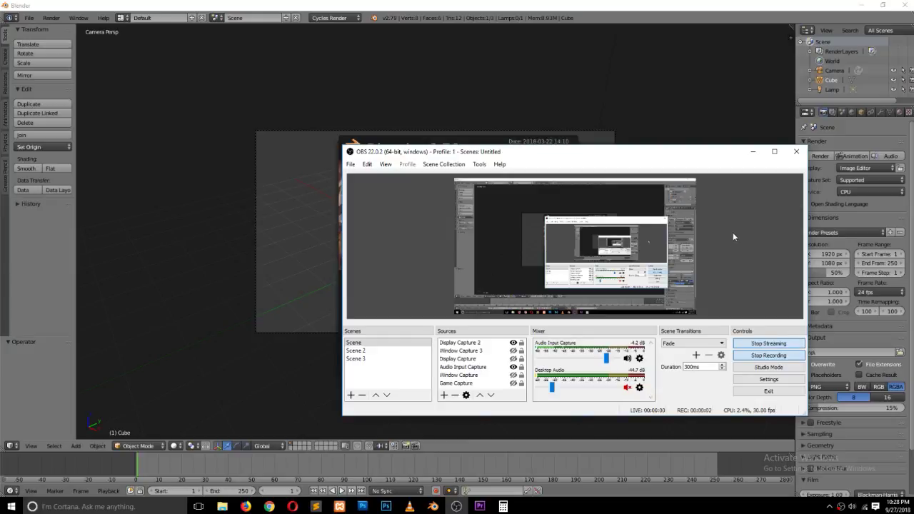
Step: Move the OBS window aside and bring up the Bilt Techno 2.0 helmet page in Firefox
mouse_move(713, 153)
left_mouse_down()
mouse_move(913, 179)
mouse_move(913, 82)
left_mouse_up()
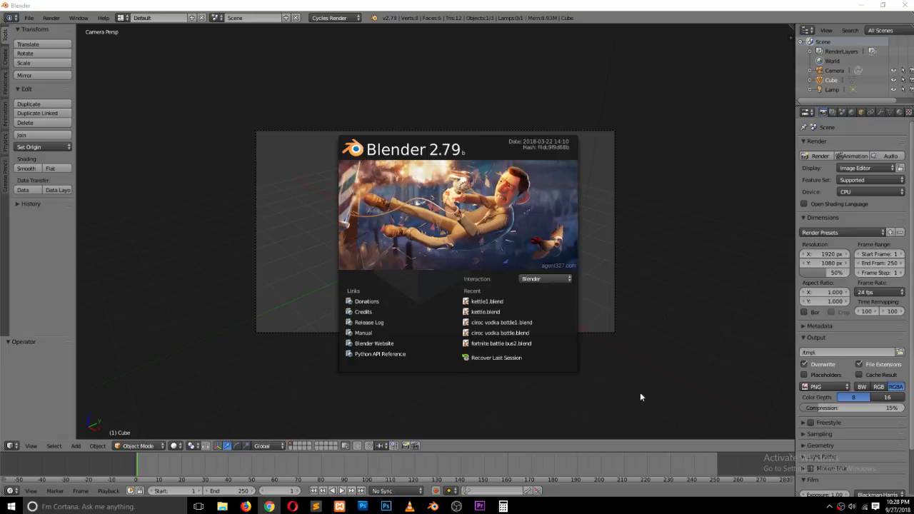
mouse_move(245, 507)
left_click(265, 493)
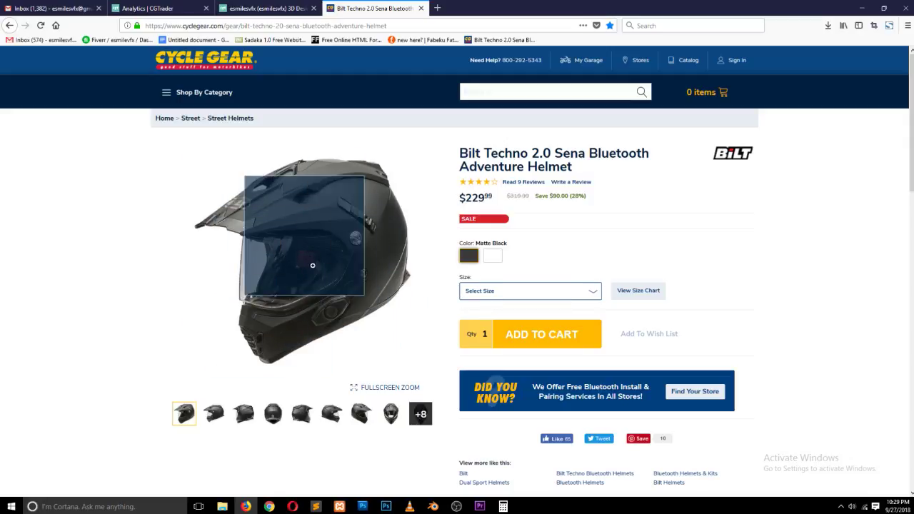
Step: Preview the helmet photos, then open Fullscreen Zoom on the side view, picture 2 of 17
scroll(308, 236, "down", 1)
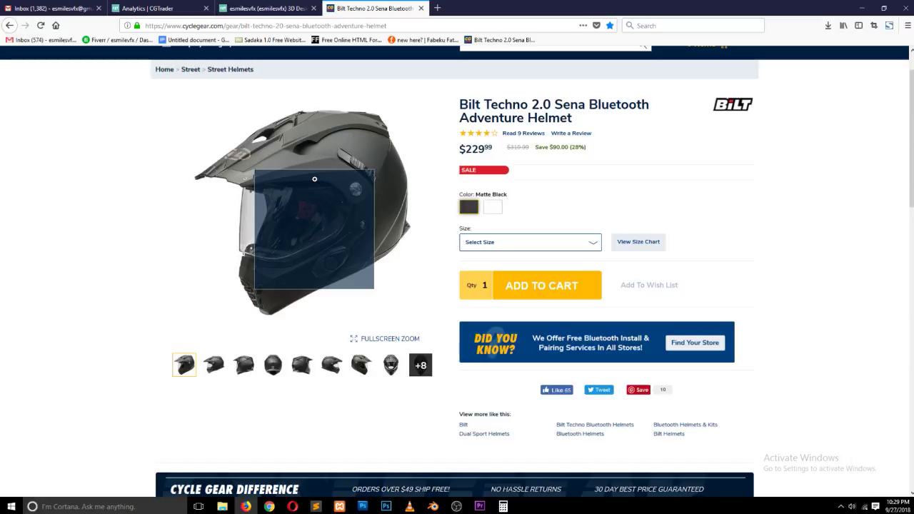
key("ctrl+l")
scroll(532, 171, "up", 1)
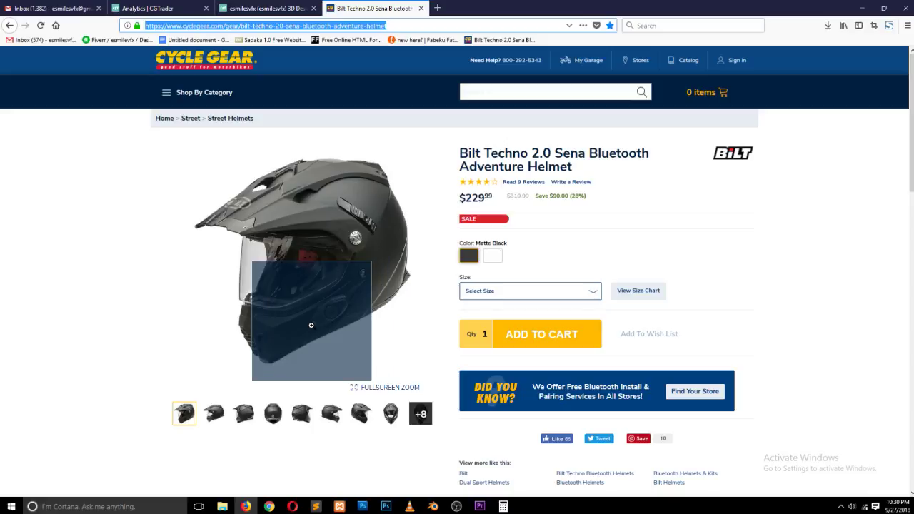
left_click(244, 413)
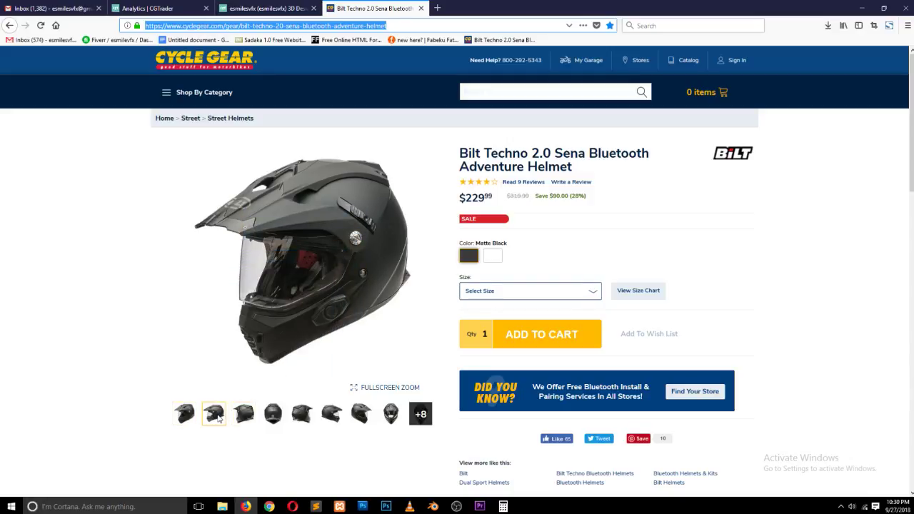
left_click(215, 415)
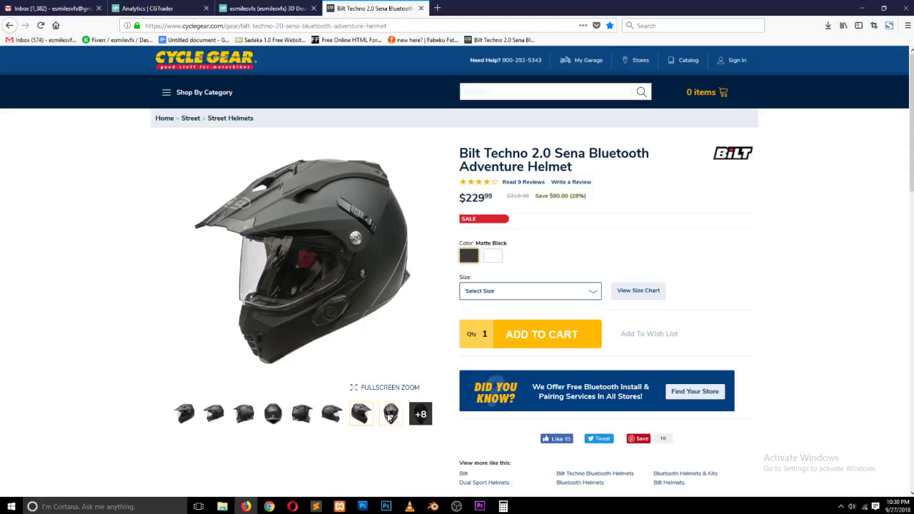
left_click(390, 416)
Step: Save the helmet's side-view photo into the reference folder
left_click(330, 421)
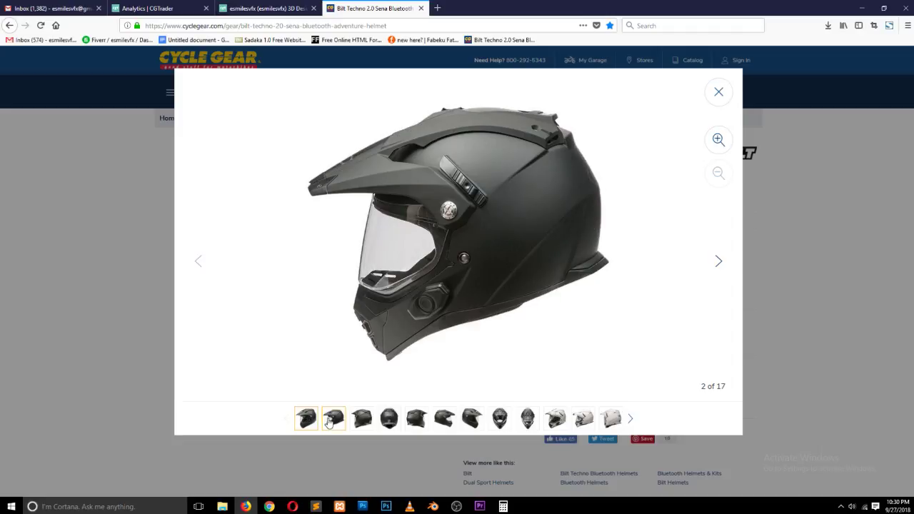
scroll(502, 180, "up", 2)
right_click(503, 180)
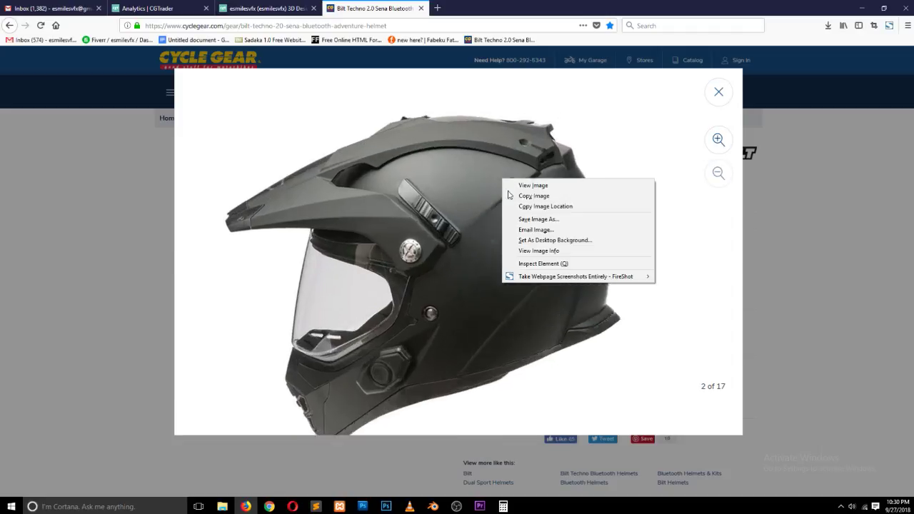
left_click(548, 222)
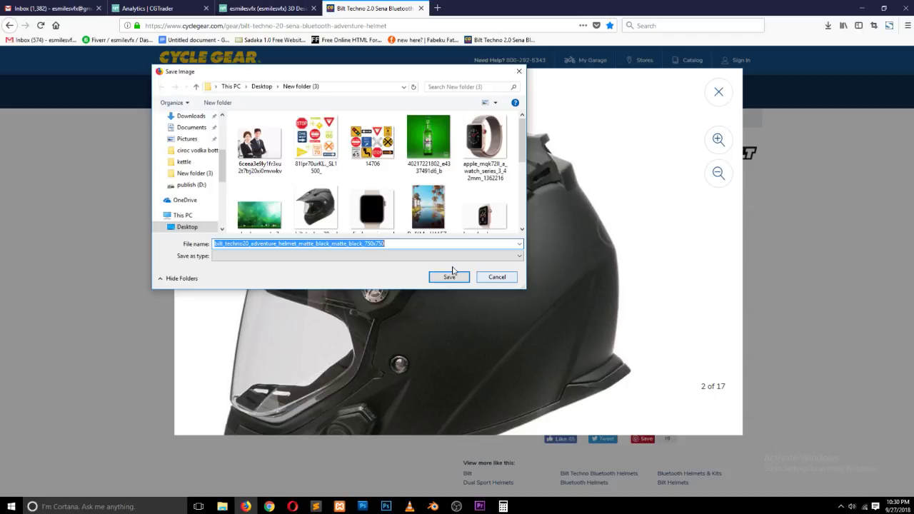
left_click(450, 276)
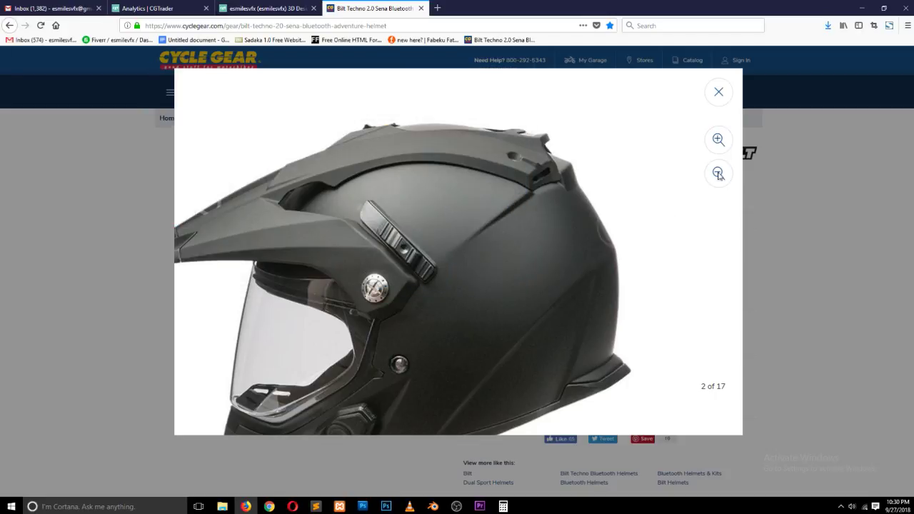
Step: Save the rear-view photo with a 2 added to its name instead of replacing the existing file
left_click(718, 188)
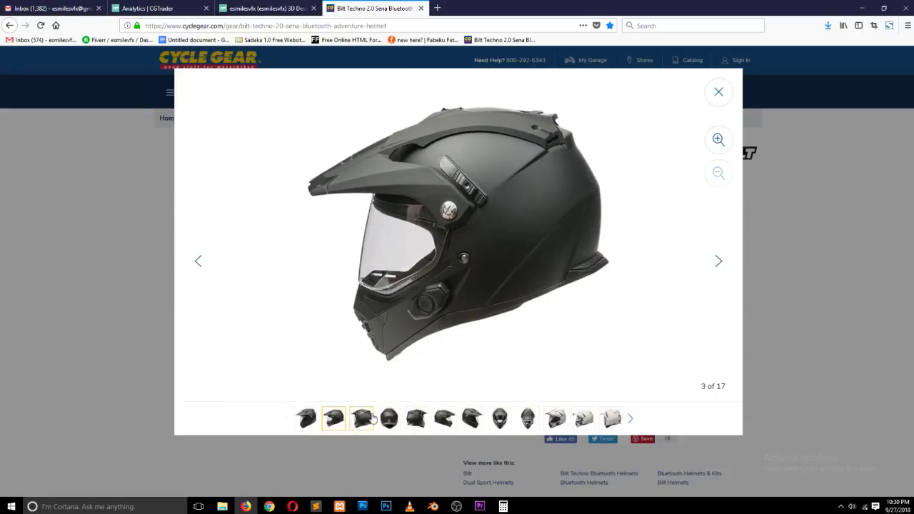
left_click(389, 424)
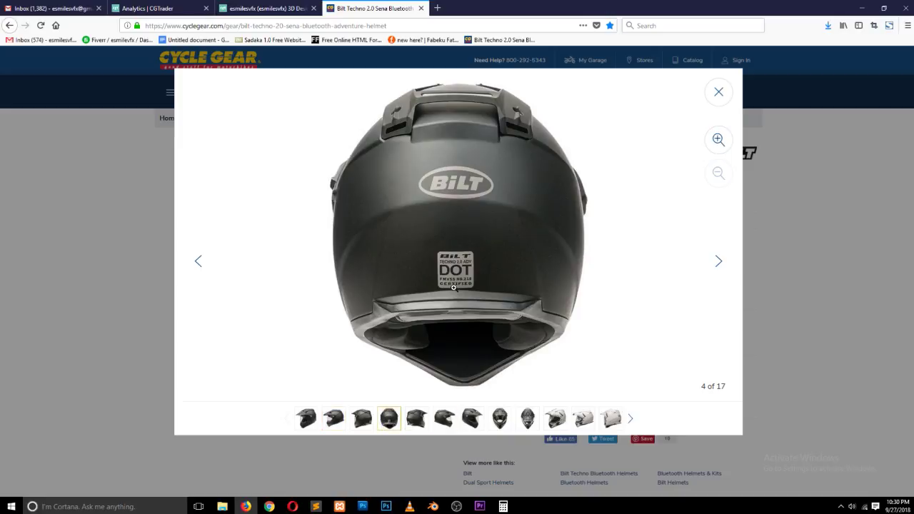
right_click(454, 287)
key("v")
left_click(449, 277)
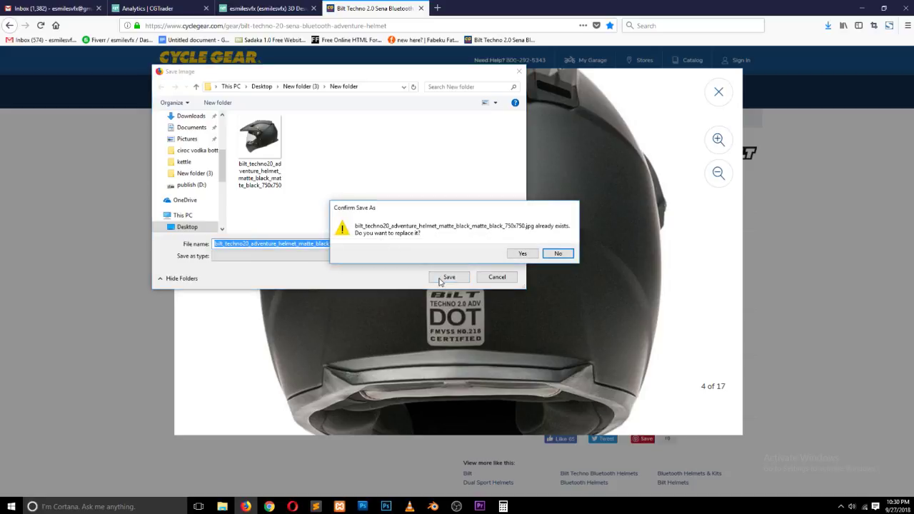
left_click(555, 254)
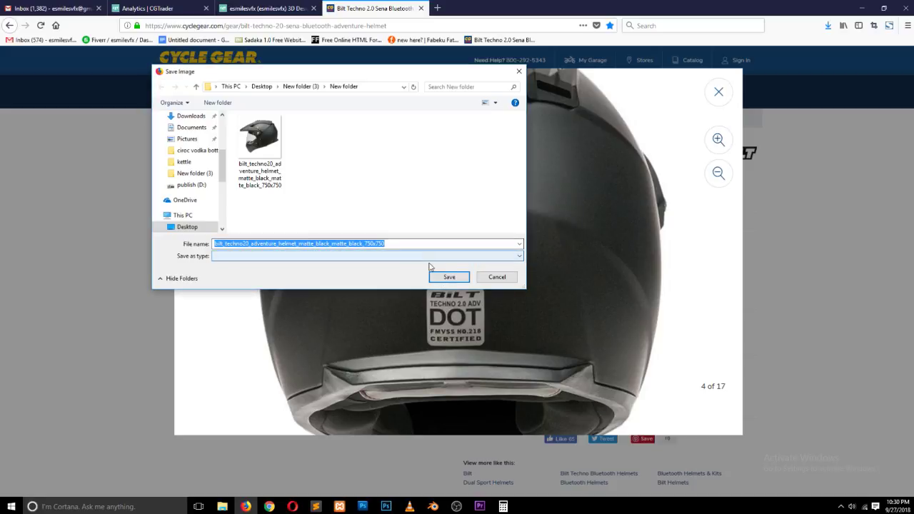
type("2")
left_click(449, 277)
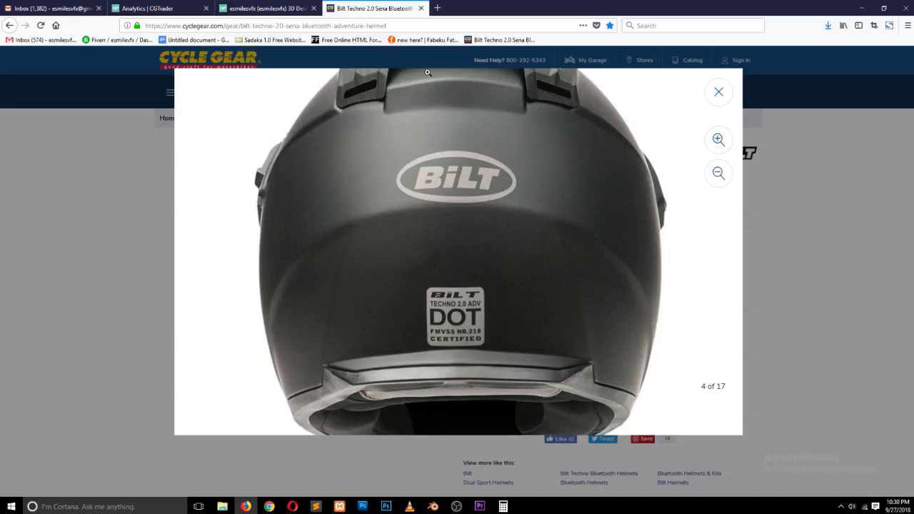
Step: Browse the gallery past the front and top views to the angled front-side photo
key("Right")
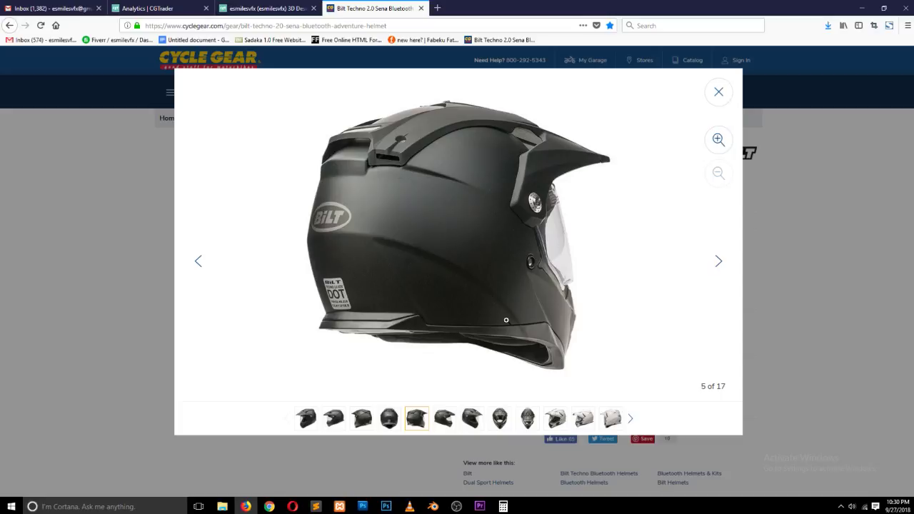
key("Right")
key("Right")
key("Right")
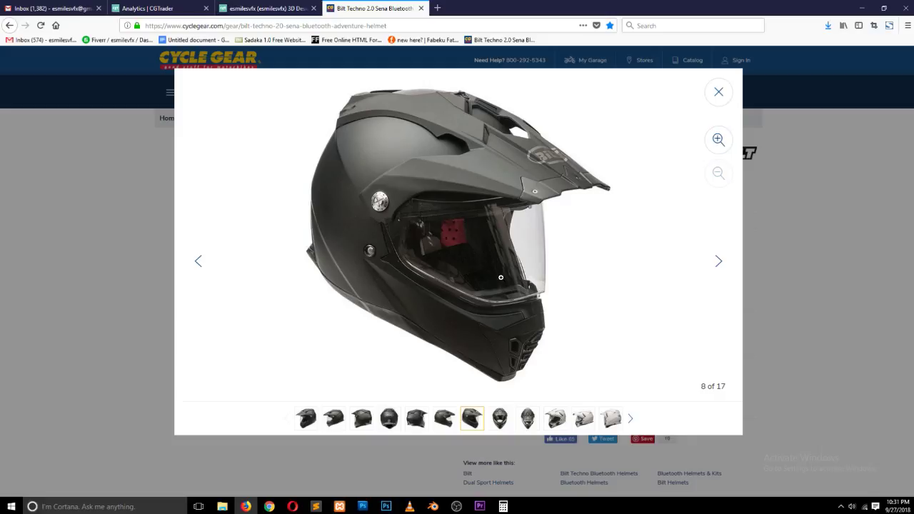
key("Right")
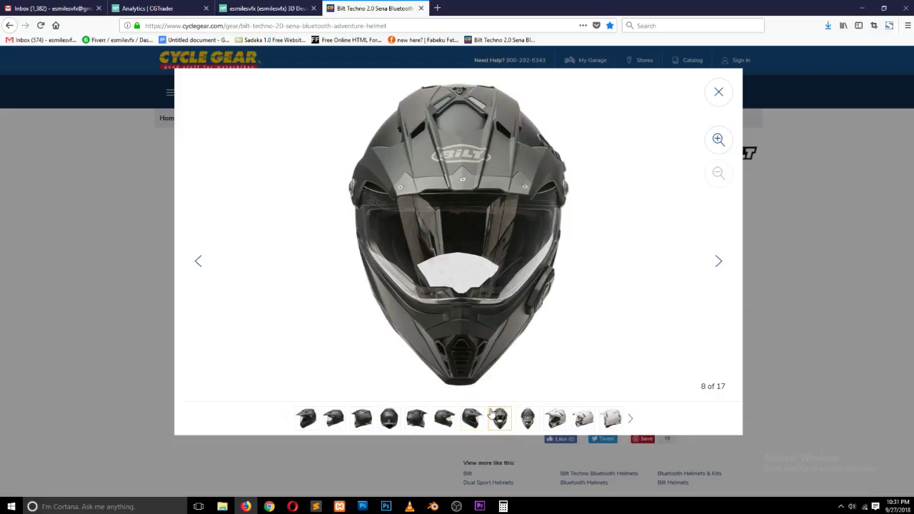
left_click(493, 416)
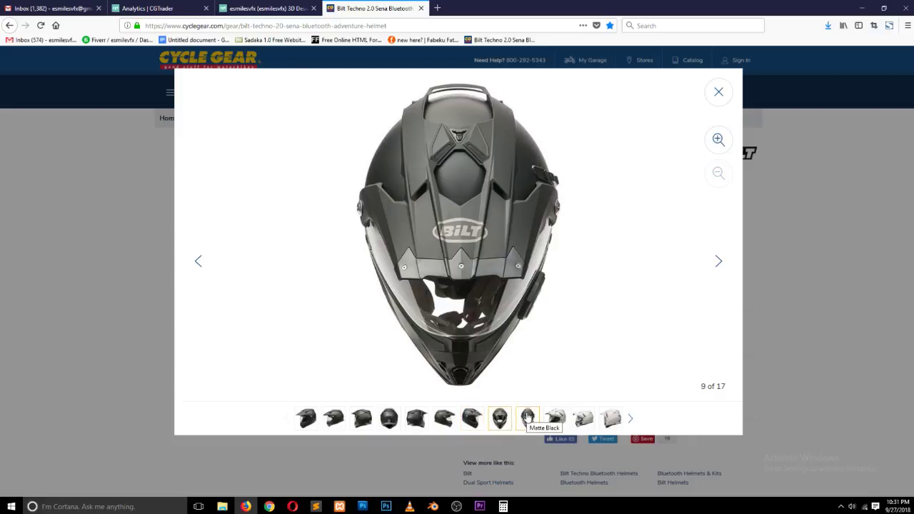
left_click(445, 412)
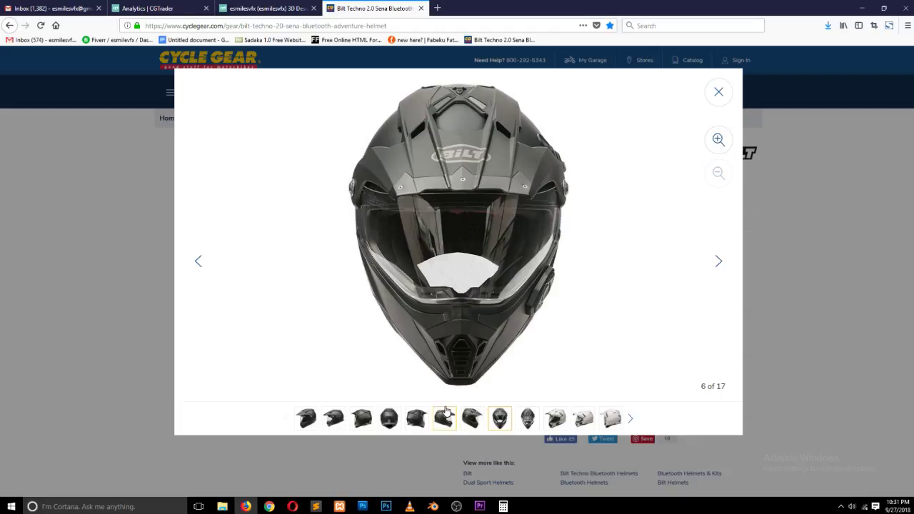
left_click(334, 418)
left_click(305, 422)
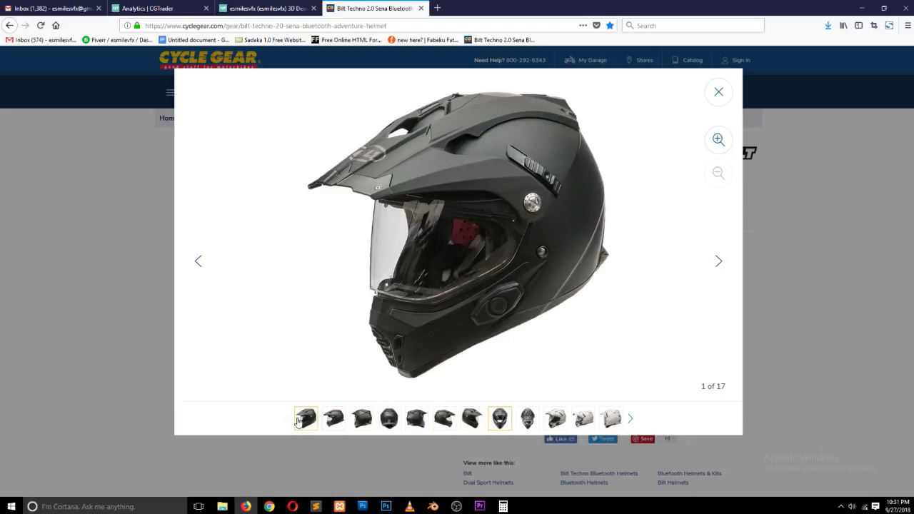
Step: Start saving the angled photo, declining the overwrite and appending 2 to its file name
right_click(451, 247)
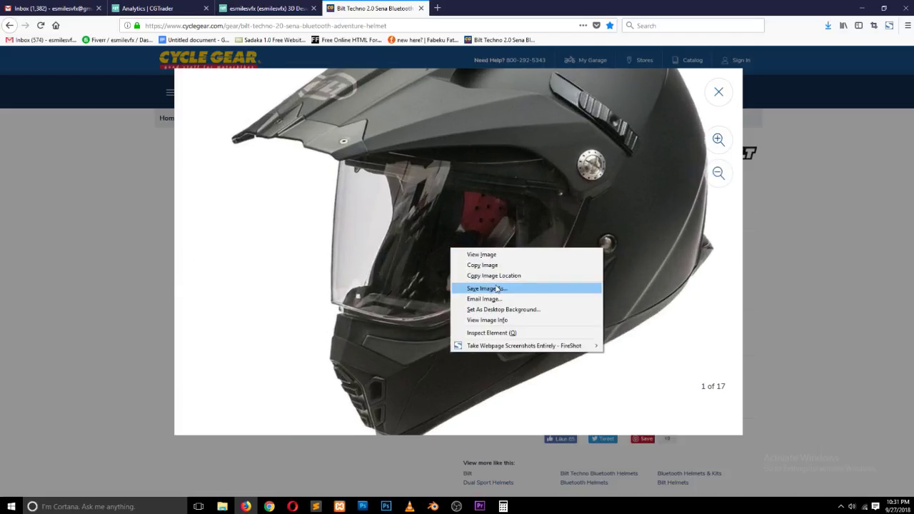
left_click(494, 289)
left_click(448, 278)
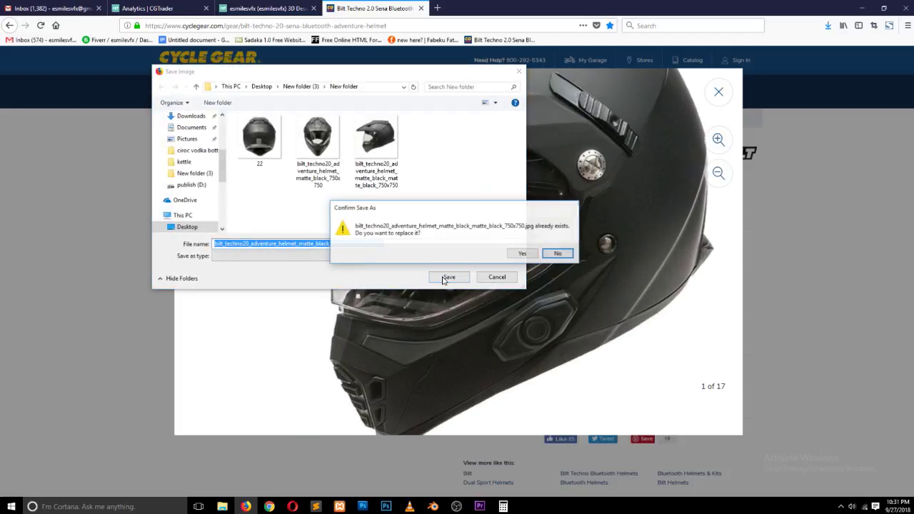
left_click(557, 254)
left_click(448, 244)
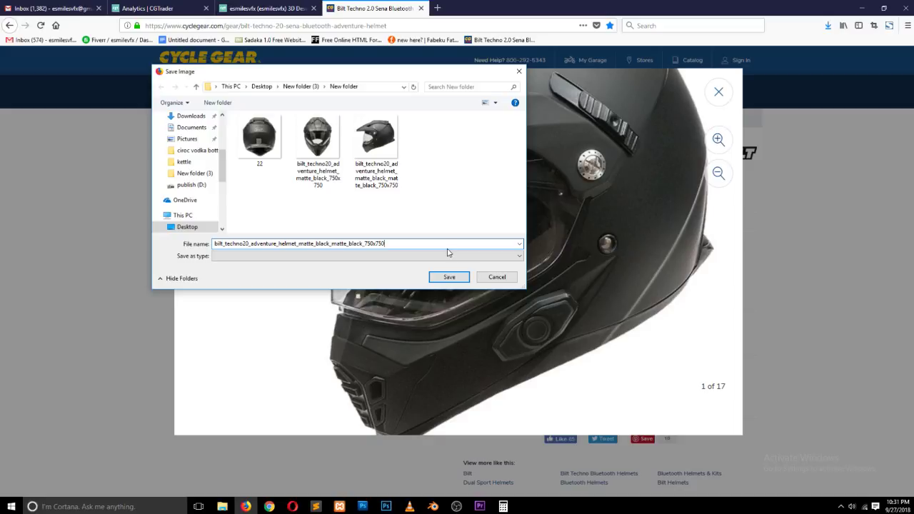
type("2")
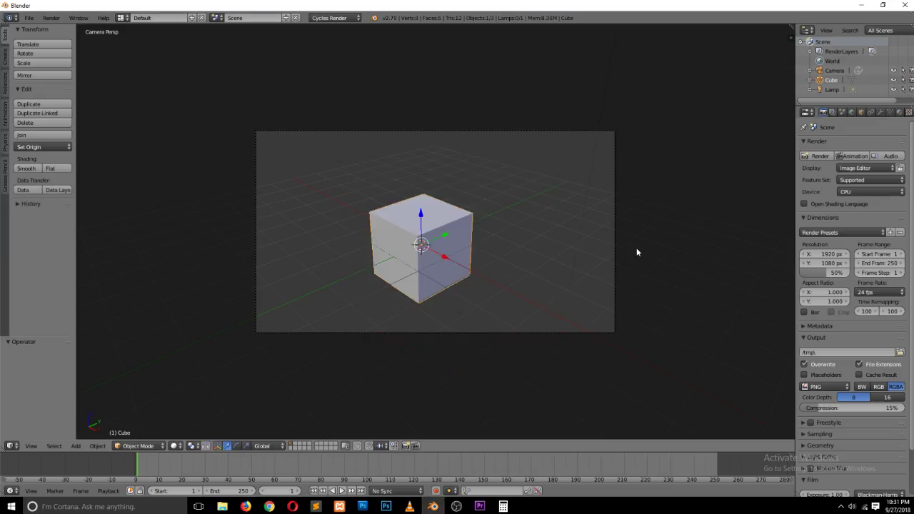
Step: Delete the cube in Front Ortho, show sidebars in both viewports, hide the tool shelf, widen the right view
key("KP_1")
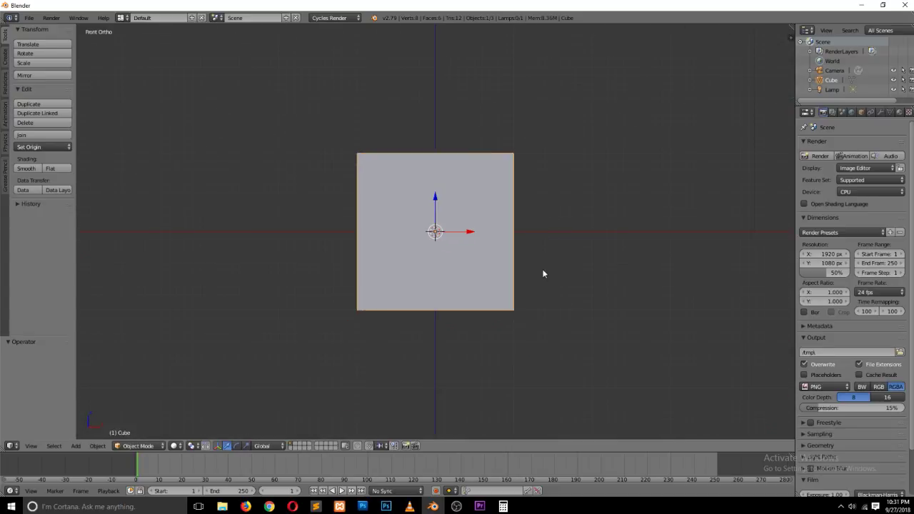
key("Delete")
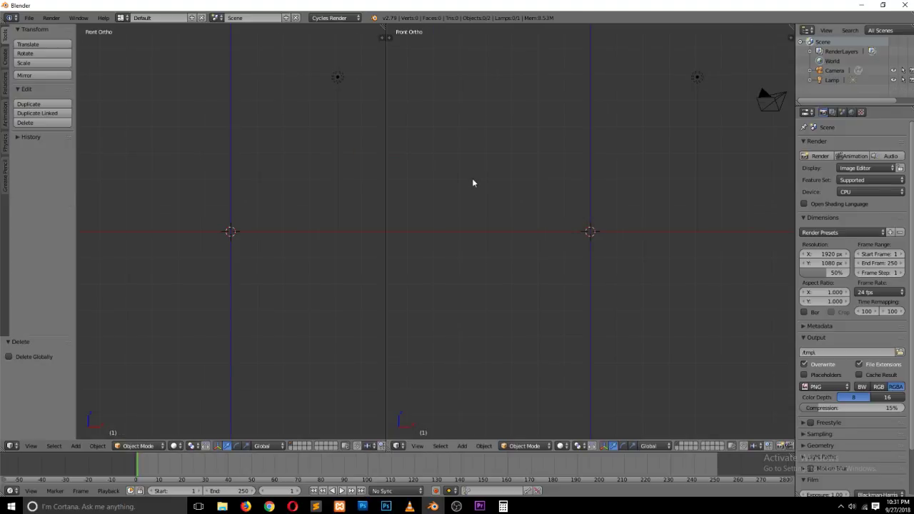
key("n")
key("n")
key("t")
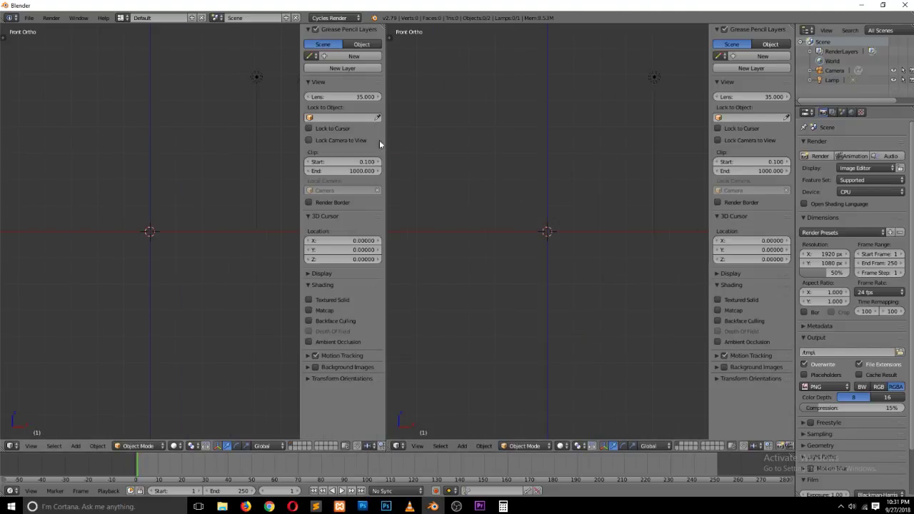
key("n")
key("n")
key("n")
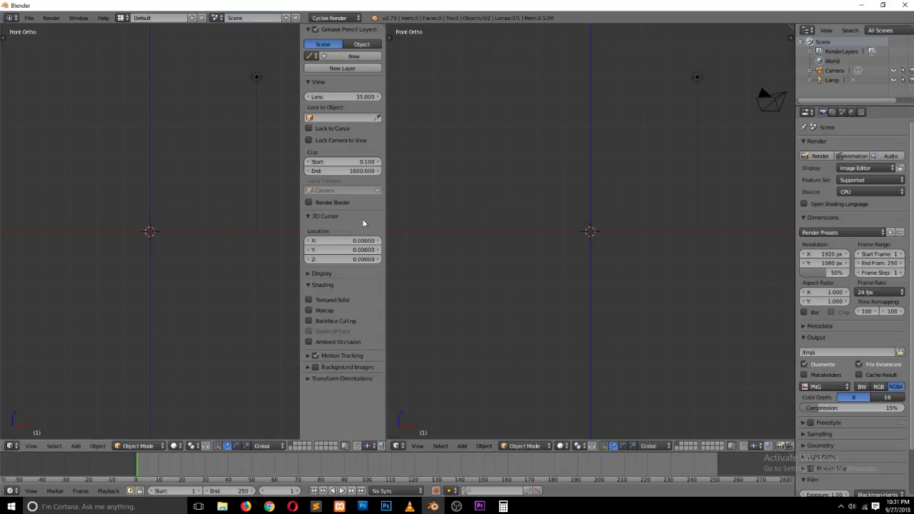
left_click_drag(385, 227, 198, 227)
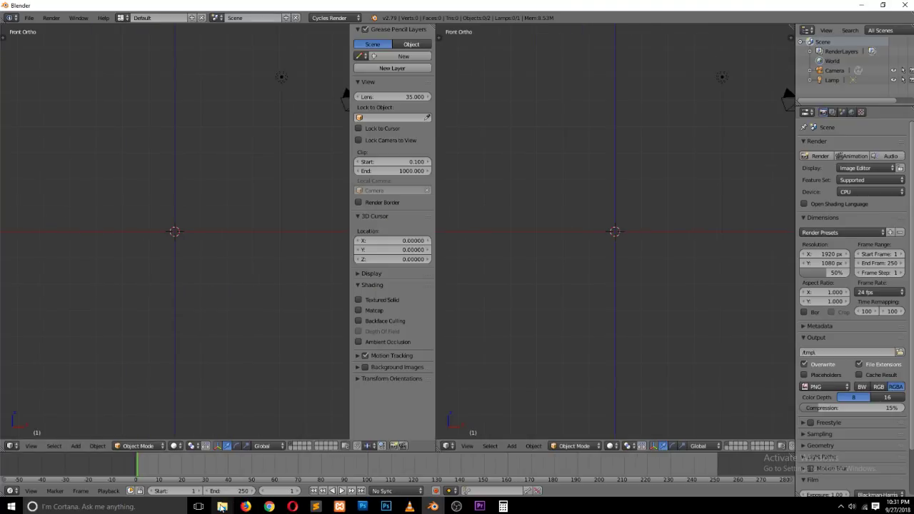
mouse_move(222, 507)
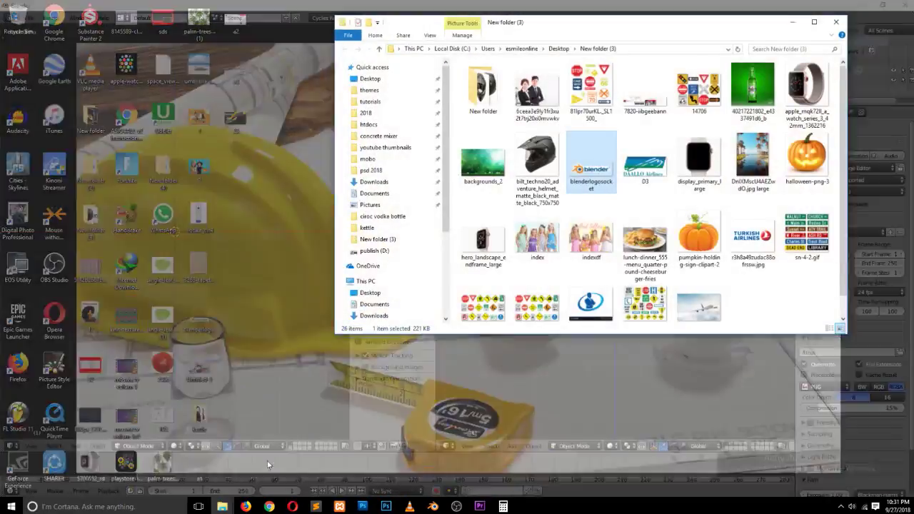
Step: Set the front-view photo as the left viewport background and the side-view photo as the right
left_click(267, 461)
double_click(483, 90)
left_click_drag(535, 86, 153, 175)
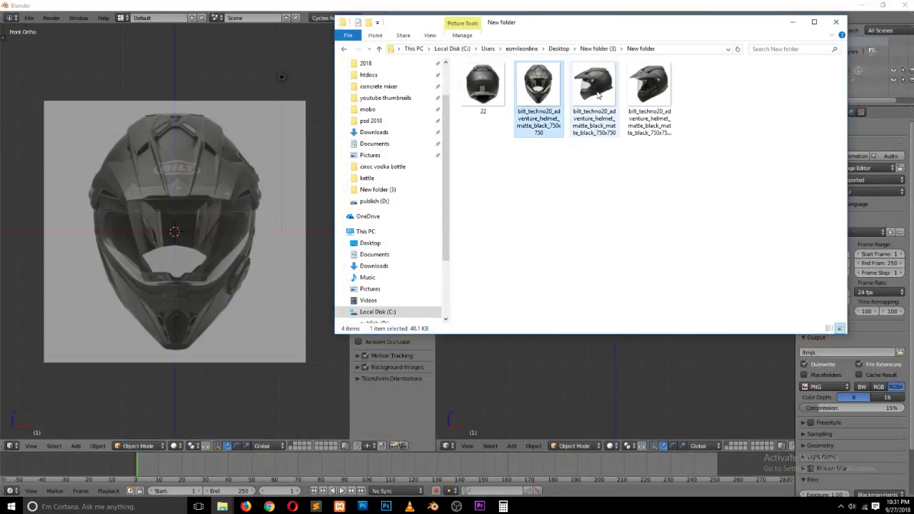
mouse_move(593, 86)
left_mouse_down()
mouse_move(631, 326)
mouse_move(614, 229)
left_mouse_up()
left_click(811, 32)
Step: Load the angled helmet photo into an Image Editor in the top-right area
left_click(829, 104)
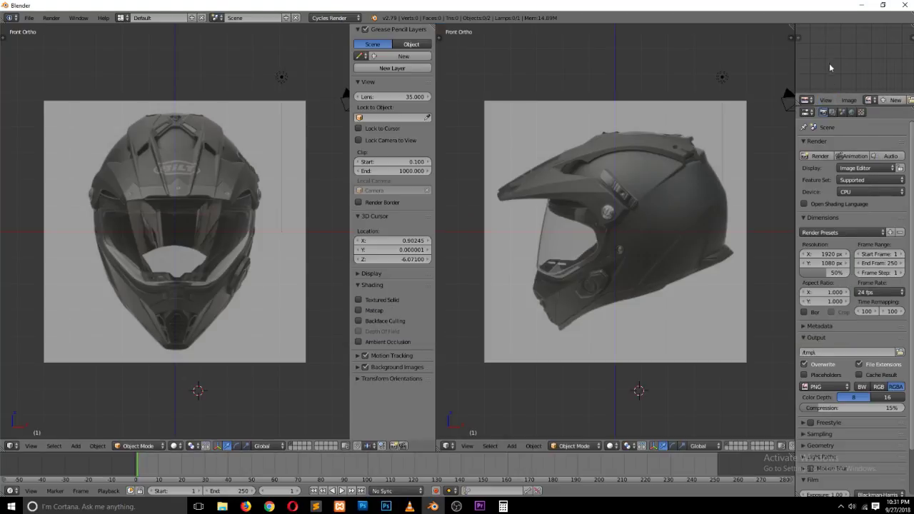
mouse_move(222, 506)
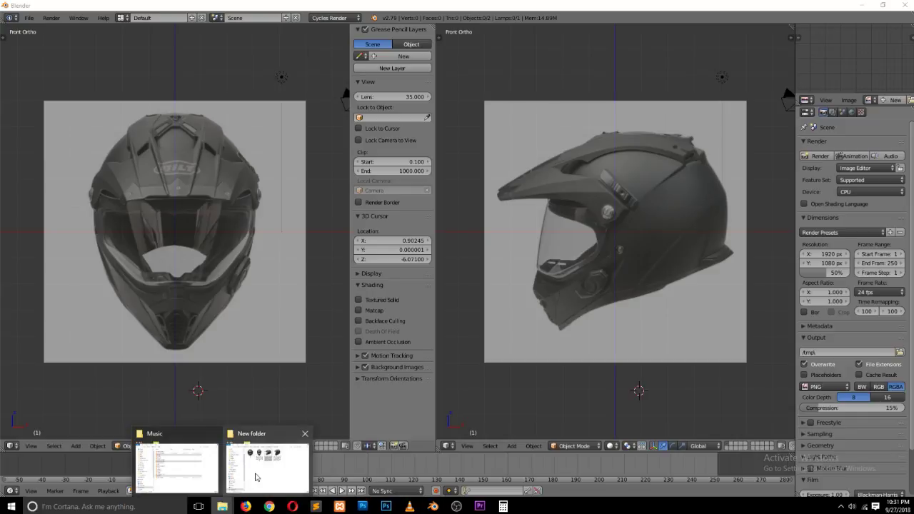
left_click(256, 477)
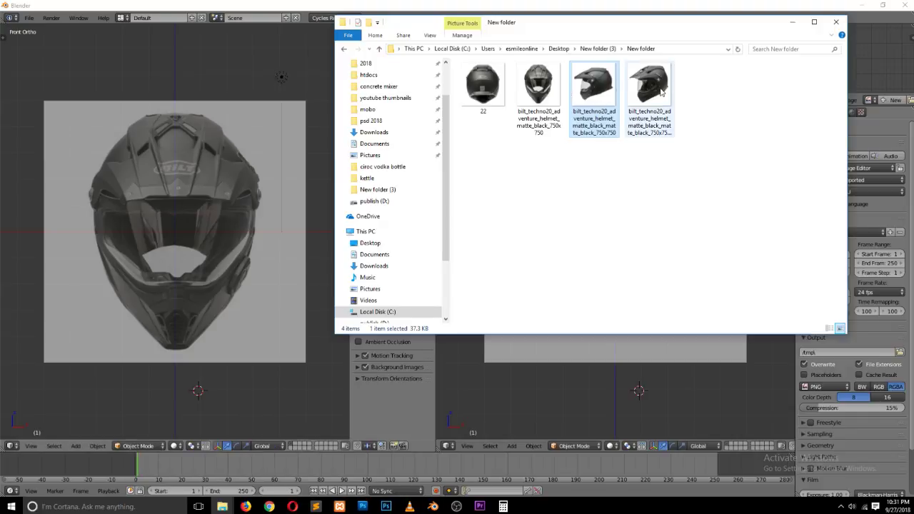
left_click_drag(662, 91, 869, 62)
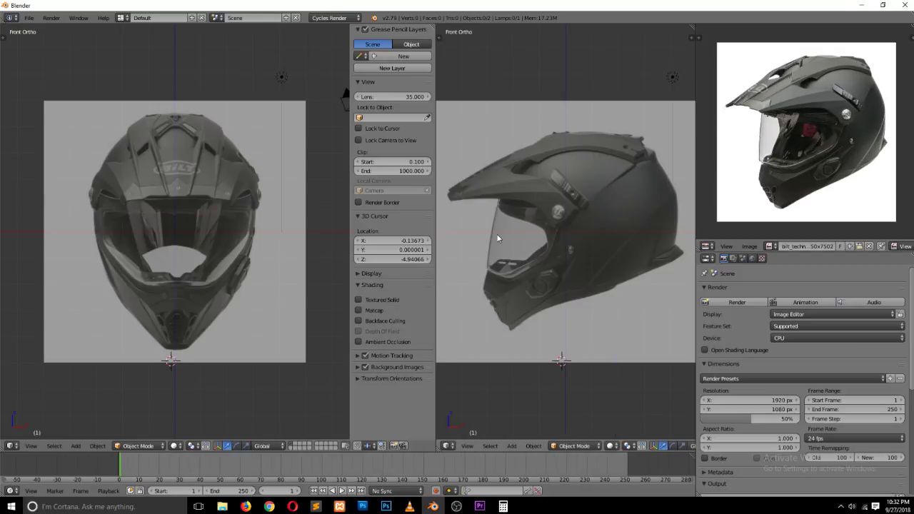
Step: Place the 3D cursor on the BILT logo at the helmet's centre line, with the sidebar hidden
left_click(298, 200)
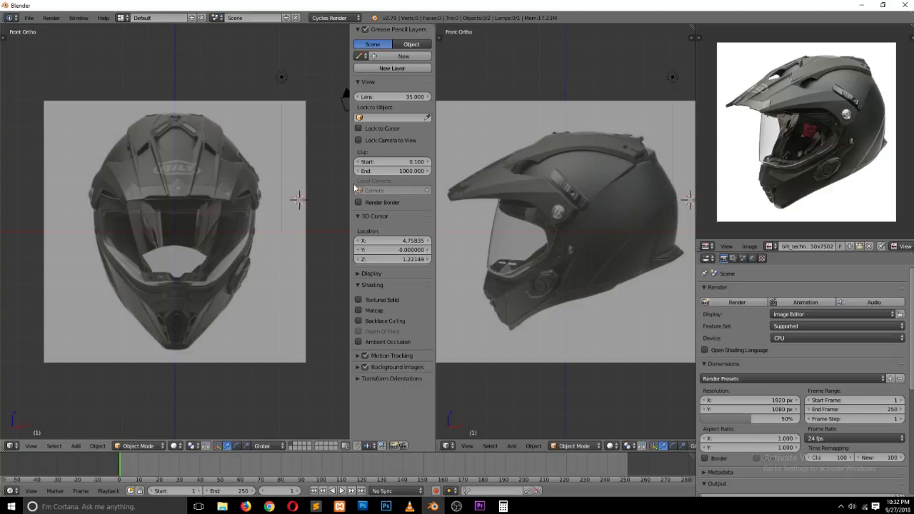
key("t")
key("t")
left_click(483, 162)
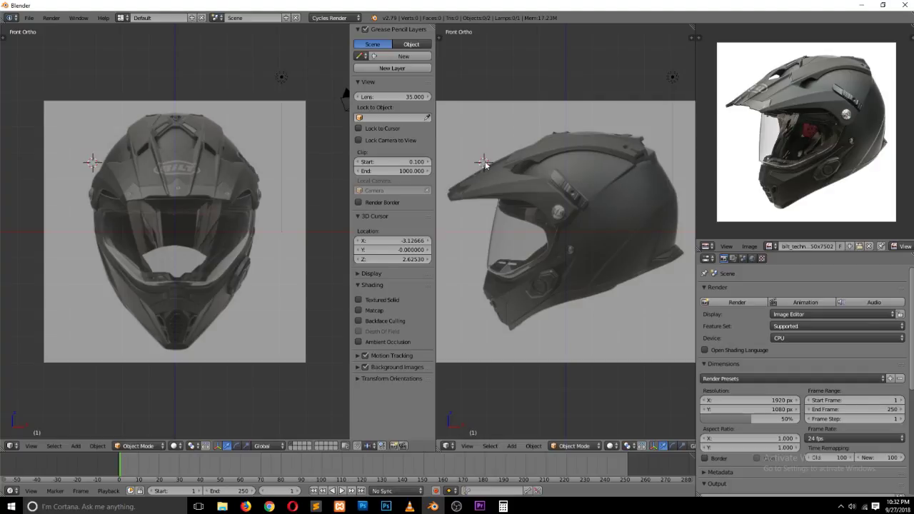
left_click(314, 218)
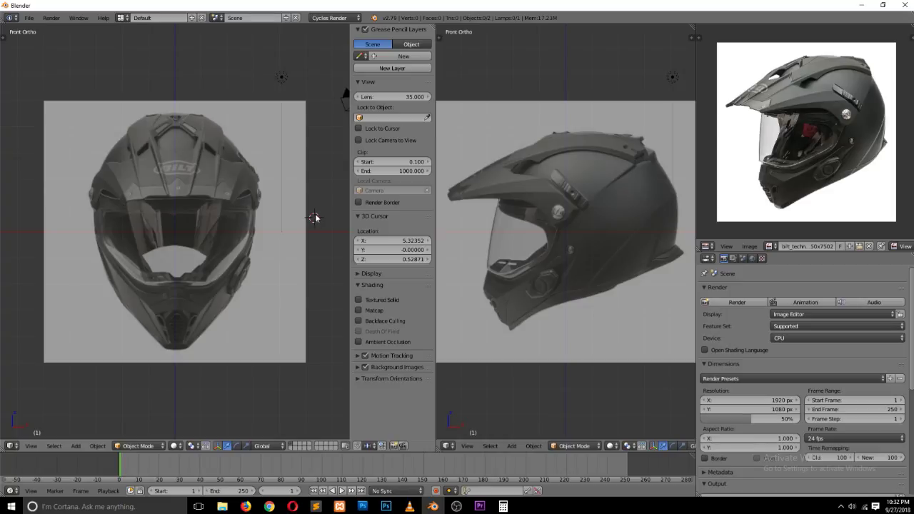
key("n")
scroll(341, 189, "up", 1)
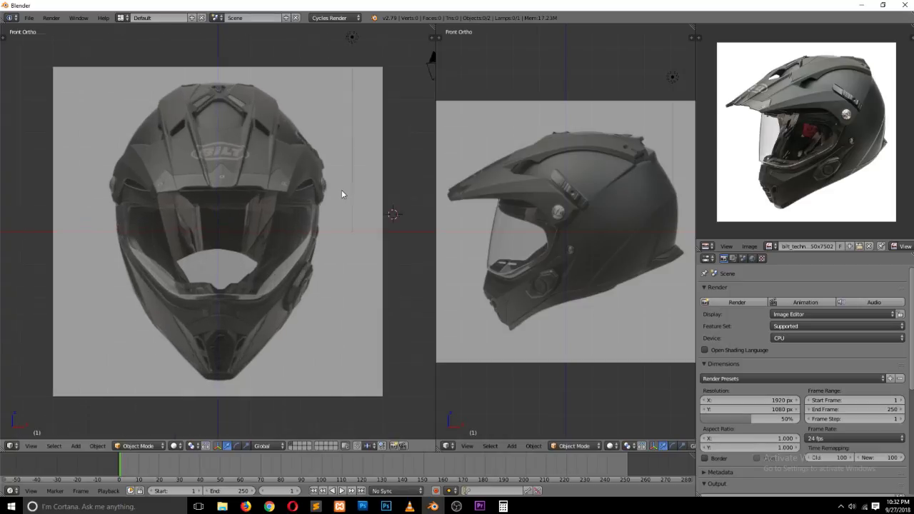
scroll(341, 189, "up", 2)
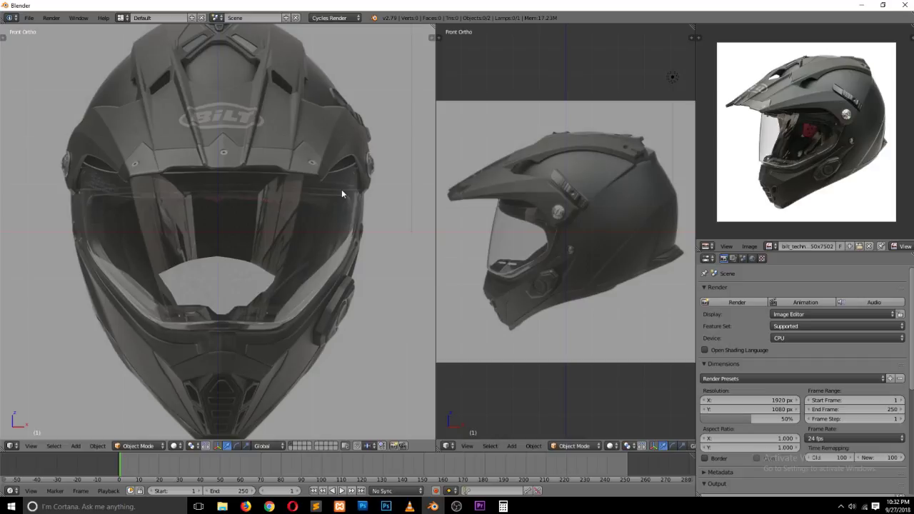
scroll(238, 178, "up", 1)
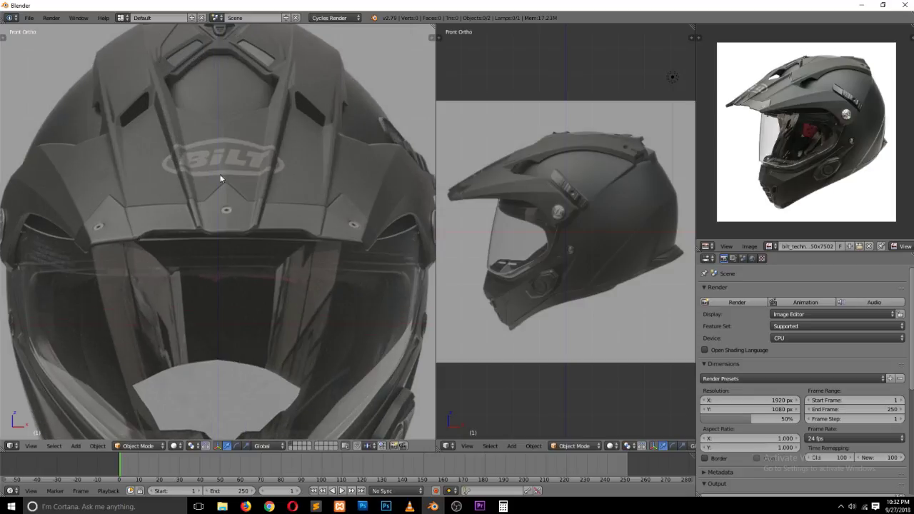
left_click(239, 178)
Step: Add a plane at the 3D cursor and view it in Top Ortho (Numpad 7)
key("shift+a")
left_click(263, 182)
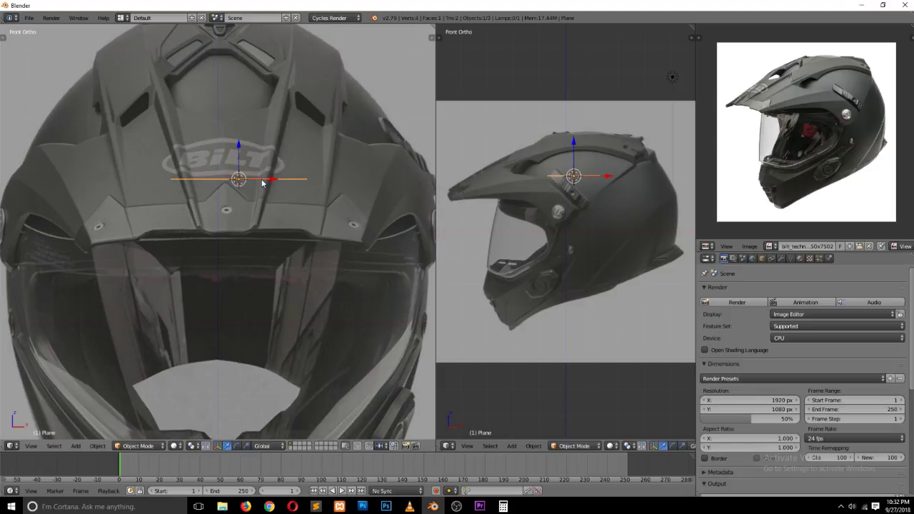
scroll(451, 186, "down", 3)
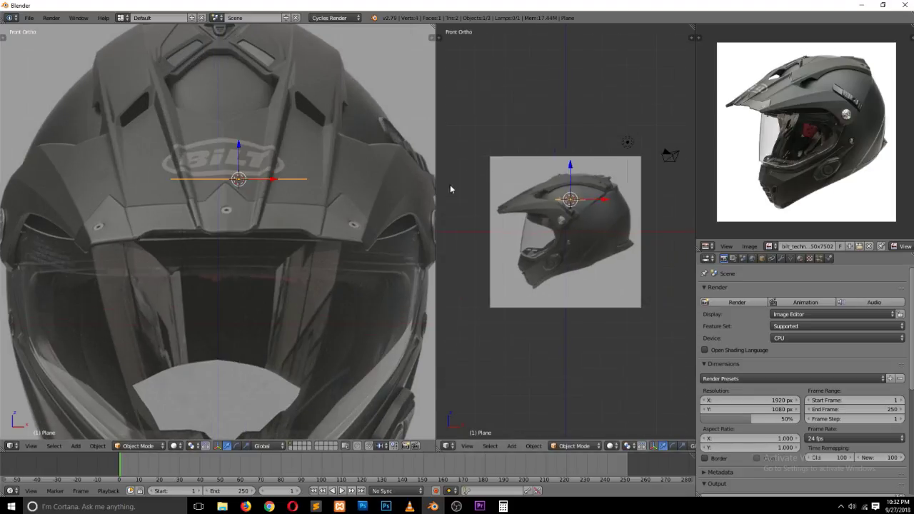
scroll(448, 185, "up", 2)
scroll(326, 170, "down", 3)
scroll(326, 171, "down", 1)
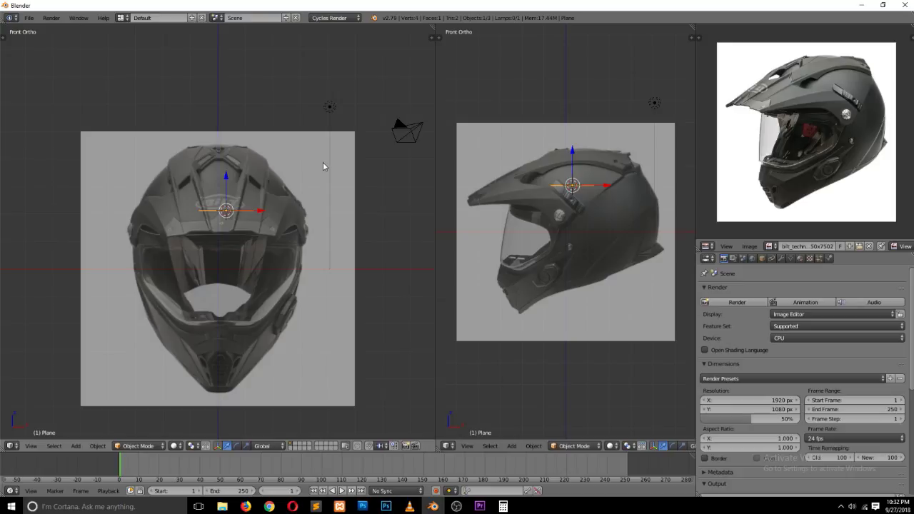
scroll(323, 162, "up", 4)
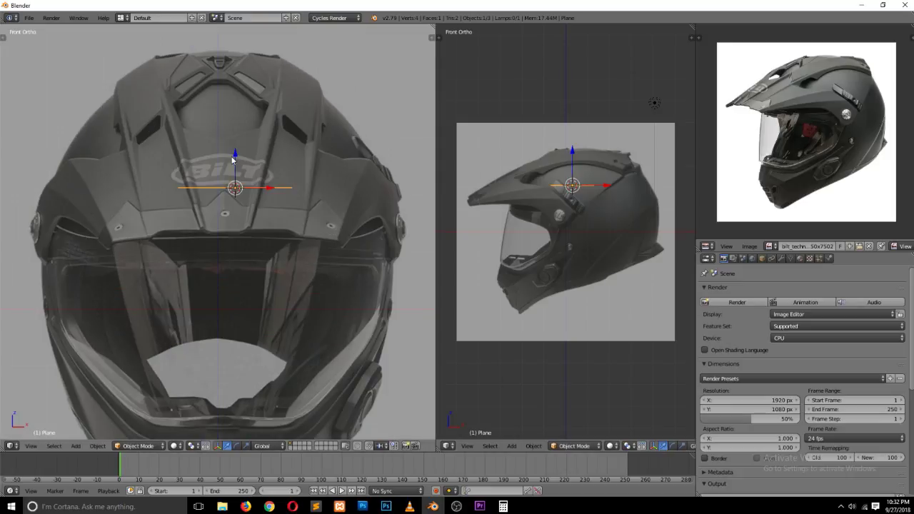
scroll(269, 183, "up", 2)
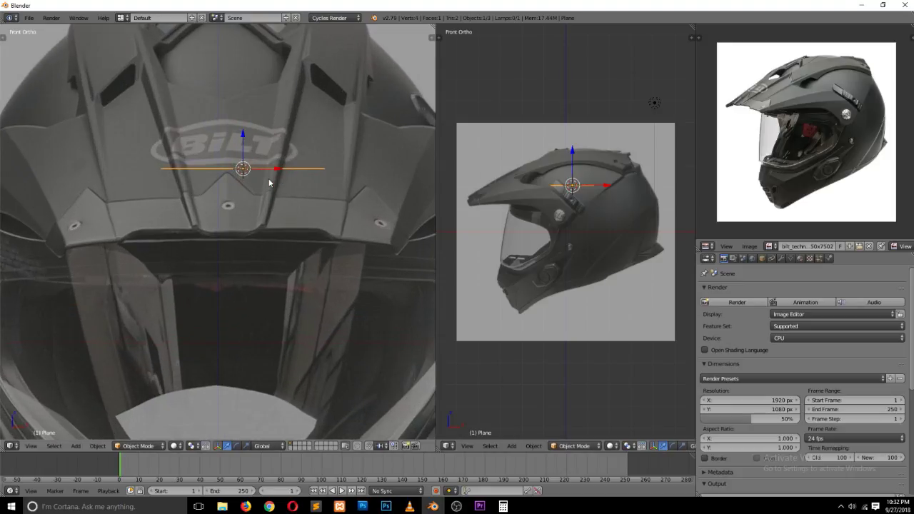
scroll(269, 183, "down", 2)
key("KP_7")
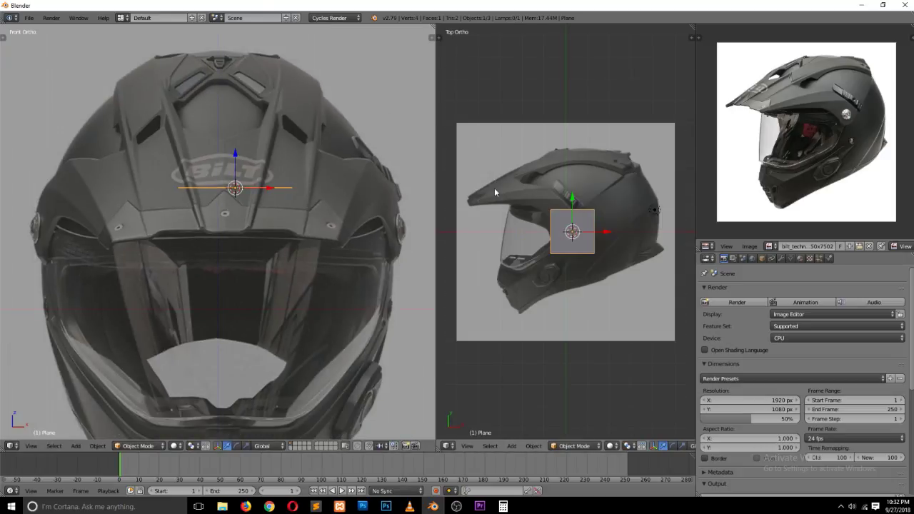
Step: Add a Mirror modifier to the plane and return to Object Mode
left_click(781, 259)
left_click(789, 291)
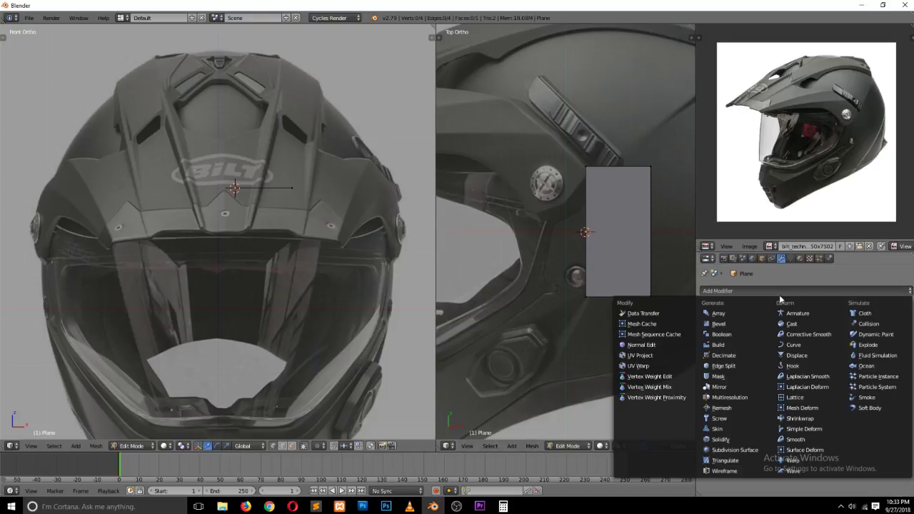
left_click(750, 386)
key("Tab")
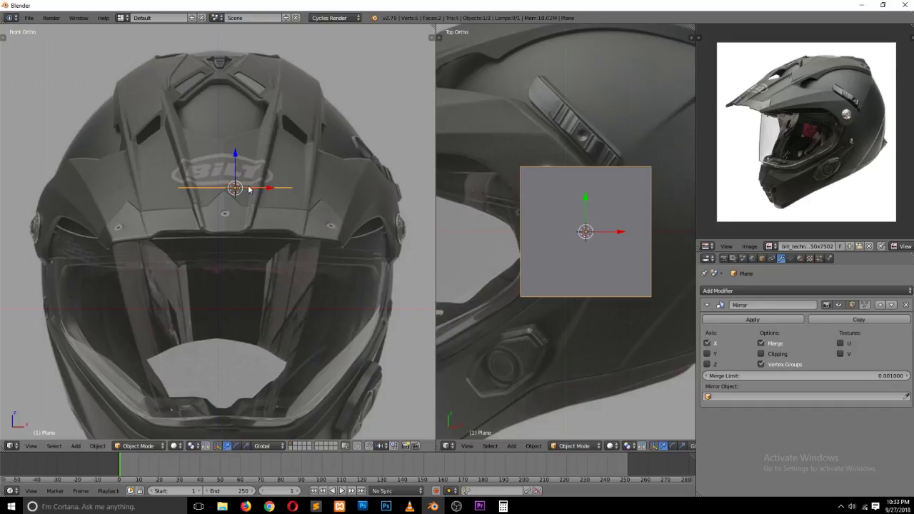
Step: Move the plane up to the helmet's crown and zoom out in the front view
left_click_drag(251, 189, 235, 178)
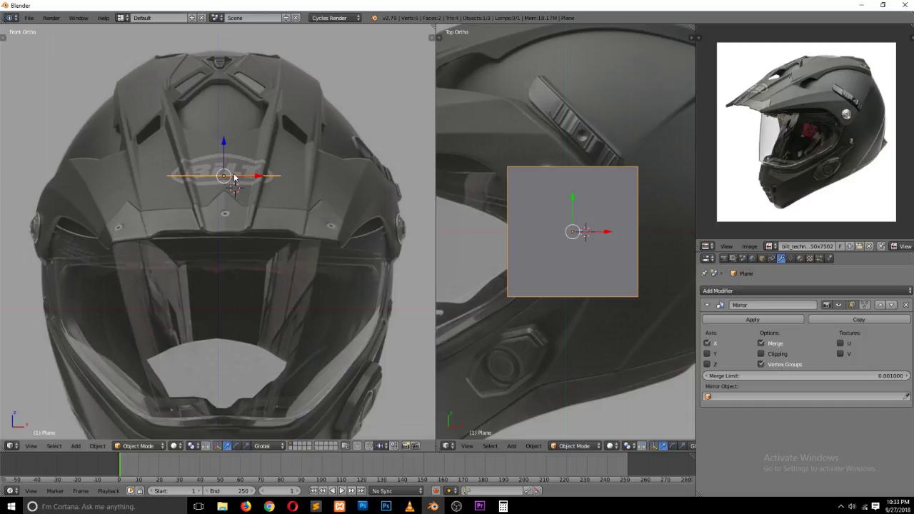
key("KP_1")
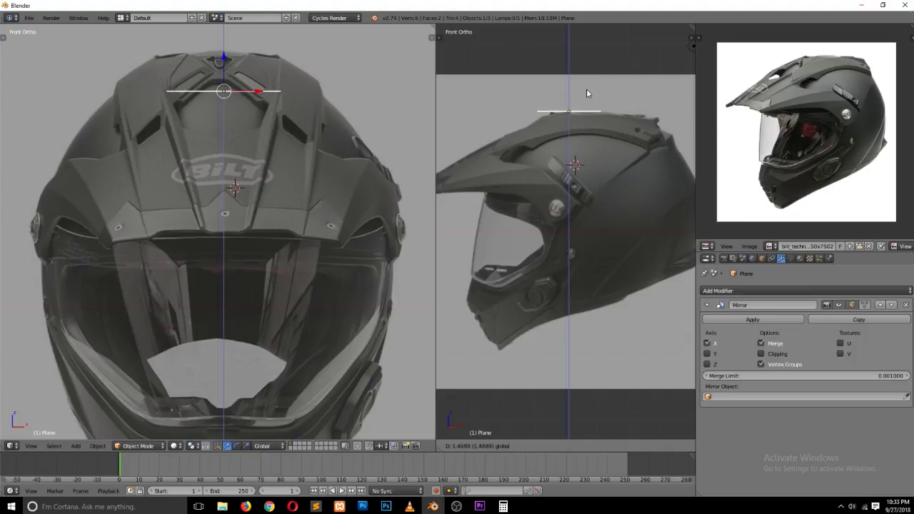
scroll(499, 164, "down", 1)
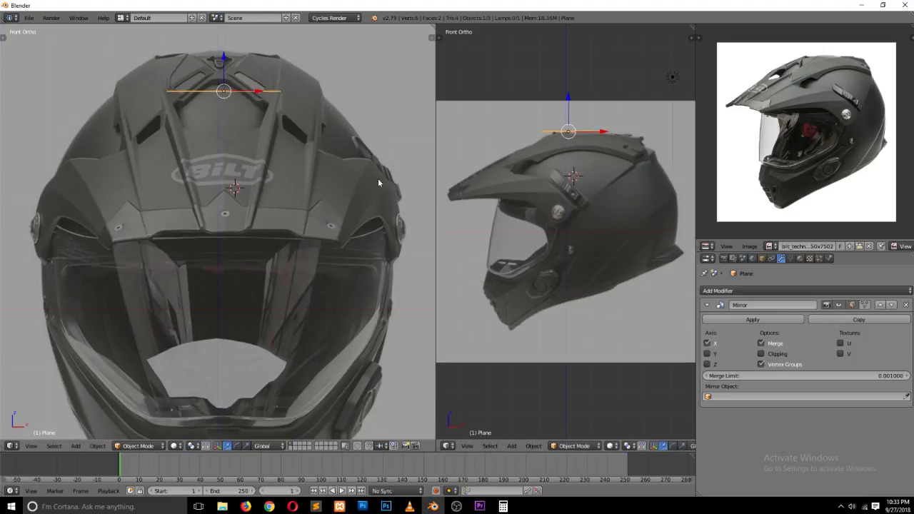
scroll(378, 178, "down", 1)
scroll(338, 179, "down", 1)
scroll(338, 180, "down", 2, "shift")
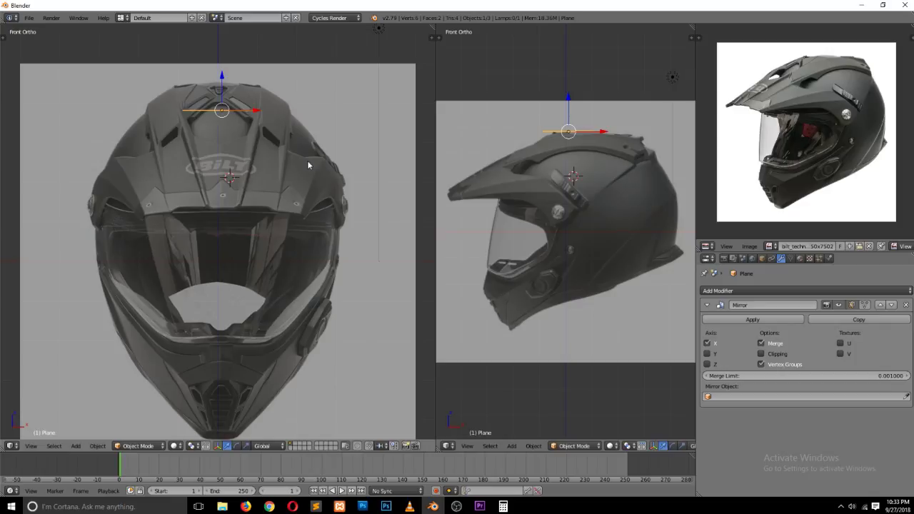
Step: Raise the plane slightly along the Z axis
key("g")
key("z")
left_click(273, 143)
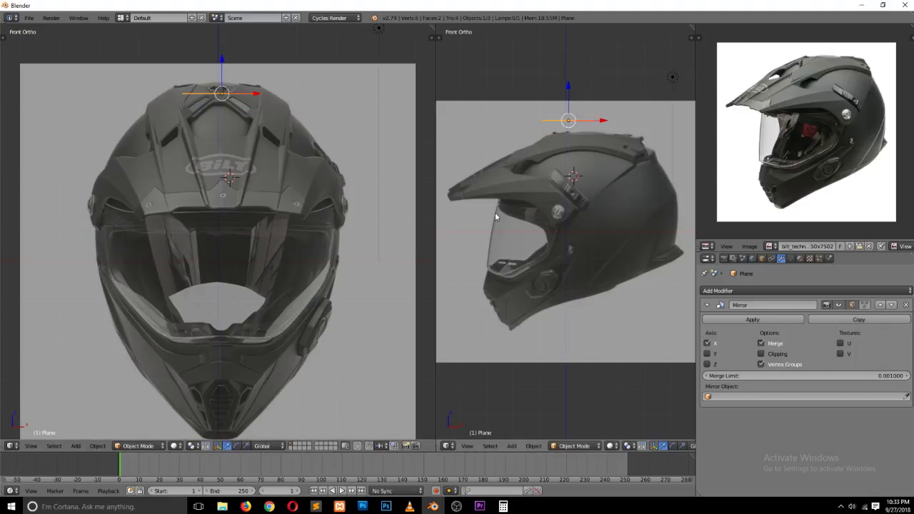
Step: Set the 3D cursor at the helmet's centre and add a cube there, discarding a stray cylinder
left_click(198, 221)
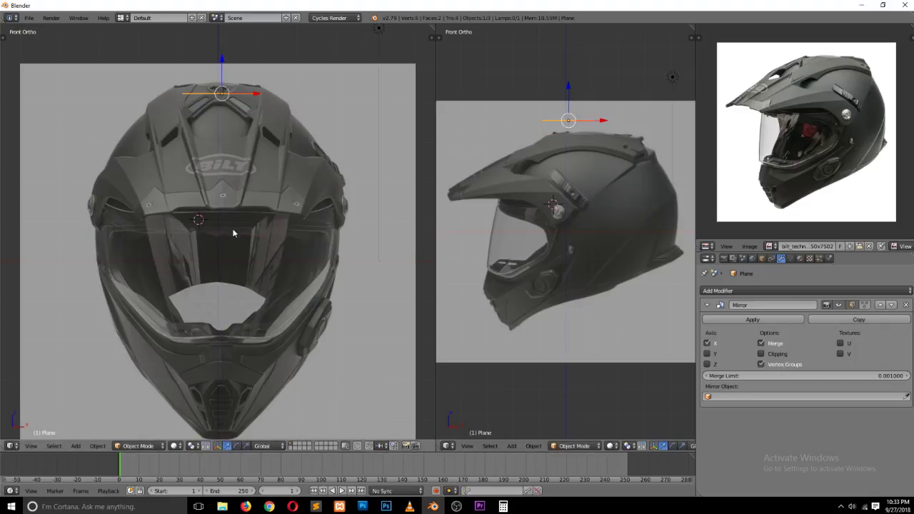
key("shift+a")
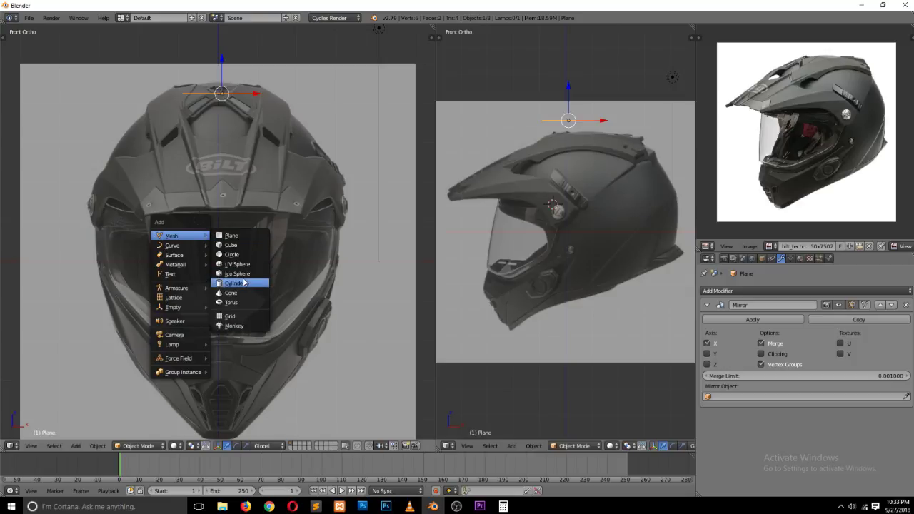
left_click(244, 283)
key("Delete")
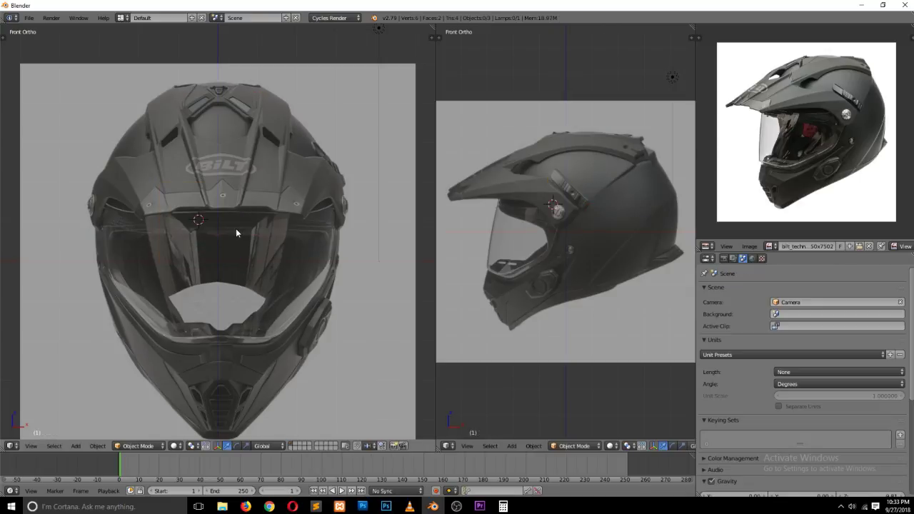
key("shift+a")
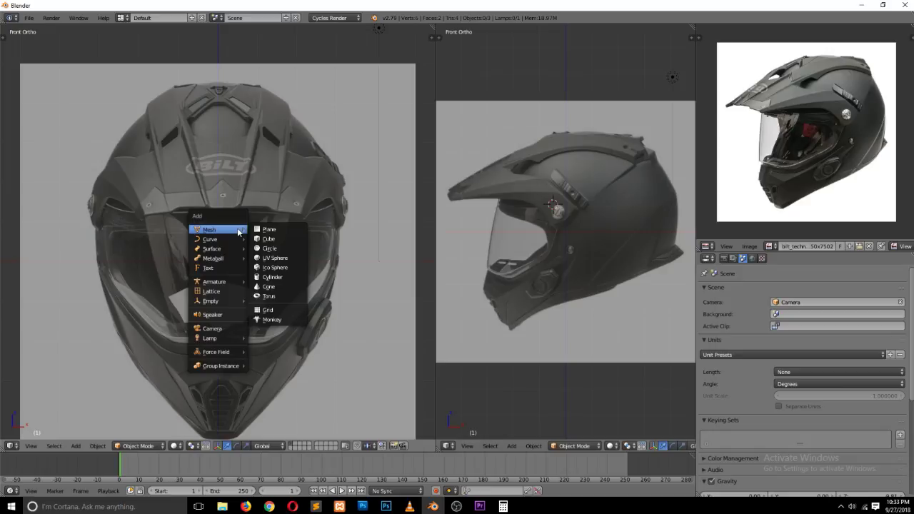
left_click(269, 239)
Step: Switch to wireframe display and scale the cube uniformly around the helmet
key("z")
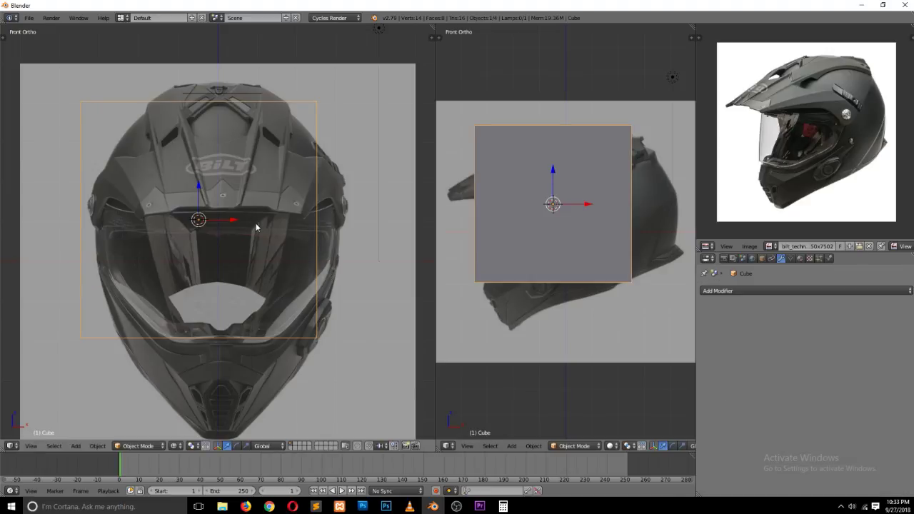
key("s")
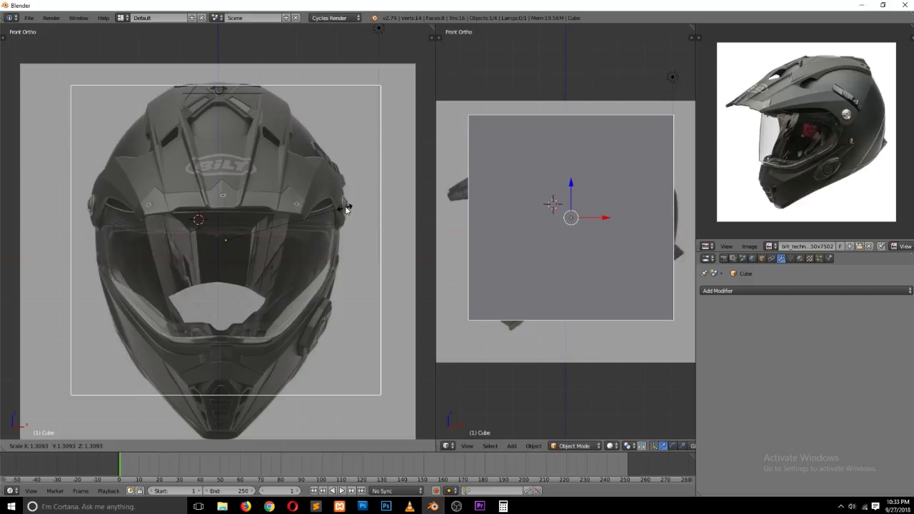
left_click(328, 215)
scroll(328, 215, "down", 2)
key("s")
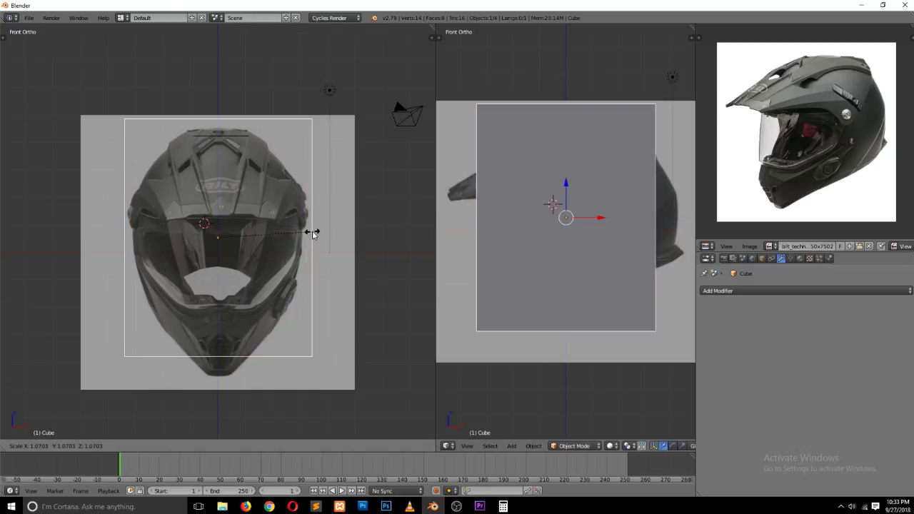
right_click(310, 236)
Step: Stretch the cube taller along Z and lower it to box the helmet
key("s")
key("z")
key("Escape")
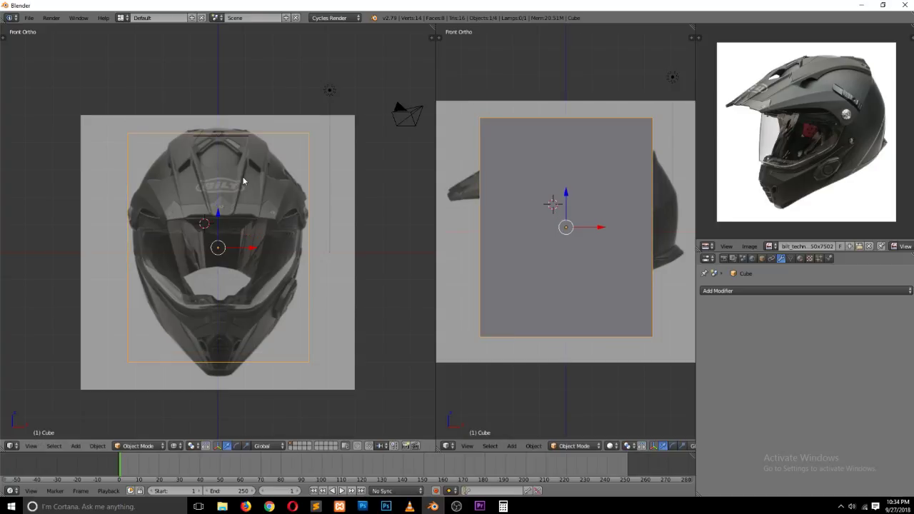
key("s")
key("z")
left_click(253, 151)
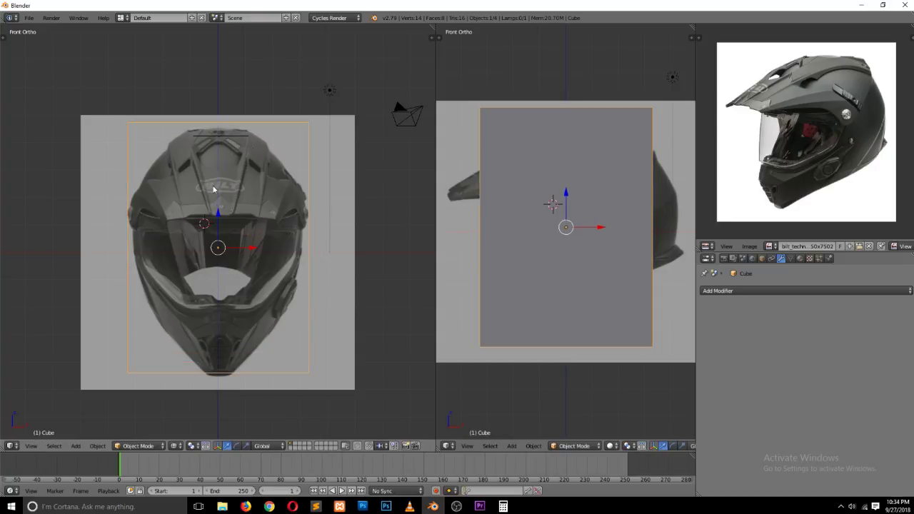
key("g")
key("z")
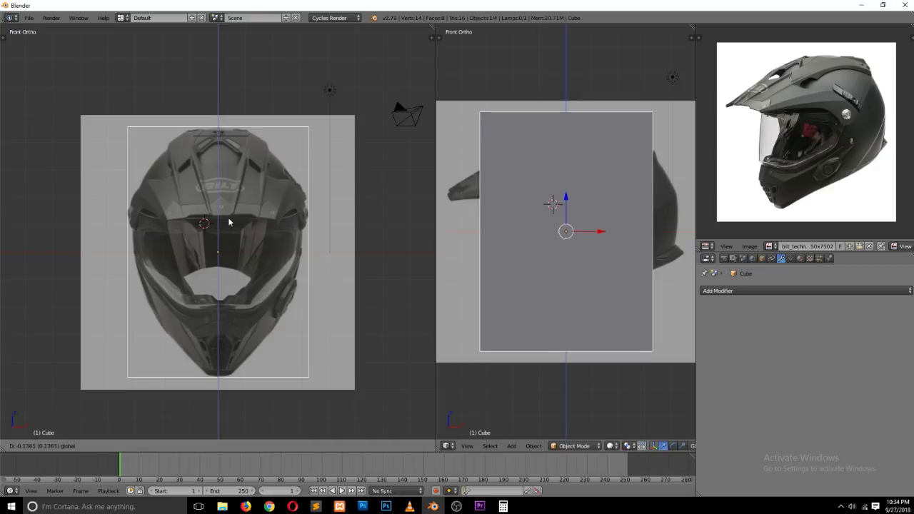
left_click(229, 221)
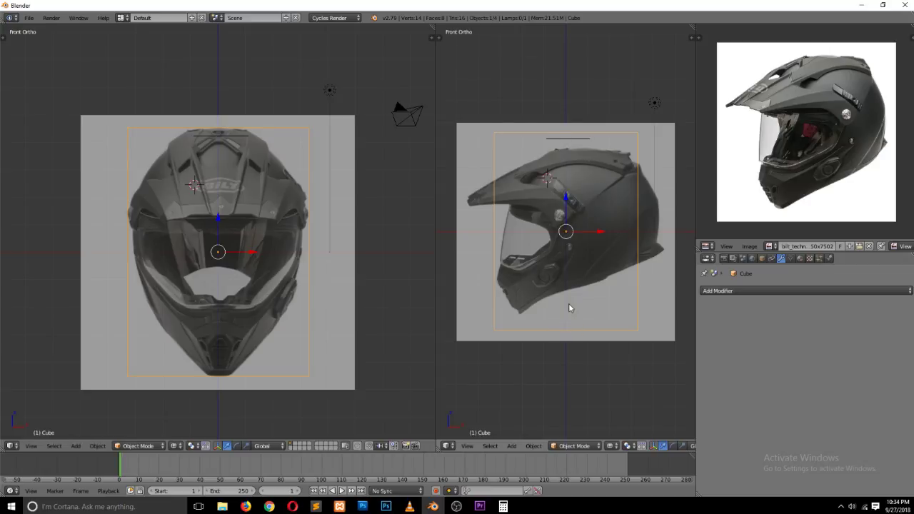
Step: In the sidebar's Background Images, raise the side helmet reference image size to 11.7
key("n")
scroll(652, 342, "down", 2)
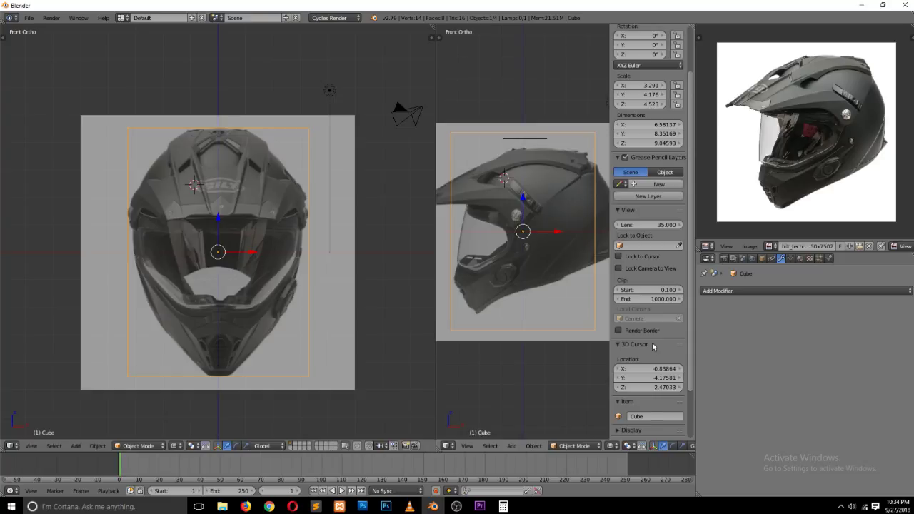
scroll(652, 342, "down", 8)
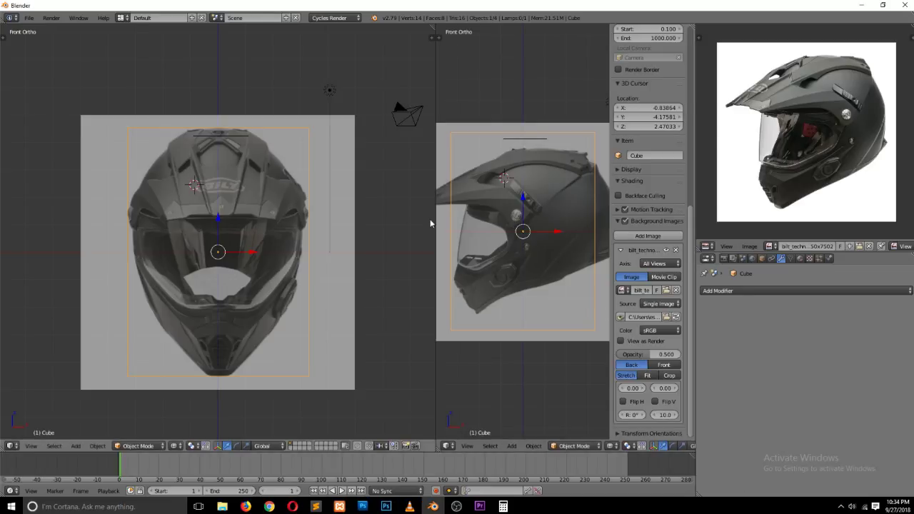
key("ctrl+Up")
key("ctrl+Up")
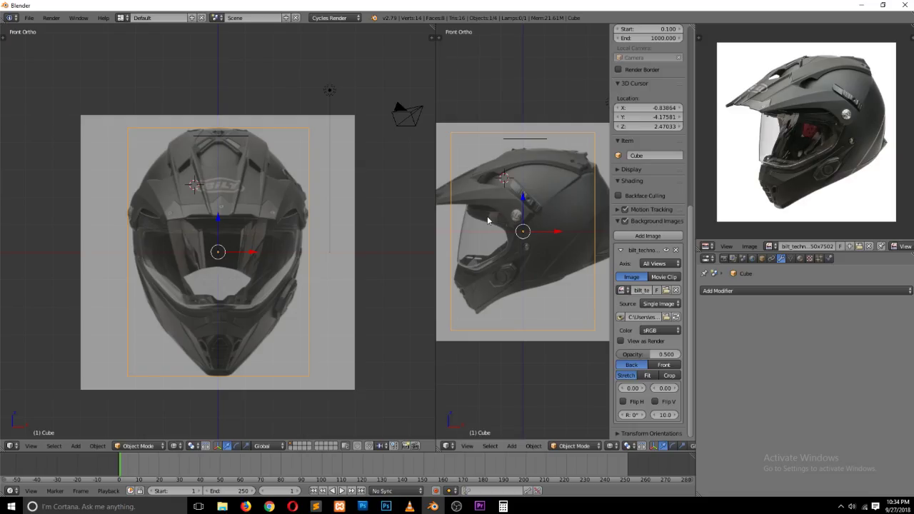
left_click(537, 181)
key("ctrl+Up")
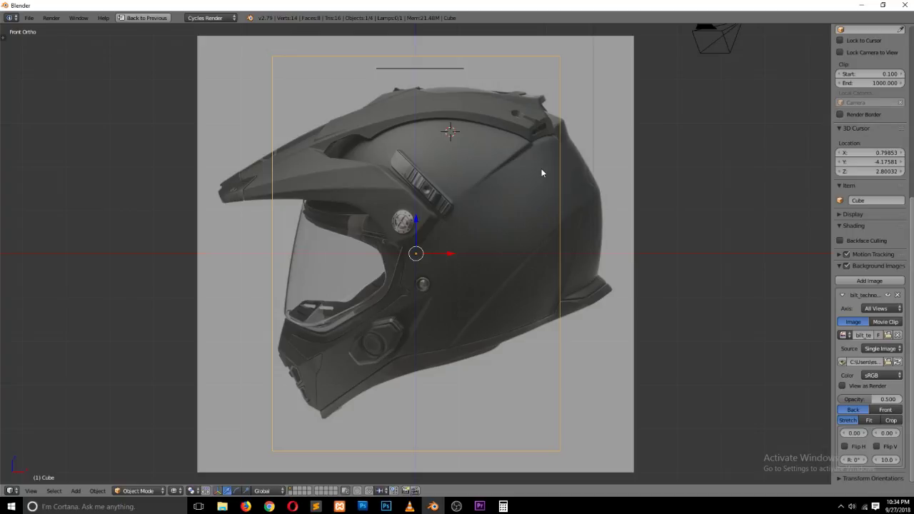
left_click_drag(834, 286, 763, 286)
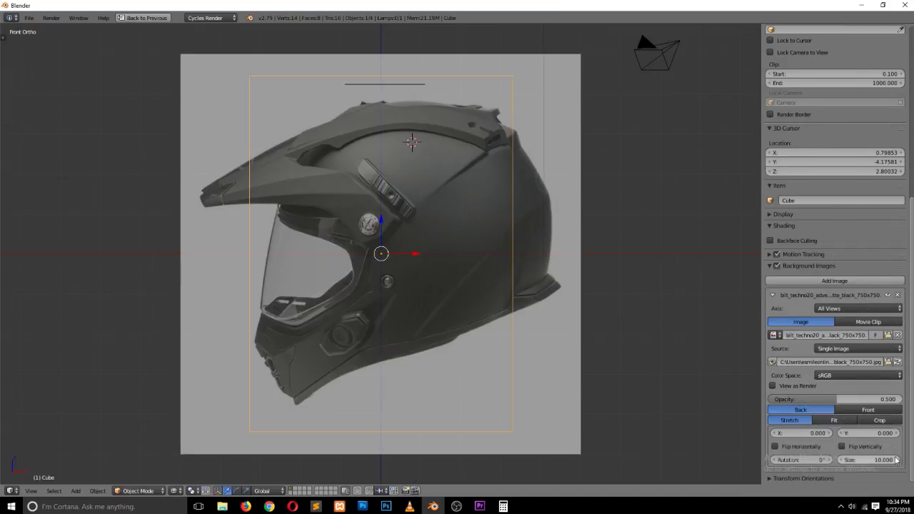
mouse_move(872, 461)
left_mouse_down()
mouse_move(889, 460)
mouse_move(875, 460)
left_mouse_up()
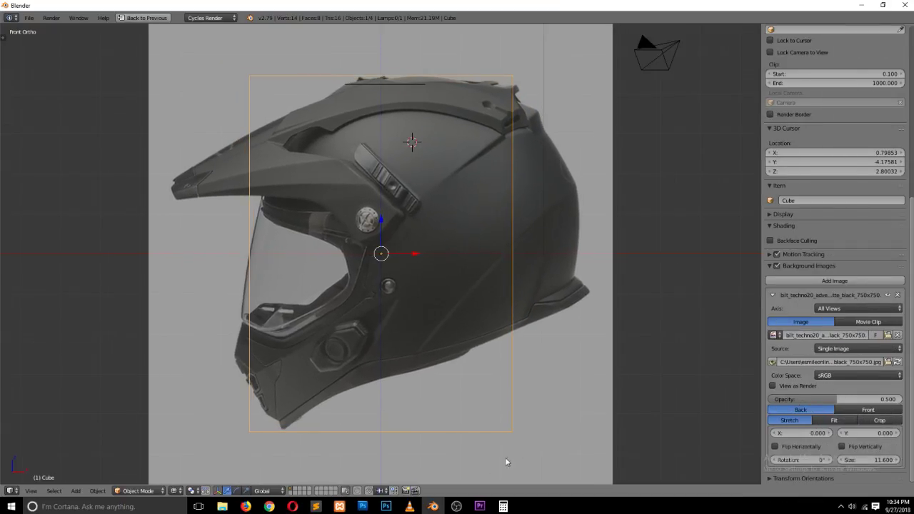
left_click(900, 460)
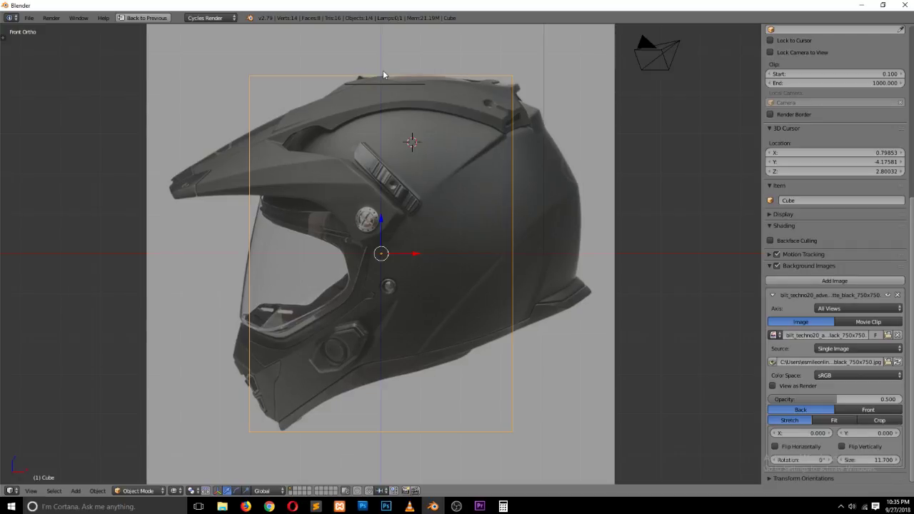
key("ctrl+Up")
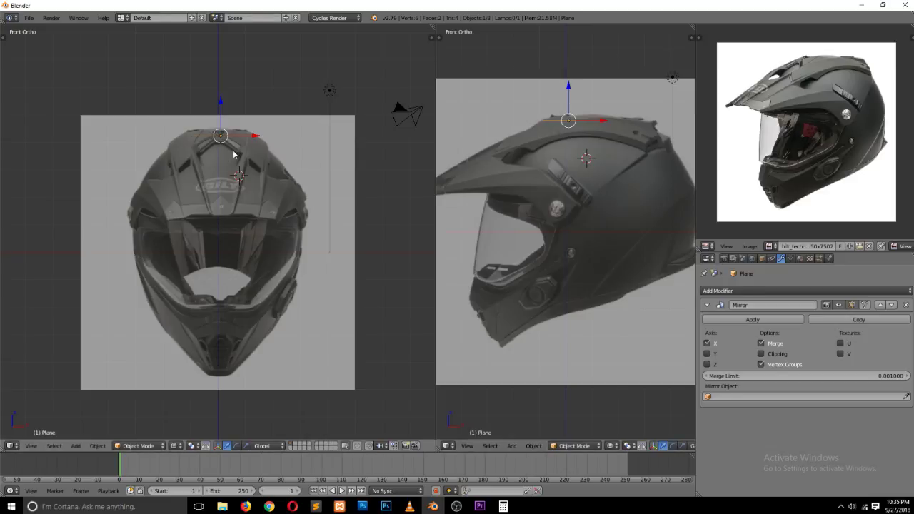
Step: Raise the plane slightly, enter Edit Mode and select its top edge in edge mode
left_click_drag(221, 109, 226, 105)
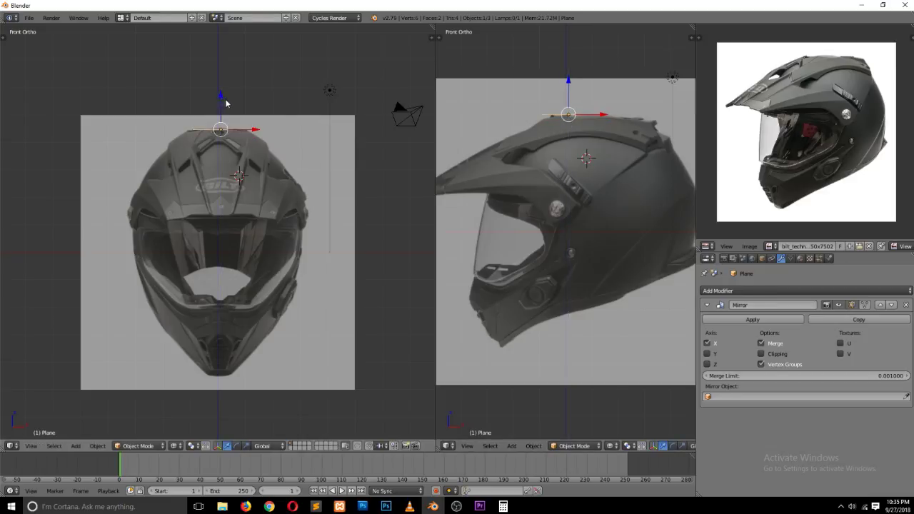
scroll(223, 142, "up", 3)
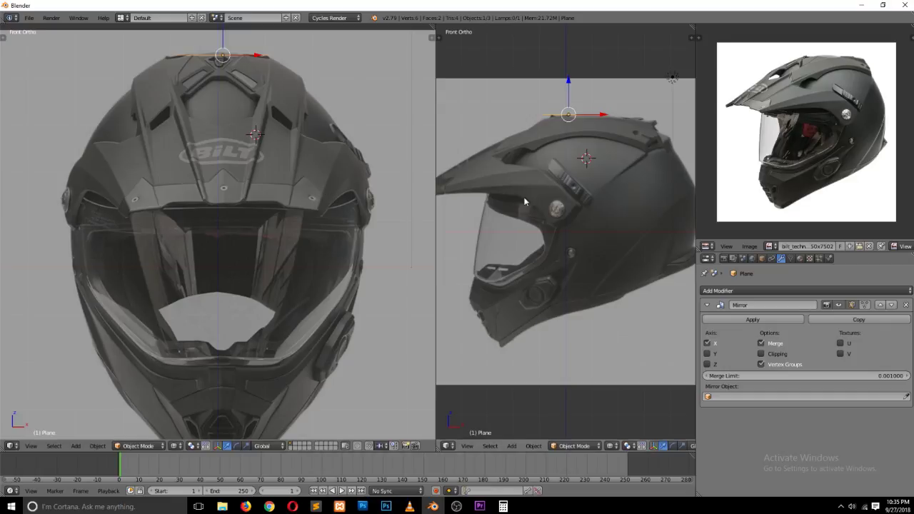
scroll(535, 181, "down", 1)
scroll(535, 182, "up", 1)
key("Tab")
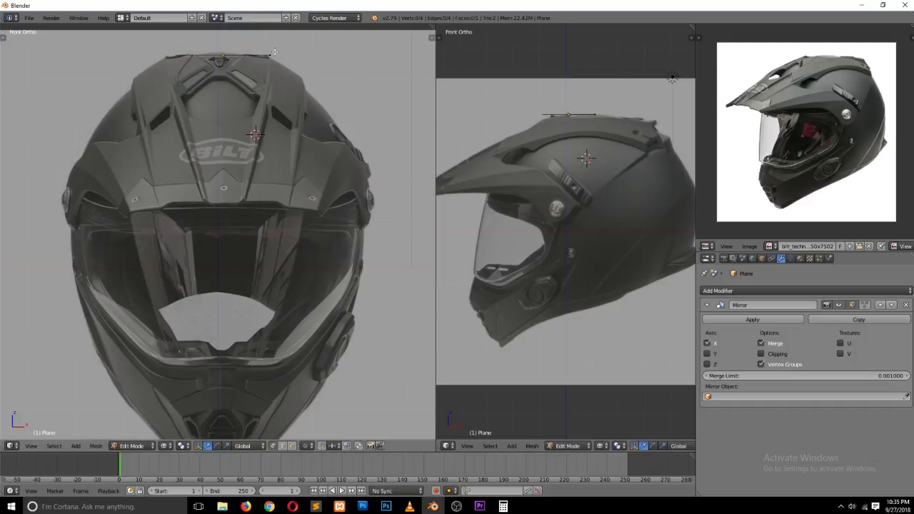
key("ctrl+Tab")
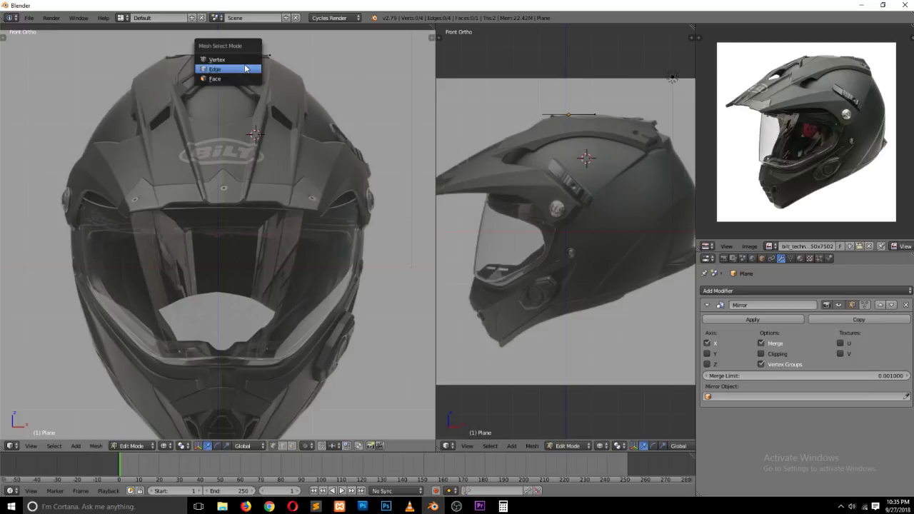
left_click(245, 69)
right_click(245, 56)
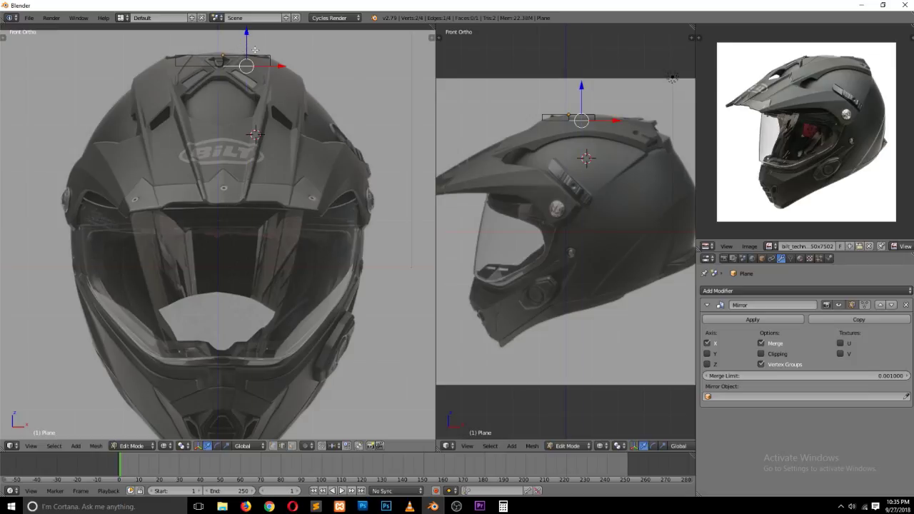
Step: In the side view, extrude the top edge down along Z and shift it along Y
key("KP_3")
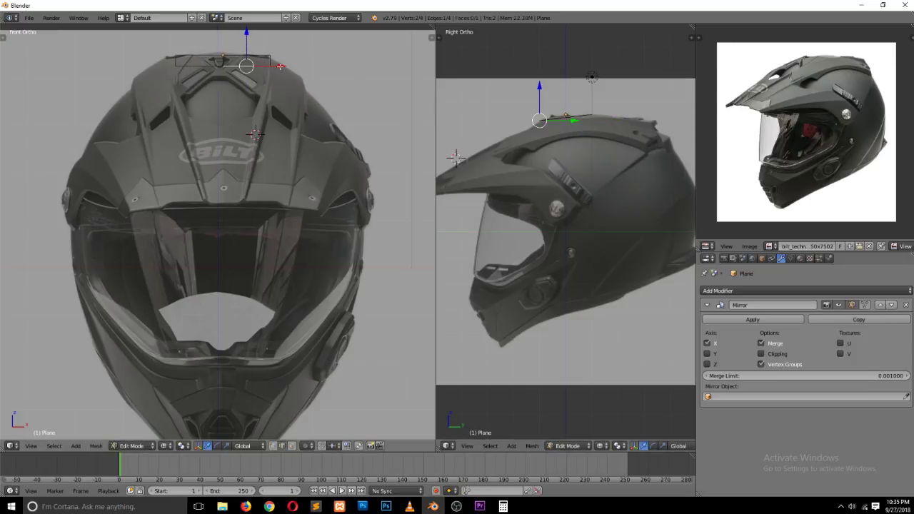
key("ctrl+Tab")
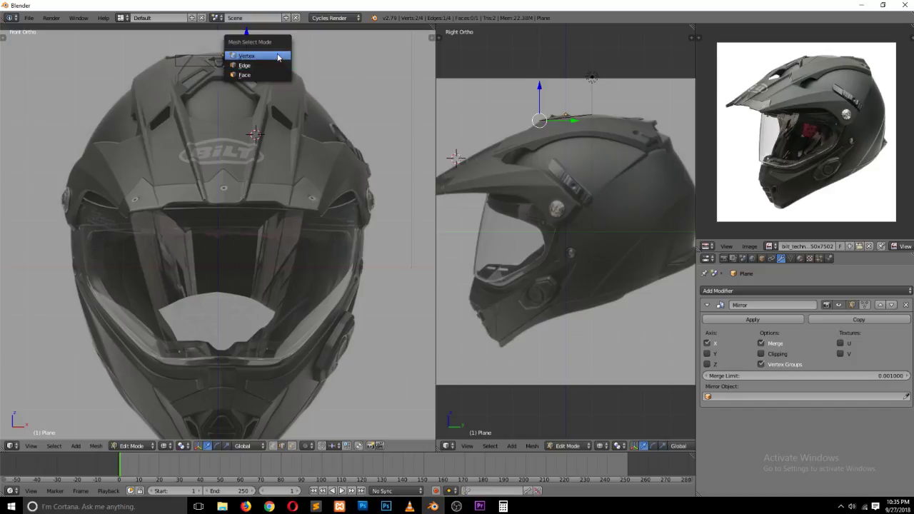
left_click(278, 57)
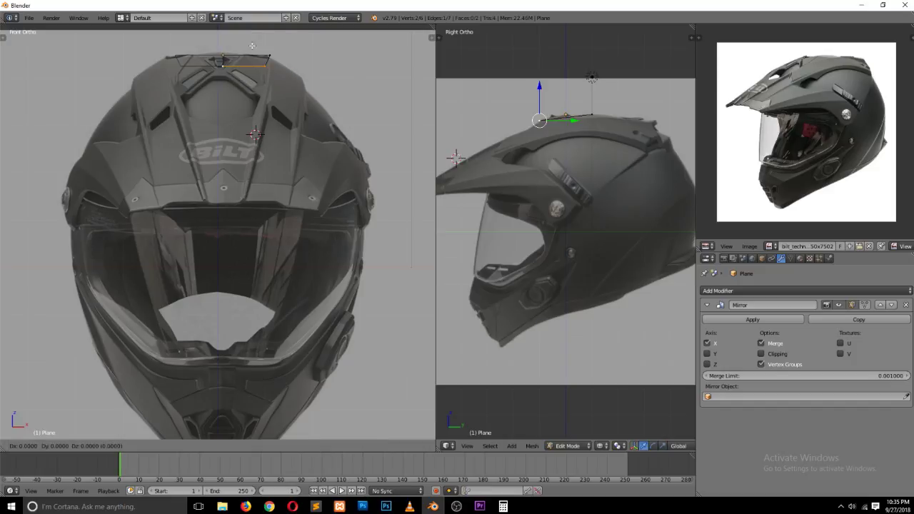
key("e")
key("z")
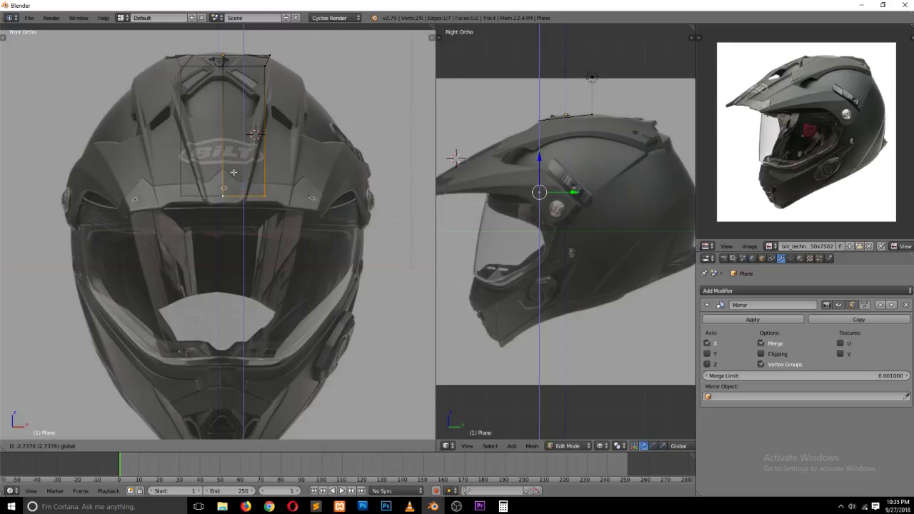
left_click(565, 207)
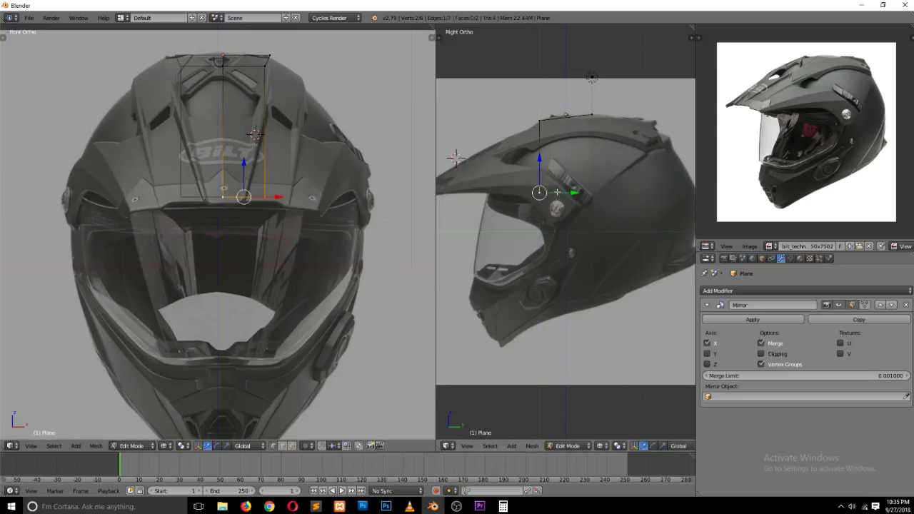
key("g")
key("y")
left_click(506, 197)
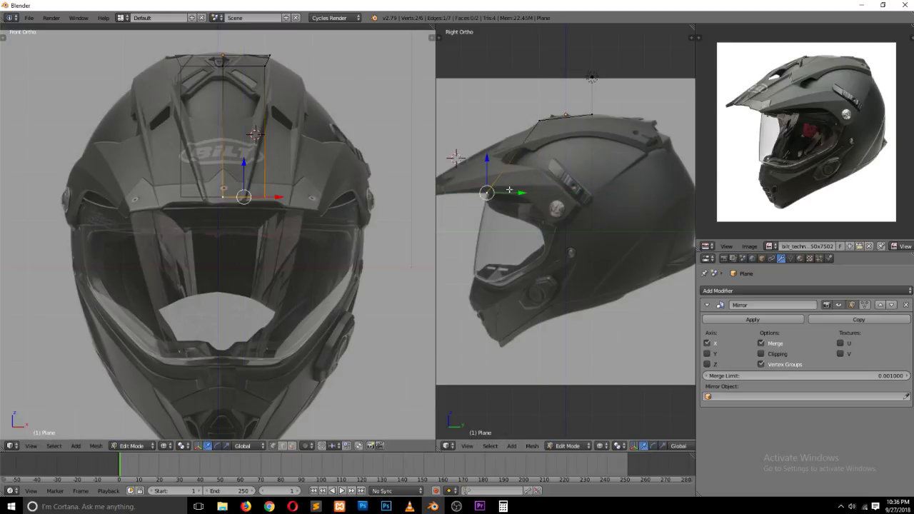
Step: Reposition the strip's top vertices along the crown in the front and side views
right_click(268, 71)
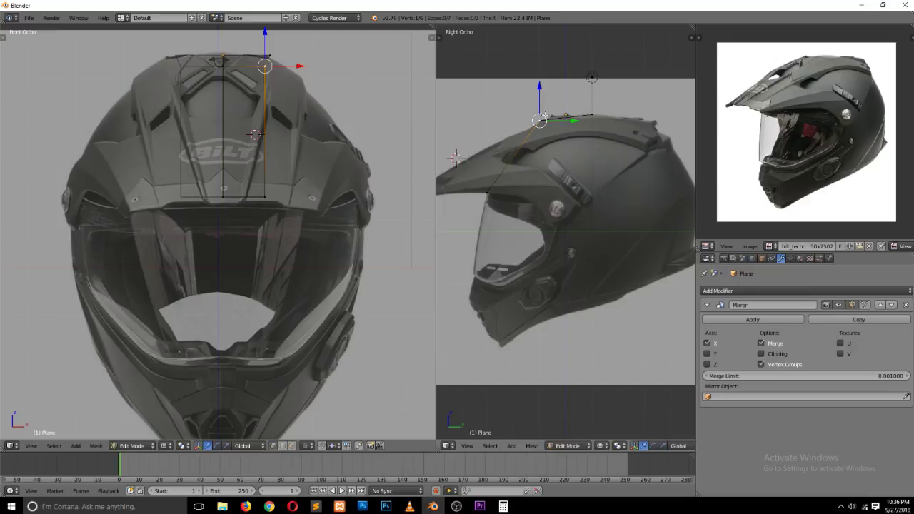
left_click_drag(544, 116, 603, 117)
mouse_move(285, 65)
left_mouse_down()
mouse_move(293, 66)
mouse_move(276, 84)
left_mouse_up()
right_click(264, 84)
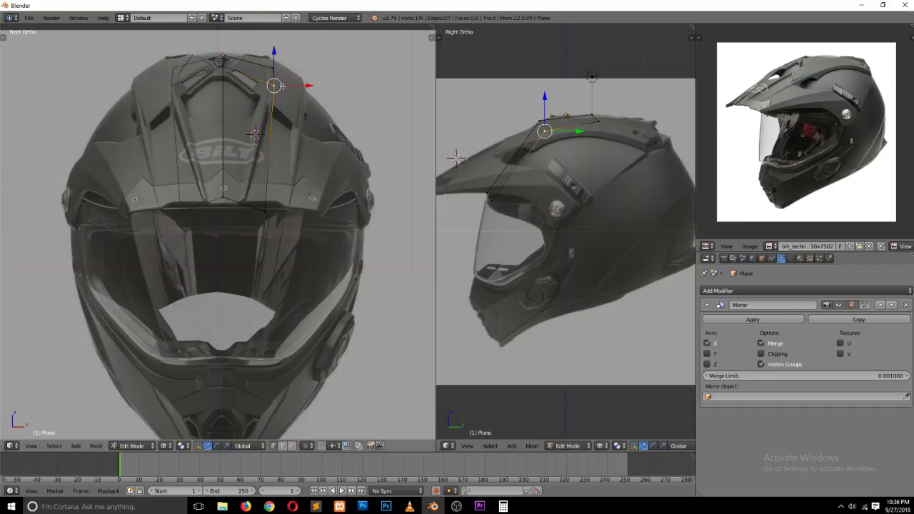
right_click(272, 67)
right_click(227, 54)
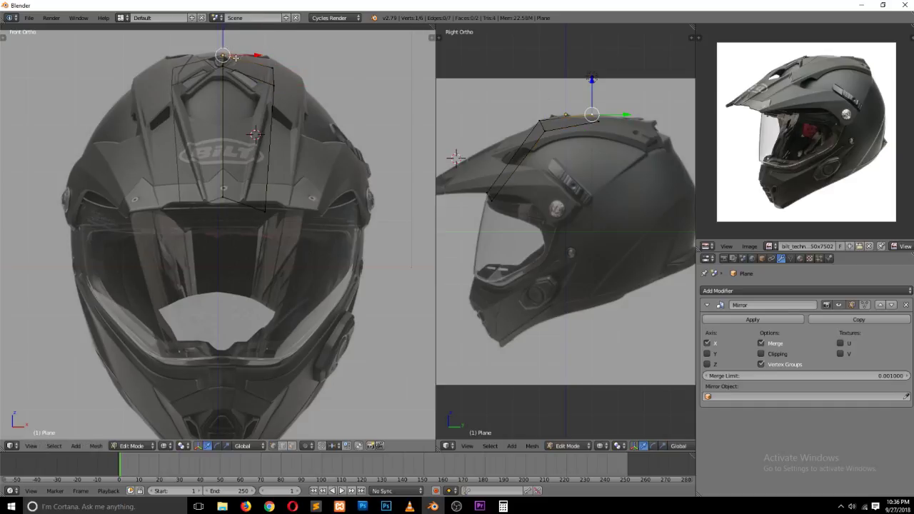
left_click_drag(221, 34, 223, 38)
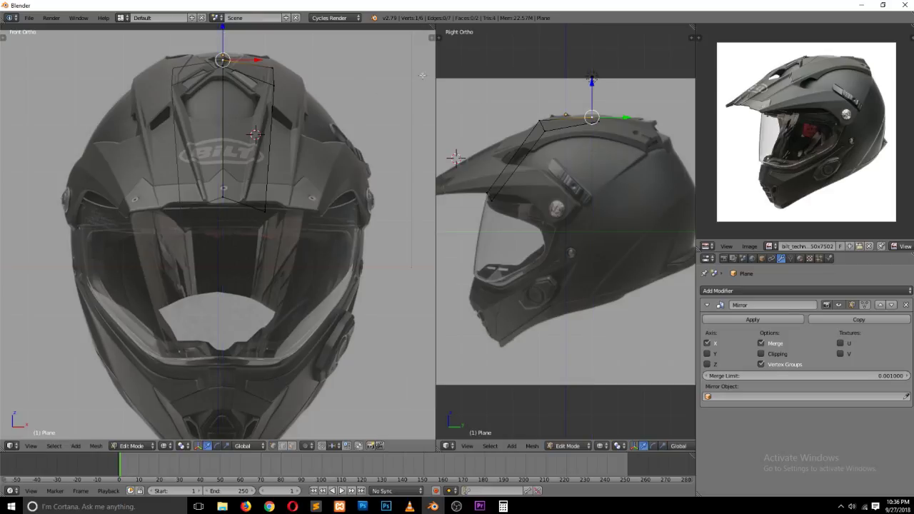
left_click_drag(592, 117, 541, 117)
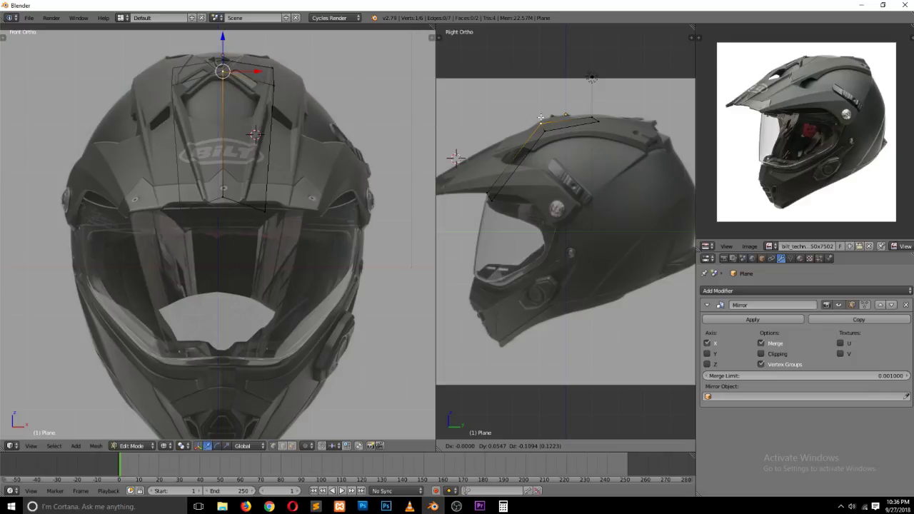
left_click(541, 117)
scroll(540, 117, "down", 3, "ctrl")
Step: Extrude a new edge toward the helmet's back and rotate it to follow the crown
key("e")
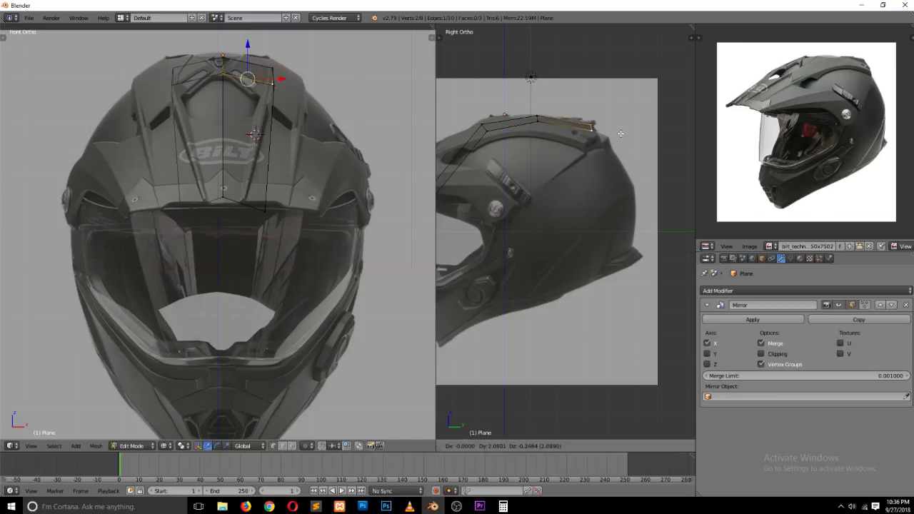
left_click(629, 142)
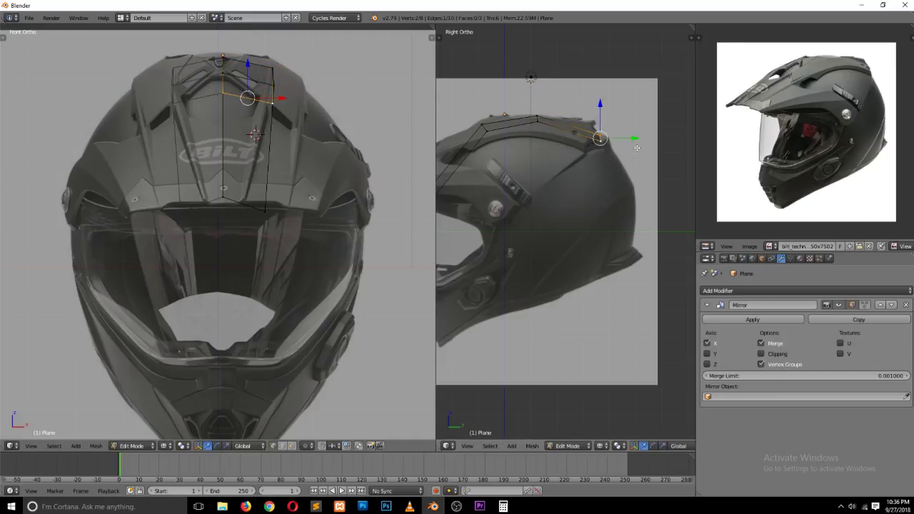
key("r")
left_click(619, 163)
scroll(619, 156, "up", 1)
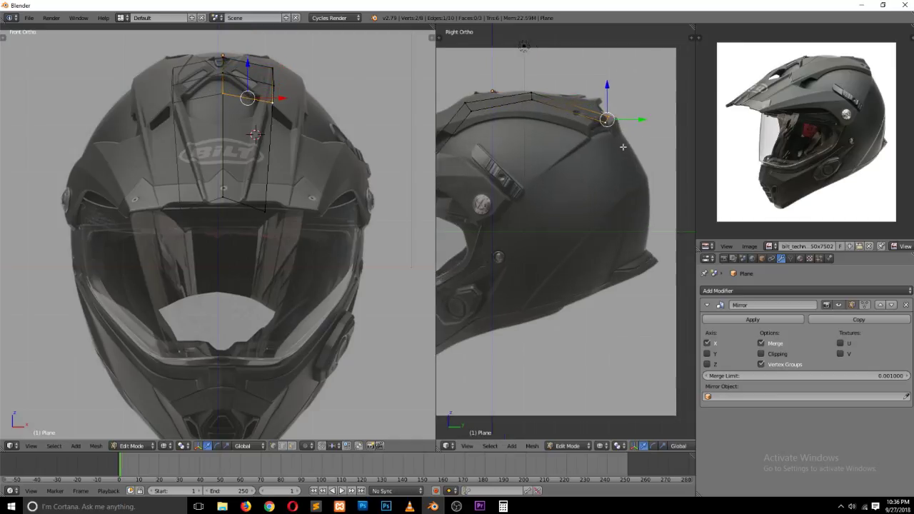
scroll(625, 146, "up", 1)
key("g")
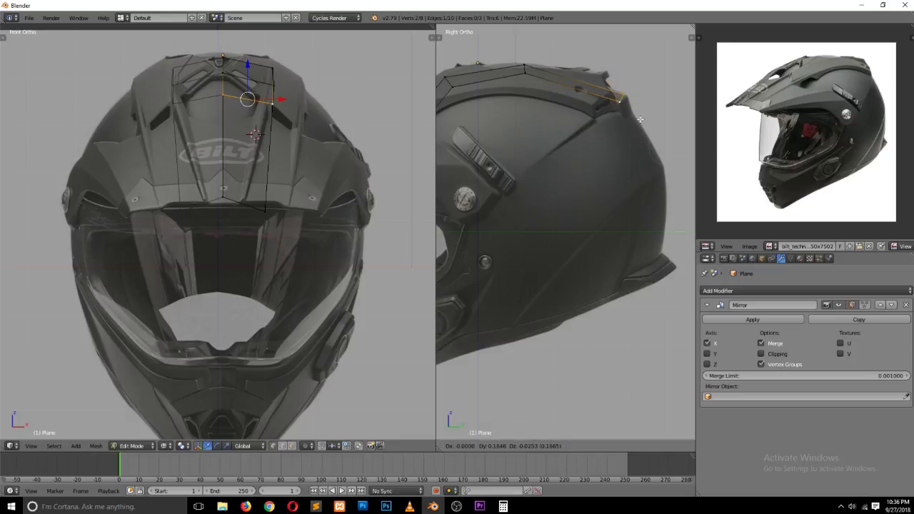
left_click(636, 119)
Step: Move the outer strip vertices to fit the front reference outline
right_click(621, 108)
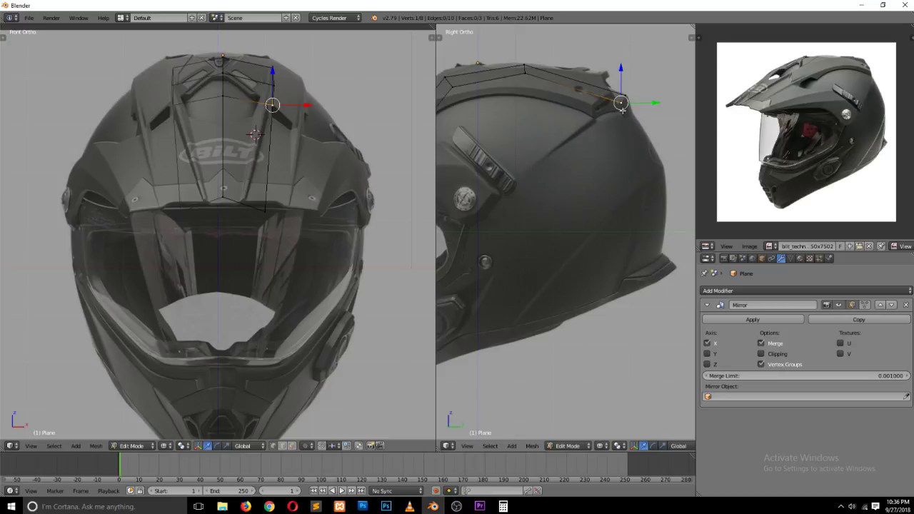
right_click(525, 79)
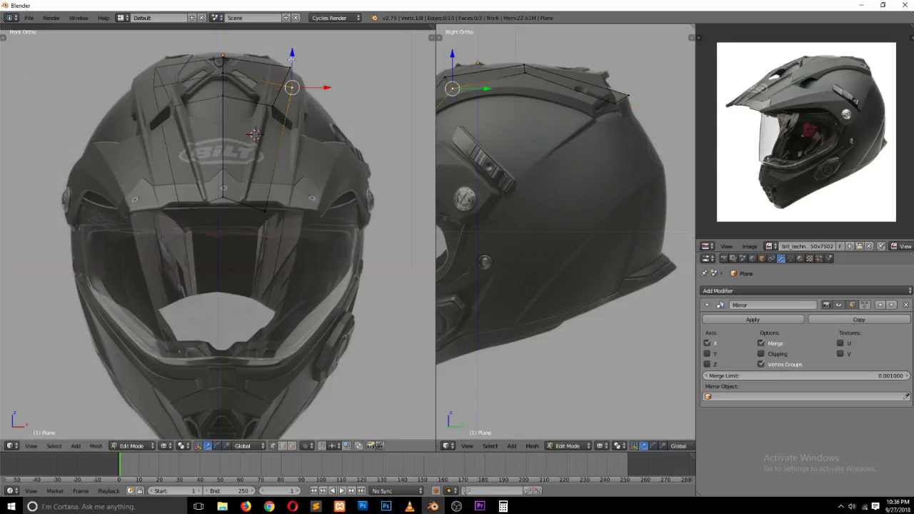
key("g")
left_click(318, 71)
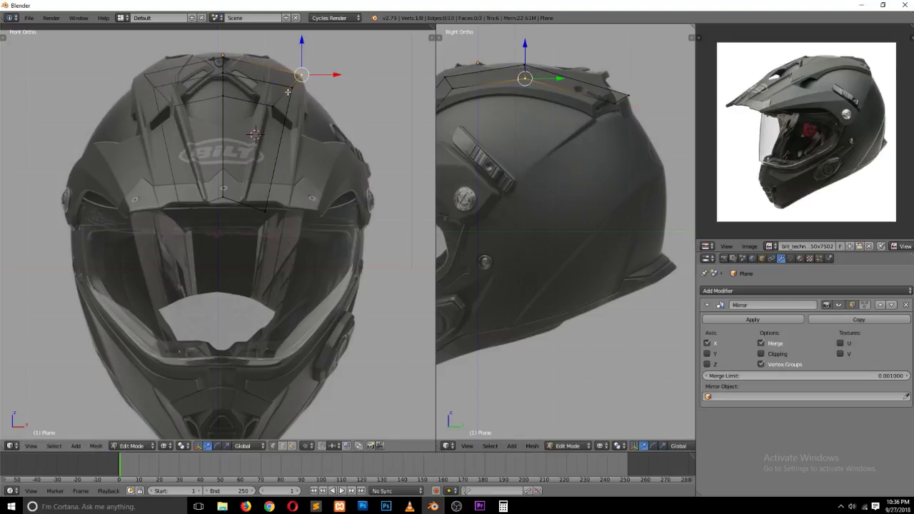
right_click(292, 86)
key("g")
left_click(301, 101)
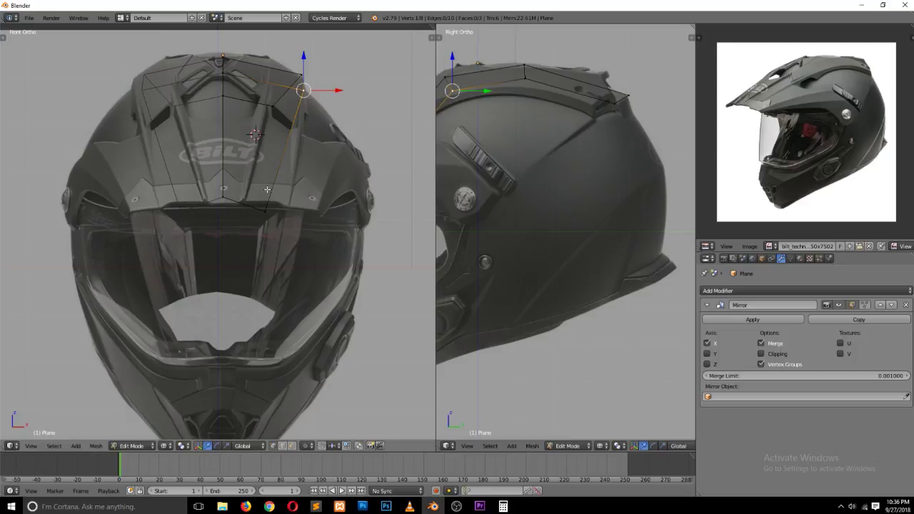
Step: Undo the last change and move the brow vertex down to the top of the visor
key("ctrl+z")
left_click(466, 159)
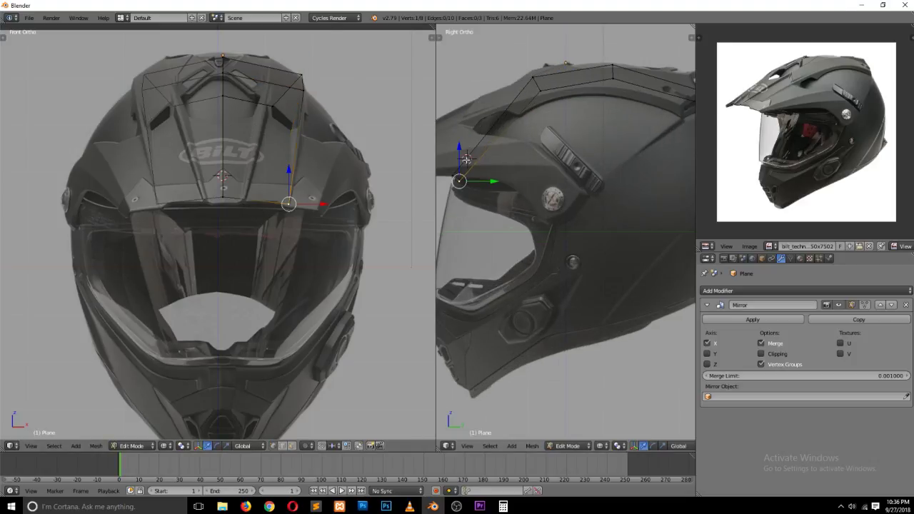
scroll(493, 181, "down", 2)
scroll(494, 181, "up", 2)
scroll(486, 172, "up", 1, "ctrl")
left_click(280, 185)
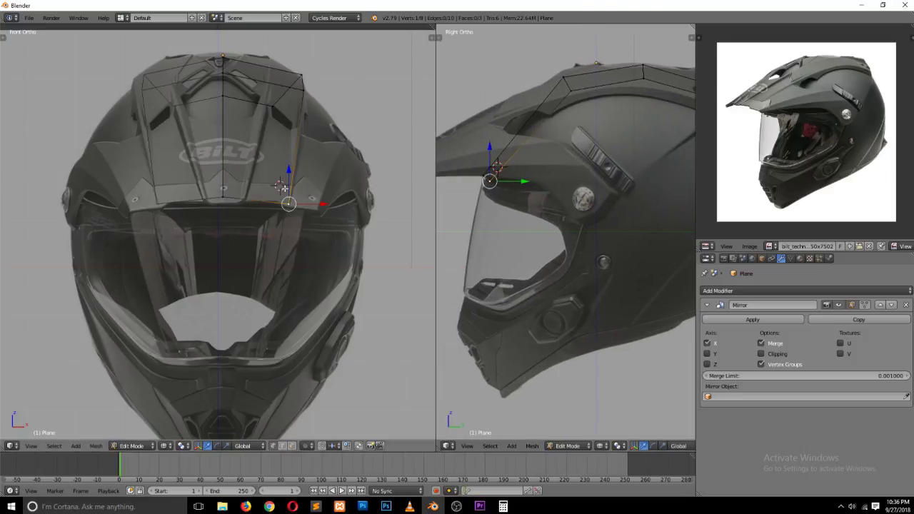
key("g")
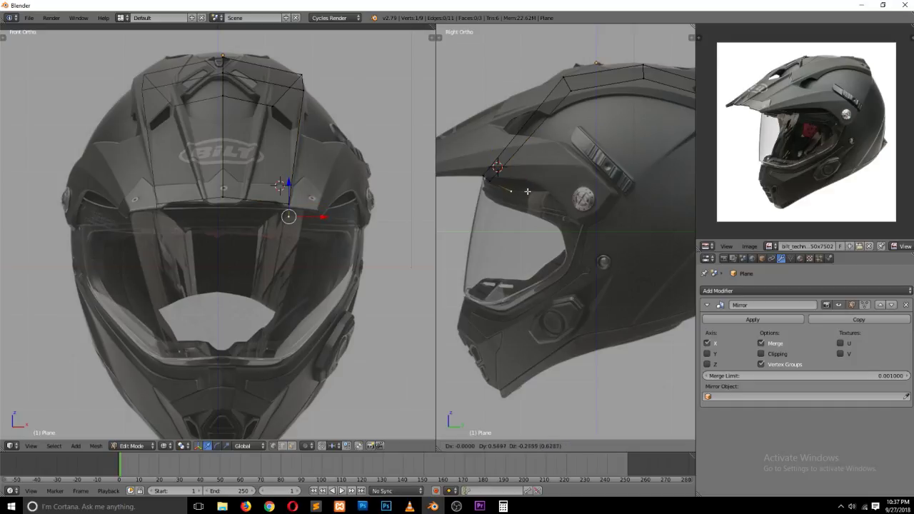
left_click(529, 191)
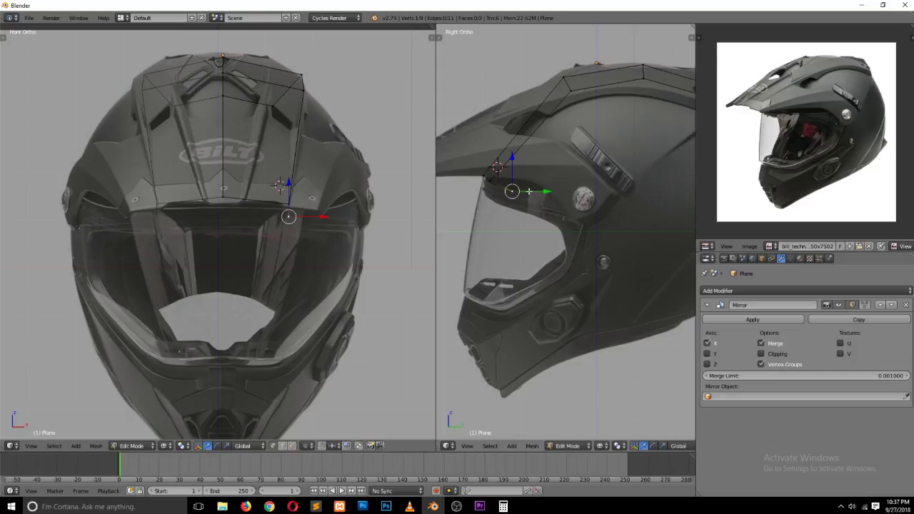
Step: Extrude five vertices down the visor opening's edge toward the chin
key("e")
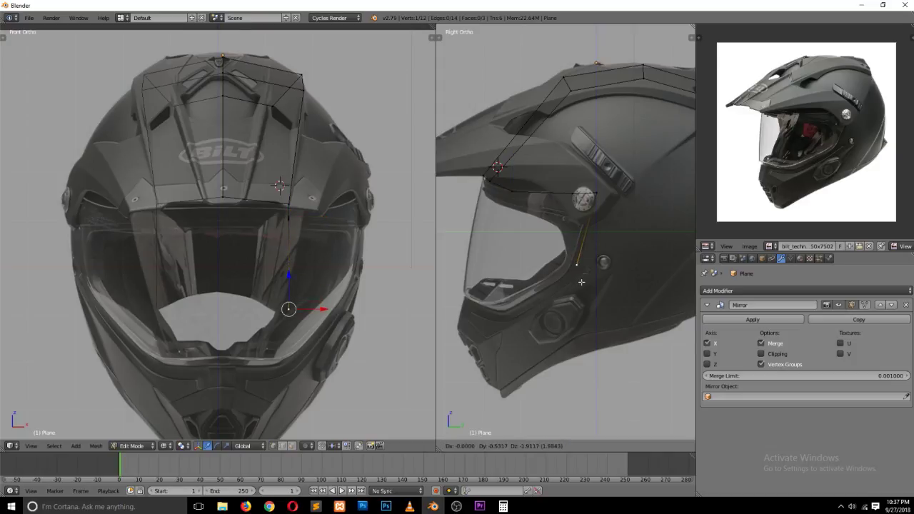
left_click(579, 281)
key("e")
left_click(551, 306)
key("e")
left_click(506, 330)
key("e")
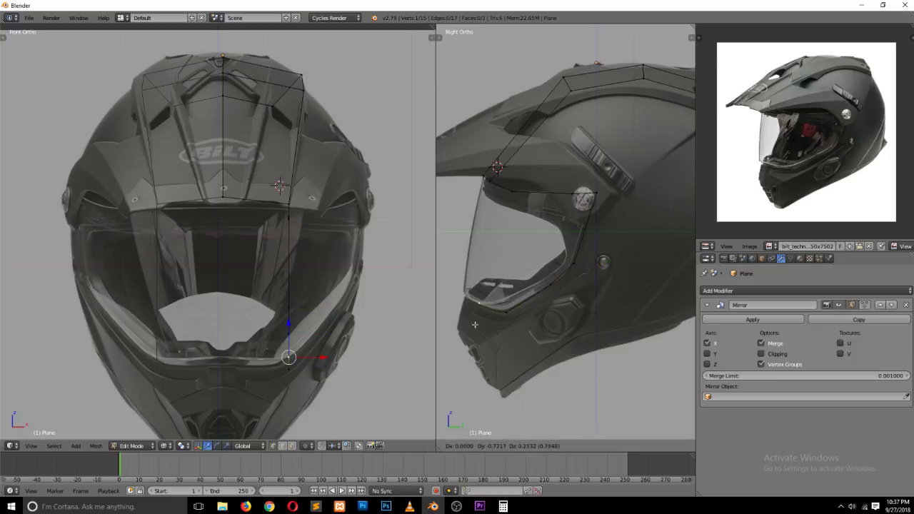
left_click(473, 326)
key("e")
left_click(463, 297)
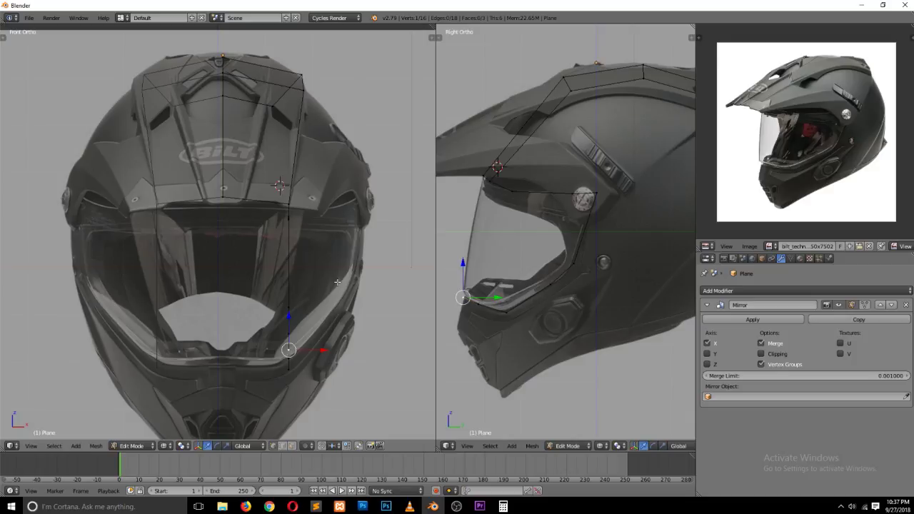
Step: Enable Clipping on the Mirror modifier and snap the last vertex onto the centre line
key("g")
key("x")
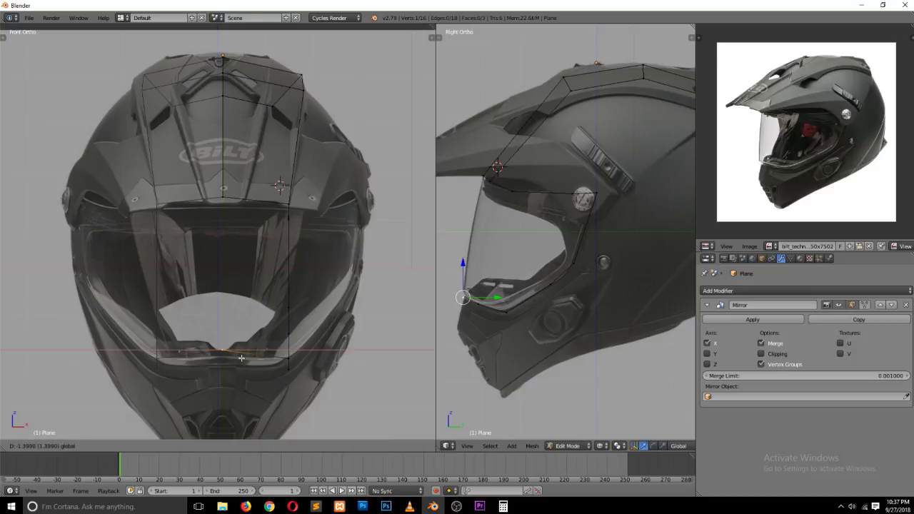
left_click(239, 357)
left_click(762, 353)
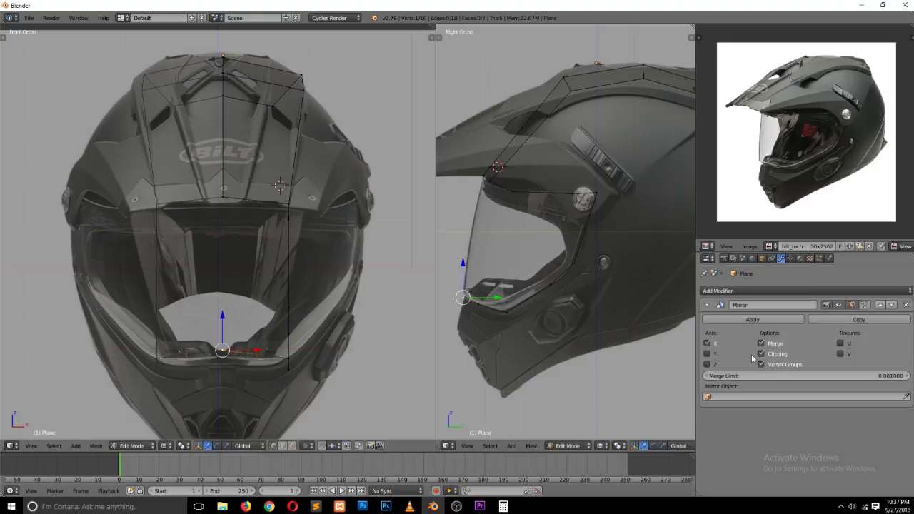
key("g")
key("x")
left_click(247, 350)
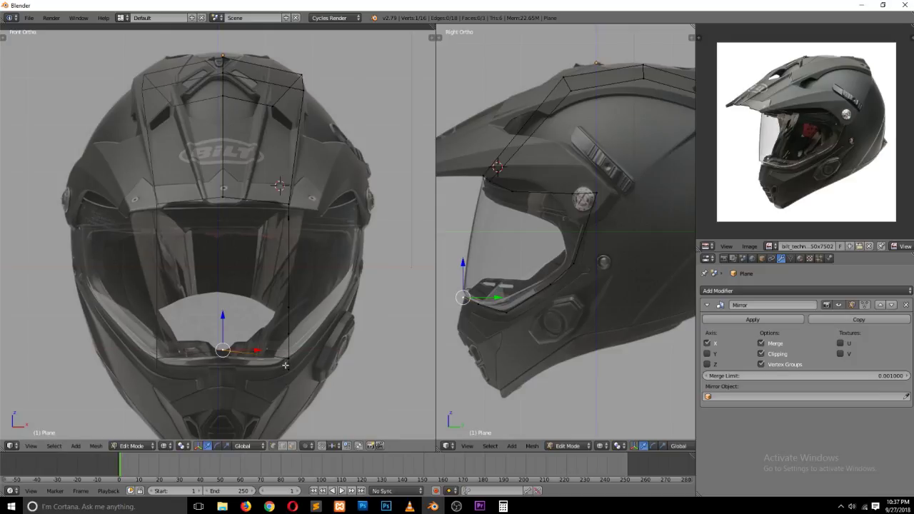
Step: Slide the visor-edge vertices along X to match the front reference
right_click(473, 311)
key("g")
key("x")
left_click(278, 361)
right_click(220, 342)
key("g")
key("x")
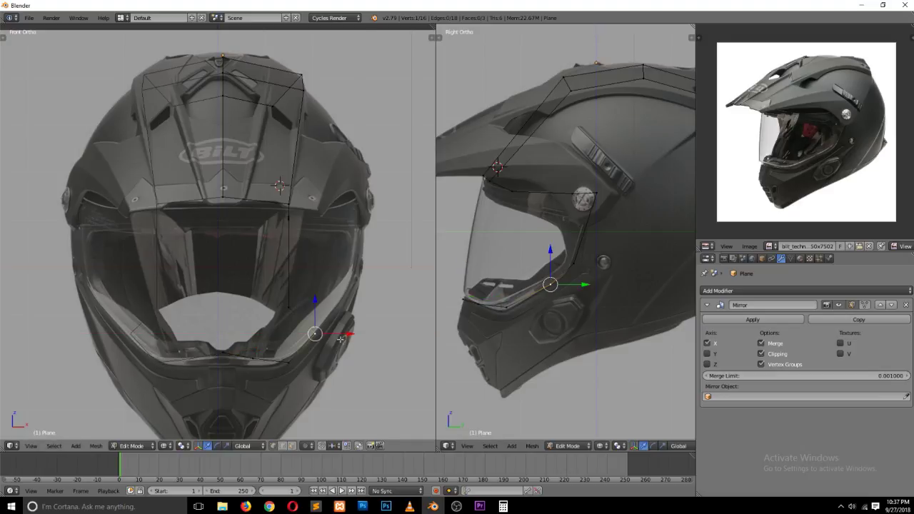
left_click(372, 312)
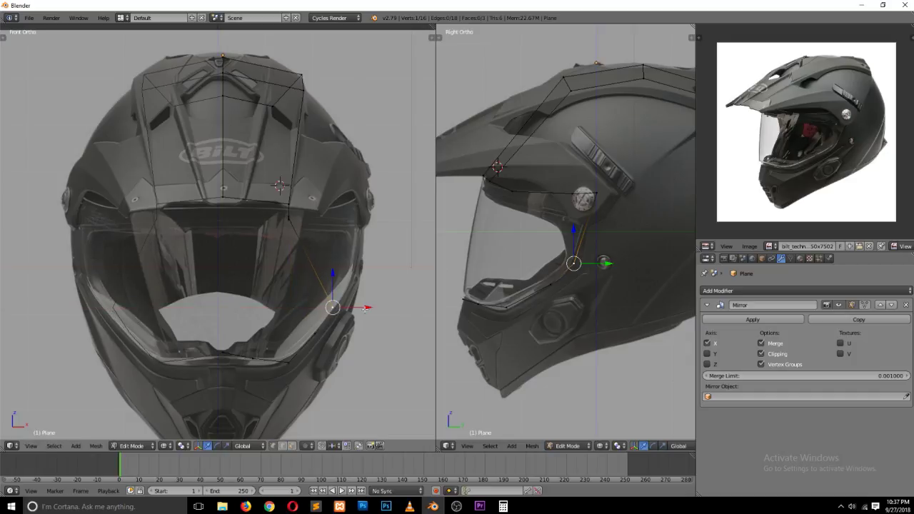
Step: Widen the brow edge outward along X and raise its corner vertex
right_click(288, 220)
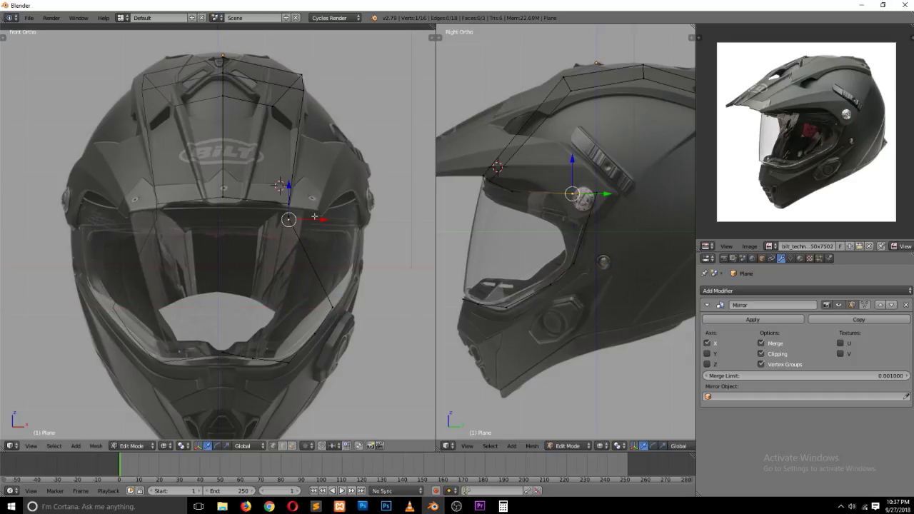
key("g")
key("x")
left_click(390, 235)
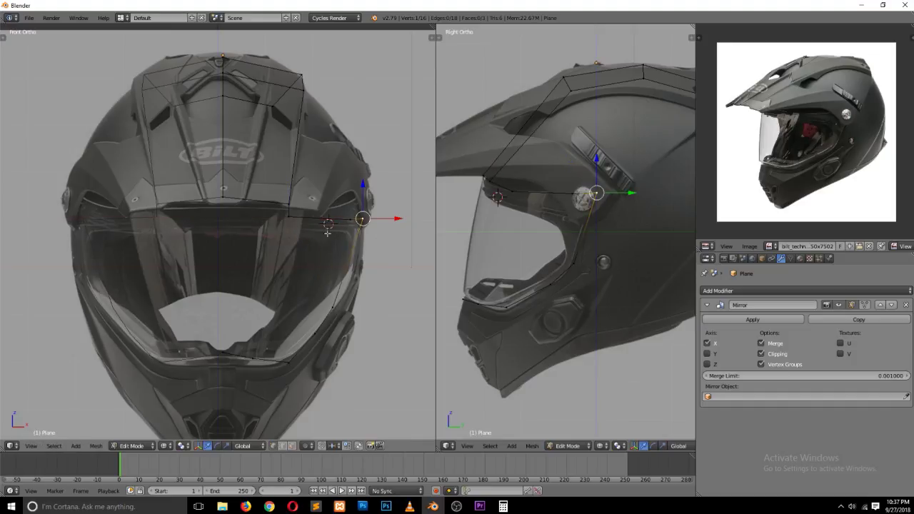
right_click(335, 308)
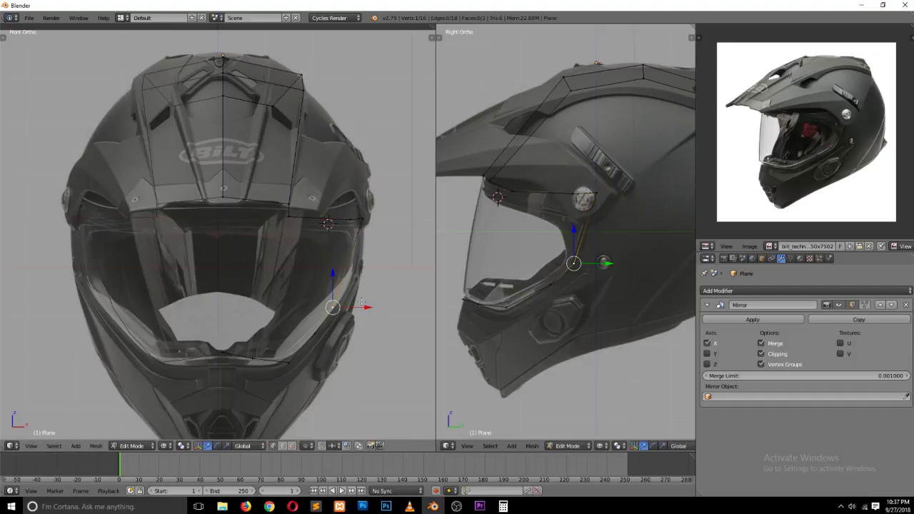
right_click(290, 218)
key("g")
left_click(408, 211)
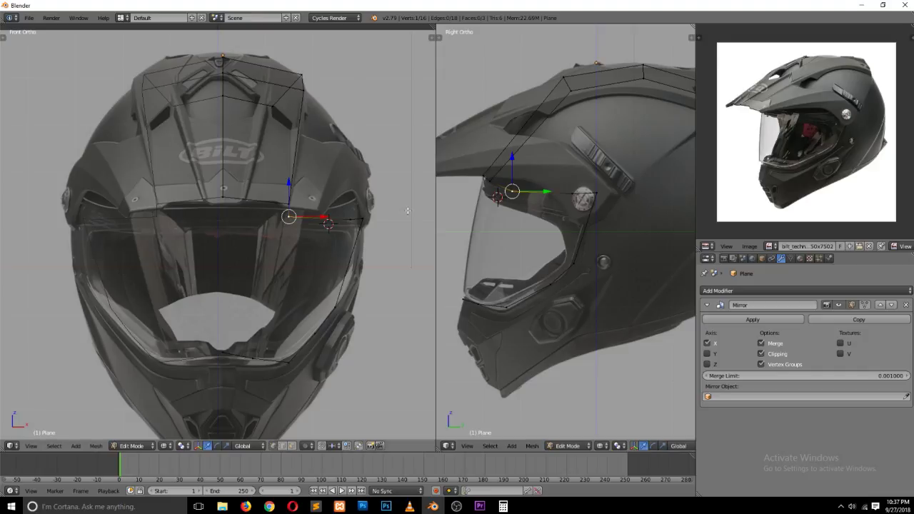
key("g")
left_click(309, 212)
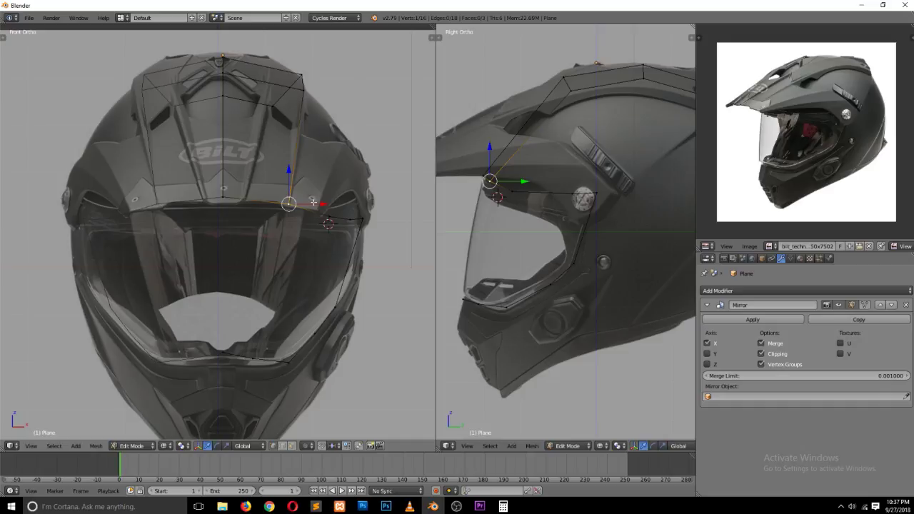
Step: Extrude one vertex from the brow corner down the helmet side onto its outer edge
key("w")
key("Escape")
key("e")
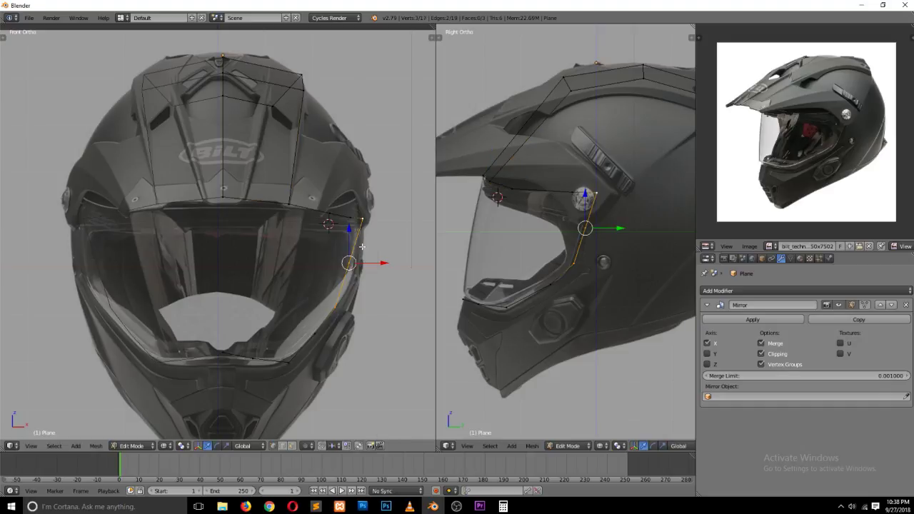
left_click(368, 268)
left_click(373, 267)
key("g")
key("x")
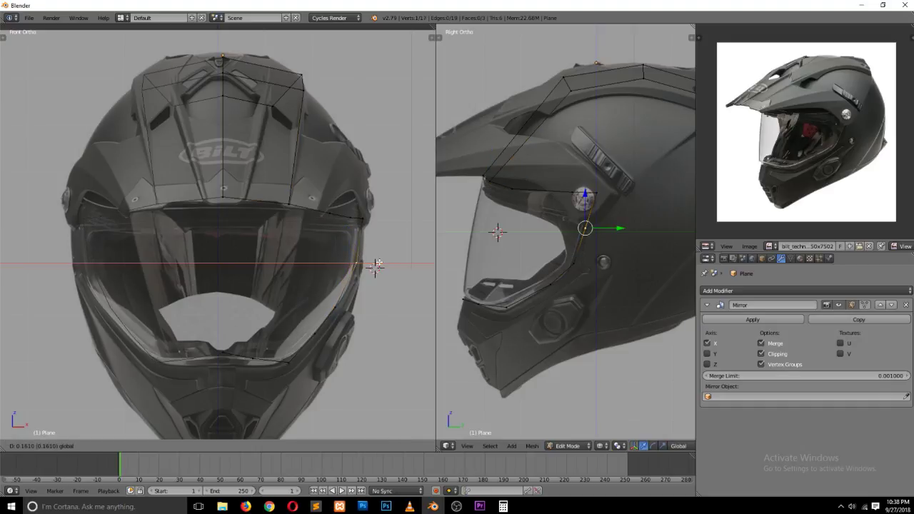
left_click(375, 267)
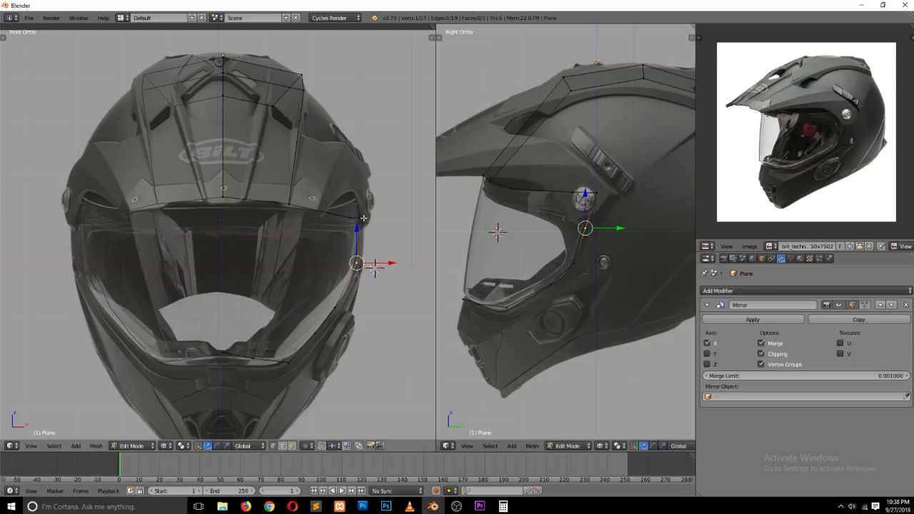
Step: Adjust the centre brow vertex's height along Z
right_click(340, 213)
right_click(318, 210)
right_click(291, 204)
right_click(223, 197)
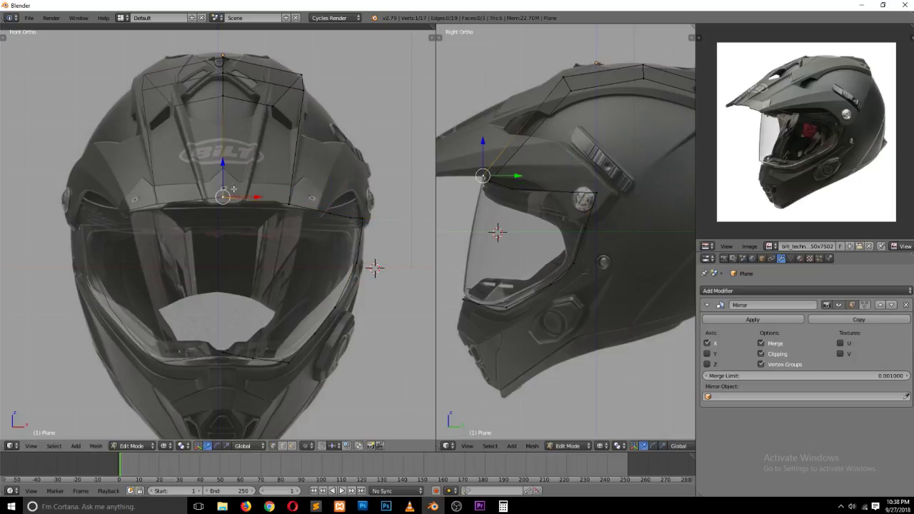
left_click(219, 170)
key("g")
key("z")
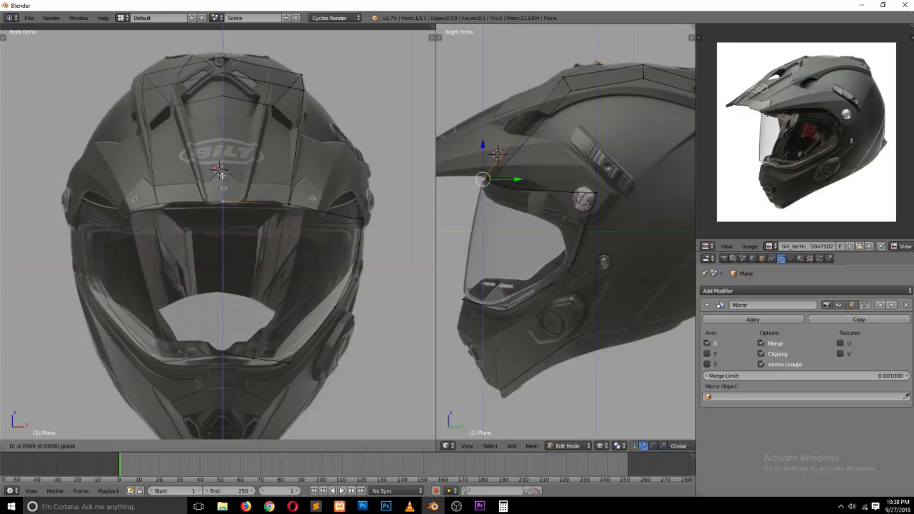
left_click(222, 175)
right_click(361, 210)
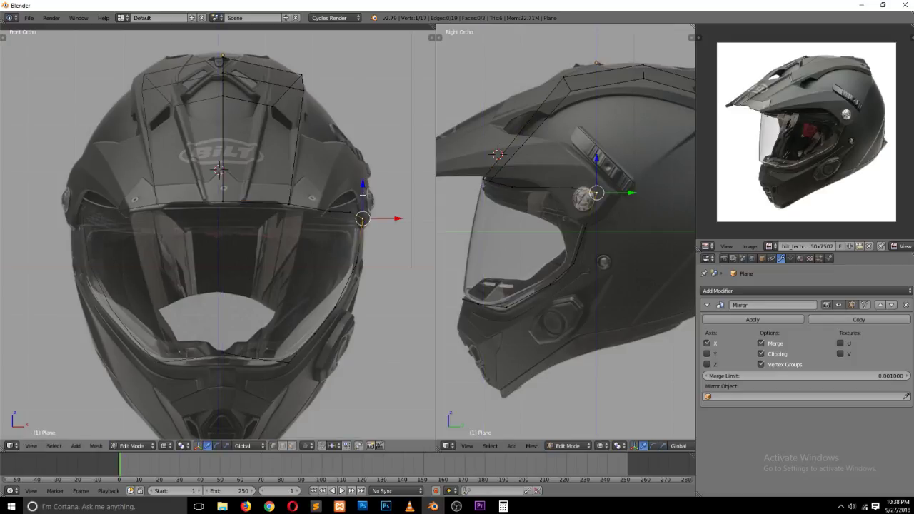
right_click(286, 203)
key("ctrl+r")
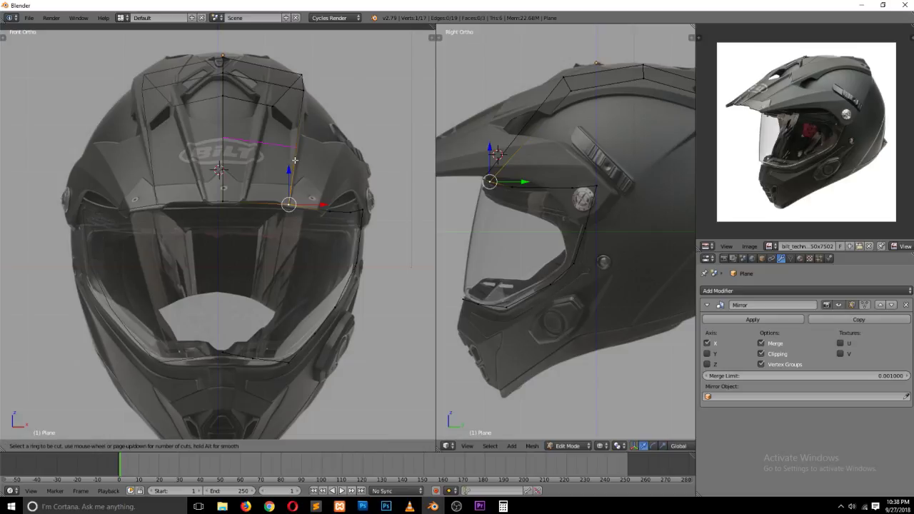
Step: Add a centred loop cut across the top faces, extrude its edge up the crown, then save
left_click(295, 160)
right_click(296, 160)
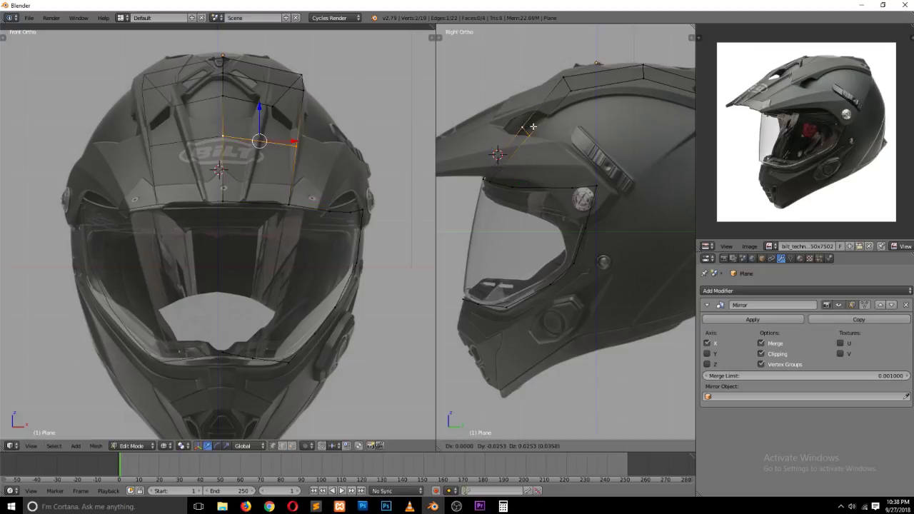
key("e")
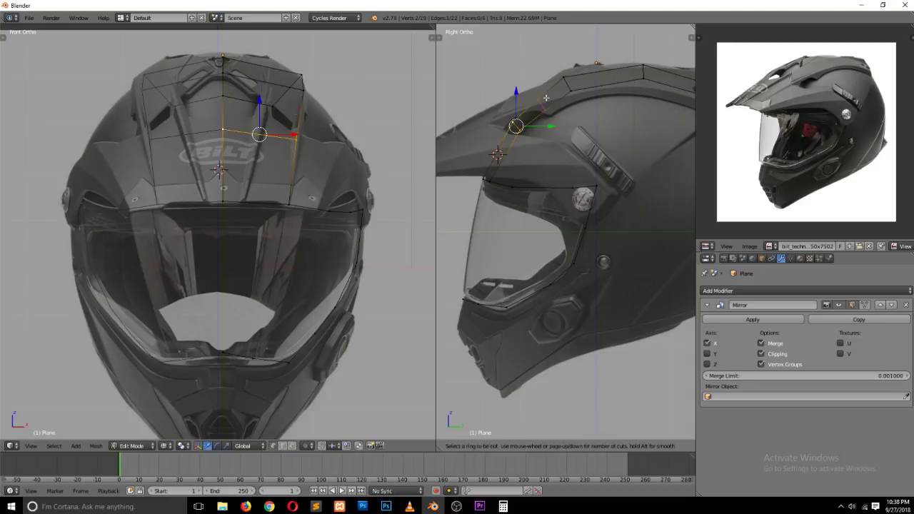
left_click(548, 98)
key("g")
left_click(550, 104)
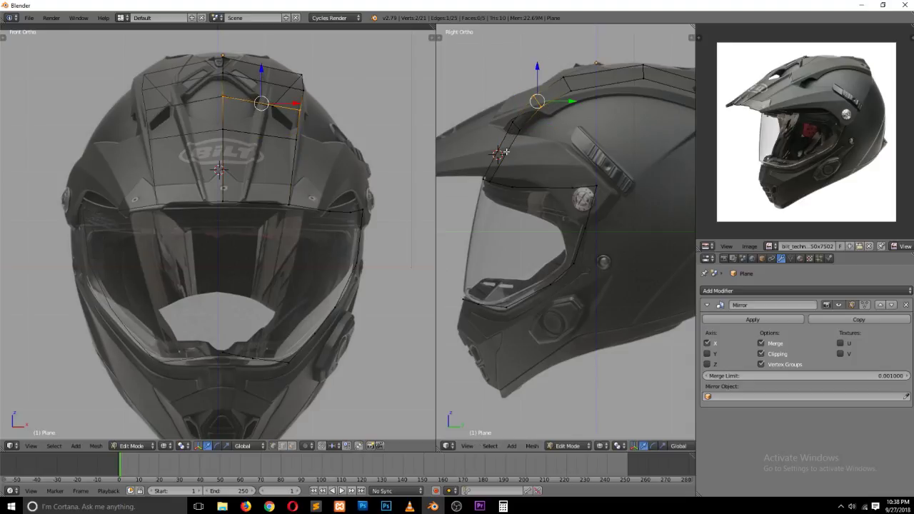
key("ctrl+s")
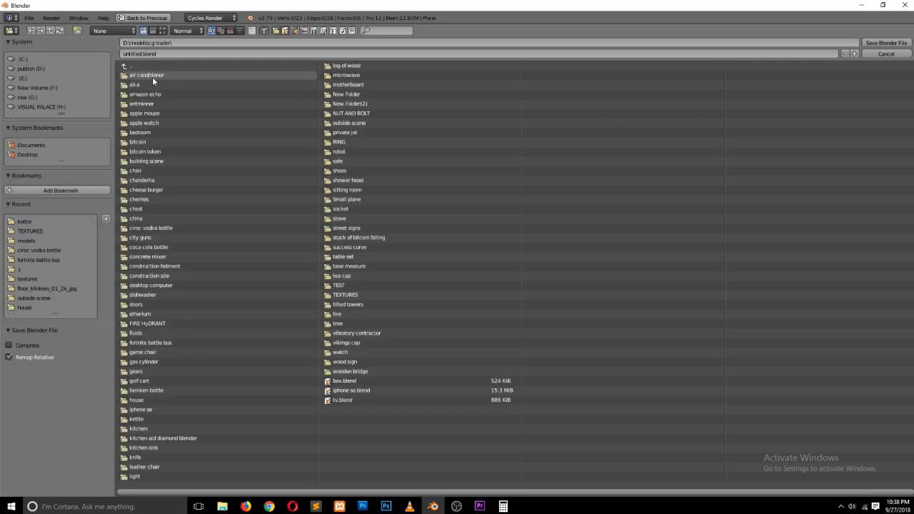
Step: Make a new 'bike helmet' folder inside cg trader and go into it
left_click(77, 30)
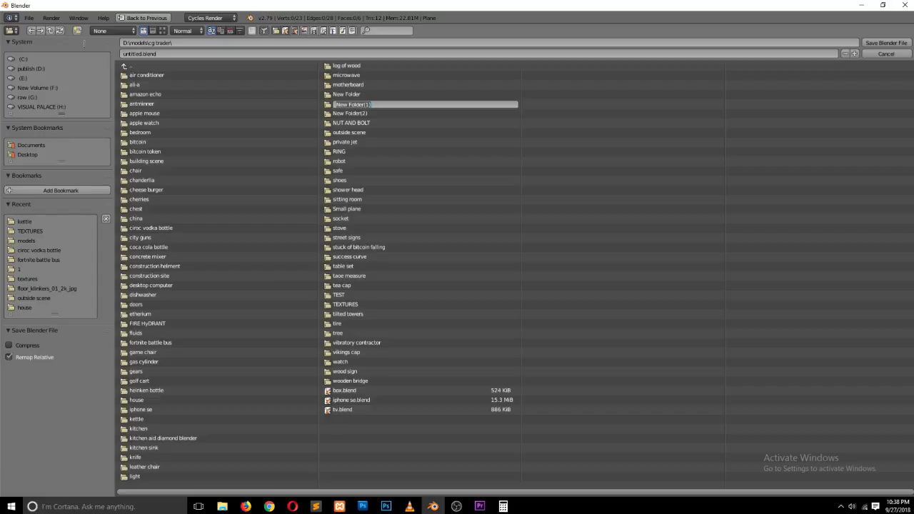
type("bike hel")
type("met")
key("Return")
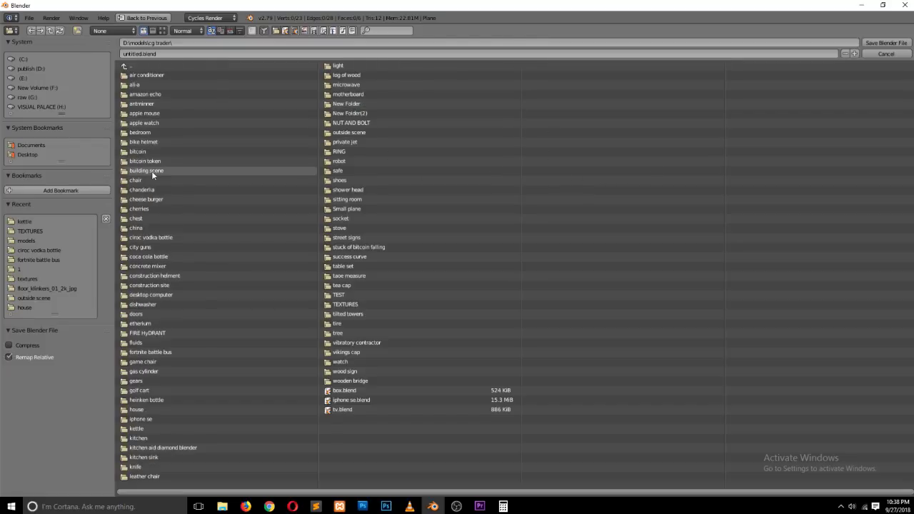
left_click(157, 142)
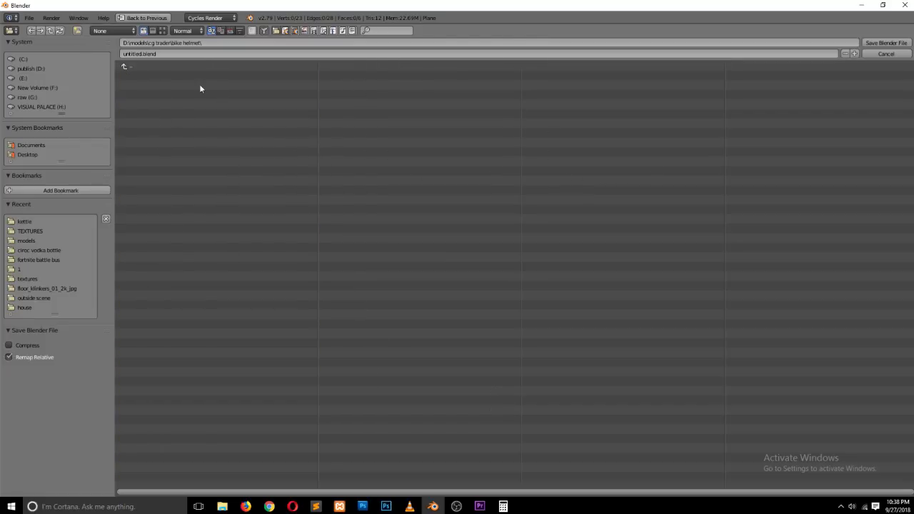
Step: Save the helmet as bike helmet.blend, overwriting the existing file
key("Escape")
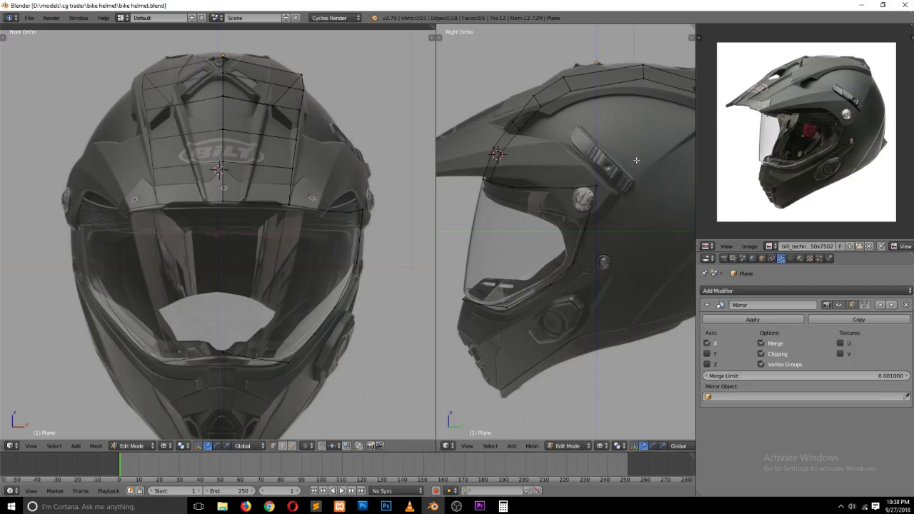
key("ctrl+s")
left_click(374, 190)
Step: Add a new vertex at the helmet's rear lower edge in the Right Ortho view
scroll(598, 178, "down", 2)
scroll(598, 177, "down", 1)
scroll(598, 177, "up", 1)
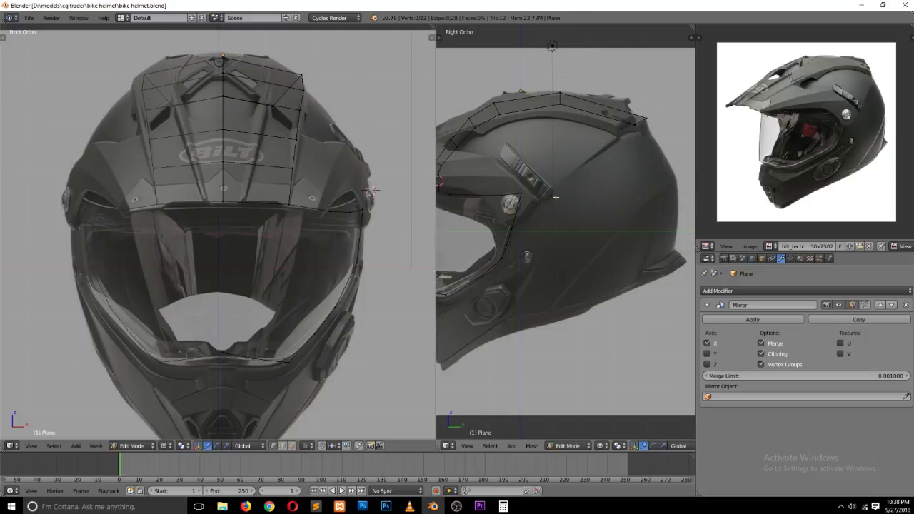
scroll(556, 197, "down", 3, "ctrl")
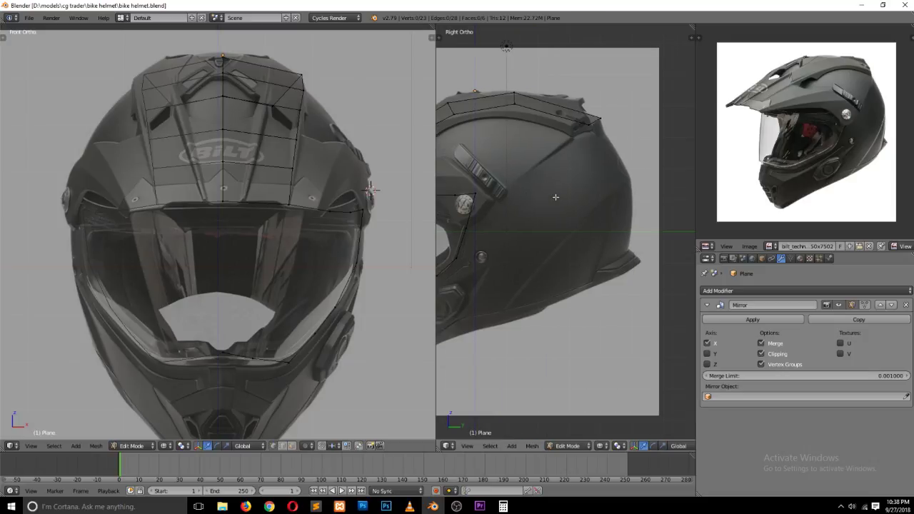
scroll(556, 197, "down", 1)
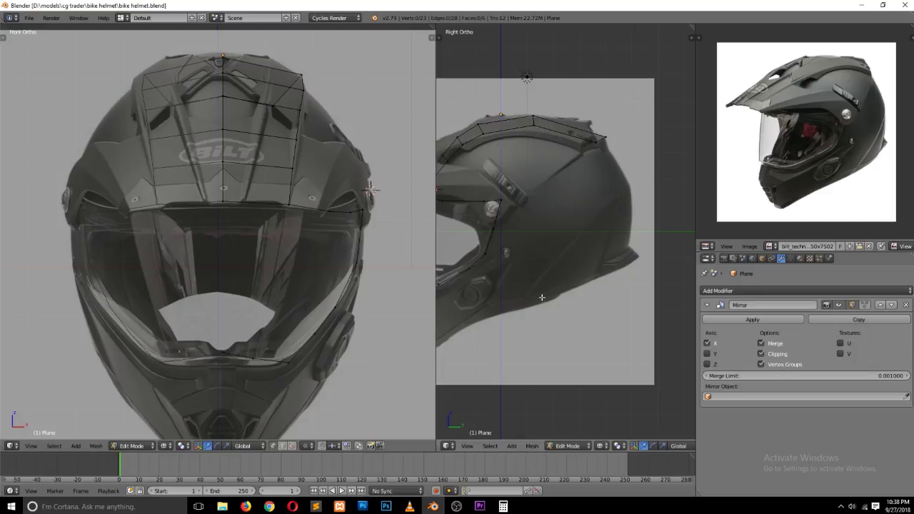
right_click(593, 139, "ctrl")
key("g")
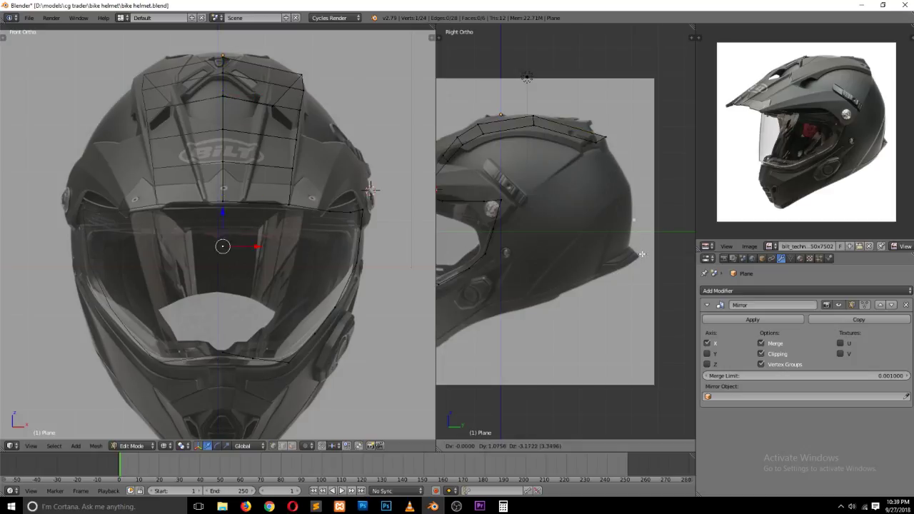
left_click(638, 279)
scroll(423, 265, "down", 1, "shift")
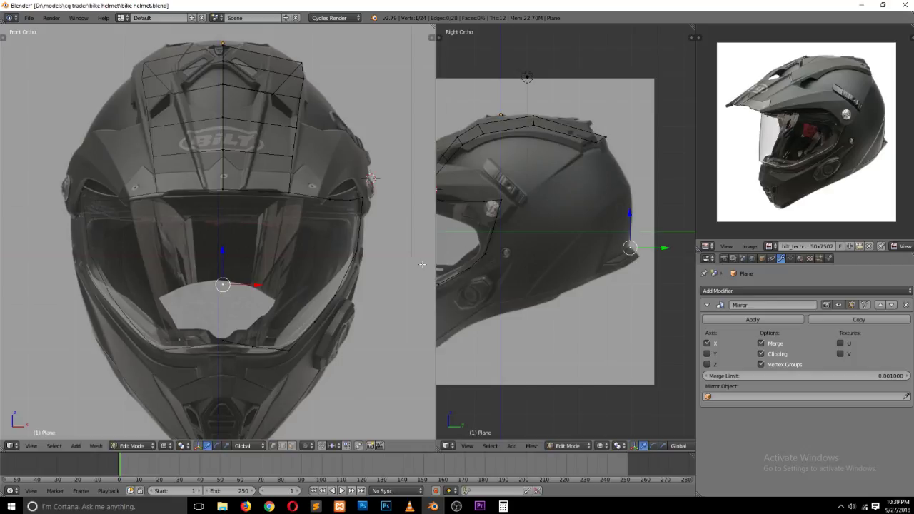
scroll(423, 265, "down", 5, "shift")
scroll(629, 187, "down", 4, "shift")
scroll(625, 183, "down", 4, "shift")
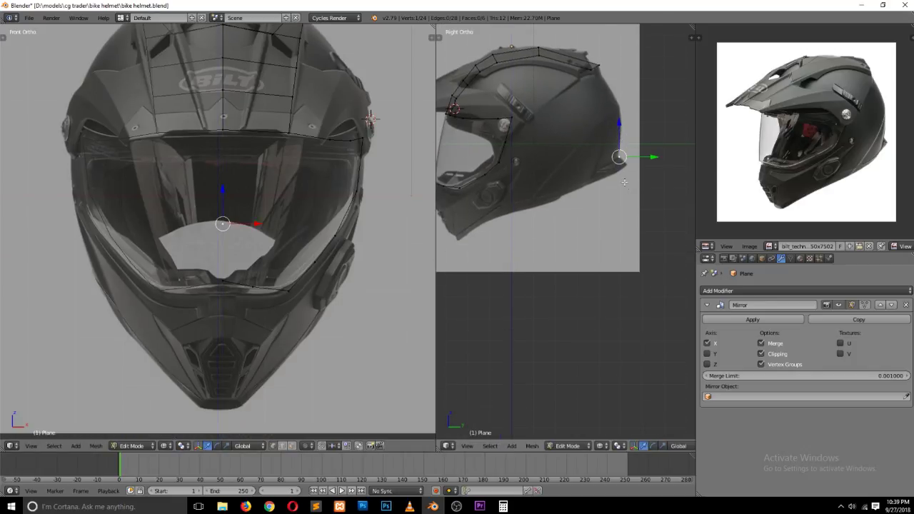
scroll(624, 182, "up", 2)
scroll(625, 182, "up", 2, "ctrl")
Step: Extrude a chain of vertices along the lower rim from the back toward the chin
key("e")
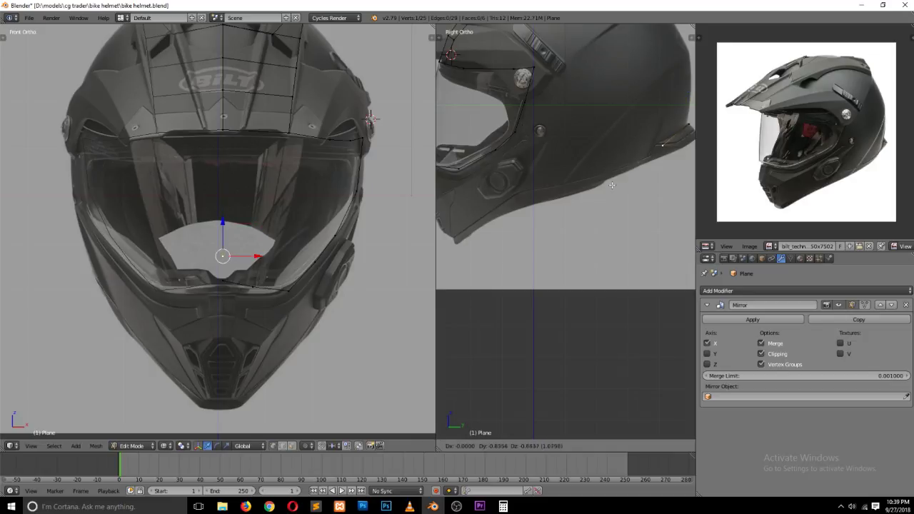
left_click(612, 186)
key("e")
left_click(586, 201)
key("e")
left_click(513, 223)
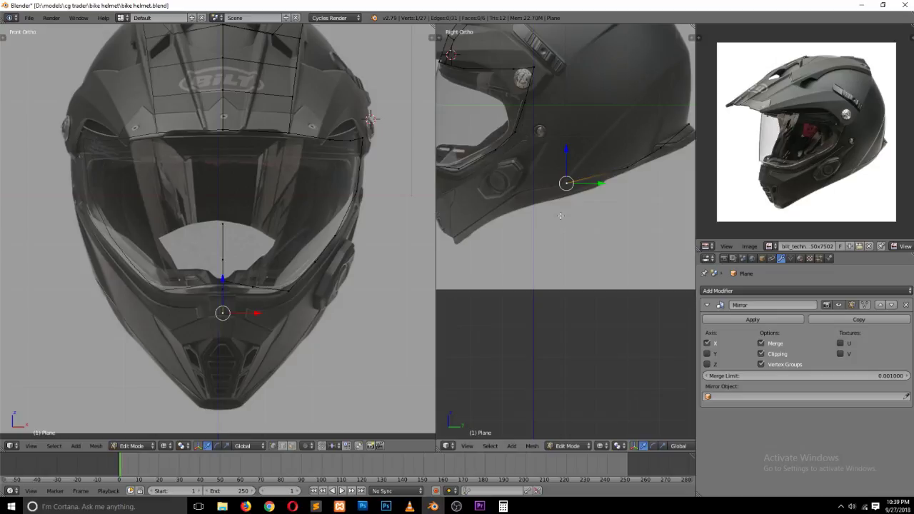
scroll(561, 215, "down", 1)
left_click(472, 239, "ctrl")
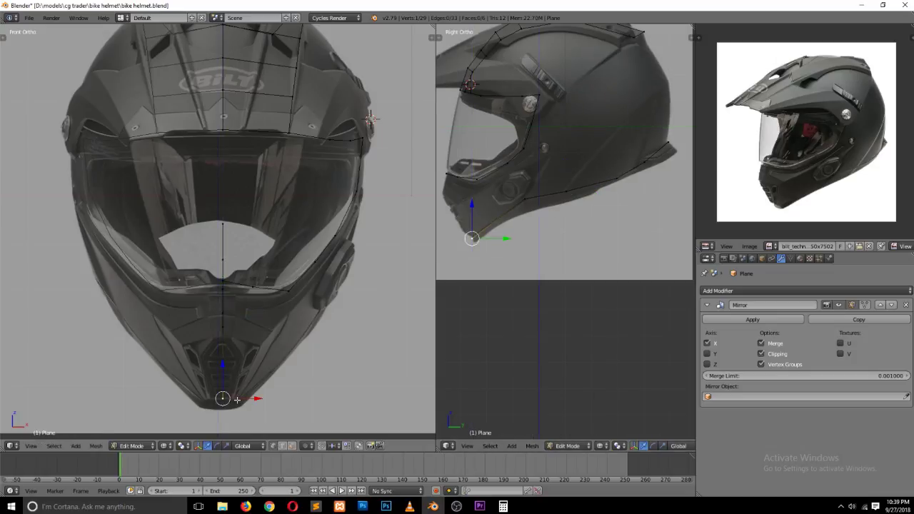
left_click(526, 199, "ctrl")
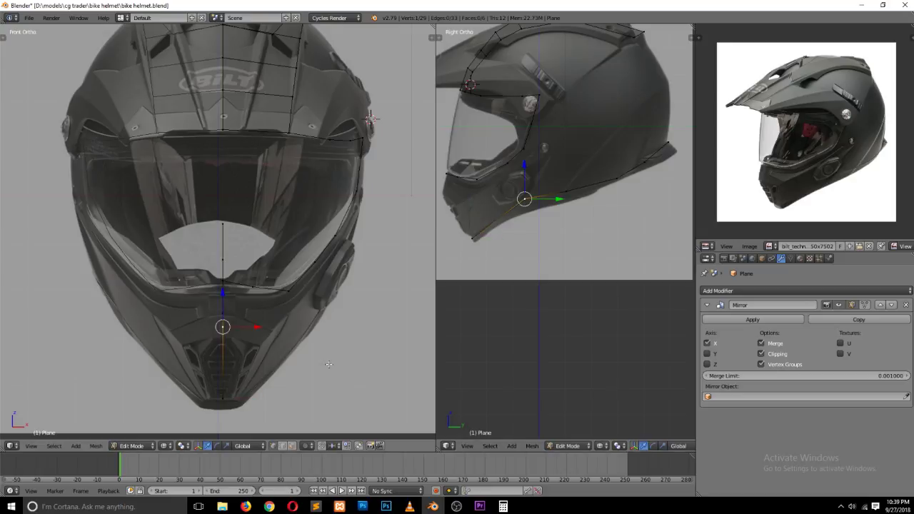
Step: Turn Mirror Clipping off and slide the rim vertices along X in the front view
key("g")
key("x")
left_click(319, 336)
left_click(767, 355)
key("g")
key("x")
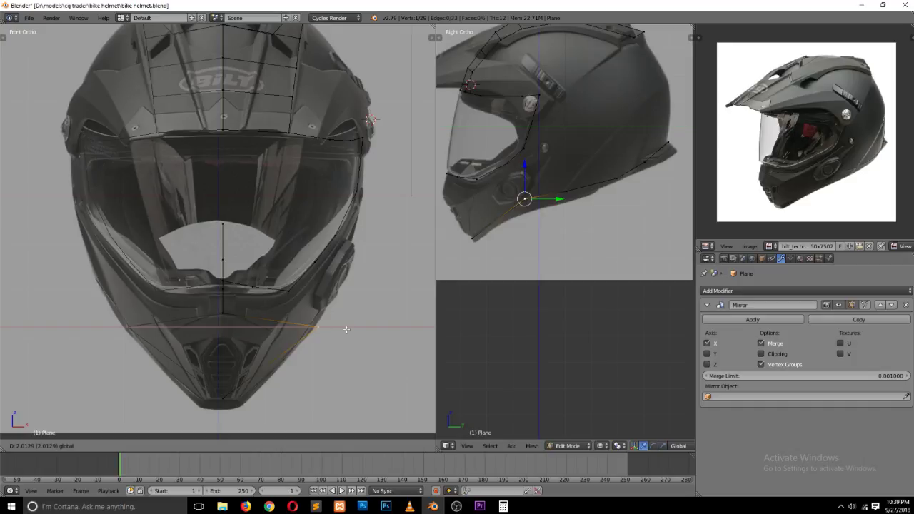
right_click(346, 330)
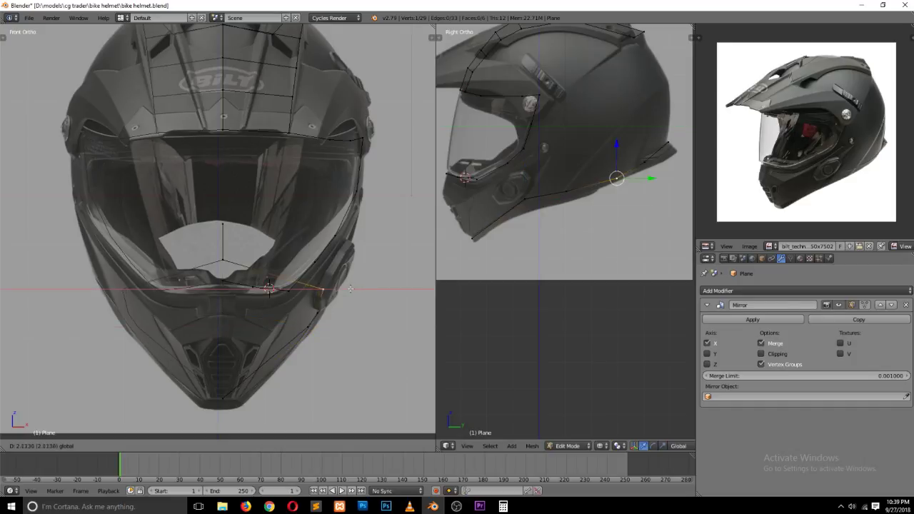
left_click(269, 288)
mouse_move(255, 266)
left_mouse_down()
mouse_move(373, 266)
mouse_move(343, 265)
left_mouse_up()
right_click(222, 224)
left_click_drag(254, 224, 383, 237)
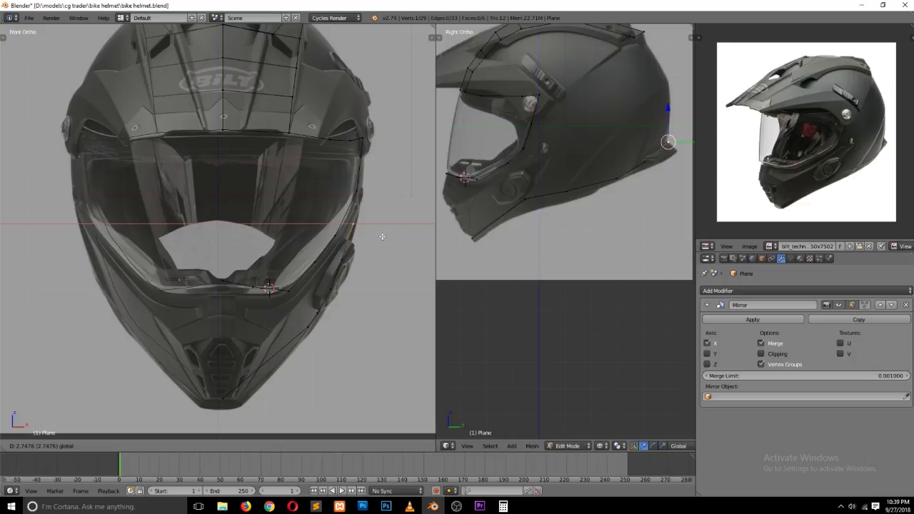
right_click(382, 236)
Step: Re-enable Mirror Clipping, nudge the cheek vertices along X, and extend the edge to the chin
left_click(762, 354)
right_click(349, 259)
key("g")
key("x")
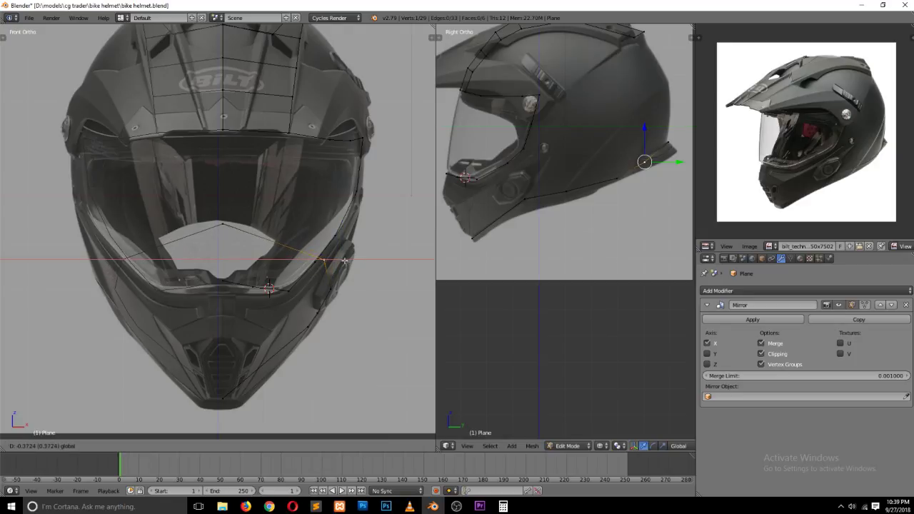
left_click(343, 261)
right_click(341, 289)
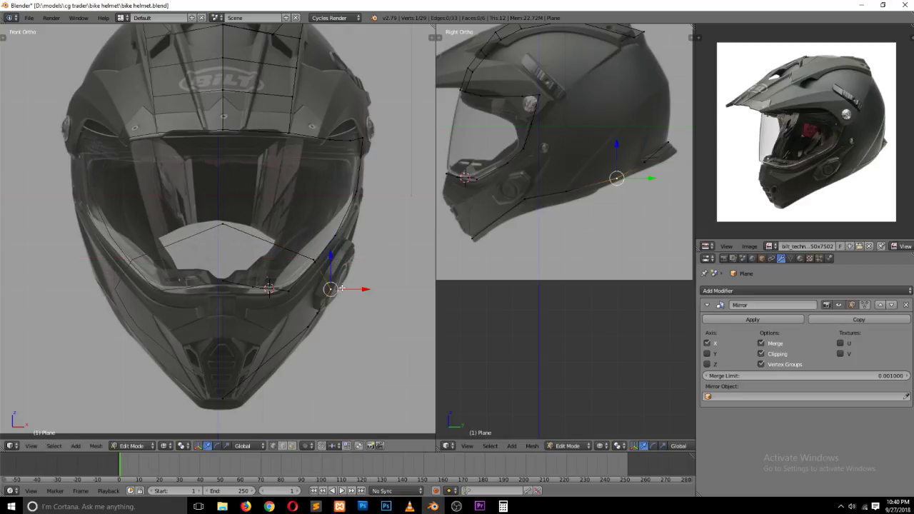
key("g")
key("x")
left_click(353, 294)
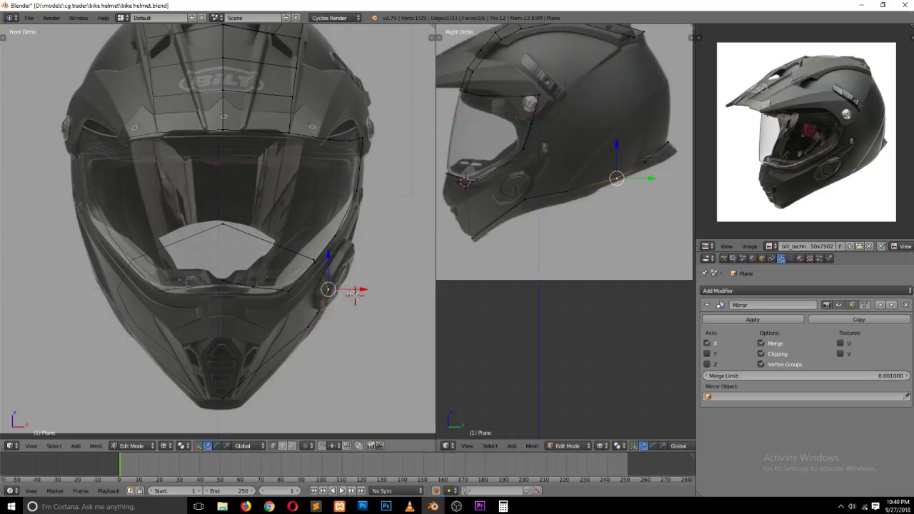
right_click(306, 329)
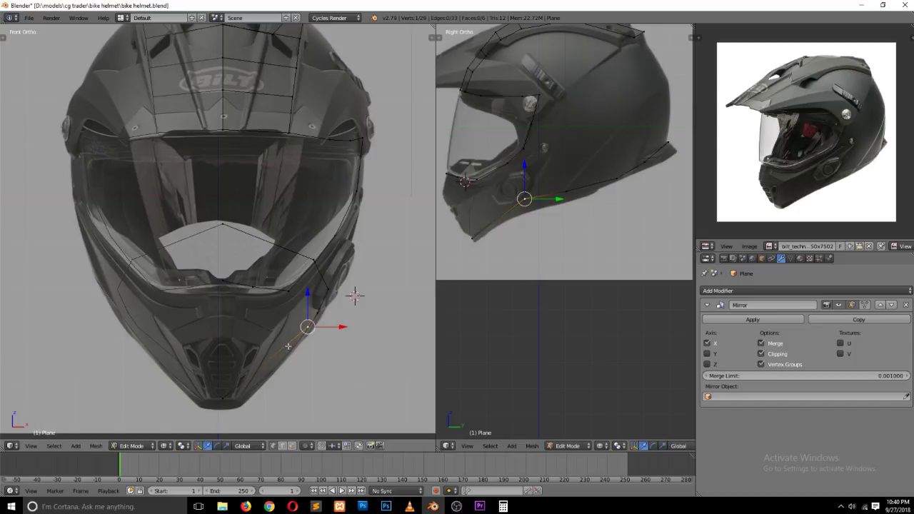
left_click(223, 397, "ctrl")
Step: Apply a mesh clean-up operation and lower a chin vertex along Z
key("w")
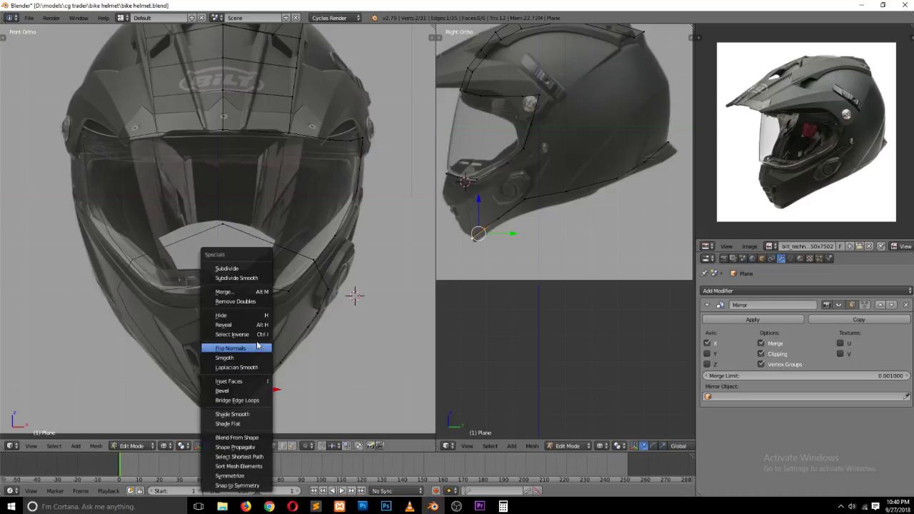
left_click(245, 265)
right_click(263, 367)
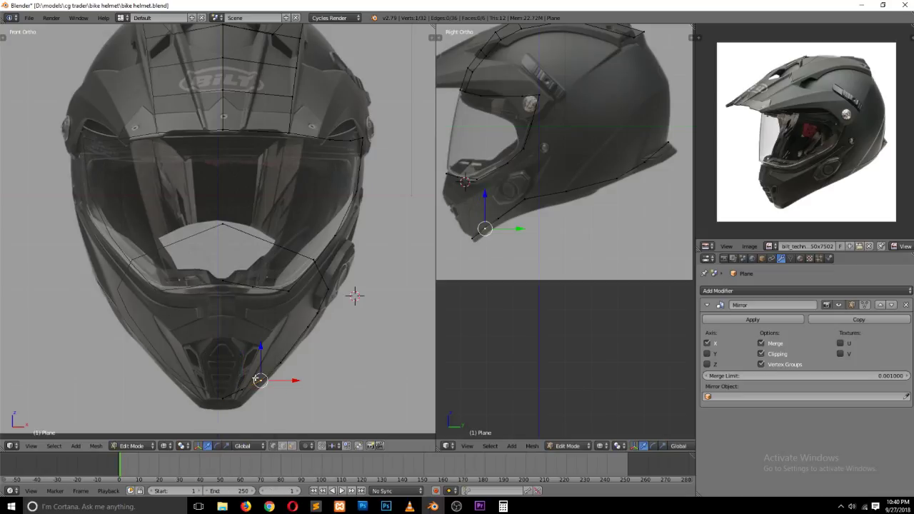
right_click(256, 378)
key("g")
key("z")
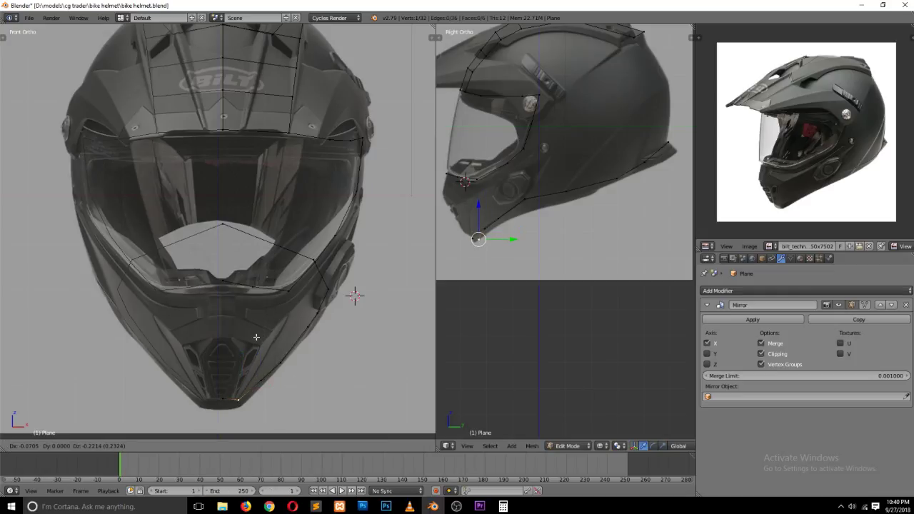
left_click(222, 390)
Step: Slide the chin-side vertex along X and select the vertex near the cheek
right_click(221, 389)
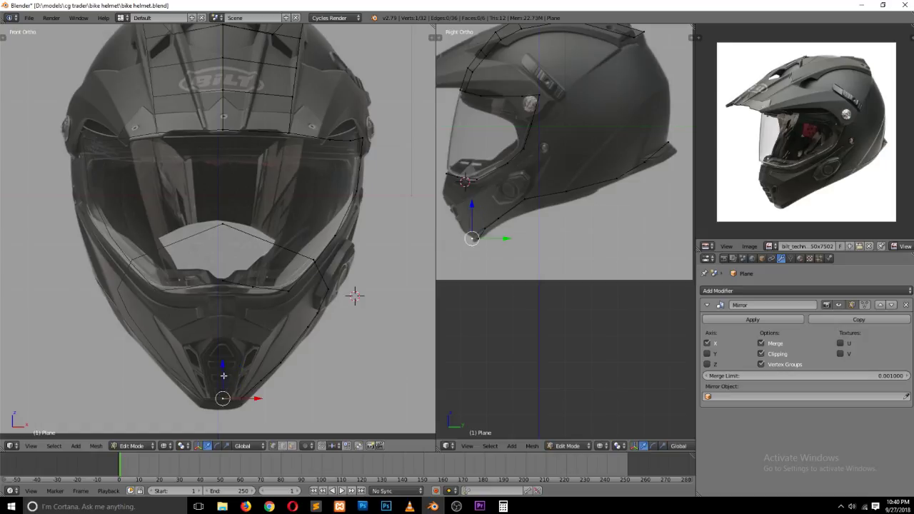
right_click(262, 379)
key("g")
key("x")
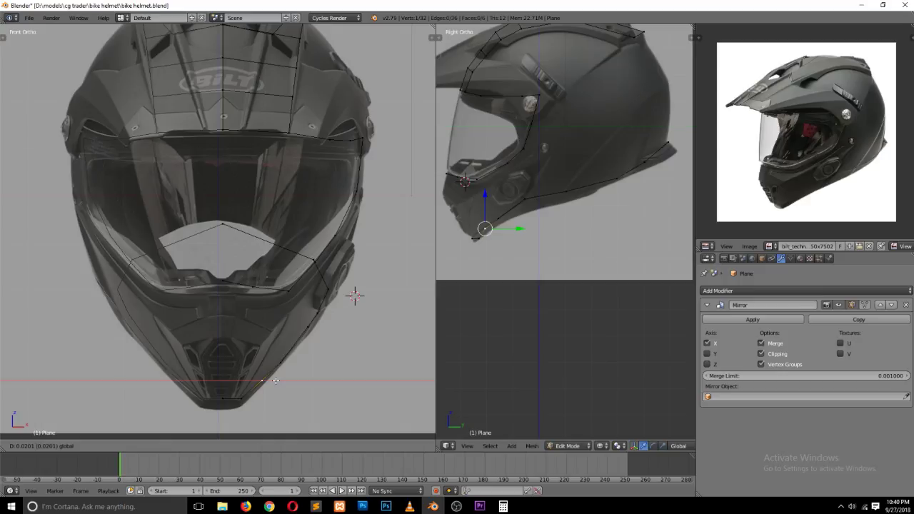
left_click(276, 380)
scroll(529, 226, "up", 2)
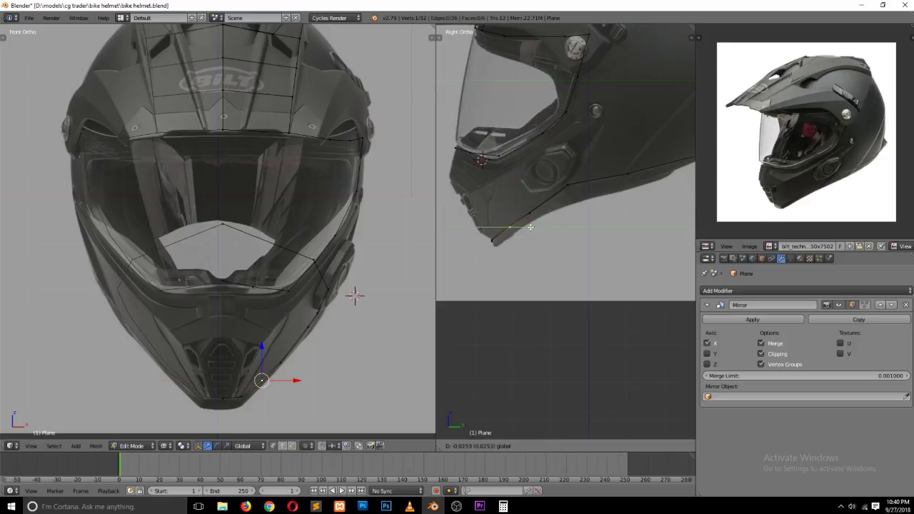
right_click(573, 185)
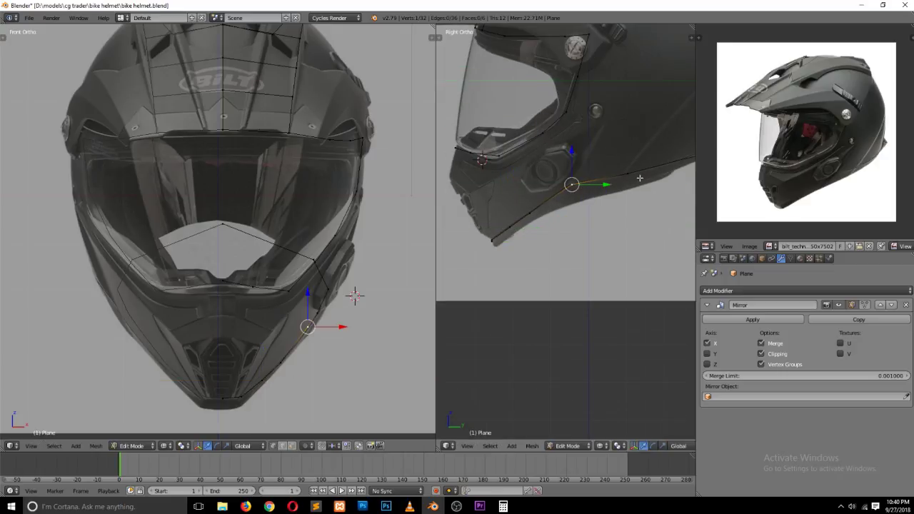
scroll(641, 178, "down", 1)
scroll(640, 178, "down", 2)
Step: Extrude a new edge from the top-rear vertex down onto the helmet's side
key("a")
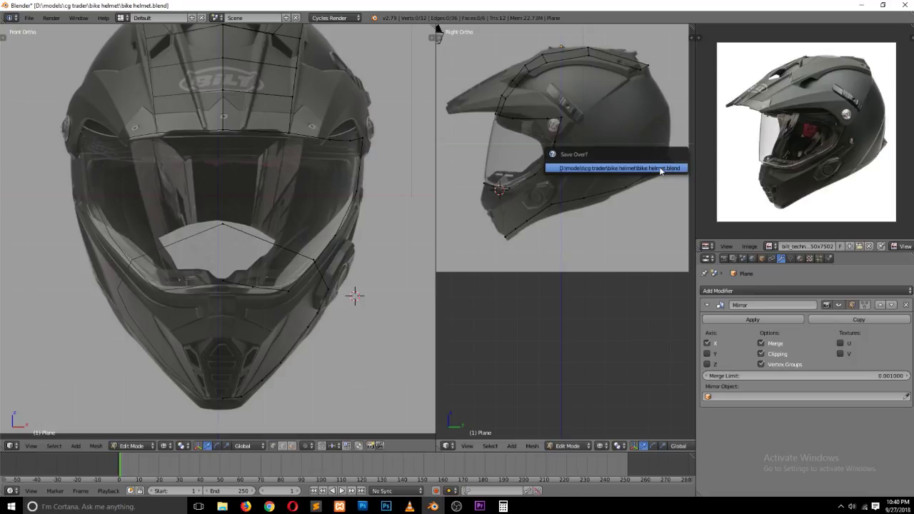
scroll(388, 181, "down", 1)
scroll(388, 181, "up", 1)
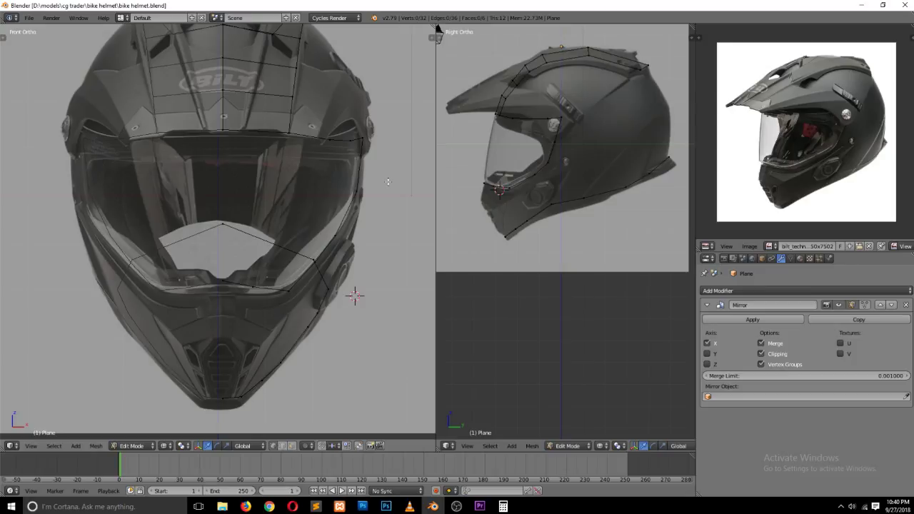
scroll(585, 135, "up", 1)
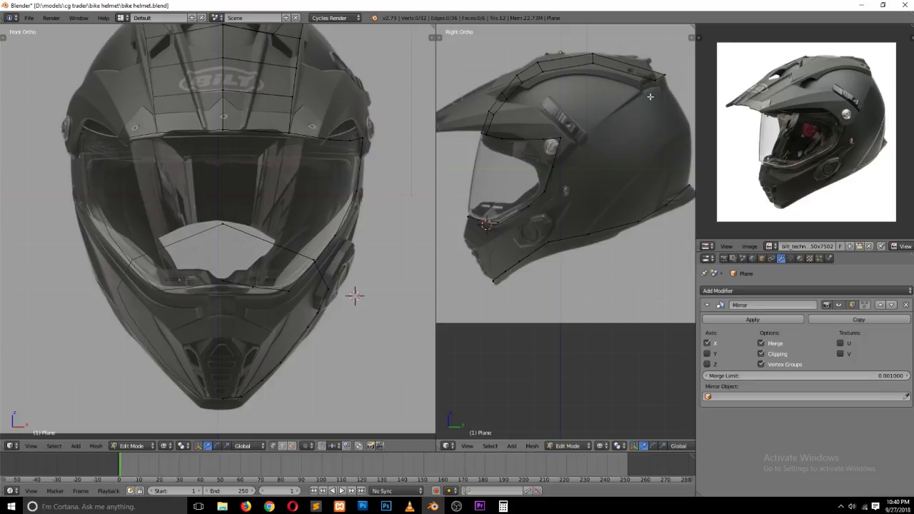
right_click(652, 80)
left_click(618, 109, "ctrl")
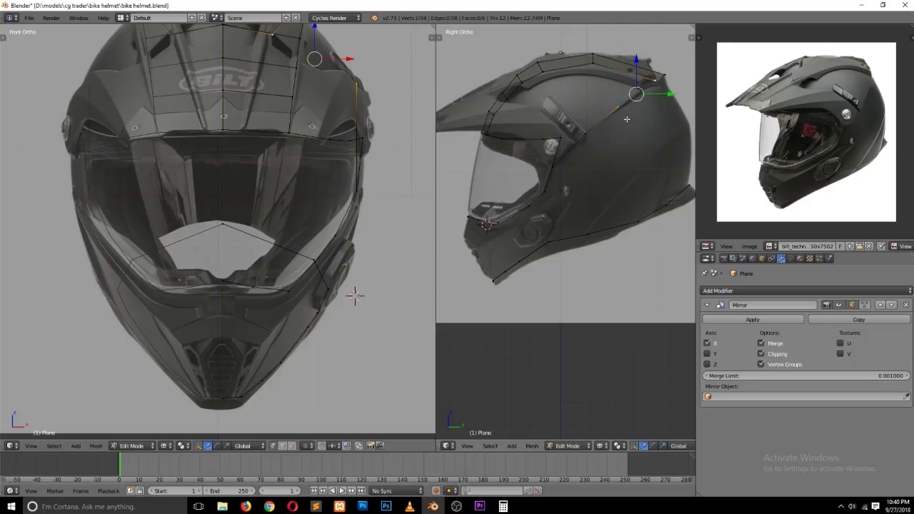
middle_click_drag(411, 112, 407, 123, "shift")
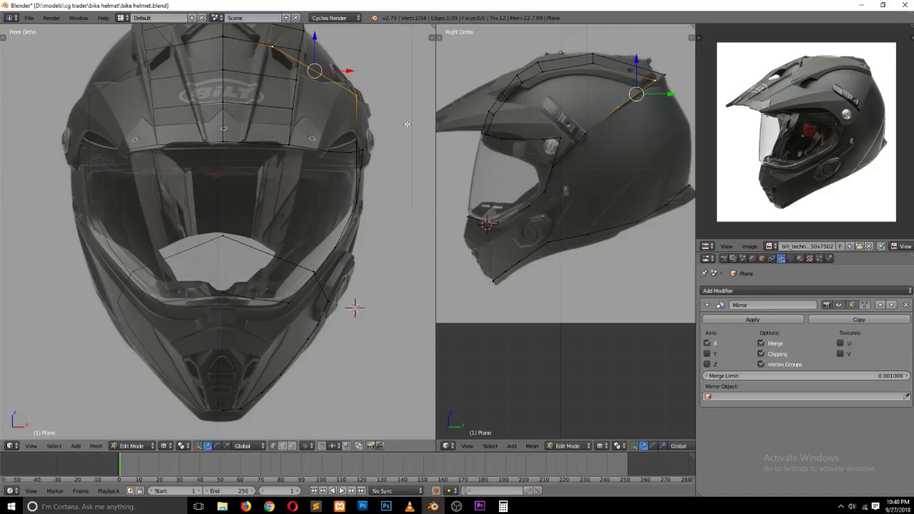
scroll(407, 124, "up", 1)
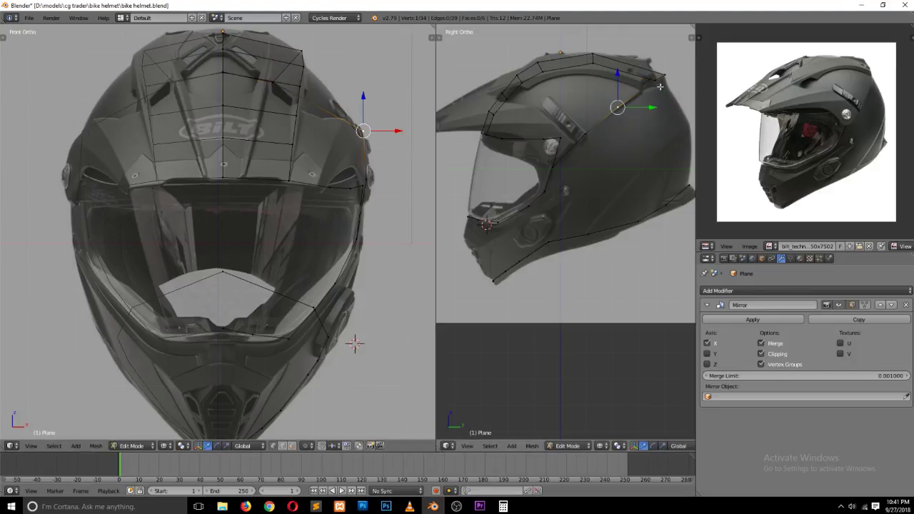
Step: Subdivide the edge and move the new midpoint vertex onto the helmet outline
key("w")
left_click(331, 85)
right_click(317, 107)
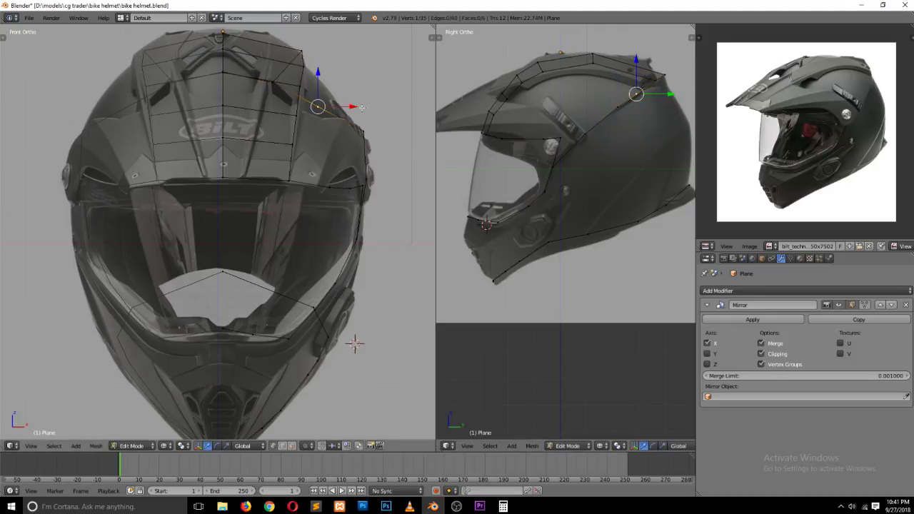
key("g")
left_click(379, 134)
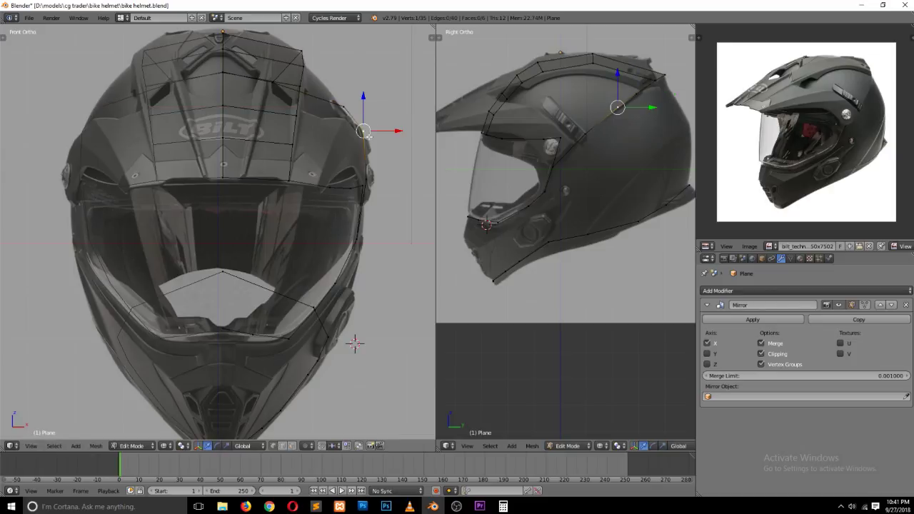
key("g")
left_click(379, 135)
right_click(340, 106)
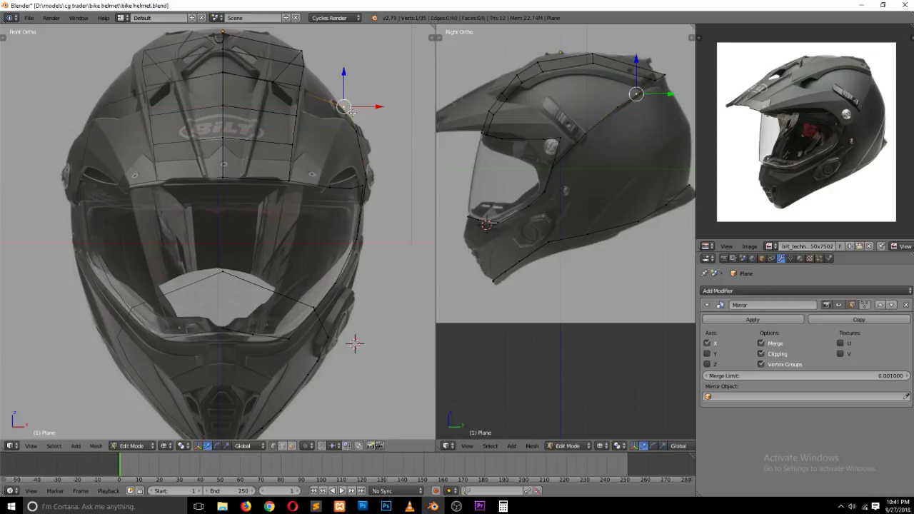
right_click(289, 89)
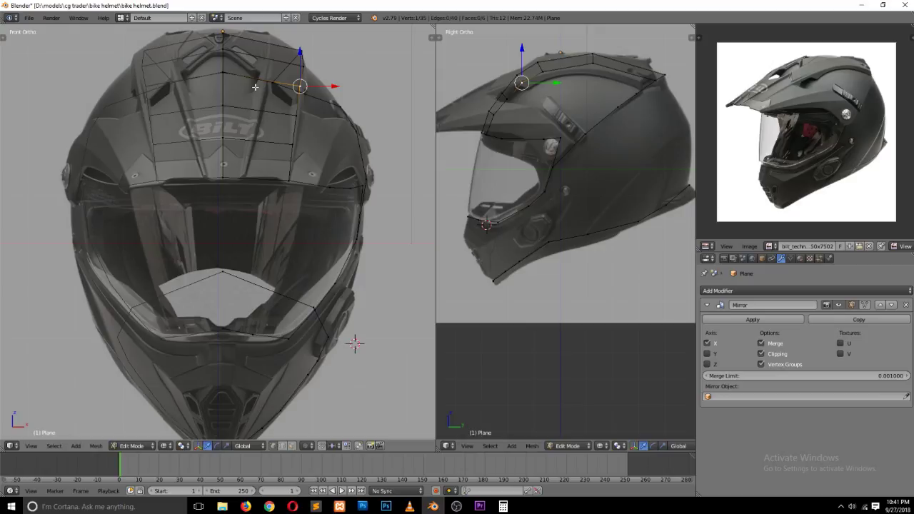
left_click(364, 103)
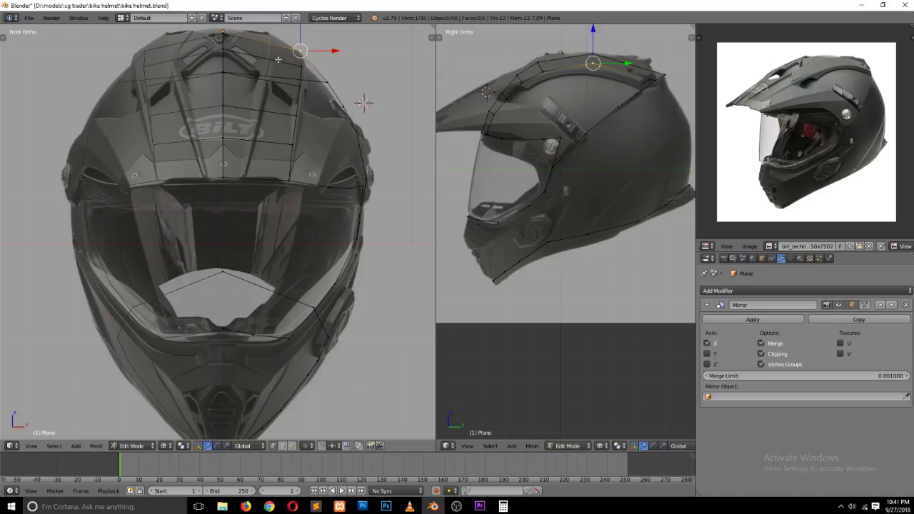
Step: Loop-cut across the crown, move the loop onto the ridge, and raise its top vertex along Z
key("ctrl+r")
left_click(258, 100)
right_click(257, 100)
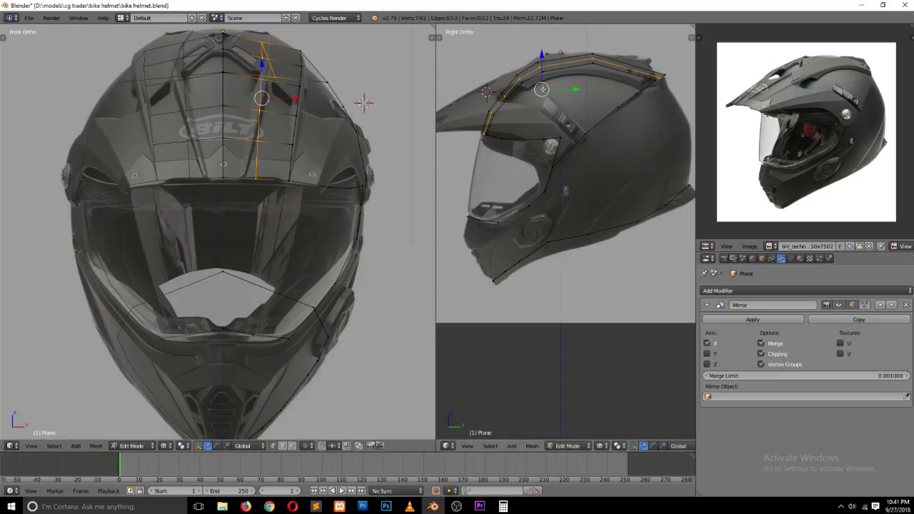
key("g")
left_click(545, 63)
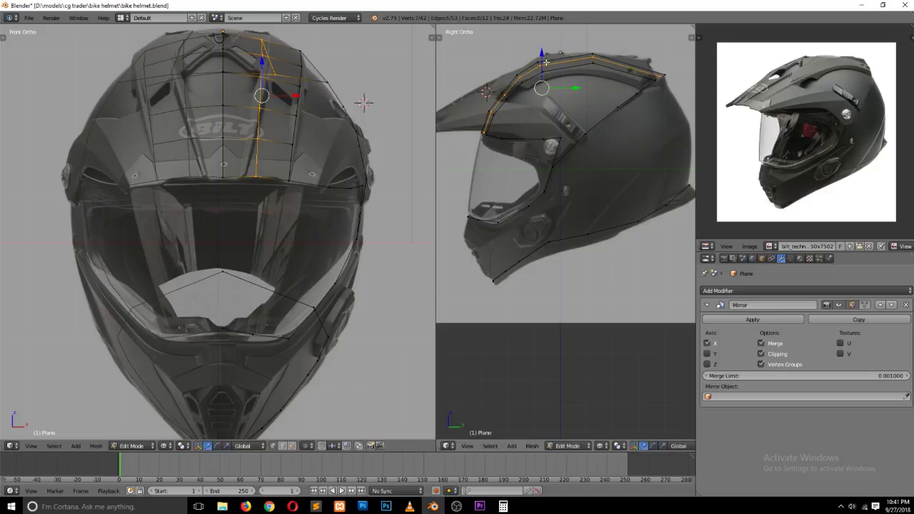
right_click(262, 40)
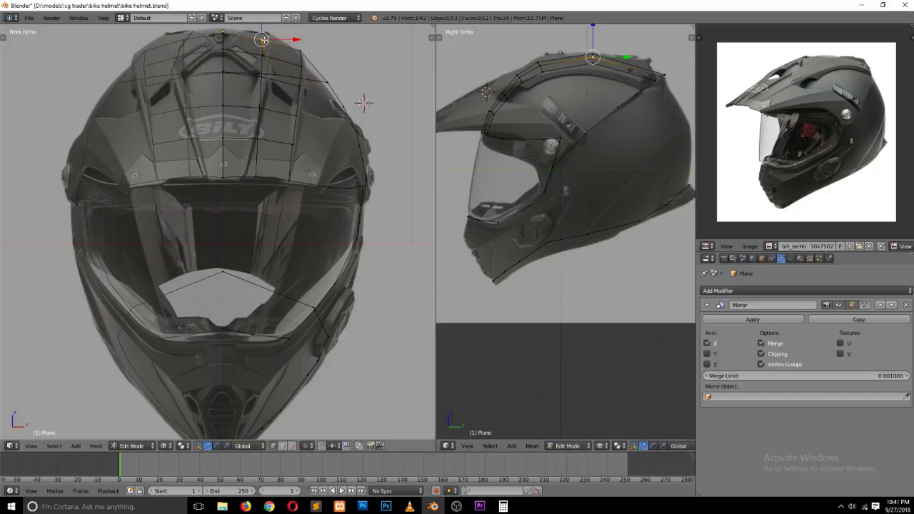
key("g")
key("z")
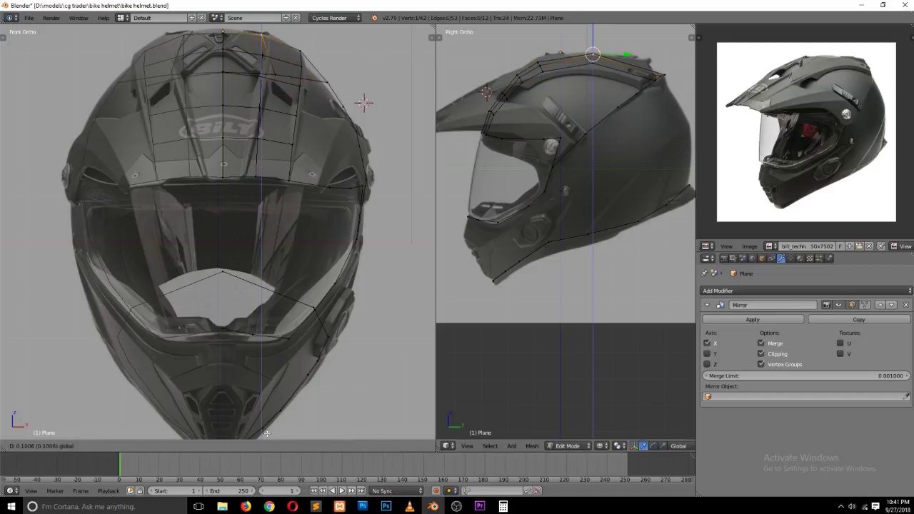
left_click(267, 434)
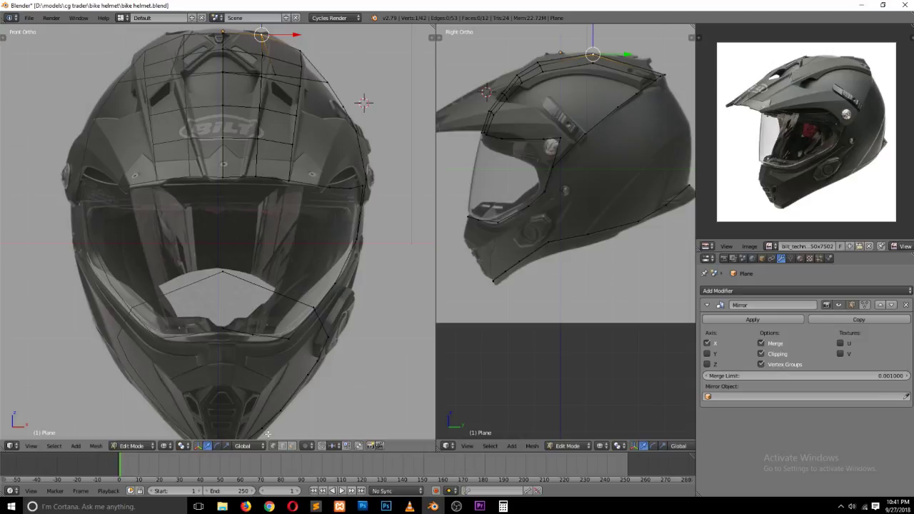
scroll(267, 434, "up", 2, "shift")
Step: Save bike helmet.blend, switch to Object Mode, and inspect the shell from side and front views
key("ctrl+s")
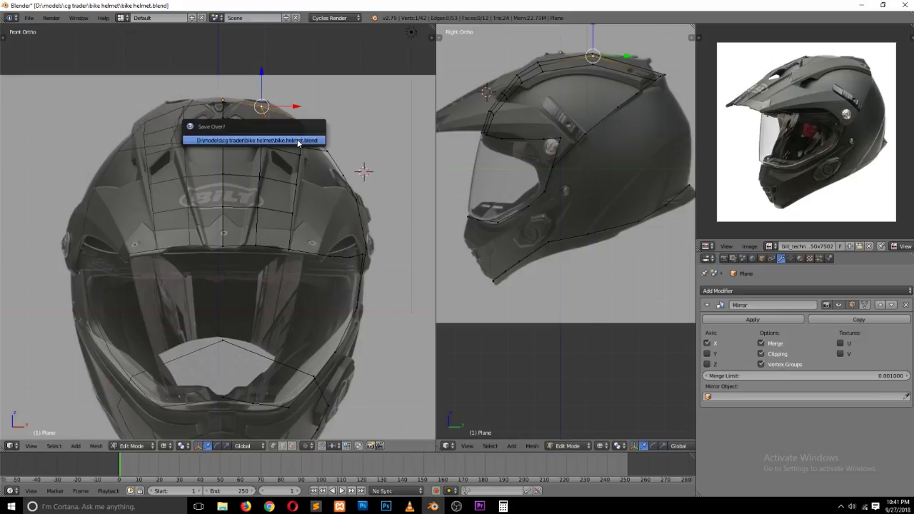
left_click(299, 141)
key("Tab")
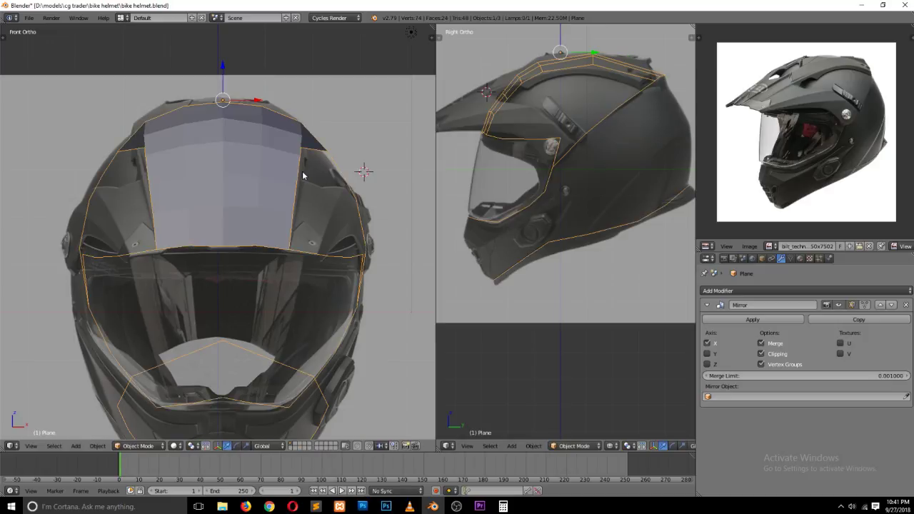
mouse_move(303, 175)
middle_mouse_down()
mouse_move(374, 202)
mouse_move(384, 167)
mouse_move(247, 143)
mouse_move(198, 210)
mouse_move(212, 230)
mouse_move(274, 211)
middle_mouse_up()
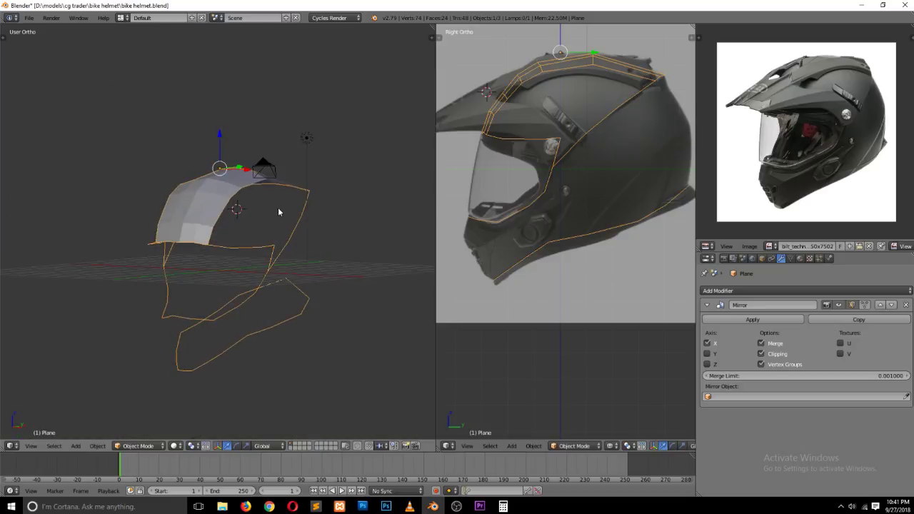
key("KP_3")
key("KP_1")
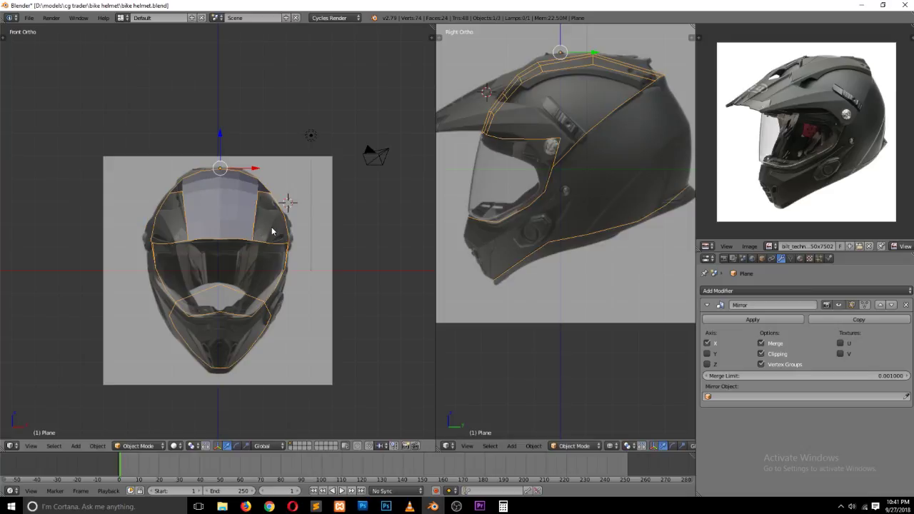
scroll(272, 231, "up", 4)
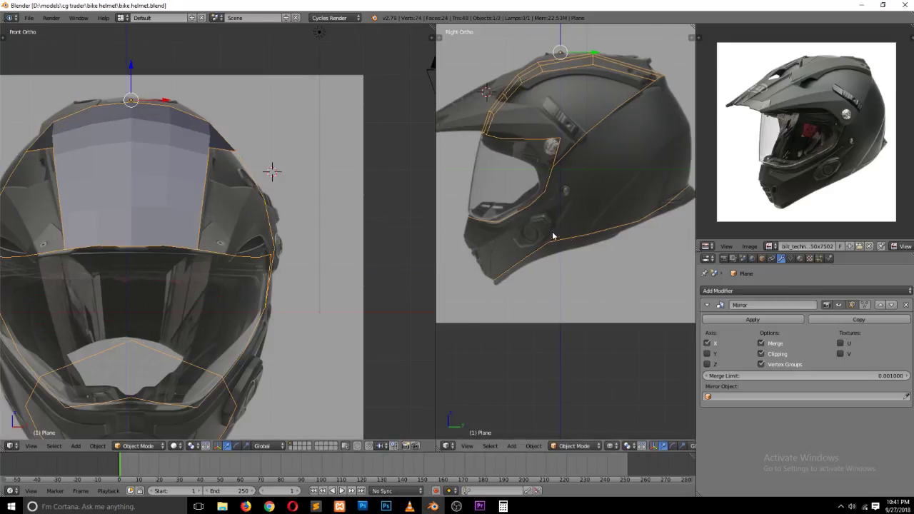
Step: Back in Edit Mode, extrude two vertices up the back of the shell
key("Tab")
right_click(583, 236)
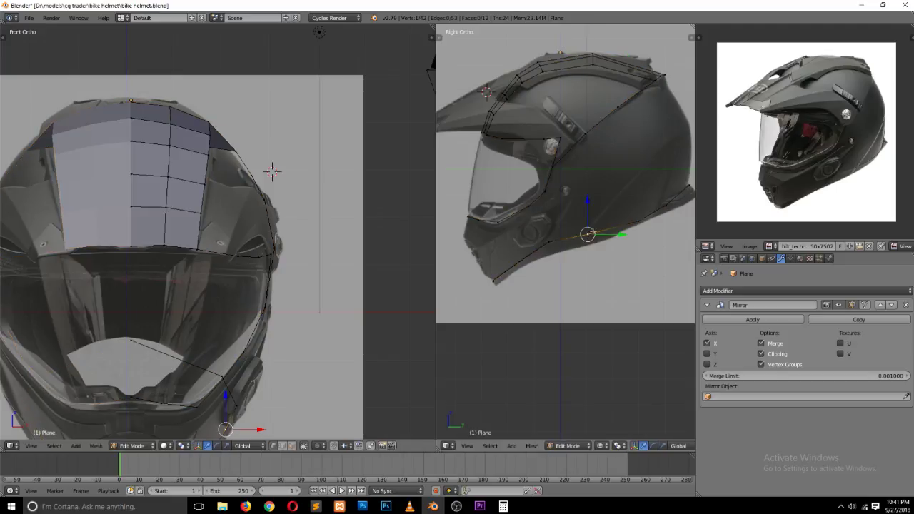
key("g")
left_click(613, 195)
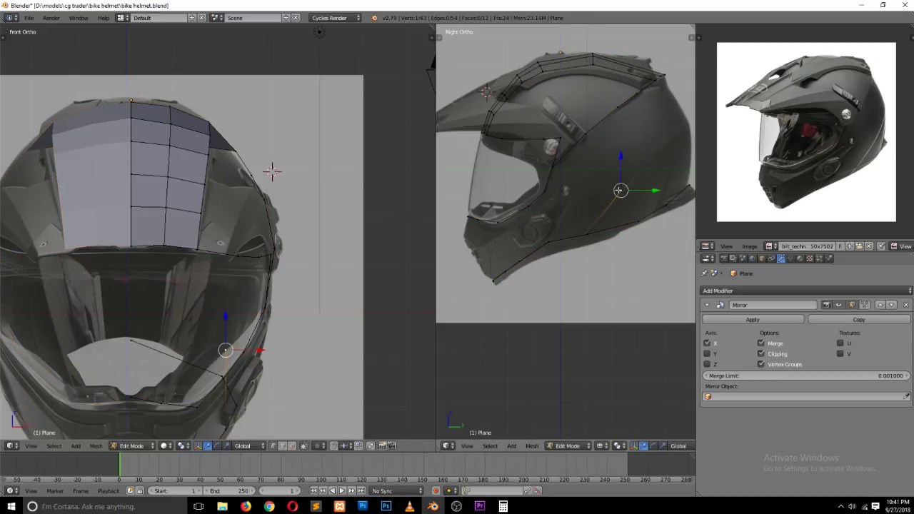
key("e")
left_click(669, 141)
key("e")
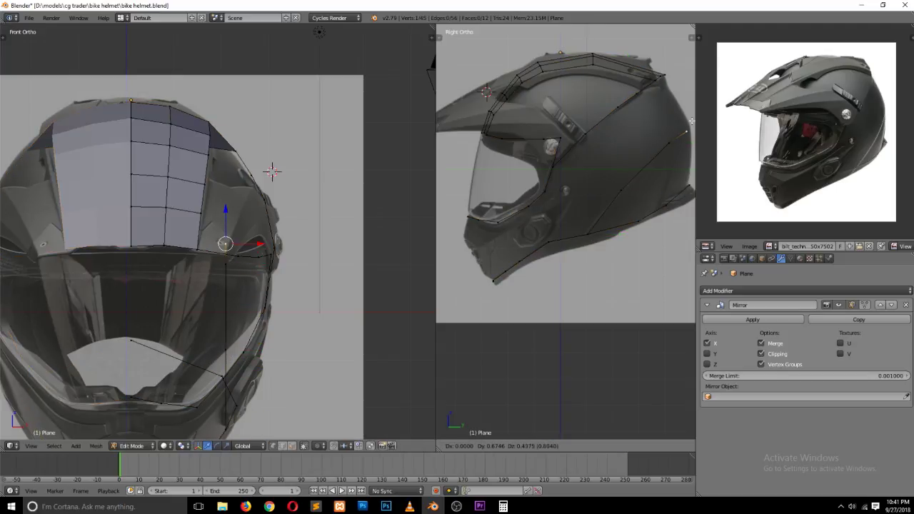
left_click(687, 126)
scroll(268, 209, "up", 1)
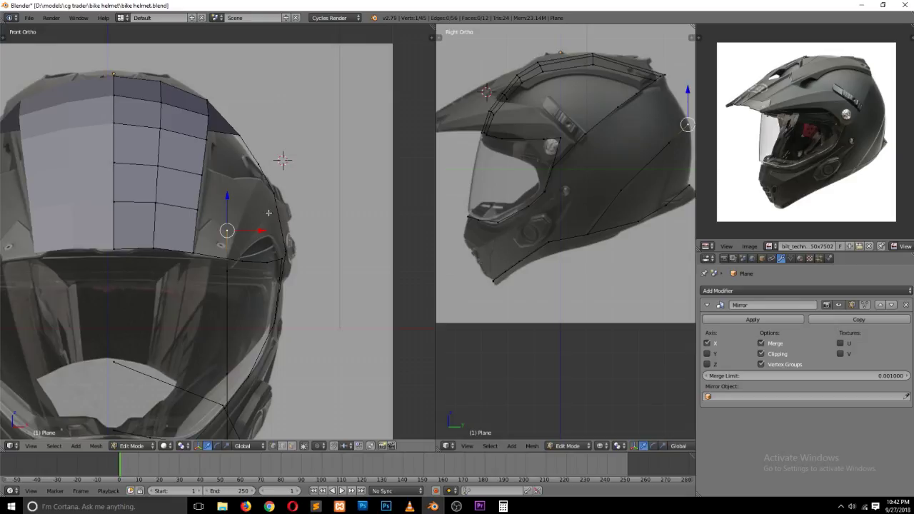
scroll(268, 213, "down", 1)
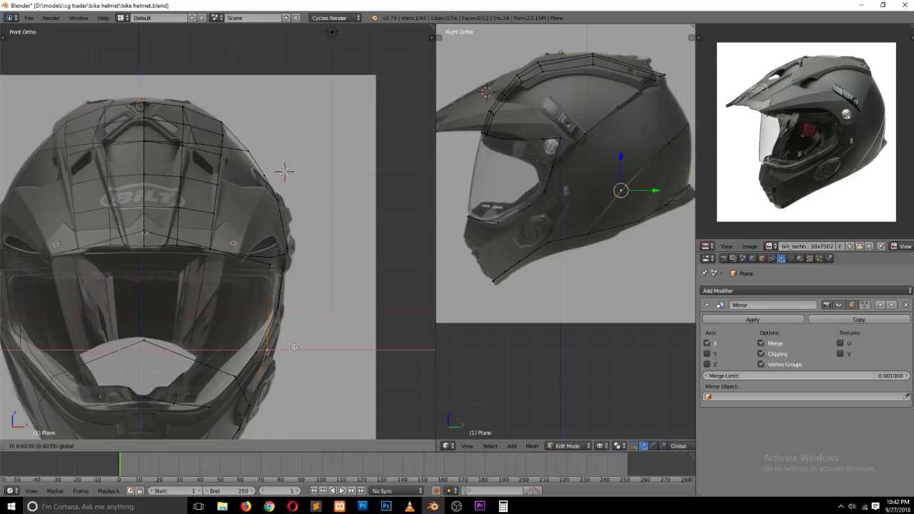
Step: Subdivide the visor brow edge and slide the new midpoint along X onto the brow
right_click(269, 265)
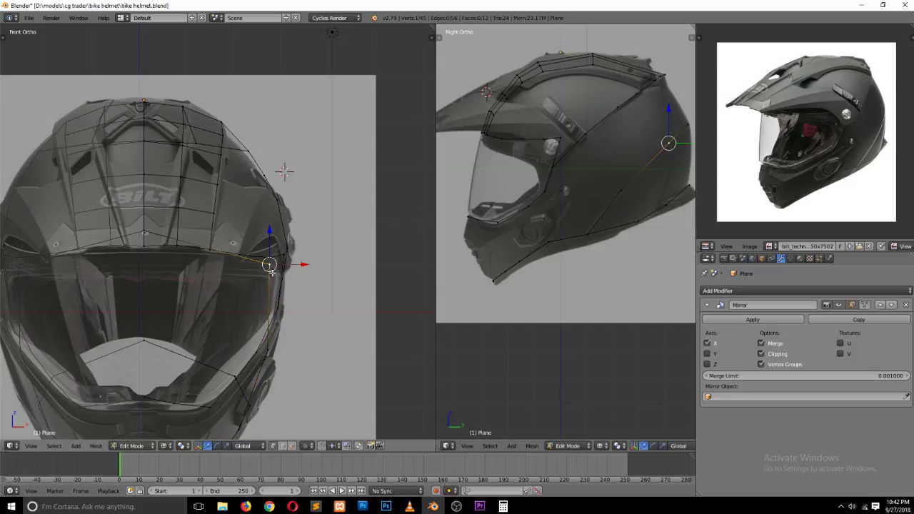
right_click(683, 132, "shift")
key("w")
left_click(641, 140)
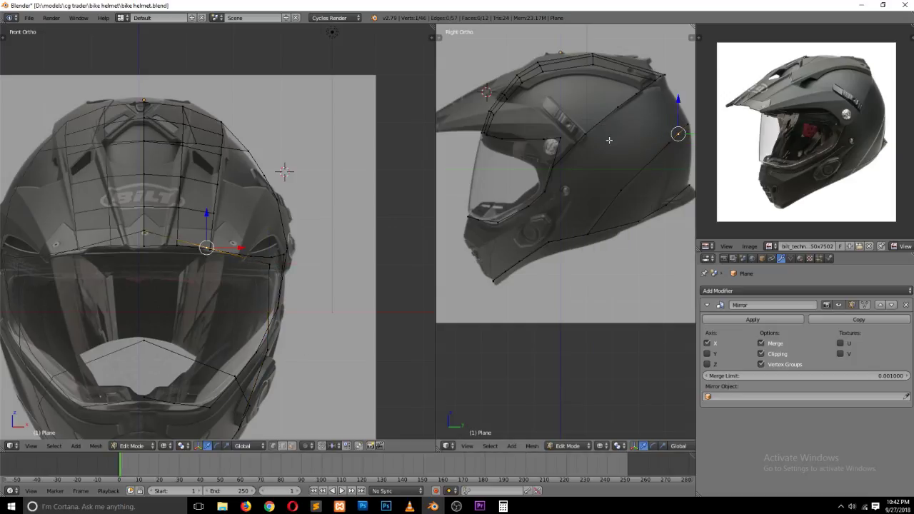
right_click(233, 240)
key("g")
key("x")
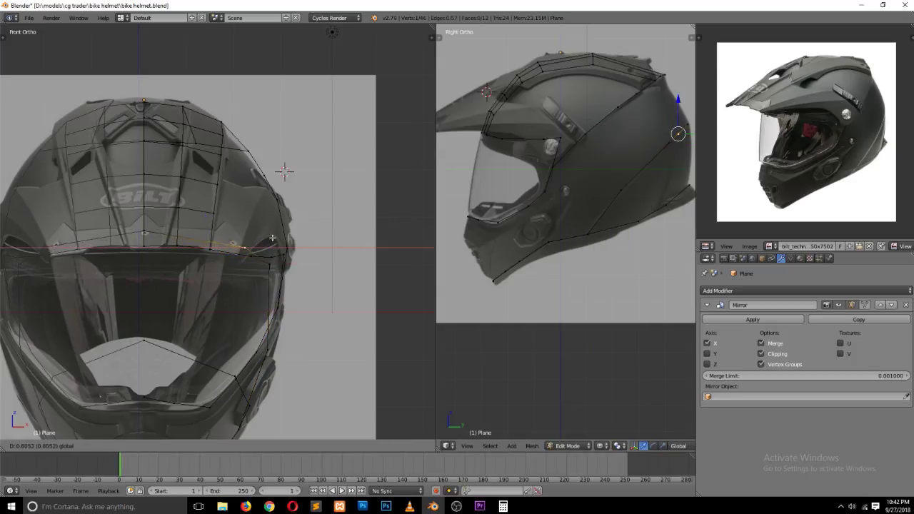
left_click(280, 237)
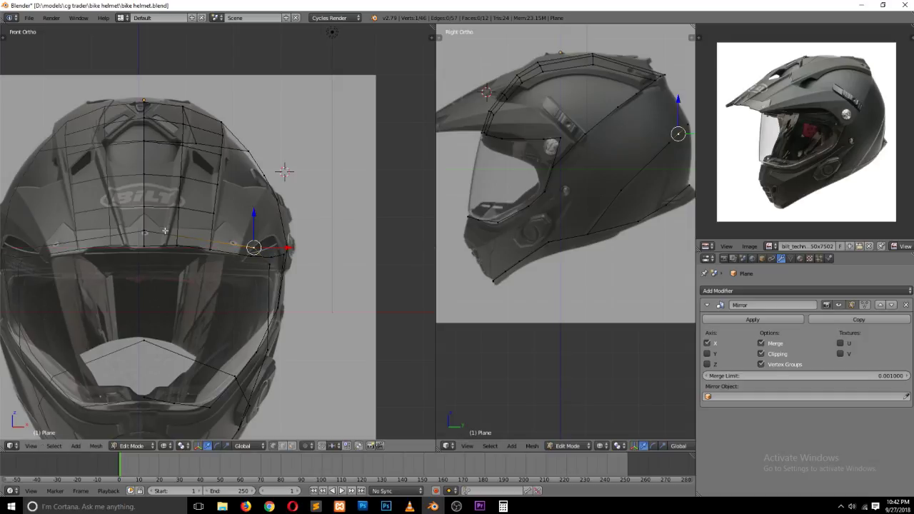
right_click(164, 231, "shift")
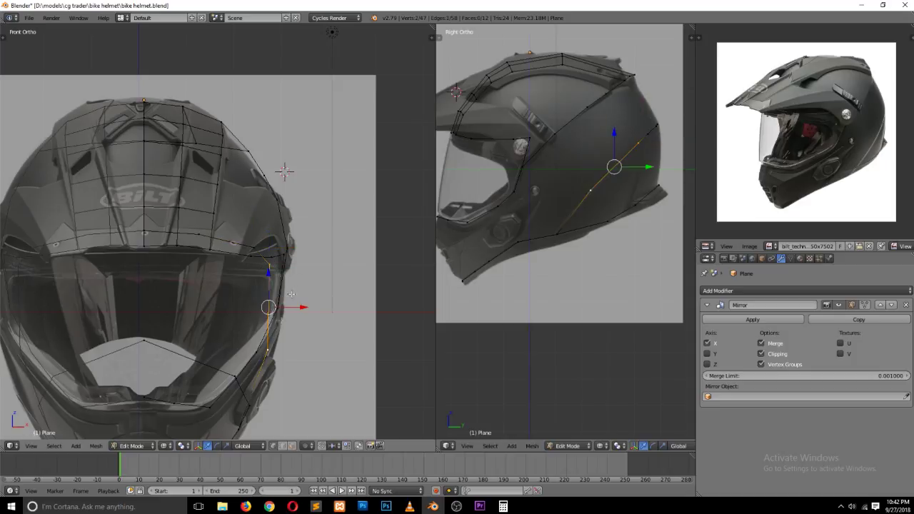
Step: Subdivide two more brow edges, sliding each new vertex along X to follow the visor
key("w")
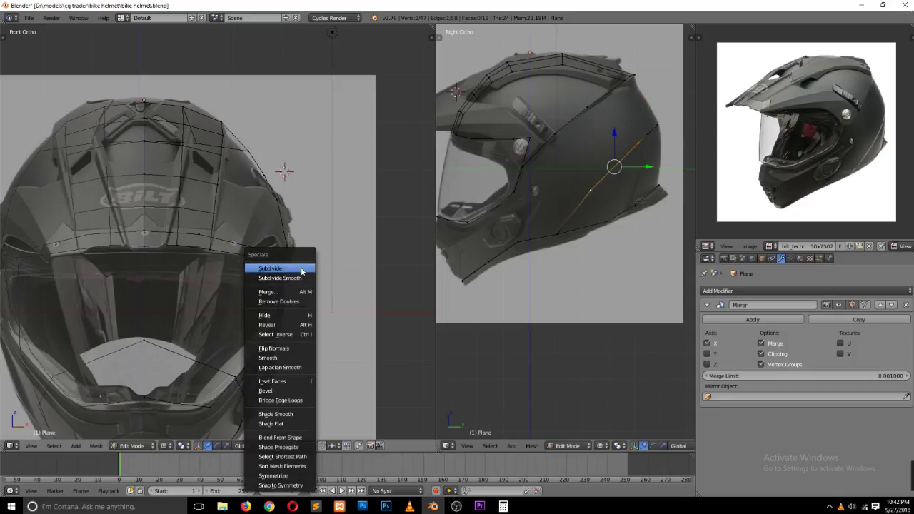
left_click(301, 271)
key("g")
key("x")
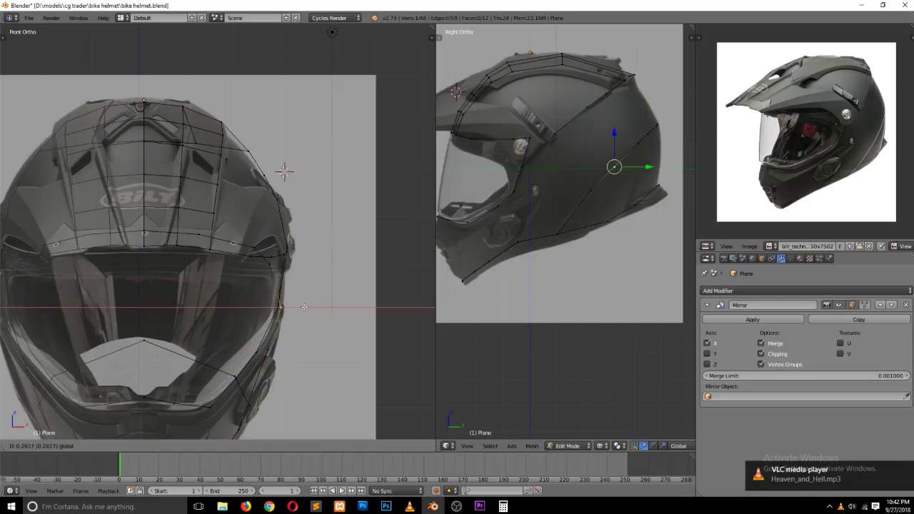
left_click(300, 309)
right_click(271, 264, "shift")
key("w")
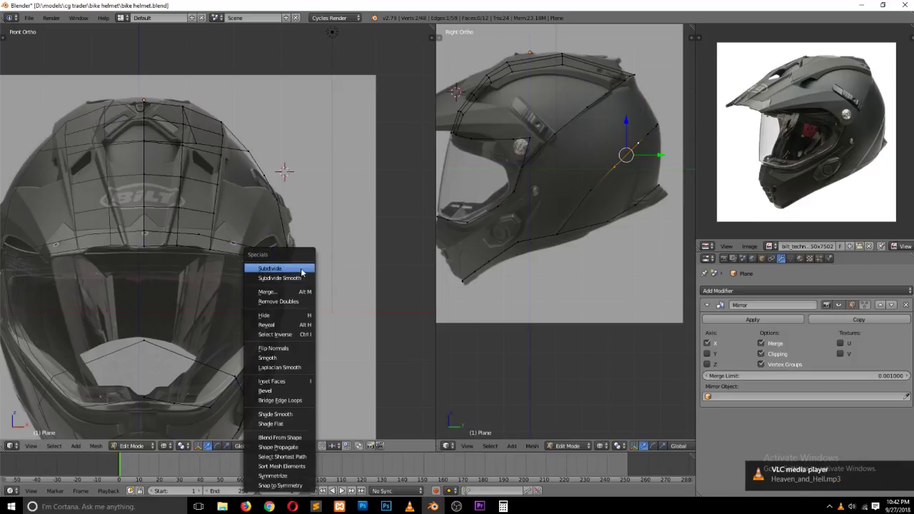
left_click(301, 271)
key("g")
key("x")
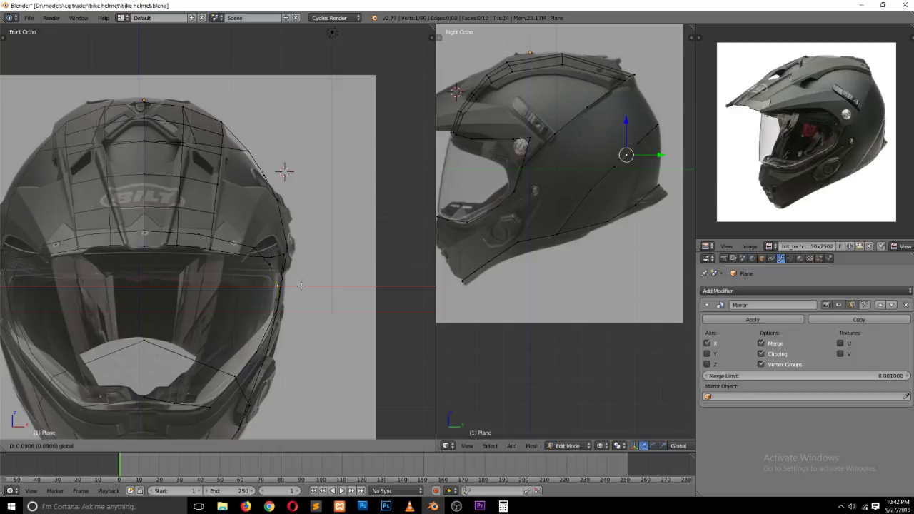
left_click(301, 286)
Step: Extrude the top ridge vertices and a cross row across the crown, then return to Object Mode
right_click(599, 63)
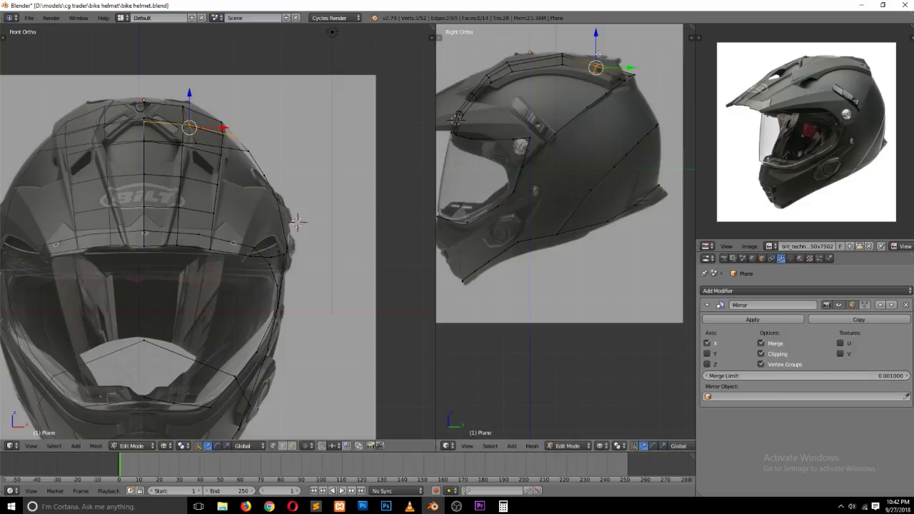
key("e")
left_click(597, 49)
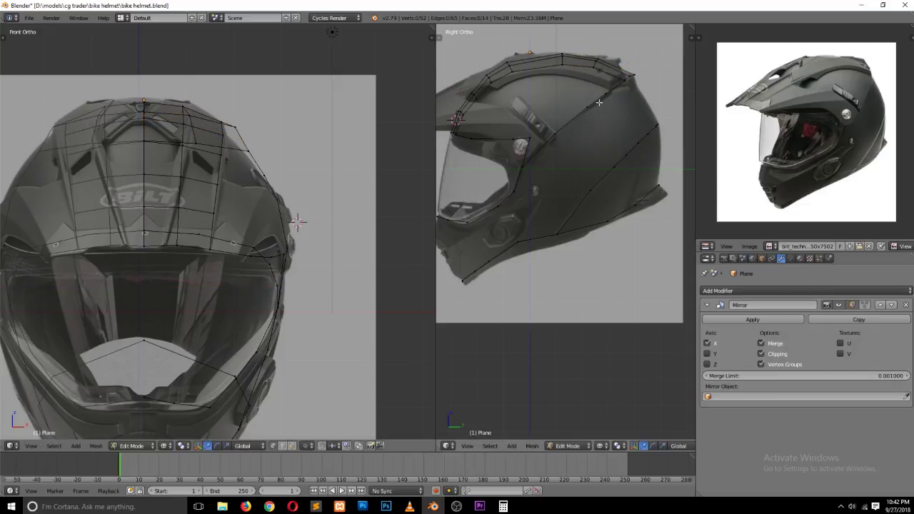
right_click(560, 57, "alt")
right_click(558, 57, "alt")
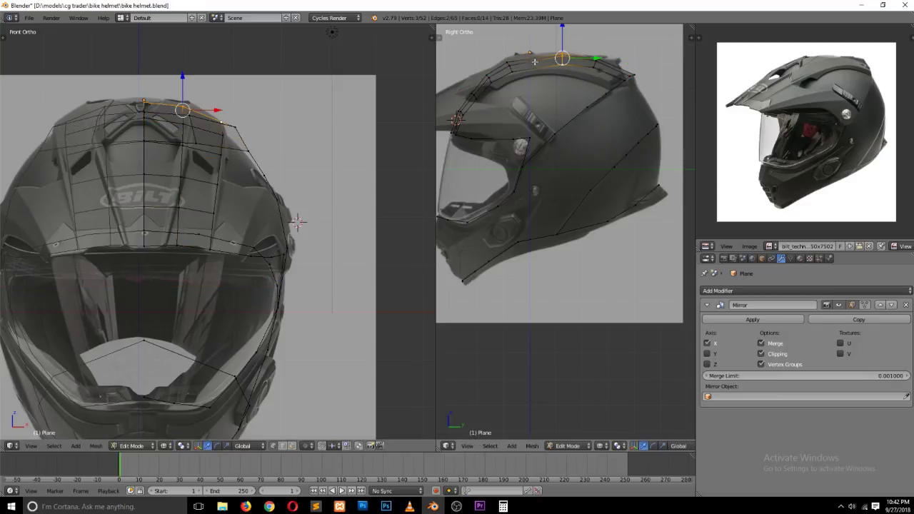
key("e")
left_click(541, 54)
key("g")
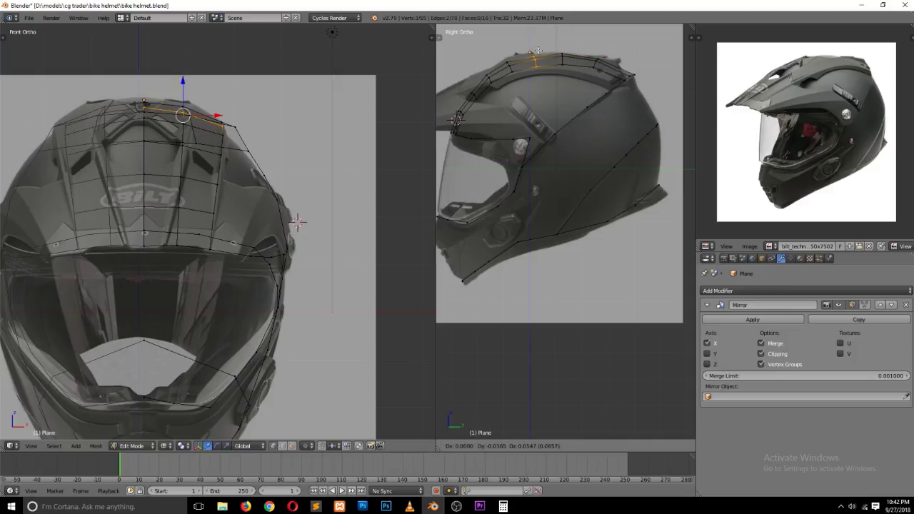
left_click(538, 50)
key("Tab")
Step: Save the helmet file and orbit the side view to inspect the shape, cancelling a stray delete
key("ctrl+s")
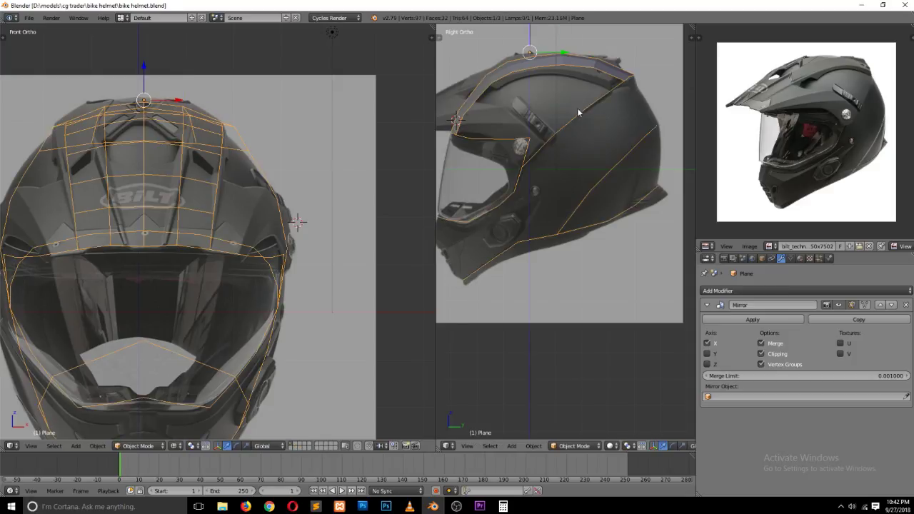
mouse_move(543, 85)
middle_mouse_down()
mouse_move(643, 143)
mouse_move(678, 147)
middle_mouse_up()
key("x")
key("Escape")
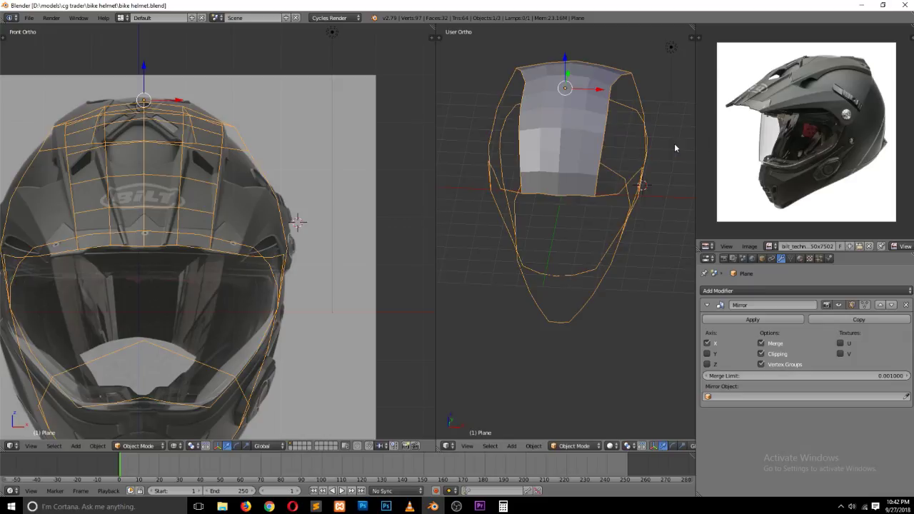
Step: Return to Right Ortho view, set the 3D cursor near the chin, save, and re-enter Edit Mode
key("KP_3")
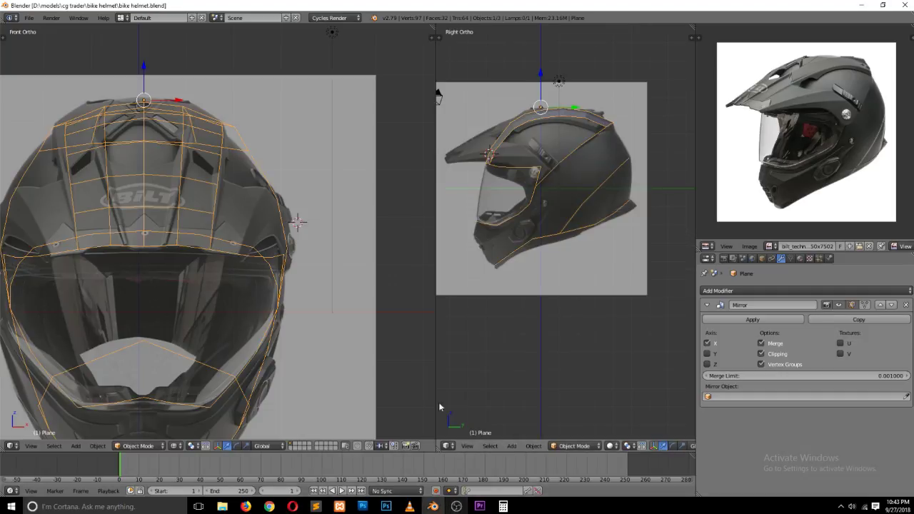
left_click(506, 277)
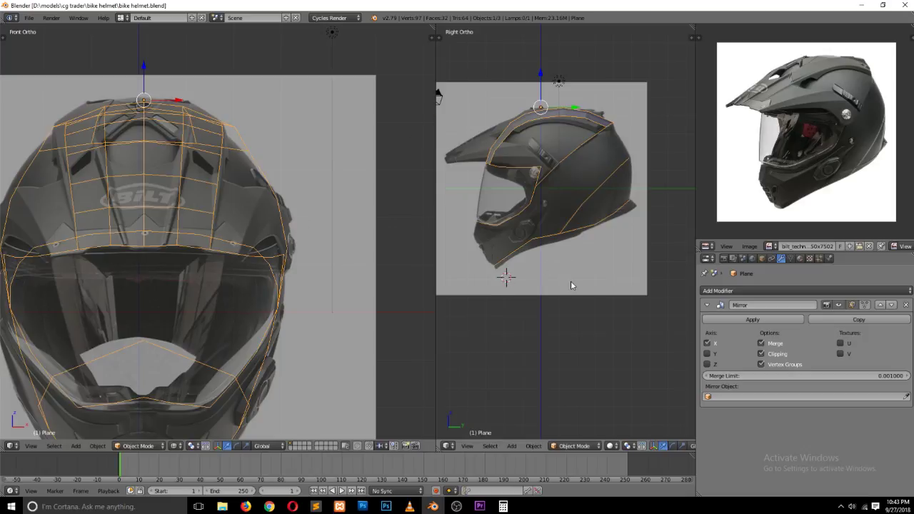
scroll(550, 146, "up", 4)
scroll(550, 146, "down", 3)
scroll(550, 146, "up", 1)
scroll(549, 146, "up", 1)
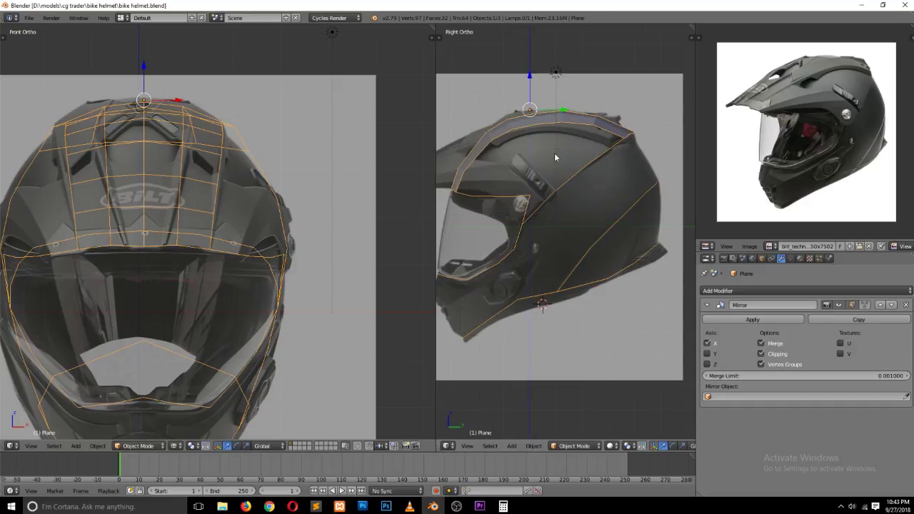
key("ctrl+s")
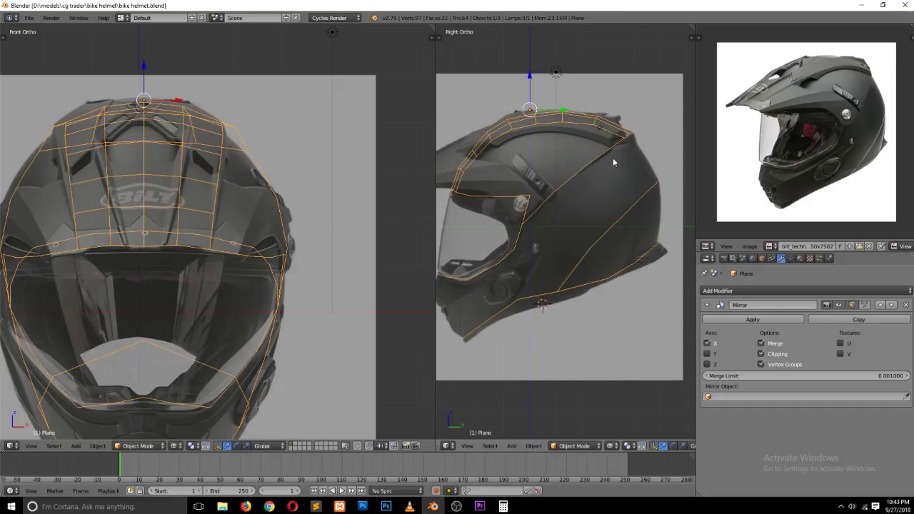
key("Tab")
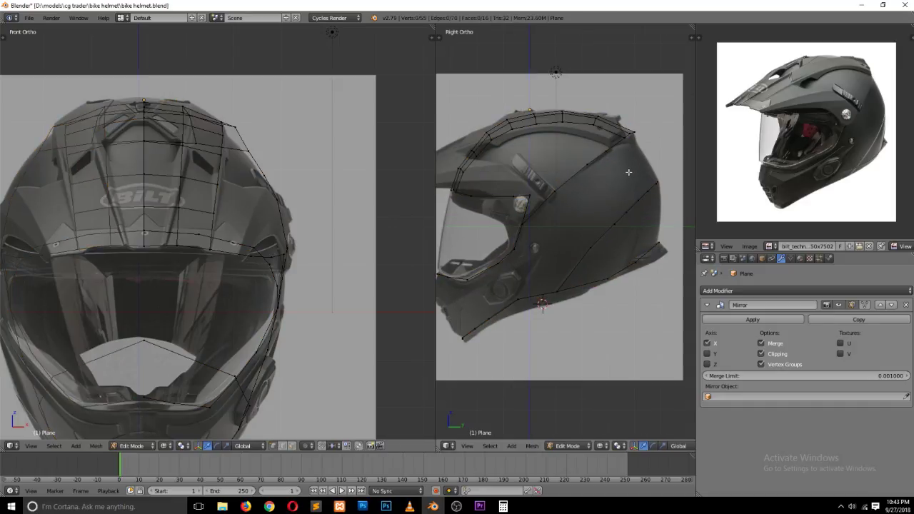
Step: Move the ridge's top rear vertex about 0.106 lower onto the side reference outline
scroll(633, 154, "up", 1)
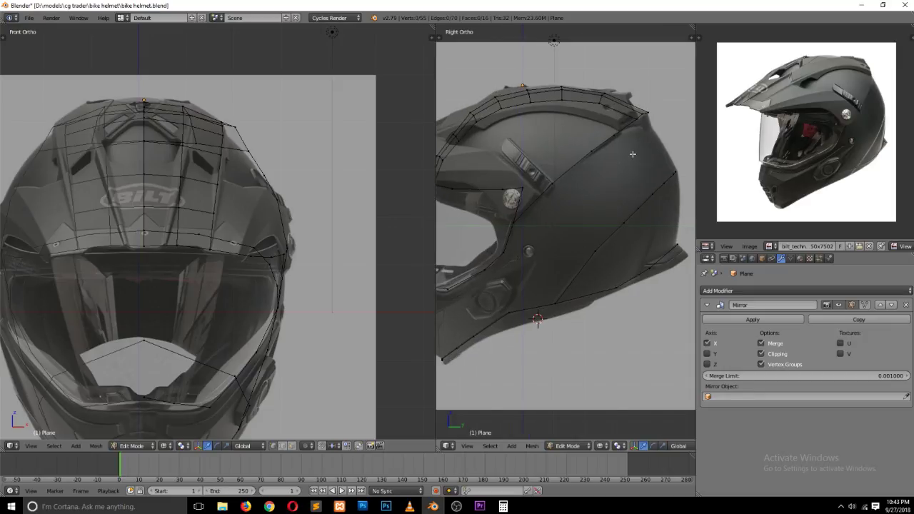
right_click(643, 113)
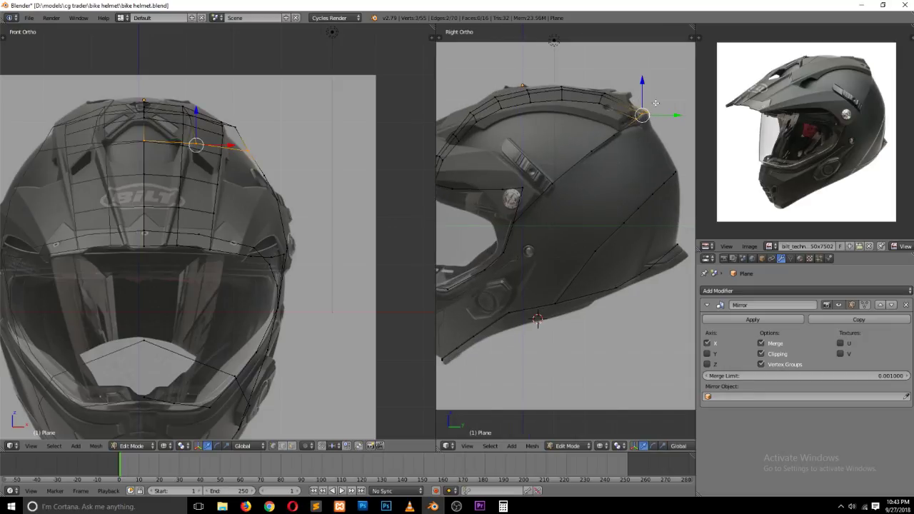
key("g")
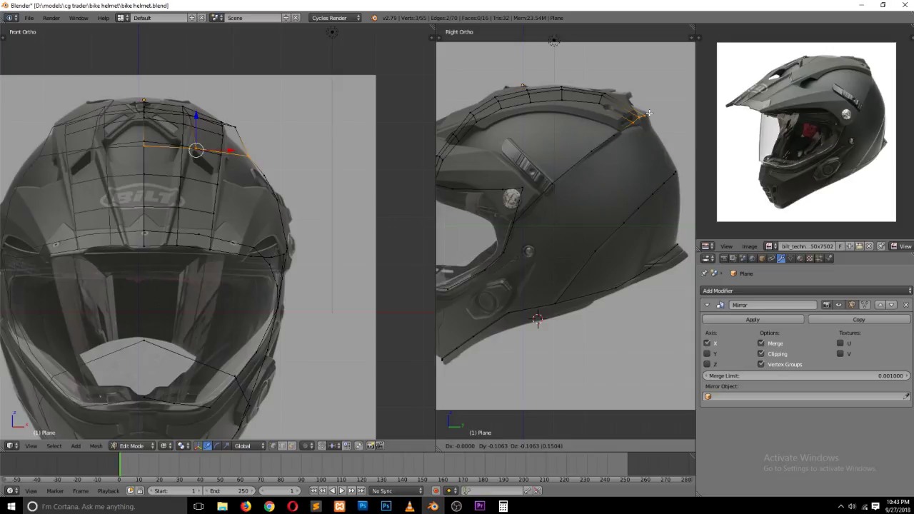
left_click(648, 113)
key("a")
Step: Orbit to check the ridge, then return to Front view and place the 3D cursor high on the helmet
middle_click_drag(250, 214, 188, 221)
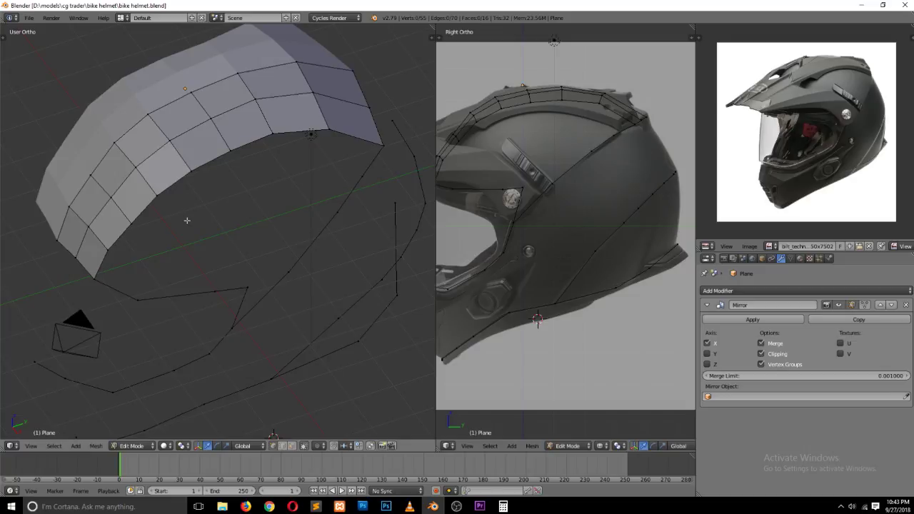
key("KP_1")
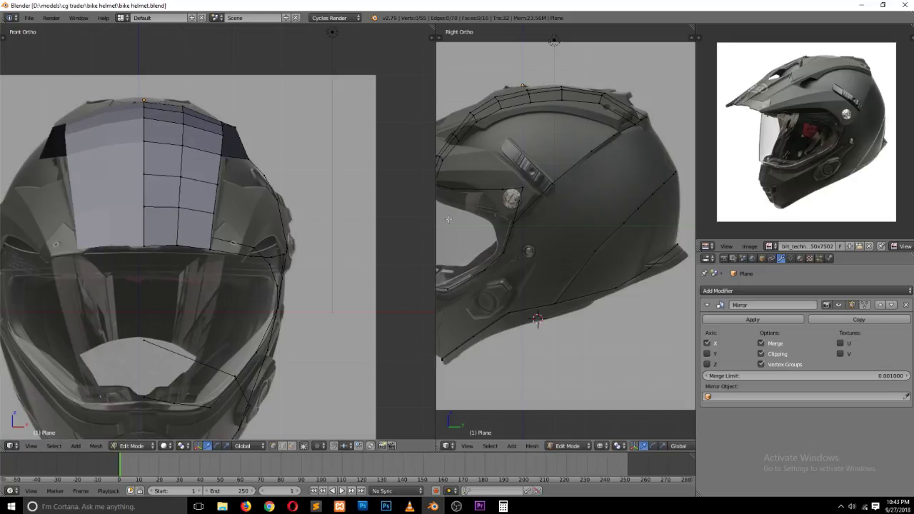
left_click(279, 229)
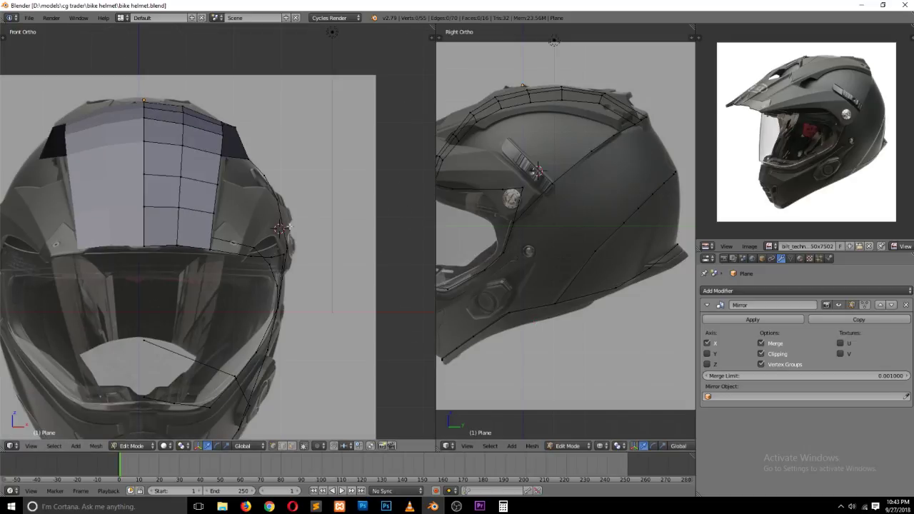
left_click(229, 163)
Step: In wireframe Front view, circle-select the vertices at the ridge's front end
key("z")
scroll(523, 140, "up", 2, "ctrl")
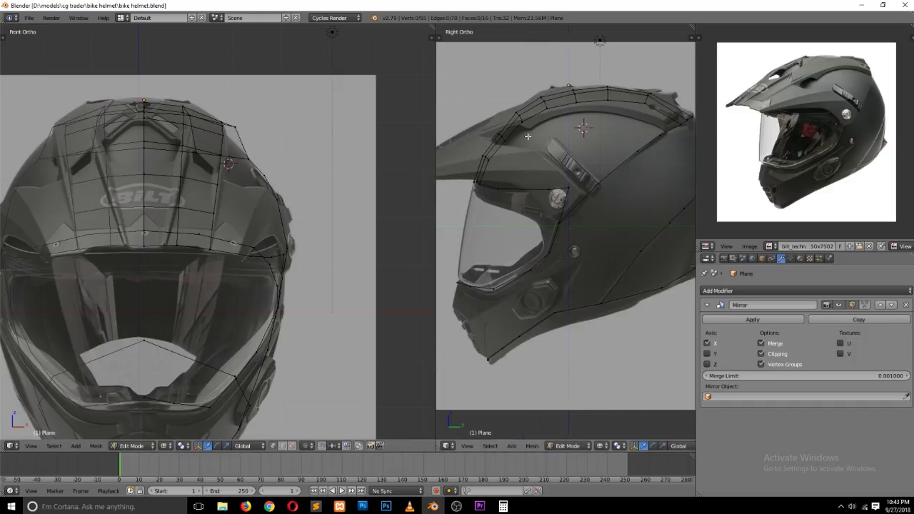
key("c")
left_click_drag(515, 116, 504, 138)
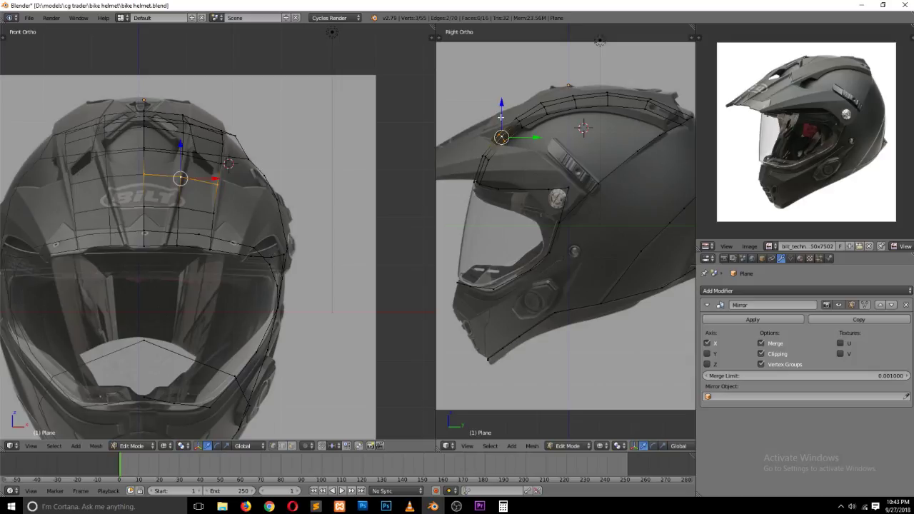
key("g")
right_click(512, 124)
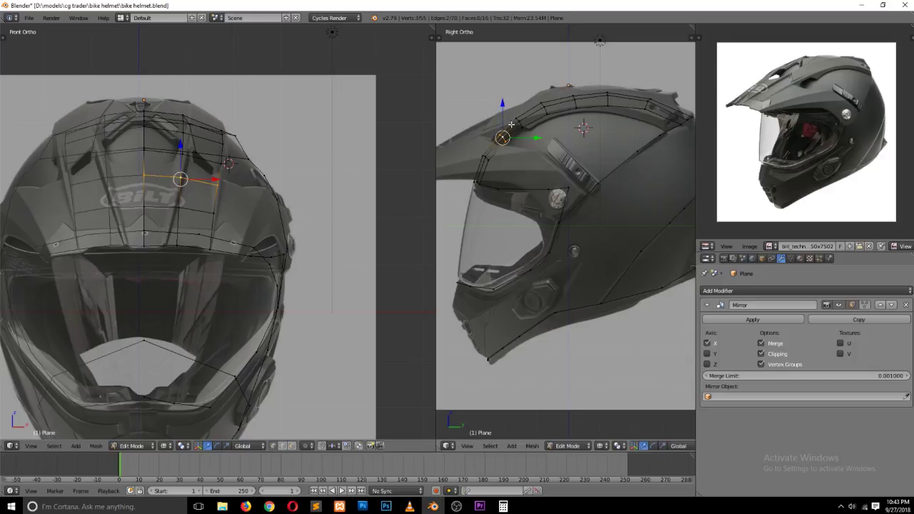
Step: Nudge a single ridge-front vertex into place against the reference and save the helmet file
left_click(487, 156, "alt")
right_click(487, 156)
key("g")
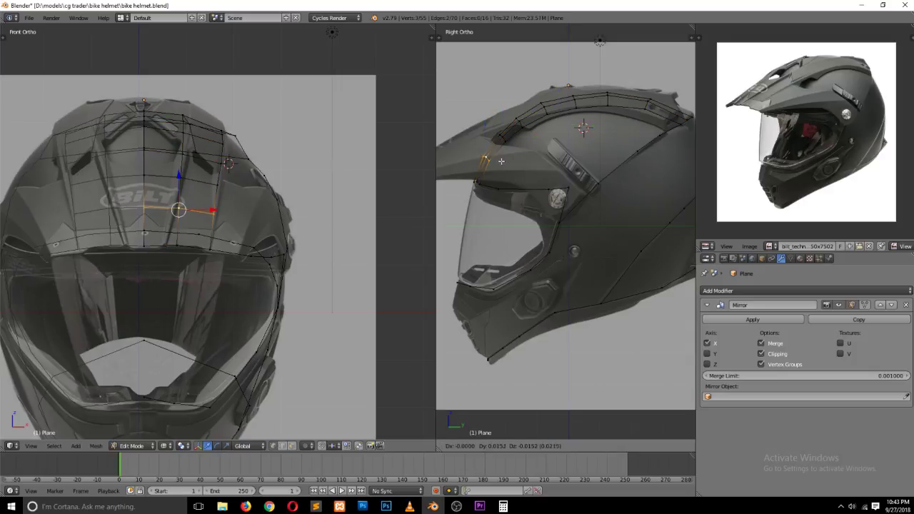
left_click(502, 161)
key("a")
scroll(570, 173, "down", 2, "ctrl")
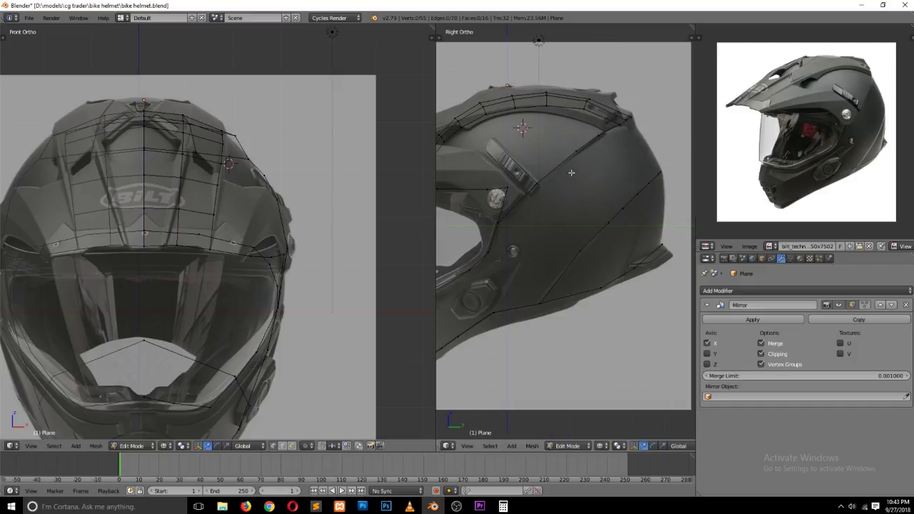
key("ctrl+s")
Step: Switch to edge select mode and select an edge on the side seam
scroll(571, 172, "down", 1)
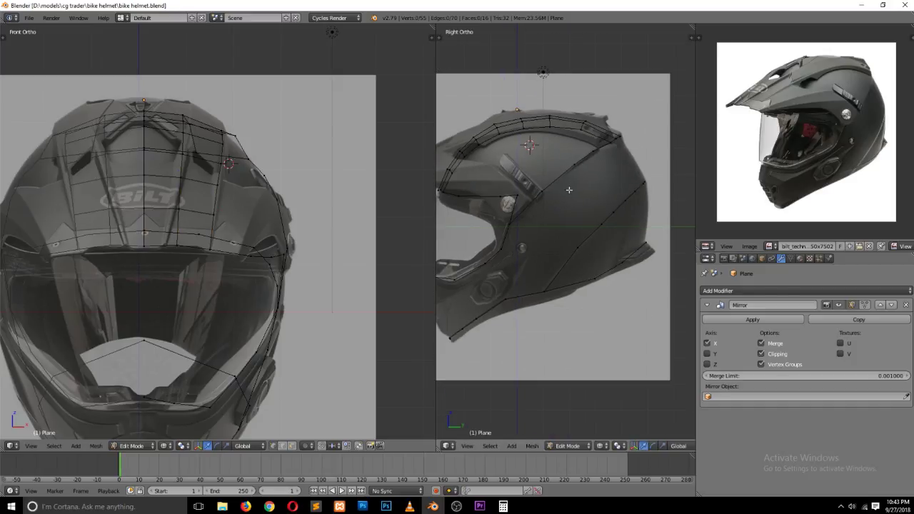
scroll(555, 211, "up", 1, "ctrl")
scroll(555, 214, "down", 1, "ctrl")
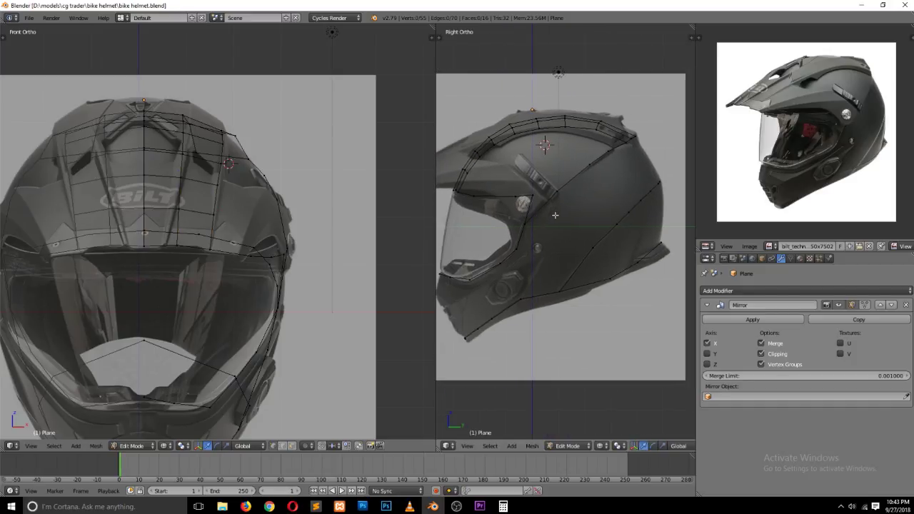
key("ctrl+Tab")
left_click(543, 226)
scroll(565, 225, "up", 3)
right_click(582, 137)
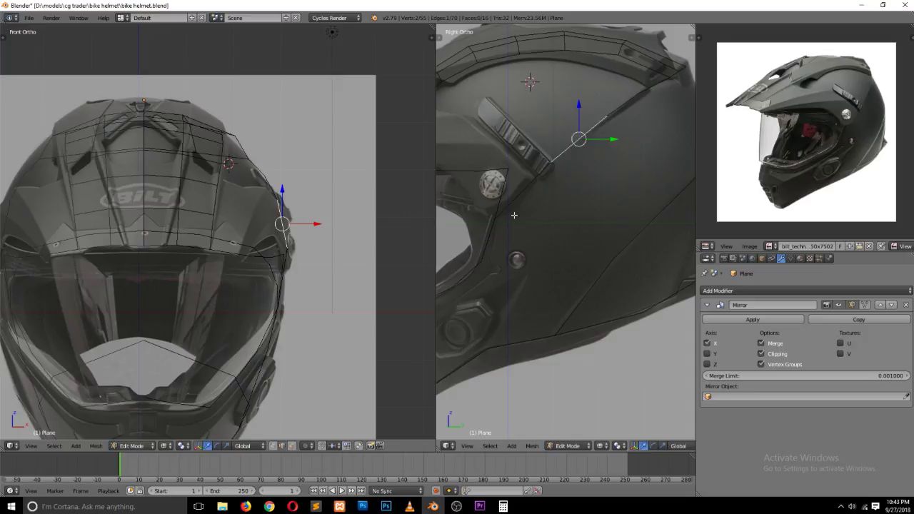
Step: Switch back to vertex select mode and zoom around the crown to inspect the outline
scroll(514, 215, "down", 4)
key("ctrl+Tab")
left_click(596, 126)
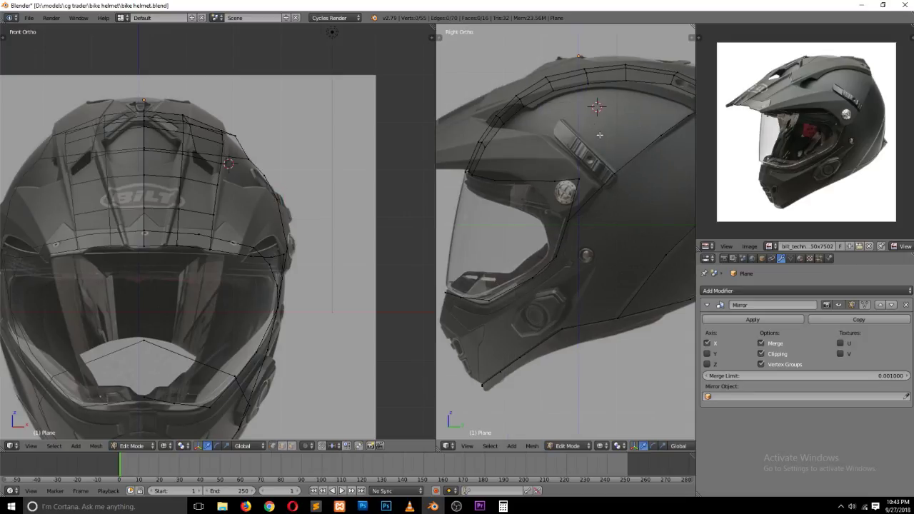
scroll(601, 135, "up", 2, "shift")
scroll(601, 144, "up", 1)
scroll(598, 169, "down", 1)
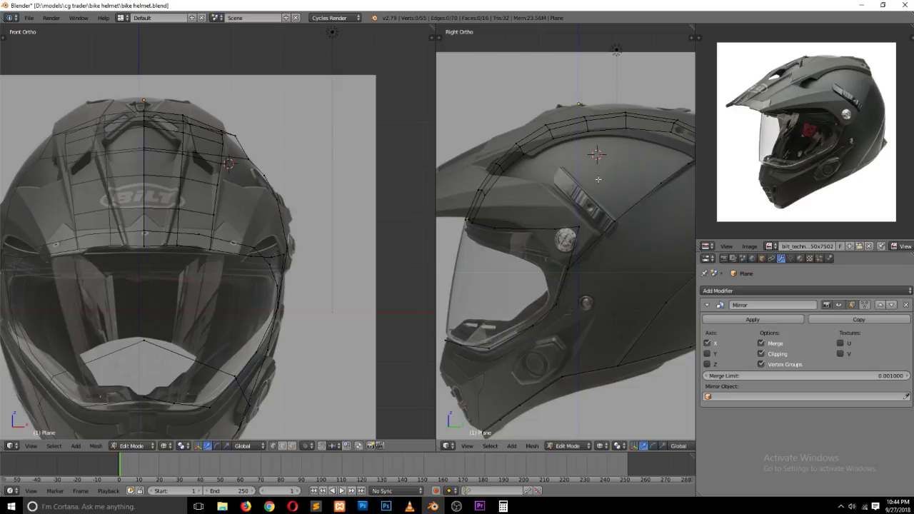
scroll(586, 214, "up", 1)
scroll(570, 242, "down", 3, "shift")
Step: In vertex mode, select the lower visor vertex, cancelling and undoing an accidental extrusion
key("ctrl+Tab")
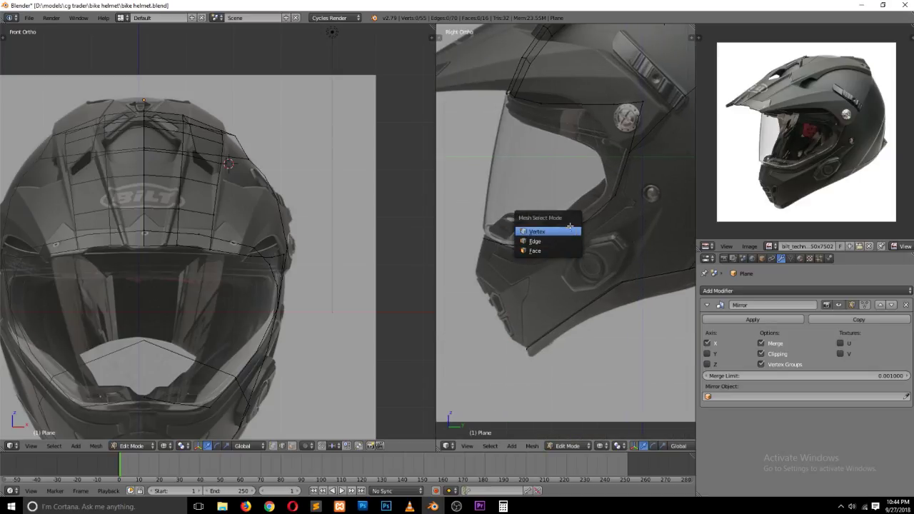
left_click(543, 232)
right_click(616, 195)
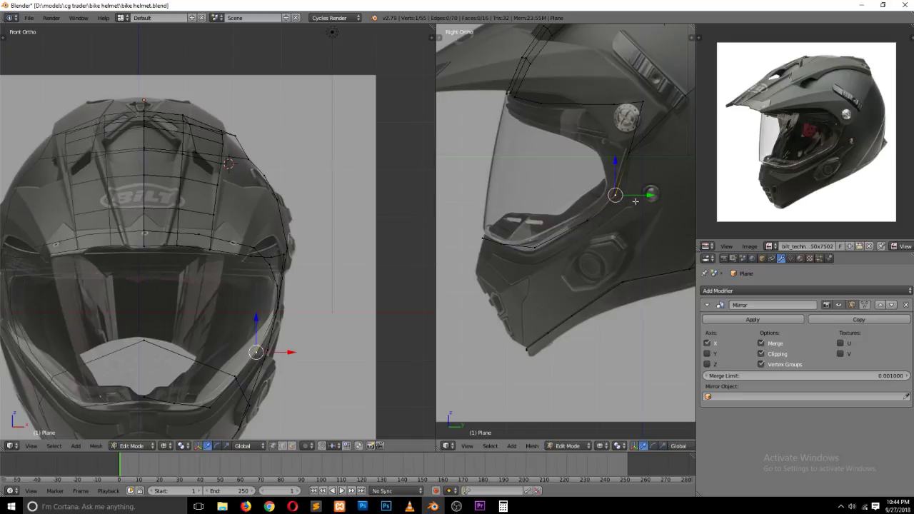
key("e")
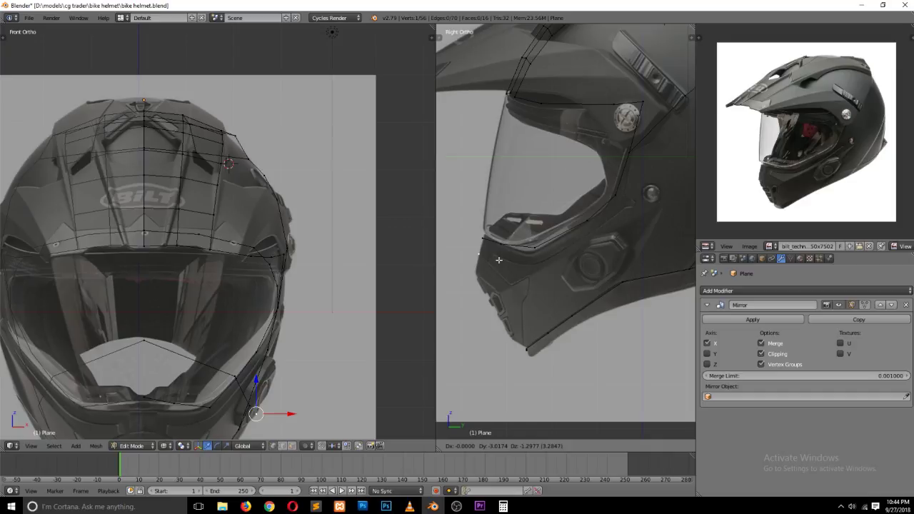
right_click(498, 260)
key("ctrl+z")
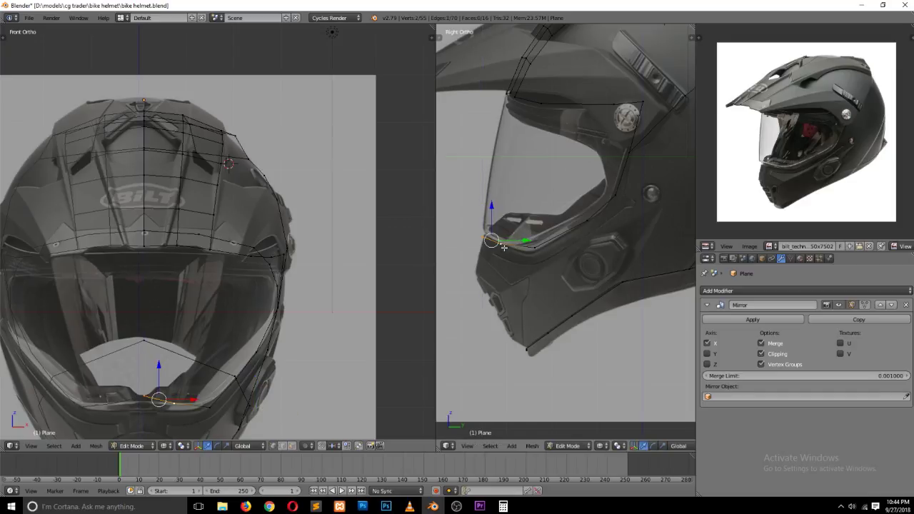
Step: Move the visor-bottom centre vertex along Z about 0.14 units onto the chin-bar edge
right_click(502, 245, "shift")
scroll(220, 330, "up", 2)
scroll(221, 329, "down", 1, "shift")
scroll(224, 327, "down", 1, "shift")
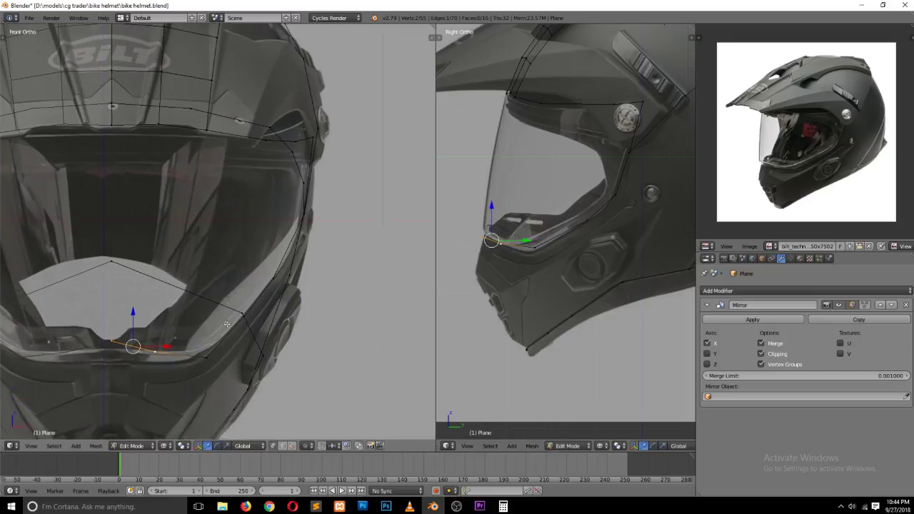
scroll(227, 324, "down", 1, "shift")
right_click(156, 313)
key("g")
key("z")
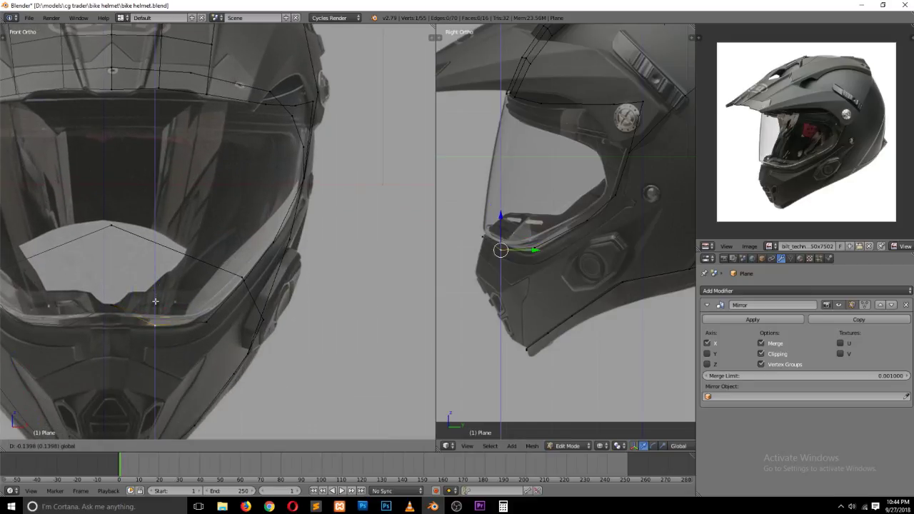
left_click(159, 297)
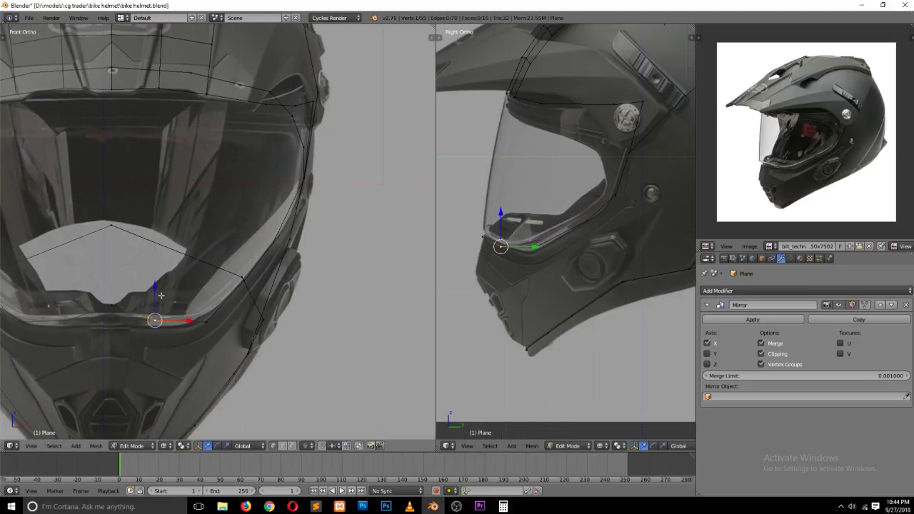
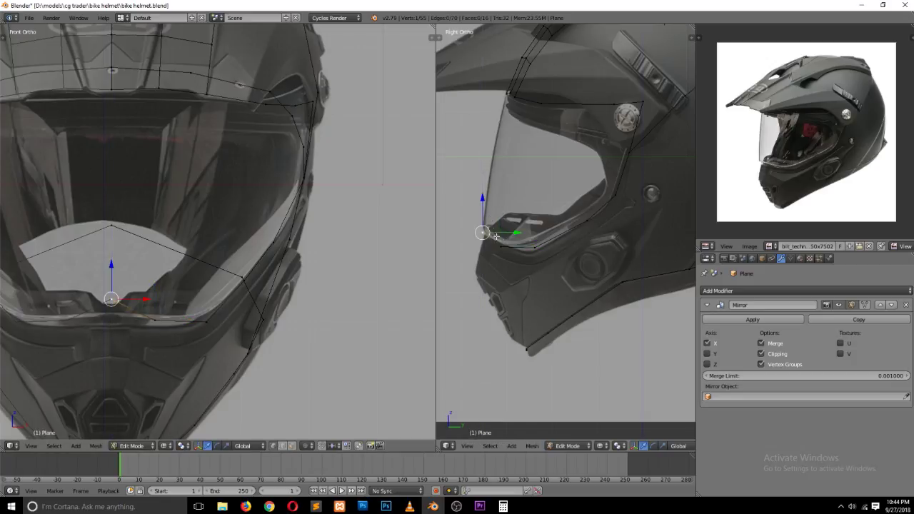
Step: Move three existing rim vertices onto the visor edge, one kept vertical with Z
key("g")
key("z")
left_click(503, 218)
right_click(535, 248)
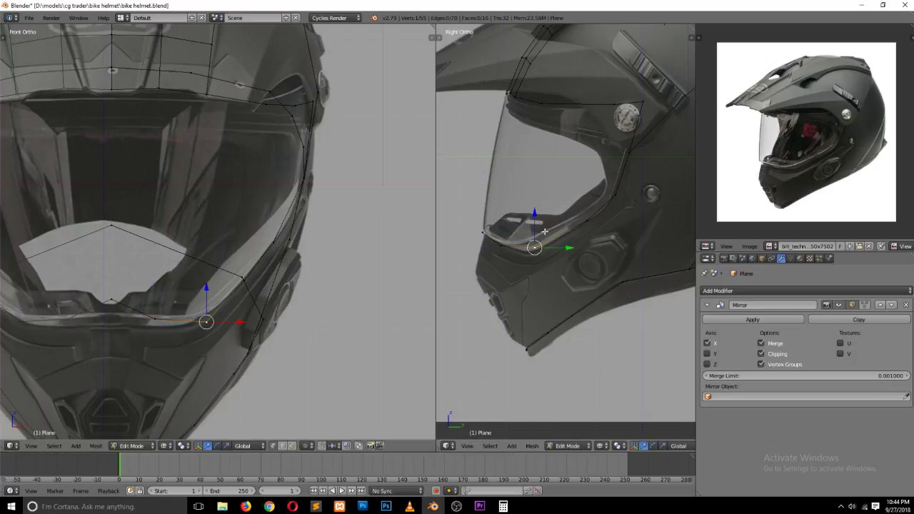
key("g")
left_click(543, 236)
right_click(483, 239)
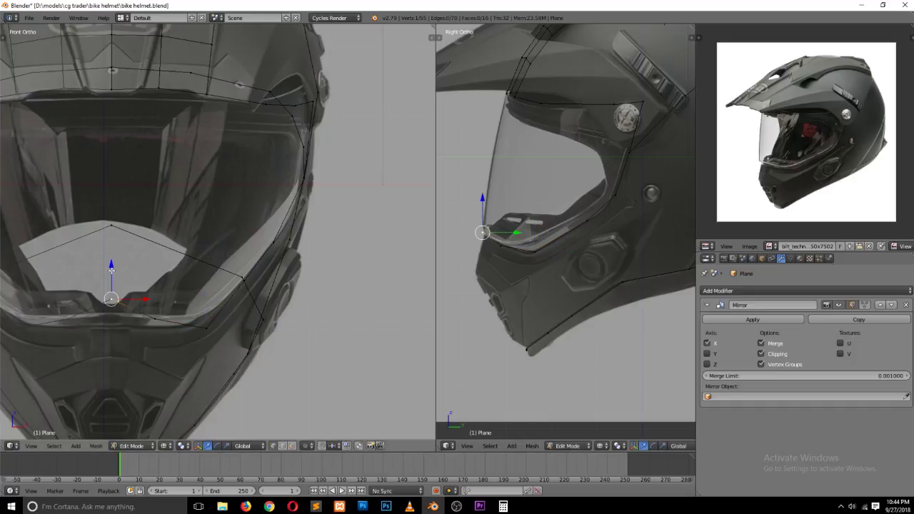
key("g")
left_click(159, 291)
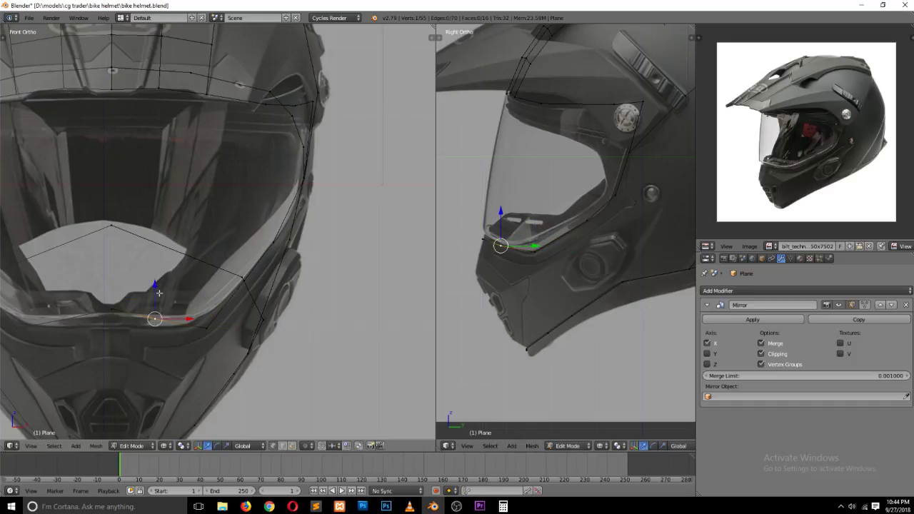
left_click(158, 291)
Step: Extrude a new vertex along the visor rim from an existing edge vertex
scroll(157, 289, "down", 3)
key("a")
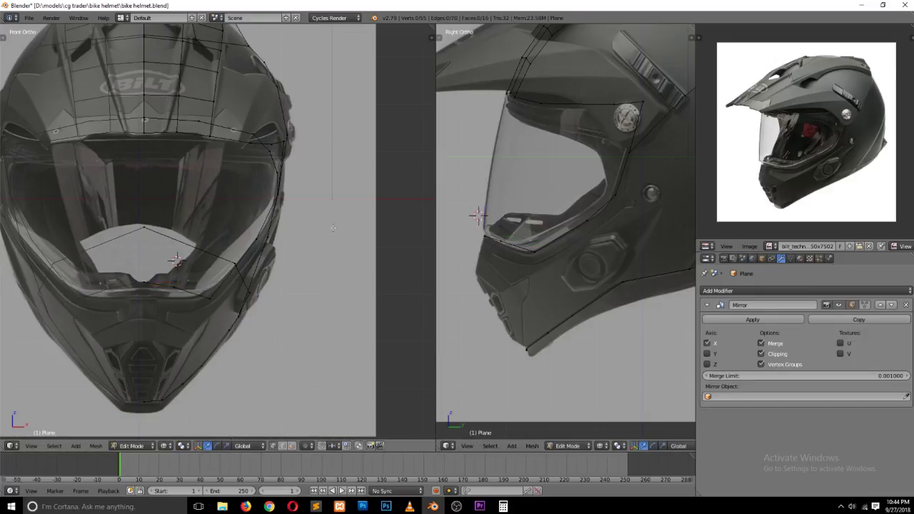
scroll(185, 236, "up", 2)
key("n")
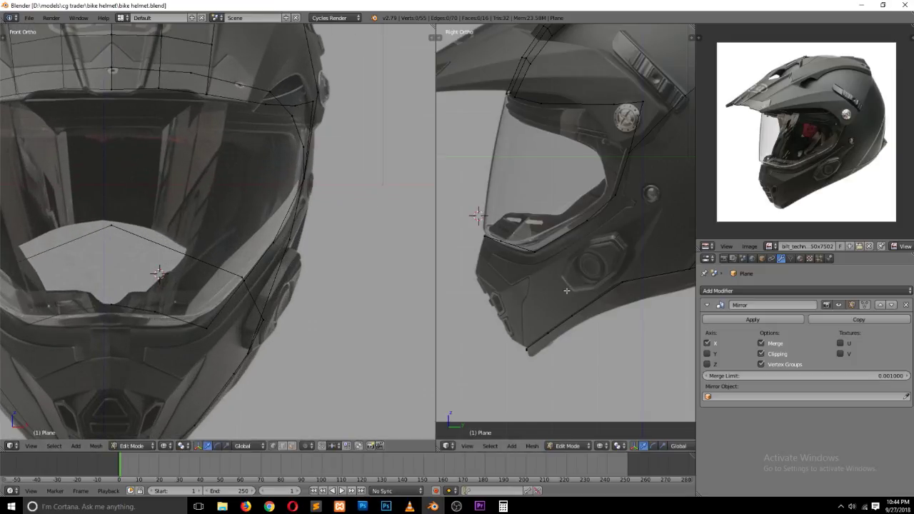
right_click(533, 256)
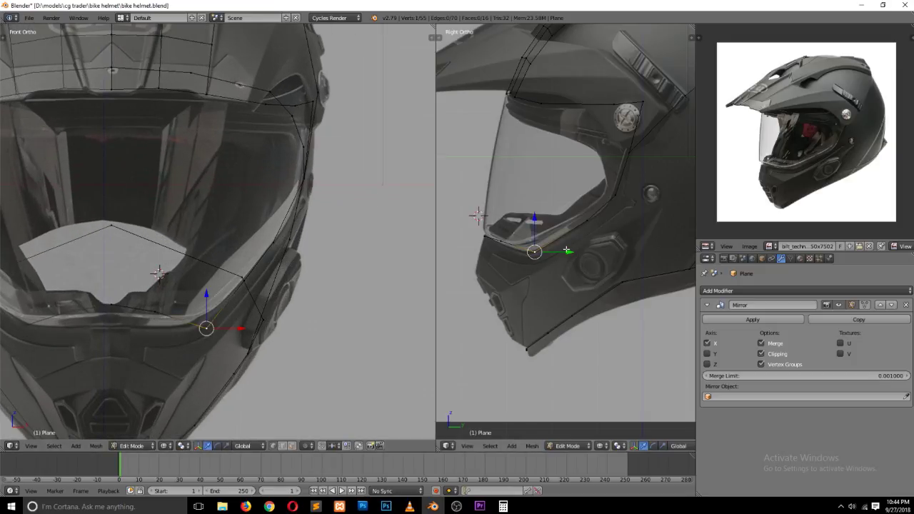
key("e")
left_click(568, 273)
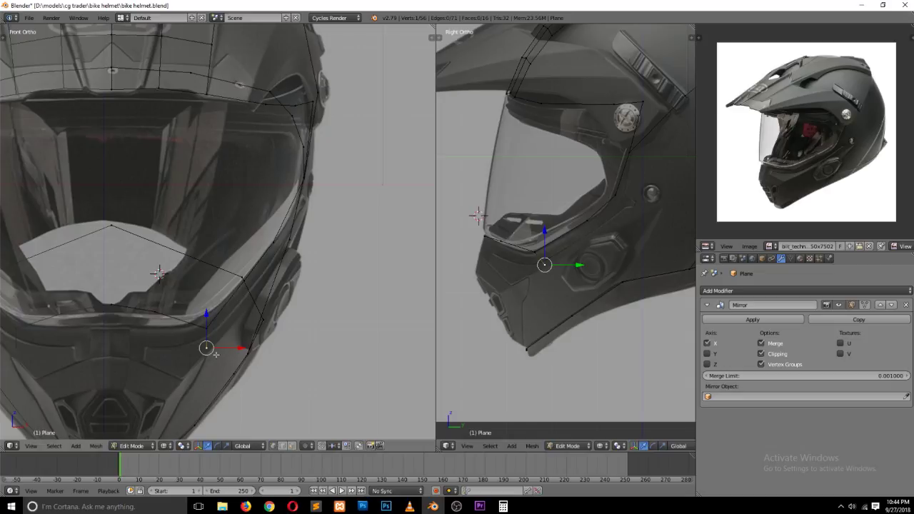
Step: Add another connected rim vertex and slide it along X to match the visor
right_click(256, 258, "ctrl")
left_click(282, 262)
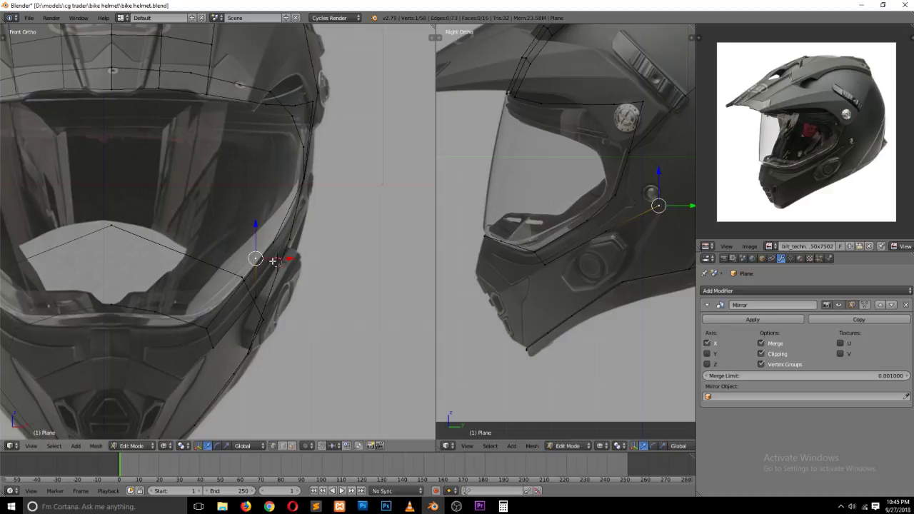
key("g")
key("x")
left_click(296, 265)
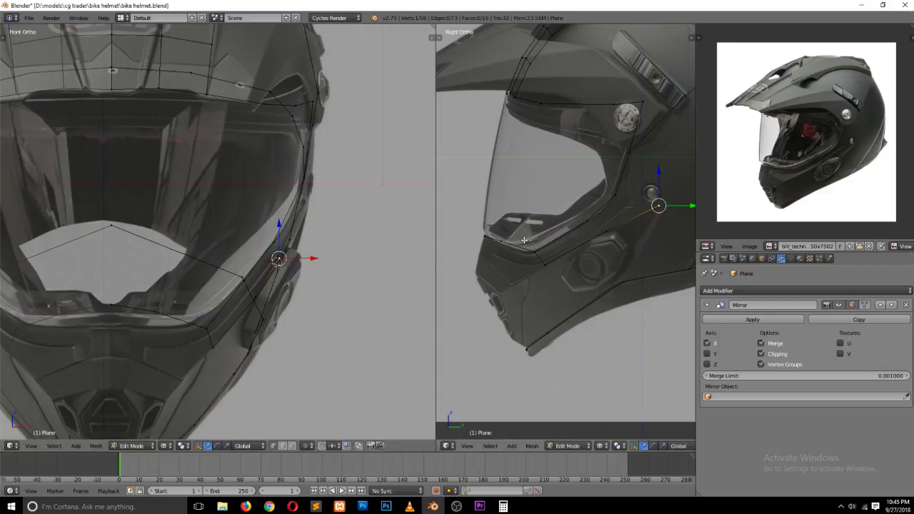
key("a")
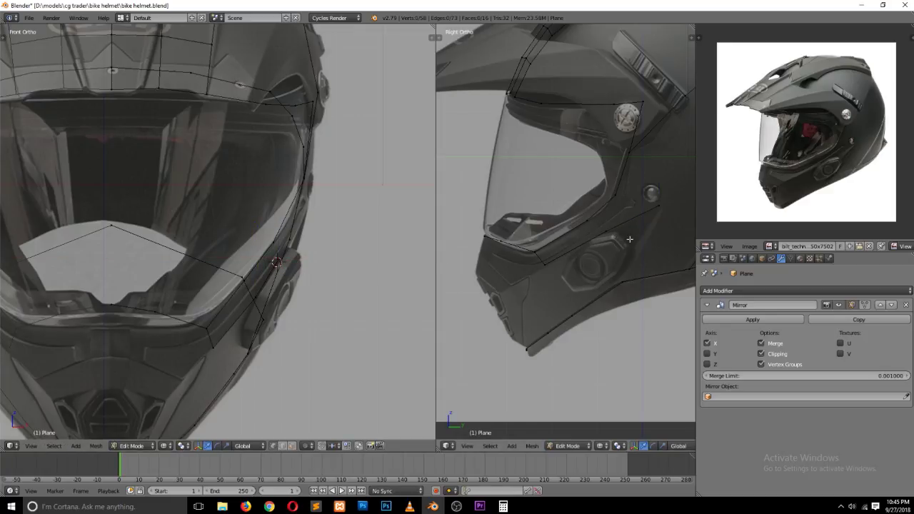
scroll(630, 239, "down", 4, "ctrl")
left_click(545, 202, "ctrl")
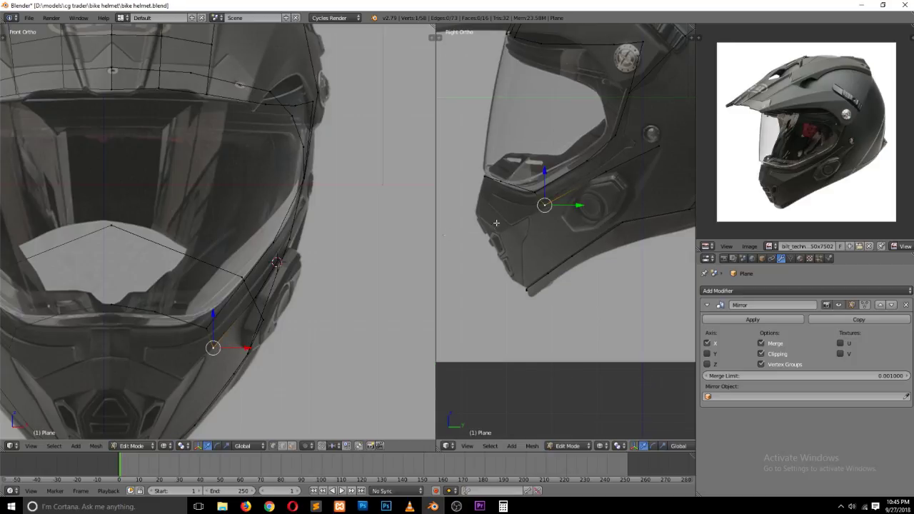
Step: Position the new below-visor vertex in the front view, then set its depth along Y
key("g")
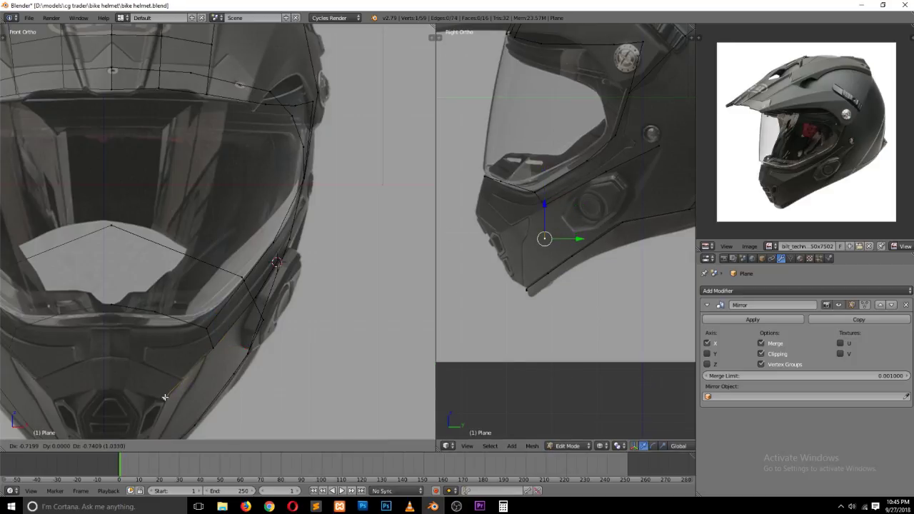
left_click(165, 397)
key("g")
key("y")
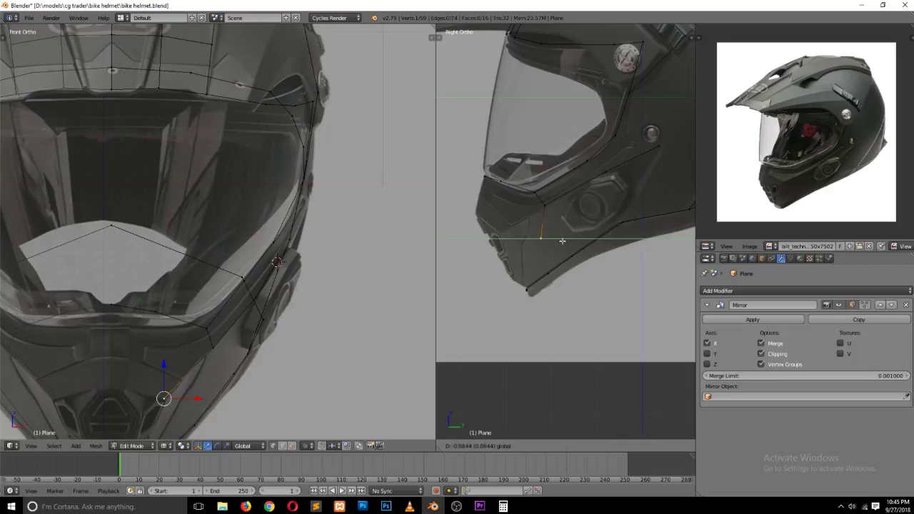
left_click(562, 241)
scroll(136, 304, "down", 3, "ctrl")
Step: Add two more chin guard vertices and set the centre-line one's depth along Y
left_click(125, 316, "ctrl")
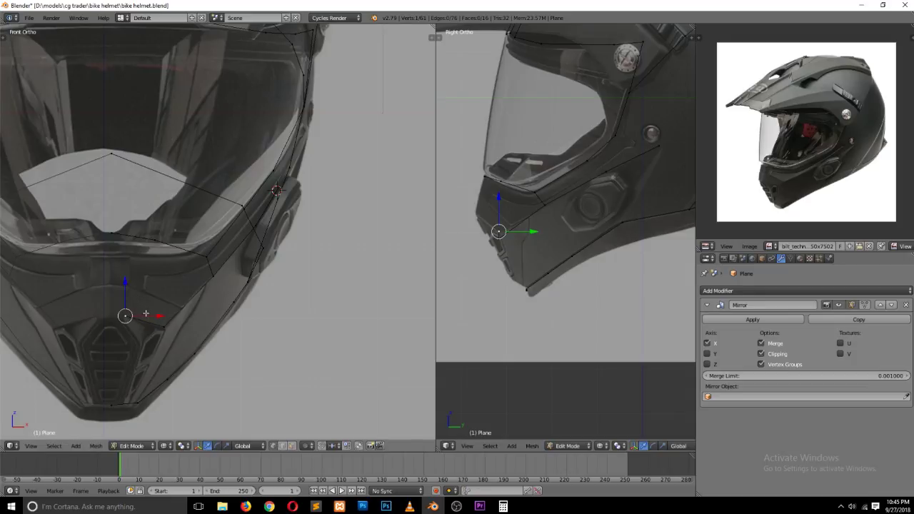
left_click(112, 316, "ctrl")
key("g")
key("y")
left_click(497, 231)
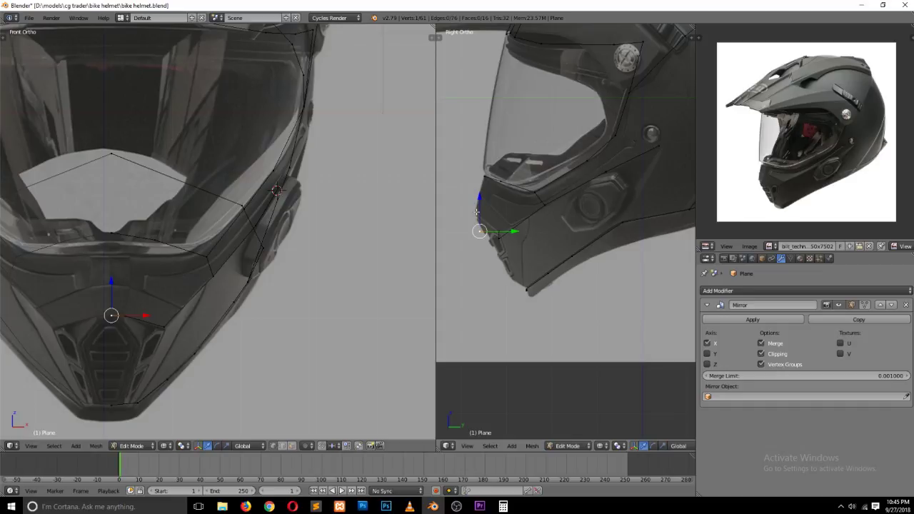
Step: Reposition the centre-line chin vertex and lower it along Z
key("g")
left_click(478, 211)
key("g")
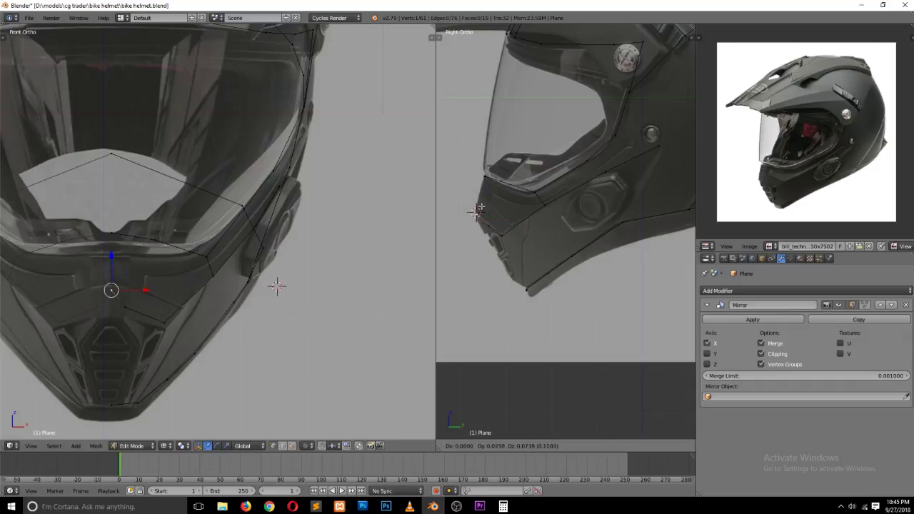
left_click(478, 211)
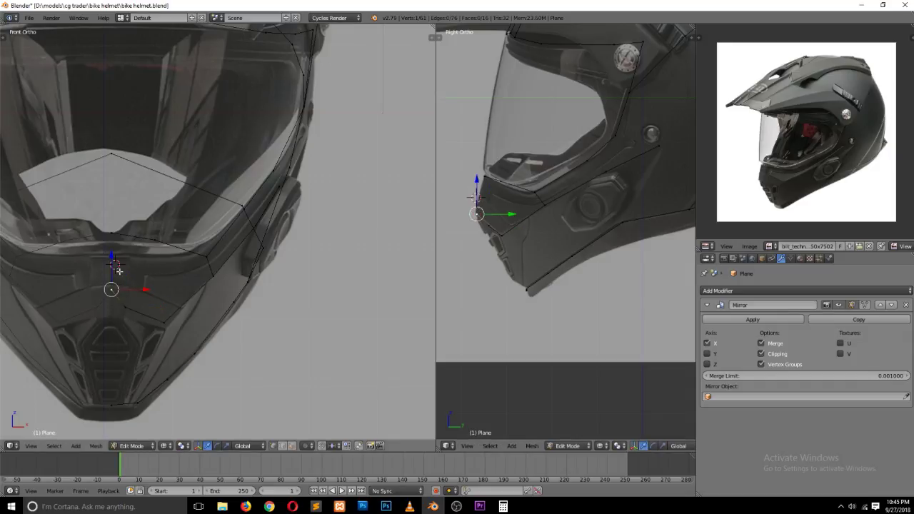
key("g")
key("z")
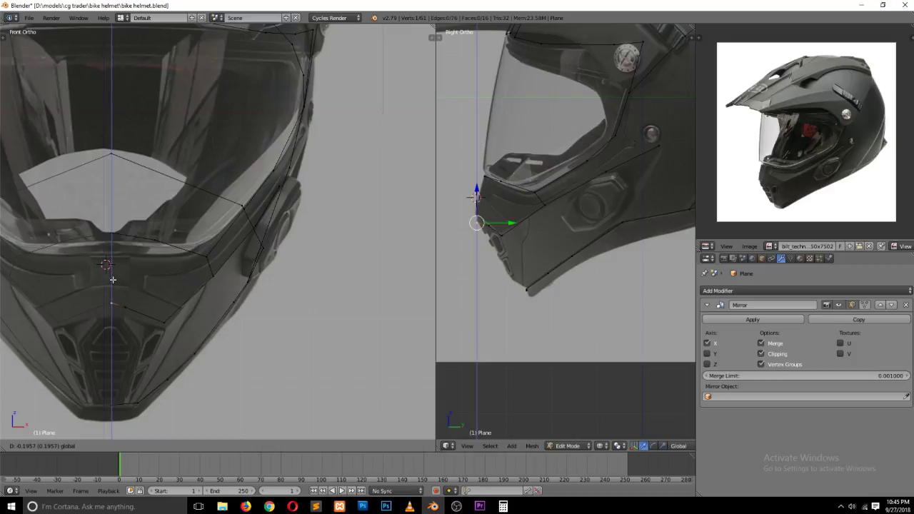
left_click(112, 279)
scroll(113, 280, "down", 2)
scroll(172, 158, "down", 1)
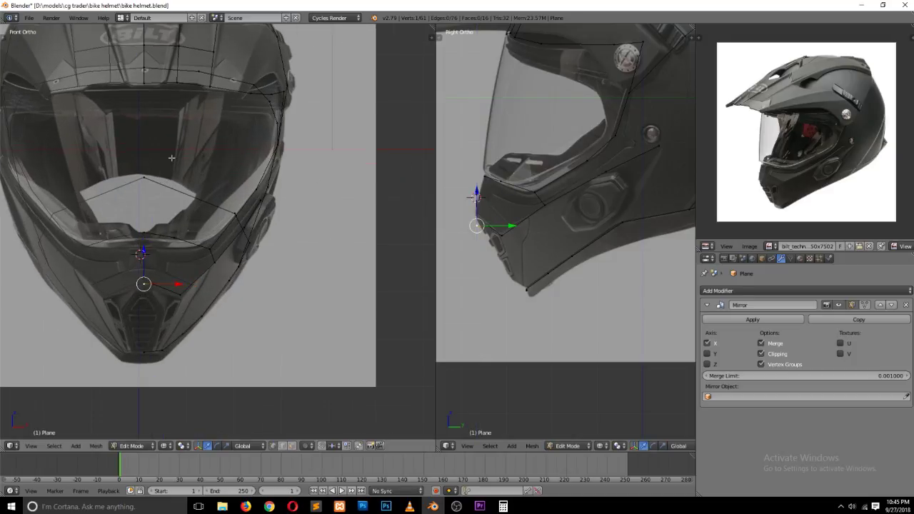
scroll(253, 207, "up", 2)
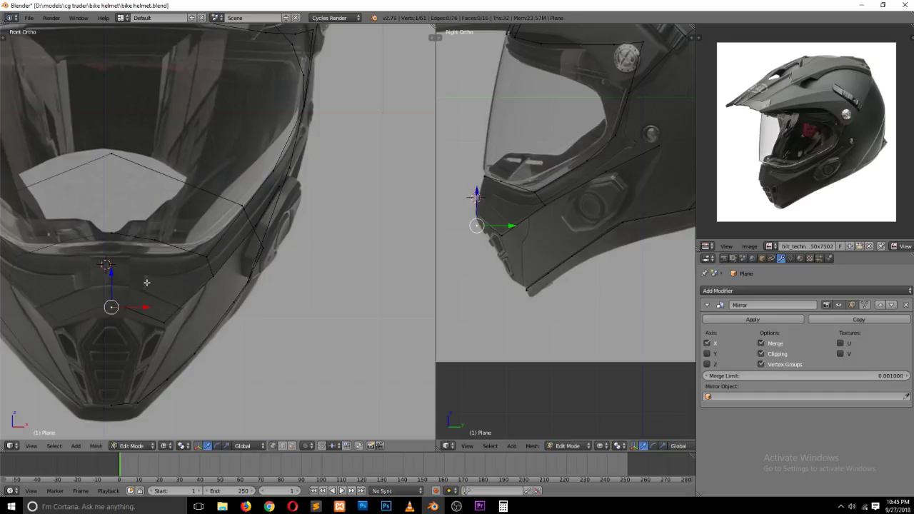
Step: Fill a new face from three selected chin guard vertices
key("a")
right_click(125, 307)
key("ctrl+Tab")
left_click(124, 310)
right_click(112, 307, "shift")
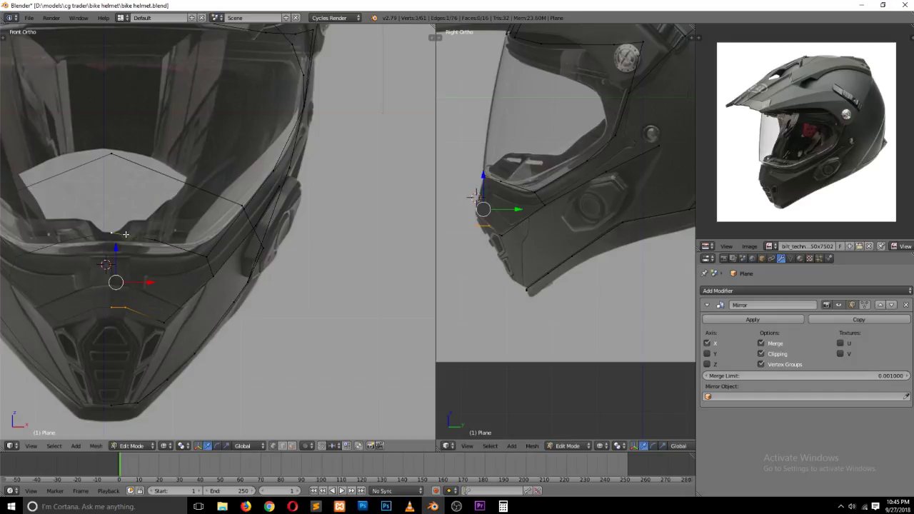
right_click(112, 233, "shift")
key("f")
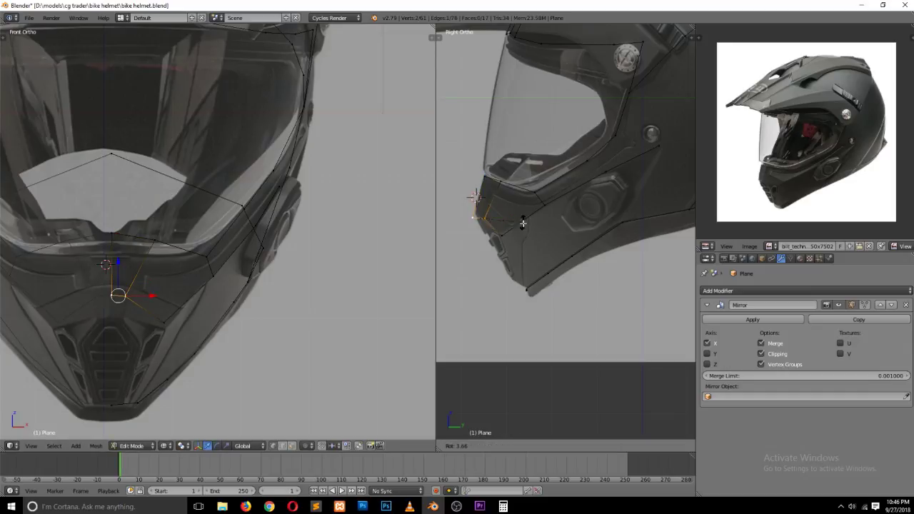
Step: Nudge one vertex into place and drop the centre-line chin vertex along Z
key("g")
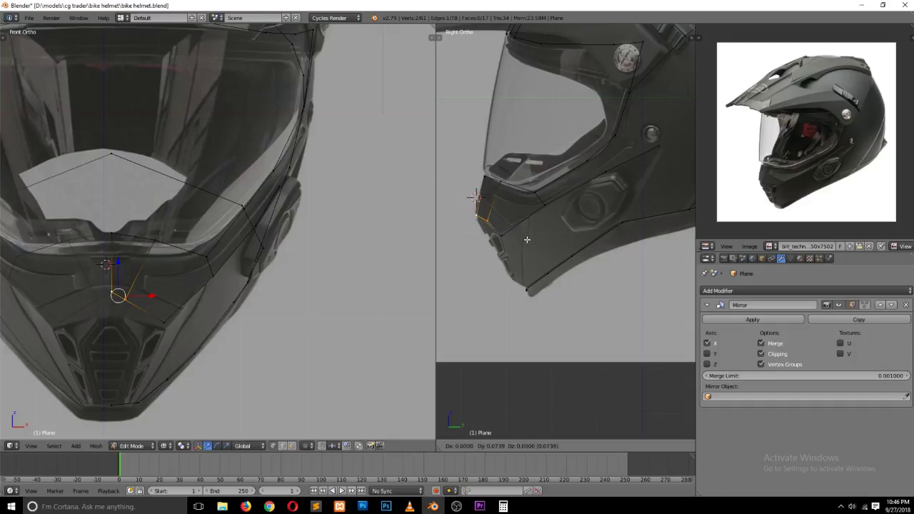
left_click(526, 238)
right_click(112, 293)
key("g")
key("z")
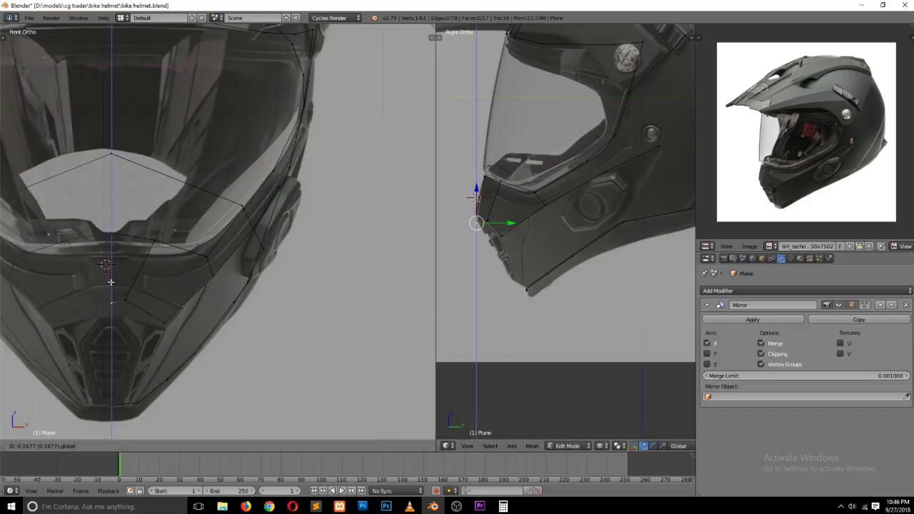
left_click(116, 276)
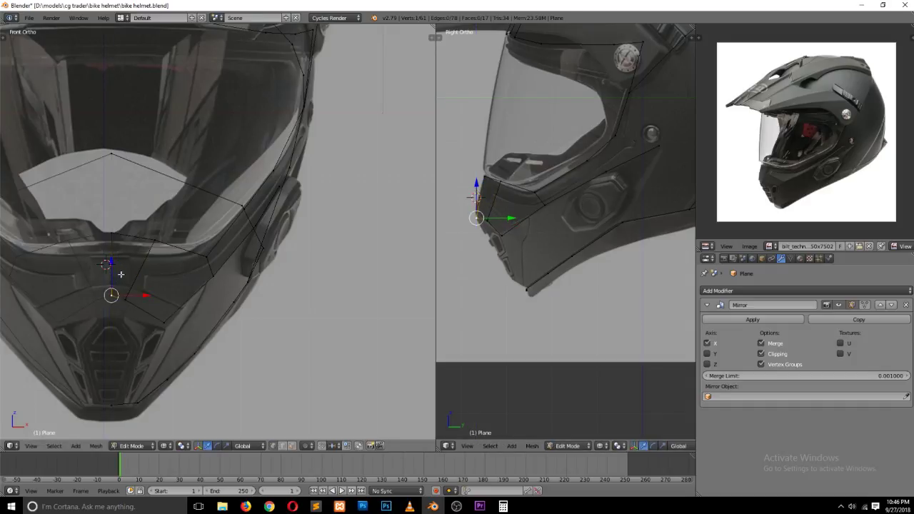
middle_click_drag(200, 273, 134, 287)
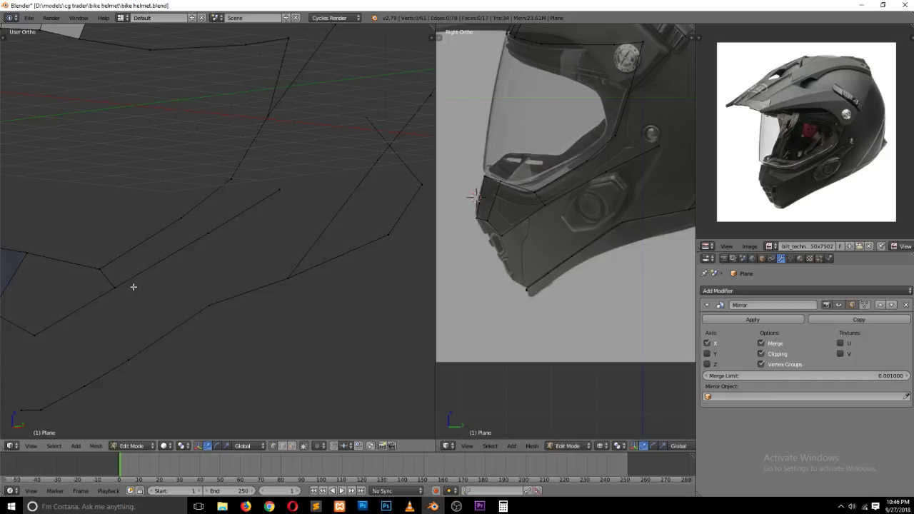
Step: In edge selection, fill a face between two neighbouring edges along the visor
key("KP_1")
key("ctrl+Tab")
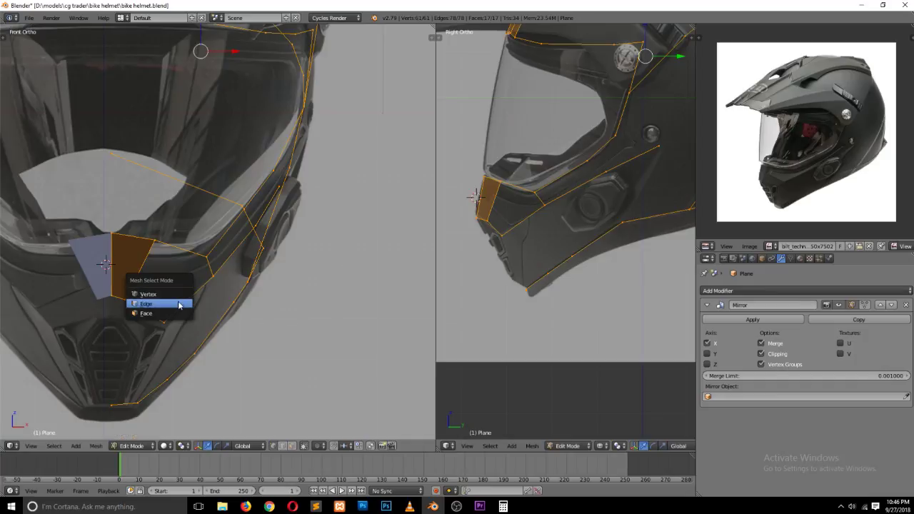
left_click(174, 302)
key("a")
right_click(154, 315)
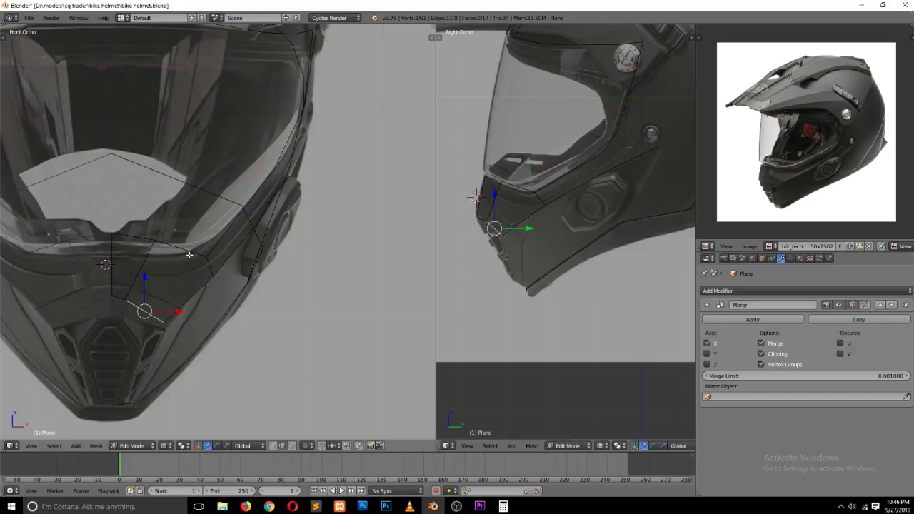
scroll(213, 276, "up", 2)
right_click(225, 255)
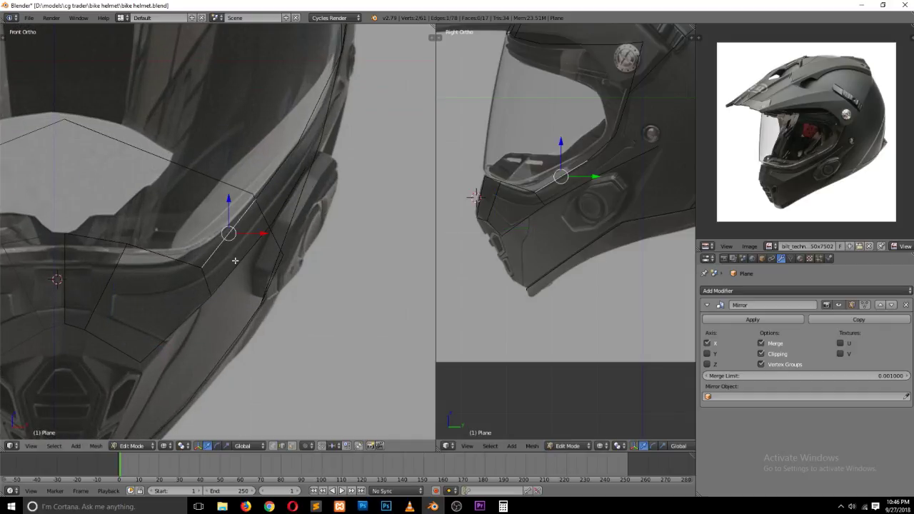
right_click(233, 259, "shift")
key("f")
Step: Fill another face beside the visor edge and save the helmet file
key("a")
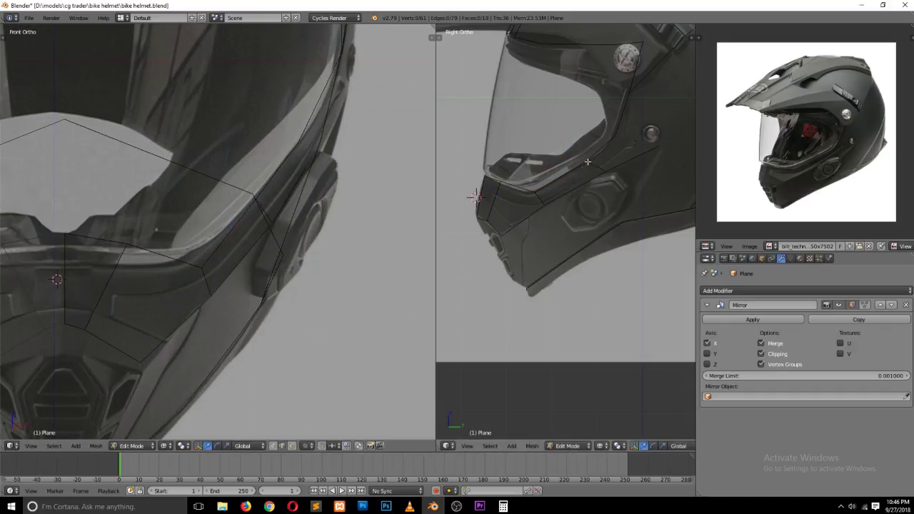
right_click(608, 146)
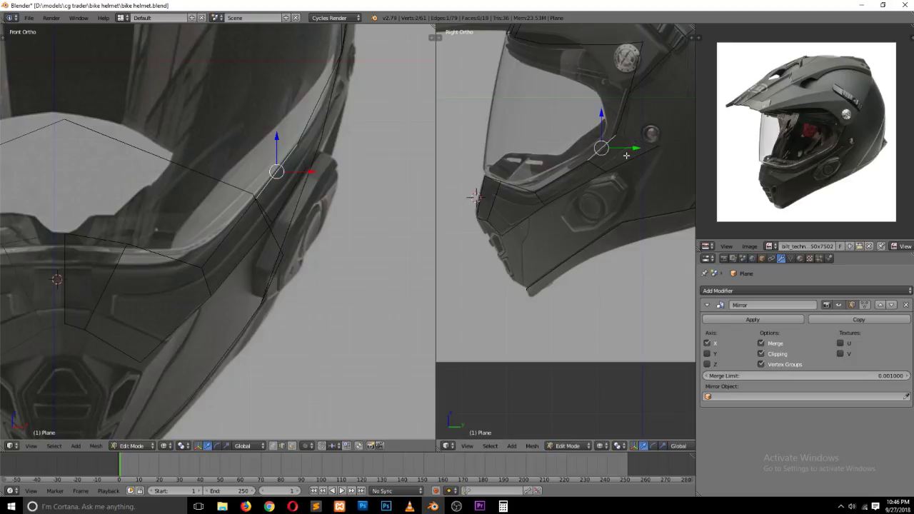
key("f")
key("a")
key("ctrl+s")
left_click(514, 235)
Step: Check chin and cheek panel edges in both views in face and edge selection modes
scroll(514, 239, "down", 2, "shift")
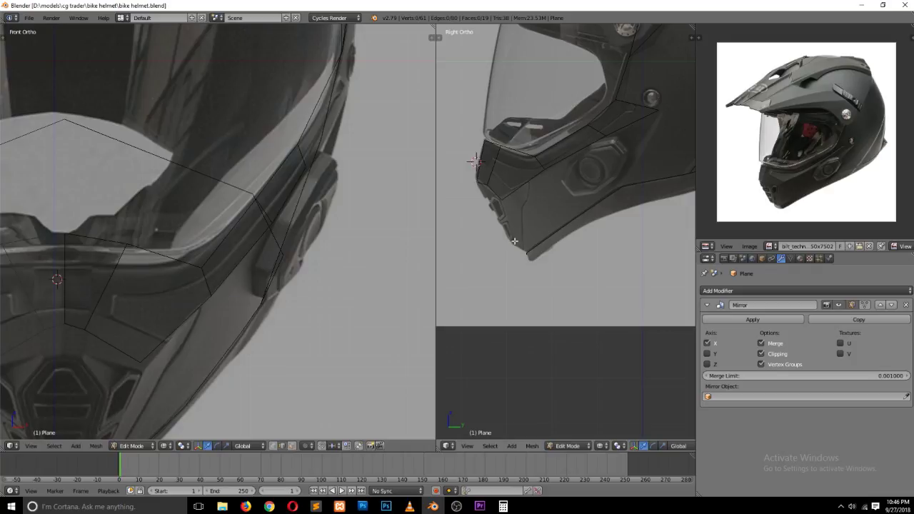
scroll(215, 236, "down", 5, "shift")
right_click(511, 214)
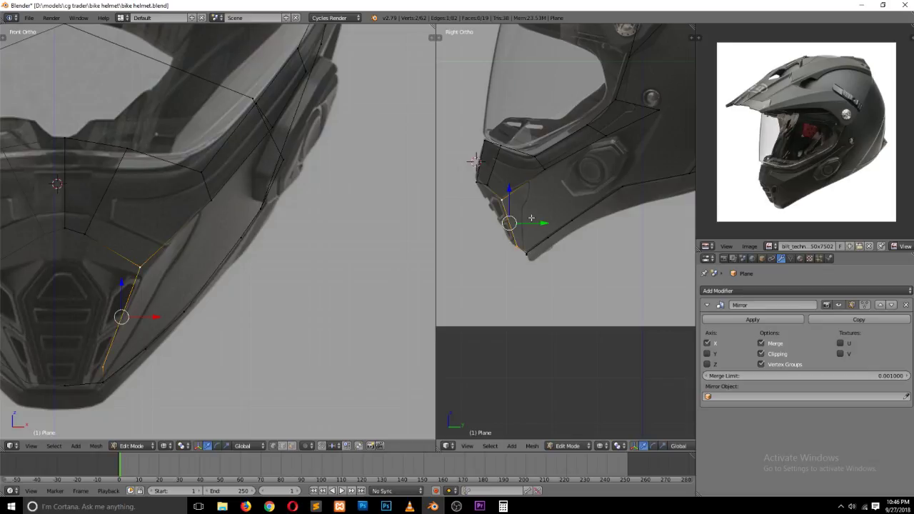
key("a")
key("ctrl+Tab")
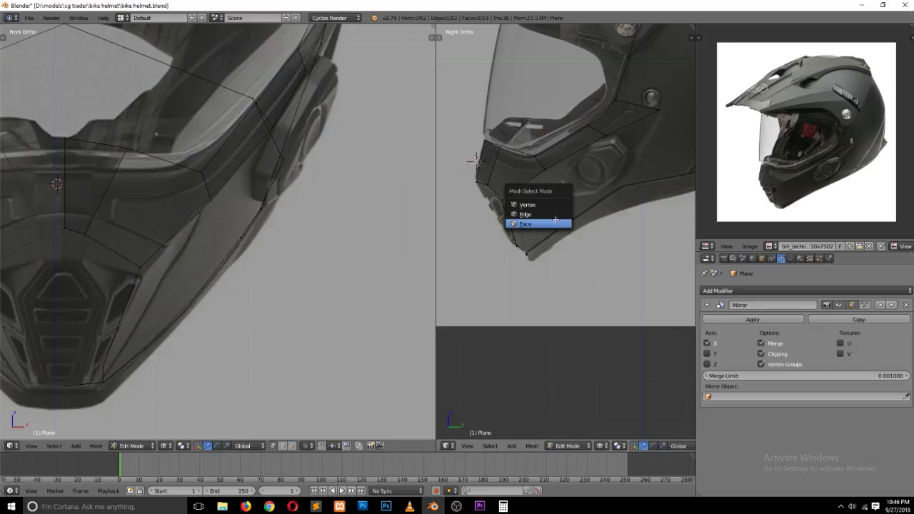
left_click(555, 221)
key("ctrl+Tab")
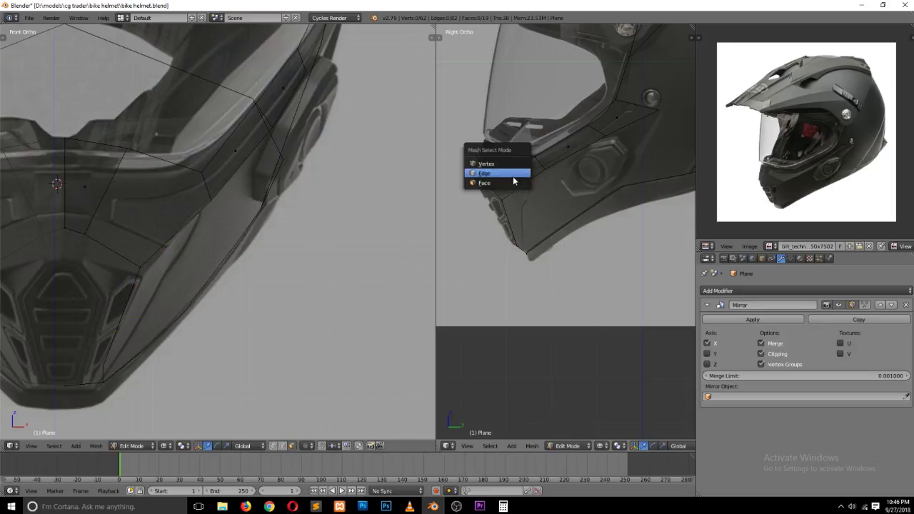
left_click(513, 176)
right_click(134, 247)
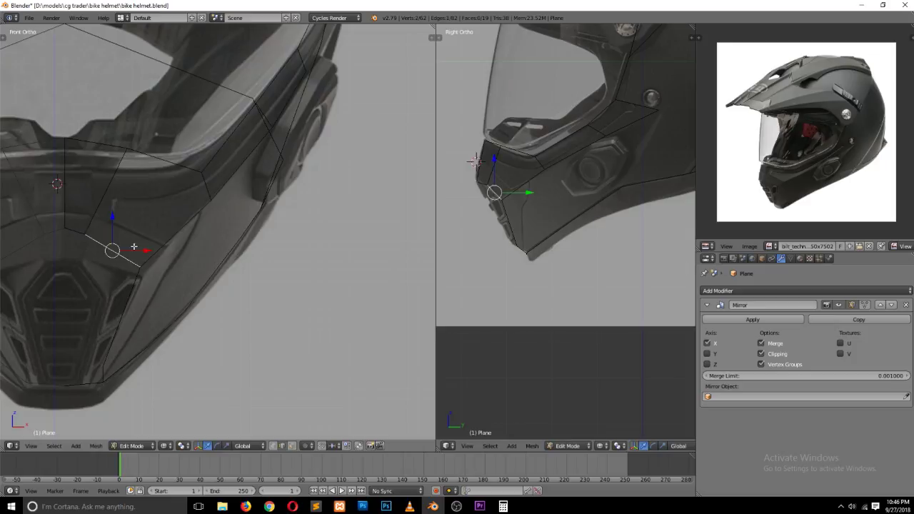
key("a")
scroll(111, 223, "down", 1)
Step: Add a loop cut across the cheek panel
key("ctrl+r")
left_click(107, 214)
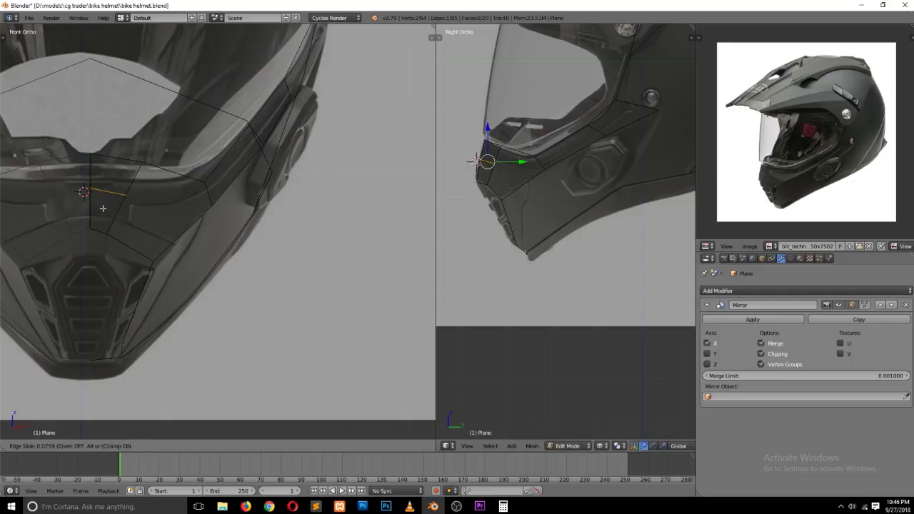
left_click(103, 207)
key("a")
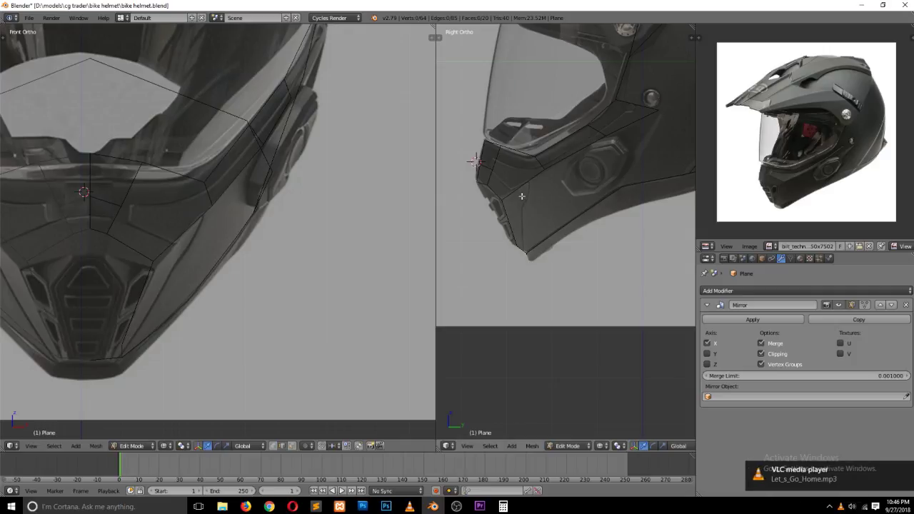
Step: Extrude a new vertex onto the cheek panel and connect two vertices with an edge
key("ctrl+Tab")
left_click(145, 208)
right_click(207, 195)
key("e")
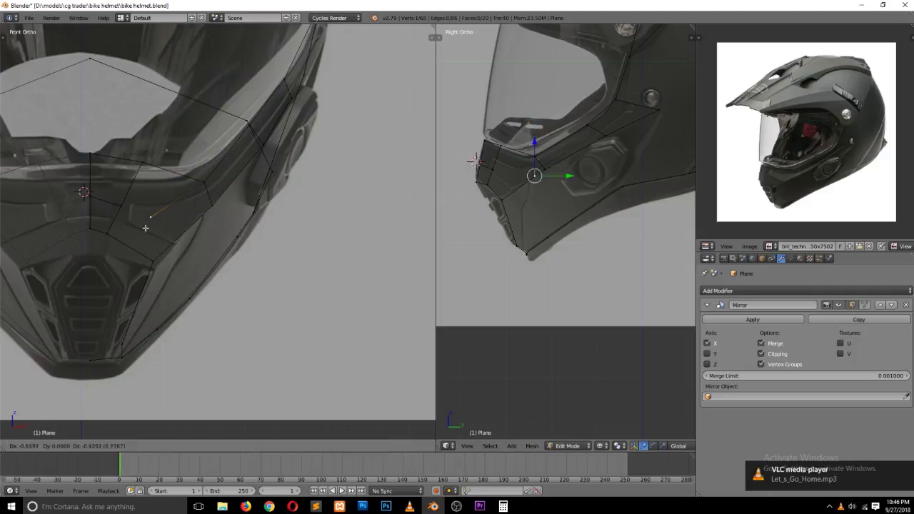
left_click(150, 236)
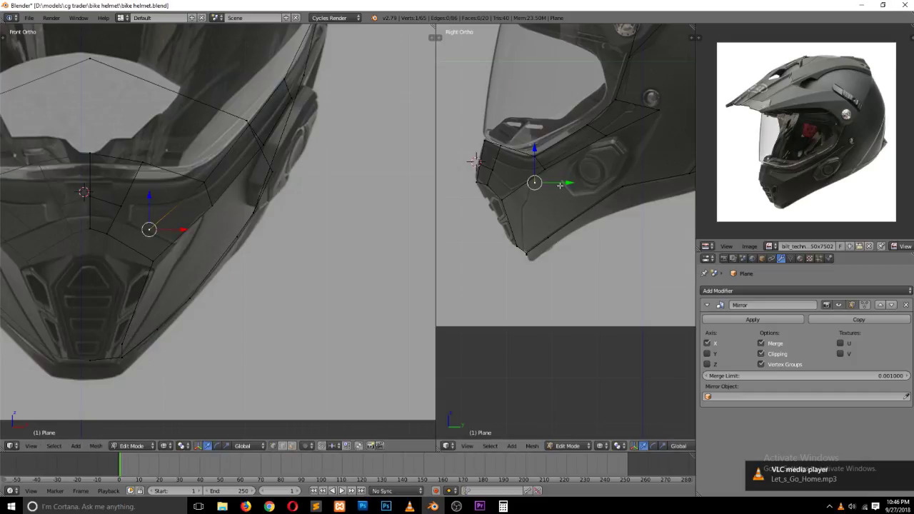
right_click(500, 177, "ctrl")
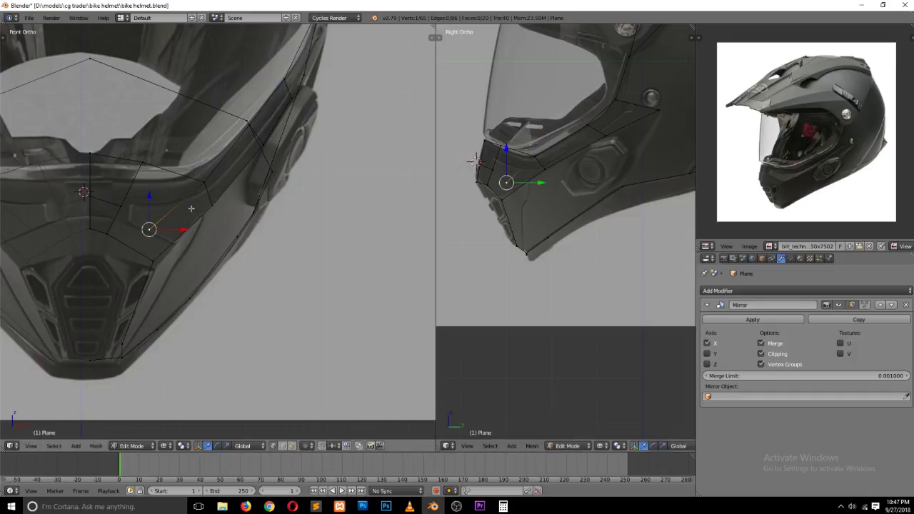
right_click(123, 207, "shift")
key("f")
key("a")
Step: Fill the cheek panel gaps with two new faces between bordering edges
right_click(149, 243)
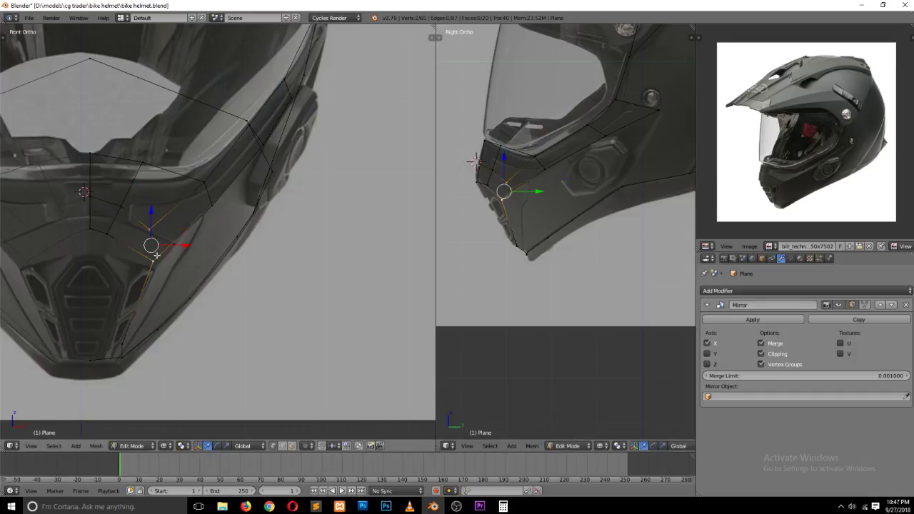
key("a")
key("ctrl+Tab")
left_click(140, 272)
right_click(132, 204)
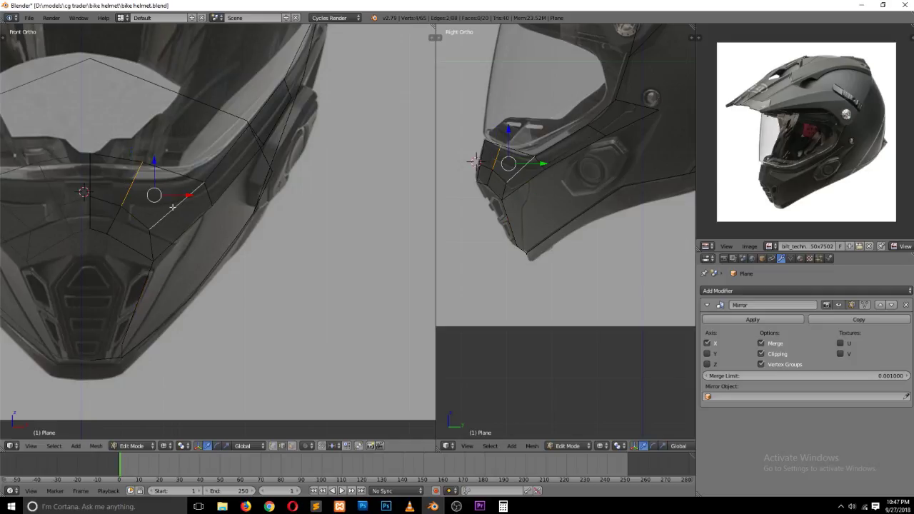
right_click(117, 216)
right_click(143, 243, "shift")
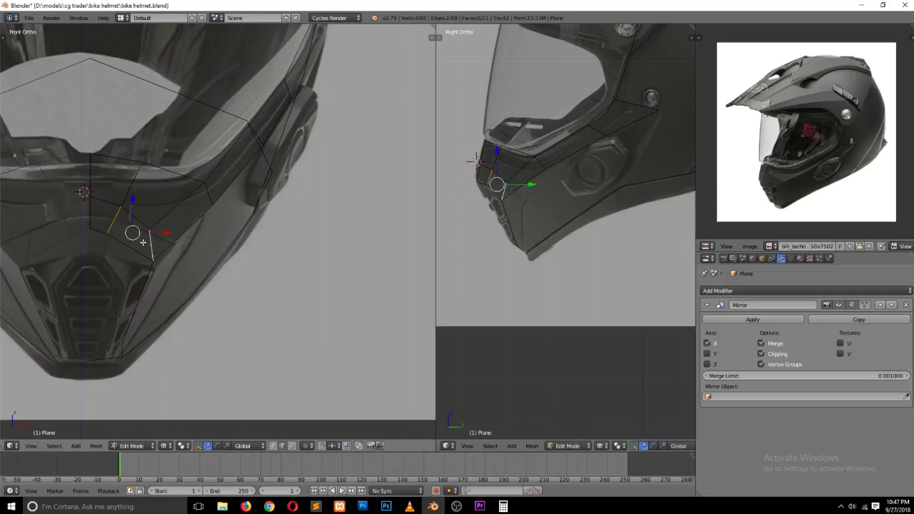
key("f")
right_click(179, 211)
right_click(190, 221, "shift")
key("f")
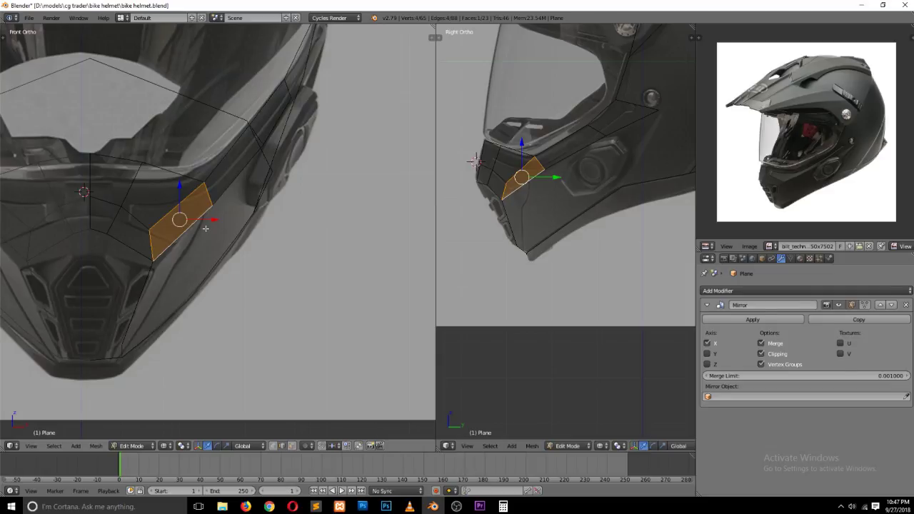
Step: Add a Subdivision Surface modifier (Ctrl+1) to the helmet in Object Mode
key("Tab")
key("ctrl+1")
left_click(707, 305)
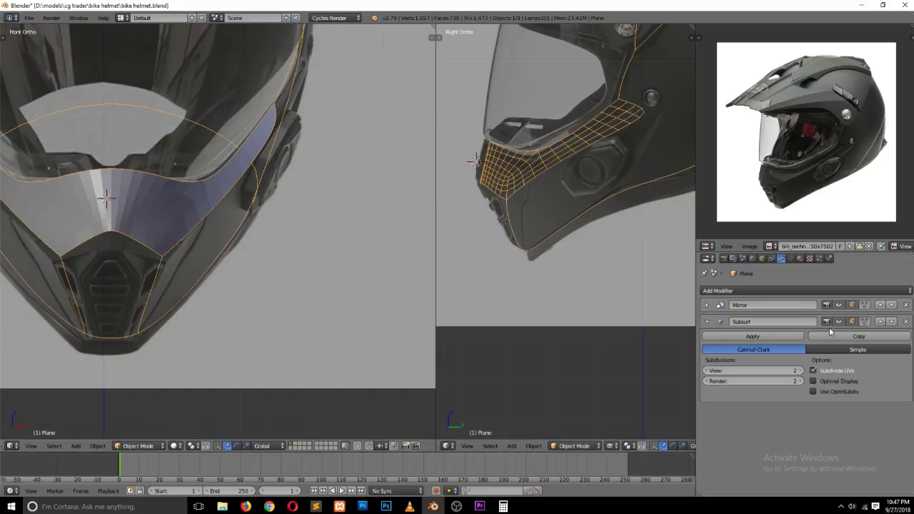
key("Tab")
Step: In edge selection, pick edges down the lower helmet edge and the panel strip's end
key("a")
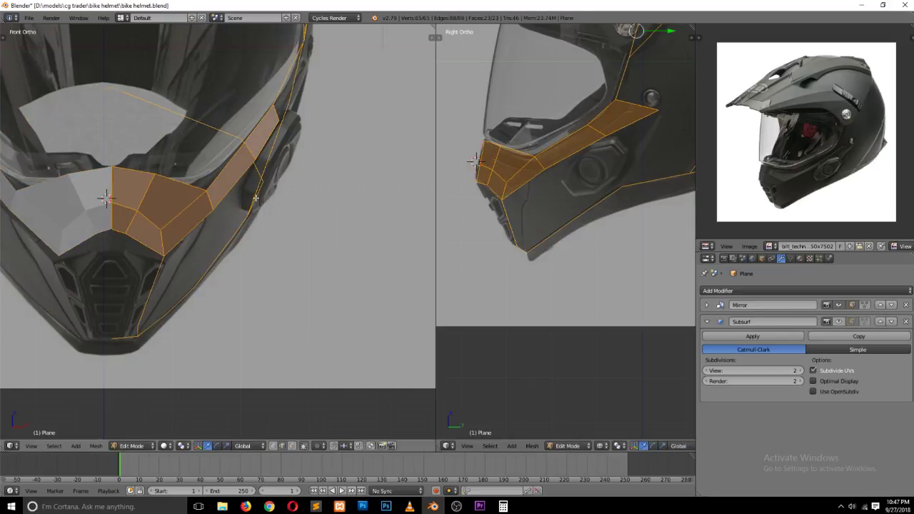
key("a")
key("ctrl+Tab")
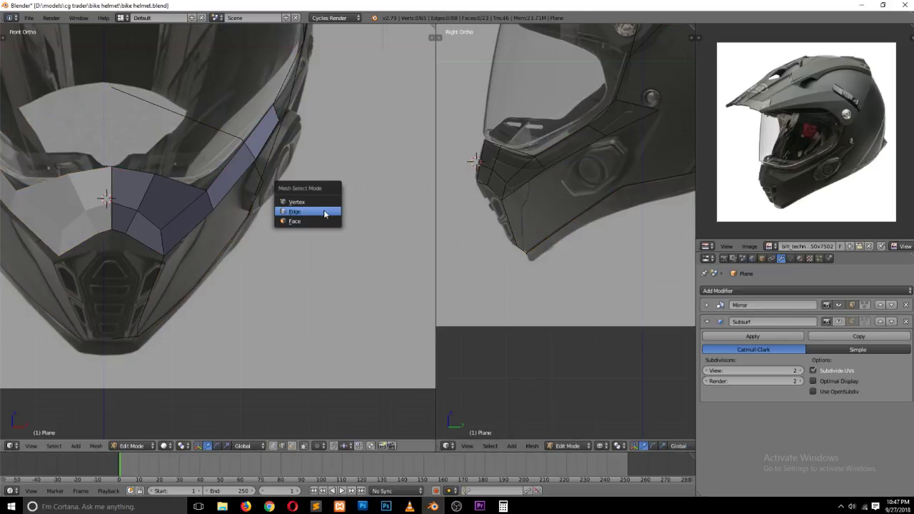
left_click(325, 212)
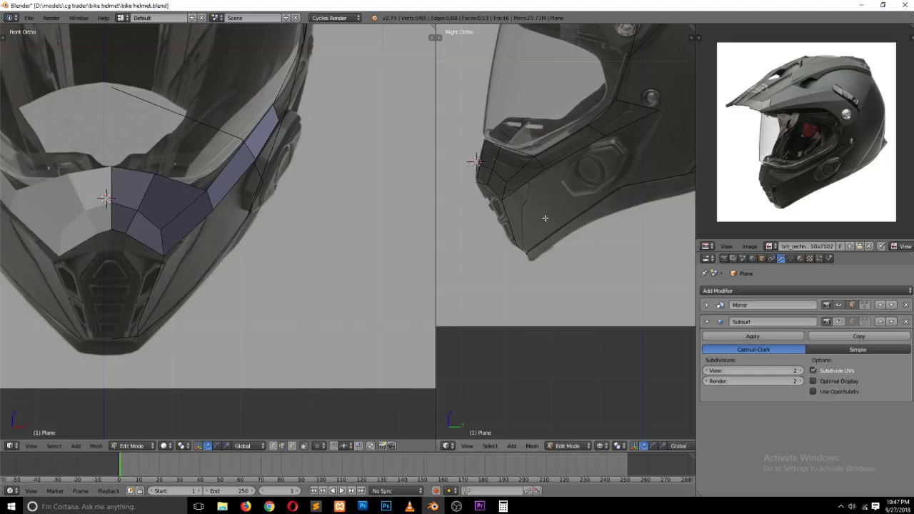
right_click(517, 174)
right_click(517, 221)
right_click(516, 246)
key("a")
right_click(618, 164)
Step: Extrude the panel strip and move its new vertices onto the side reference outline
key("e")
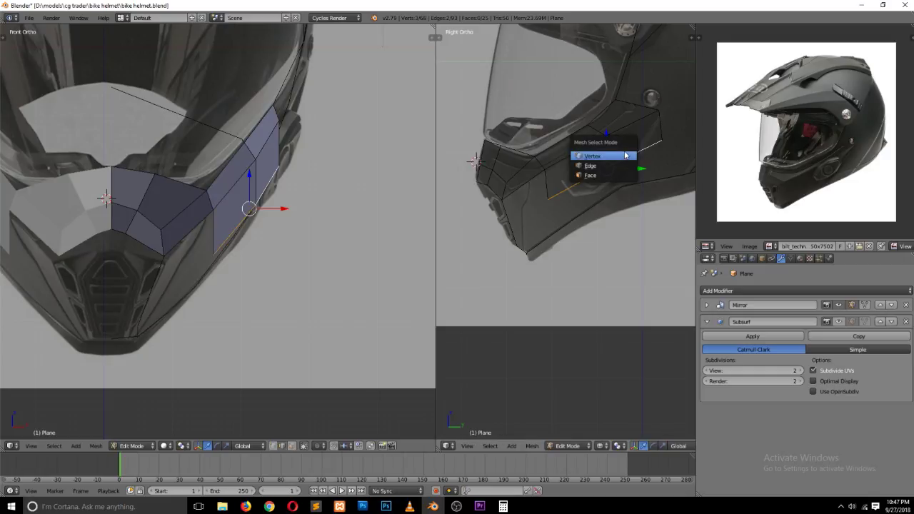
left_click(593, 169)
key("g")
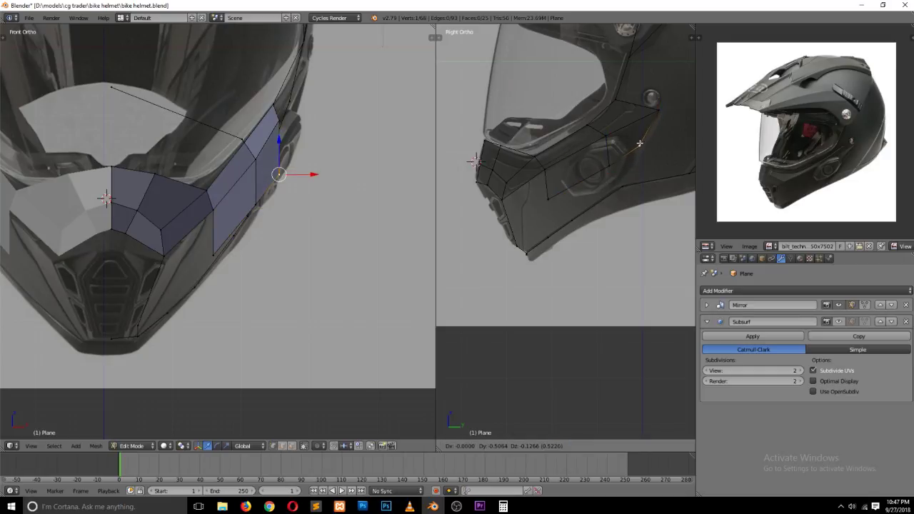
left_click(670, 131)
right_click(632, 162)
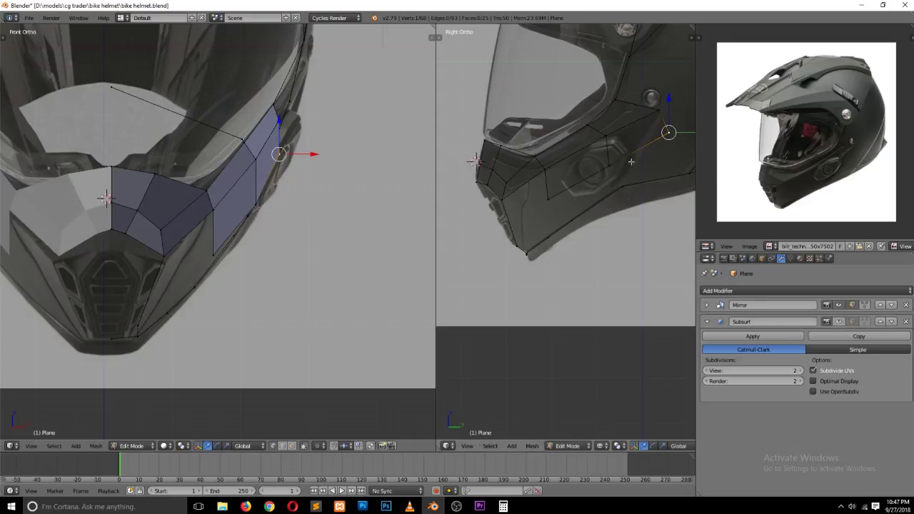
key("g")
left_click(625, 162)
right_click(551, 198)
key("g")
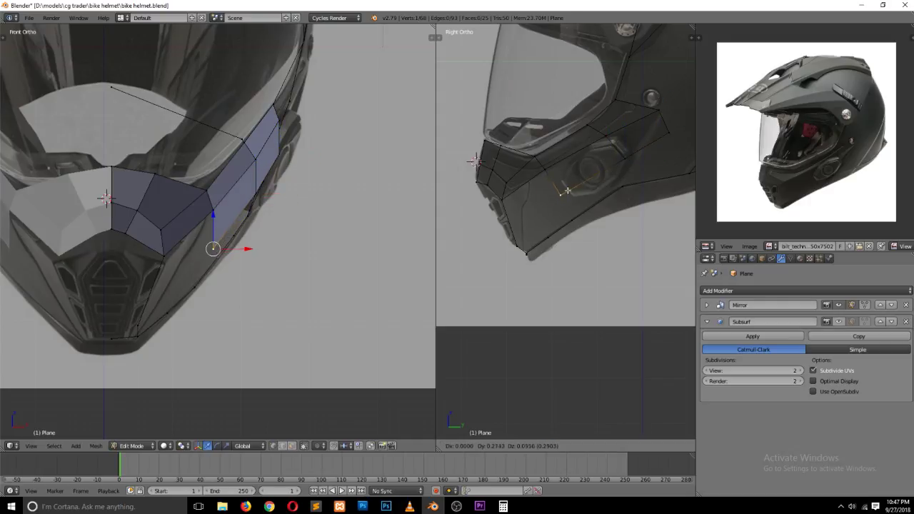
left_click(560, 188)
right_click(611, 171)
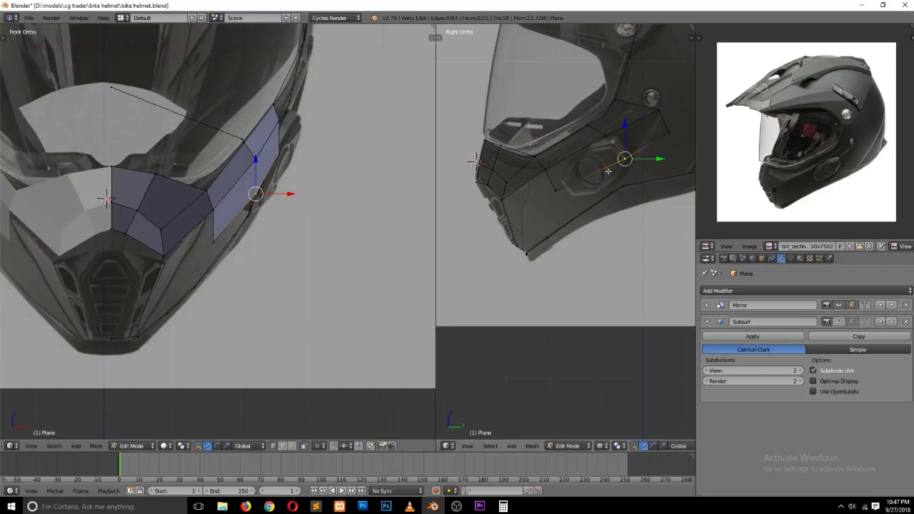
Step: In edge select mode, fill new faces from edges on the lower side panel
scroll(608, 171, "down", 3, "ctrl")
key("ctrl+z")
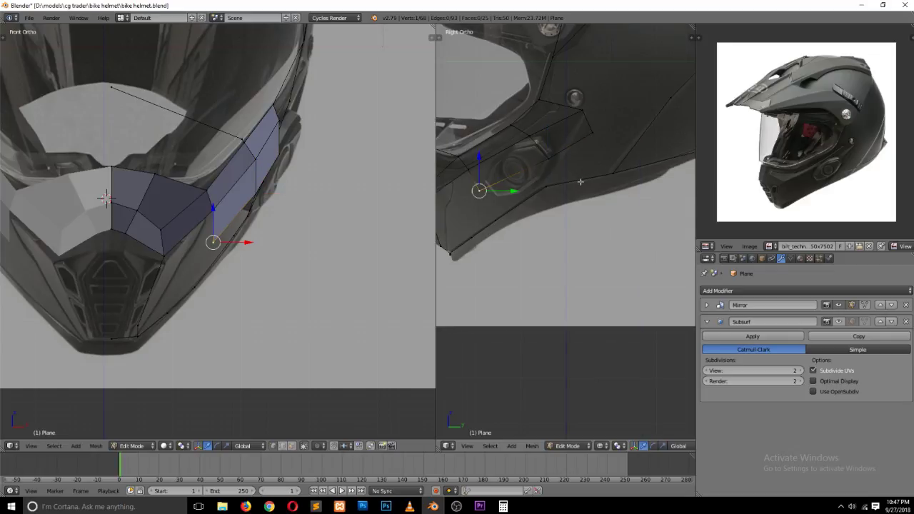
key("ctrl+Tab")
left_click(572, 194)
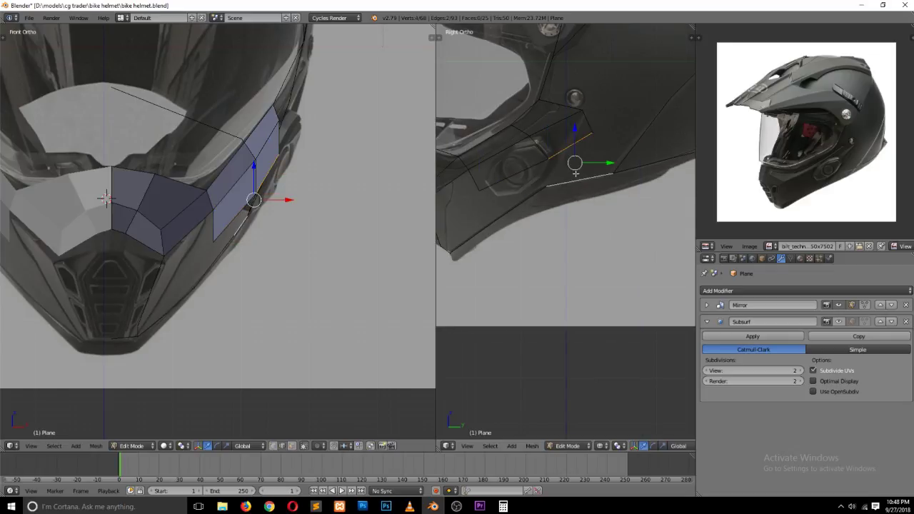
key("f")
left_click(519, 202)
key("f")
scroll(529, 199, "up", 1, "ctrl")
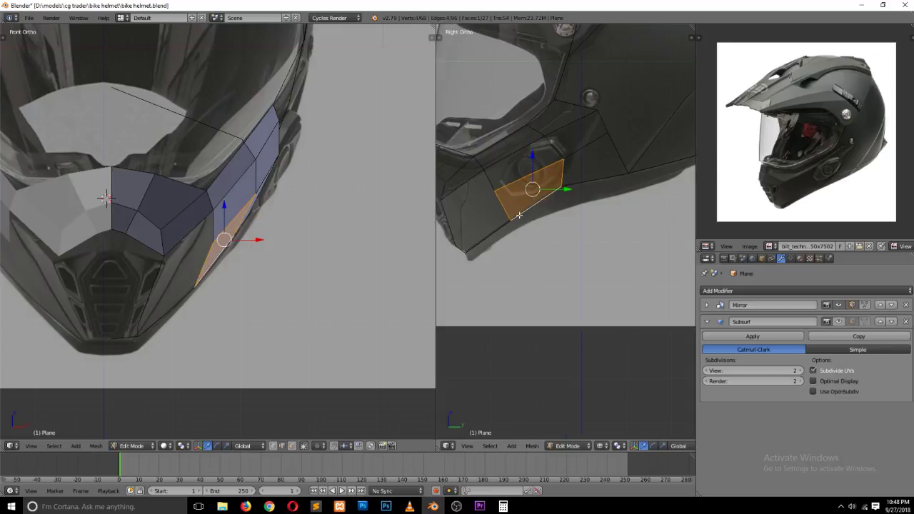
scroll(539, 195, "up", 2, "ctrl")
Step: Back in vertex select mode, select a side-panel vertex and a vertex near the chin
key("a")
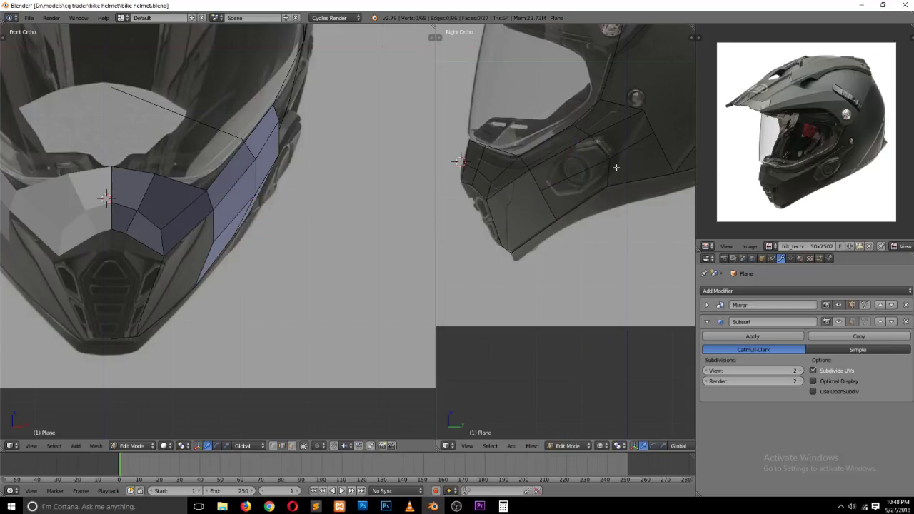
key("ctrl+Tab")
left_click(615, 143)
right_click(608, 157)
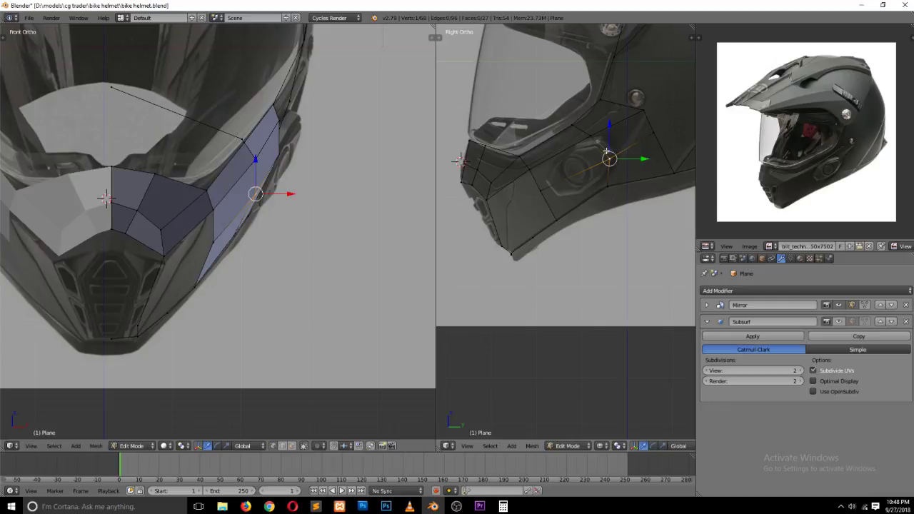
right_click(488, 213)
Step: Subdivide the chin edge and fill a face between two chin edges
key("w")
left_click(486, 207)
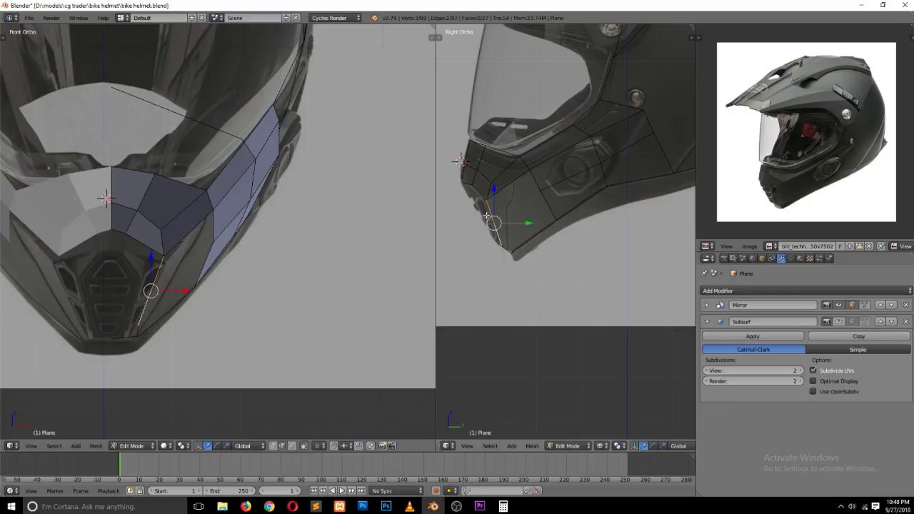
right_click(488, 212)
right_click(535, 181, "shift")
key("f")
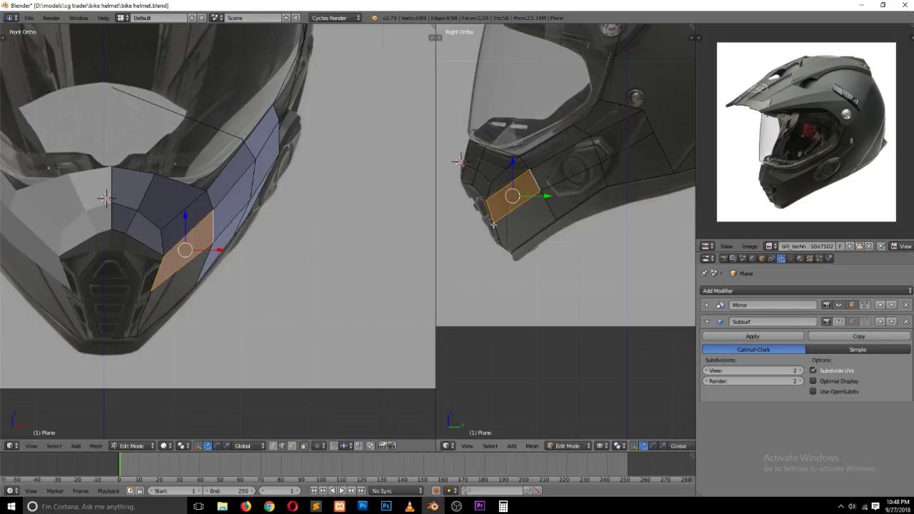
Step: Pull the chin-bottom vertex down onto the reference outline, then return to vertex select
key("a")
scroll(486, 190, "up", 1)
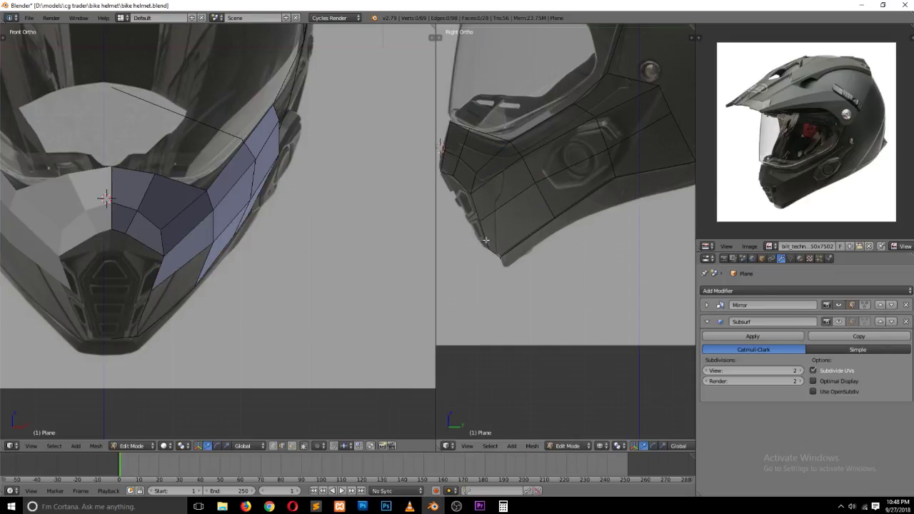
right_click_drag(486, 240, 504, 252)
key("a")
key("ctrl+Tab")
left_click(481, 180)
Step: Knife a new edge across the side panel, fill the lower chin face, and review in Object Mode
key("k")
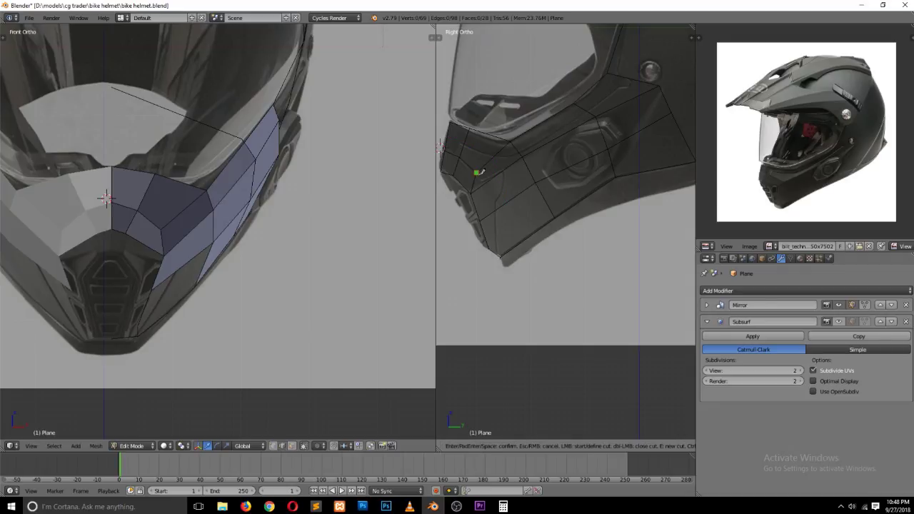
left_click(476, 173)
left_click(493, 201)
key("Return")
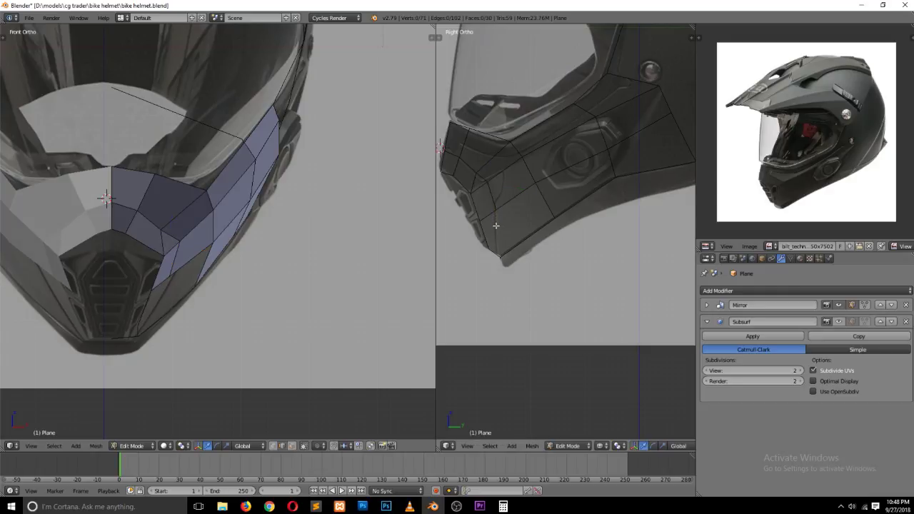
middle_click_drag(496, 225, 495, 203, "shift")
right_click(494, 198)
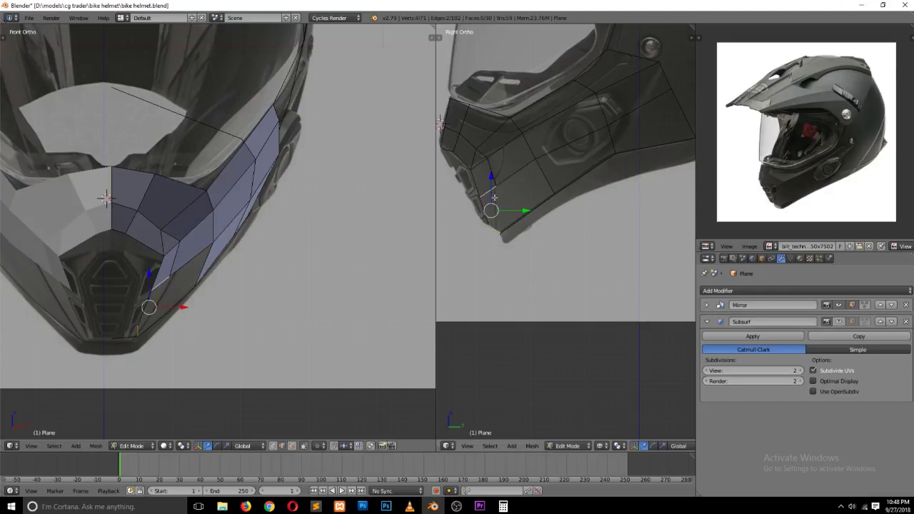
key("f")
key("a")
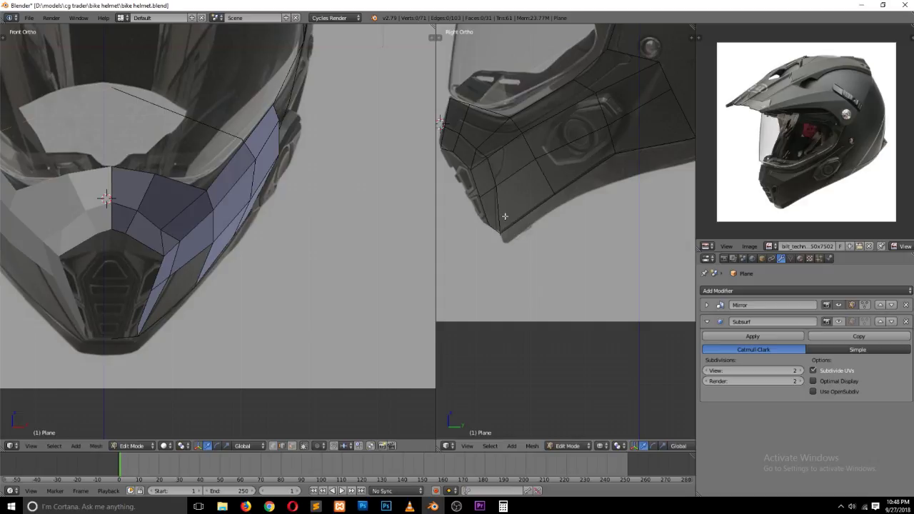
key("Tab")
mouse_move(505, 216)
middle_mouse_down()
mouse_move(646, 211)
mouse_move(576, 212)
middle_mouse_up()
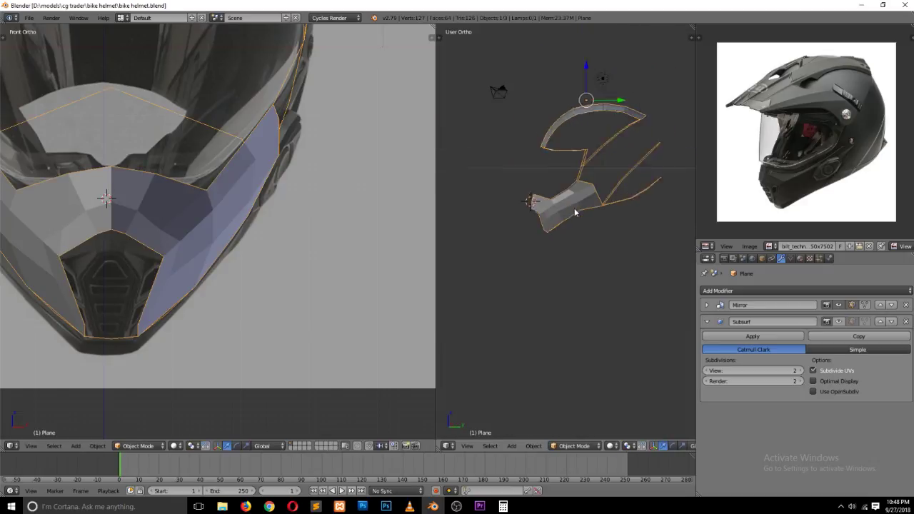
Step: Return to the Right Ortho side view, zoom in, and re-enter Edit Mode
key("KP_3")
scroll(565, 212, "up", 1)
scroll(550, 213, "up", 4)
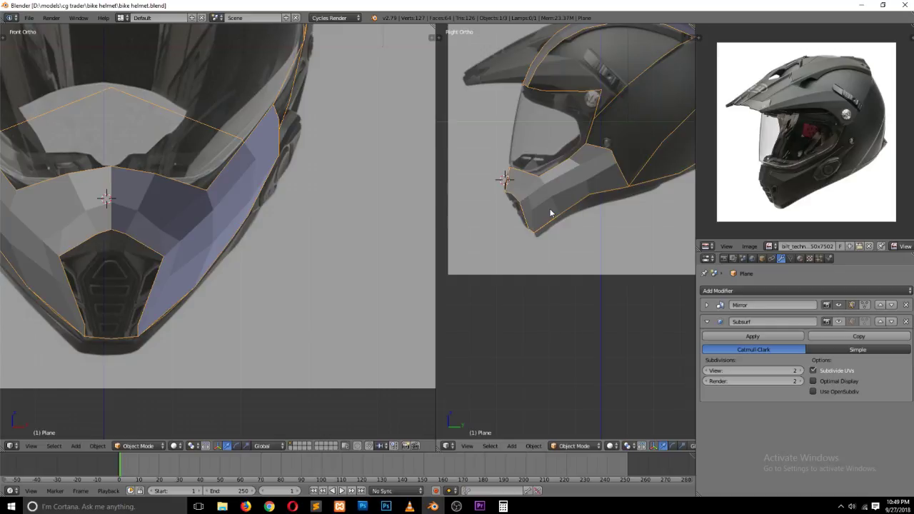
scroll(550, 212, "up", 3, "shift")
scroll(555, 212, "down", 2, "ctrl")
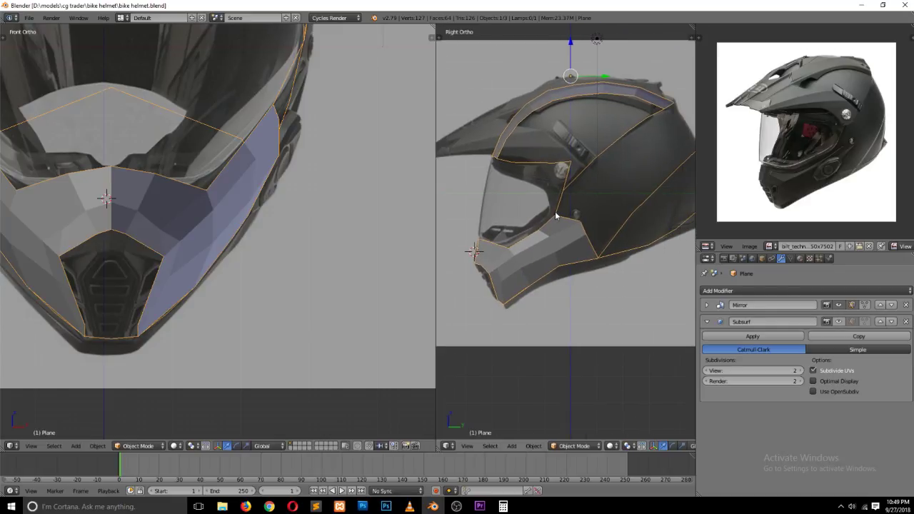
scroll(555, 211, "up", 2, "ctrl")
key("Tab")
scroll(555, 211, "up", 3)
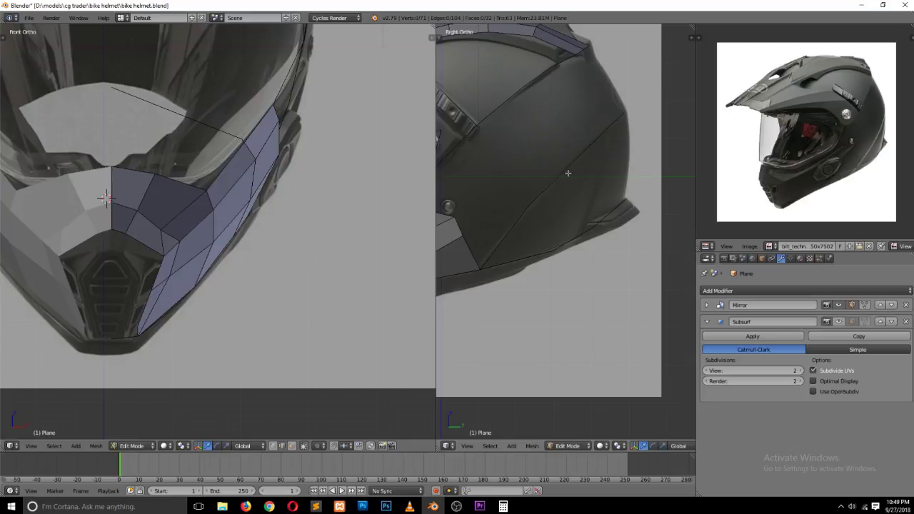
Step: Extend the crown strip down the back with new faces and place its end vertex on the outline
left_click(540, 250)
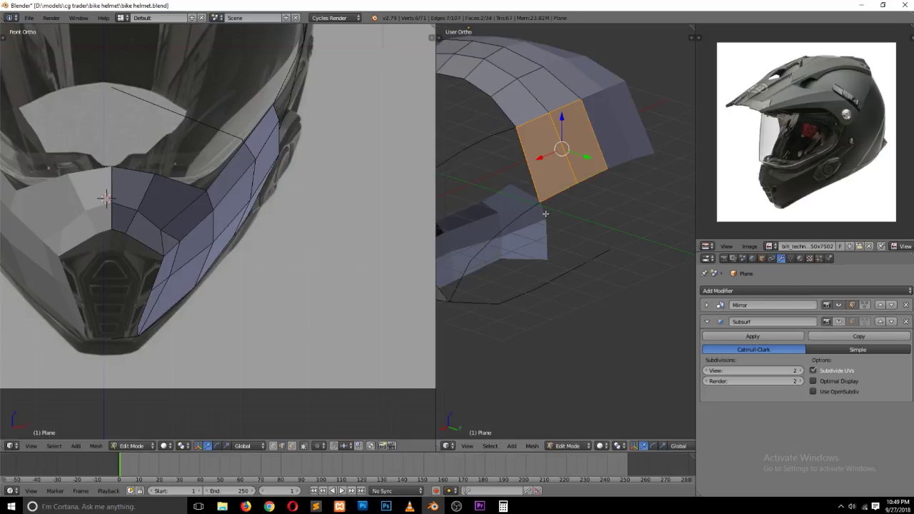
key("KP_3")
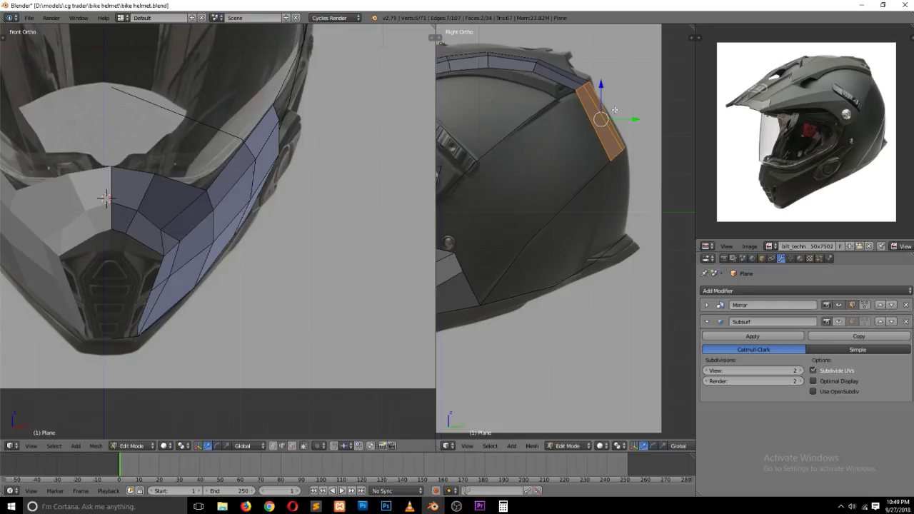
key("a")
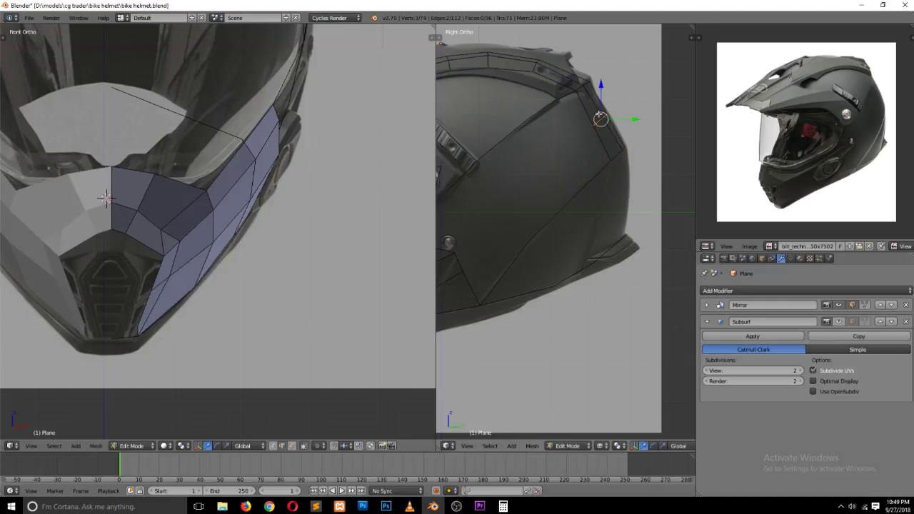
right_click(601, 120)
key("f")
key("g")
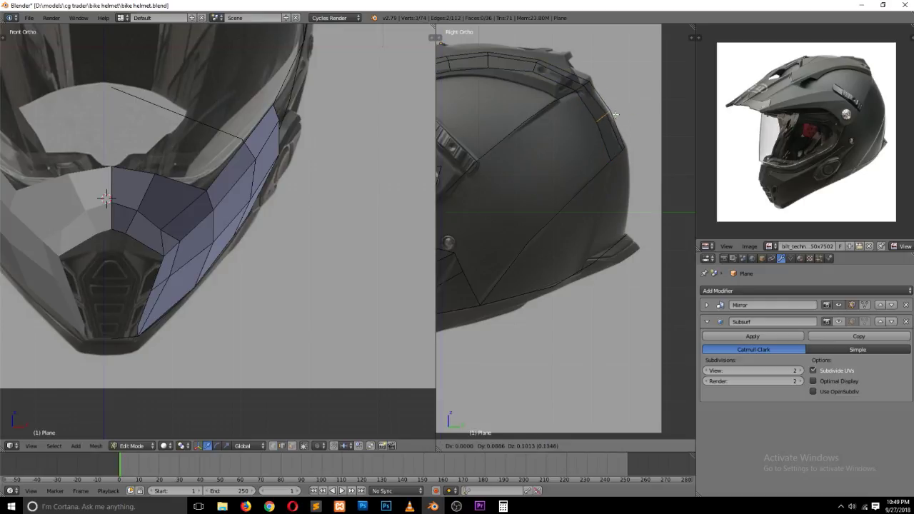
left_click(617, 113)
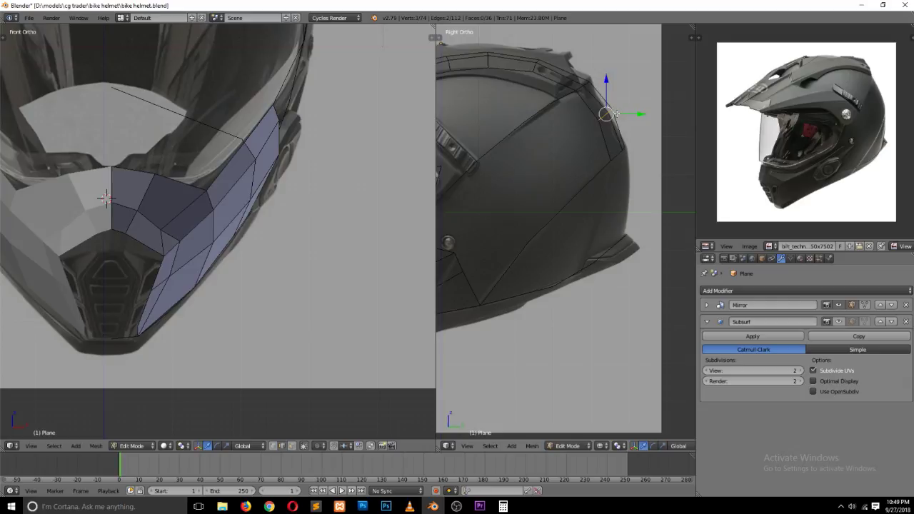
key("a")
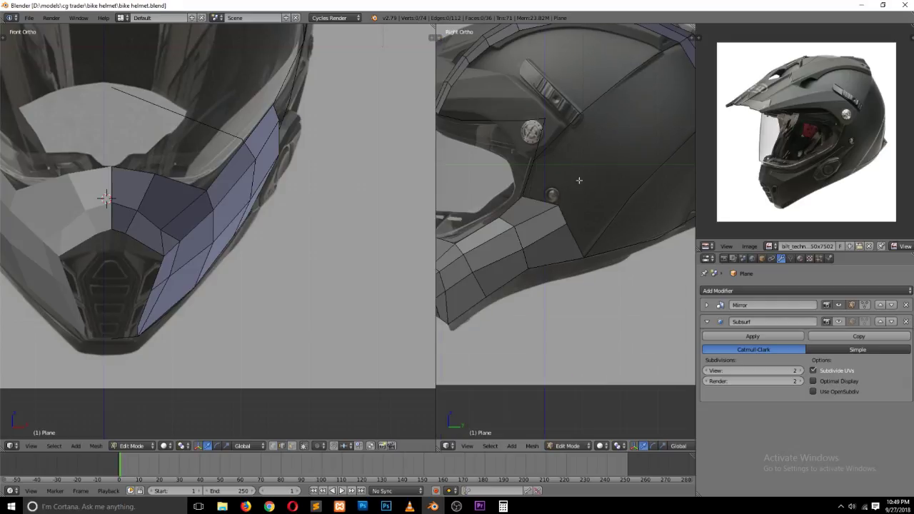
scroll(580, 181, "down", 1, "ctrl")
scroll(580, 180, "down", 1, "ctrl")
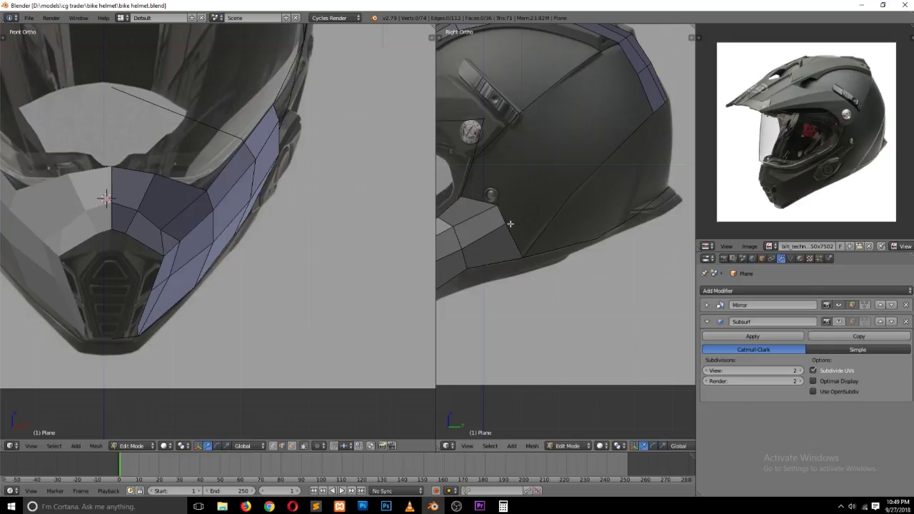
scroll(516, 217, "down", 1)
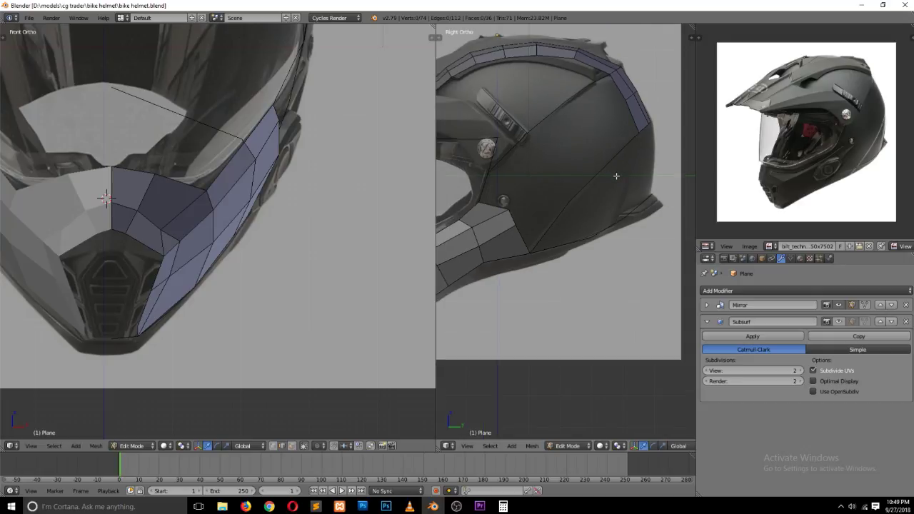
Step: Subdivide the selected edge and raise the new vertex slightly in the side view
middle_click_drag(617, 176, 576, 96)
key("w")
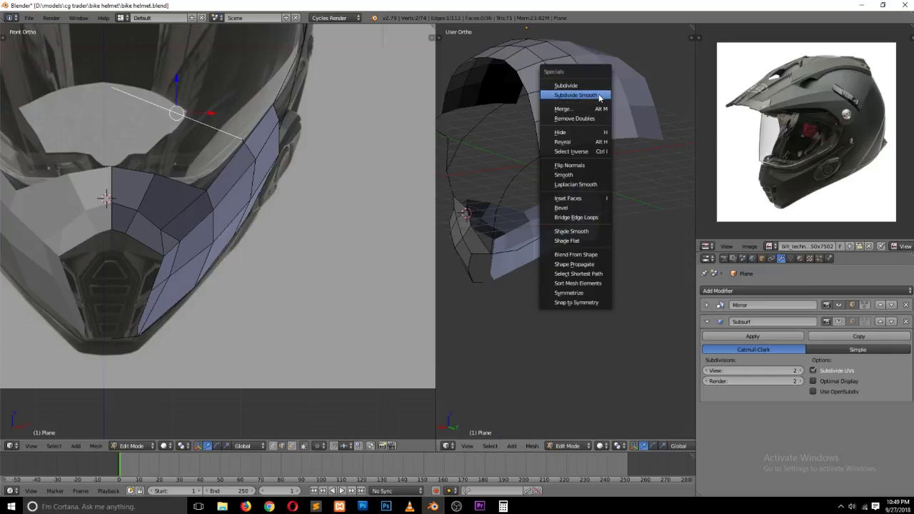
left_click(576, 91)
key("KP_3")
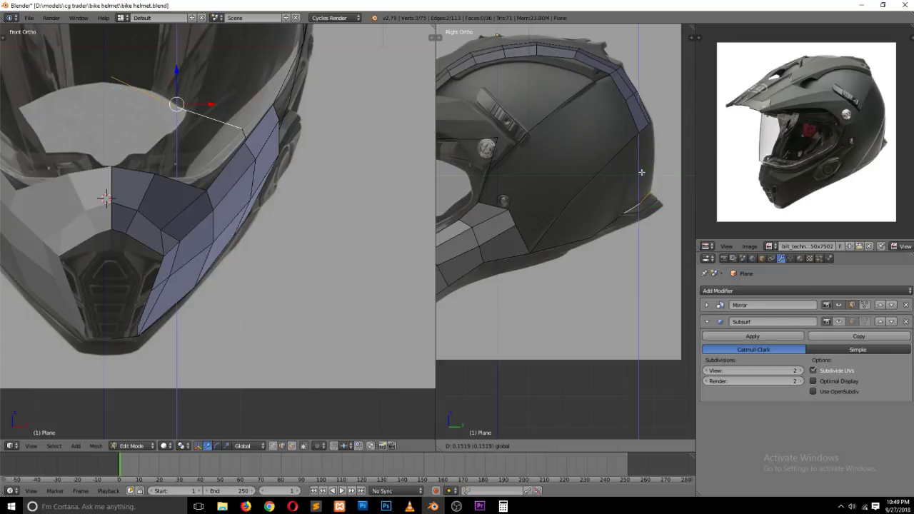
left_click_drag(638, 176, 638, 172)
Step: Move the vertex along Z to the outline and fill a new face at the forehead
key("ctrl+Tab")
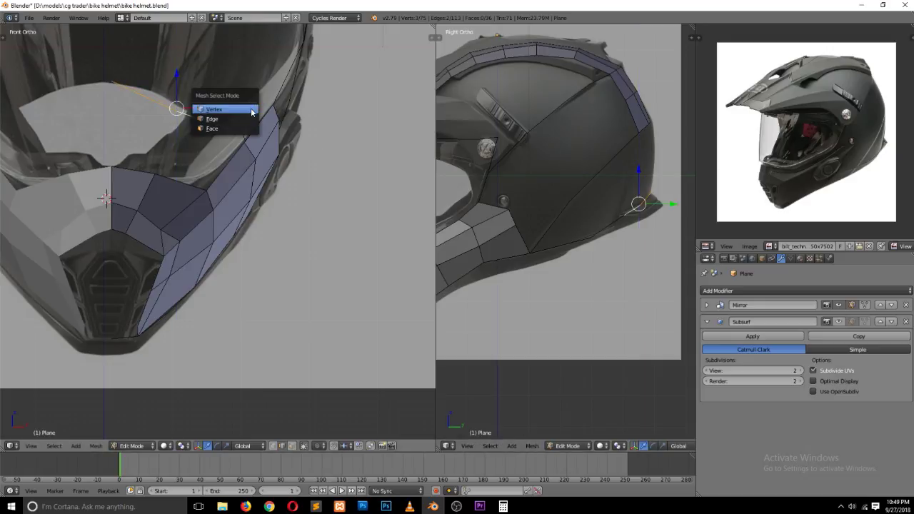
left_click(248, 109)
key("g")
key("z")
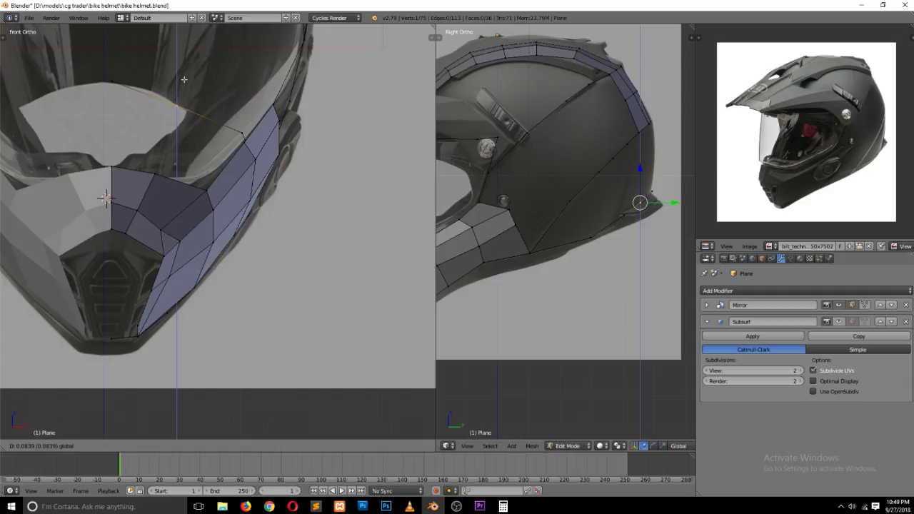
left_click(184, 79)
key("f")
scroll(599, 223, "down", 2)
Step: Check the mesh in Object Mode, then add a centred loop cut across the rear strip
key("Tab")
scroll(599, 223, "down", 1)
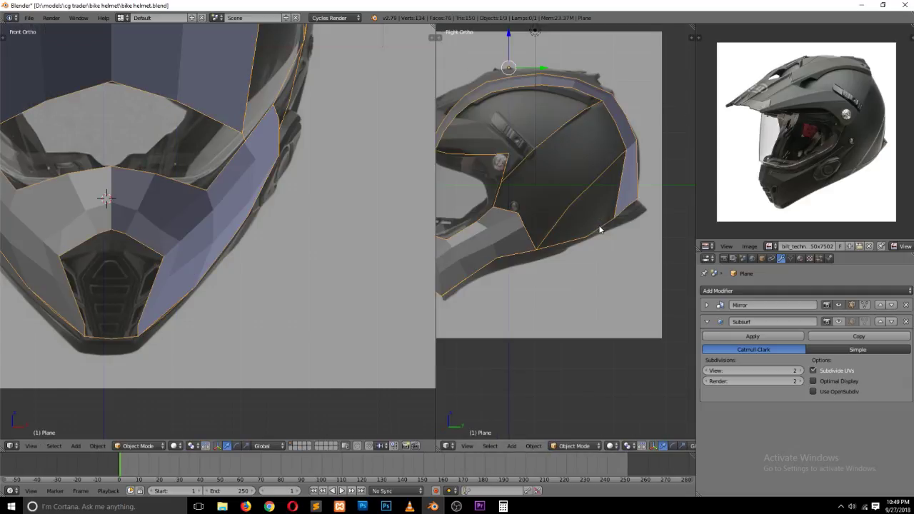
key("Tab")
key("ctrl+r")
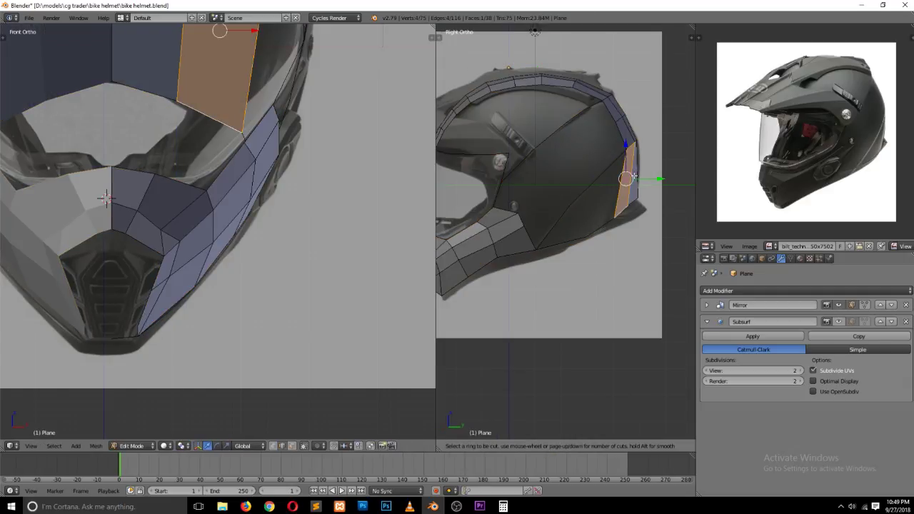
left_click(634, 176)
right_click(634, 177)
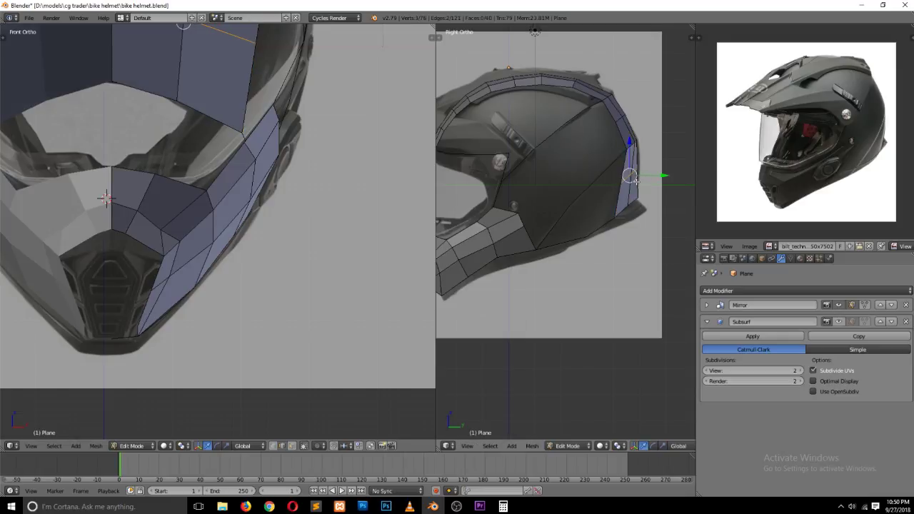
Step: Move a rear-edge vertex of the strip downward to follow the reference
right_click(635, 179)
key("ctrl+Tab")
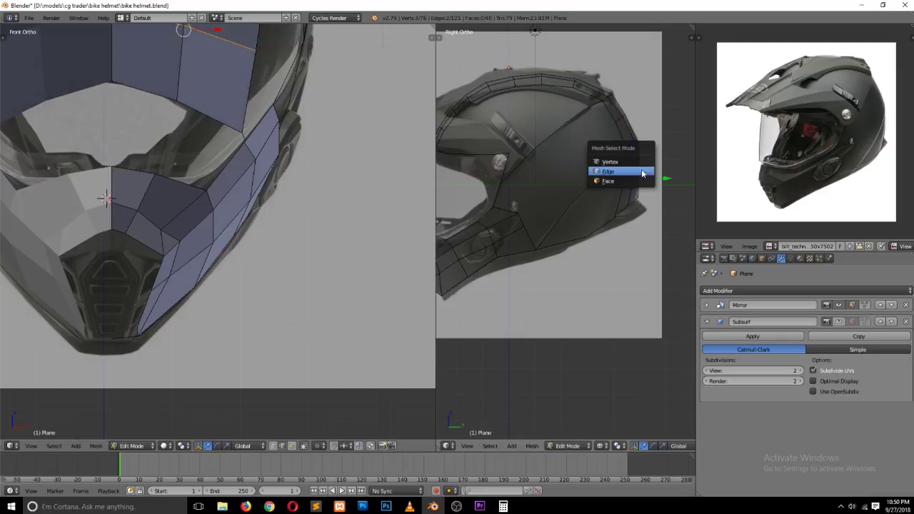
left_click(642, 173)
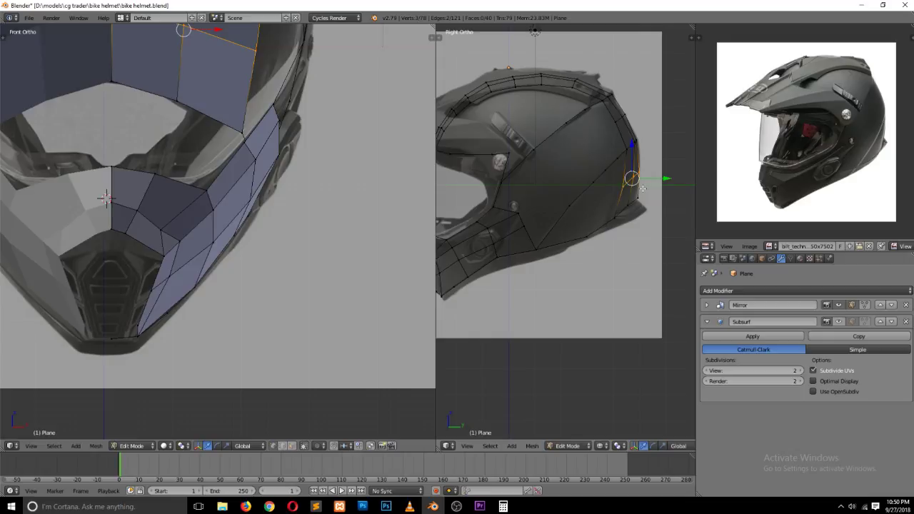
left_click(650, 190)
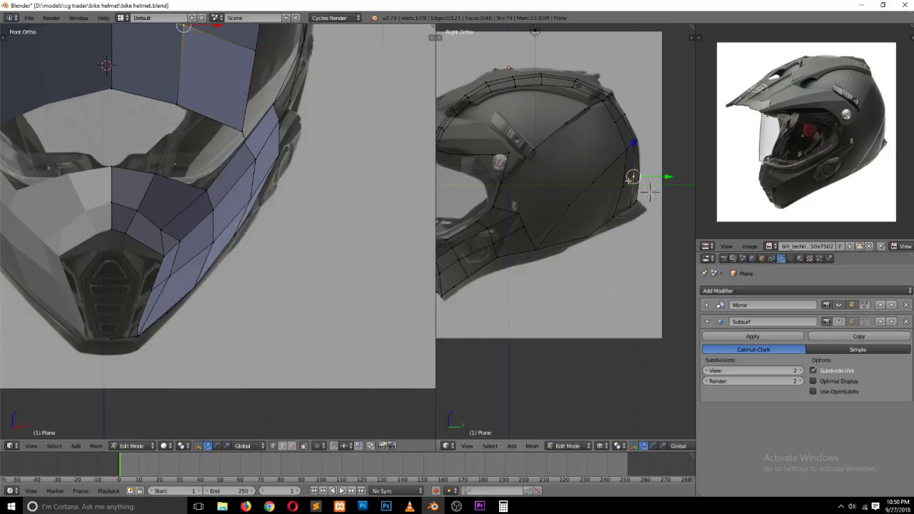
right_click(635, 178)
right_click(623, 188)
key("g")
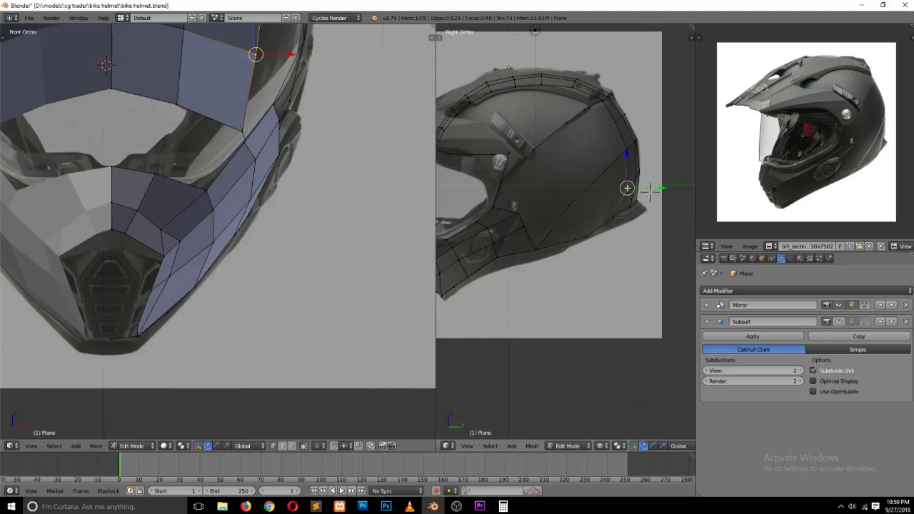
left_click(624, 214)
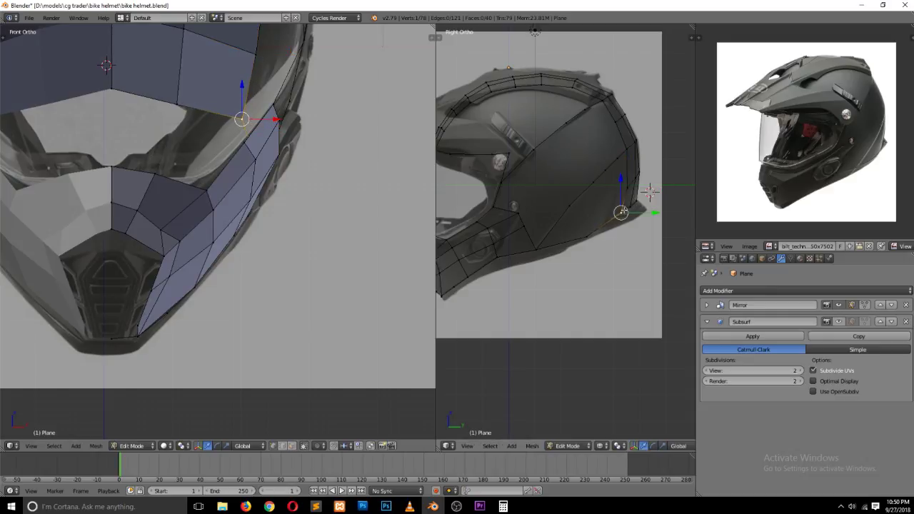
key("a")
Step: Nudge a forehead panel vertex along the visor edge into place
right_click(621, 212)
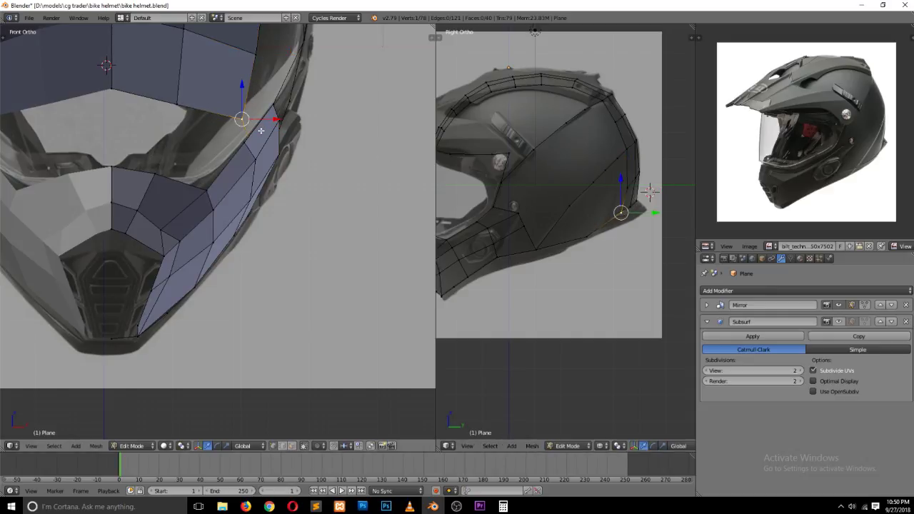
scroll(263, 130, "up", 2, "ctrl")
scroll(262, 130, "up", 2, "ctrl")
right_click(178, 175)
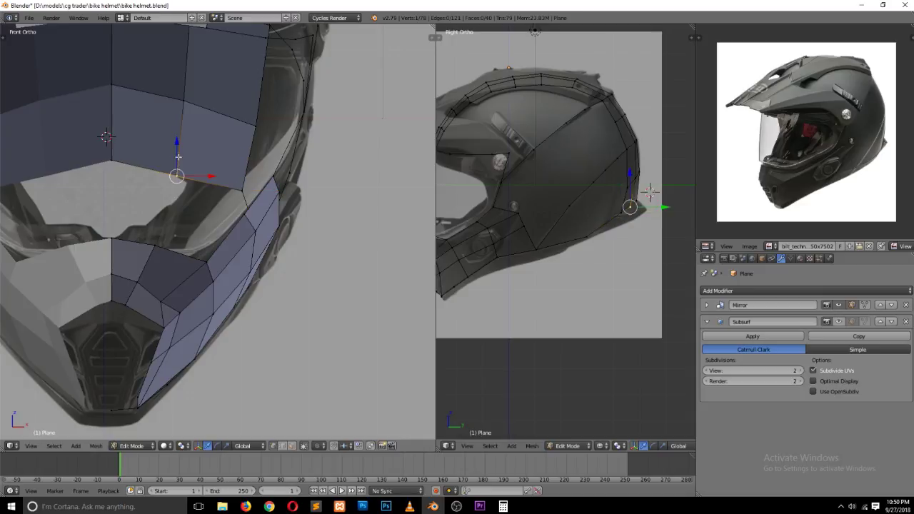
key("g")
left_click(209, 165)
right_click(244, 173)
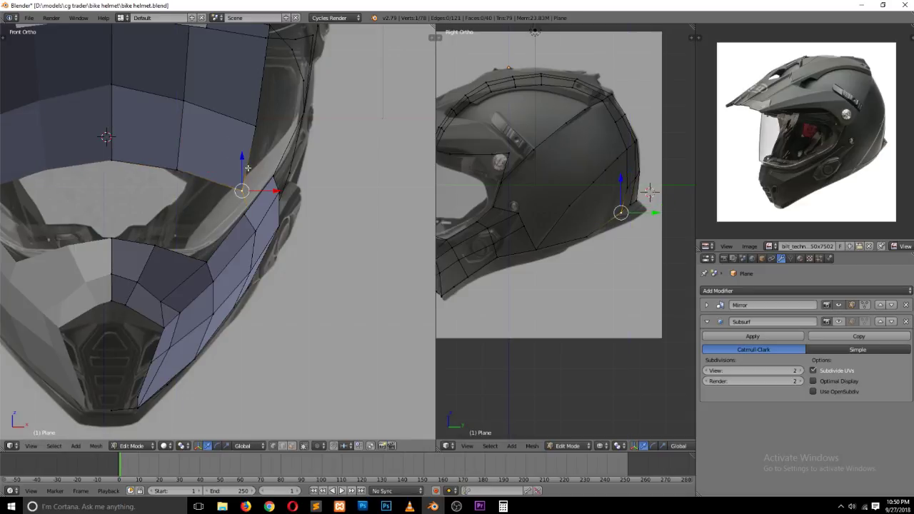
key("a")
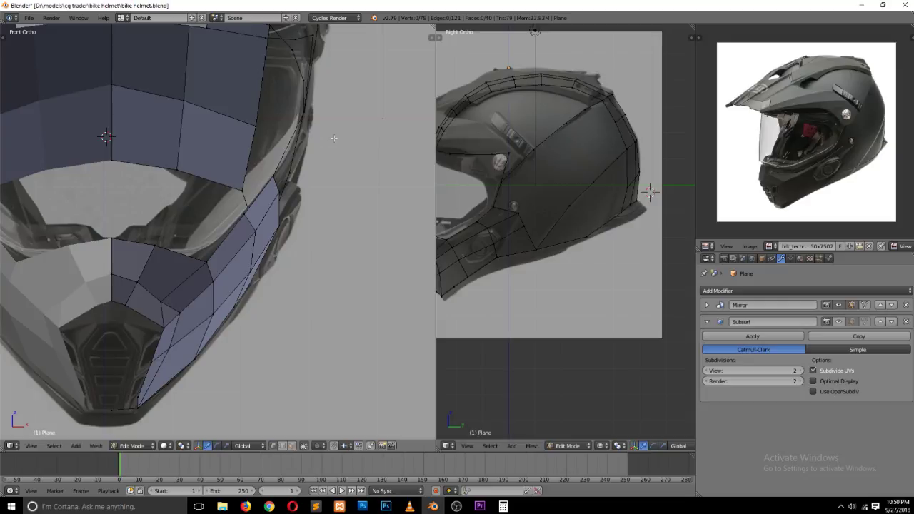
Step: Subdivide the lower back edge, fill a face, merge the vertices, and pull it onto the outline
scroll(607, 215, "up", 1)
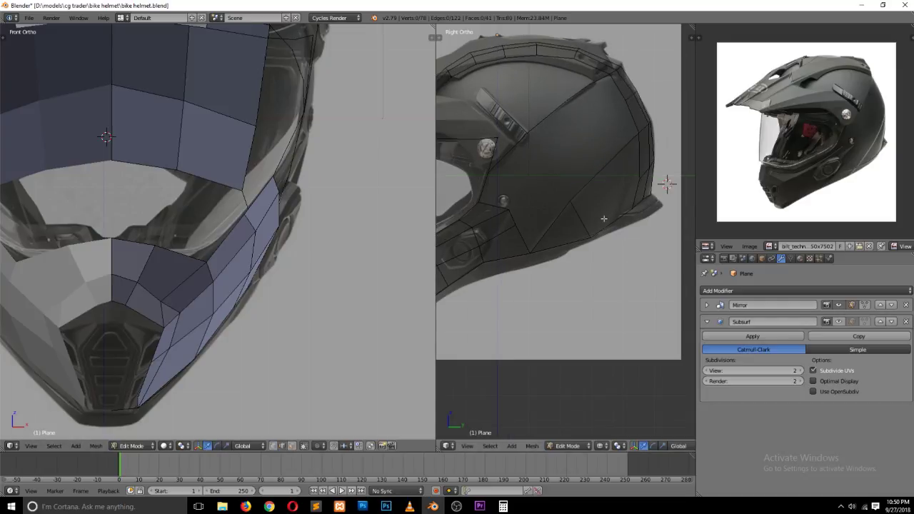
right_click(610, 224)
key("w")
left_click(583, 210)
key("f")
right_click(613, 191)
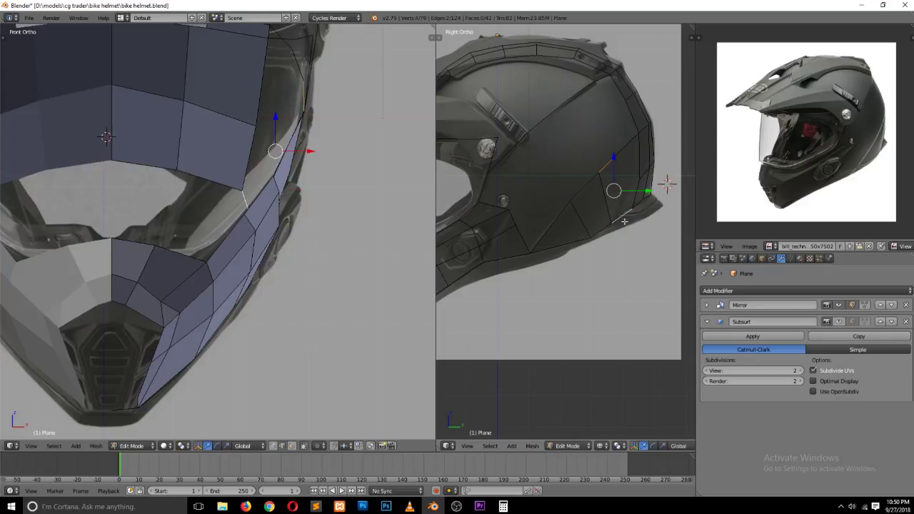
key("alt+m")
left_click(618, 200)
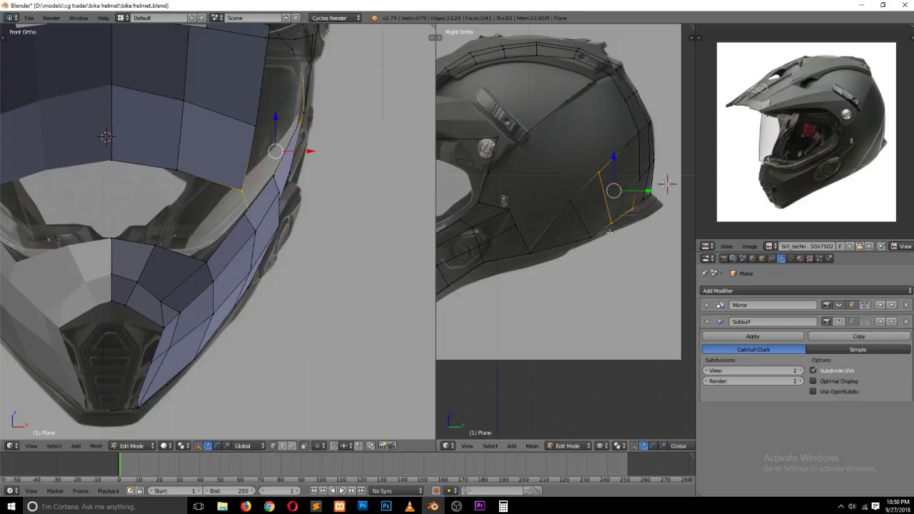
left_click_drag(611, 223, 586, 235)
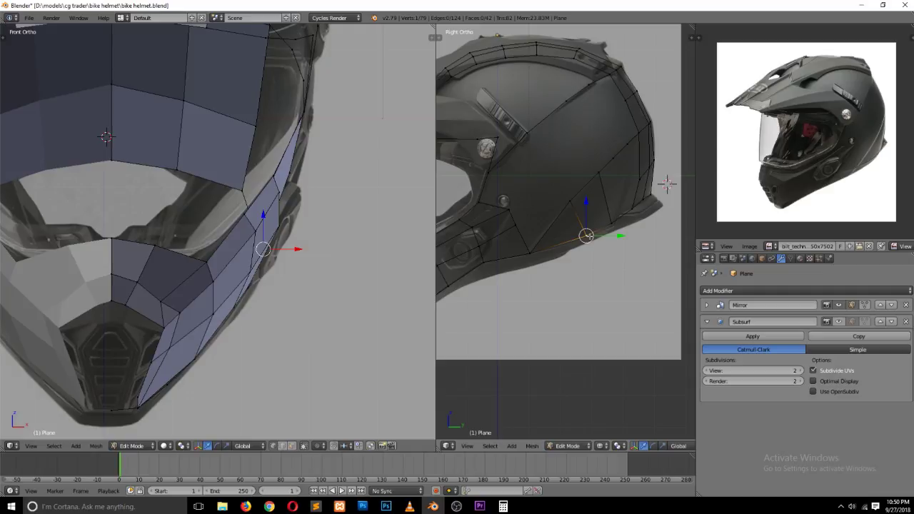
Step: Extrude the selection, delete the unwanted extra vertex, and switch to Object Mode
key("e")
left_click(579, 147)
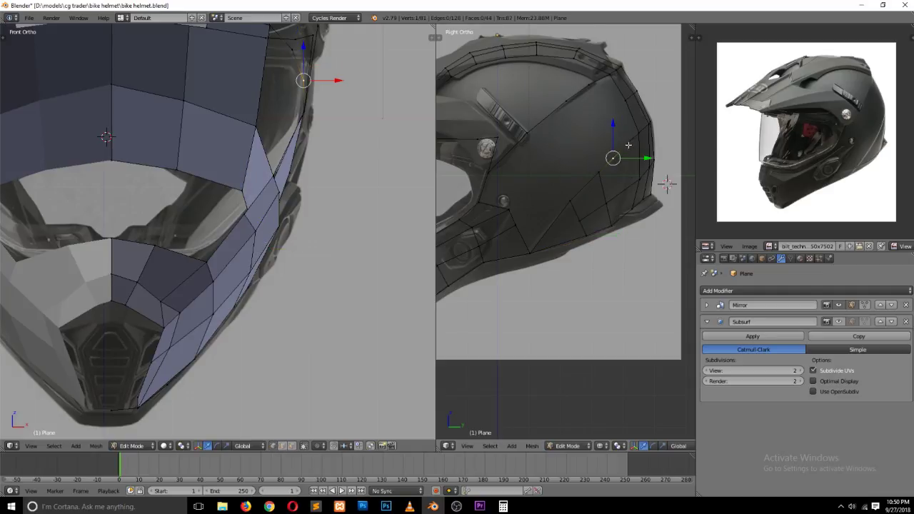
key("x")
left_click(622, 204)
left_click(624, 217)
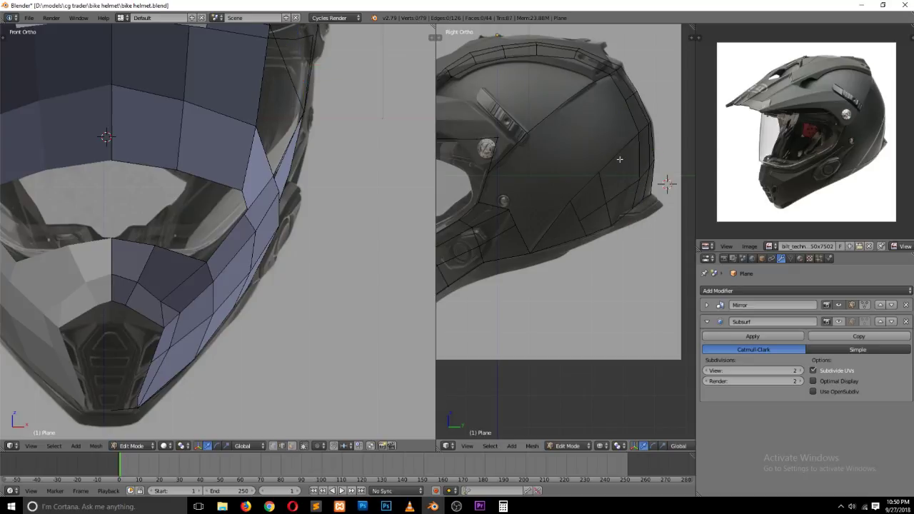
right_click(619, 171)
key("Tab")
scroll(625, 207, "down", 4)
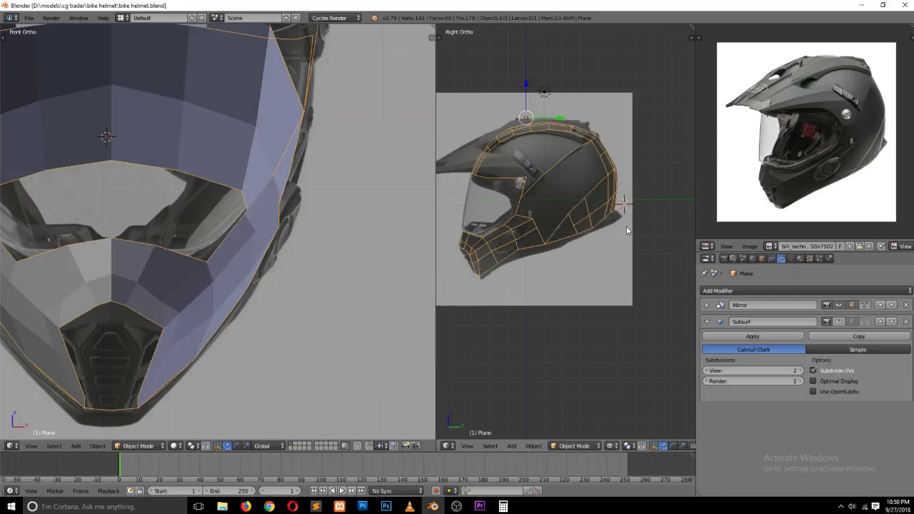
Step: Orbit to inspect the helmet, then re-enter Edit Mode in the Right Ortho view
mouse_move(627, 230)
middle_mouse_down()
mouse_move(472, 187)
mouse_move(502, 213)
middle_mouse_up()
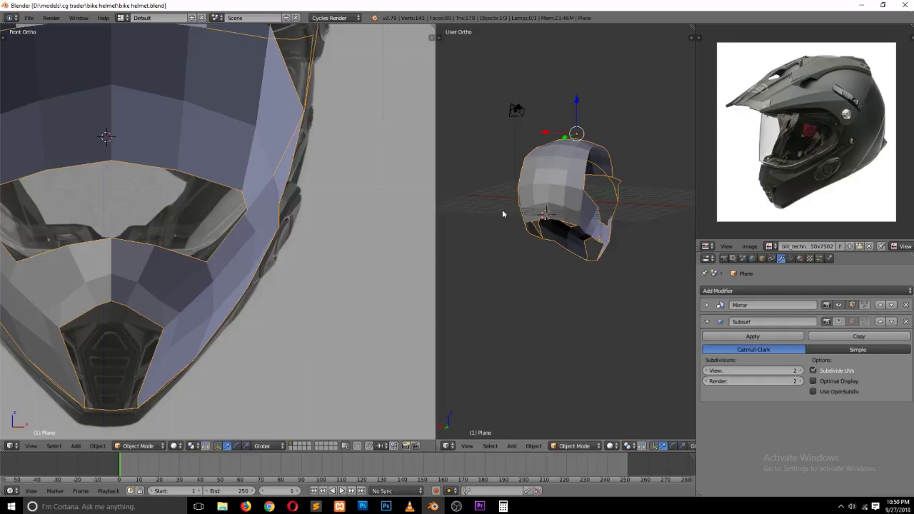
key("Tab")
key("KP_3")
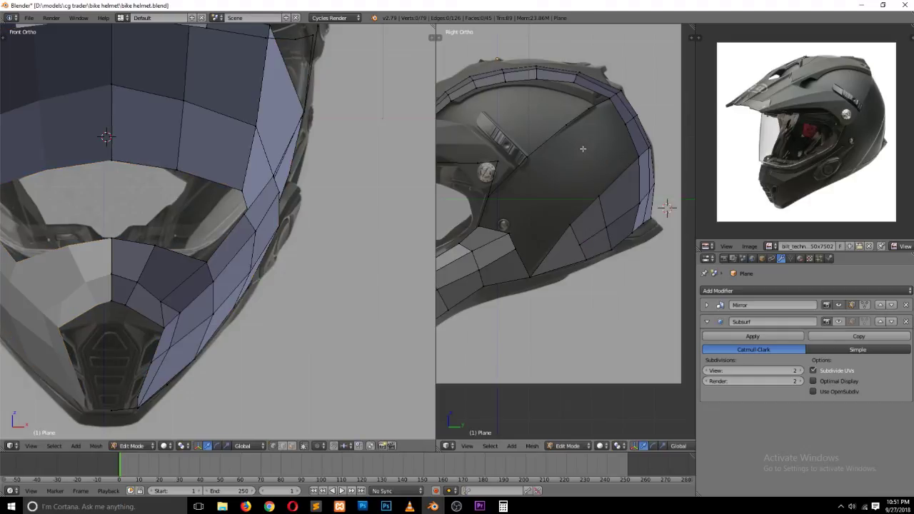
scroll(583, 149, "down", 2, "shift")
Step: Save over bike helmet.blend
key("space")
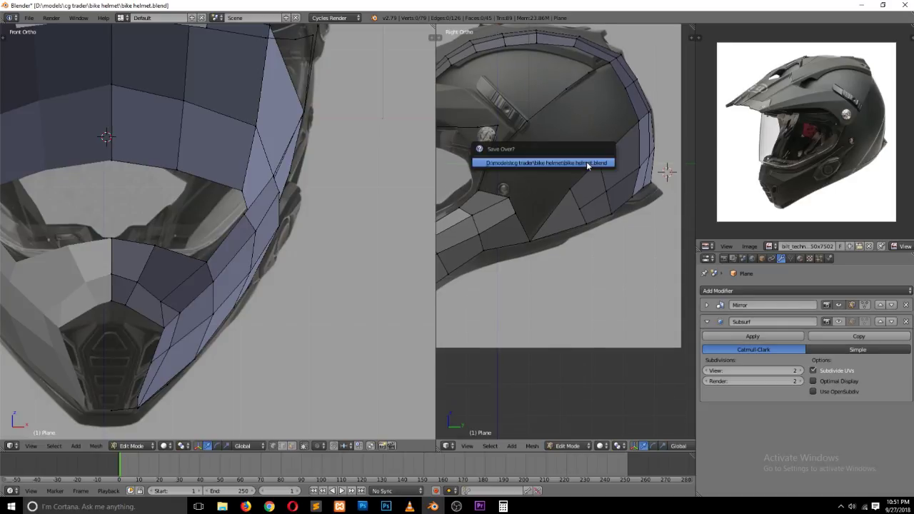
key("Return")
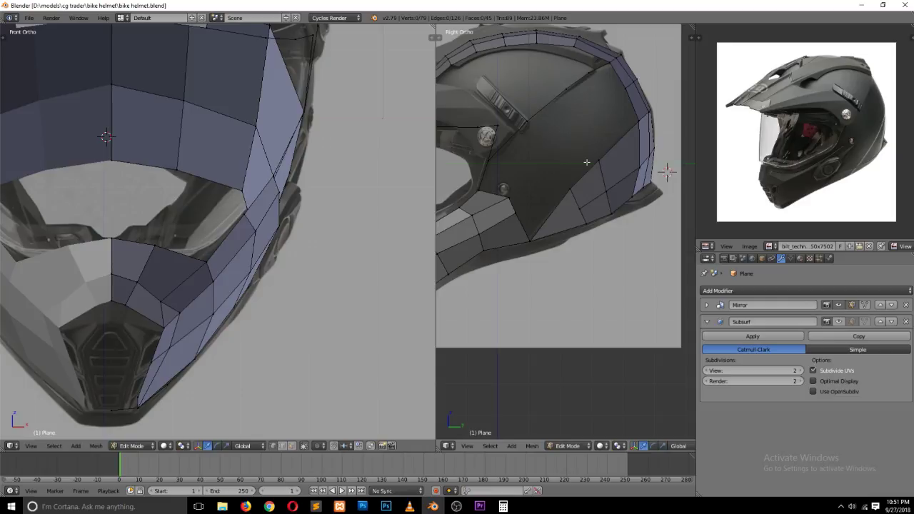
scroll(586, 162, "down", 3)
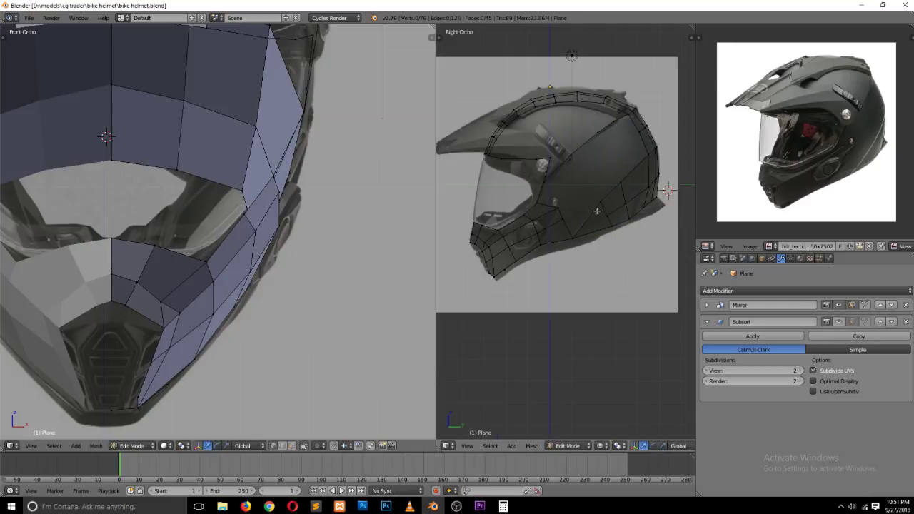
Step: Extrude two edges on the helmet's upper side panel along the X axis
scroll(596, 211, "up", 1)
key("ctrl+Tab")
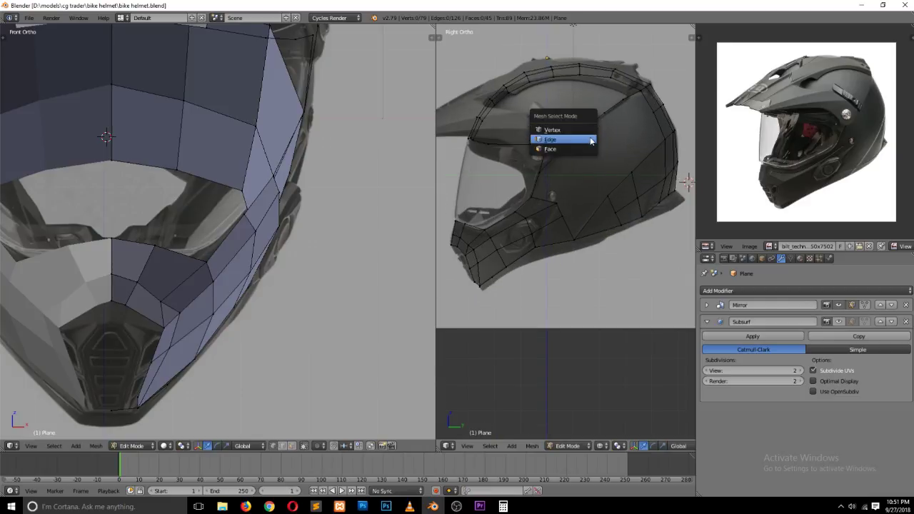
left_click(587, 141)
right_click(590, 129)
right_click(620, 178, "shift")
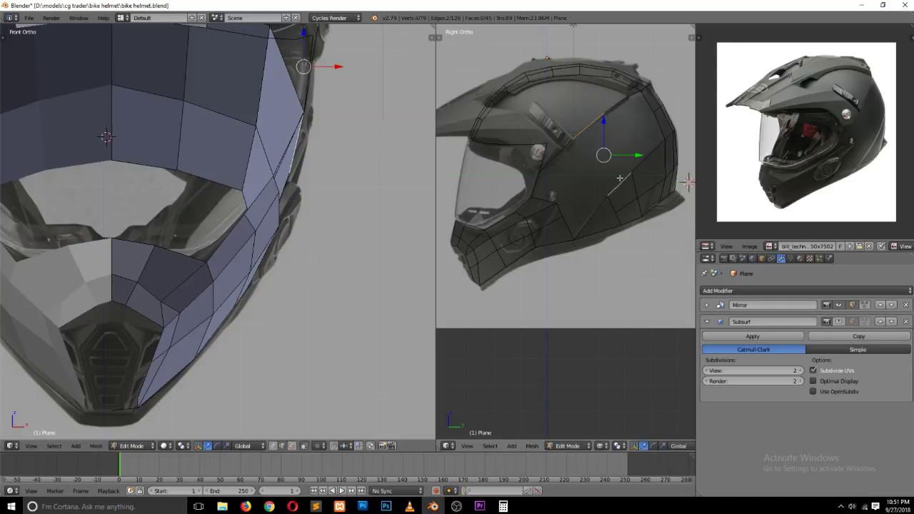
key("e")
key("x")
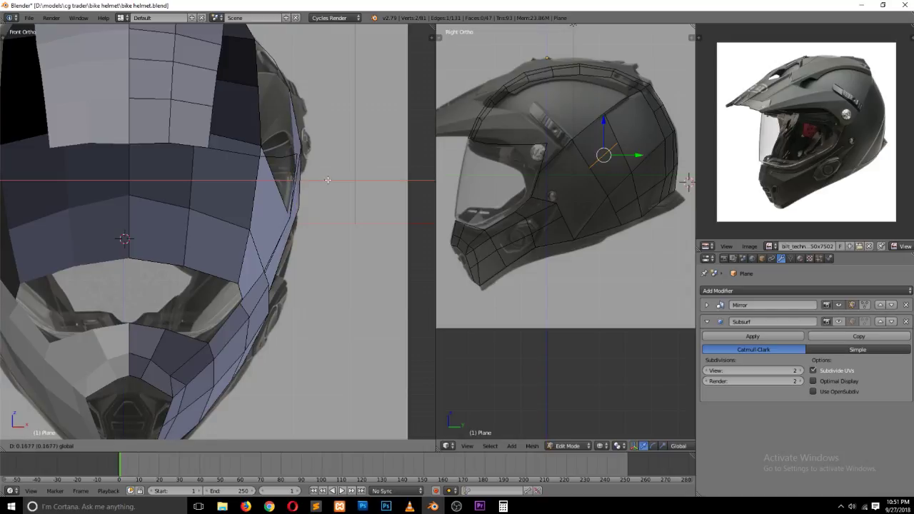
left_click(330, 181)
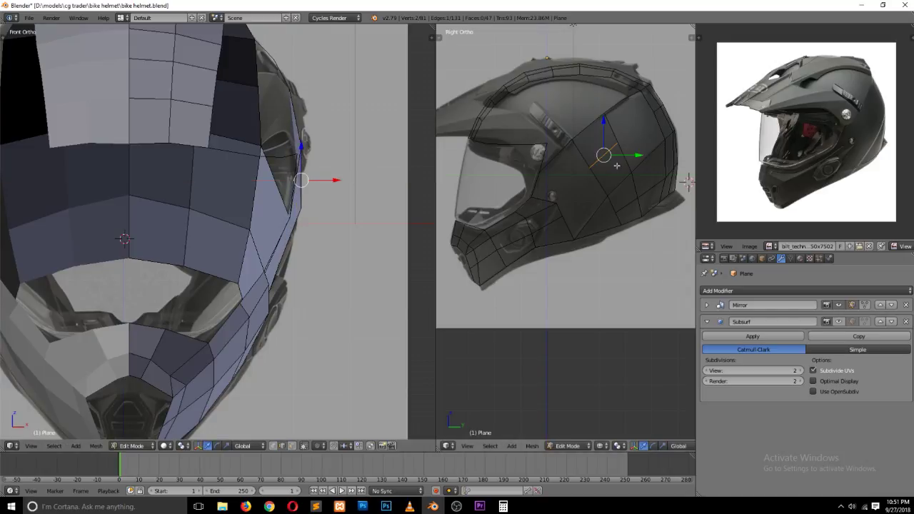
Step: Dissolve the stray vertex on the helmet top
right_click(626, 119)
right_click(644, 106, "shift")
right_click(633, 99)
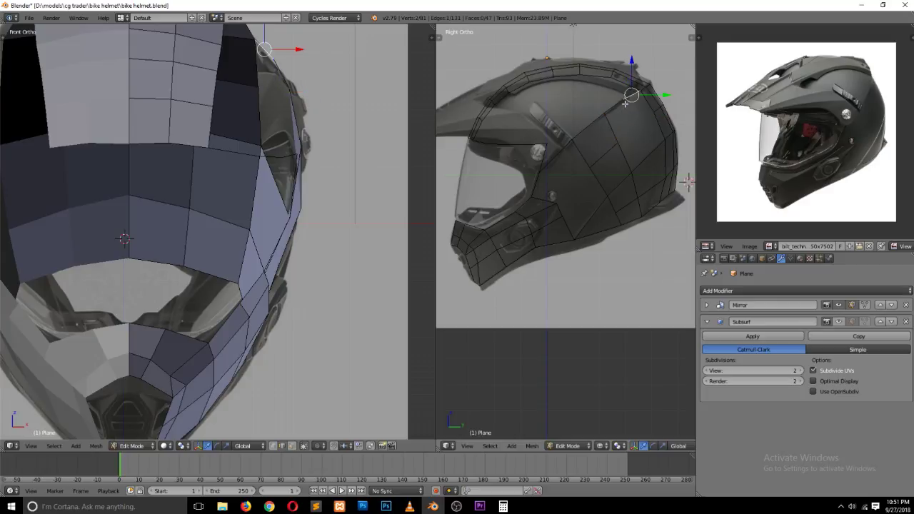
key("ctrl+Tab")
left_click(612, 86)
right_click(621, 99)
key("x")
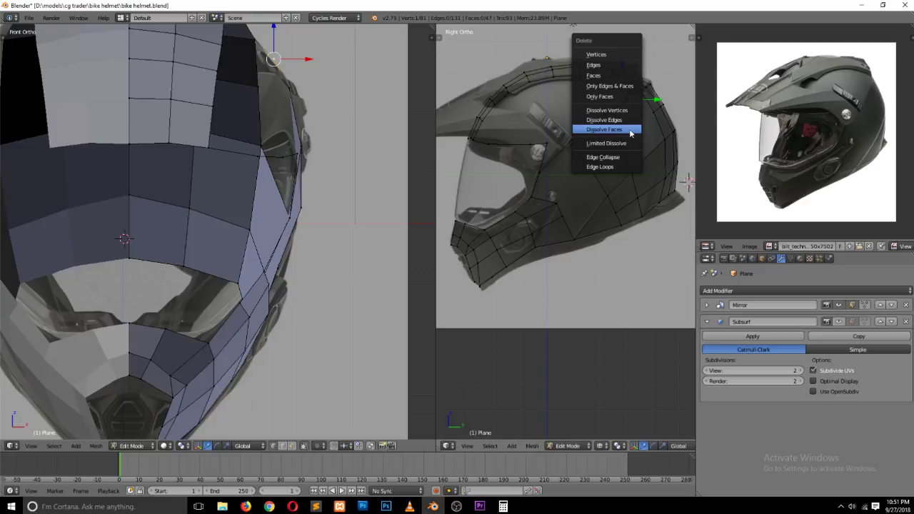
left_click(631, 129)
Step: Save the helmet file, overwriting the existing one
right_click(647, 149)
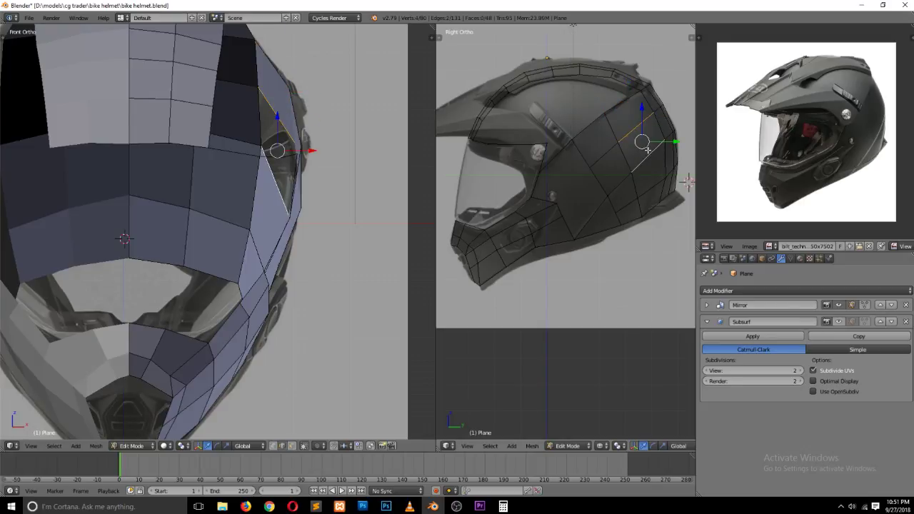
key("ctrl+s")
left_click(647, 149)
Step: Switch to Object Mode, save over the helmet file, then re-enter Edit Mode on the mesh
key("Tab")
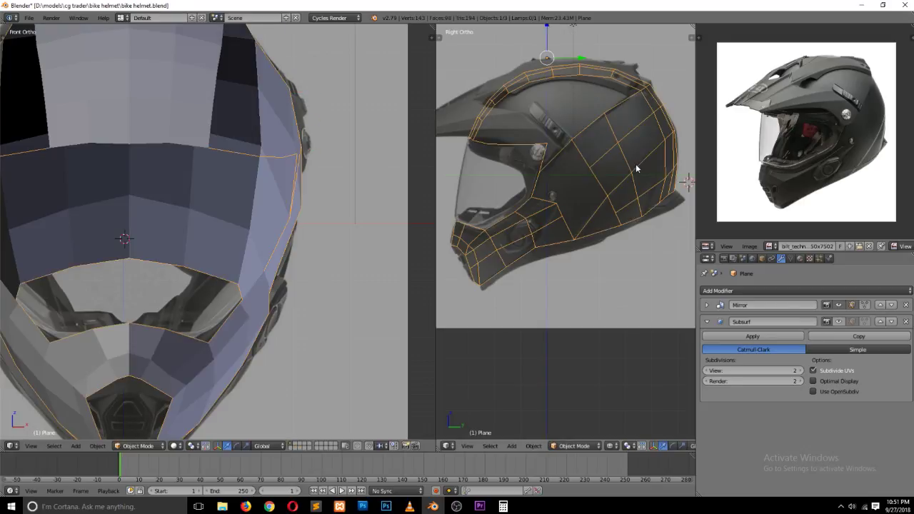
key("ctrl+s")
left_click(637, 169)
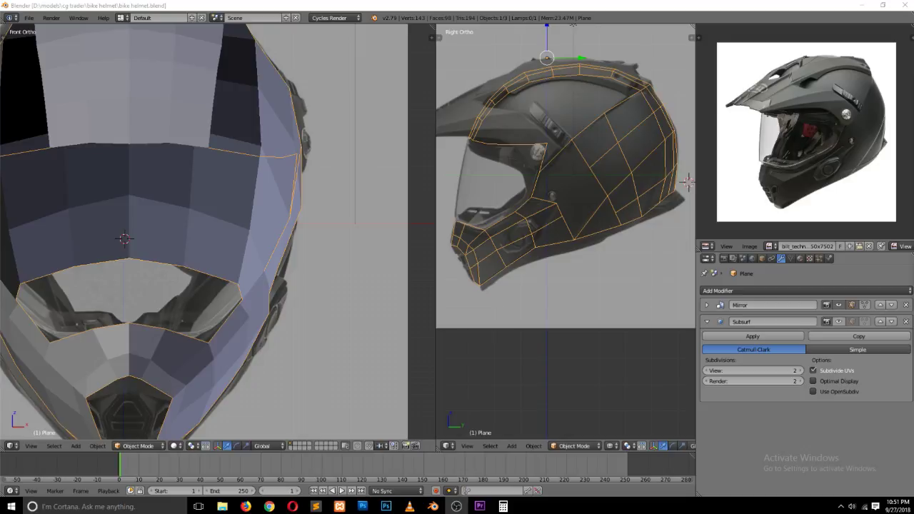
key("Tab")
left_click(602, 145)
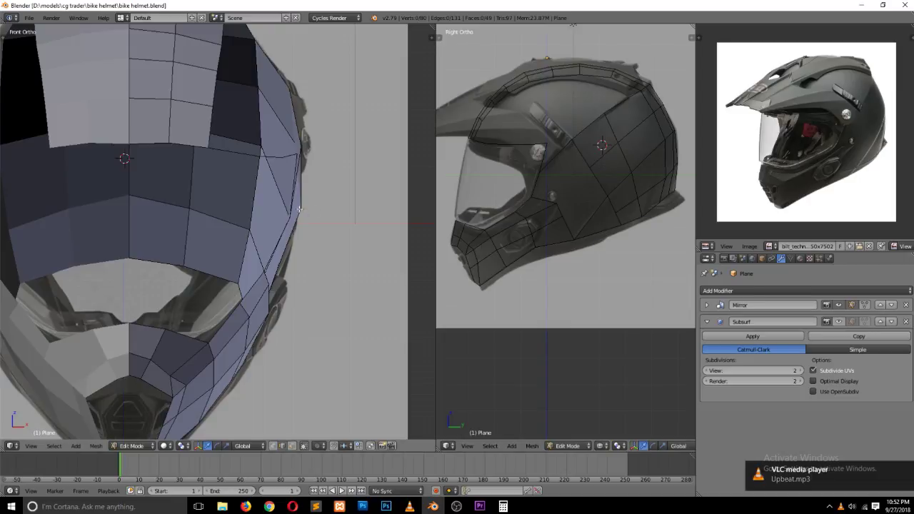
Step: Inspect the edges beside the visor opening from the front reference view
mouse_move(214, 214)
middle_mouse_down()
mouse_move(235, 231)
mouse_move(185, 212)
middle_mouse_up()
mouse_move(197, 191)
middle_mouse_down()
mouse_move(194, 179)
mouse_move(184, 198)
mouse_move(219, 174)
mouse_move(206, 191)
middle_mouse_up()
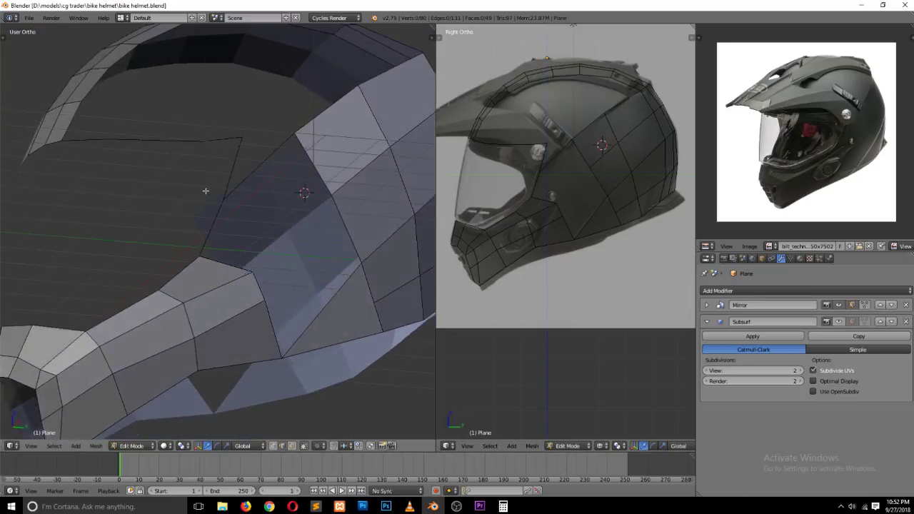
right_click(232, 172)
right_click(257, 170)
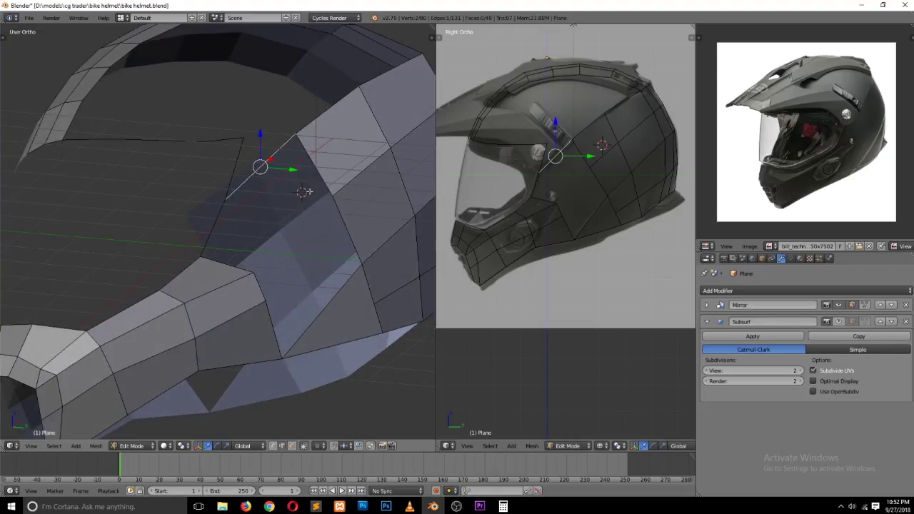
left_click(612, 126)
key("KP_1")
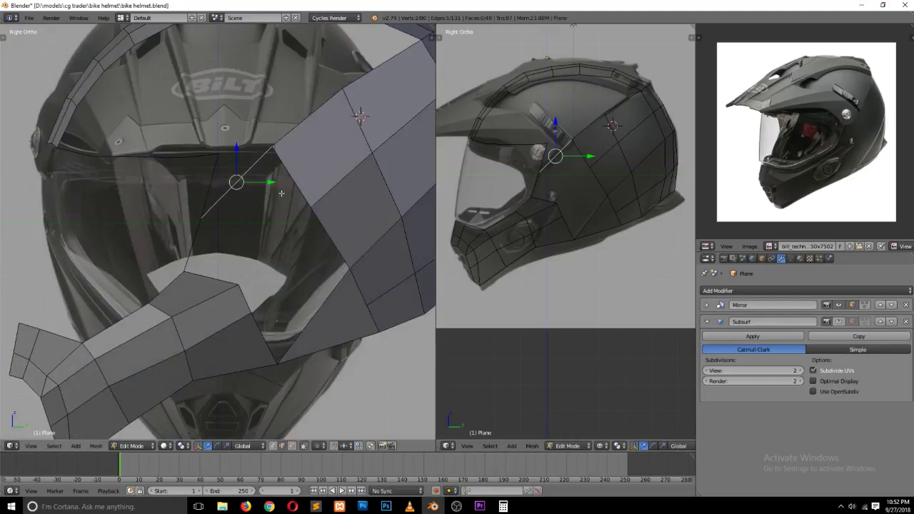
scroll(512, 177, "up", 1)
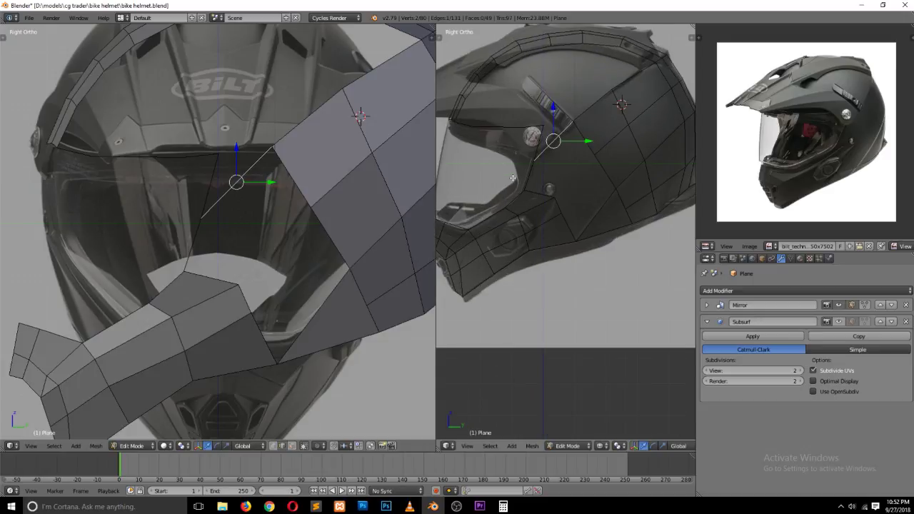
right_click(564, 213)
right_click(565, 211)
right_click(604, 175, "shift")
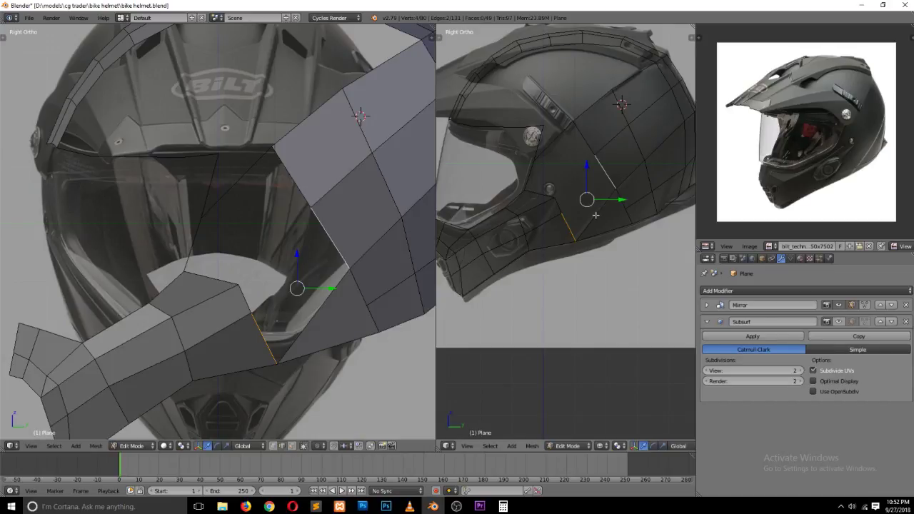
key("a")
scroll(595, 215, "up", 1)
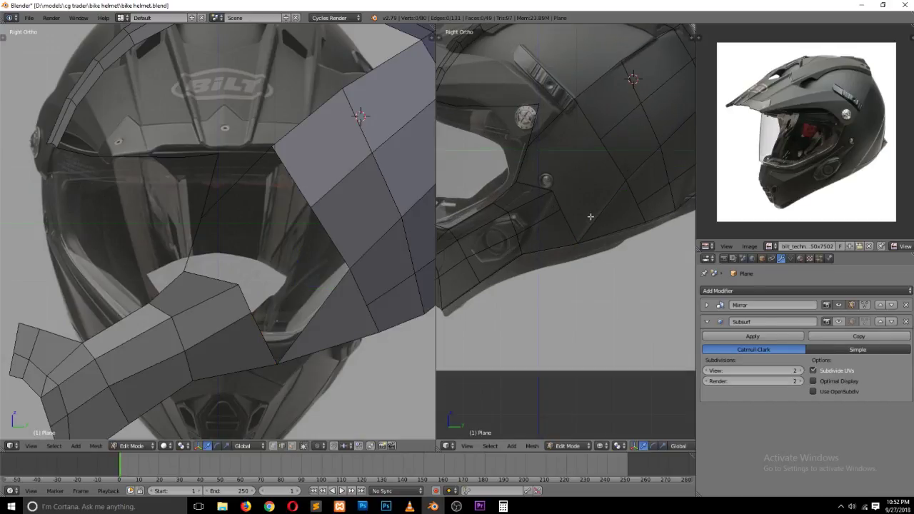
Step: Split the chin-panel face with a new edge and raise its upper vertex toward the visor
key("ctrl+Tab")
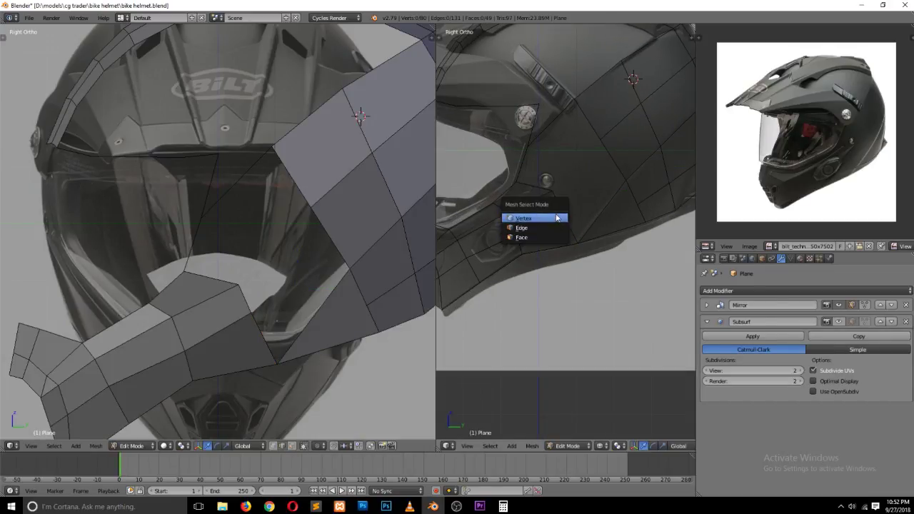
left_click(550, 215)
right_click(560, 210)
key("a")
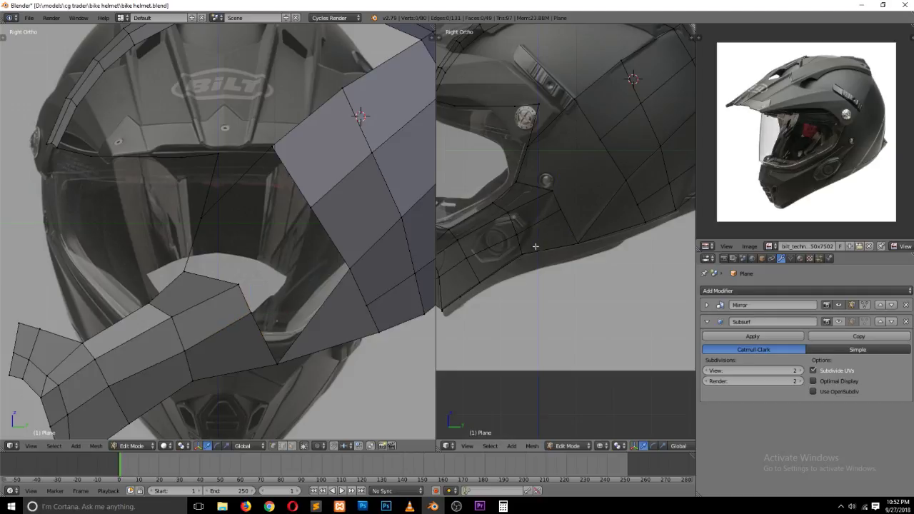
right_click(522, 253)
right_click(560, 210, "shift")
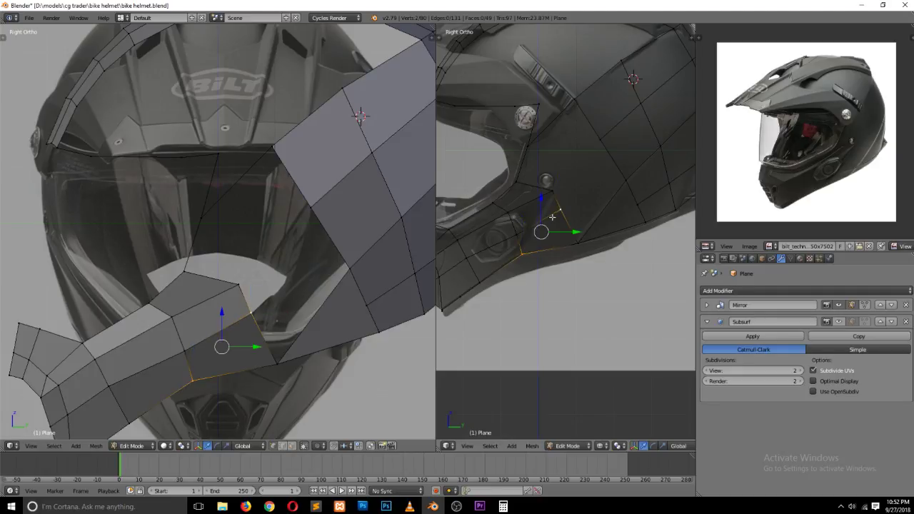
key("j")
right_click(560, 210)
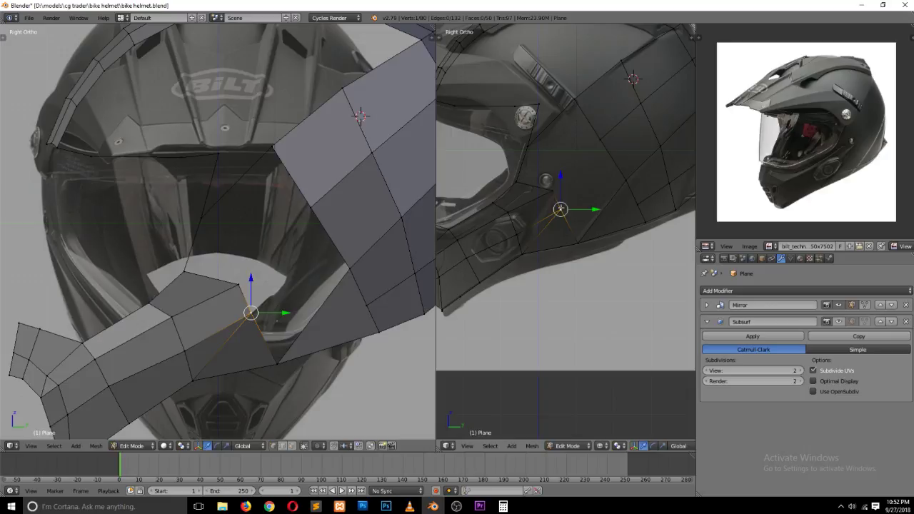
key("g")
left_click(553, 187)
key("g")
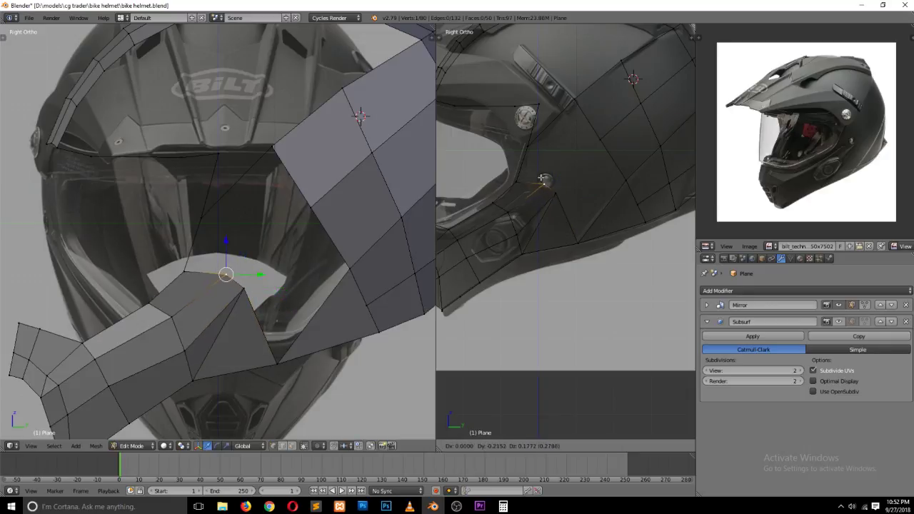
left_click(544, 180)
key("a")
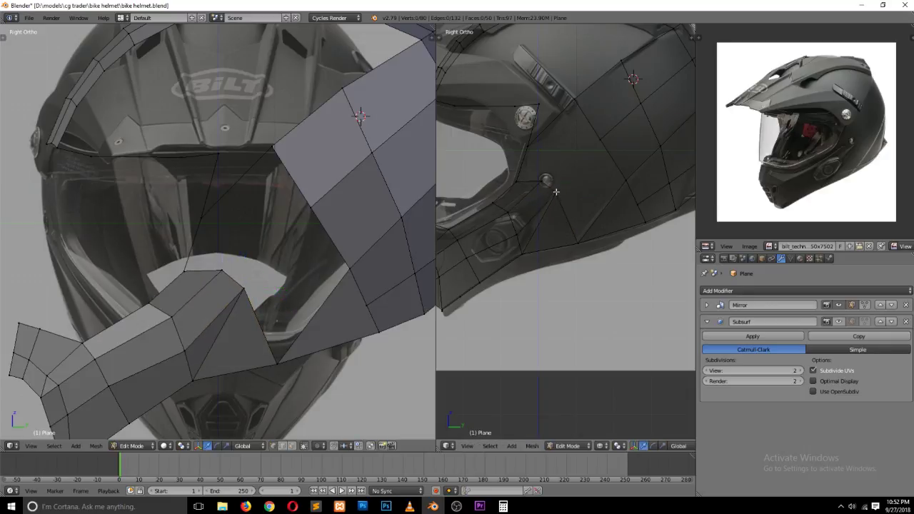
Step: Move the vertex beside the side bolt lower and to the right
key("ctrl+Tab")
left_click(555, 204)
right_click(606, 159)
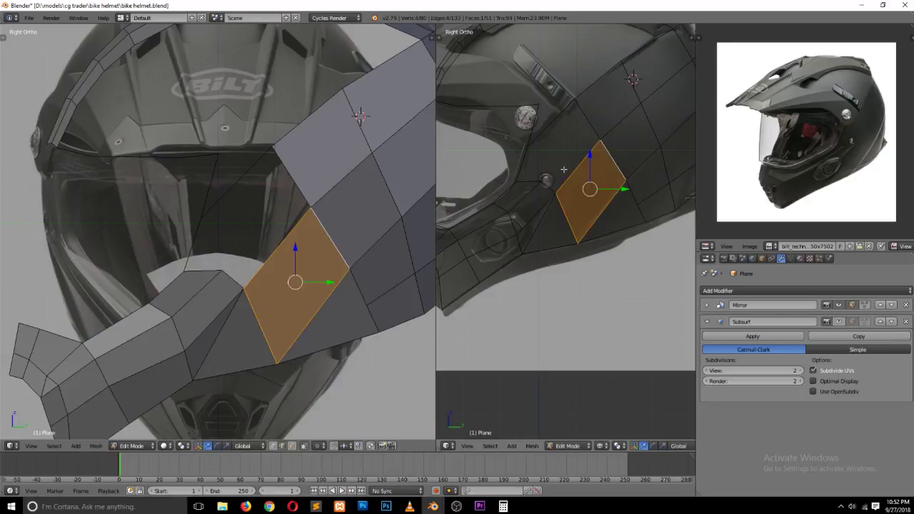
key("a")
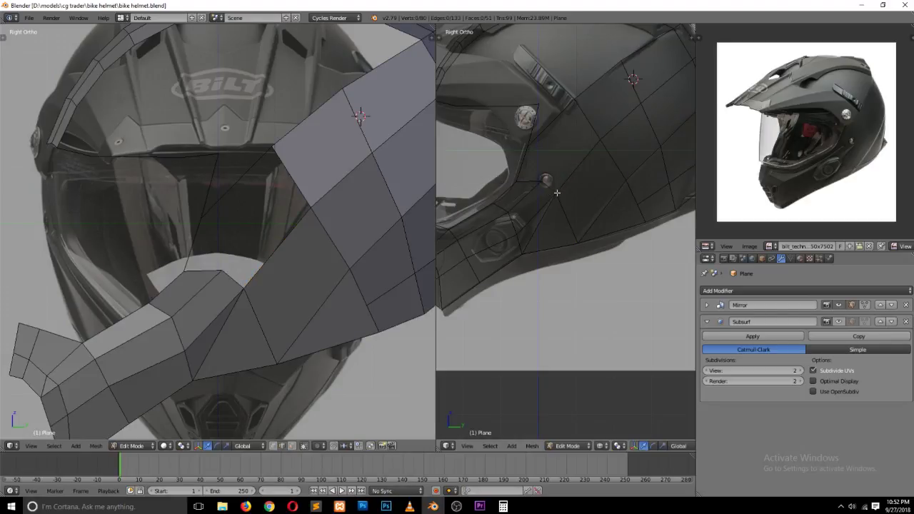
scroll(557, 193, "up", 2)
scroll(557, 193, "up", 2, "ctrl")
key("ctrl+Tab")
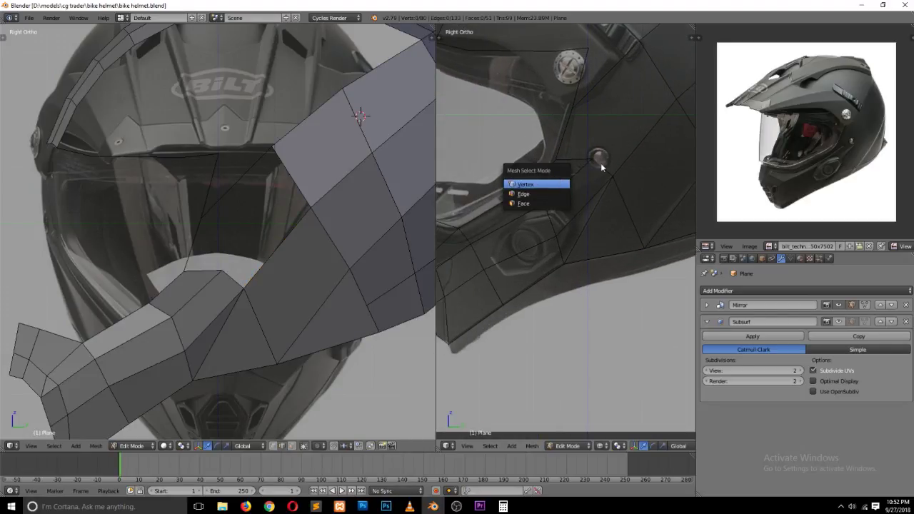
left_click(563, 183)
right_click(593, 158)
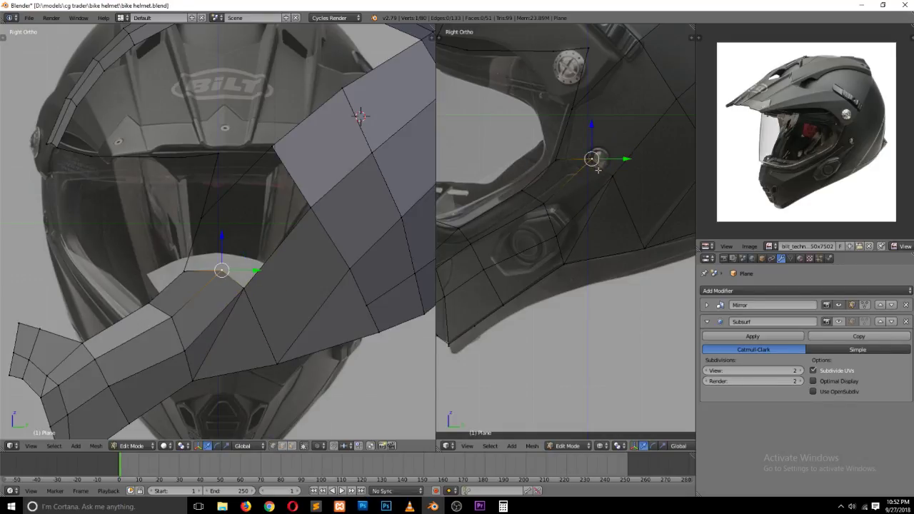
key("g")
left_click(611, 183)
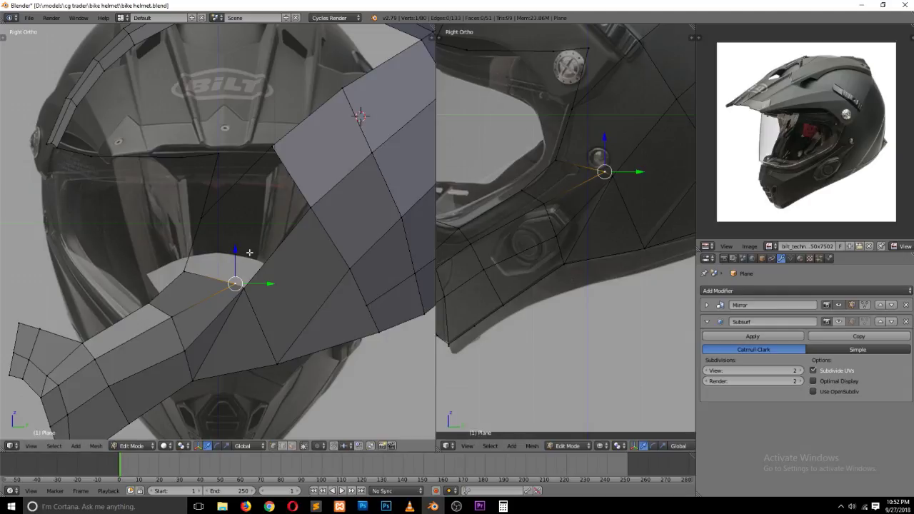
Step: Readjust the bolt vertex's position from the front view, then deselect it
scroll(253, 256, "down", 2)
scroll(255, 257, "down", 2)
key("KP_1")
scroll(261, 261, "up", 6)
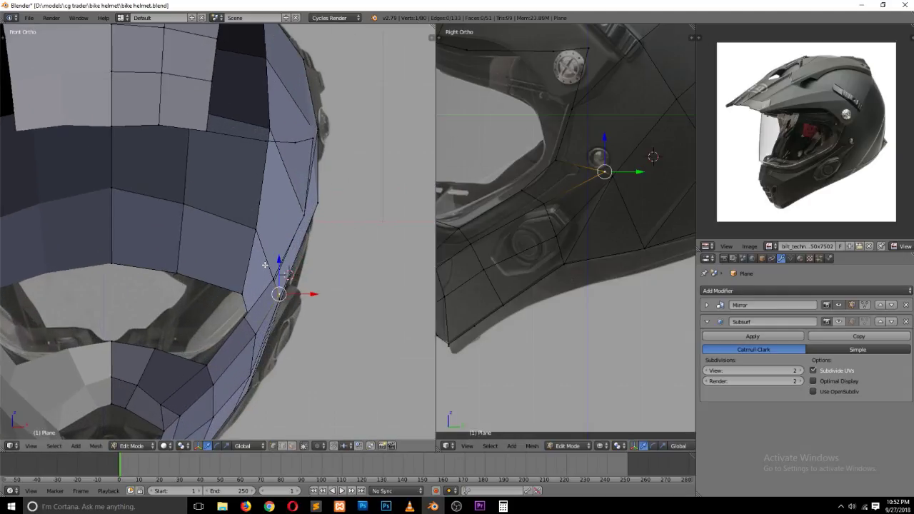
key("g")
left_click(611, 154)
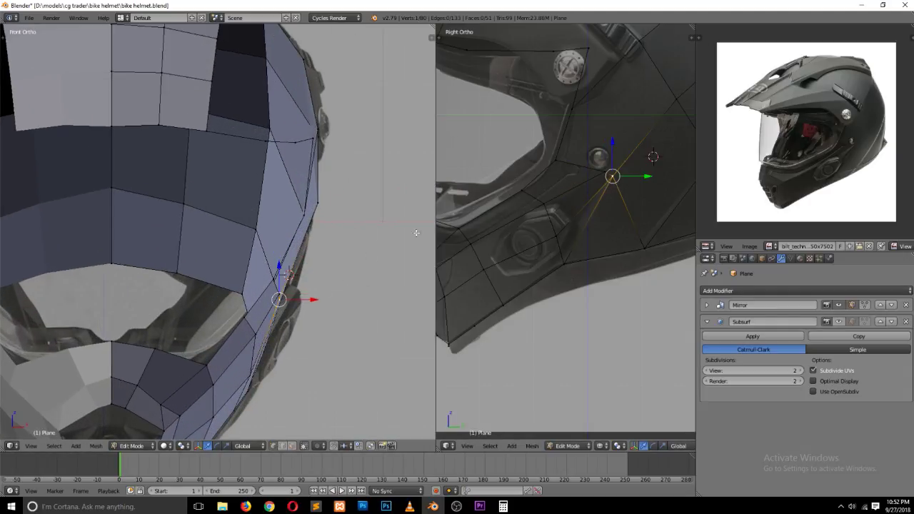
scroll(615, 164, "down", 1)
key("a")
Step: Save the helmet file, overwriting it twice
key("ctrl+s")
left_click(615, 165)
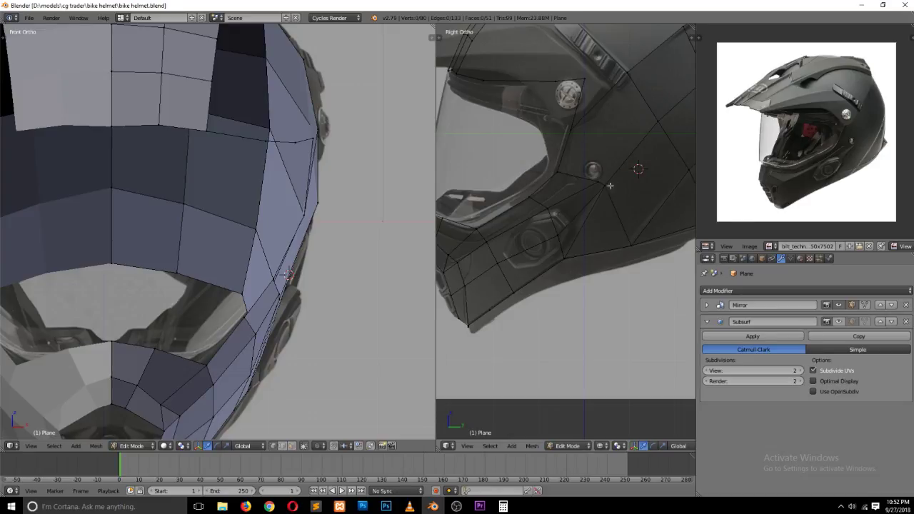
scroll(608, 191, "up", 2, "shift")
key("ctrl+s")
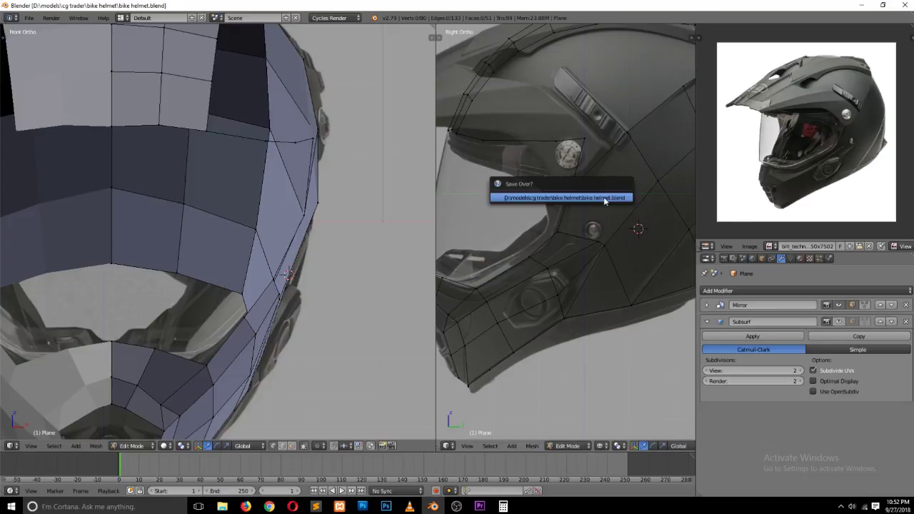
left_click(603, 197)
Step: Fill a new face between two edges by the side bolt
key("ctrl+Tab")
left_click(611, 206)
scroll(610, 207, "down", 1, "ctrl")
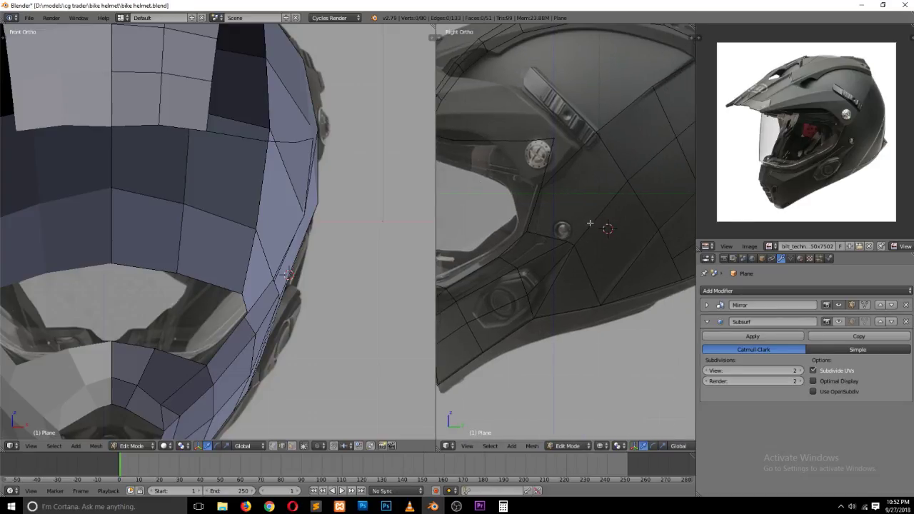
right_click(575, 164)
right_click(591, 201, "shift")
key("f")
key("a")
Step: Slide the vertex below the bolt along its edge, undoing an unwanted fill
key("ctrl+Tab")
left_click(567, 220)
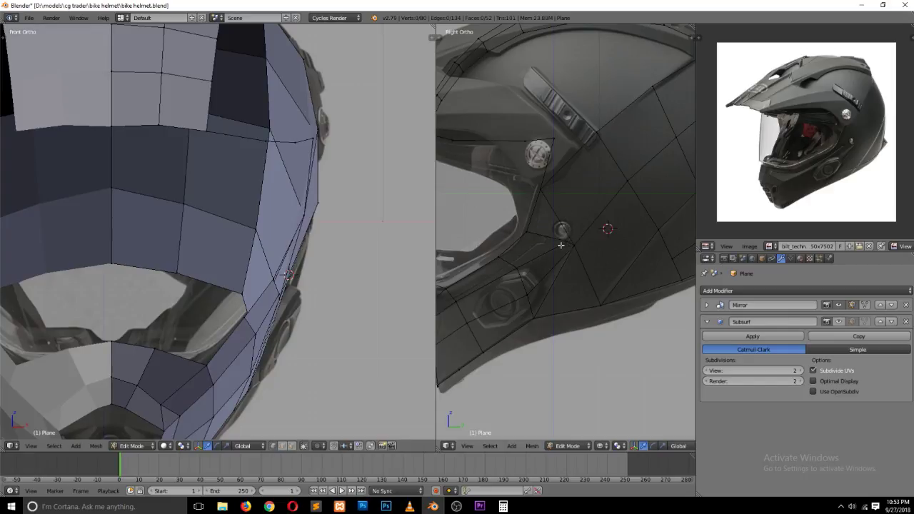
right_click(561, 243)
key("shift+v")
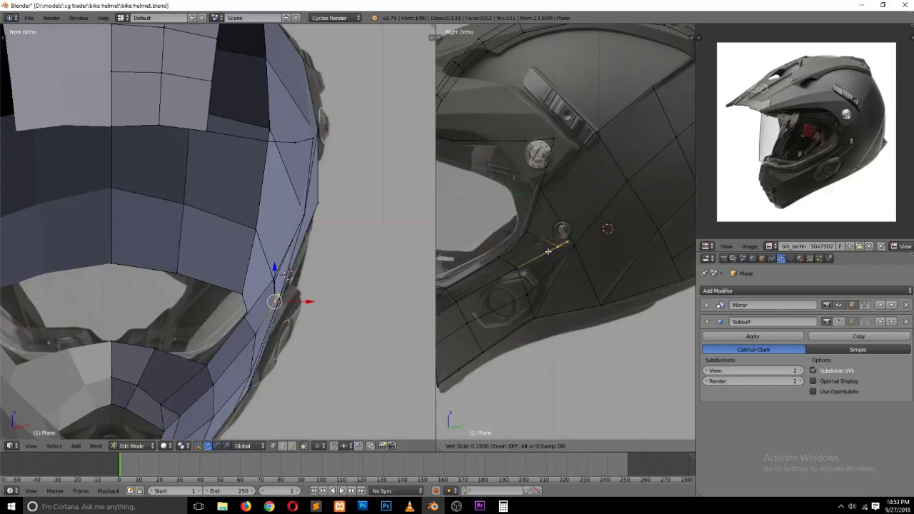
left_click(546, 250)
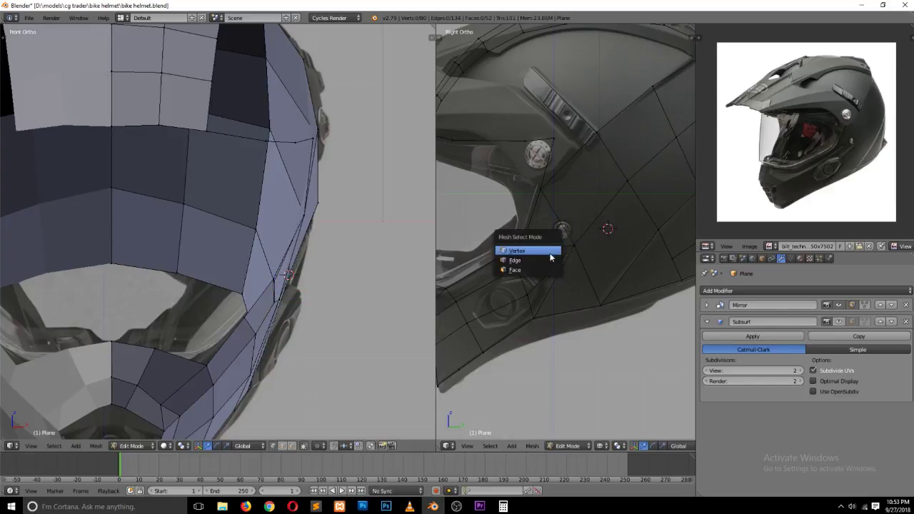
right_click(562, 225, "shift")
key("f")
key("ctrl+z")
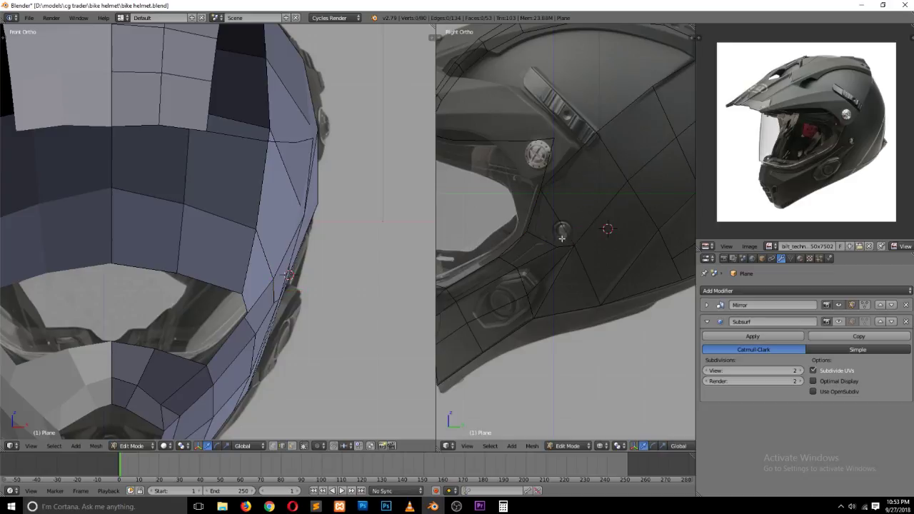
Step: Return to Object Mode, save over the helmet file, and orbit to inspect the whole helmet
key("Tab")
scroll(565, 236, "down", 4)
key("ctrl+s")
left_click(570, 251)
mouse_move(571, 251)
middle_mouse_down()
mouse_move(561, 262)
mouse_move(608, 274)
mouse_move(626, 212)
mouse_move(581, 262)
mouse_move(603, 276)
mouse_move(633, 274)
middle_mouse_up()
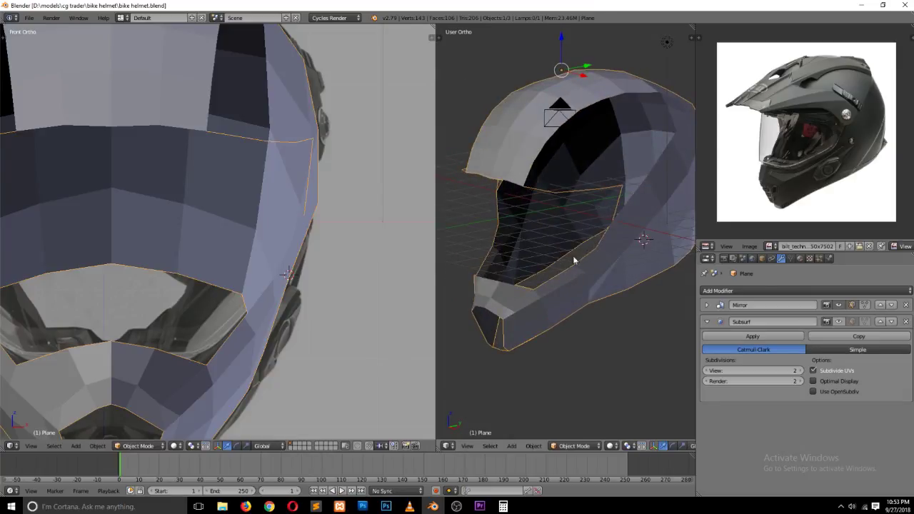
Step: Save the helmet file from the side view
key("KP_1")
key("KP_3")
scroll(582, 256, "down", 1)
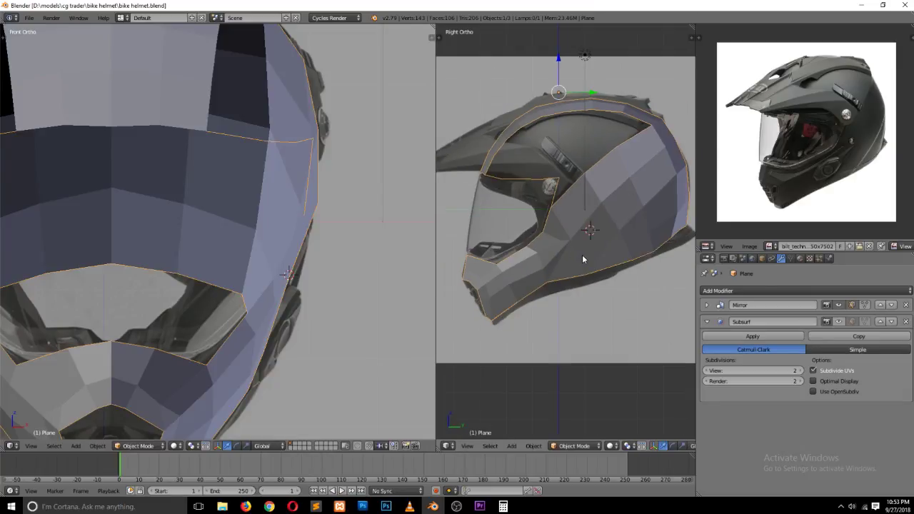
key("ctrl+s")
scroll(583, 255, "up", 1)
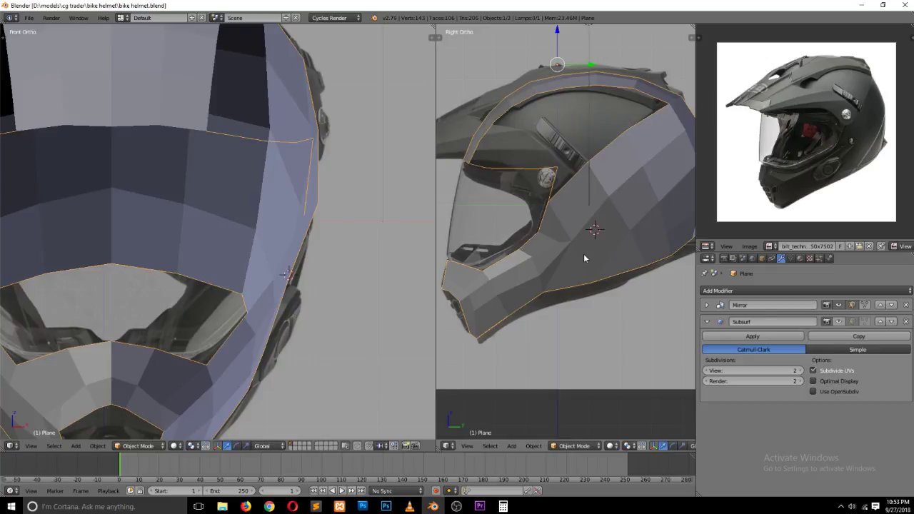
Step: Fill a new face on the helmet's upper ridge in Edit Mode
key("Tab")
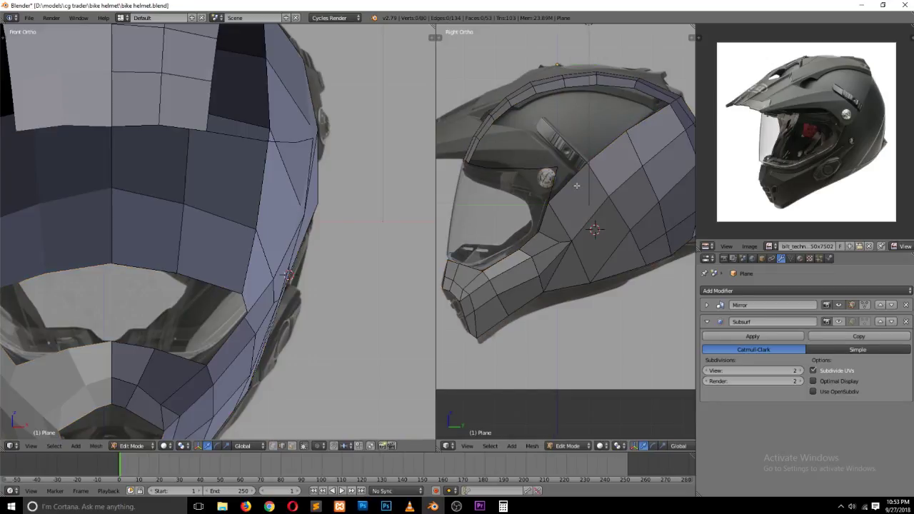
scroll(576, 186, "up", 2, "ctrl")
scroll(577, 185, "up", 2, "ctrl")
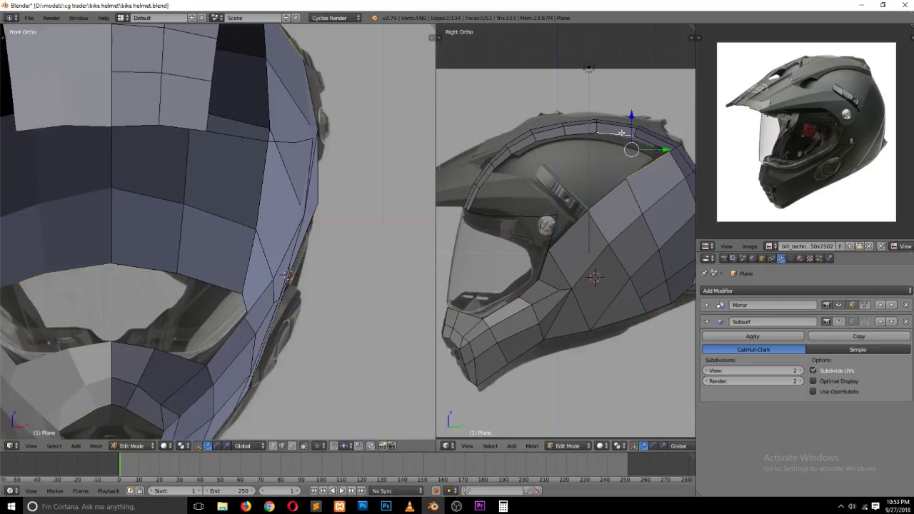
key("f")
key("a")
middle_click_drag(615, 169, 676, 226)
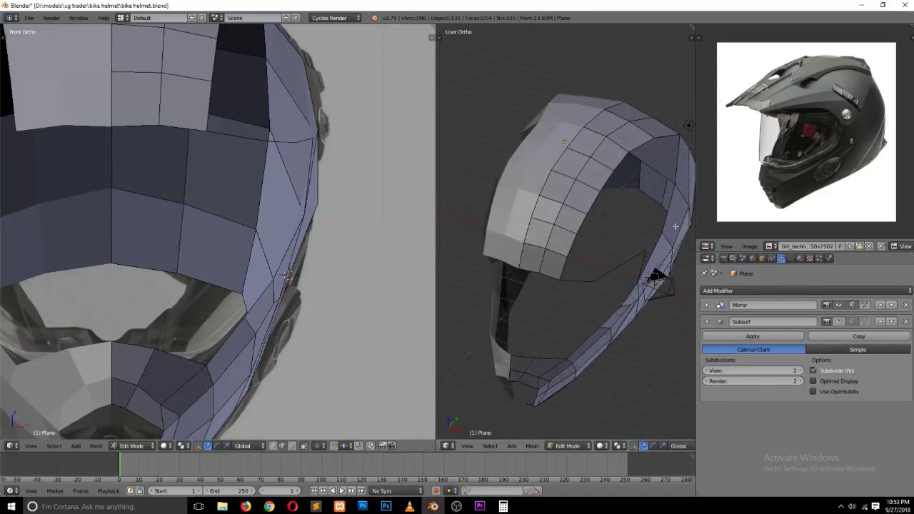
key("KP_3")
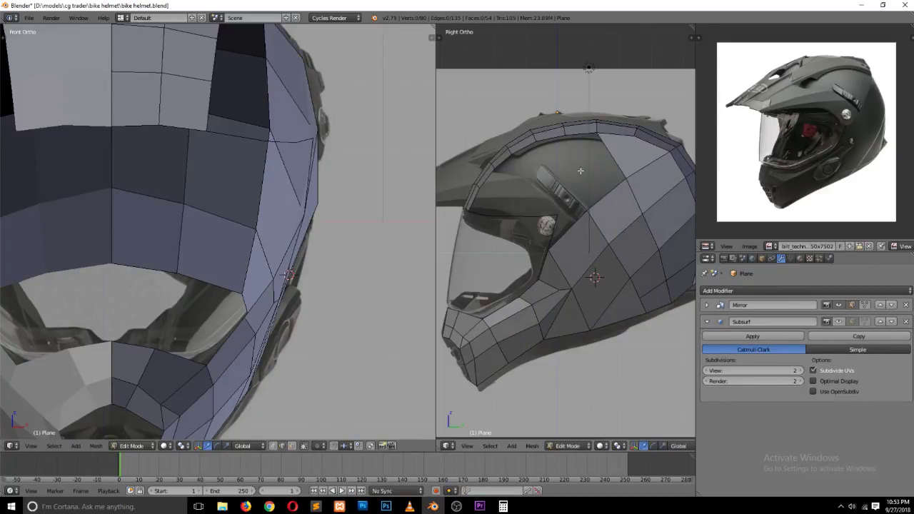
scroll(580, 171, "up", 1)
scroll(579, 168, "up", 1)
Step: Delete the short extra edge loop near the helmet top using wireframe view
key("z")
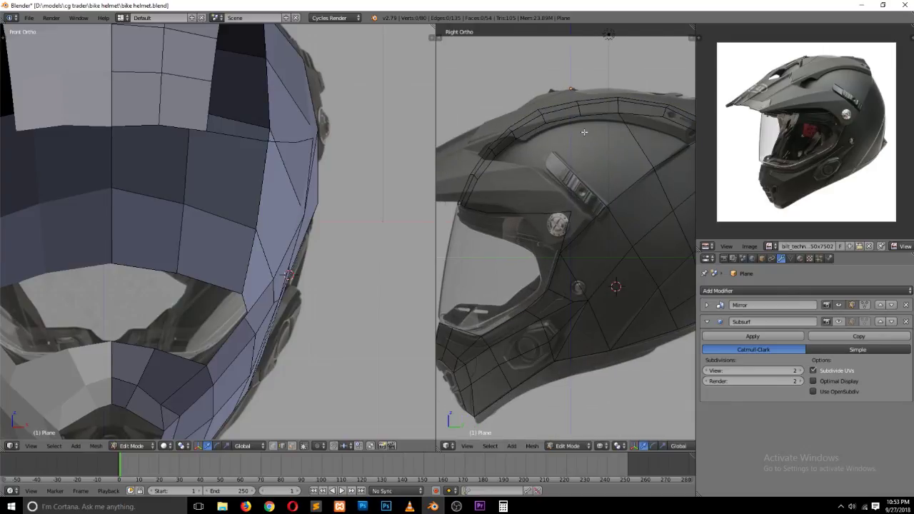
right_click(580, 108, "alt")
key("x")
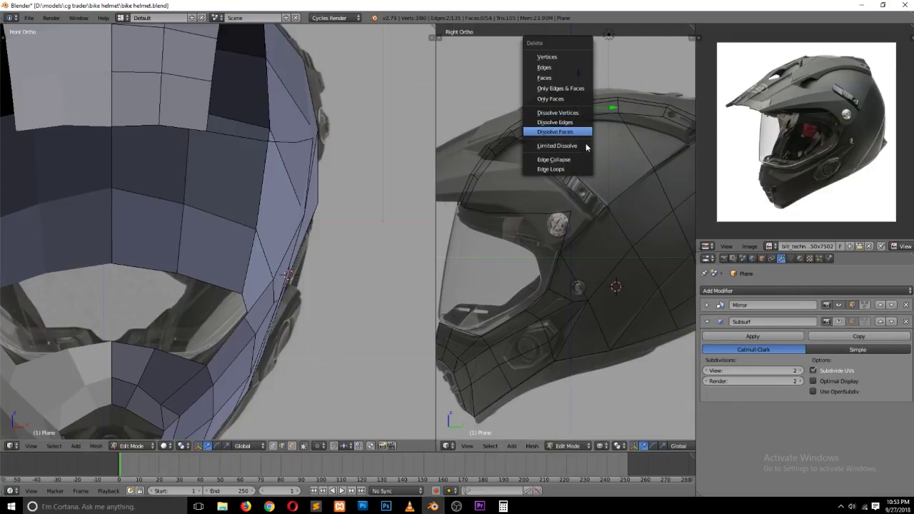
left_click(582, 169)
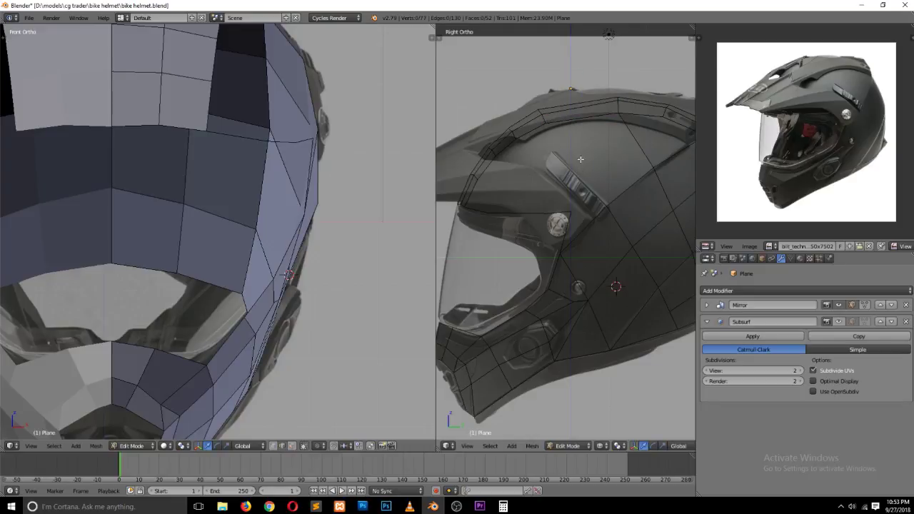
key("z")
Step: Remove the stray face at the top of the crown strip with Only Faces
right_click(581, 118)
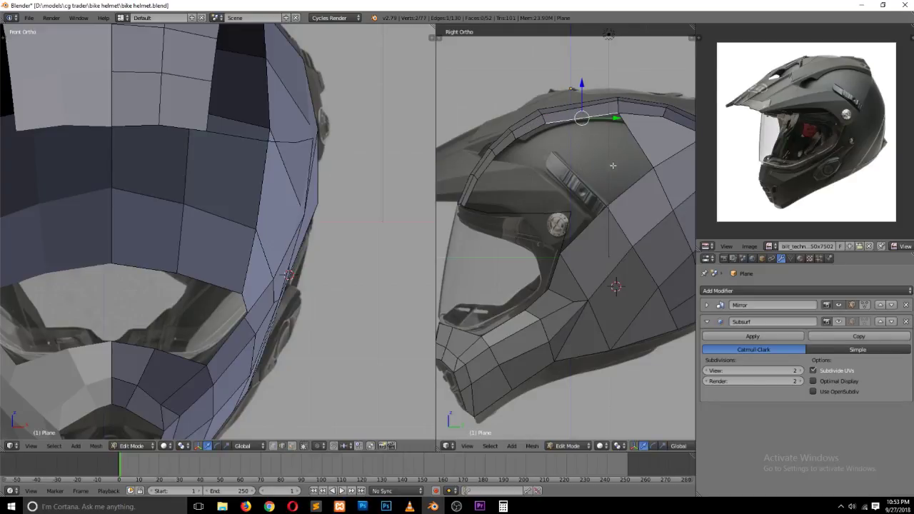
scroll(636, 140, "down", 1)
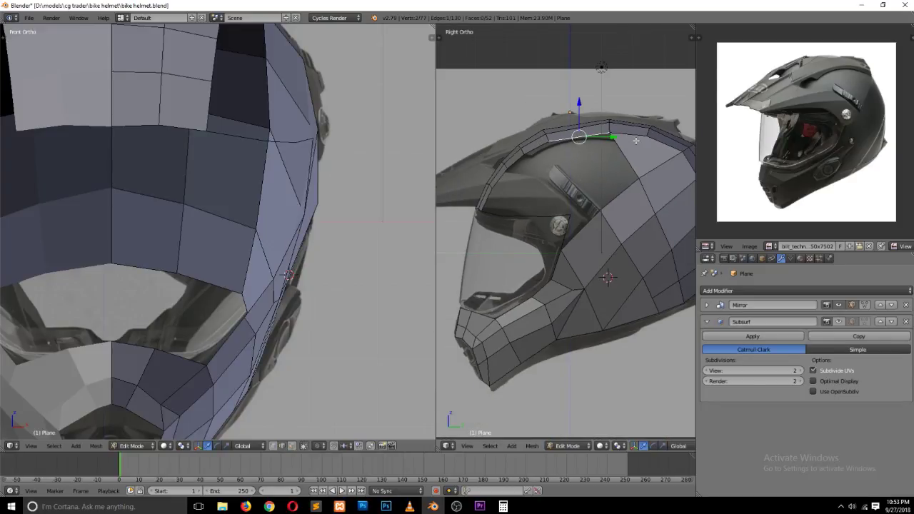
key("ctrl+Tab")
left_click(625, 179)
key("x")
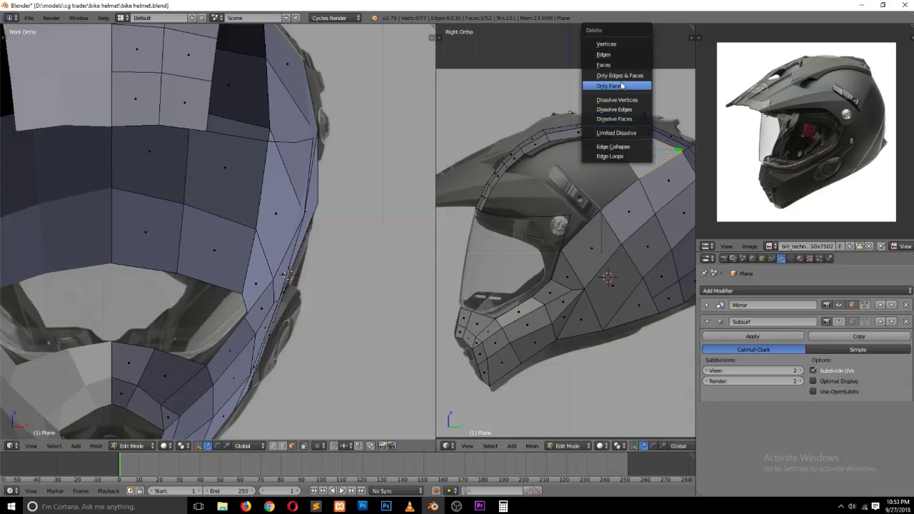
left_click(618, 75)
scroll(589, 145, "down", 1)
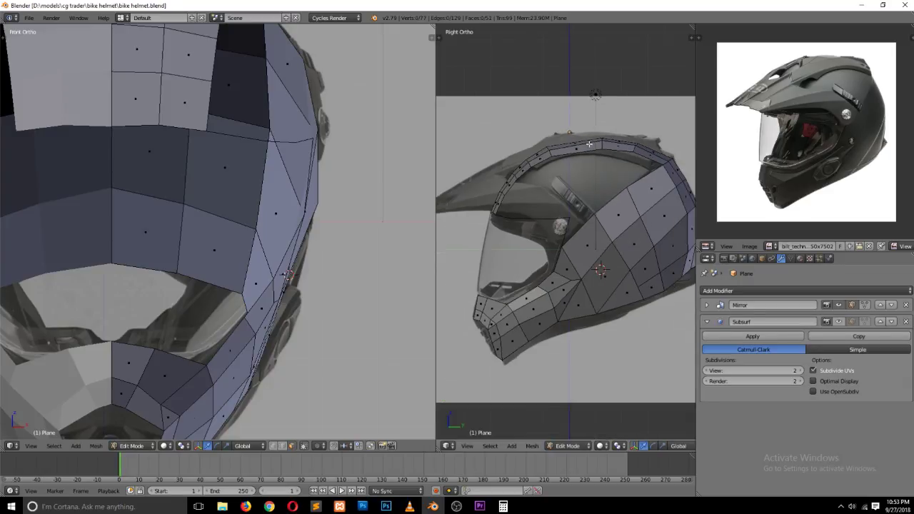
scroll(589, 145, "down", 1)
scroll(410, 132, "down", 1)
scroll(410, 132, "down", 2)
scroll(410, 131, "down", 1)
Step: Remove the extra edge loop running along the helmet's top ridge
scroll(460, 140, "up", 2)
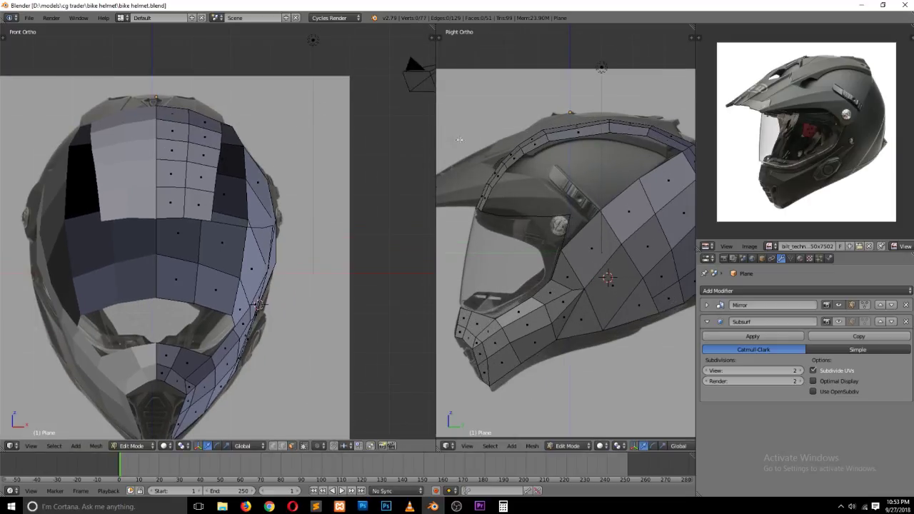
key("ctrl+Tab")
left_click(500, 131)
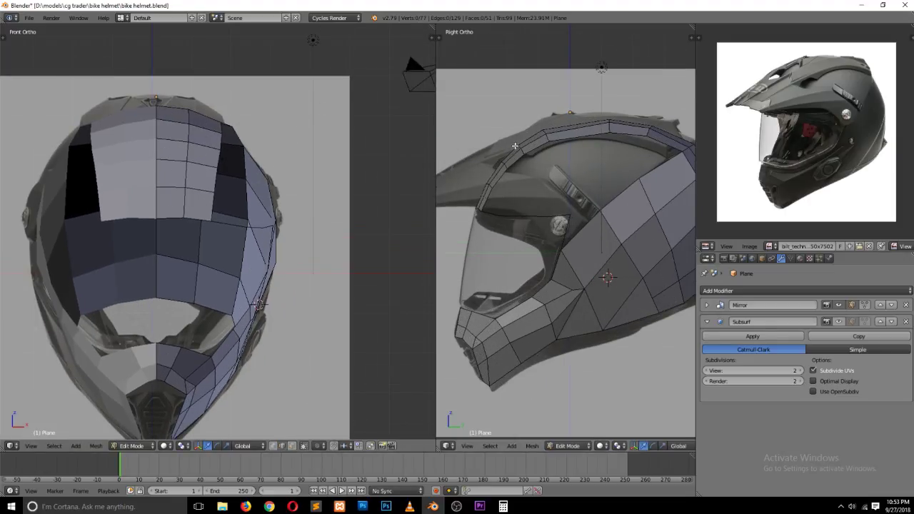
right_click(521, 149)
key("x")
left_click(507, 240)
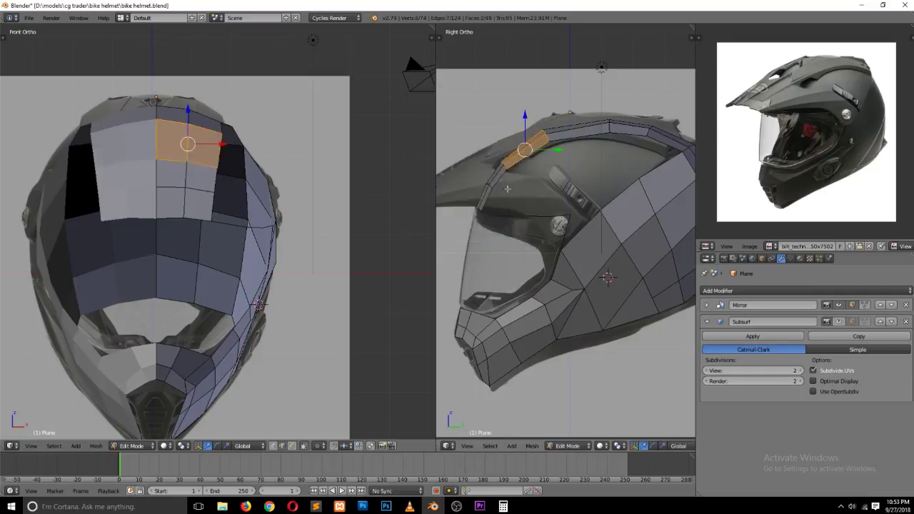
Step: Dissolve the edge loop across the helmet brow
key("a")
right_click(491, 184)
key("x")
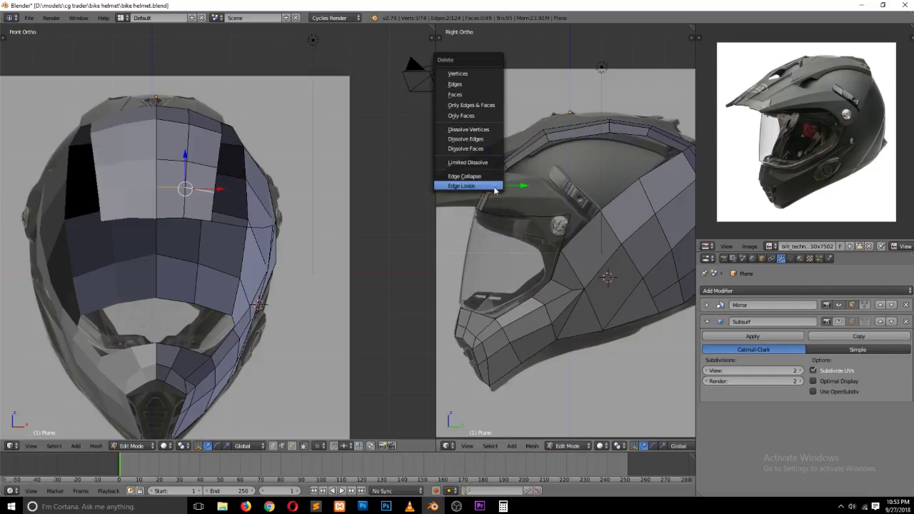
left_click(490, 181)
key("ctrl+z")
key("x")
left_click(496, 189)
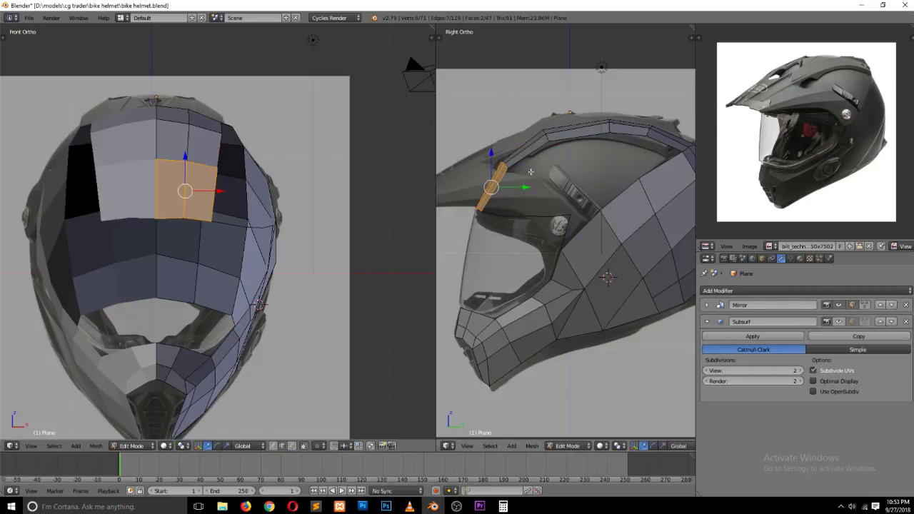
key("a")
Step: In front view, shift the outer brow vertex to match the reference
key("ctrl+Tab")
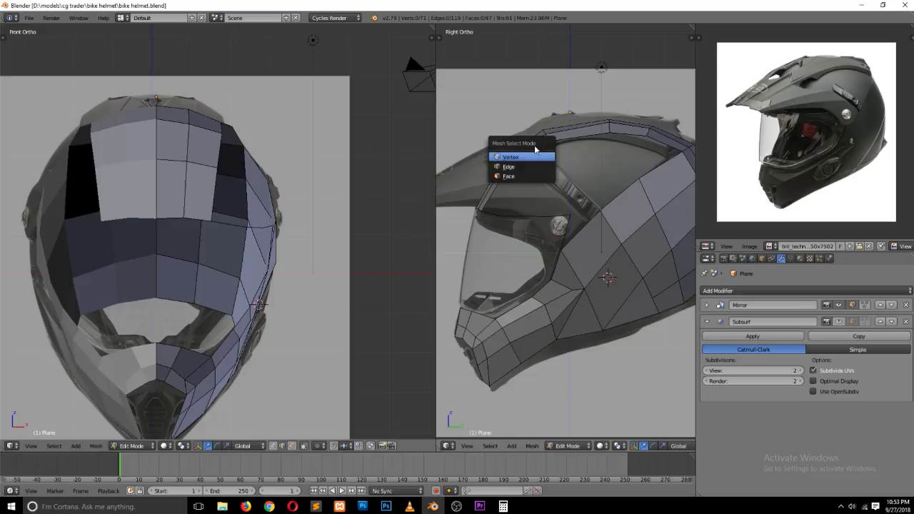
key("z")
key("ctrl+Tab")
left_click(221, 167)
key("z")
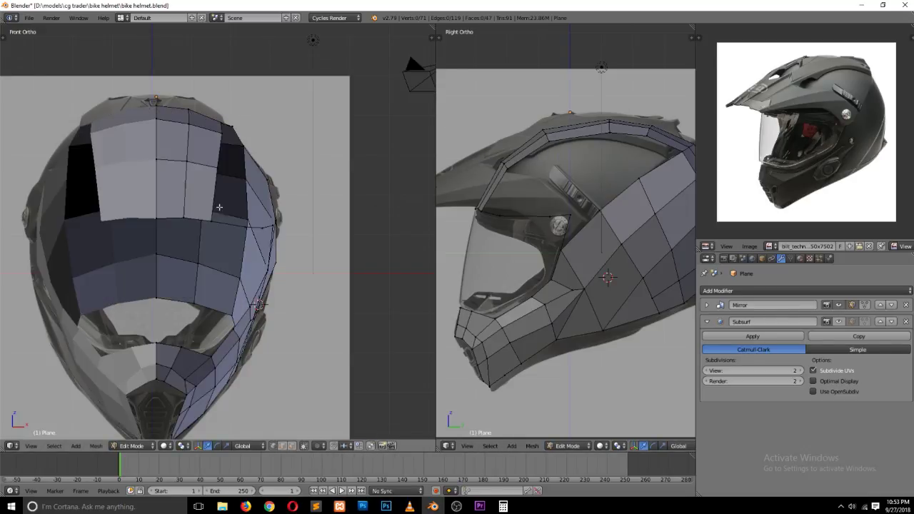
right_click(217, 218)
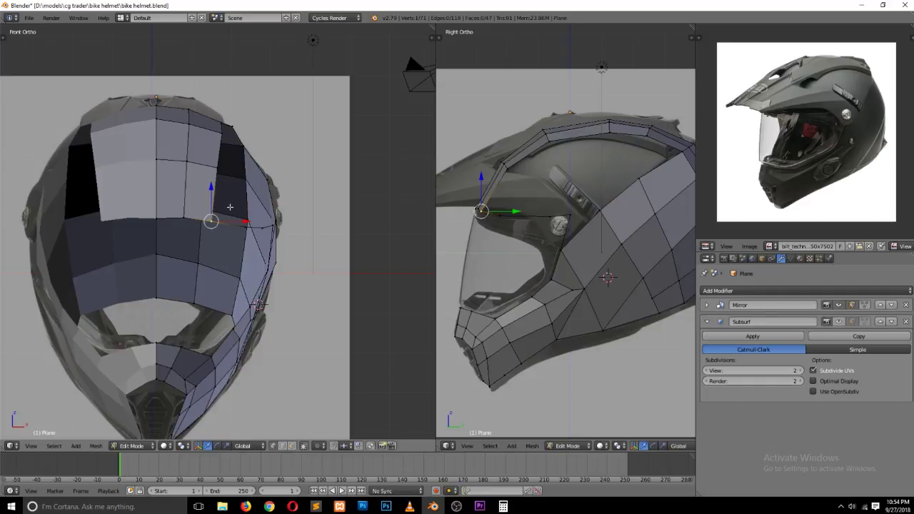
key("g")
key("g")
left_click(201, 218)
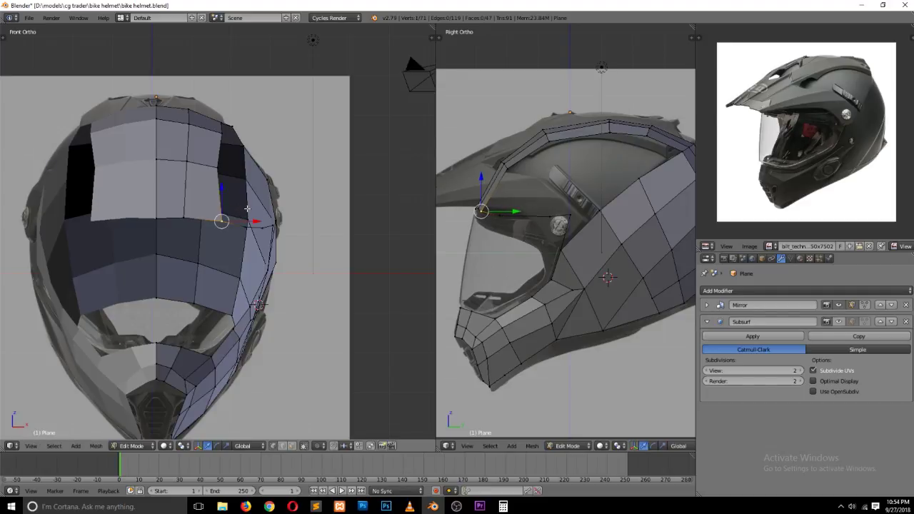
Step: Reposition the neighbouring brow vertices onto the reference outline
right_click(175, 221)
key("g")
left_click(158, 204)
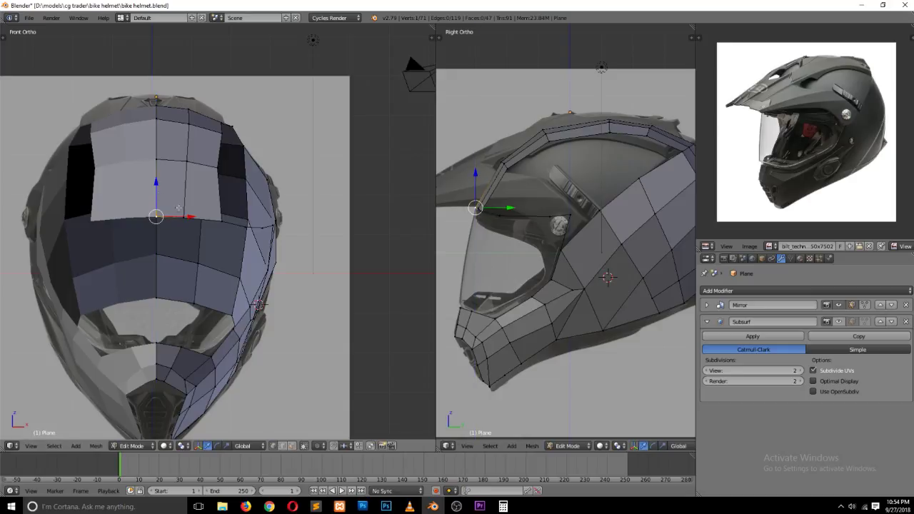
right_click(184, 201)
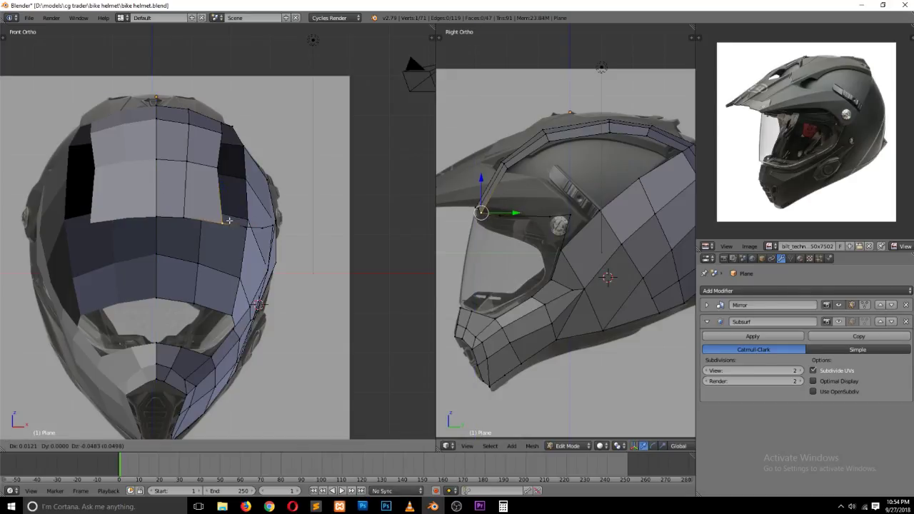
right_click(482, 212)
Step: Save over bike helmet.blend
key("a")
key("ctrl+s")
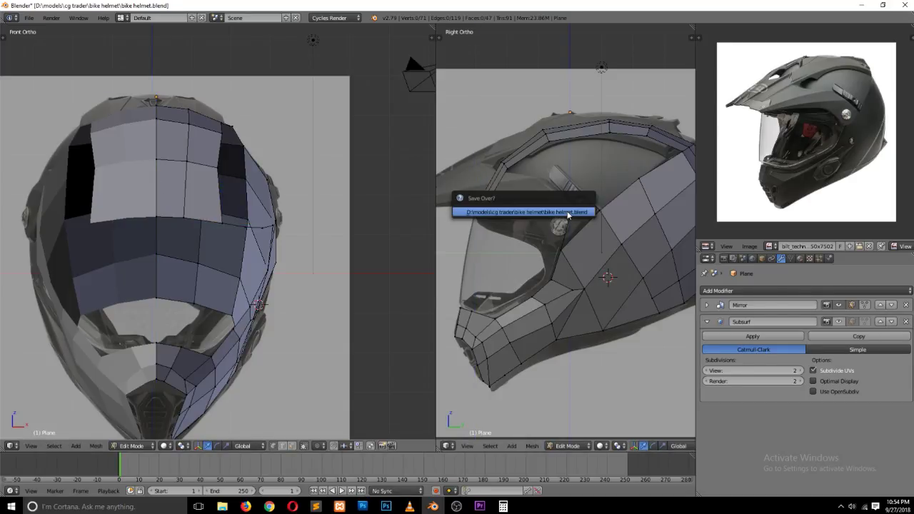
left_click(543, 210)
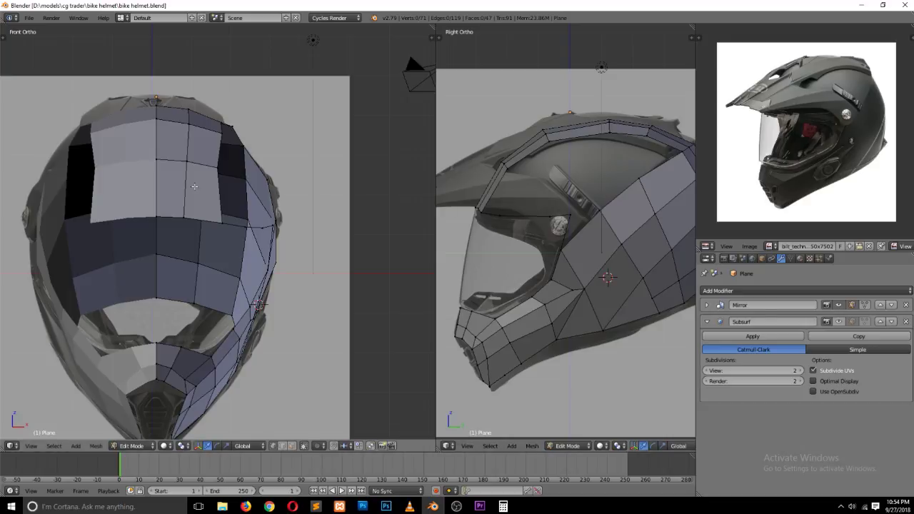
right_click(573, 212)
scroll(573, 211, "up", 1)
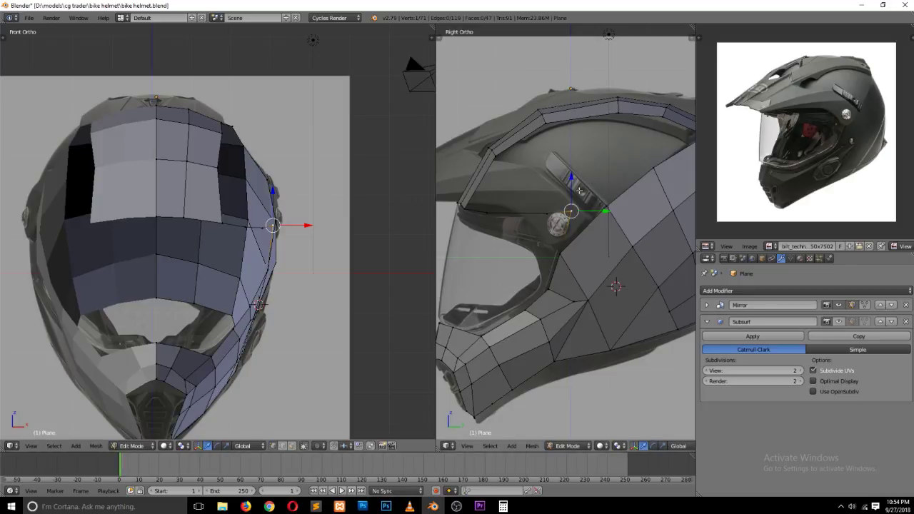
Step: Fill a face between the two edges bordering the gap above the visor
scroll(599, 154, "down", 1, "ctrl")
key("ctrl+Tab")
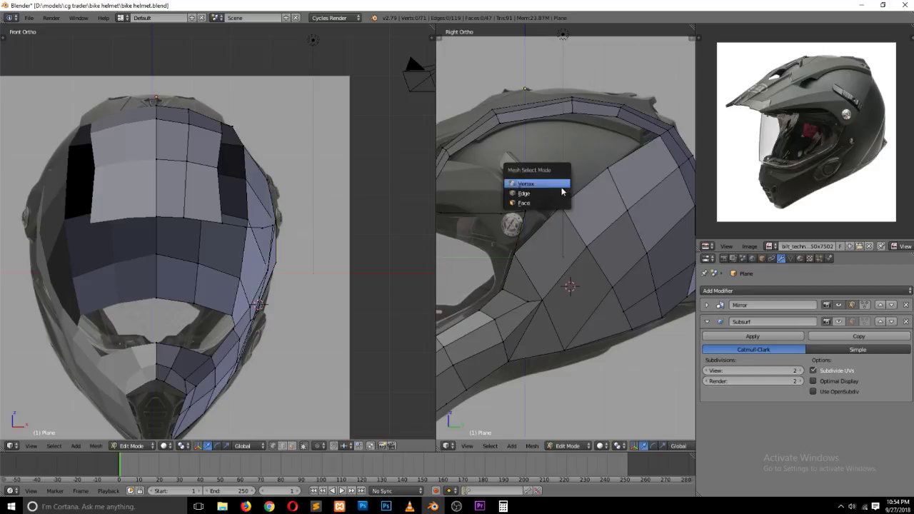
left_click(537, 197)
right_click(584, 187)
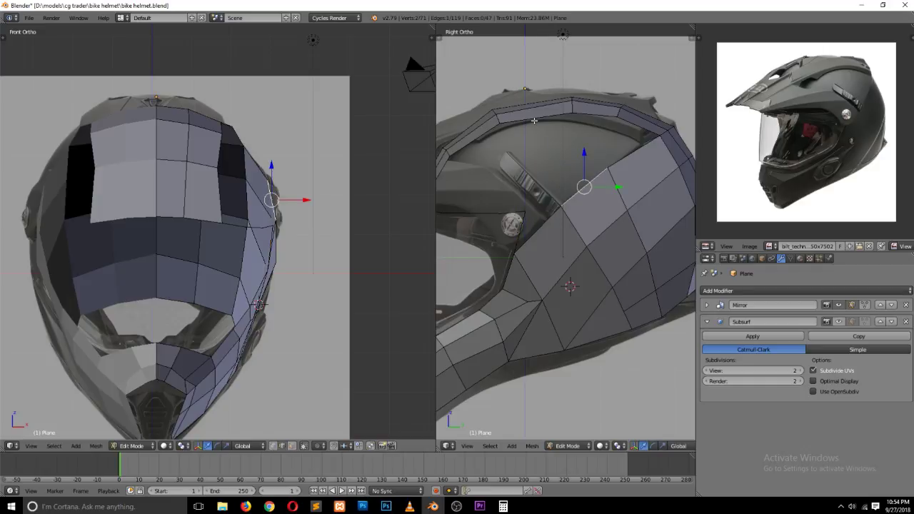
right_click(573, 104, "shift")
key("r")
right_click(613, 97)
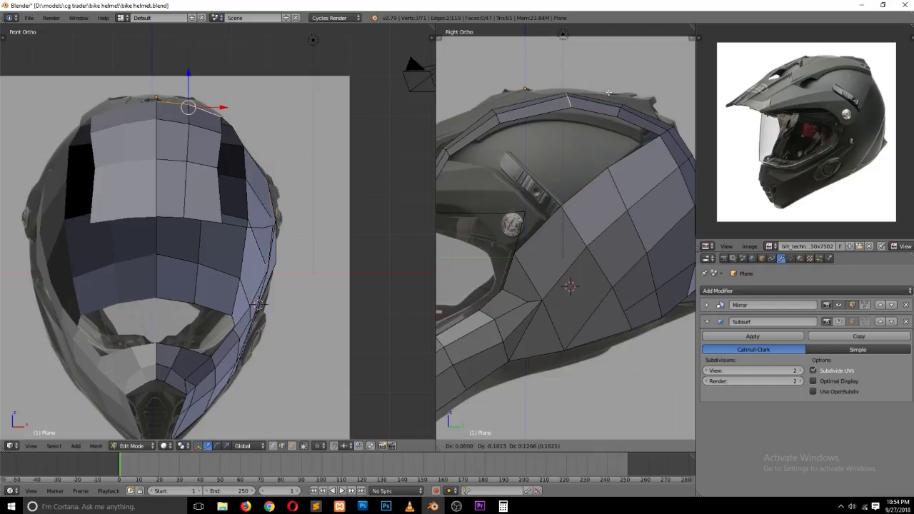
right_click(534, 116)
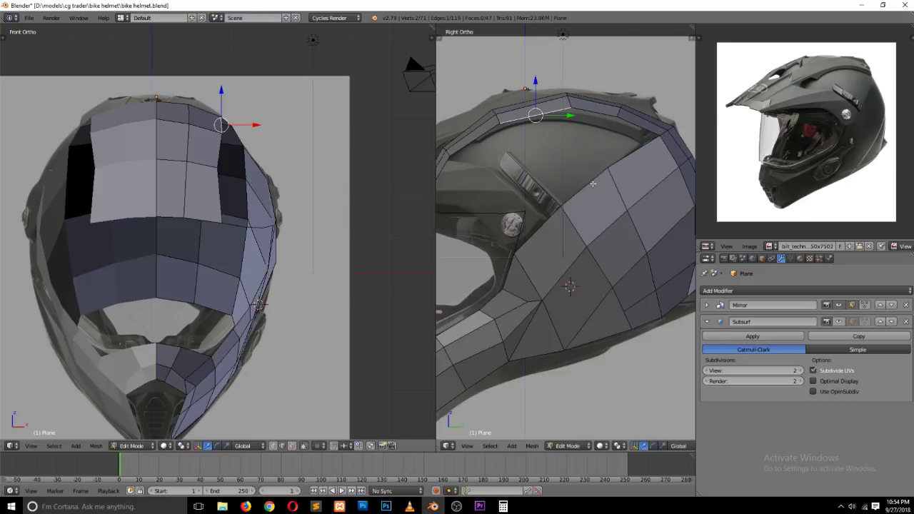
right_click(597, 189, "shift")
key("f")
Step: Add a centred loop cut across the new face and shift its vertex right to the reference
key("ctrl+r")
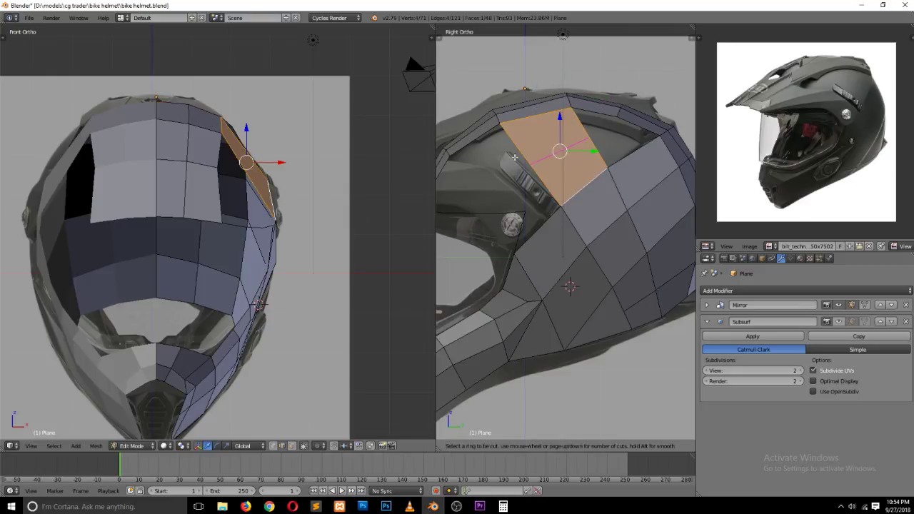
left_click(515, 157)
right_click(514, 157)
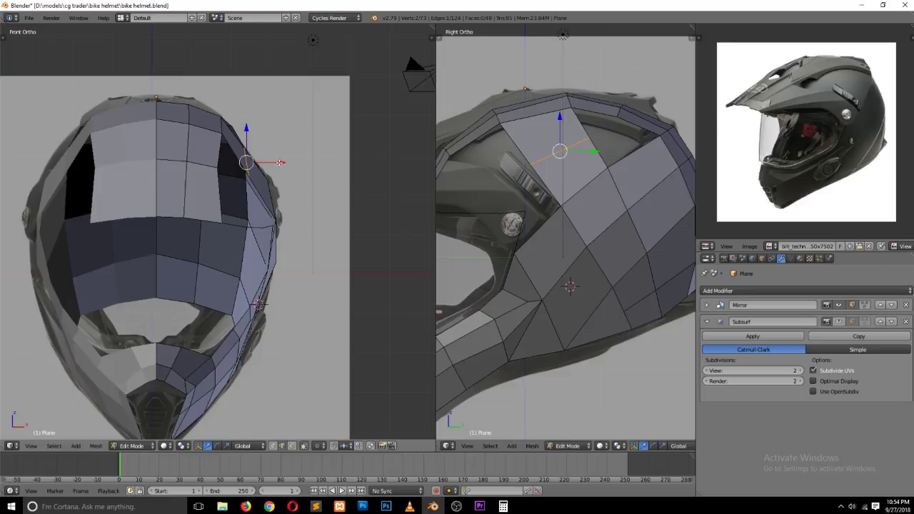
left_click_drag(280, 163, 292, 162)
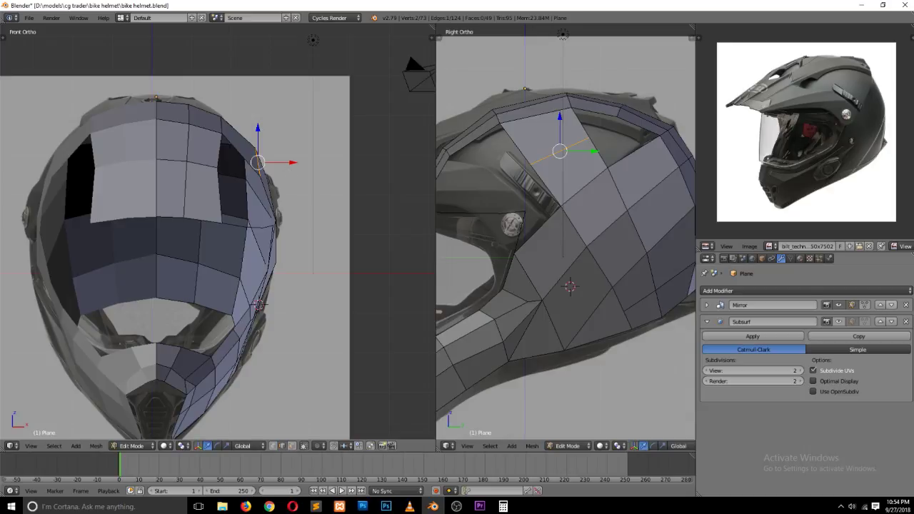
key("g")
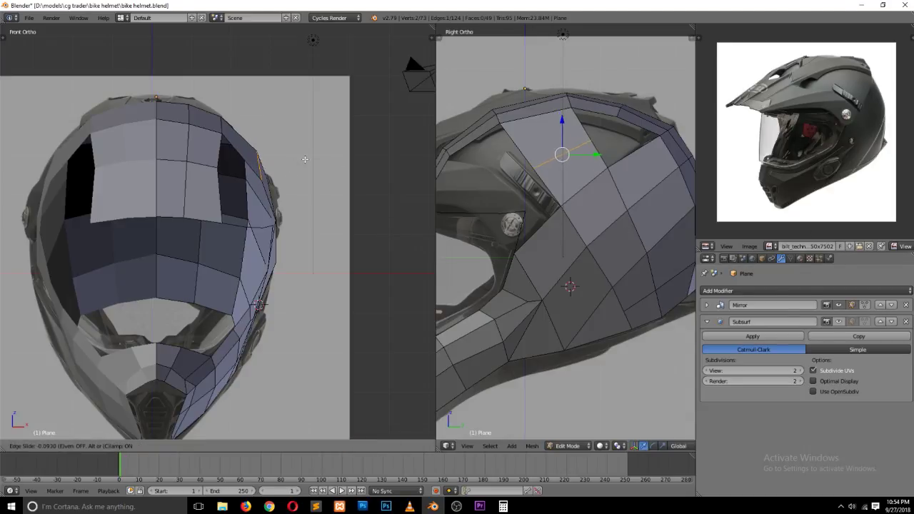
key("Escape")
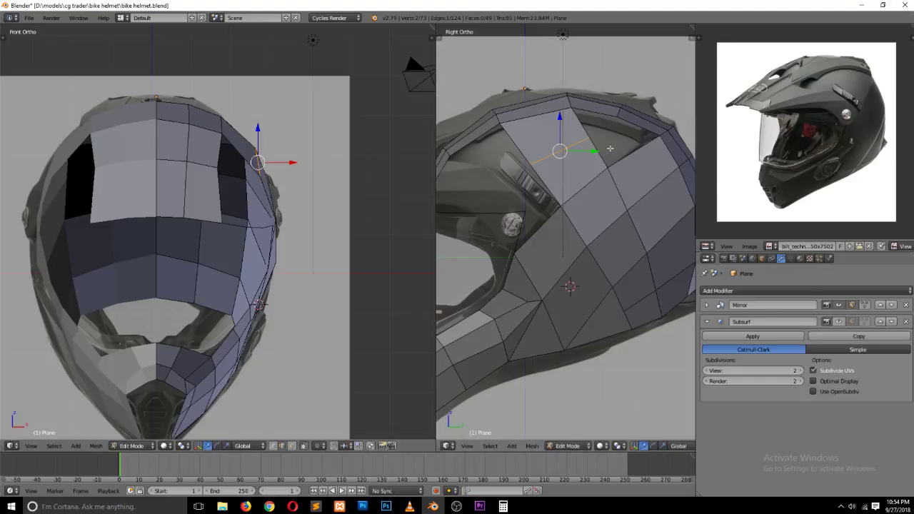
right_click(624, 125, "shift")
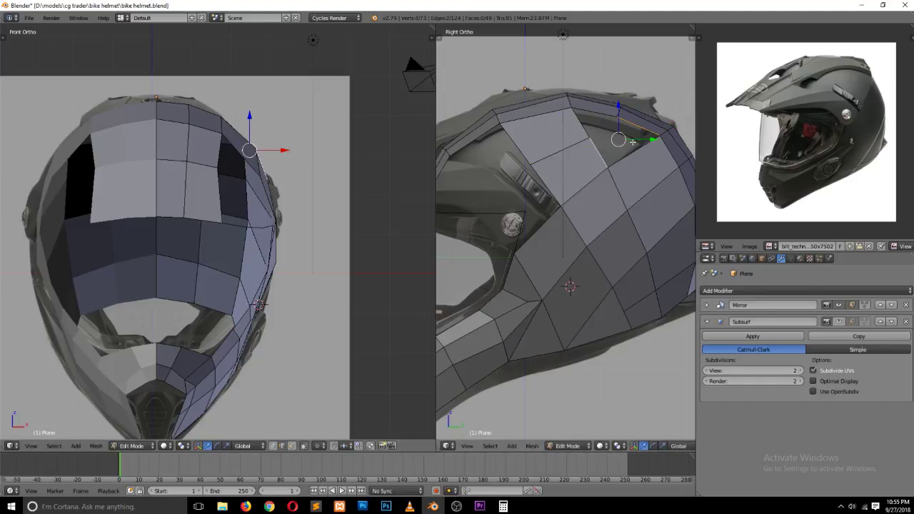
key("a")
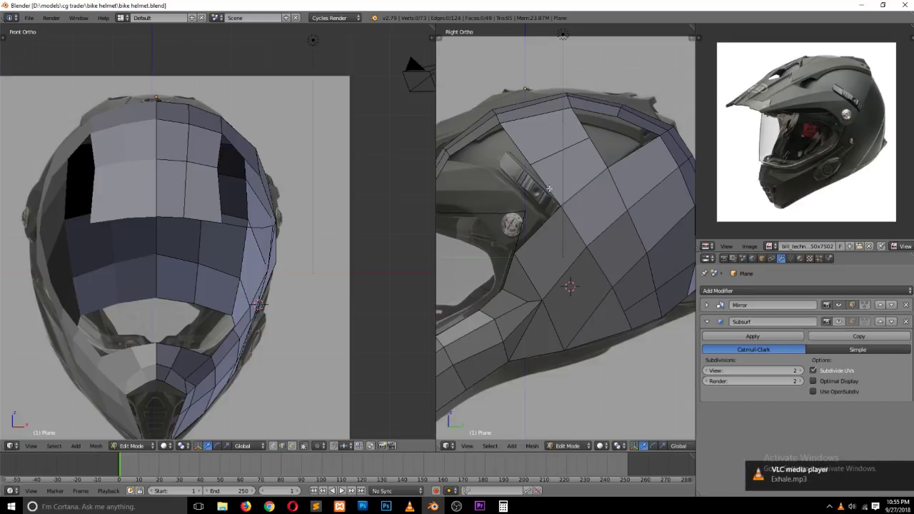
Step: Check the brow vertices against the reference, ending in edge select mode
scroll(544, 193, "up", 4, "ctrl")
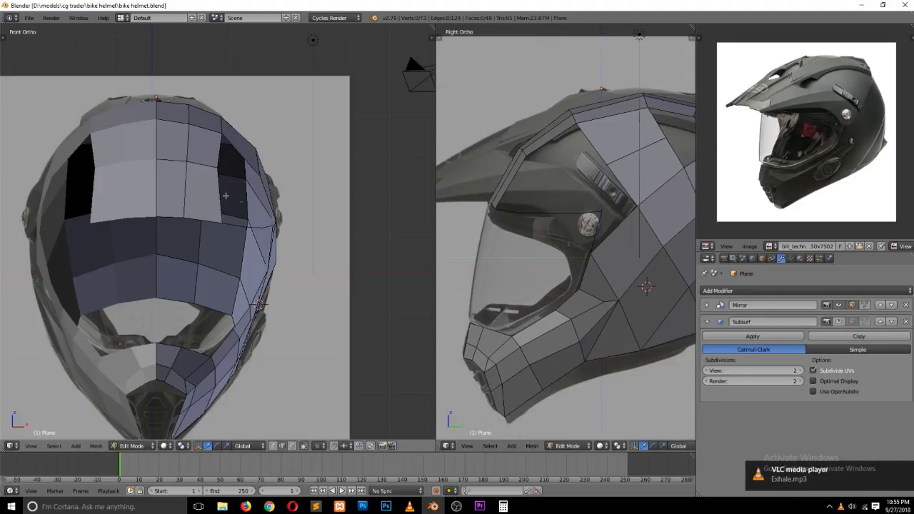
key("ctrl+Tab")
left_click(223, 173)
right_click(225, 169)
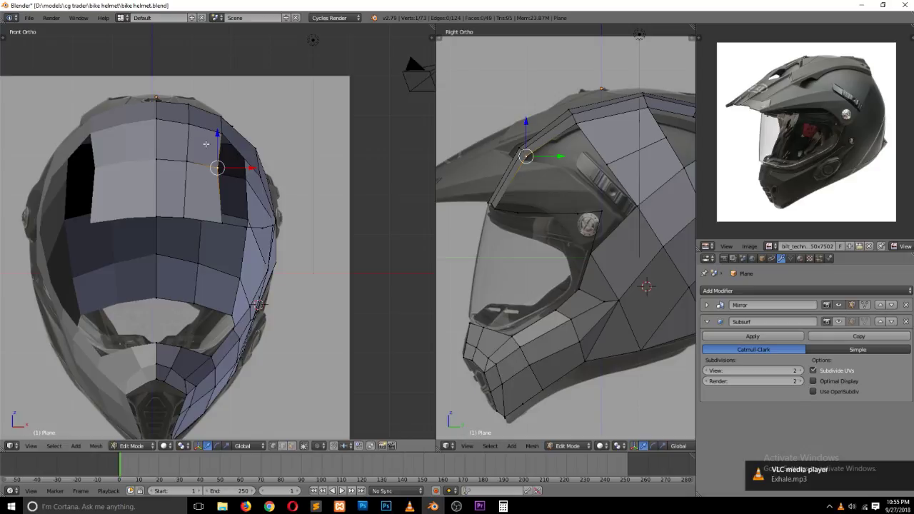
right_click(187, 161)
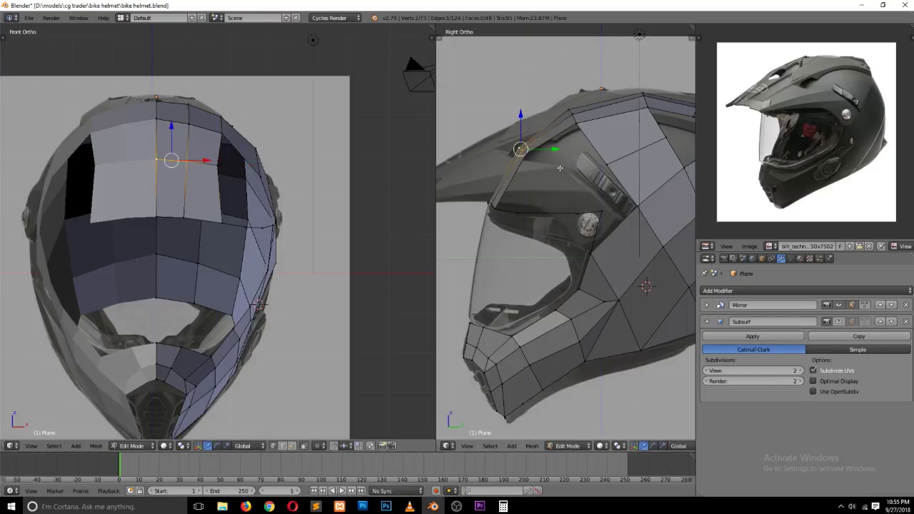
key("a")
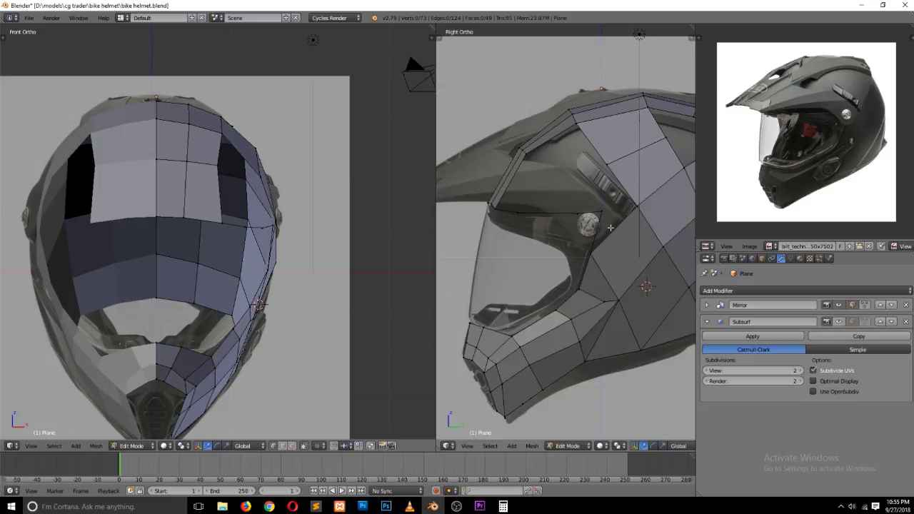
key("ctrl+Tab")
left_click(585, 234)
Step: Fill the hole in the helmet's upper side with a face between its two edges
mouse_move(293, 212)
middle_mouse_down()
mouse_move(254, 227)
mouse_move(249, 220)
middle_mouse_up()
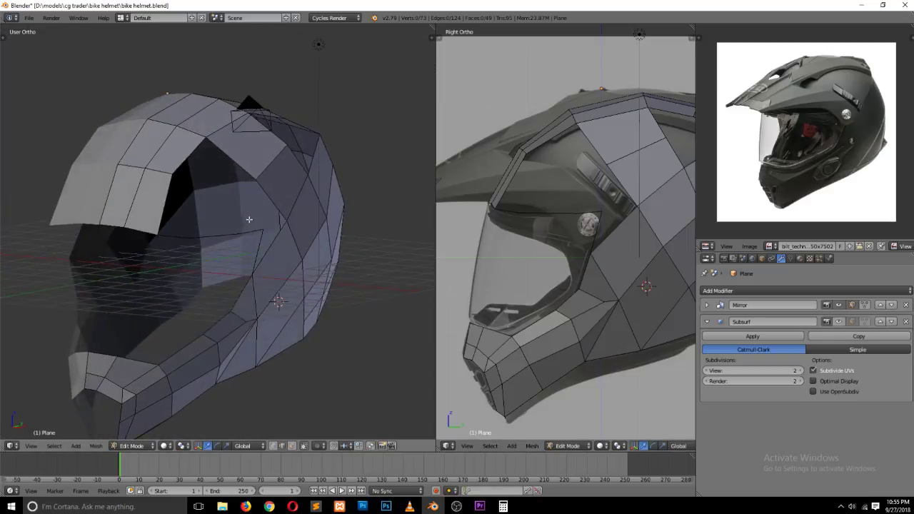
middle_click_drag(249, 219, 272, 189)
right_click(275, 187)
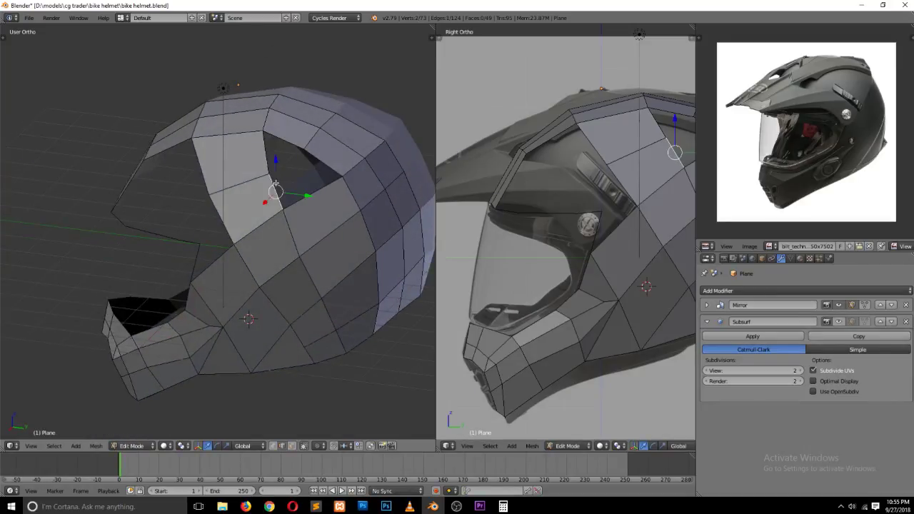
right_click(293, 163, "shift")
key("f")
Step: Add a loop cut through the new face and return to the front view
key("e")
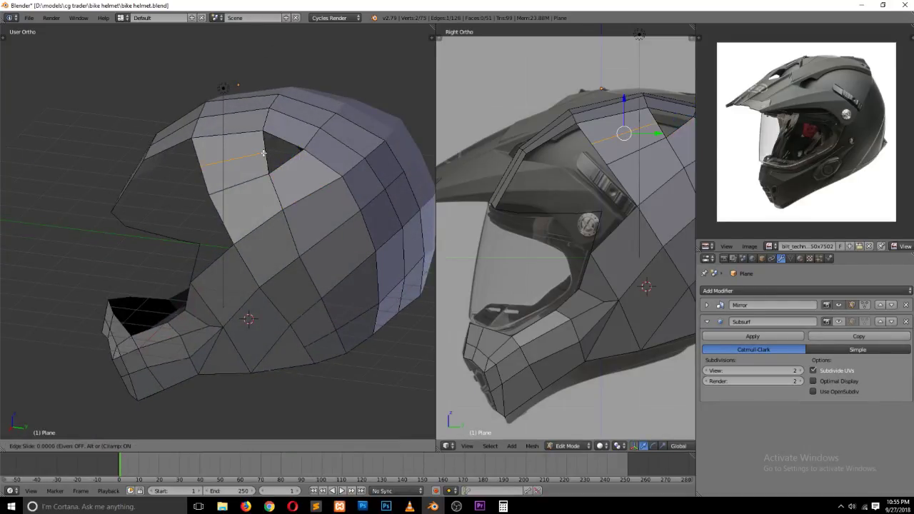
left_click(553, 150)
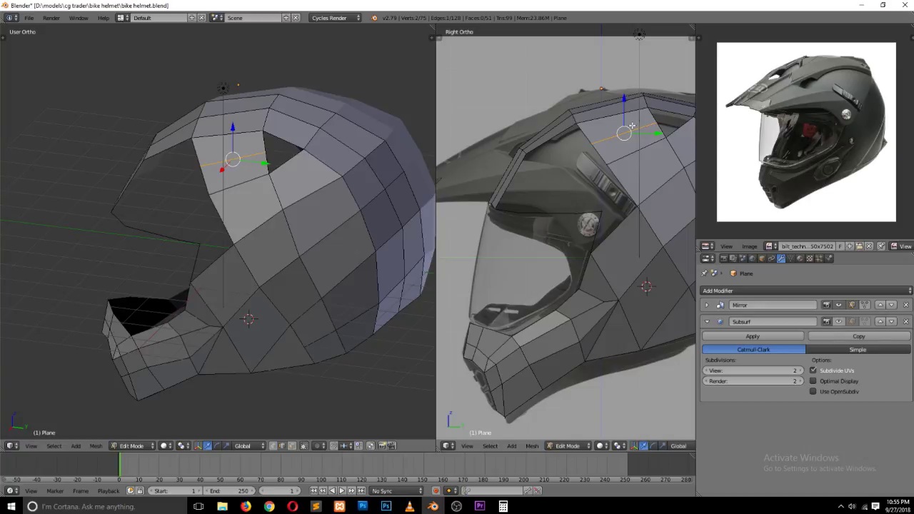
key("KP_1")
key("KP_3")
key("ctrl+Tab")
left_click(616, 114)
key("a")
key("z")
key("z")
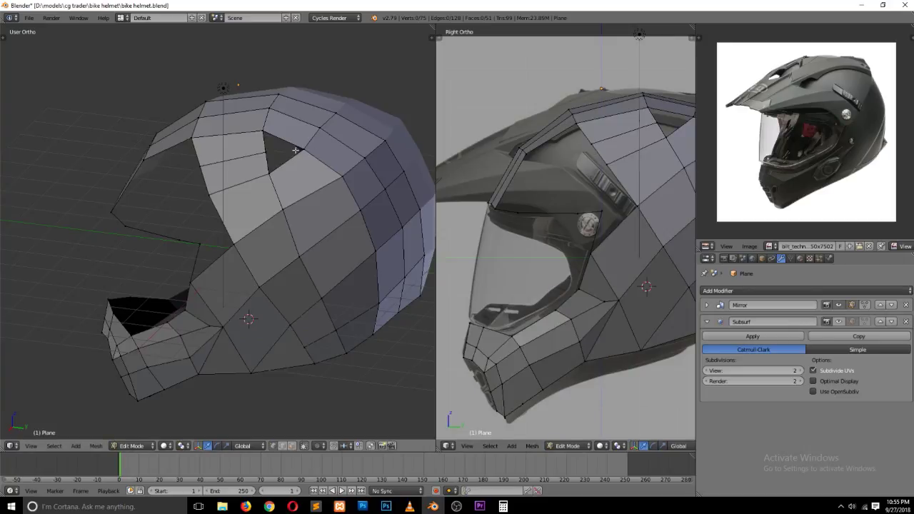
key("KP_1")
Step: Move the upper side vertices outward onto the front reference outline
scroll(317, 150, "up", 3)
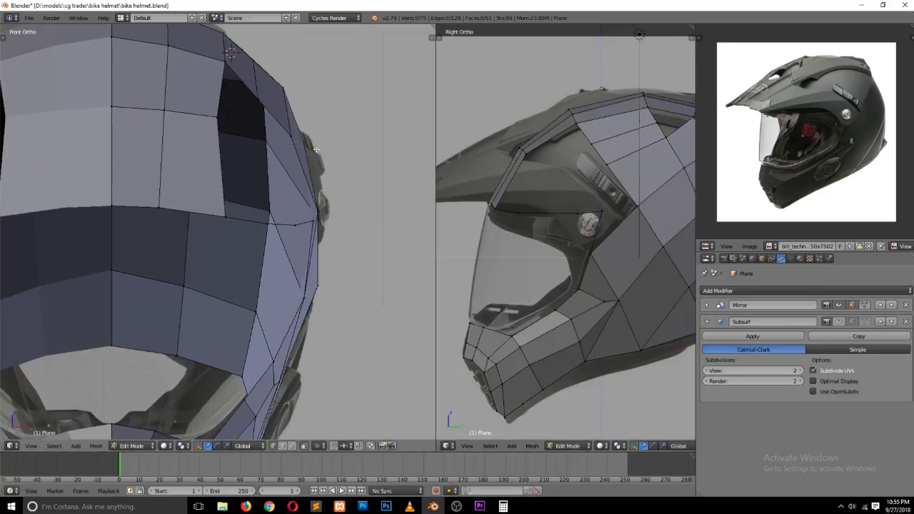
scroll(317, 149, "up", 3, "shift")
right_click(256, 153)
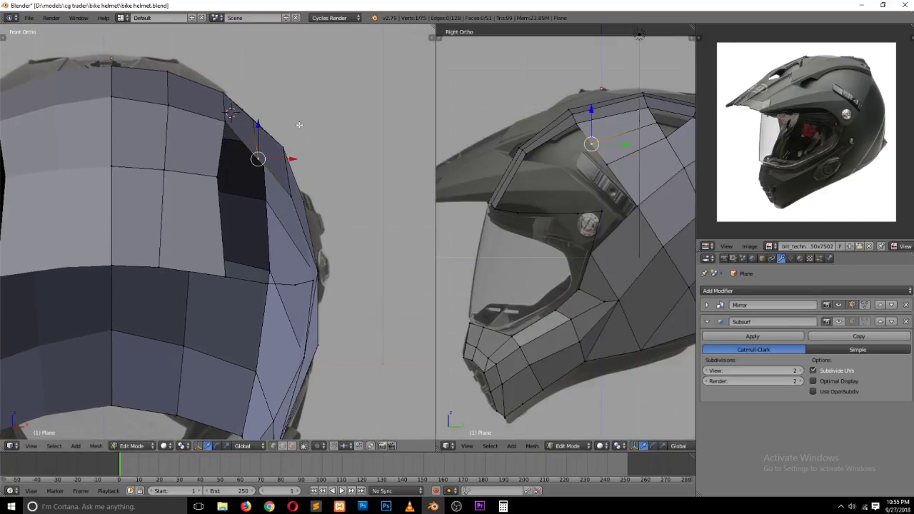
key("g")
left_click(311, 120)
right_click(252, 122)
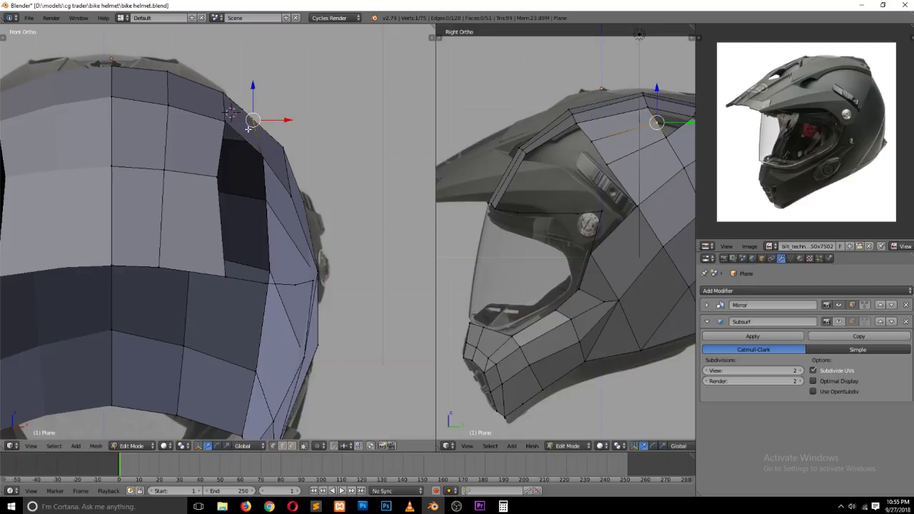
key("g")
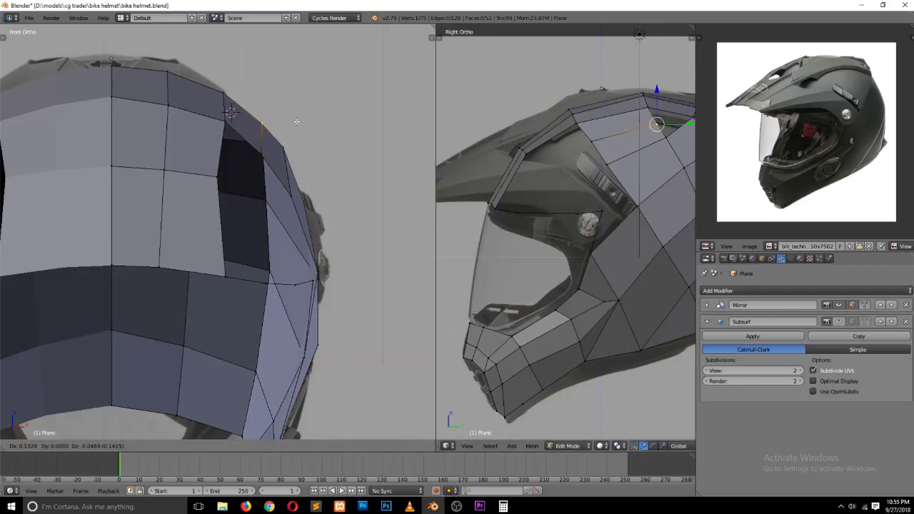
left_click(270, 142)
key("g")
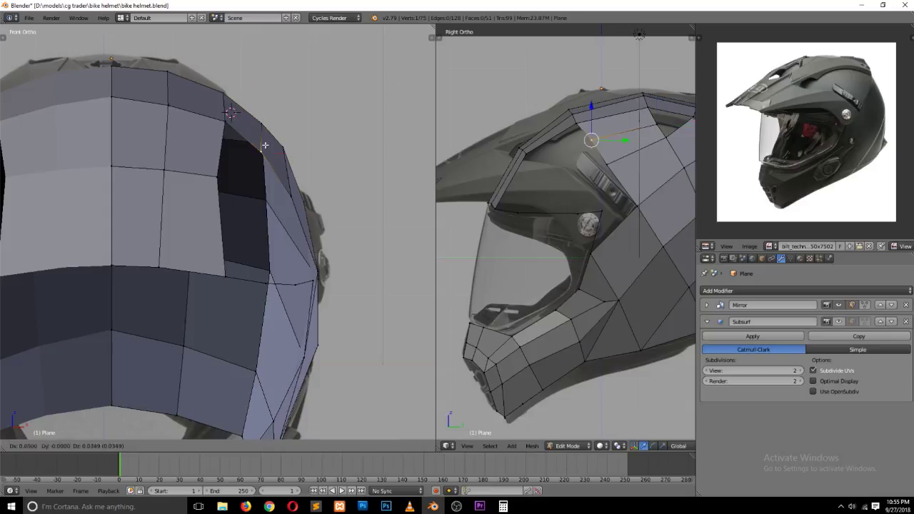
left_click(264, 143)
key("g")
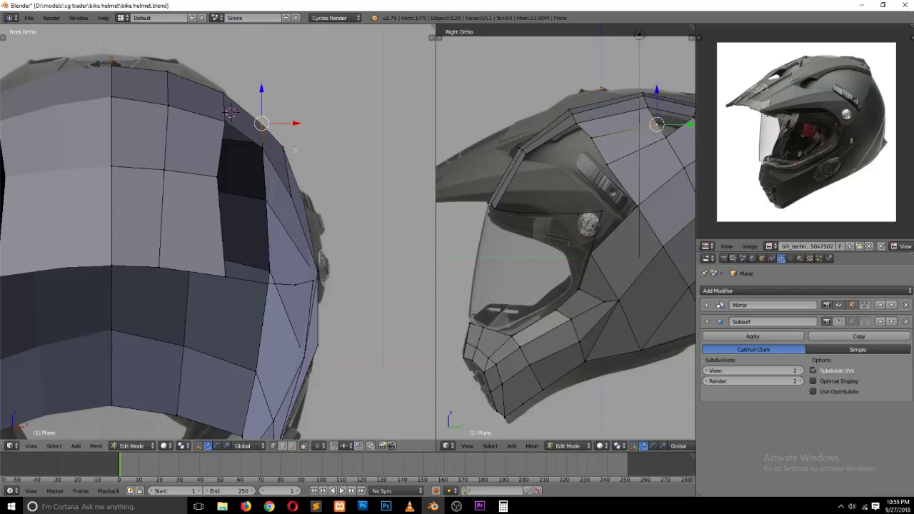
left_click(287, 146)
Step: Move the lower side vertex beside the visor into place on the reference
right_click(293, 195)
key("g")
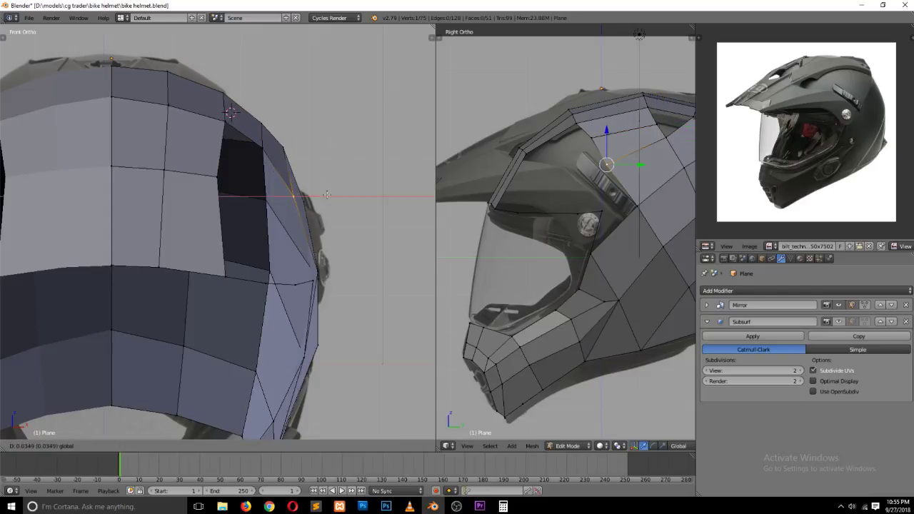
left_click(315, 203)
right_click(261, 147)
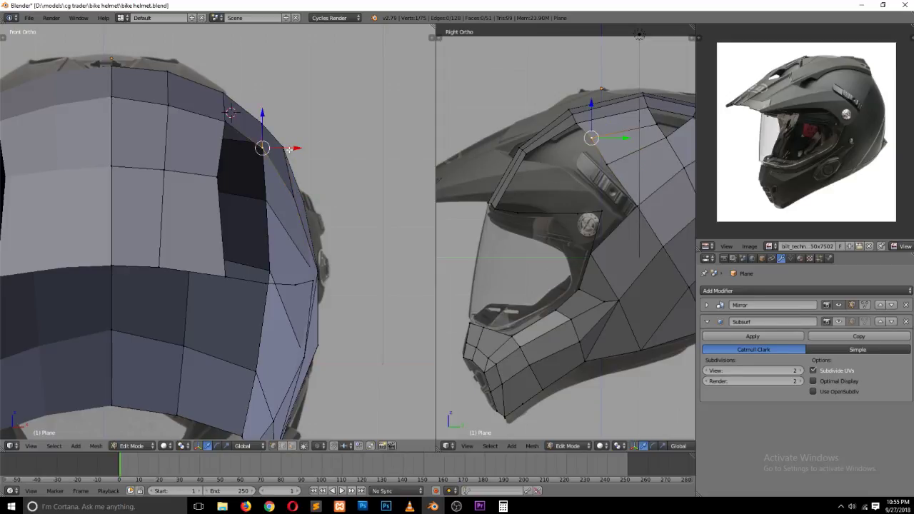
key("ctrl+z")
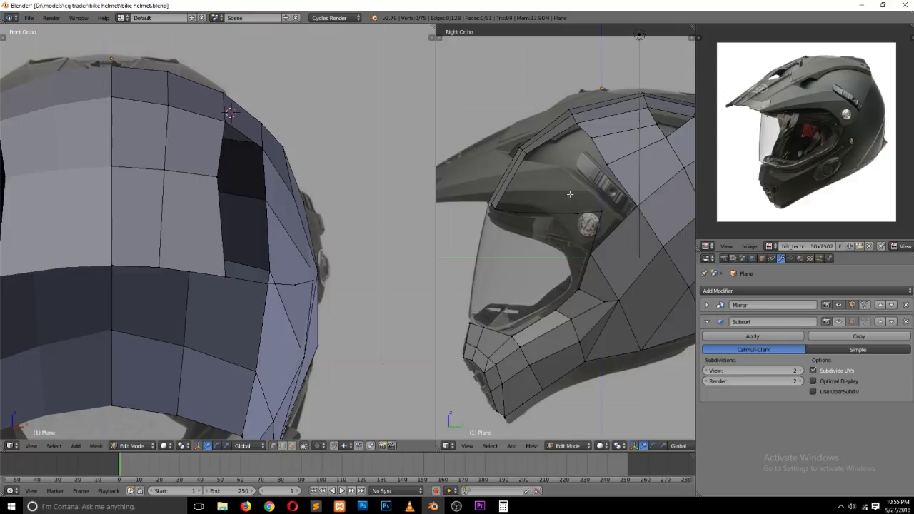
Step: Select the horizontal edge below the visor and the visor edges in edge mode
key("ctrl+Tab")
left_click(500, 202)
right_click(547, 213)
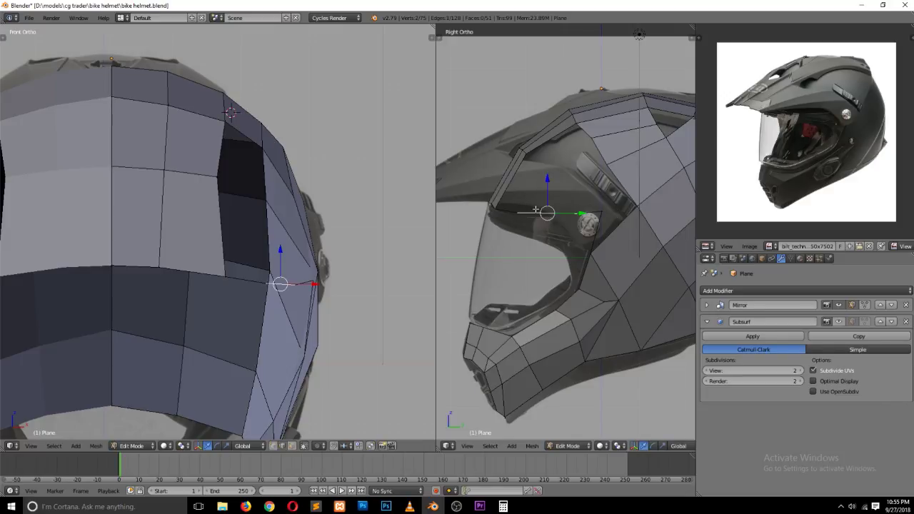
right_click(512, 169, "shift")
middle_click_drag(286, 250, 243, 276)
key("ctrl+z")
right_click(146, 219, "shift")
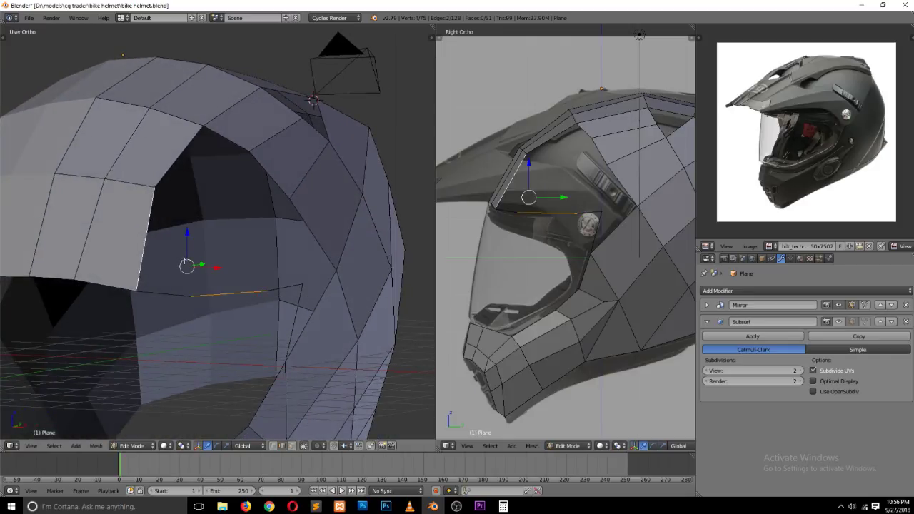
Step: Connect the vertex below the visor opening to an upper side vertex with a new edge
key("a")
key("ctrl+Tab")
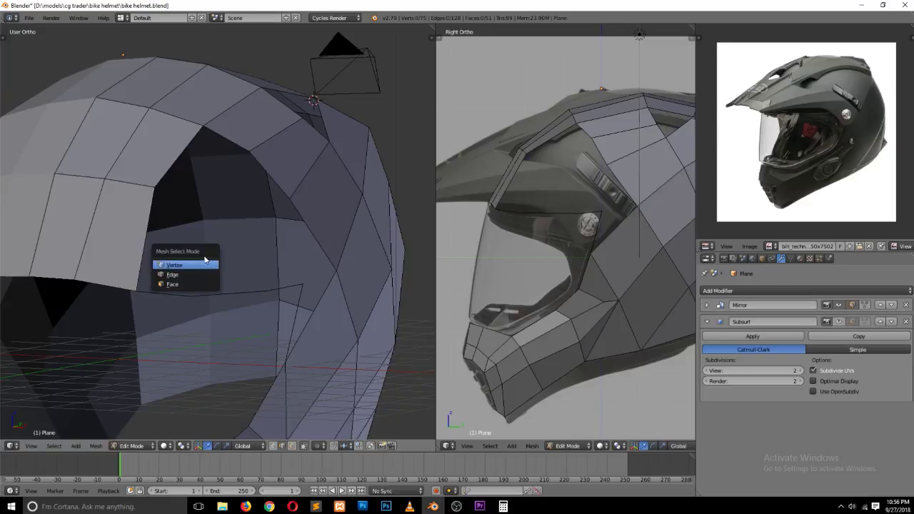
left_click(206, 268)
right_click(198, 298)
right_click(284, 199, "shift")
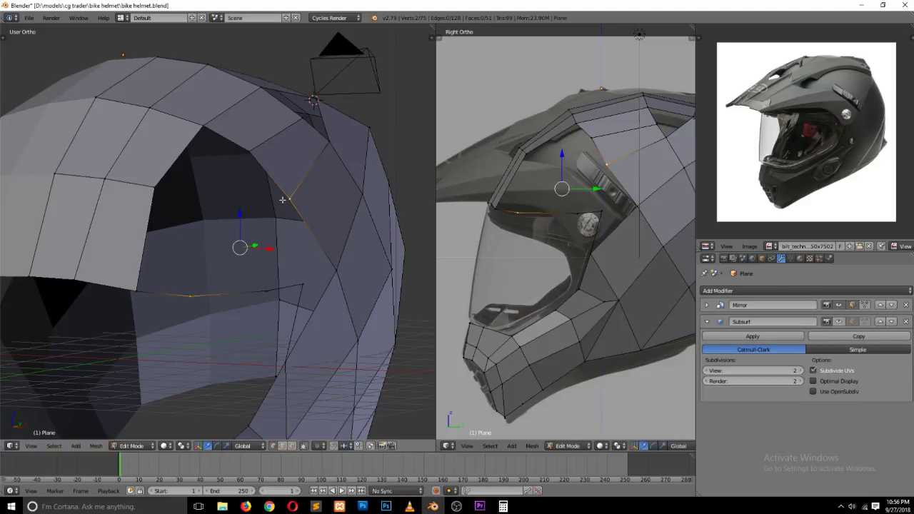
key("f")
key("a")
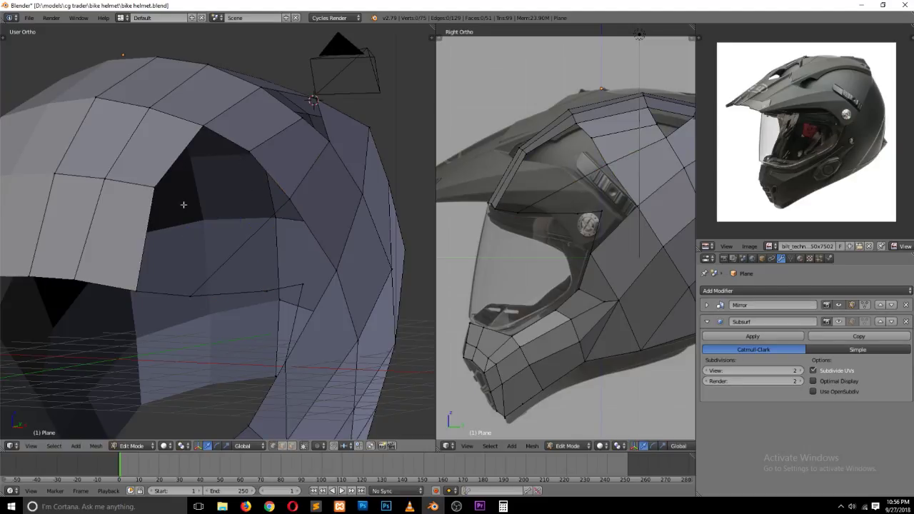
Step: Merge away the extra vertex and join it to the visor corner vertex with an edge
key("ctrl+Tab")
left_click(245, 255)
right_click(241, 249)
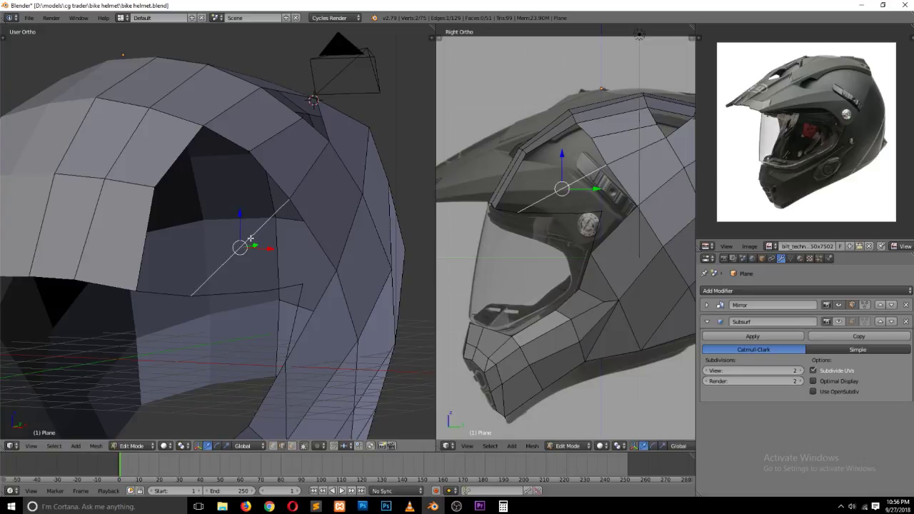
key("w")
left_click(246, 237)
right_click(249, 239)
key("alt+m")
left_click(240, 227)
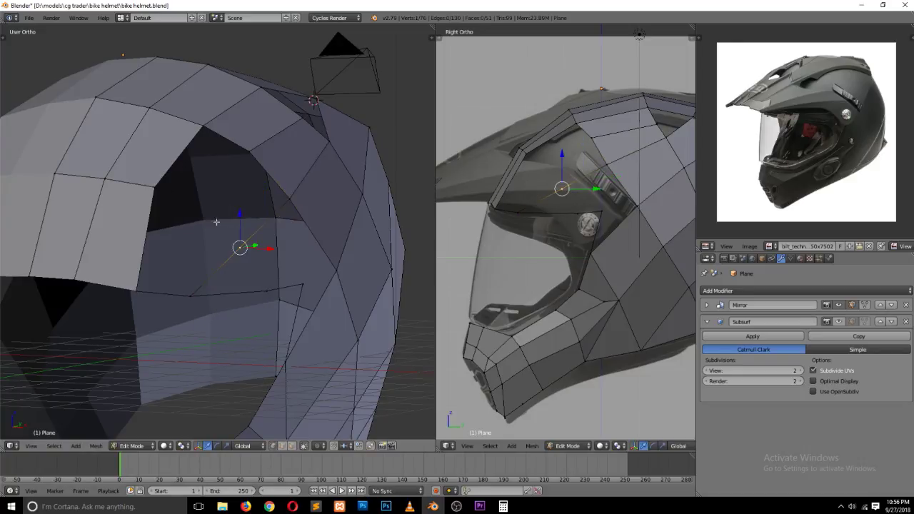
right_click(170, 185, "shift")
key("g")
right_click(171, 186)
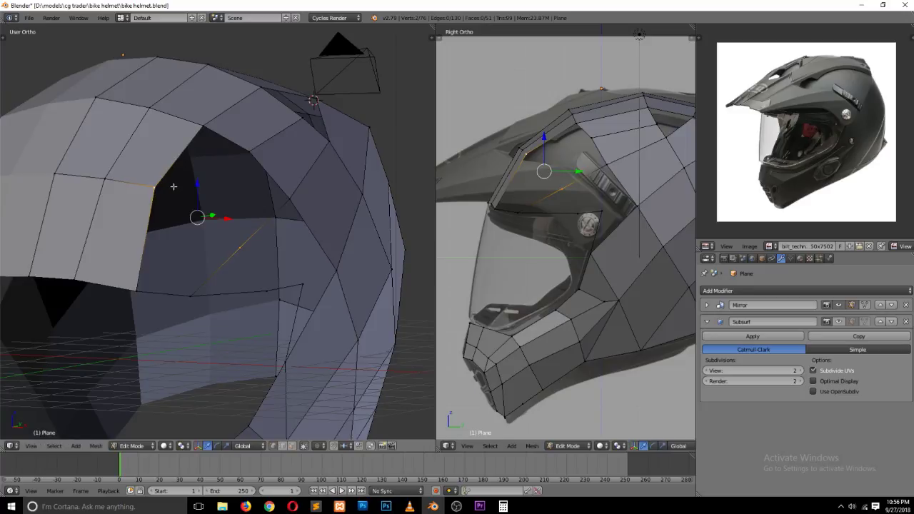
key("f")
key("a")
Step: Subdivide the new diagonal edge and move its midpoint right onto the reference outline
key("ctrl+Tab")
left_click(187, 209)
key("ctrl+Tab")
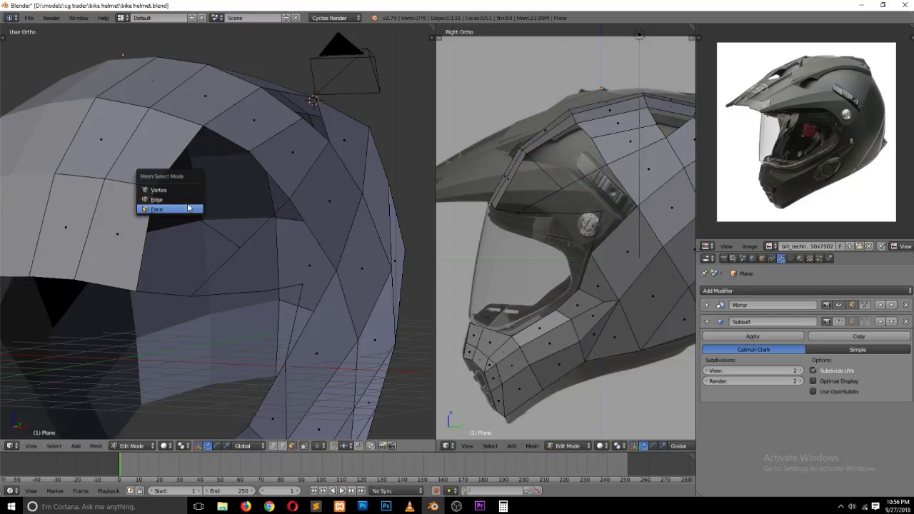
left_click(192, 211)
right_click(193, 209)
key("w")
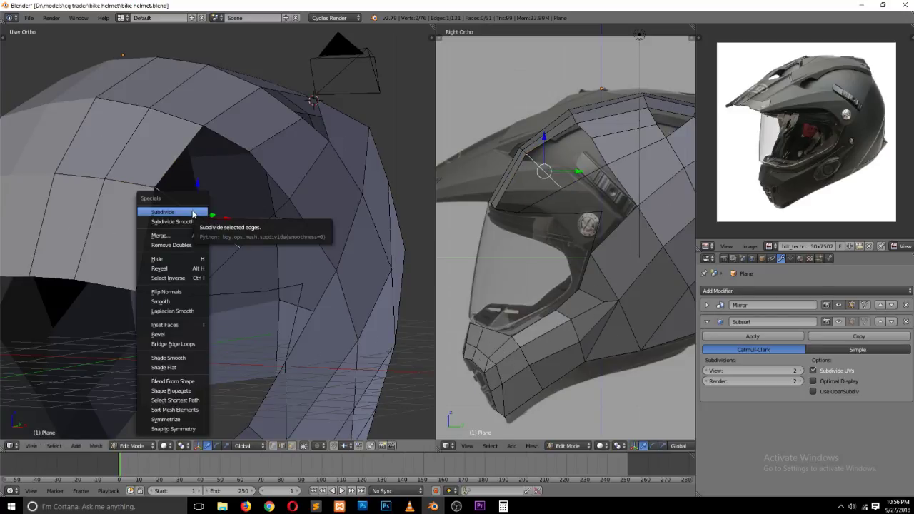
left_click(192, 212)
key("ctrl+Tab")
left_click(192, 207)
right_click(198, 215)
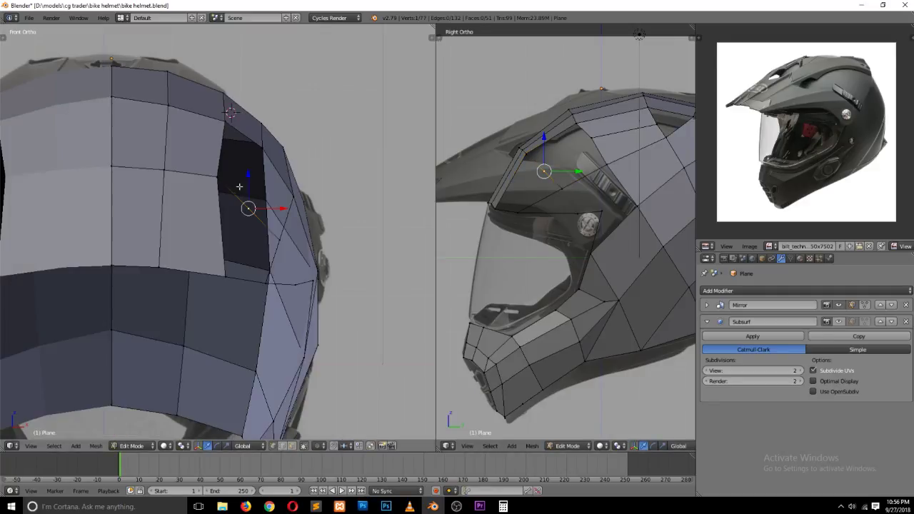
key("KP_1")
left_click_drag(277, 207, 295, 213)
Step: Nudge the vertex under the visor left and up, and raise the centre-line vertex slightly
right_click(226, 276)
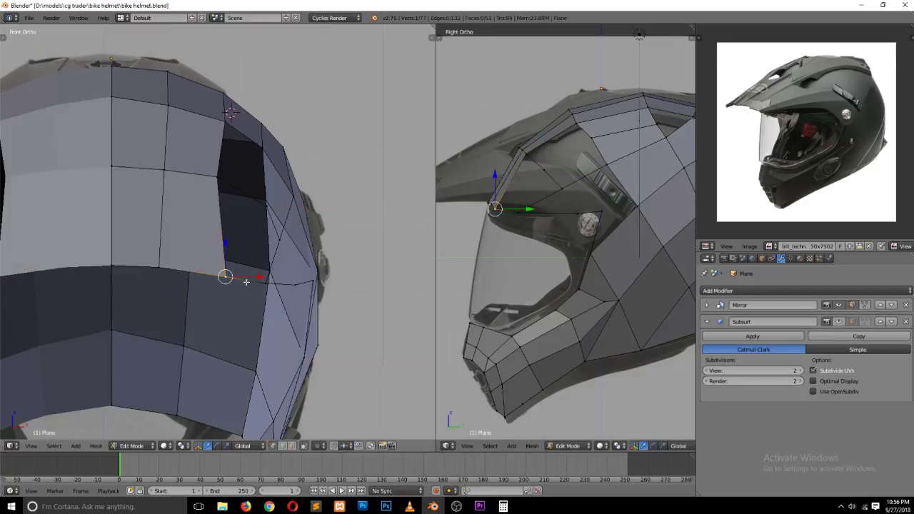
left_click_drag(246, 282, 161, 266)
key("g")
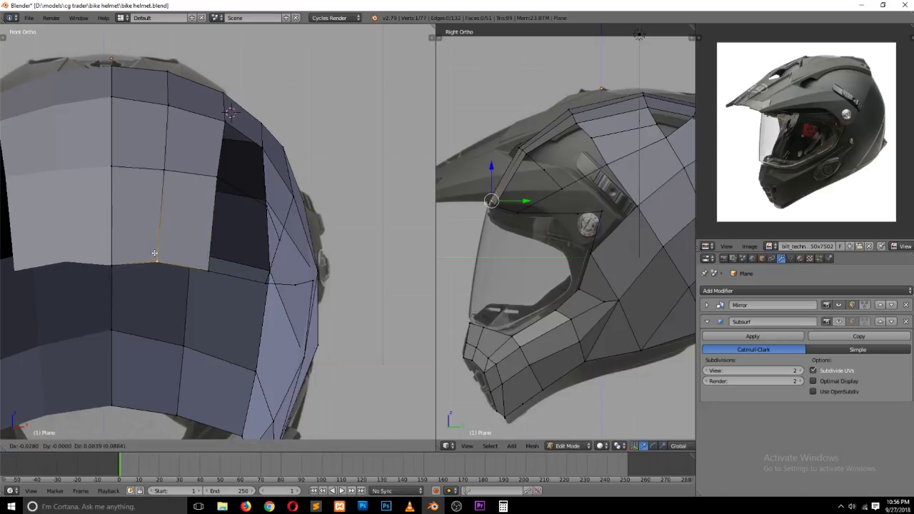
left_click(155, 253)
right_click(120, 253)
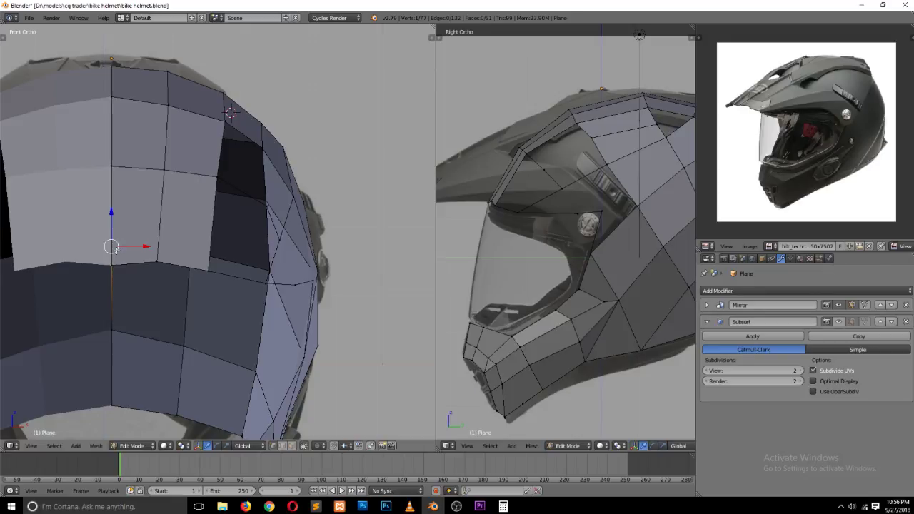
right_click(115, 251)
key("g")
left_click(112, 233)
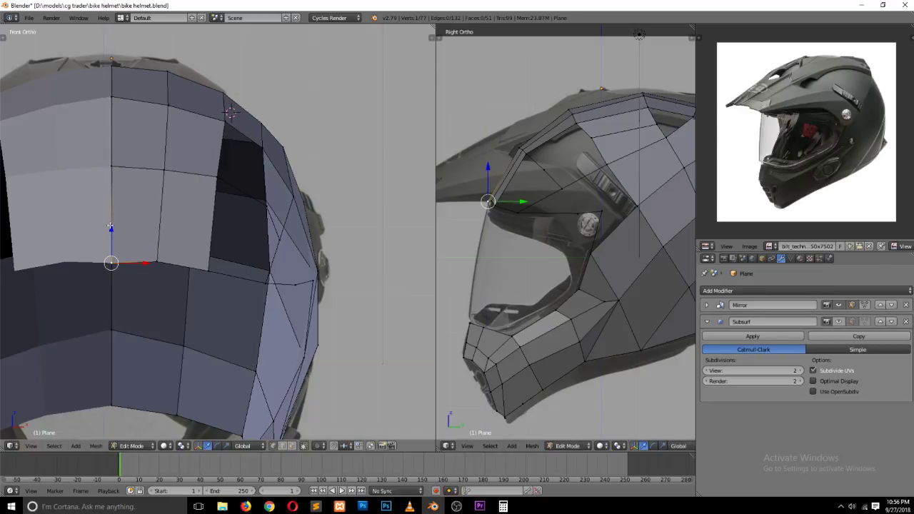
right_click(208, 271)
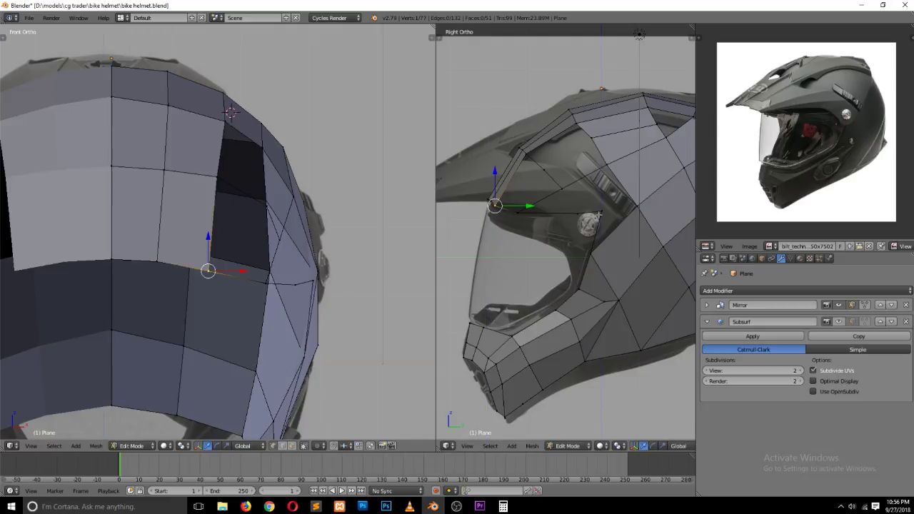
Step: Zoom in on the helmet reference photo to examine the visor details, then partly back out
scroll(843, 93, "up", 3)
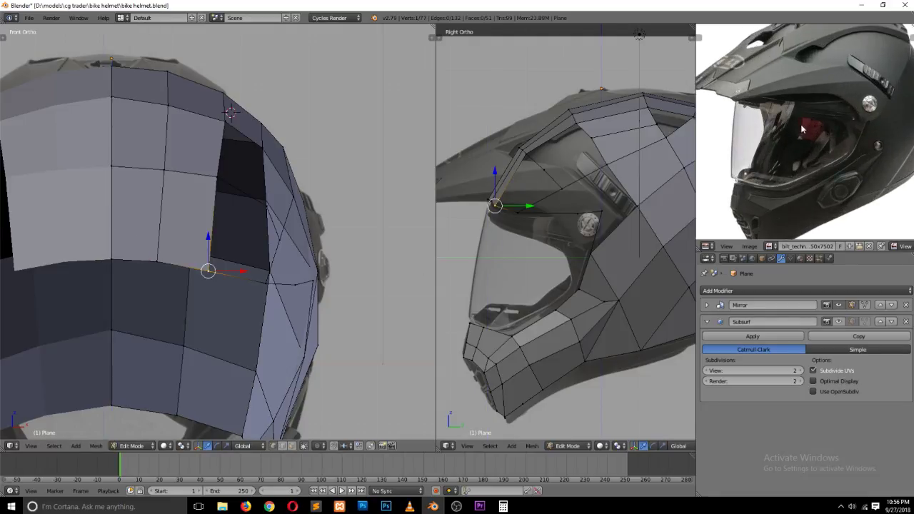
scroll(779, 150, "down", 3)
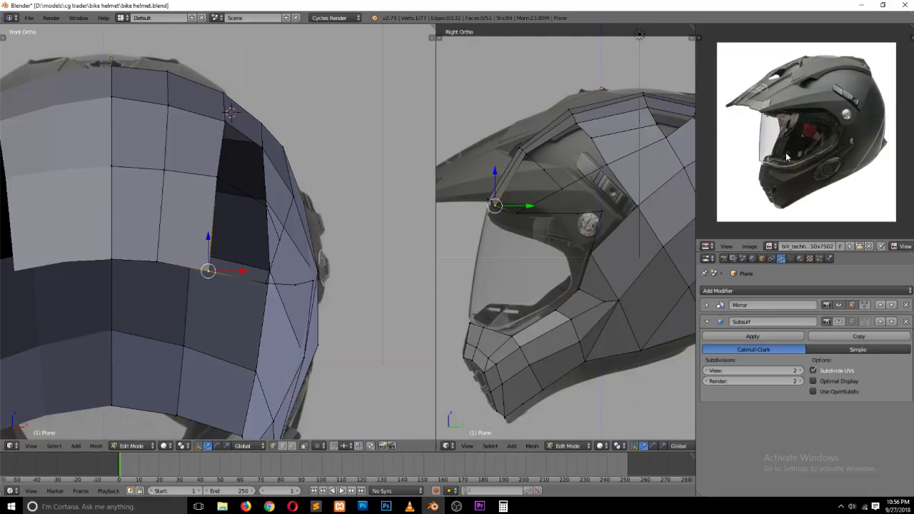
scroll(786, 150, "up", 3)
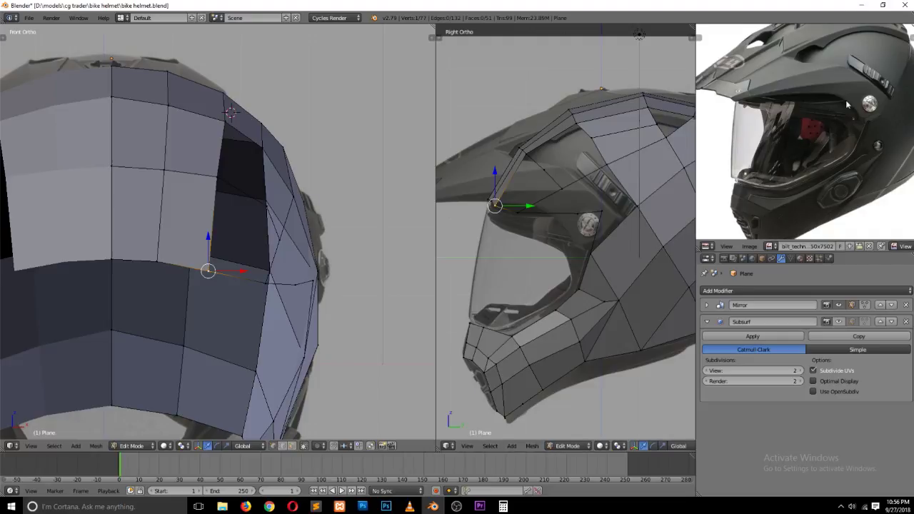
scroll(792, 143, "down", 2)
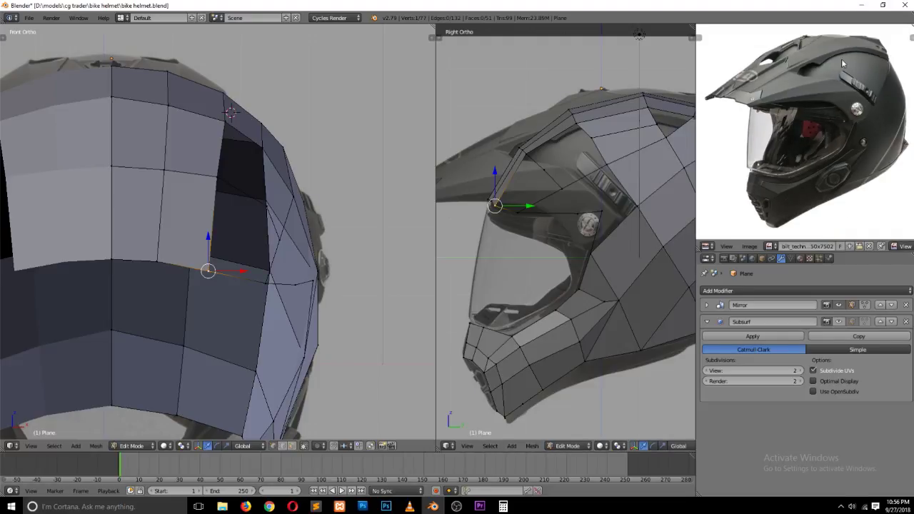
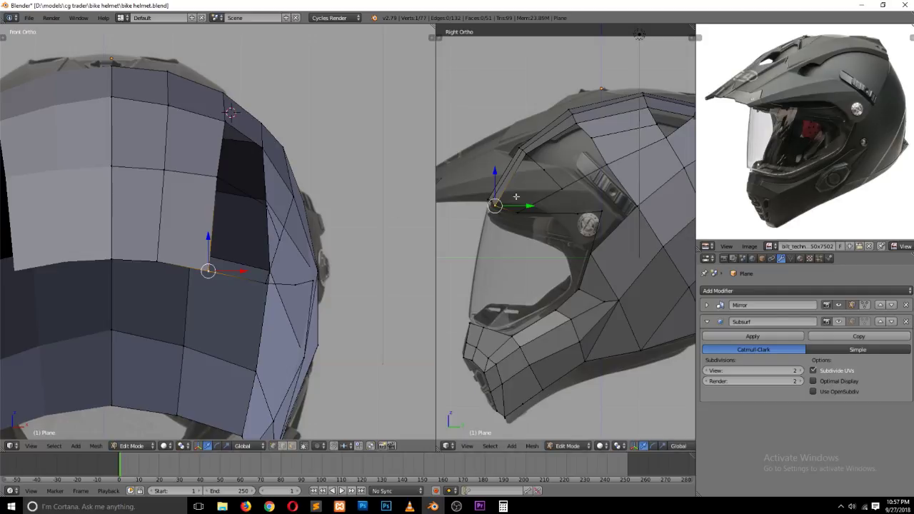
Step: Fill a face between the four vertices above the visor opening
scroll(516, 197, "up", 1)
right_click(540, 157)
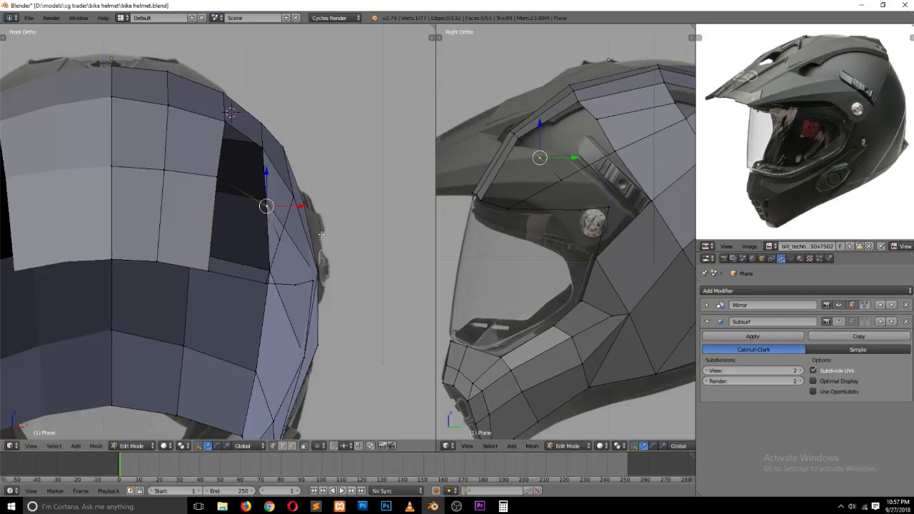
key("ctrl+Tab")
left_click(558, 153)
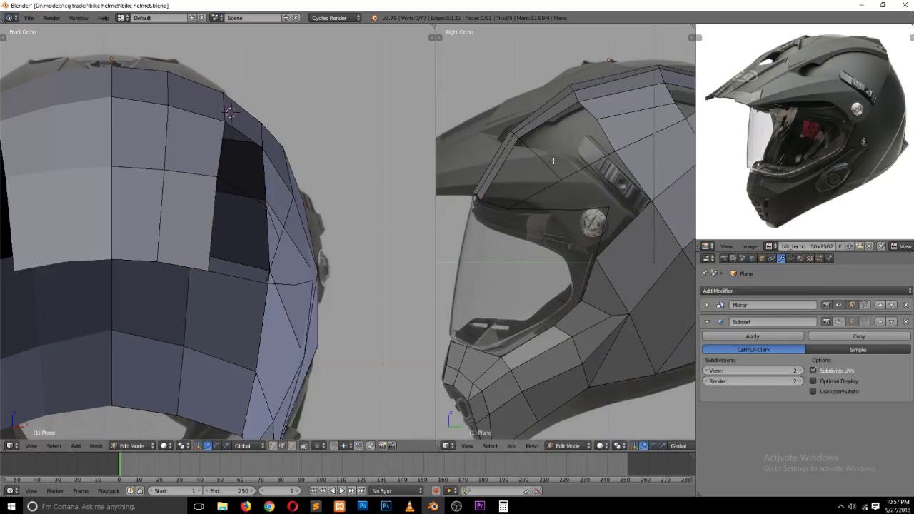
right_click(564, 153)
right_click(620, 134, "shift")
key("f")
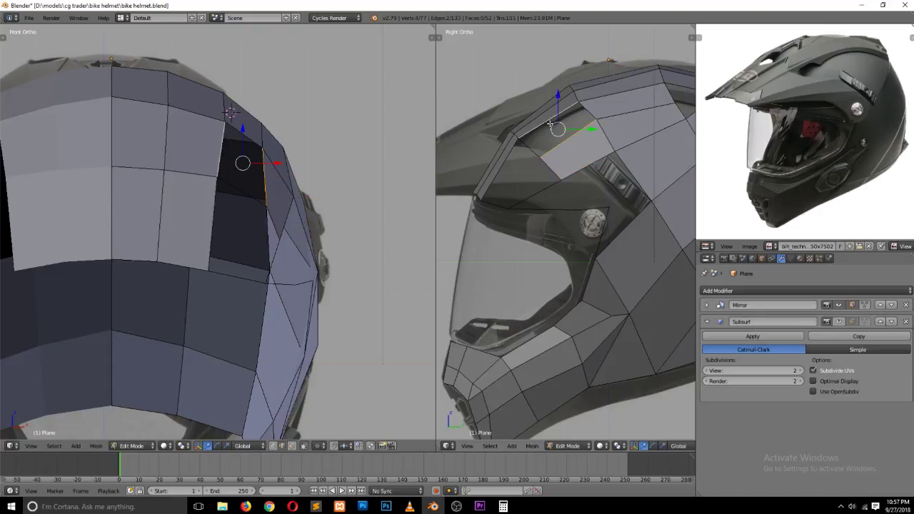
Step: In wireframe, move the upper side vertices up to match the reference image
key("ctrl+Tab")
left_click(565, 105)
right_click(576, 102)
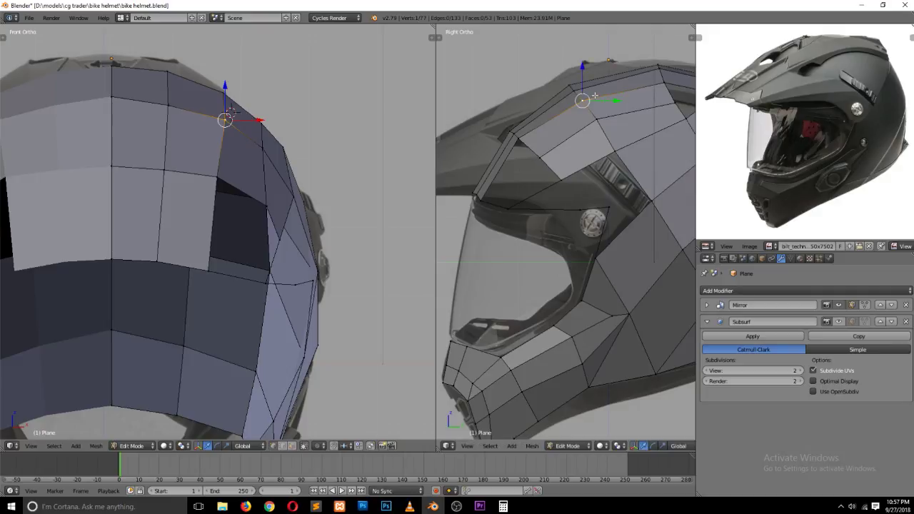
right_click(609, 138)
right_click(613, 148)
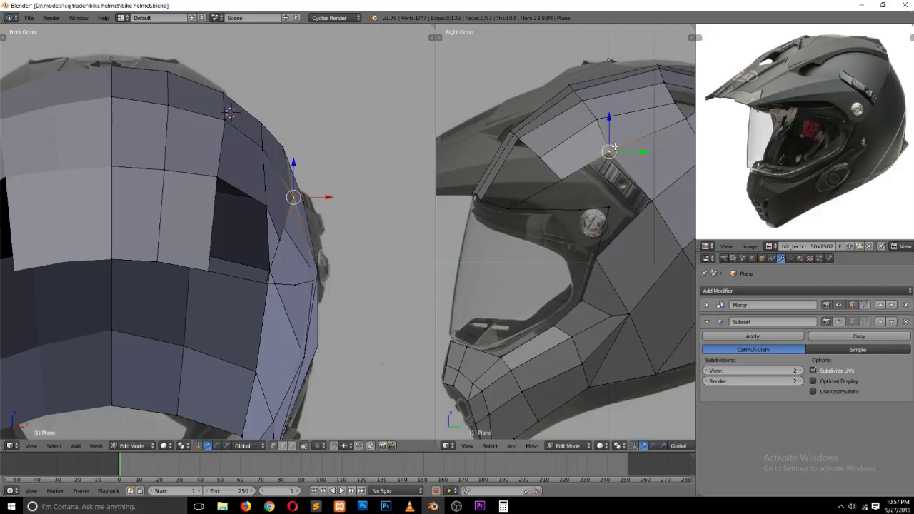
key("z")
key("z")
key("g")
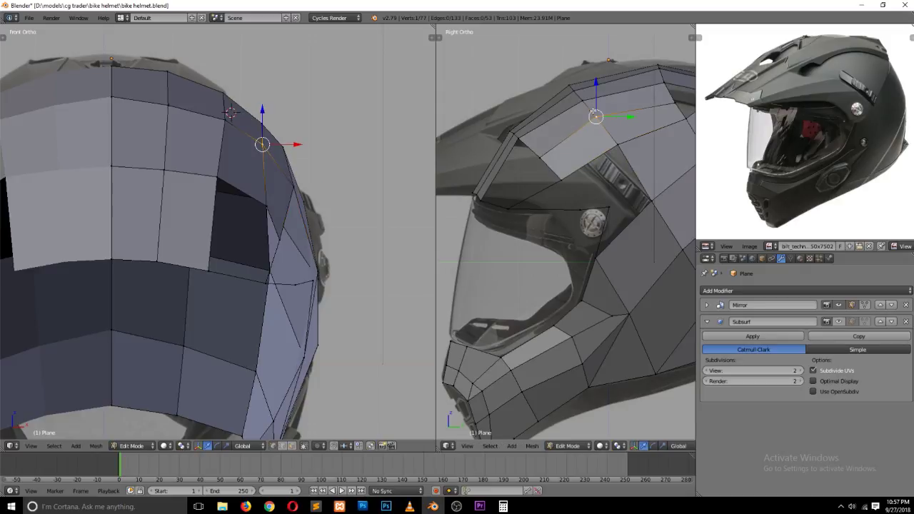
left_click(599, 114)
Step: Move a lower side vertex into line with the reference, then deselect all
right_click(266, 205)
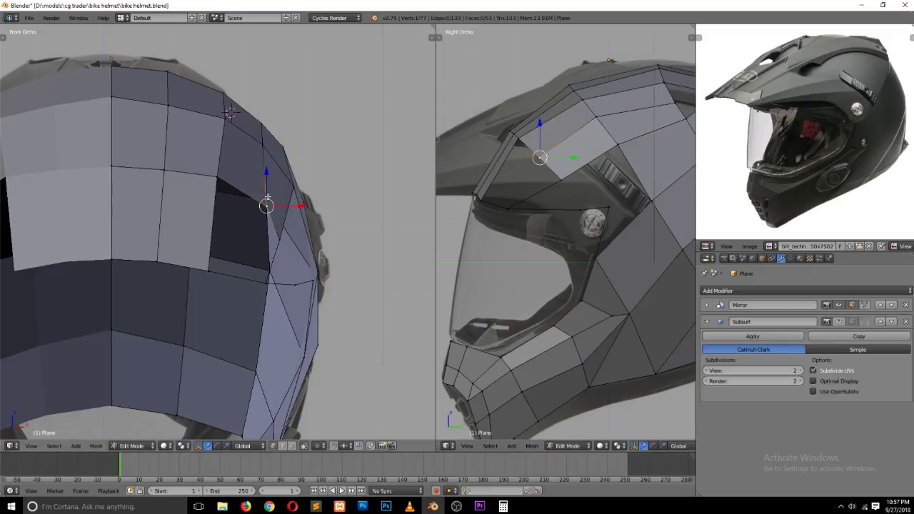
key("g")
left_click(290, 233)
key("a")
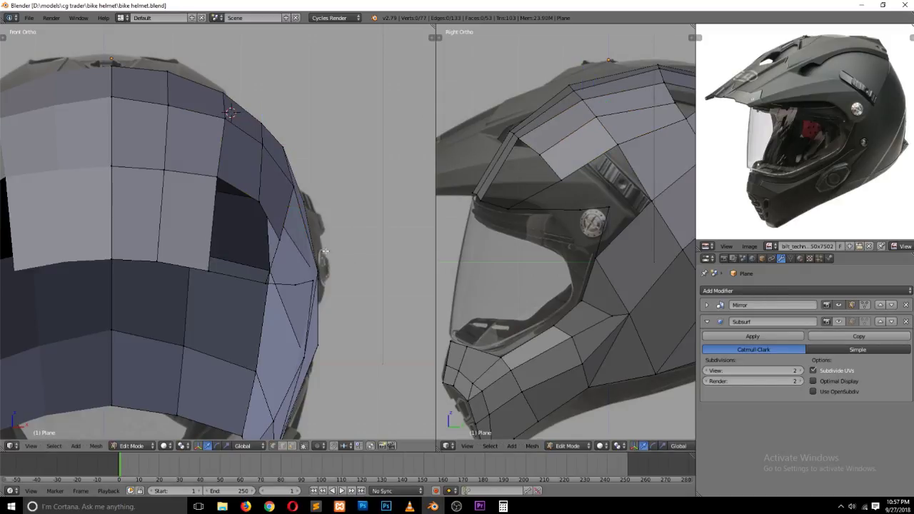
key("ctrl+Tab")
mouse_move(307, 257)
middle_mouse_down()
mouse_move(270, 276)
mouse_move(225, 262)
mouse_move(237, 262)
middle_mouse_up()
Step: Fill a triangle face across the hole on the helmet top
right_click(204, 278)
right_click(140, 257, "shift")
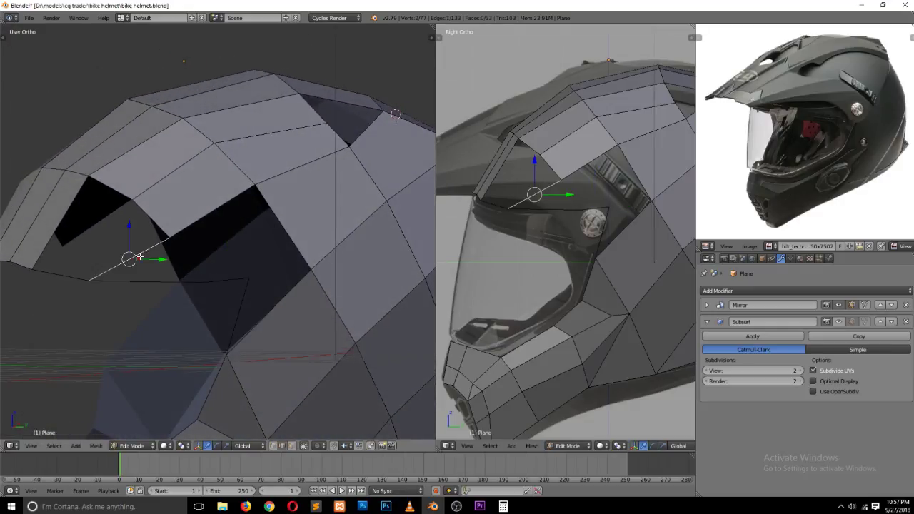
right_click(143, 252, "shift")
key("f")
key("a")
middle_click_drag(143, 252, 184, 265)
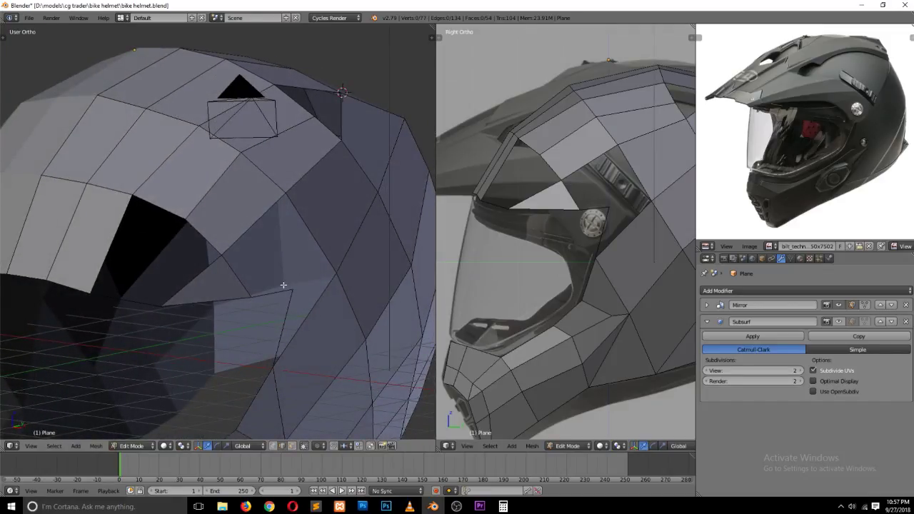
mouse_move(283, 285)
middle_mouse_down()
mouse_move(218, 274)
mouse_move(202, 284)
middle_mouse_up()
Step: Fill the remaining triangular hole and check the shell from the front view
right_click(208, 284)
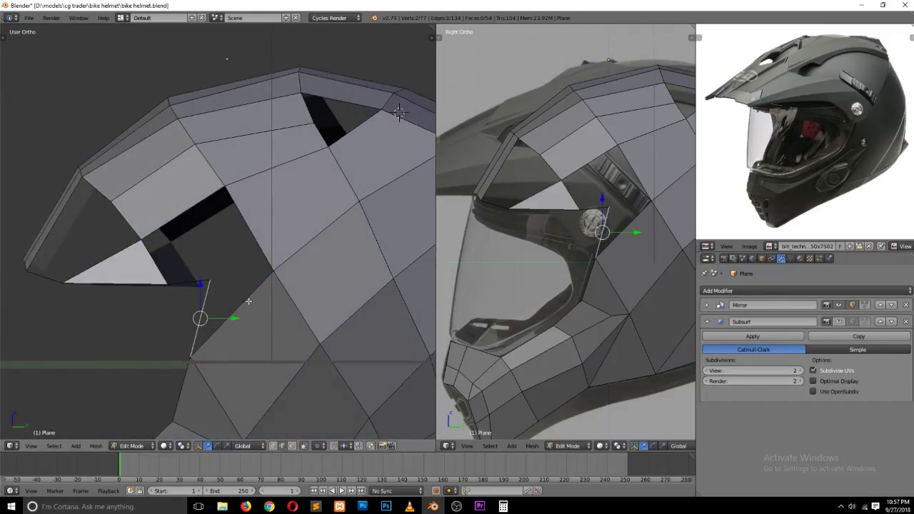
key("a")
mouse_move(285, 245)
middle_mouse_down()
mouse_move(300, 250)
mouse_move(276, 280)
mouse_move(296, 165)
middle_mouse_up()
right_click(296, 165, "alt")
key("f")
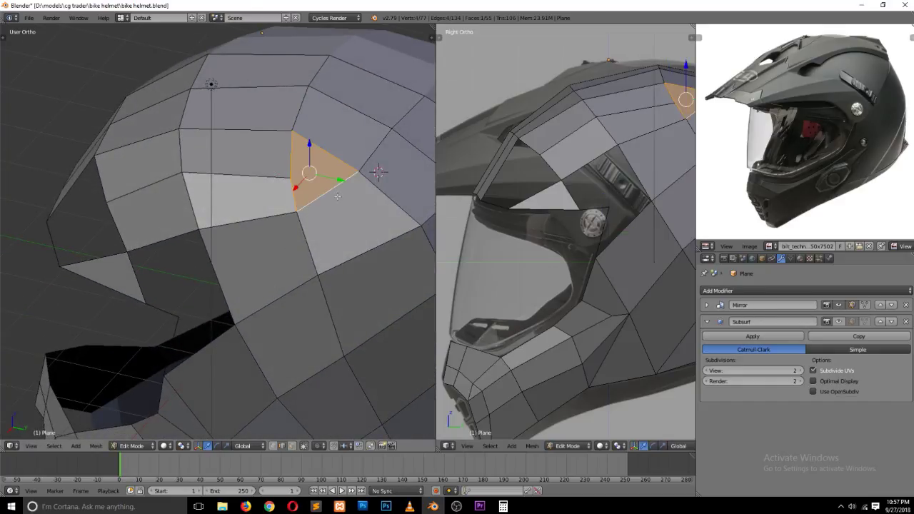
key("Tab")
scroll(338, 198, "down", 2)
key("KP_1")
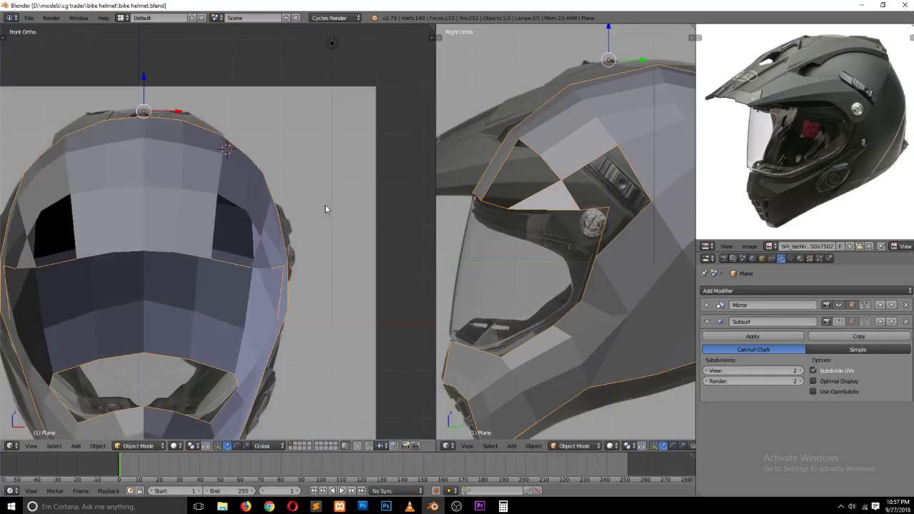
scroll(321, 211, "up", 3)
scroll(321, 210, "up", 1)
Step: Subdivide the visor-opening edge and select its new middle vertex
key("Tab")
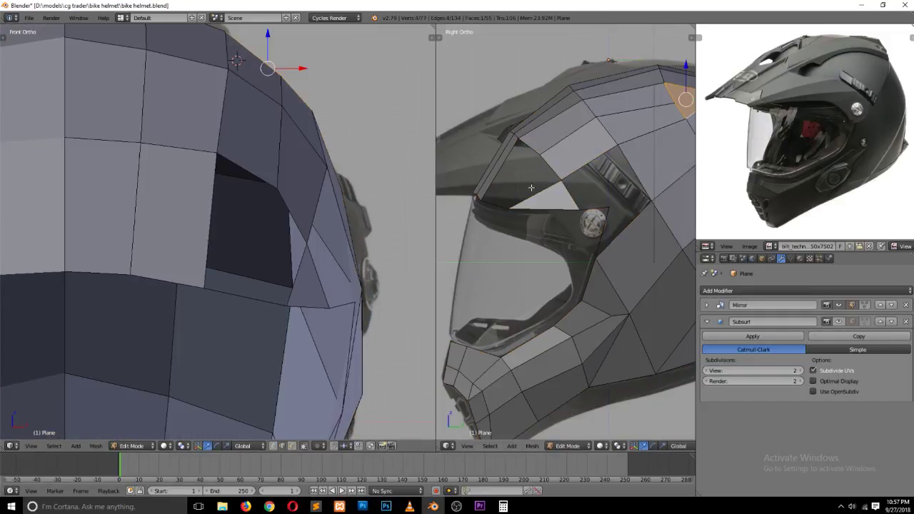
mouse_move(219, 240)
middle_mouse_down()
mouse_move(171, 270)
mouse_move(211, 227)
middle_mouse_up()
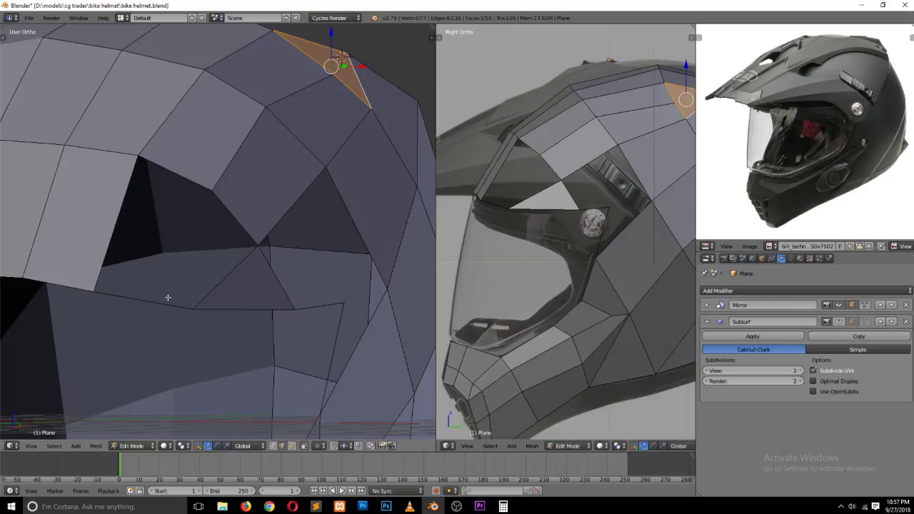
key("a")
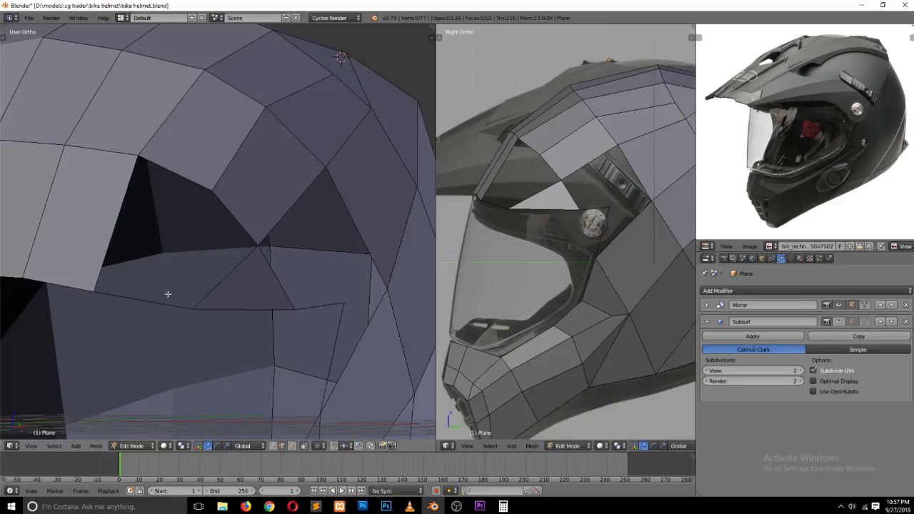
right_click(168, 294)
key("w")
left_click(170, 270)
key("ctrl+Tab")
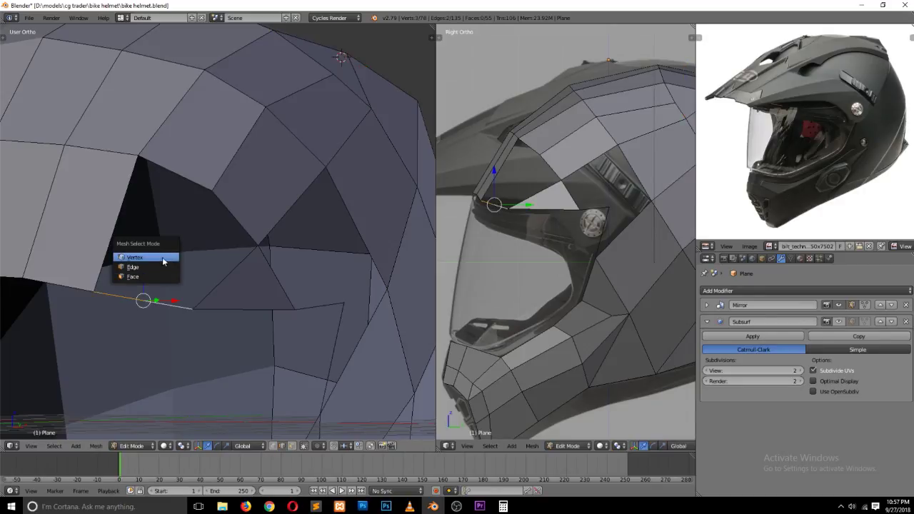
left_click(163, 262)
scroll(514, 248, "up", 1)
right_click(477, 199)
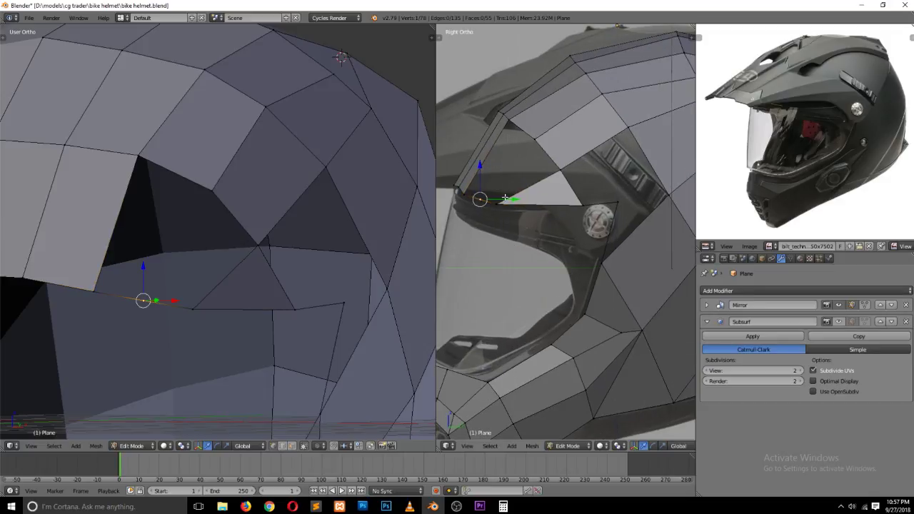
Step: Position the new middle vertex on the visor outline of the reference
key("g")
left_click(484, 168)
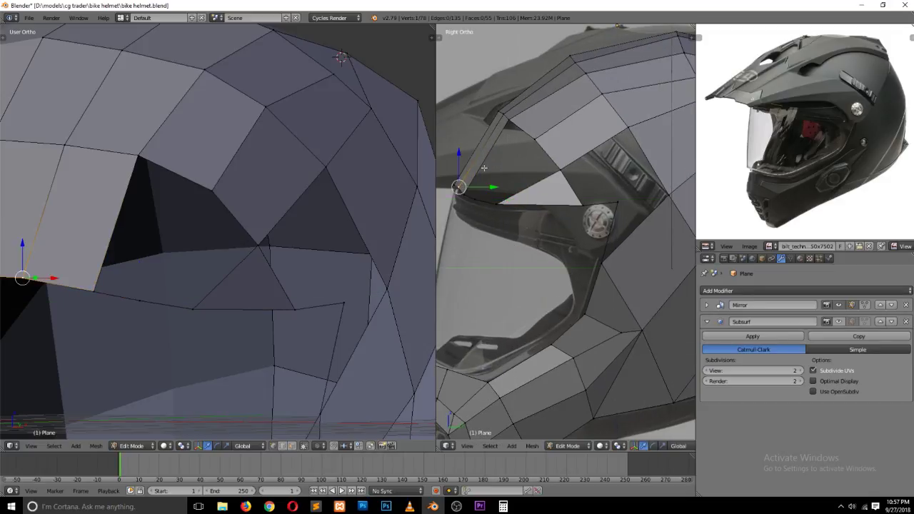
key("g")
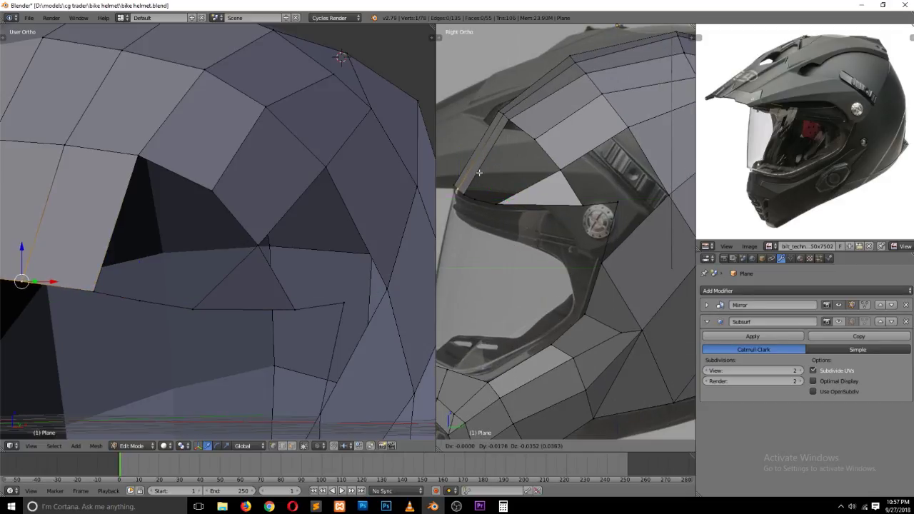
left_click(480, 171)
key("g")
left_click(465, 178)
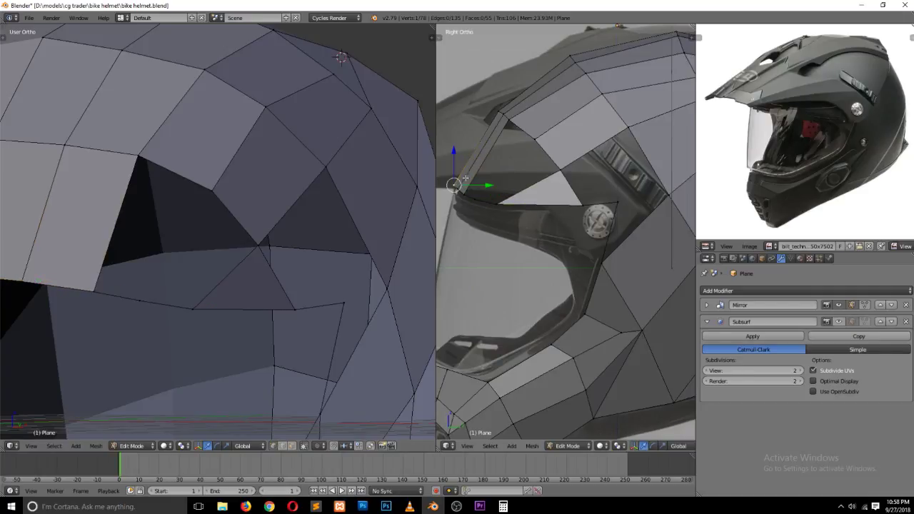
key("ctrl+z")
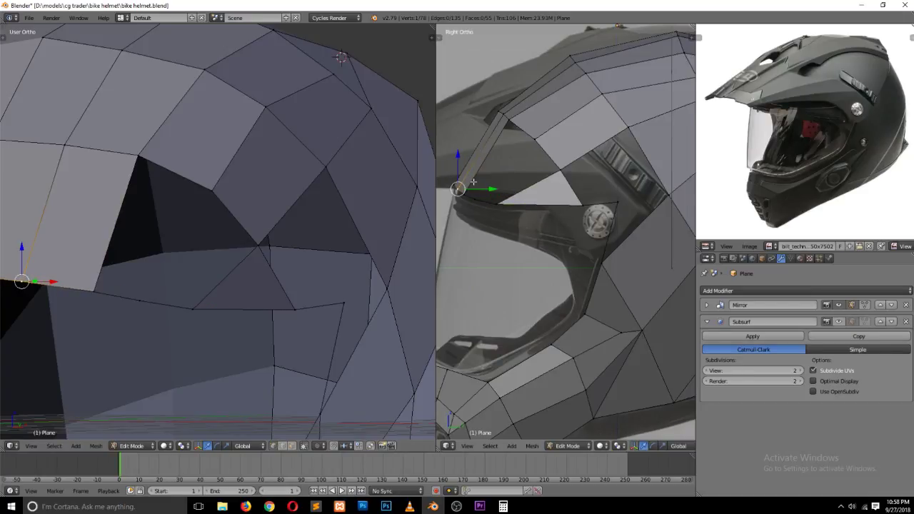
key("g")
left_click(482, 201)
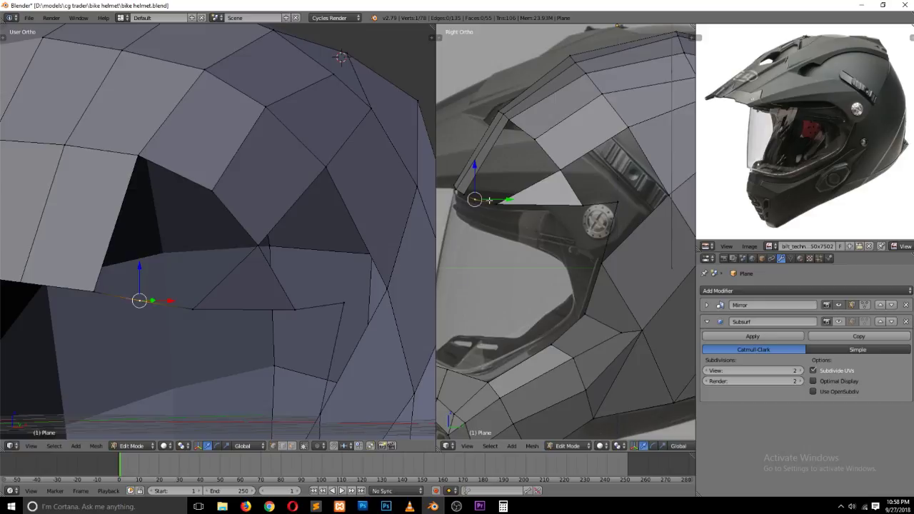
Step: Fill the two faces on either side of the new visor vertex
right_click(463, 196, "shift")
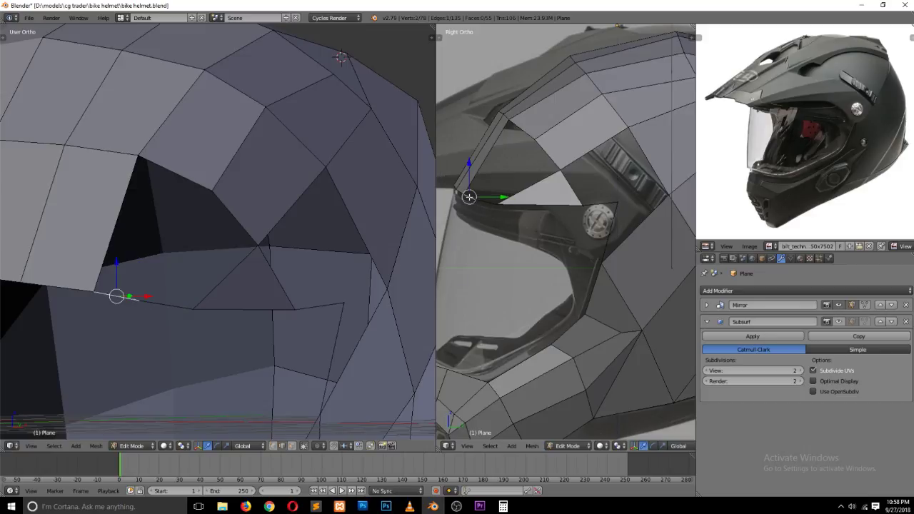
key("f")
right_click(510, 184)
key("f")
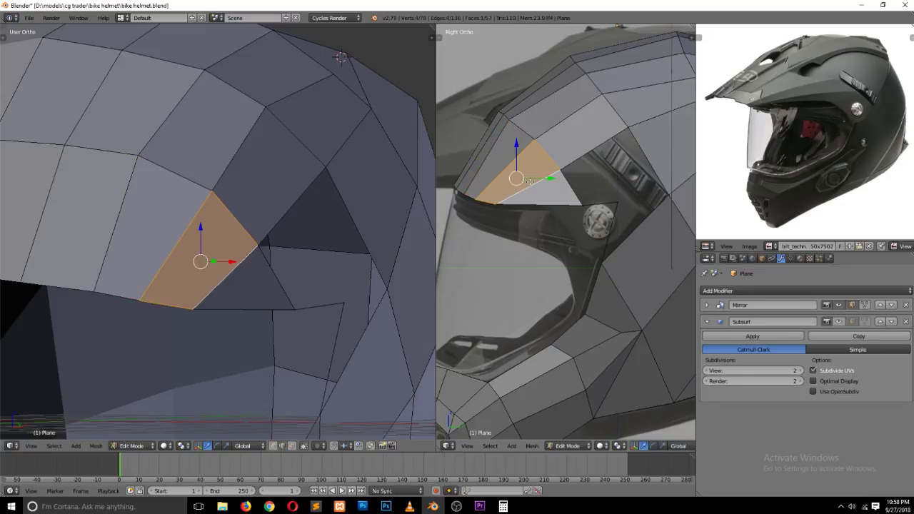
key("a")
Step: Add an edge loop across the helmet's brow with a loop cut
right_click(601, 207)
key("a")
key("ctrl+r")
left_click(591, 135)
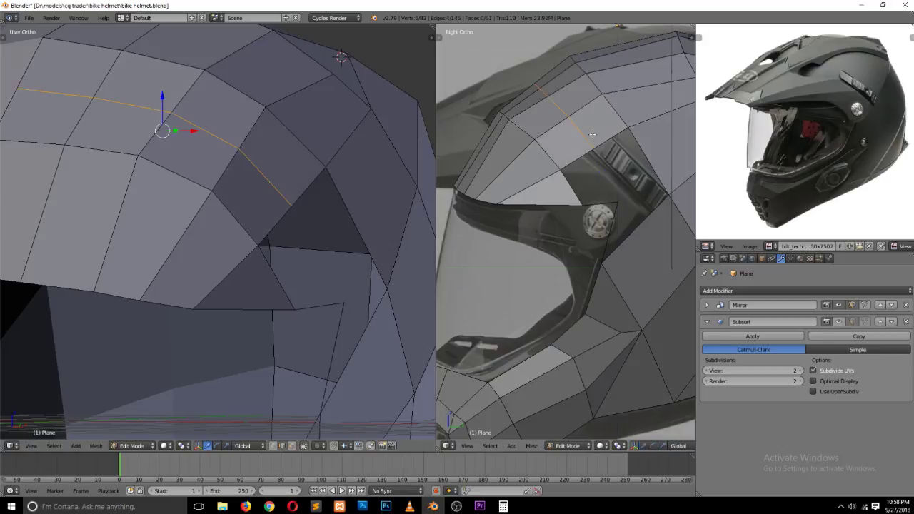
left_click(593, 133)
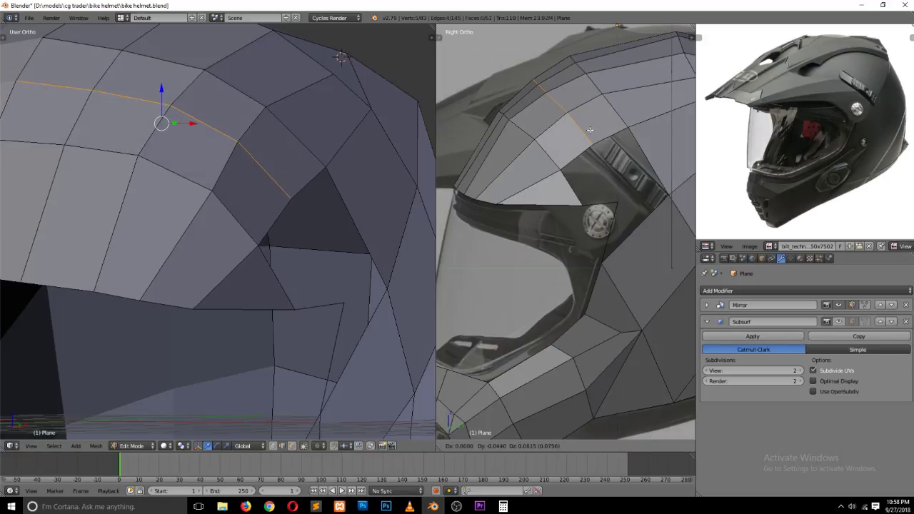
middle_click_drag(286, 204, 288, 207)
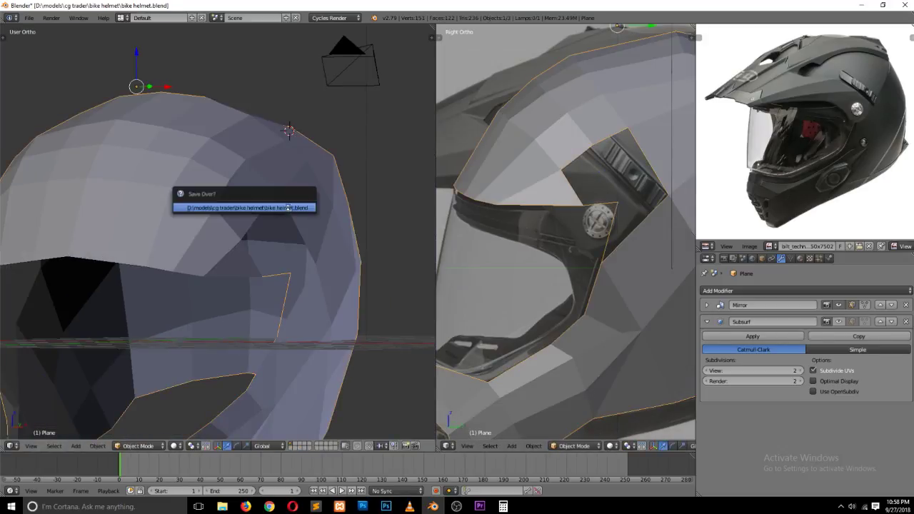
Step: Fill a hole near the visor with a new face
key("Tab")
key("Tab")
scroll(235, 215, "up", 2)
right_click(236, 255)
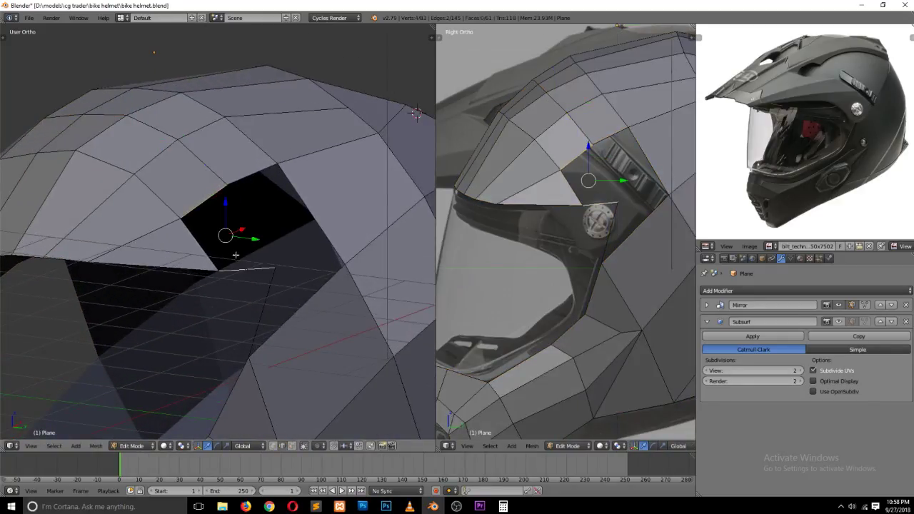
key("f")
key("a")
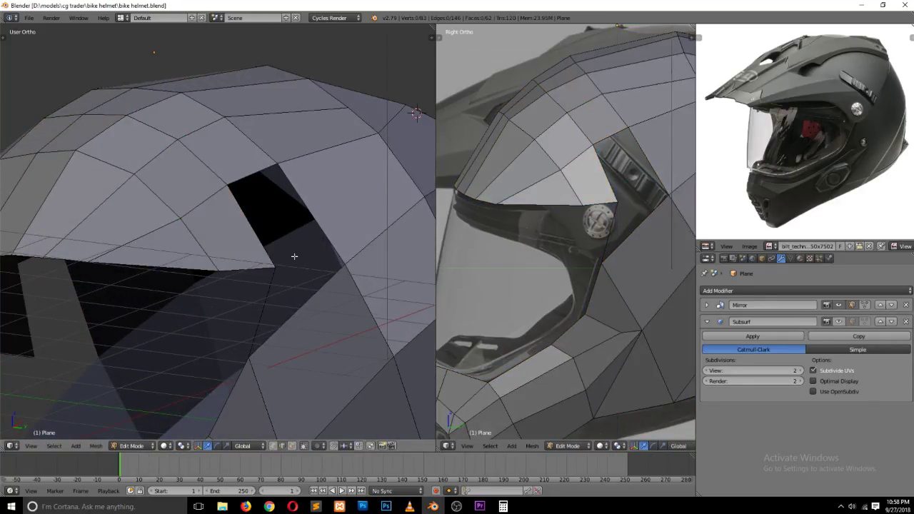
left_click(219, 294)
Step: Pan the side view from the helmet's rear back to the visor area
scroll(576, 226, "down", 3)
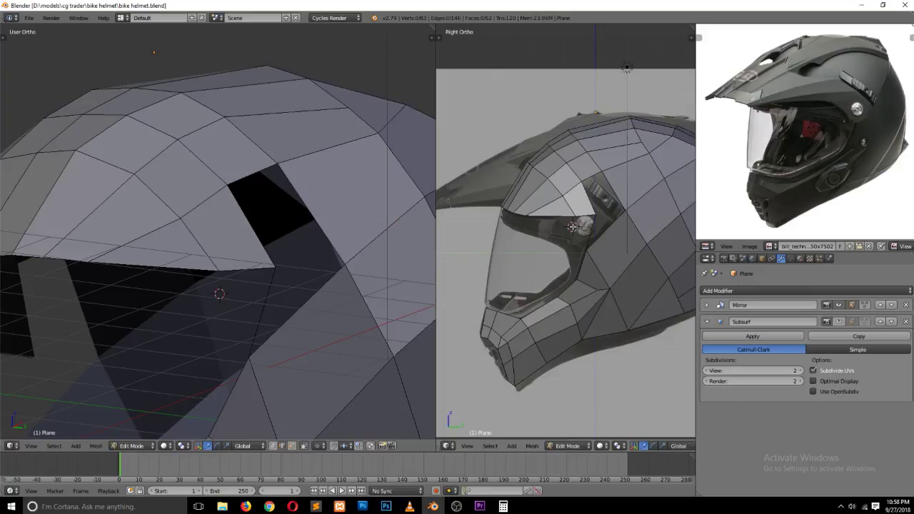
scroll(575, 225, "up", 2)
scroll(575, 225, "up", 1)
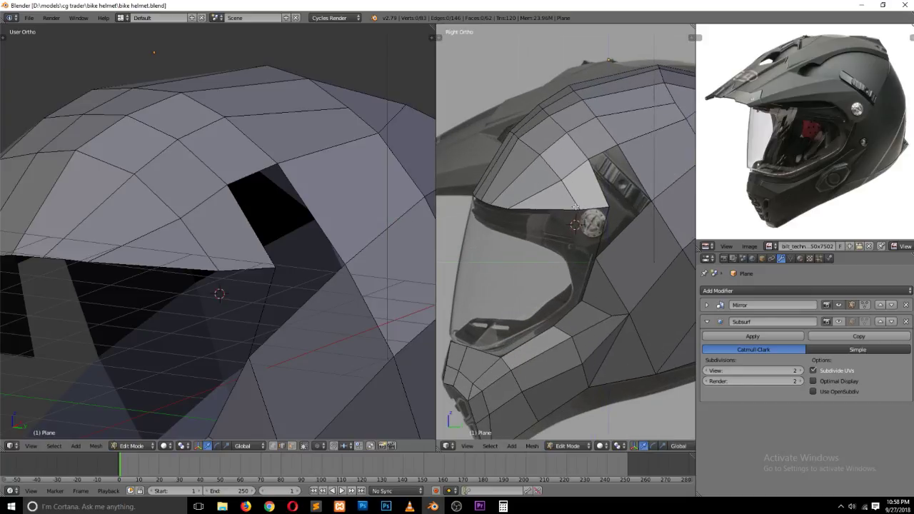
middle_click_drag(576, 226, 592, 204, "shift")
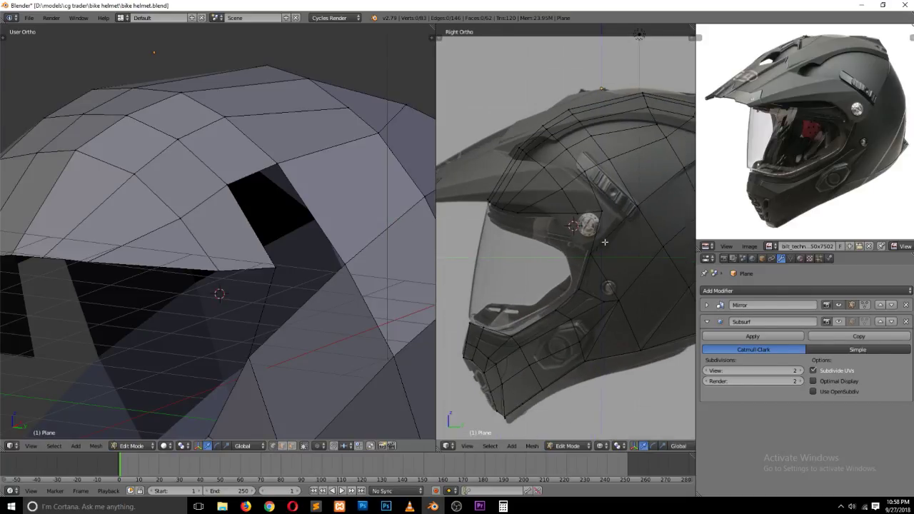
middle_click_drag(651, 243, 605, 242, "shift")
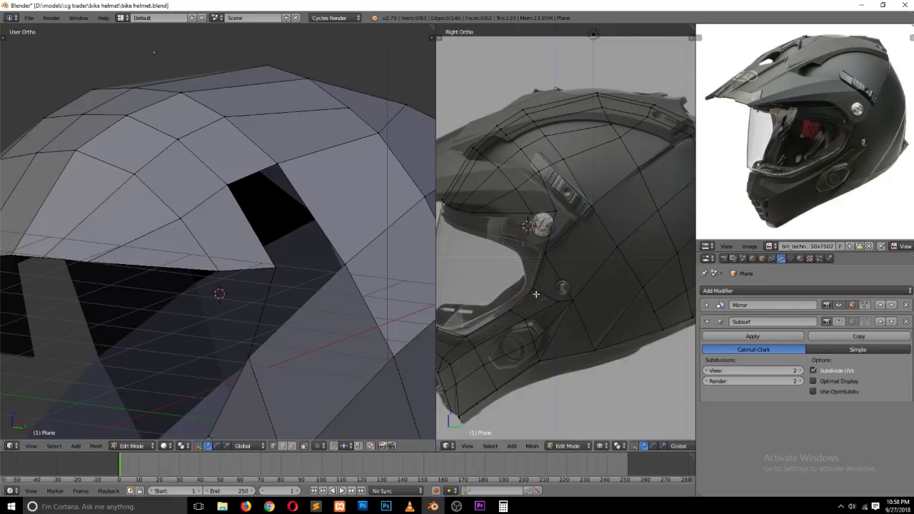
middle_click_drag(609, 193, 567, 200, "shift")
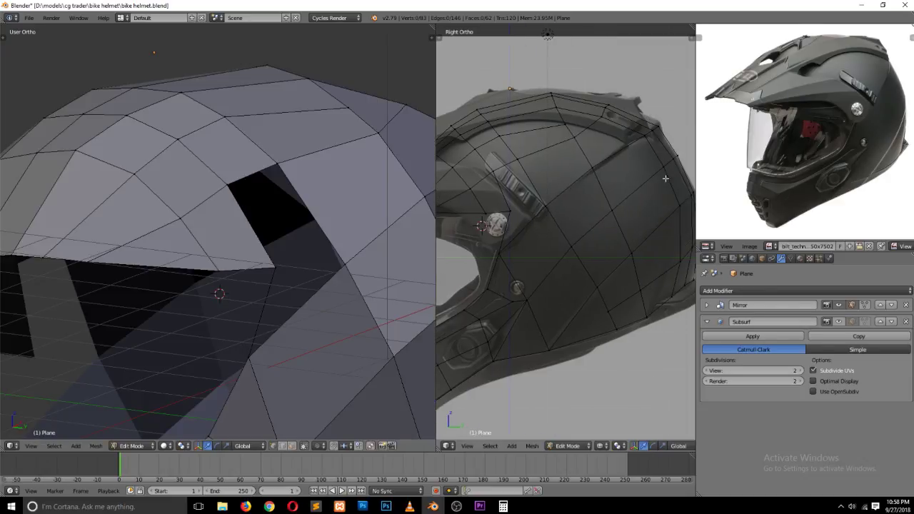
middle_click_drag(608, 326, 578, 328, "shift")
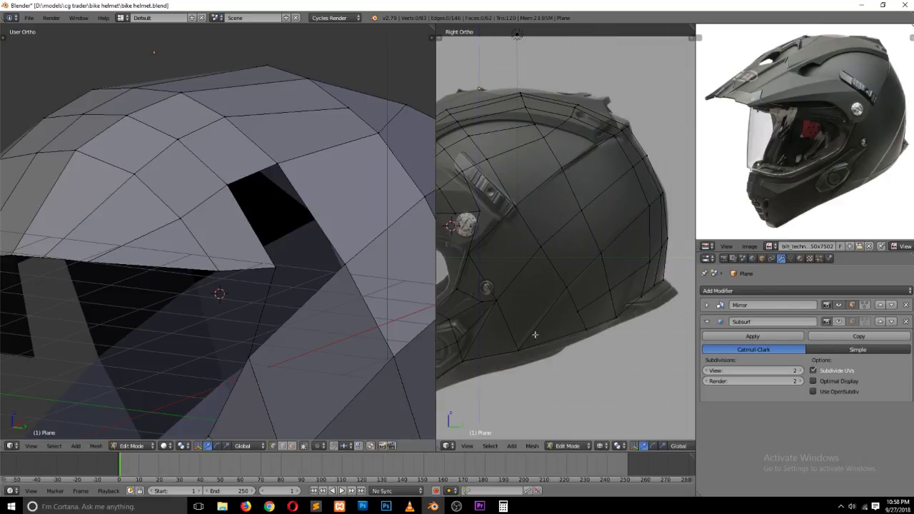
middle_click_drag(462, 312, 523, 304, "shift")
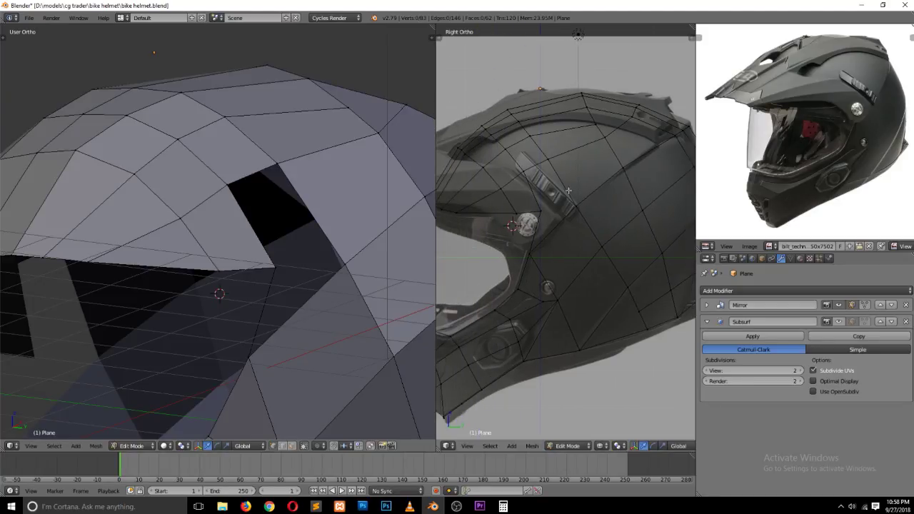
Step: In solid shading, move a top-ridge vertex up to match the reference
key("z")
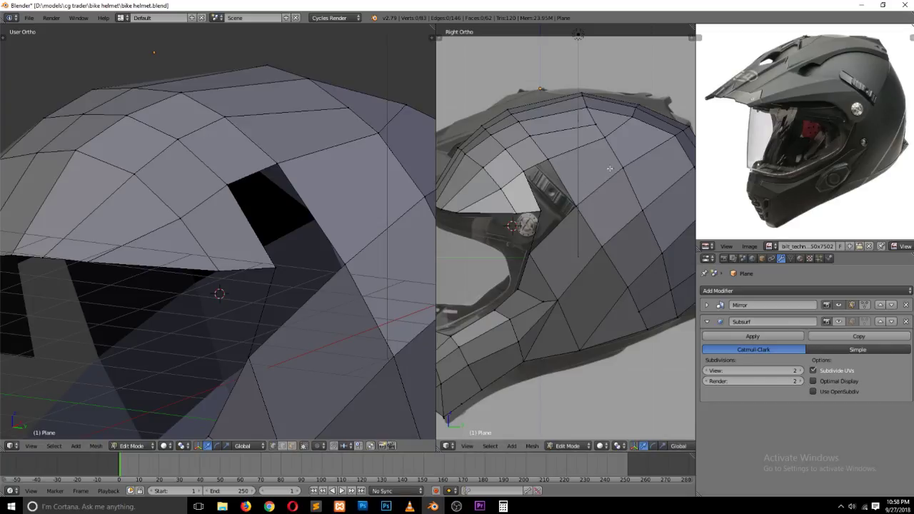
right_click(602, 121)
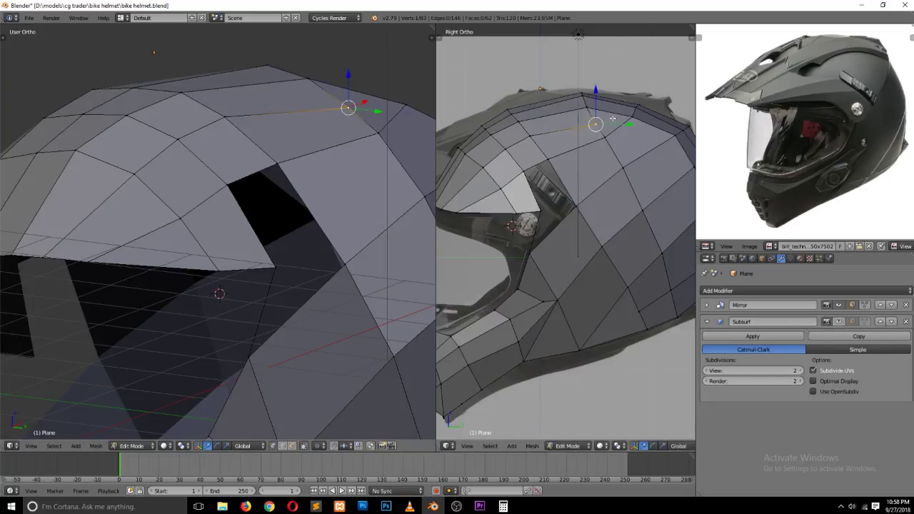
key("g")
left_click(596, 100)
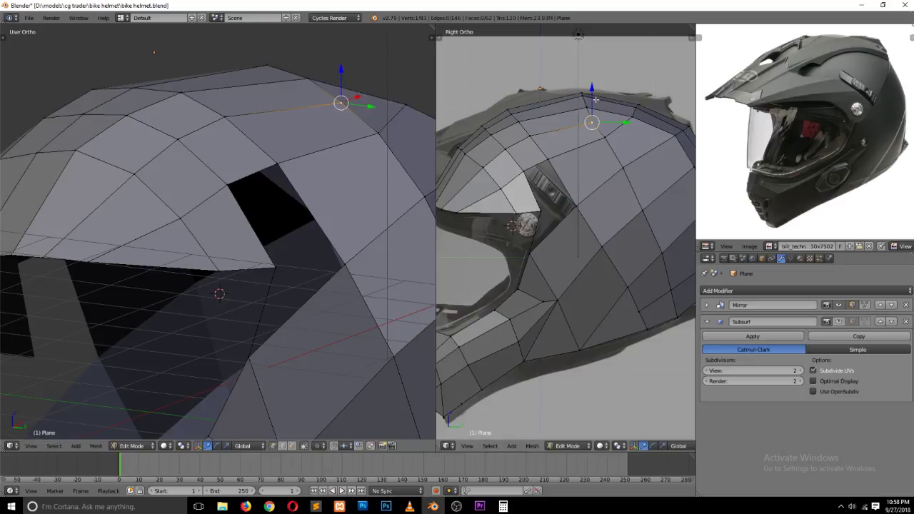
key("a")
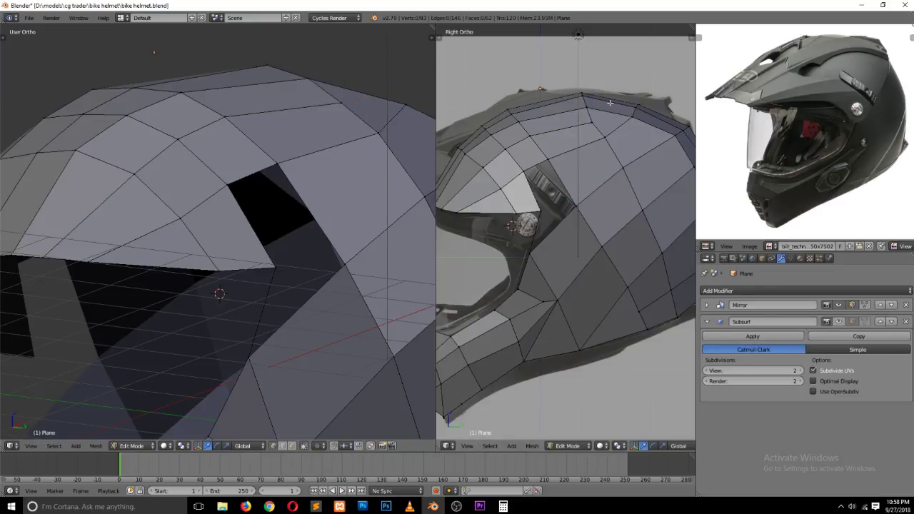
Step: Fill a face between the two edges bordering the dark gap beside the visor
scroll(569, 170, "up", 3)
key("ctrl+Tab")
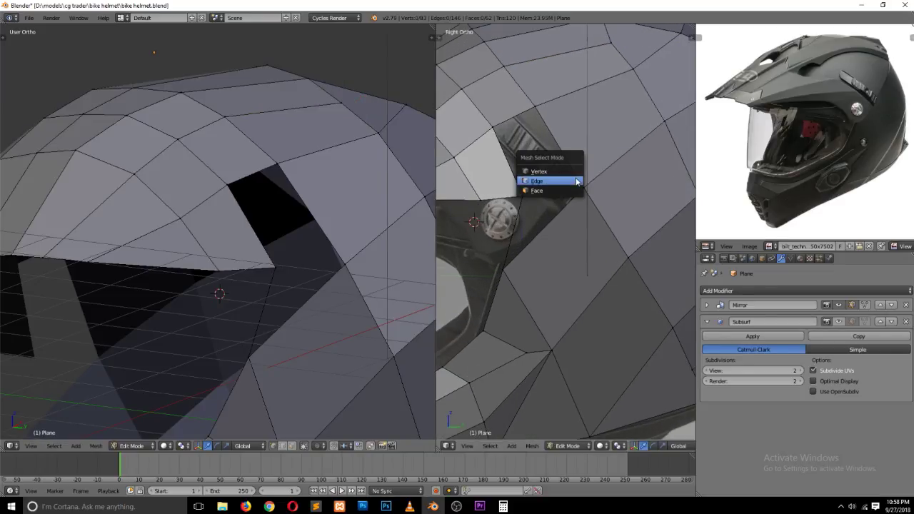
left_click(580, 180)
right_click(516, 163)
right_click(573, 164, "shift")
key("f")
key("a")
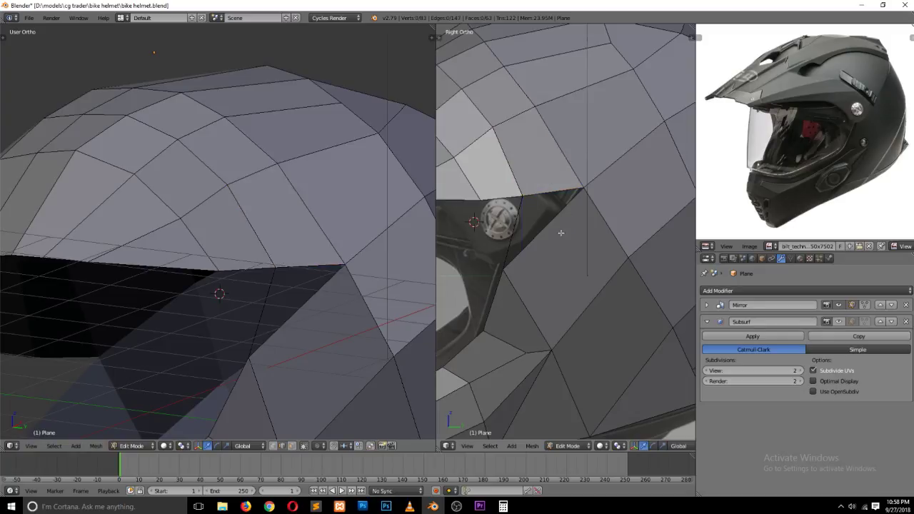
Step: Try a loop cut across the helmet's side
key("ctrl+r")
left_click(555, 234)
left_click(554, 234)
scroll(584, 271, "down", 2)
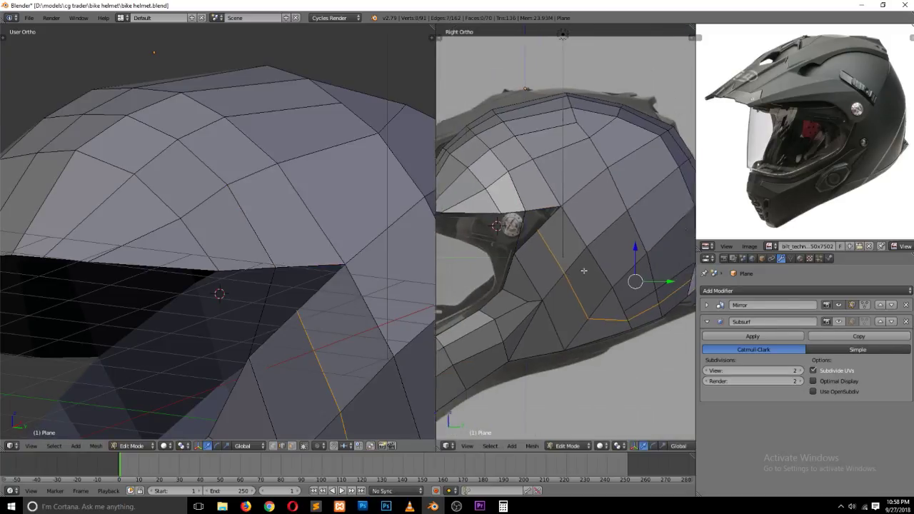
scroll(584, 271, "down", 2)
Step: Subdivide three selected edges along the cheek area of the helmet shell
key("a")
right_click(477, 227)
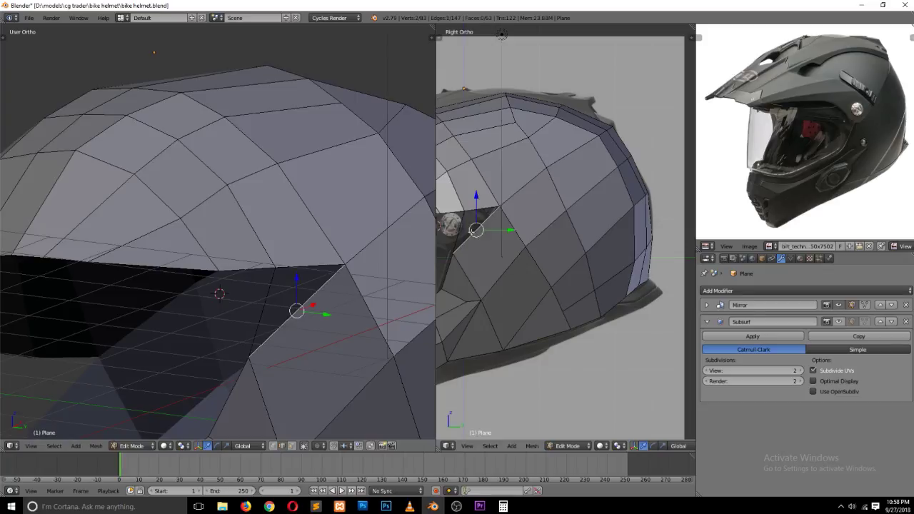
right_click(493, 279, "shift")
right_click(526, 315, "shift")
key("ctrl+f")
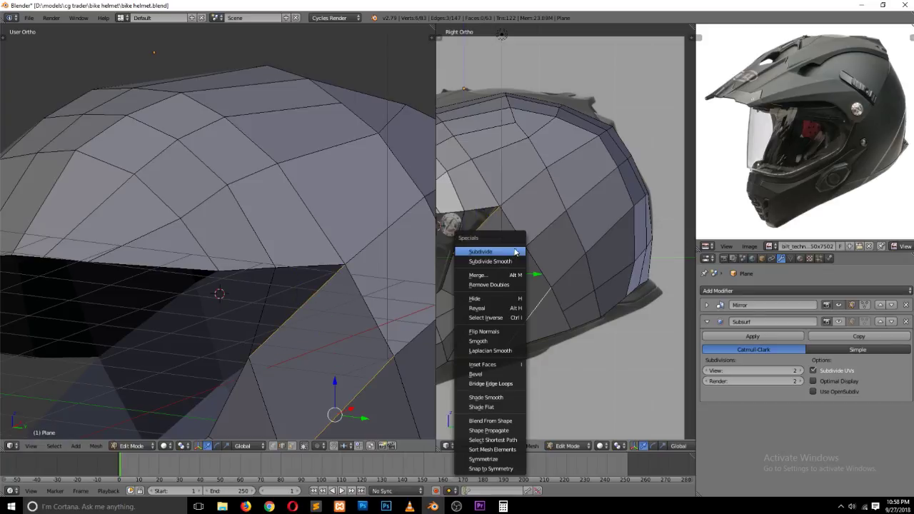
left_click(512, 253)
Step: Nudge a cheek vertex sideways to match the front reference image
right_click(495, 254)
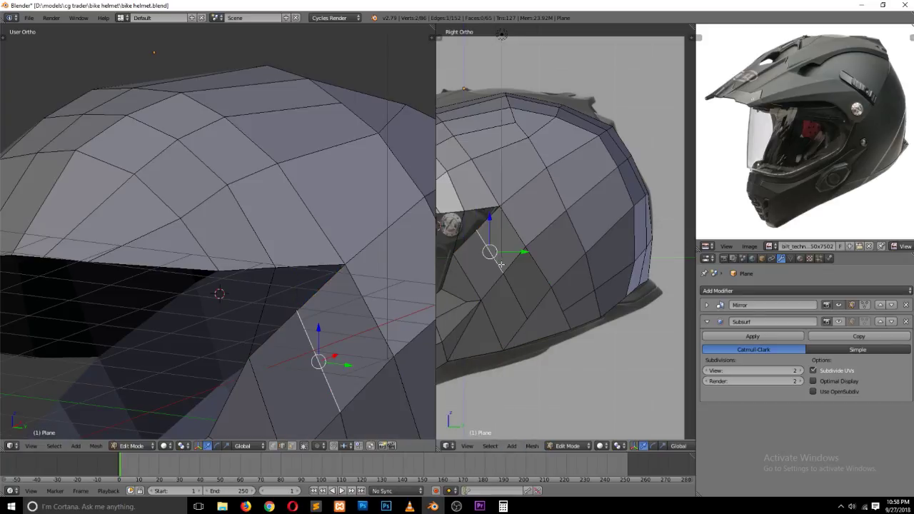
right_click(512, 289, "shift")
scroll(287, 259, "down", 3)
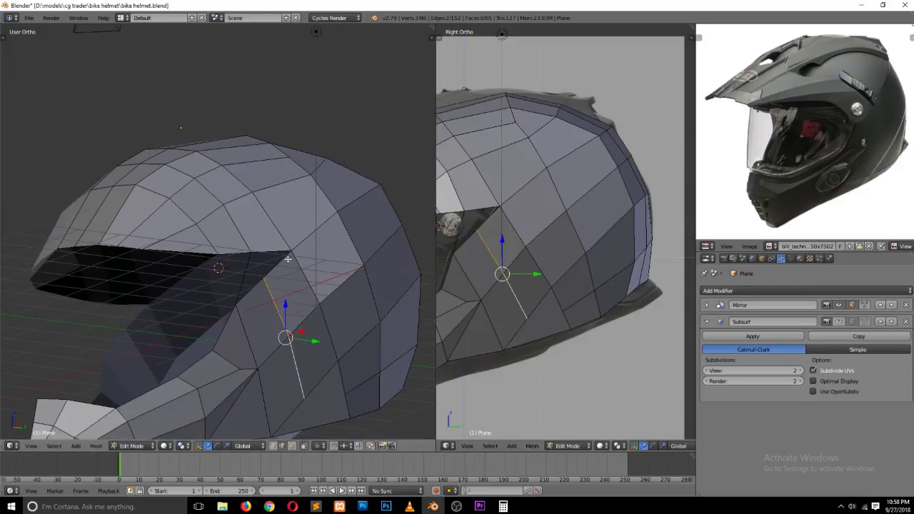
key("KP_1")
key("KP_3")
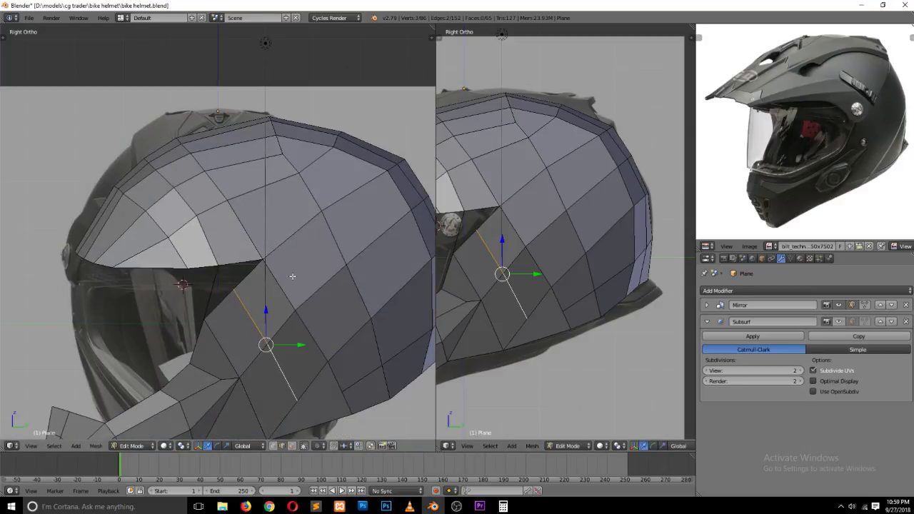
scroll(292, 277, "down", 2, "shift")
key("KP_1")
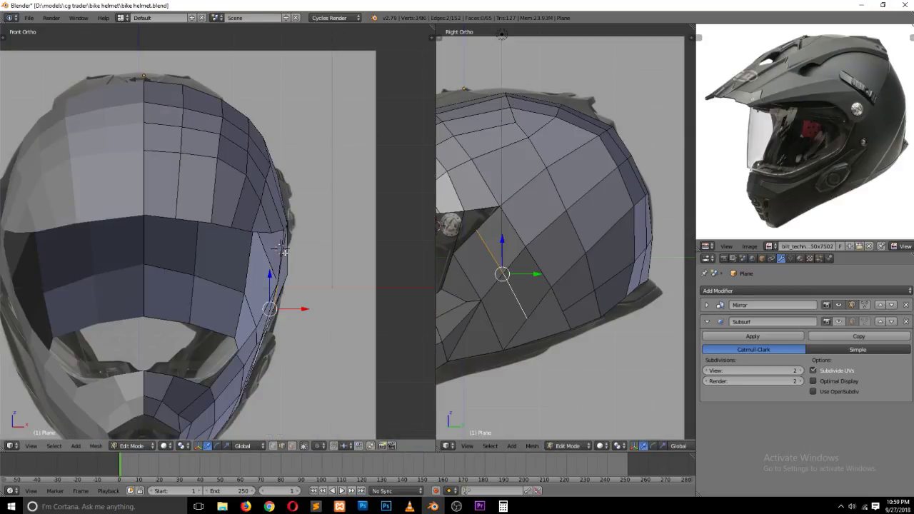
scroll(286, 250, "up", 2)
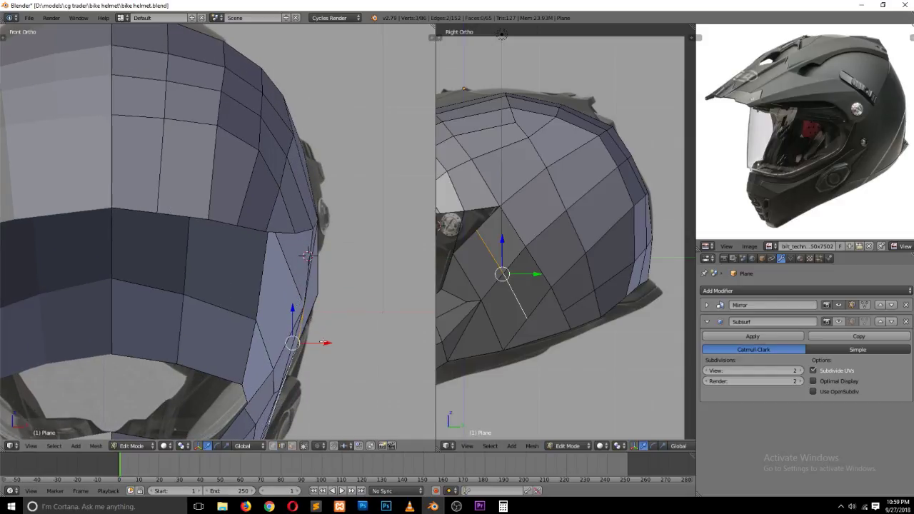
left_click_drag(323, 342, 328, 345)
Step: In vertex mode, move the new edge's top vertex lower and further back
key("ctrl+Tab")
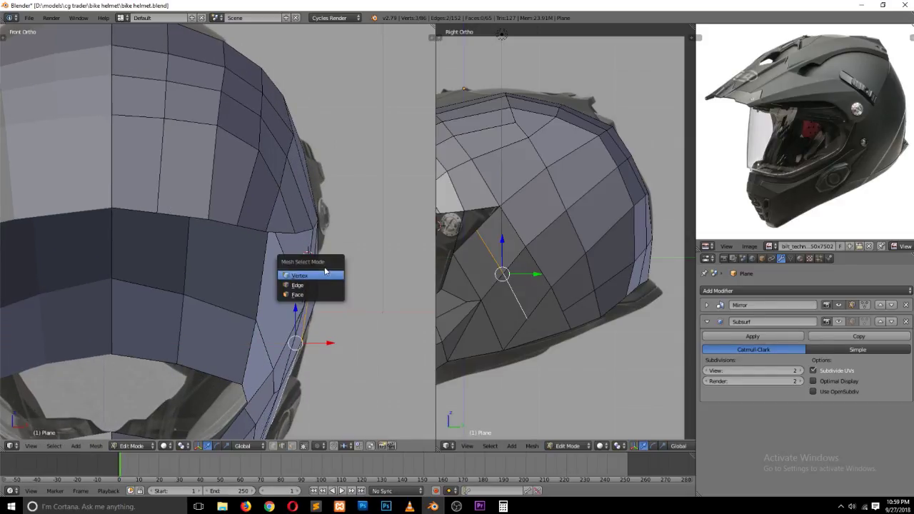
key("Escape")
key("ctrl+Tab")
left_click(375, 270)
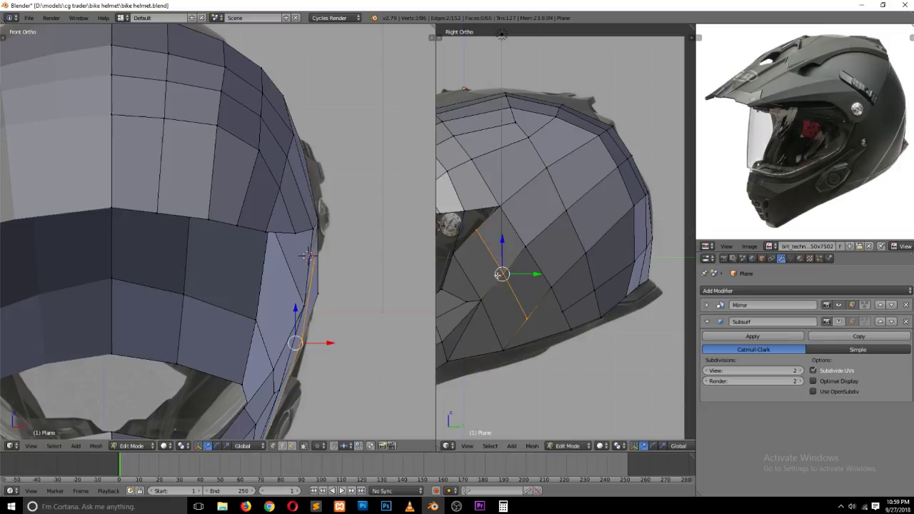
right_click(478, 238)
key("g")
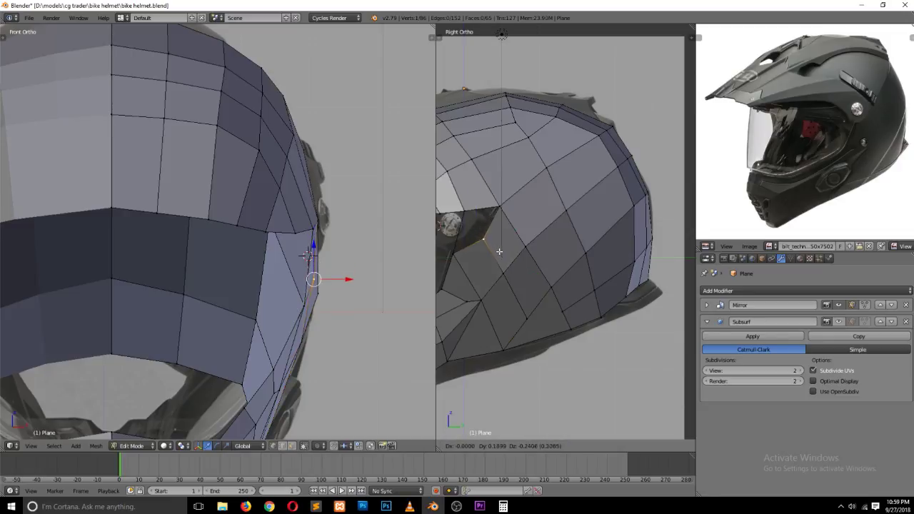
left_click(500, 251)
right_click(527, 320, "ctrl")
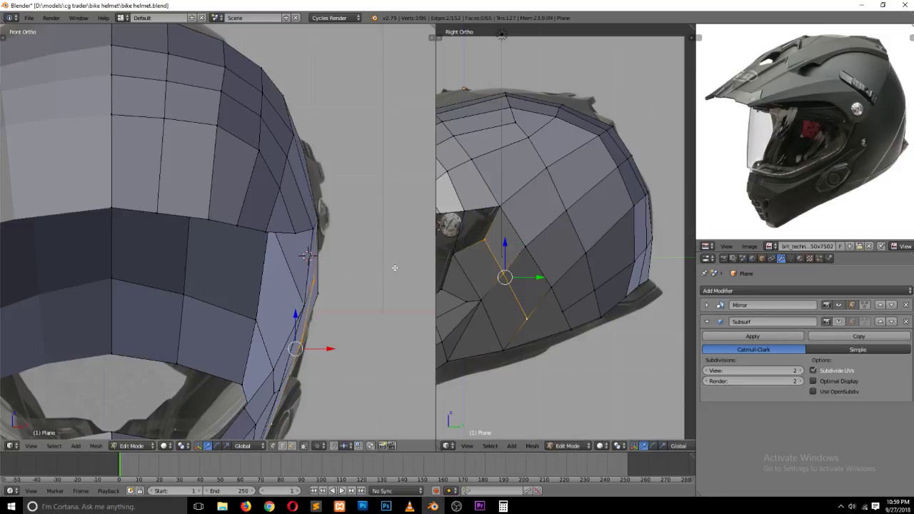
Step: Subdivide the lower-rim edge between two vertices near the helmet's back edge
scroll(575, 319, "down", 2, "shift")
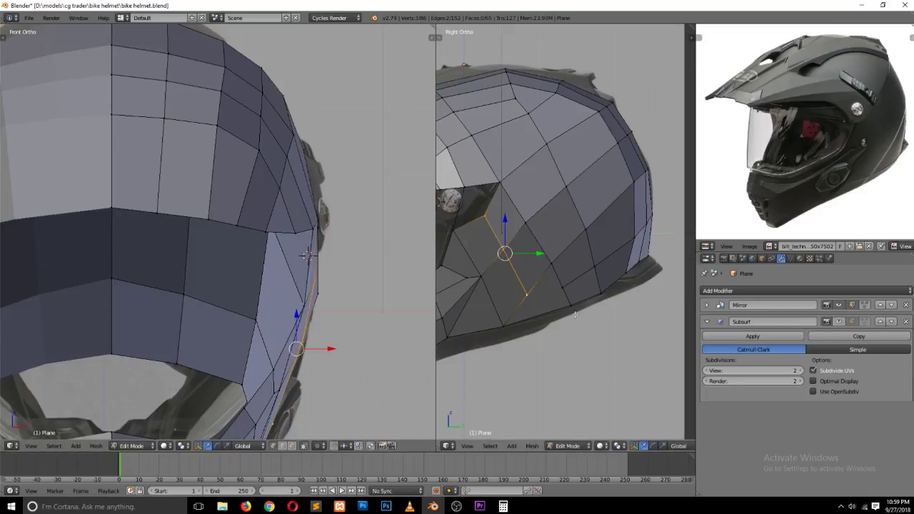
key("a")
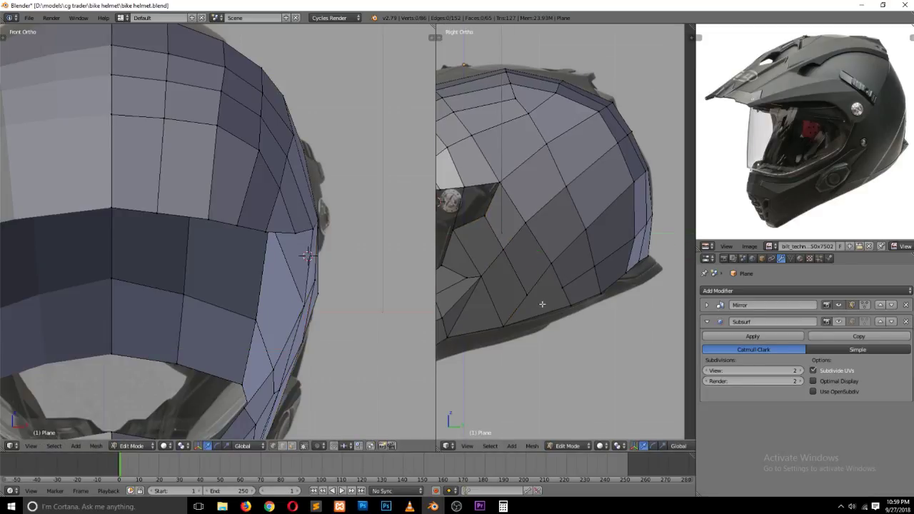
right_click(541, 304)
key("a")
right_click(532, 305)
right_click(543, 325, "shift")
key("w")
left_click(541, 277)
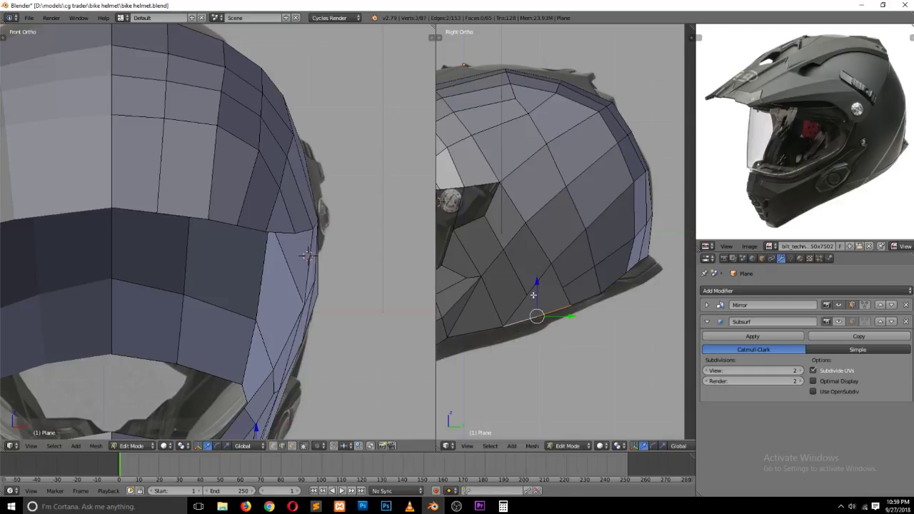
key("alt+m")
Step: Try deleting a back rim edge, undo it, and return to Object Mode
right_click(527, 295)
right_click(537, 316, "shift")
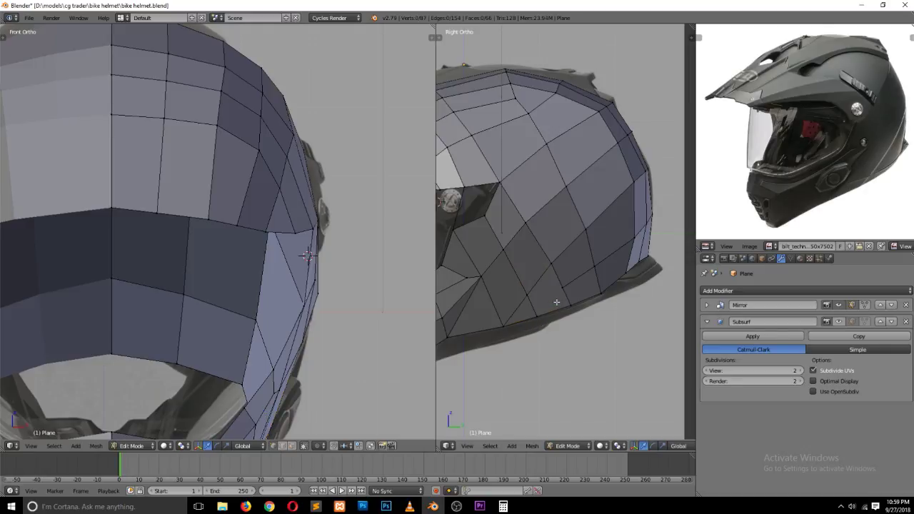
key("a")
scroll(554, 317, "up", 1)
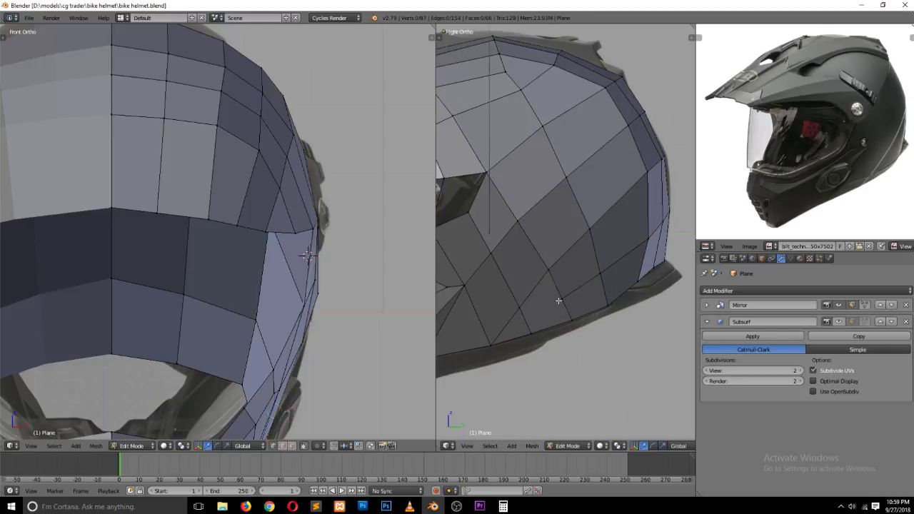
right_click(562, 297)
right_click(536, 334, "shift")
key("x")
left_click(537, 333)
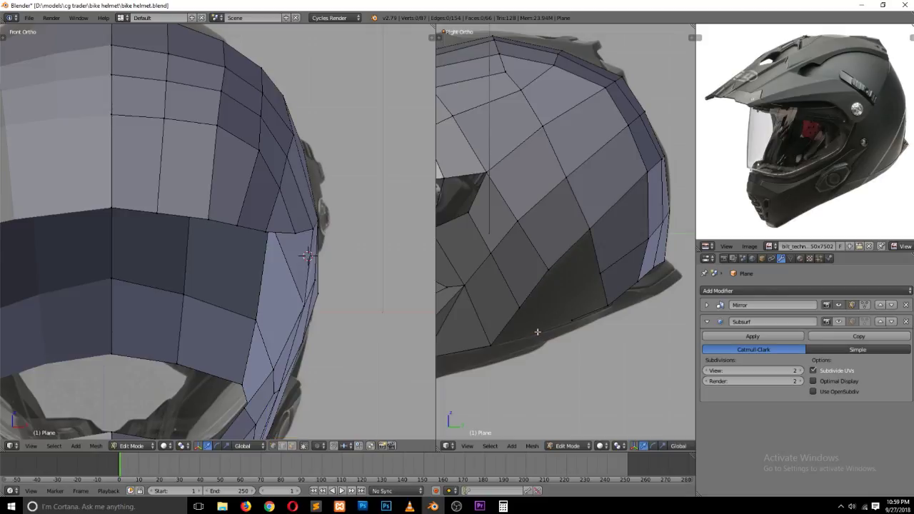
key("ctrl+z")
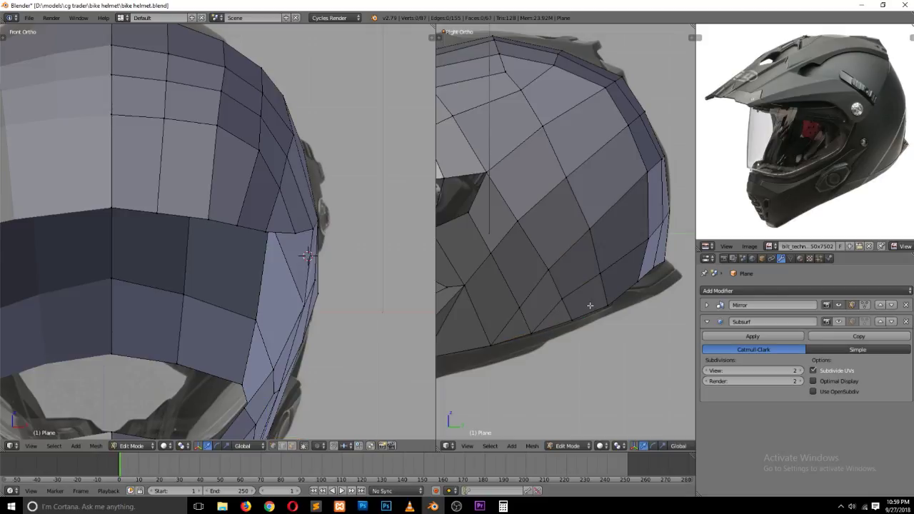
key("Tab")
Step: Save over bike helmet.blend and orbit the second view around the helmet
scroll(592, 307, "down", 3)
key("ctrl+s")
left_click(596, 307)
middle_click_drag(593, 327, 638, 318)
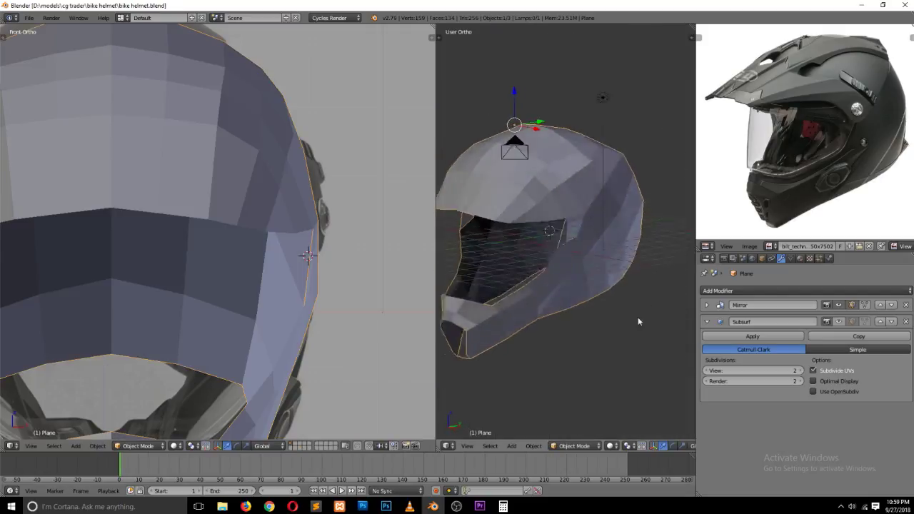
key("Tab")
scroll(583, 290, "up", 2)
Step: Select two vertices beside the visor opening in vertex mode, then save again
key("ctrl+Tab")
left_click(583, 290)
right_click(512, 263)
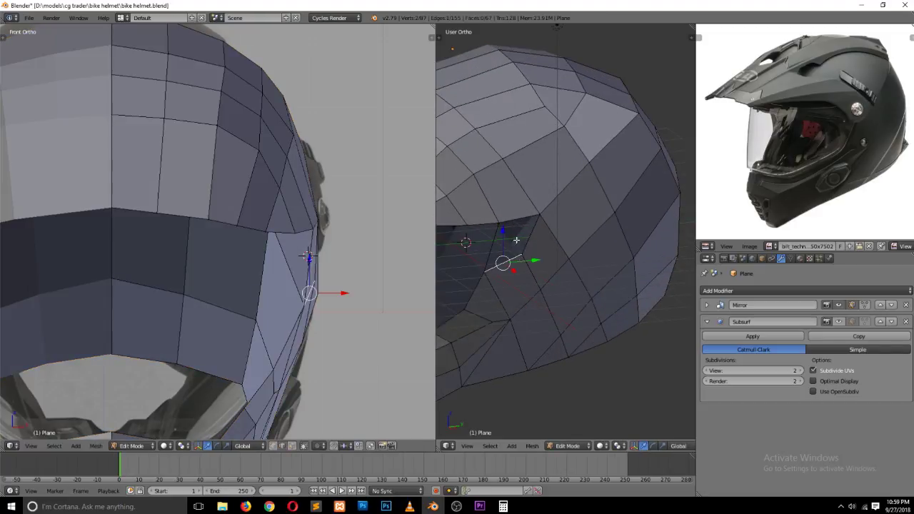
right_click(516, 227)
key("Tab")
key("ctrl+s")
Step: Set the second view to Right Ortho over the side reference and save over the file
scroll(576, 269, "down", 2)
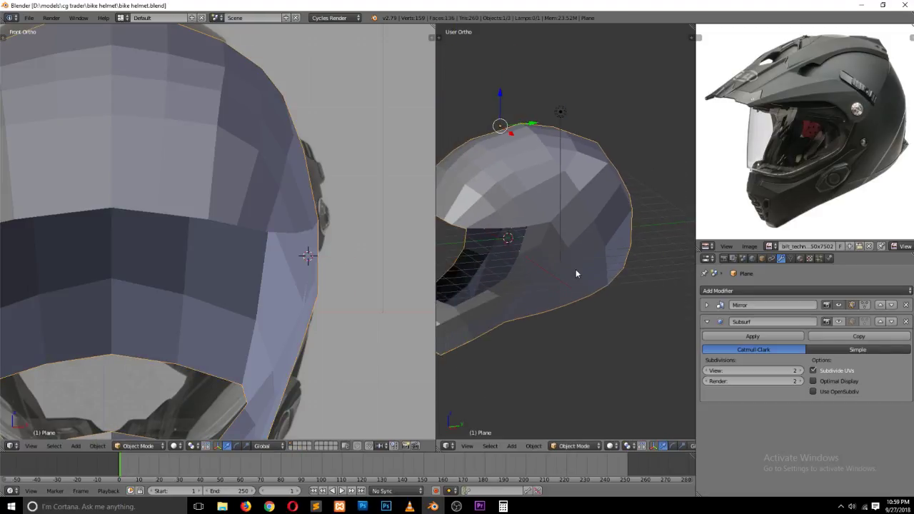
middle_click_drag(575, 270, 576, 264)
key("KP_3")
scroll(576, 267, "up", 1)
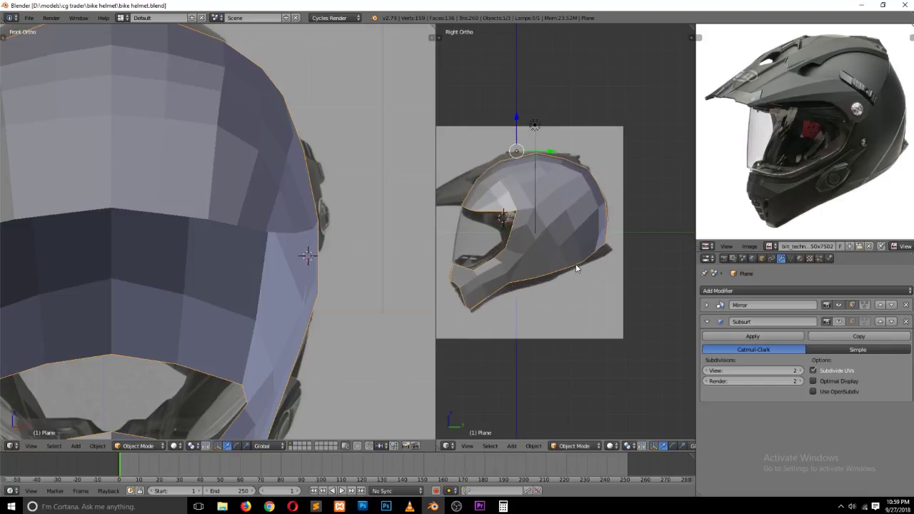
scroll(577, 268, "up", 3)
scroll(577, 267, "up", 1)
key("ctrl+s")
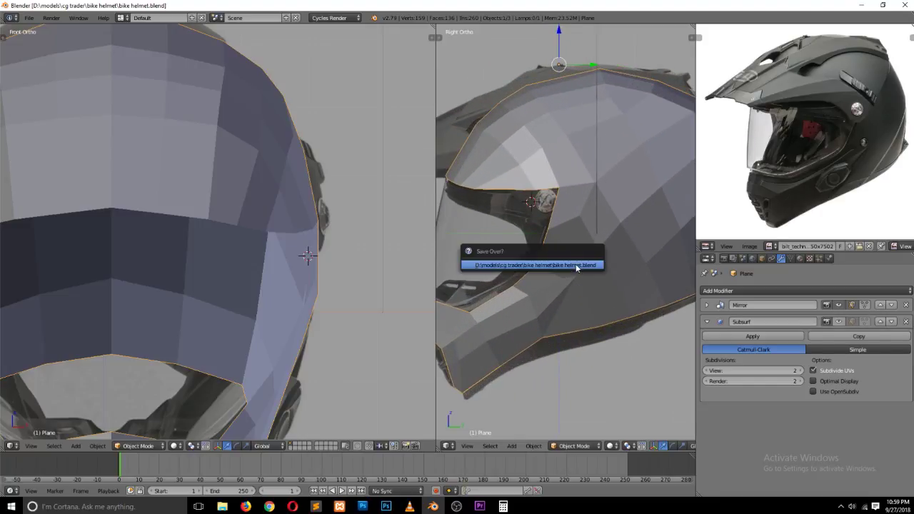
left_click(576, 265)
Step: Save once more over bike helmet.blend and resume editing the helmet mesh
scroll(575, 264, "down", 2, "ctrl")
scroll(575, 257, "down", 2, "ctrl")
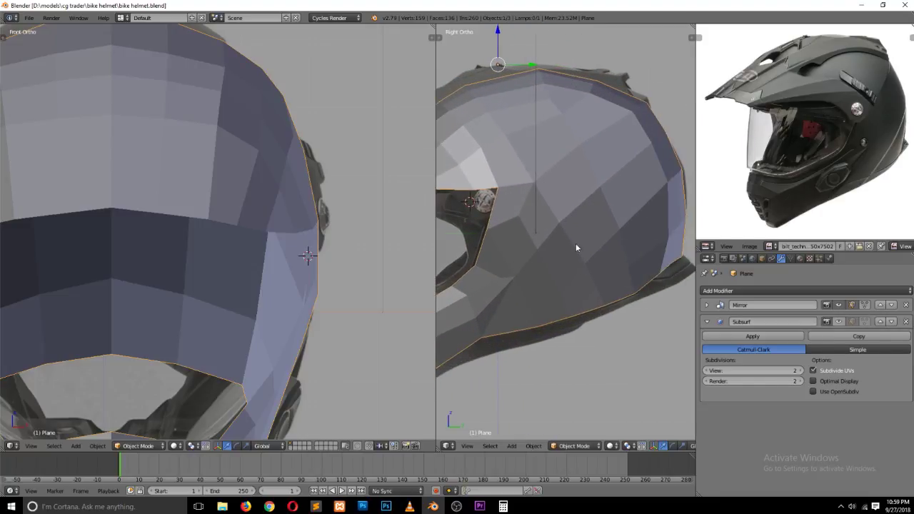
scroll(559, 260, "down", 2)
key("ctrl+s")
left_click(559, 261)
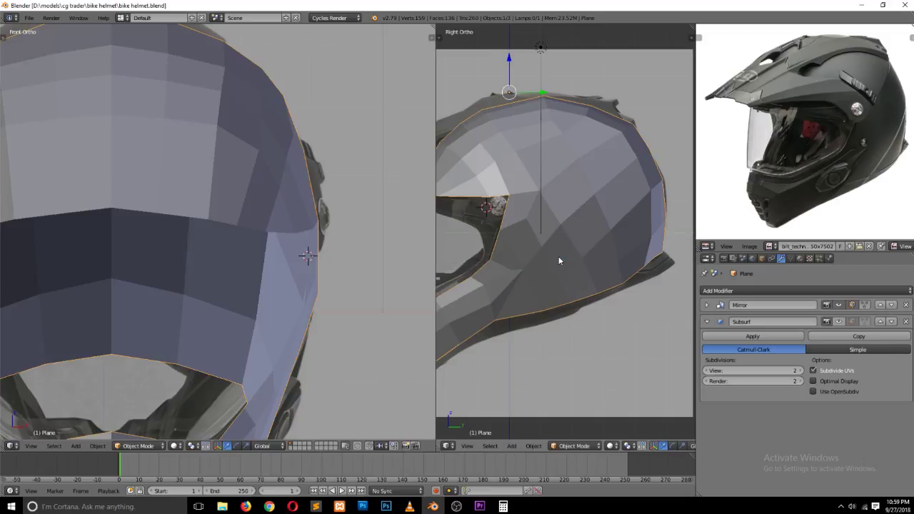
scroll(559, 261, "up", 3, "ctrl")
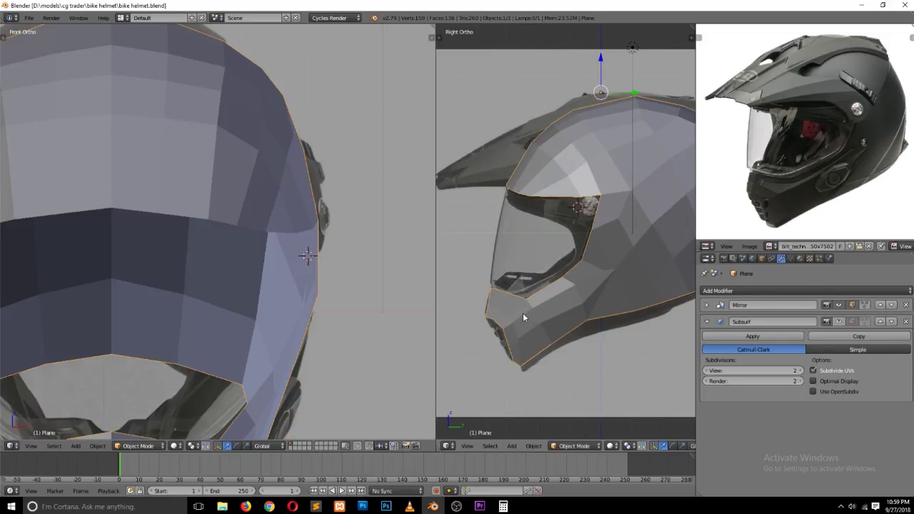
key("Tab")
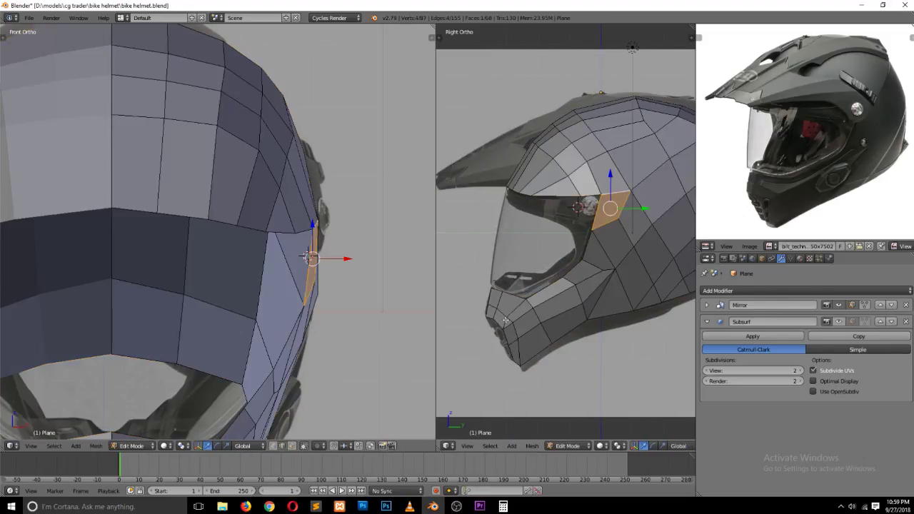
Step: Clear the selection, save over bike helmet.blend, and switch to vertex selection
key("a")
key("ctrl+s")
left_click(505, 318)
scroll(302, 313, "down", 5)
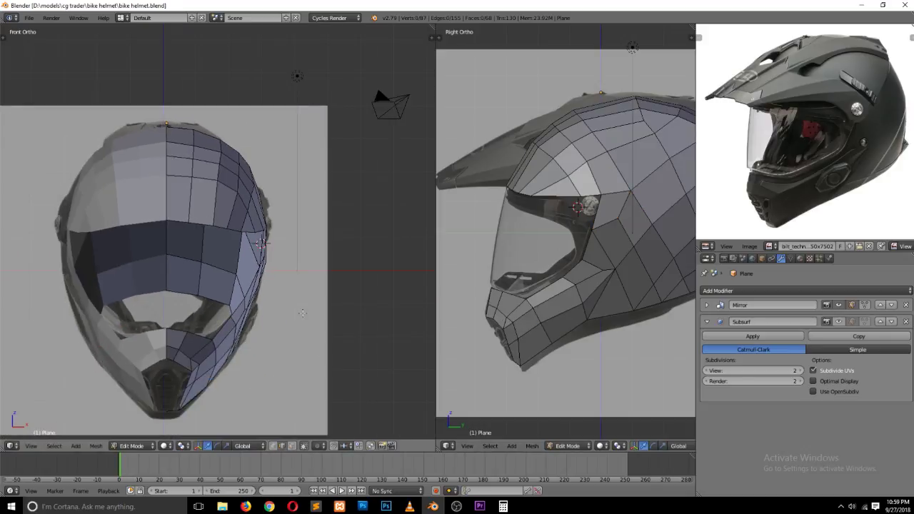
scroll(302, 313, "up", 1)
scroll(302, 313, "up", 1)
scroll(293, 300, "up", 2)
key("ctrl+Tab")
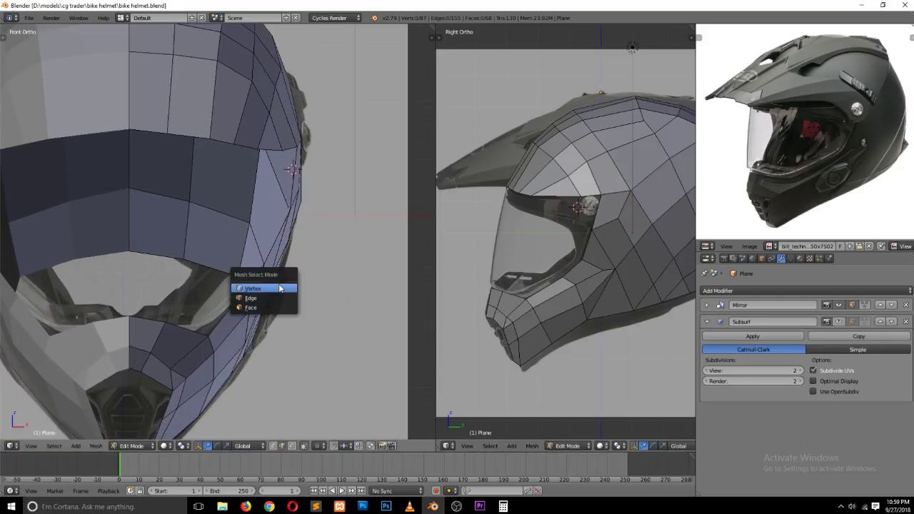
left_click(281, 287)
Step: Move a chin guard vertex near the centre seam up and to the right
scroll(259, 317, "down", 1)
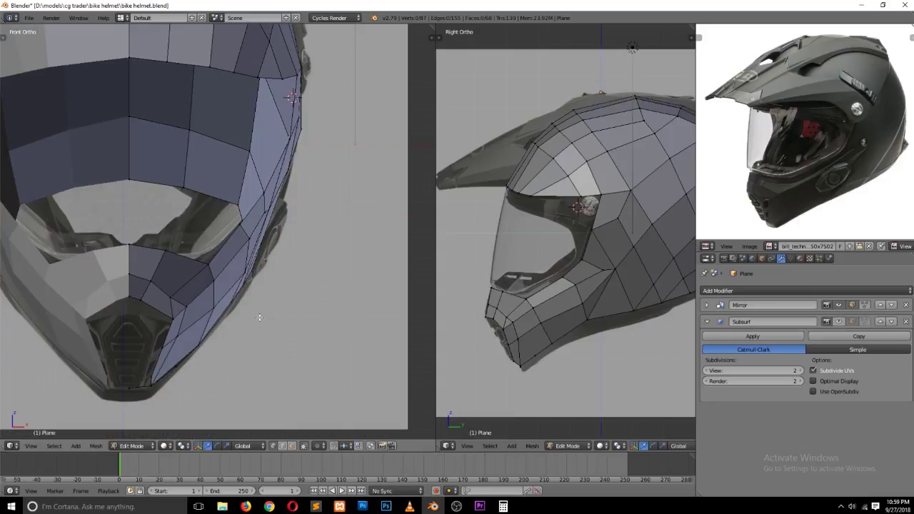
scroll(260, 317, "down", 2)
scroll(259, 318, "up", 2)
scroll(270, 320, "up", 1)
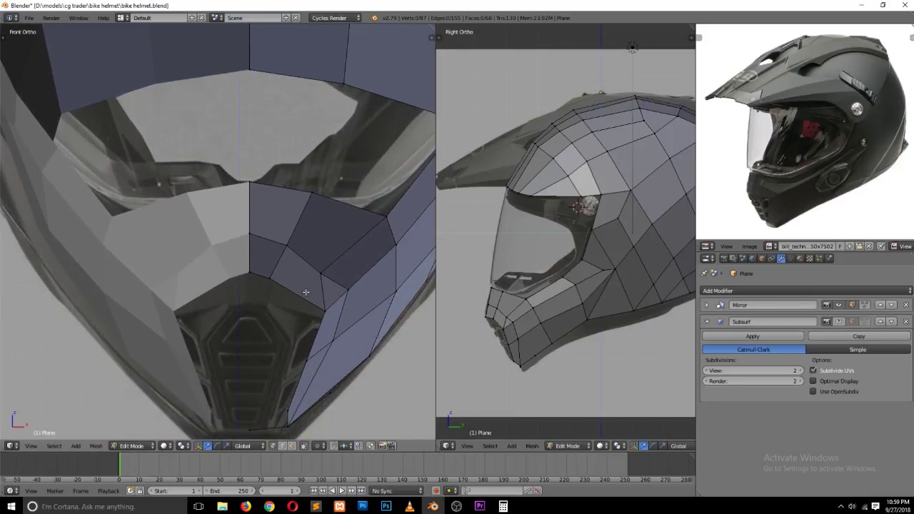
right_click(319, 274)
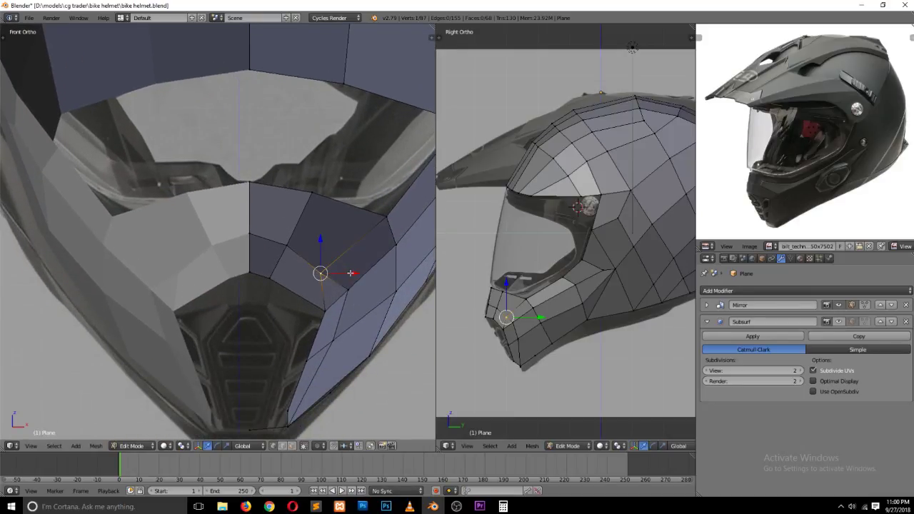
scroll(352, 274, "up", 1)
key("g")
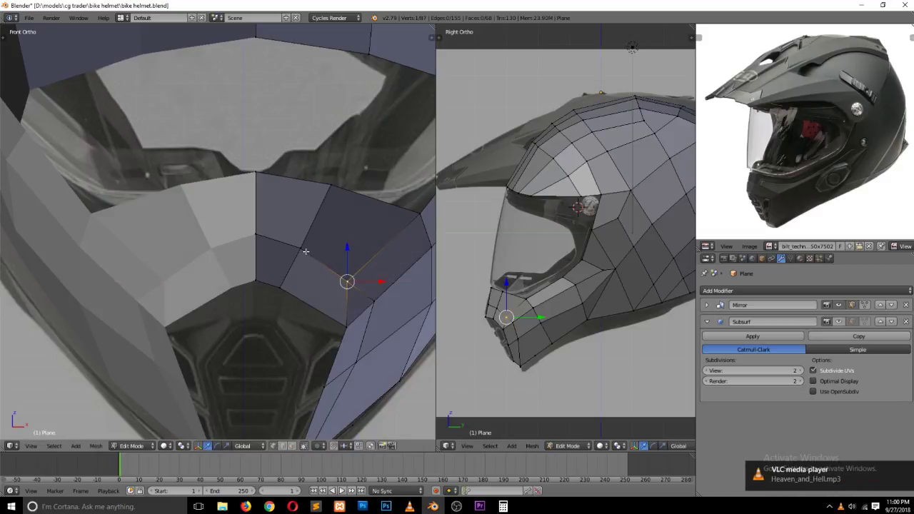
left_click(341, 251)
left_click_drag(341, 252, 356, 251)
Step: Shift the chin guard's centre vertex right and knife-cut a new edge across the chin face
left_click(302, 288, "ctrl")
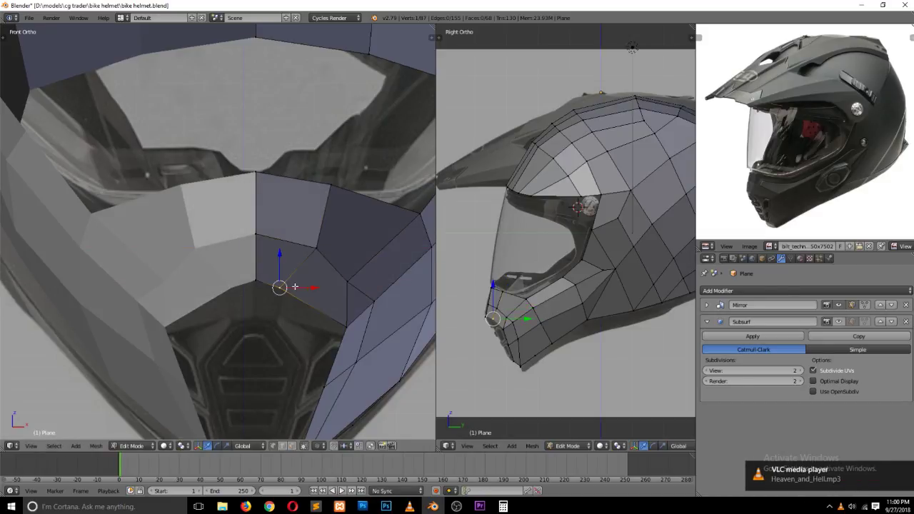
key("z")
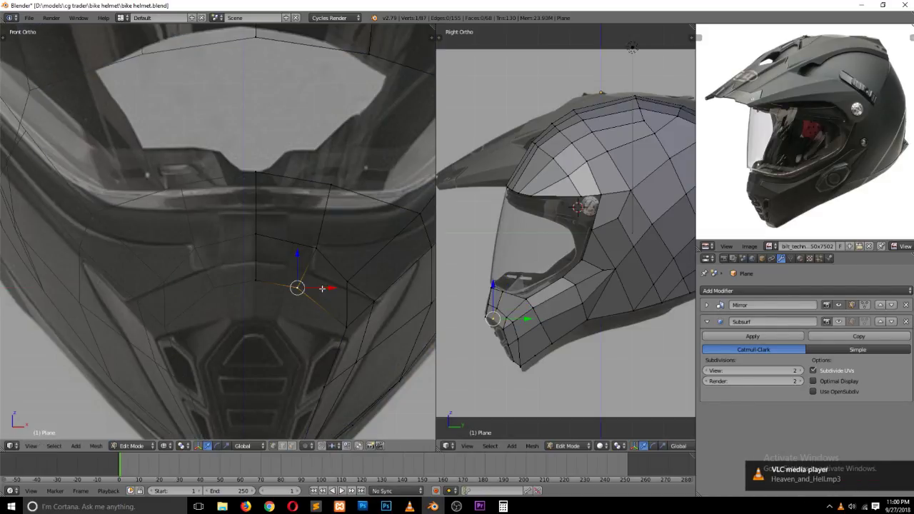
key("z")
left_click_drag(297, 288, 348, 282)
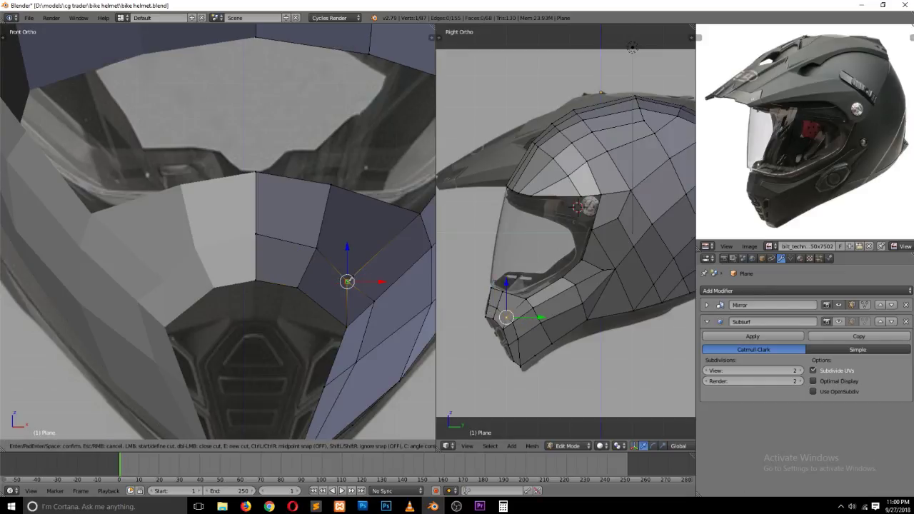
left_click(325, 306, "ctrl")
Step: Reposition the diagonal chin edge beside the mouth vent up and to the right
key("ctrl+Tab")
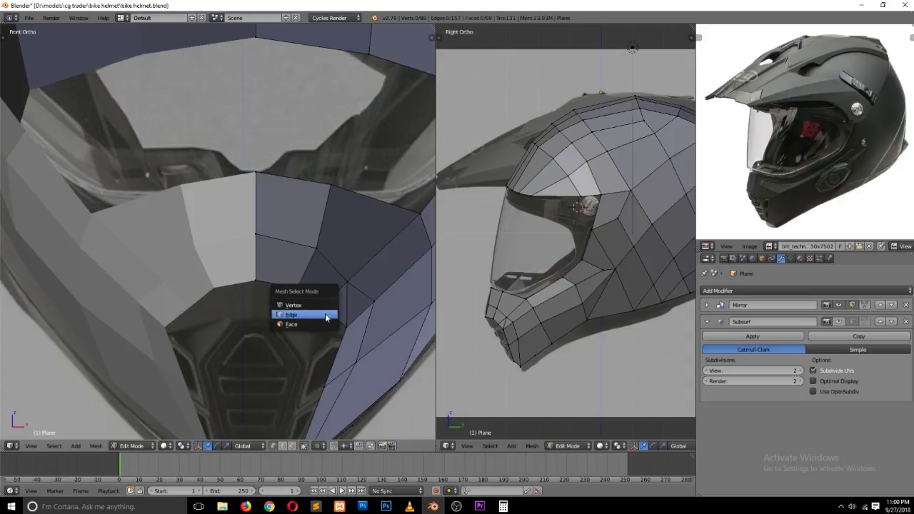
left_click(329, 323)
right_click(356, 305)
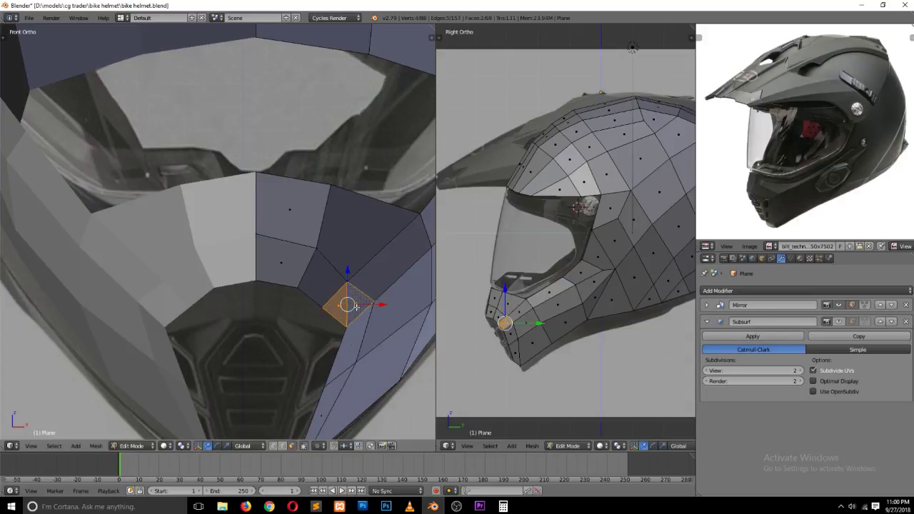
key("ctrl+Tab")
left_click(335, 283)
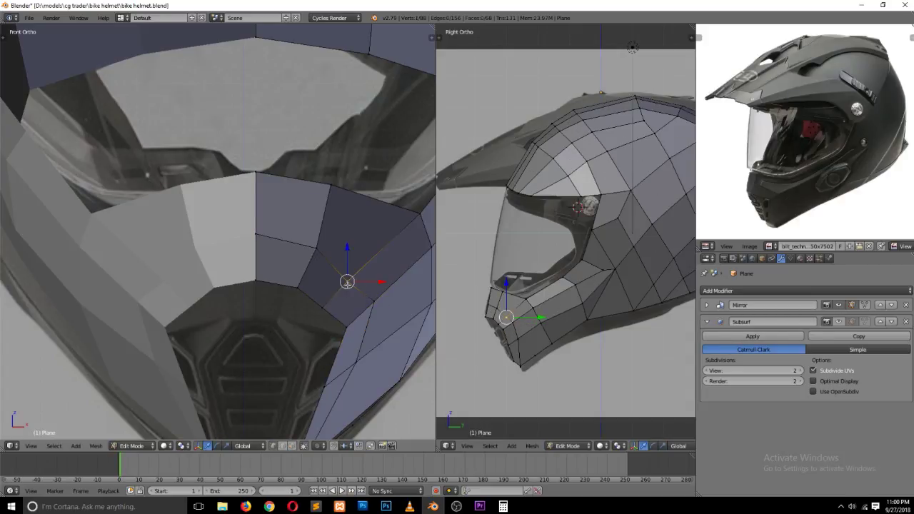
key("g")
left_click(363, 298)
key("g")
left_click(345, 269)
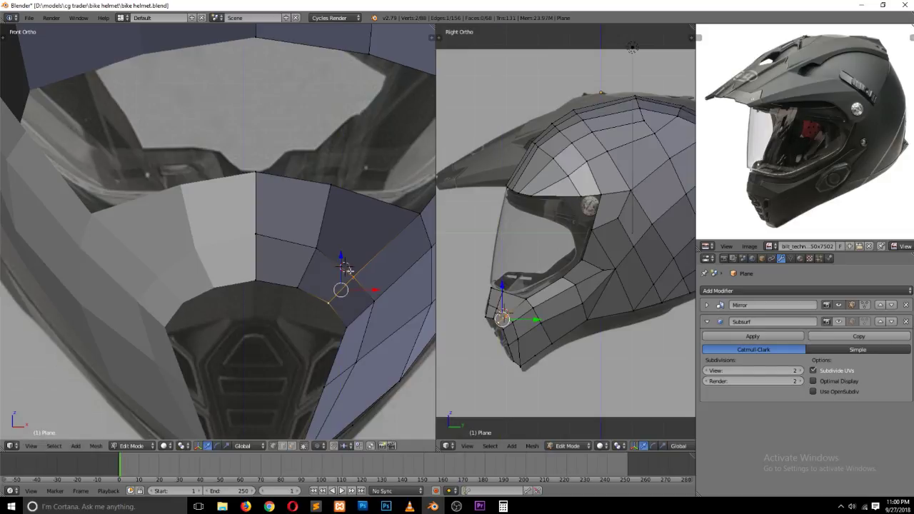
key("a")
Step: Extend a new vertex from the chin guard's lower edge along X to the centre seam
scroll(345, 269, "down", 2)
scroll(343, 286, "down", 2, "ctrl")
scroll(342, 301, "up", 2)
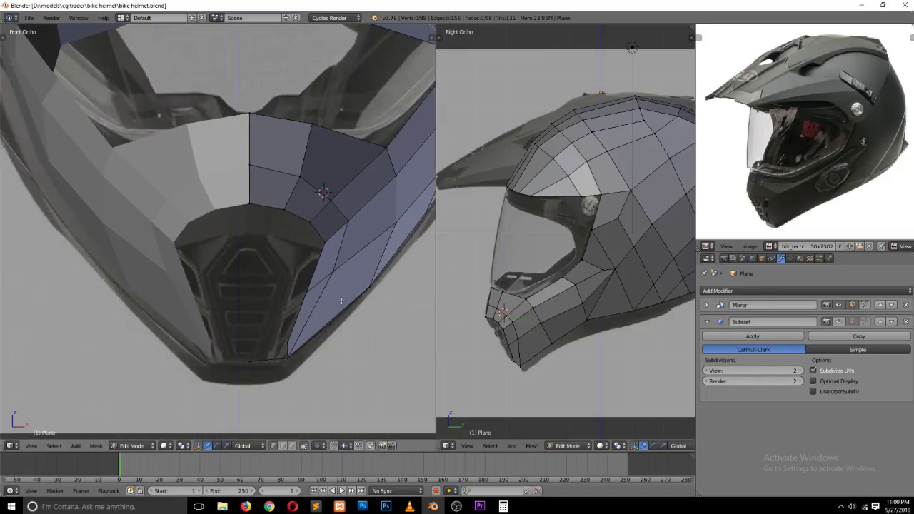
key("ctrl+Tab")
left_click(293, 313)
right_click(287, 343, "ctrl")
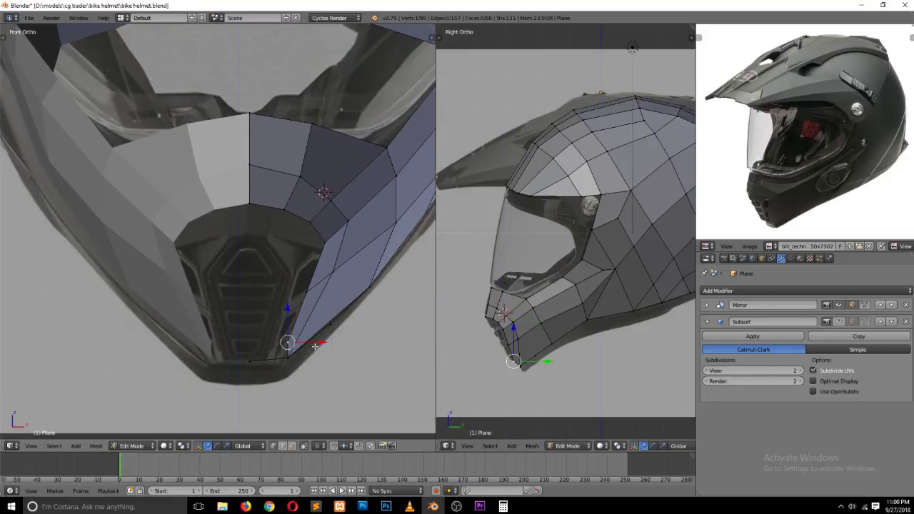
key("g")
key("x")
left_click(268, 329)
left_click(262, 327)
Step: Fill a new face across the chin bottom, then preview the smoothed shell and save
key("ctrl+Tab")
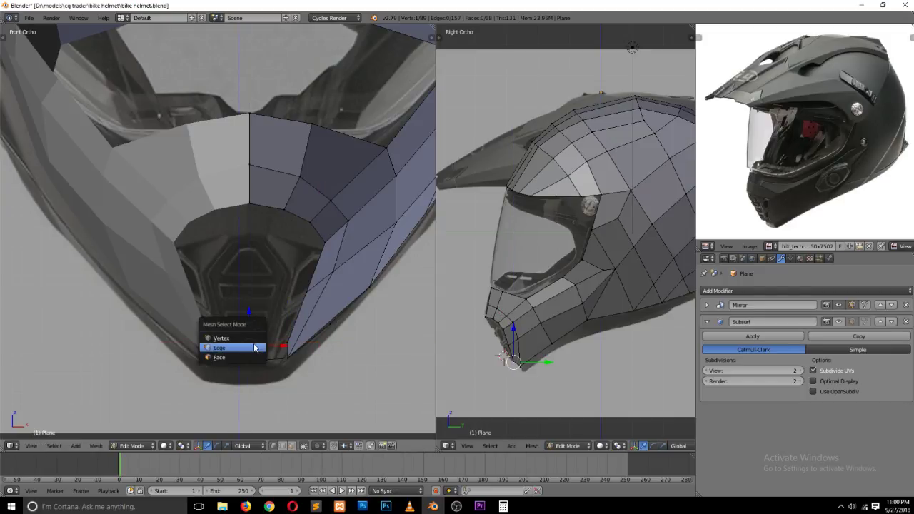
left_click(254, 348)
right_click(266, 351, "alt")
key("f")
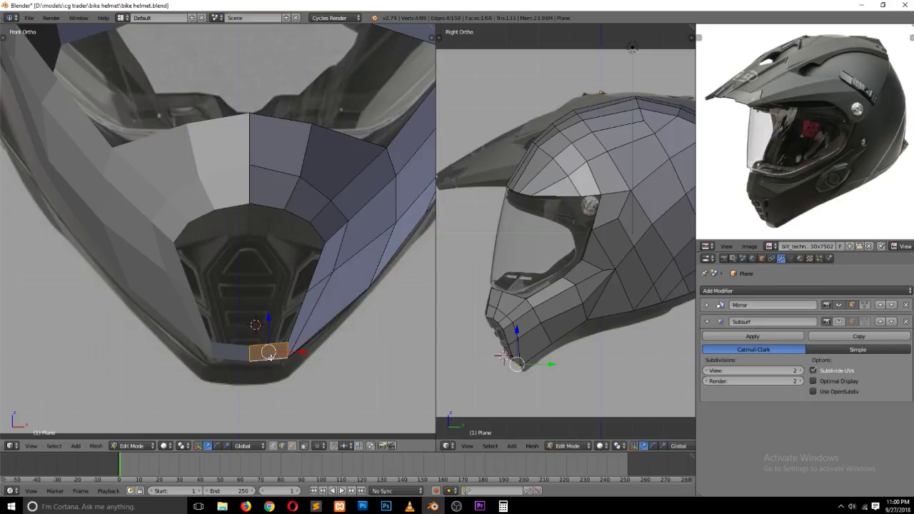
key("Tab")
key("ctrl+s")
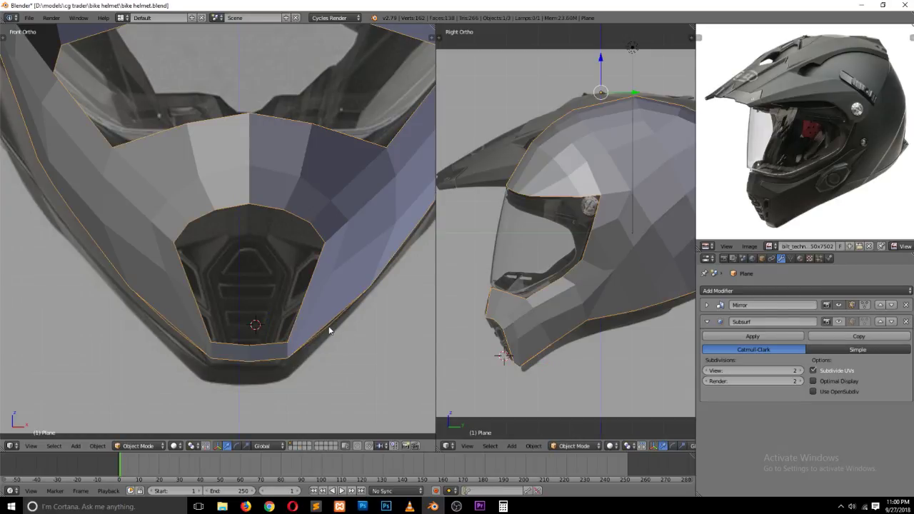
key("Tab")
Step: Delete the stray vertex under the chin guard with X > Vertices
key("ctrl+Tab")
left_click(333, 284)
mouse_move(332, 283)
middle_mouse_down()
mouse_move(325, 292)
mouse_move(296, 280)
mouse_move(302, 225)
middle_mouse_up()
key("a")
scroll(212, 252, "up", 2)
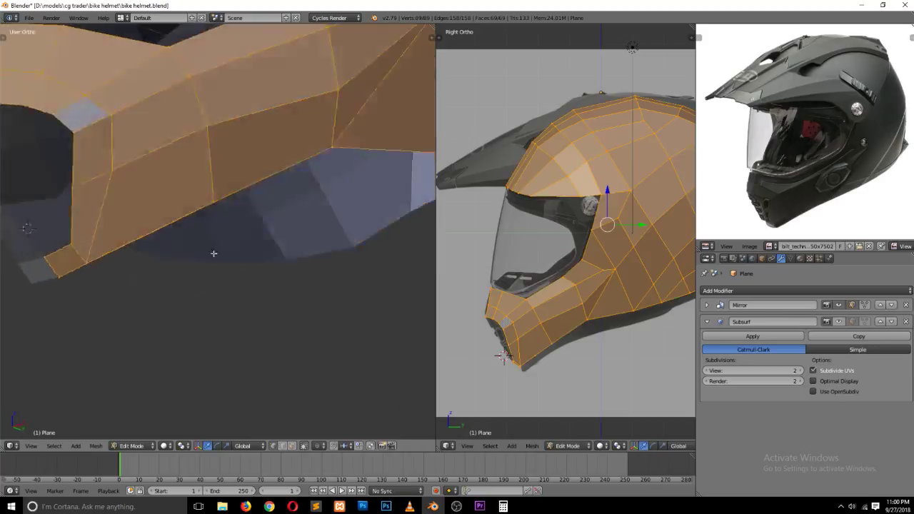
middle_click_drag(213, 253, 206, 253)
key("a")
right_click(130, 246)
key("x")
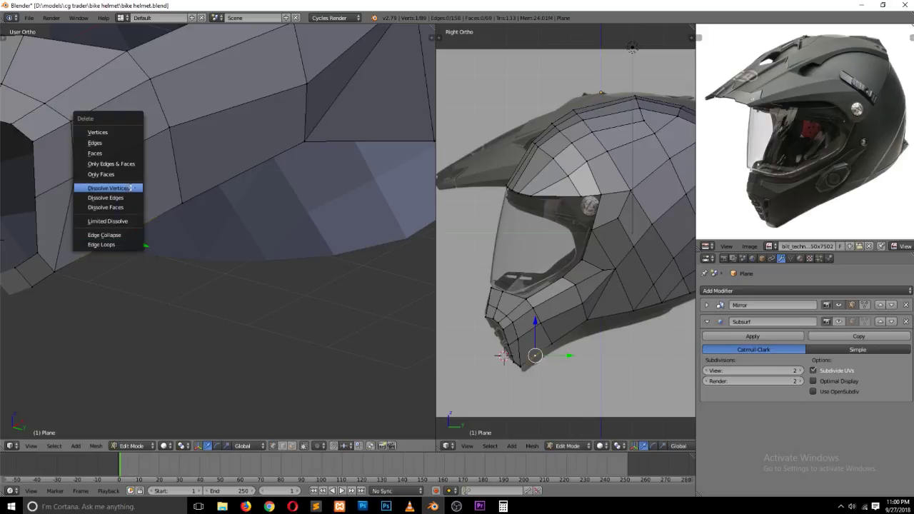
left_click(131, 188)
mouse_move(164, 226)
middle_mouse_down()
mouse_move(187, 267)
mouse_move(260, 297)
middle_mouse_up()
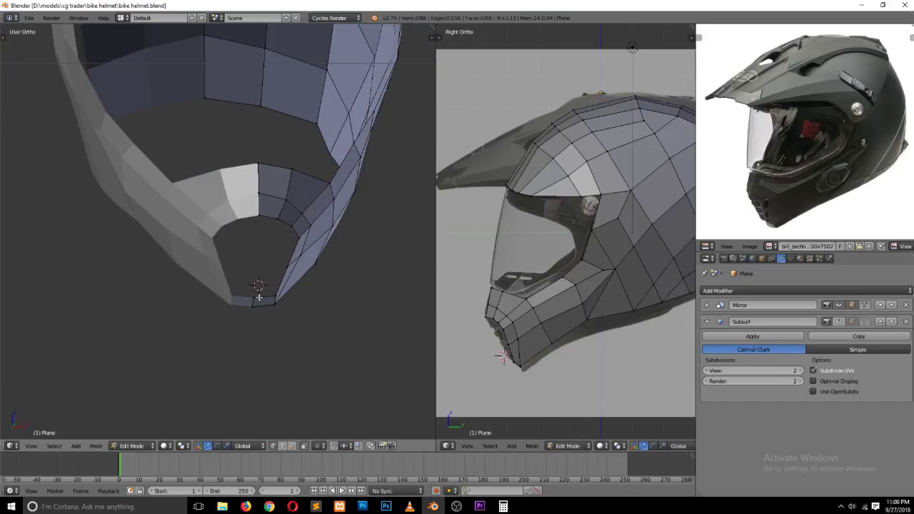
key("KP_3")
Step: Show the helmet from the front in the left view, zoomed in on the chin guard
key("ctrl+q")
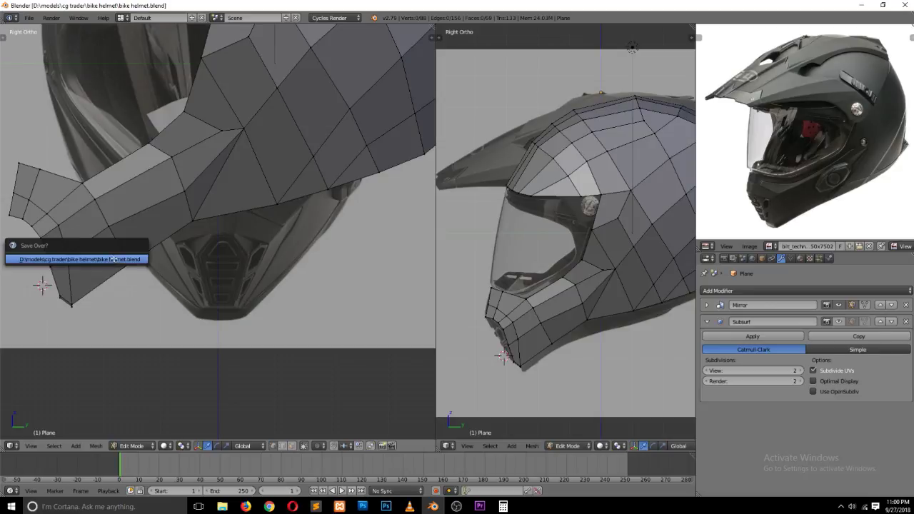
key("Escape")
key("KP_1")
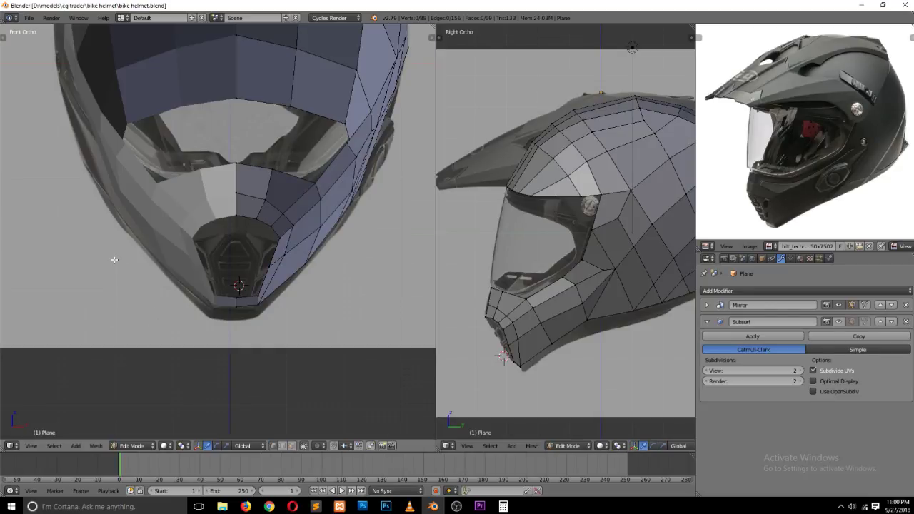
scroll(114, 260, "up", 1)
scroll(114, 260, "up", 1)
middle_click_drag(154, 245, 64, 286, "shift")
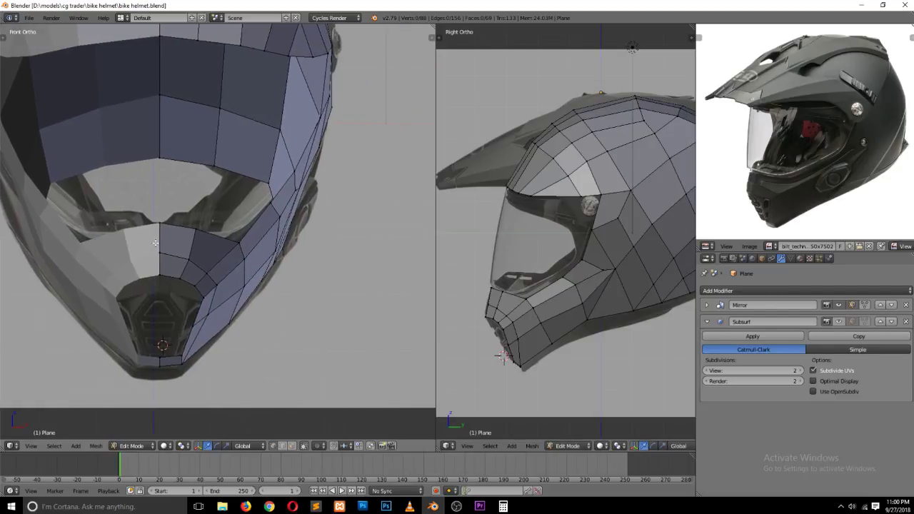
scroll(515, 329, "up", 1)
scroll(528, 307, "up", 2)
scroll(528, 308, "up", 2)
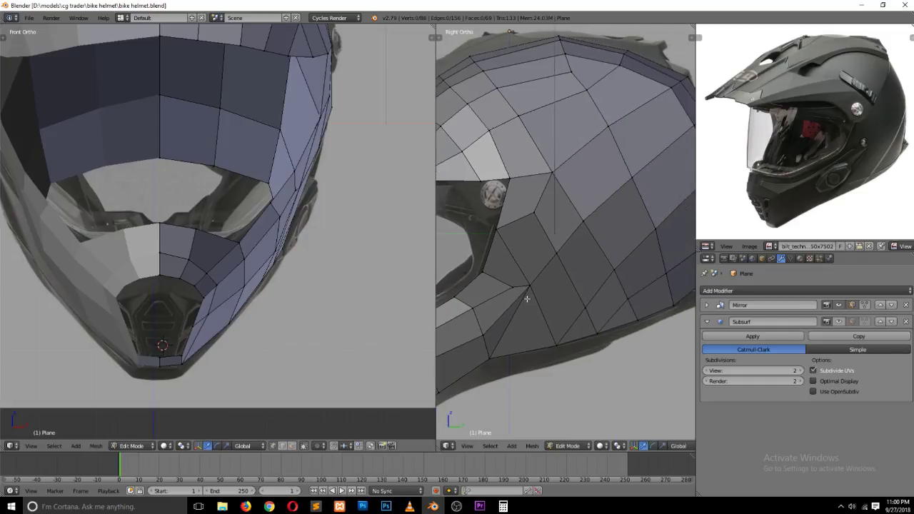
scroll(527, 309, "up", 1)
scroll(540, 293, "down", 1)
Step: Knife-cut a new edge from the cheek vertex beside the visor down across the side mesh
right_click(543, 288)
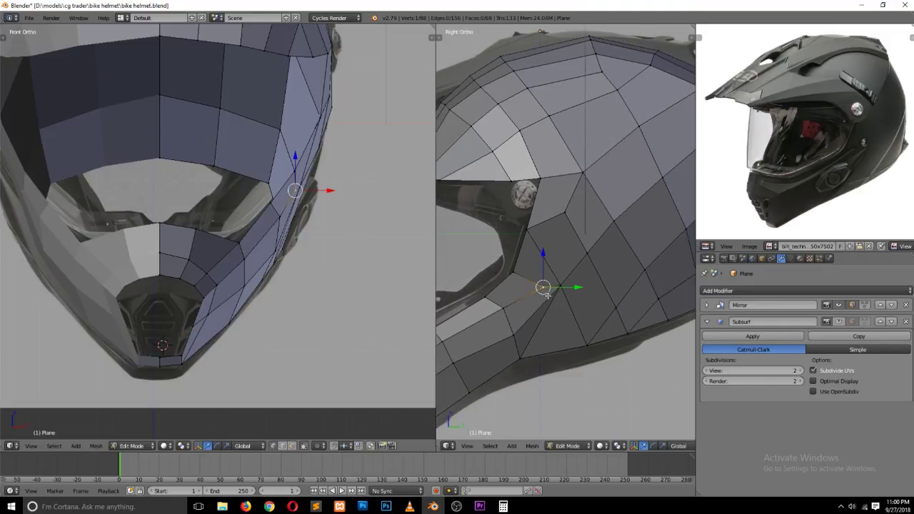
key("k")
left_click(543, 287)
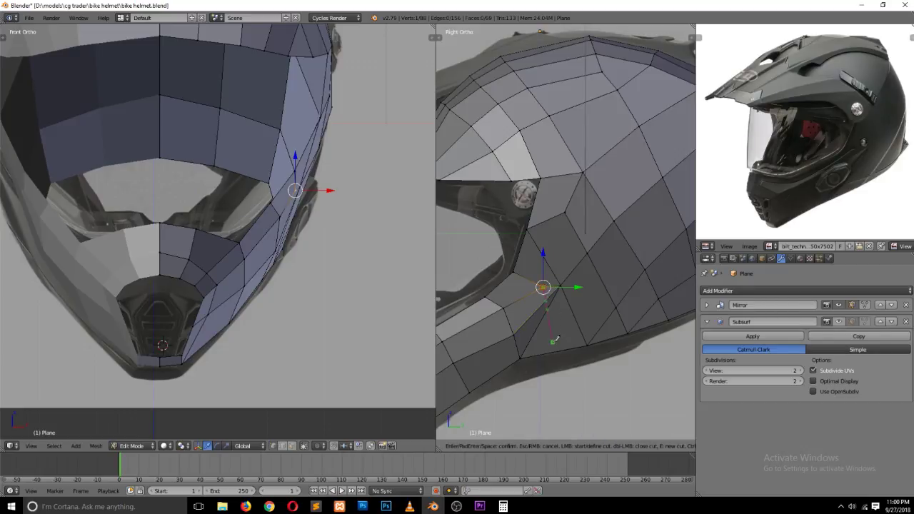
left_click(555, 344)
key("Return")
Step: Nudge a cheek-edge vertex into place, then inspect the neighbouring cheek vertices
scroll(275, 261, "up", 1)
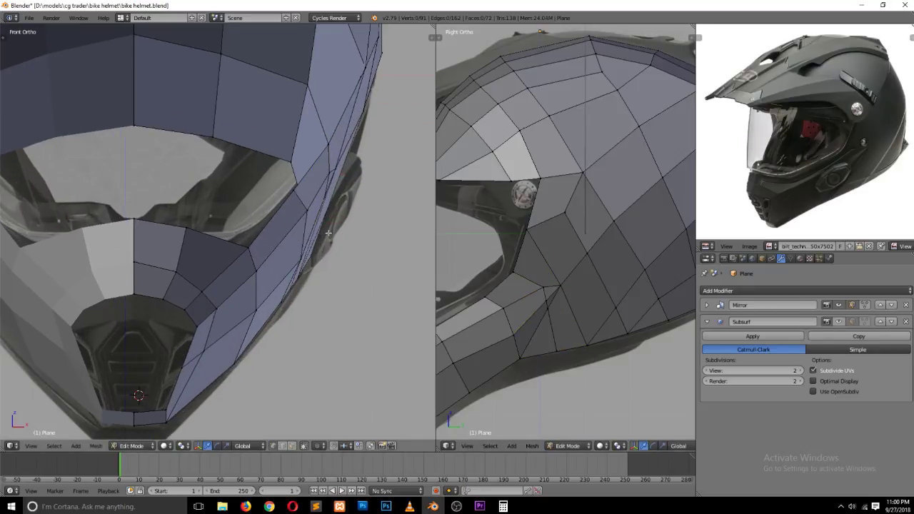
scroll(524, 290, "down", 1)
scroll(523, 290, "up", 1)
right_click(527, 289)
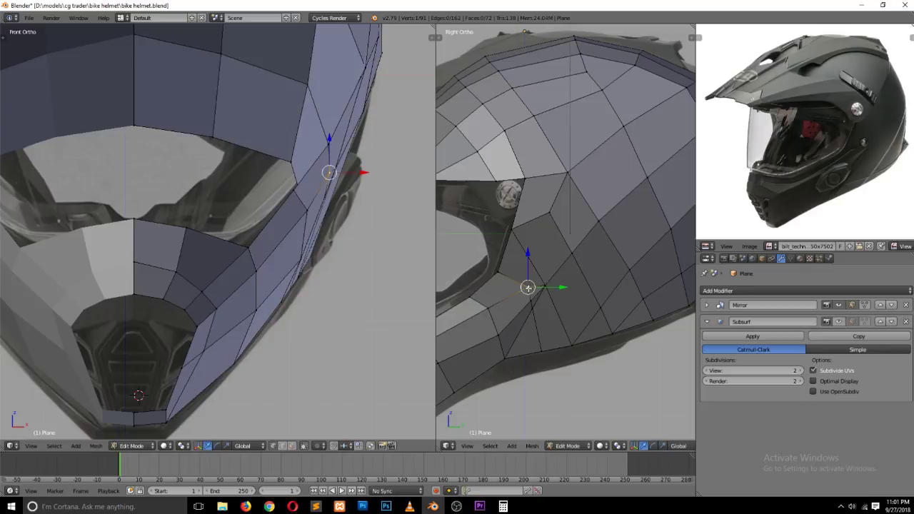
key("g")
left_click(519, 293)
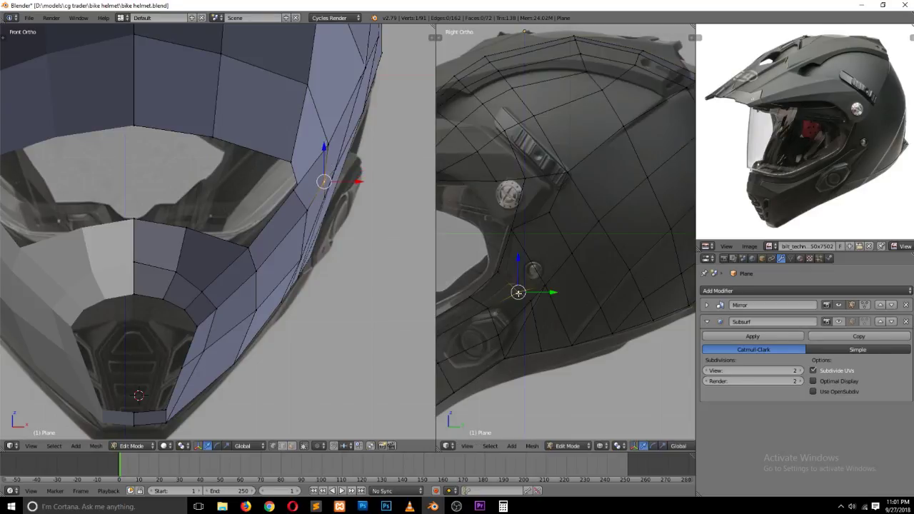
key("z")
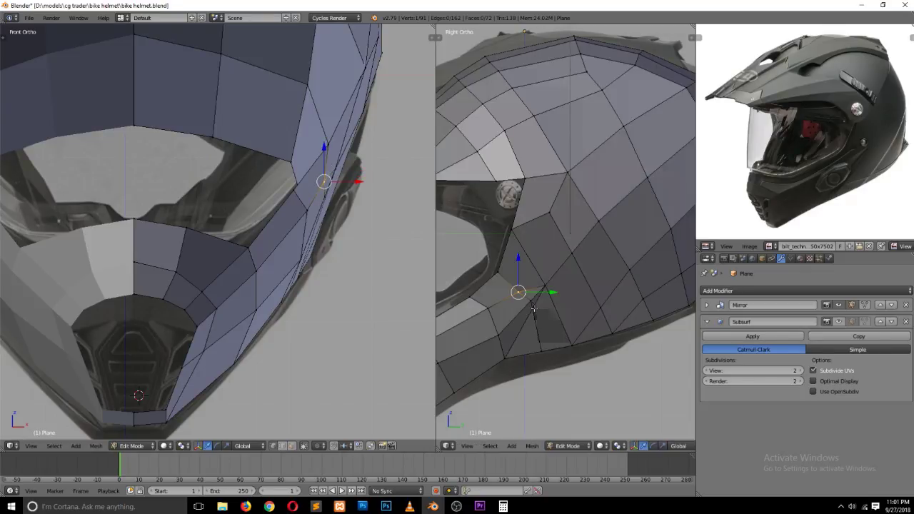
right_click(533, 308)
key("z")
right_click(534, 307)
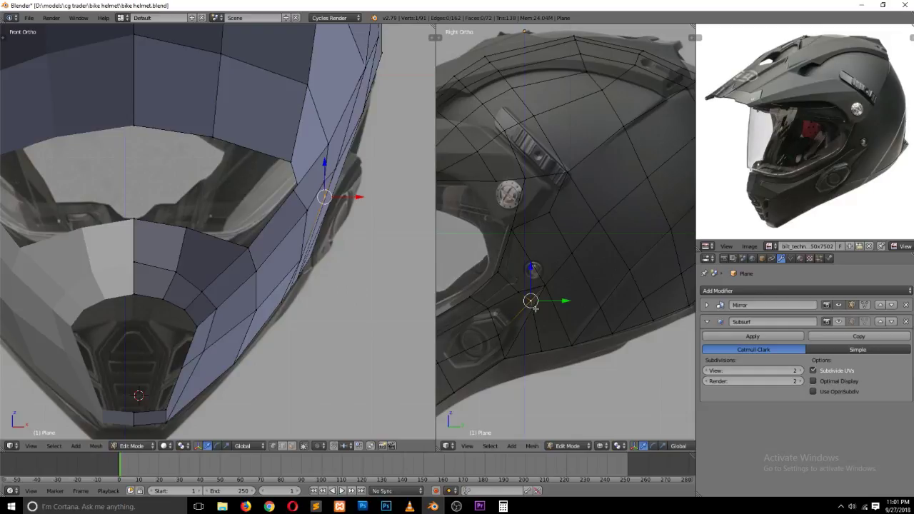
key("shift+s")
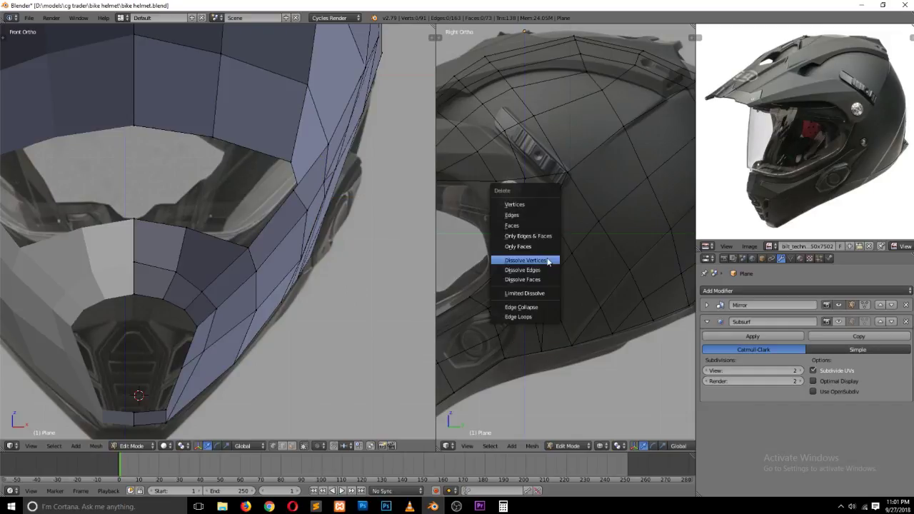
left_click(550, 263)
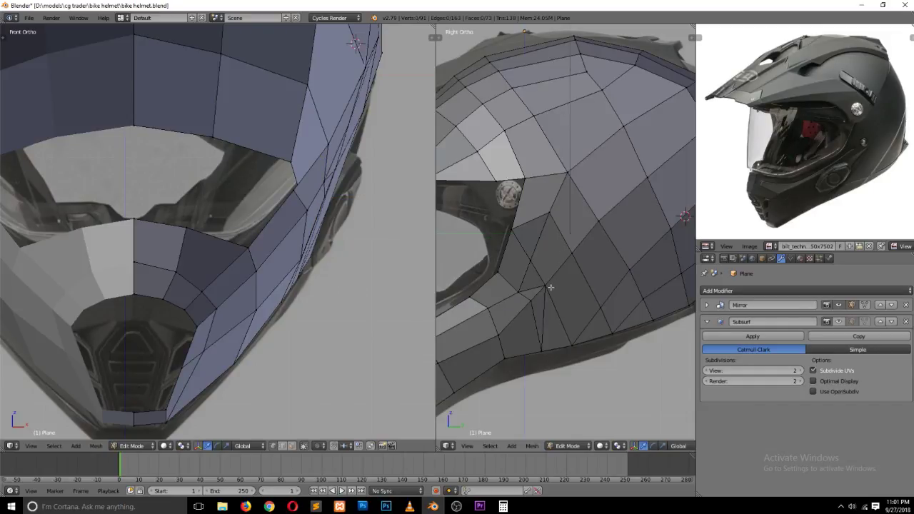
Step: Try selecting cheek vertices and faces, then deselect all and switch to edge selection
right_click(544, 293)
right_click(542, 292)
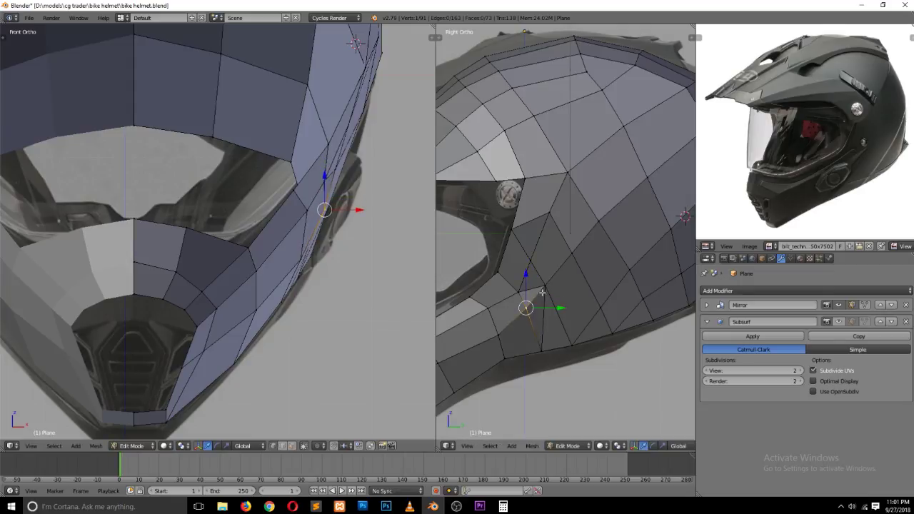
key("ctrl+Tab")
left_click(493, 327)
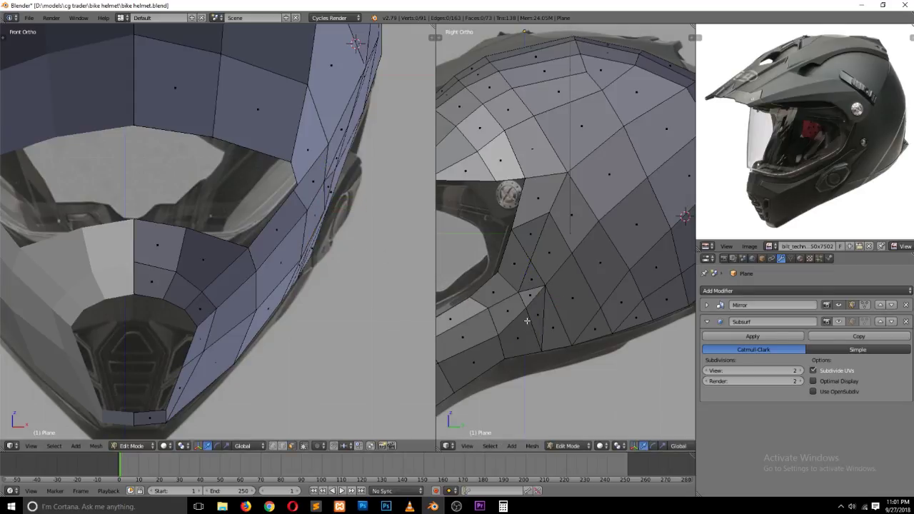
right_click(545, 323)
right_click(532, 286)
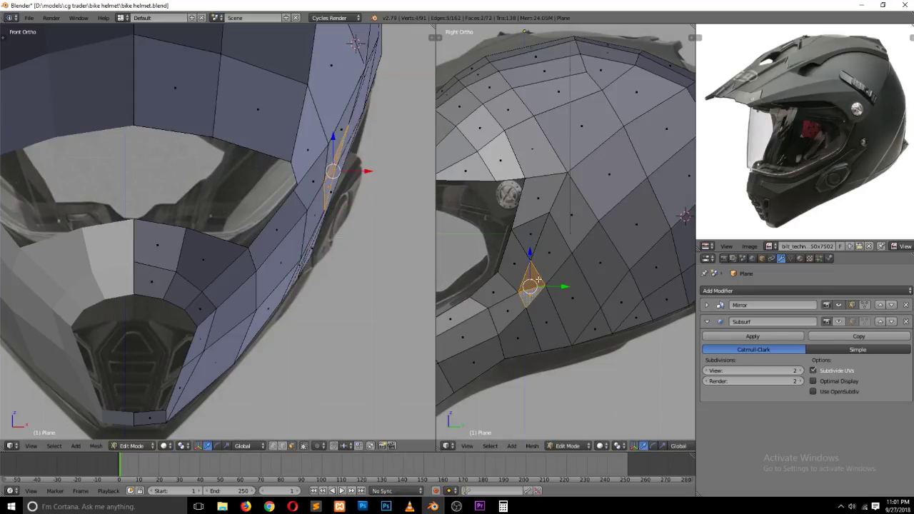
key("a")
key("ctrl+Tab")
left_click(548, 219)
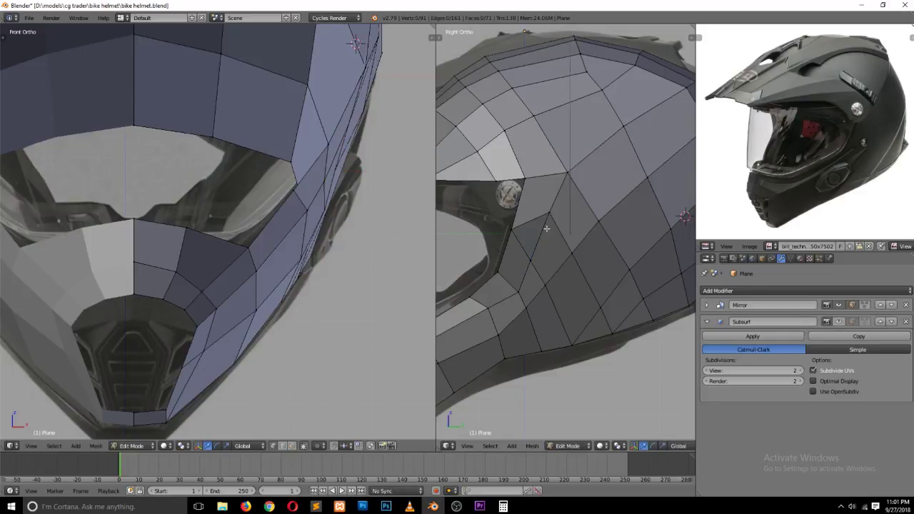
scroll(557, 239, "down", 2)
scroll(558, 240, "up", 2, "ctrl")
scroll(557, 241, "up", 1)
Step: Move the cheek vertex near the visor, checking the vertices up to the visor pivot
right_click(588, 286)
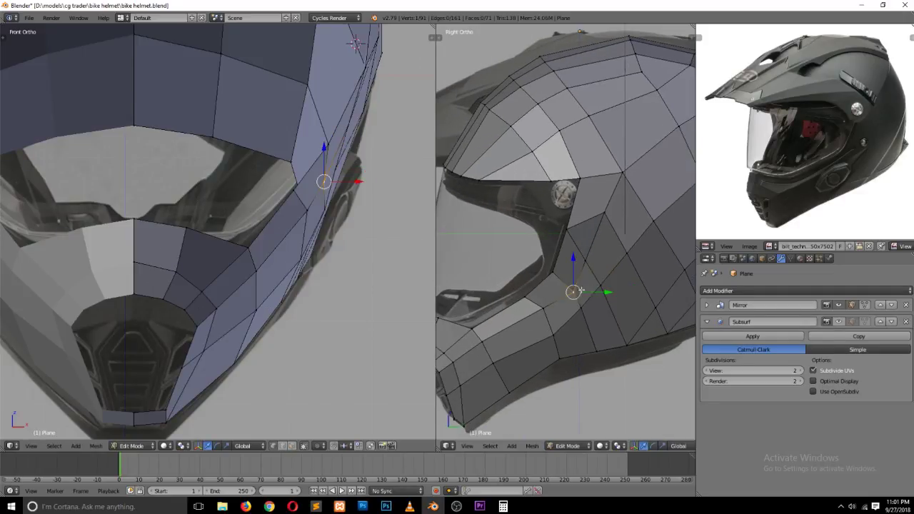
key("g")
left_click(571, 283)
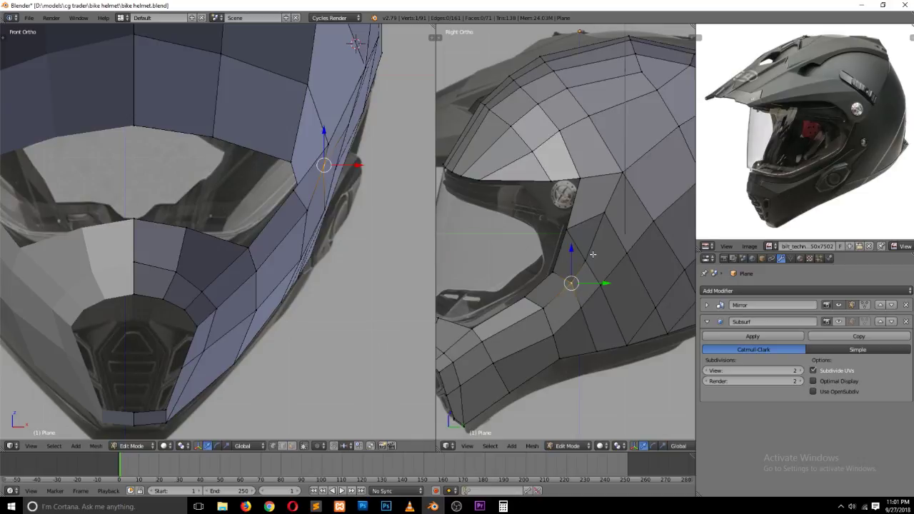
right_click(593, 255)
right_click(605, 217)
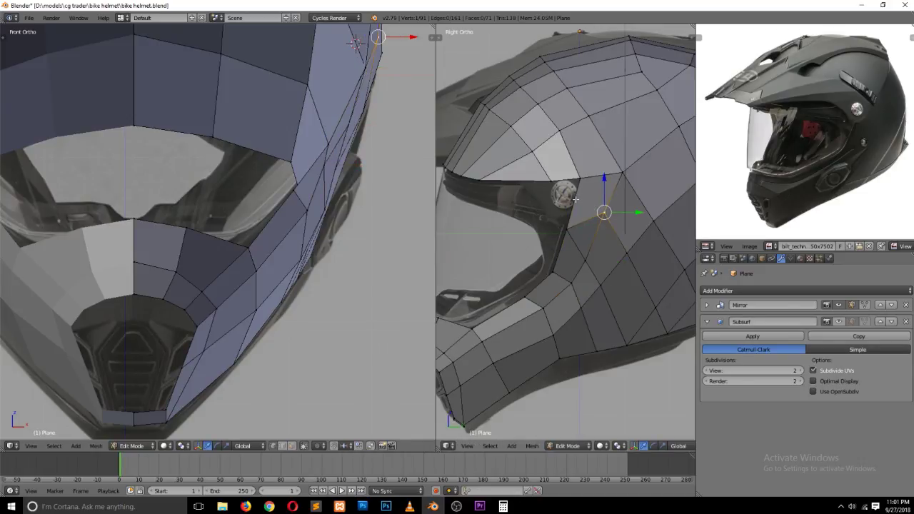
key("a")
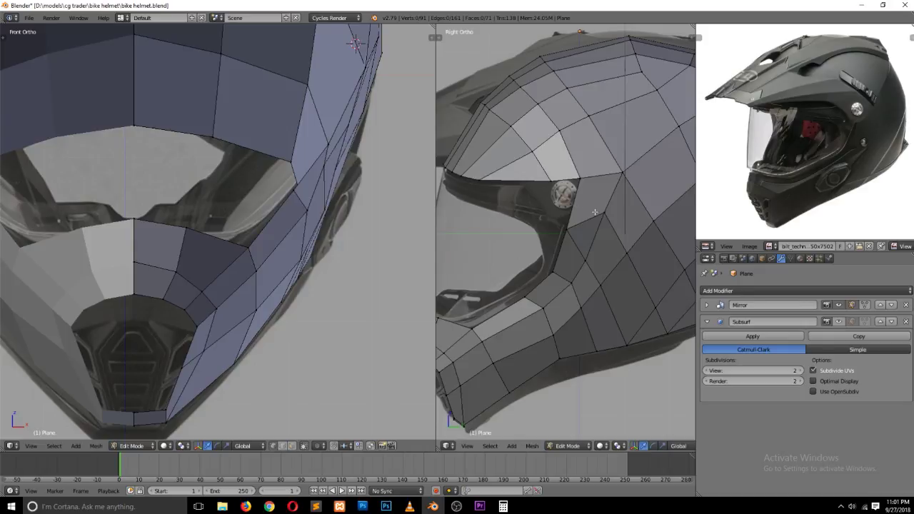
Step: Knife-cut a new edge from the visor-pivot edge across the cheek face
key("k")
left_click(604, 213)
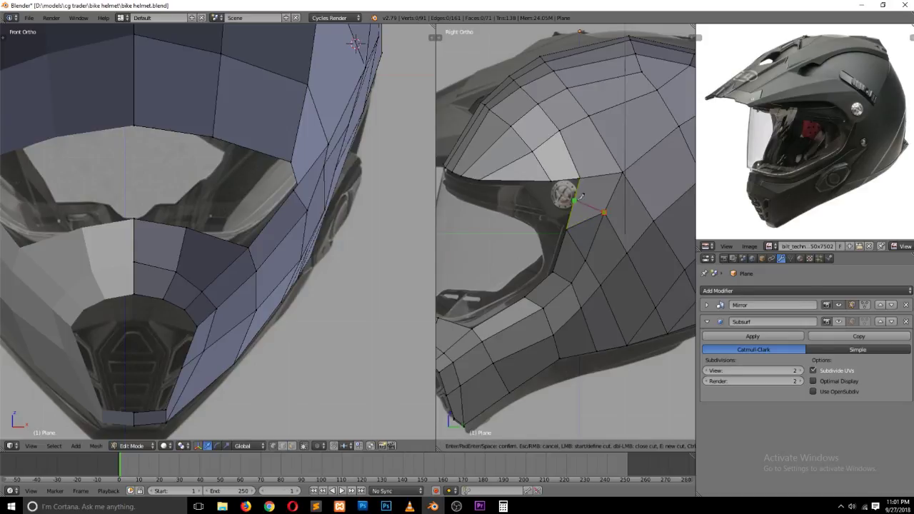
left_click(573, 207)
key("Return")
Step: Check the faces at the new cut, return to Object Mode, and save the file
key("ctrl+Tab")
left_click(590, 253)
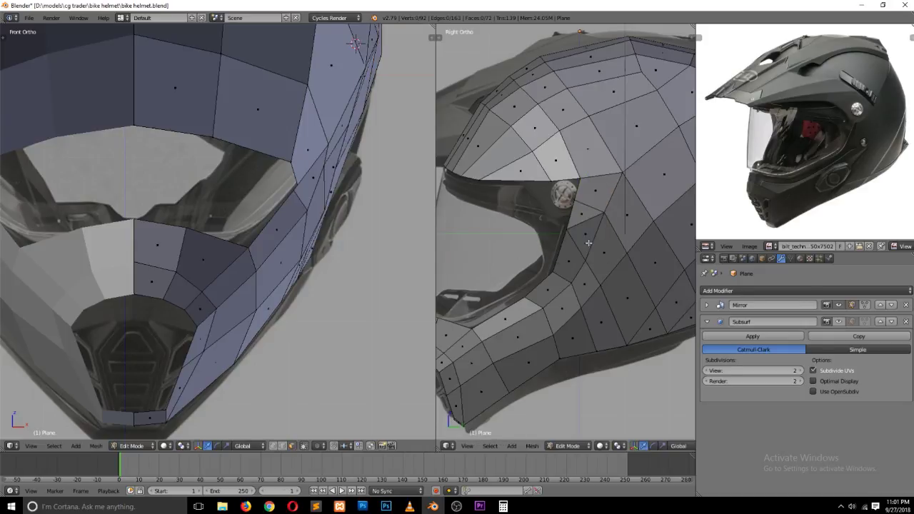
left_click(582, 226)
key("g")
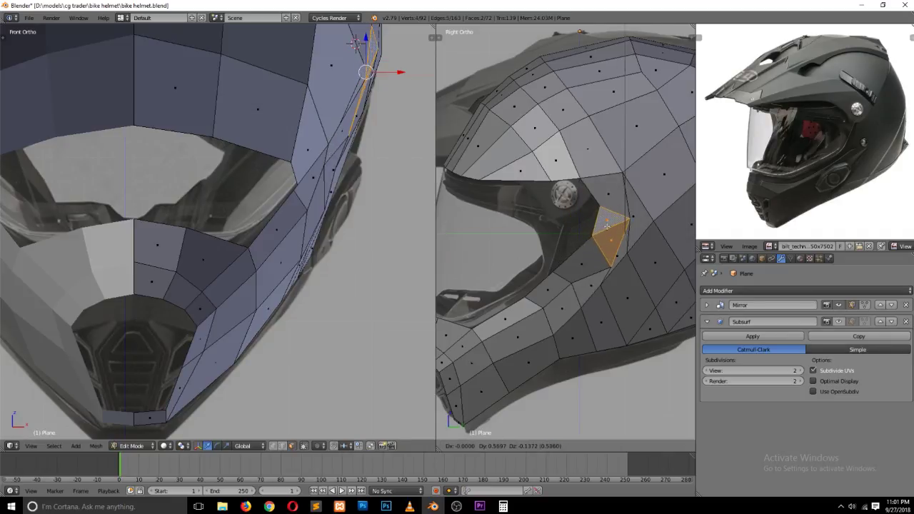
key("Escape")
key("g")
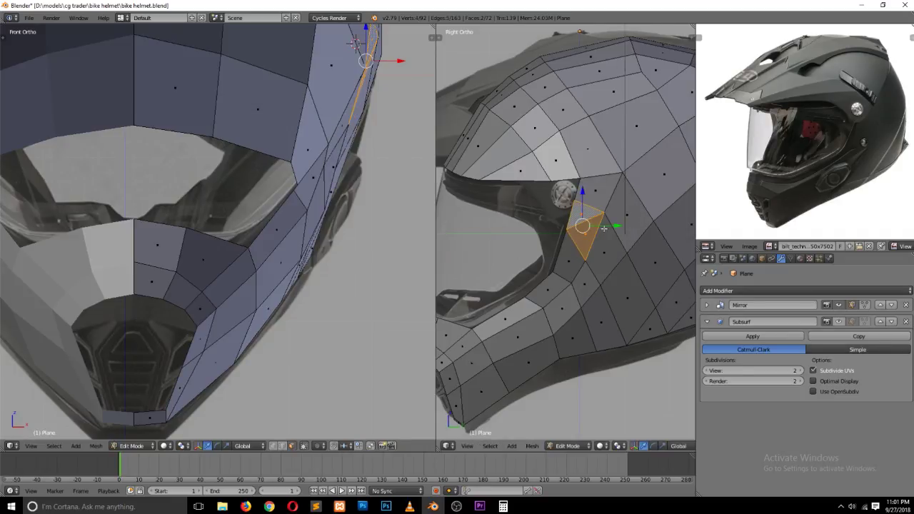
key("a")
key("Tab")
key("ctrl+s")
Step: Confirm overwriting the saved file and orbit to see the whole helmet at an angle
left_click(600, 243)
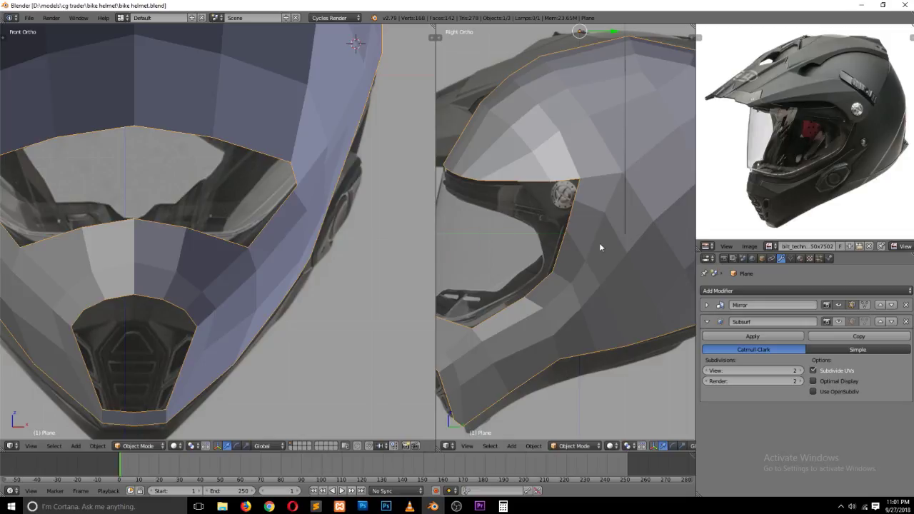
scroll(600, 247, "down", 3)
scroll(599, 245, "down", 3)
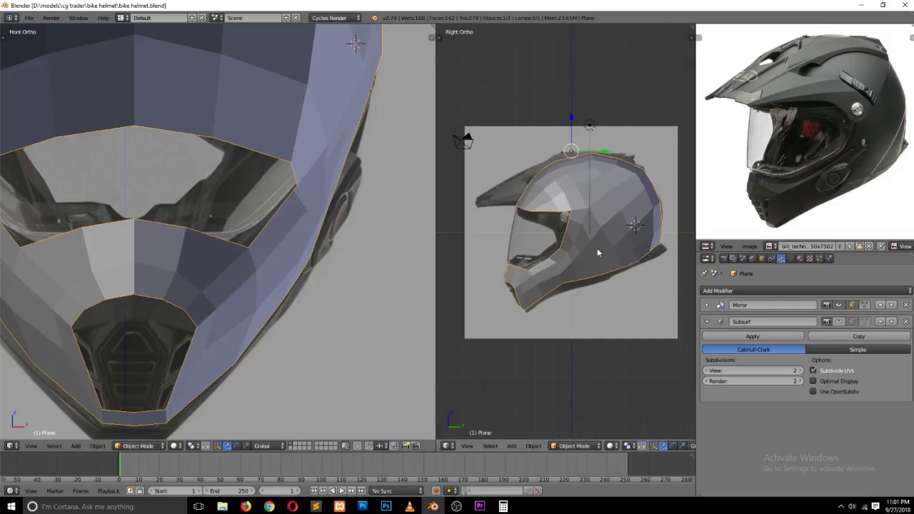
mouse_move(597, 248)
middle_mouse_down()
mouse_move(535, 281)
mouse_move(690, 234)
mouse_move(661, 299)
mouse_move(499, 285)
mouse_move(533, 291)
mouse_move(539, 250)
middle_mouse_up()
Step: In edge mode, move a vertical edge loop on the helmet's side to a new position
key("Tab")
key("ctrl+Tab")
left_click(534, 254)
right_click(529, 275, "alt")
right_click(538, 250, "alt")
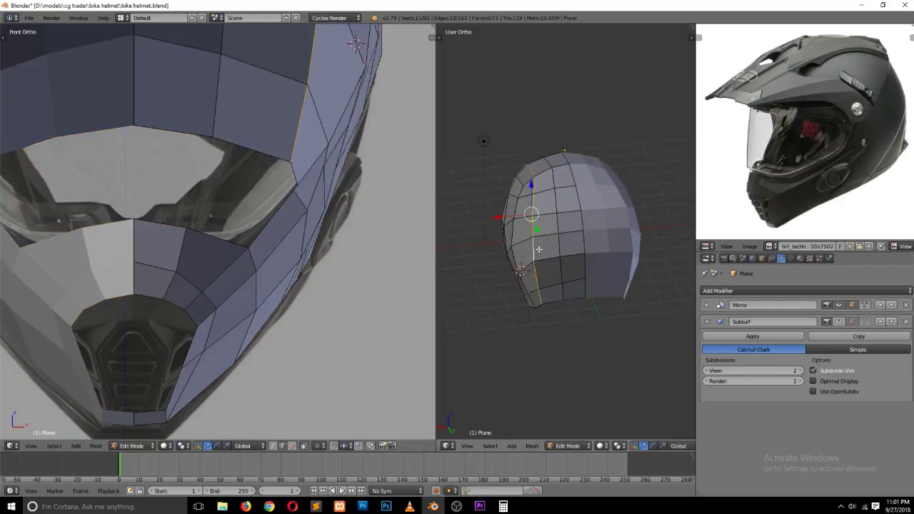
right_click(529, 193)
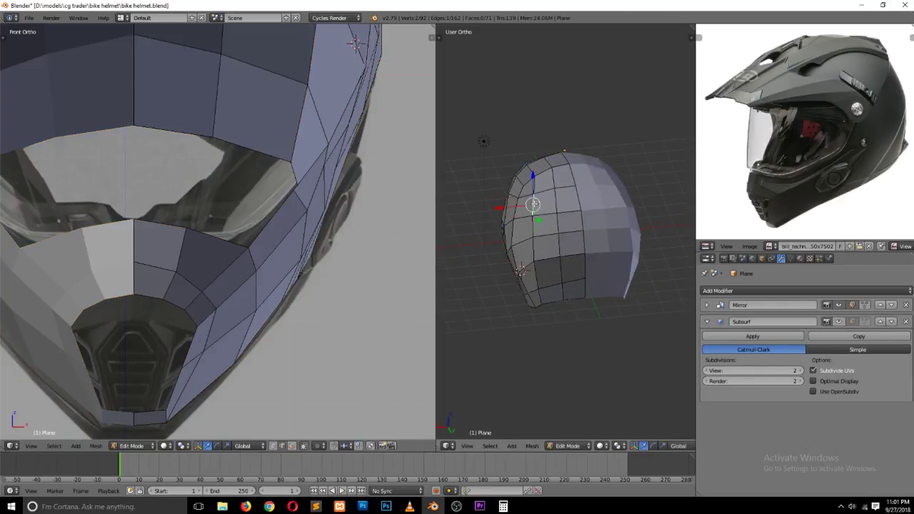
right_click(544, 295, "alt")
key("g")
key("g")
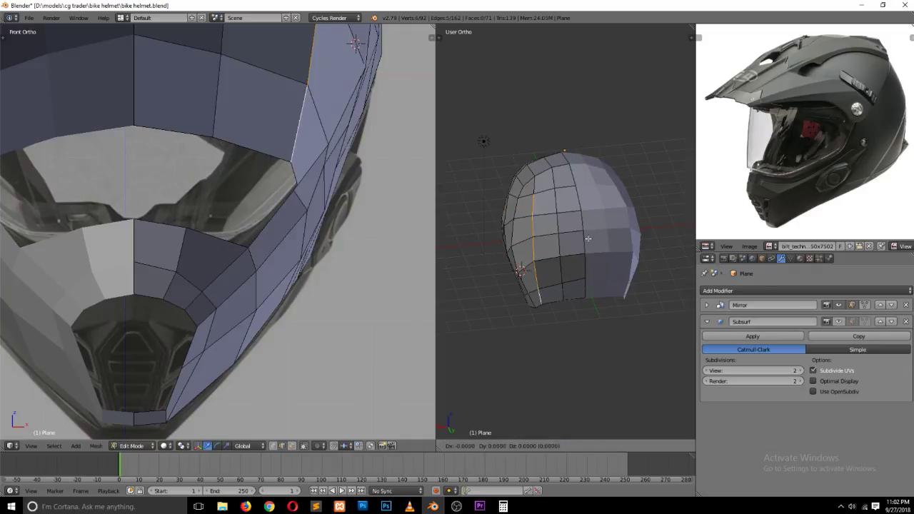
left_click(593, 237)
key("Tab")
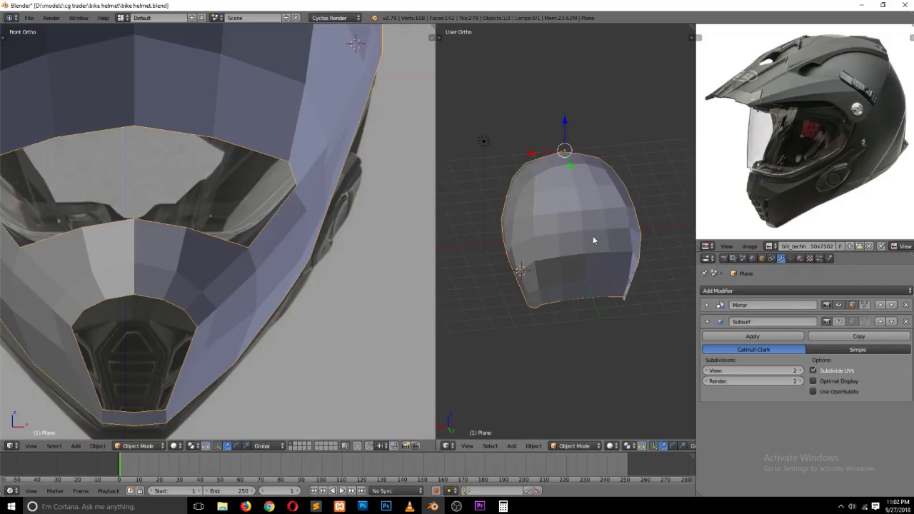
Step: Set the right view to Front, show subdivision smoothing with Smooth shading, and save
scroll(561, 245, "down", 3)
key("KP_1")
scroll(568, 245, "up", 2)
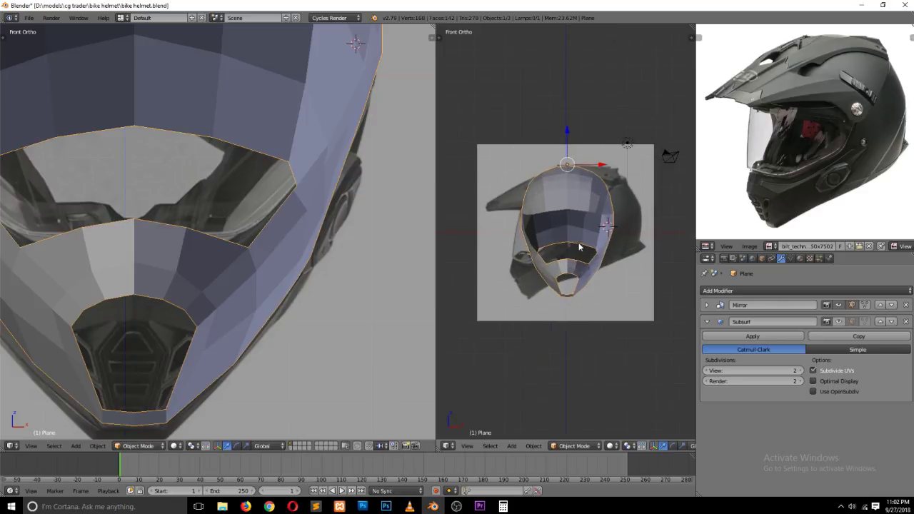
left_click(839, 321)
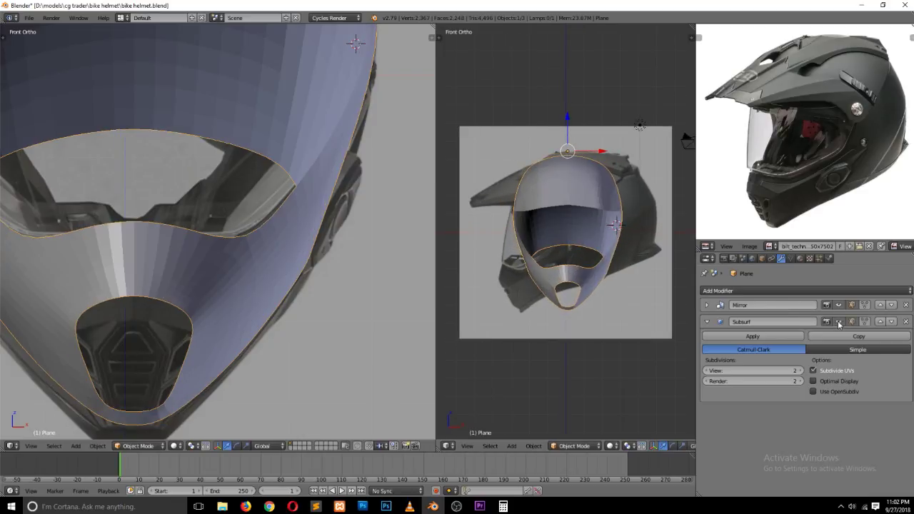
scroll(208, 212, "down", 2)
scroll(208, 213, "down", 1)
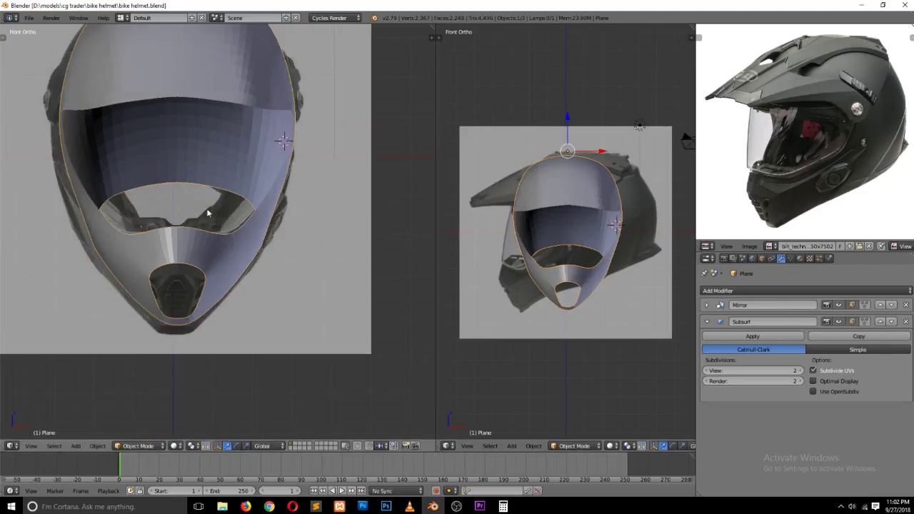
key("t")
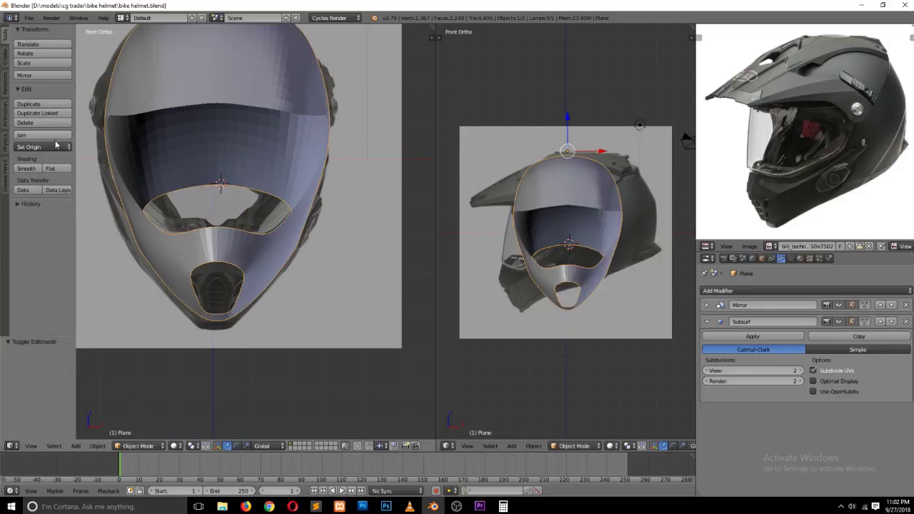
left_click(25, 172)
key("t")
key("a")
key("ctrl+s")
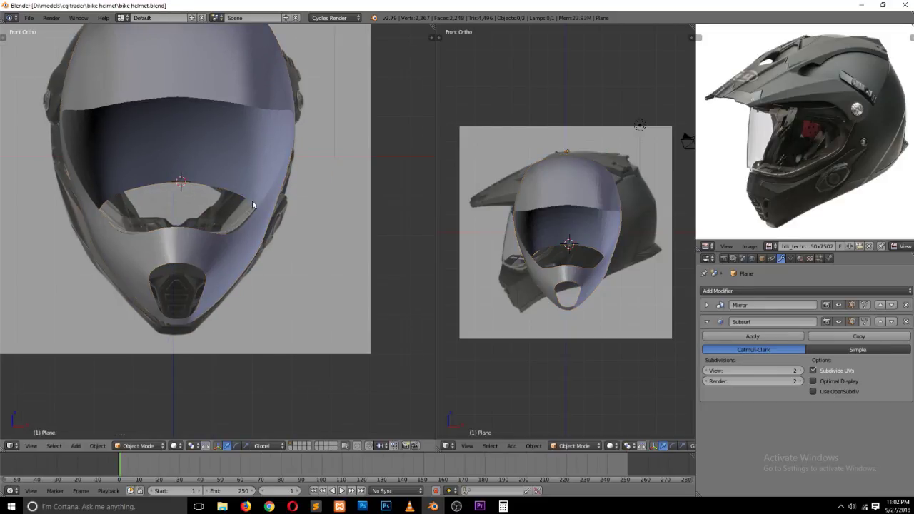
Step: Orbit around the helmet, set the left view to Front, and re-enter mesh editing
mouse_move(252, 200)
middle_mouse_down()
mouse_move(200, 146)
mouse_move(193, 190)
mouse_move(265, 197)
middle_mouse_up()
scroll(265, 197, "down", 3)
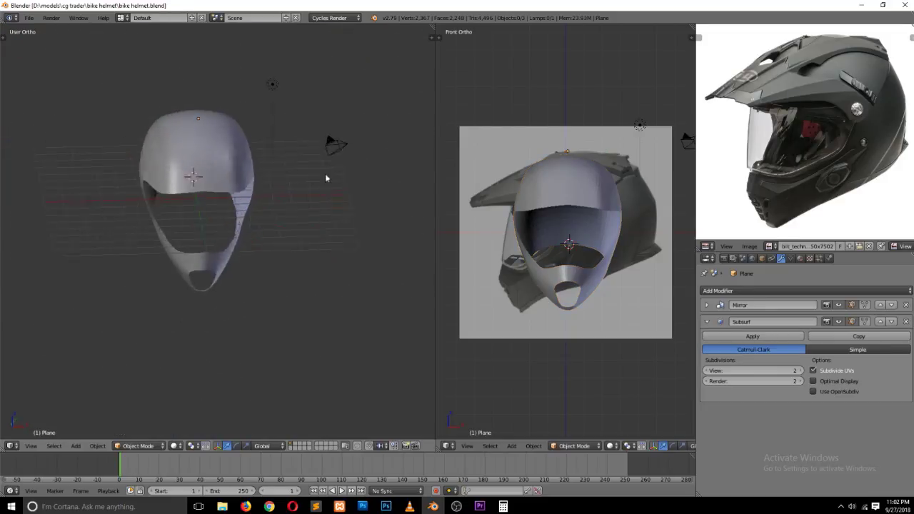
mouse_move(326, 173)
middle_mouse_down()
mouse_move(333, 172)
mouse_move(312, 169)
mouse_move(324, 178)
middle_mouse_up()
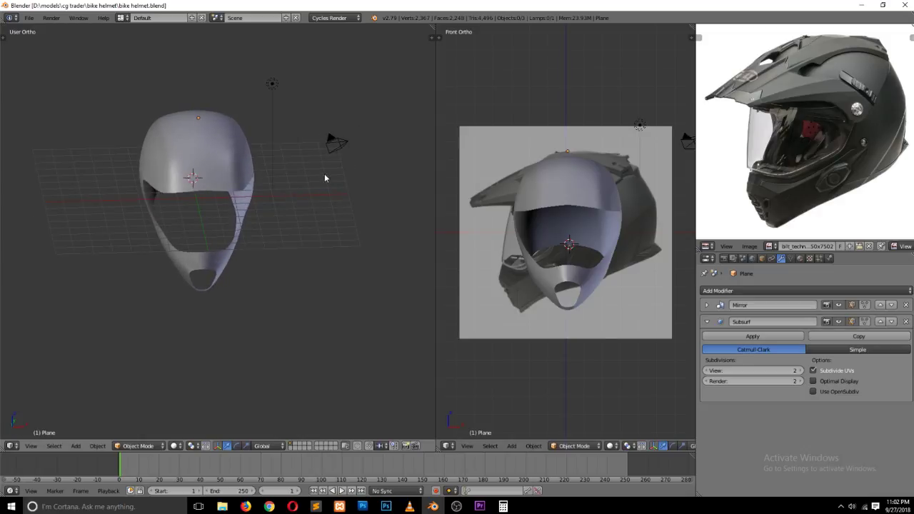
key("KP_1")
scroll(265, 158, "up", 2)
scroll(265, 158, "up", 2)
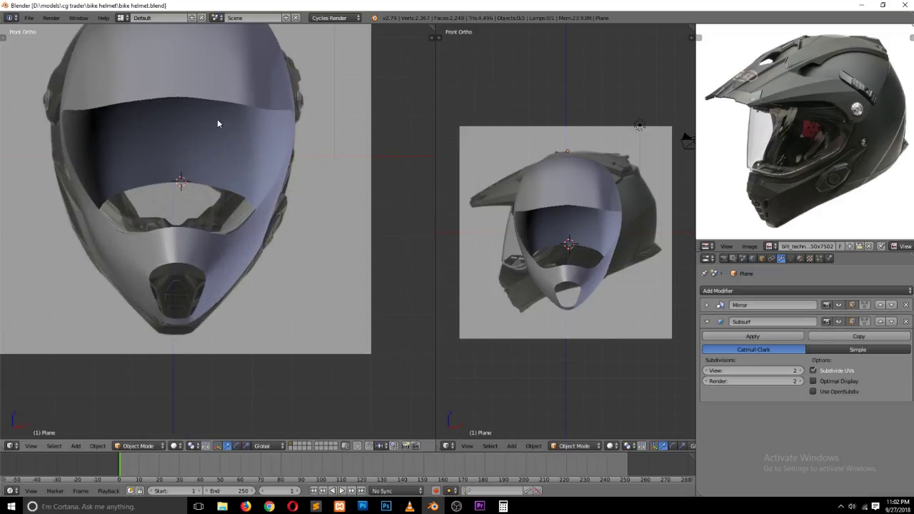
key("Tab")
scroll(218, 123, "up", 1)
scroll(217, 124, "up", 1)
Step: Switch to edge selection and orbit around the helmet mesh to view it at an angle
scroll(218, 123, "up", 2)
key("ctrl+Tab")
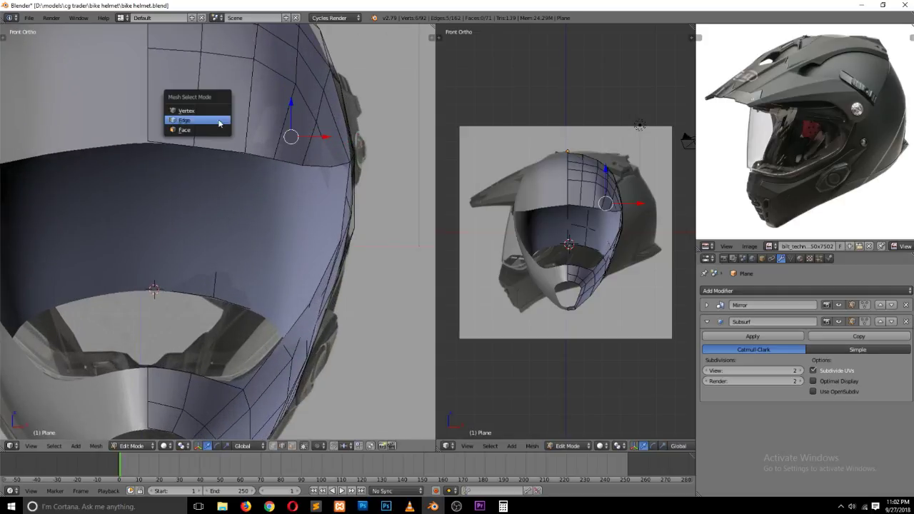
left_click(218, 123)
scroll(229, 149, "up", 1, "shift")
scroll(229, 149, "up", 3, "shift")
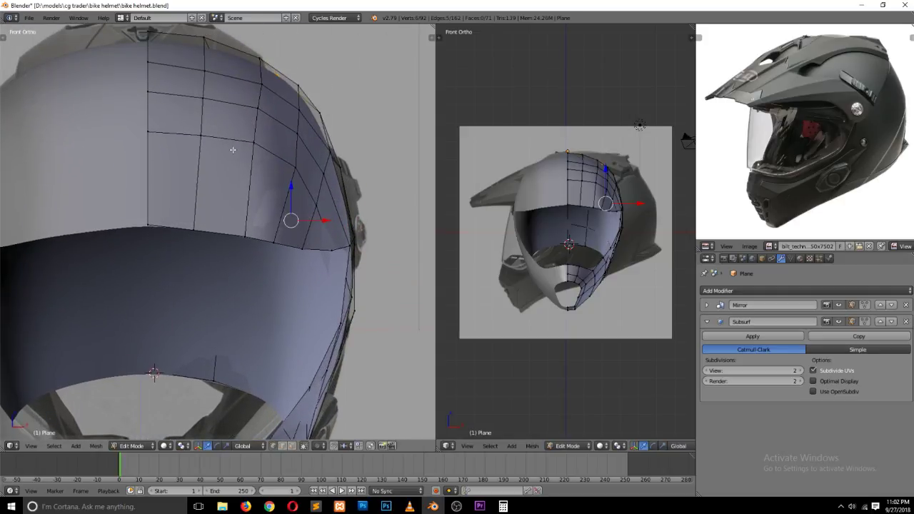
middle_click_drag(233, 149, 215, 172)
scroll(122, 171, "down", 4)
mouse_move(122, 172)
middle_mouse_down()
mouse_move(211, 233)
mouse_move(272, 185)
mouse_move(121, 161)
mouse_move(216, 148)
middle_mouse_up()
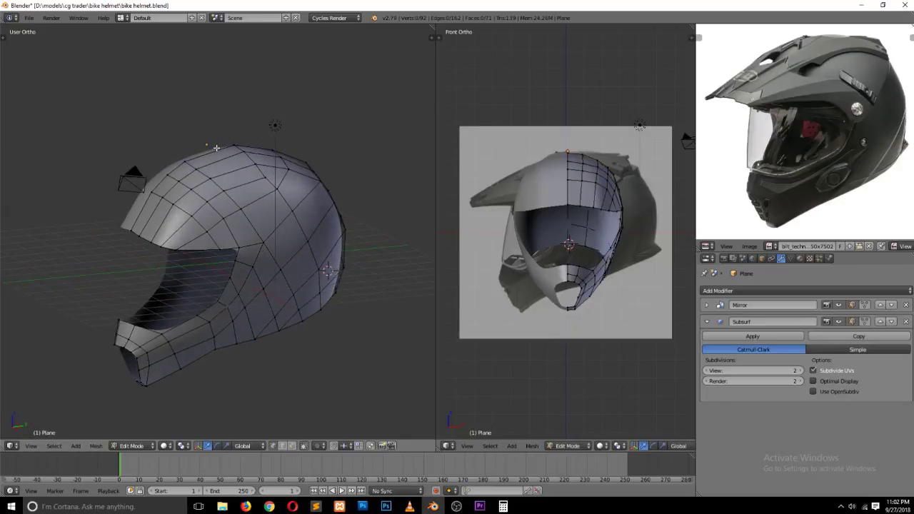
Step: Set both viewports to Right Ortho (Numpad 3) and zoom in on the helmet
key("KP_1")
key("KP_3")
scroll(248, 244, "up", 2)
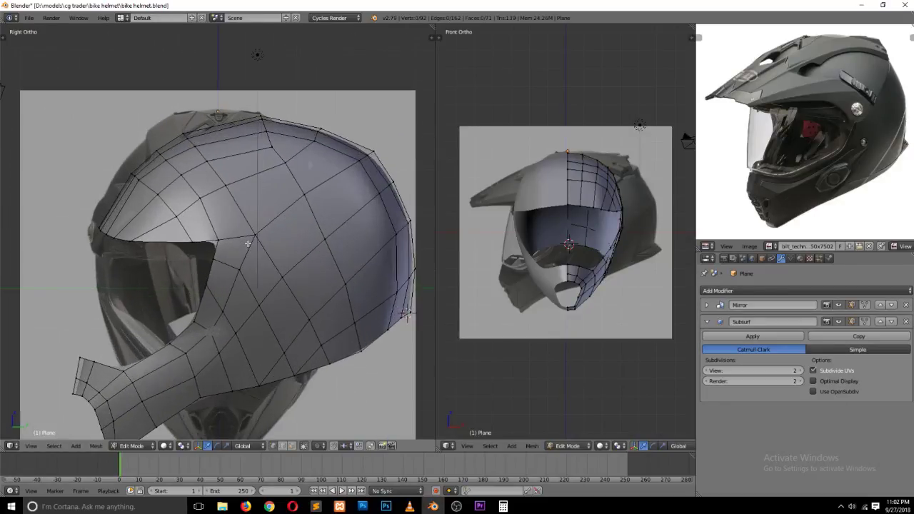
scroll(248, 243, "up", 2)
scroll(247, 243, "down", 2, "shift")
scroll(267, 273, "down", 2)
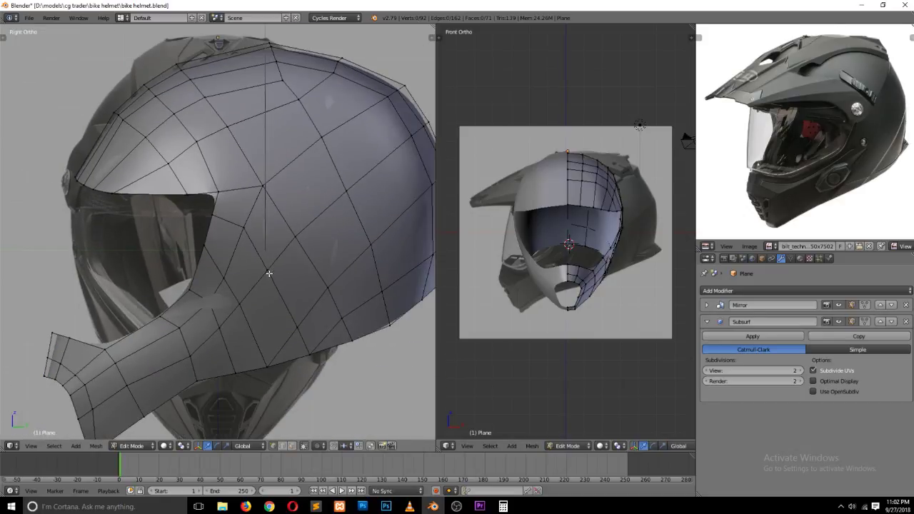
scroll(269, 273, "down", 1, "shift")
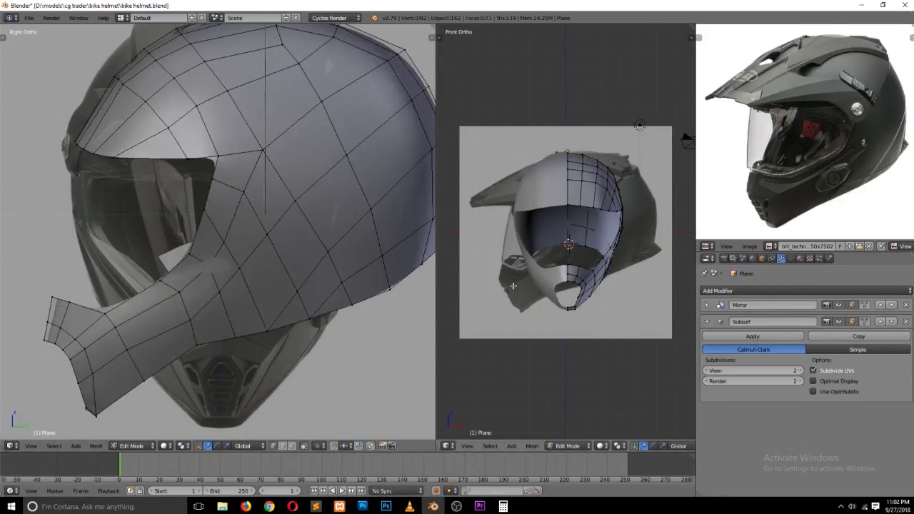
scroll(543, 274, "down", 2)
key("KP_3")
scroll(533, 277, "up", 5)
scroll(532, 278, "up", 3)
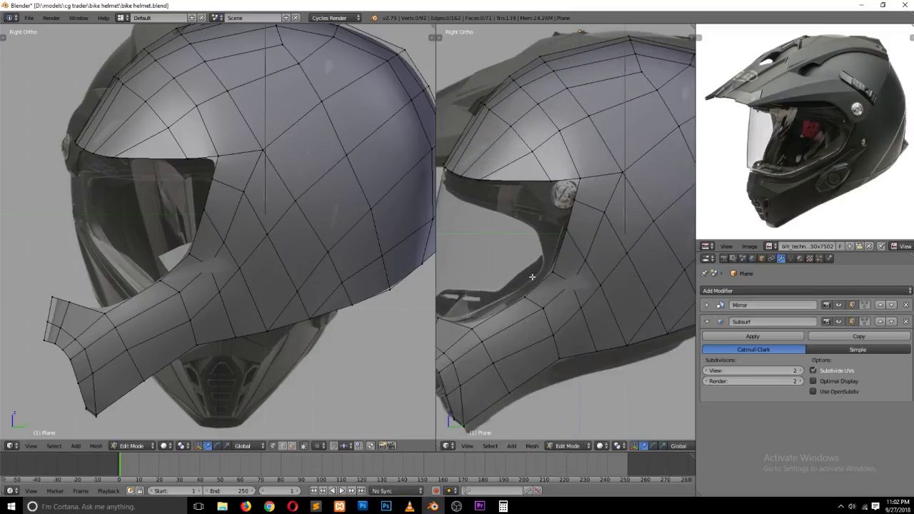
Step: Dissolve the stray edges in the cheek area
left_click(567, 286, "alt")
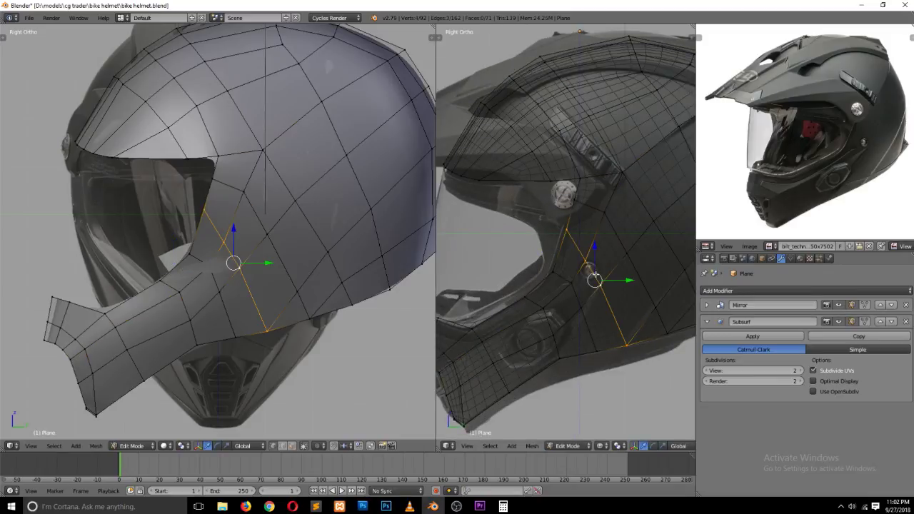
key("x")
left_click(600, 331)
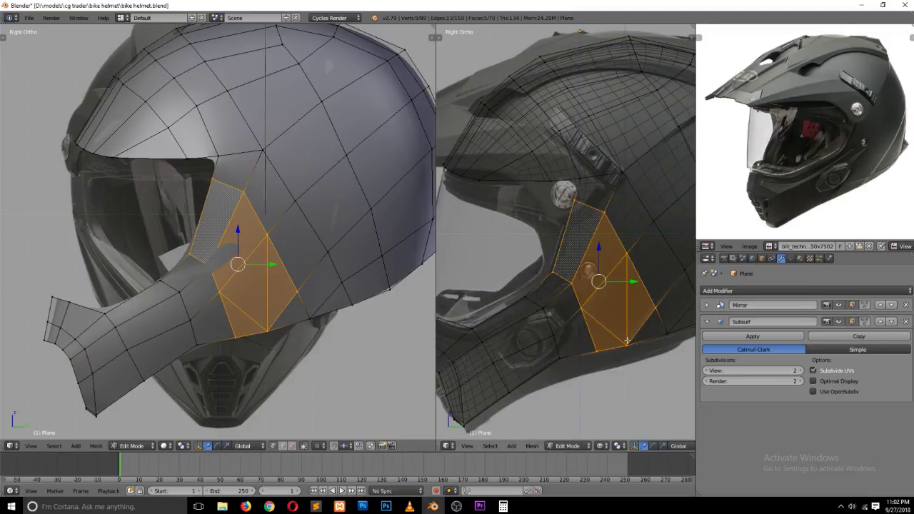
Step: Delete the leftover triangle face in face mode and view the mesh in solid shading
key("ctrl+Tab")
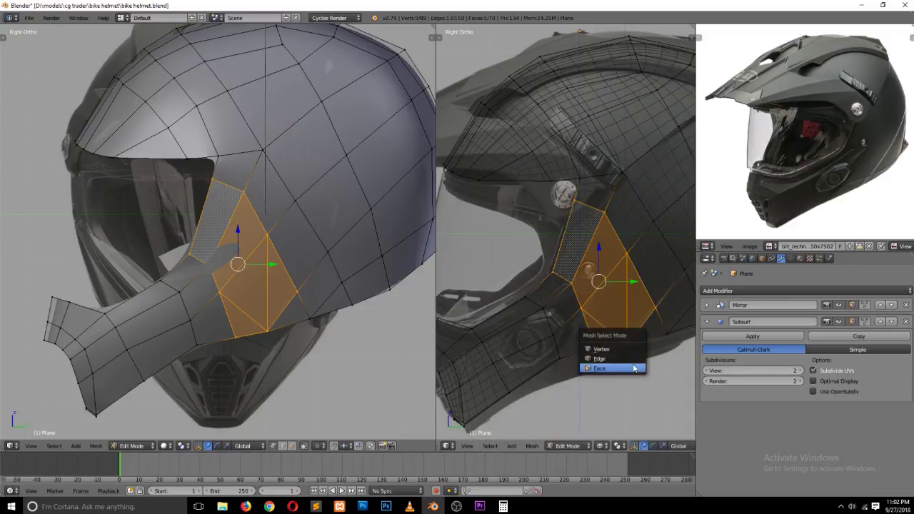
left_click(604, 364)
key("ctrl+x")
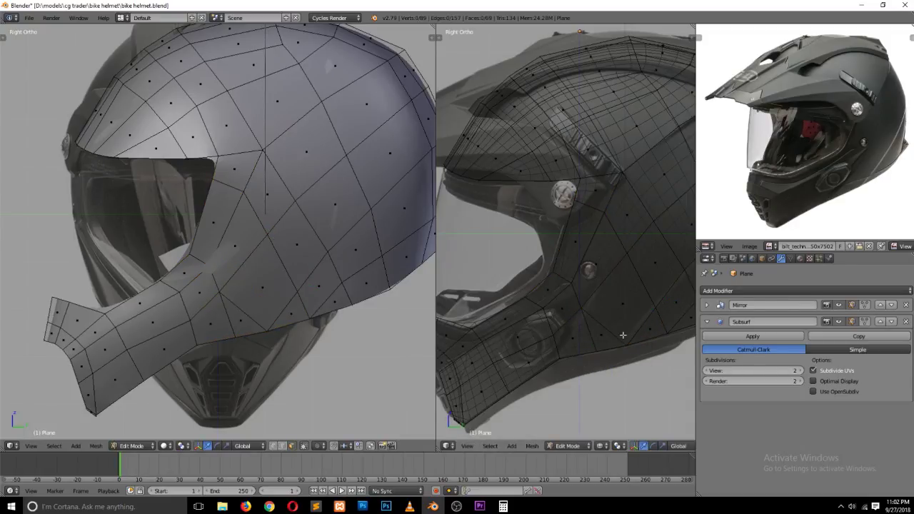
key("z")
scroll(624, 286, "down", 2, "ctrl")
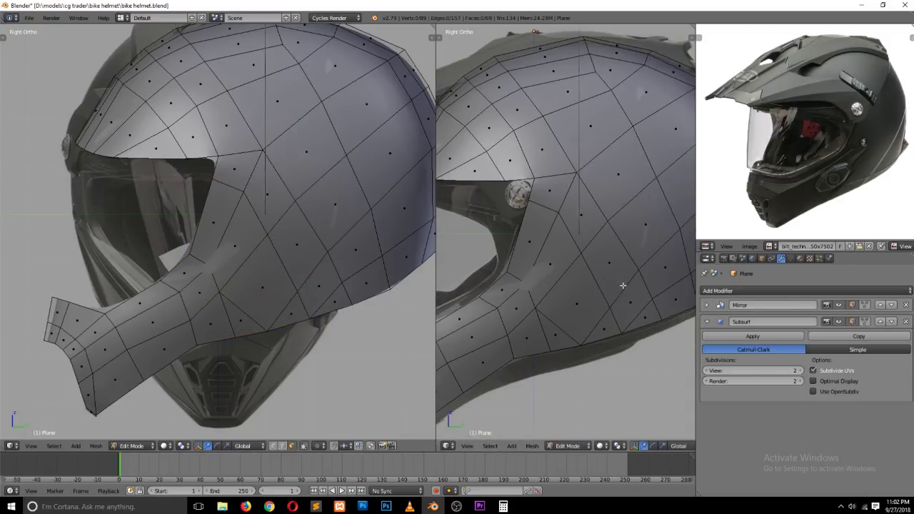
scroll(623, 285, "down", 1)
Step: Merge two lower cheek vertices at the last selected one (Alt+M, At Last)
key("ctrl+Tab")
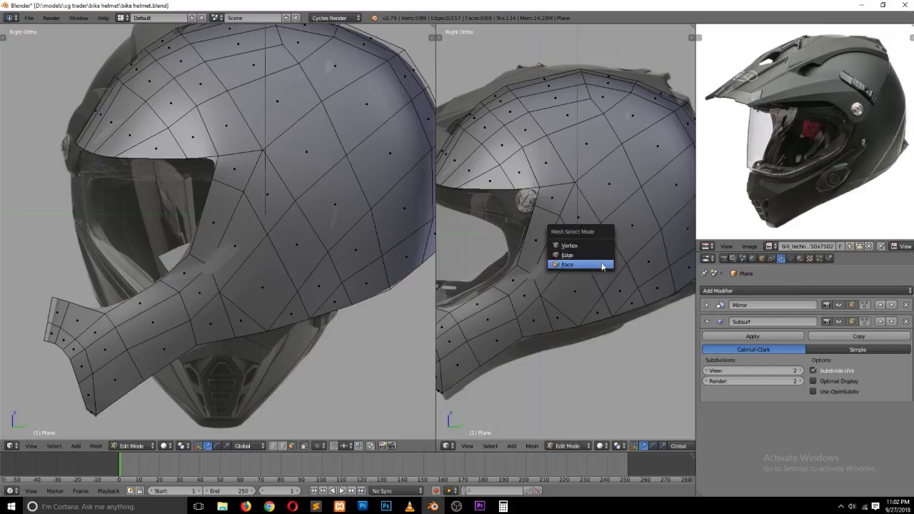
left_click(593, 255)
right_click(569, 329)
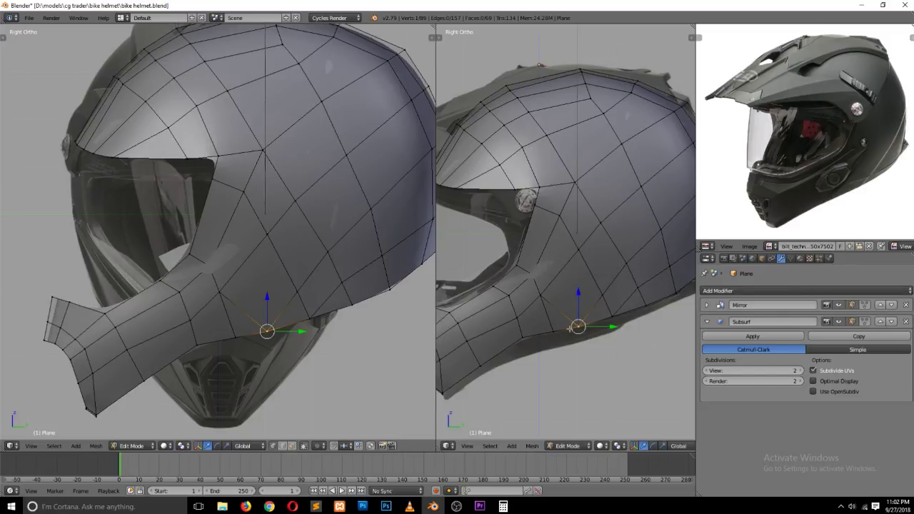
right_click(566, 329)
key("alt+m")
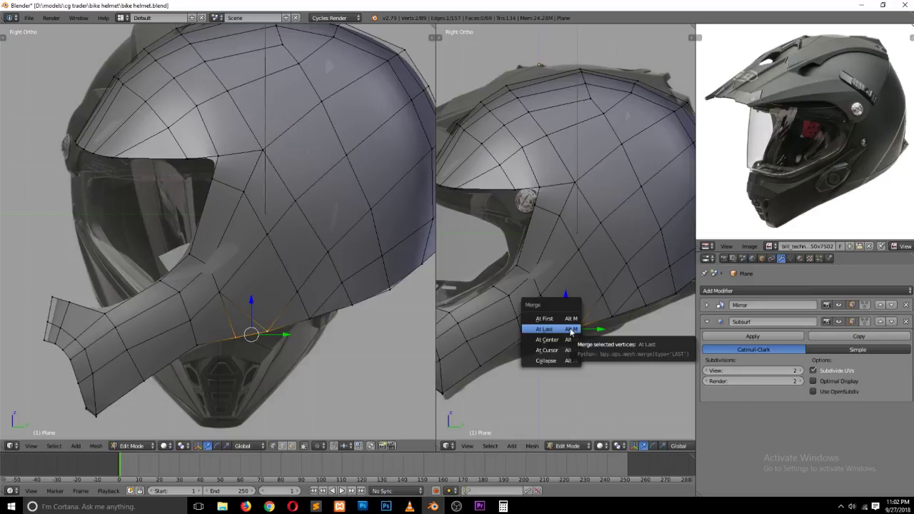
left_click(564, 333)
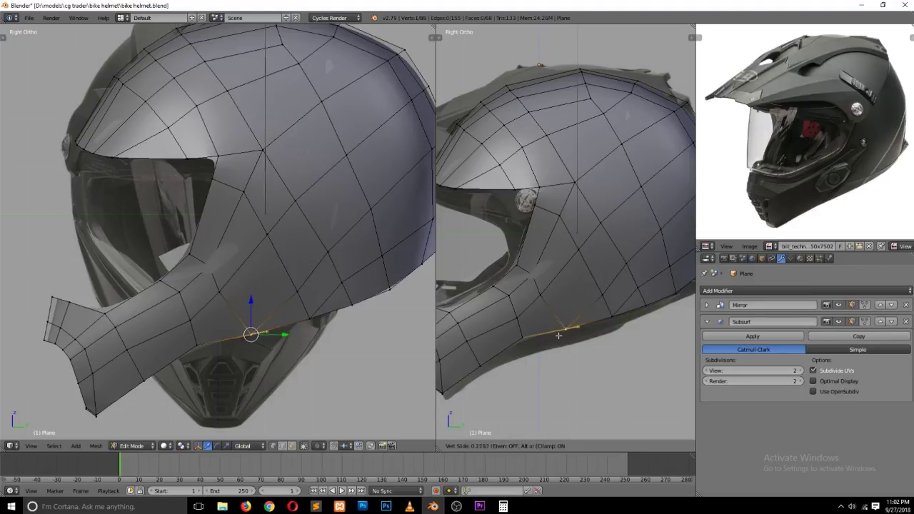
key("a")
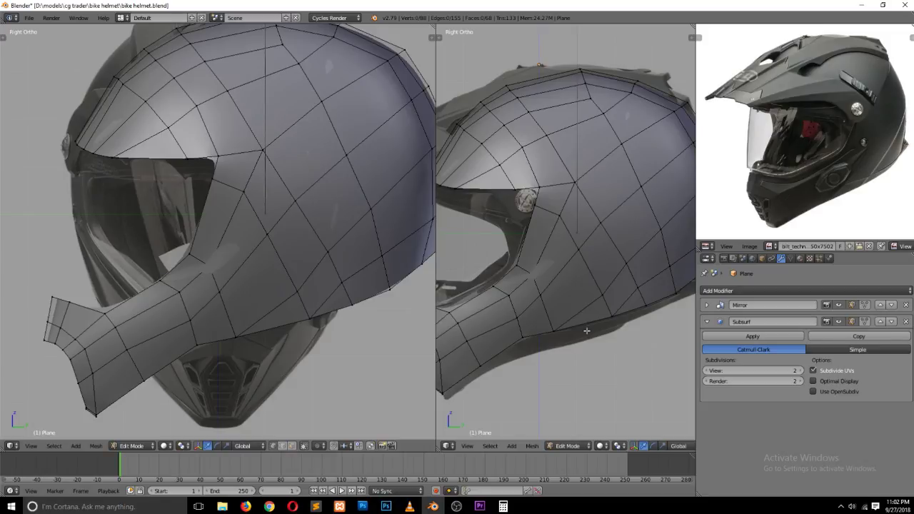
scroll(587, 331, "down", 3)
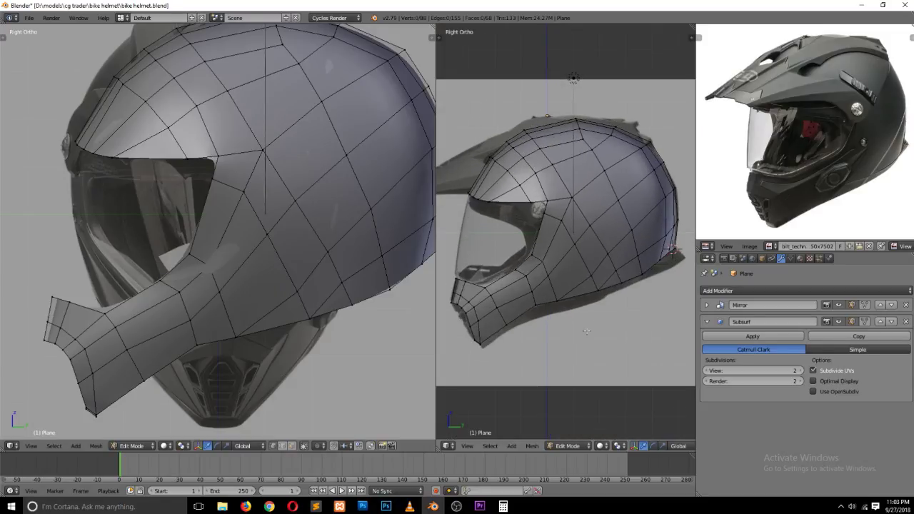
key("Tab")
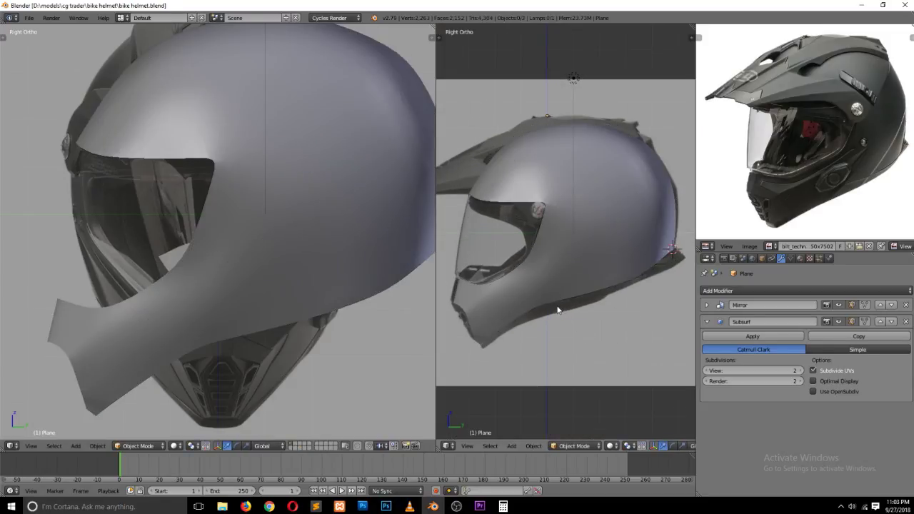
middle_click_drag(565, 311, 576, 326)
key("Tab")
scroll(575, 326, "up", 3)
right_click(565, 328)
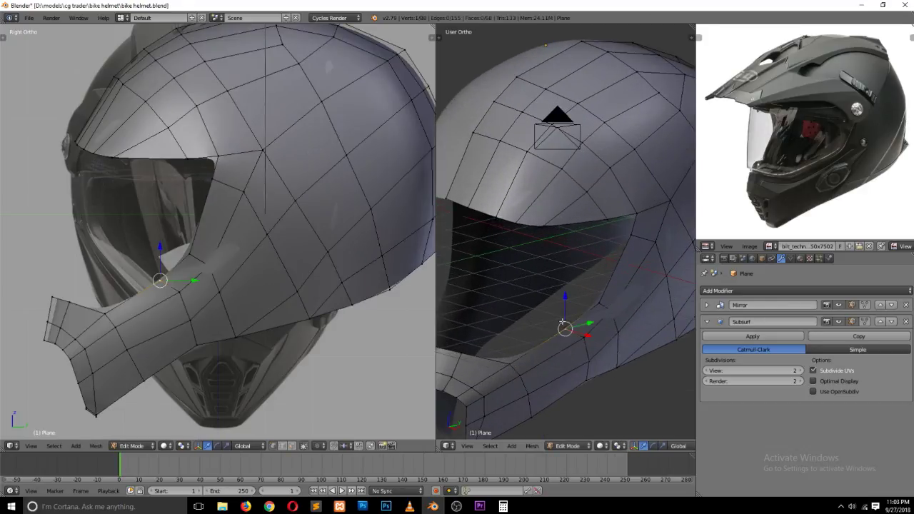
key("Tab")
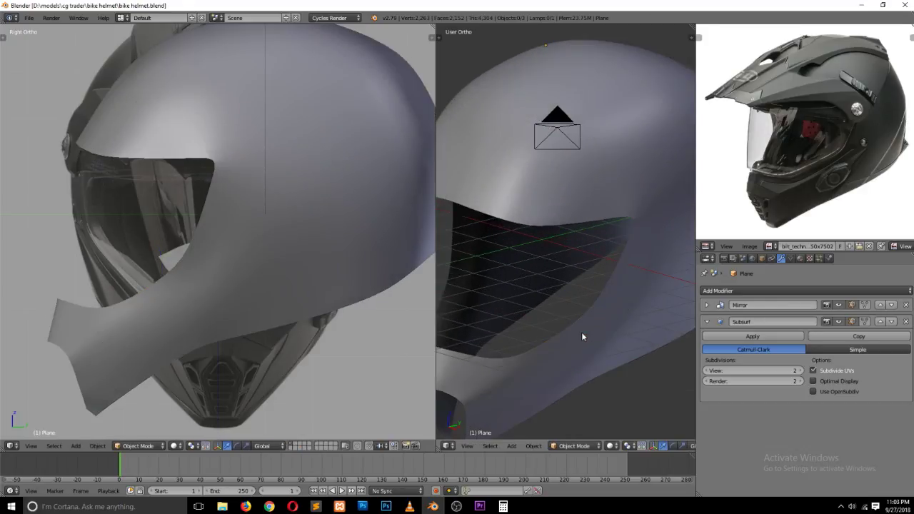
scroll(582, 332, "down", 3)
key("KP_1")
scroll(620, 236, "up", 3)
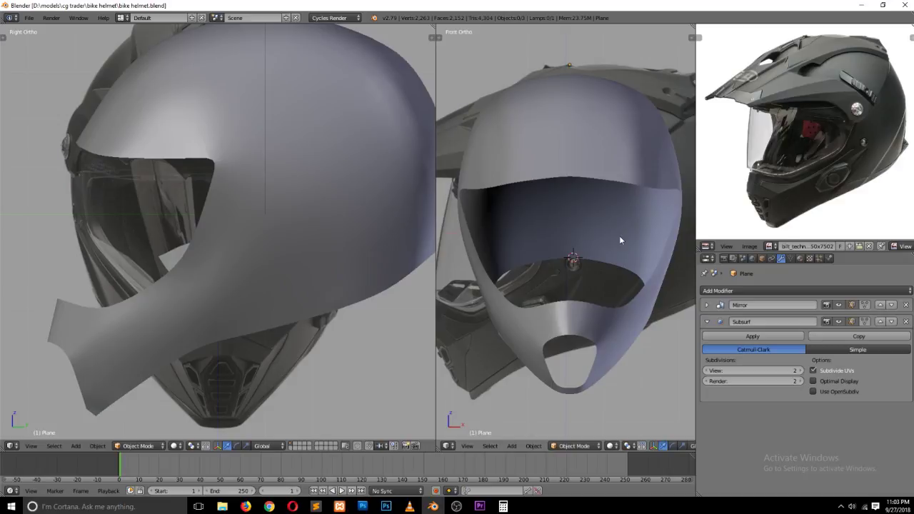
scroll(619, 240, "up", 3, "shift")
key("Tab")
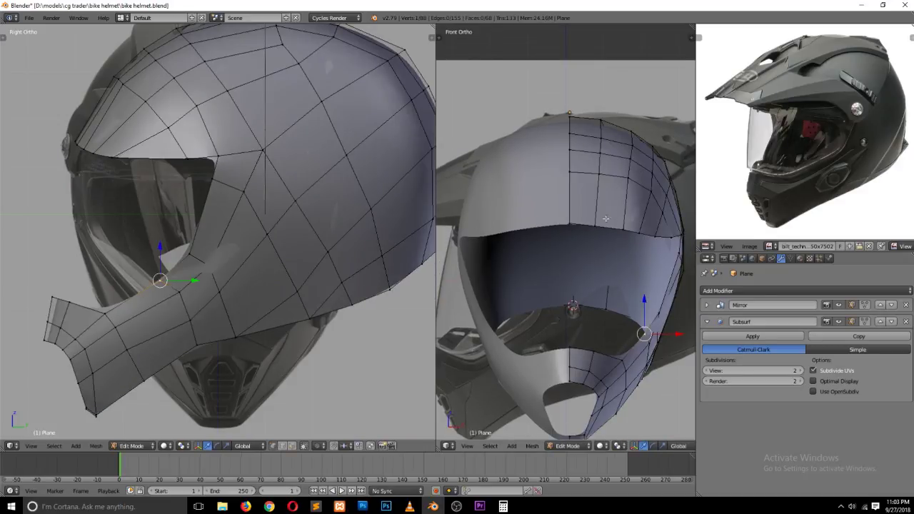
Step: Raise the outer upper-side vertex beside the visor opening onto the front reference edge
right_click(596, 223)
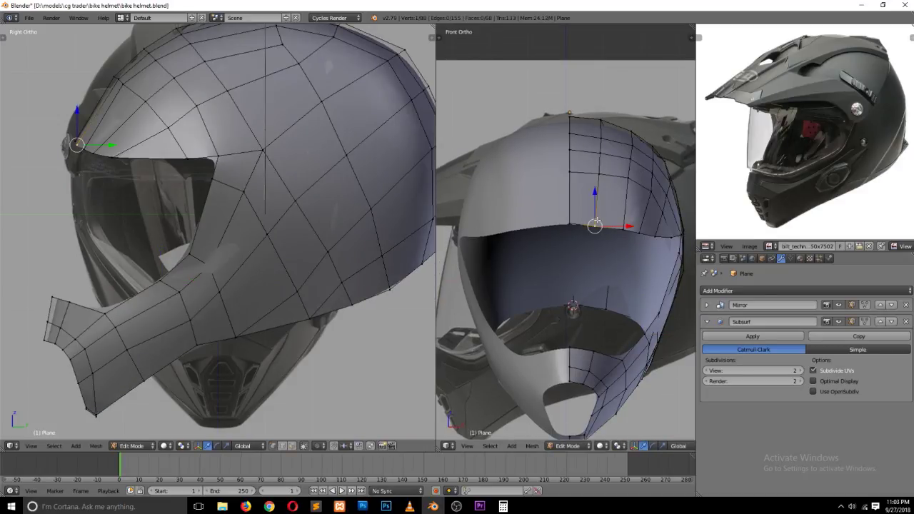
right_click(611, 219)
right_click(641, 220)
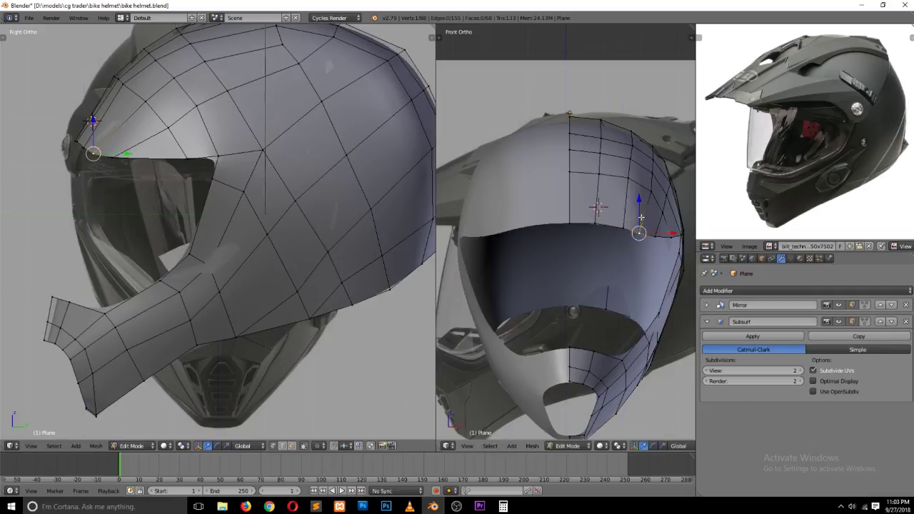
right_click(663, 236)
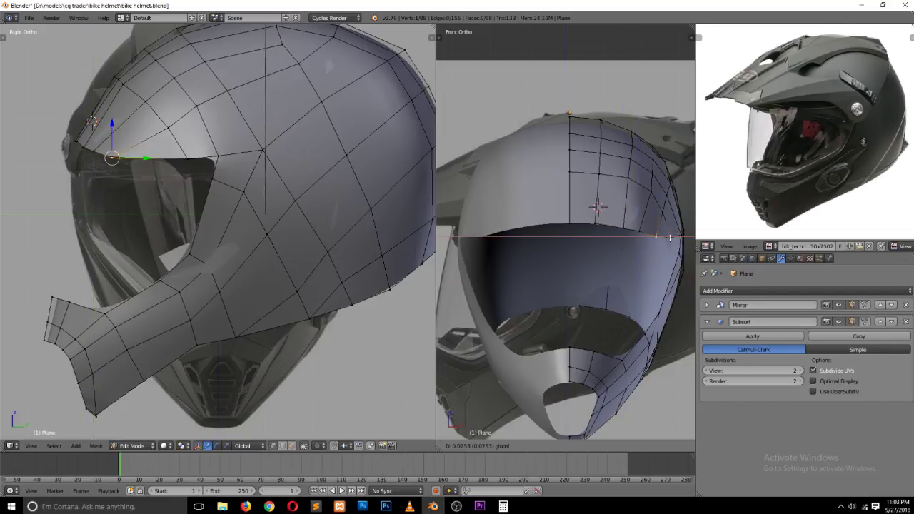
right_click(653, 193)
key("g")
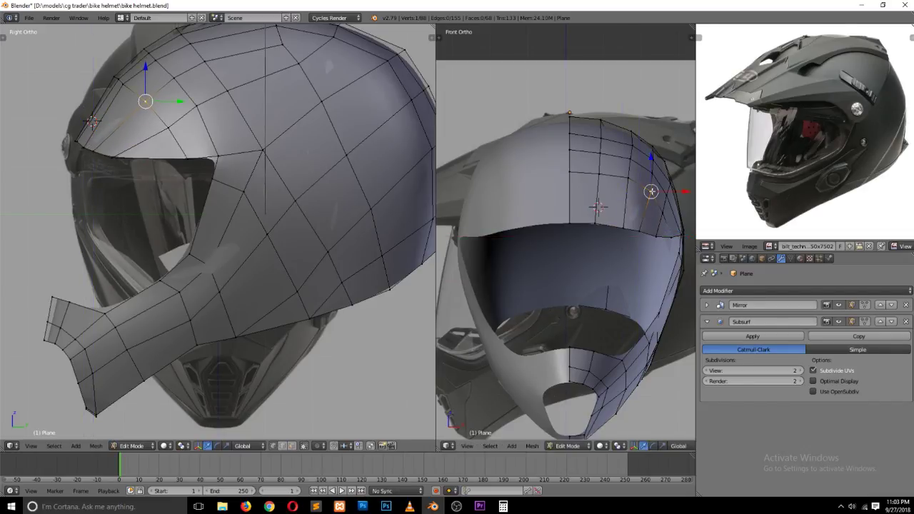
right_click(674, 170)
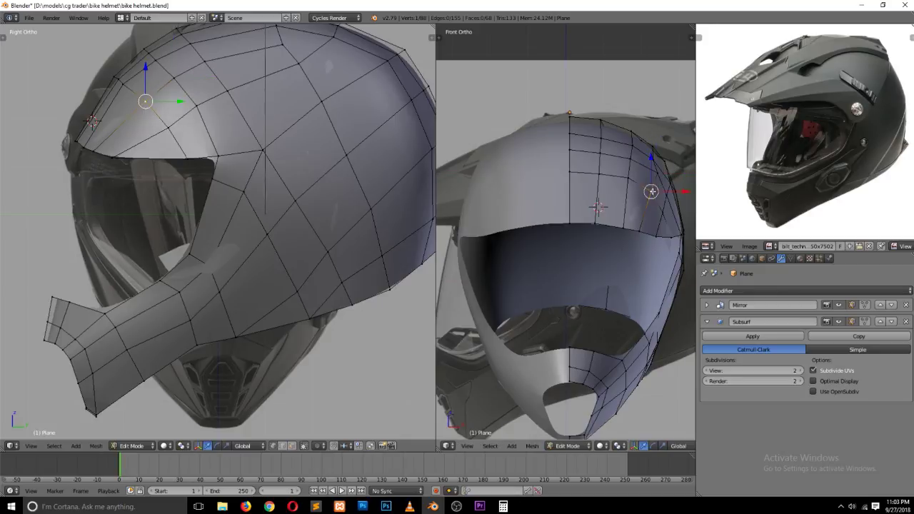
key("g")
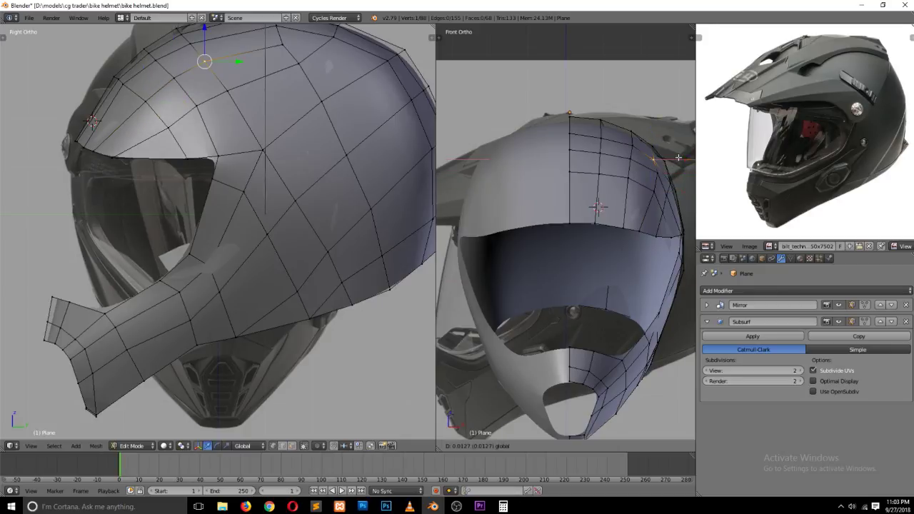
left_click(683, 157)
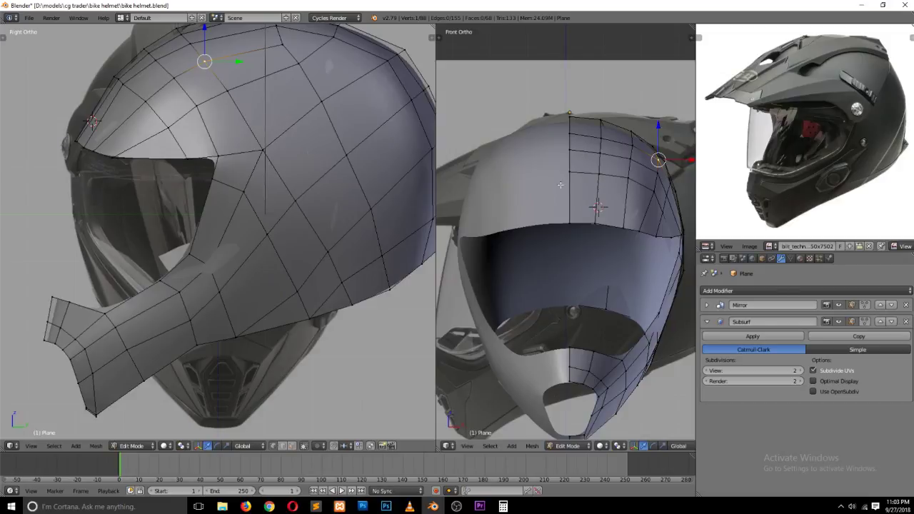
Step: Move a vertex near the helmet's brow upward to follow the front reference
right_click(139, 118)
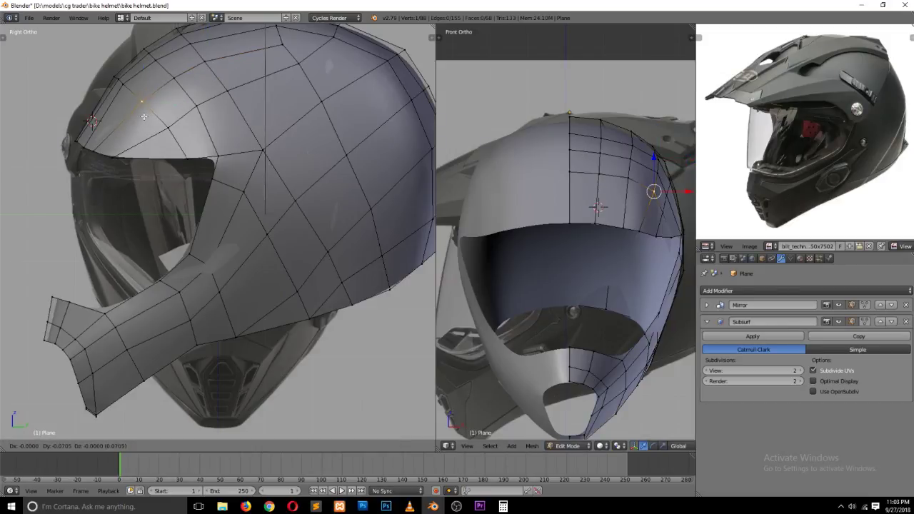
right_click(123, 85)
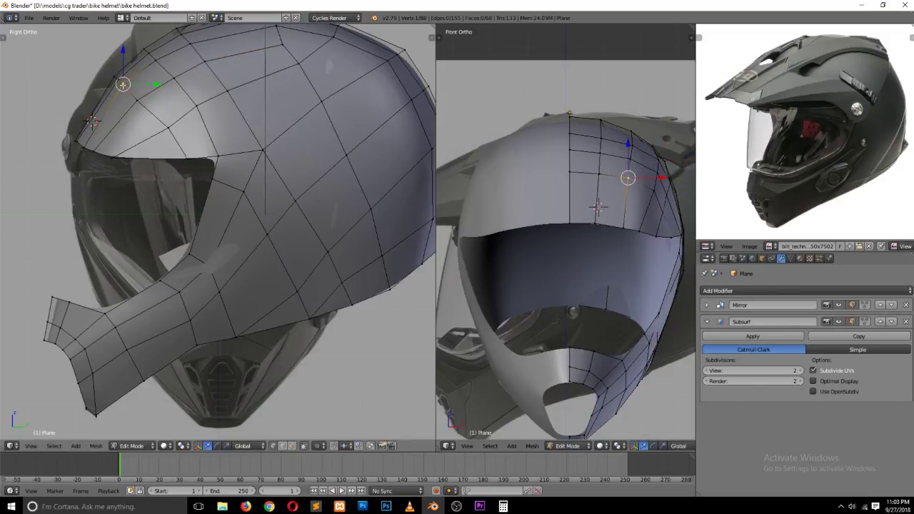
key("g")
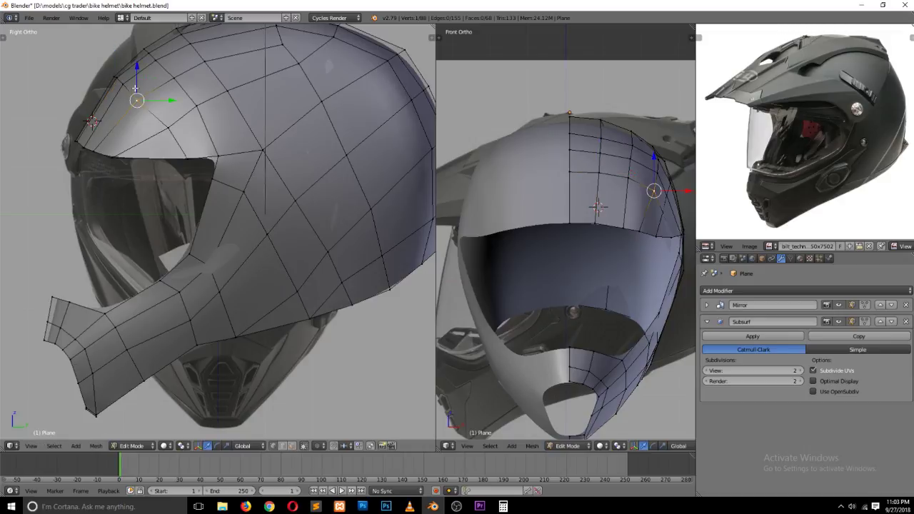
left_click(157, 127)
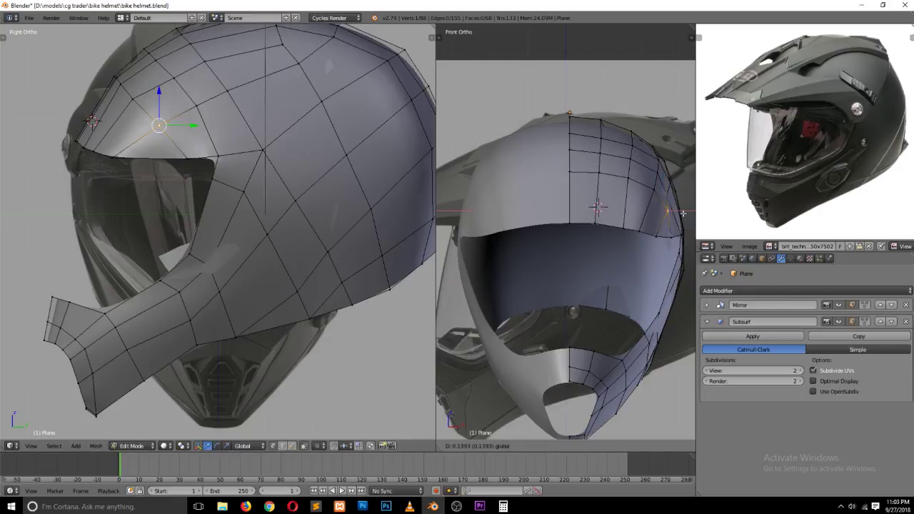
Step: Shift the outer side-edge vertices sideways along X, then preview the smoothed shell
middle_click_drag(677, 212, 616, 213, "shift")
right_click(594, 189)
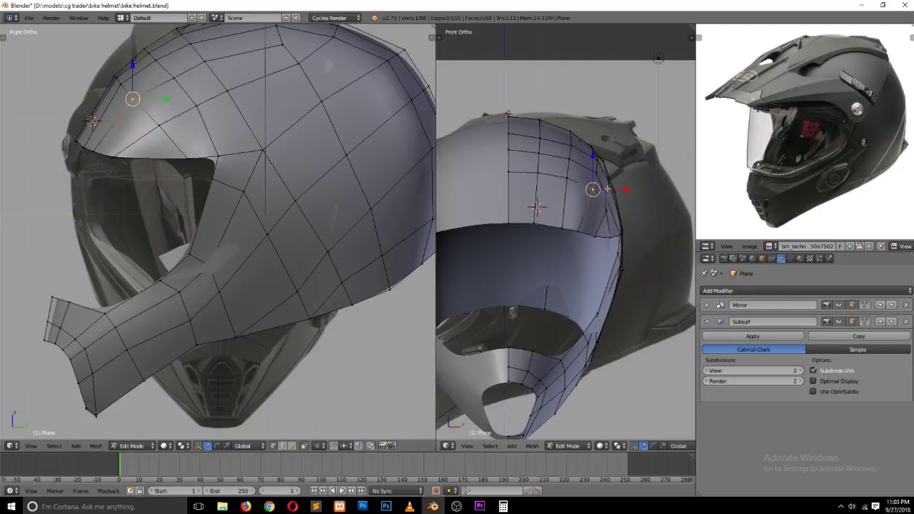
right_click(608, 189)
right_click(611, 193)
key("g")
key("x")
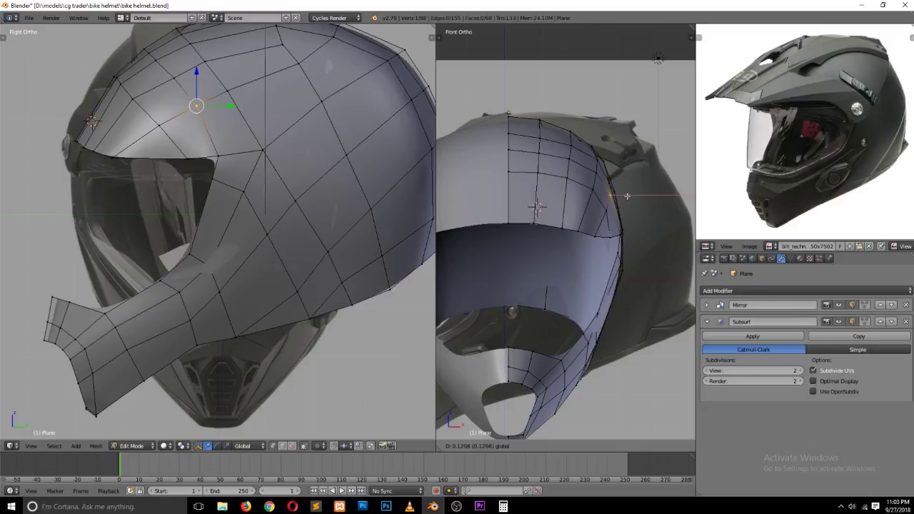
left_click(626, 196)
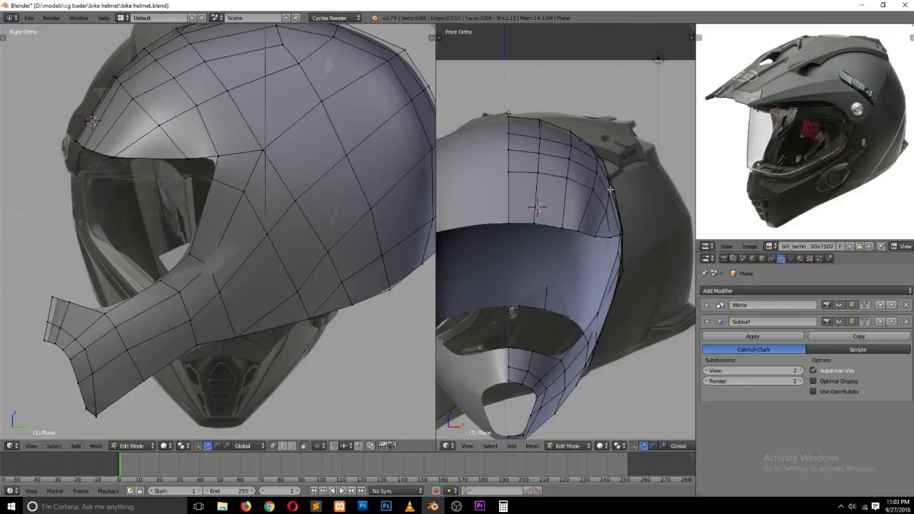
right_click(607, 183)
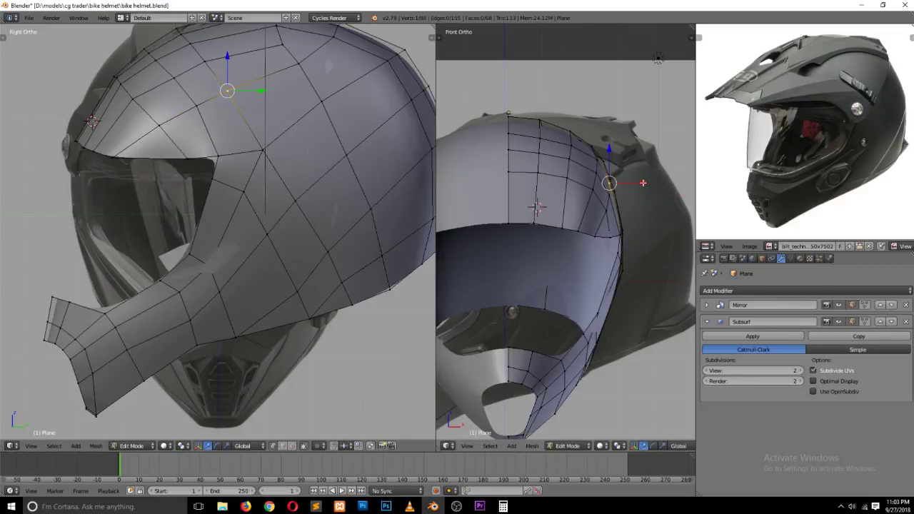
key("Tab")
mouse_move(625, 206)
middle_mouse_down()
mouse_move(593, 238)
mouse_move(492, 228)
mouse_move(478, 247)
mouse_move(545, 272)
mouse_move(562, 266)
middle_mouse_up()
Step: In top view with vertex selection, move a vertex on the shell's top
key("Tab")
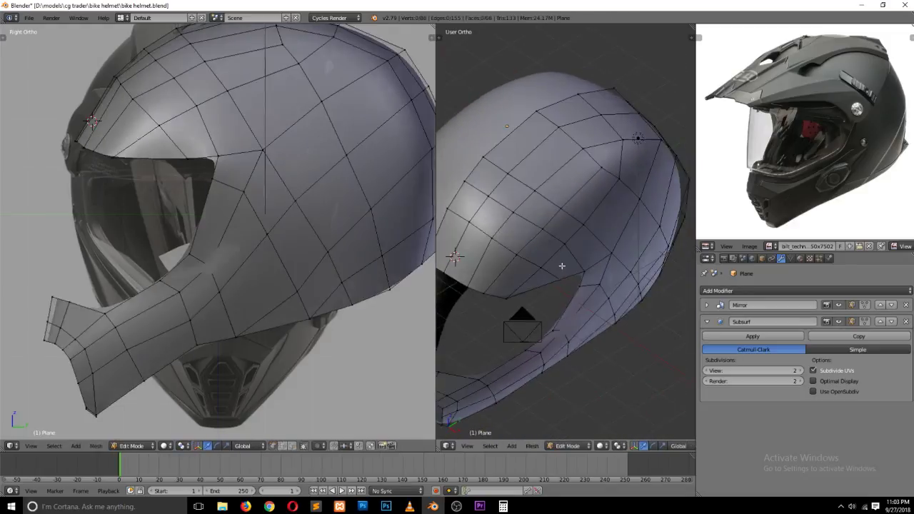
key("KP_7")
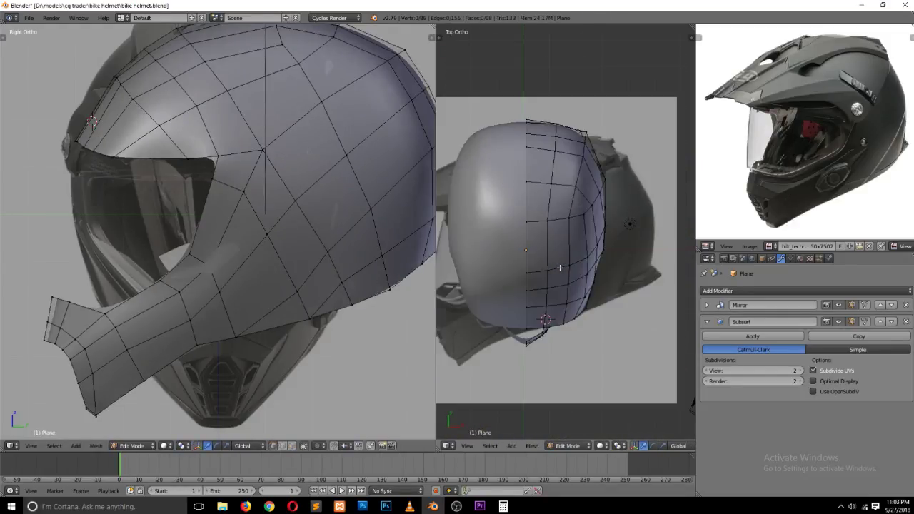
key("ctrl+Tab")
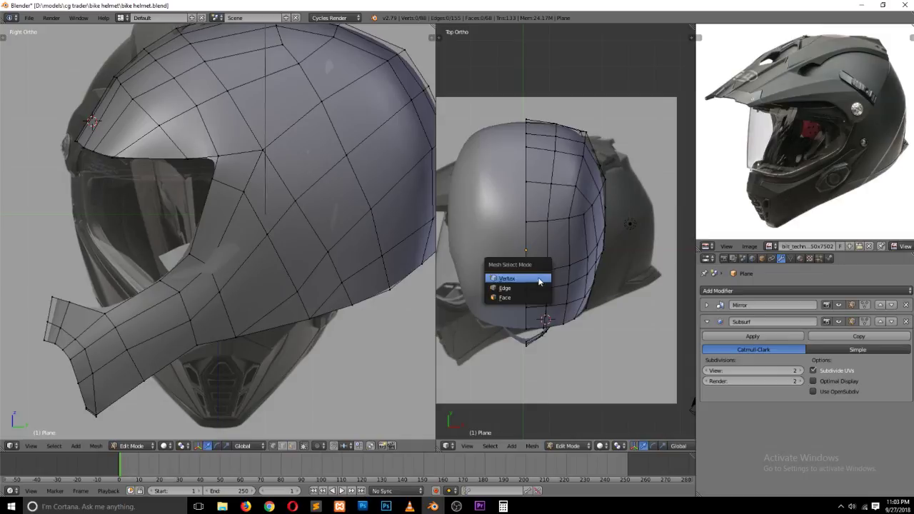
left_click(537, 274)
right_click(548, 269)
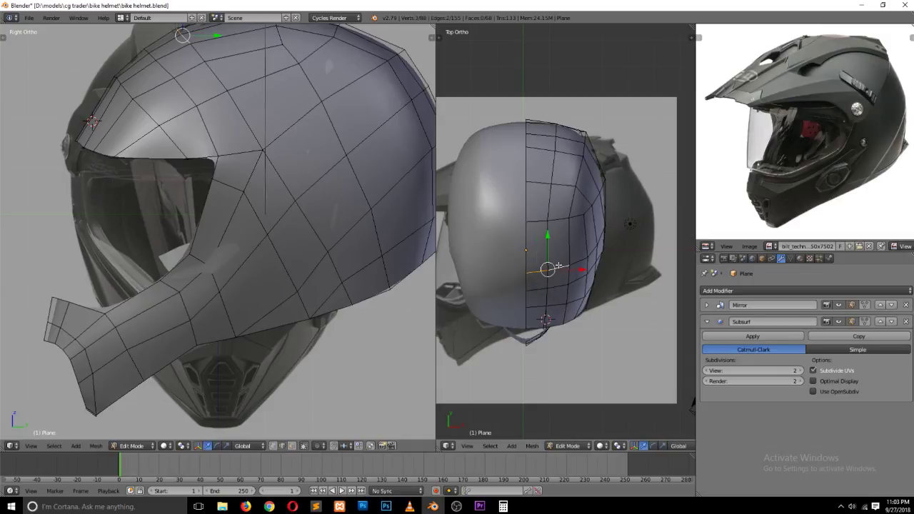
key("g")
left_click(559, 257)
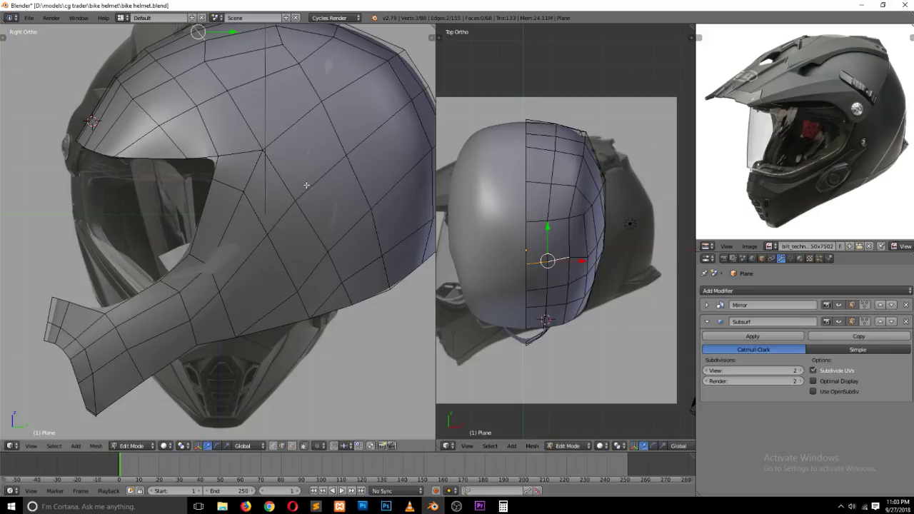
Step: Nudge a crown vertex in several small moves to match the references
scroll(307, 185, "up", 3)
scroll(300, 171, "up", 2)
key("ctrl+Tab")
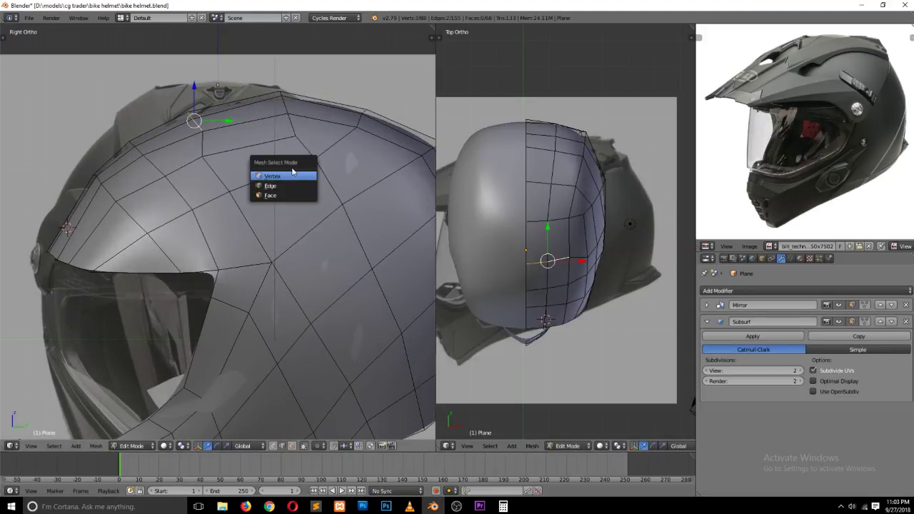
left_click(286, 175)
key("g")
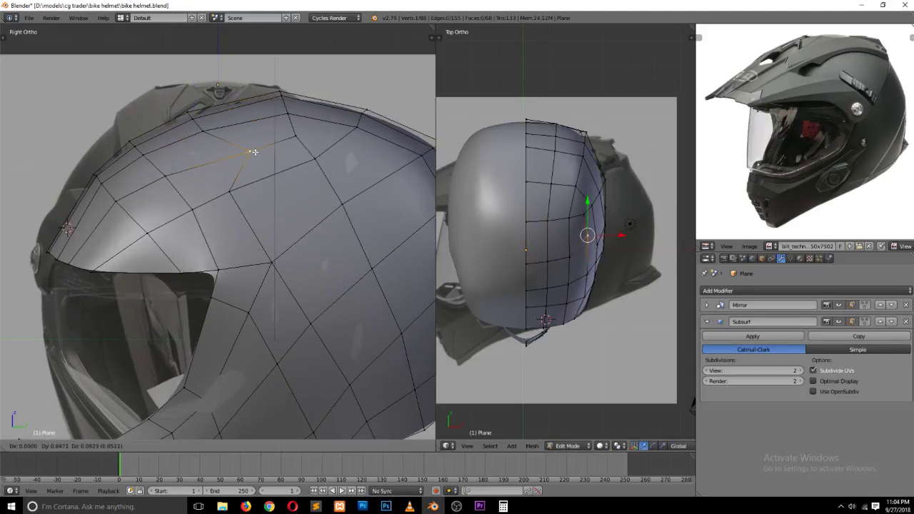
left_click(214, 161)
key("g")
left_click(228, 194)
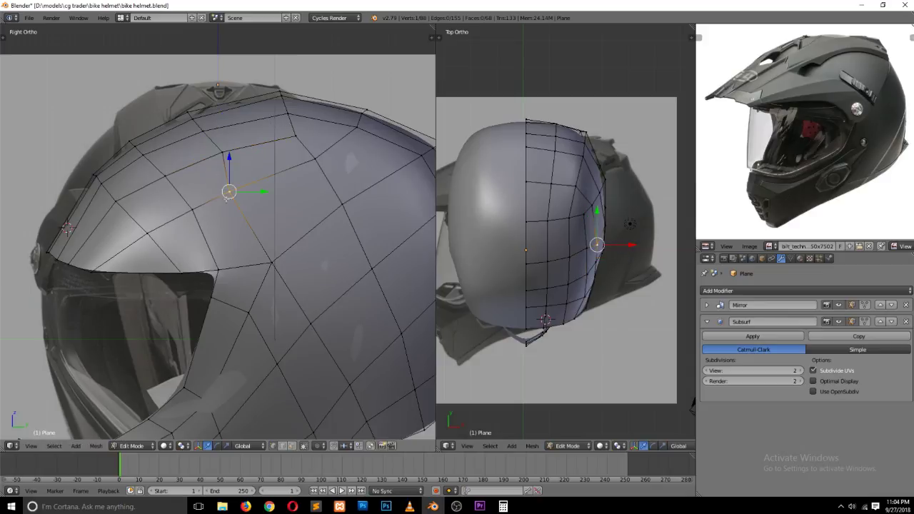
key("g")
left_click(241, 184)
Step: Deselect all, save the helmet file with overwrite confirmed, and view the smooth shell
right_click(144, 155)
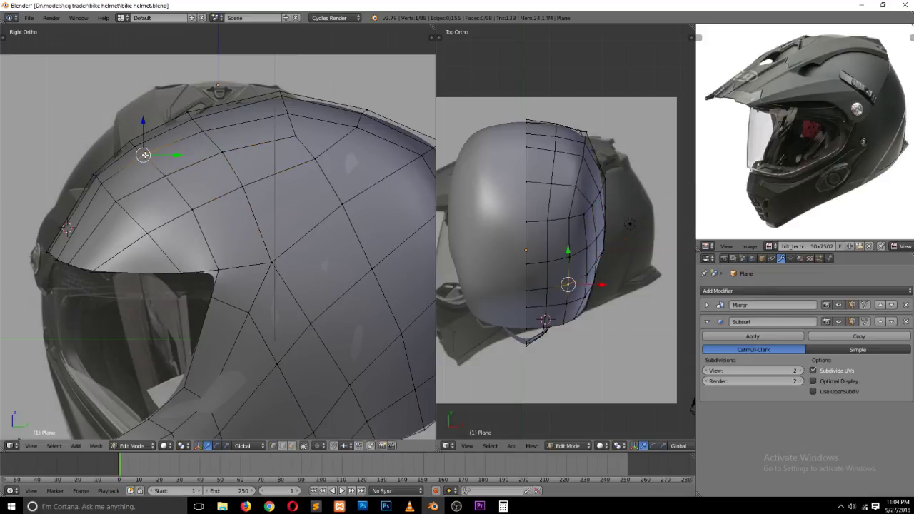
right_click(193, 209)
key("a")
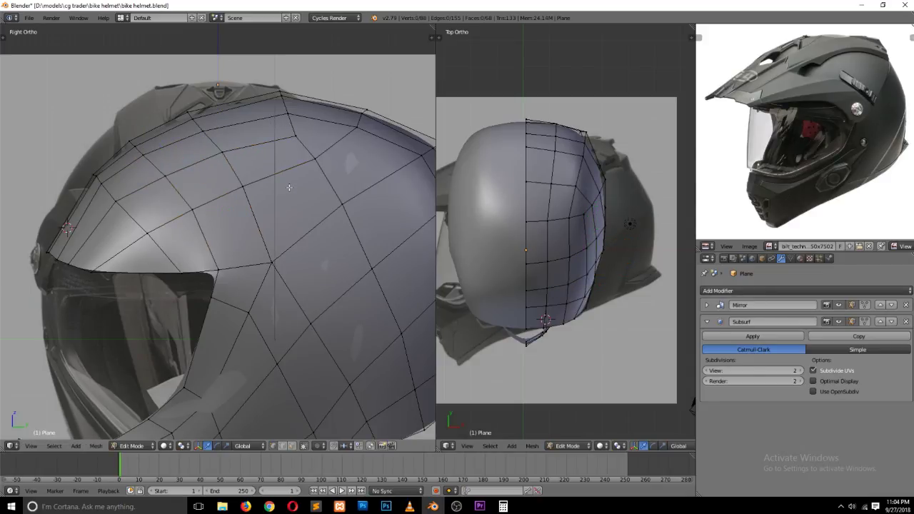
key("ctrl+s")
left_click(289, 187)
key("ctrl+s")
left_click(292, 195)
scroll(292, 200, "down", 3)
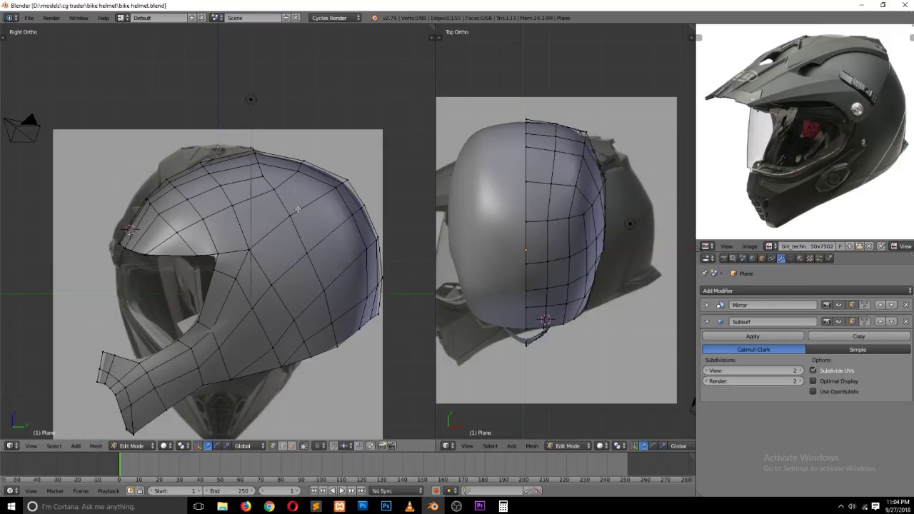
scroll(291, 200, "up", 2)
key("Tab")
Step: Inspect the helmet at an angle, then return to top-view mesh editing
scroll(246, 221, "down", 3)
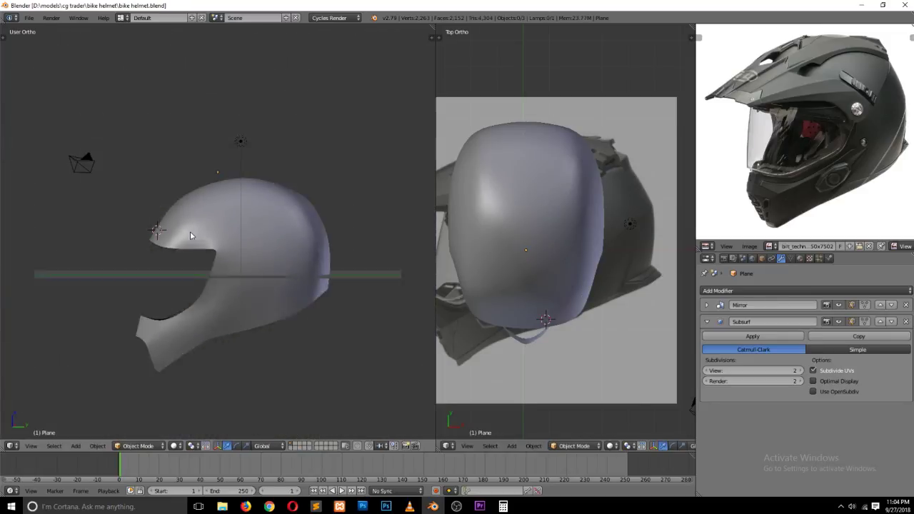
mouse_move(190, 232)
middle_mouse_down()
mouse_move(339, 272)
mouse_move(338, 302)
mouse_move(306, 318)
middle_mouse_up()
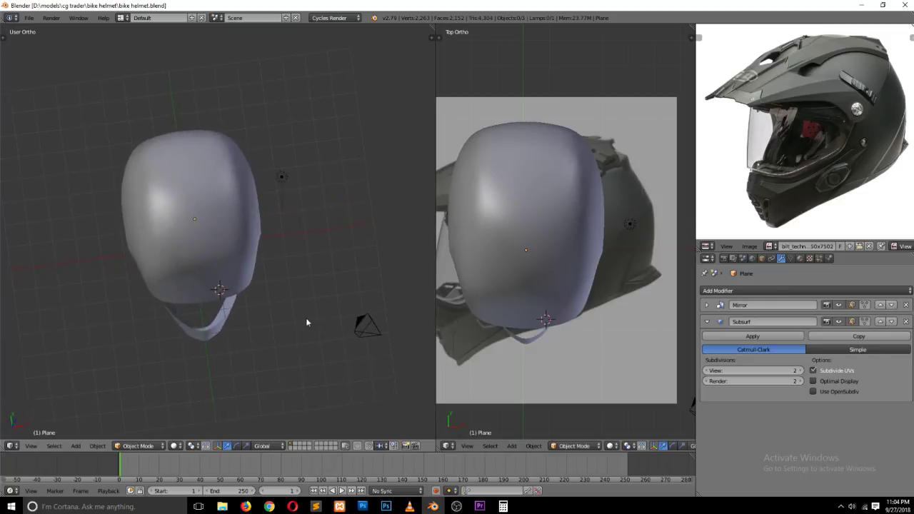
key("KP_7")
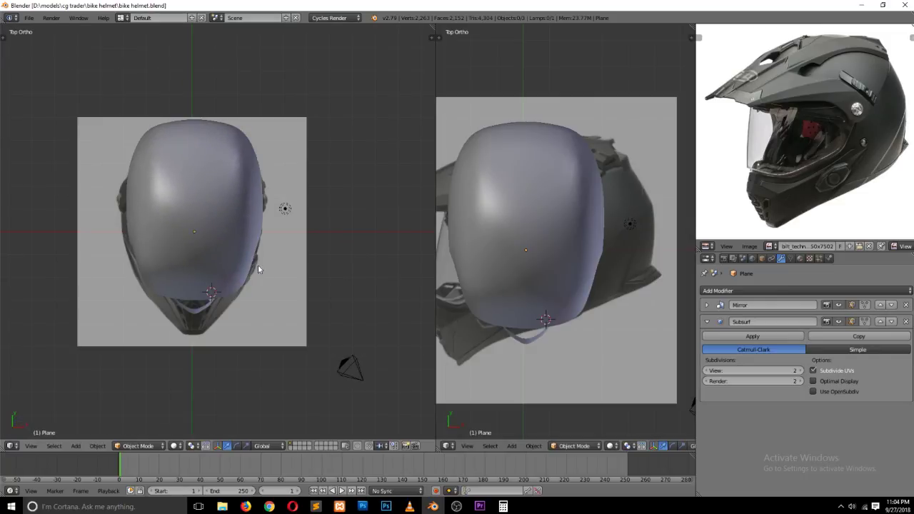
scroll(239, 231, "up", 1)
key("Tab")
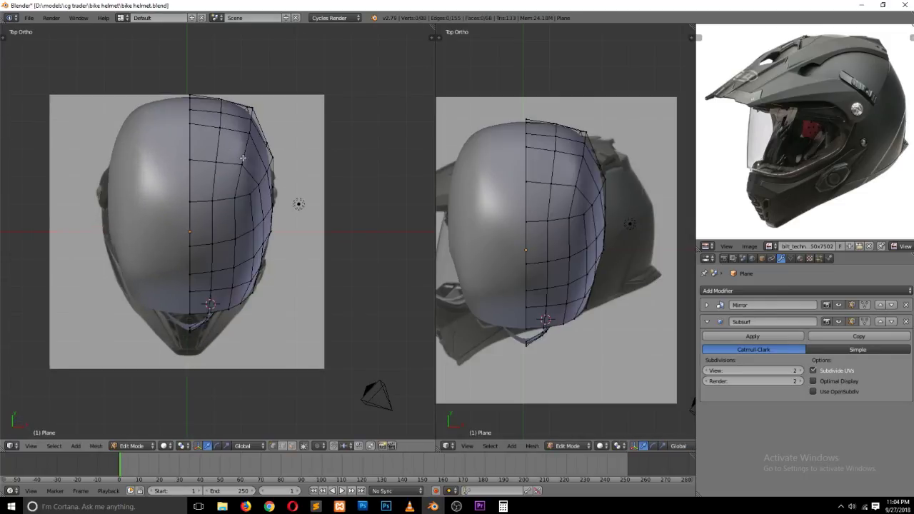
scroll(243, 158, "up", 2, "shift")
key("z")
key("z")
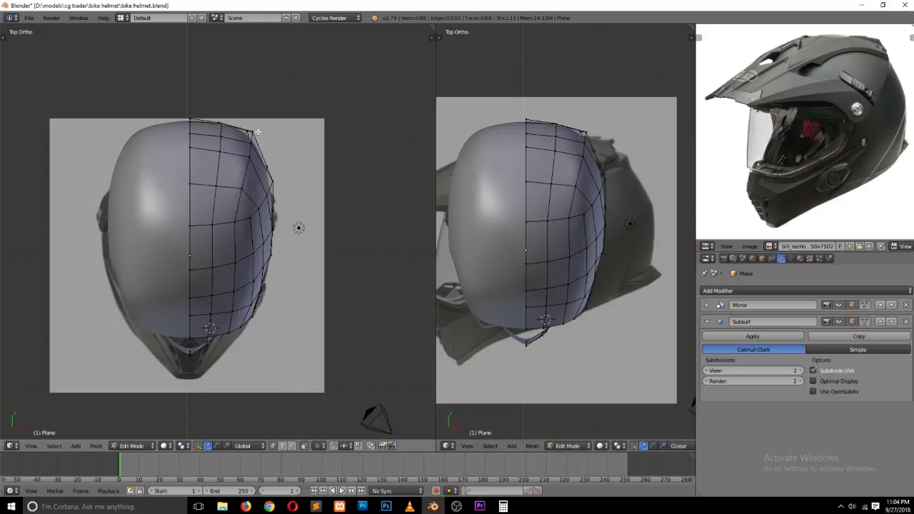
key("z")
Step: Nudge the crown's top-outline vertex slightly down and show the Right Ortho side profile
right_click(248, 141)
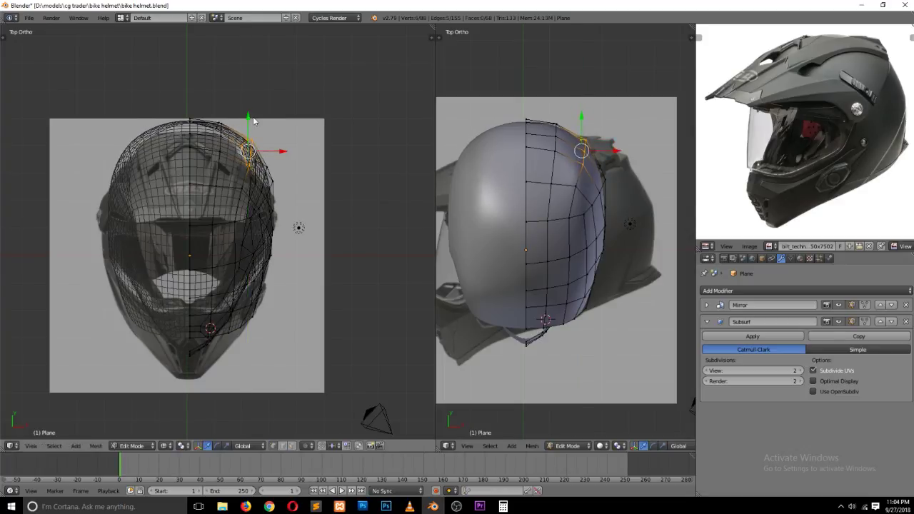
key("Tab")
key("z")
key("Tab")
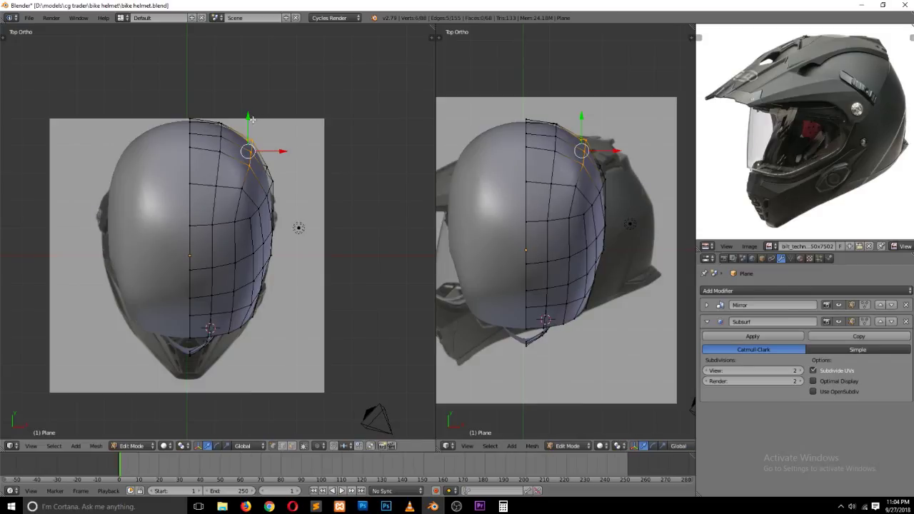
left_click_drag(252, 119, 249, 122)
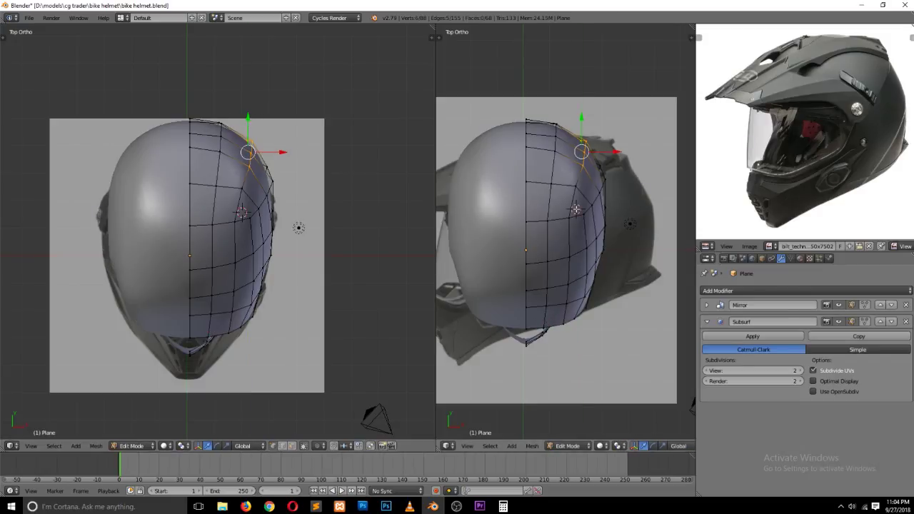
key("KP_3")
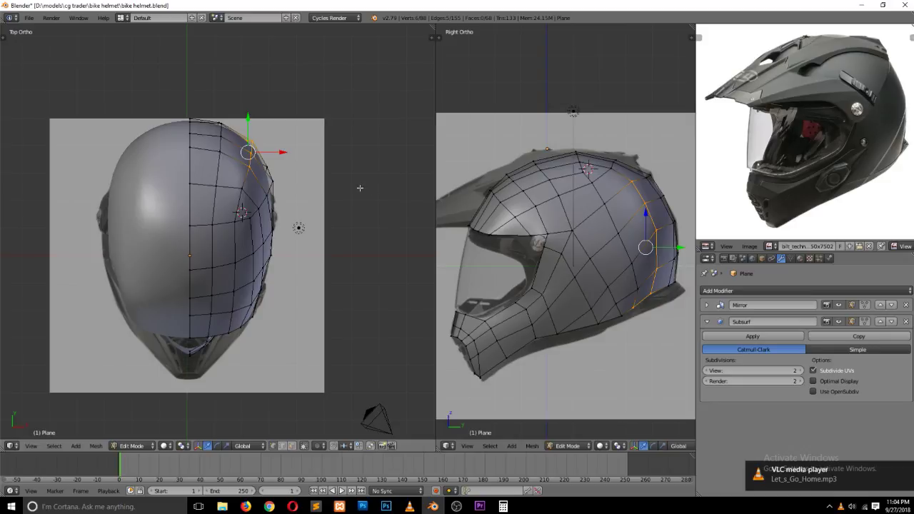
Step: Check the helmet shell outside Edit Mode and save the helmet file
right_click(634, 307)
key("z")
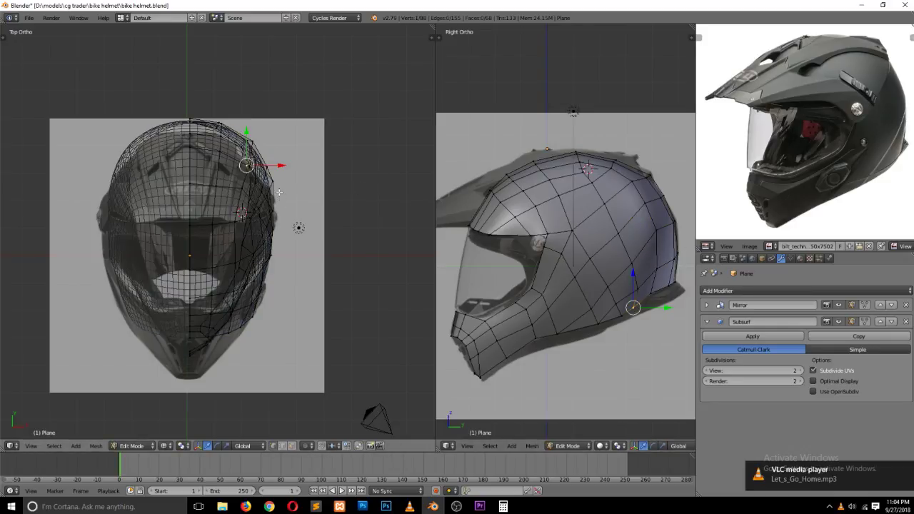
key("z")
key("Tab")
key("ctrl+s")
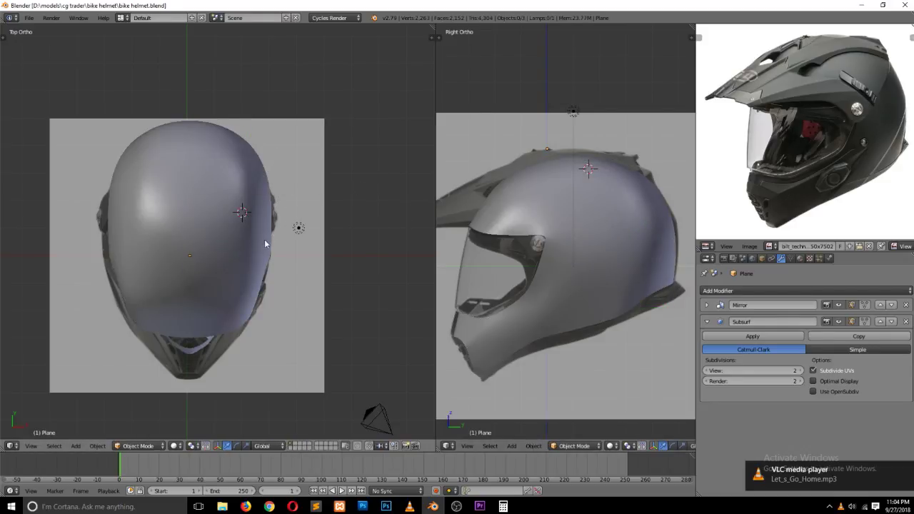
scroll(265, 239, "up", 2)
Step: Nudge and edge-slide vertices along the shell's lower side edge
key("Tab")
right_click(232, 377)
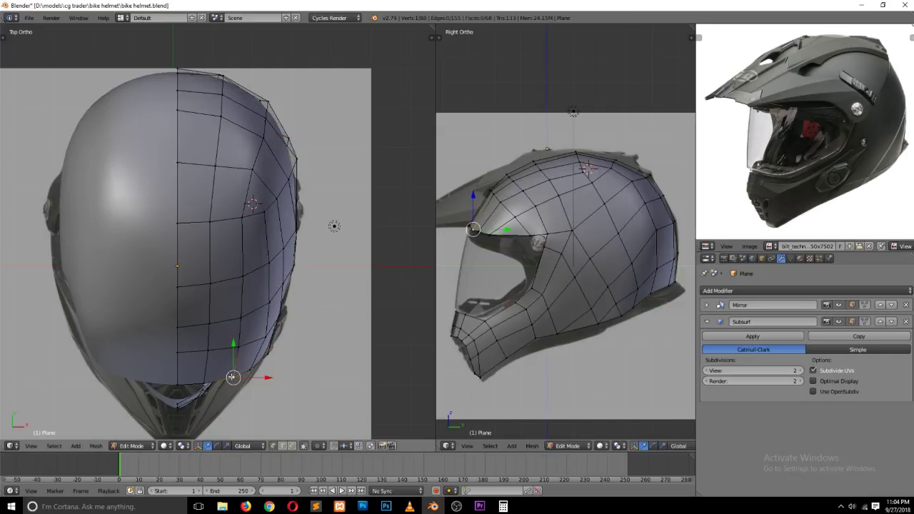
key("g")
left_click(245, 345)
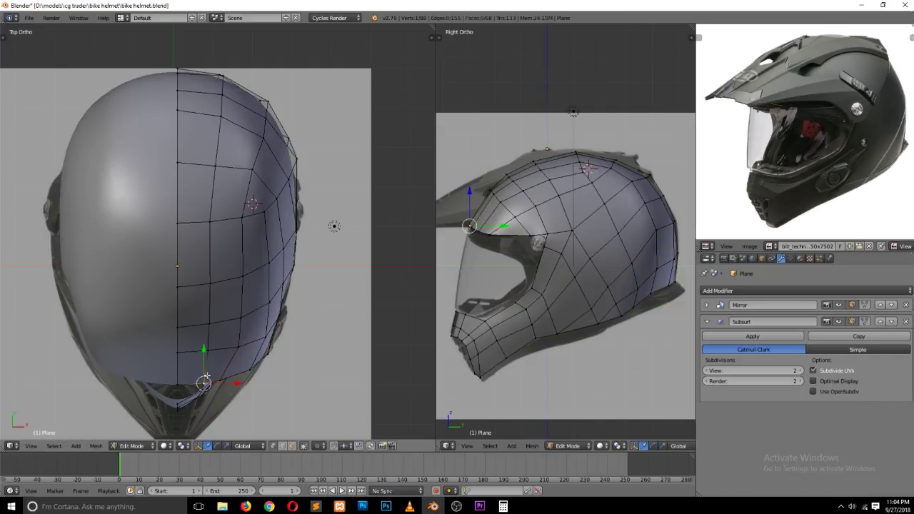
key("shift+v")
left_click(232, 342)
right_click(198, 351)
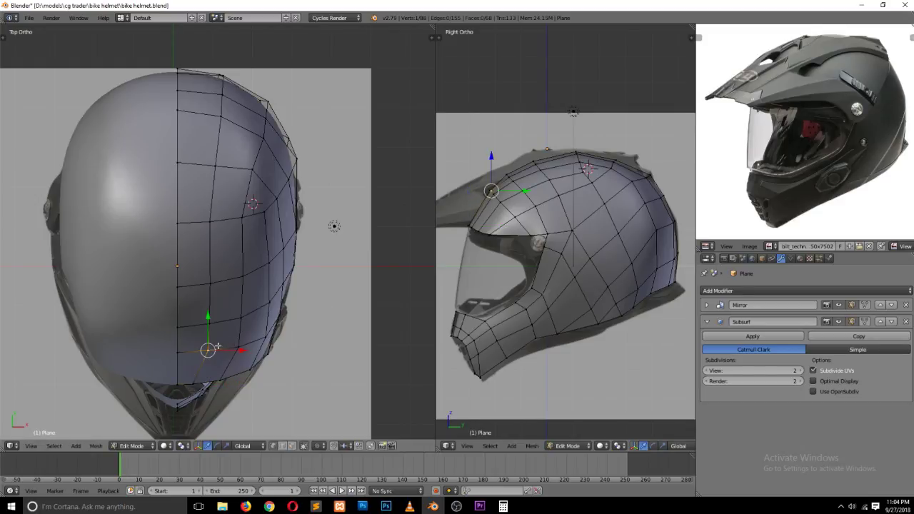
key("g")
left_click(206, 346)
Step: Move and edge-slide vertices higher up the helmet side toward the reference outline
right_click(210, 323)
key("g")
left_click(224, 326)
key("shift+v")
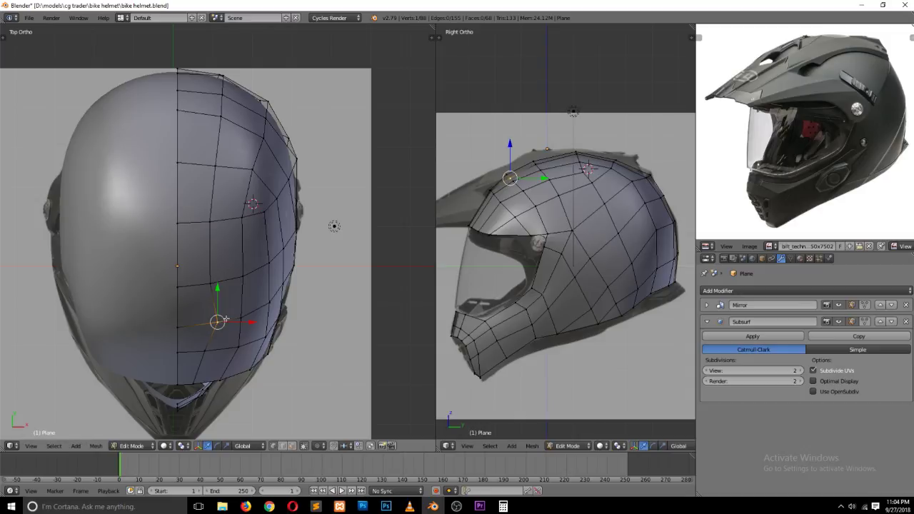
left_click(268, 267)
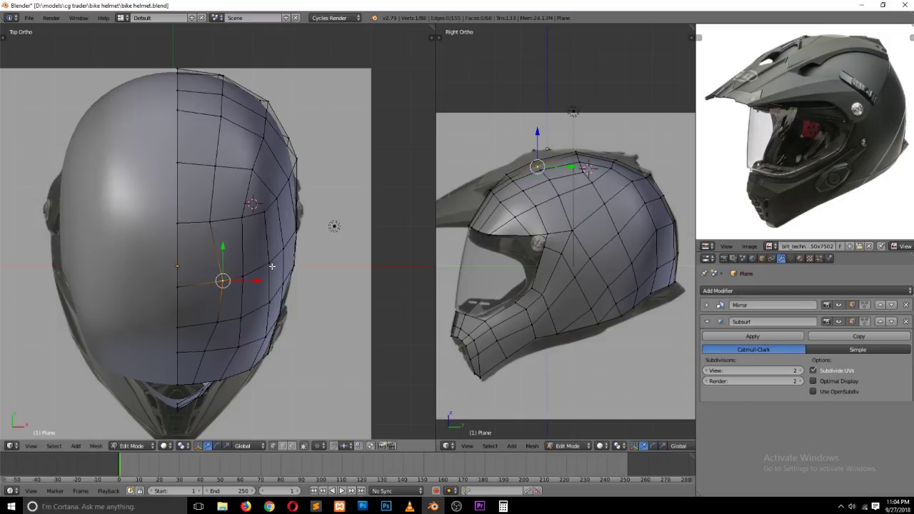
right_click(218, 331)
key("shift+v")
left_click(268, 325)
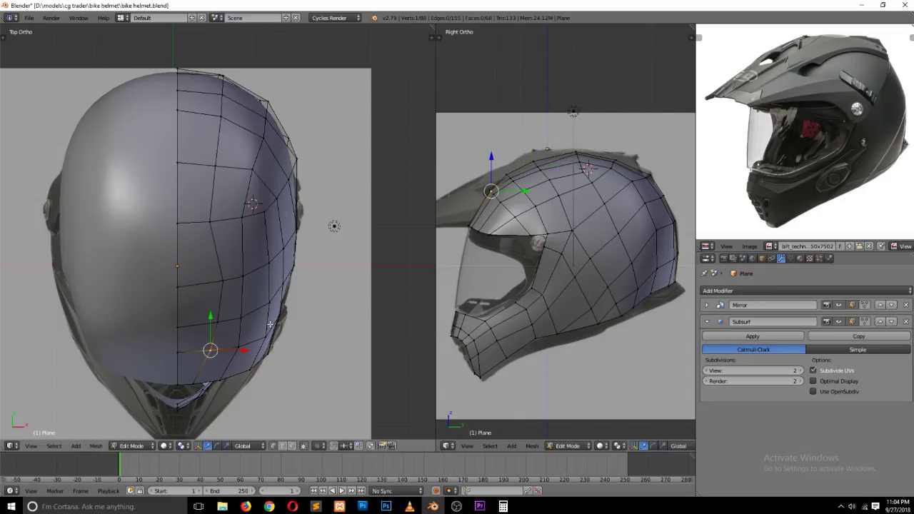
right_click(207, 217)
key("shift+v")
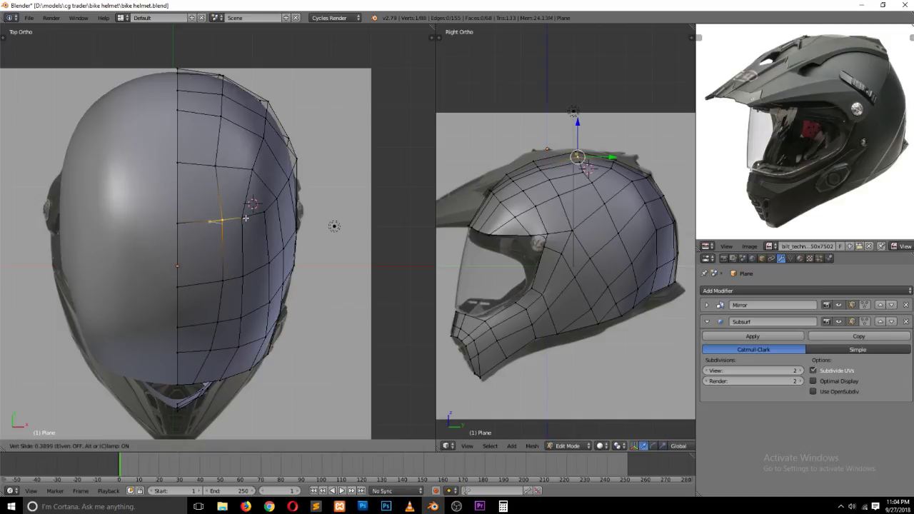
left_click(246, 218)
Step: Edge-slide the column of side vertices below it into line with the reference
right_click(215, 291)
key("shift+v")
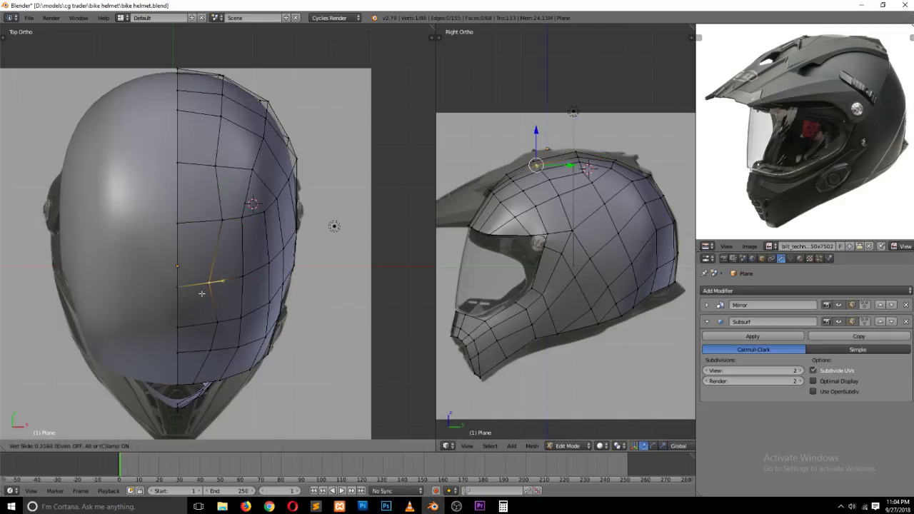
left_click(210, 283)
right_click(216, 325)
key("shift+v")
left_click(208, 325)
right_click(210, 350)
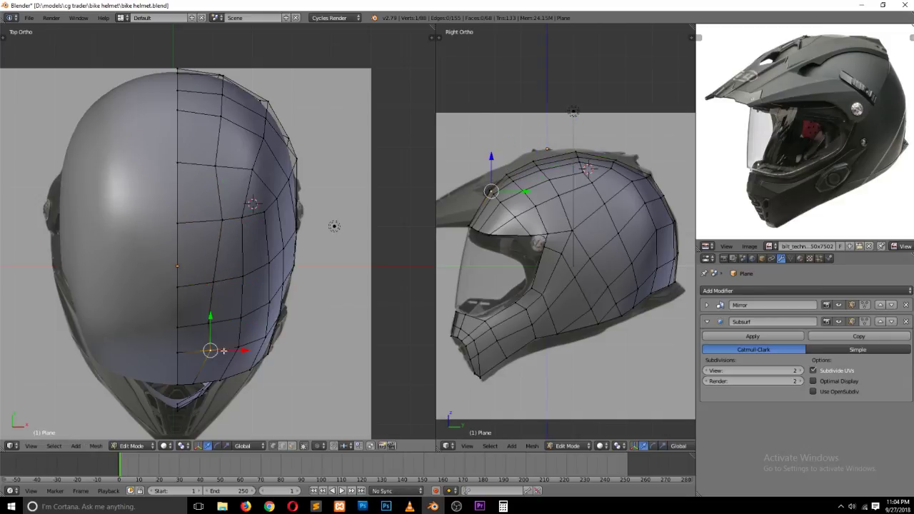
key("shift+v")
left_click(261, 337)
right_click(215, 286)
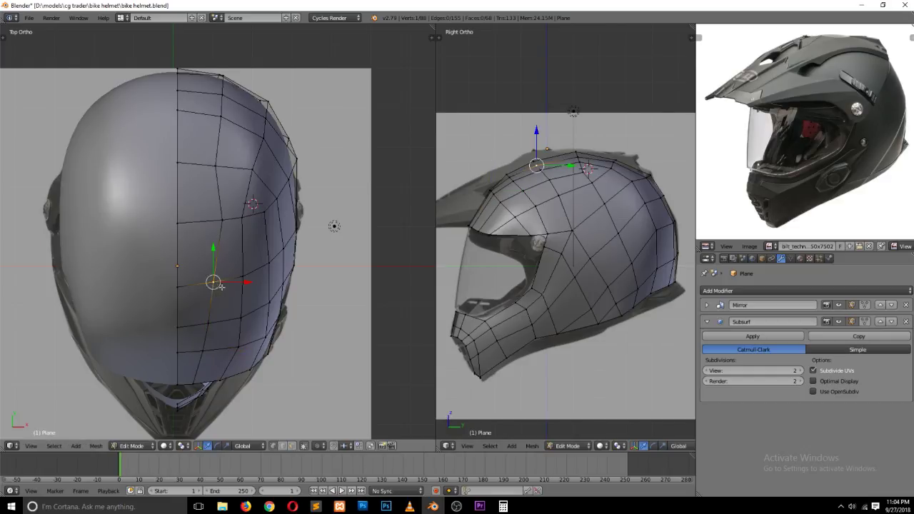
key("shift+v")
left_click(227, 285)
Step: Edge-slide vertices along the shell's outer and top edges
right_click(237, 209)
right_click(225, 168)
key("shift+v")
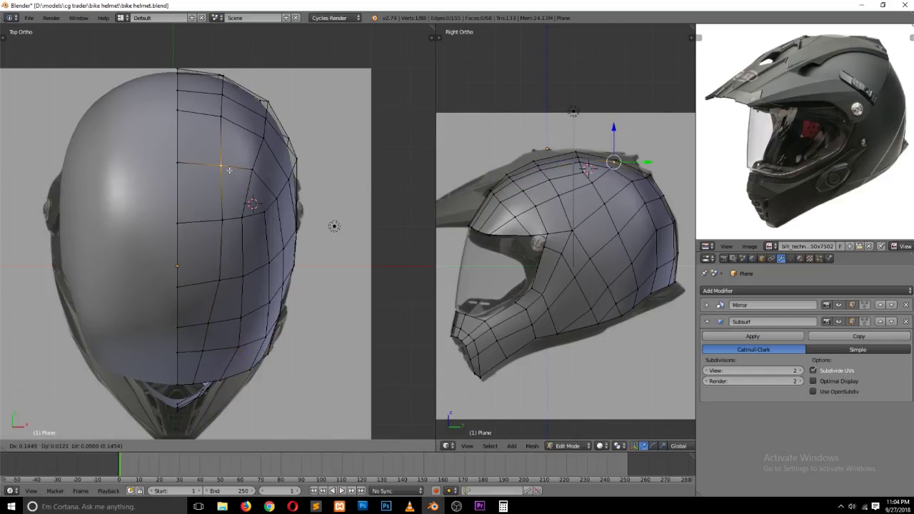
left_click(254, 169)
right_click(274, 135)
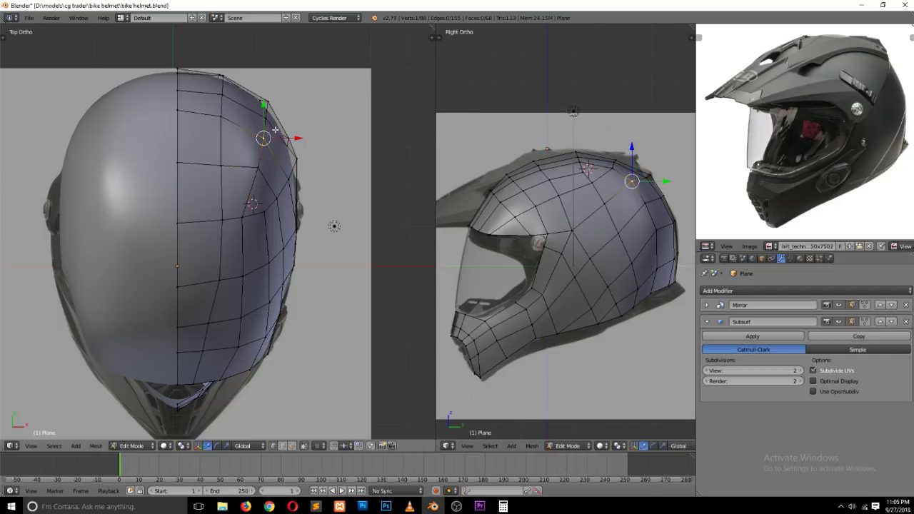
key("shift+v")
left_click(274, 122)
key("shift+v")
left_click(267, 142)
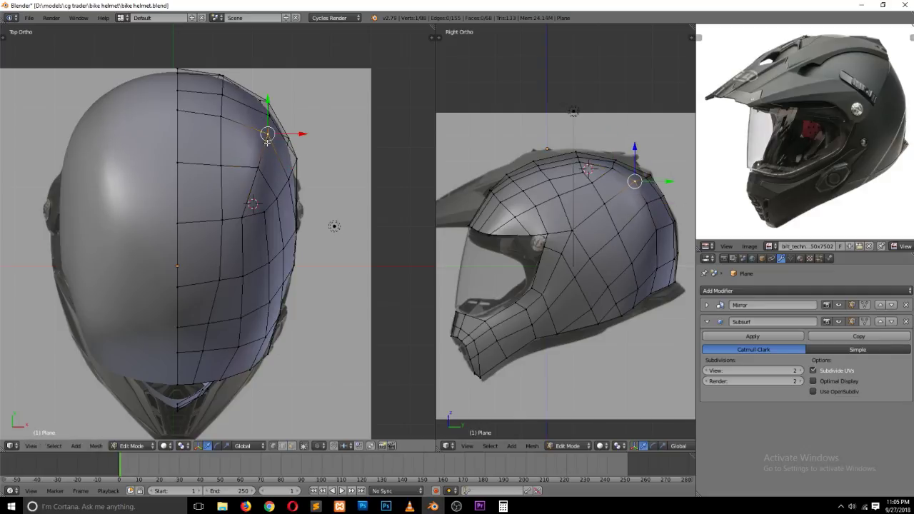
right_click(251, 172)
key("shift+v")
left_click(248, 172)
Step: Slide an upper-side vertex and raise the centre-line vertex near the crown
right_click(220, 209)
key("shift+v")
left_click(215, 212)
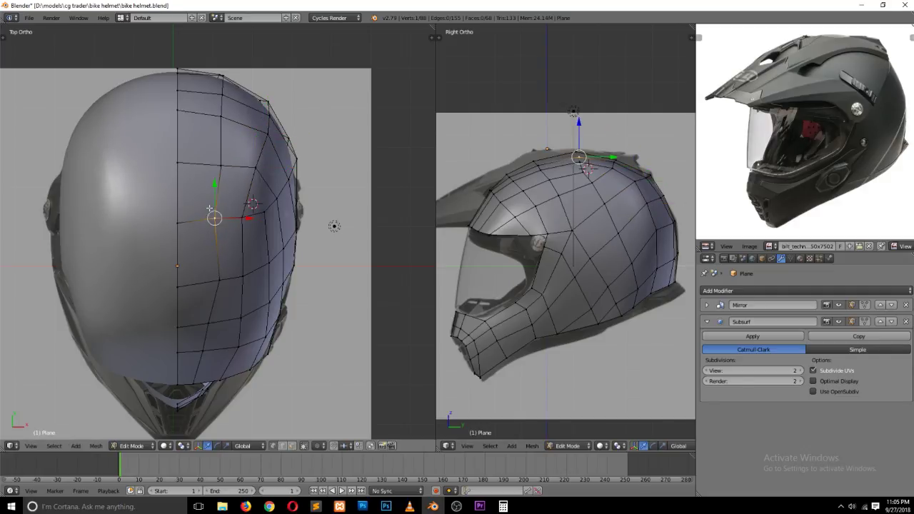
right_click(255, 165)
right_click(221, 165)
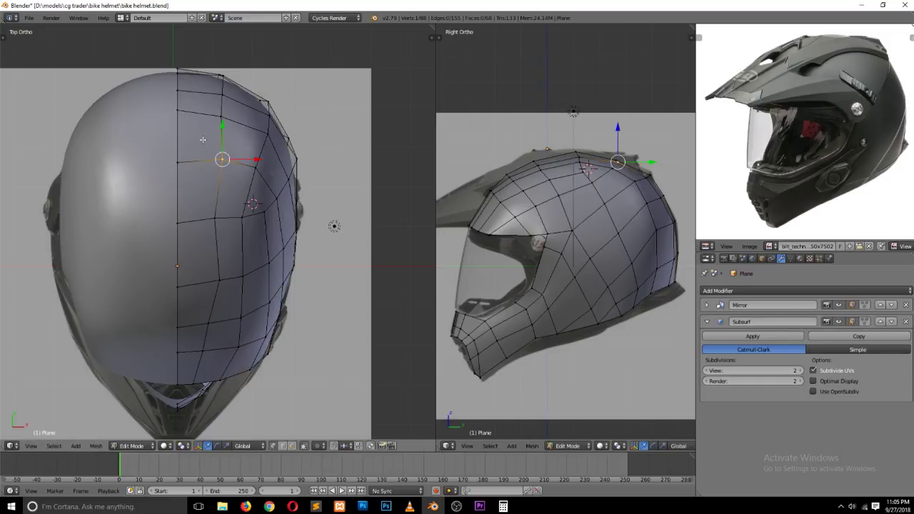
right_click(177, 163)
key("g")
left_click(180, 132)
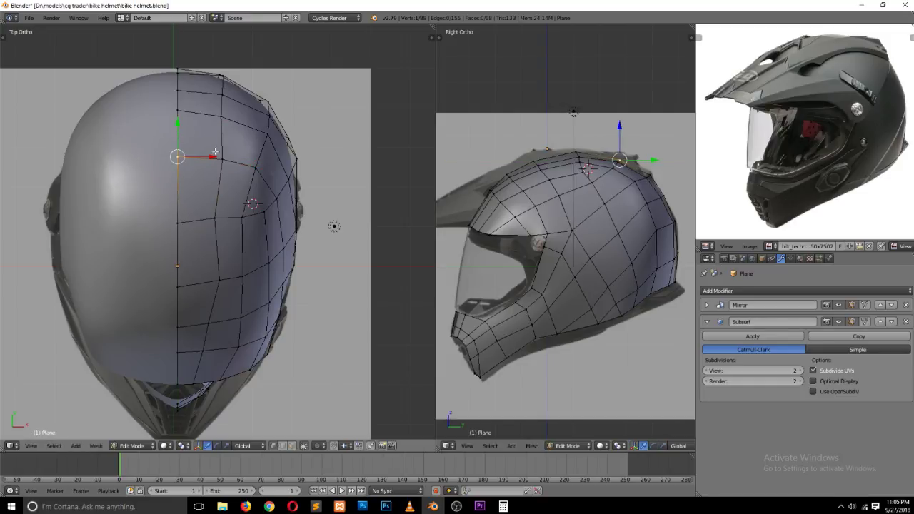
Step: Move a vertex below the top ridge to match the side reference's crown curve
scroll(550, 187, "up", 3)
right_click(590, 109)
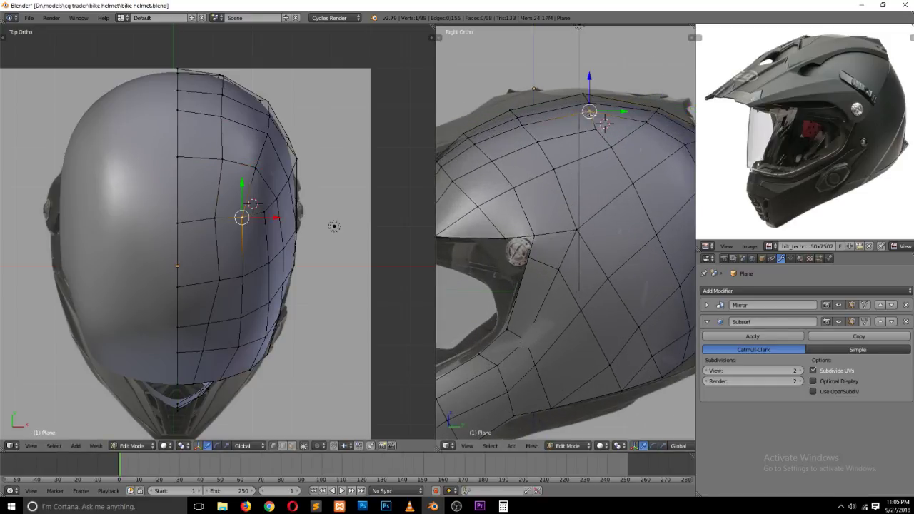
right_click(590, 101)
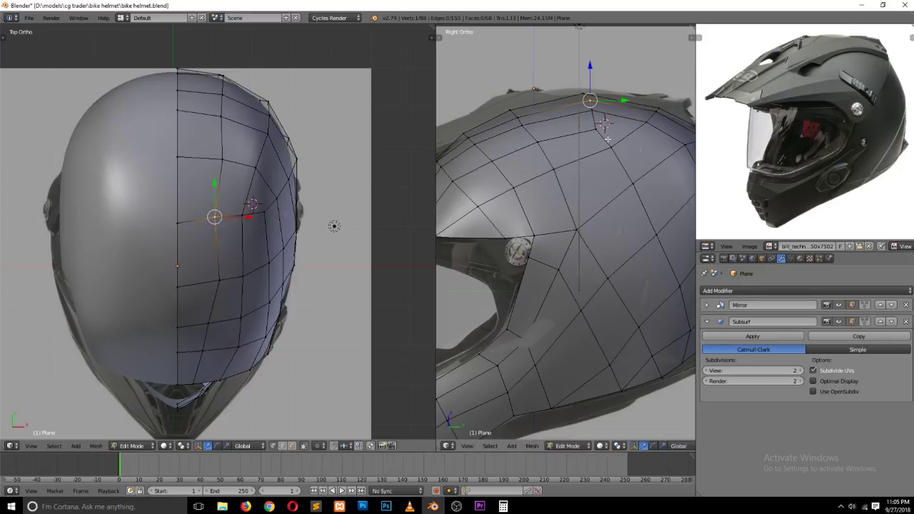
right_click(607, 141)
right_click(595, 129)
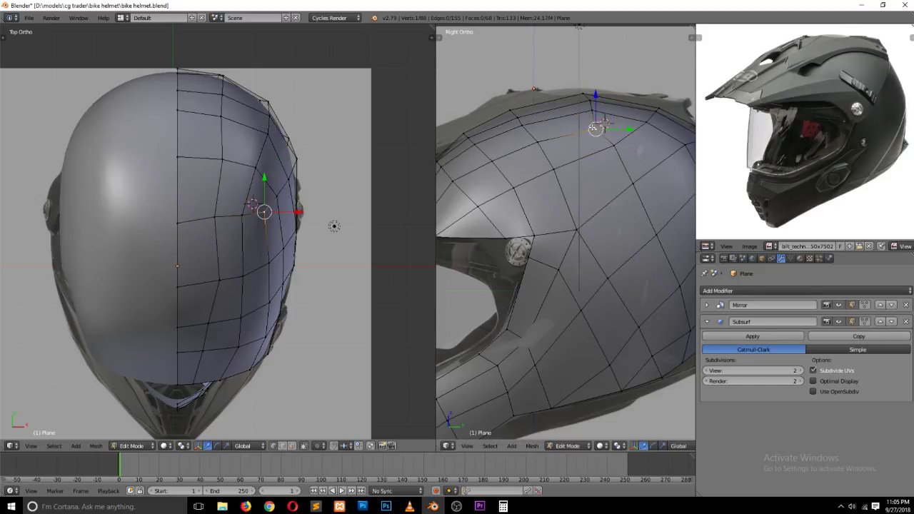
key("g")
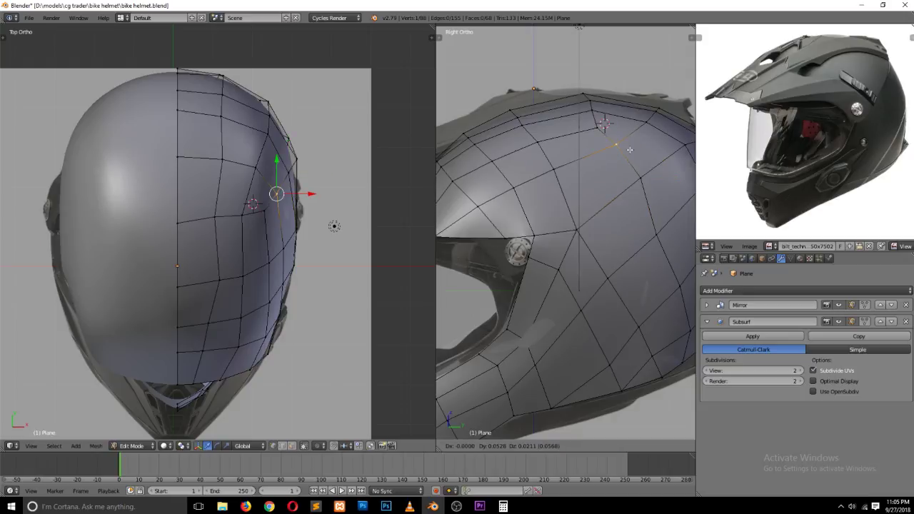
left_click(630, 149)
Step: Inspect the rear-side vertices, deselect everything and save the helmet file
scroll(635, 199, "down", 3)
right_click(608, 201)
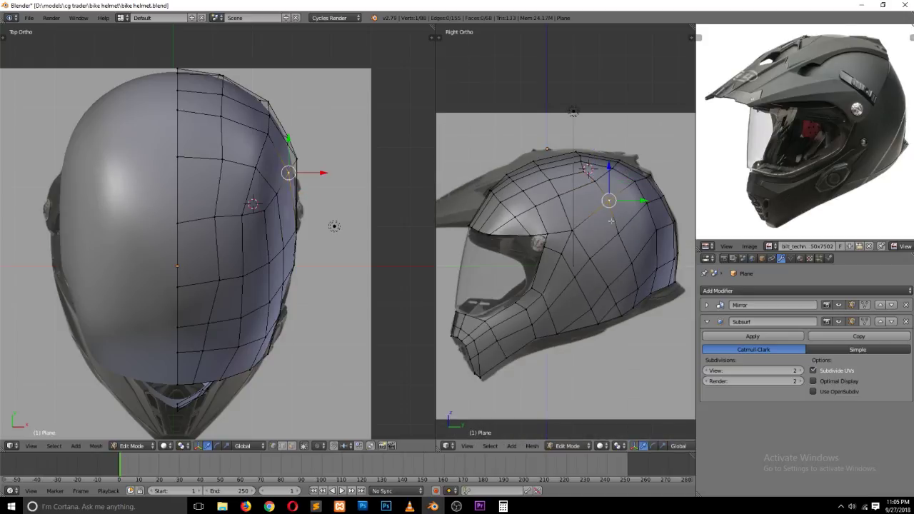
right_click(619, 238)
scroll(634, 270, "down", 1)
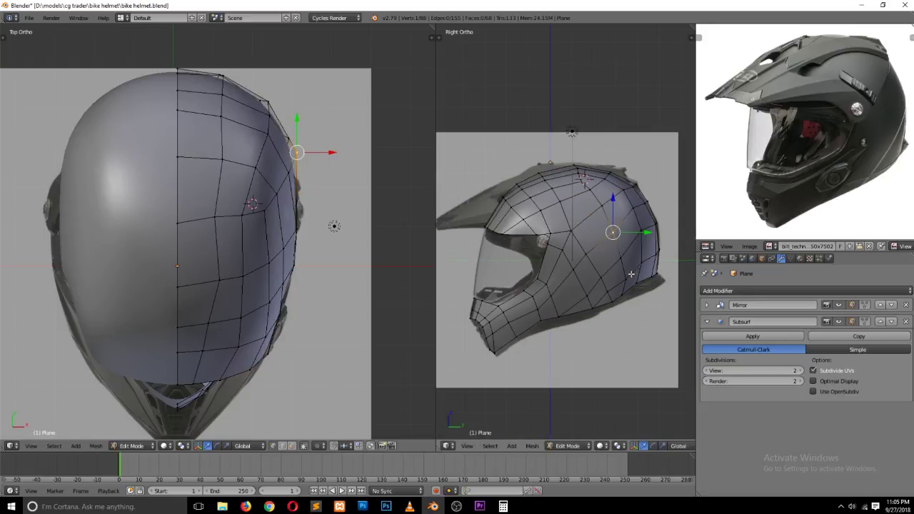
left_click(568, 235)
key("a")
key("ctrl+s")
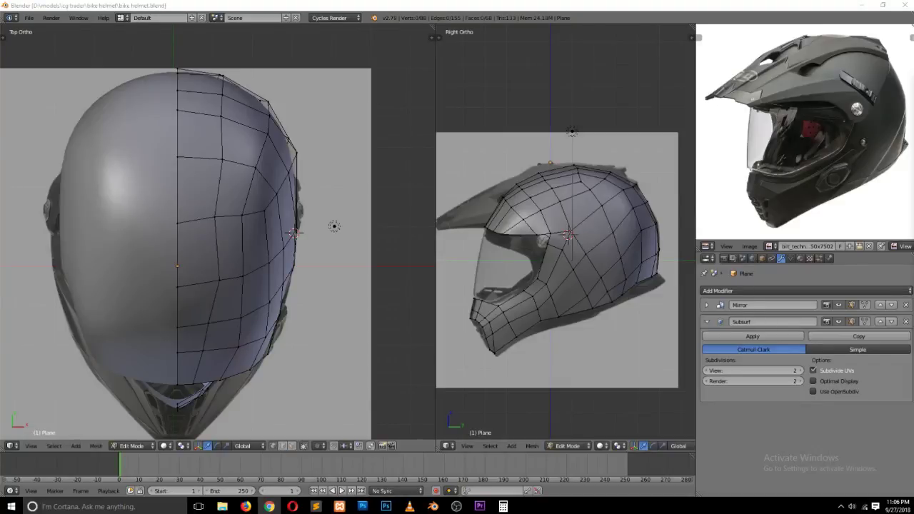
Step: Select and inspect the top-ridge vertices around the crown in the zoomed side view
right_click(177, 223)
scroll(604, 97, "up", 2)
scroll(603, 97, "up", 1)
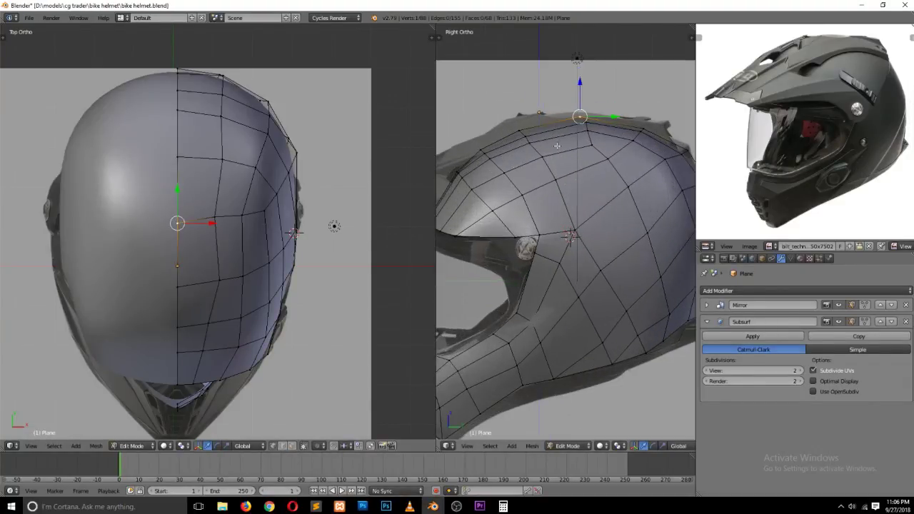
scroll(604, 97, "up", 1)
scroll(604, 96, "up", 1)
right_click(604, 98)
right_click(627, 97)
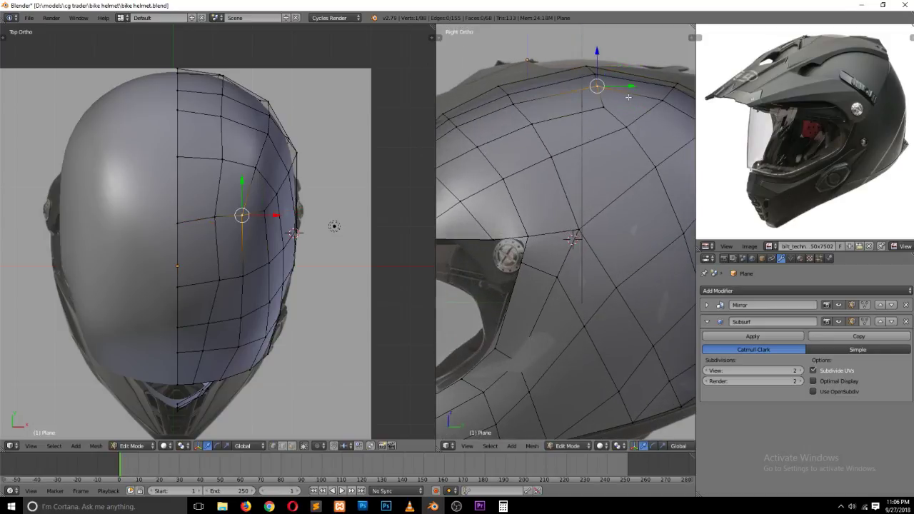
right_click(637, 97)
right_click(601, 73)
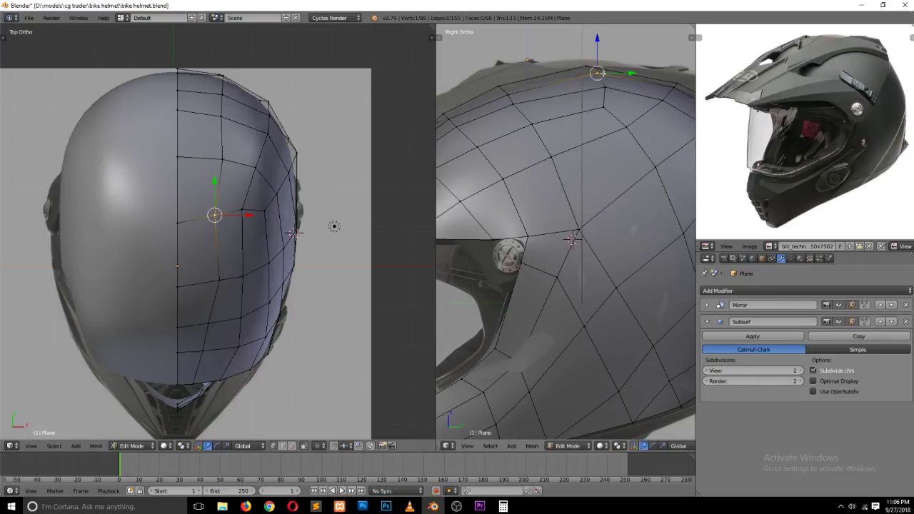
right_click(606, 104)
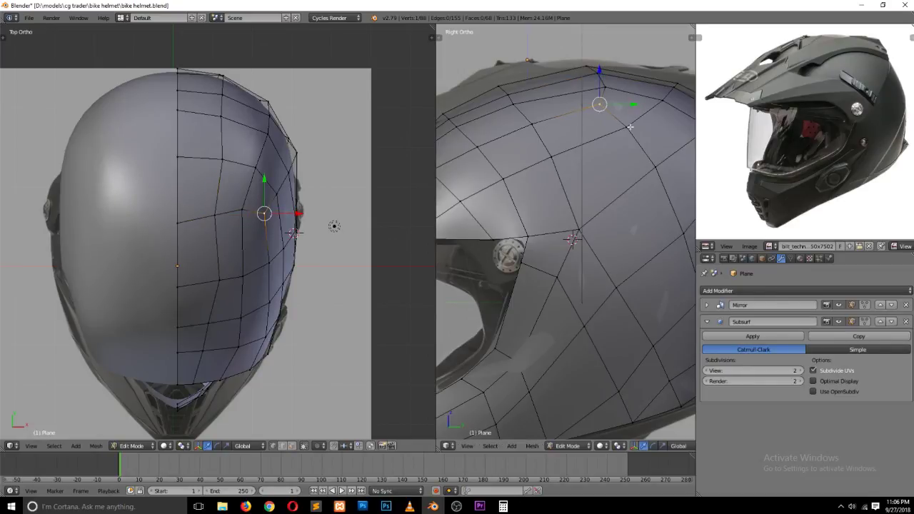
scroll(630, 128, "down", 3)
Step: Preview the smoothed helmet shell in Object Mode and orbit it at an angle
key("a")
key("Tab")
key("Tab")
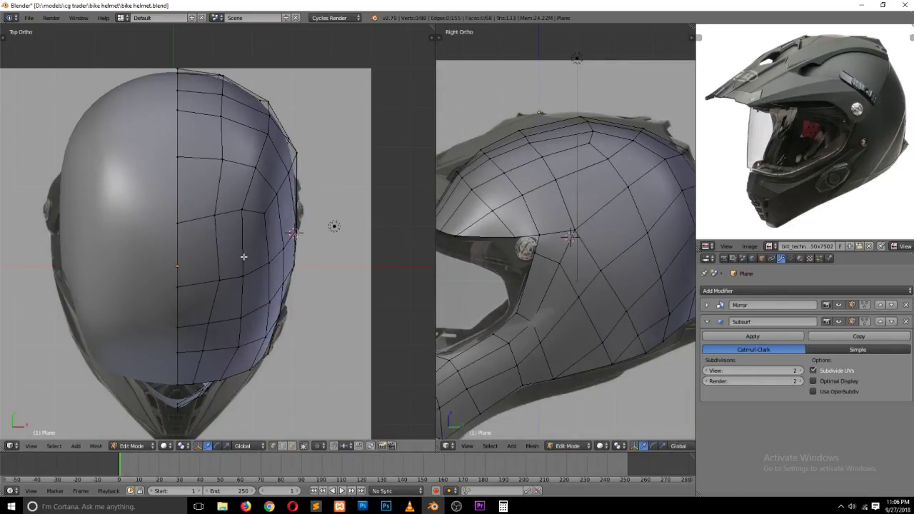
right_click(188, 232)
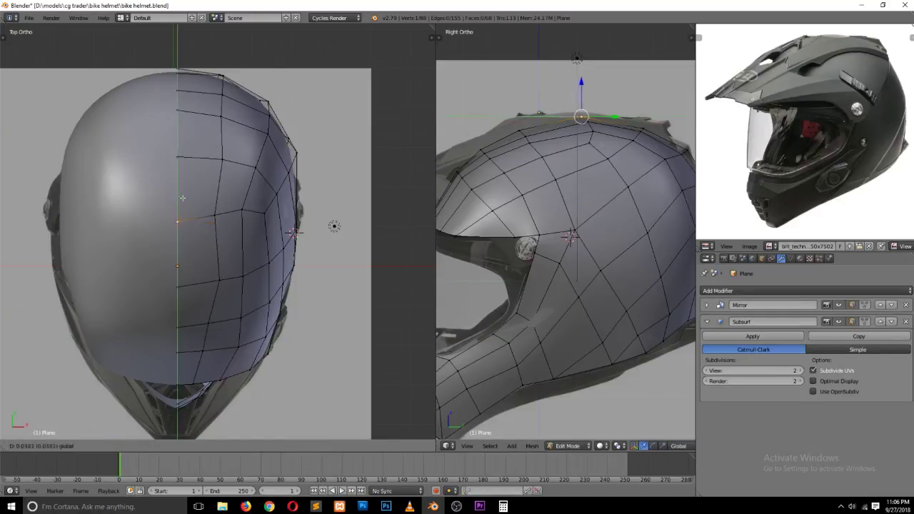
scroll(212, 248, "down", 2)
key("Tab")
mouse_move(212, 247)
middle_mouse_down()
mouse_move(292, 188)
mouse_move(282, 188)
middle_mouse_up()
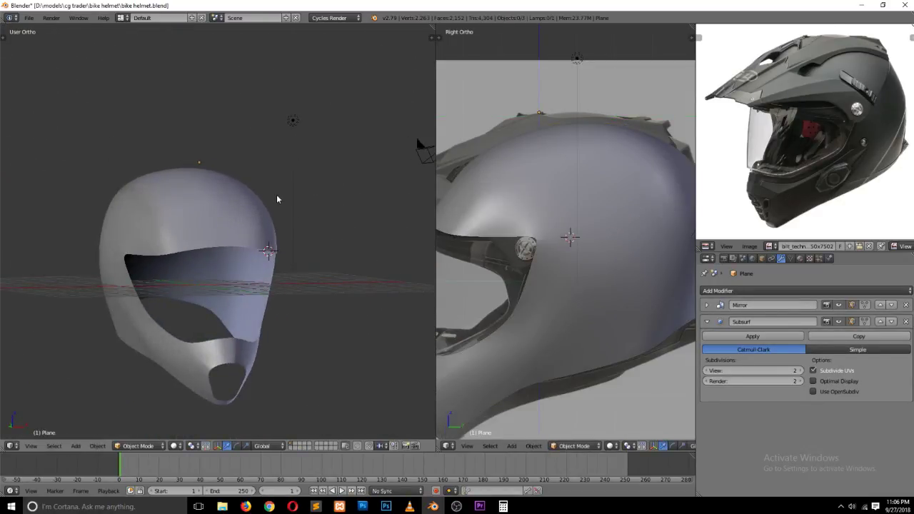
Step: In Front Ortho, shift a forehead vertex sideways along X toward the front reference
key("KP_1")
scroll(271, 204, "up", 3)
scroll(272, 205, "up", 2)
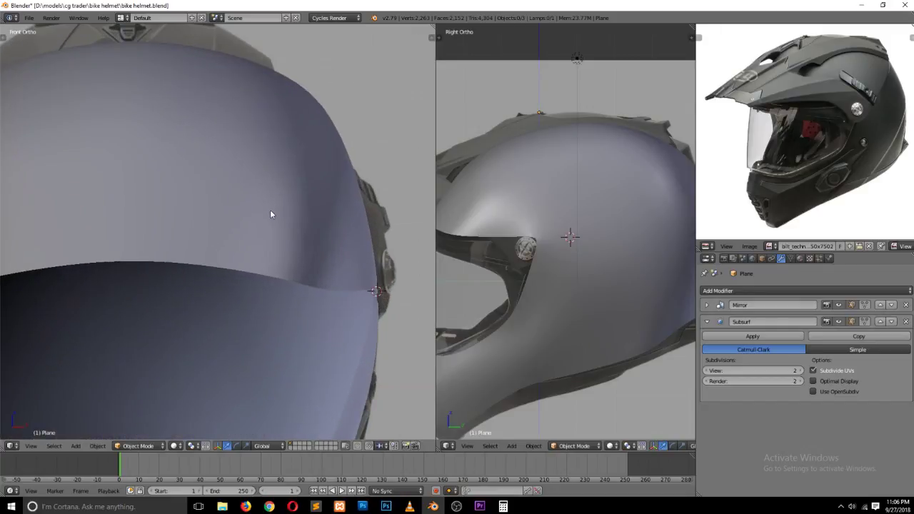
key("Tab")
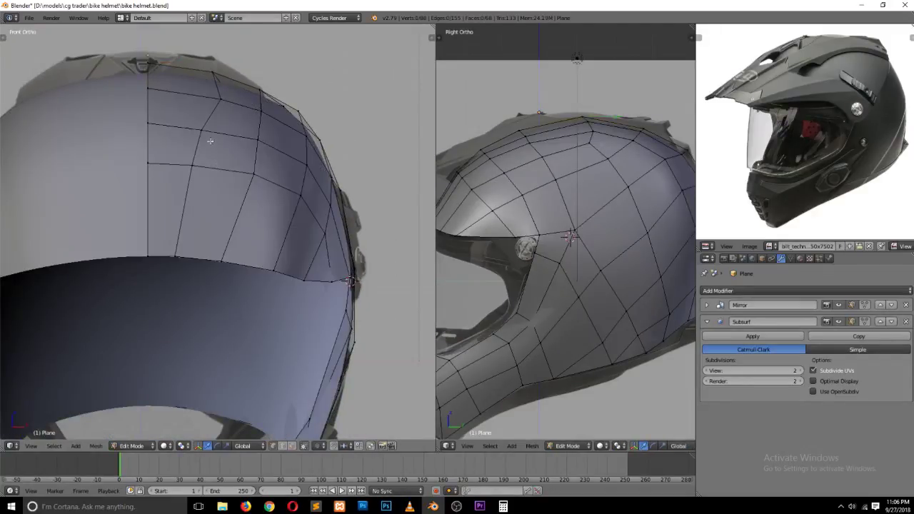
right_click(212, 132)
key("g")
key("Escape")
right_click(192, 165)
key("g")
key("x")
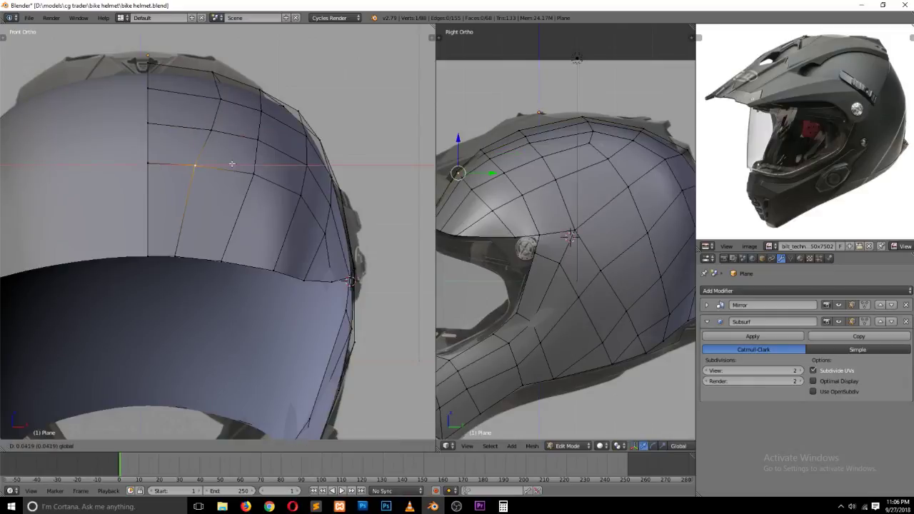
left_click(233, 163)
key("a")
Step: Lift a visor-opening vertex higher and raise a brow vertex in the side view
right_click(273, 269)
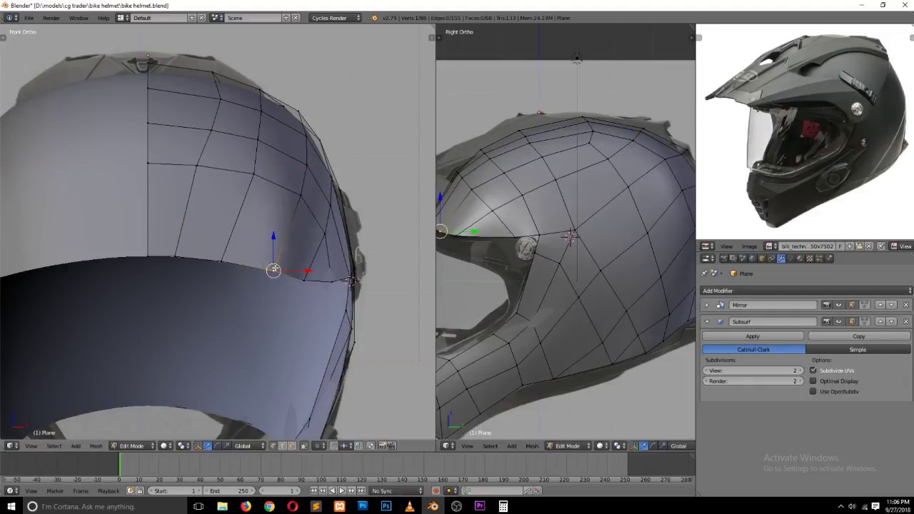
key("g")
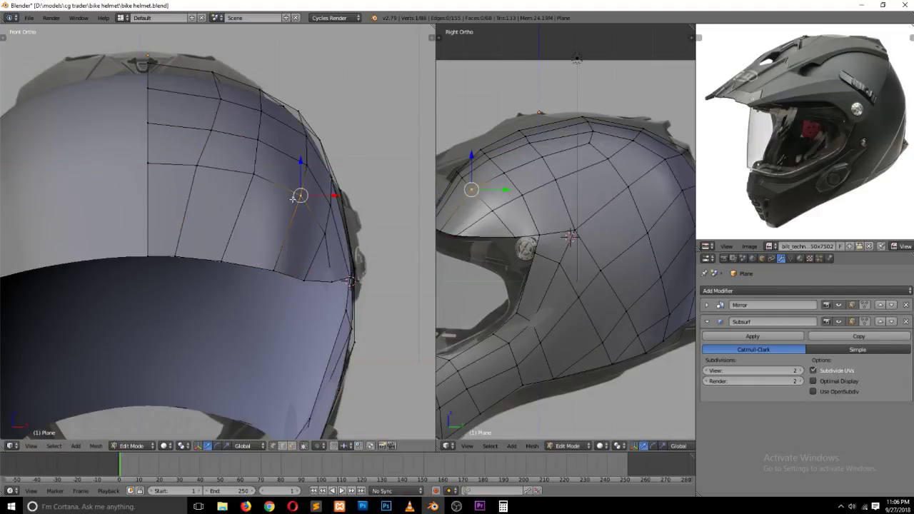
left_click(310, 204)
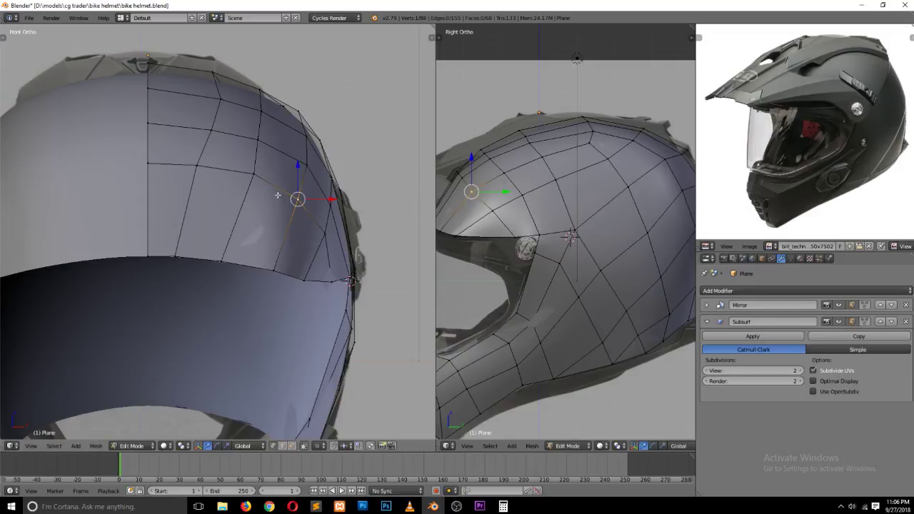
right_click(248, 175)
scroll(475, 211, "up", 1)
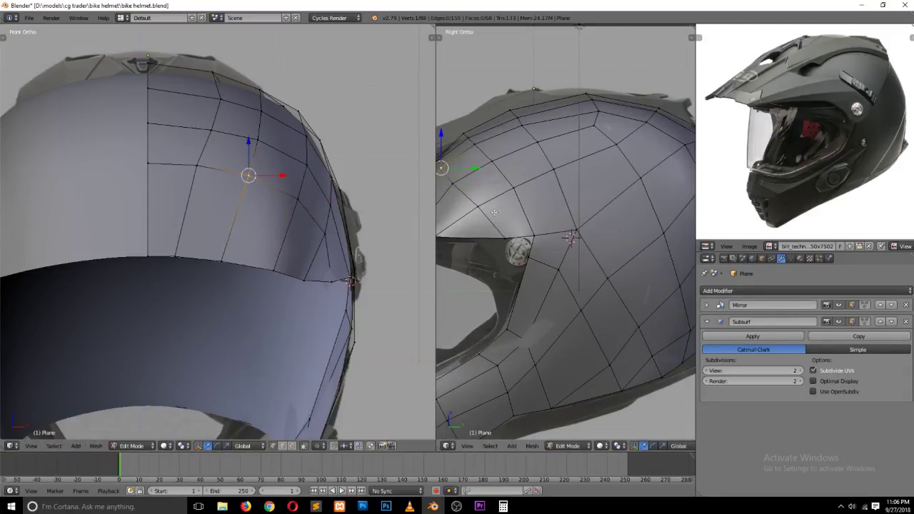
middle_click_drag(475, 211, 580, 211, "shift")
right_click(325, 234)
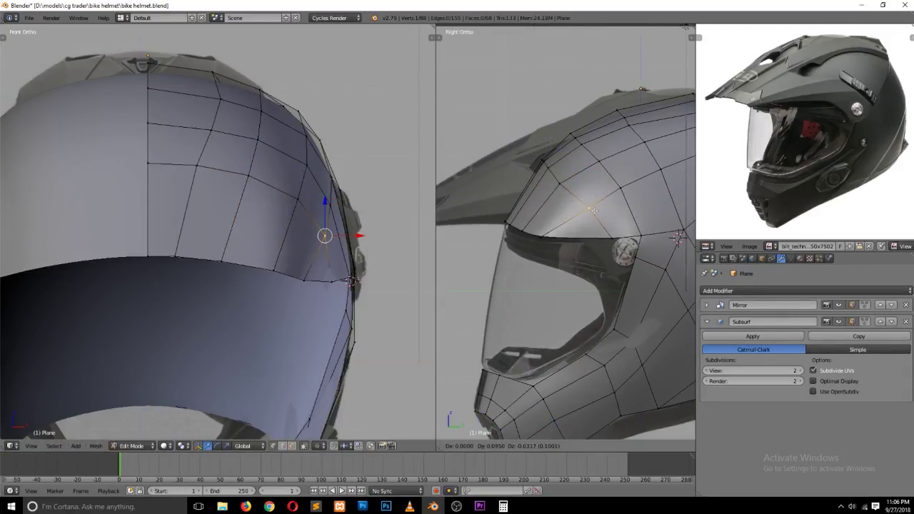
right_click(552, 185)
key("g")
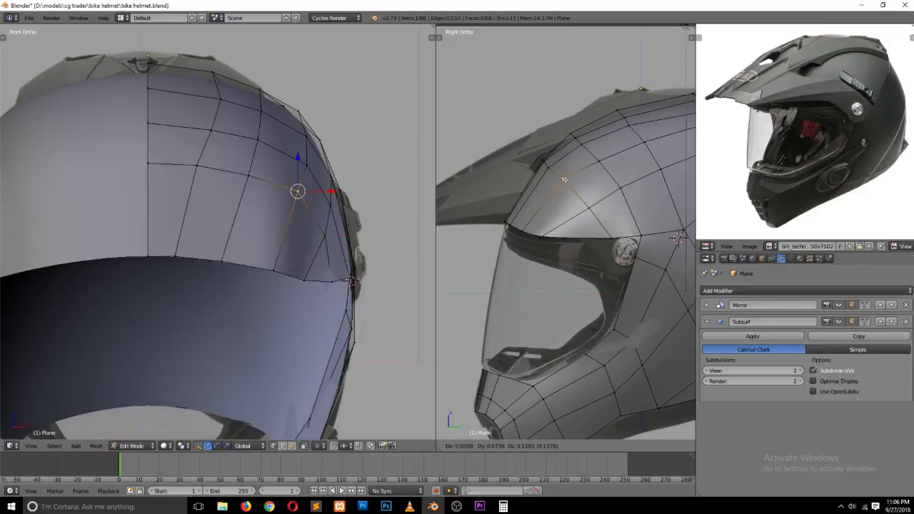
left_click(559, 180)
Step: Preview the smoothed shell from an orbited angle, then return to the front view
key("Tab")
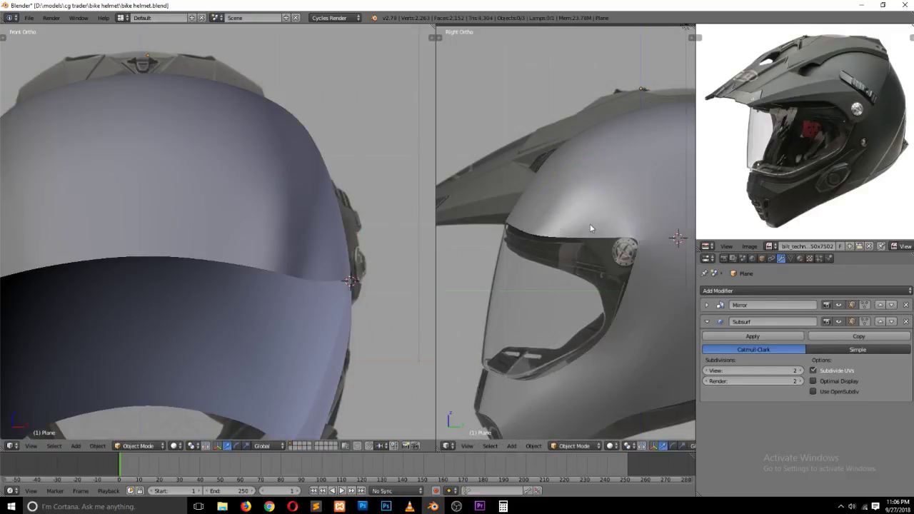
scroll(590, 223, "down", 3)
scroll(576, 259, "down", 2)
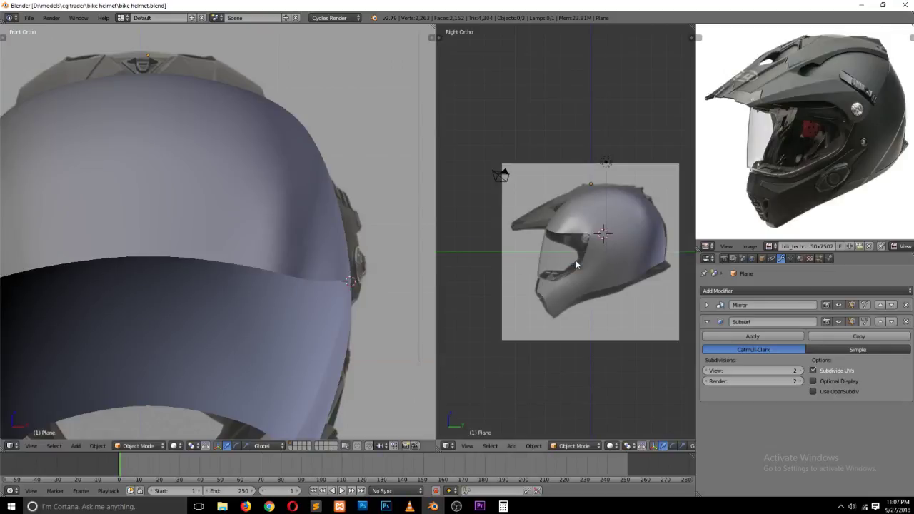
scroll(576, 260, "up", 2)
scroll(597, 297, "up", 1)
mouse_move(526, 269)
middle_mouse_down()
mouse_move(619, 307)
mouse_move(637, 303)
middle_mouse_up()
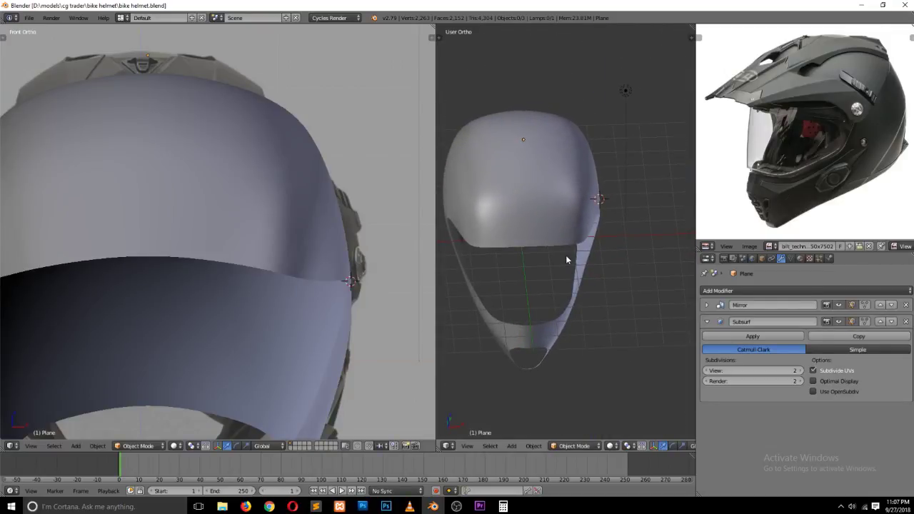
key("KP_1")
scroll(562, 247, "up", 1)
Step: Select three brow vertices along the visor edge and shift one sideways along X
key("Tab")
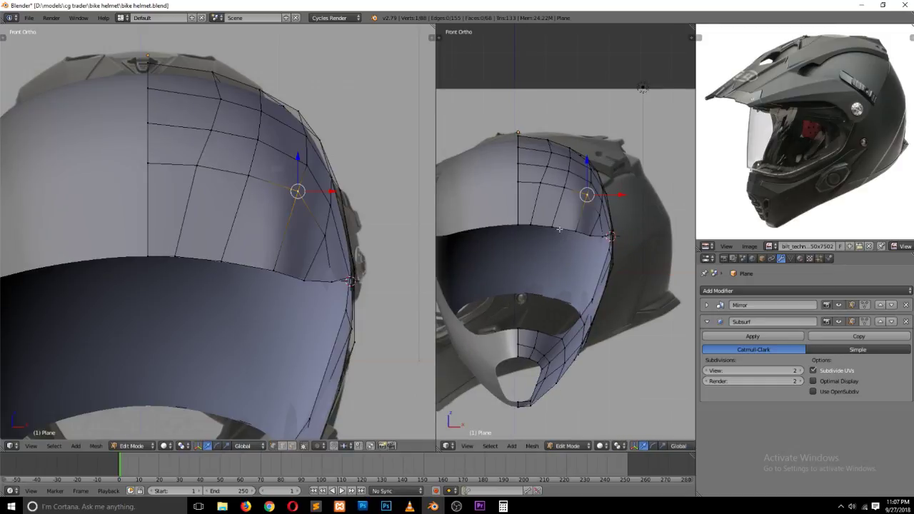
right_click(557, 229)
right_click(577, 231)
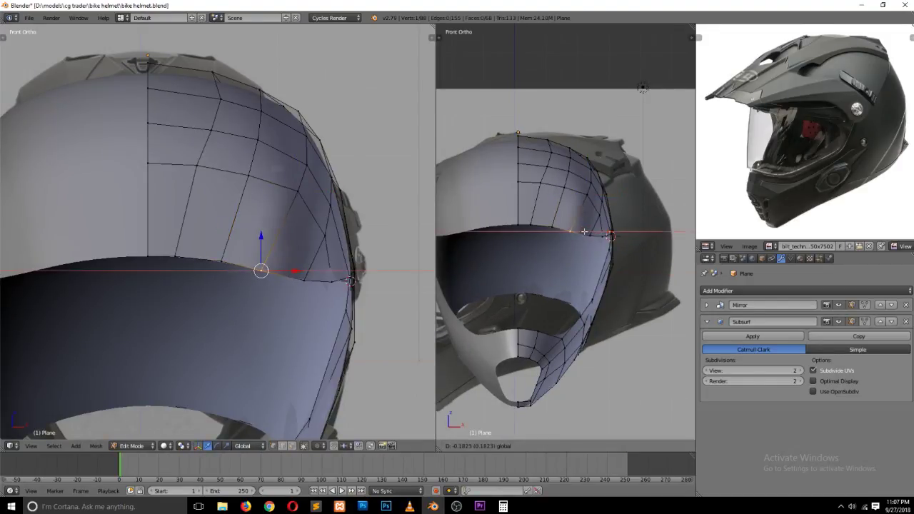
right_click(590, 236)
key("g")
key("x")
left_click(574, 231)
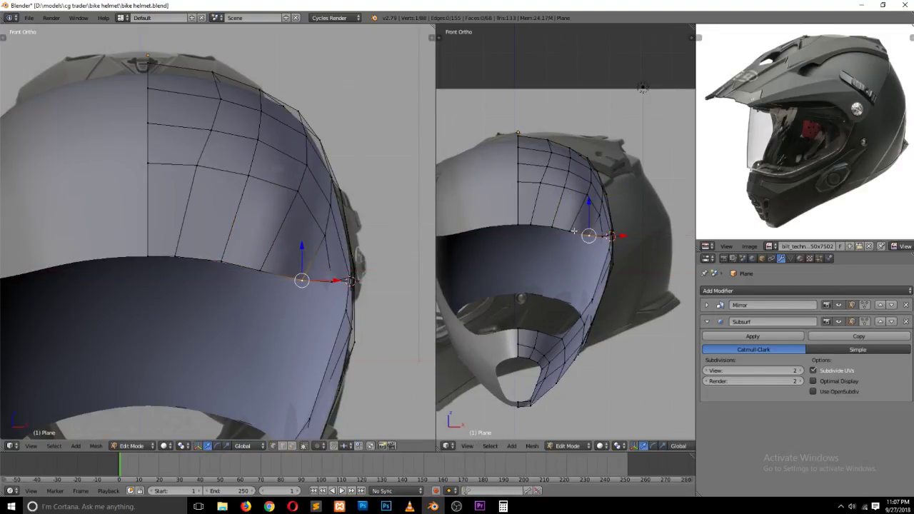
key("g")
key("z")
key("Escape")
key("ctrl+z")
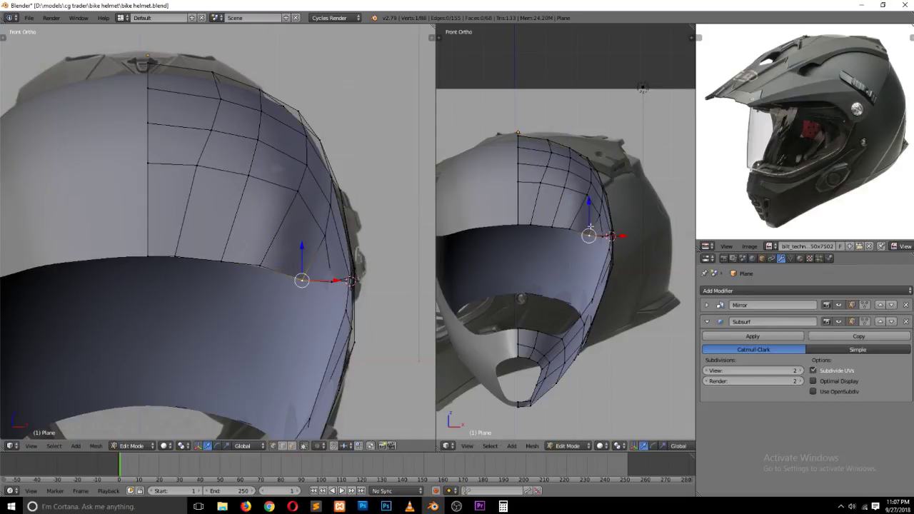
Step: Move the upper brow vertex up and inward, slide it along its edge, and save bike helmet.blend
right_click(587, 196)
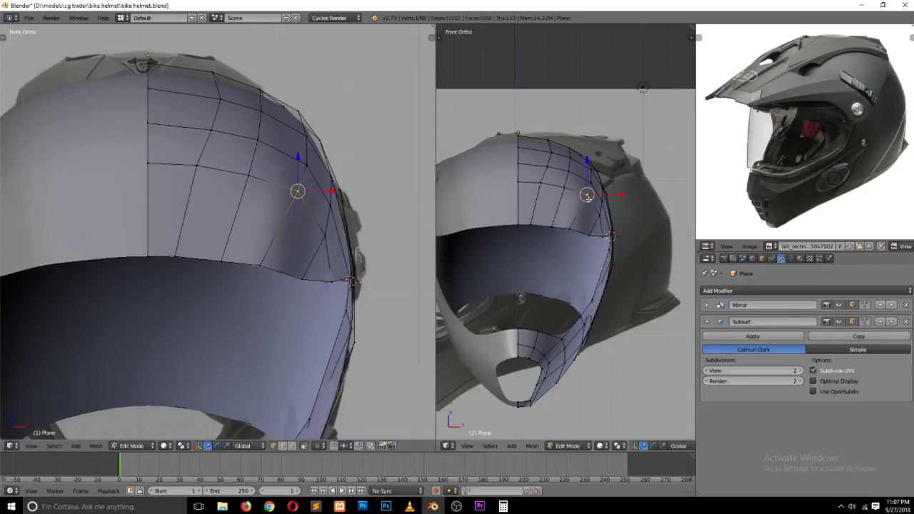
key("g")
left_click(567, 192)
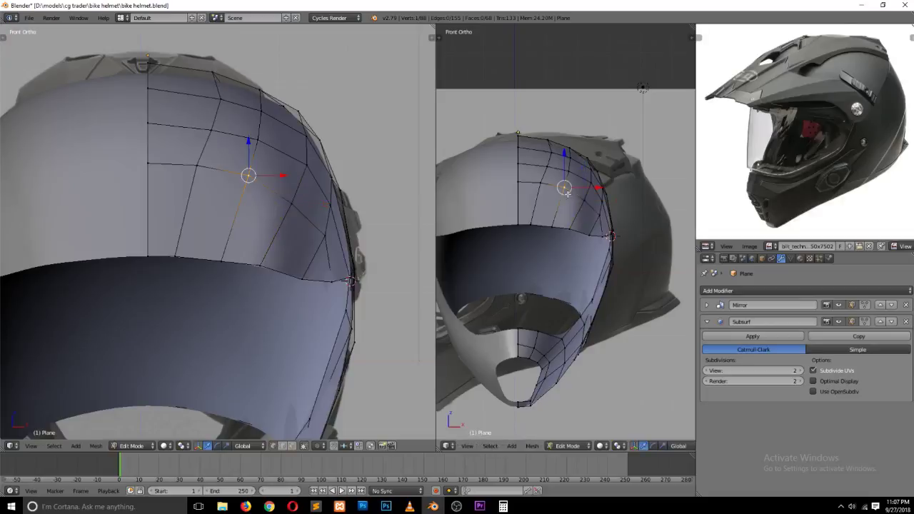
key("g")
left_click(542, 184)
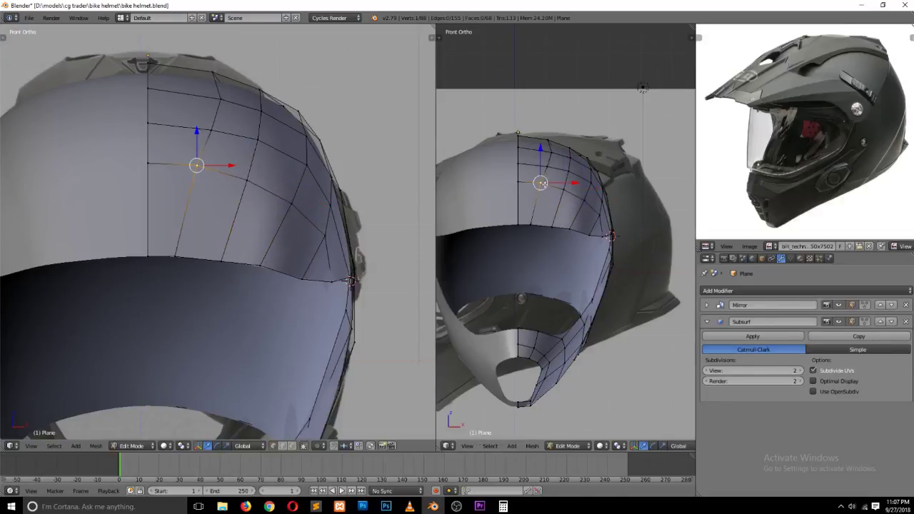
key("g")
key("g")
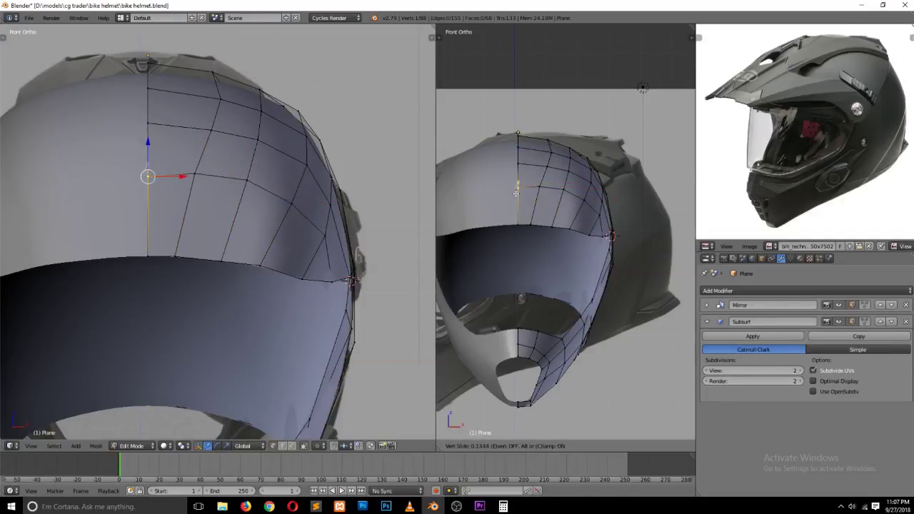
left_click(517, 187)
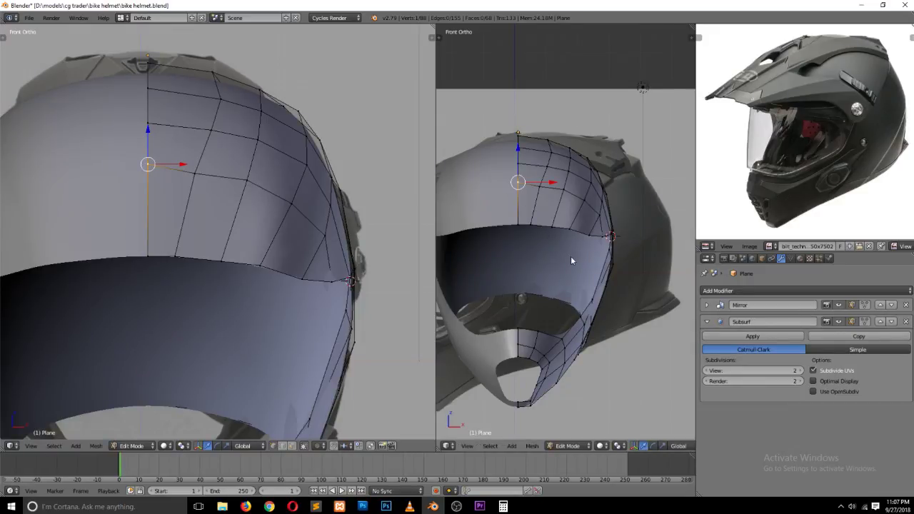
key("ctrl+s")
left_click(570, 255)
Step: Lower the forehead's centre-seam vertex slightly, return to Object Mode, and save again
key("g")
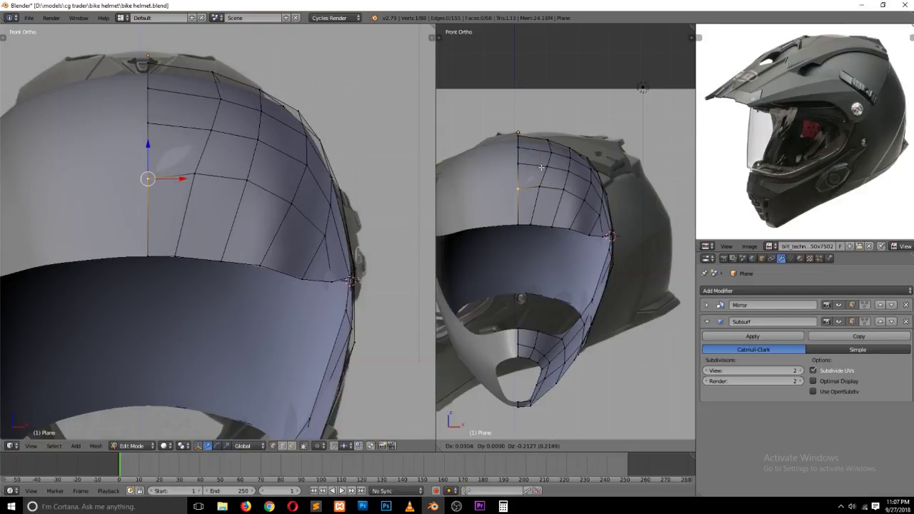
left_click(543, 164)
key("Tab")
key("ctrl+s")
left_click(572, 205)
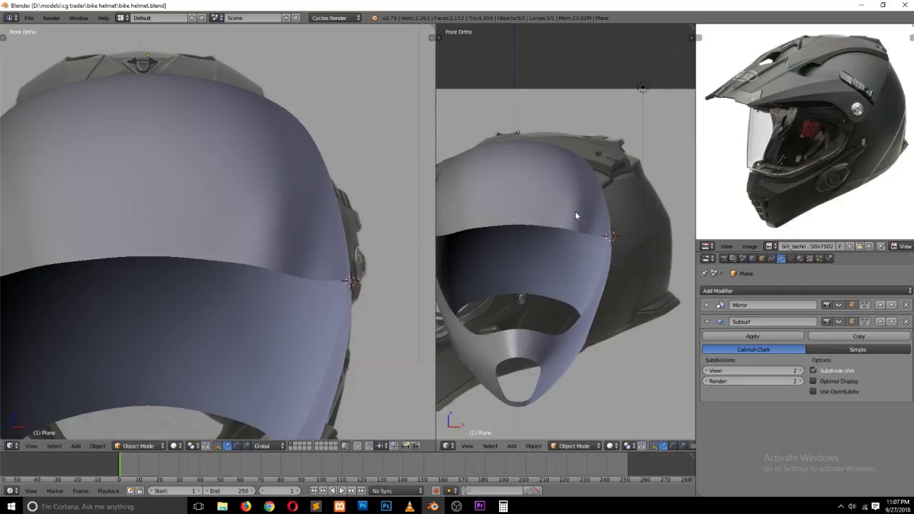
left_click(458, 507)
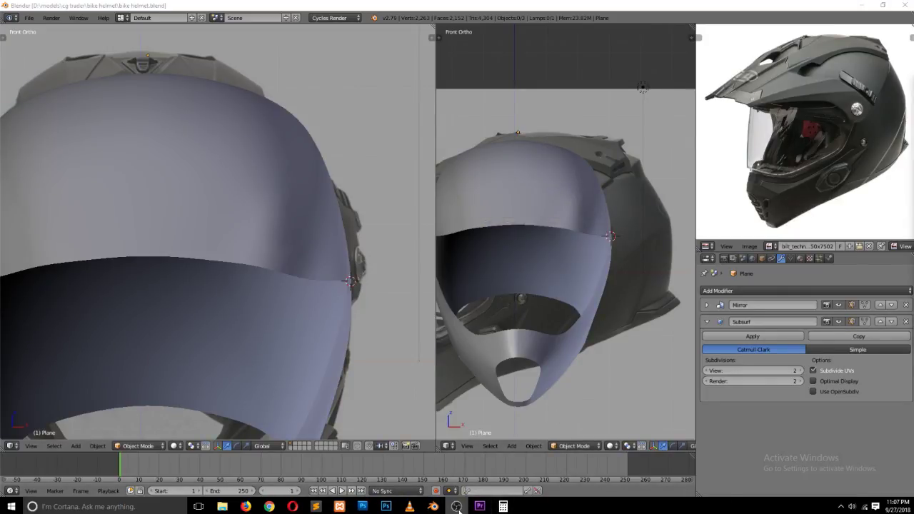
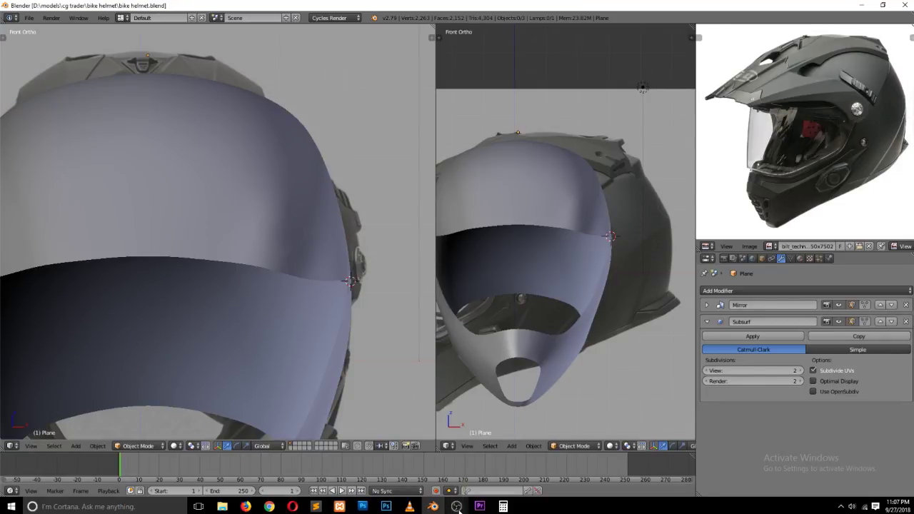
Step: Switch to the right orthographic view of the helmet, entering and leaving Edit Mode briefly
left_click(535, 287)
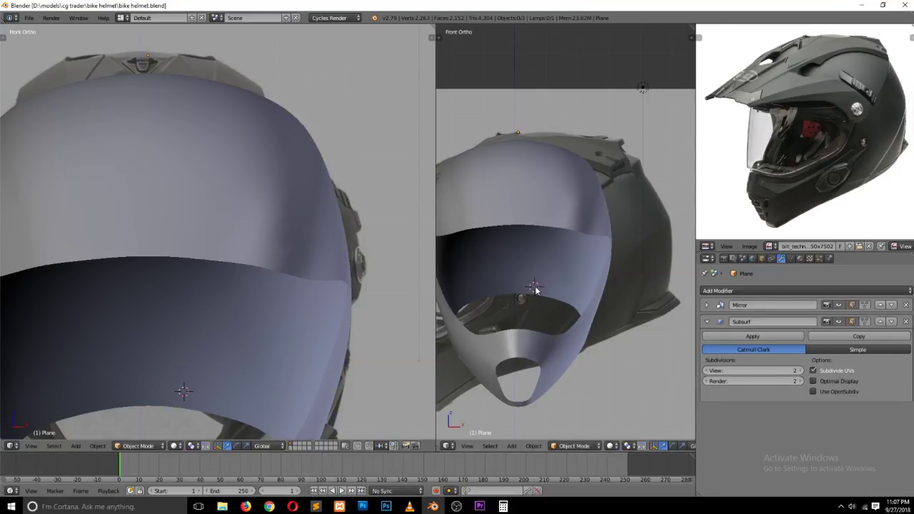
key("KP_3")
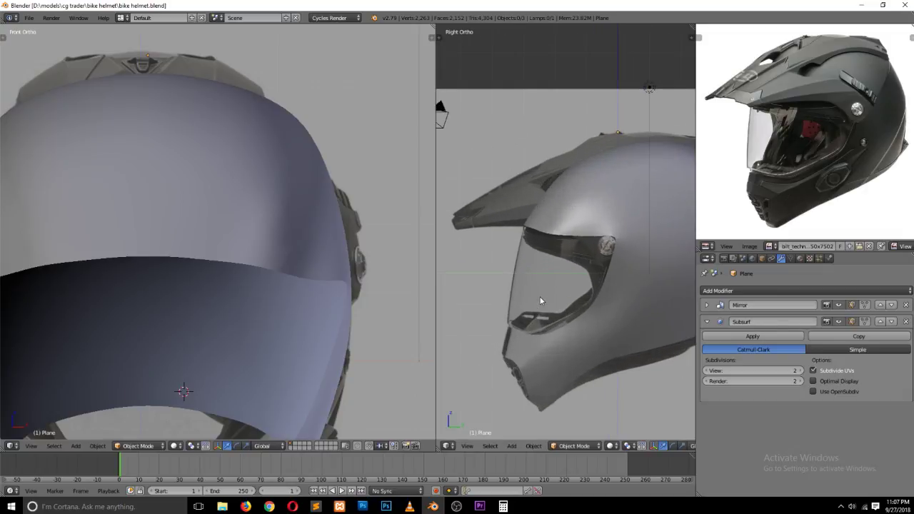
scroll(542, 306, "up", 2)
scroll(543, 312, "up", 2)
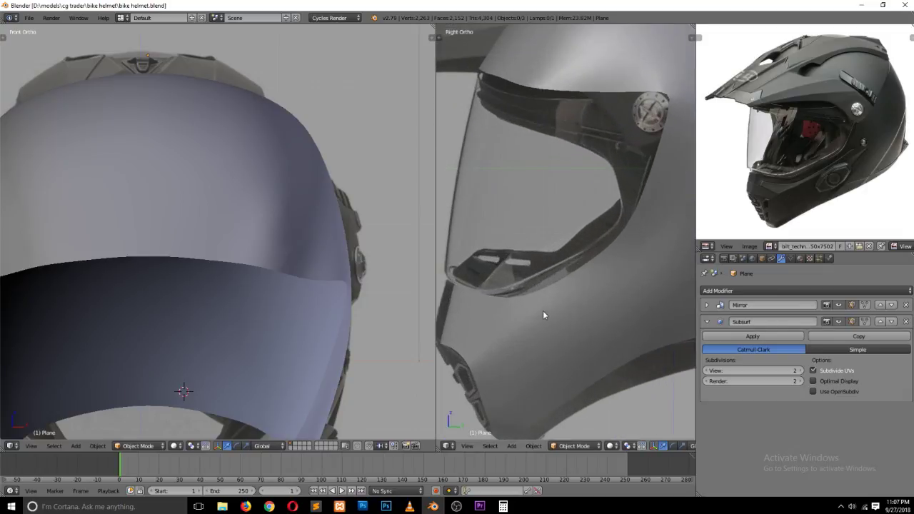
scroll(526, 332, "down", 3, "shift")
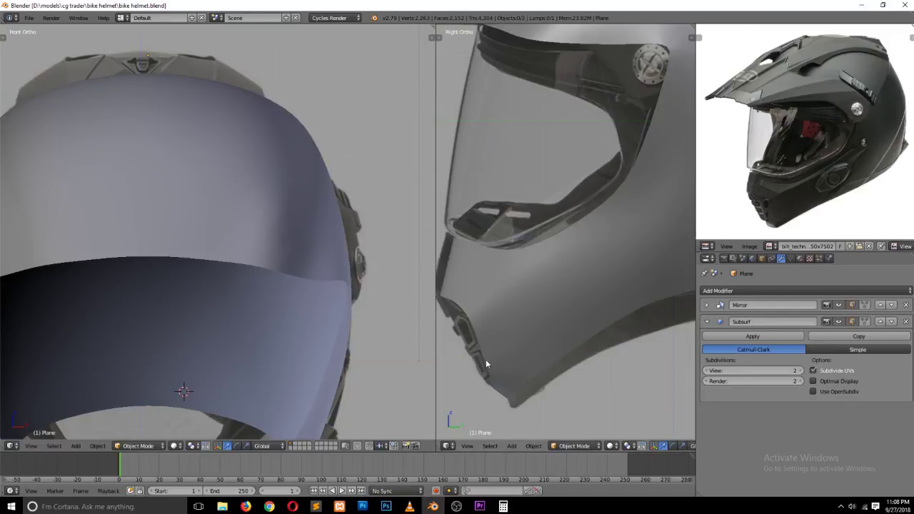
key("Tab")
scroll(504, 346, "down", 6)
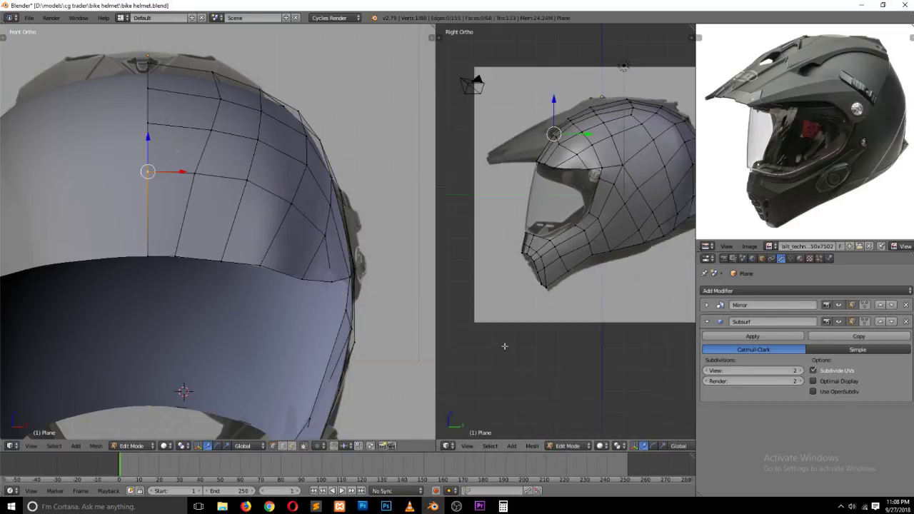
key("Tab")
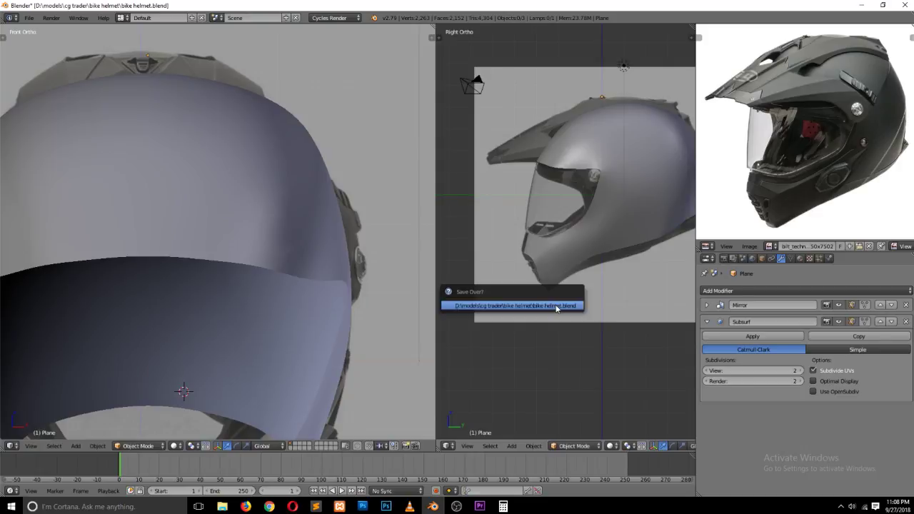
Step: Zoom in and show the side view as wireframe over the reference image
scroll(553, 308, "up", 2)
scroll(549, 310, "up", 2)
scroll(550, 310, "up", 2)
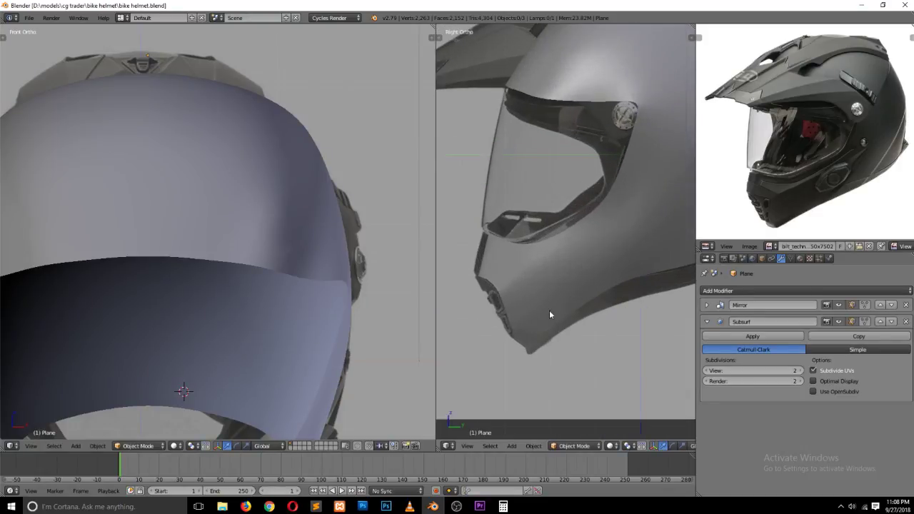
scroll(808, 143, "up", 2)
key("z")
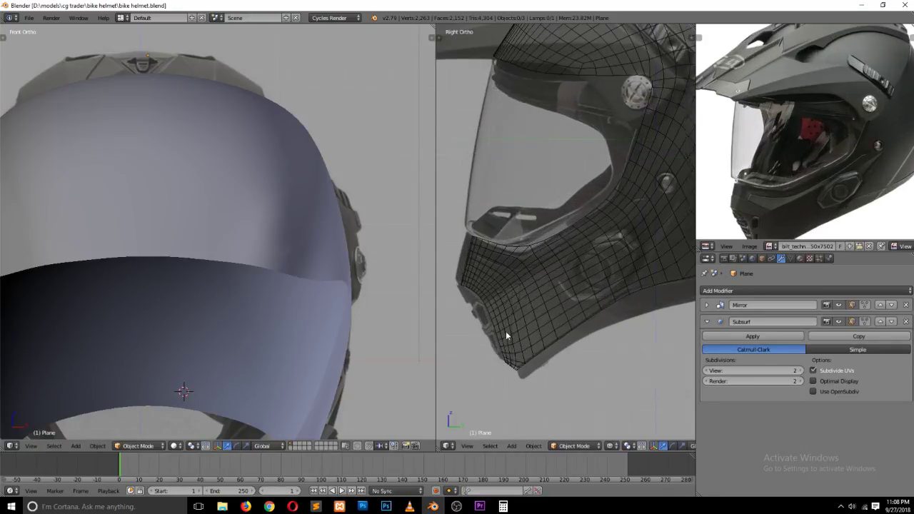
scroll(289, 332, "down", 2)
Step: Make the front view wireframe, enter Edit Mode, and return the side view to solid
key("z")
scroll(290, 331, "down", 1)
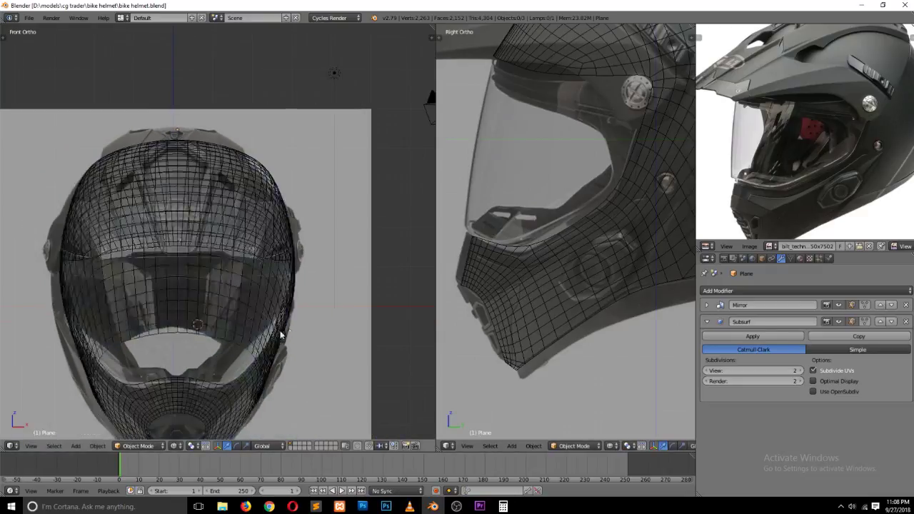
scroll(508, 283, "up", 1)
key("Tab")
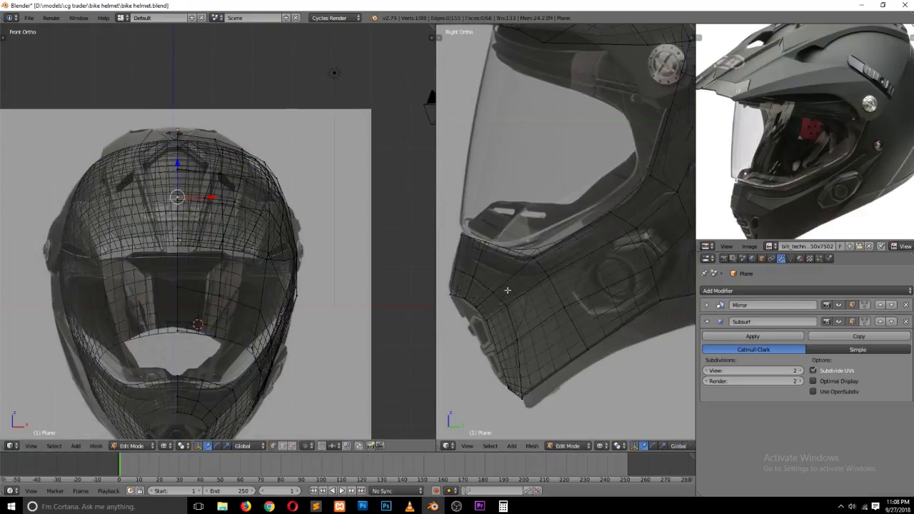
scroll(507, 287, "up", 2, "ctrl")
key("z")
Step: Pull the chin corner vertex down to the reference outline and cut new edges across the chin
right_click(497, 292)
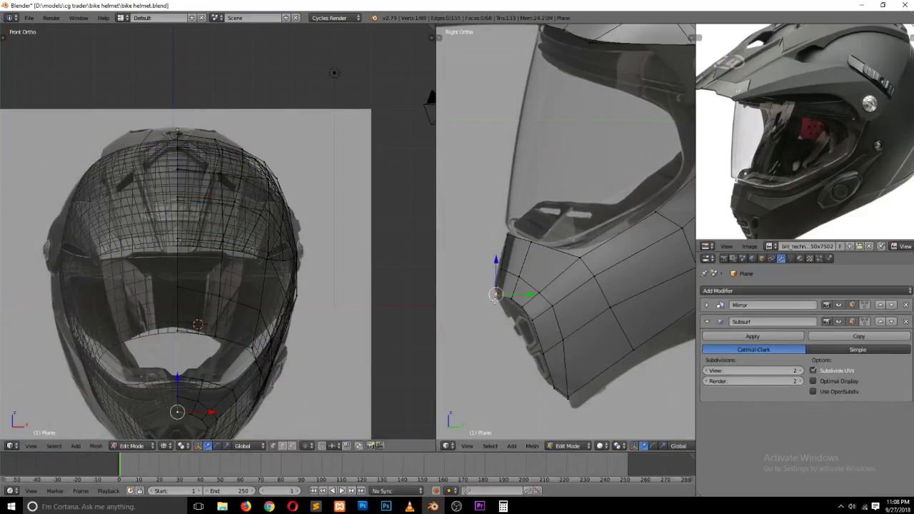
key("g")
left_click(493, 277)
right_click_drag(495, 278, 532, 315)
key("alt+m")
left_click(532, 314)
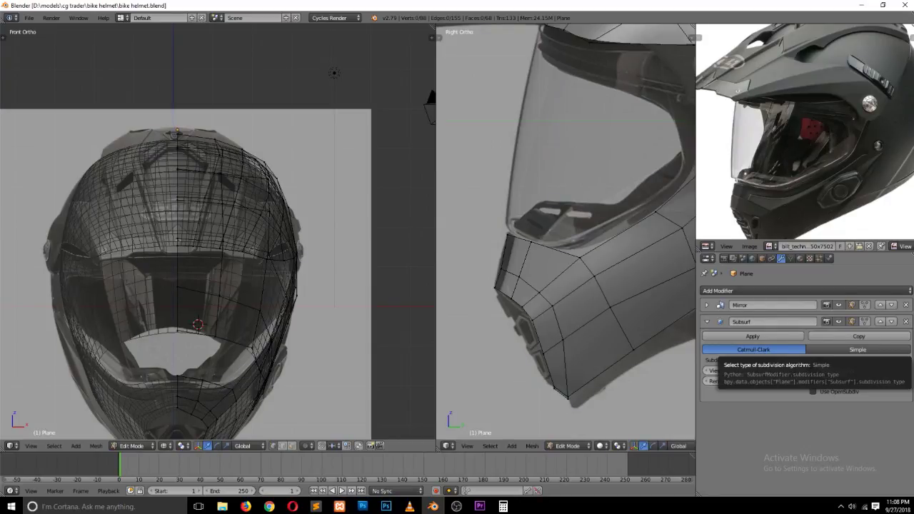
Step: Save over bike helmet.blend and return to Object Mode
left_click(604, 266)
scroll(605, 269, "down", 2)
scroll(605, 269, "down", 2)
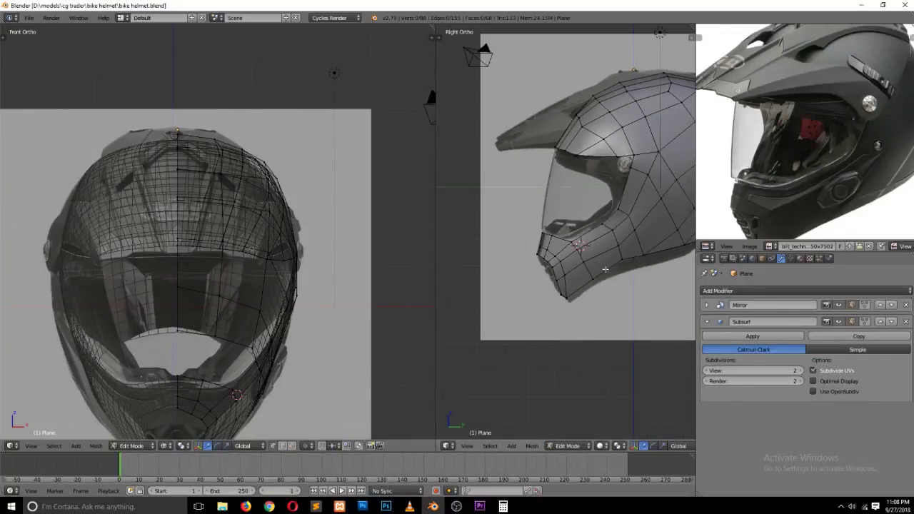
scroll(605, 269, "down", 2)
scroll(605, 269, "down", 1)
scroll(605, 270, "up", 1)
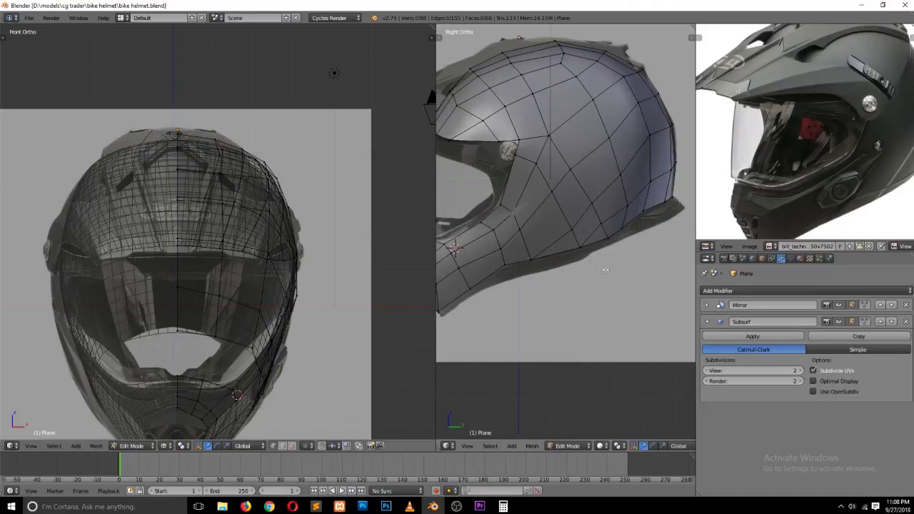
scroll(605, 269, "down", 2)
scroll(605, 269, "down", 1)
key("ctrl+s")
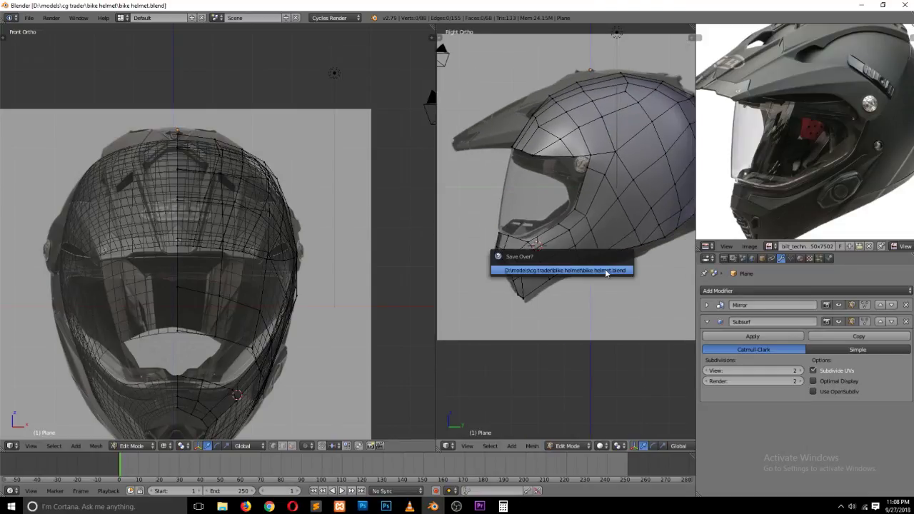
left_click(605, 270)
key("Tab")
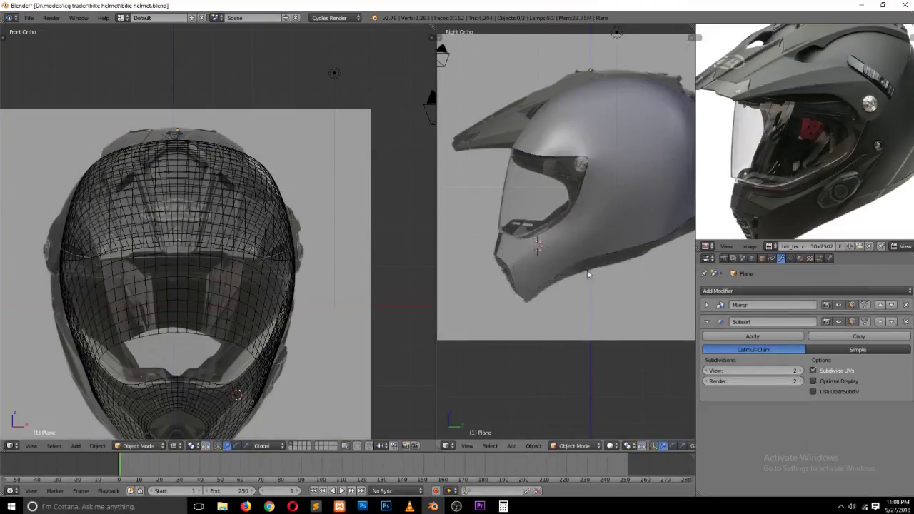
Step: Return to the right-side view, zoom in, and enter Edit Mode on the helmet mesh
mouse_move(607, 275)
middle_mouse_down()
mouse_move(638, 291)
mouse_move(453, 322)
mouse_move(540, 279)
mouse_move(596, 295)
mouse_move(419, 275)
middle_mouse_up()
key("KP_3")
scroll(535, 255, "up", 2)
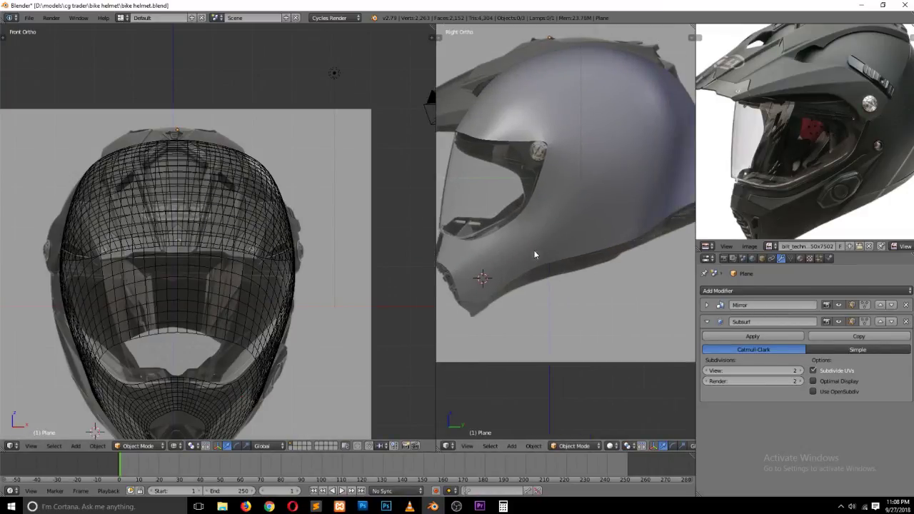
scroll(550, 220, "up", 3)
key("Tab")
scroll(555, 216, "up", 2, "shift")
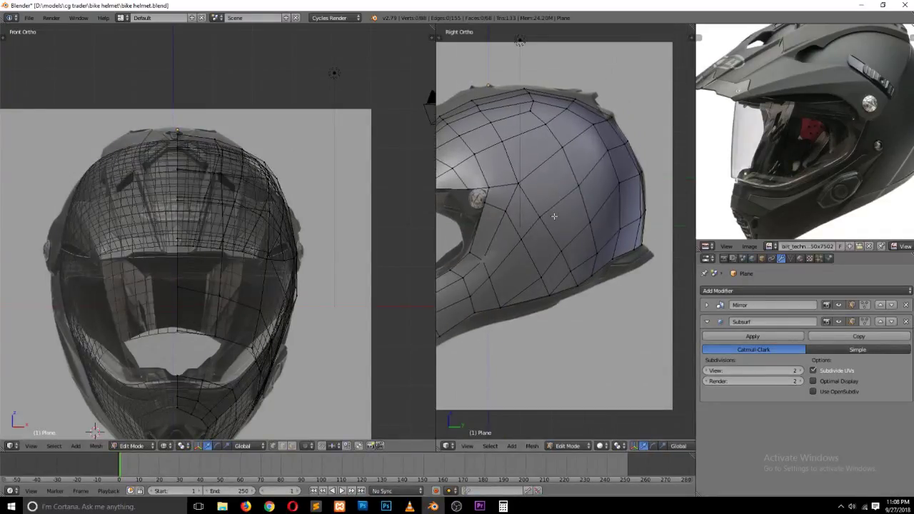
scroll(554, 216, "up", 1, "ctrl")
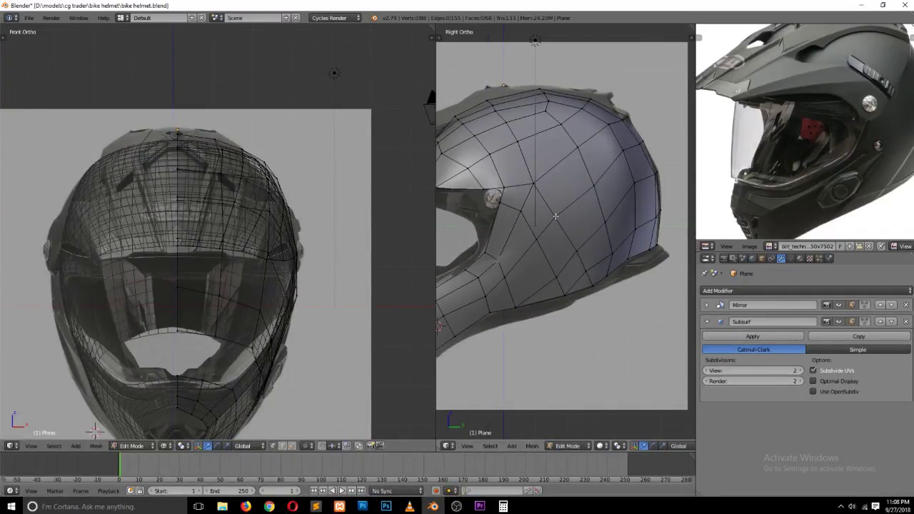
scroll(806, 135, "down", 1)
scroll(806, 136, "down", 2)
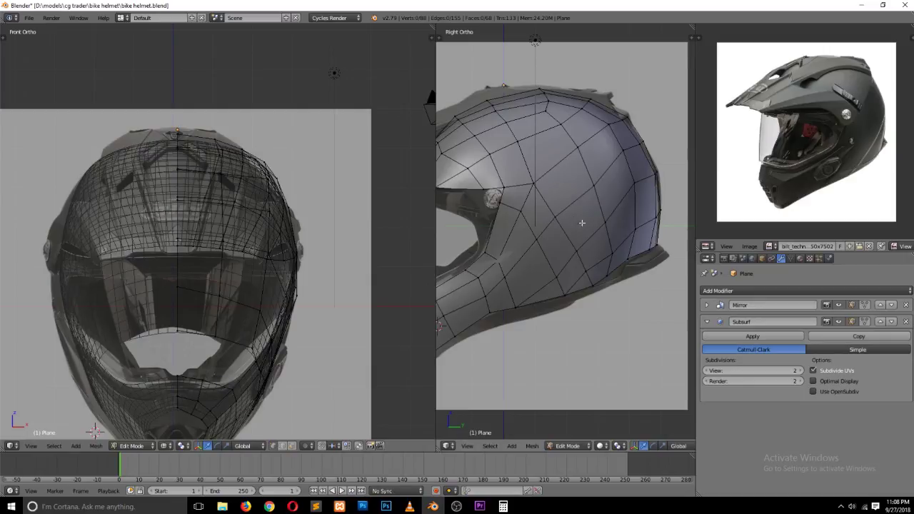
scroll(571, 243, "up", 1)
scroll(566, 270, "up", 3)
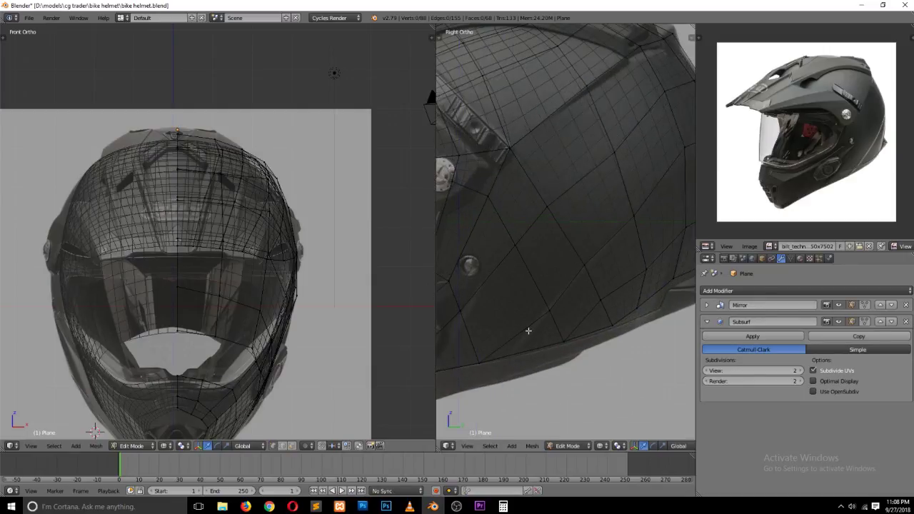
scroll(529, 331, "down", 1)
scroll(529, 331, "down", 1, "shift")
Step: Move a vertex on the helmet's lower side toward the side reference outline
right_click(553, 262)
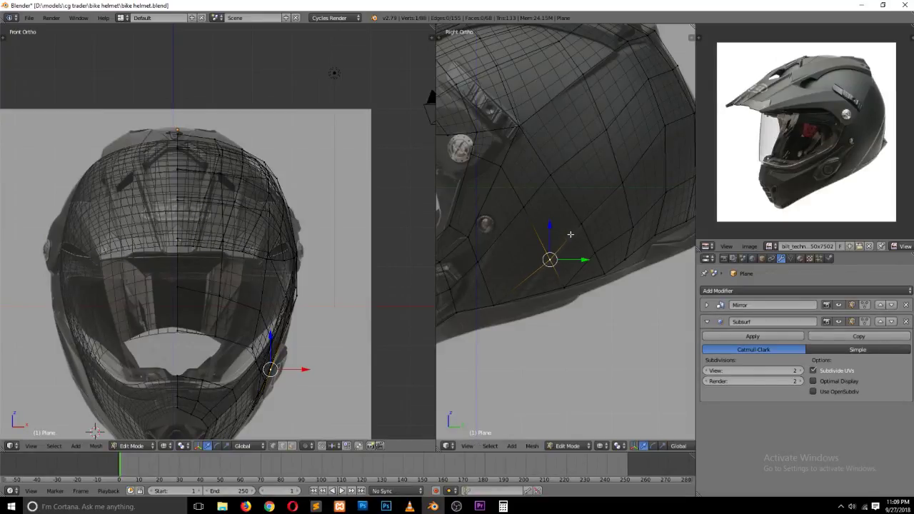
key("g")
left_click(604, 206)
right_click(623, 180)
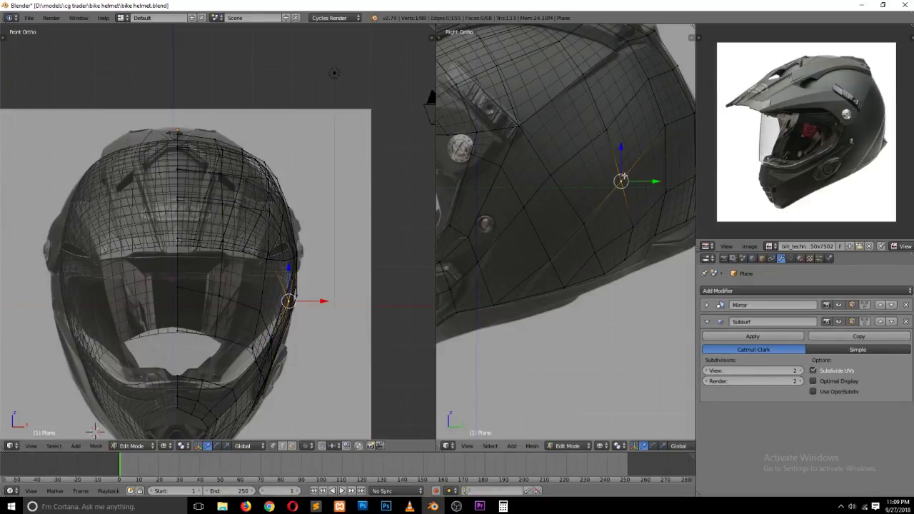
middle_click_drag(623, 180, 538, 180, "shift")
Step: Nudge two back-edge vertices onto the side reference outline
right_click(589, 127)
right_click(598, 133, "shift")
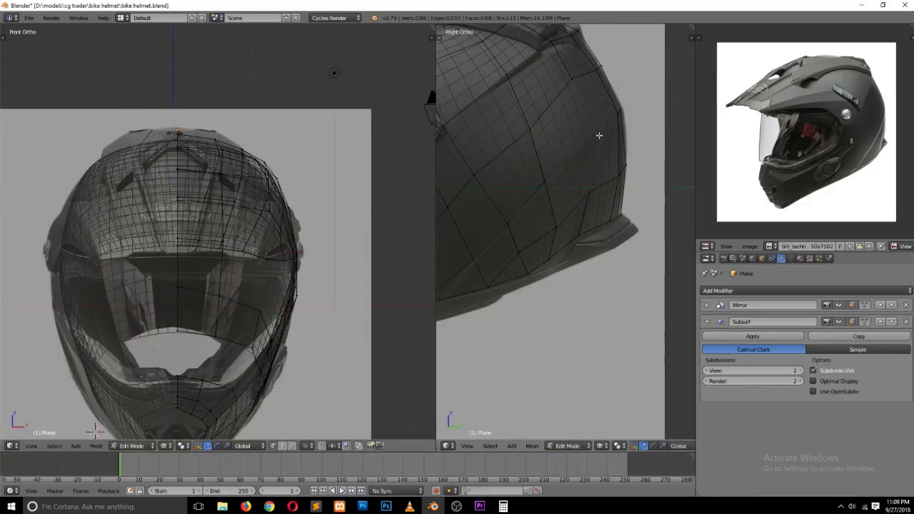
right_click(599, 135, "shift")
key("g")
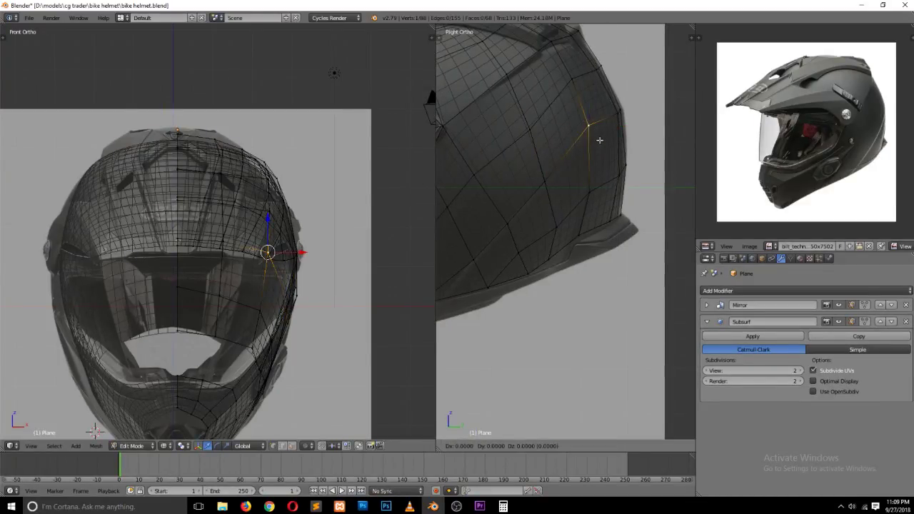
left_click(593, 129)
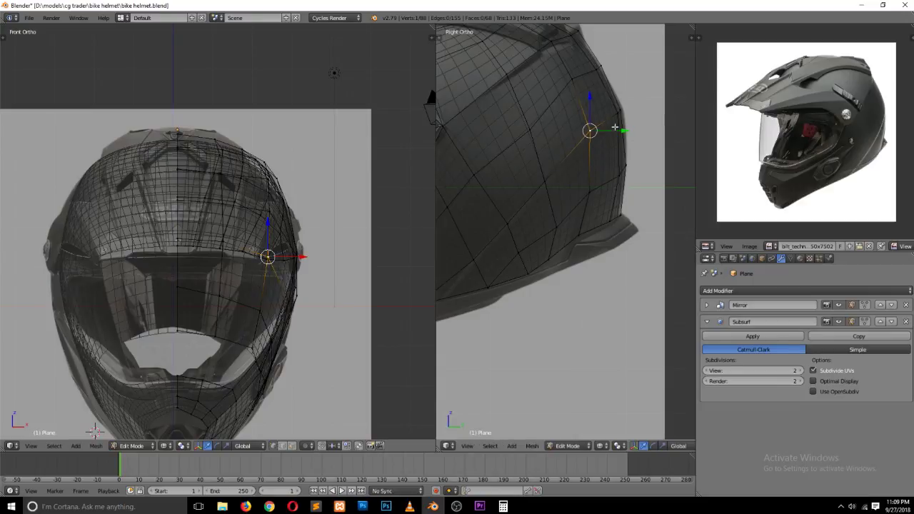
right_click(609, 114)
key("g")
left_click(609, 115)
Step: Move one side vertex toward the reference outline and clear the selection
key("a")
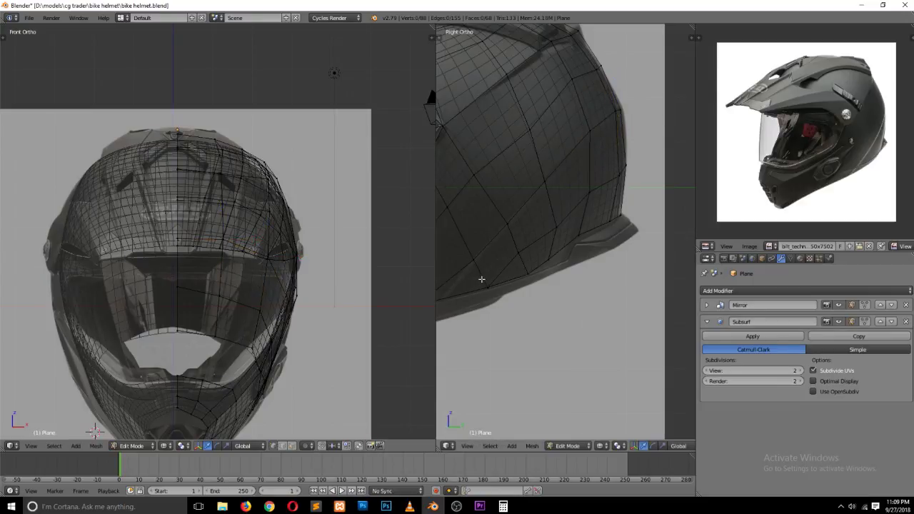
scroll(482, 279, "down", 2, "shift")
scroll(482, 280, "up", 1)
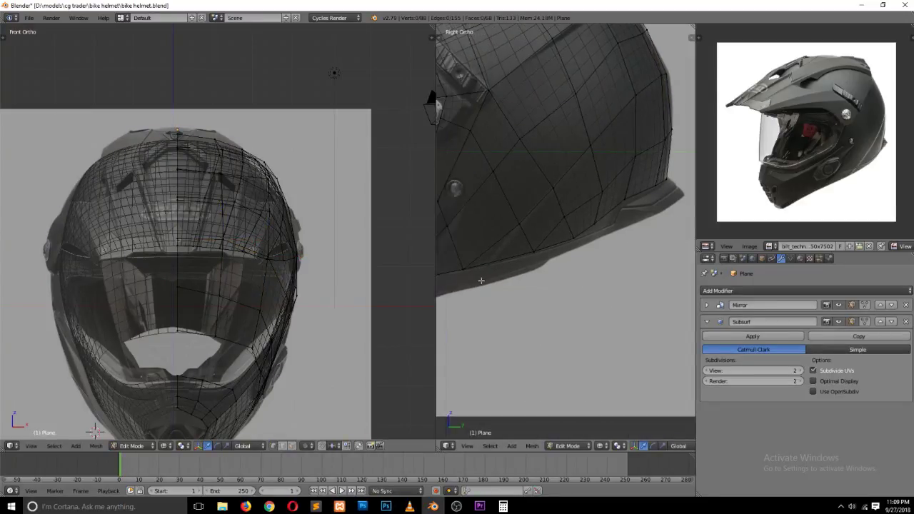
scroll(481, 280, "up", 2, "shift")
right_click(493, 270)
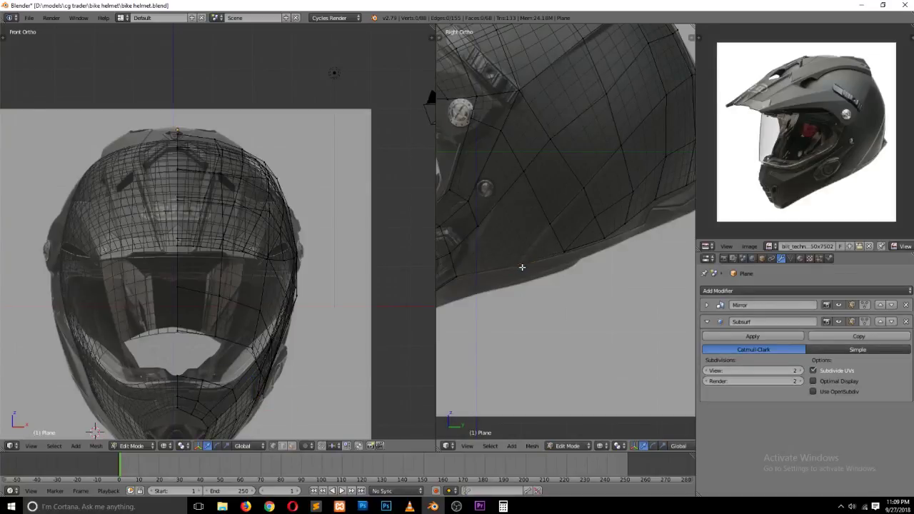
key("g")
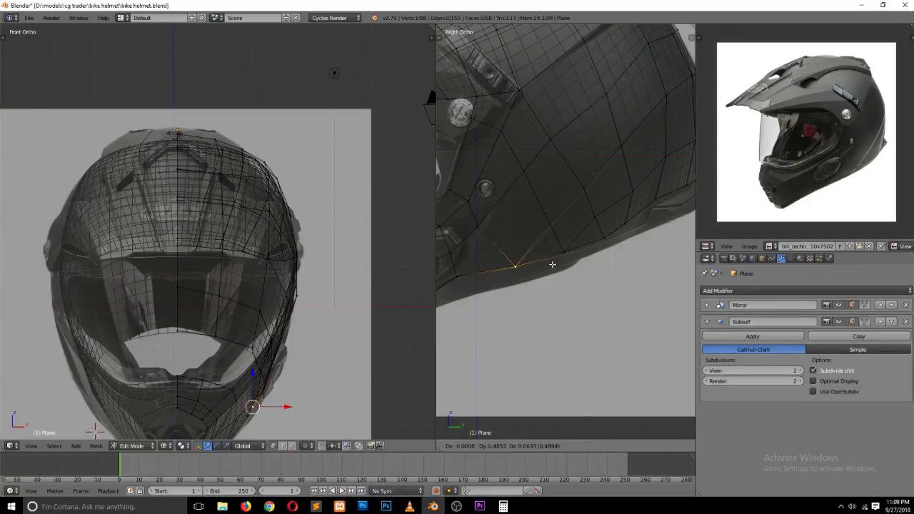
left_click(549, 265)
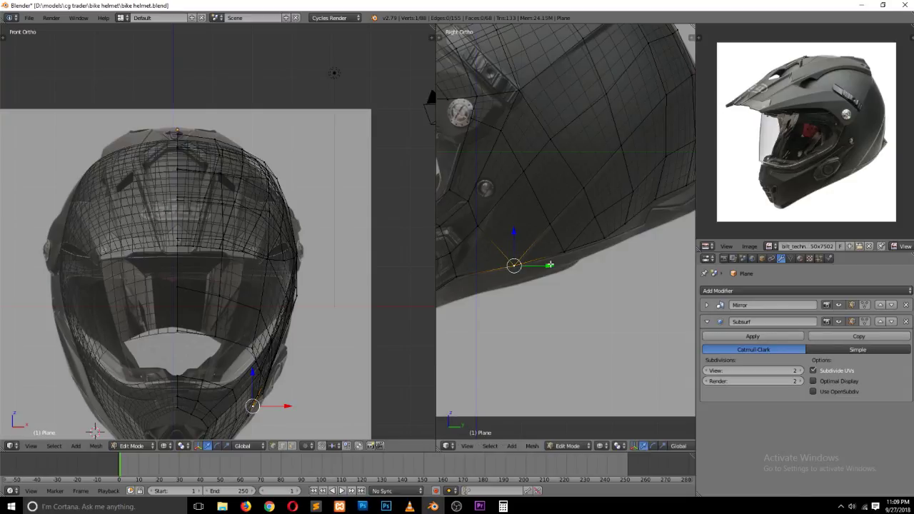
key("a")
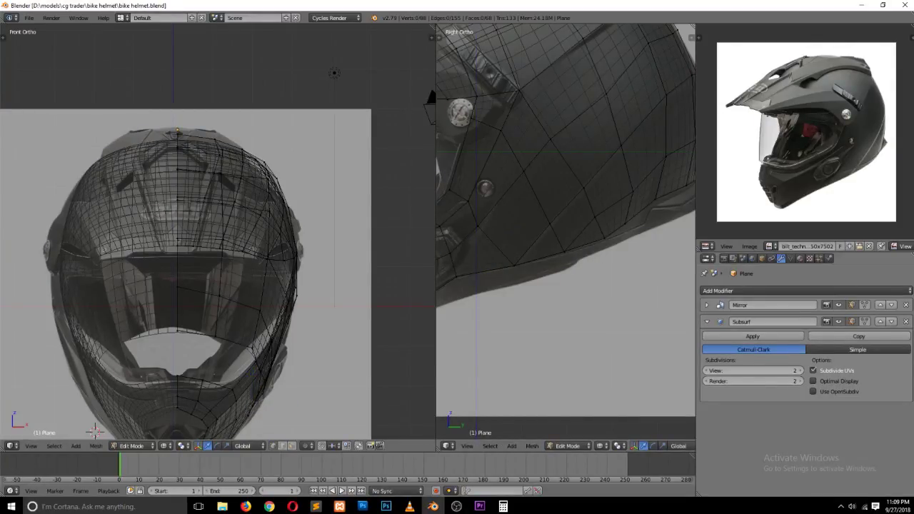
Step: Pull vertices along the helmet's back curve out onto the side reference outline
left_click(269, 507)
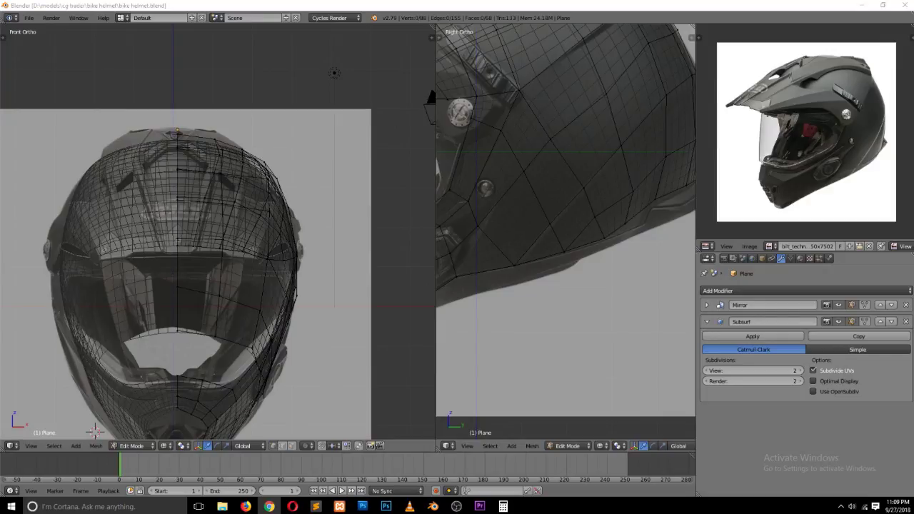
left_click(608, 137)
scroll(600, 143, "down", 3)
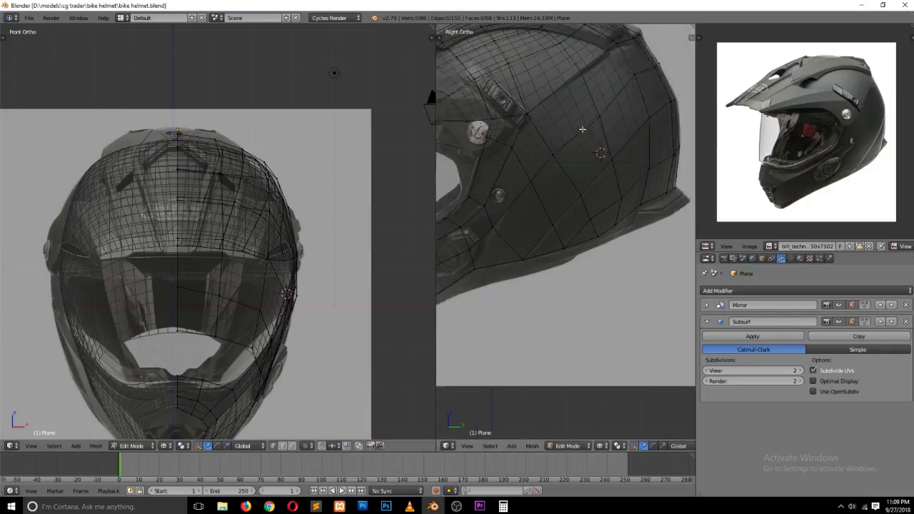
right_click(599, 139)
key("g")
left_click(604, 131)
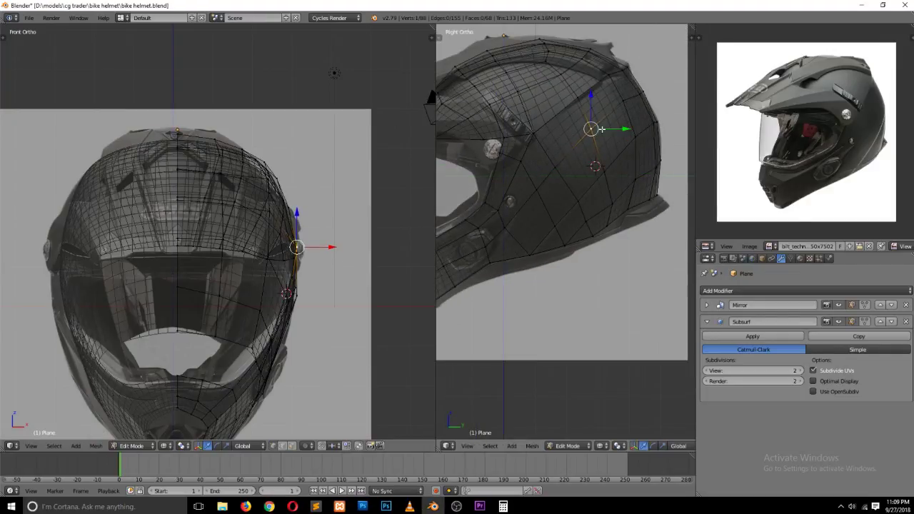
right_click(569, 168)
right_click(624, 116)
key("g")
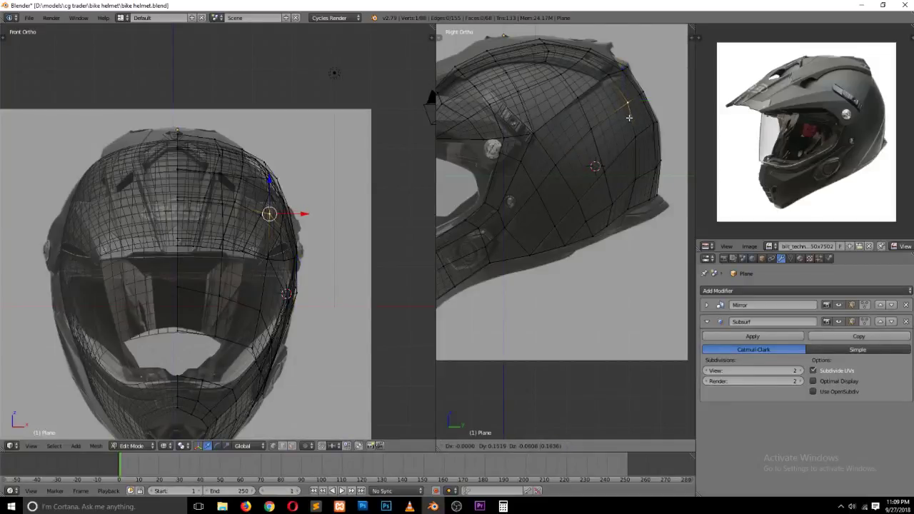
left_click(625, 114)
Step: Move the top-back vertices out to the reference outline and frame the helmet's top
right_click(581, 104)
key("g")
left_click(581, 104)
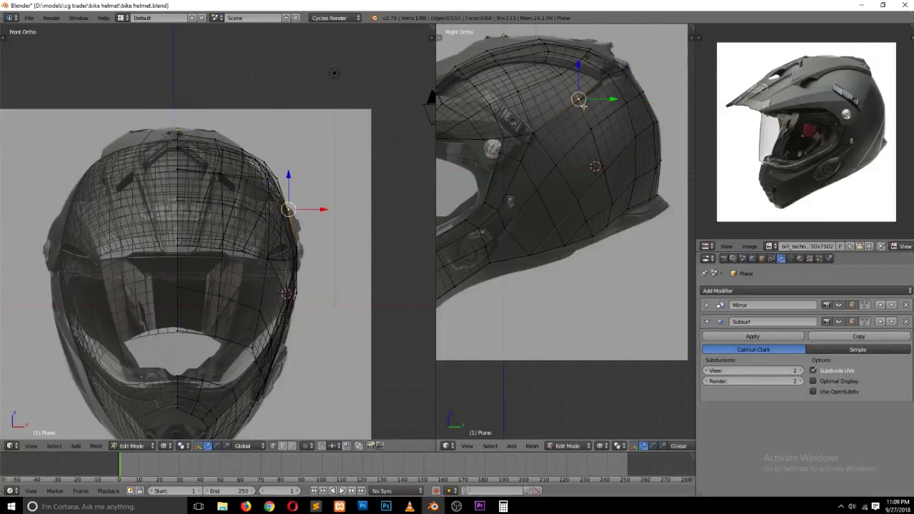
right_click(606, 78)
key("g")
left_click(636, 69)
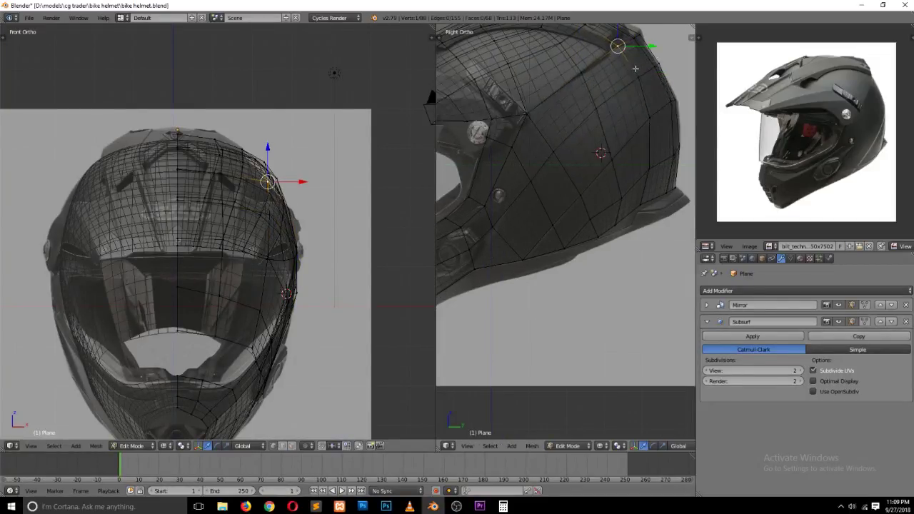
scroll(636, 69, "up", 1)
middle_click_drag(636, 69, 597, 96, "shift")
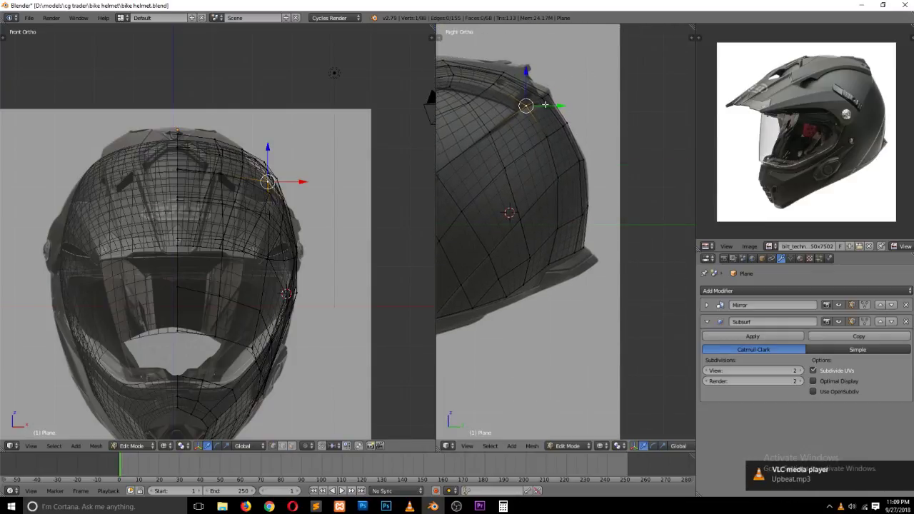
scroll(572, 78, "up", 1)
middle_click_drag(542, 36, 540, 72, "shift")
Step: Raise the top-centre vertex, then return to Object Mode to check the smoothed shell
right_click(531, 76)
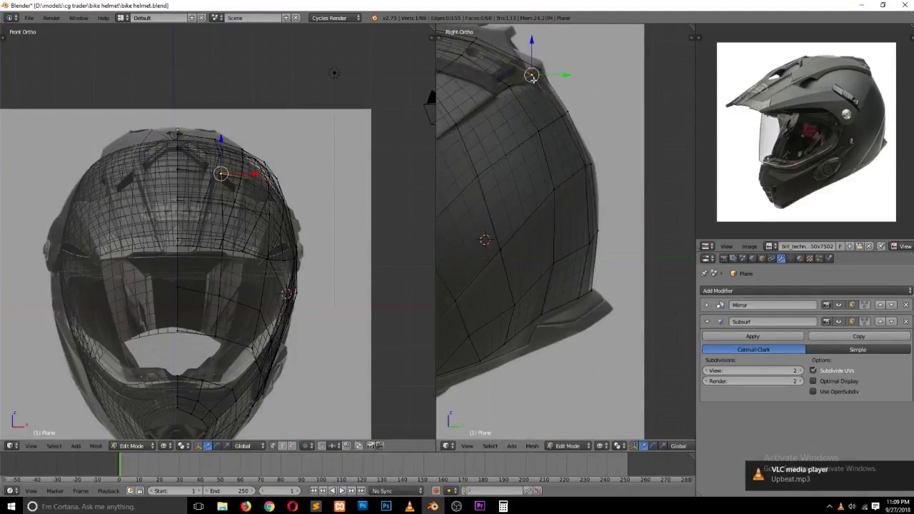
key("g")
right_click(539, 90)
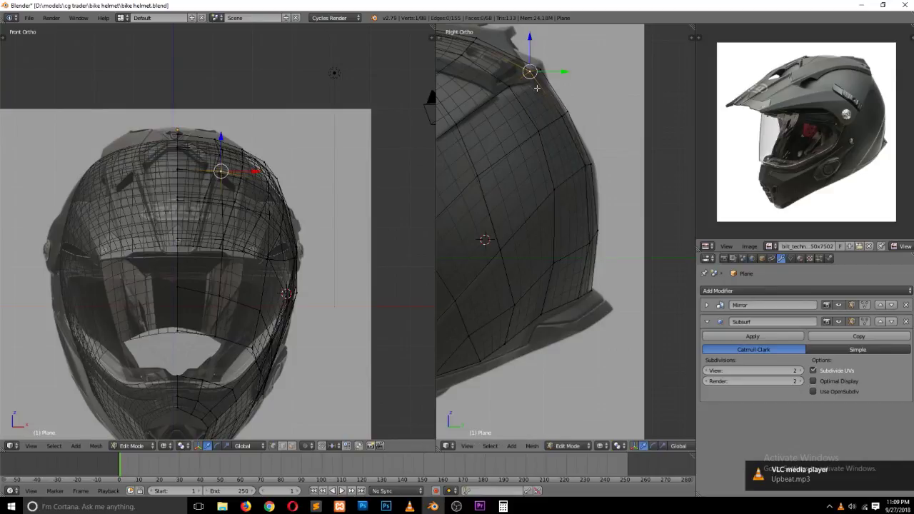
right_click(538, 86)
key("g")
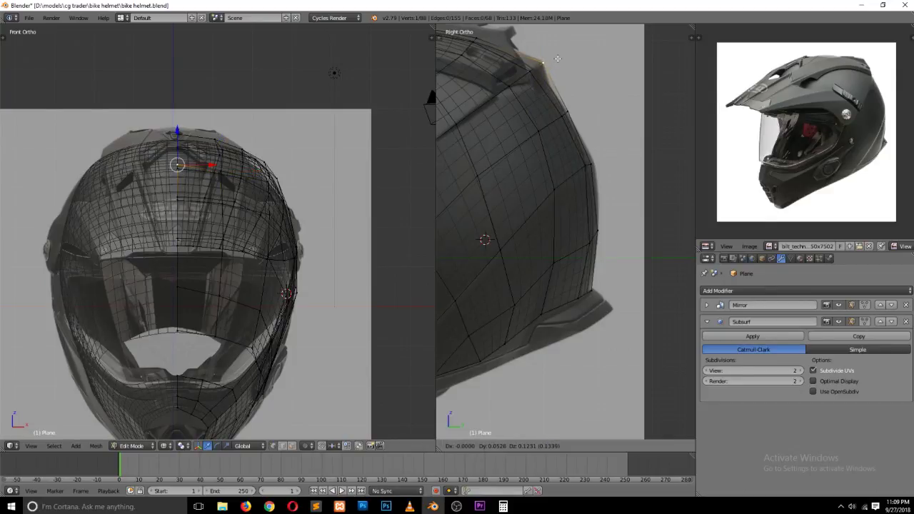
left_click(558, 57)
key("Tab")
scroll(575, 129, "down", 3)
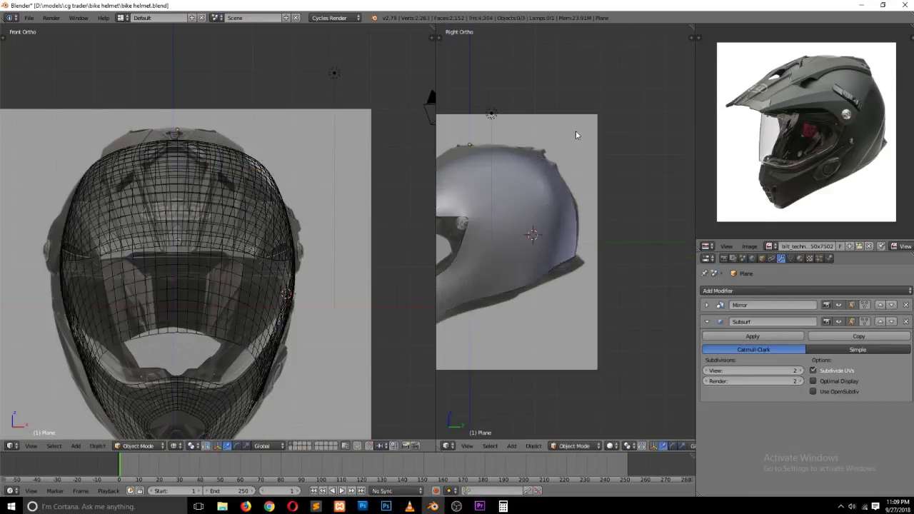
scroll(569, 161, "up", 1)
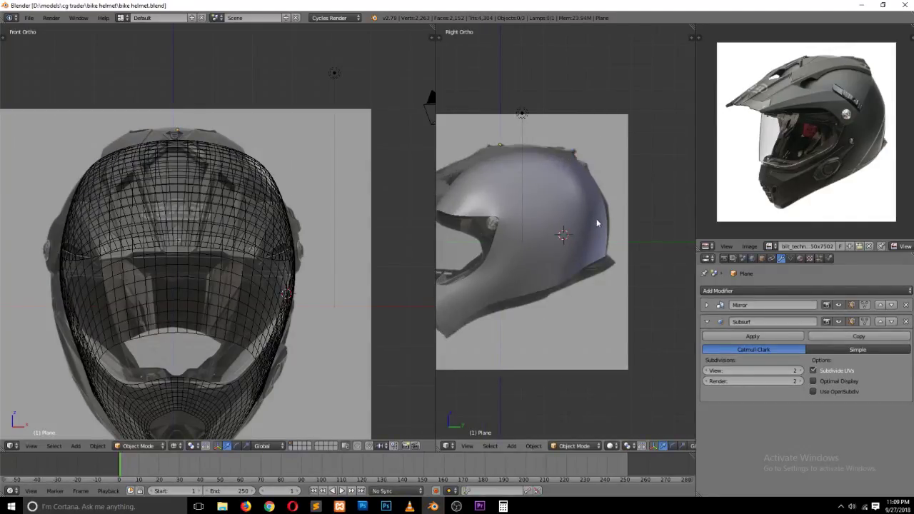
Step: Zoom and pan the reference photo over the visor, side vent and top vents, then re-enter Edit Mode
scroll(598, 227, "up", 1)
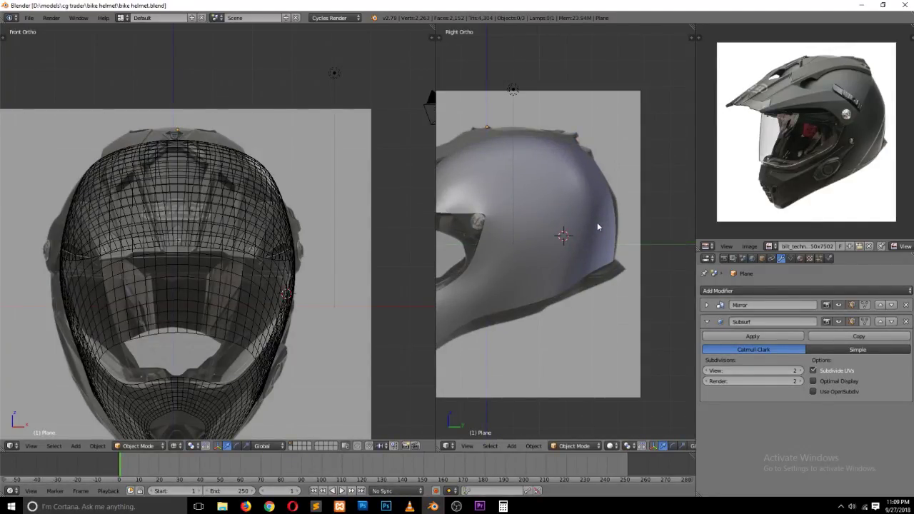
scroll(783, 204, "up", 4)
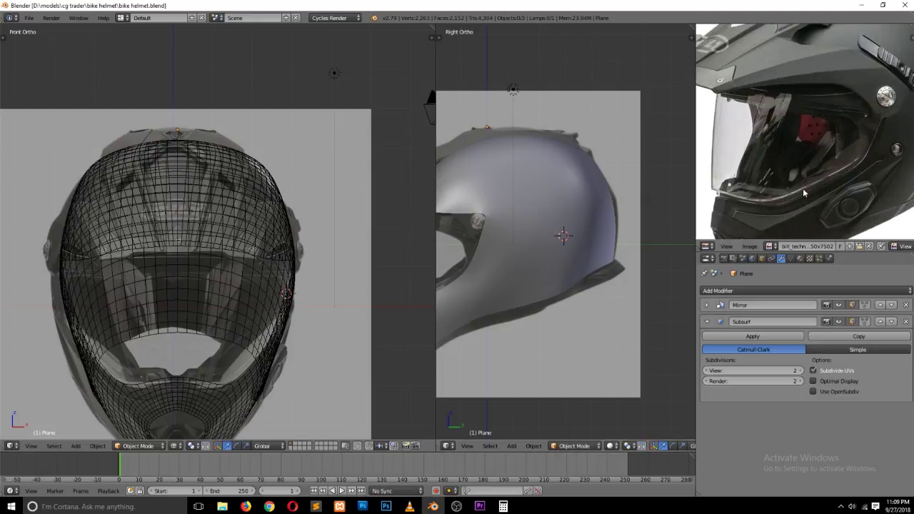
middle_click_drag(837, 206, 803, 146)
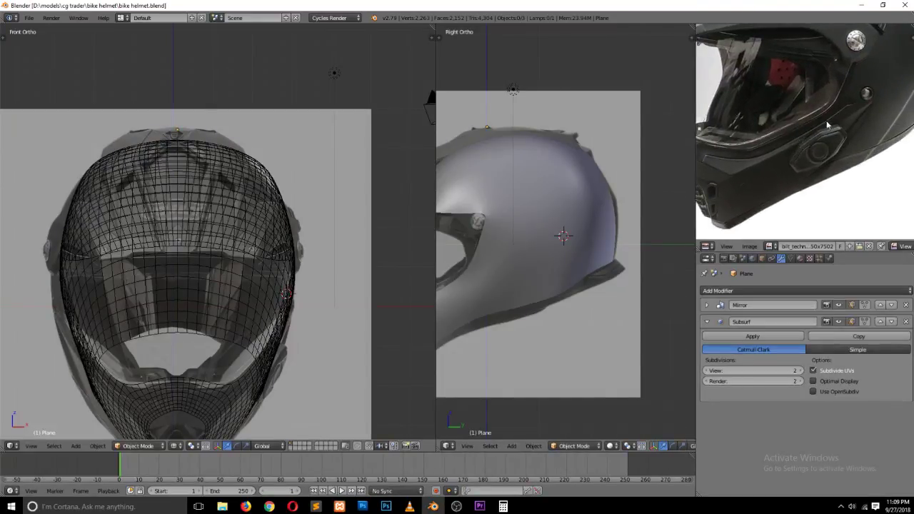
scroll(857, 152, "up", 1)
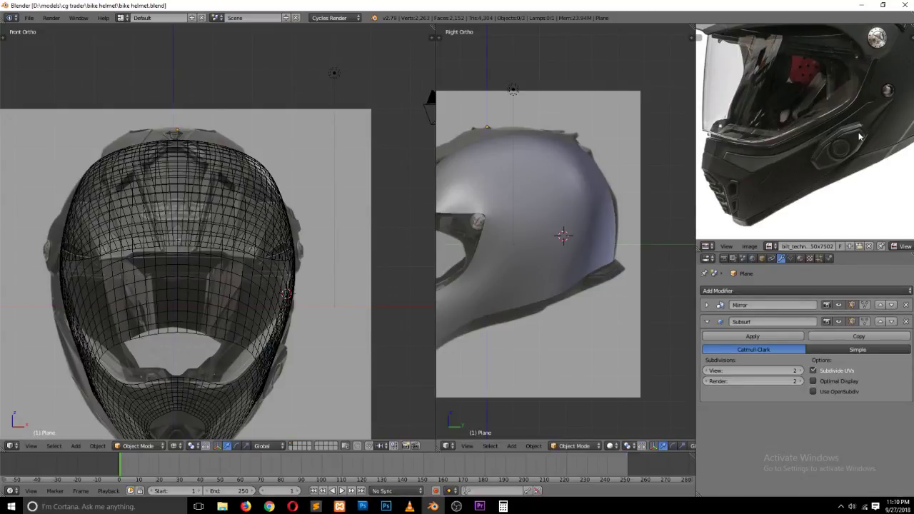
middle_click_drag(833, 135, 758, 169)
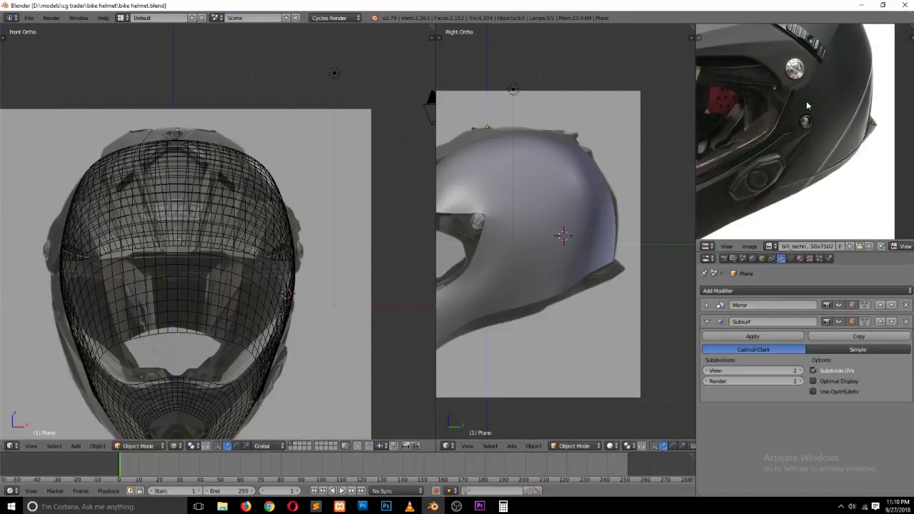
mouse_move(808, 109)
middle_mouse_down()
mouse_move(806, 127)
mouse_move(831, 164)
middle_mouse_up()
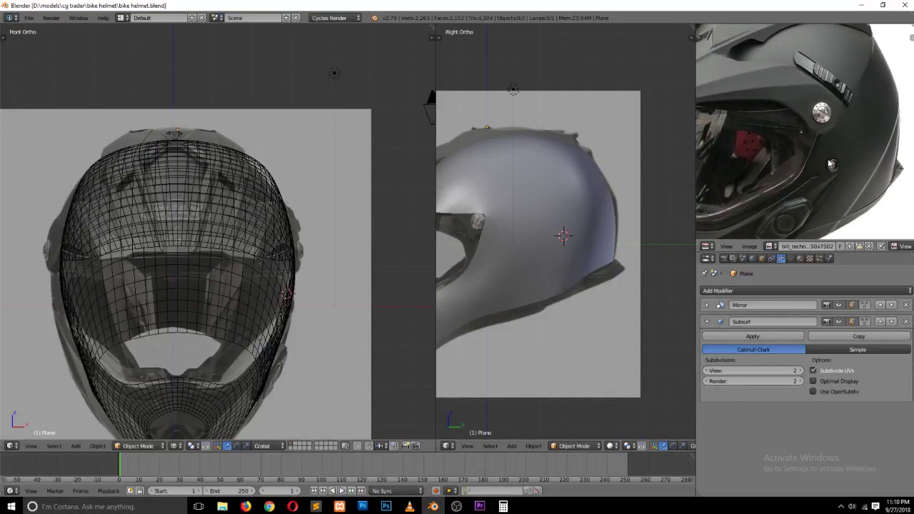
scroll(809, 146, "down", 2)
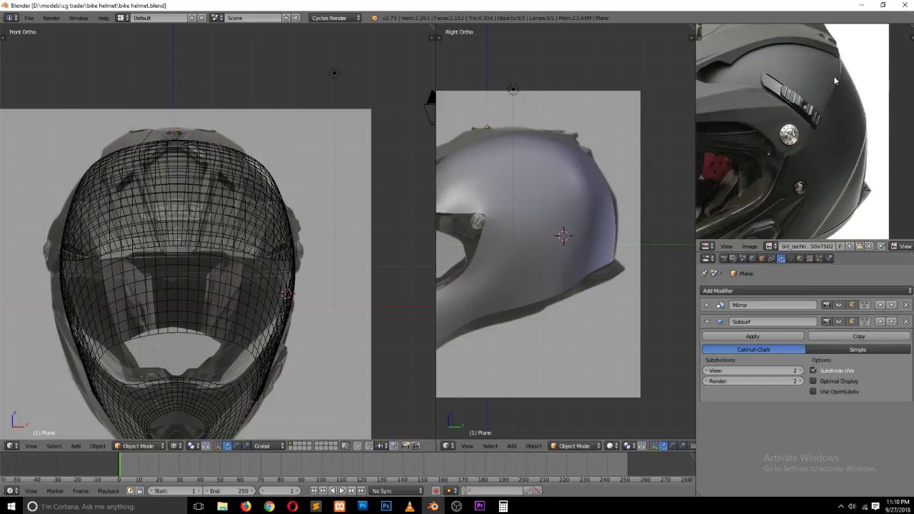
middle_click_drag(813, 147, 818, 94)
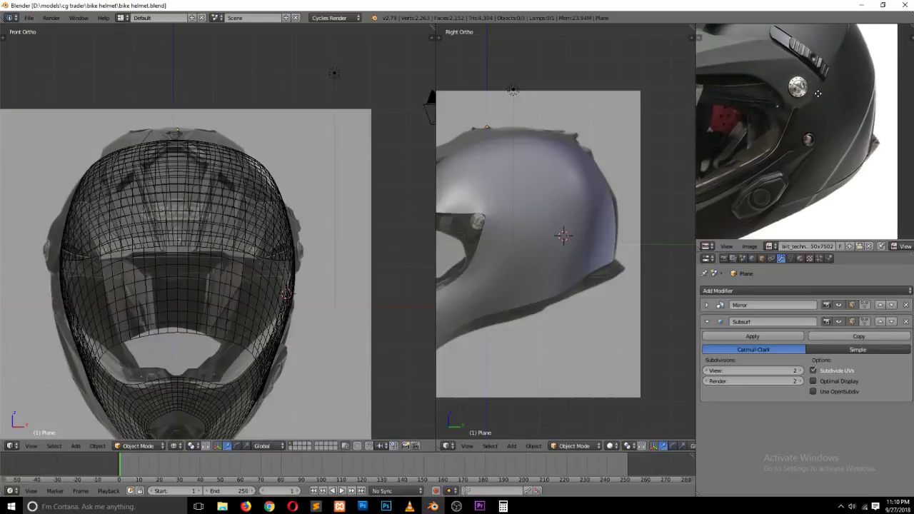
key("Tab")
scroll(569, 275, "up", 1)
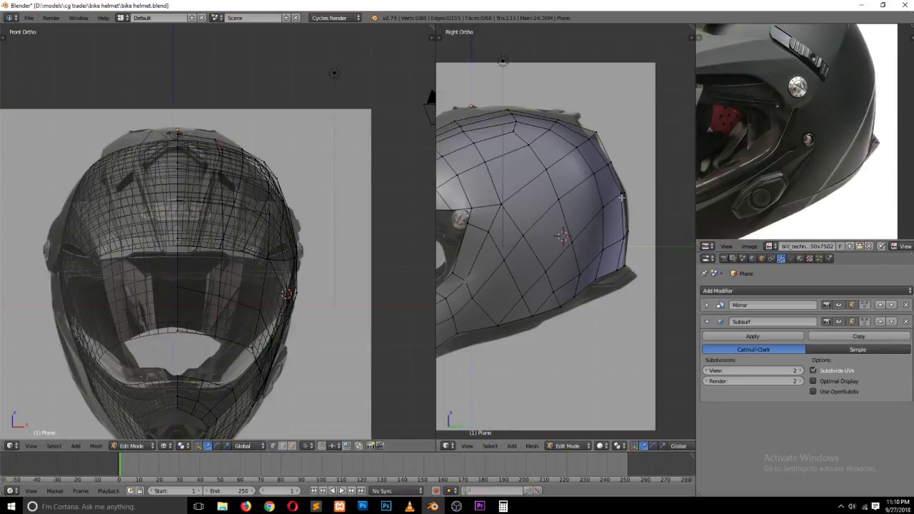
Step: Loop-cut a new centred edge loop diagonally across the helmet's side
key("ctrl+r")
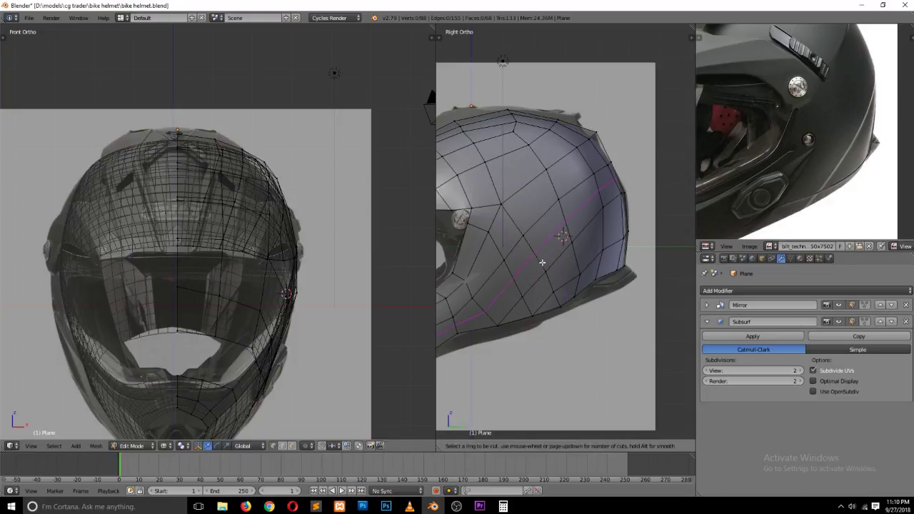
left_click(541, 264)
right_click(540, 264)
key("ctrl+Tab")
left_click(534, 285)
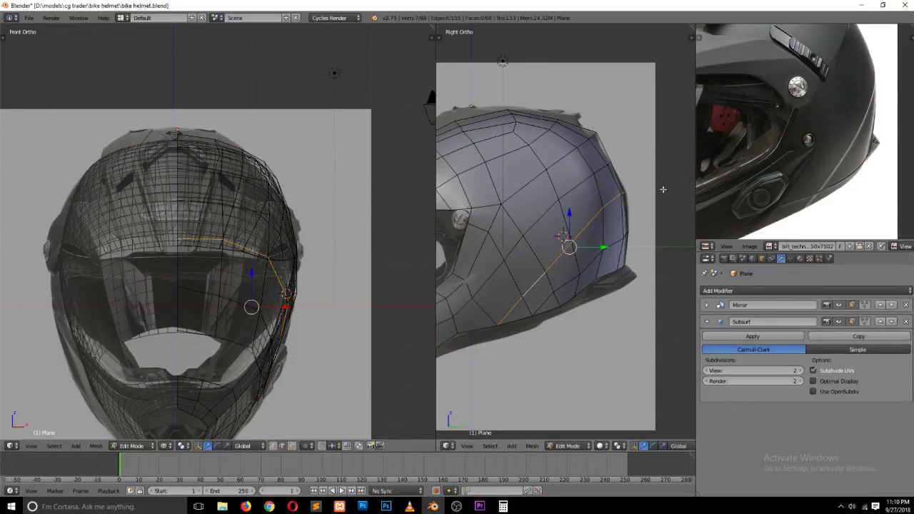
Step: Test a bevel on the new loop, cancel it, then check the result in Object Mode with the helmet selected
key("ctrl+b")
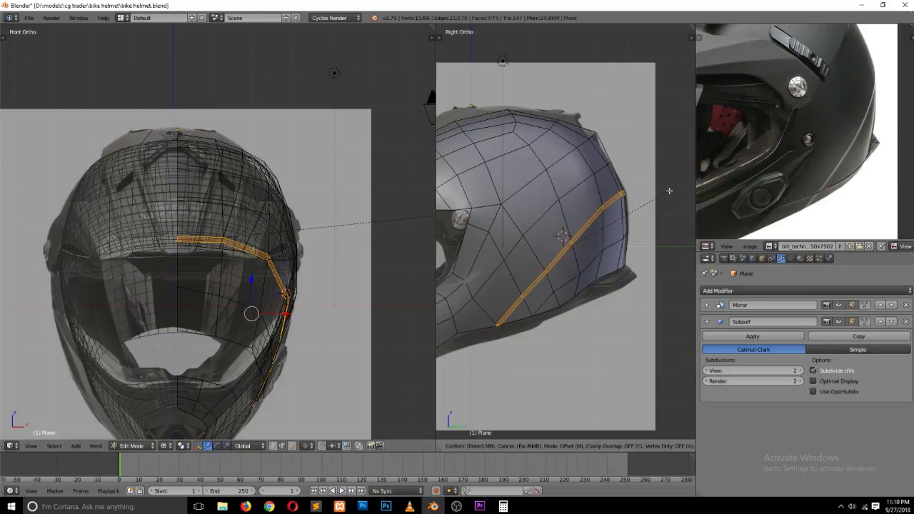
scroll(669, 191, "up", 2)
scroll(671, 192, "down", 2)
key("Escape")
scroll(604, 267, "up", 2)
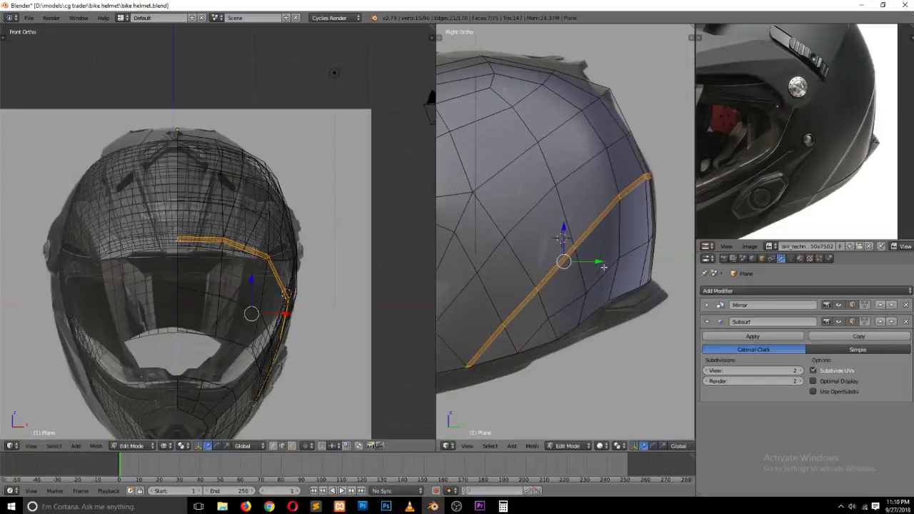
key("a")
key("Tab")
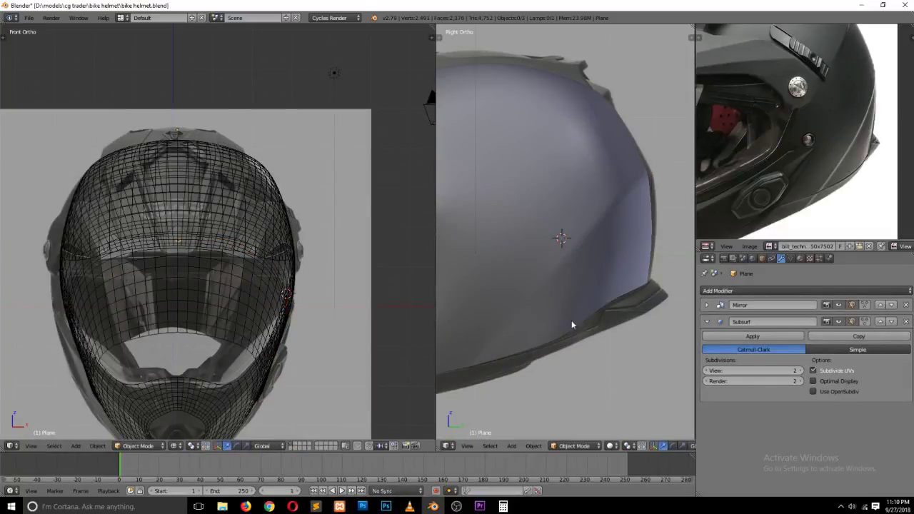
key("Tab")
right_click(543, 286, "alt")
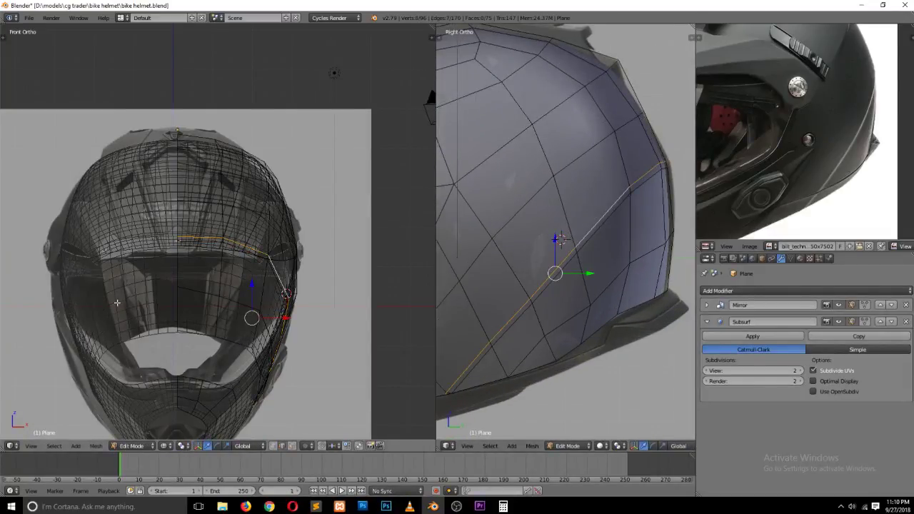
key("Tab")
right_click(176, 296)
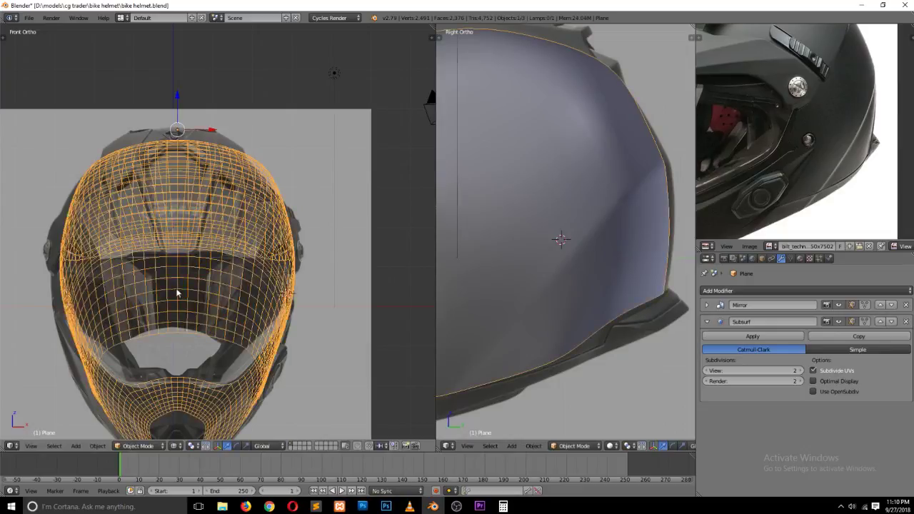
Step: Snap the 3D cursor to the helmet shell and scale the groove loop around it, excluding Z
key("KP_7")
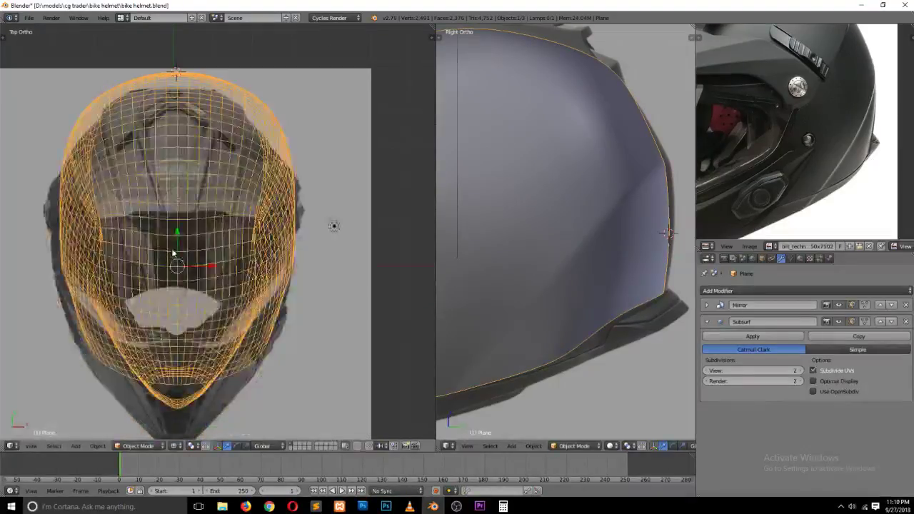
key("shift+s")
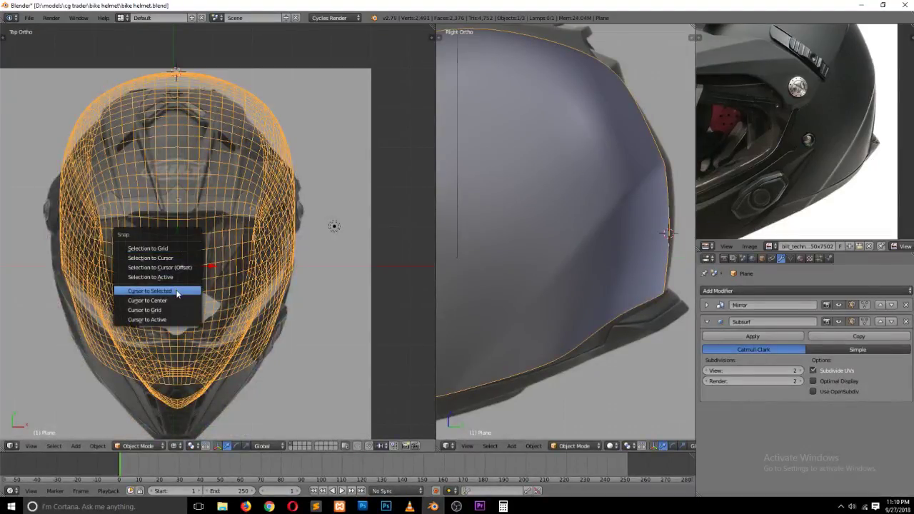
left_click(177, 292)
key("KP_3")
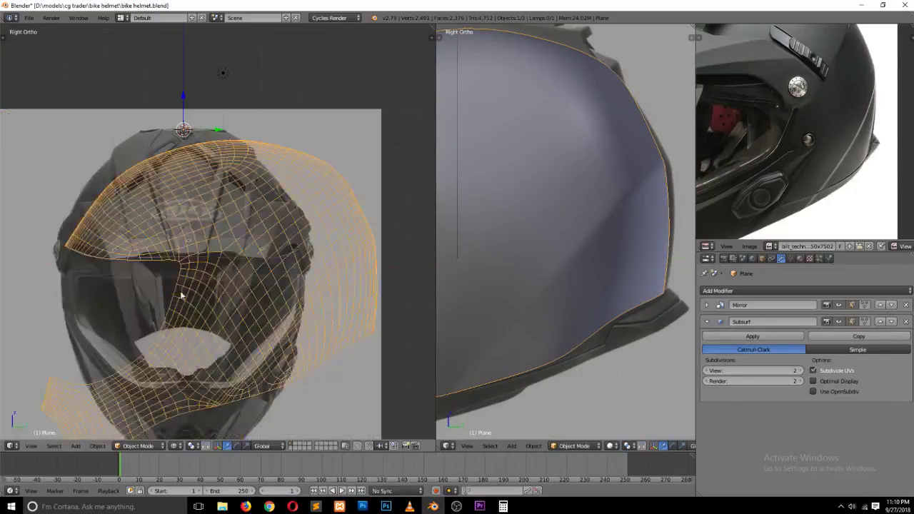
key("Tab")
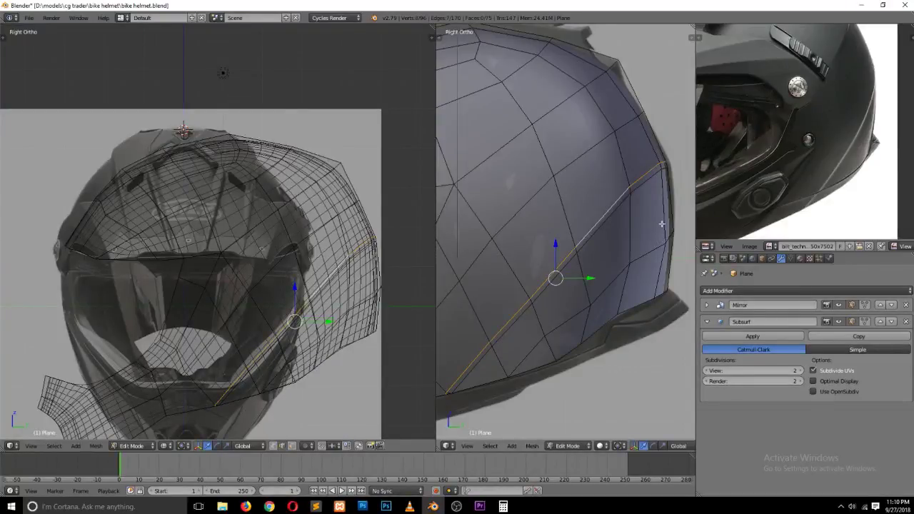
key("period")
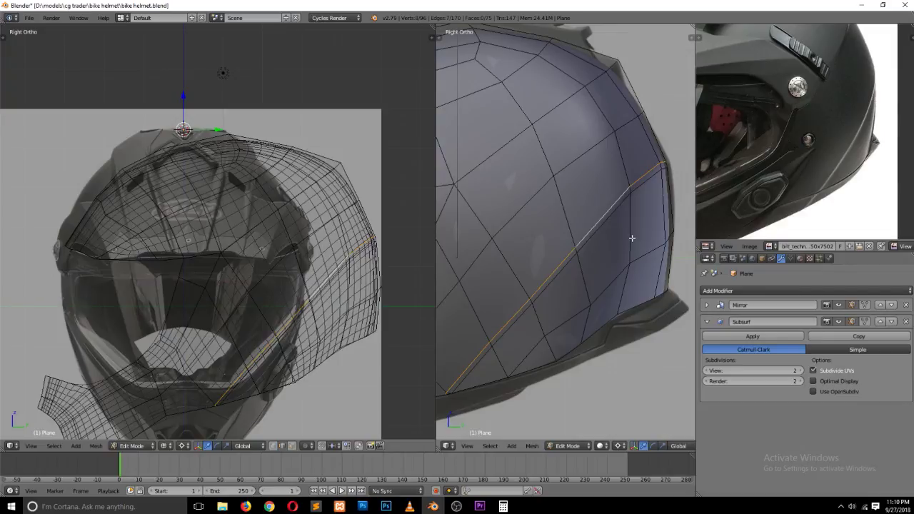
key("s")
key("shift+z")
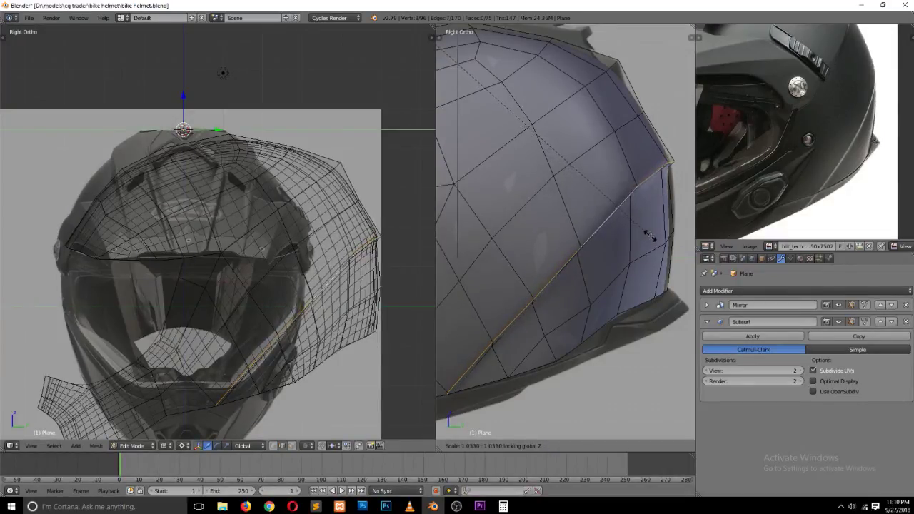
left_click(656, 236)
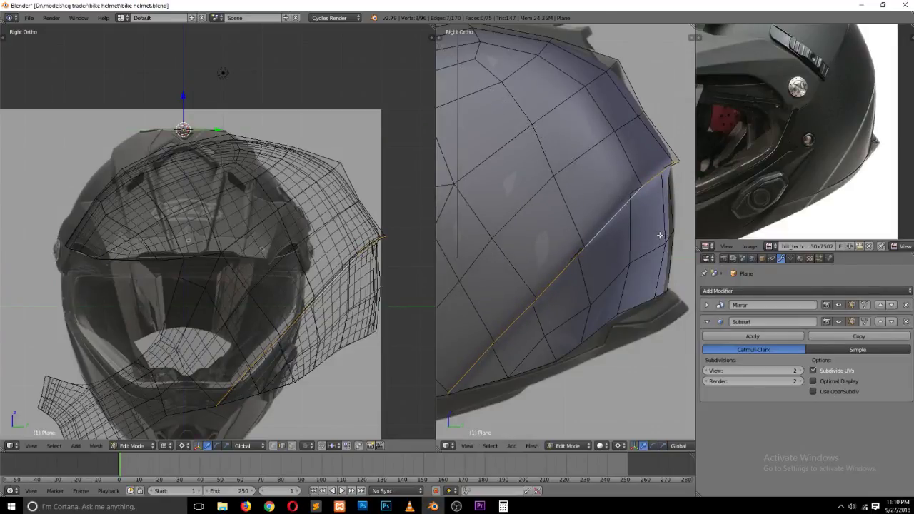
key("Tab")
Step: Shrink the side groove edge loop slightly more in the right side view
scroll(634, 280, "down", 3)
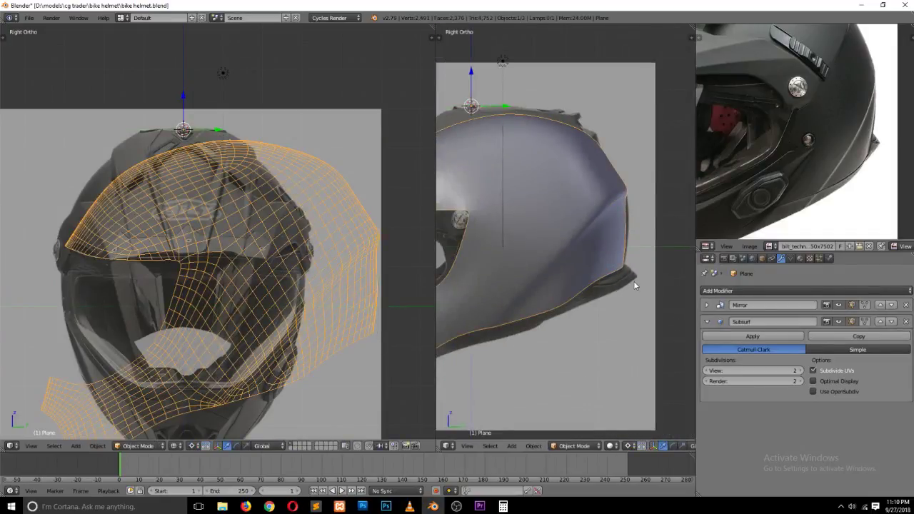
scroll(619, 268, "down", 1)
scroll(619, 247, "up", 3)
key("Tab")
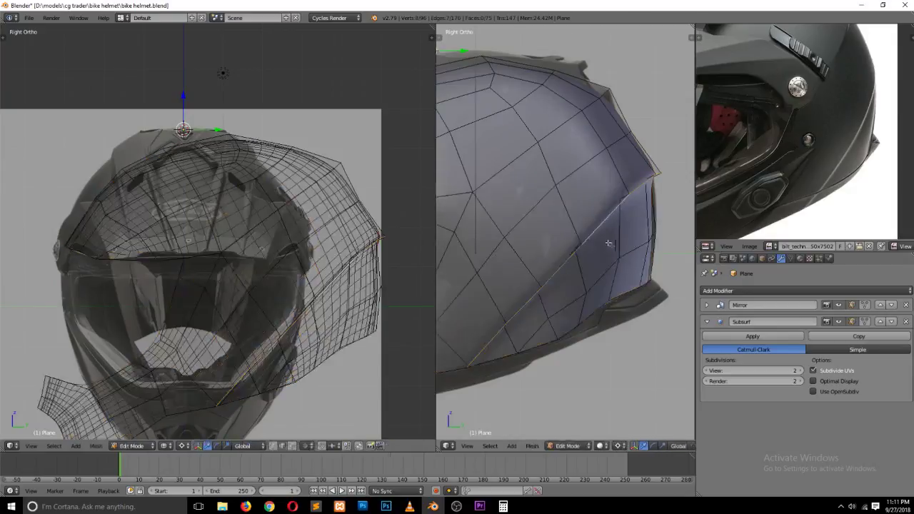
middle_click_drag(619, 247, 585, 227)
key("KP_1")
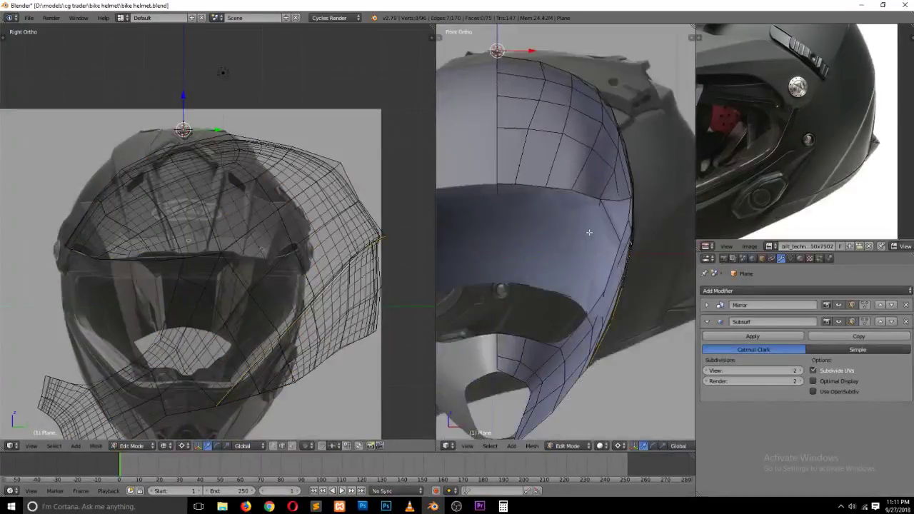
key("KP_3")
key("s")
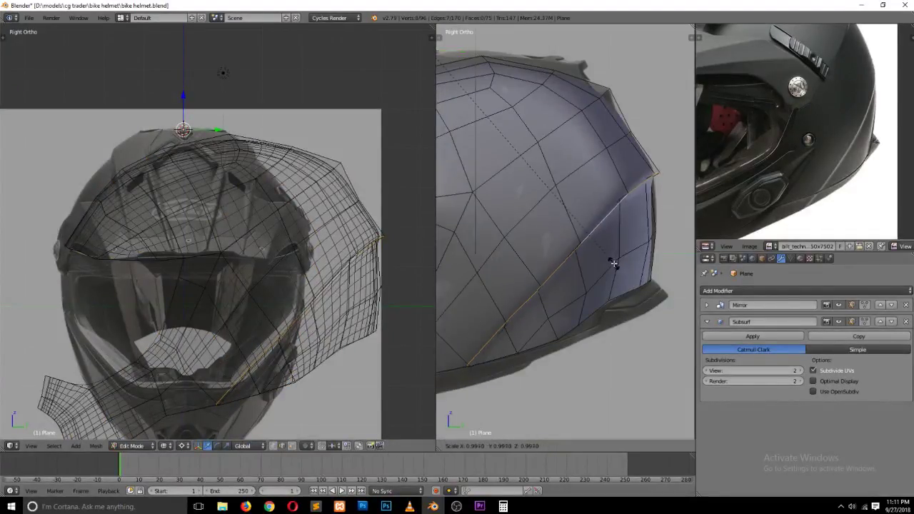
left_click(612, 261)
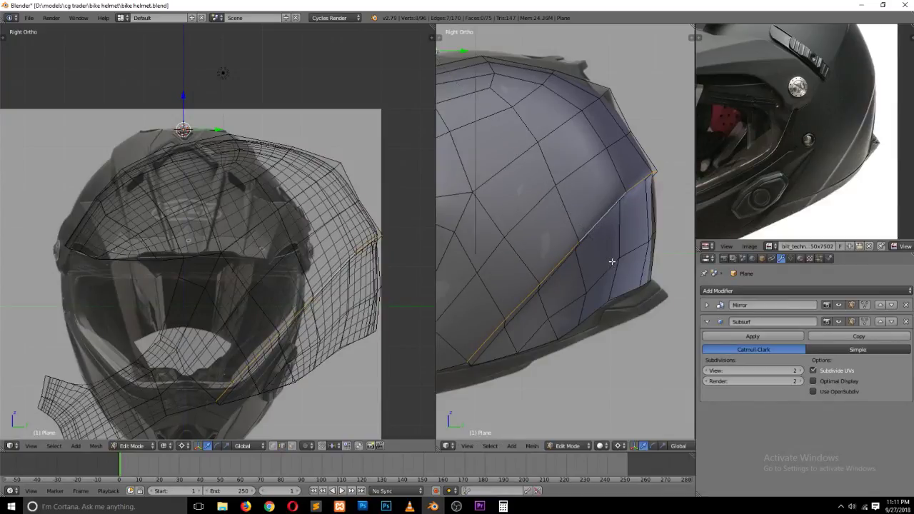
scroll(593, 279, "up", 1)
scroll(578, 293, "up", 1)
scroll(562, 306, "up", 1)
scroll(563, 305, "up", 1)
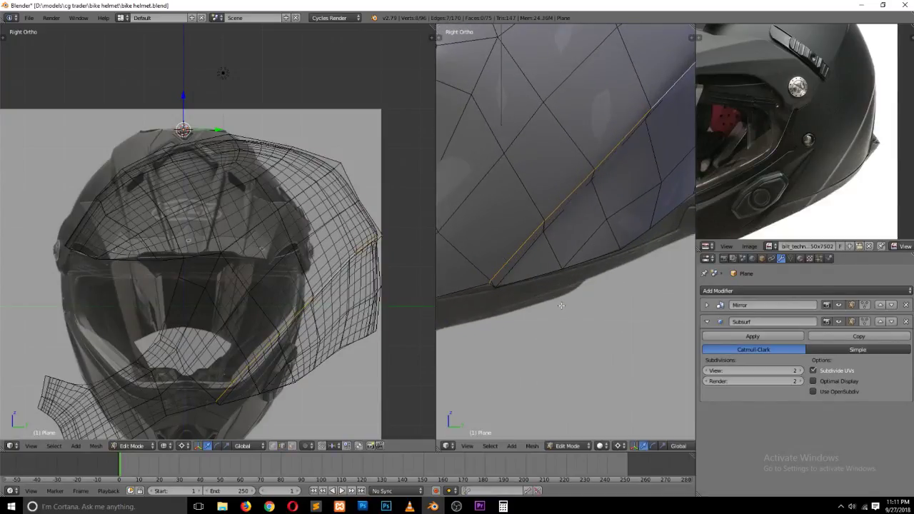
Step: Delete the face at the shell's lower edge in face select mode
key("ctrl+Tab")
left_click(529, 317)
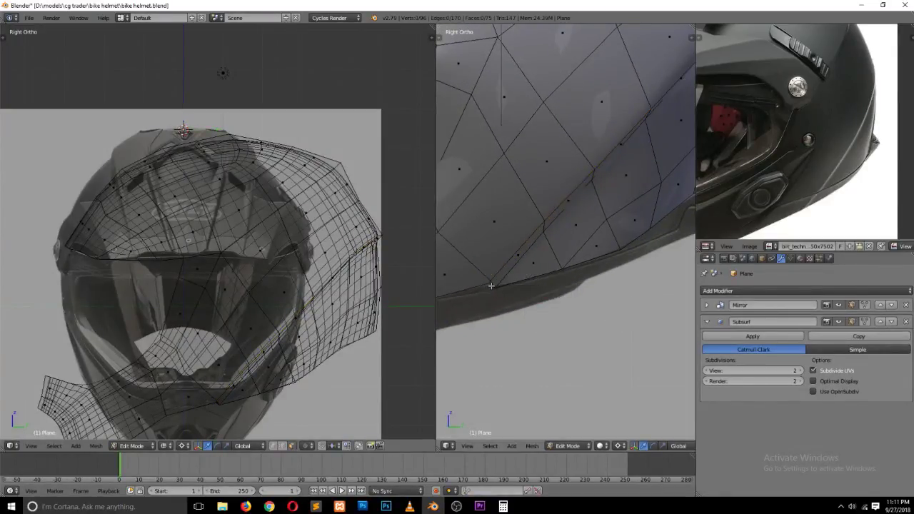
right_click(491, 283)
key("x")
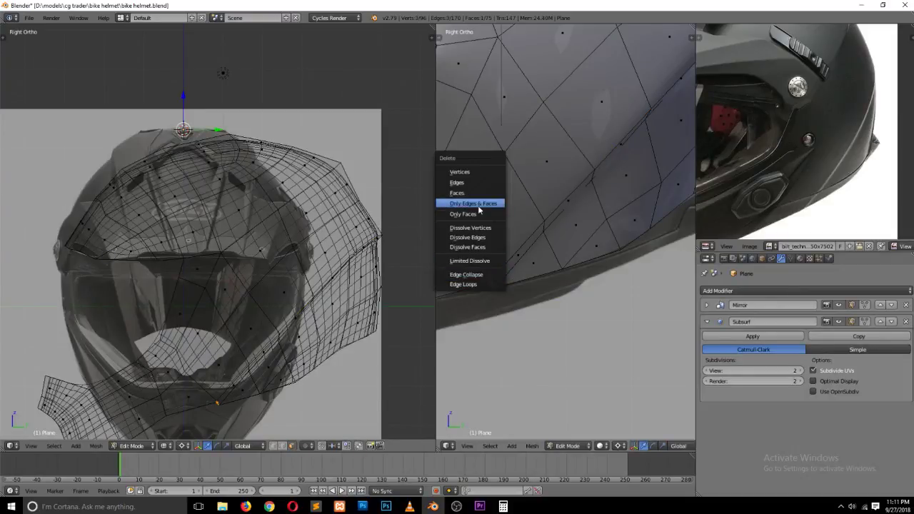
left_click(479, 199)
Step: Merge the two vertices at the lower-edge gap into one
key("ctrl+Tab")
left_click(493, 190)
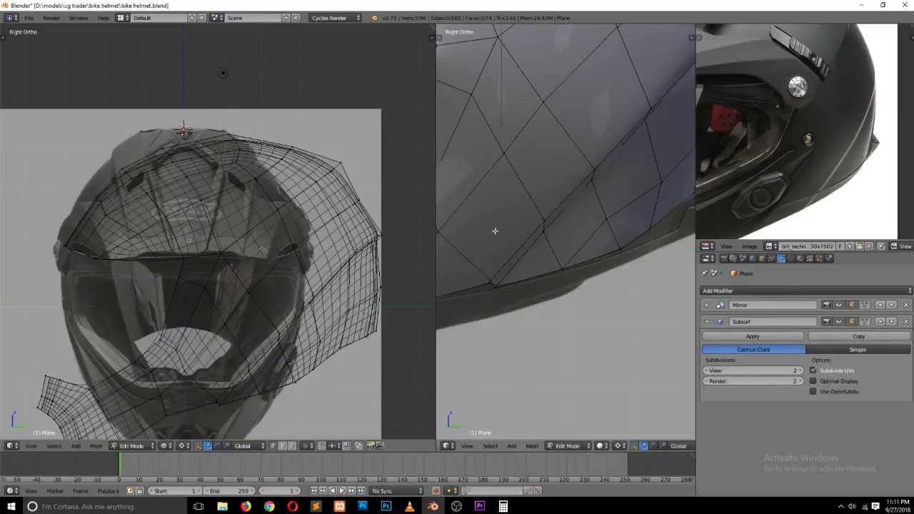
right_click(491, 283)
right_click(496, 285, "shift")
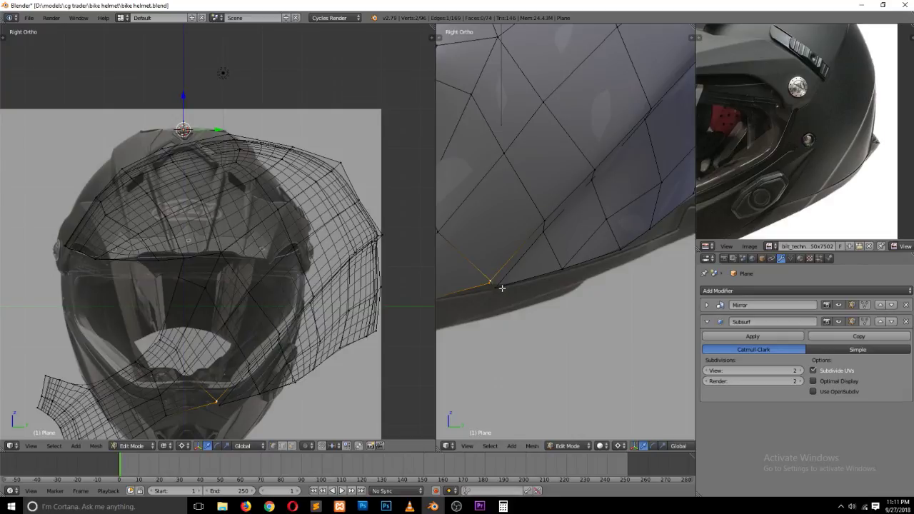
key("alt+m")
left_click(493, 303)
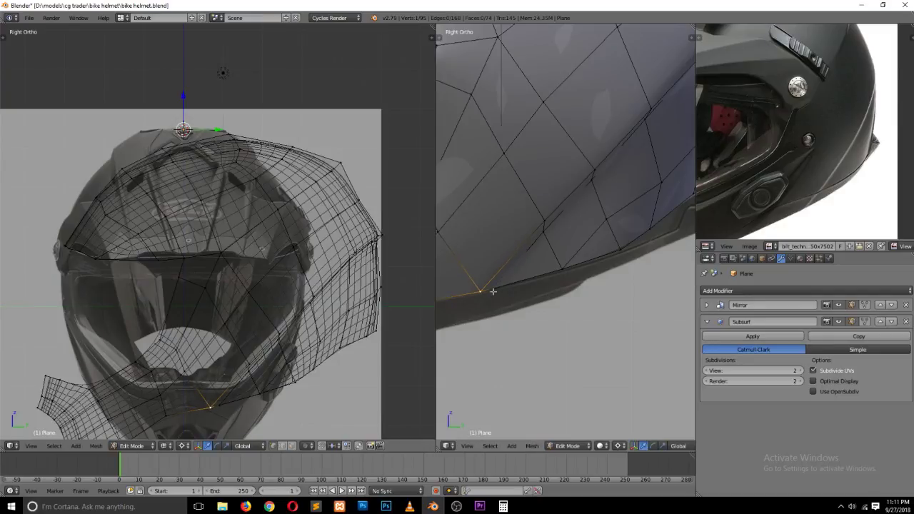
Step: Add two edge loops near the top-back of the shell and slide them into place
scroll(565, 219, "down", 4)
key("Tab")
middle_click_drag(601, 215, 520, 85)
key("Tab")
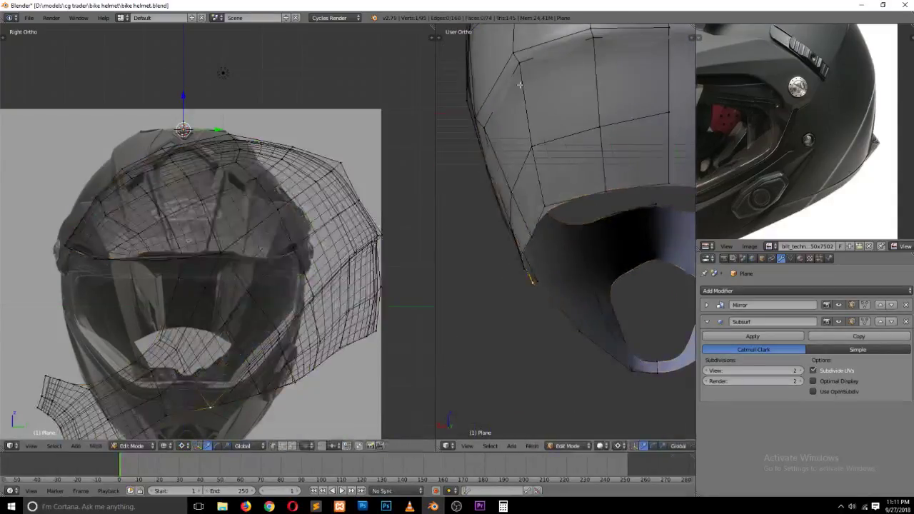
key("ctrl+r")
left_click(528, 50)
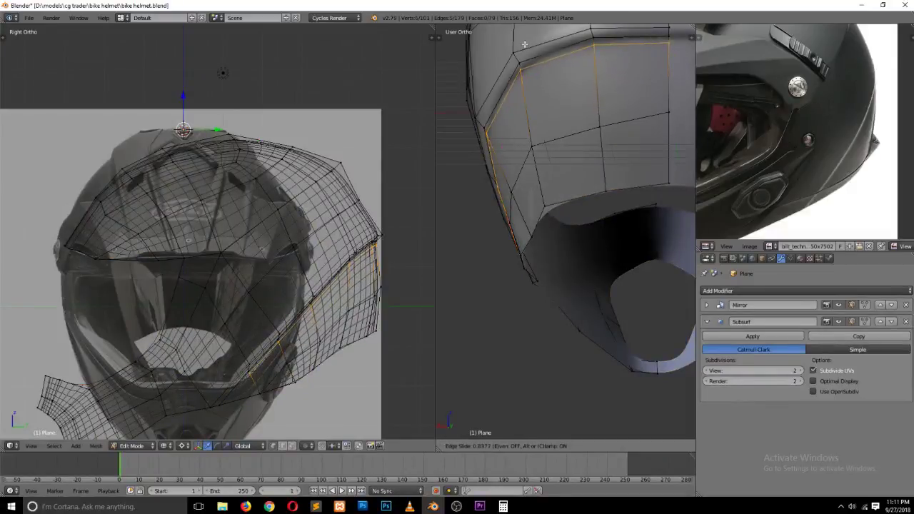
left_click(525, 40)
key("ctrl+r")
left_click(516, 51)
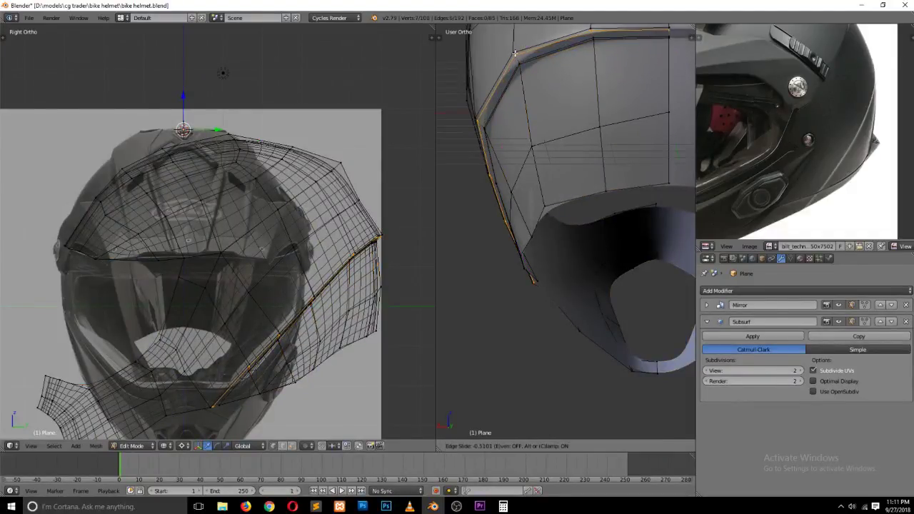
left_click(515, 51)
key("Tab")
Step: Grow the groove selection, extrude it into a parallel row, and nudge it up and left
scroll(538, 113, "down", 4)
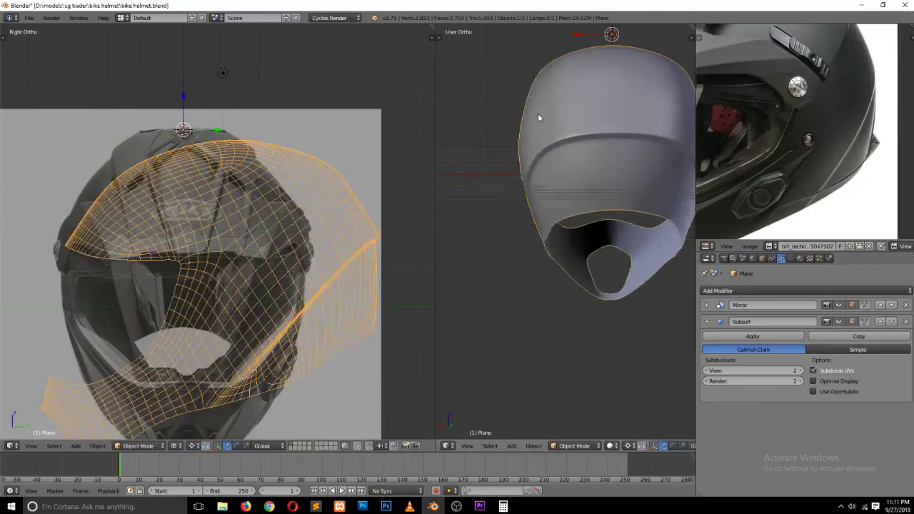
key("KP_1")
key("KP_3")
scroll(568, 161, "up", 5)
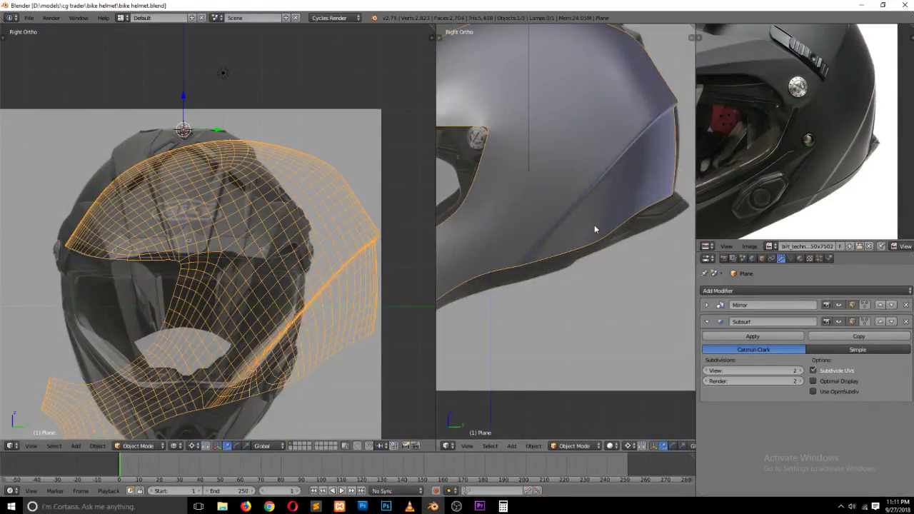
key("Tab")
scroll(618, 166, "down", 2, "ctrl")
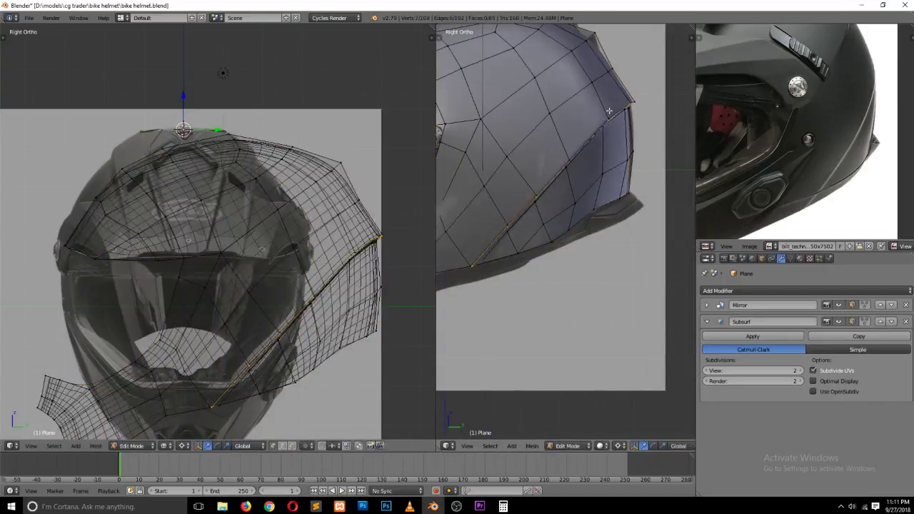
key("ctrl+KP_Add")
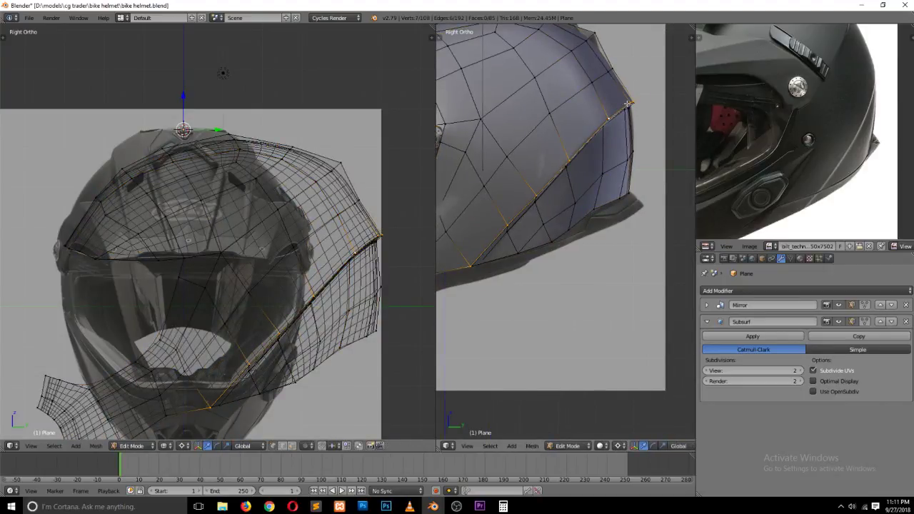
key("e")
left_click(631, 106)
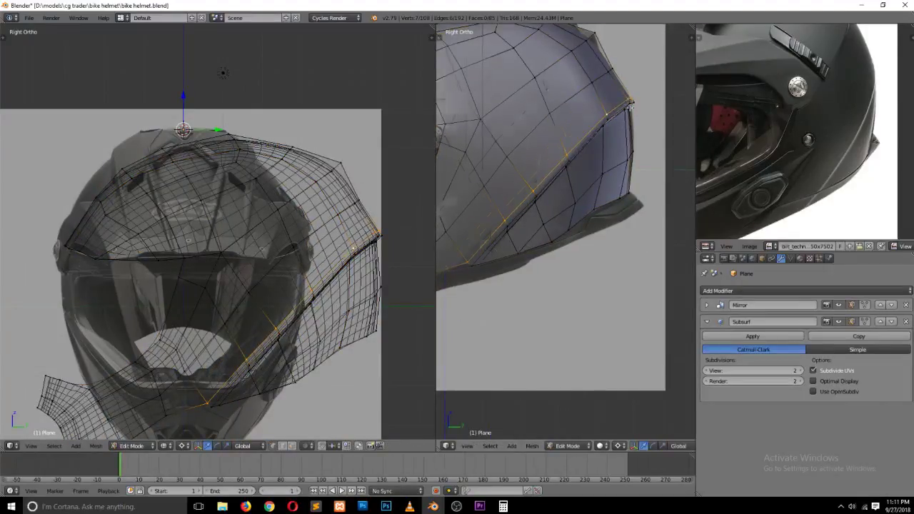
scroll(630, 105, "up", 2)
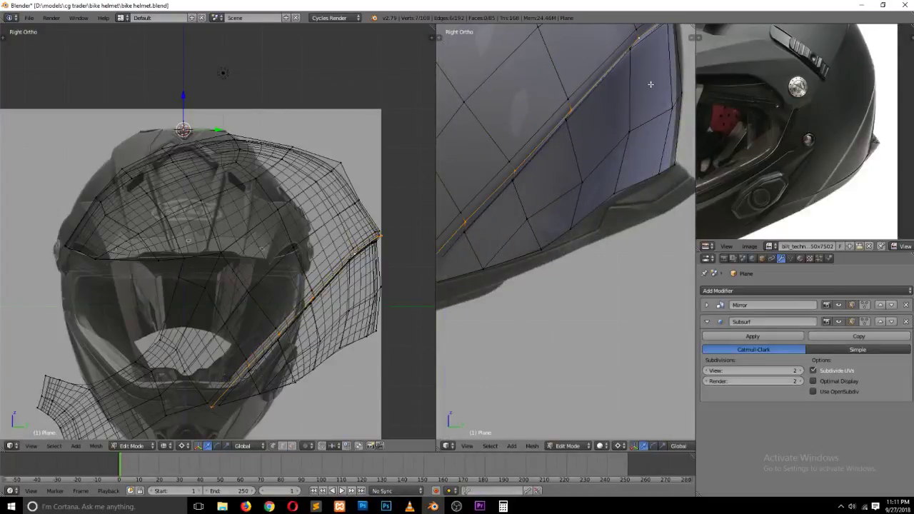
key("g")
left_click(644, 75)
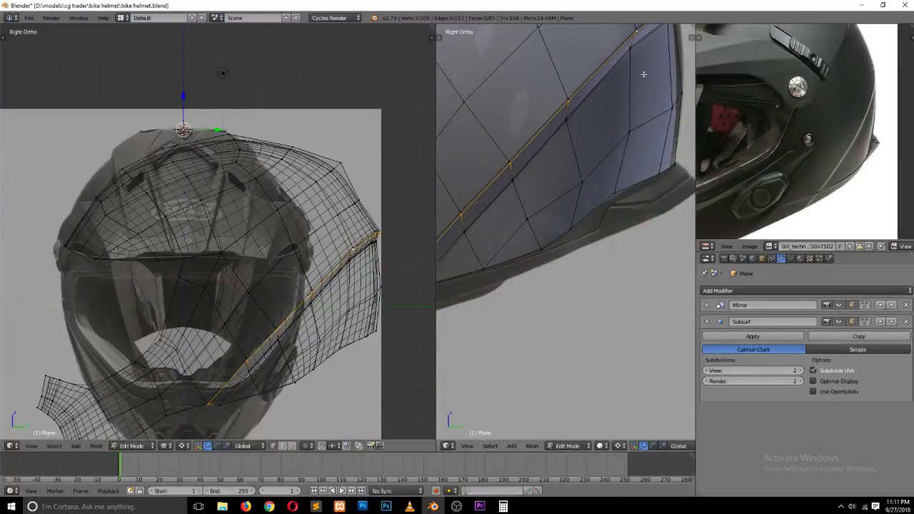
Step: Deselect everything and save over bike helmet.blend
key("Tab")
scroll(624, 133, "down", 3)
scroll(624, 133, "down", 2)
key("a")
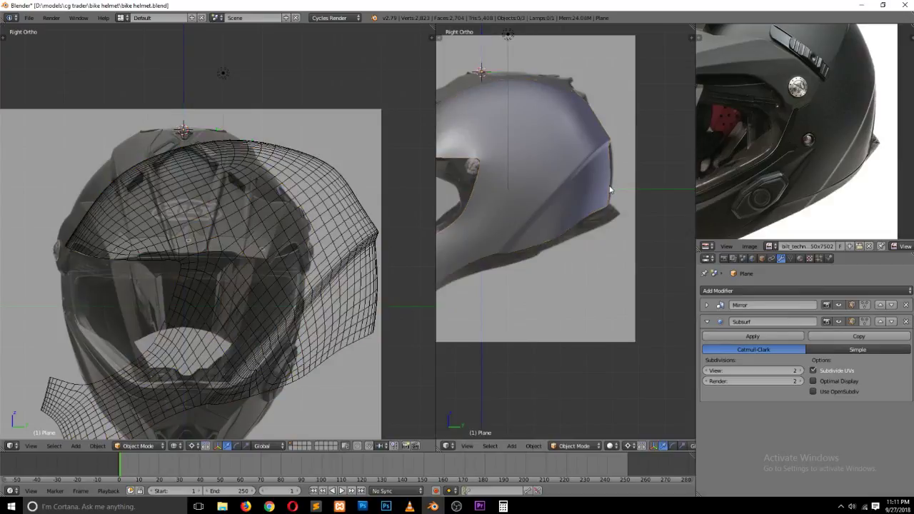
key("ctrl+s")
left_click(611, 188)
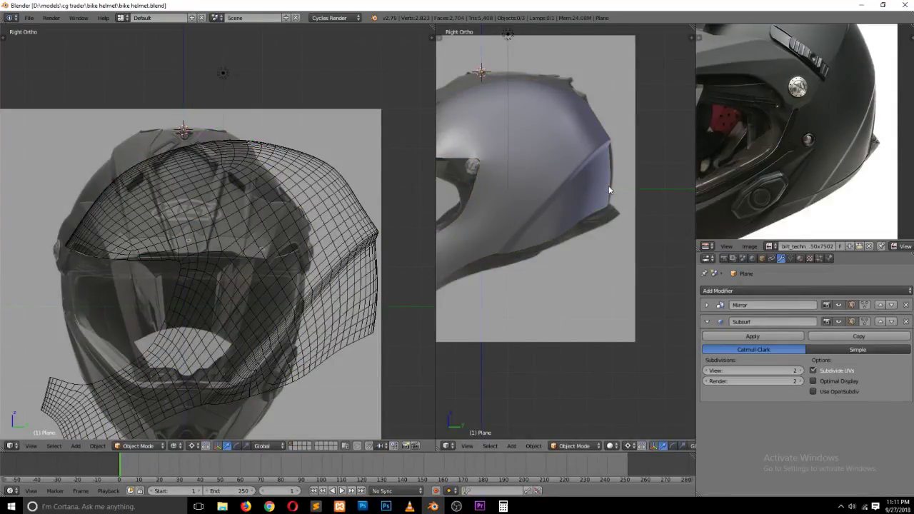
Step: Place the 3D cursor at the helmet's rear edge and recentre the side view on it
left_click(596, 193)
scroll(596, 194, "up", 3)
key("Tab")
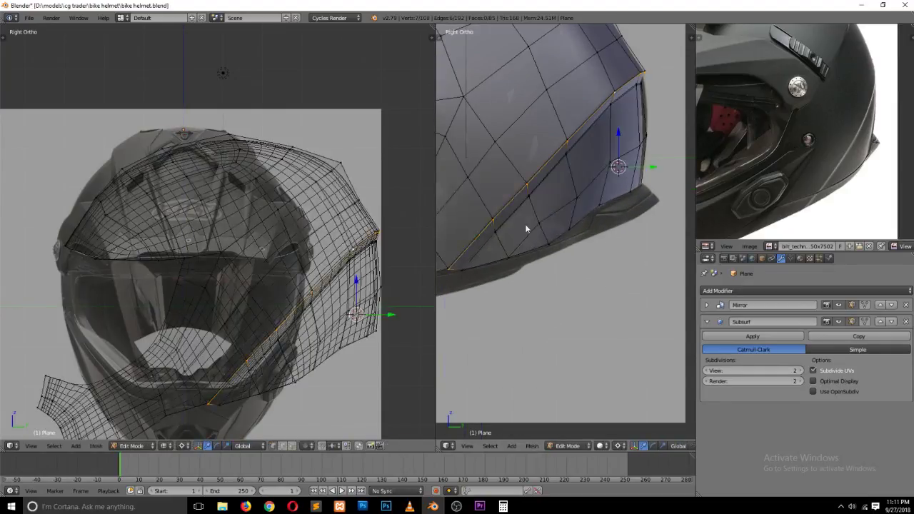
key("Tab")
scroll(535, 245, "down", 4)
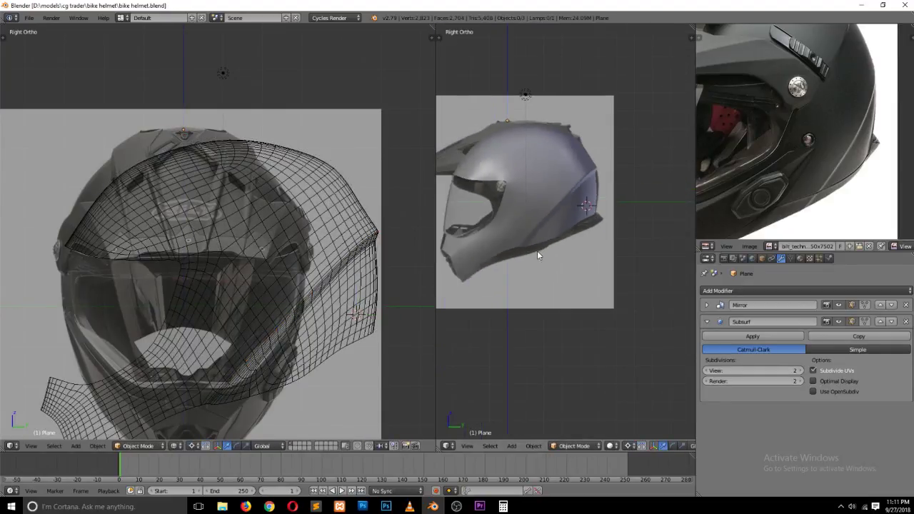
key("ctrl+KP_4")
key("ctrl+KP_4")
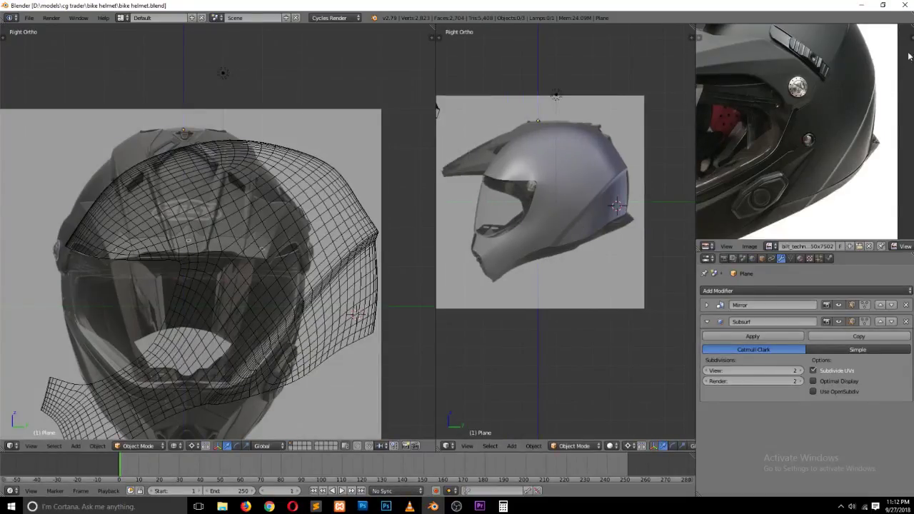
middle_click_drag(865, 60, 847, 113)
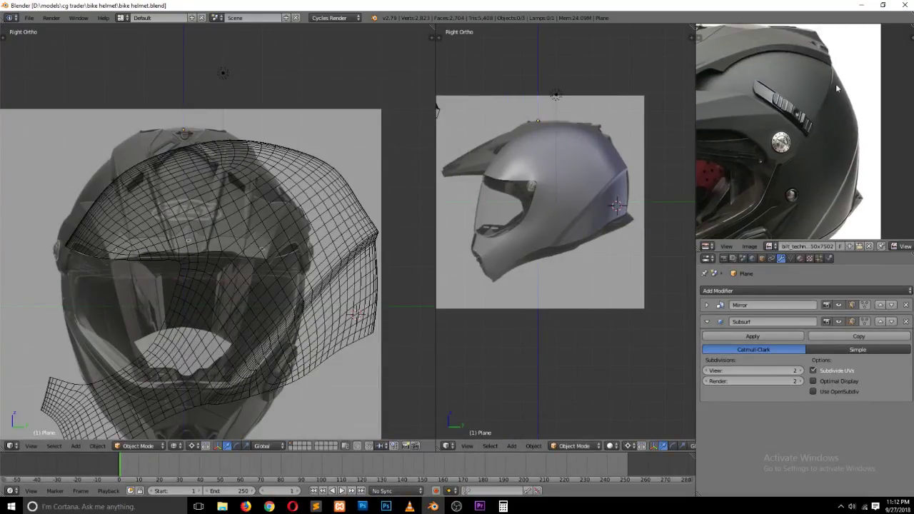
scroll(536, 189, "up", 5)
key("Tab")
Step: Select the top-back corner vertex of the shell and move it slightly
scroll(616, 134, "up", 1)
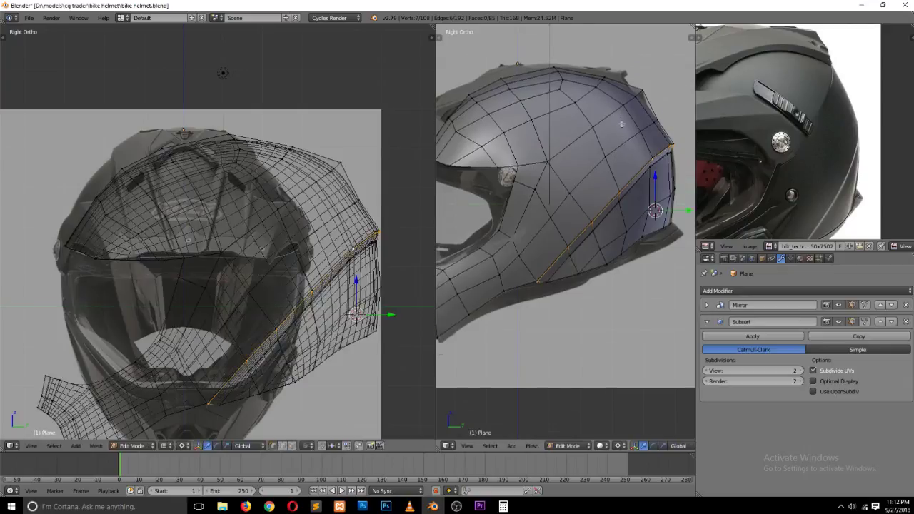
scroll(608, 132, "up", 1)
scroll(602, 131, "up", 1)
scroll(596, 129, "up", 1)
key("a")
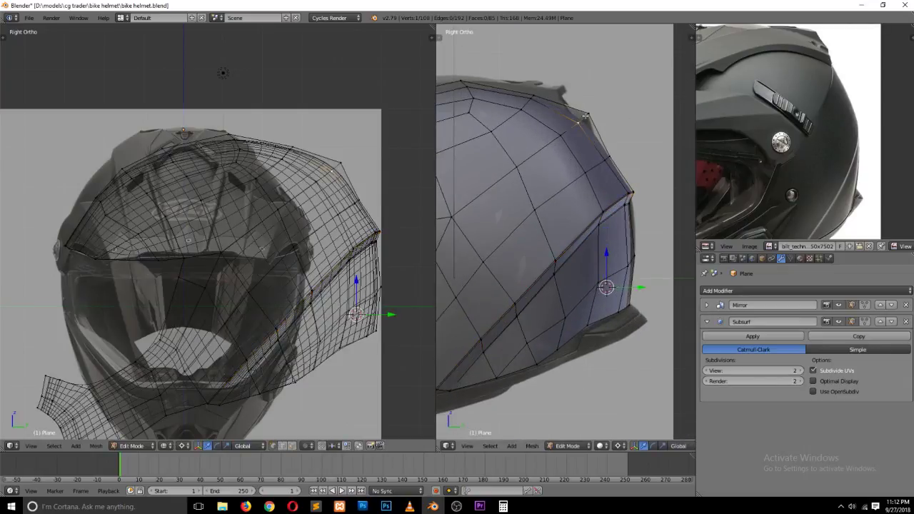
right_click(592, 113)
key("g")
left_click(598, 107)
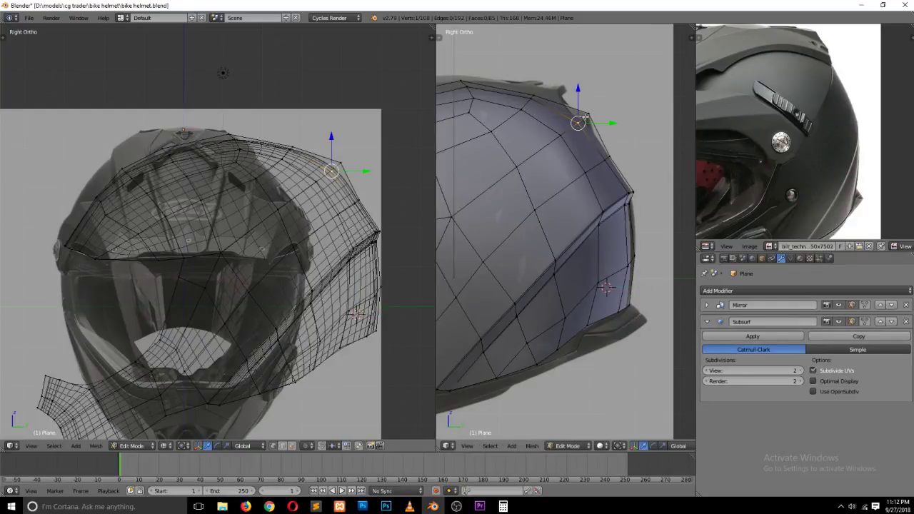
Step: With textured shading, place the corner vertex on the side reference outline
key("alt+z")
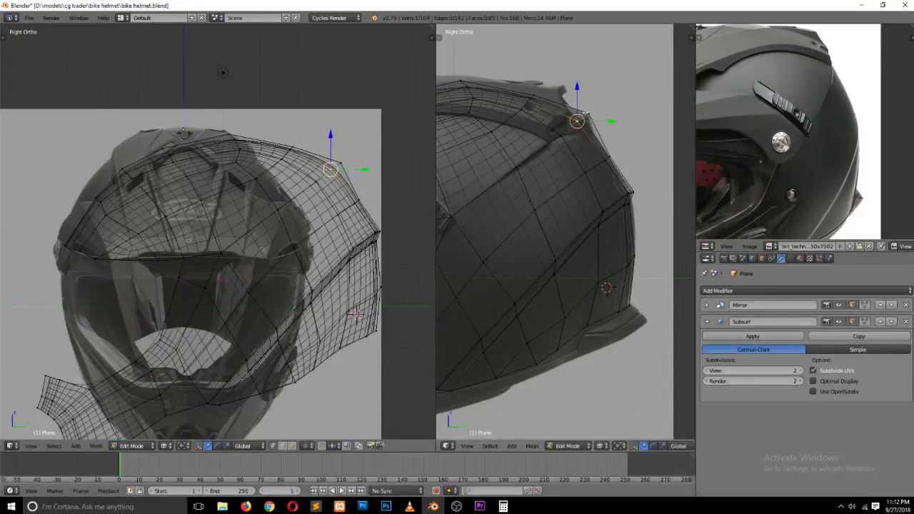
key("g")
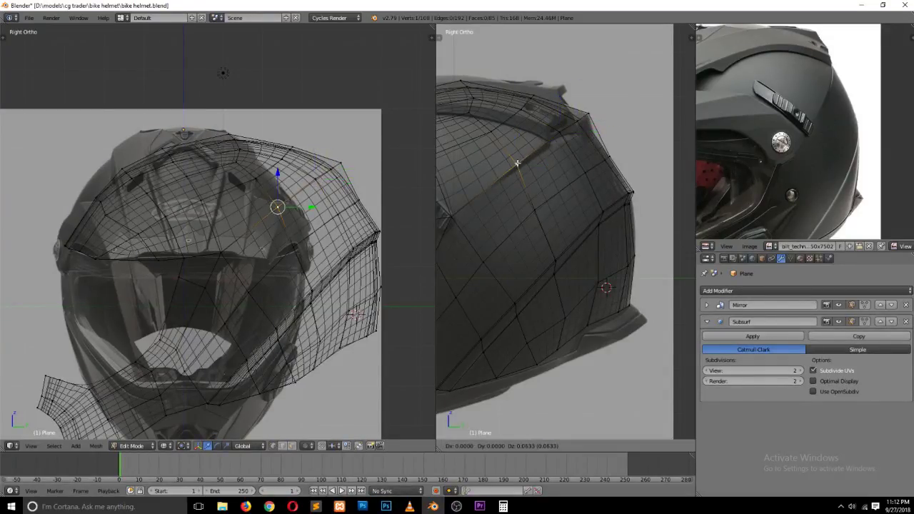
left_click(557, 132)
key("g")
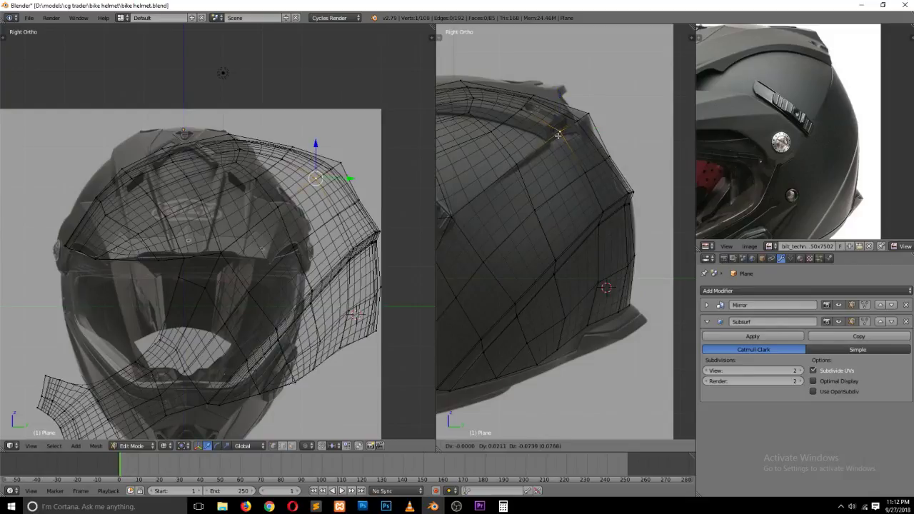
left_click(576, 122)
key("a")
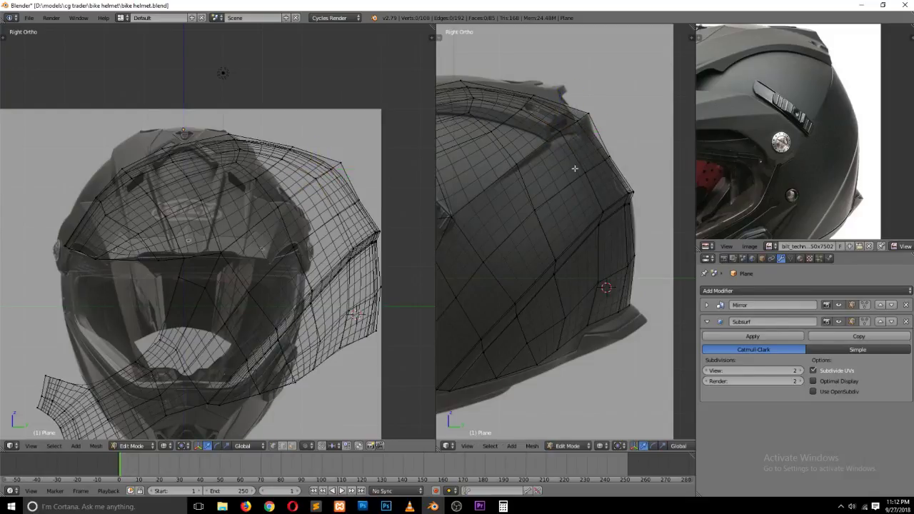
key("a")
key("a")
scroll(565, 181, "down", 2)
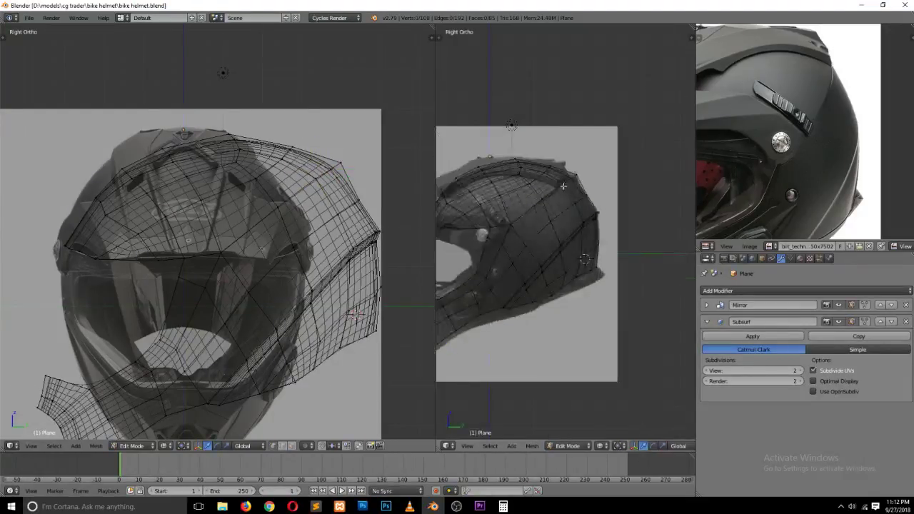
scroll(565, 182, "up", 2)
scroll(563, 187, "down", 1)
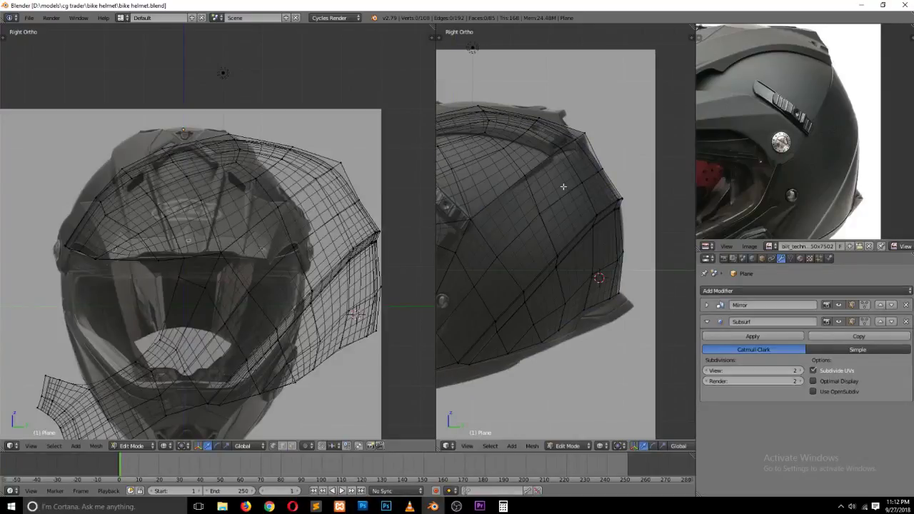
scroll(563, 187, "up", 1)
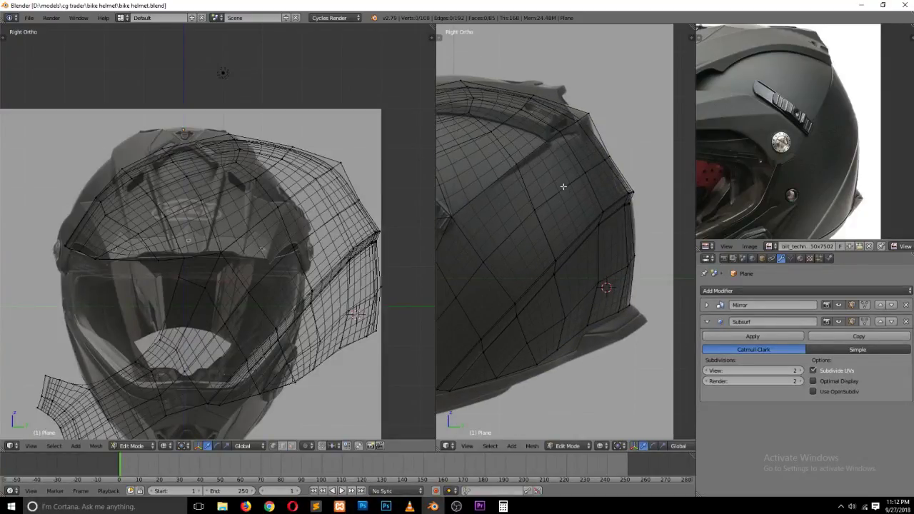
Step: Pick two edges near the top-back ridge and select the faces between them
key("z")
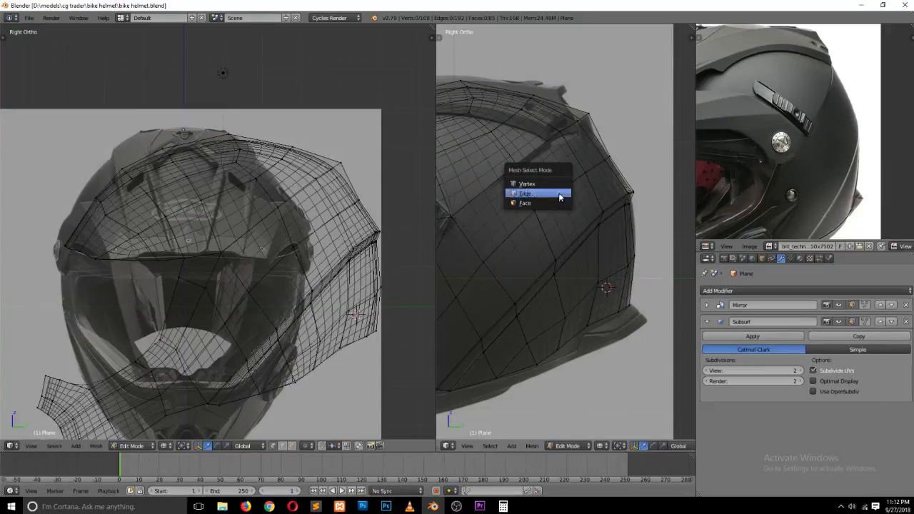
left_click(560, 199)
key("z")
right_click(526, 184)
key("z")
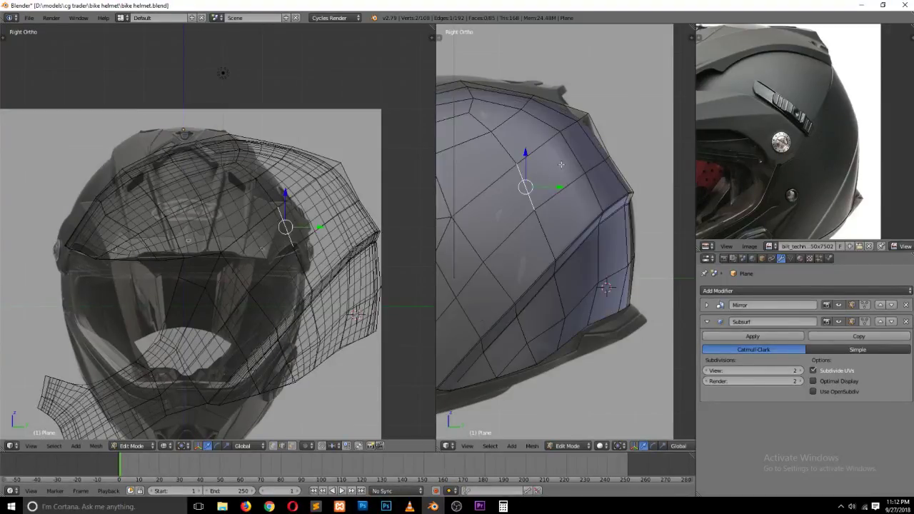
key("z")
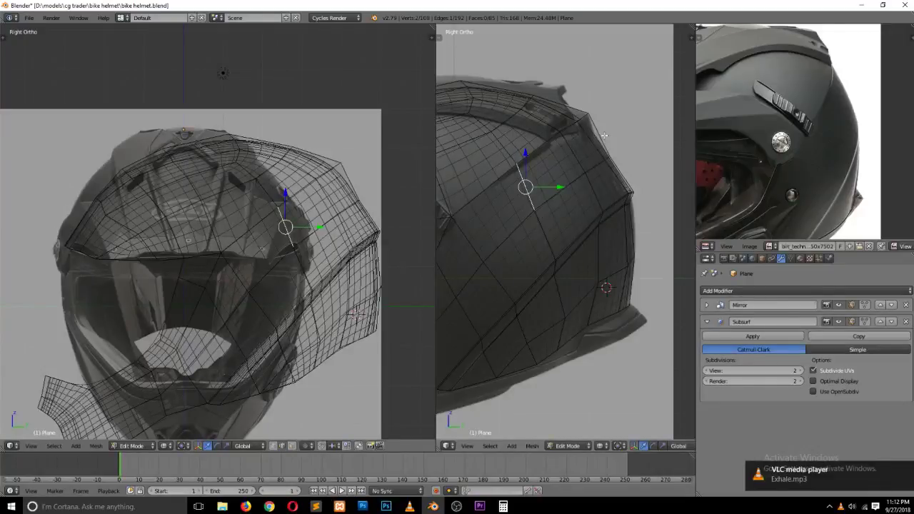
right_click(575, 154, "shift")
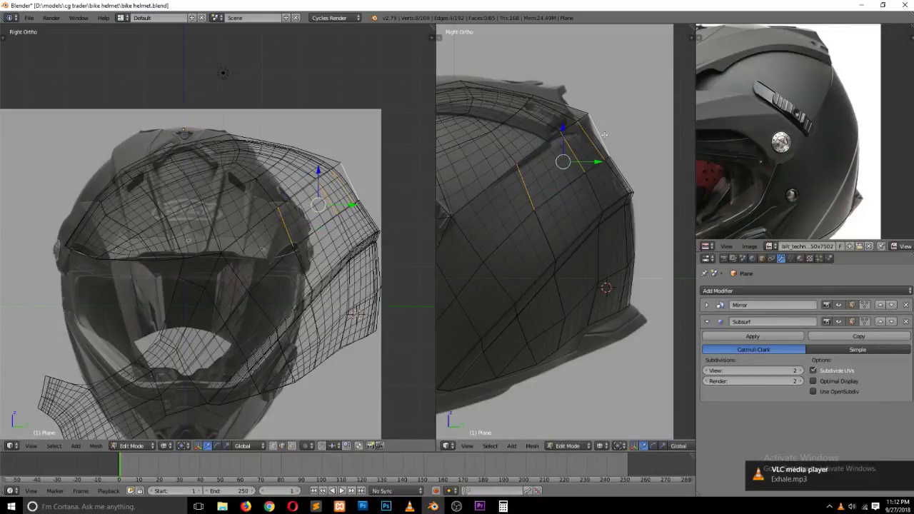
middle_click_drag(604, 135, 512, 183)
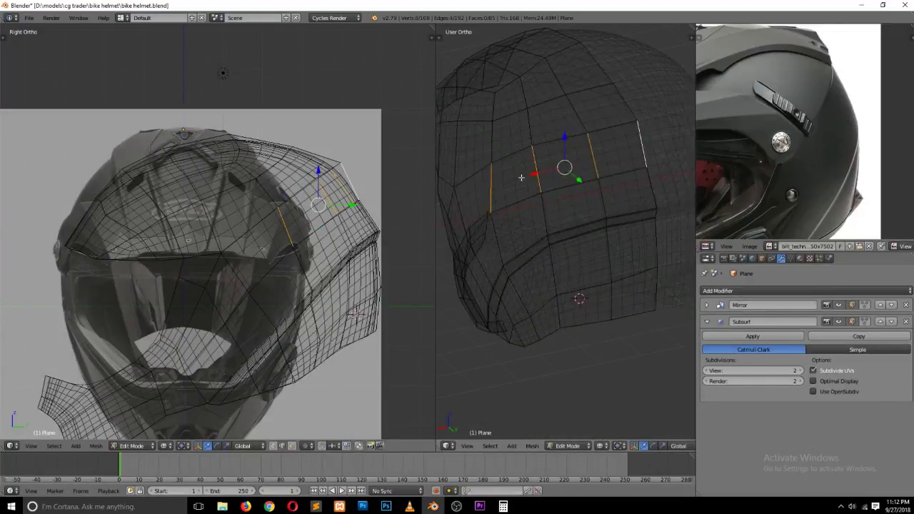
key("KP_3")
scroll(556, 175, "up", 2)
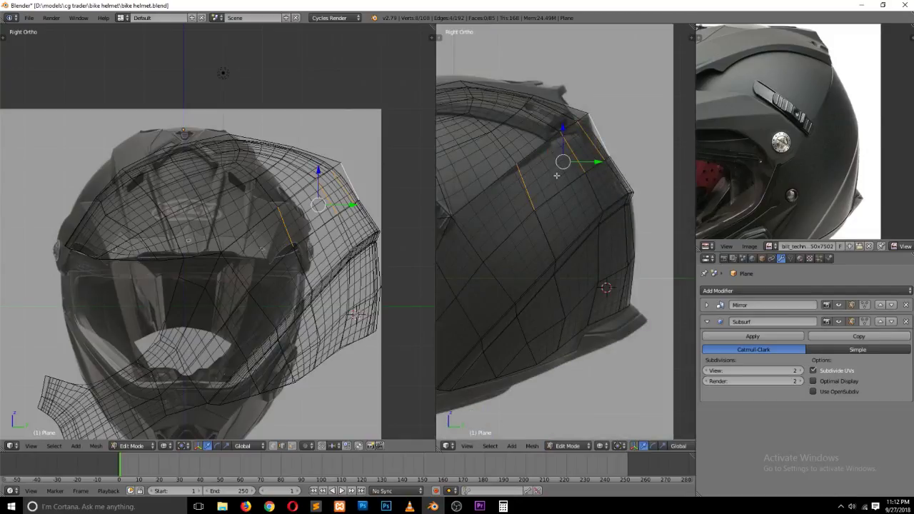
key("ctrl+e")
left_click(555, 172)
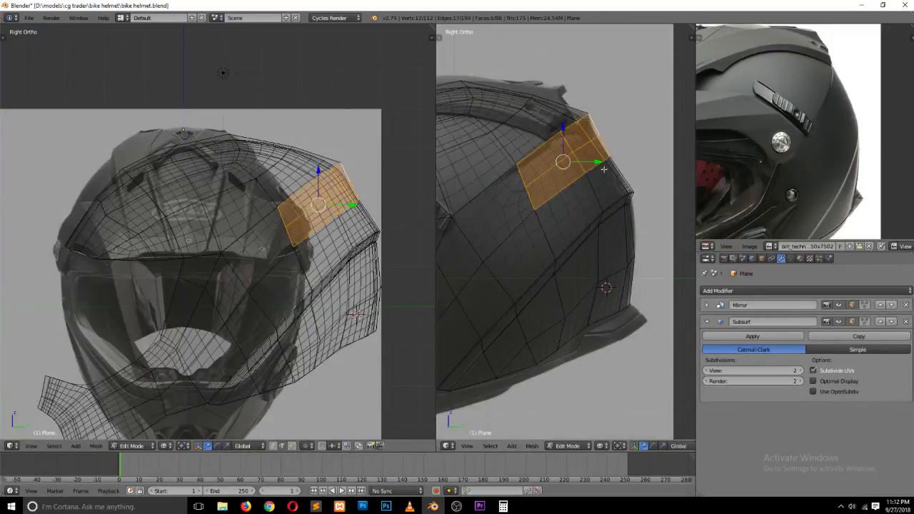
scroll(604, 169, "up", 1)
scroll(603, 121, "up", 1)
Step: Move a single vertex on the top-back edge along the Y axis
key("ctrl+Tab")
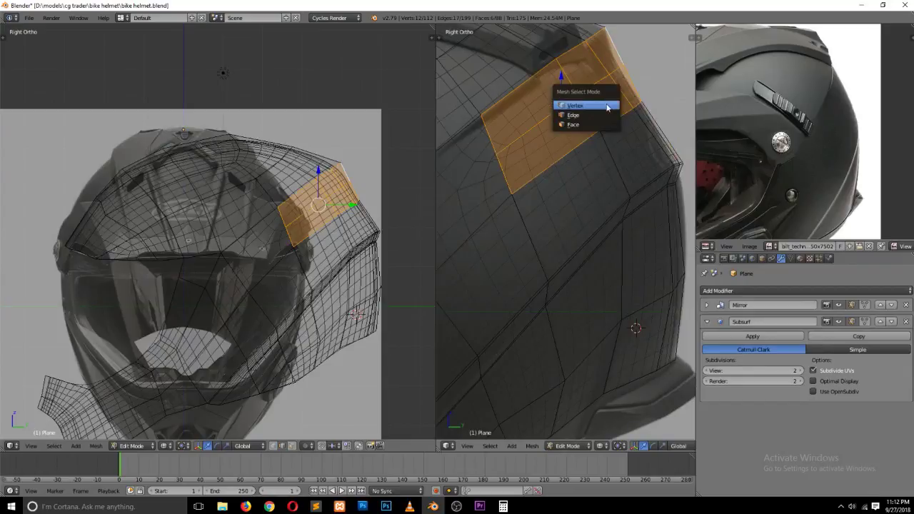
left_click(603, 119)
scroll(610, 128, "up", 1)
scroll(620, 117, "up", 1)
scroll(629, 109, "down", 1)
right_click(629, 108)
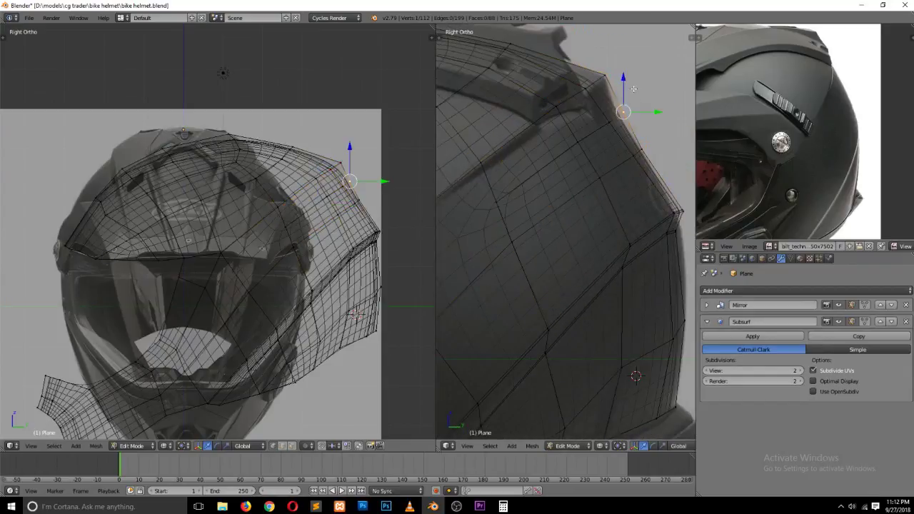
key("g")
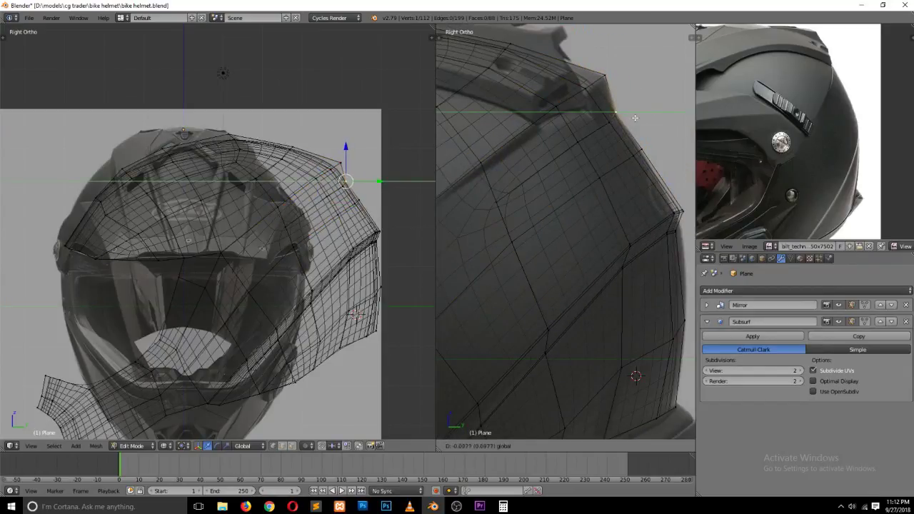
key("y")
left_click(616, 125)
Step: Select the patch of vertices along the ridge and view the helmet from above
right_click(600, 143)
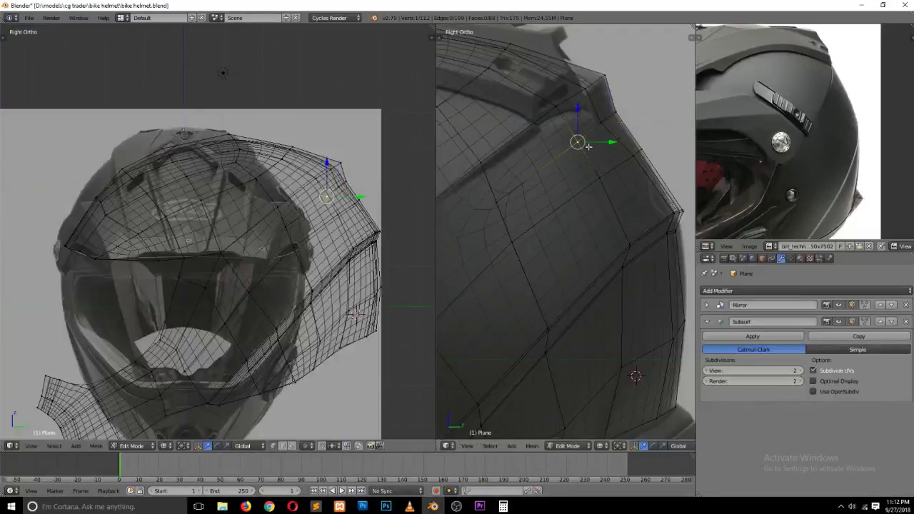
right_click(611, 125)
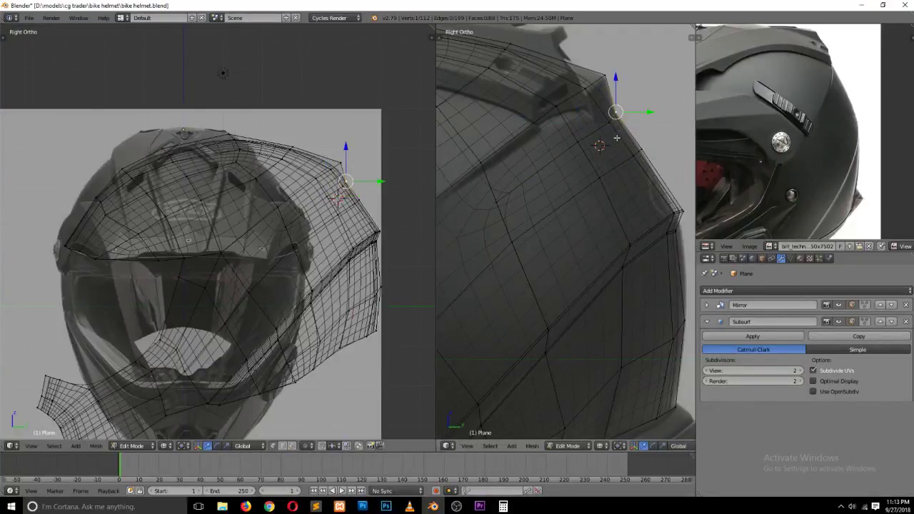
right_click(599, 145, "ctrl+shift")
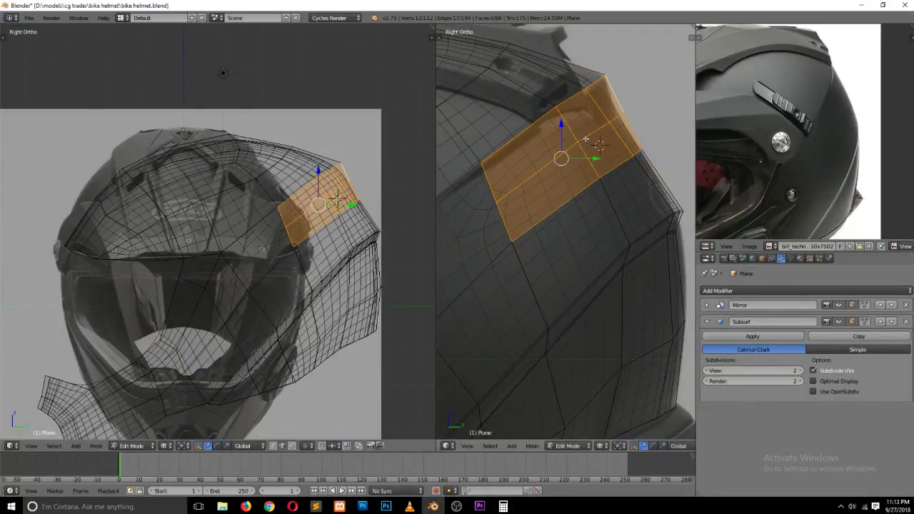
right_click(586, 139, "alt")
key("KP_7")
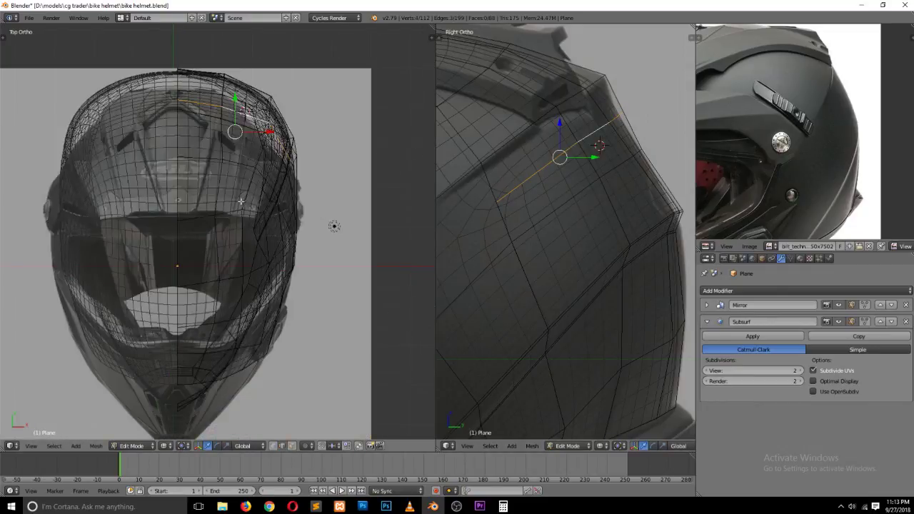
Step: Position the 3D cursor at the helmet's centre using the front views
left_click(176, 202)
scroll(490, 235, "down", 1)
scroll(481, 248, "down", 2)
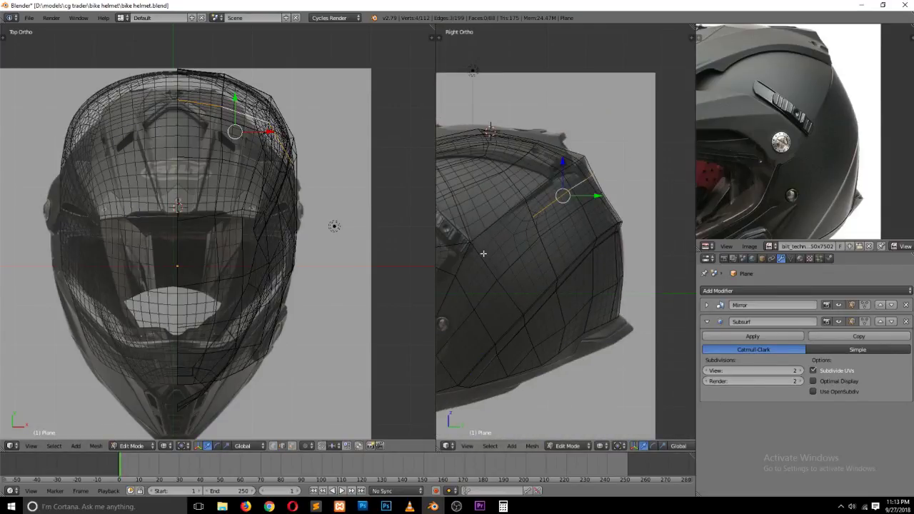
left_click(474, 259)
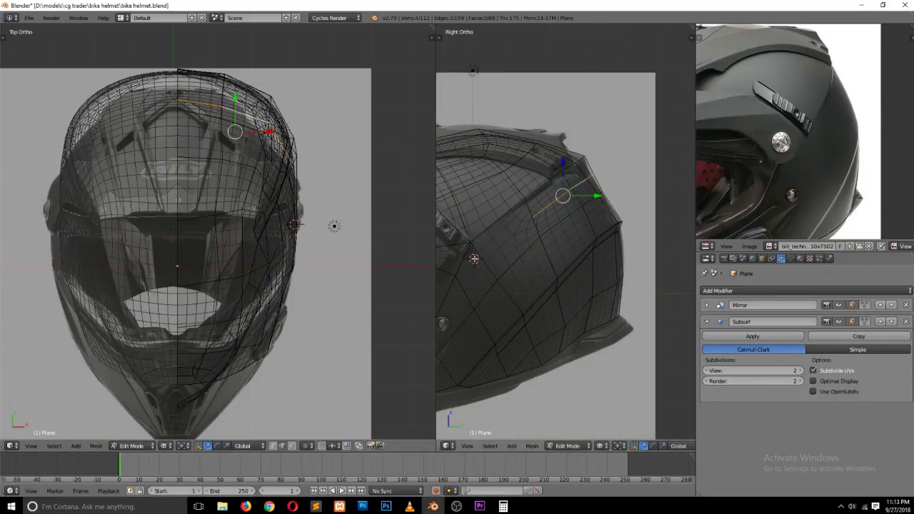
left_click(177, 240)
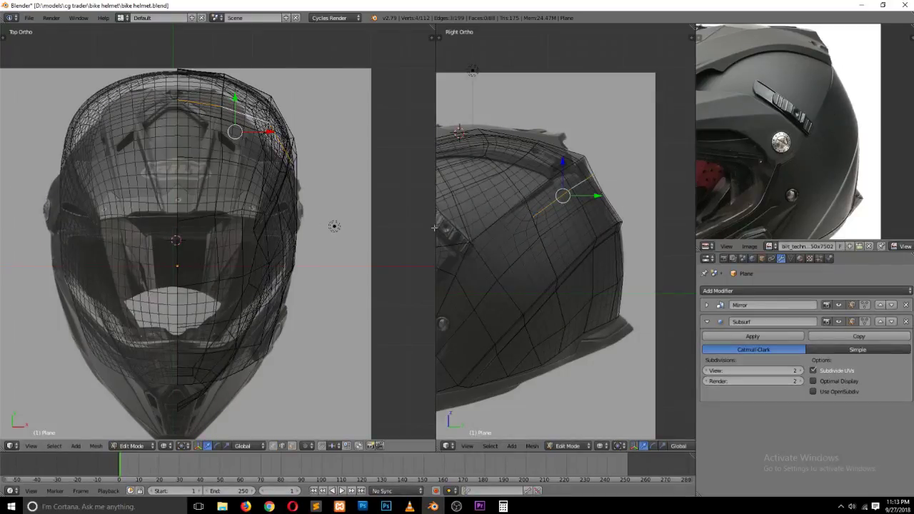
scroll(471, 229, "down", 4)
key("KP_1")
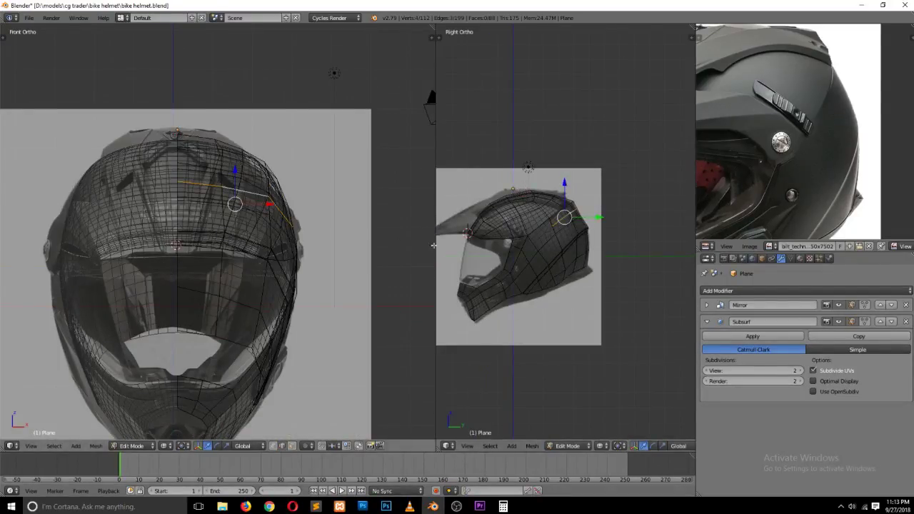
scroll(475, 245, "up", 3)
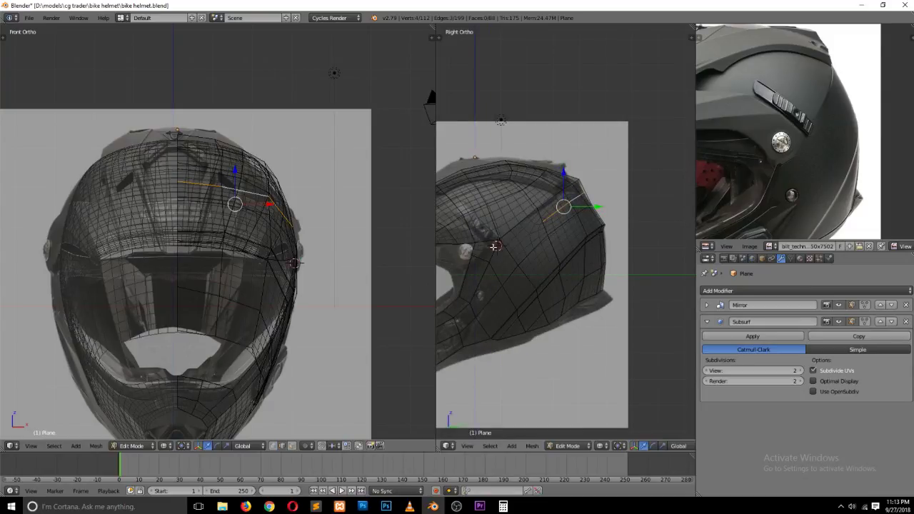
left_click(493, 247)
key("KP_1")
left_click(529, 249)
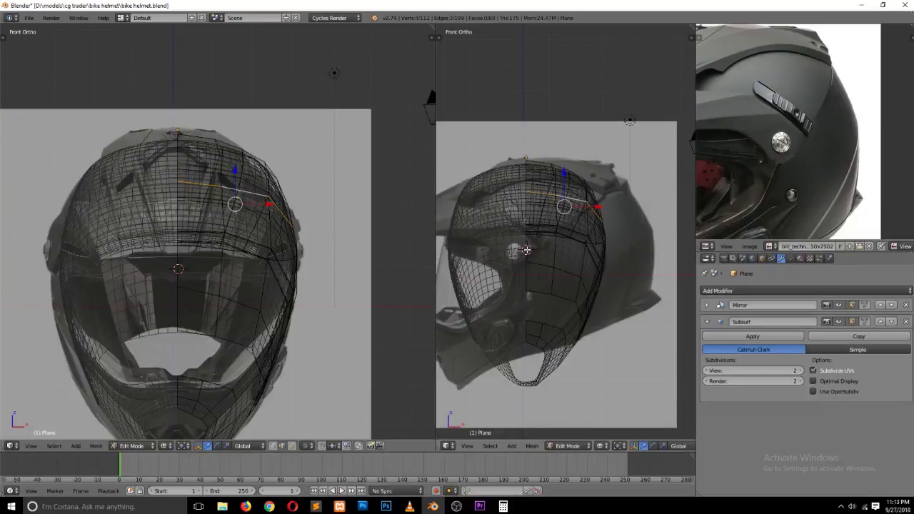
Step: Put the 3D cursor on the centre line as pivot and scale the ridge vertices, excluding Z
key("KP_3")
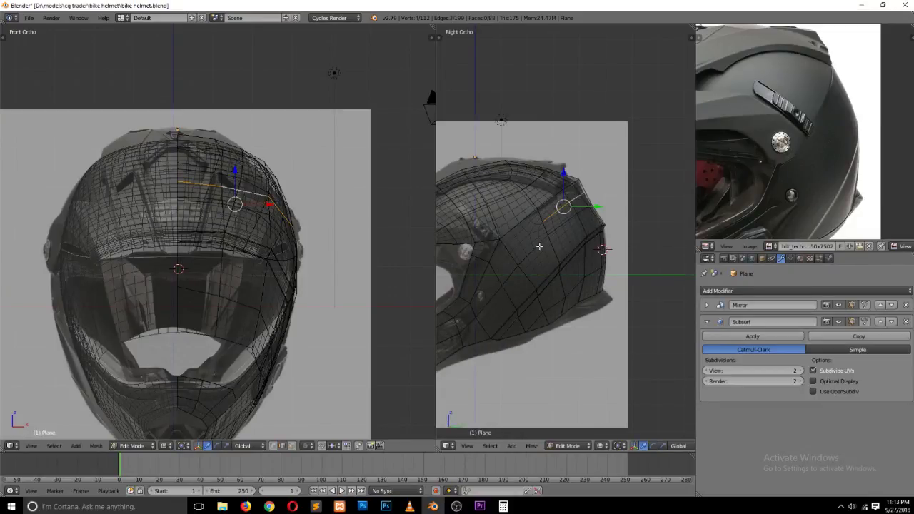
key("KP_7")
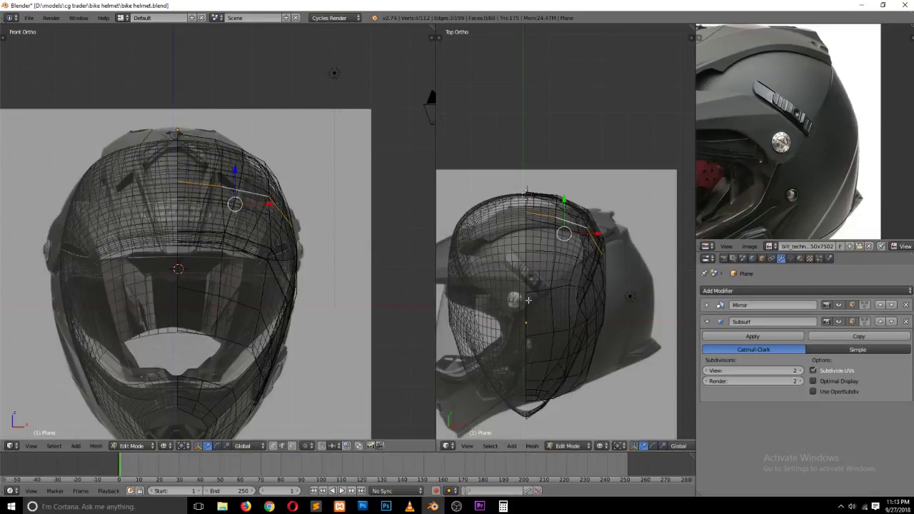
left_click(529, 292)
key("period")
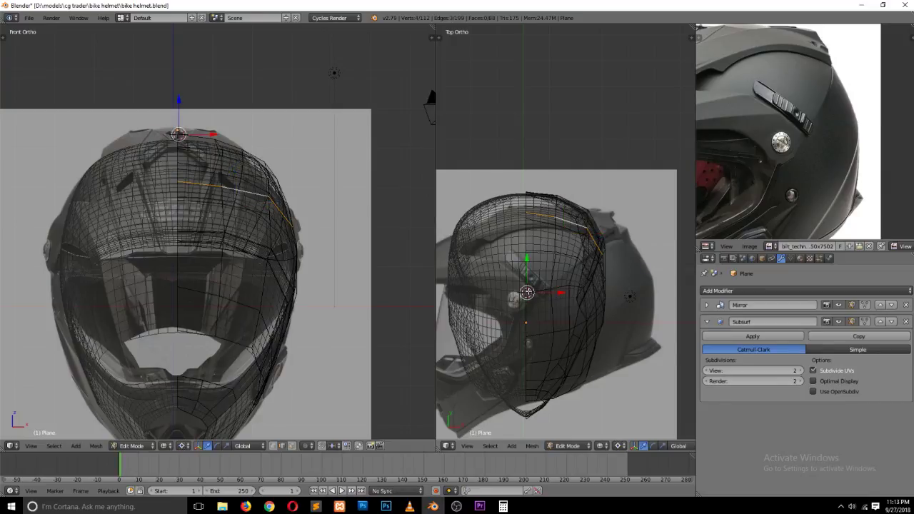
key("KP_3")
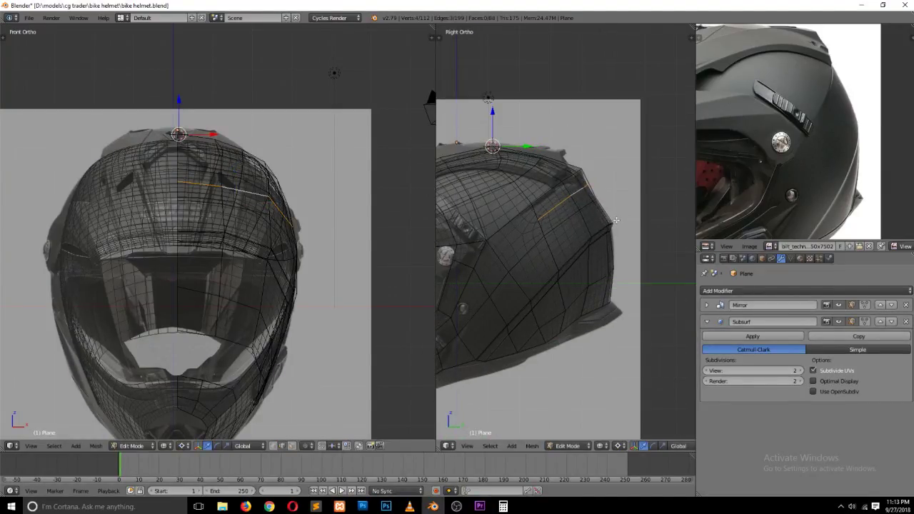
key("s")
key("shift+z")
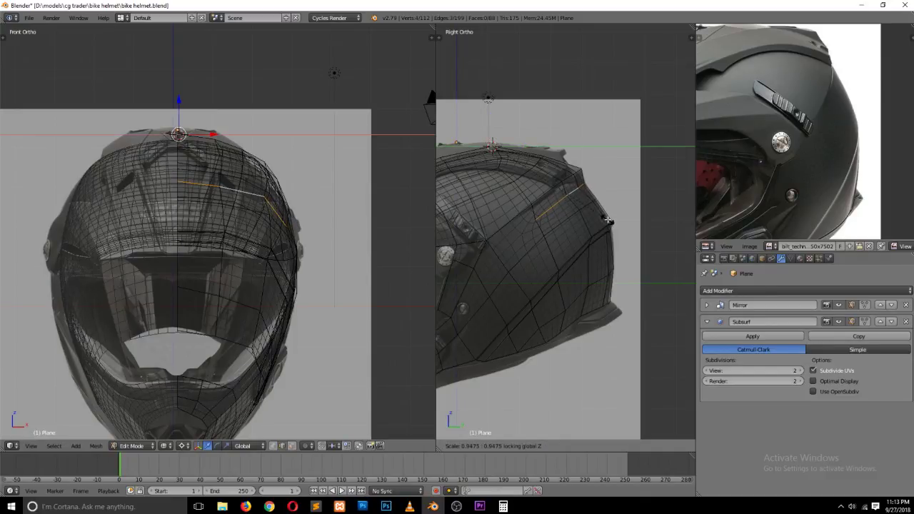
left_click(607, 220)
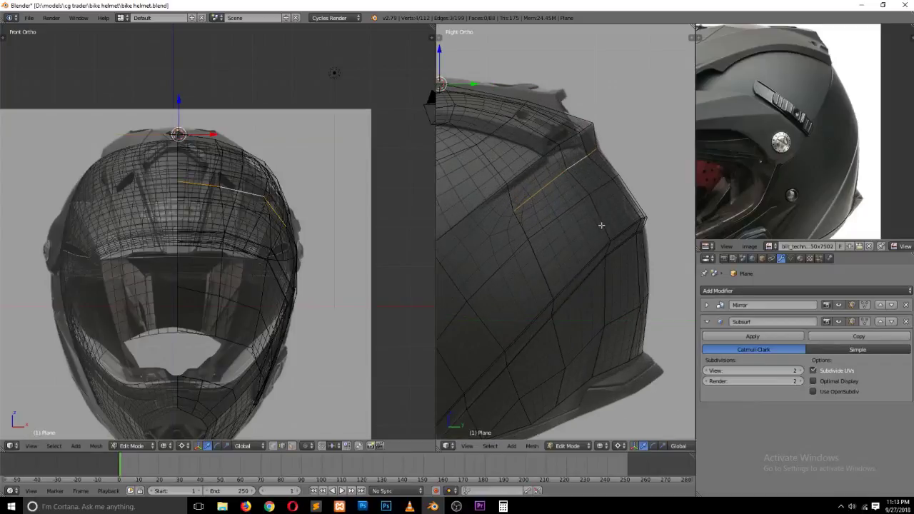
Step: In solid shading, connect two groove vertices with a new edge and preview the smoothed shell
scroll(606, 223, "up", 2)
scroll(606, 224, "up", 2)
key("z")
left_click(591, 213)
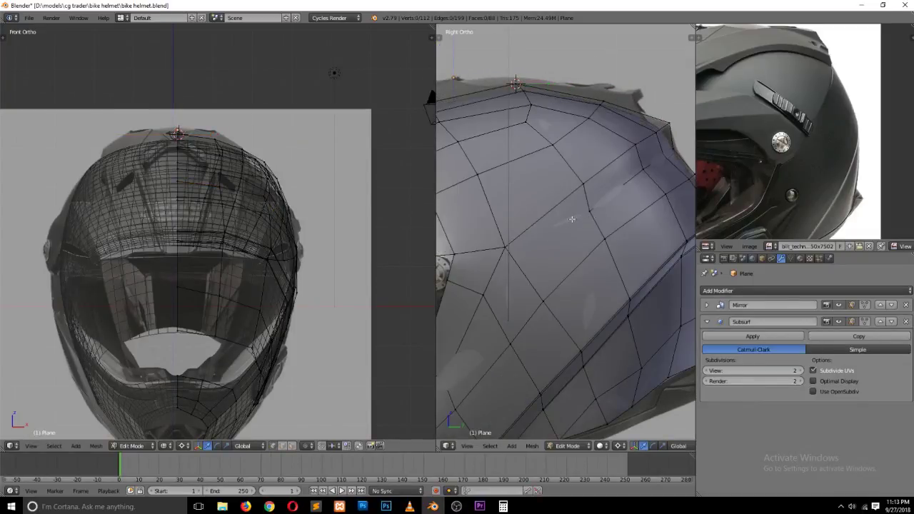
right_click(514, 246)
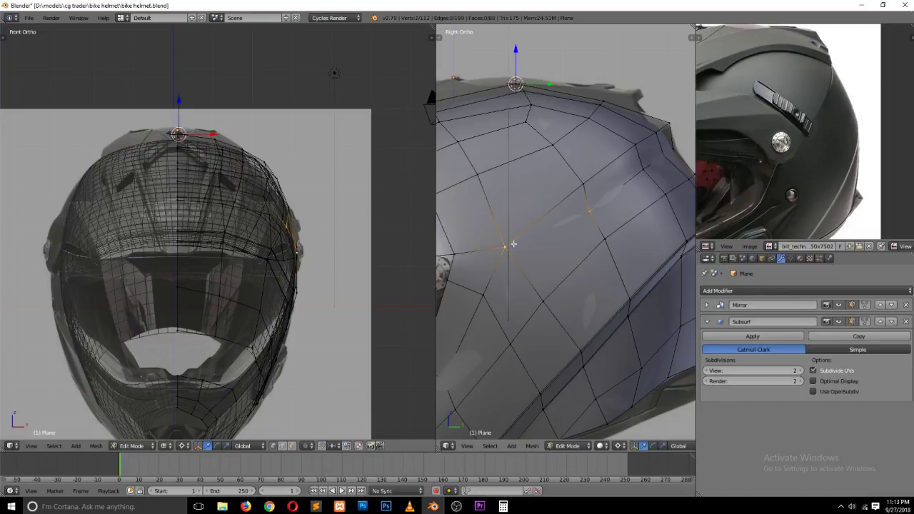
key("f")
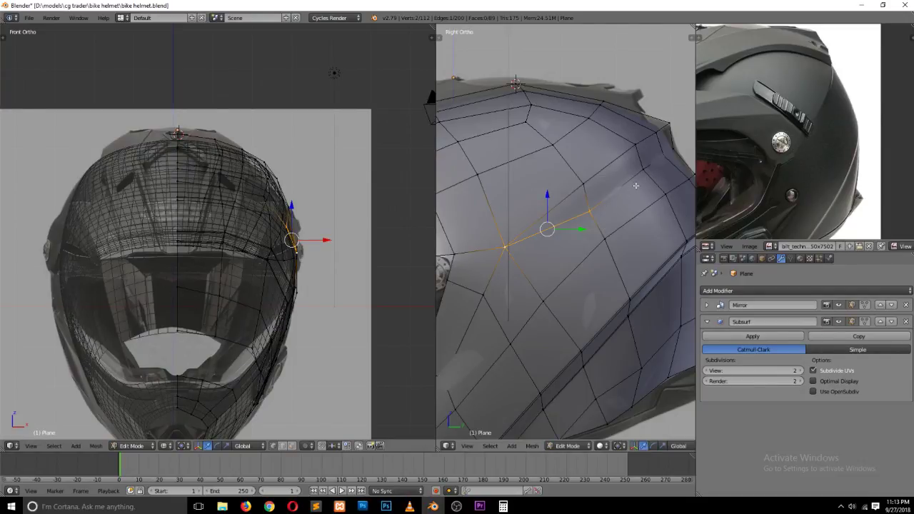
key("Tab")
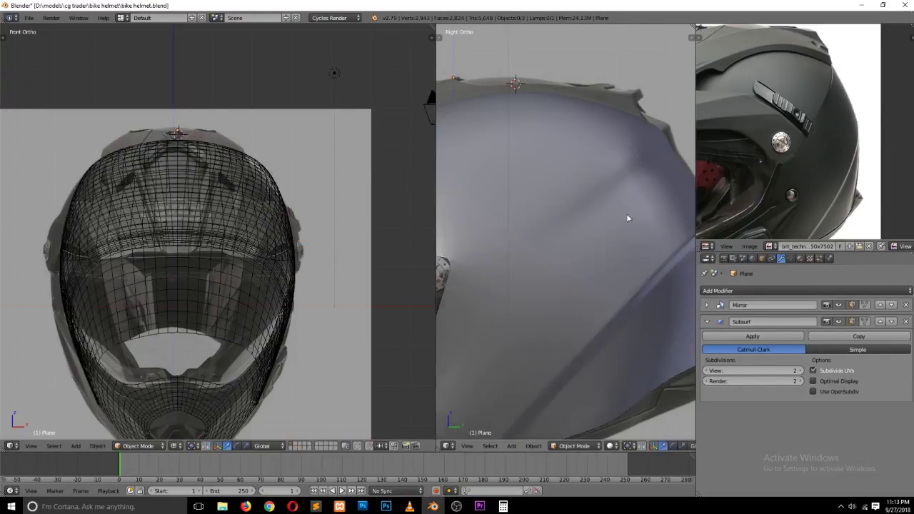
key("Tab")
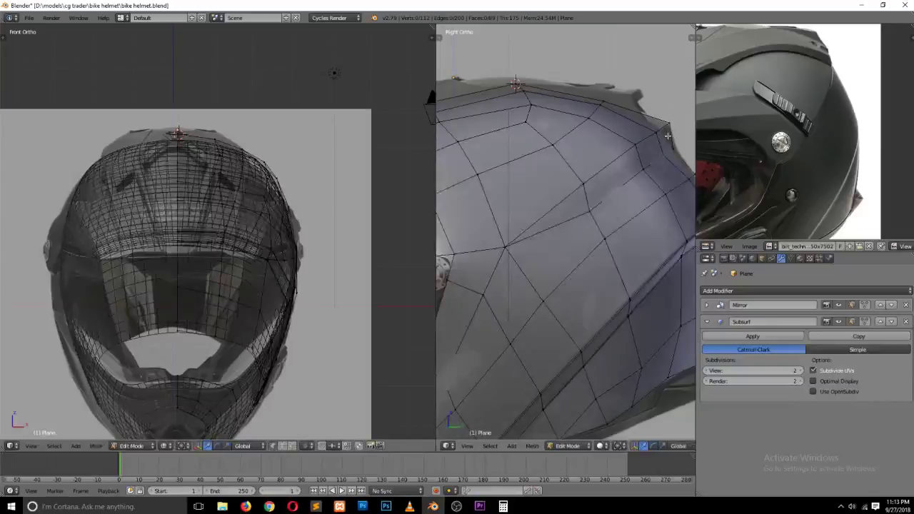
Step: Move the vertex at the groove's upper end up to a new position
right_click(666, 135)
key("g")
left_click(658, 114)
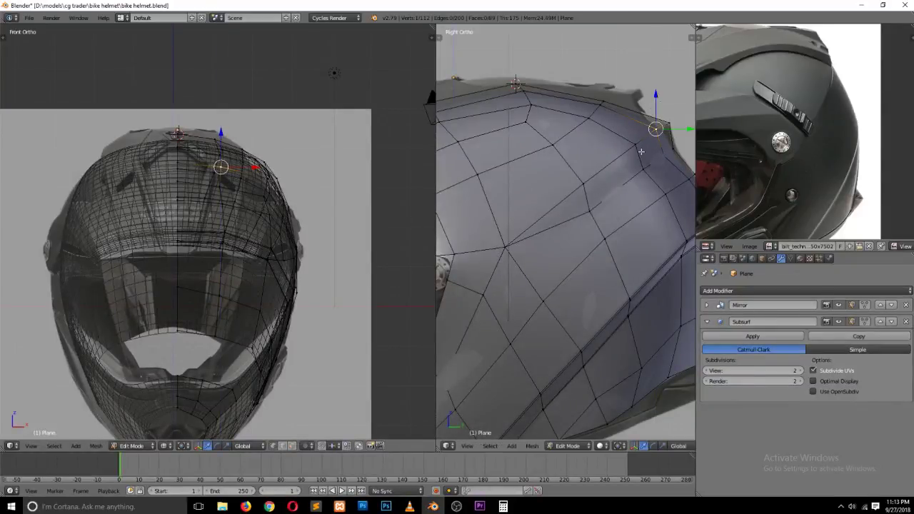
right_click(641, 152)
Step: Add a new edge loop beside the side groove with a loop cut
key("ctrl+r")
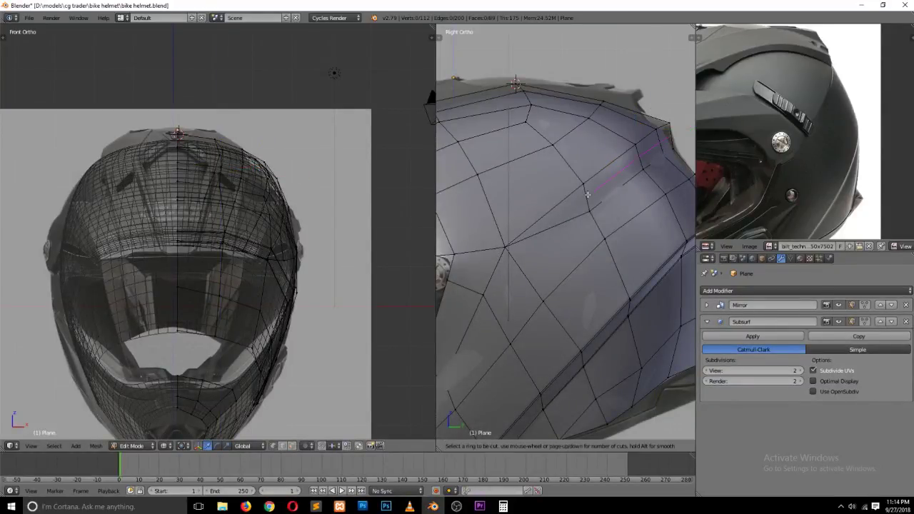
left_click(587, 193)
left_click(584, 183)
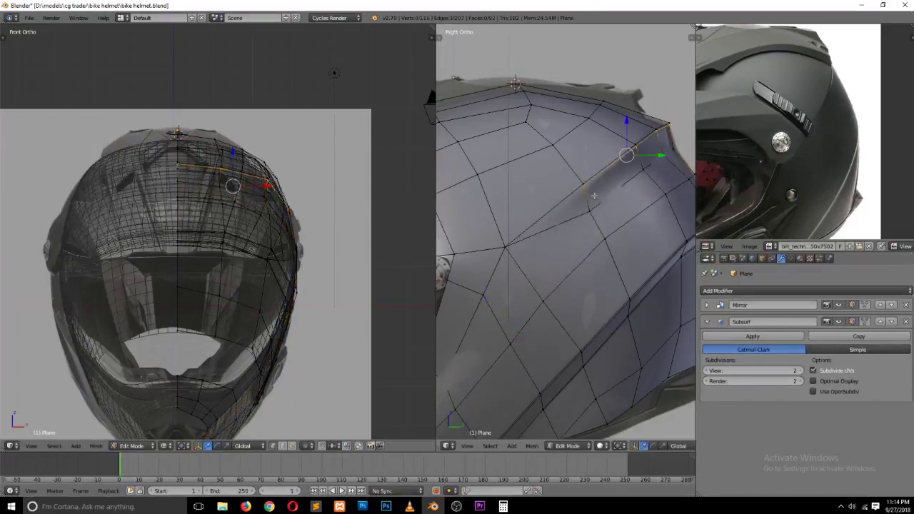
key("ctrl+r")
key("Escape")
scroll(582, 208, "up", 2)
scroll(581, 208, "up", 2)
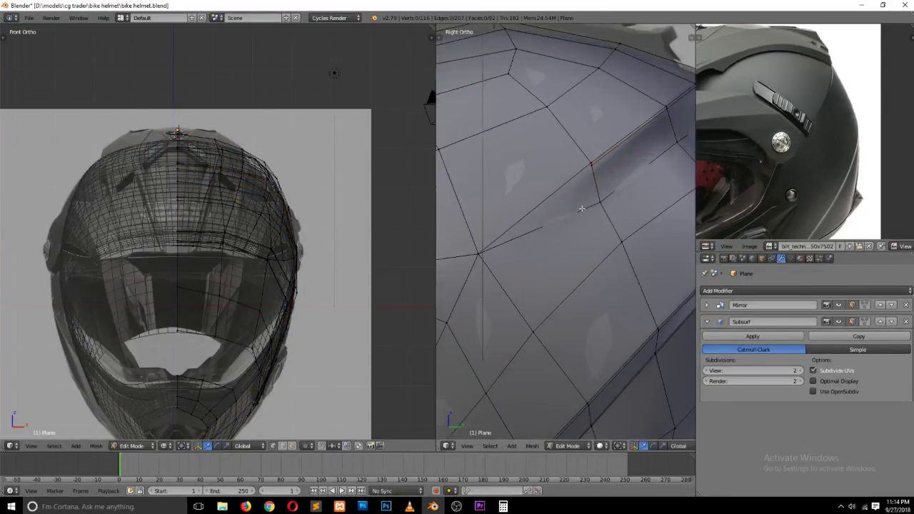
Step: In edge select mode, try beveling the groove edge loop, preview it, then undo the bevel
key("ctrl+Tab")
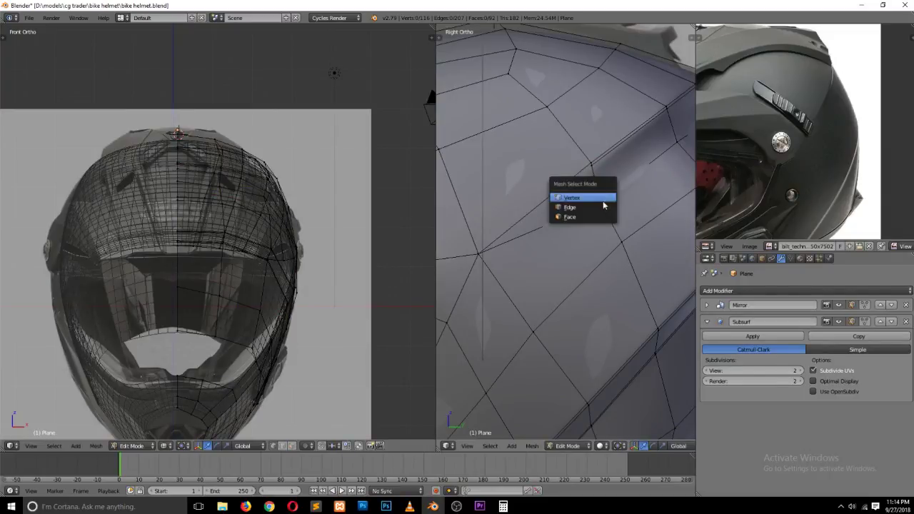
left_click(603, 203)
scroll(622, 186, "down", 2)
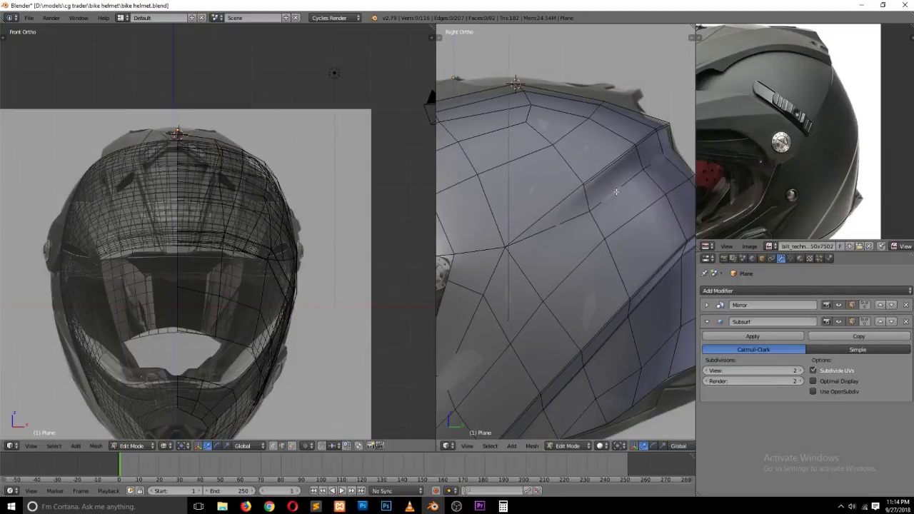
right_click(618, 191, "alt")
right_click(587, 207, "shift")
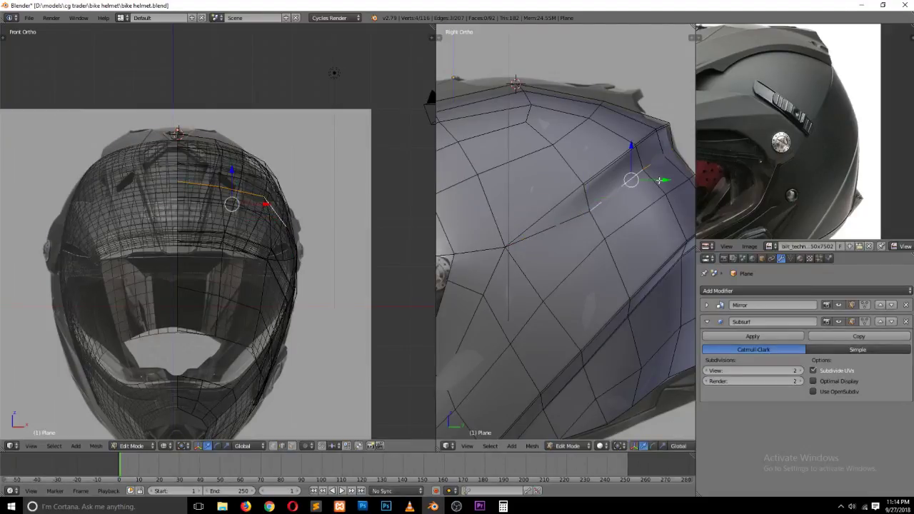
key("ctrl+b")
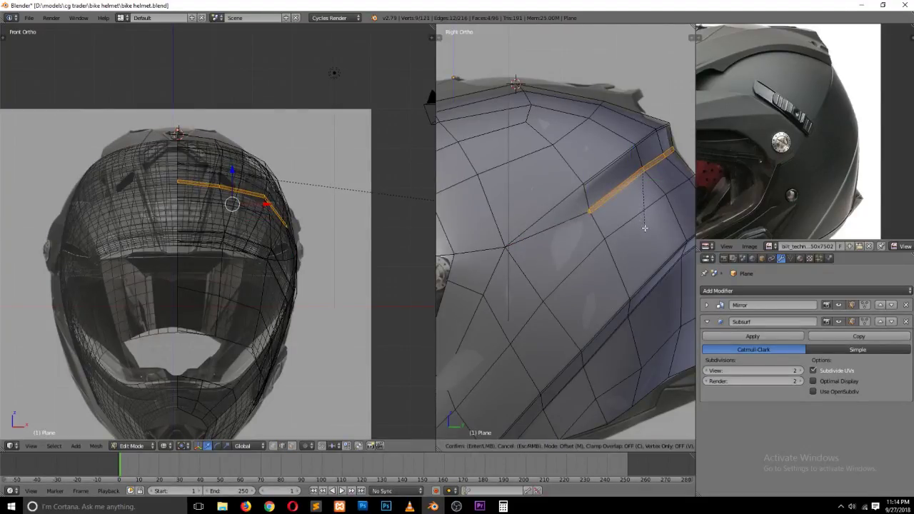
left_click(643, 227)
key("Tab")
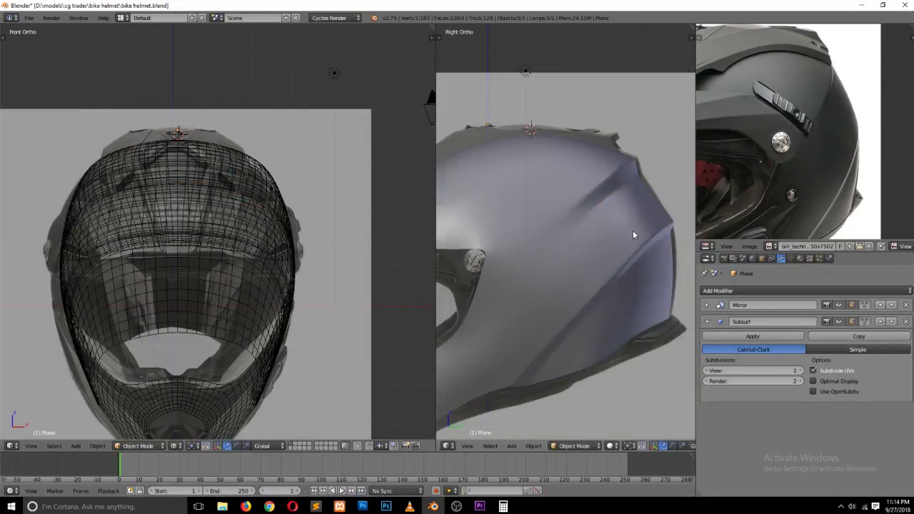
key("Tab")
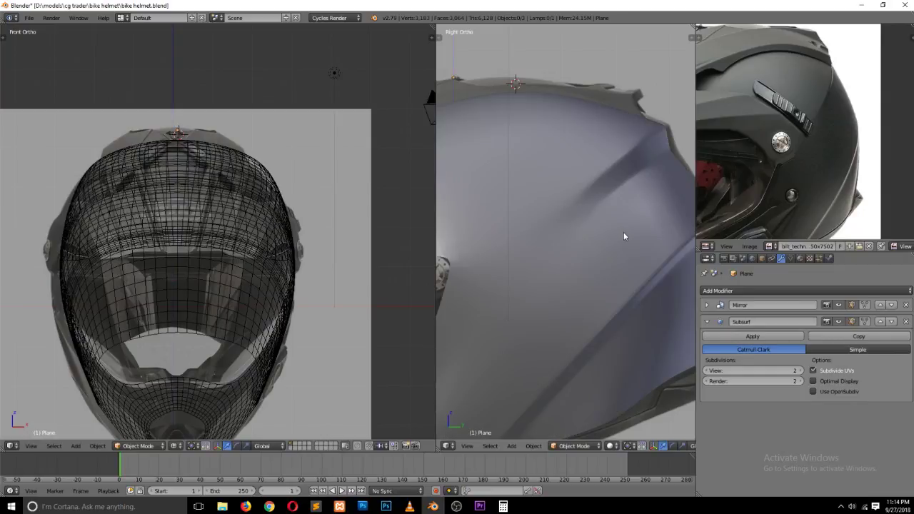
key("ctrl+z")
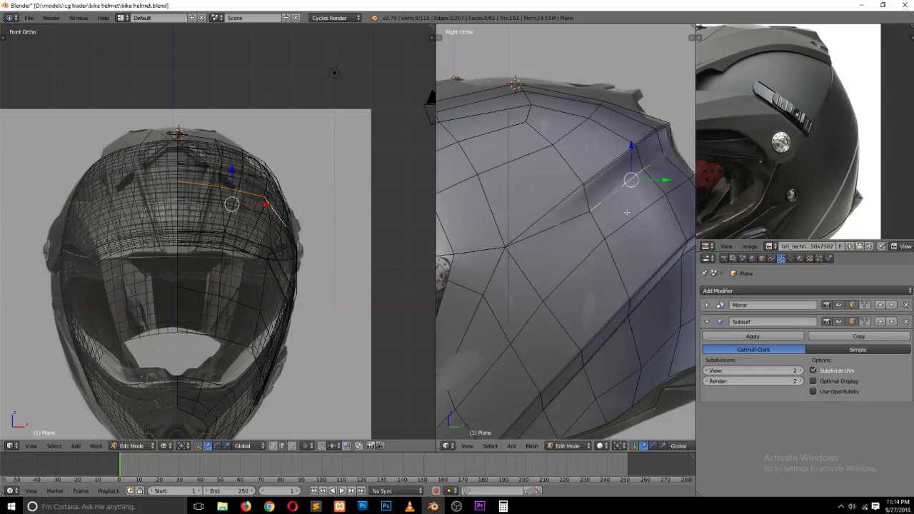
Step: In wireframe view, slide the vertex at the groove's end along its edge
key("z")
scroll(615, 257, "up", 1)
scroll(613, 302, "up", 1)
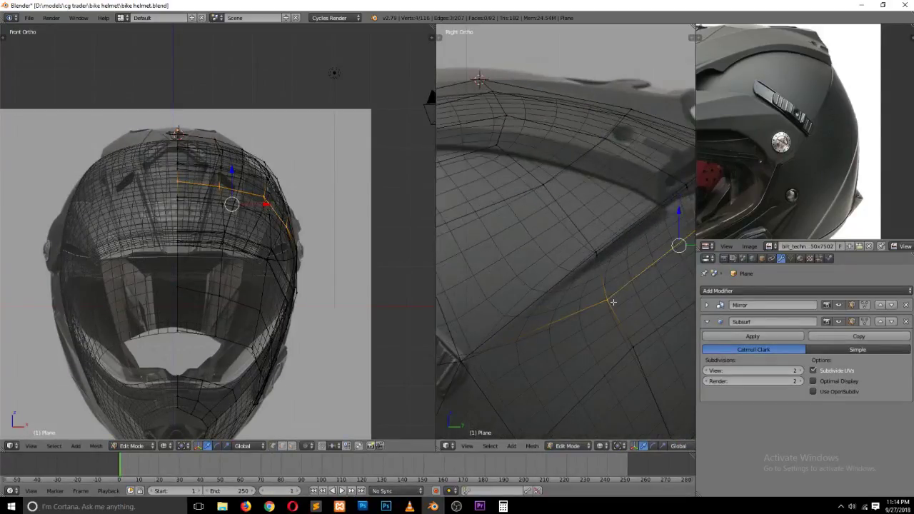
right_click(613, 303)
key("shift+v")
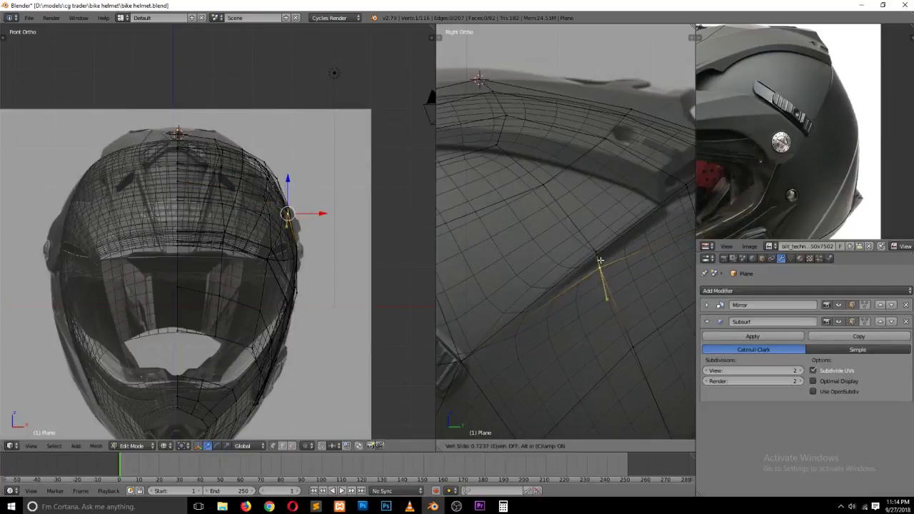
left_click(600, 261)
scroll(638, 222, "down", 4, "ctrl")
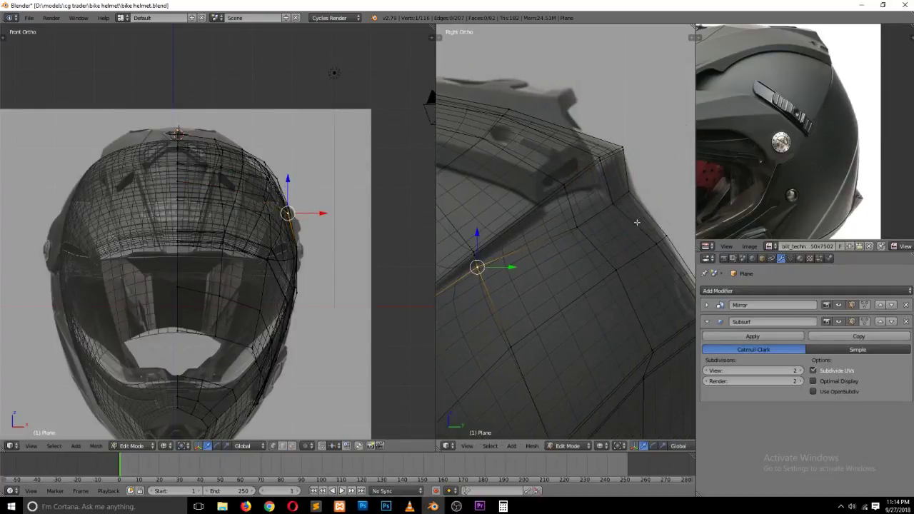
Step: Slide three vertices near the top-back ridge and upper corner along their edges
right_click(593, 222)
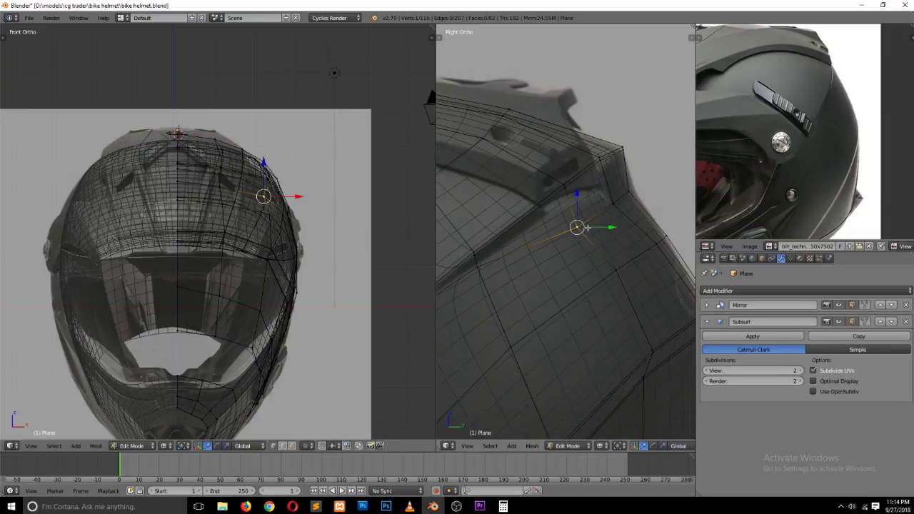
key("shift+v")
left_click(580, 210)
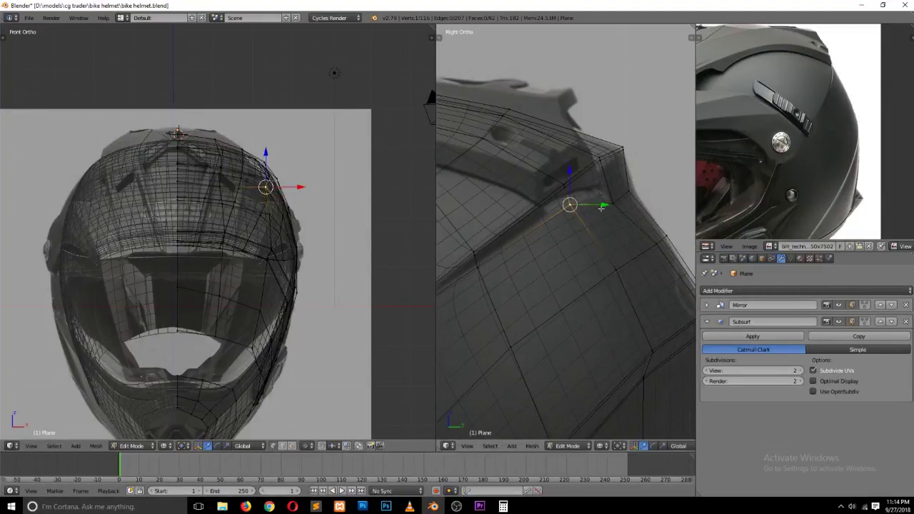
right_click(615, 194)
key("shift+v")
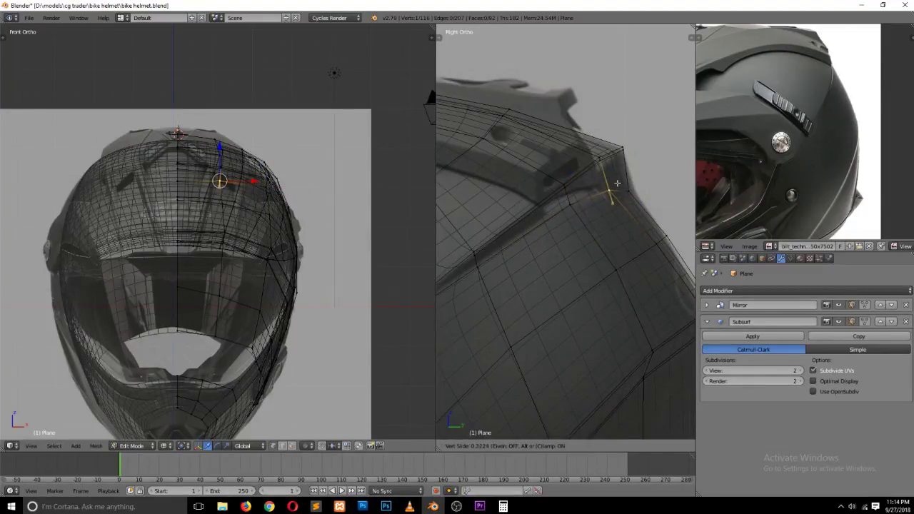
left_click(609, 203)
right_click(571, 207)
key("shift+v")
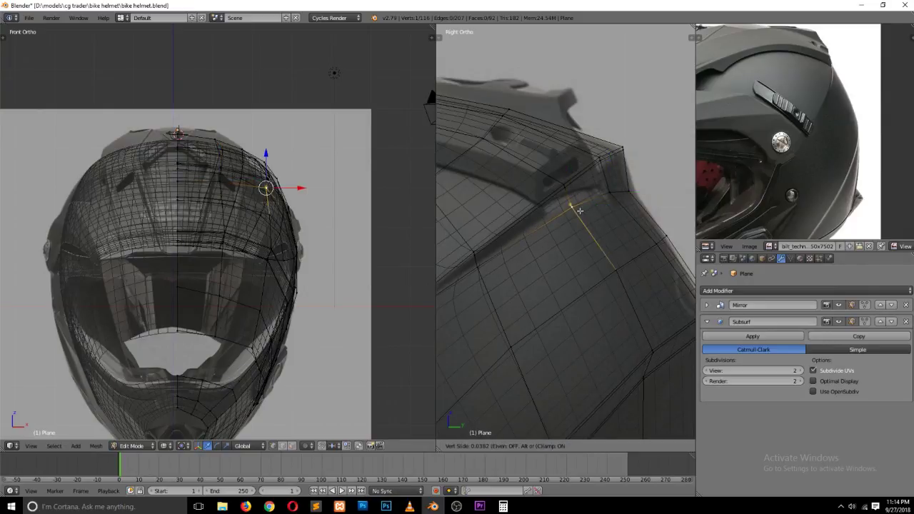
left_click(579, 212)
Step: Cut a new edge loop along the ridge and check the smoothed shell from behind and side
key("ctrl+r")
left_click(572, 204)
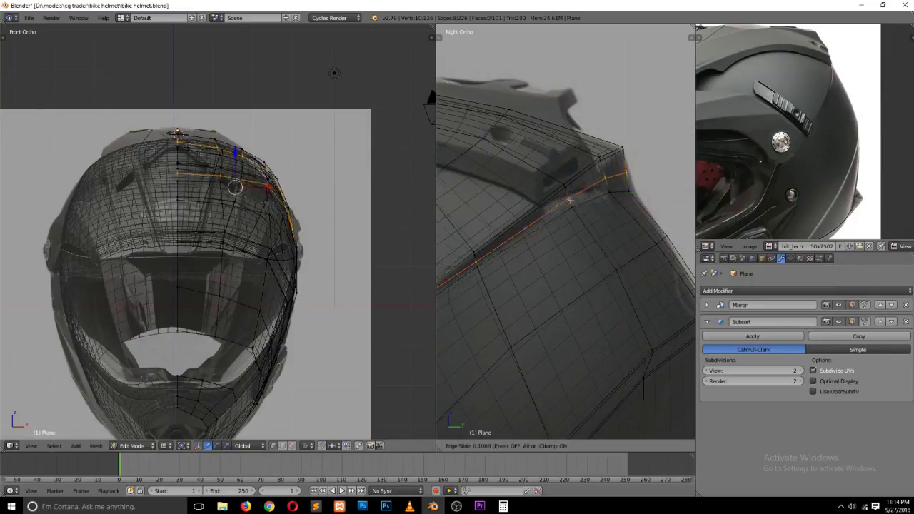
left_click(572, 207)
key("Tab")
scroll(583, 212, "down", 5)
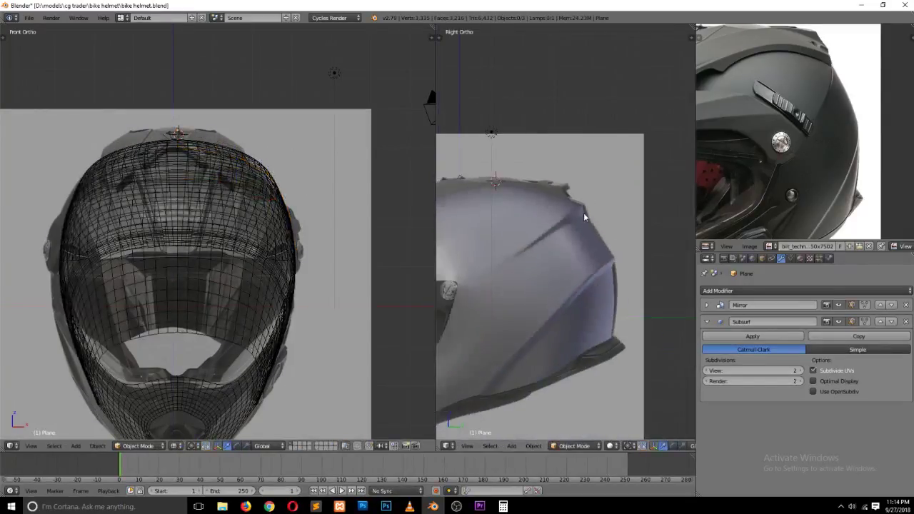
scroll(583, 215, "down", 2, "shift")
mouse_move(581, 221)
middle_mouse_down()
mouse_move(496, 224)
mouse_move(561, 221)
middle_mouse_up()
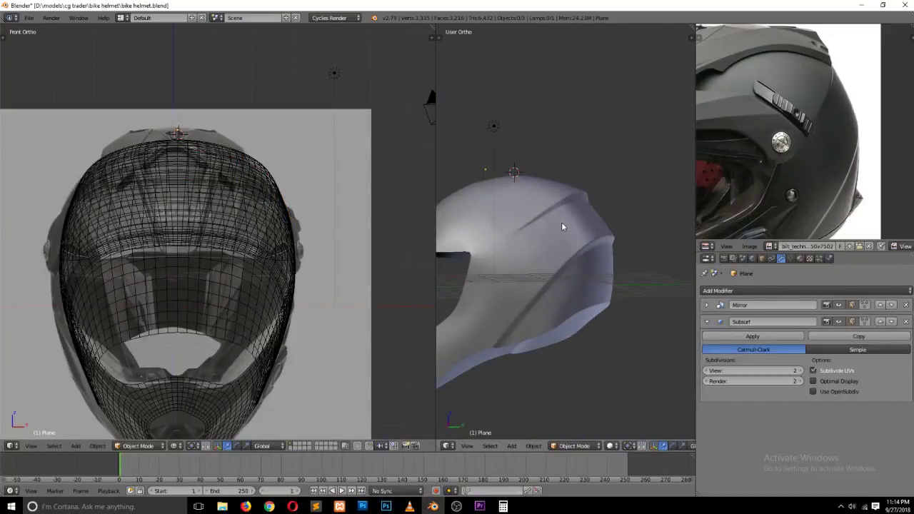
key("KP_3")
scroll(561, 233, "up", 5)
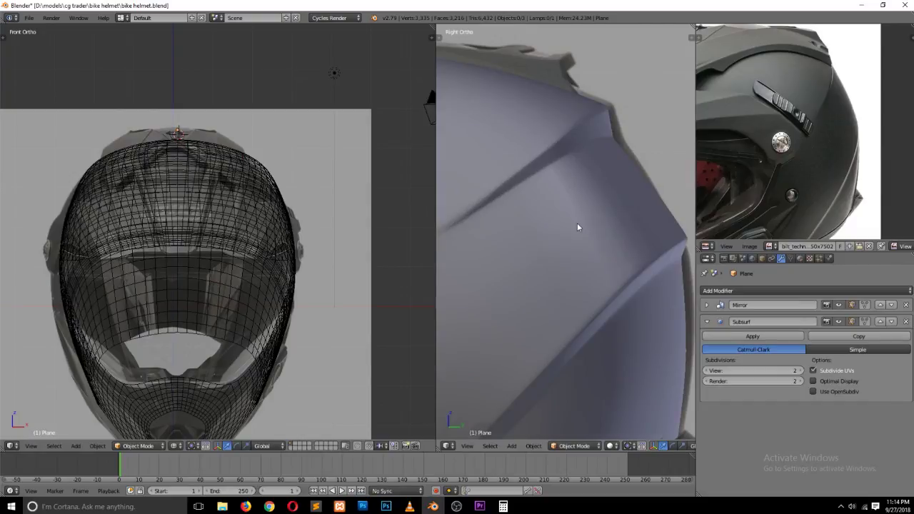
scroll(577, 223, "down", 1, "ctrl")
Step: Save the helmet file, confirming the overwrite twice
key("ctrl+s")
left_click(575, 224)
key("ctrl+s")
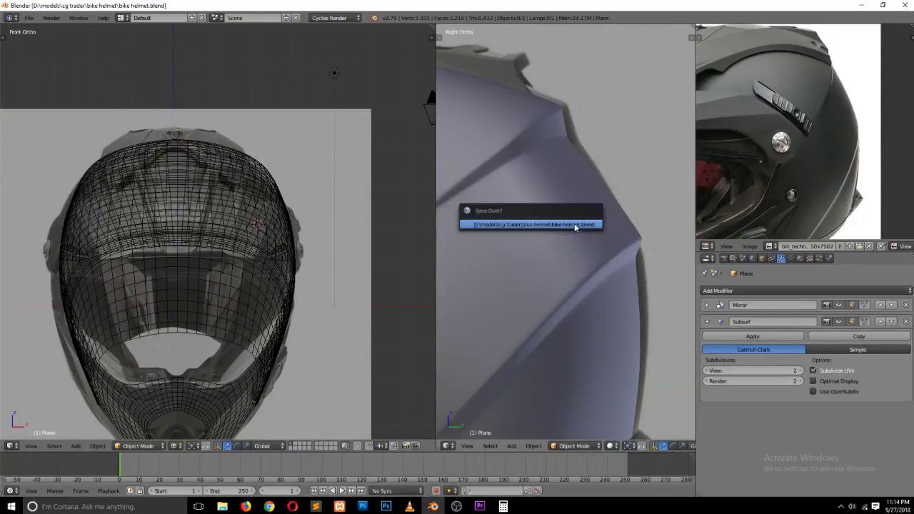
left_click(575, 224)
scroll(573, 227, "up", 2, "shift")
Step: Select the edge loop along the top-back ridge, then view the smoothed shell in Object Mode
key("Tab")
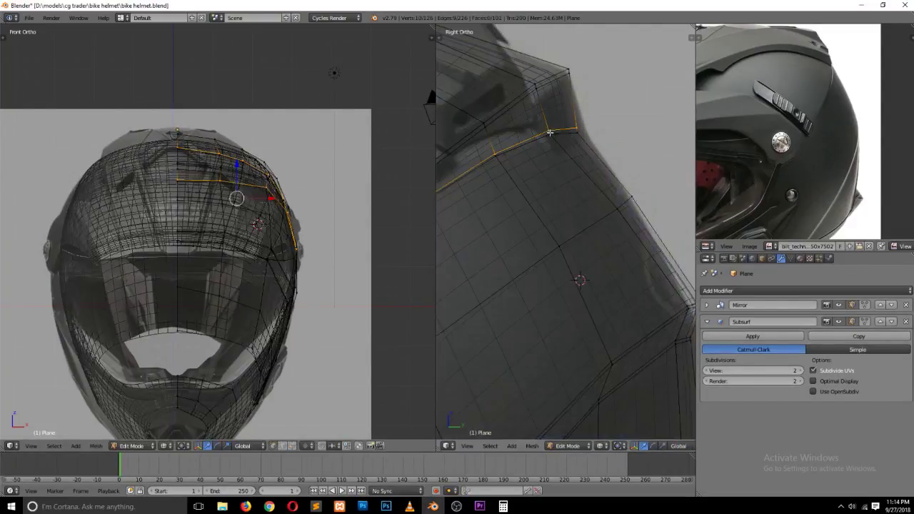
right_click(561, 133)
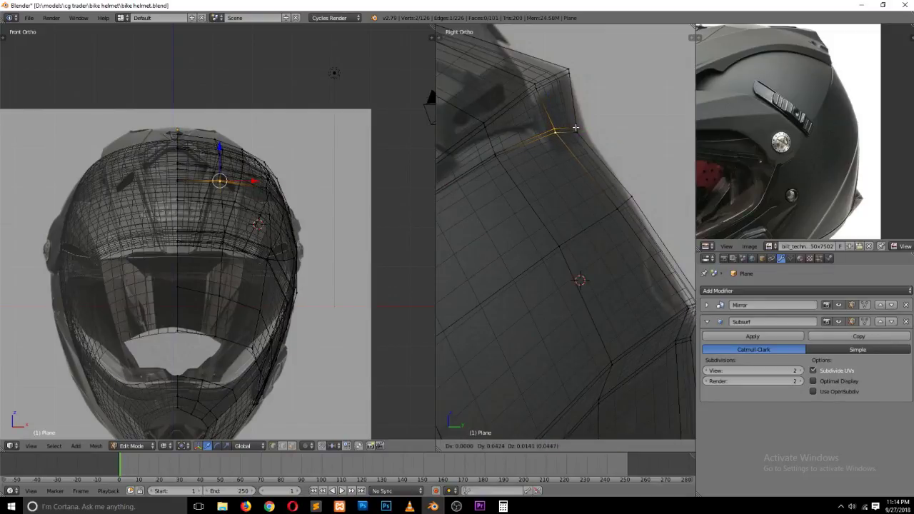
right_click(576, 128)
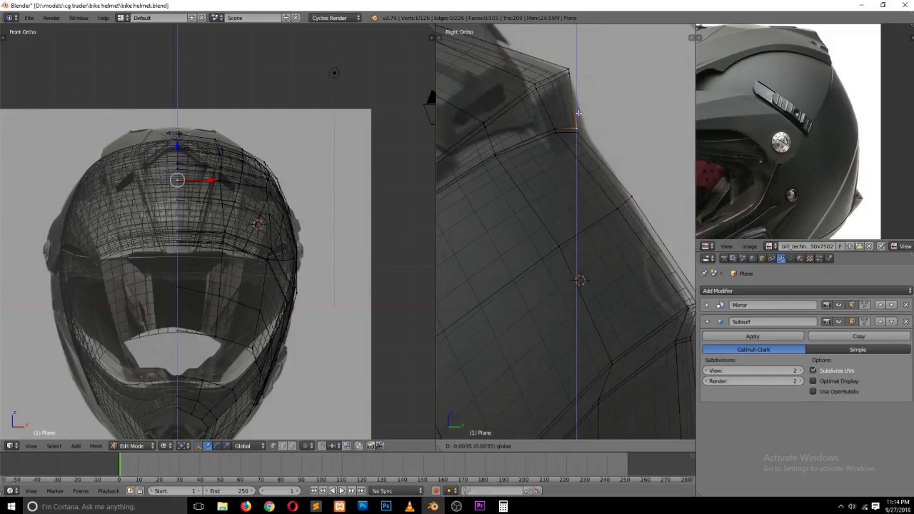
right_click(552, 128)
right_click(568, 128, "alt")
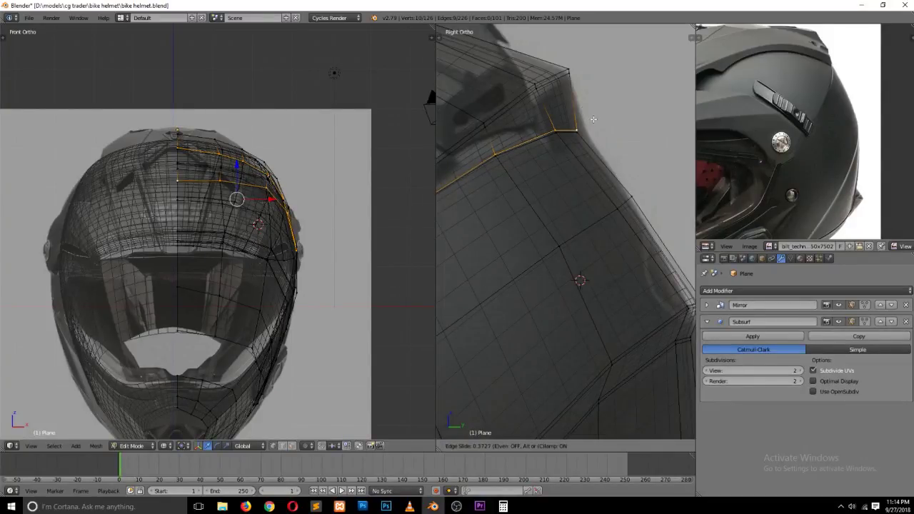
key("Tab")
scroll(583, 153, "down", 2)
Step: Zoom the Right Ortho view to compare the smoothed helmet with the reference photo
scroll(571, 172, "down", 2)
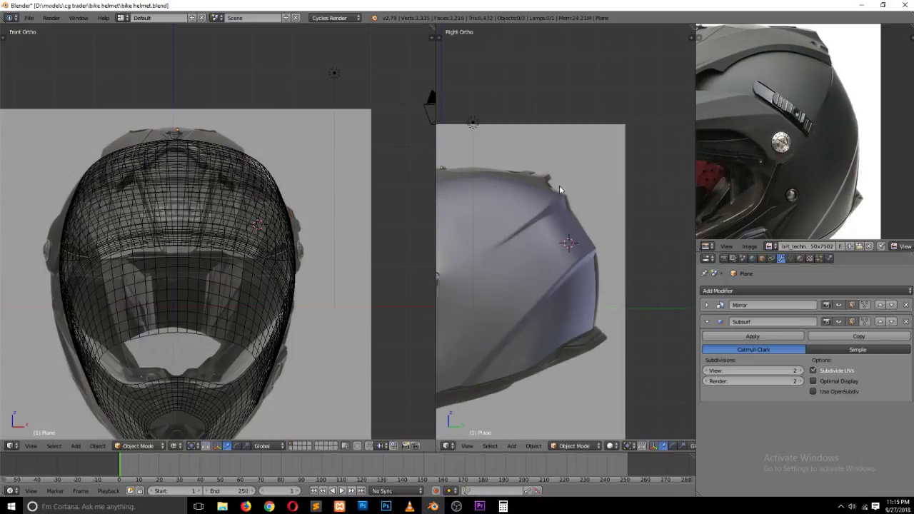
scroll(560, 187, "down", 2)
scroll(559, 188, "down", 1)
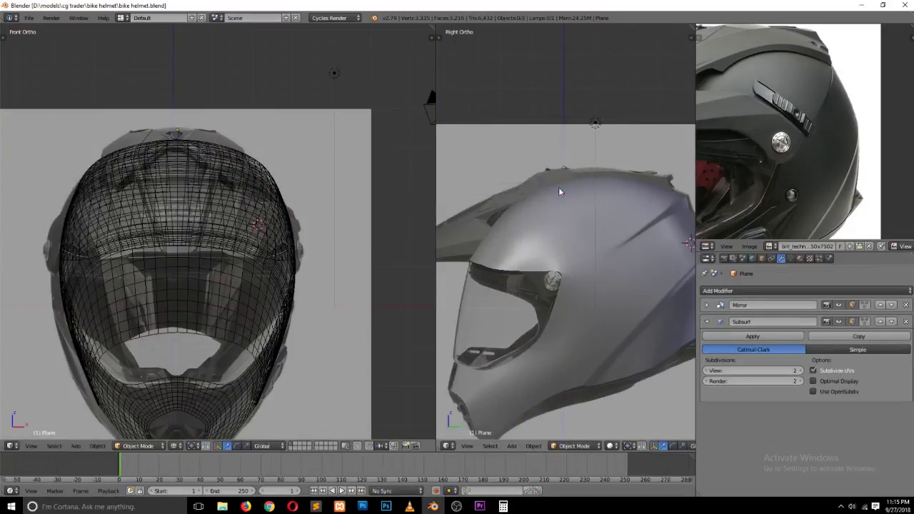
scroll(604, 225, "down", 1)
scroll(603, 238, "down", 1, "shift")
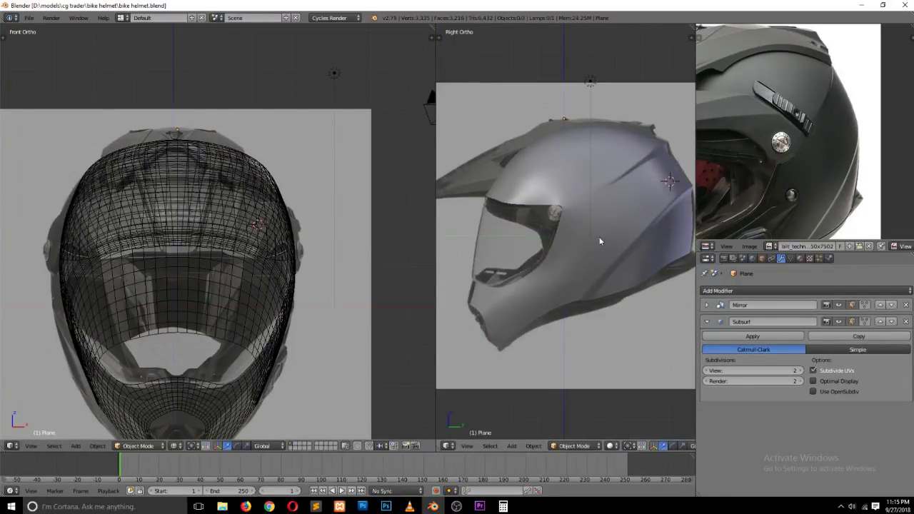
scroll(632, 239, "down", 1)
scroll(717, 156, "down", 2)
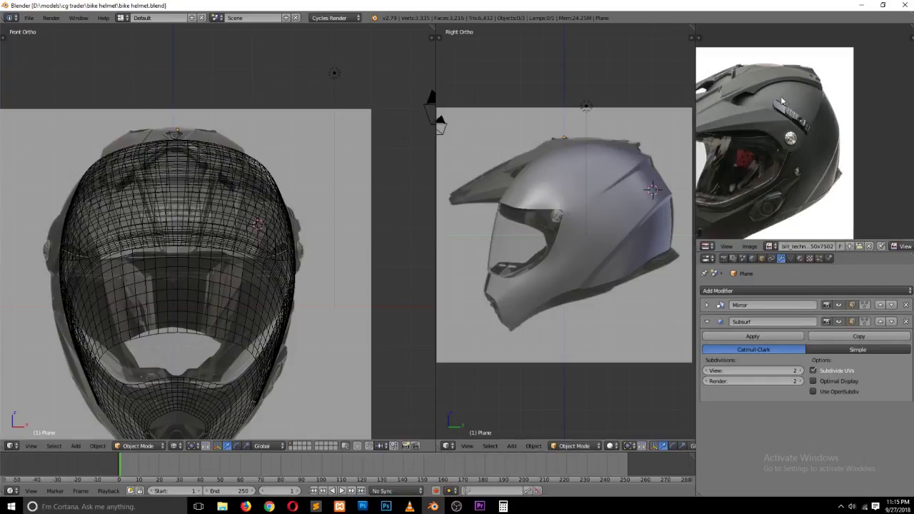
scroll(784, 100, "down", 1)
scroll(791, 88, "up", 1)
scroll(535, 267, "up", 1)
scroll(534, 267, "up", 1)
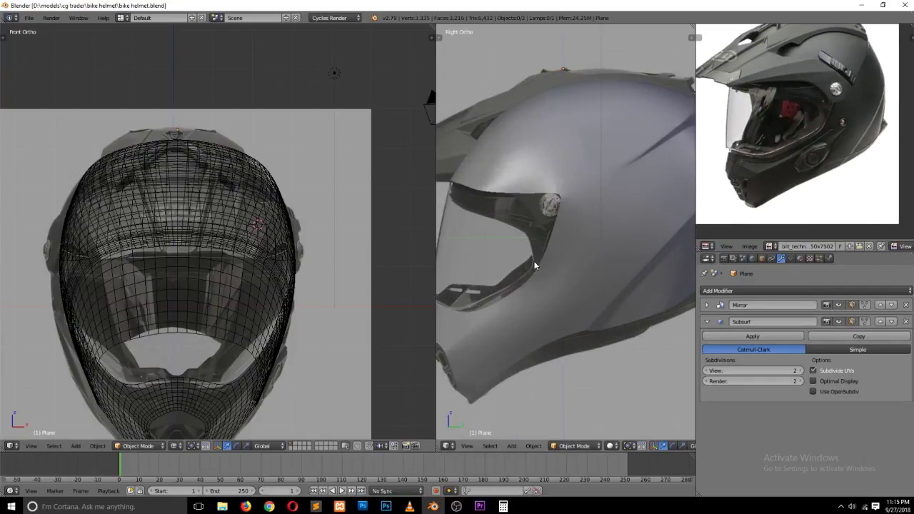
scroll(516, 308, "down", 5, "shift")
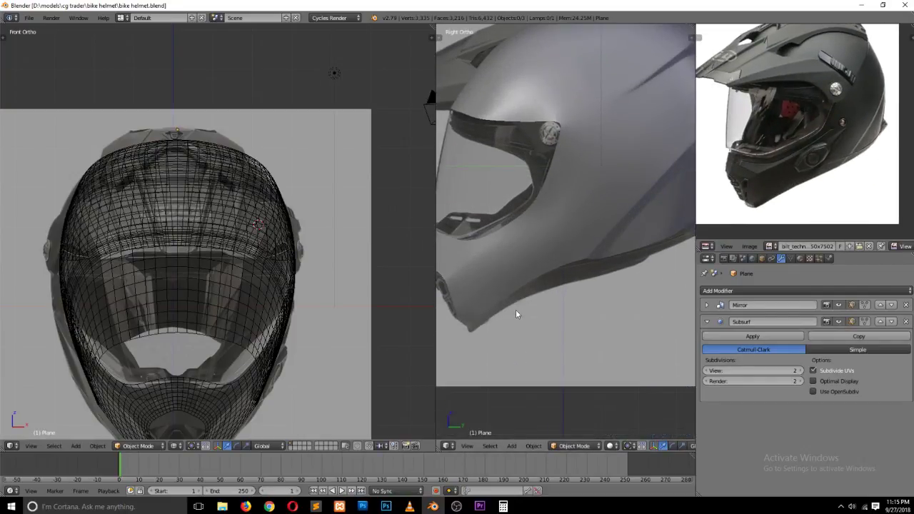
Step: Enter Edit Mode, deselect everything and inspect the cage against the reference before leaving again
key("Tab")
scroll(526, 289, "up", 1)
scroll(543, 279, "up", 1, "ctrl")
key("a")
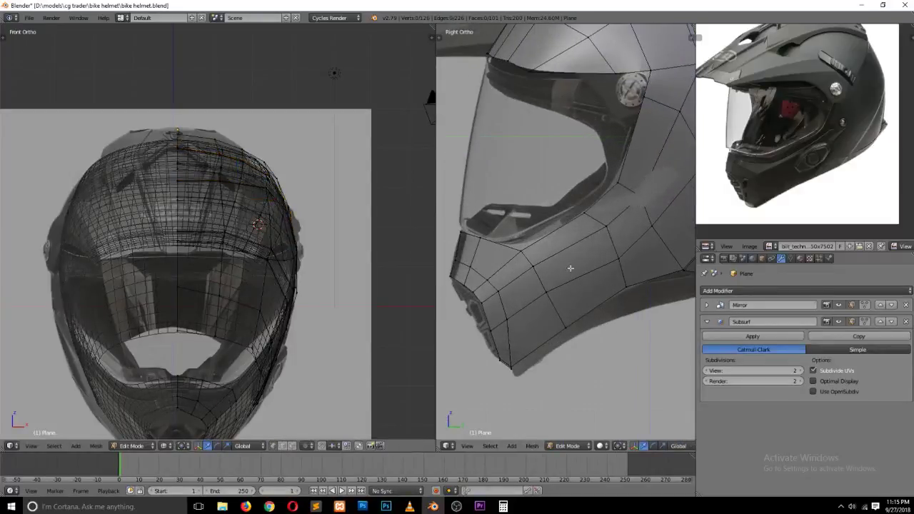
scroll(660, 173, "up", 1)
scroll(600, 189, "up", 1)
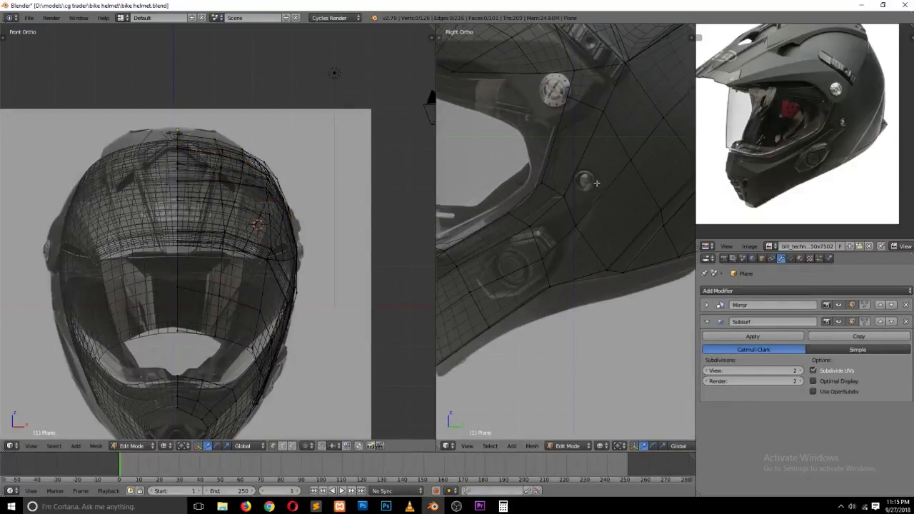
scroll(594, 195, "down", 2)
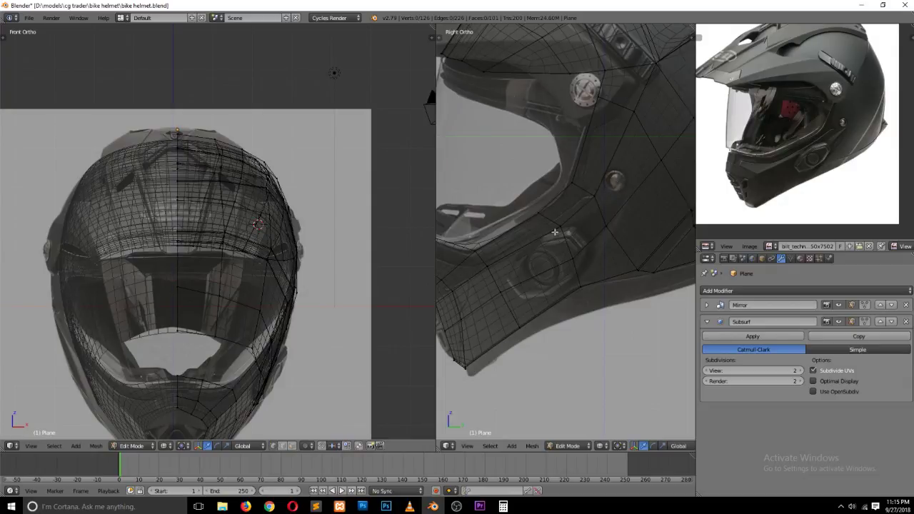
scroll(558, 232, "up", 1)
scroll(596, 163, "up", 1)
key("Tab")
Step: Switch to solid shading, zoom around the chin and visor against the photo, then resume Edit Mode
scroll(606, 170, "down", 1)
key("z")
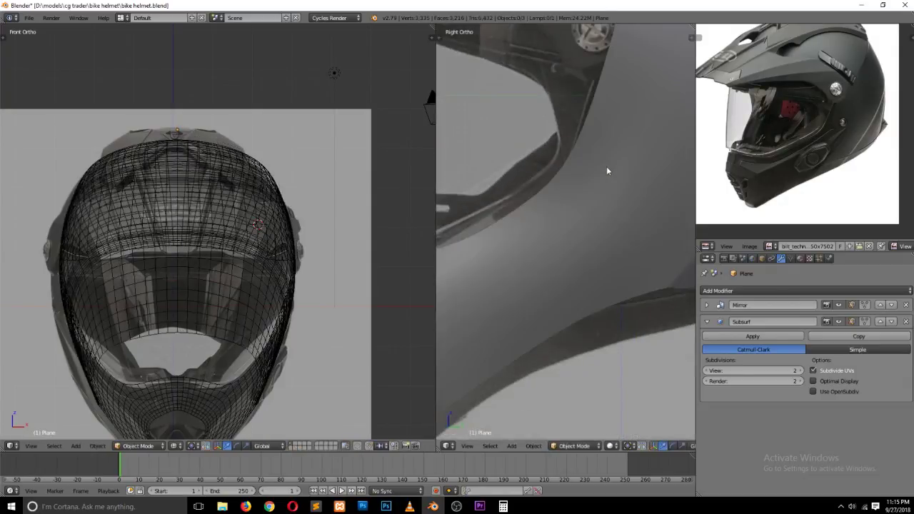
scroll(757, 183, "up", 2)
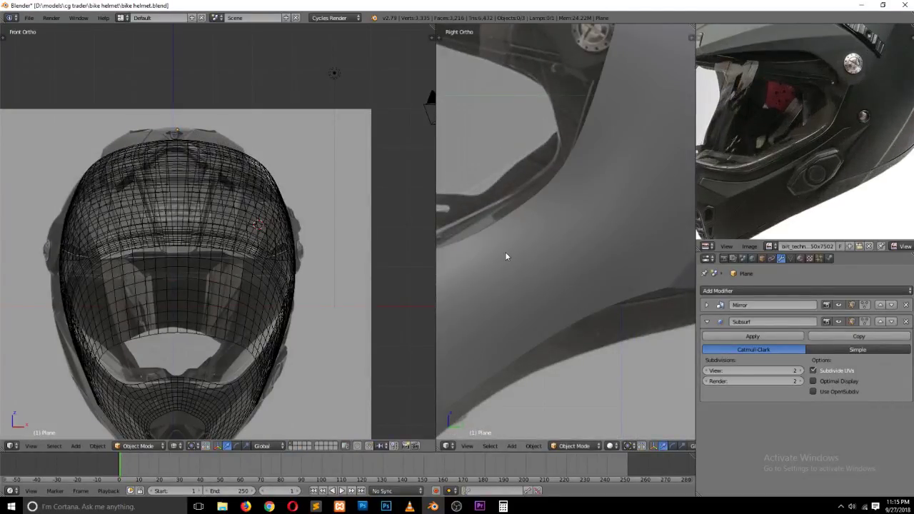
scroll(712, 209, "down", 2)
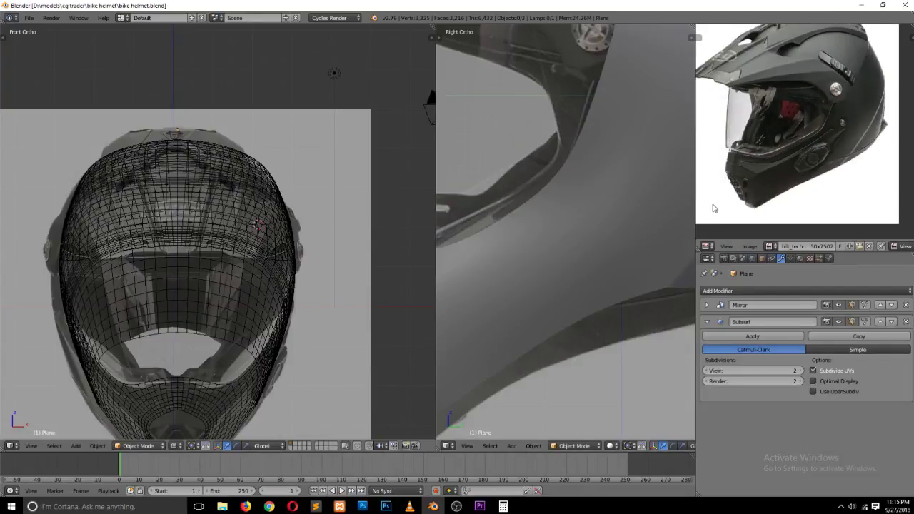
left_click(577, 234)
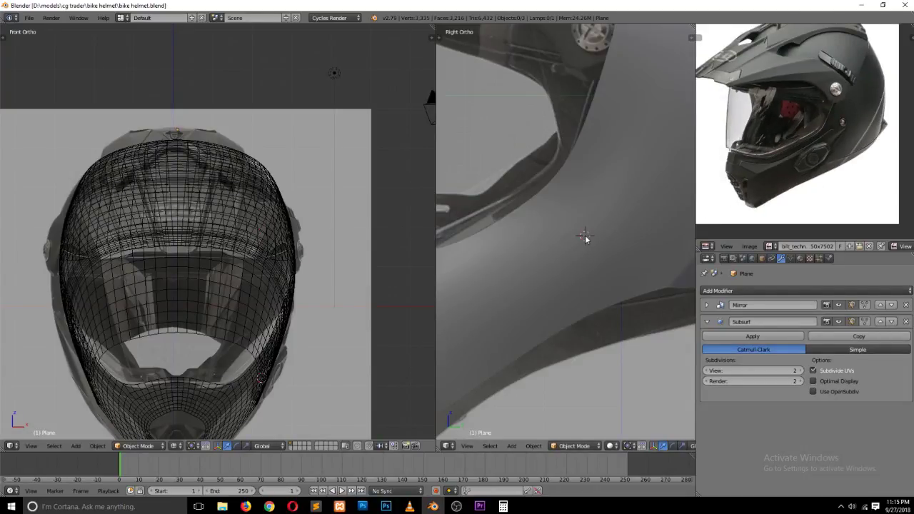
left_click(586, 239)
scroll(588, 237, "down", 2)
scroll(588, 238, "down", 2)
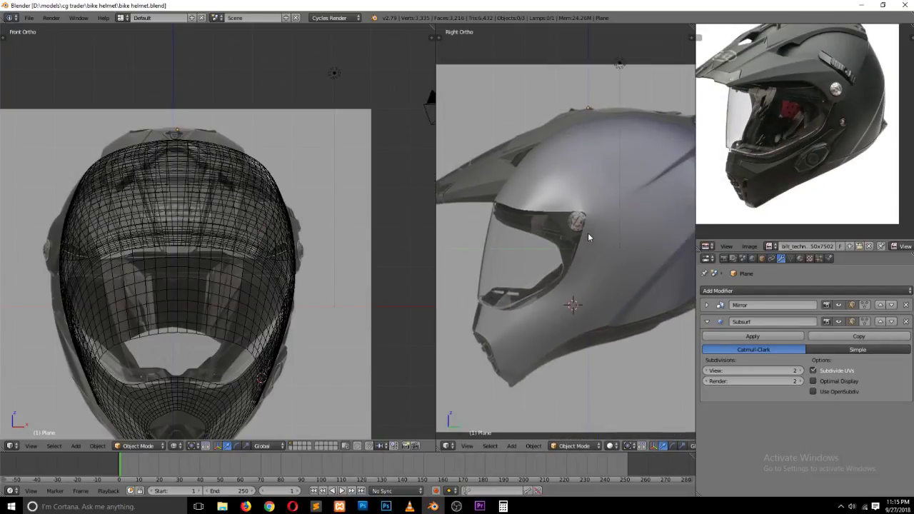
scroll(588, 237, "down", 1)
scroll(588, 237, "down", 3)
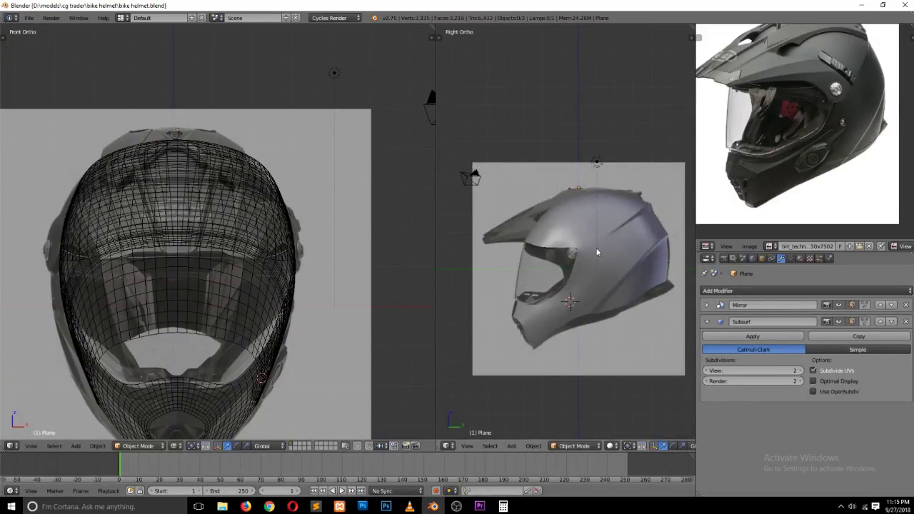
scroll(589, 247, "up", 1)
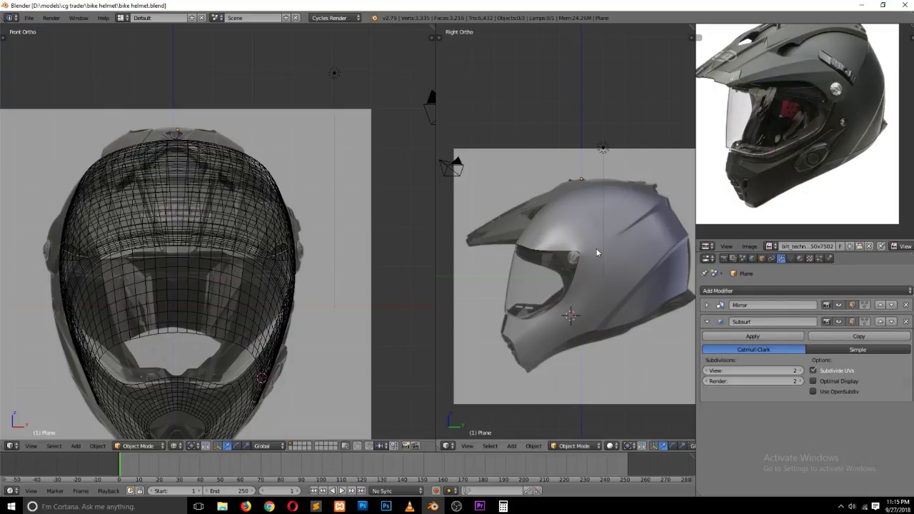
scroll(597, 253, "up", 2)
scroll(582, 271, "up", 1)
scroll(524, 338, "up", 1)
scroll(525, 350, "up", 1)
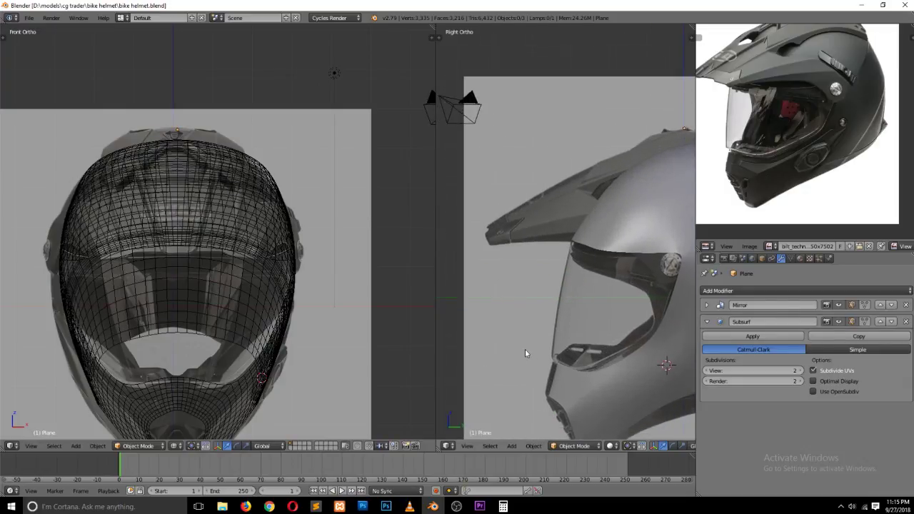
scroll(525, 350, "up", 1)
scroll(527, 357, "up", 1)
key("Tab")
Step: Select the chin front vertex below the visor and move it toward the reference
scroll(583, 373, "up", 1)
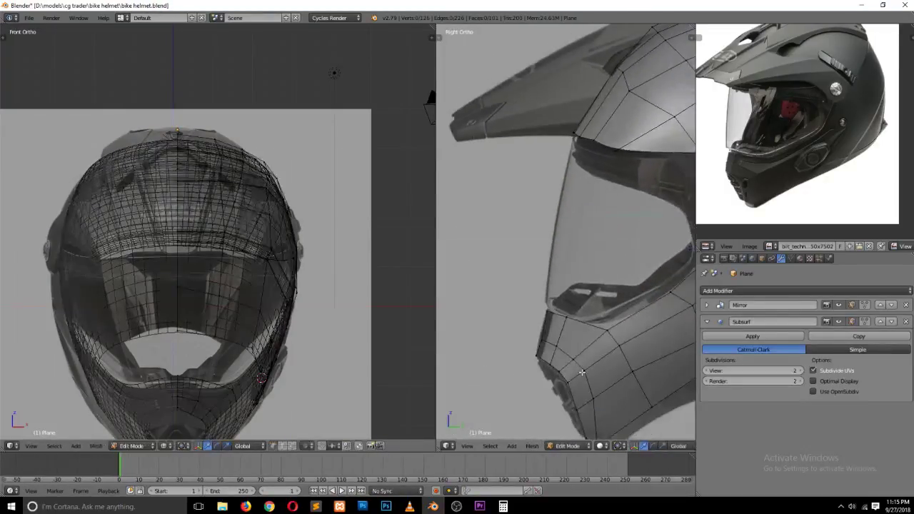
scroll(582, 372, "down", 1, "shift")
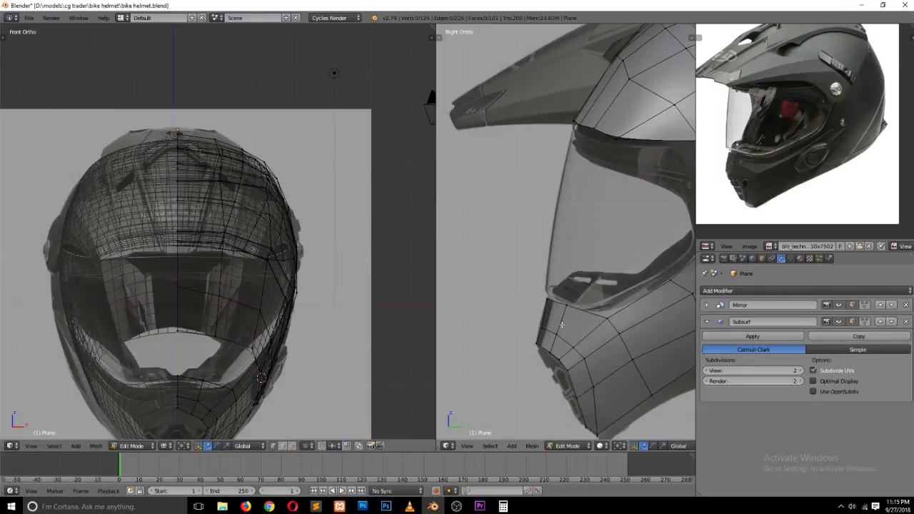
right_click(562, 325, "alt")
right_click(557, 334)
scroll(196, 393, "up", 1)
scroll(196, 393, "up", 1)
scroll(196, 393, "up", 2)
scroll(196, 393, "down", 3, "shift")
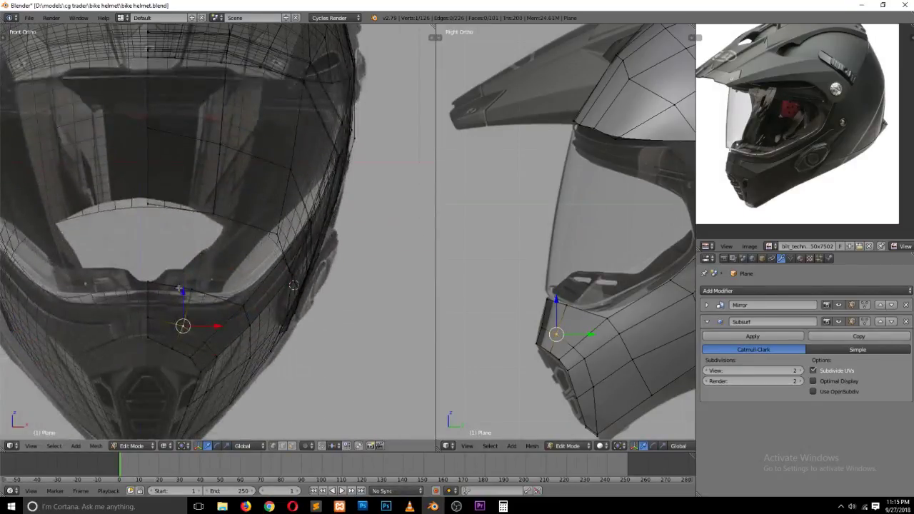
key("g")
left_click(208, 293)
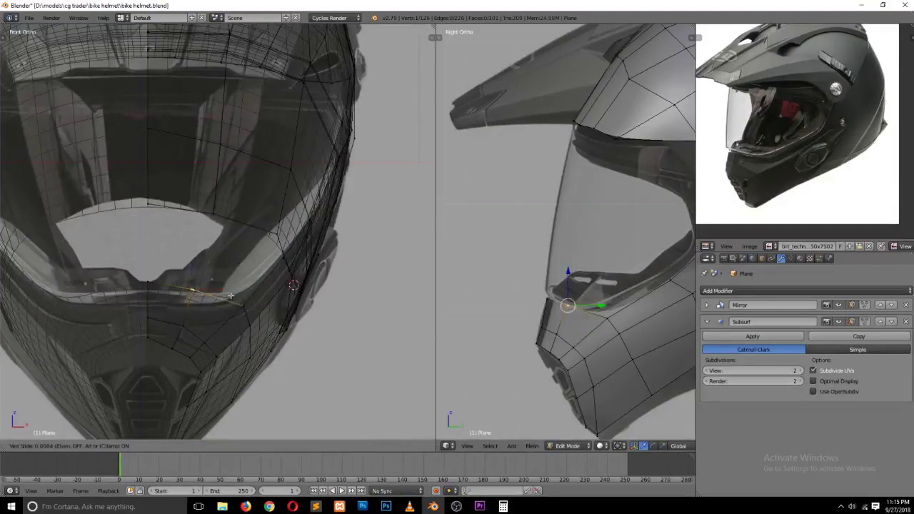
key("g")
left_click(575, 309)
Step: Slide and nudge the chin vertex into line with the side-view reference, then save over bike helmet.blend
key("g")
left_click(236, 296)
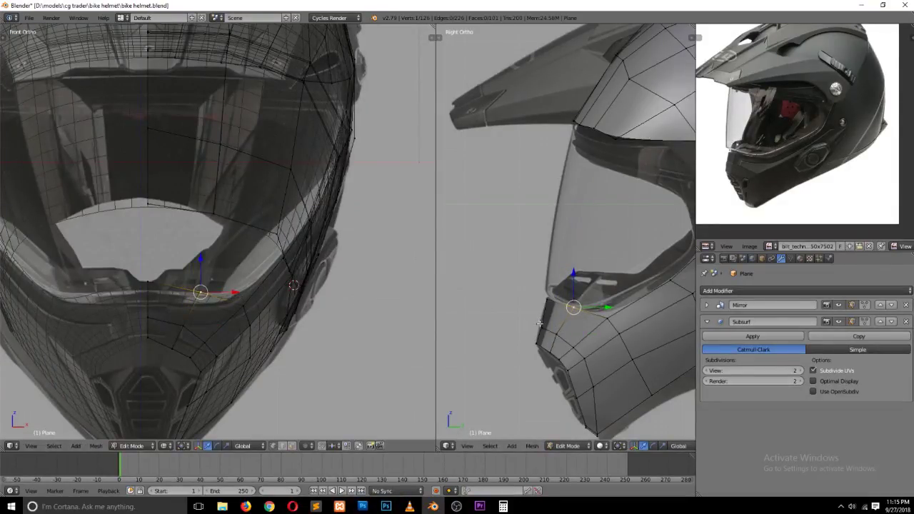
key("g")
left_click(565, 338)
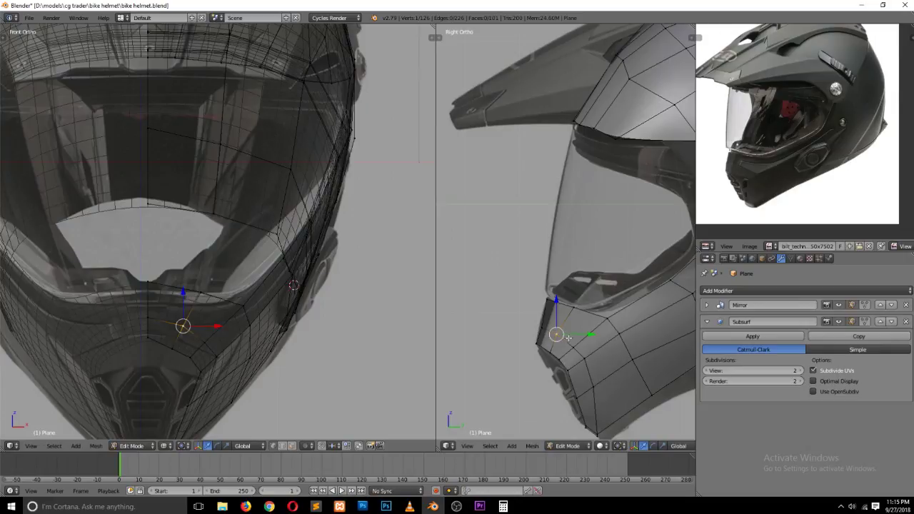
key("g")
left_click(573, 343)
key("ctrl+s")
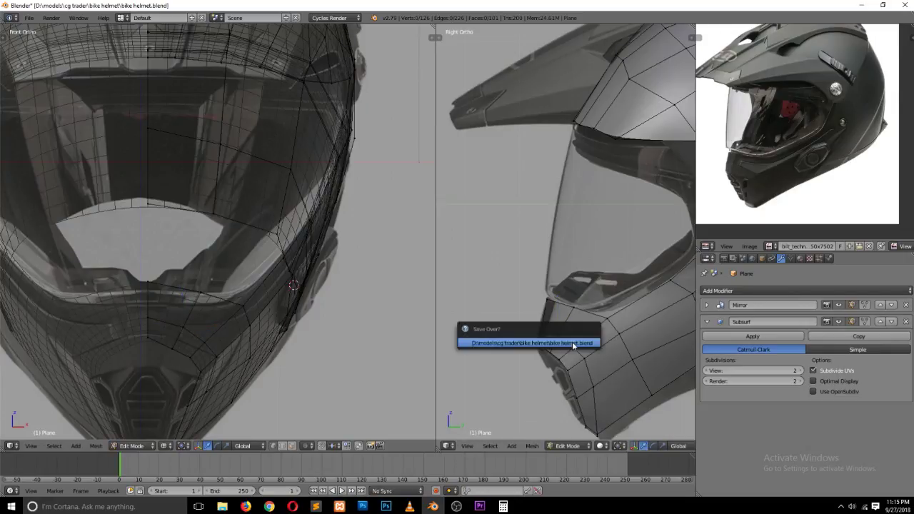
key("Return")
Step: In vertex select mode, select the edge loop around the chin vent
key("z")
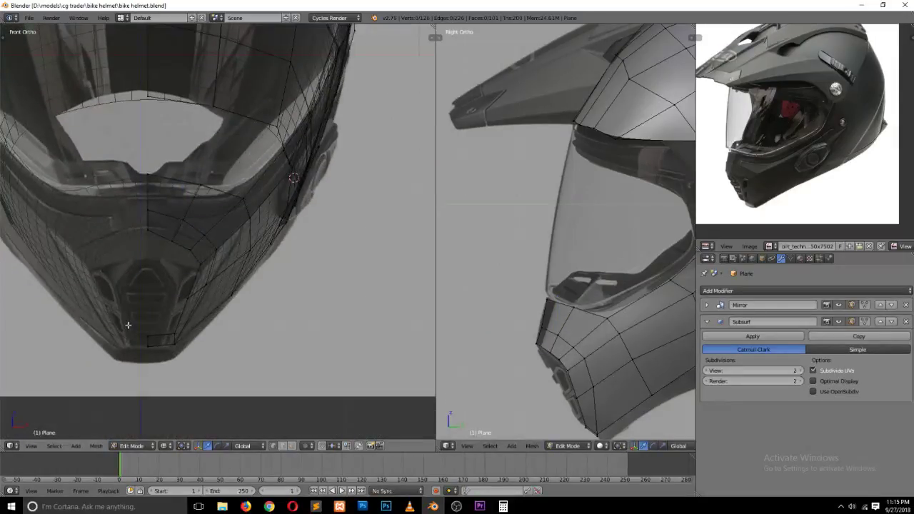
scroll(214, 300, "down", 5, "shift")
right_click(195, 284, "alt")
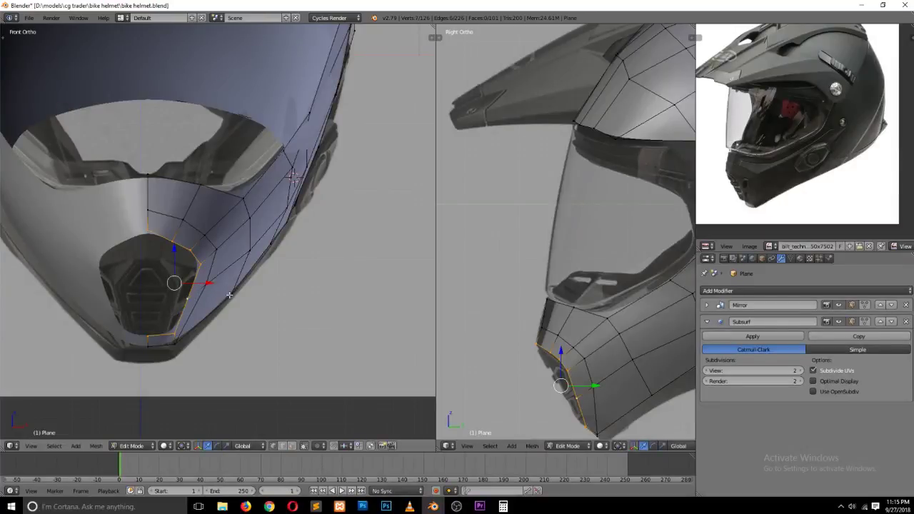
scroll(212, 292, "down", 2, "shift")
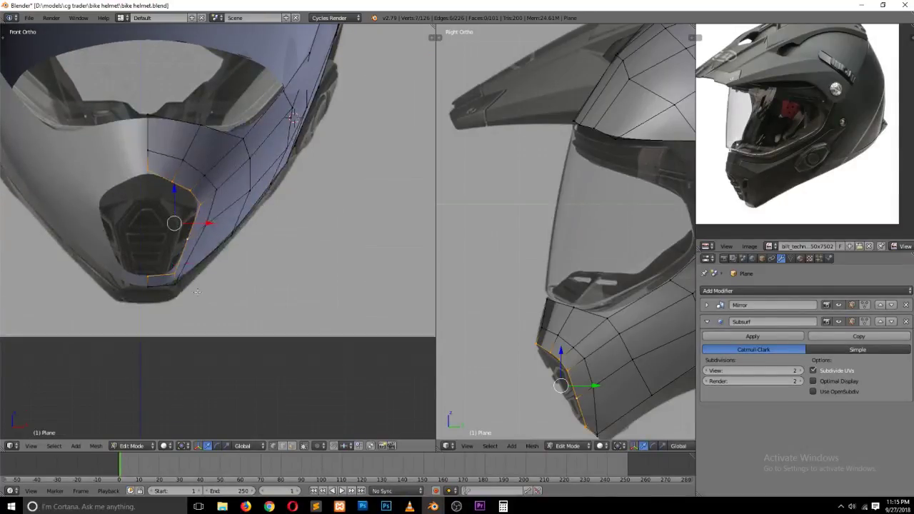
scroll(215, 272, "up", 3)
key("a")
key("ctrl+Tab")
key("Return")
right_click(164, 241)
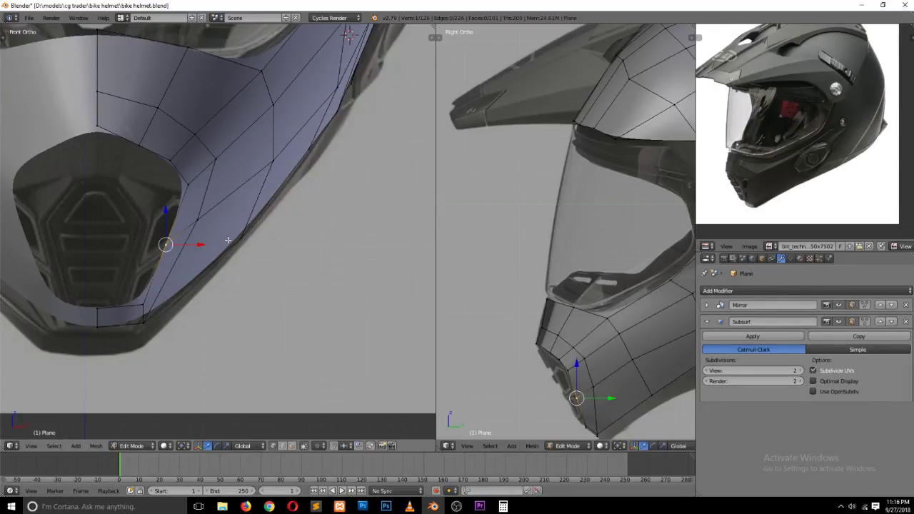
right_click(174, 182, "alt")
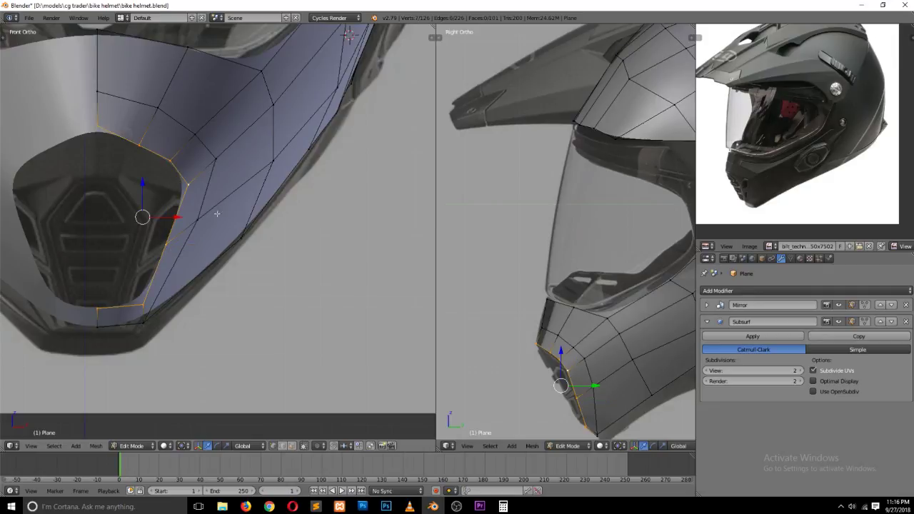
scroll(620, 383, "down", 3, "ctrl")
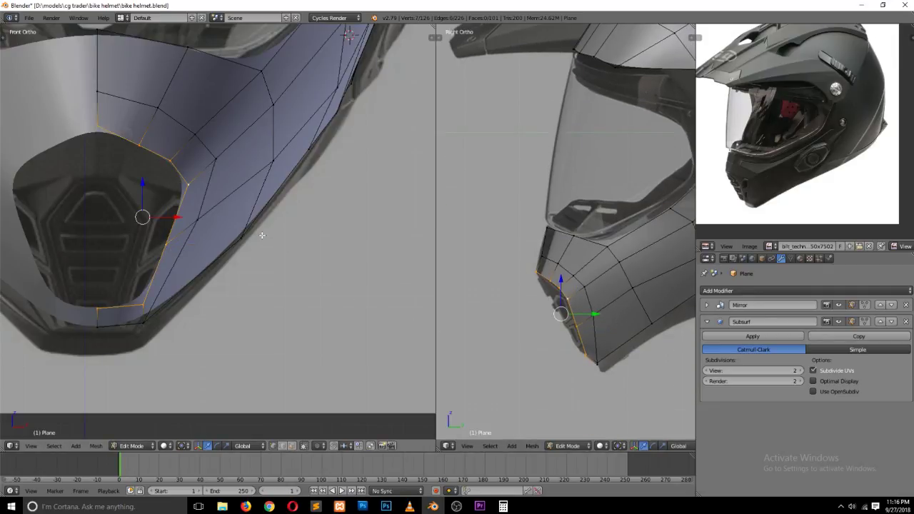
Step: Extrude the vent rim loop, scale it inward, and shift it slightly sideways and back along Y
key("e")
key("s")
left_click(233, 235)
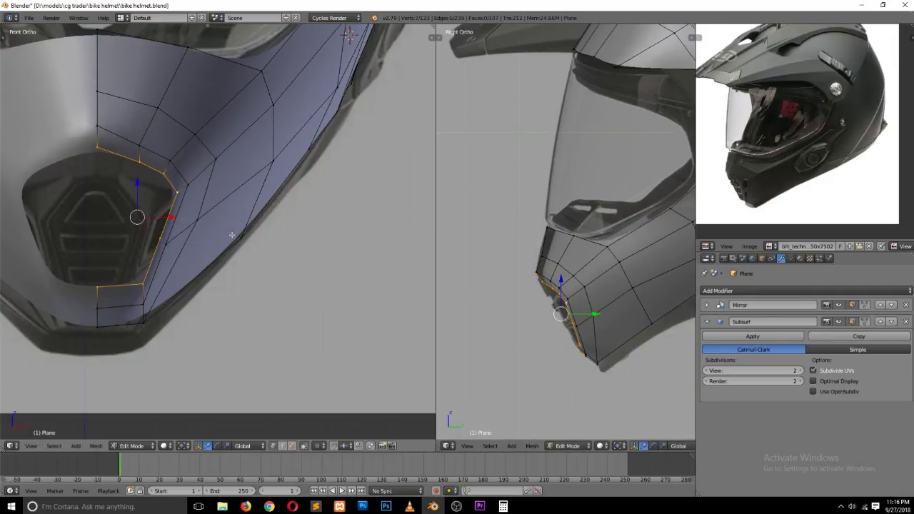
left_click_drag(168, 209, 160, 209)
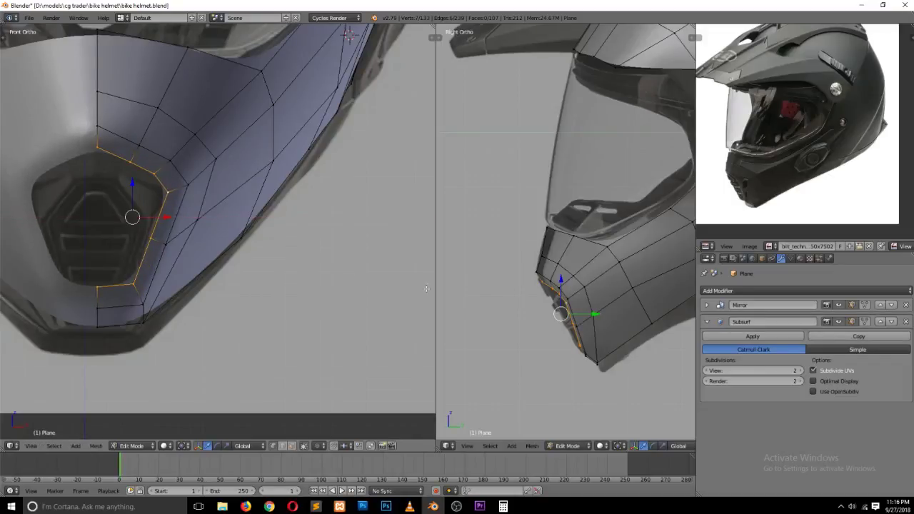
scroll(566, 312, "up", 2)
left_click_drag(587, 350, 587, 353)
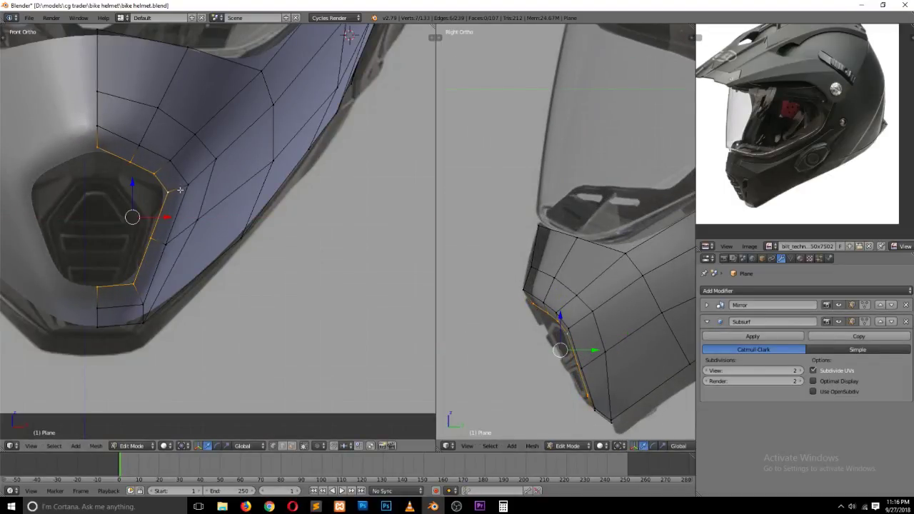
Step: Extend new geometry from the vent's top corner down to the vent bottom and place the new vertex
key("ctrl+Tab")
left_click(181, 210)
right_click(109, 155)
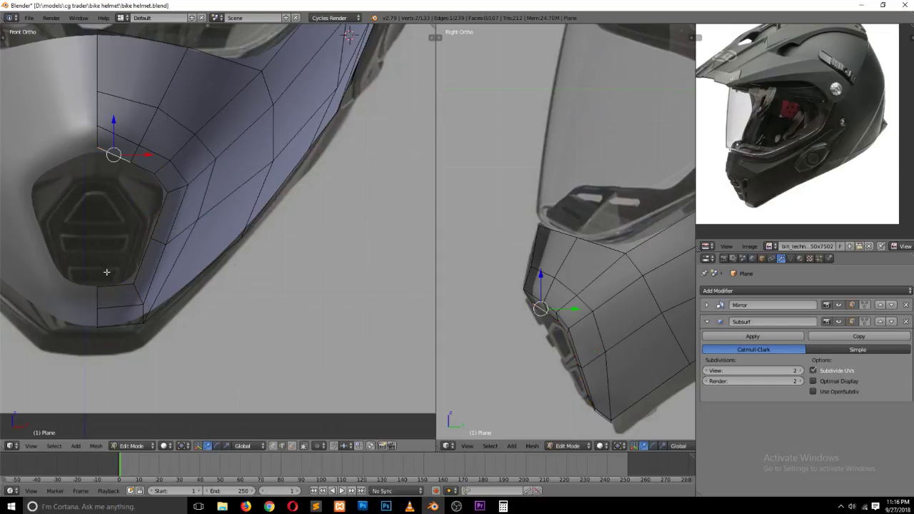
left_click(117, 304, "ctrl")
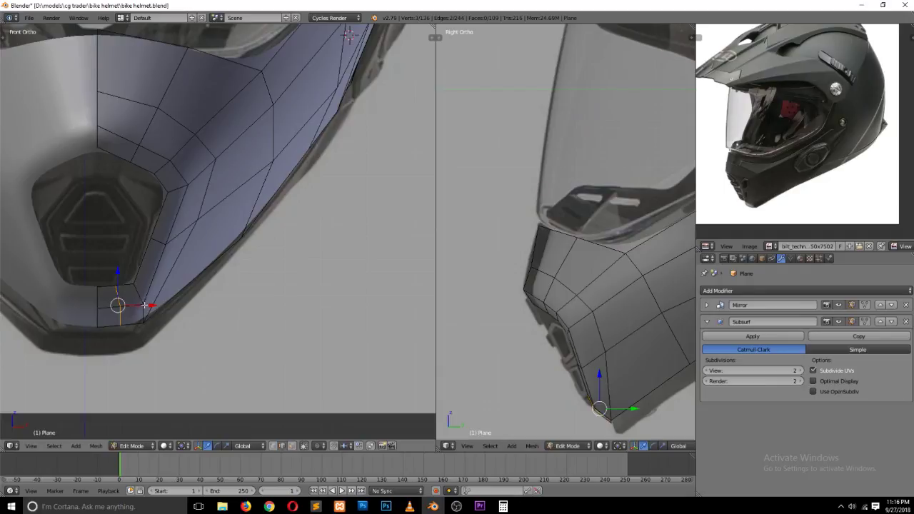
key("g")
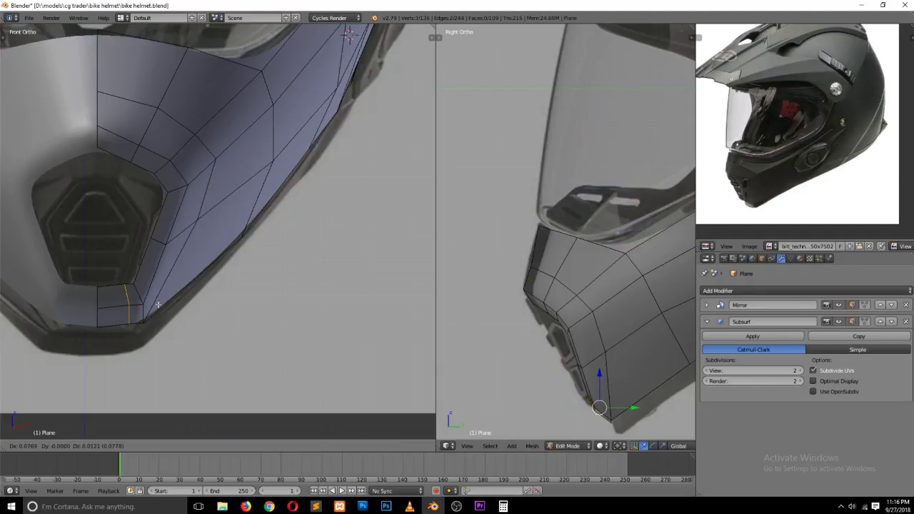
left_click(163, 305)
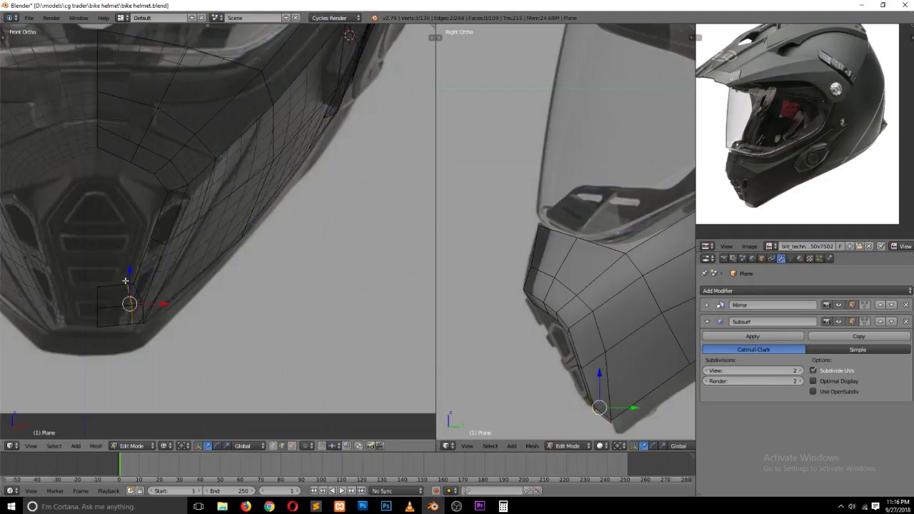
Step: Shift the new bottom vertex right, lower it to the chin's bottom edge, and adjust it along X
key("alt+m")
left_click(153, 286)
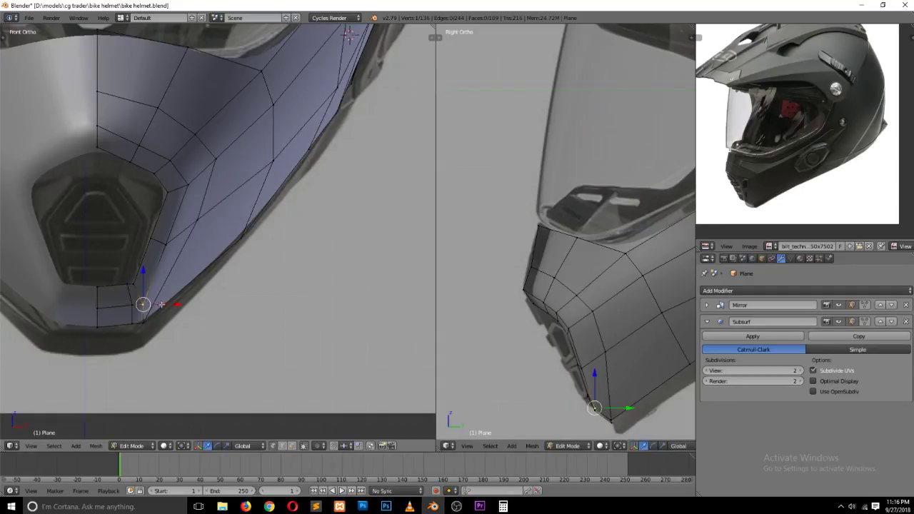
key("g")
left_click(149, 325)
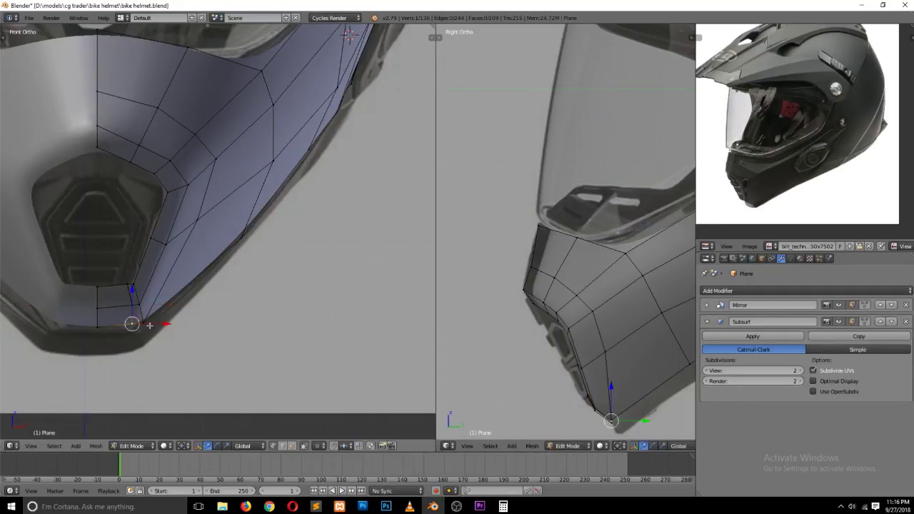
key("g")
key("x")
left_click(155, 326)
Step: Select the bottom and upper edges of the vent opening
key("a")
key("ctrl+Tab")
left_click(178, 256)
key("ctrl+Tab")
left_click(177, 254)
key("ctrl+Tab")
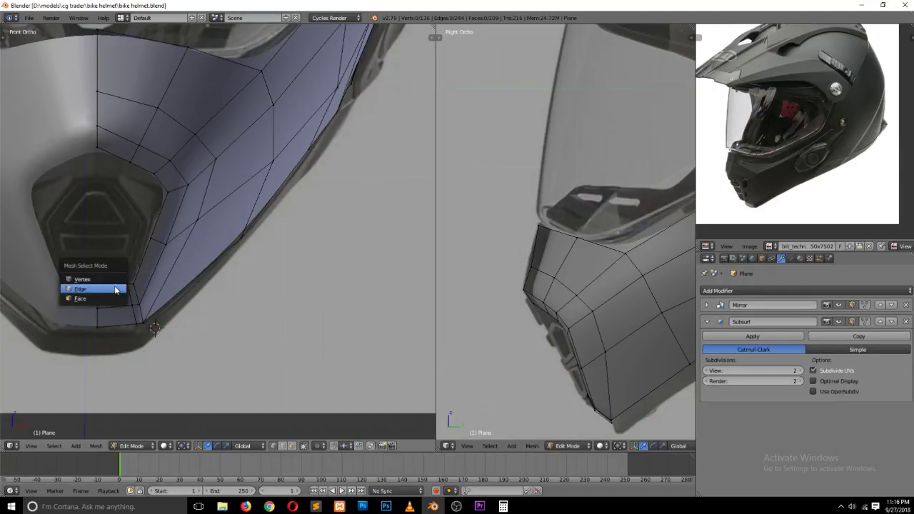
right_click(112, 286)
right_click(113, 156, "shift")
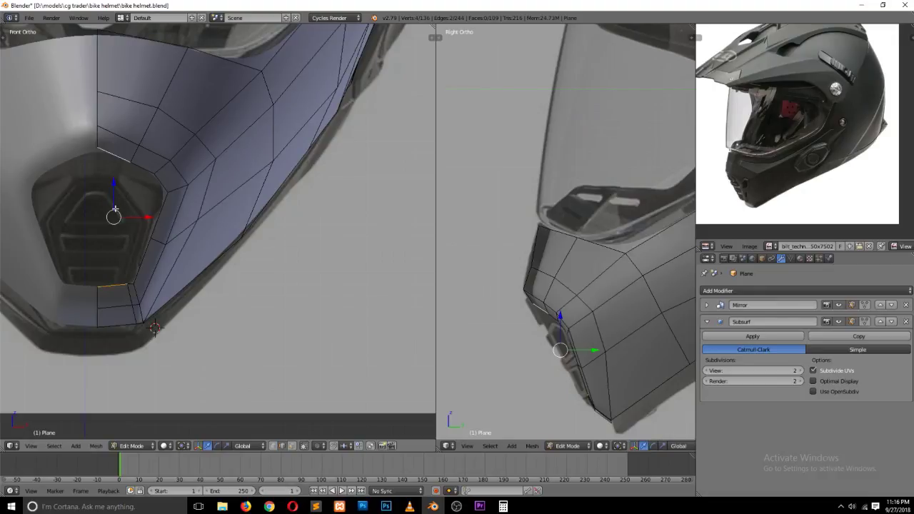
key("ctrl+Tab")
left_click(103, 150)
Step: In wireframe, raise the vertex above the vent along Z and adjust its depth along Y
key("z")
right_click(134, 154)
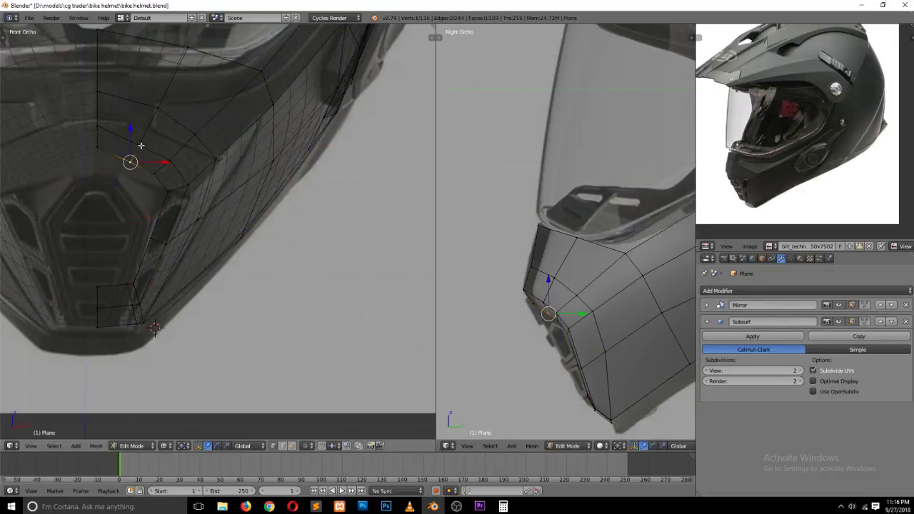
key("g")
key("z")
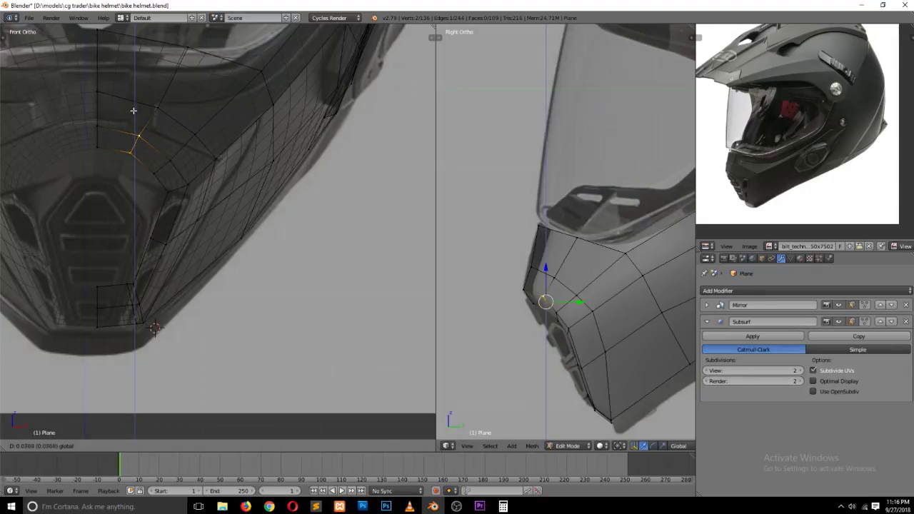
left_click(133, 111)
key("g")
key("y")
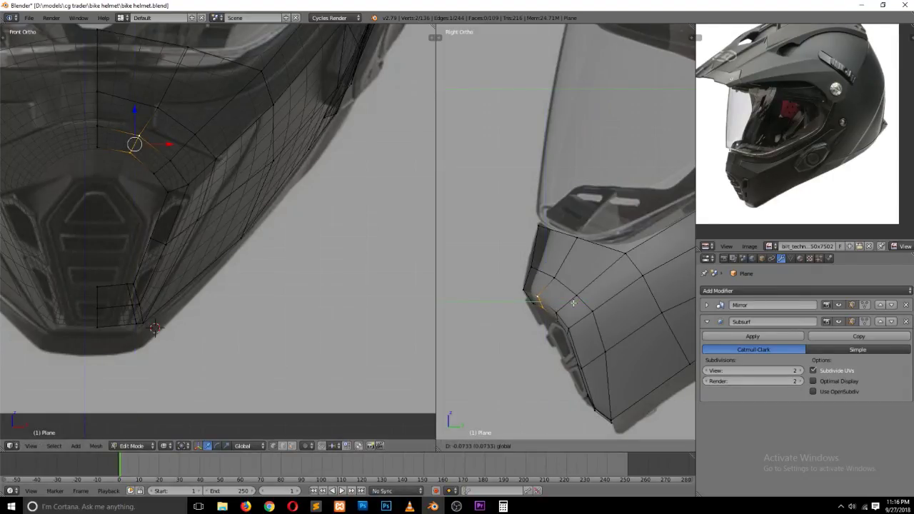
left_click(573, 304)
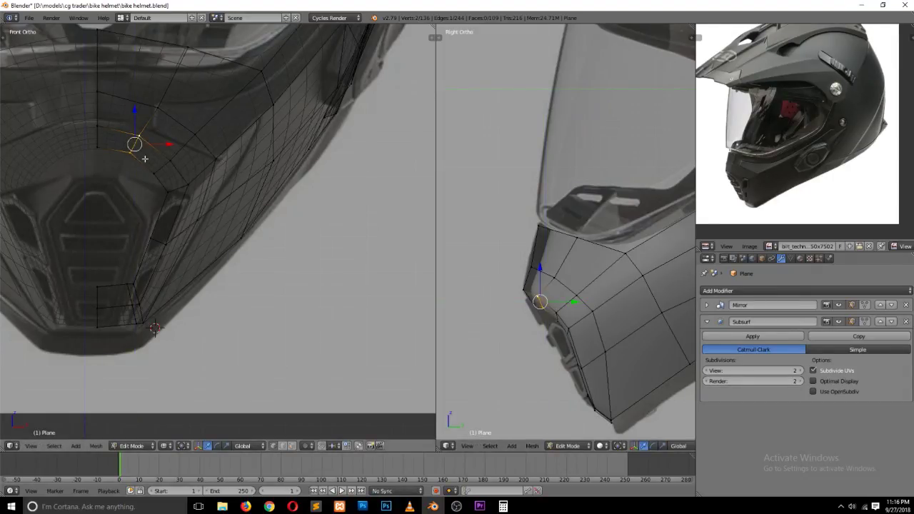
Step: Select the top and bottom edges of the vent recess in edge mode
key("a")
key("ctrl+Tab")
left_click(127, 175)
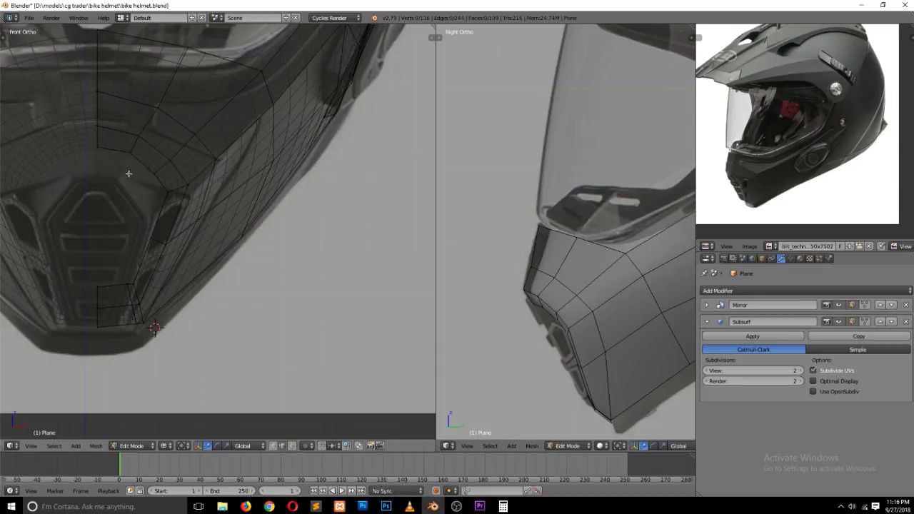
right_click(117, 176)
right_click(106, 286, "shift")
Step: Fill a face between the recess edges and add two loop cuts across it
key("f")
key("a")
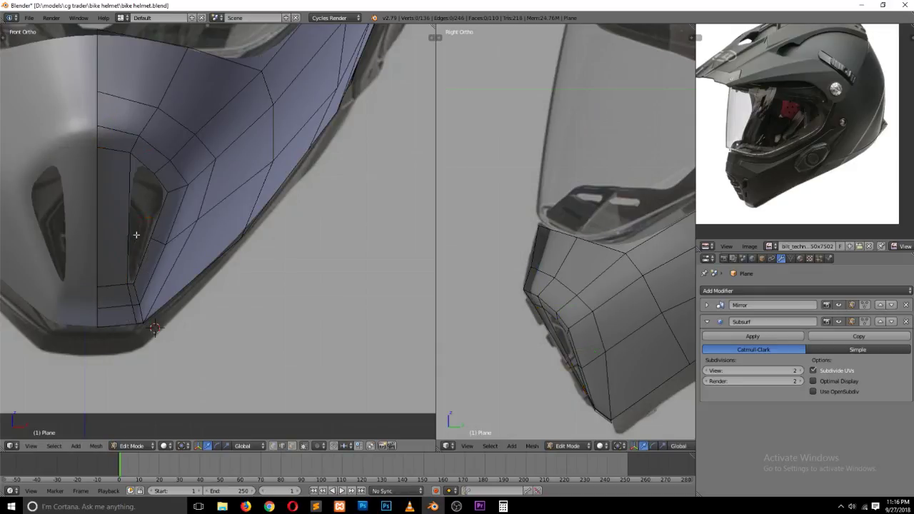
key("ctrl+r")
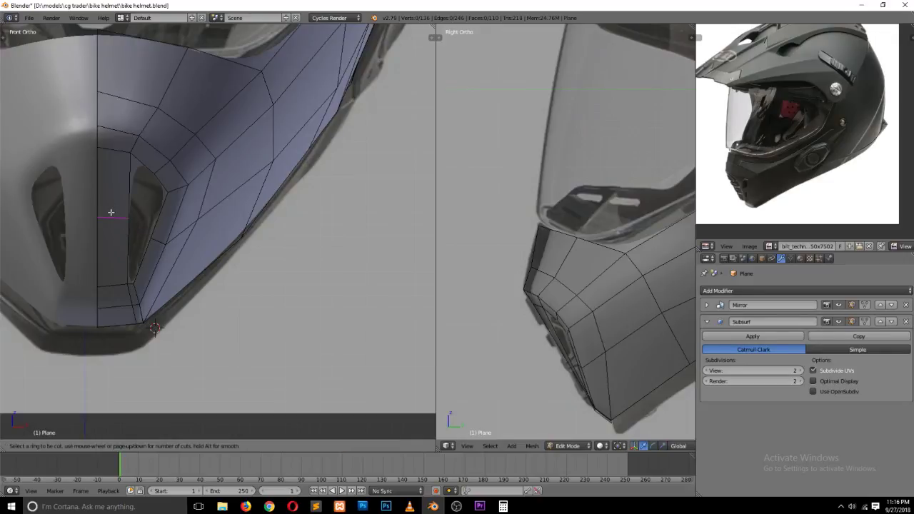
left_click(112, 214)
left_click(115, 232)
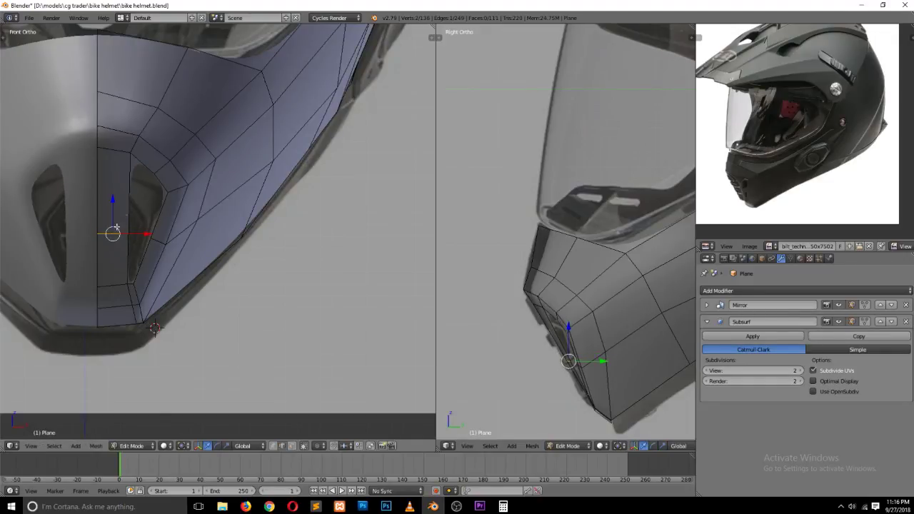
key("ctrl+r")
left_click(123, 203)
left_click(150, 218)
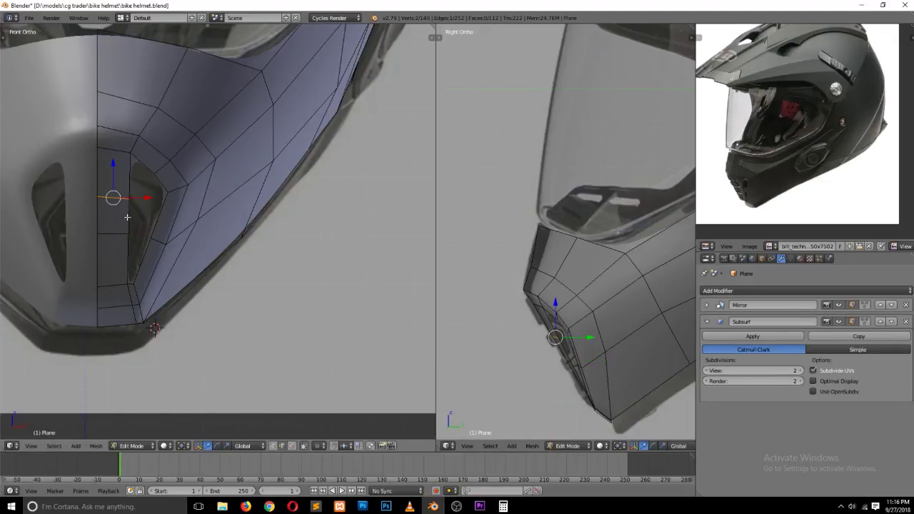
Step: Select the inner loop along the recess curve and edge-slide it toward the vent rim
left_click(145, 258)
right_click(147, 184)
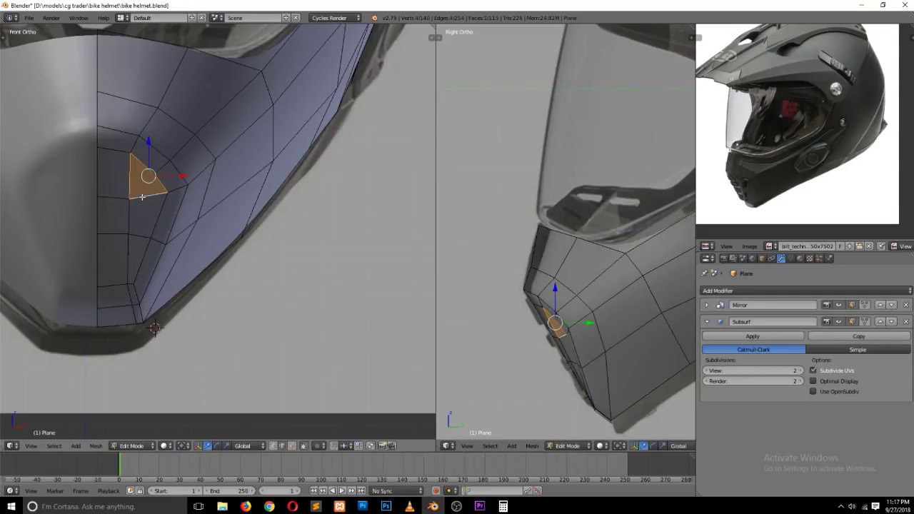
key("Tab")
key("Tab")
right_click(136, 147)
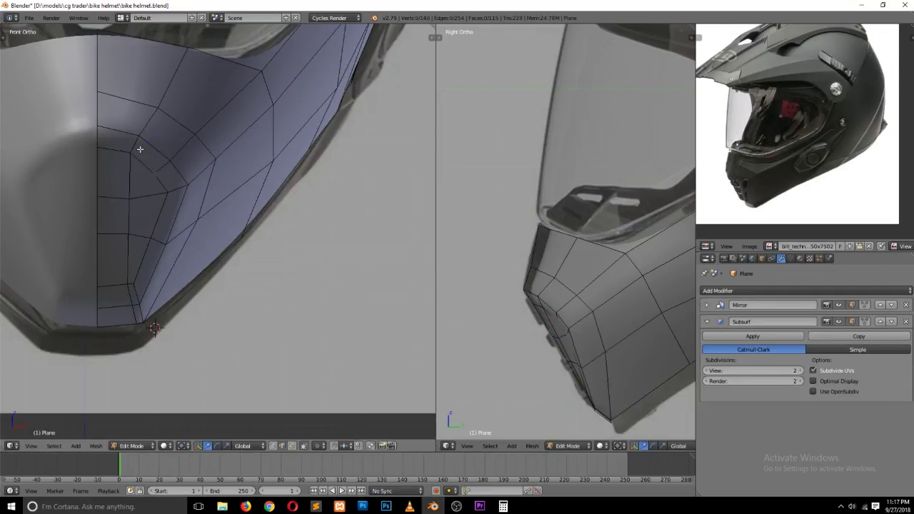
right_click(138, 141, "alt")
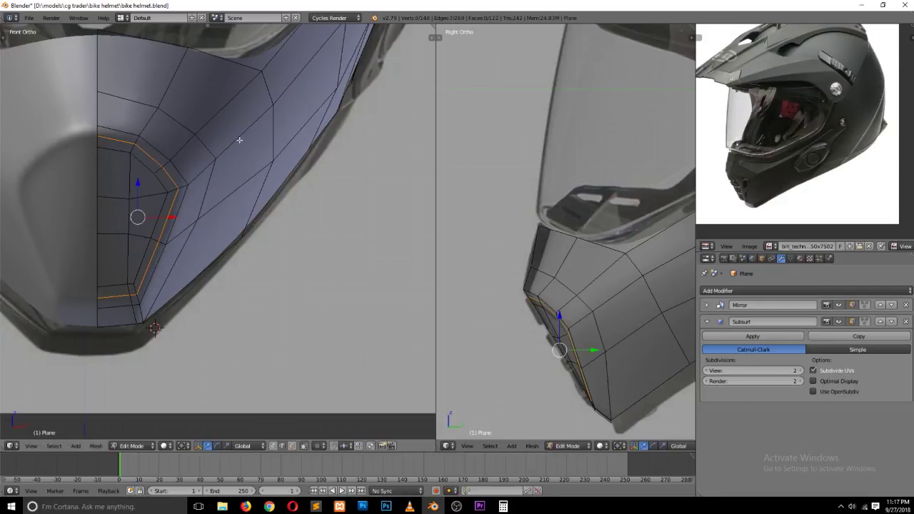
right_click(198, 178)
right_click(172, 184, "alt")
key("g")
key("g")
left_click(240, 165)
Step: Check the smoothed helmet in Object Mode, save over bike helmet.blend, and return to Edit Mode
key("Tab")
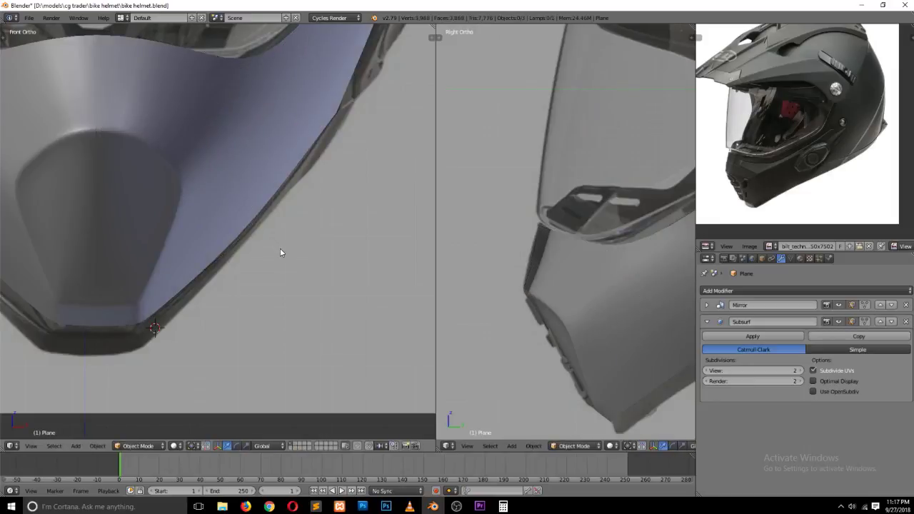
key("ctrl+s")
left_click(281, 256)
key("Tab")
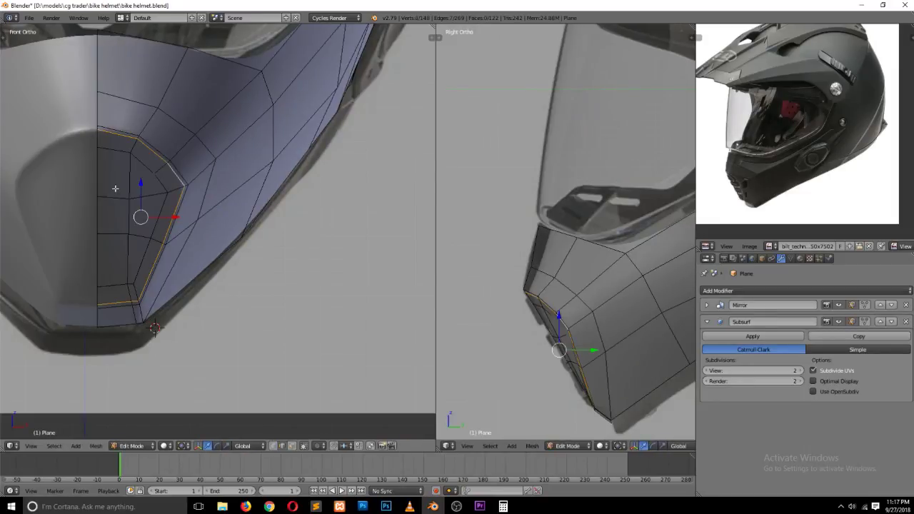
key("a")
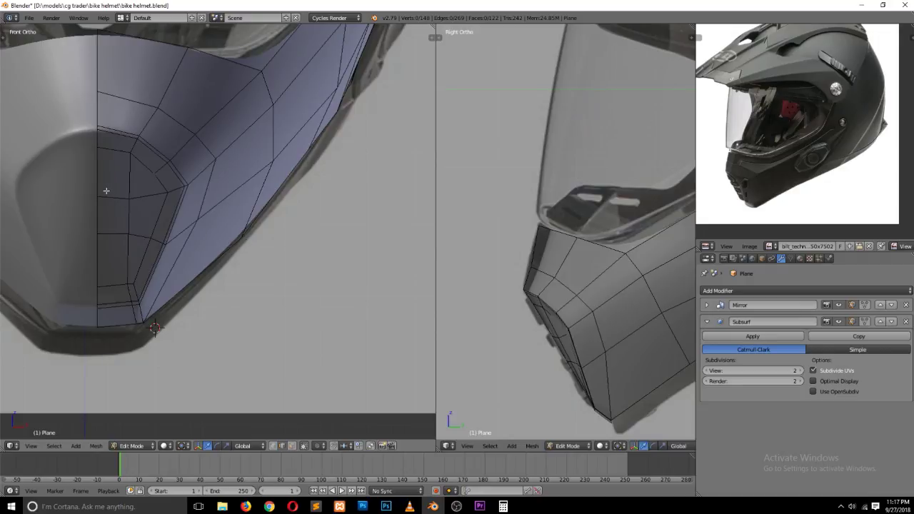
Step: Save the helmet file, overwriting the existing blend
scroll(771, 187, "up", 3)
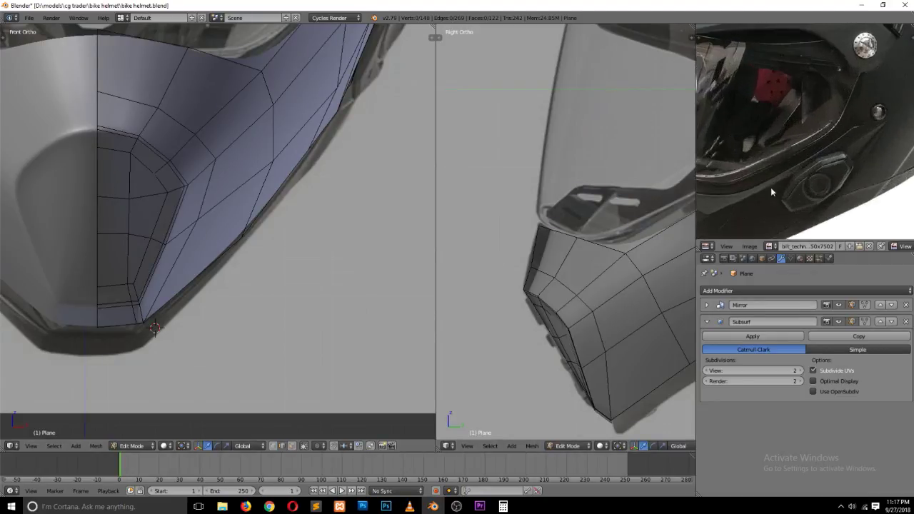
middle_click_drag(771, 187, 850, 137)
key("ctrl+s")
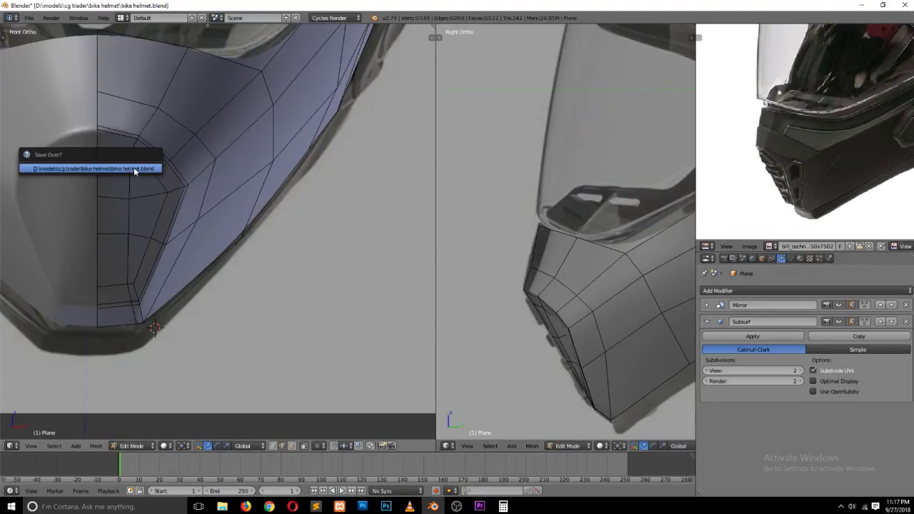
left_click(134, 167)
key("ctrl+s")
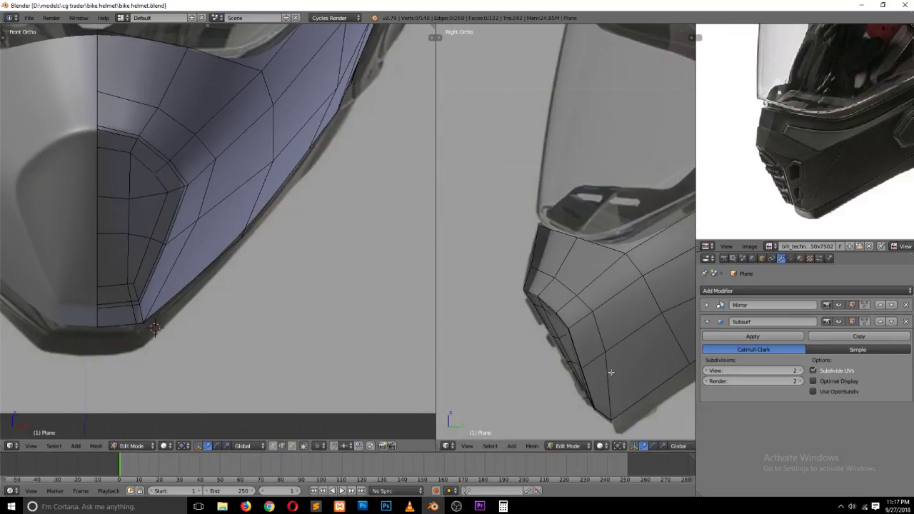
Step: Check the chin guard in wireframe, then view it smoothed in Object Mode against the side reference
scroll(610, 368, "up", 2)
key("z")
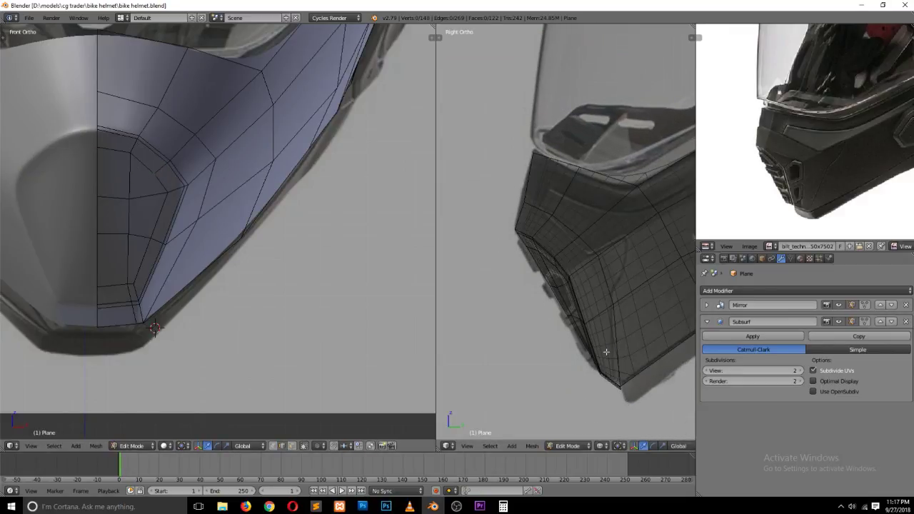
scroll(606, 352, "up", 1)
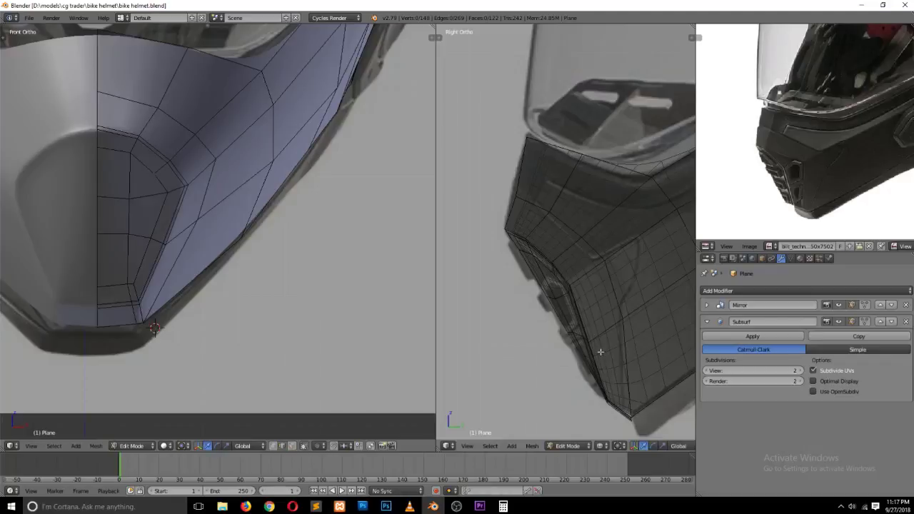
key("z")
scroll(601, 351, "down", 3)
key("Tab")
scroll(200, 211, "down", 2)
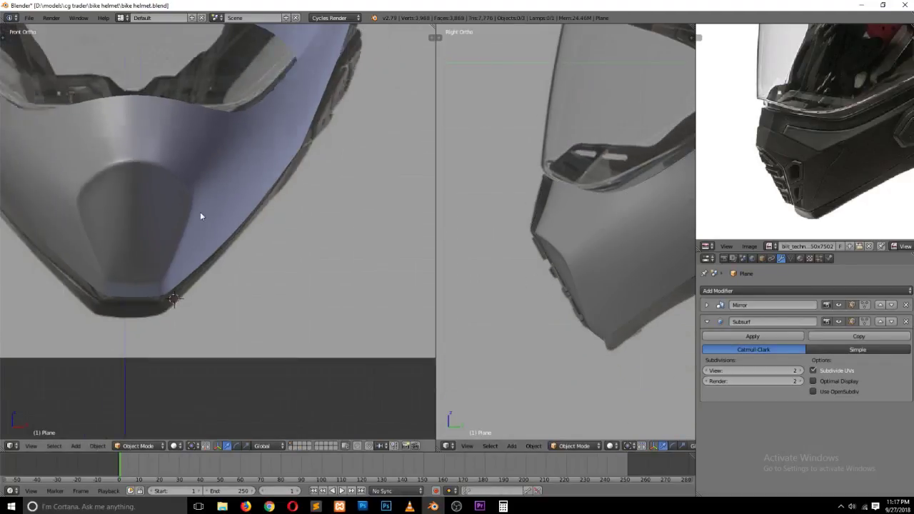
scroll(200, 212, "down", 1)
Step: Save the file again and return to Edit Mode on the helmet mesh
key("ctrl+s")
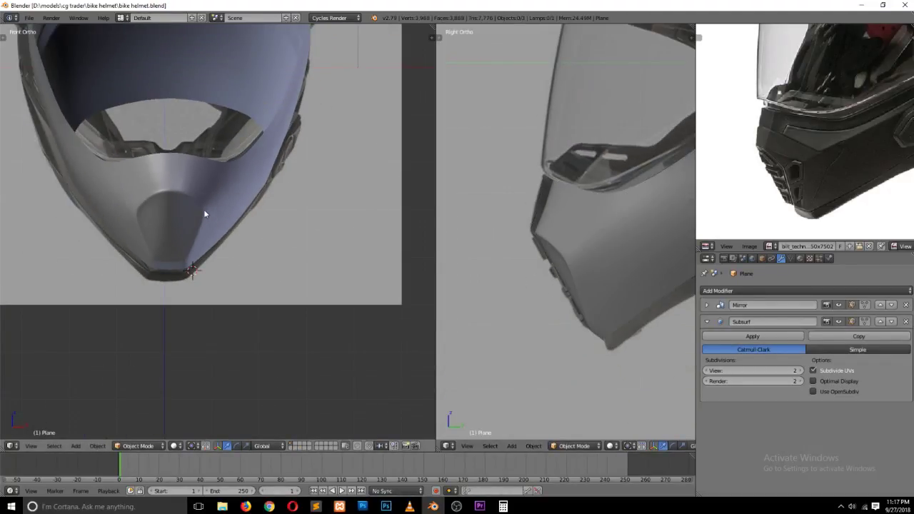
scroll(203, 209, "up", 2)
key("Tab")
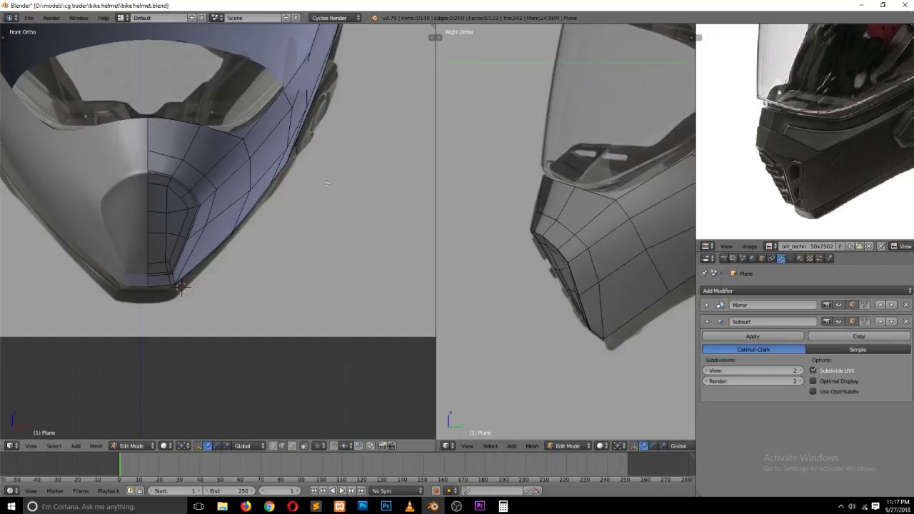
scroll(572, 215, "down", 2)
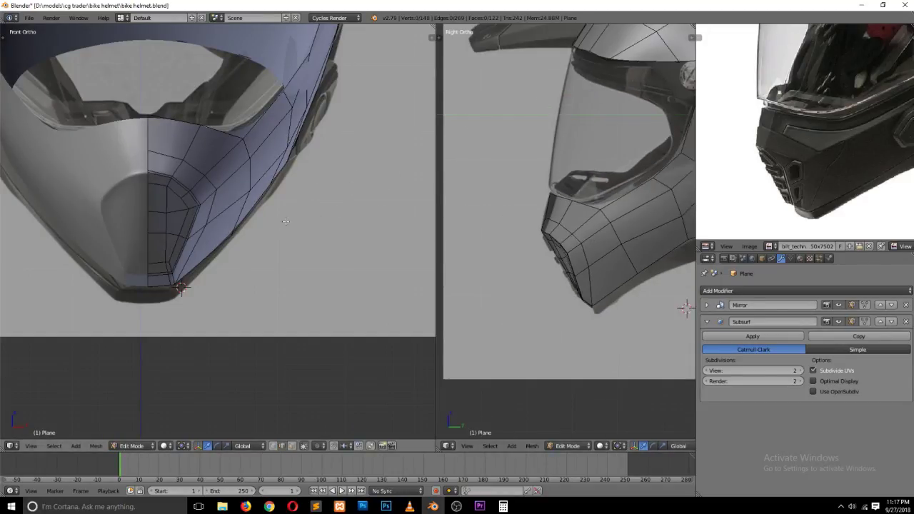
Step: Leave Edit Mode and frame the whole helmet in the front view
key("Tab")
key("Home")
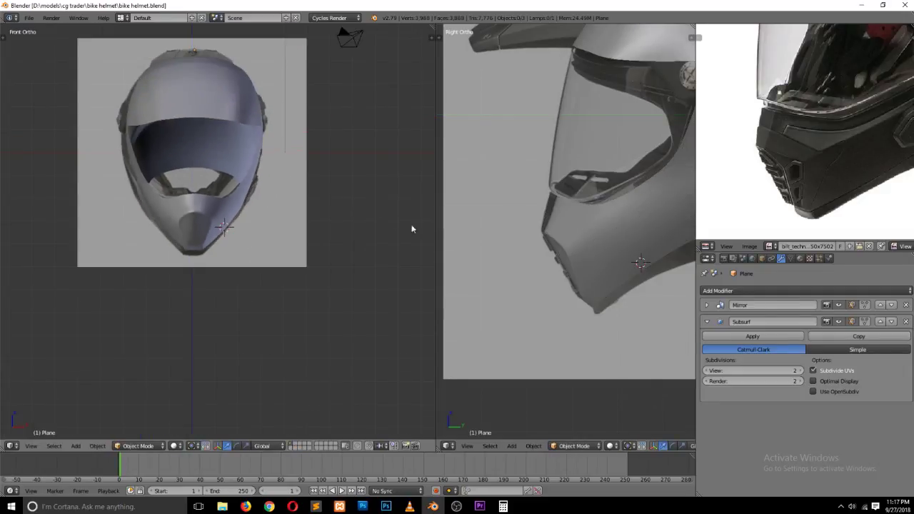
scroll(339, 202, "up", 1, "shift")
scroll(590, 212, "up", 2)
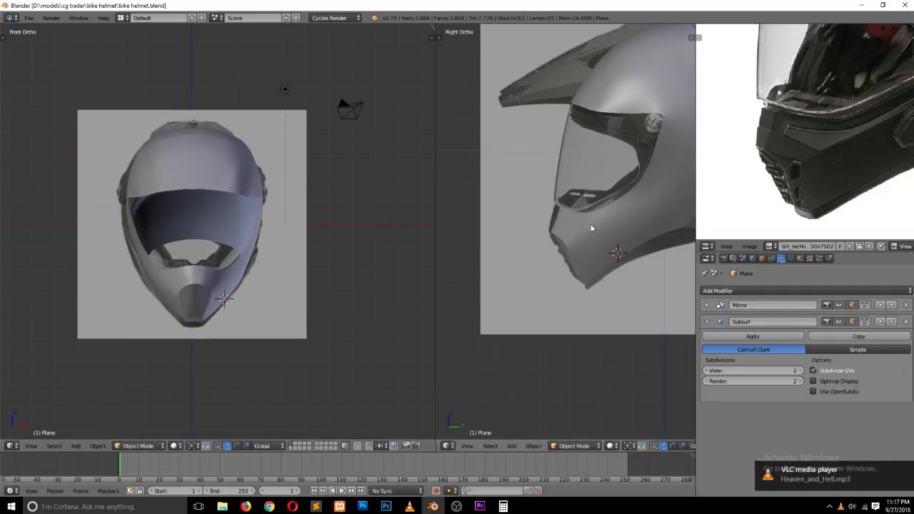
scroll(589, 223, "up", 2)
scroll(535, 232, "up", 2)
Step: Re-enter Edit Mode to inspect the visor and peak against the side reference
key("Tab")
scroll(483, 222, "down", 2)
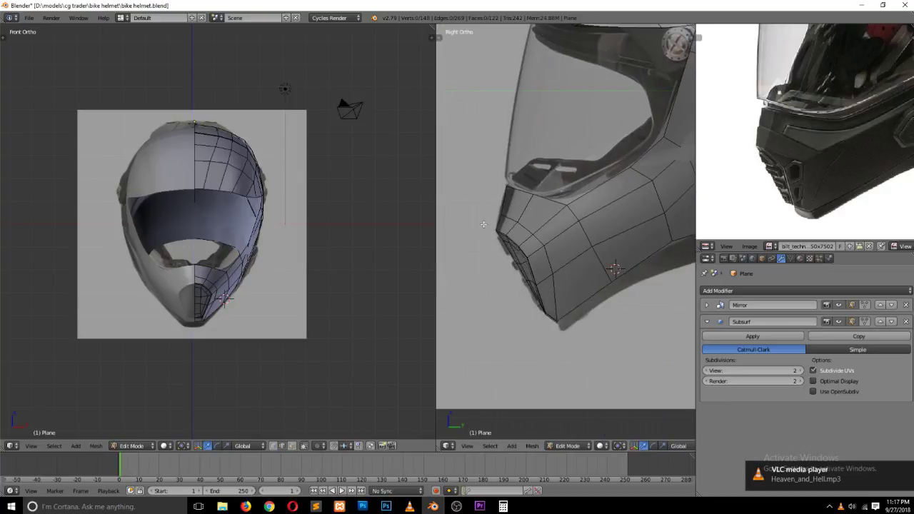
scroll(513, 221, "up", 1)
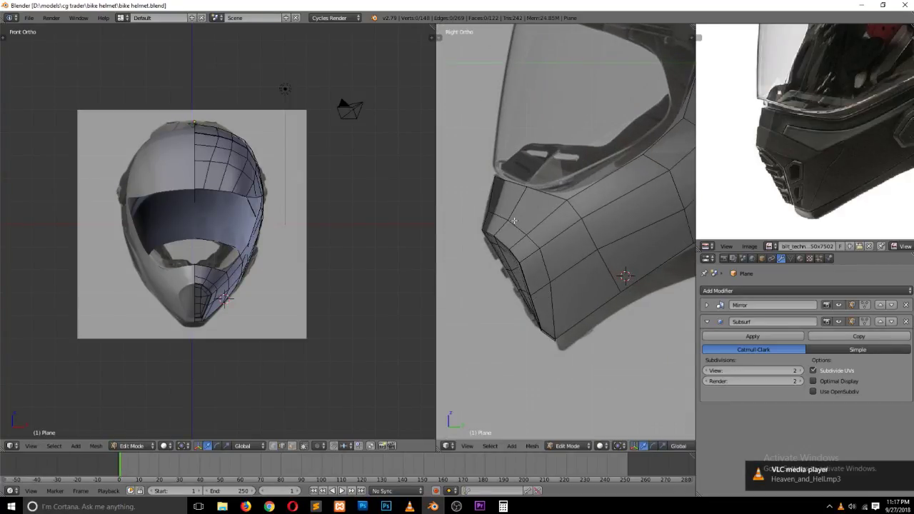
scroll(514, 220, "down", 2)
mouse_move(561, 174)
middle_mouse_down("shift")
mouse_move(565, 210)
mouse_move(503, 210)
middle_mouse_up("shift")
scroll(763, 148, "down", 1)
scroll(763, 147, "down", 1)
scroll(763, 148, "up", 1)
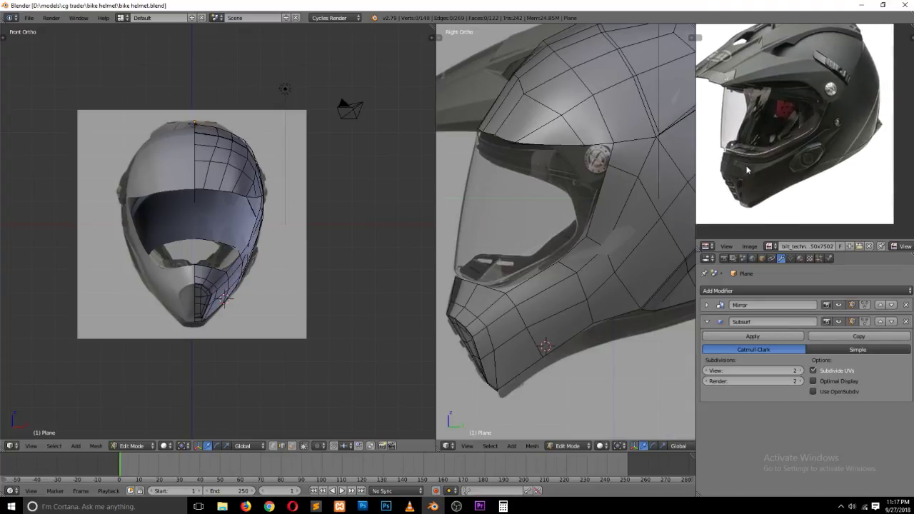
scroll(786, 158, "up", 2)
middle_click_drag(814, 169, 872, 141)
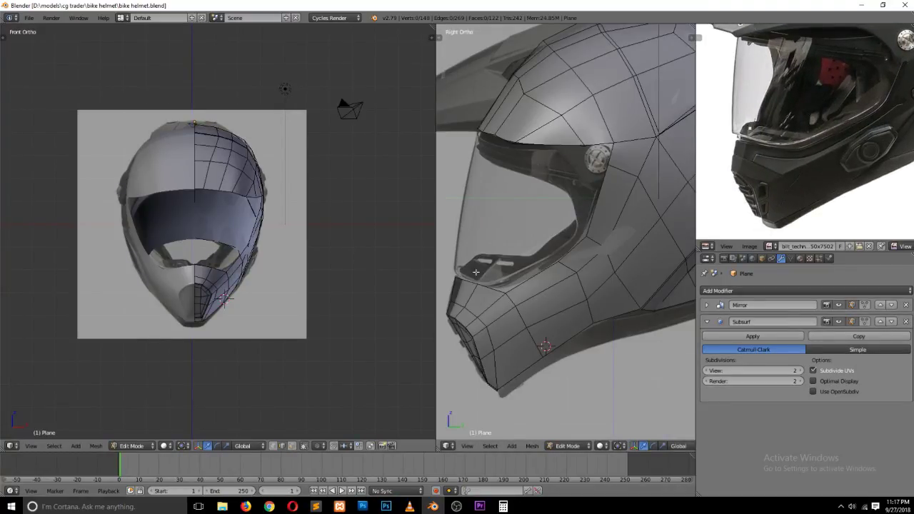
scroll(543, 278, "down", 1)
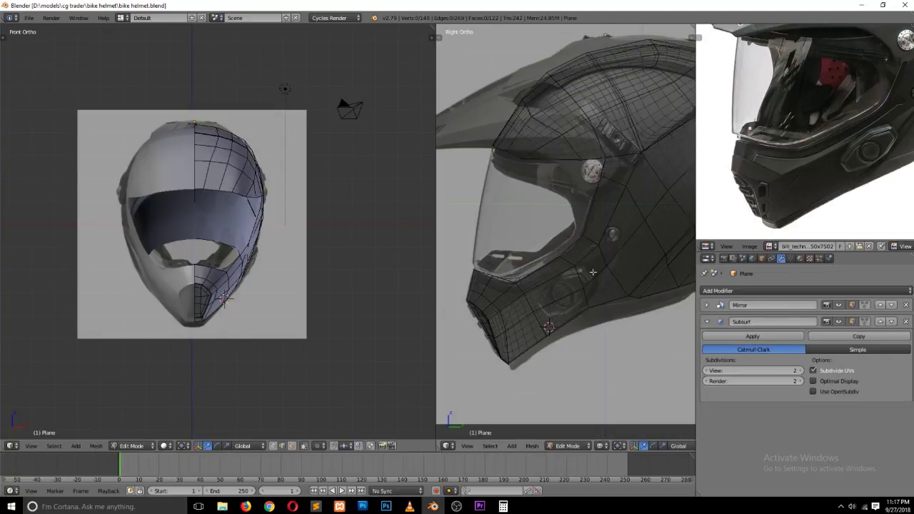
Step: Restore solid shading in the side view and exit back to Object Mode
key("alt+z")
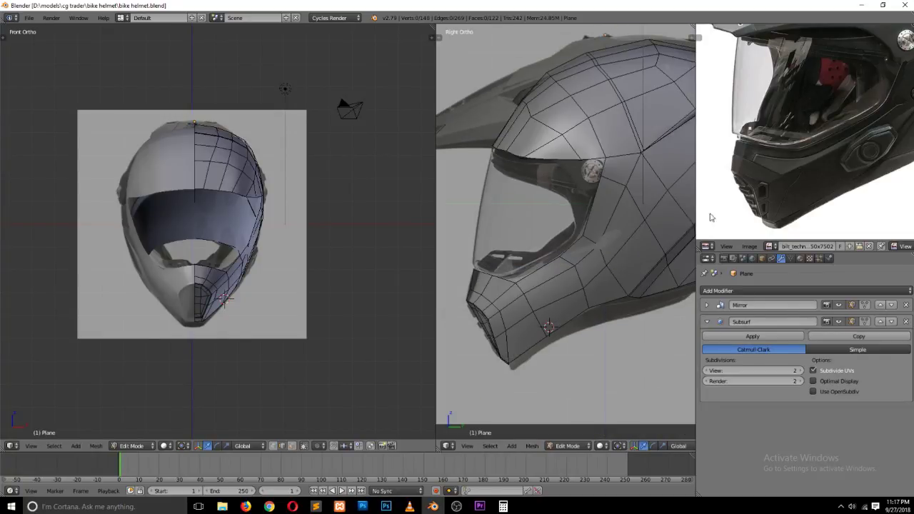
scroll(766, 178, "down", 2)
scroll(766, 179, "up", 1)
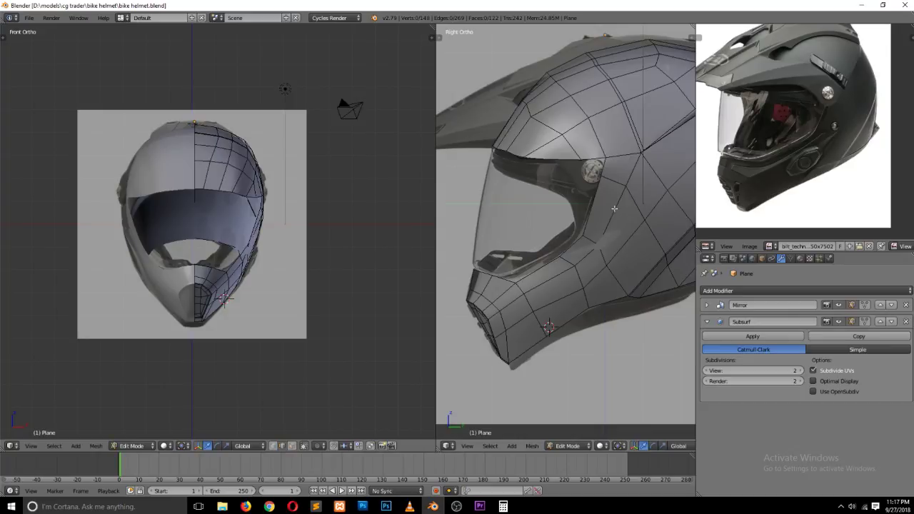
scroll(615, 209, "up", 4, "shift")
key("Tab")
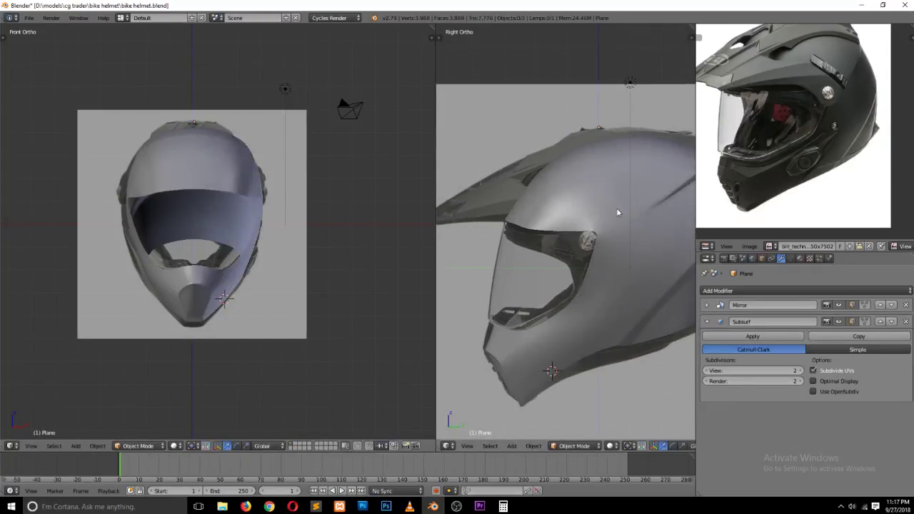
scroll(618, 212, "down", 1)
scroll(793, 128, "up", 1)
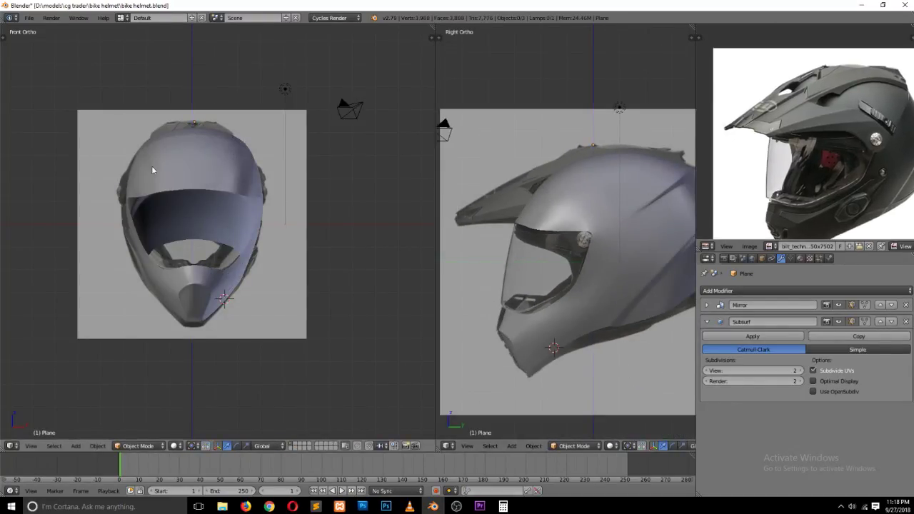
Step: Delete the helmet mesh from the scene
key("x")
left_click(244, 216)
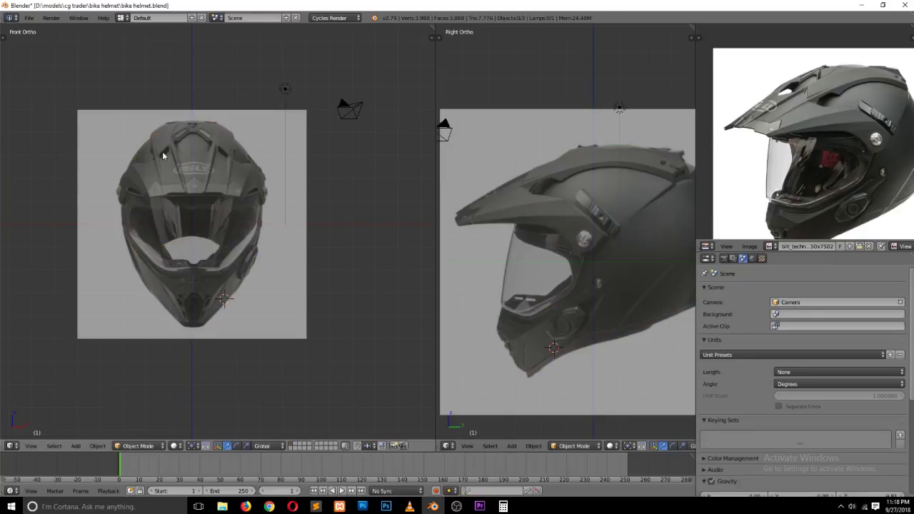
scroll(195, 167, "up", 2, "shift")
scroll(189, 185, "up", 3)
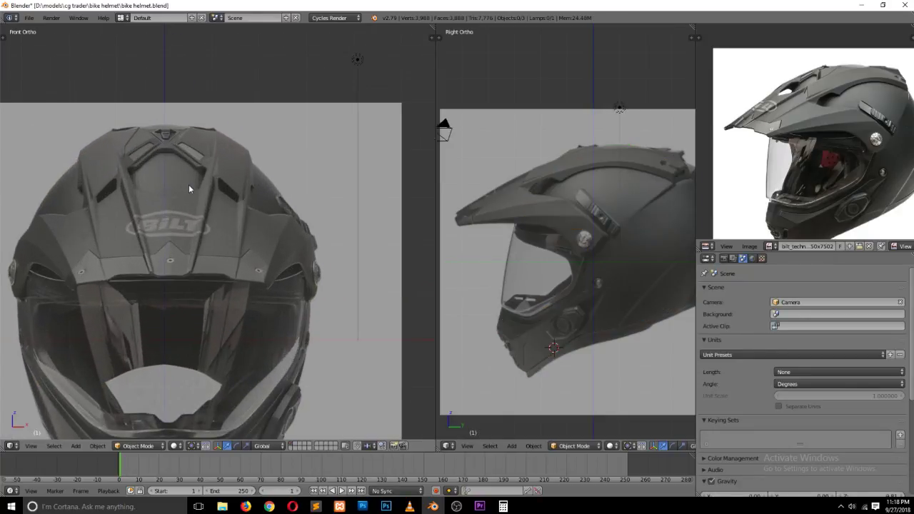
Step: Save the helmet file, overwriting the existing blend
key("ctrl+s")
left_click(189, 184)
scroll(178, 210, "up", 3)
scroll(743, 140, "up", 1)
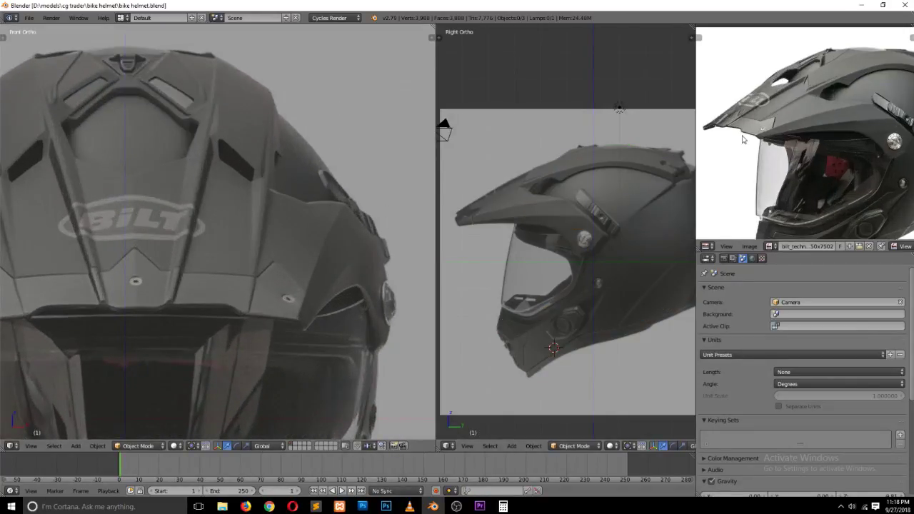
scroll(761, 131, "down", 1)
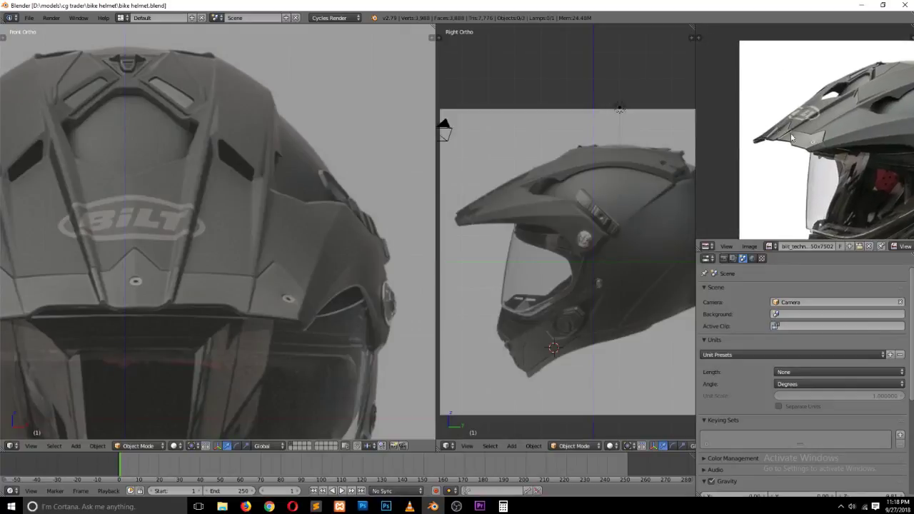
Step: Place the 3D cursor at the vent edge below the helmet's peak in the front view
left_click(147, 217)
scroll(813, 123, "up", 2)
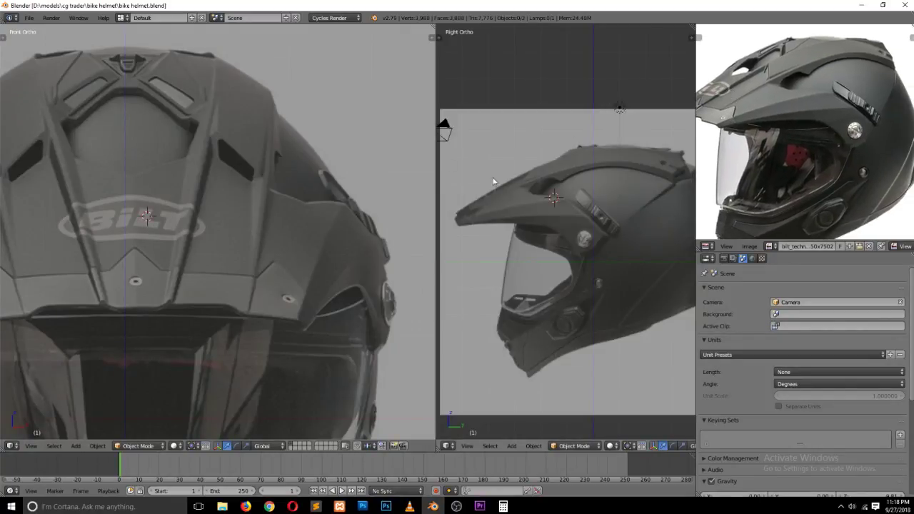
scroll(823, 131, "up", 1)
mouse_move(823, 131)
middle_mouse_down()
mouse_move(846, 125)
mouse_move(860, 141)
middle_mouse_up()
scroll(730, 135, "up", 2)
scroll(731, 136, "up", 1)
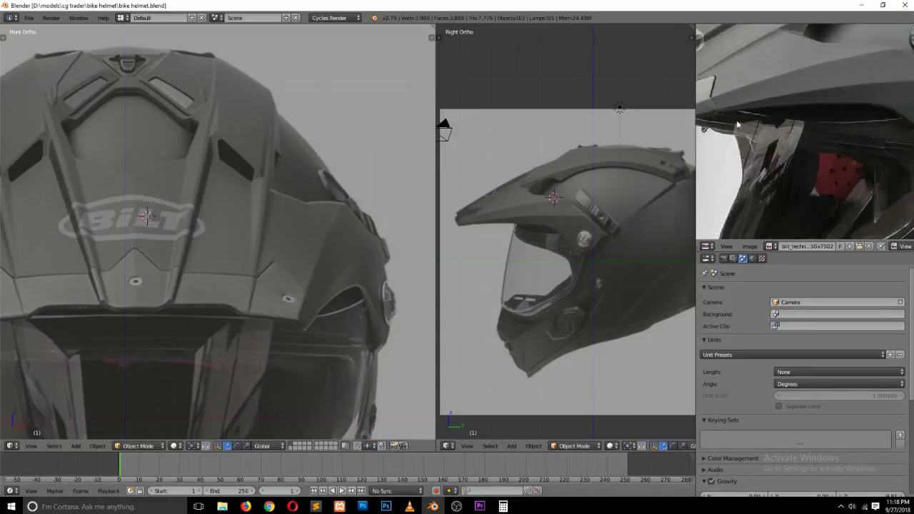
scroll(289, 299, "up", 2)
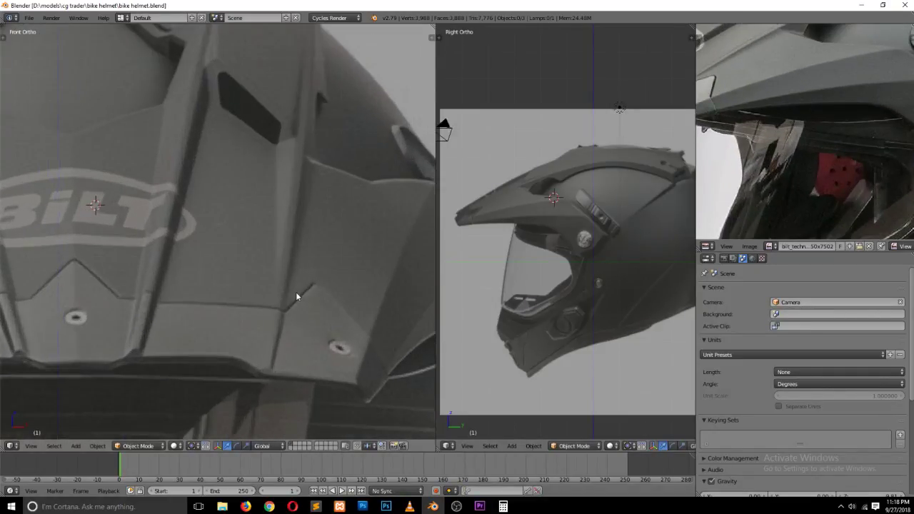
scroll(310, 296, "up", 1)
scroll(310, 295, "up", 1)
left_click(236, 293)
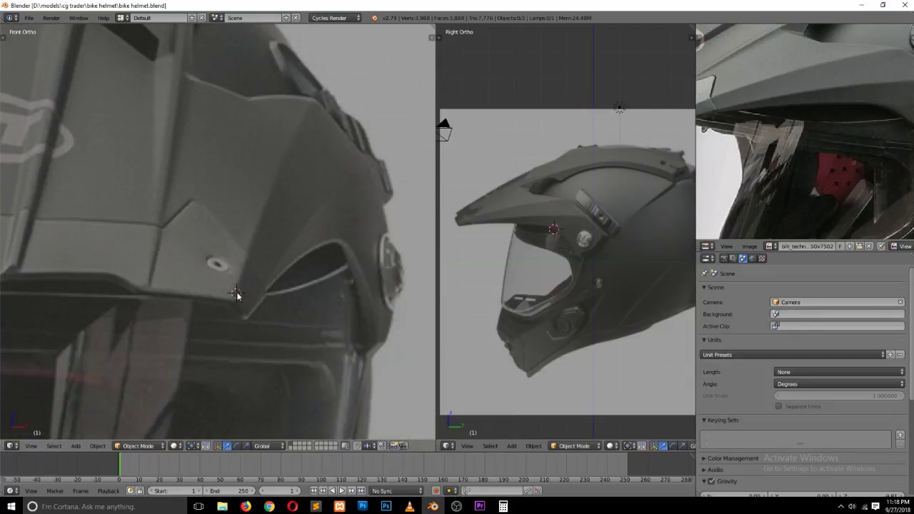
key("shift+a")
Step: Add a plane at the cursor, scale it down, and rotate it 90° on X
left_click(275, 293)
key("s")
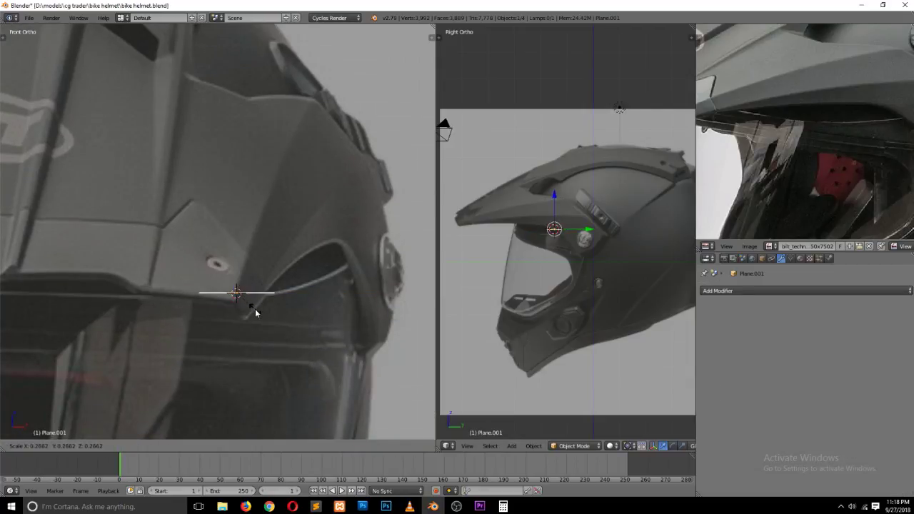
left_click(253, 308)
type("rx")
type("90")
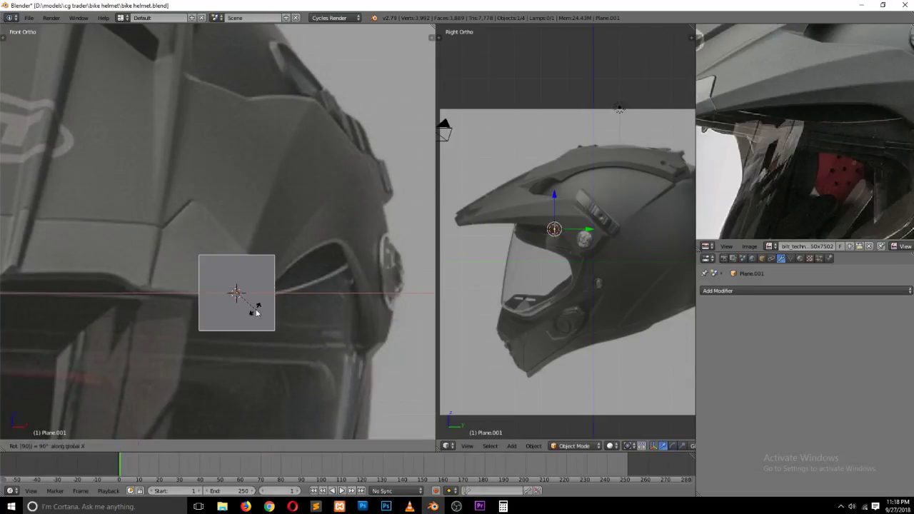
key("Return")
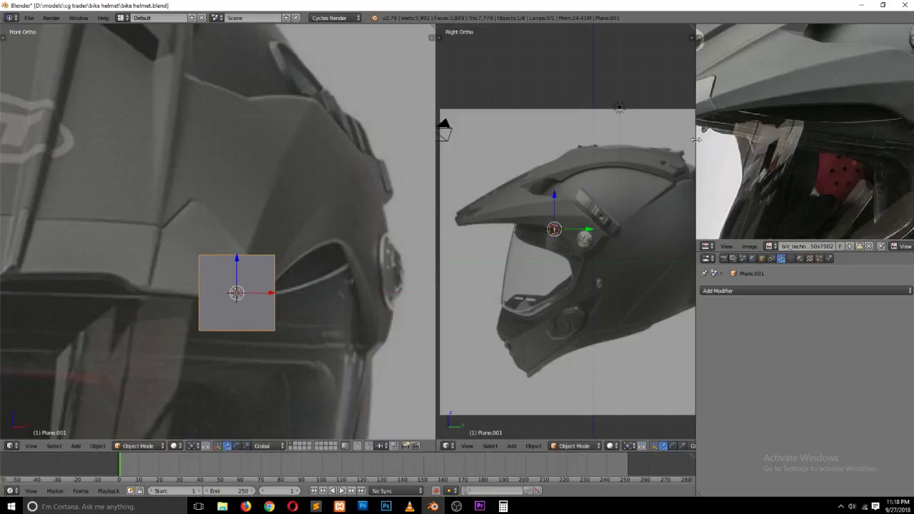
Step: Move the plane higher over the helmet and return to Right Ortho view
scroll(780, 145, "down", 2)
scroll(779, 145, "down", 3)
scroll(779, 145, "up", 1)
scroll(779, 145, "down", 1)
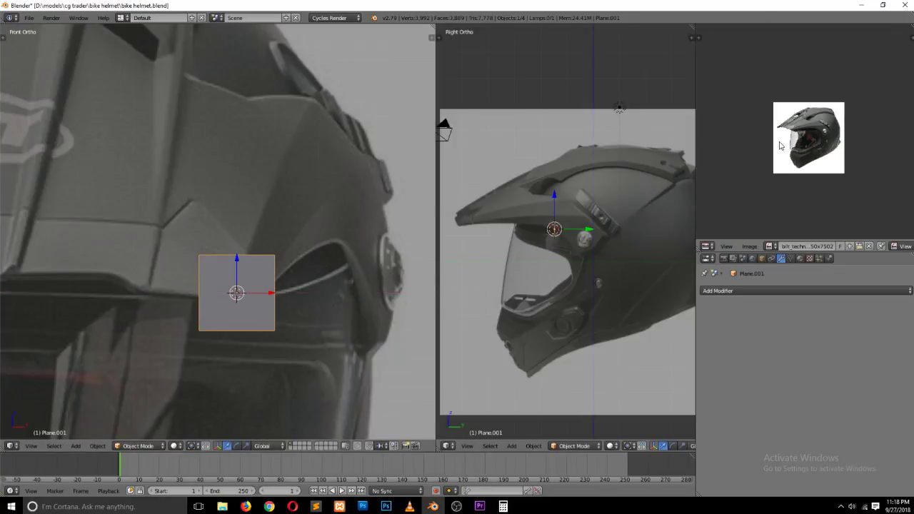
scroll(780, 145, "down", 1)
scroll(529, 156, "up", 4)
scroll(528, 156, "up", 3)
scroll(798, 143, "up", 3)
scroll(798, 143, "up", 3)
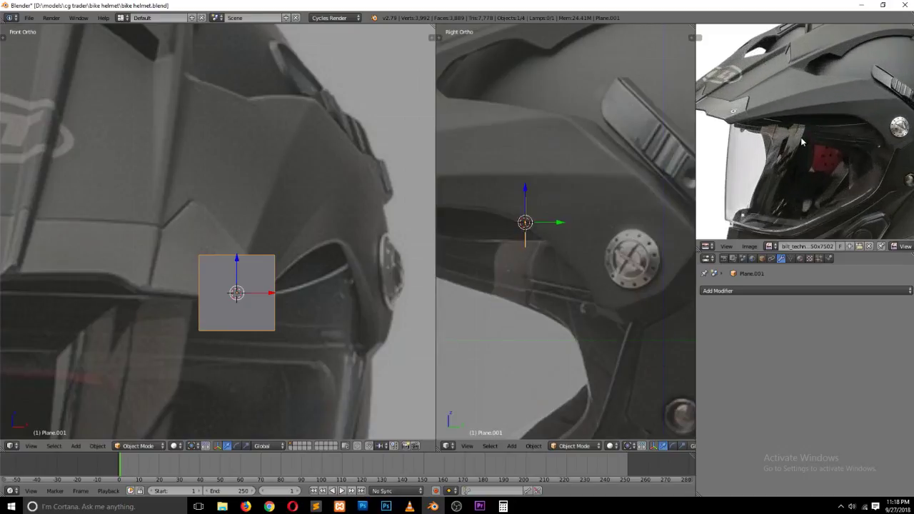
scroll(548, 206, "down", 5)
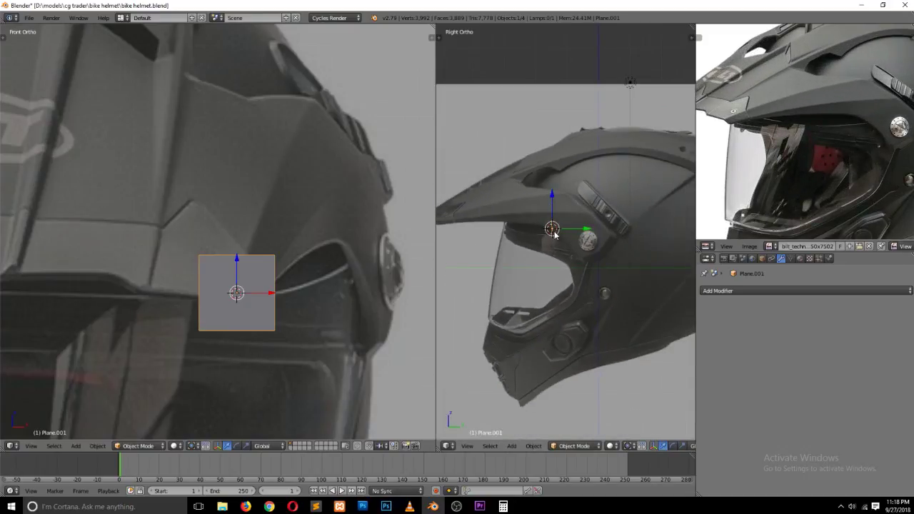
key("g")
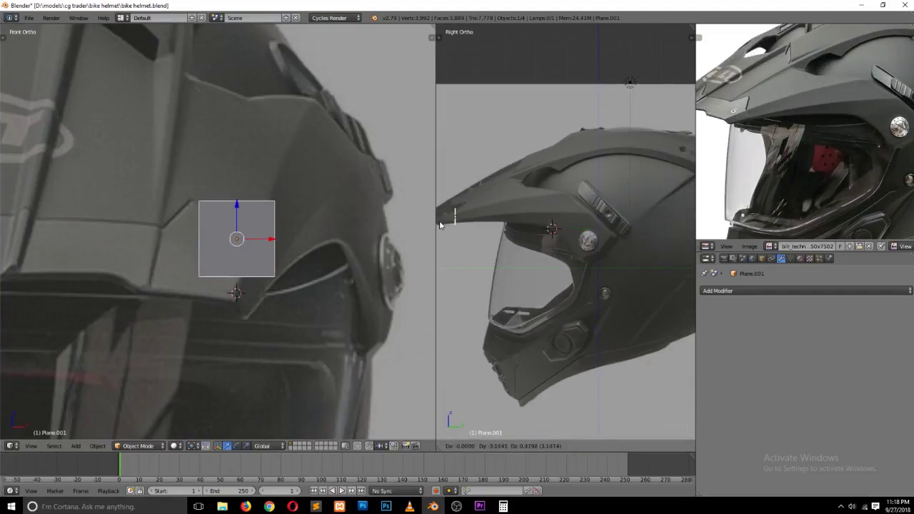
left_click(494, 231)
middle_click_drag(493, 231, 542, 229)
key("KP_3")
scroll(542, 229, "down", 2)
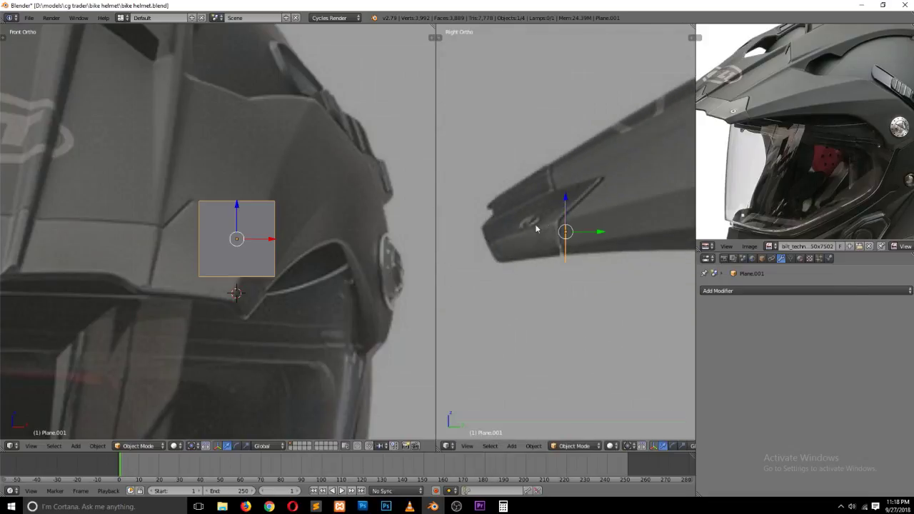
Step: Enter Edit Mode on the plane with vertex selection
key("Tab")
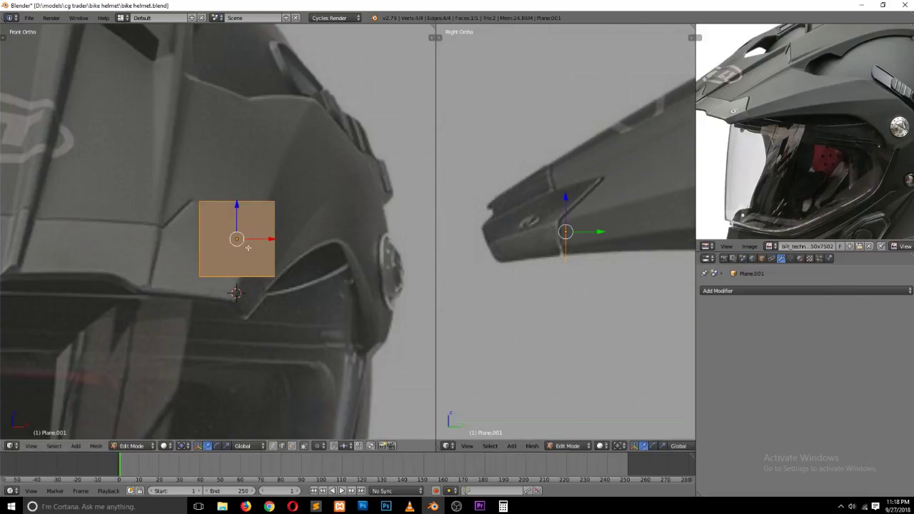
key("ctrl+Tab")
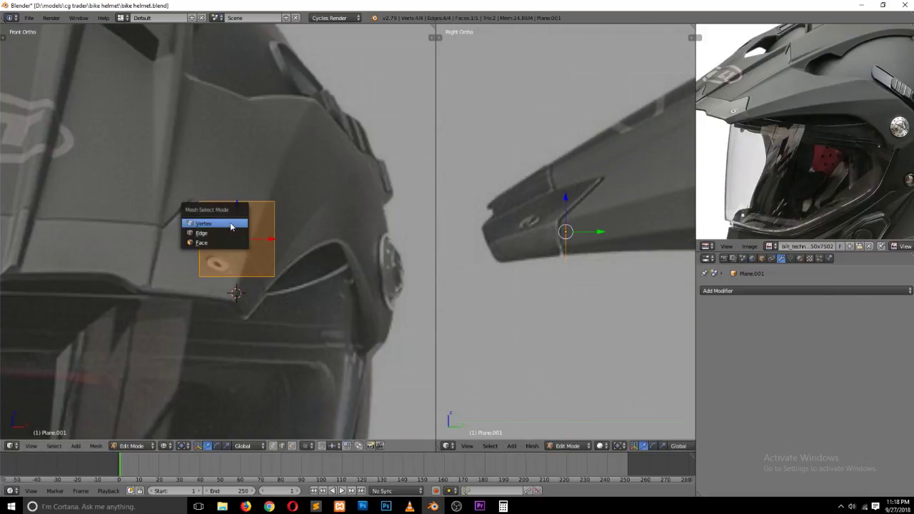
left_click(230, 227)
Step: Save an incremented copy of the file as bike helmet1.blend
key("ctrl+s")
key("ctrl+shift+s")
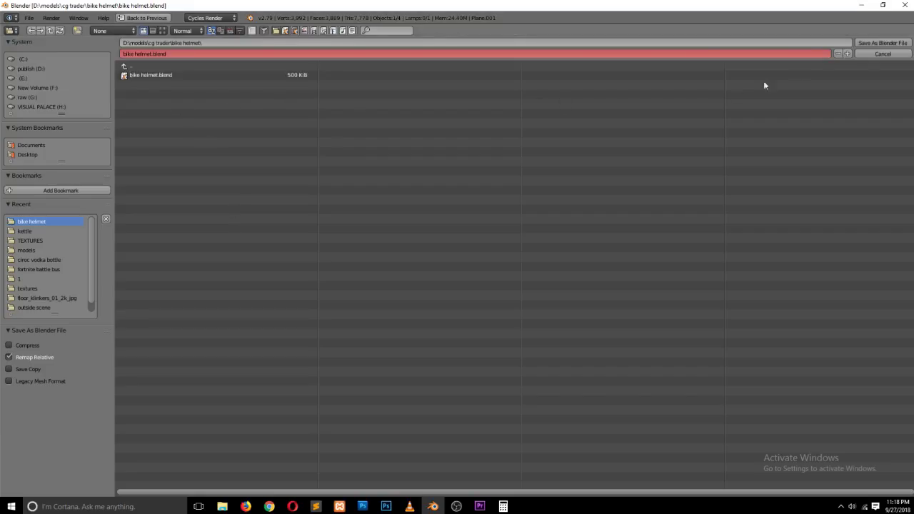
left_click(847, 53)
left_click(882, 43)
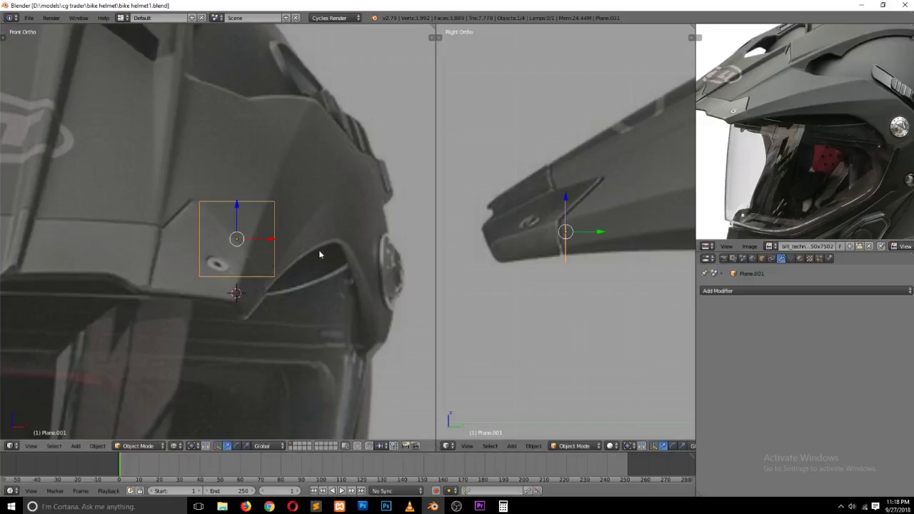
Step: Move the plane right of the ridge and drop its top-left corner at the ridge's lower point
key("Tab")
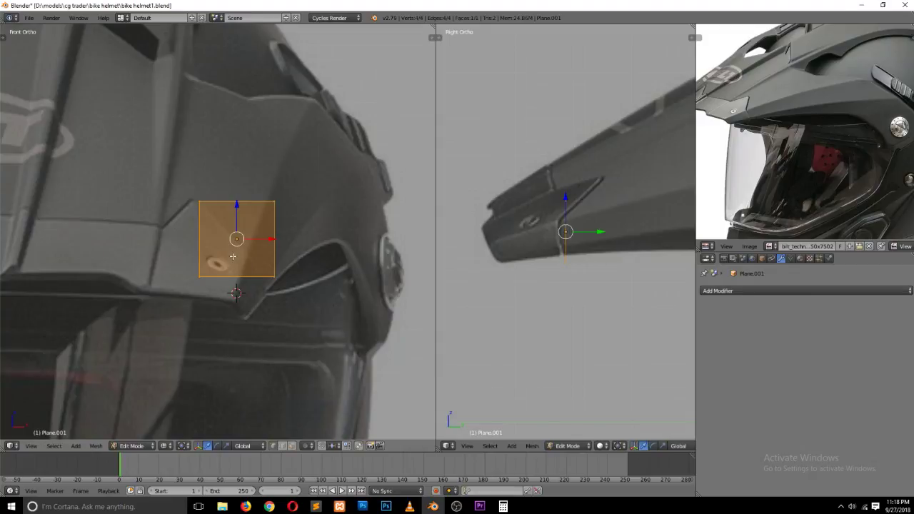
key("g")
left_click(303, 264)
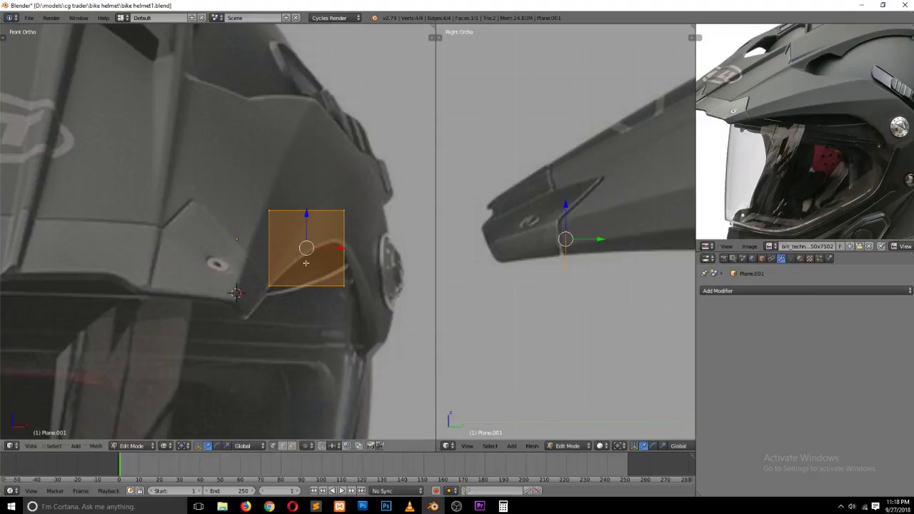
right_click(277, 219)
key("g")
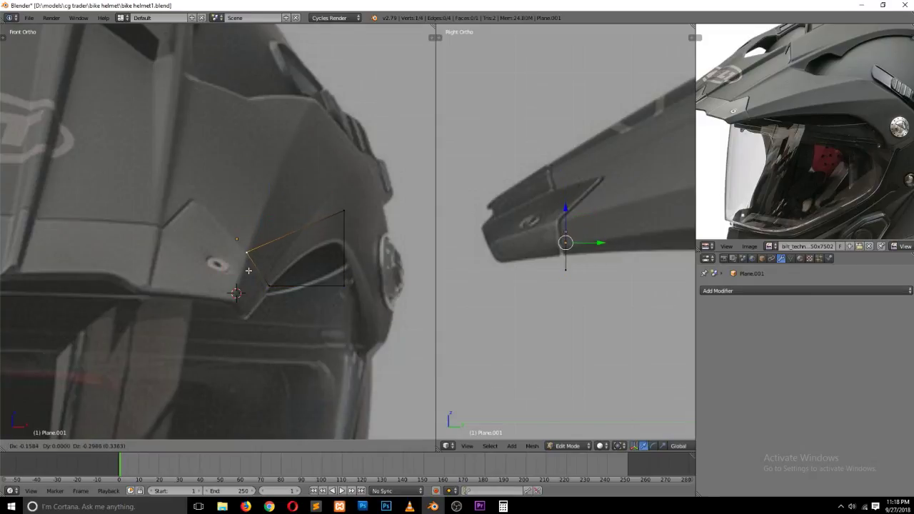
left_click(252, 259)
Step: Drag the remaining corners to the crown top, the helmet's outer edge and along its curve
right_click(344, 212)
key("g")
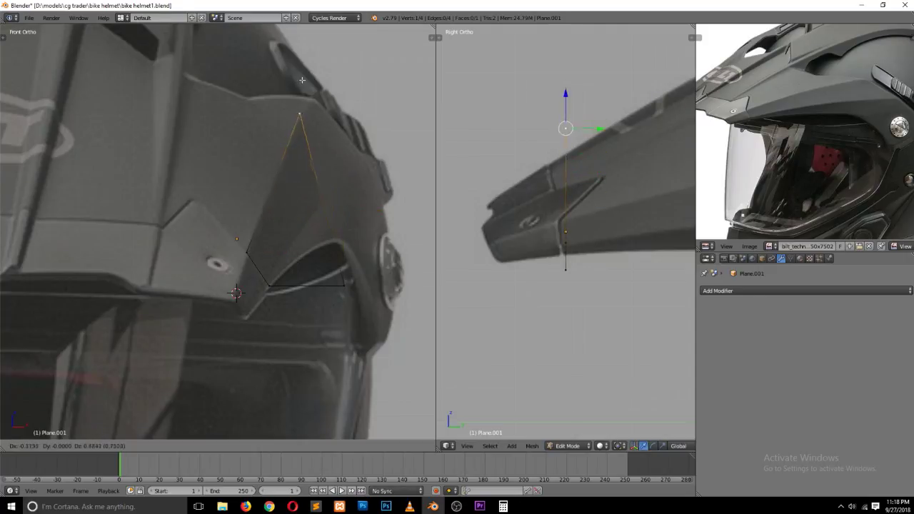
left_click(312, 99)
right_click(343, 311)
key("g")
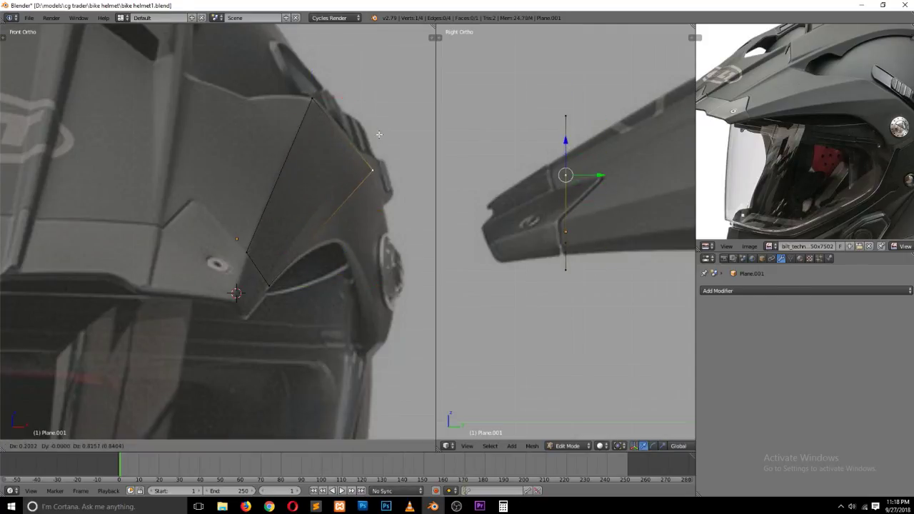
left_click(349, 185)
right_click(263, 290)
key("g")
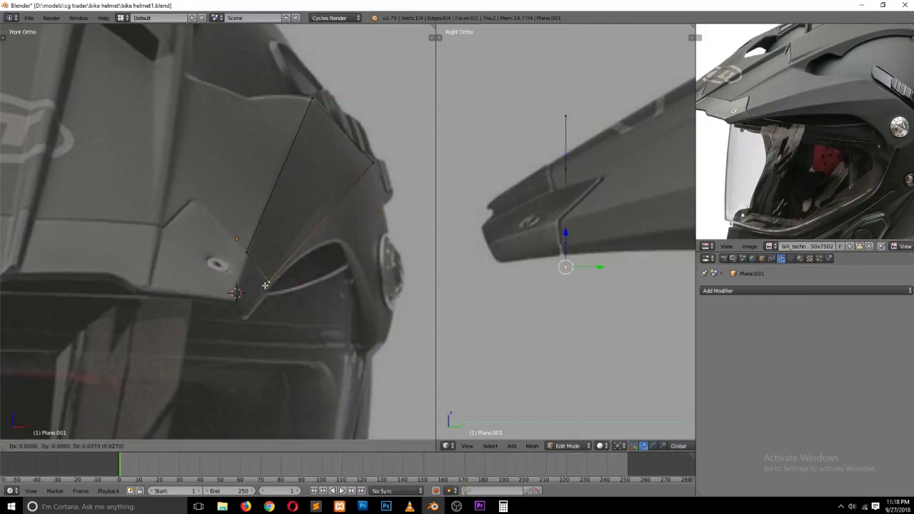
left_click(264, 283)
Step: Align the plane's top-right edge and a corner vertex along the peak in the side view
scroll(564, 236, "down", 3)
right_click(347, 136)
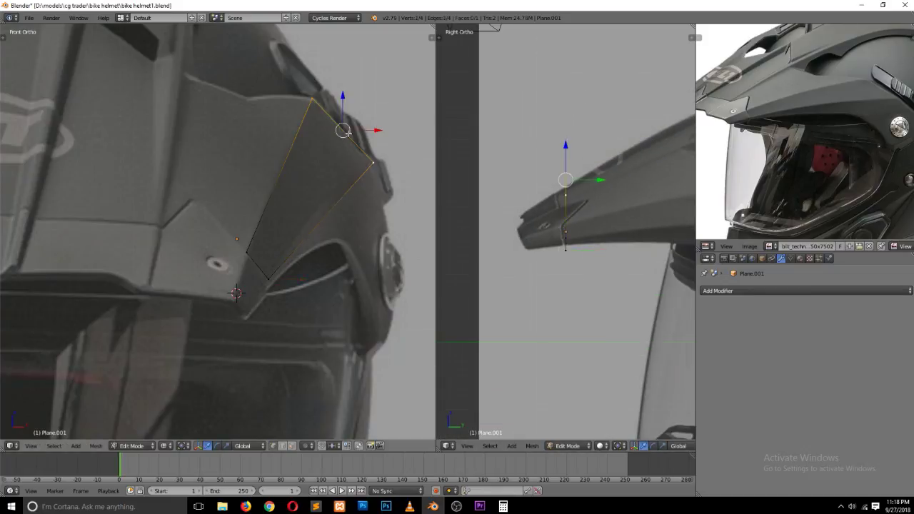
scroll(563, 205, "down", 3)
scroll(563, 205, "up", 3)
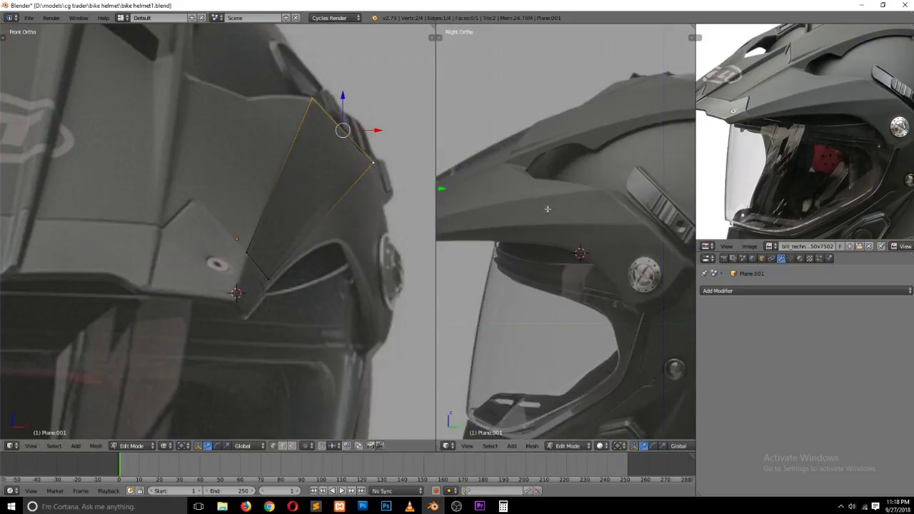
scroll(545, 206, "up", 2)
key("g")
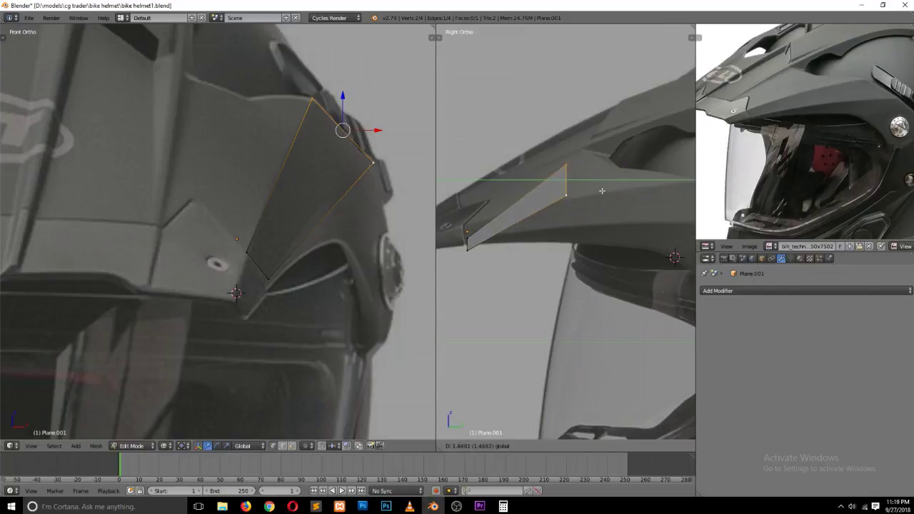
left_click(640, 213)
scroll(640, 213, "down", 2, "ctrl")
scroll(597, 219, "down", 3, "ctrl")
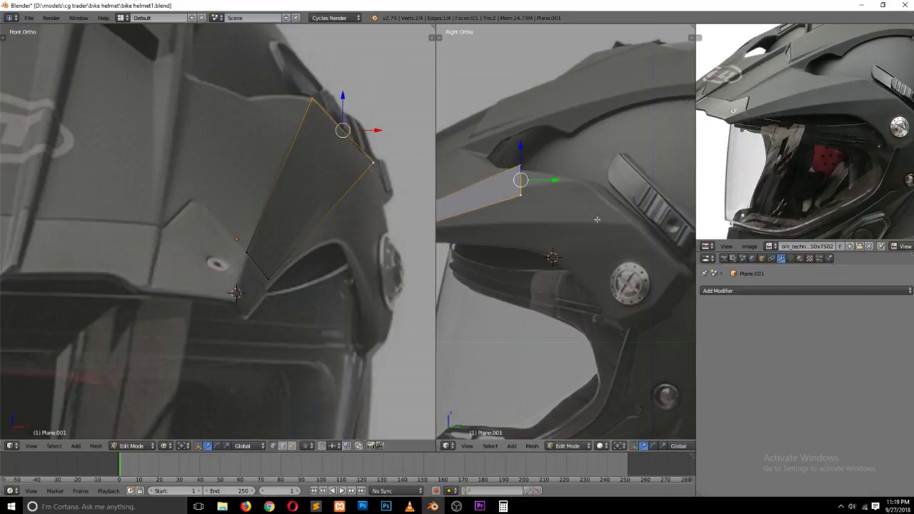
key("g")
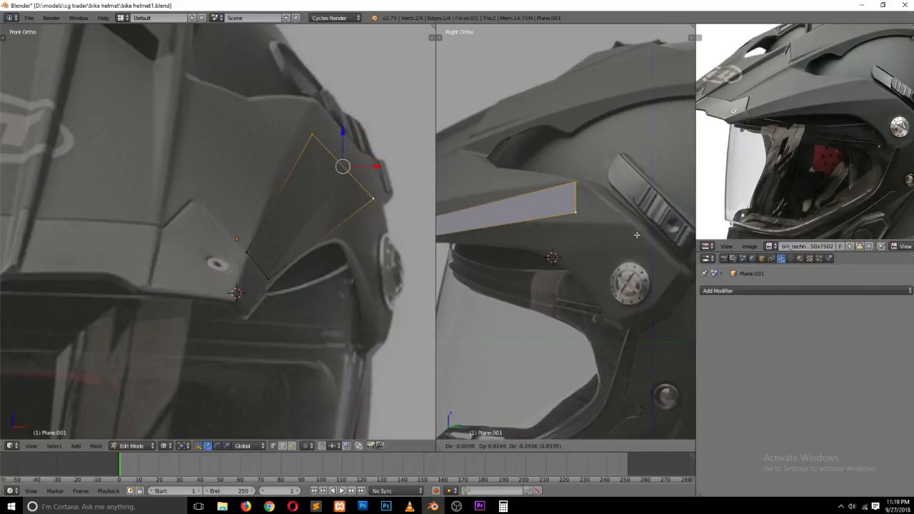
left_click(582, 214)
right_click(580, 208)
key("g")
left_click(626, 222)
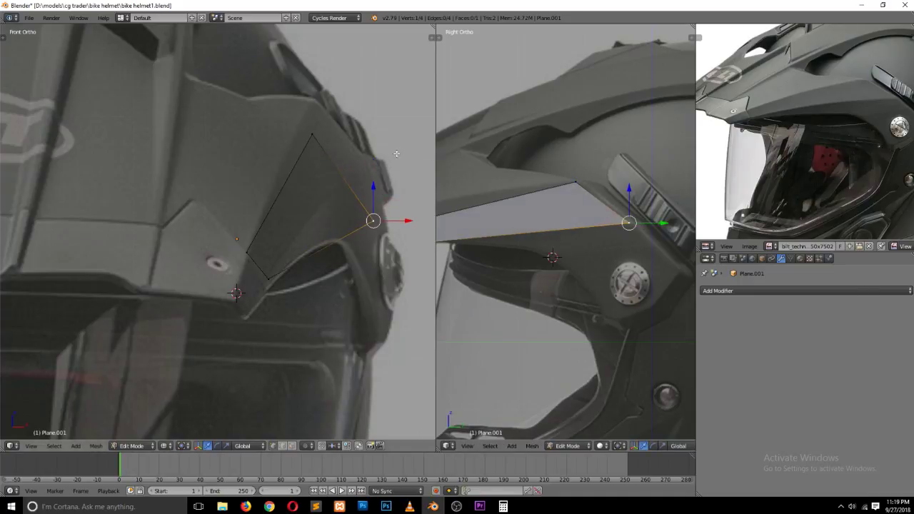
Step: Set the top vertex on the crown ridge, lower-right at the outer edge, and raise the visor tip
right_click(326, 138)
key("g")
left_click(332, 113)
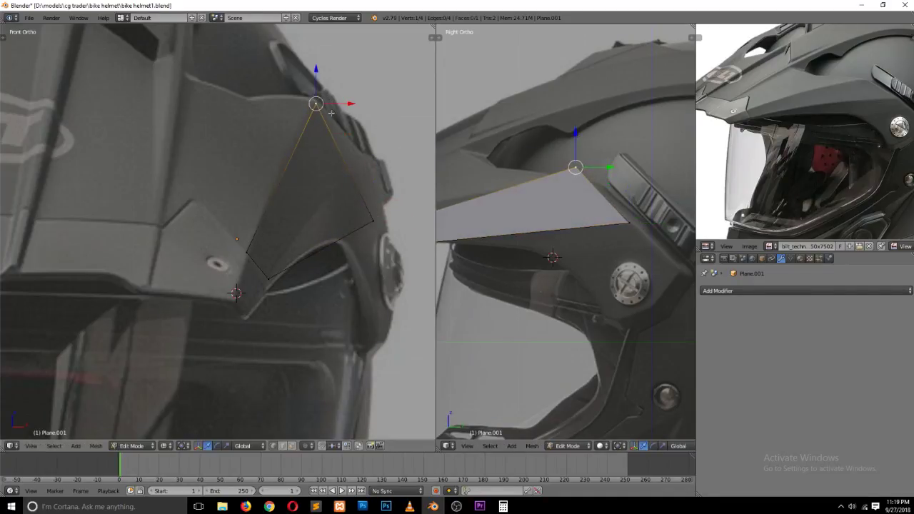
right_click(370, 218)
key("g")
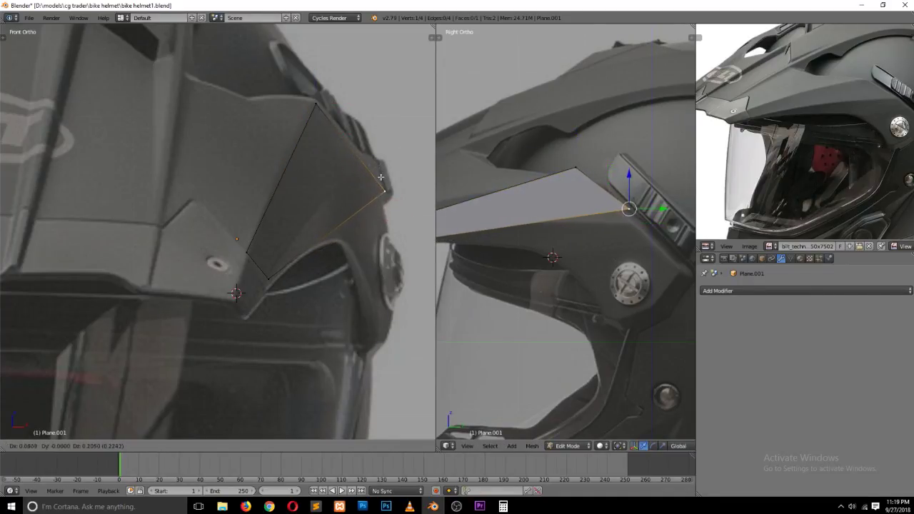
left_click(383, 182)
scroll(526, 234, "down", 3)
scroll(526, 235, "up", 2)
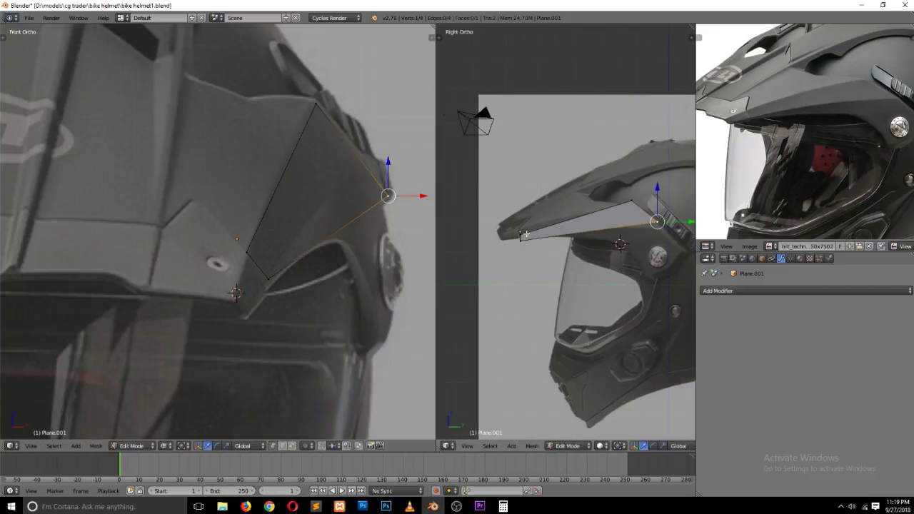
scroll(526, 235, "up", 3)
scroll(526, 234, "up", 2)
right_click(520, 230)
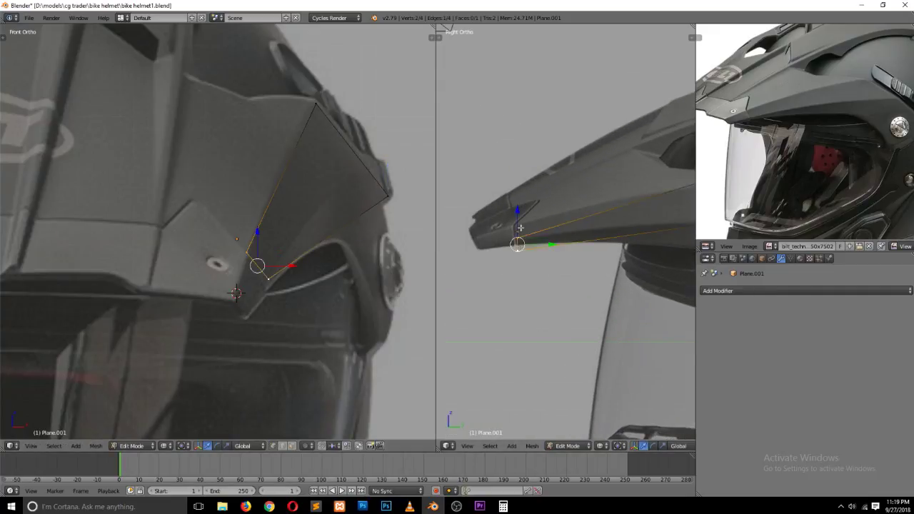
mouse_move(520, 228)
left_mouse_down()
mouse_move(522, 217)
mouse_move(521, 227)
left_mouse_up()
scroll(529, 218, "up", 3, "ctrl")
Step: Add evenly spaced loop cuts across the peak panel and raise its middle faces vertically to curve it
key("ctrl+r")
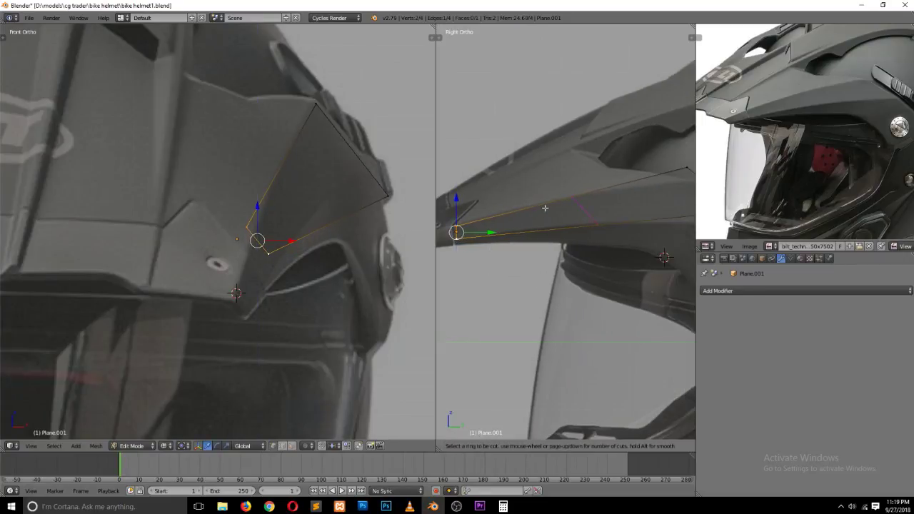
scroll(545, 208, "up", 2)
left_click(545, 208)
right_click(545, 207)
left_click(653, 446)
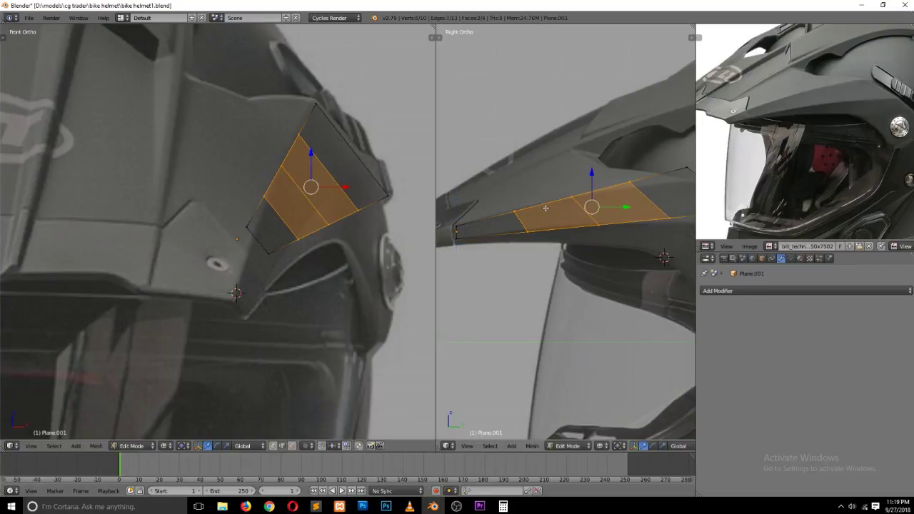
key("g")
key("z")
left_click(309, 163)
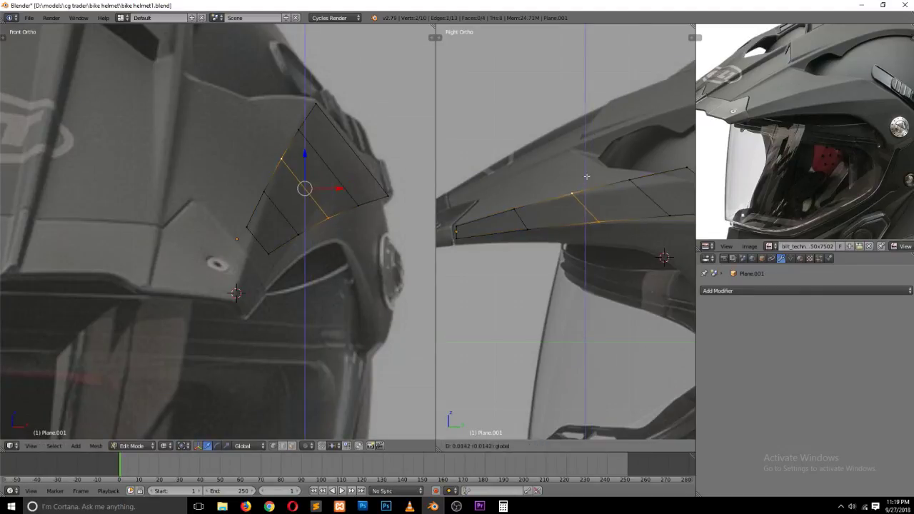
Step: Adjust the panel's lower-edge and top vertices, pulling the top vertex of the peak downward
scroll(619, 218, "down", 2)
scroll(619, 218, "up", 2)
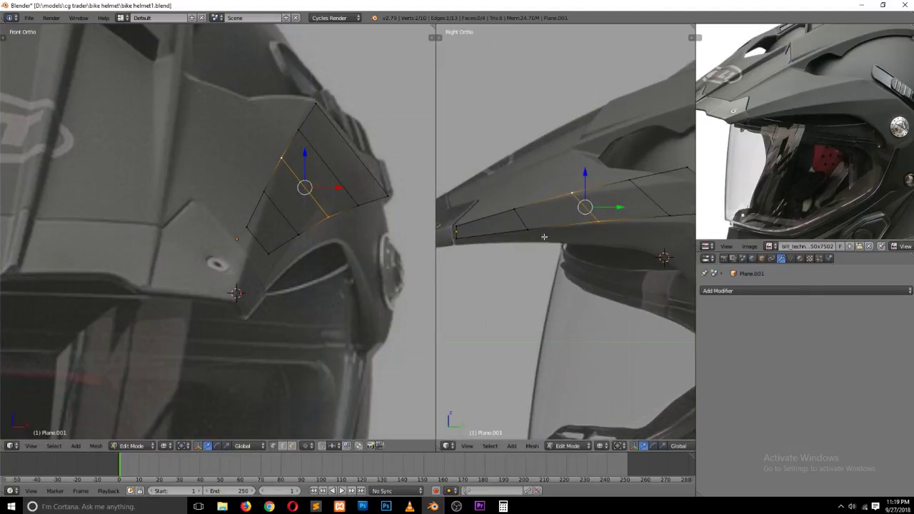
left_click(529, 230)
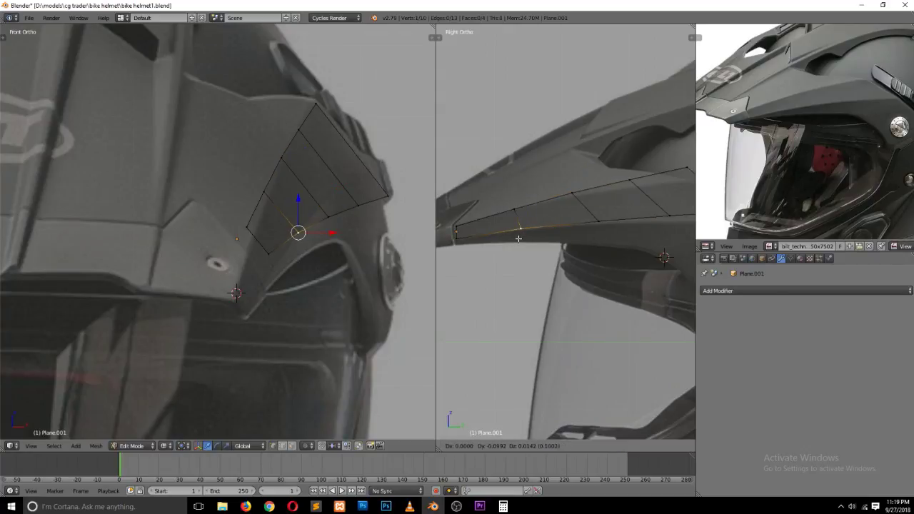
left_click(597, 222)
left_click(669, 215)
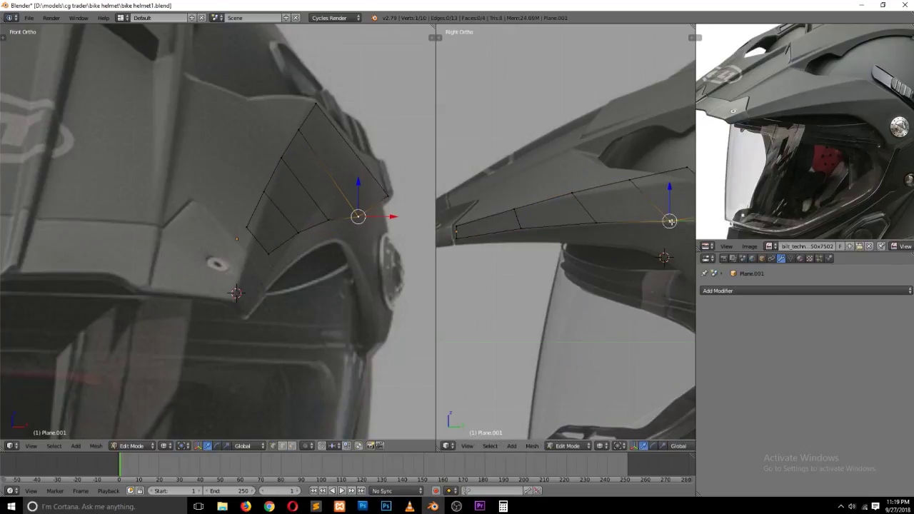
left_click(572, 191)
left_click_drag(573, 191, 647, 190)
scroll(626, 209, "down", 5, "ctrl")
scroll(626, 209, "down", 4, "ctrl")
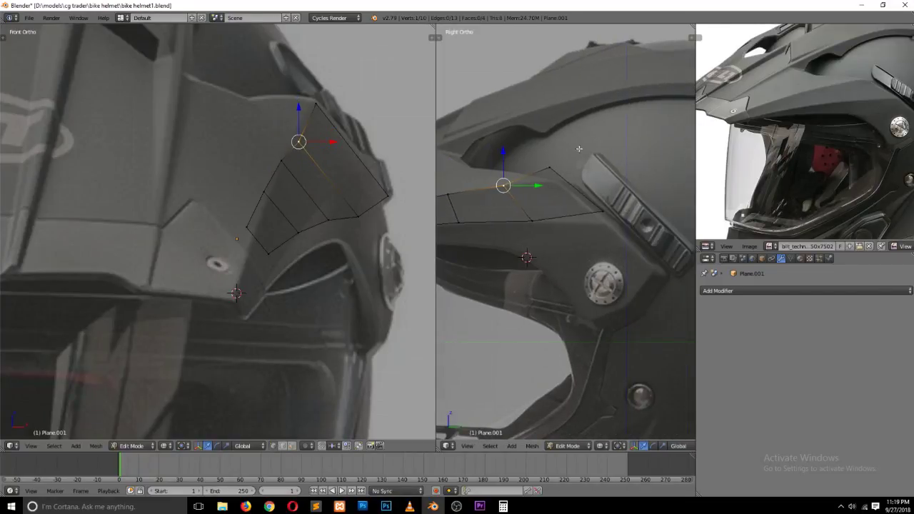
left_click(550, 169)
left_click_drag(550, 168, 601, 207)
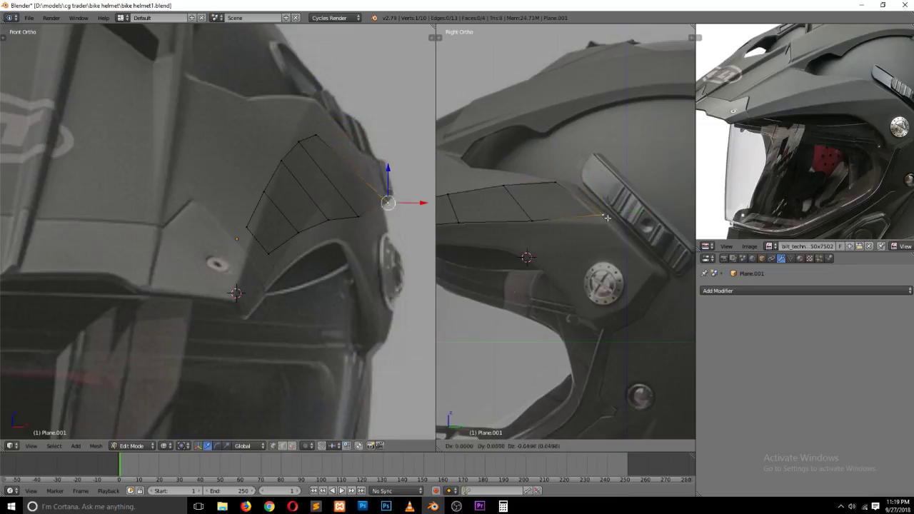
scroll(562, 222, "down", 3)
Step: Move the peak's inner corner vertex onto the front reference
key("a")
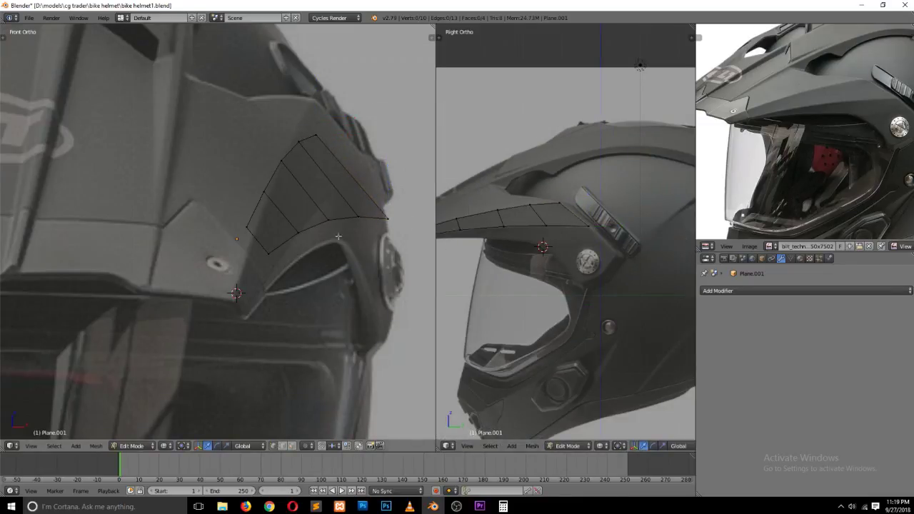
scroll(336, 237, "down", 3)
scroll(346, 226, "down", 3)
scroll(346, 226, "up", 3)
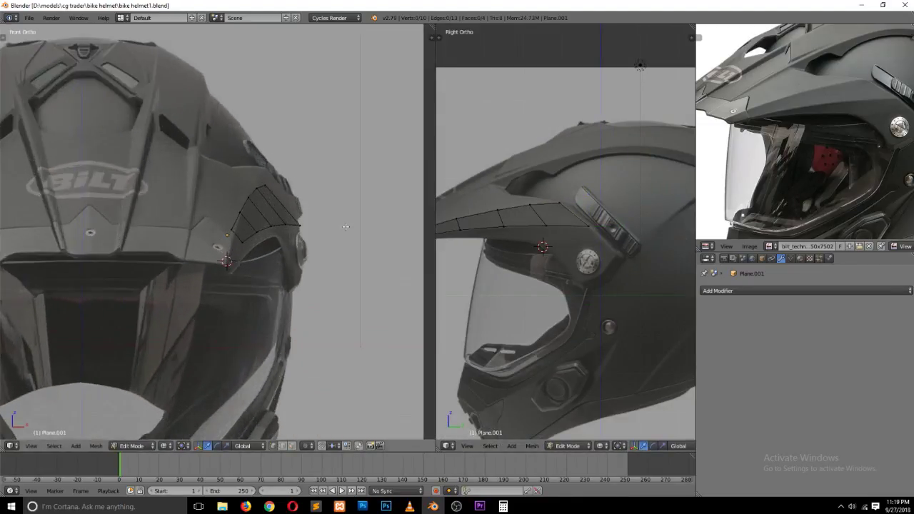
right_click(231, 231)
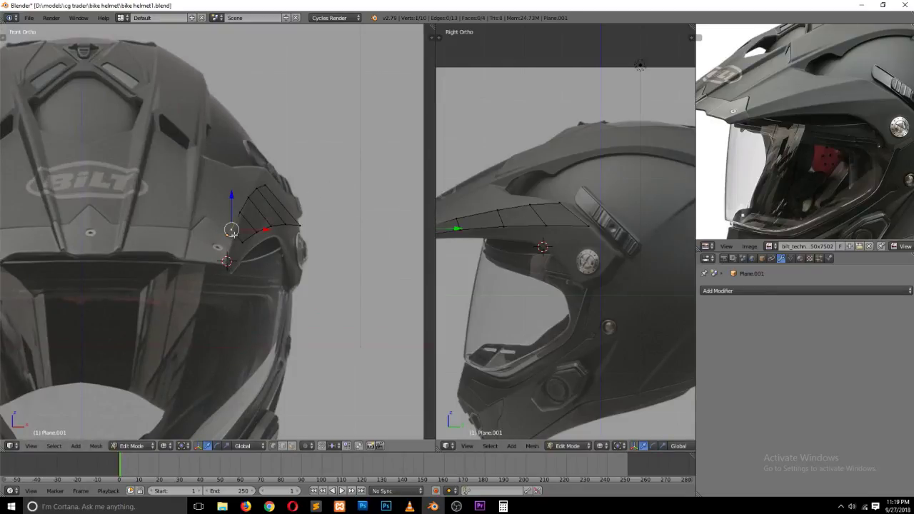
scroll(249, 231, "up", 2)
key("g")
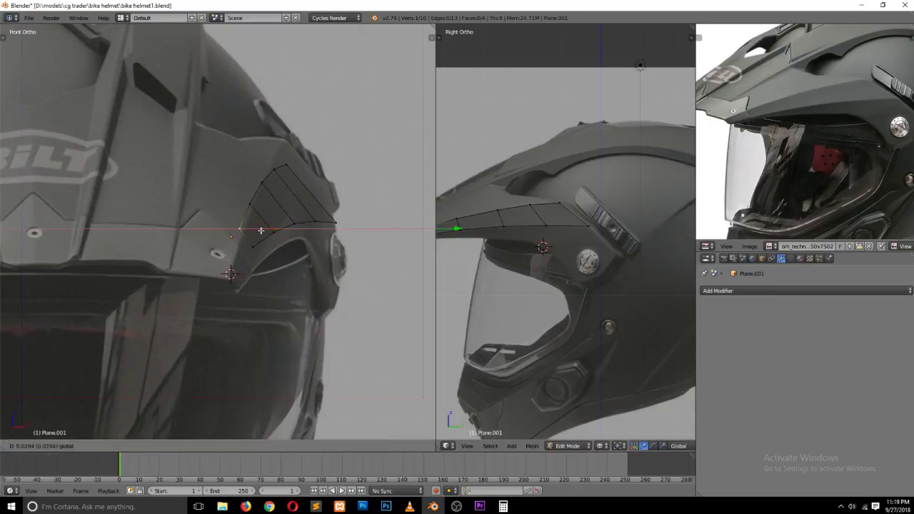
left_click(284, 205)
Step: Reposition the peak's top vertex, shifting it sideways along X, and select the outer right vertex
key("g")
left_click(286, 168)
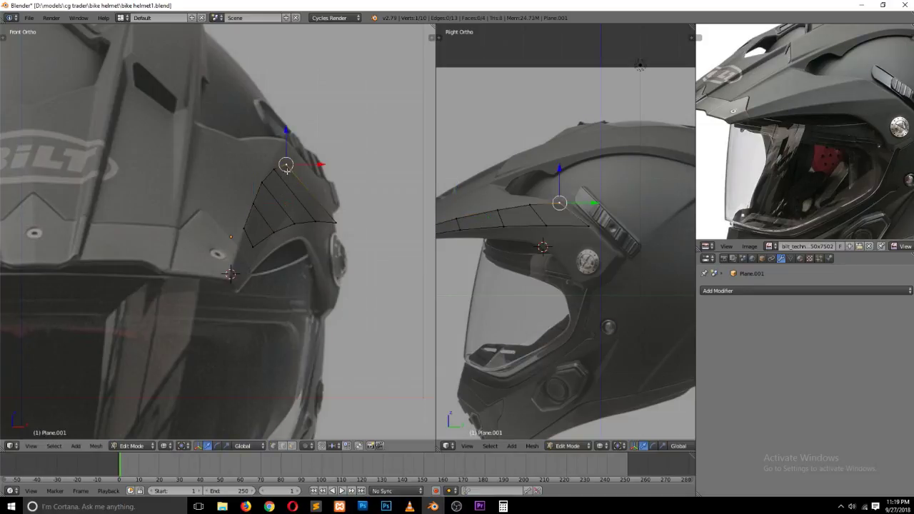
key("g")
key("x")
left_click(312, 169)
right_click(336, 222)
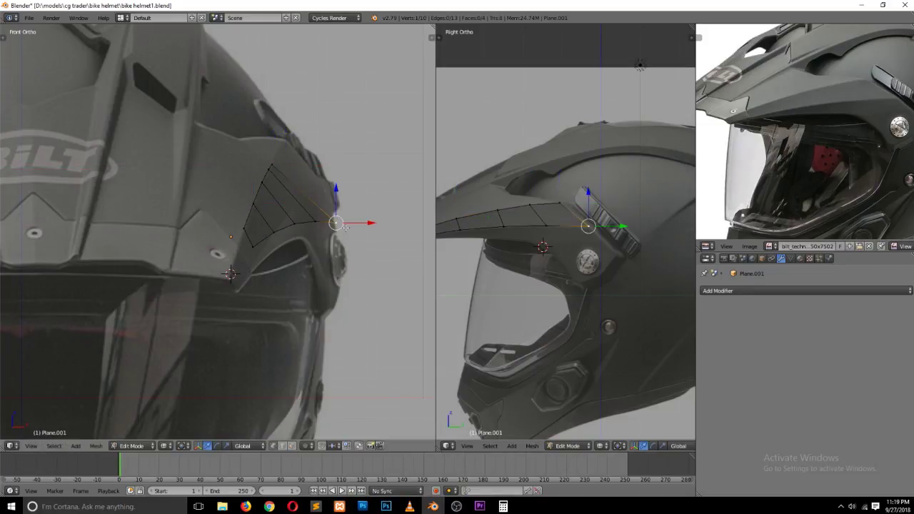
Step: Select the whole peak mesh, return to object mode, and go back to the front view
key("a")
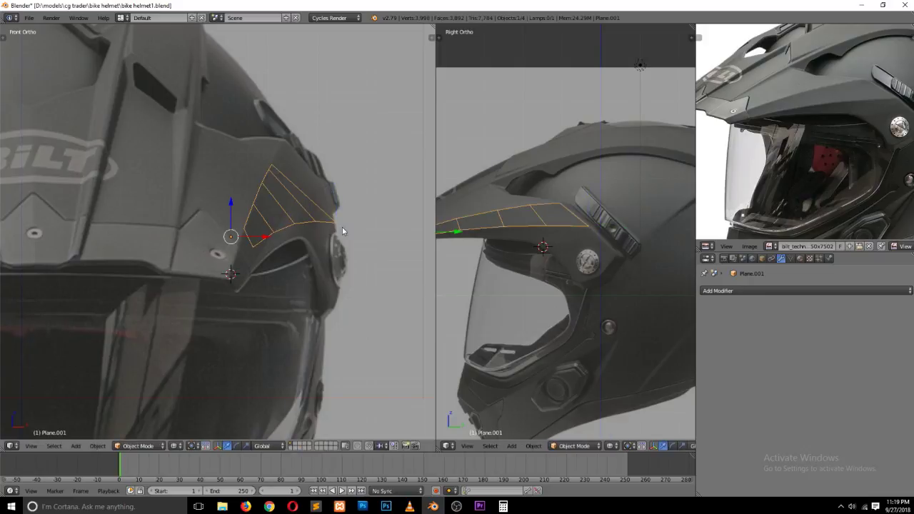
key("f")
key("Tab")
middle_click_drag(341, 231, 245, 256)
key("KP_1")
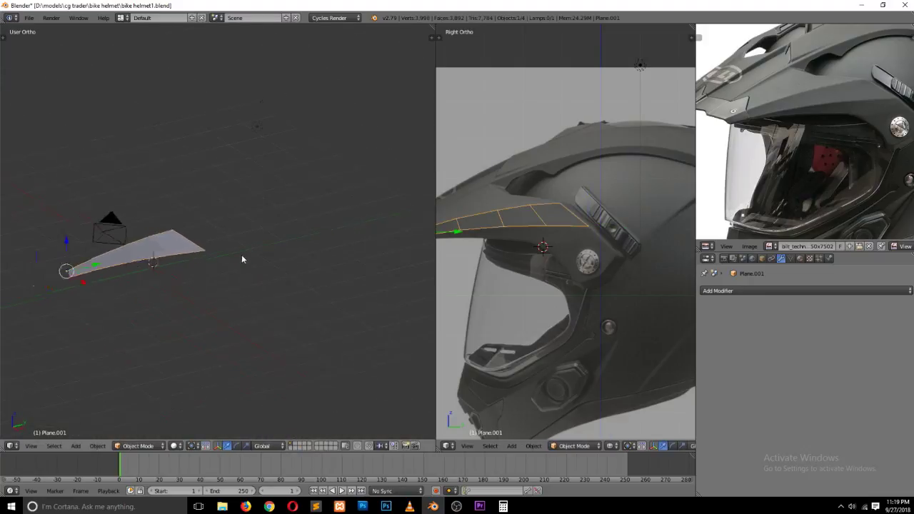
scroll(243, 258, "up", 5)
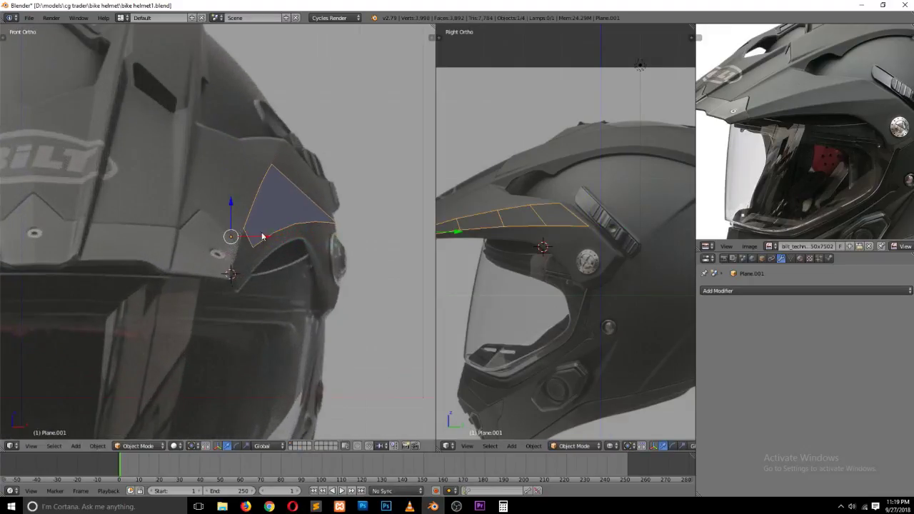
scroll(262, 236, "down", 3)
Step: Save the helmet file
key("ctrl+s")
left_click(299, 190)
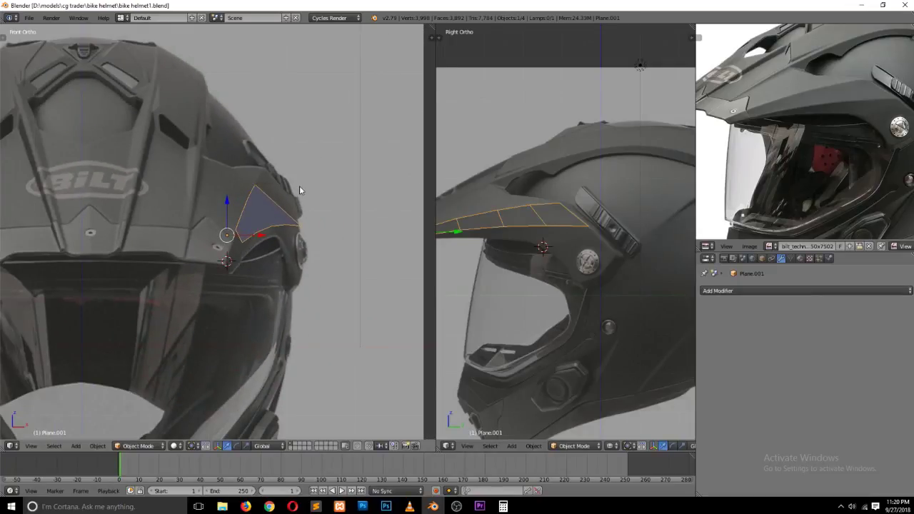
scroll(564, 250, "down", 2)
middle_click_drag(543, 250, 634, 250, "shift")
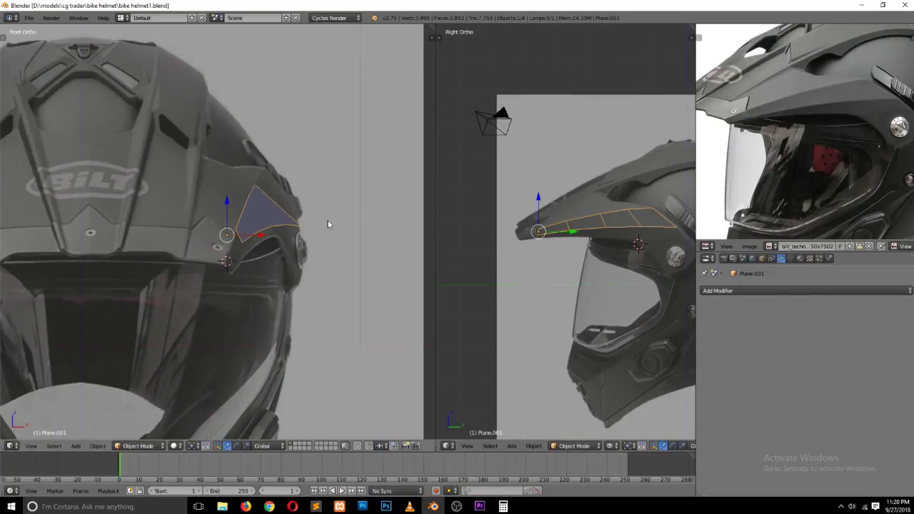
Step: Lower the peak's inner edge vertices onto the helmet and switch to wireframe view
key("Tab")
scroll(250, 250, "up", 4)
scroll(250, 248, "up", 2)
left_click(277, 225)
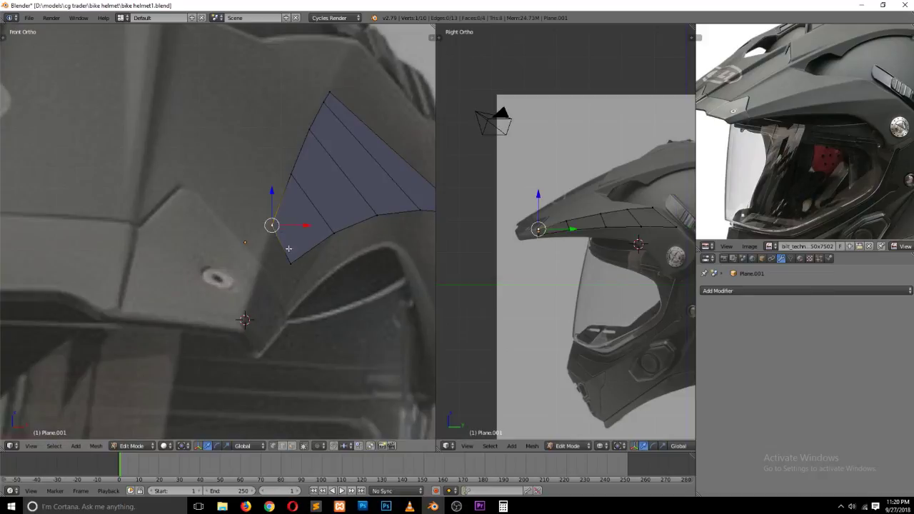
left_click(292, 252, "shift")
key("g")
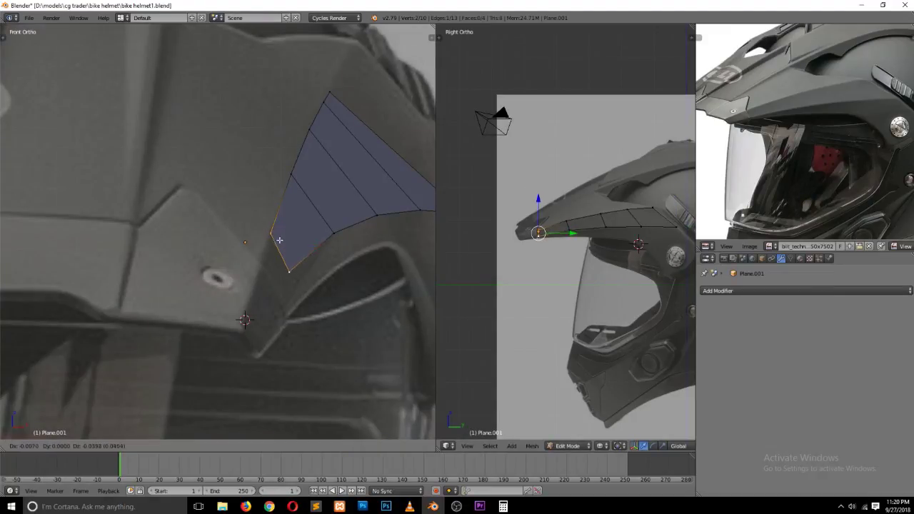
left_click(269, 258)
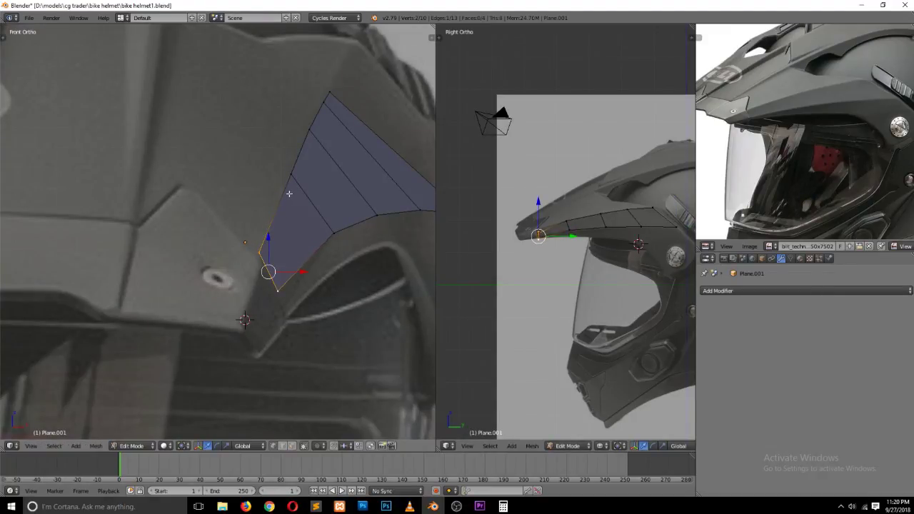
key("g")
left_click(272, 255)
key("z")
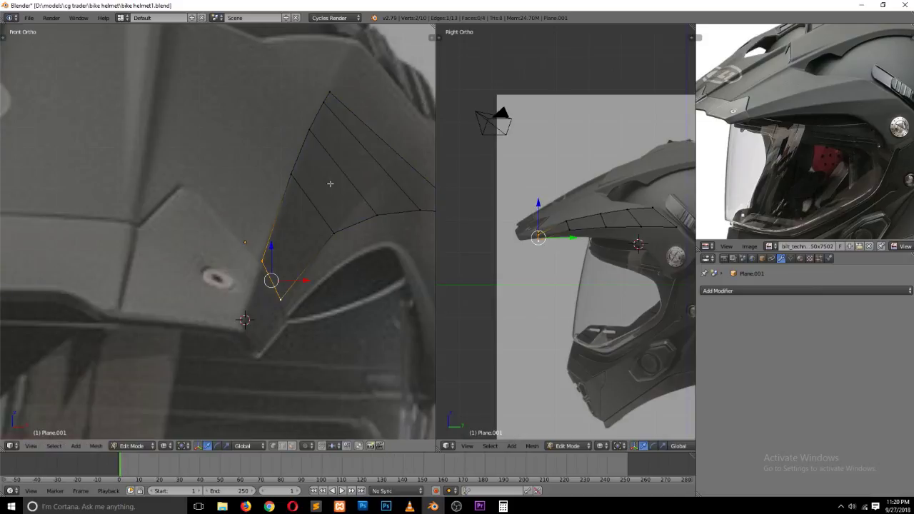
scroll(323, 194, "down", 1)
Step: Move the middle, right-hand and top vertices of the peak to follow the front reference
right_click(342, 223)
key("g")
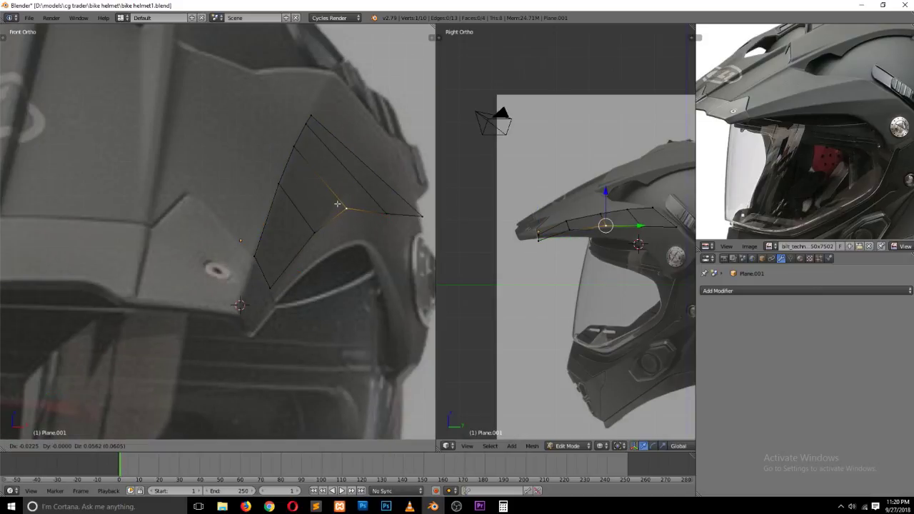
left_click(340, 201)
key("g")
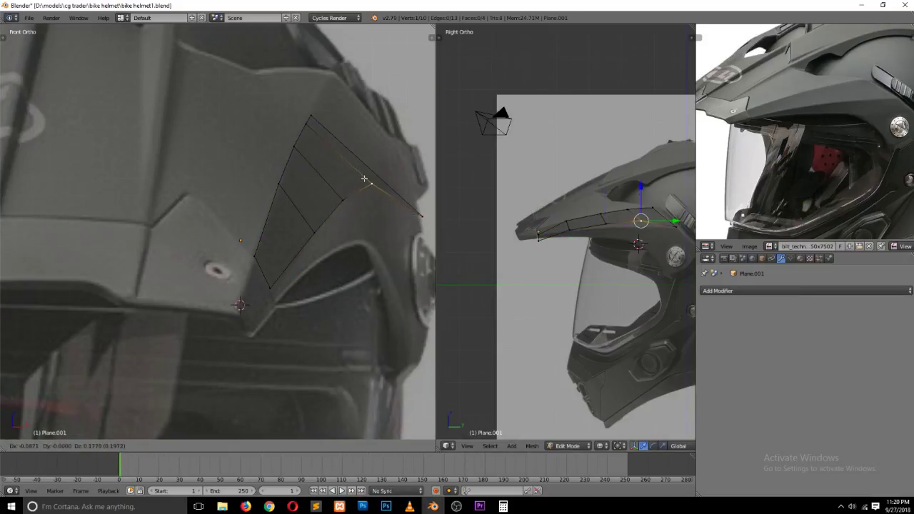
left_click(366, 181)
key("g")
left_click(406, 160)
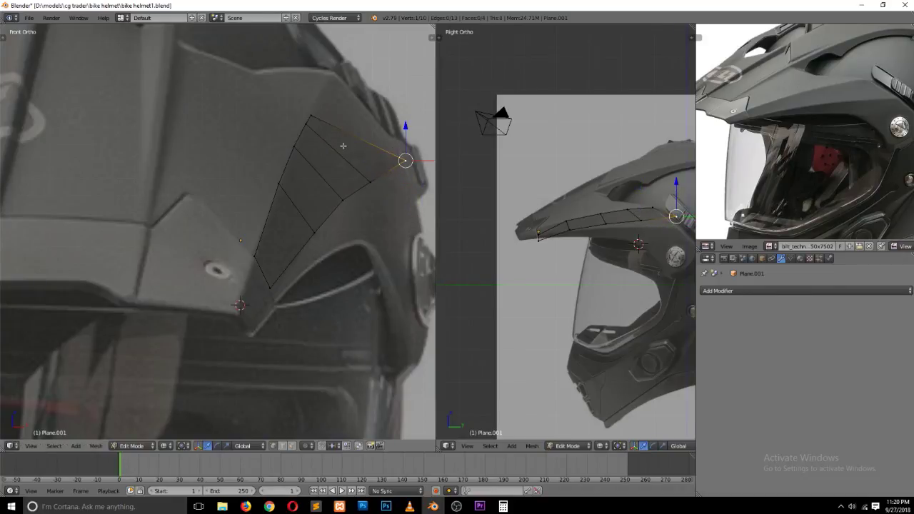
right_click(310, 115)
key("g")
left_click(330, 72)
key("g")
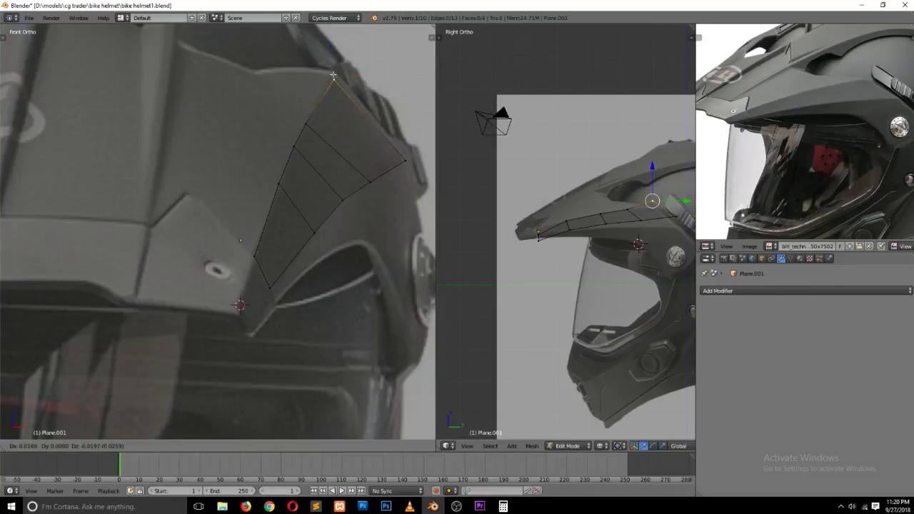
left_click(333, 79)
Step: Fit the top-edge and outer-edge vertices of the peak to the side and front references
right_click(305, 125)
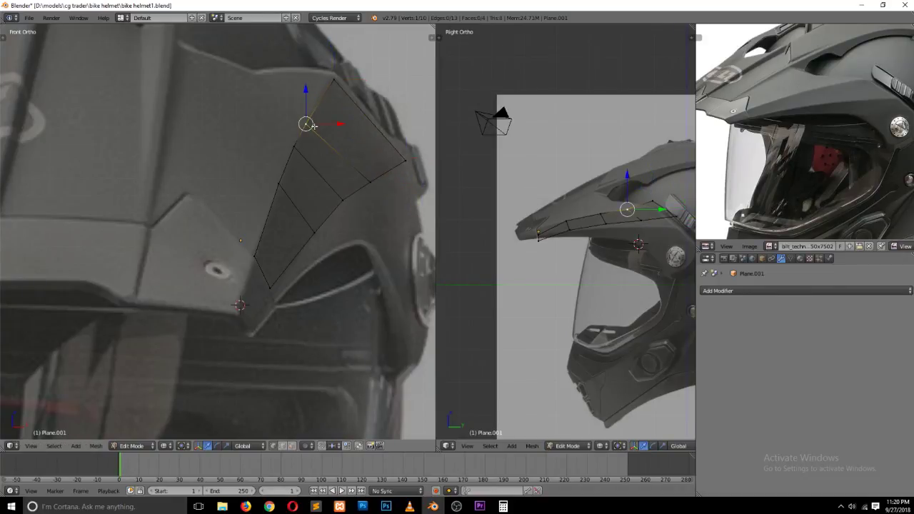
key("g")
left_click(649, 200)
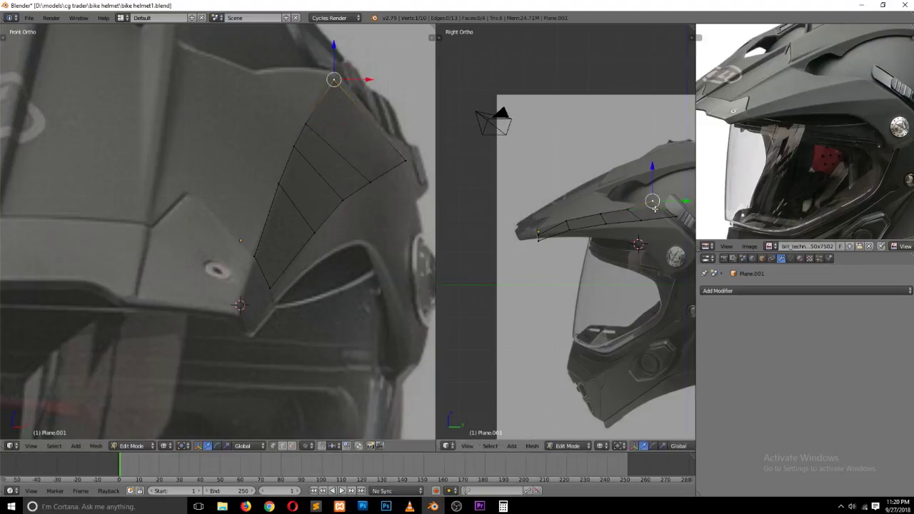
key("g")
left_click(669, 222)
right_click(677, 216)
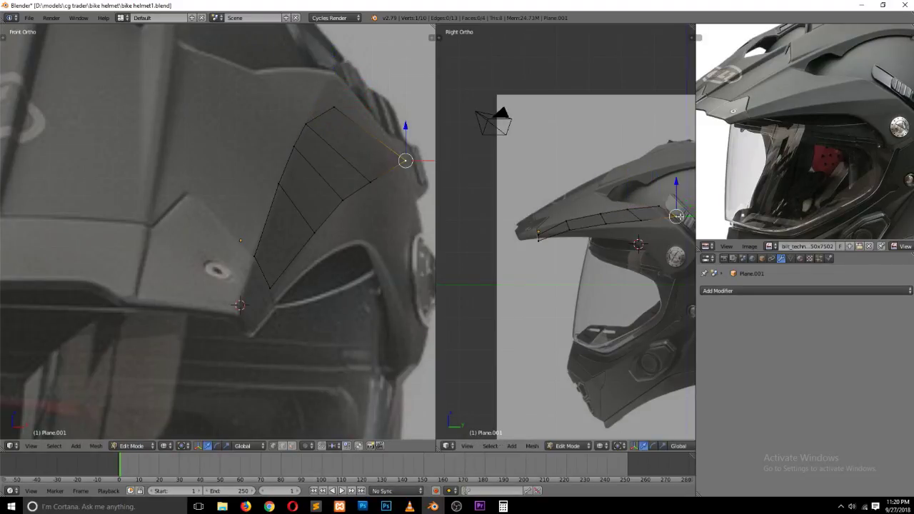
key("g")
left_click(676, 219)
right_click(657, 204)
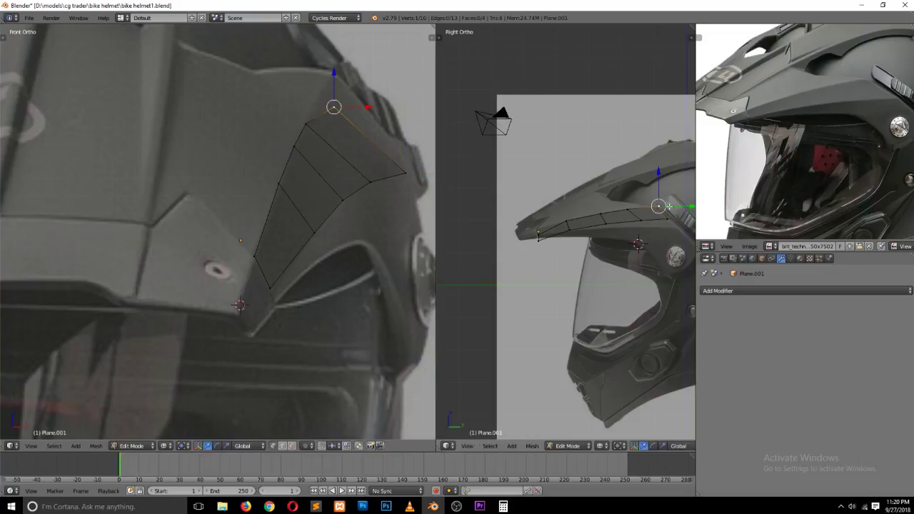
key("g")
left_click(663, 206)
key("g")
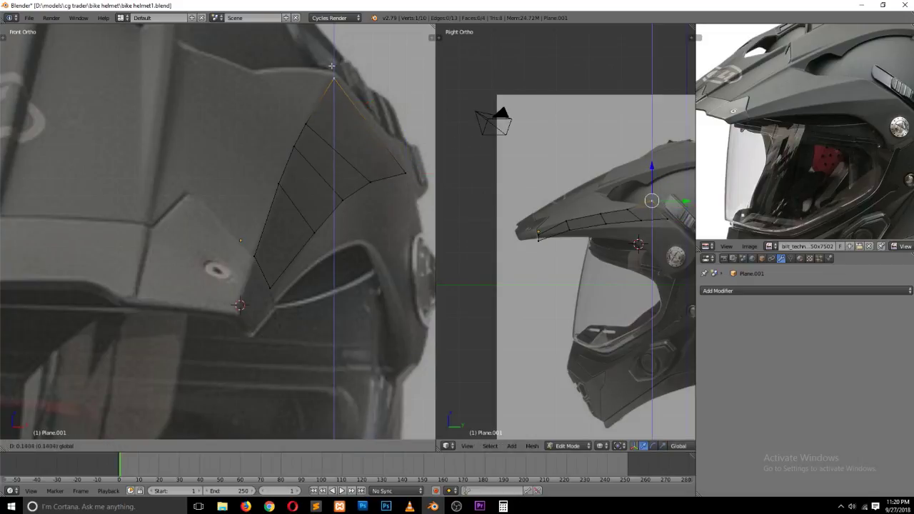
left_click(376, 119)
Step: Raise the outer right corner vertex vertically and align it in the side view
right_click(407, 173)
key("g")
key("z")
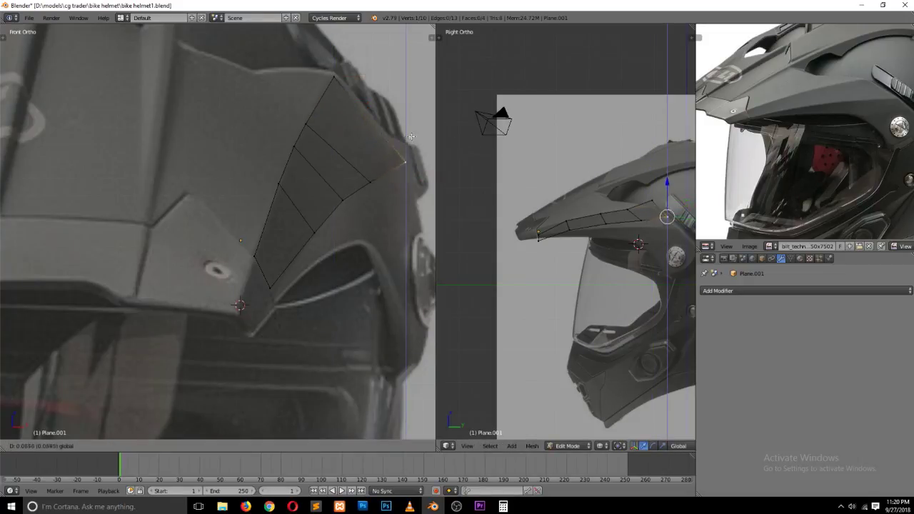
left_click(410, 133)
key("g")
left_click(621, 216)
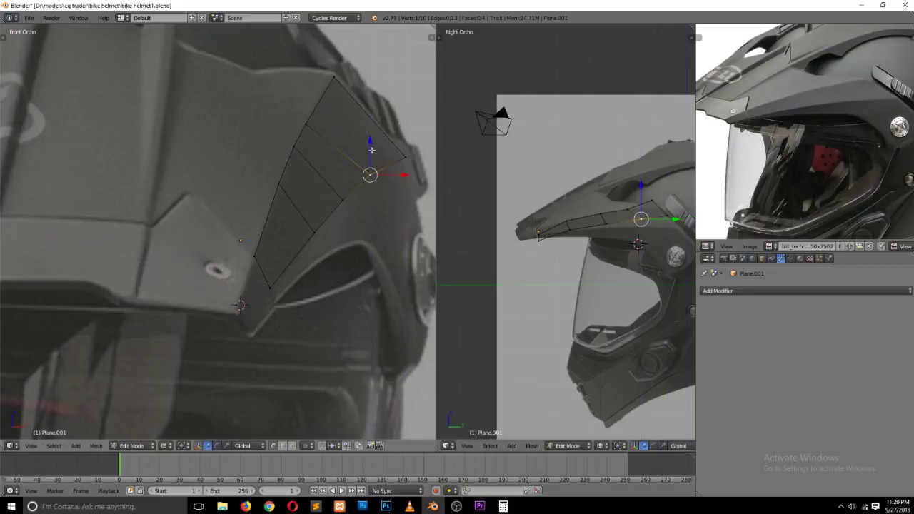
key("g")
left_click(641, 204)
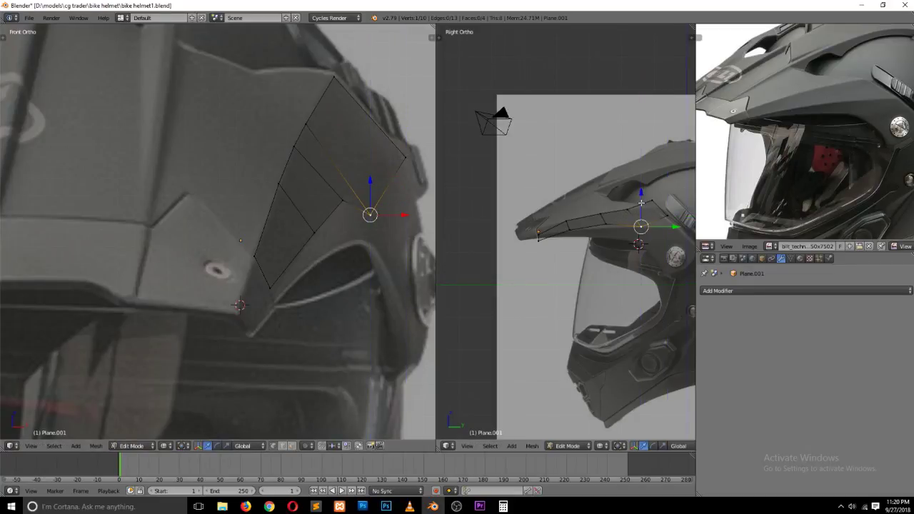
Step: Fine-tune the remaining vertex heights with Z-constrained moves in front and side views
key("g")
key("z")
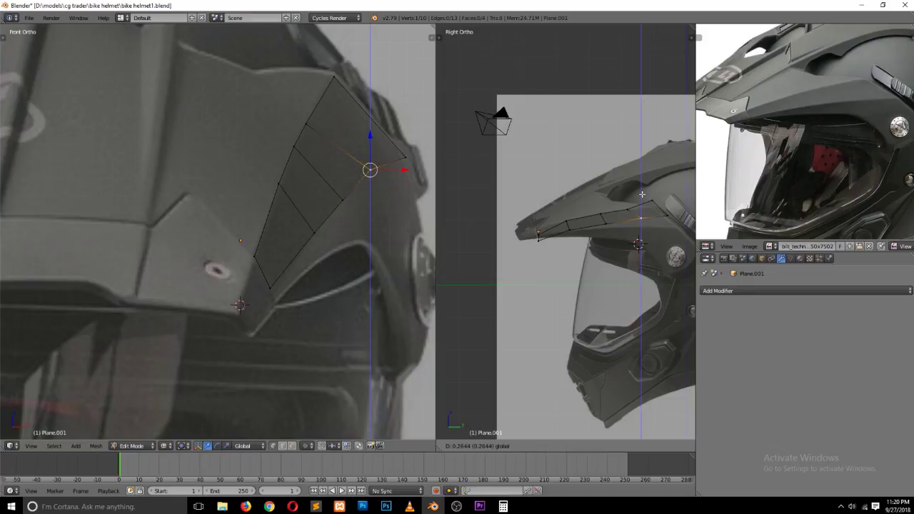
left_click(376, 148)
key("g")
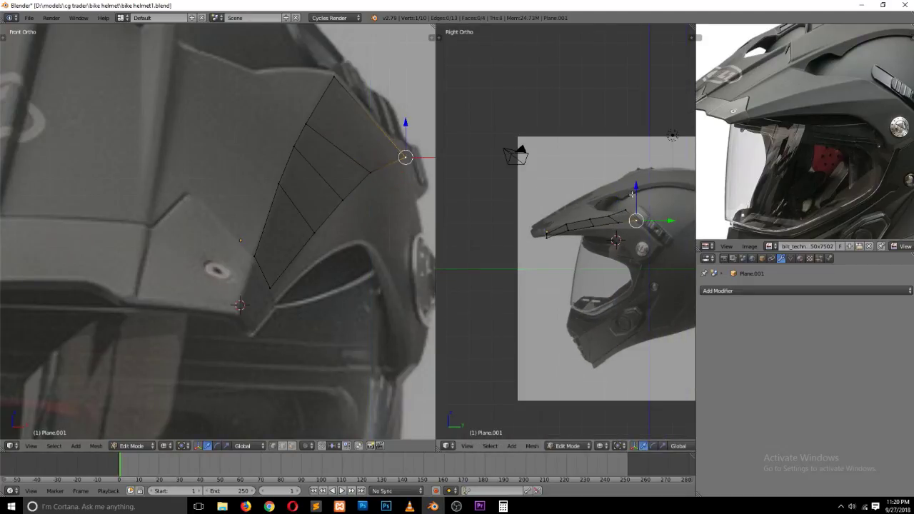
left_click(633, 231)
scroll(632, 232, "up", 2)
key("g")
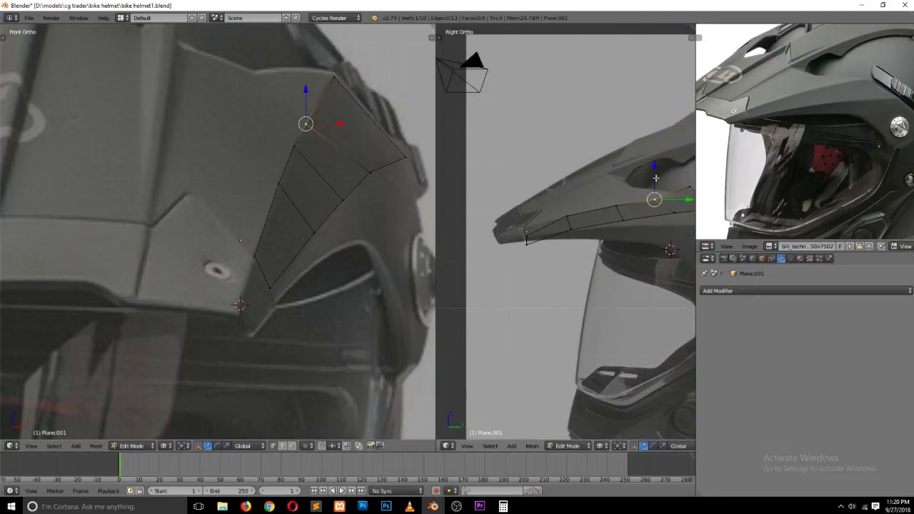
key("z")
left_click(665, 202)
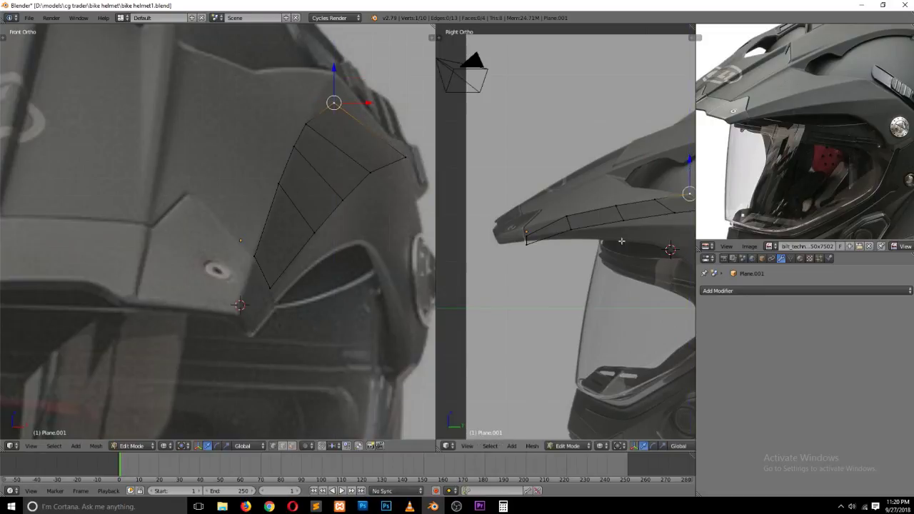
Step: Zoom to compare the strip against both photos, then select the visor's inner edge chain
scroll(614, 247, "down", 2)
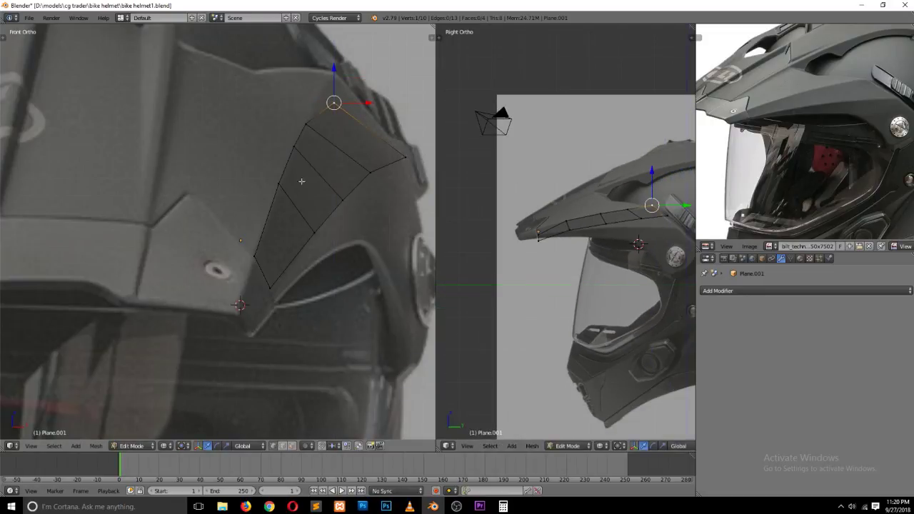
scroll(312, 182, "down", 1)
scroll(313, 181, "down", 1)
scroll(314, 181, "down", 1)
scroll(512, 207, "down", 1)
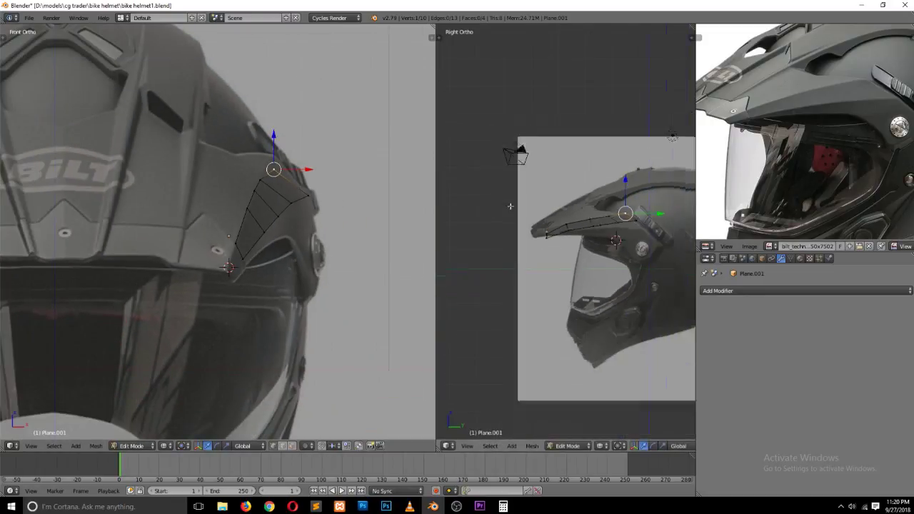
scroll(513, 207, "down", 1)
scroll(512, 207, "down", 1)
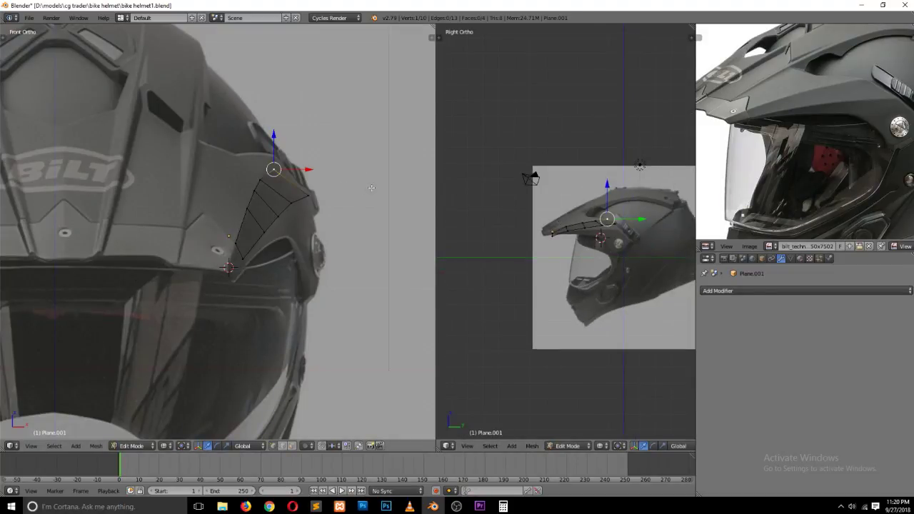
scroll(805, 133, "down", 1)
scroll(805, 132, "down", 1)
scroll(339, 170, "down", 1)
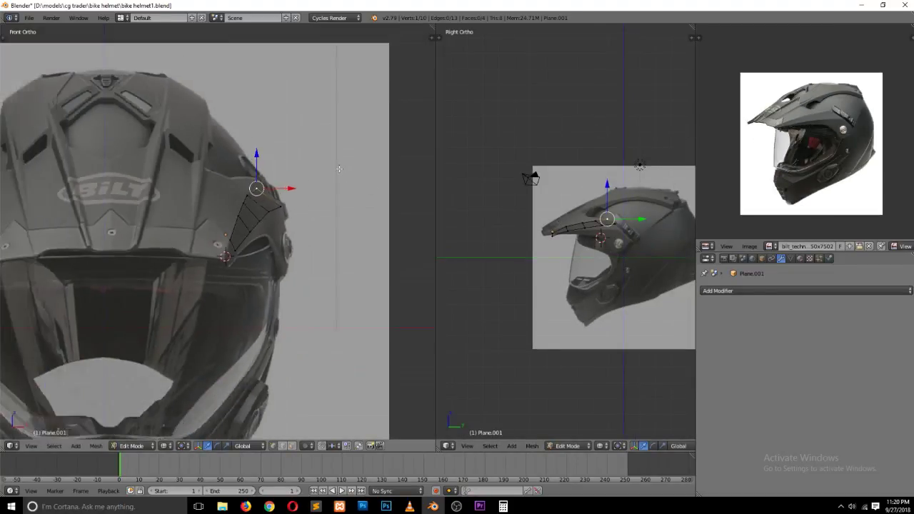
scroll(339, 169, "down", 1)
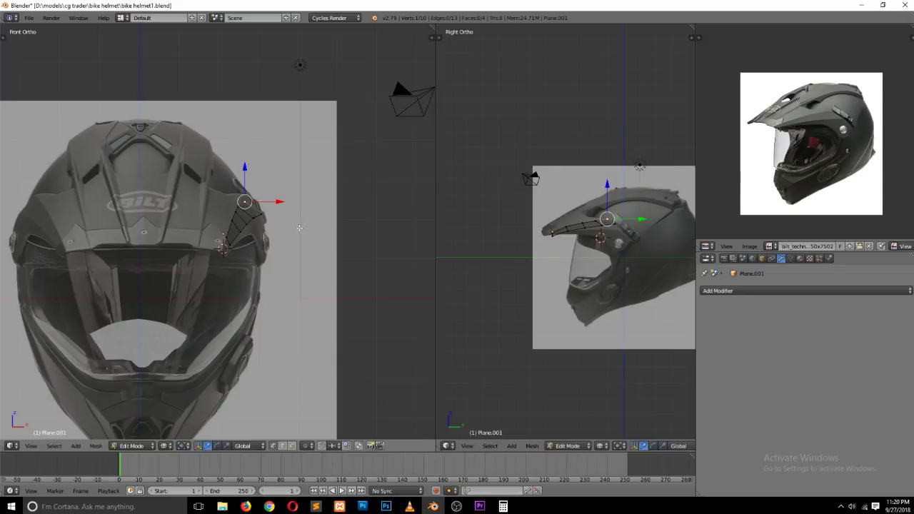
scroll(813, 149, "up", 2)
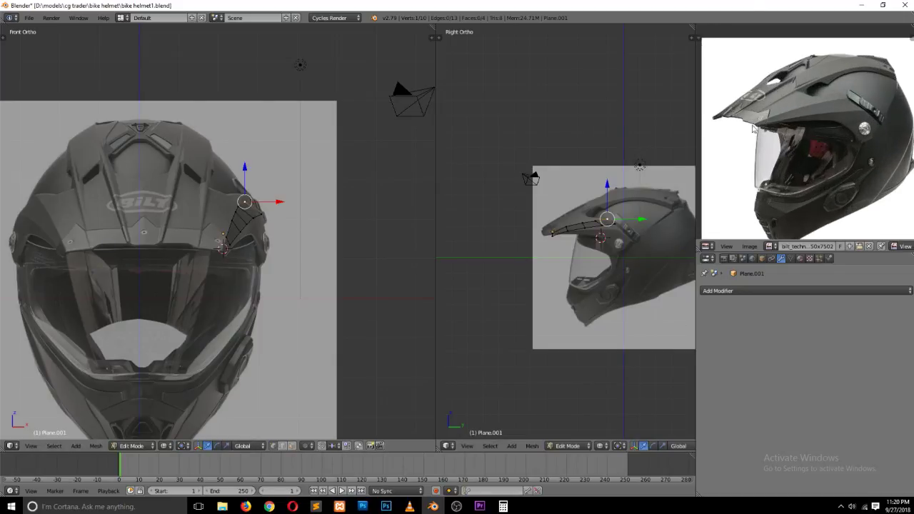
scroll(813, 150, "up", 2)
scroll(815, 151, "up", 1)
scroll(815, 152, "up", 1)
key("z")
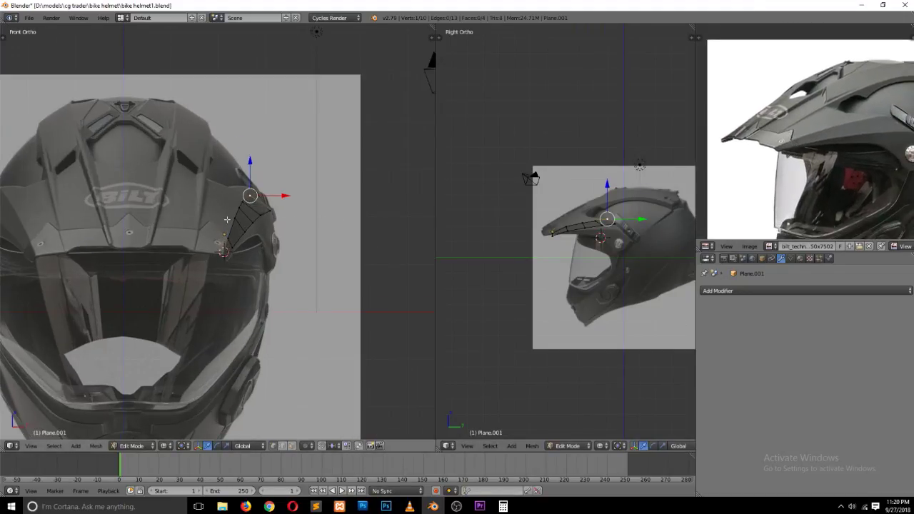
key("z")
scroll(252, 208, "up", 4)
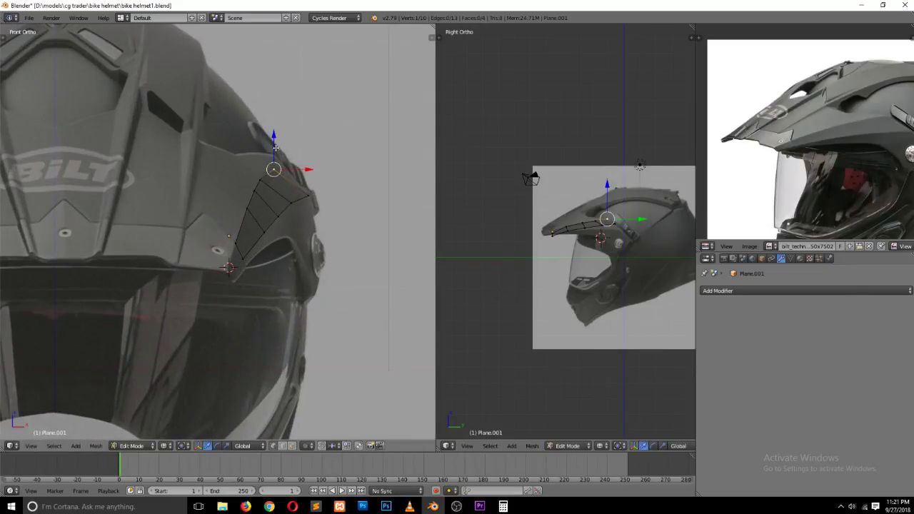
scroll(270, 175, "up", 1)
scroll(274, 177, "up", 1)
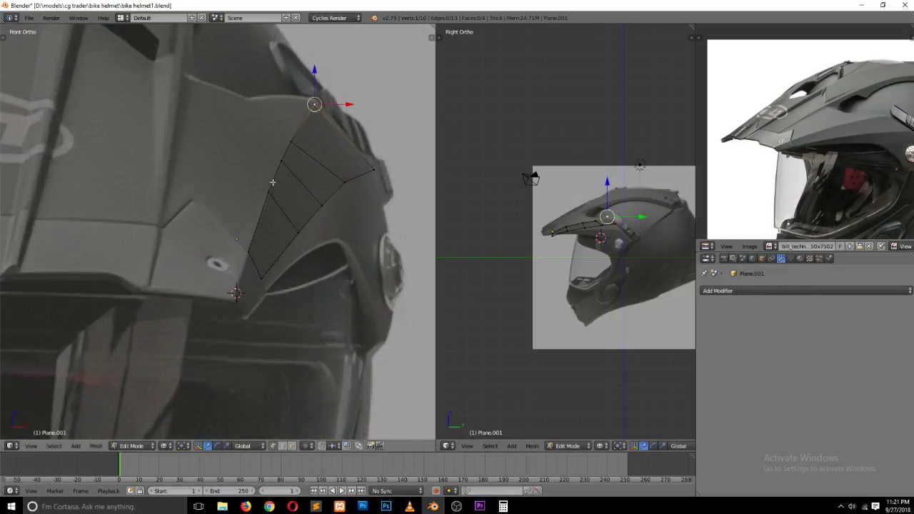
scroll(275, 180, "up", 1)
scroll(275, 180, "down", 1)
right_click(278, 165, "alt")
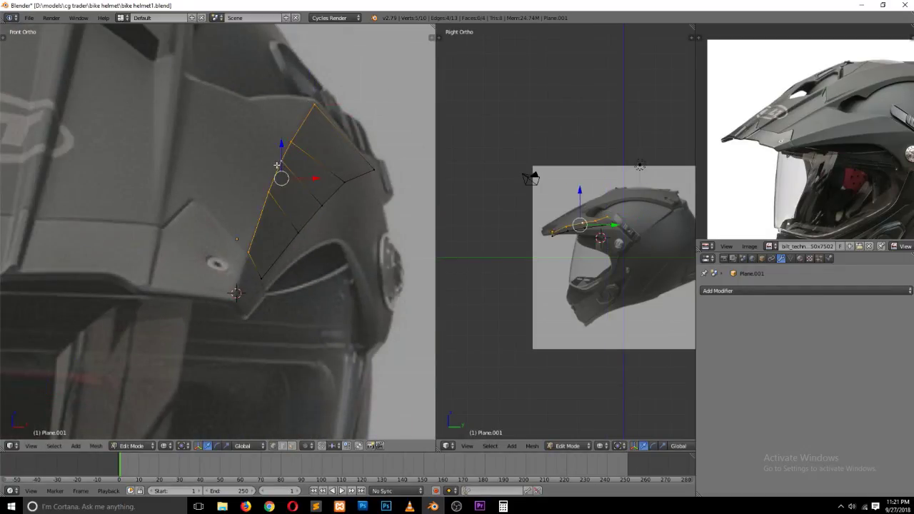
Step: Extrude the visor edge into a new row and raise its top vertices onto the crown
scroll(282, 167, "down", 1)
key("e")
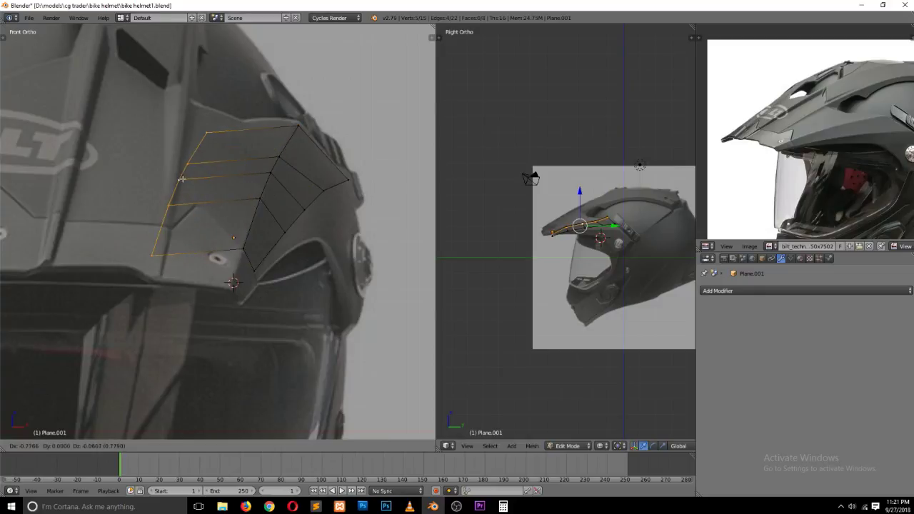
left_click(195, 159)
right_click(222, 114)
key("g")
left_click(190, 89)
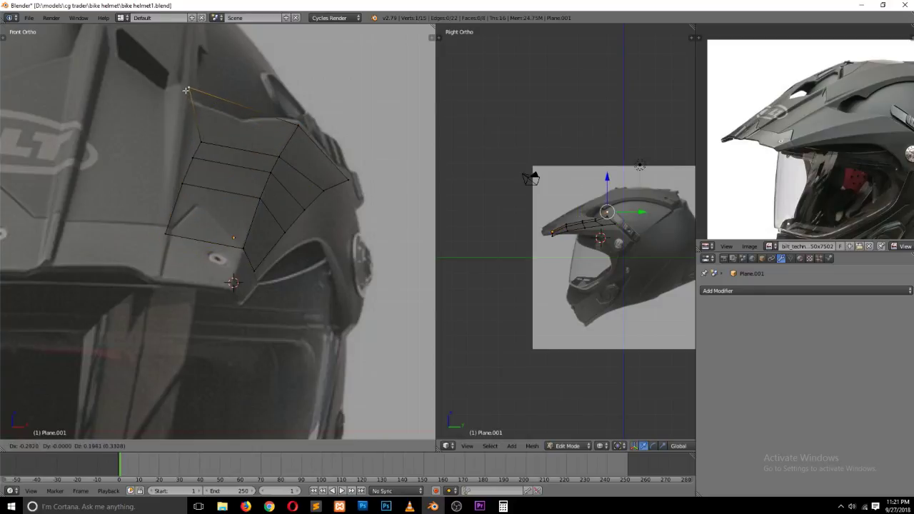
right_click(202, 142)
key("g")
left_click(190, 131)
Step: Align the left-column vertices with the front reference's edge
right_click(201, 172)
right_click(191, 157)
key("g")
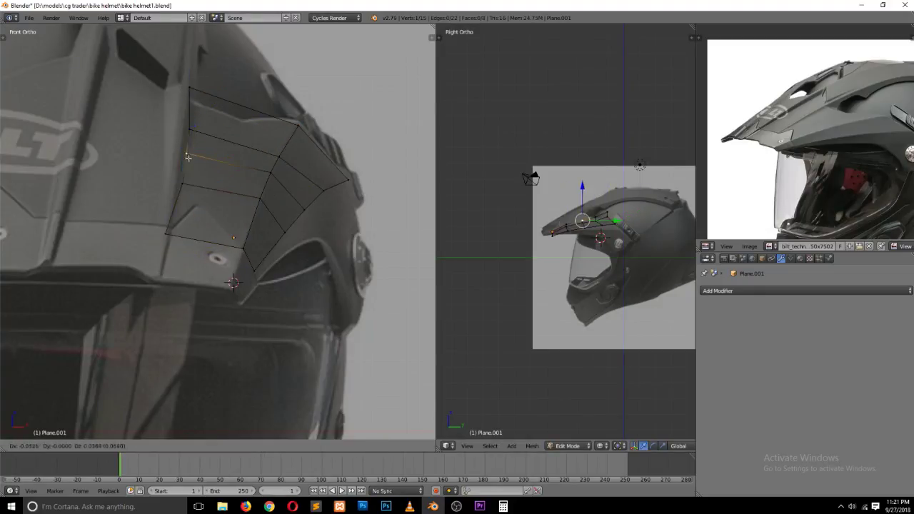
left_click(186, 153)
right_click(172, 228)
key("g")
left_click(169, 233)
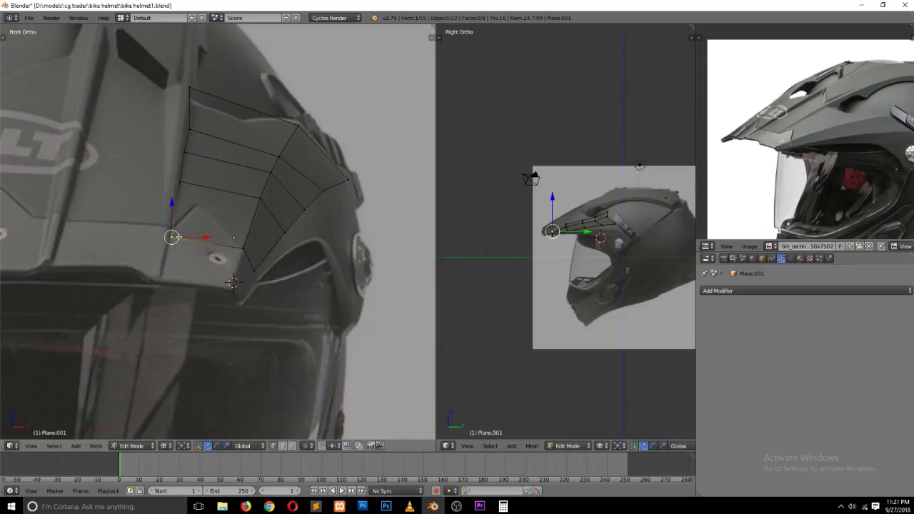
Step: In the side view, raise the top visor vertices onto the crown and lower the front one
scroll(496, 212, "up", 2)
scroll(501, 211, "up", 2)
key("g")
left_click(599, 202)
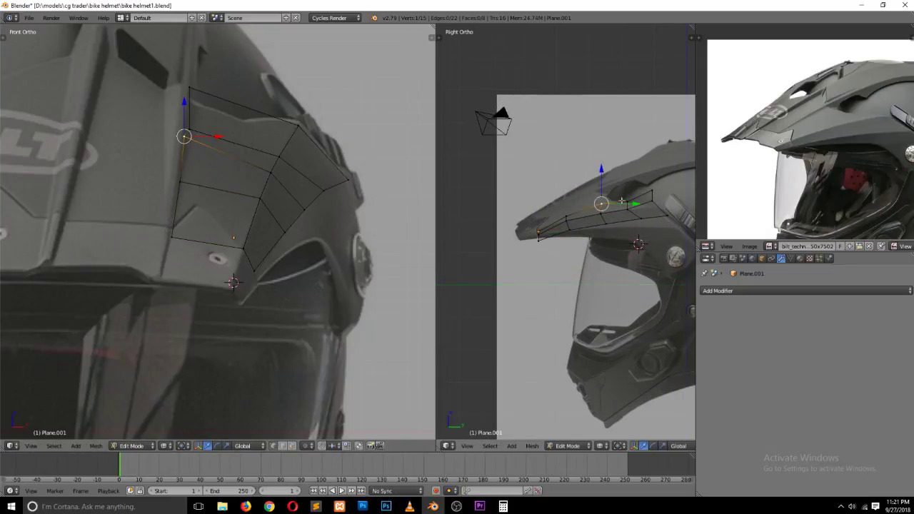
right_click(628, 202)
key("g")
left_click(644, 191)
right_click(629, 202)
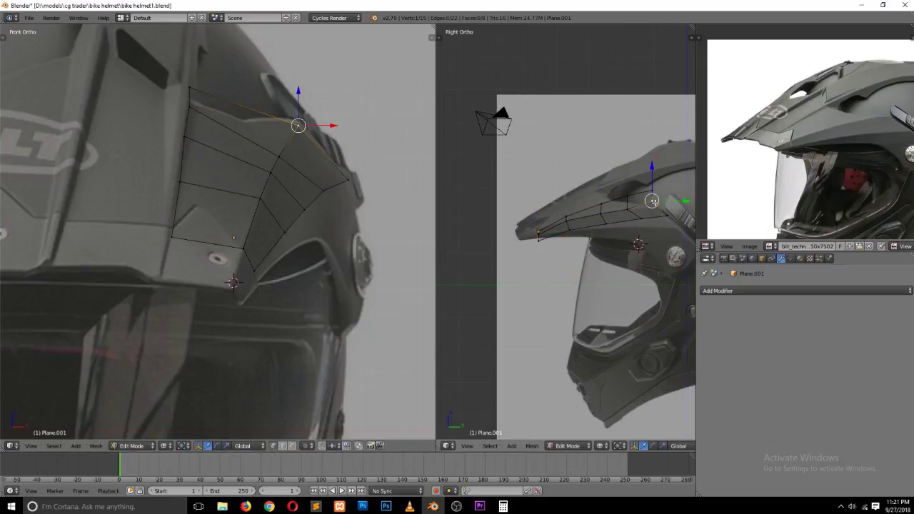
right_click(634, 208)
key("g")
left_click(613, 211)
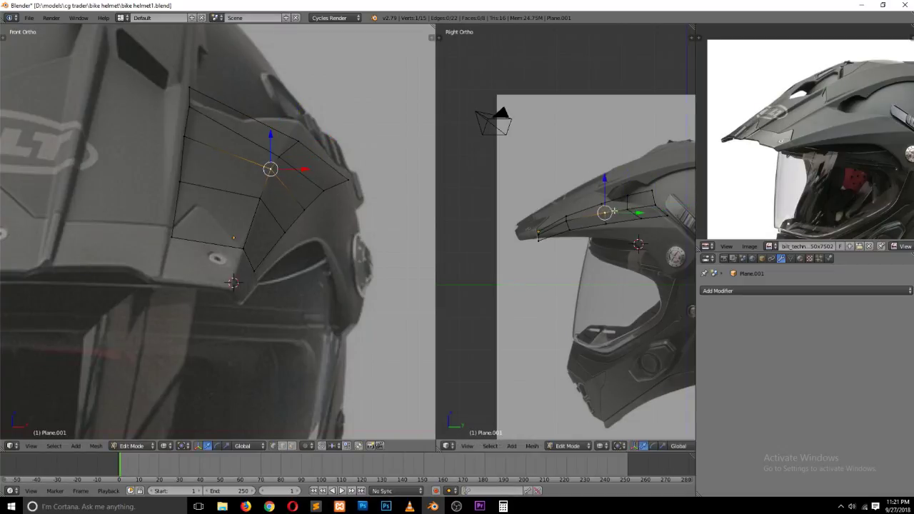
right_click(568, 219)
key("g")
left_click(570, 224)
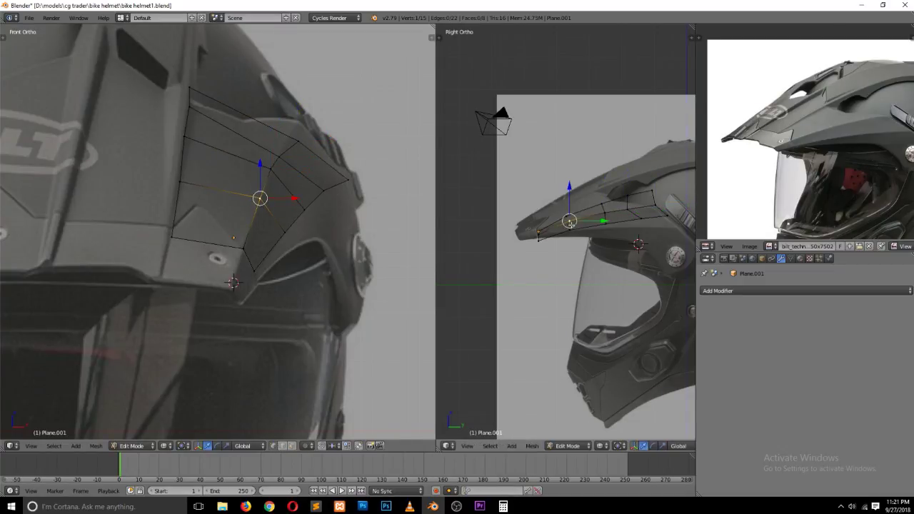
Step: Match the front and rear visor vertices to the side reference, lifting one straight up on Z
right_click(571, 232)
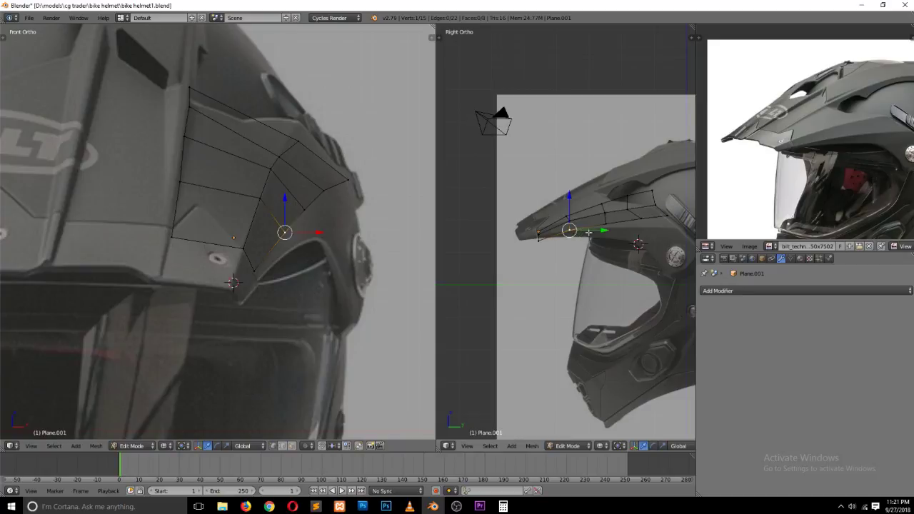
key("g")
left_click(585, 230)
right_click(635, 217)
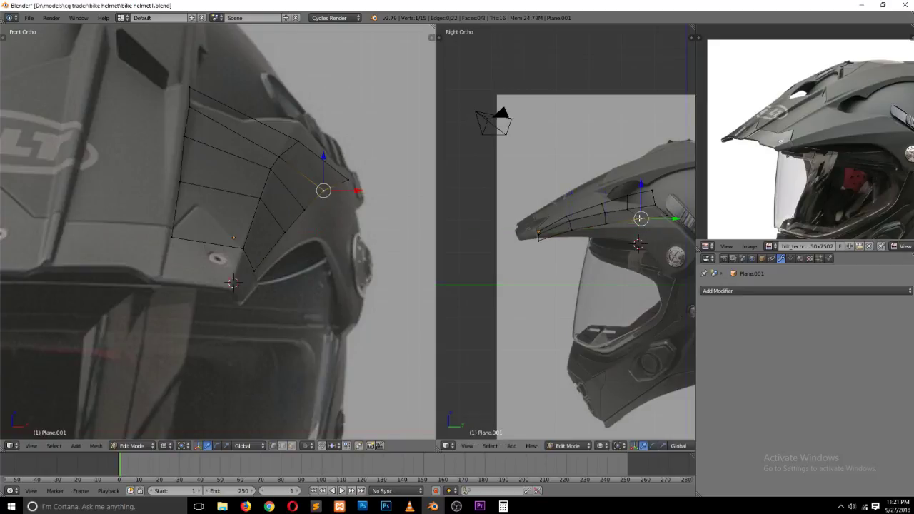
key("g")
left_click(629, 219)
key("g")
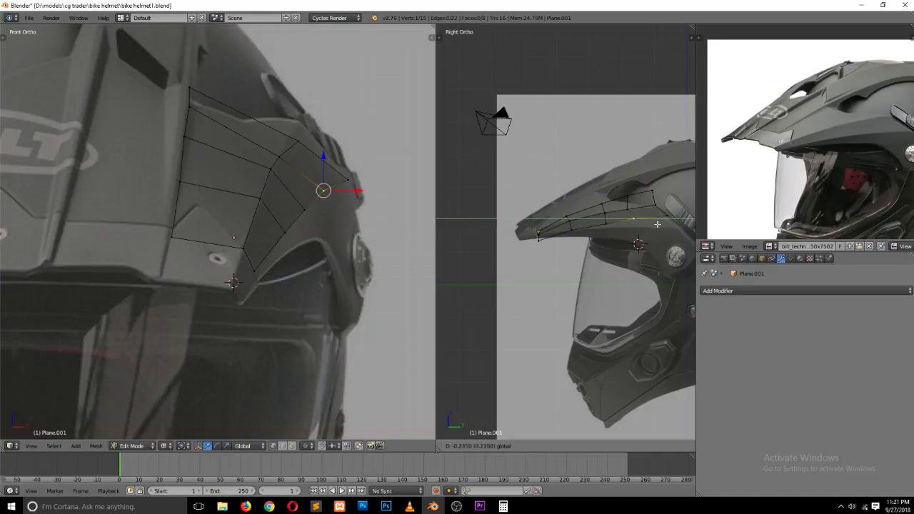
left_click(658, 223)
right_click(629, 203)
key("g")
key("z")
left_click(633, 191)
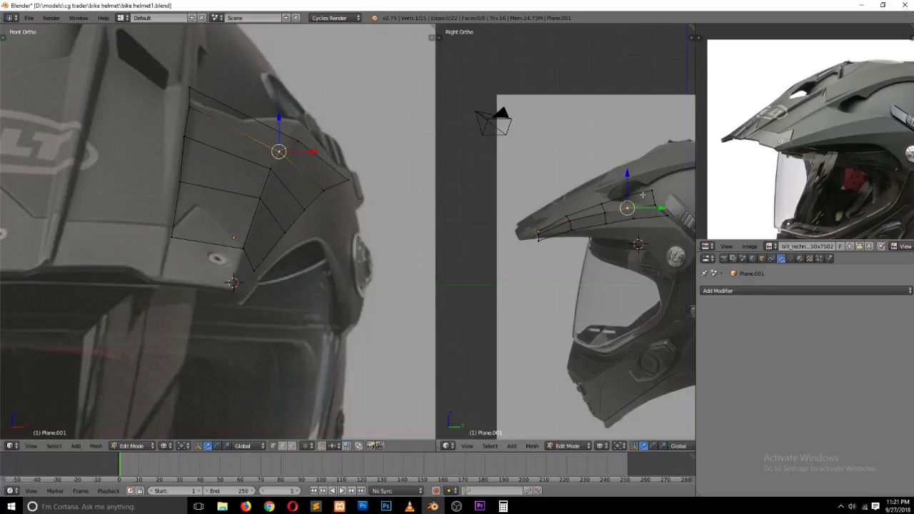
right_click(657, 205)
key("g")
left_click(665, 219)
Step: Nudge the middle, lower and upper visor vertices to follow the helmet outline
right_click(655, 187)
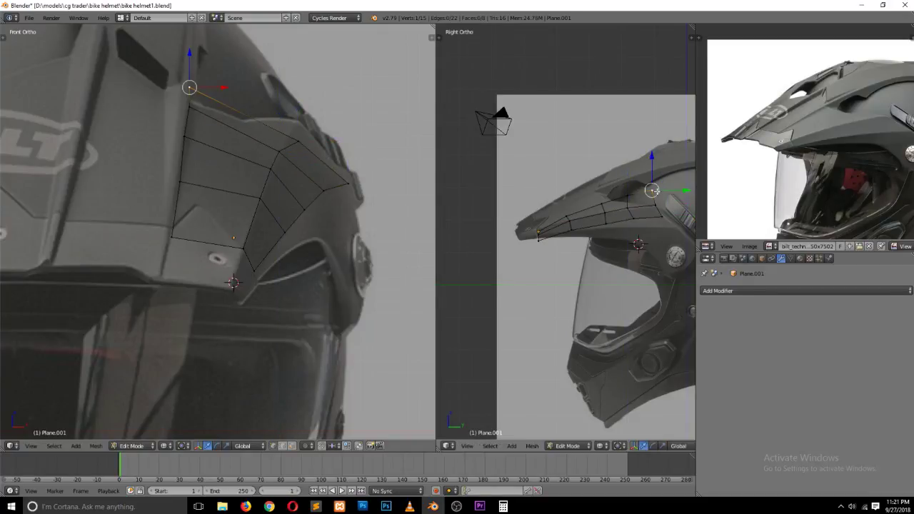
right_click(602, 200)
right_click(605, 212)
key("g")
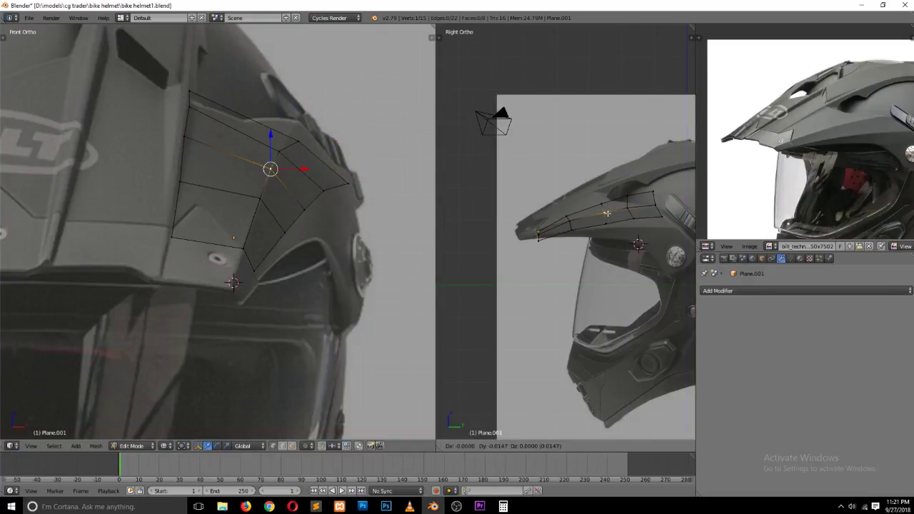
left_click(604, 212)
right_click(606, 223)
key("g")
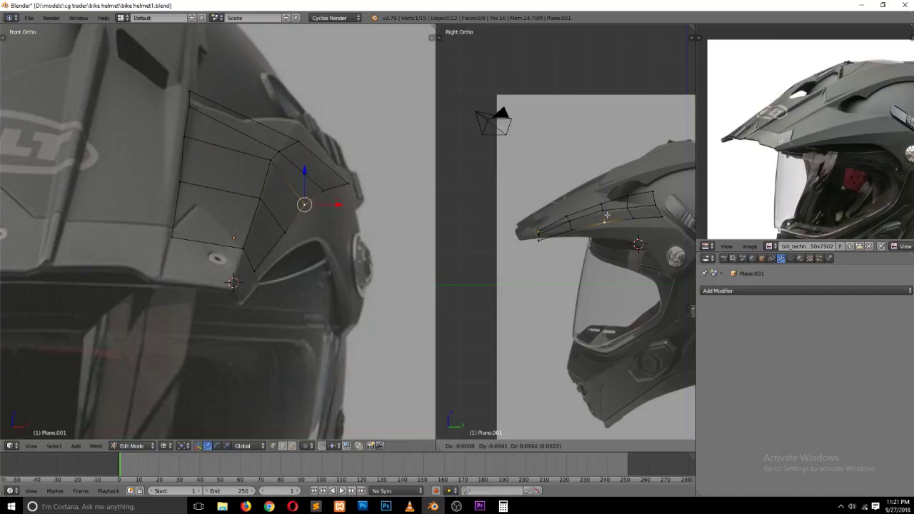
left_click(303, 203)
right_click(278, 161)
key("g")
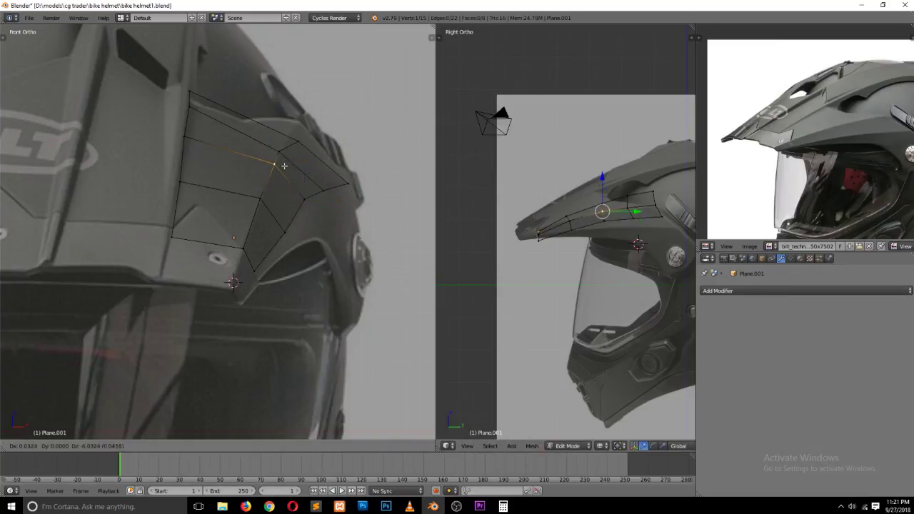
left_click(284, 166)
right_click(292, 146)
key("g")
left_click(293, 146)
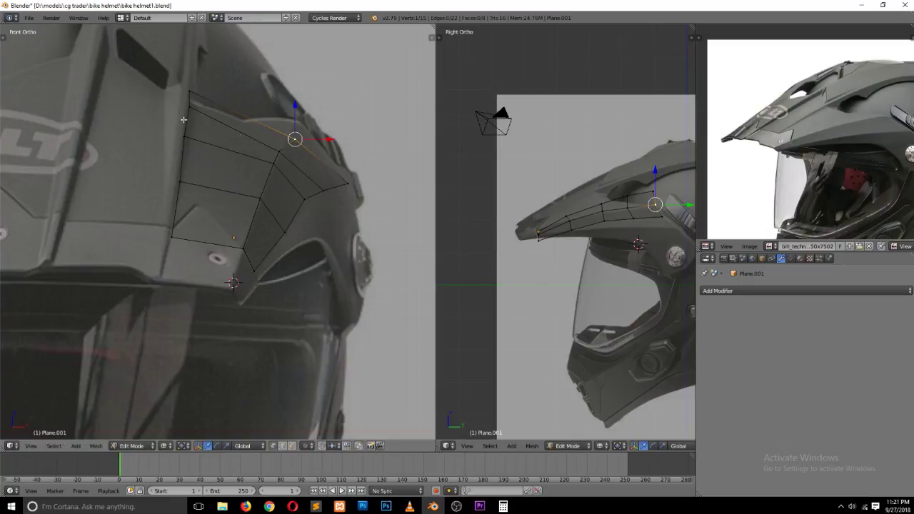
Step: Select the visor's left edge column
scroll(209, 163, "down", 4)
key("a")
right_click(201, 191, "alt")
Step: Extrude the left column to the helmet centre and mirror the visor with Clipping enabled
key("e")
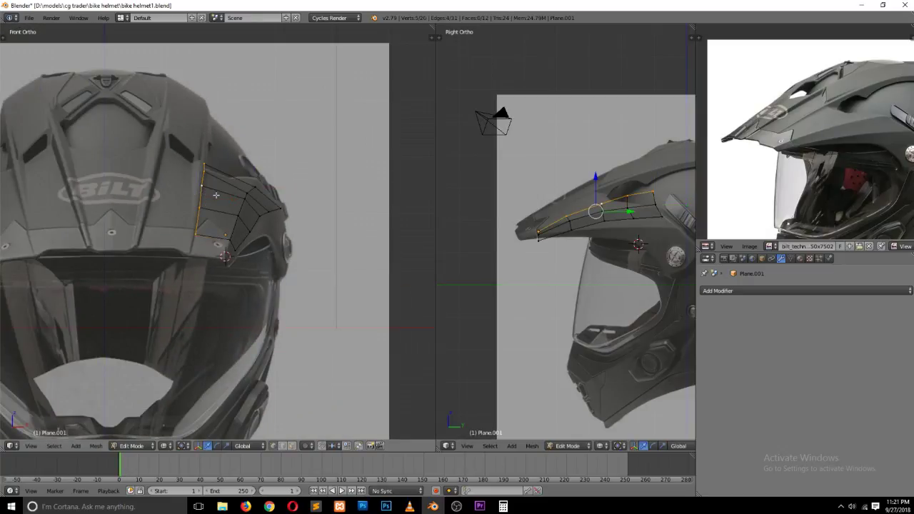
scroll(217, 200, "down", 1)
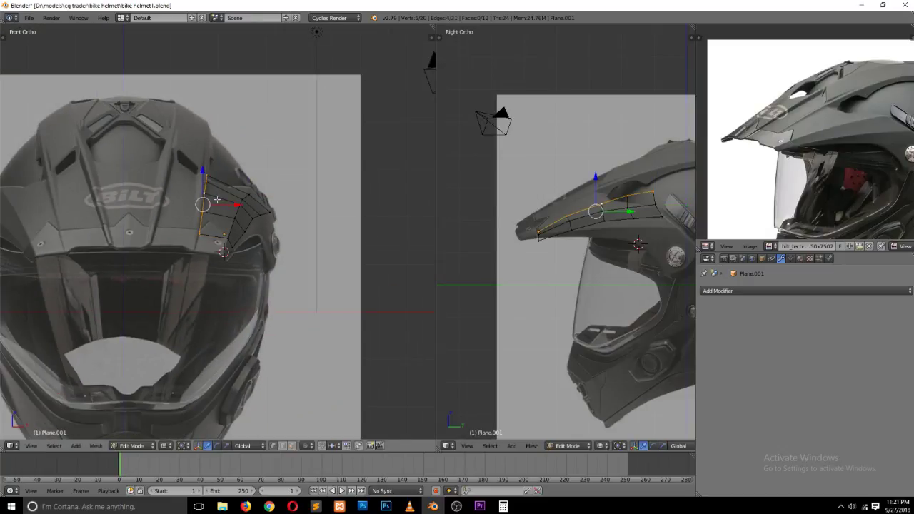
key("g")
left_click(163, 199)
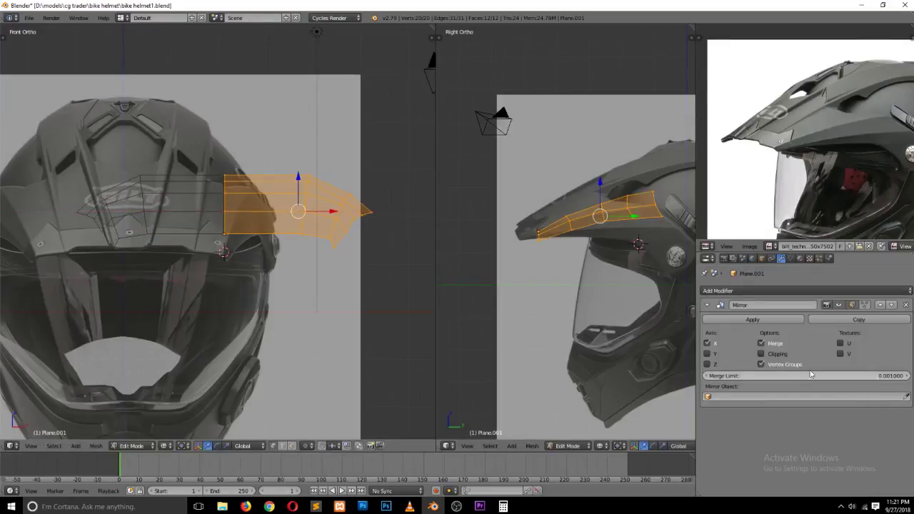
left_click(783, 356)
Step: Slide the mirrored visor object left to centre it on the helmet front
key("Tab")
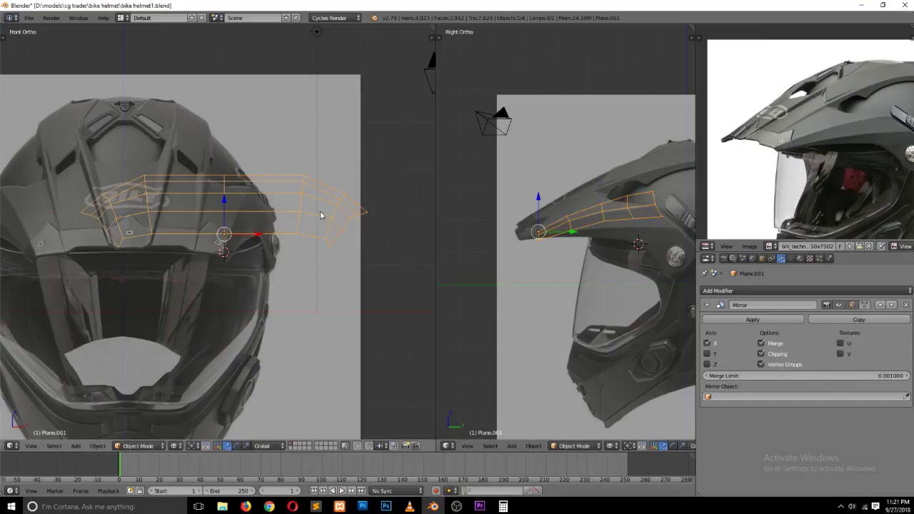
left_click(298, 216)
scroll(254, 239, "up", 2, "ctrl")
left_click_drag(320, 239, 224, 232)
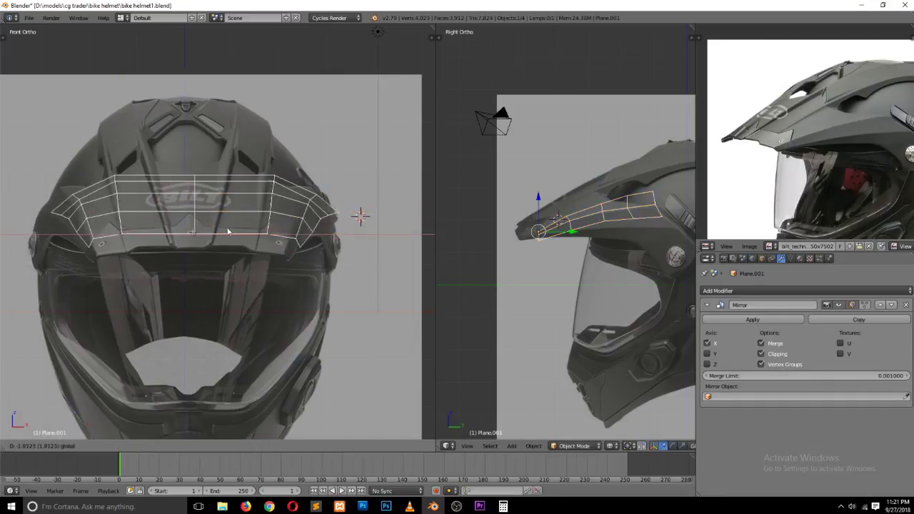
Step: Finish centring the visor, then raise its upper edge loops to arch over the crown
left_click(224, 233)
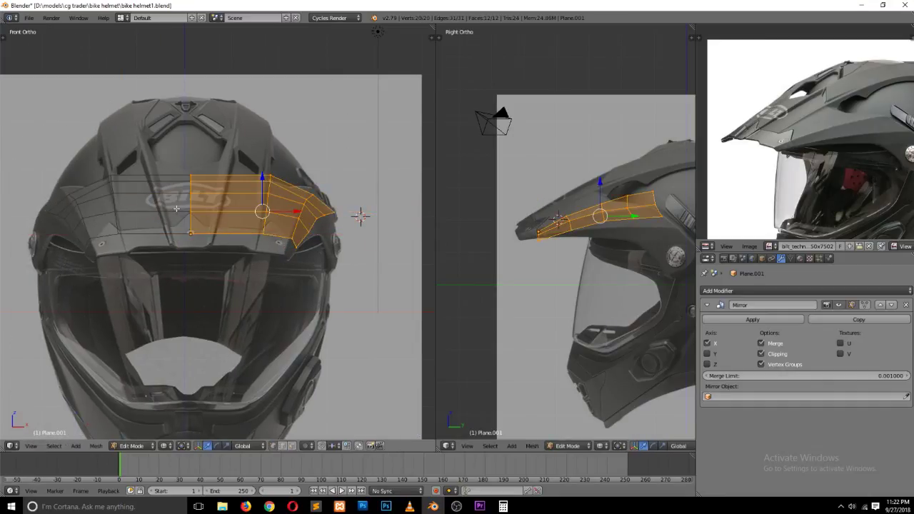
key("Tab")
left_click_drag(599, 176, 600, 149)
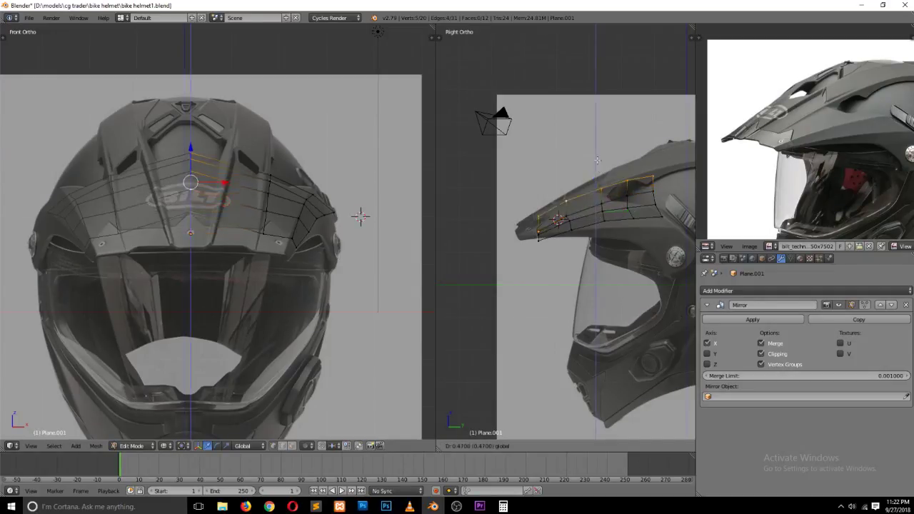
left_click(600, 149)
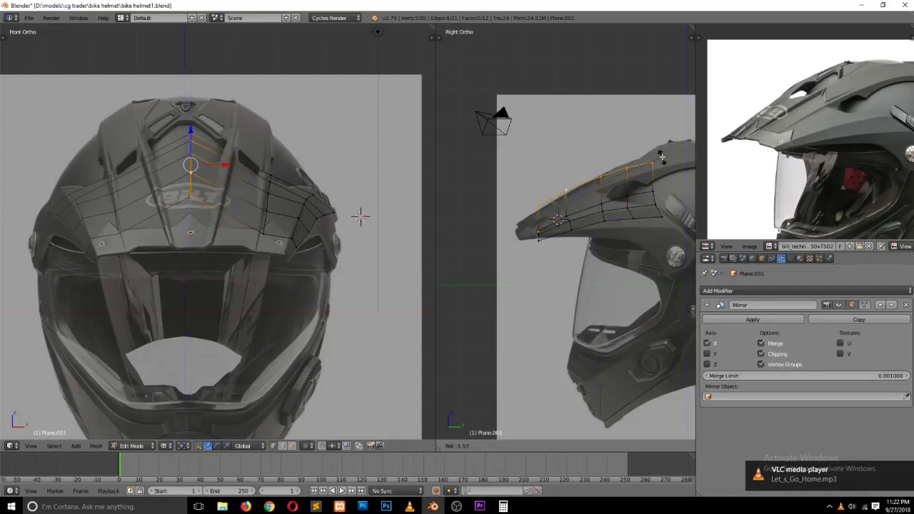
right_click(616, 198, "alt")
key("g")
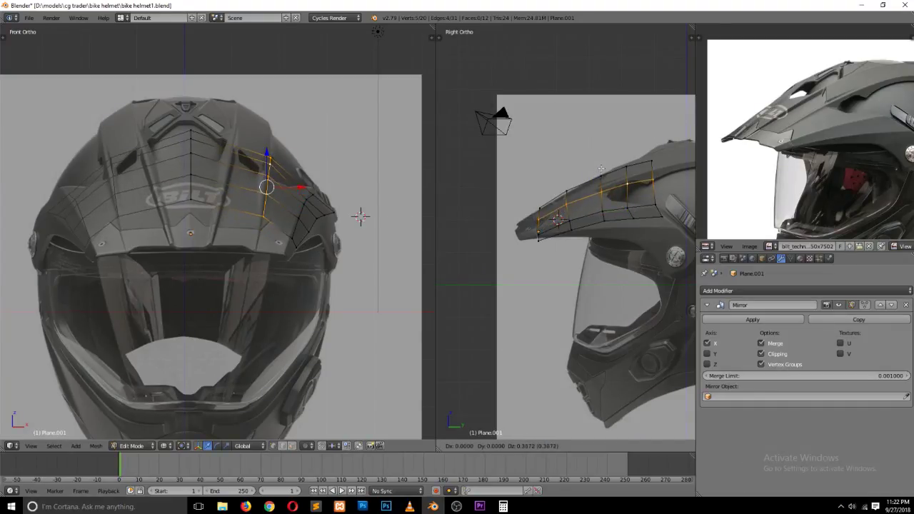
left_click(601, 169)
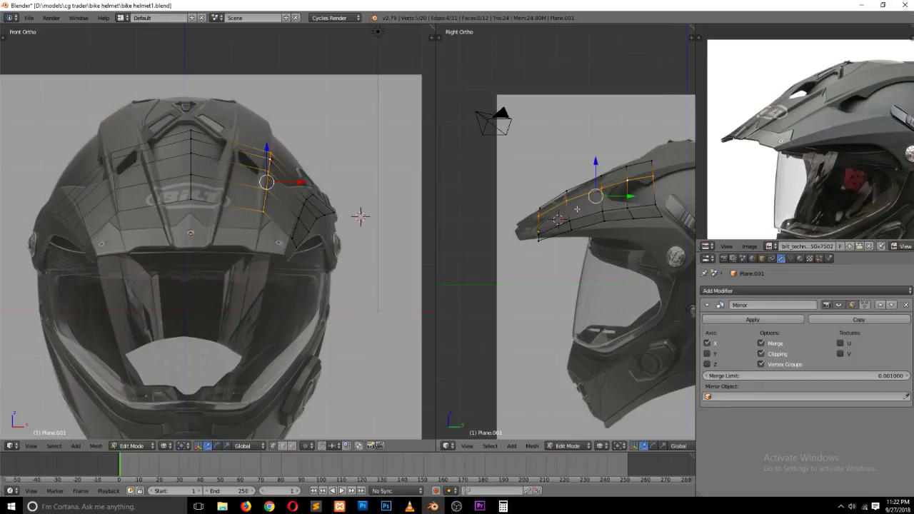
Step: Select the bottom edge loop, then pull a corner vertex up and back
right_click(620, 225)
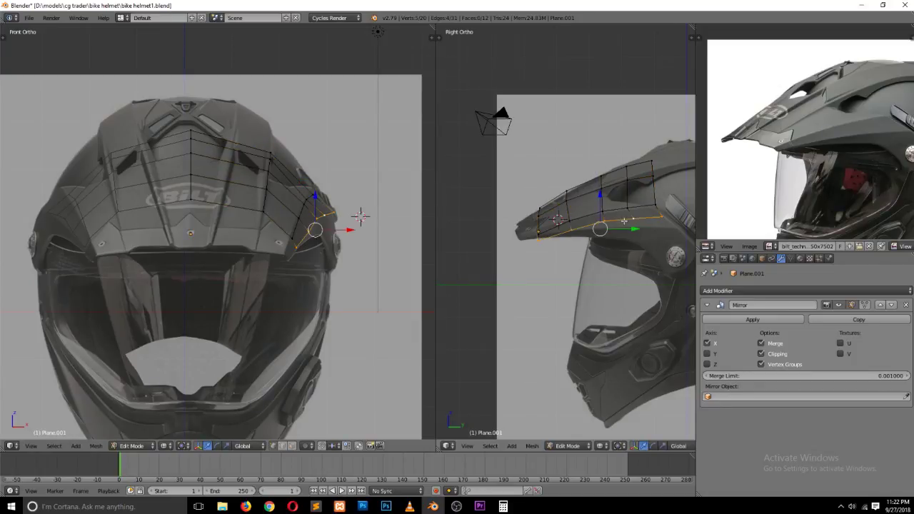
key("a")
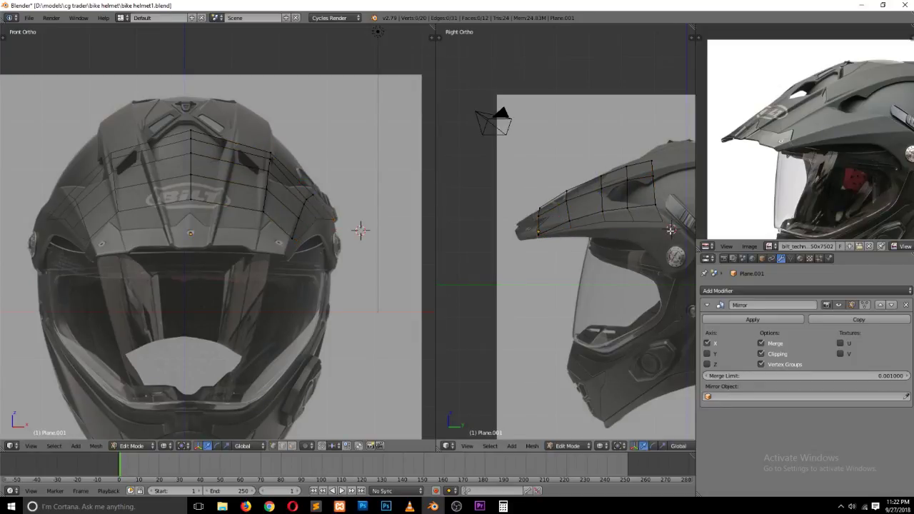
right_click(630, 223, "alt")
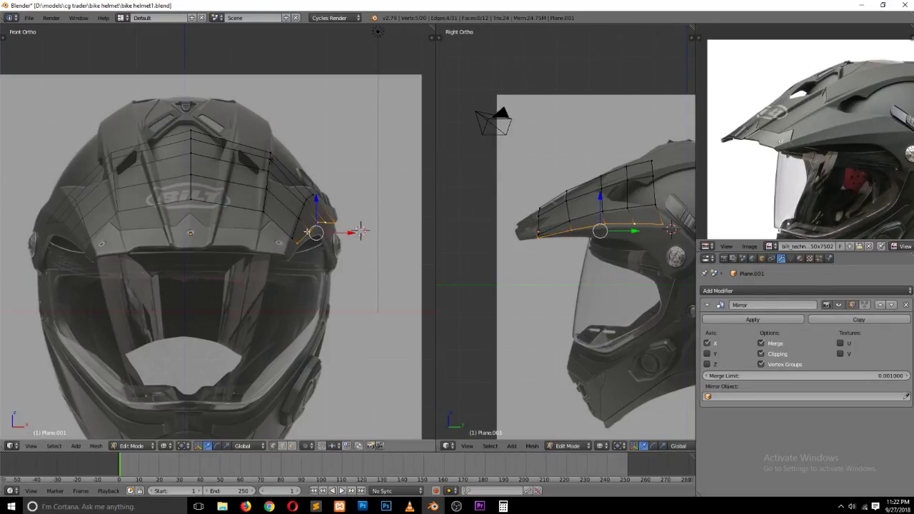
right_click(308, 232)
scroll(424, 229, "up", 2)
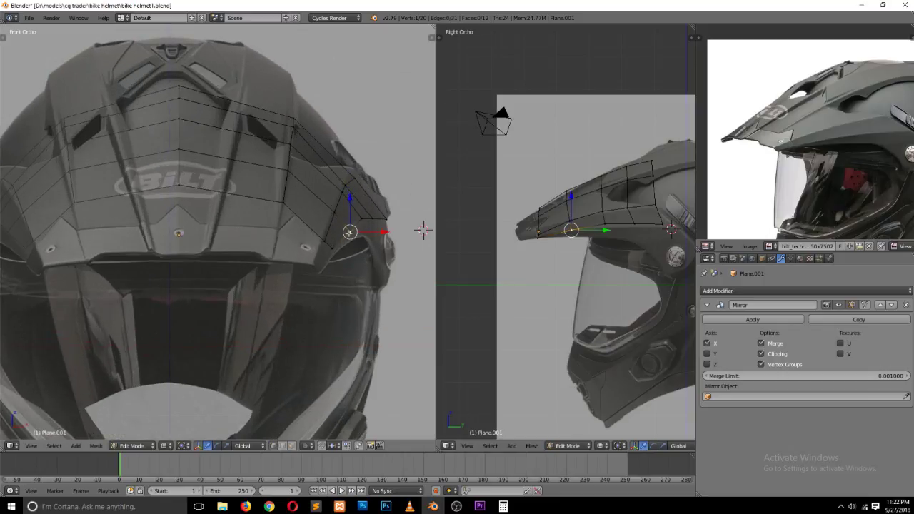
key("g")
left_click(371, 214)
Step: Save the blend file and briefly isolate the visor in the side view
scroll(370, 214, "down", 3)
key("Tab")
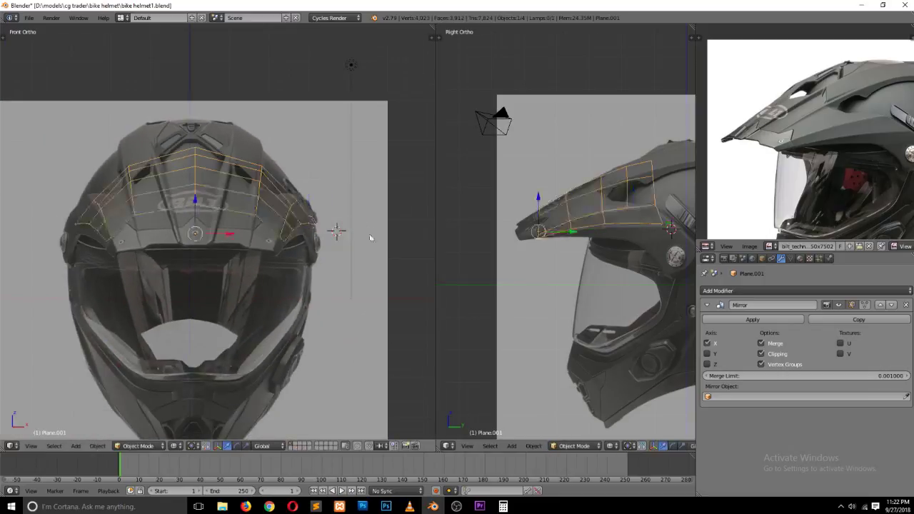
key("ctrl+s")
left_click(330, 208)
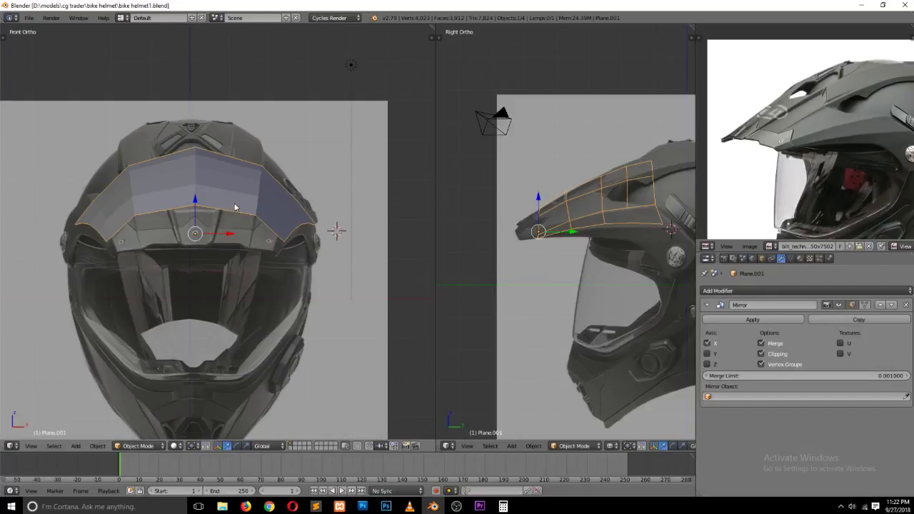
scroll(529, 202, "down", 1)
scroll(602, 209, "down", 1, "ctrl")
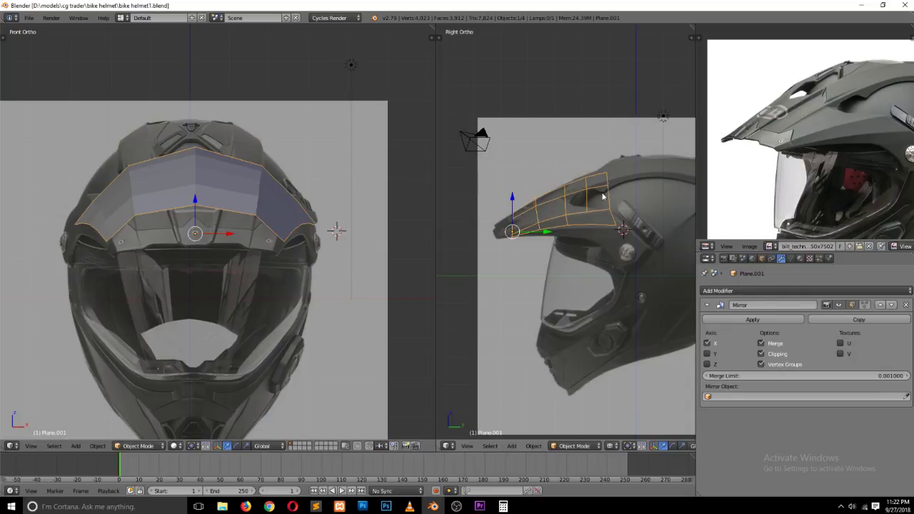
key("KP_Divide")
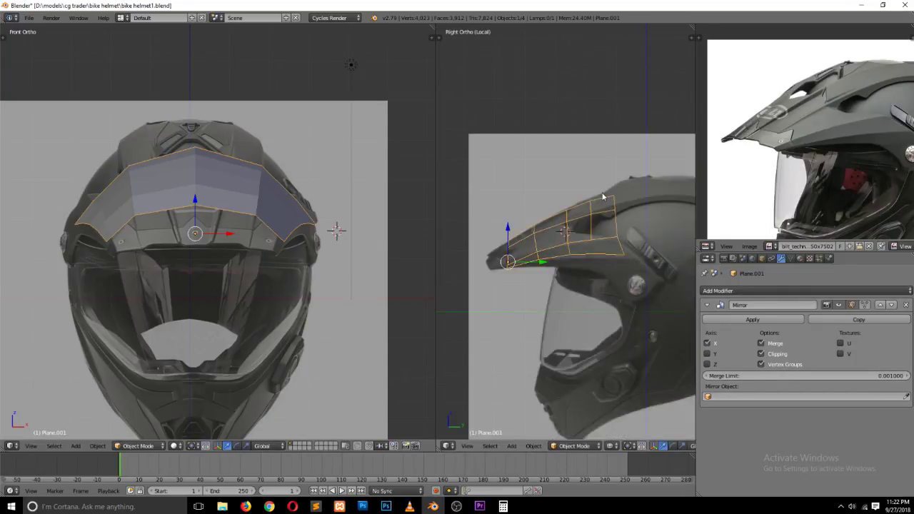
key("KP_Divide")
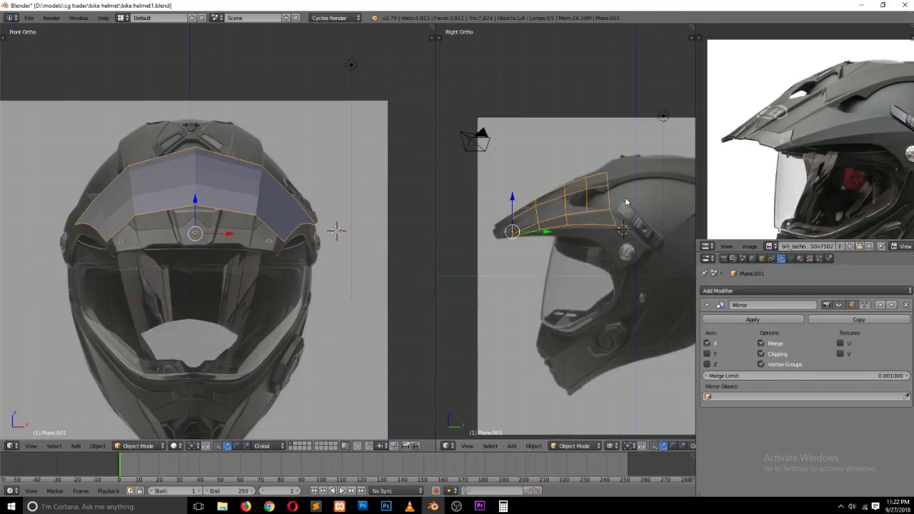
Step: Reveal the hidden helmet shell, save, and inspect it at an angle before returning to side view
key("alt+h")
key("a")
key("ctrl+s")
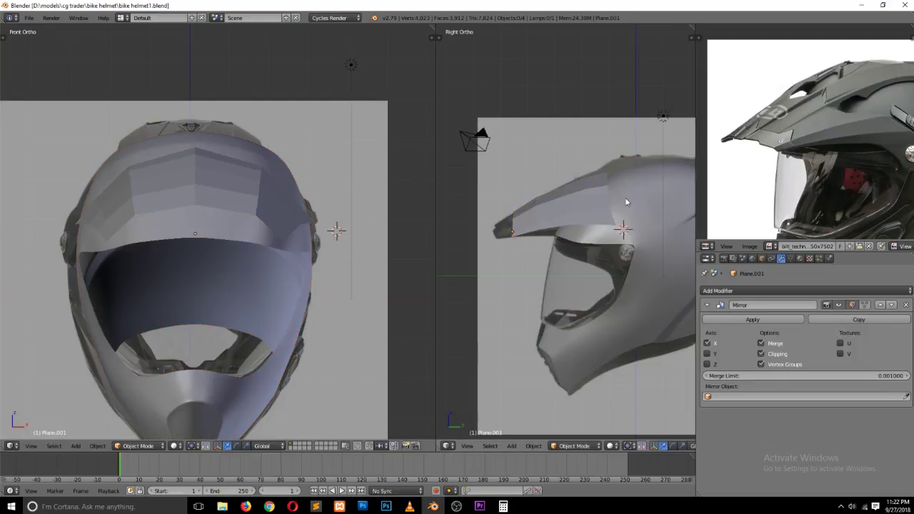
middle_click_drag(559, 215, 648, 262)
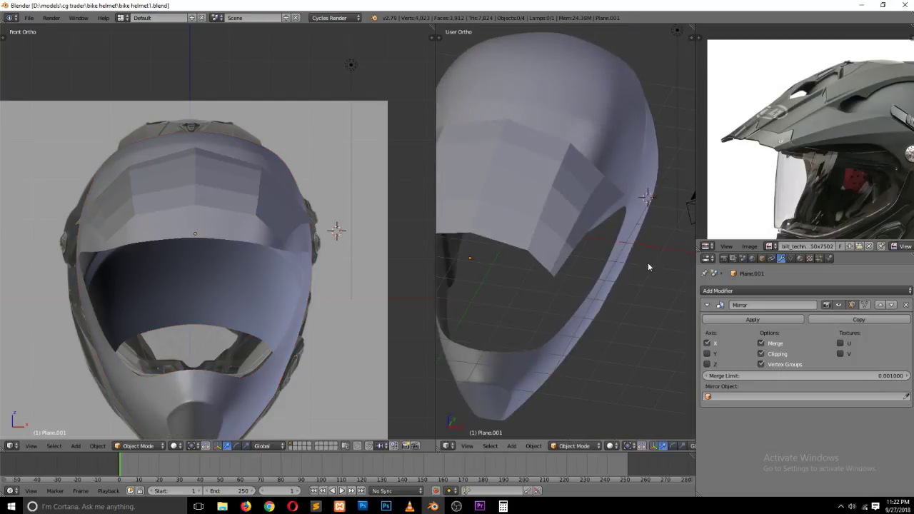
key("KP_3")
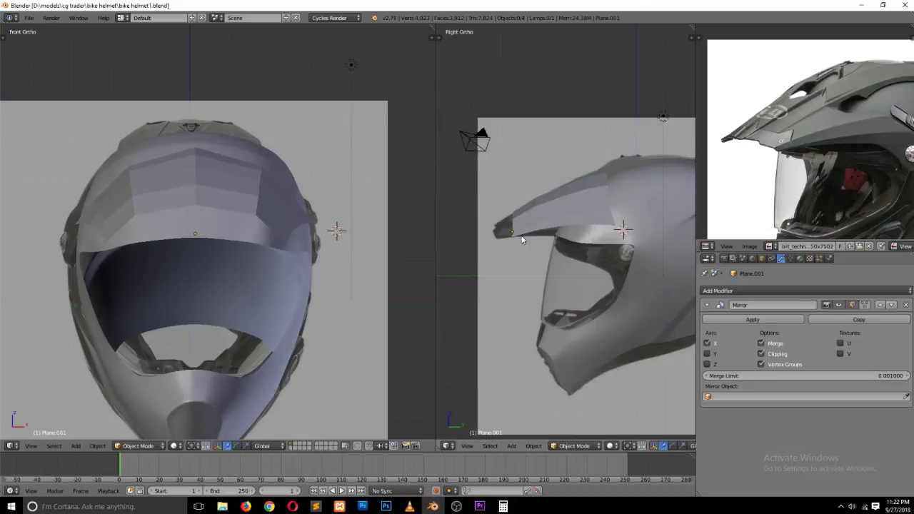
scroll(529, 229, "up", 1)
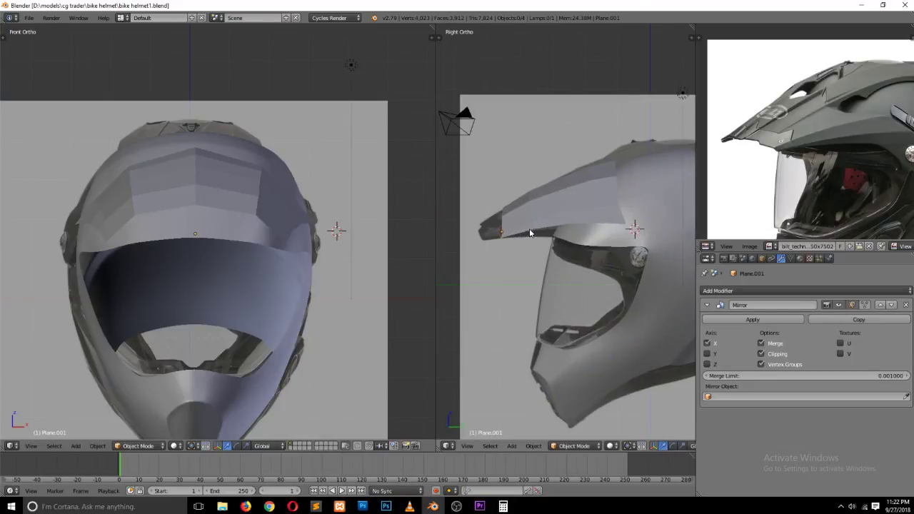
Step: Check the visor against the shell in wireframe in both views, saving again
key("Tab")
key("z")
scroll(529, 229, "up", 1)
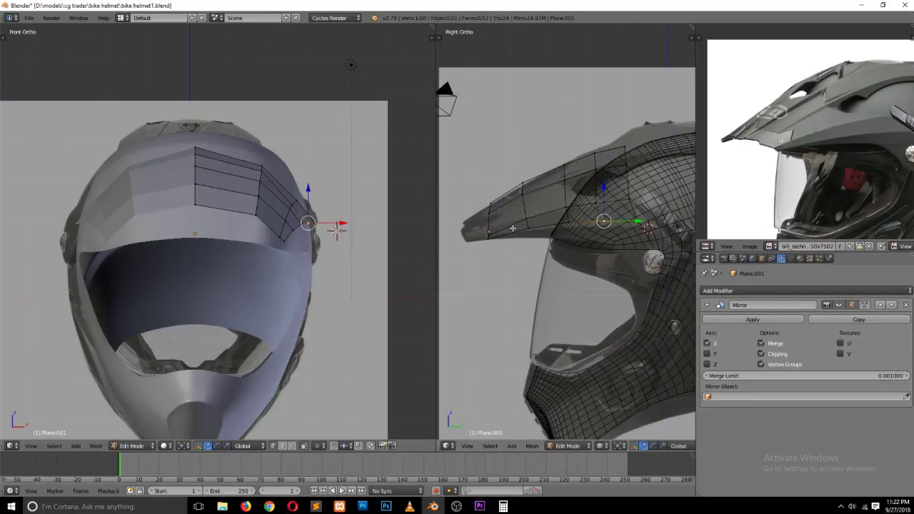
key("z")
key("ctrl+s")
left_click(297, 198)
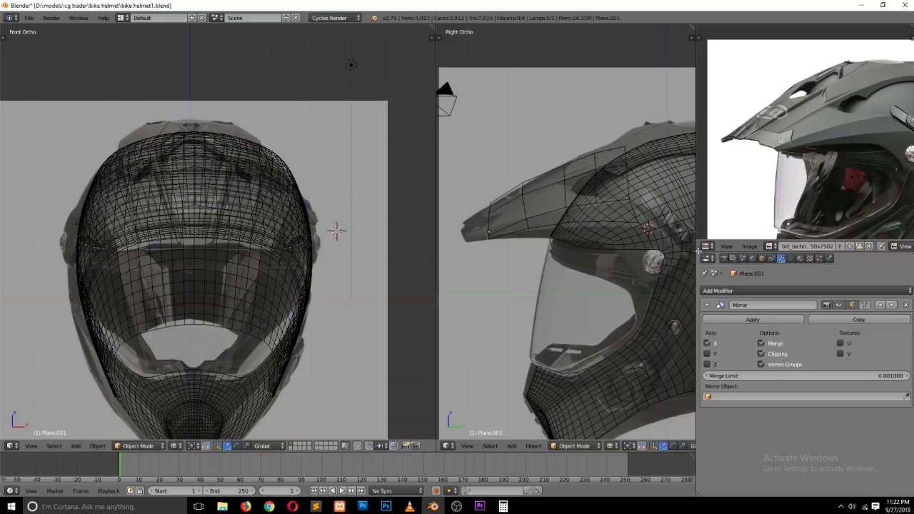
key("z")
scroll(641, 190, "up", 2)
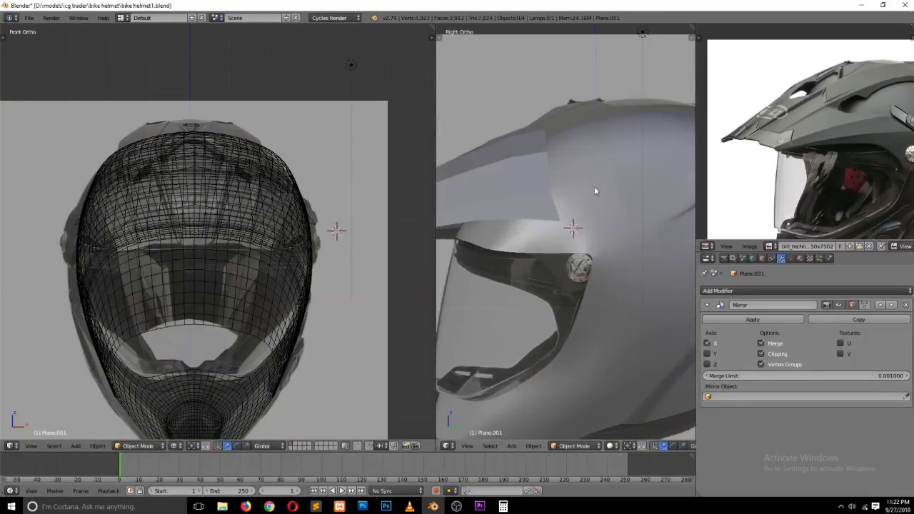
Step: Select the visor plane and isolate it in local view for mesh editing
key("Tab")
right_click(292, 245)
right_click(289, 217)
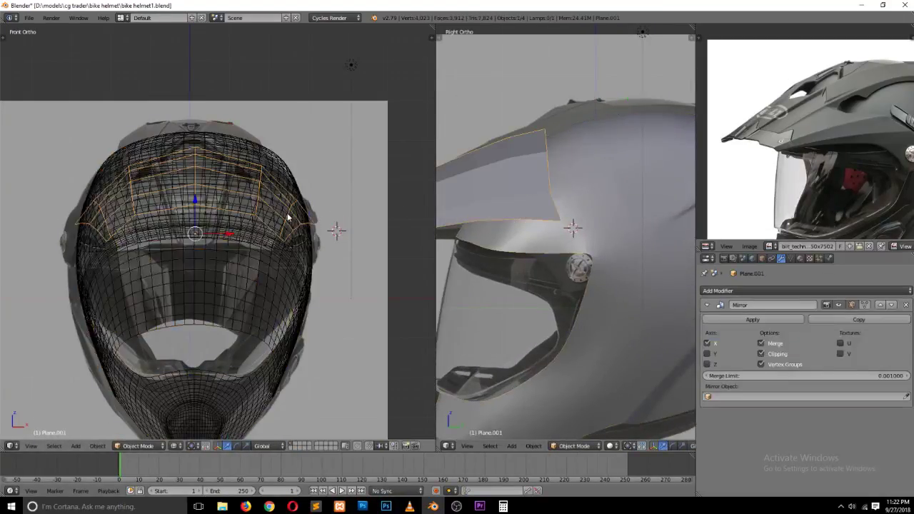
key("KP_Divide")
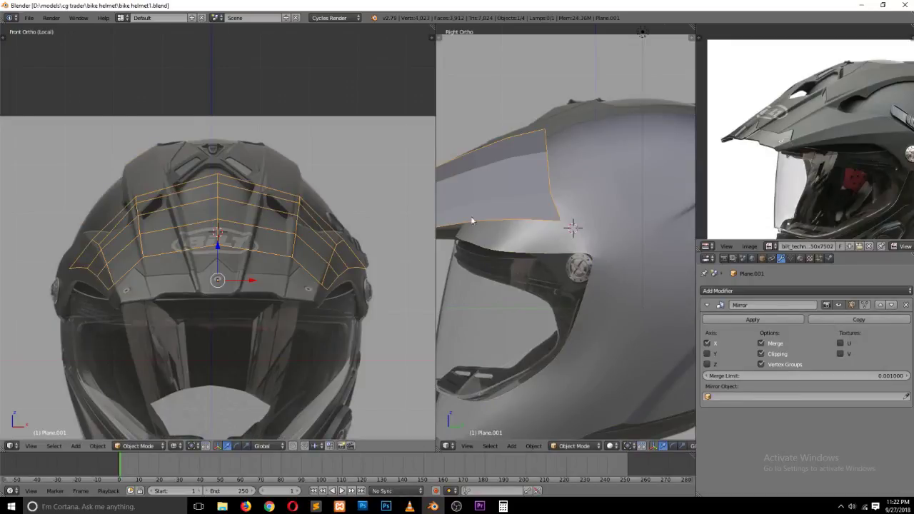
key("Tab")
Step: Move the visor's top edge loop up and back over the crown
right_click(241, 182, "alt")
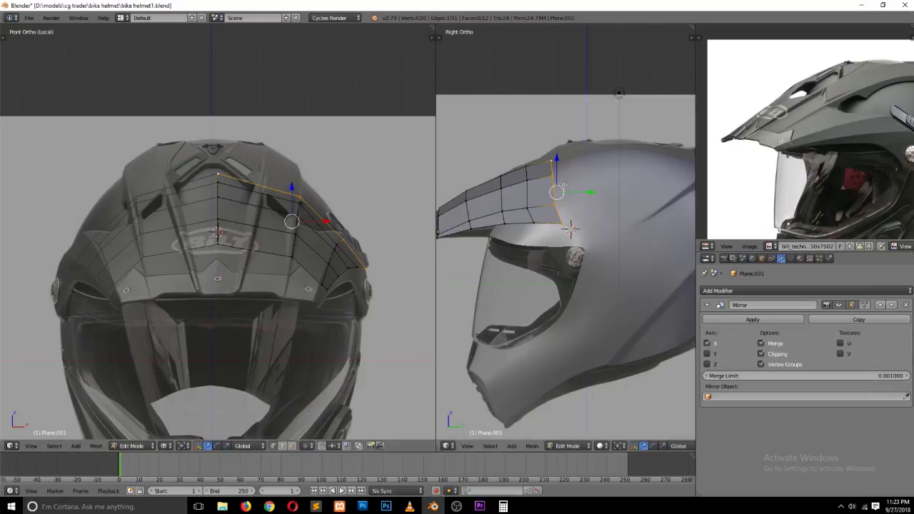
key("g")
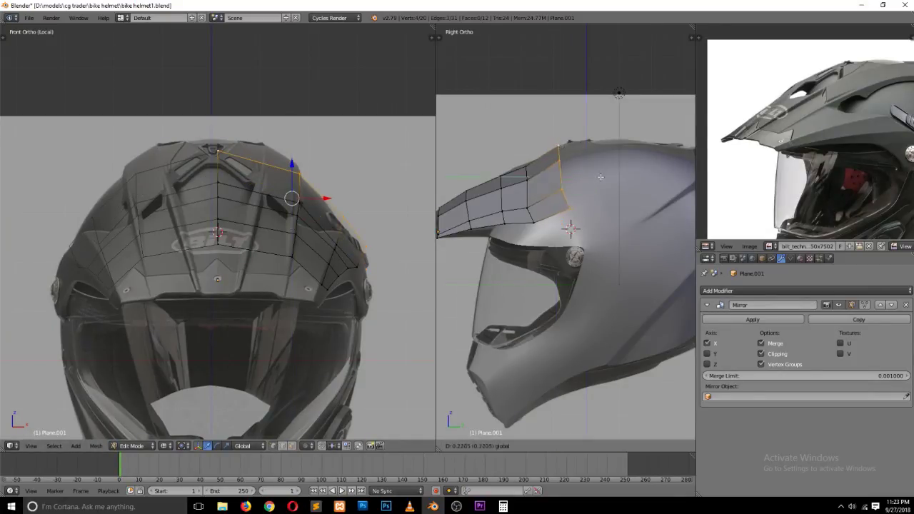
right_click(623, 174)
left_click(612, 176)
key("g")
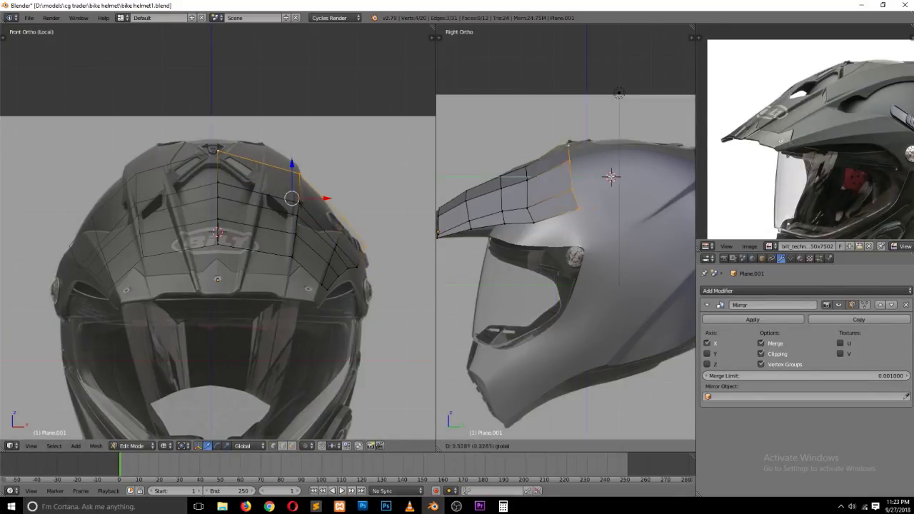
left_click(614, 152)
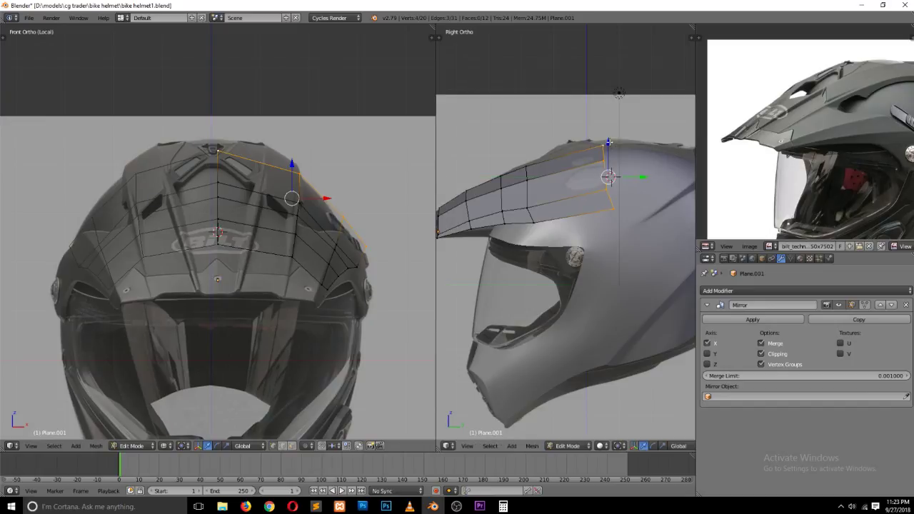
left_click_drag(609, 143, 608, 133)
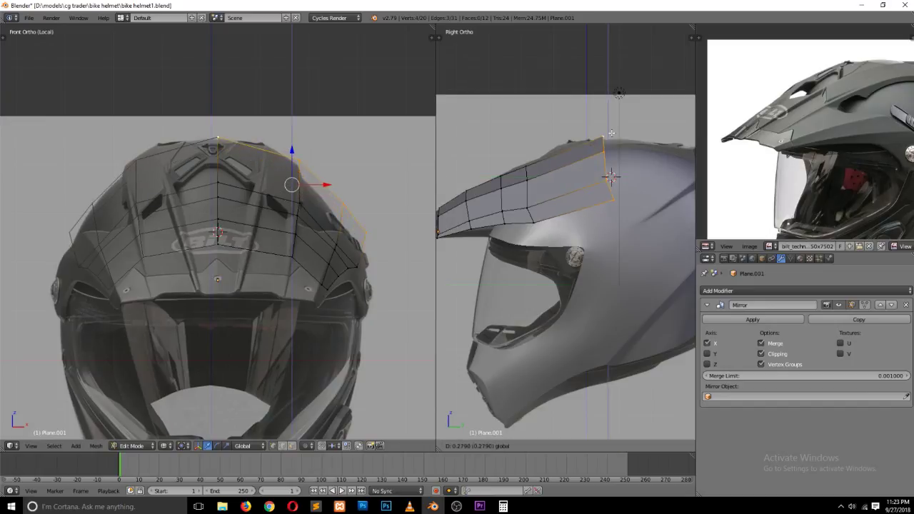
Step: Reposition the middle edge loop, deselect everything, save, and pick a corner vertex
right_click(528, 174, "alt")
right_click(505, 175, "alt")
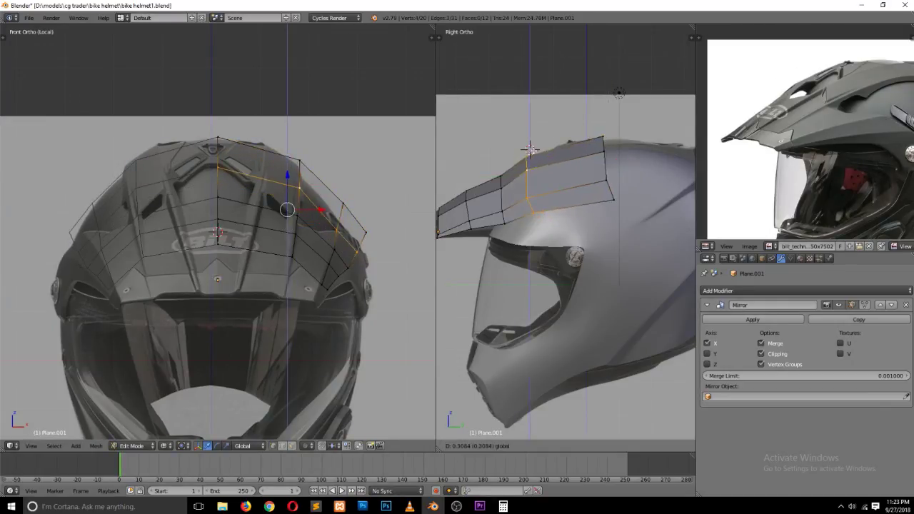
key("g")
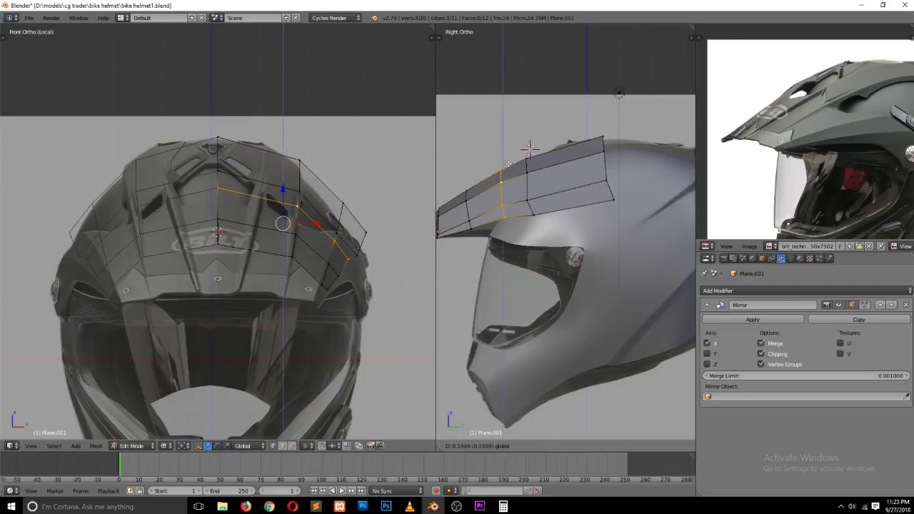
left_click(514, 168)
right_click(466, 188, "alt")
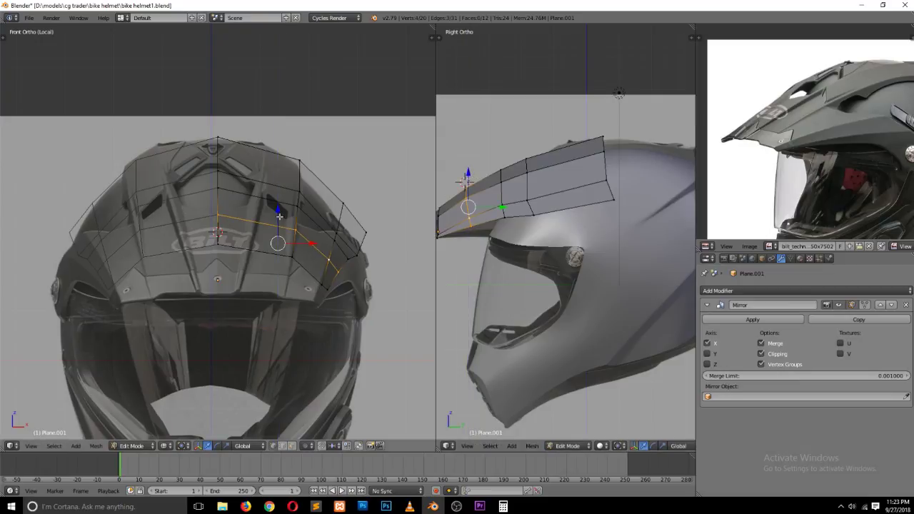
key("a")
key("ctrl+s")
left_click(280, 219)
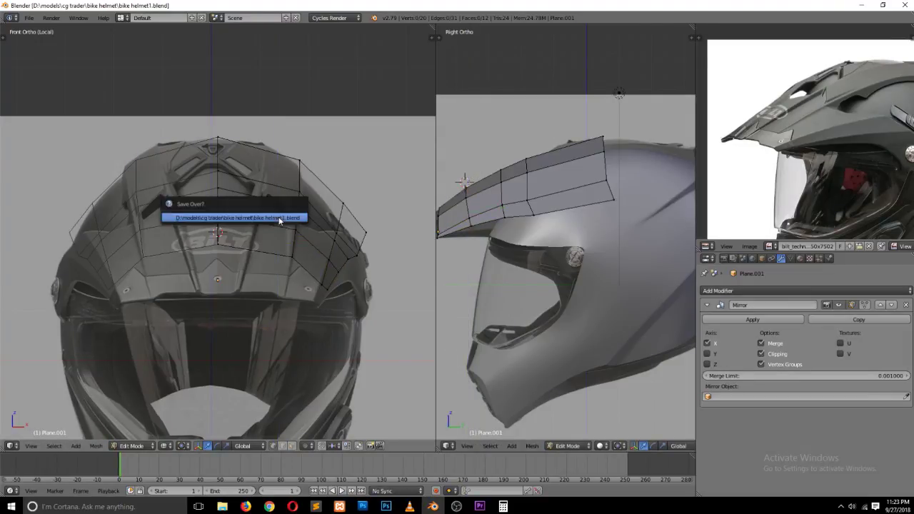
right_click(292, 255)
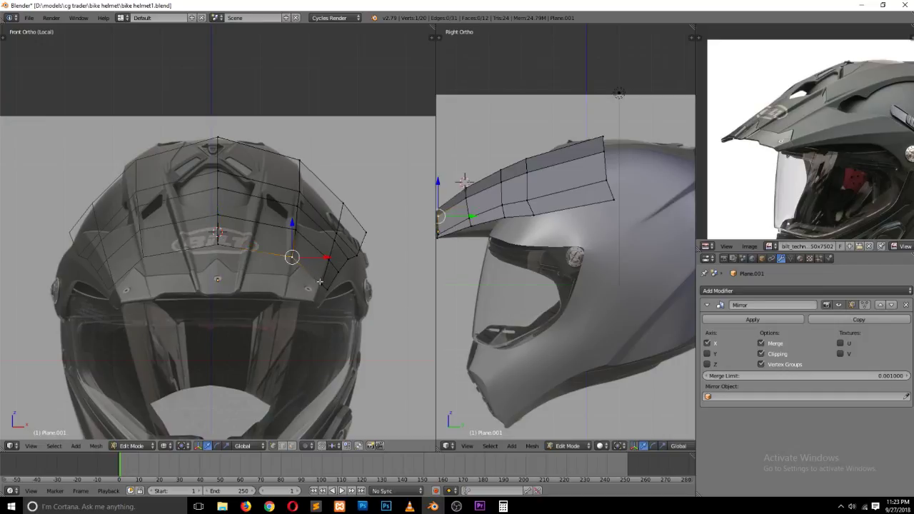
Step: Raise the vertex at the visor's front corner slightly in the side view
key("a")
middle_click_drag(465, 243, 563, 243, "shift")
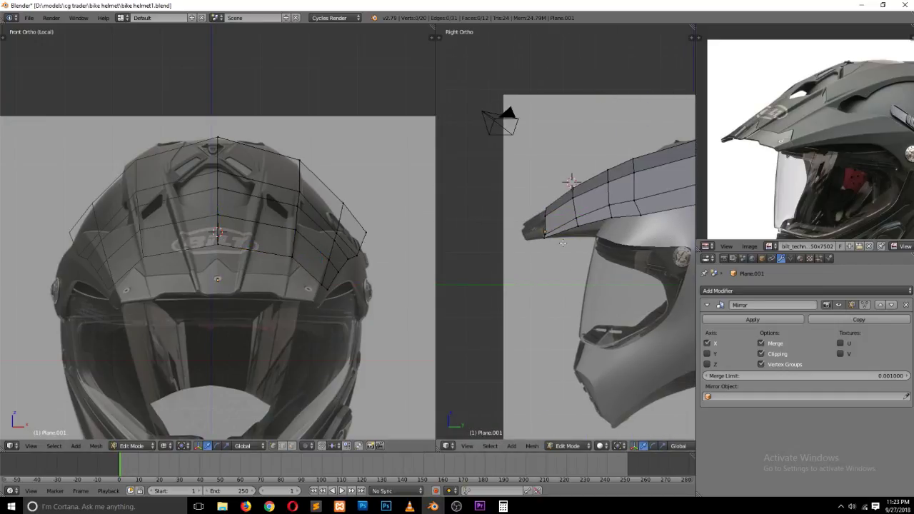
scroll(563, 243, "up", 2)
scroll(563, 243, "up", 1)
right_click(524, 222)
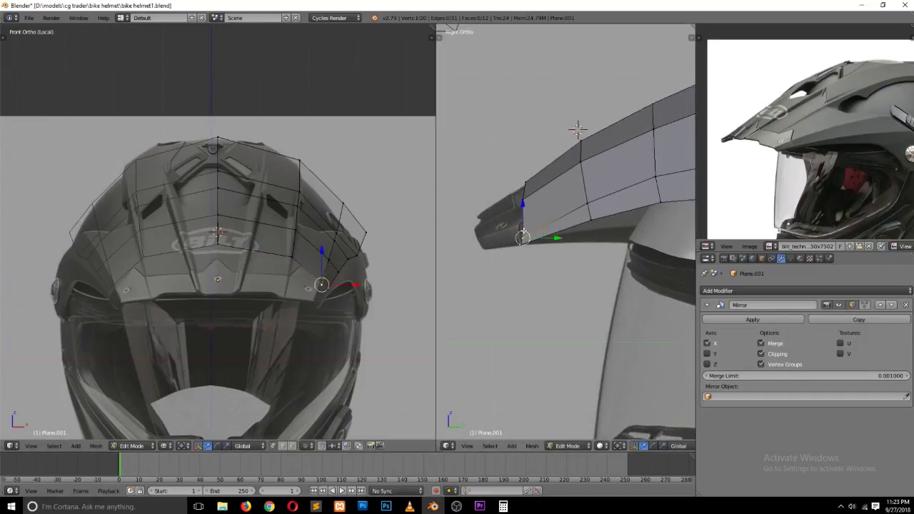
left_click_drag(523, 221, 525, 218)
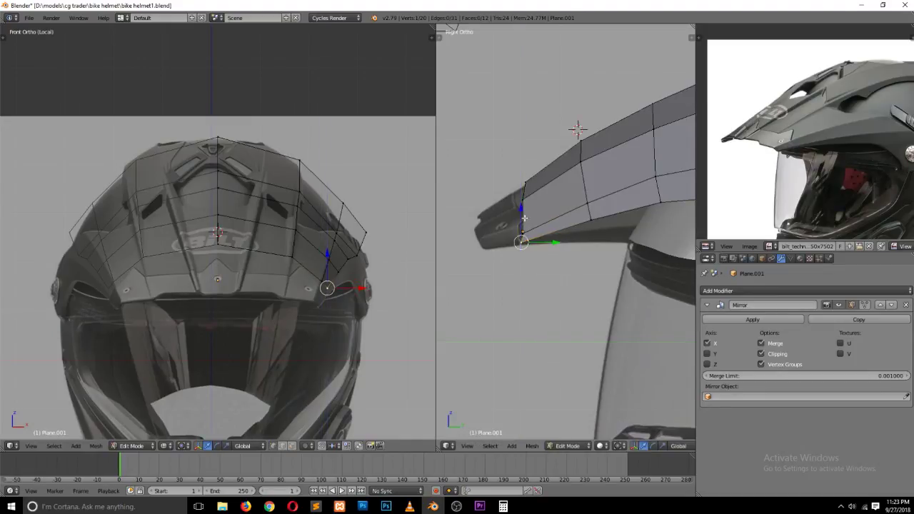
key("a")
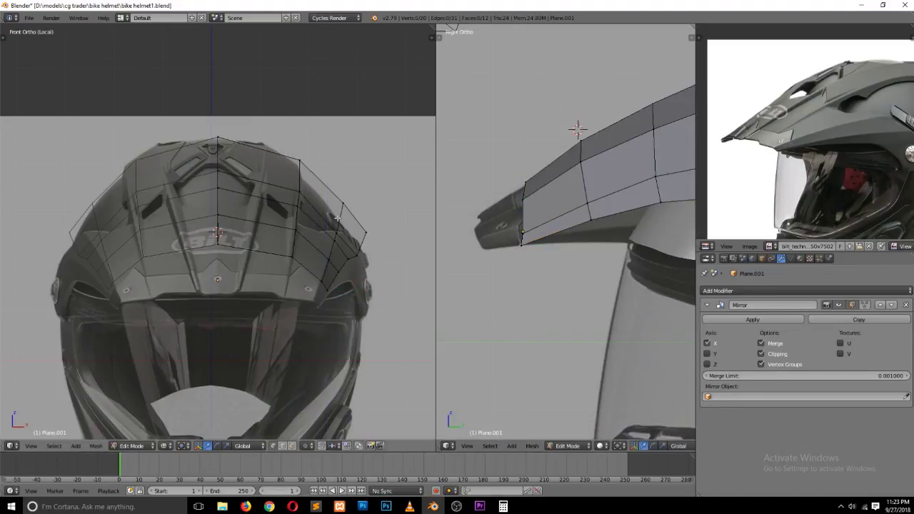
Step: Extrude the visor's lower front edge loop into a lip and turn on X-ray
right_click(285, 272, "alt")
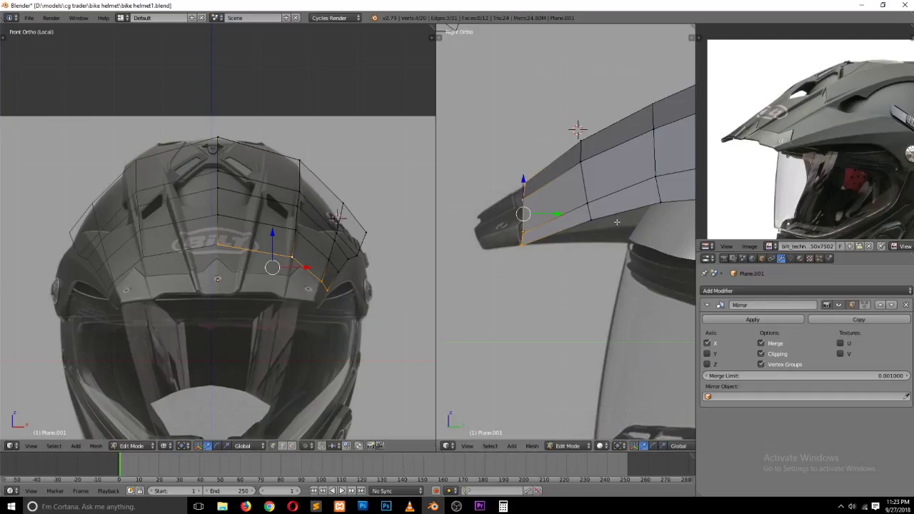
key("e")
left_click(560, 253)
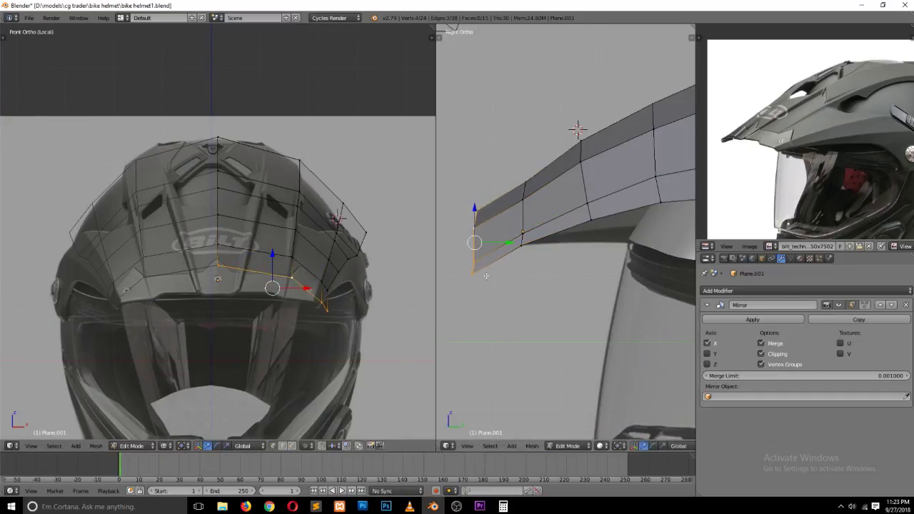
key("alt+z")
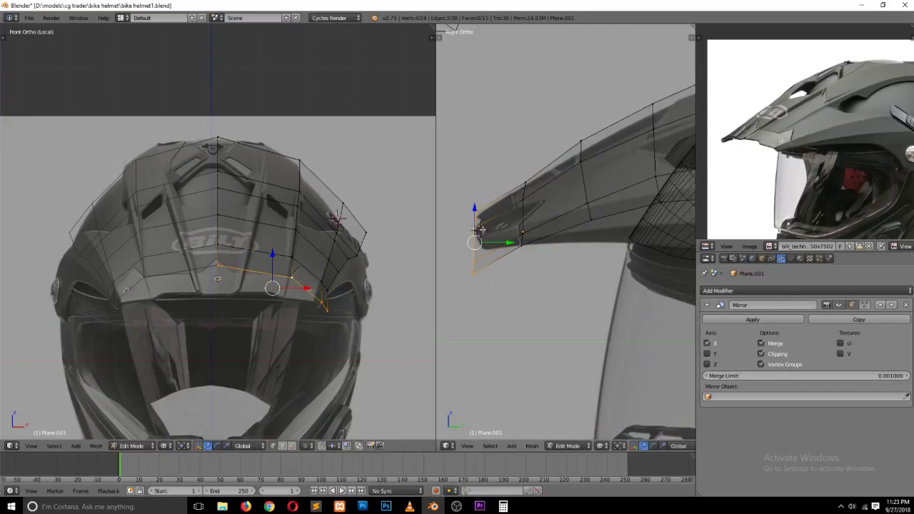
Step: Move the new lip vertices down, then shift a pair sideways along X
right_click(479, 232)
key("g")
left_click(486, 227)
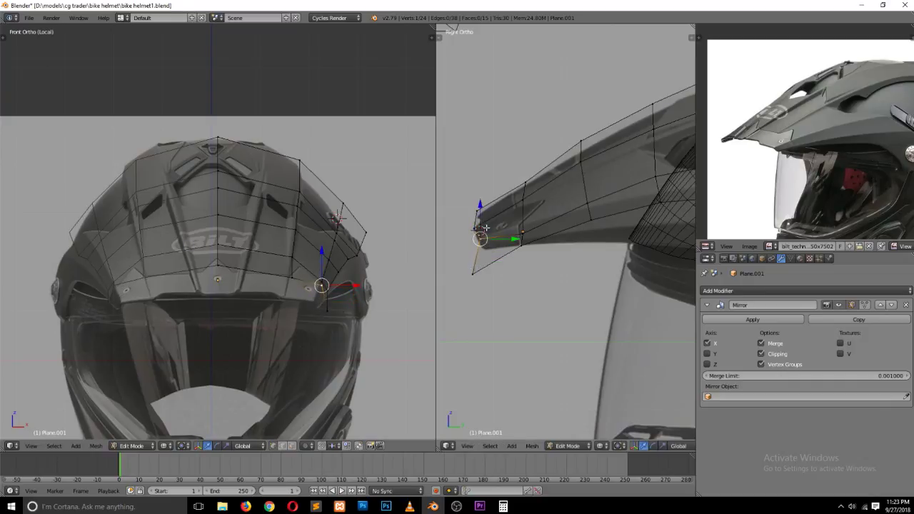
key("g")
left_click(525, 229)
key("g")
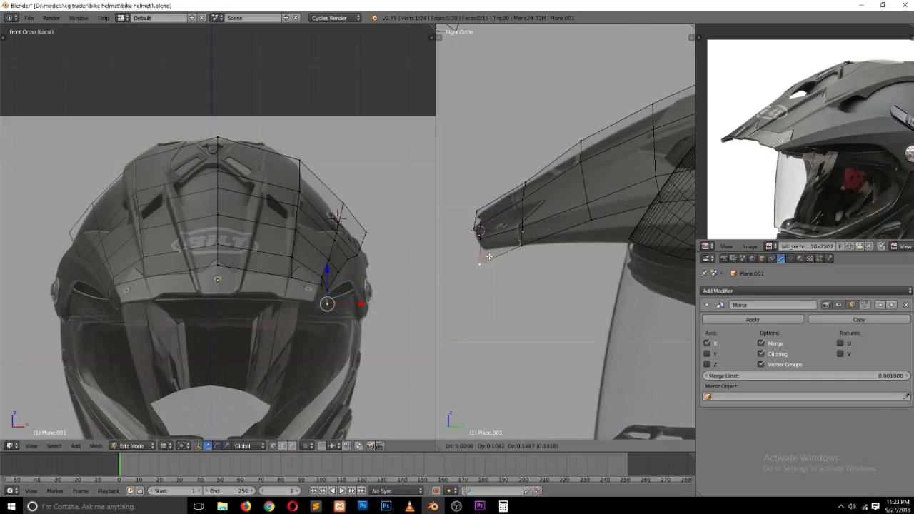
left_click(493, 248)
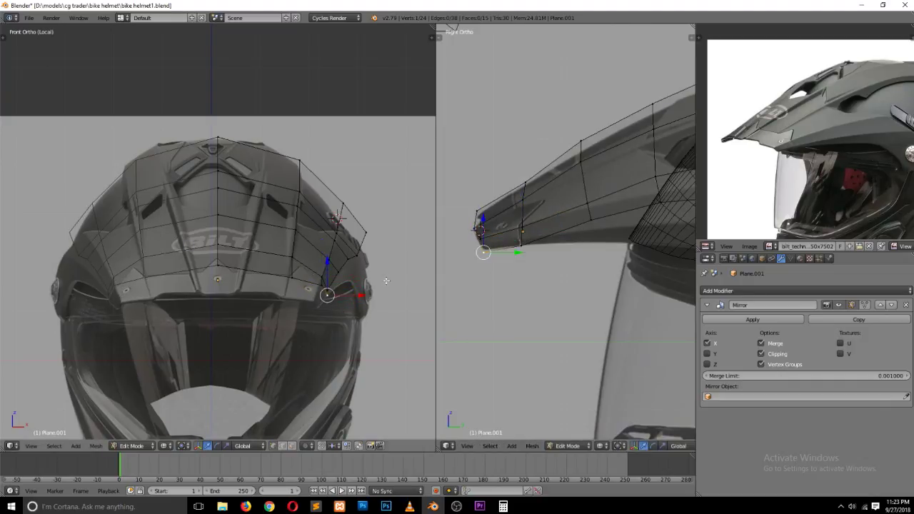
right_click(317, 290, "shift")
key("g")
key("x")
left_click(347, 296)
Step: Nudge the visor tip vertex inward and lower a visor-top vertex to match the reference
right_click(292, 277)
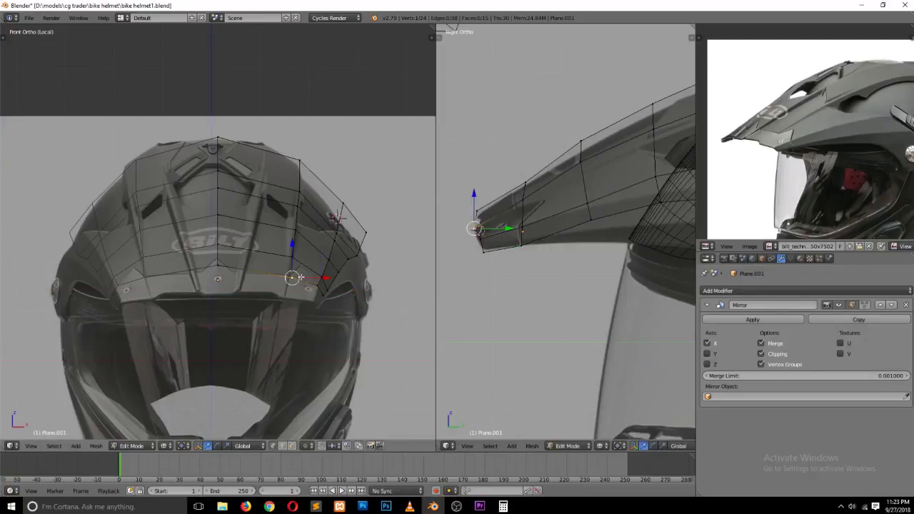
key("g")
left_click(295, 274)
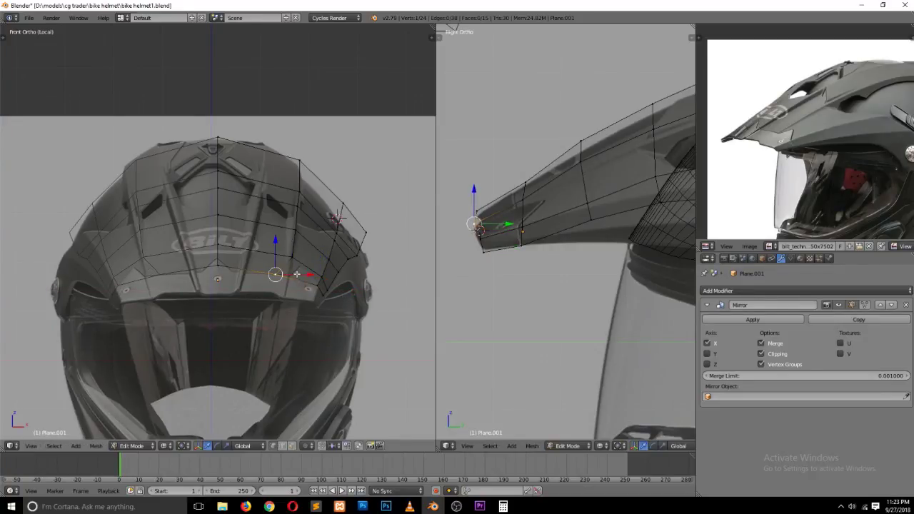
right_click(483, 247, "shift")
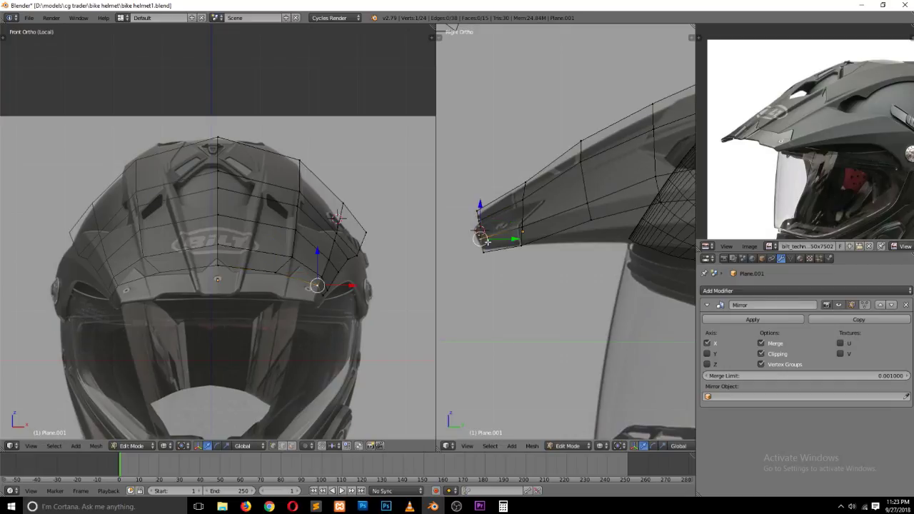
right_click(285, 255)
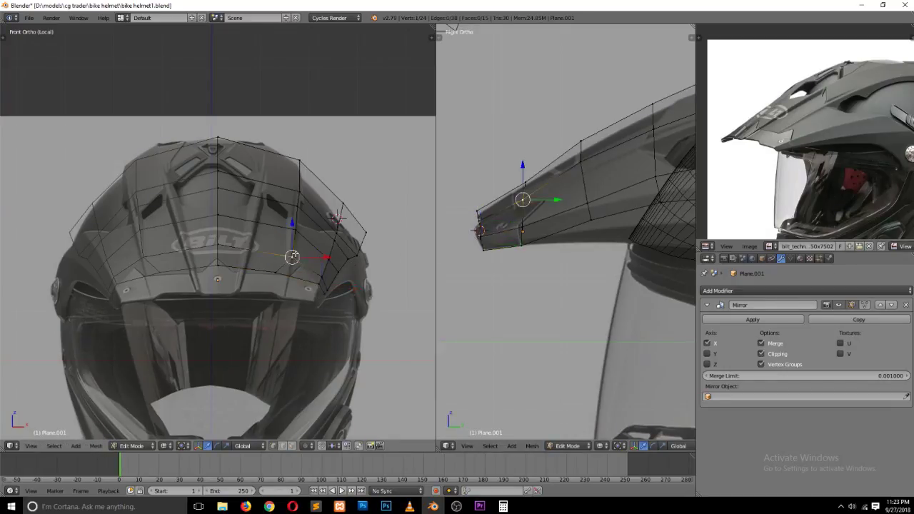
key("g")
left_click(286, 245)
Step: Reposition the upper visor edge vertices to follow the reference profile
right_click(294, 226)
key("g")
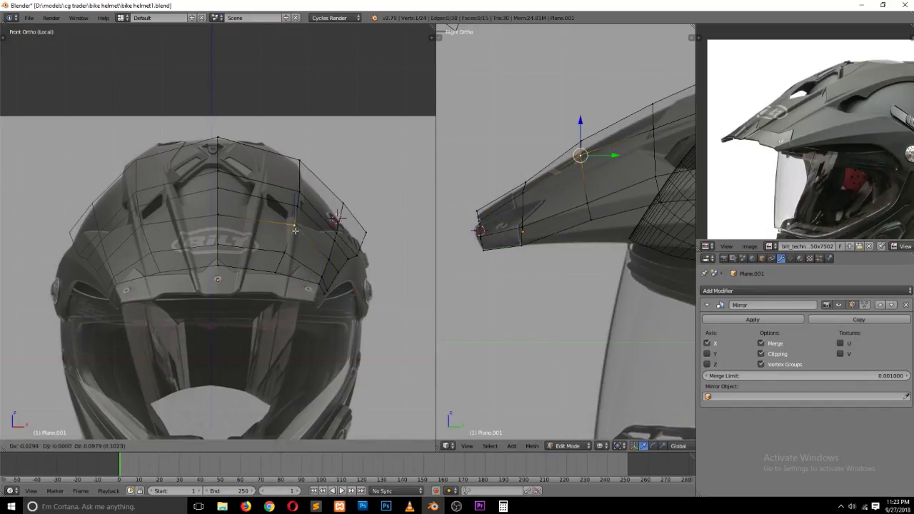
left_click(294, 225)
right_click(298, 193)
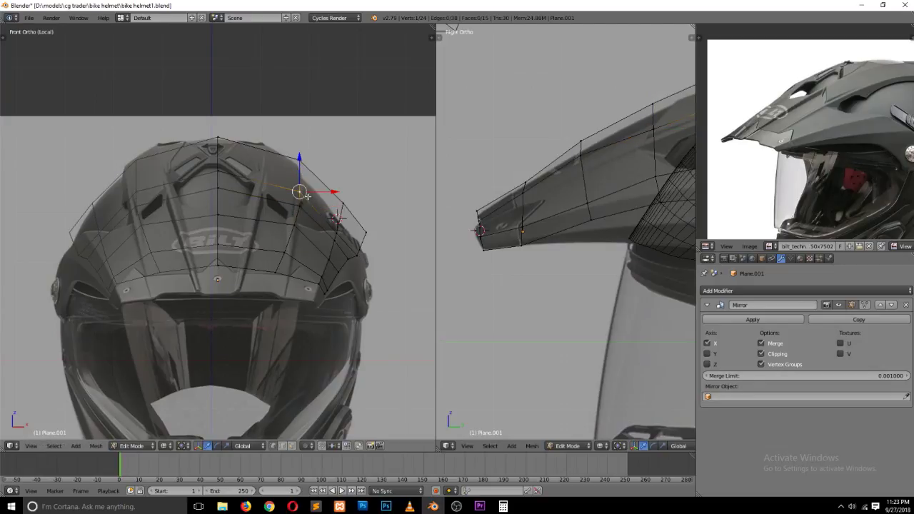
key("g")
left_click(316, 197)
right_click(303, 162)
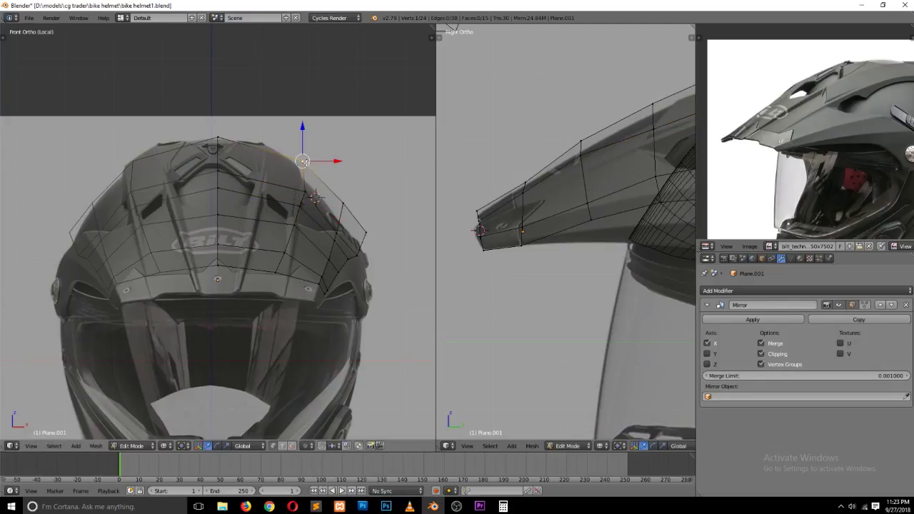
Step: Deselect everything, zoom out and pan the reference photo to the visor area
key("a")
scroll(592, 190, "down", 3)
scroll(592, 190, "down", 2)
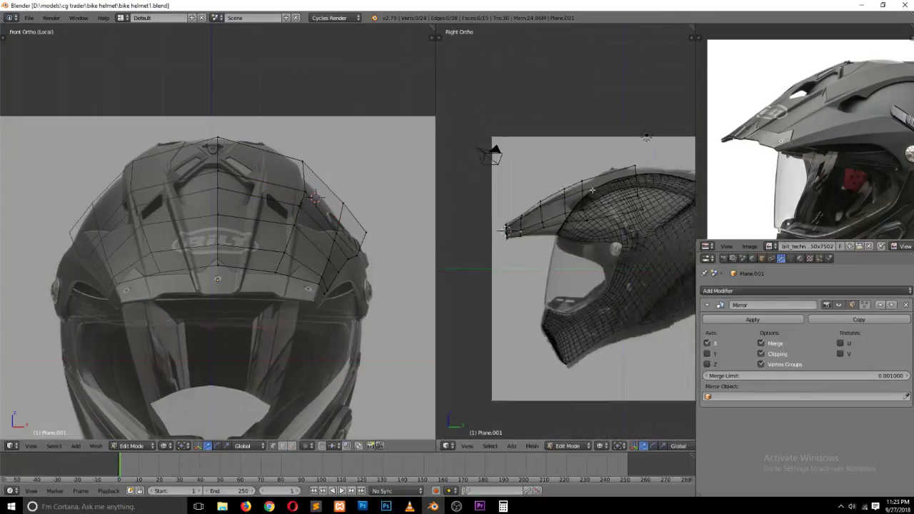
scroll(593, 190, "up", 1)
scroll(777, 106, "down", 3)
scroll(753, 113, "up", 2)
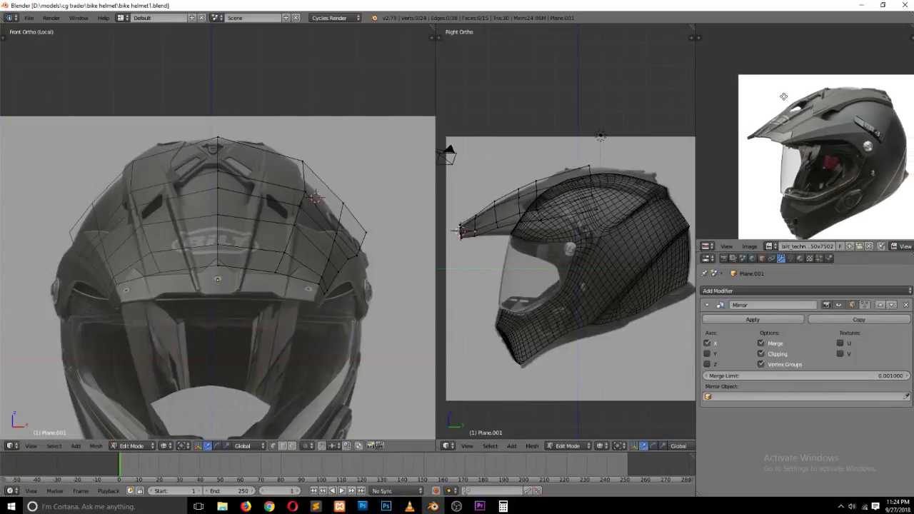
scroll(754, 114, "up", 4)
middle_click_drag(754, 114, 764, 164)
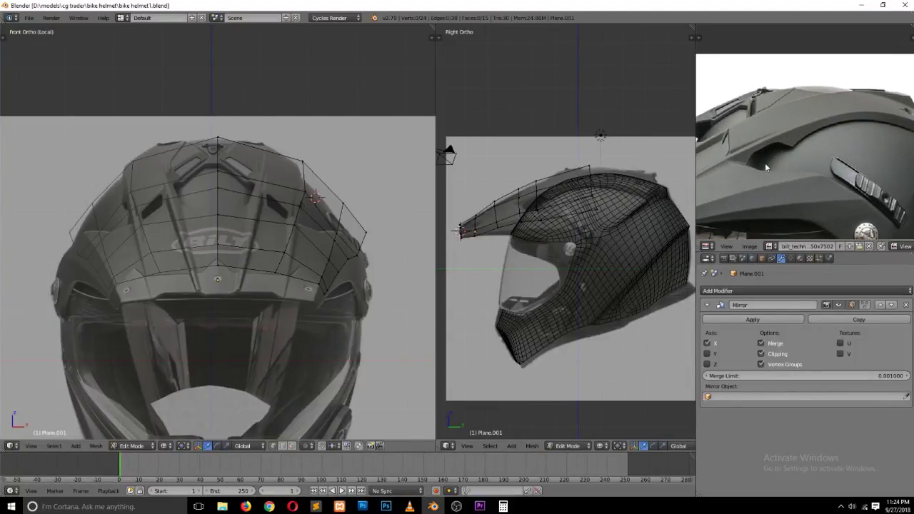
Step: In Firefox, step through the Cycle Gear gallery to the top-down helmet photo (9 of 17)
left_click(246, 506)
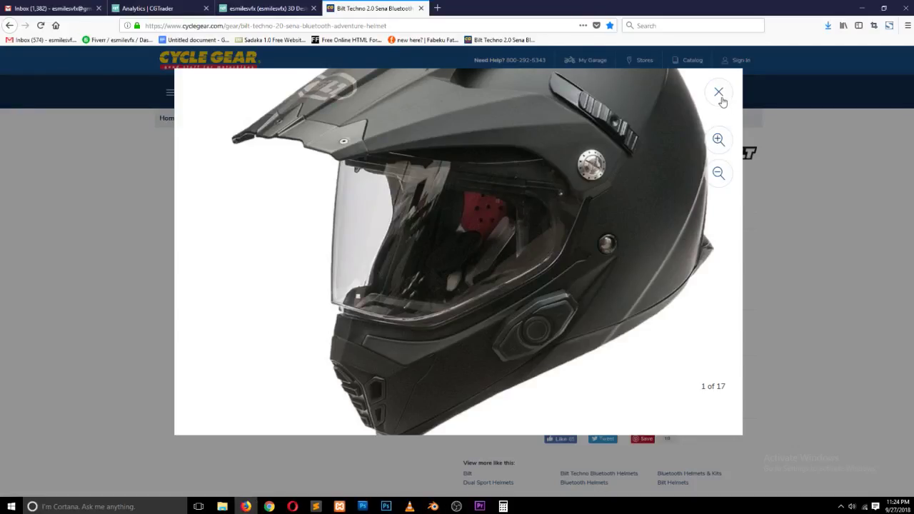
left_click(719, 173)
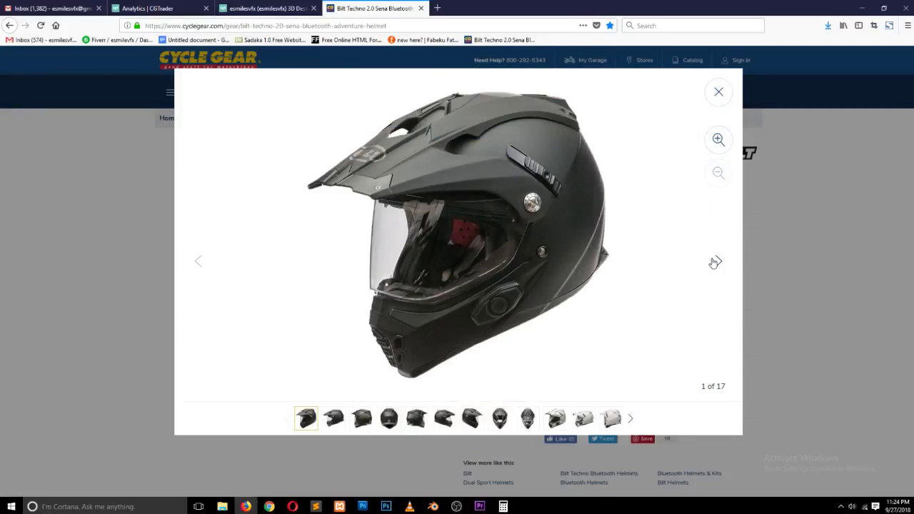
left_click(716, 262)
left_click(719, 261)
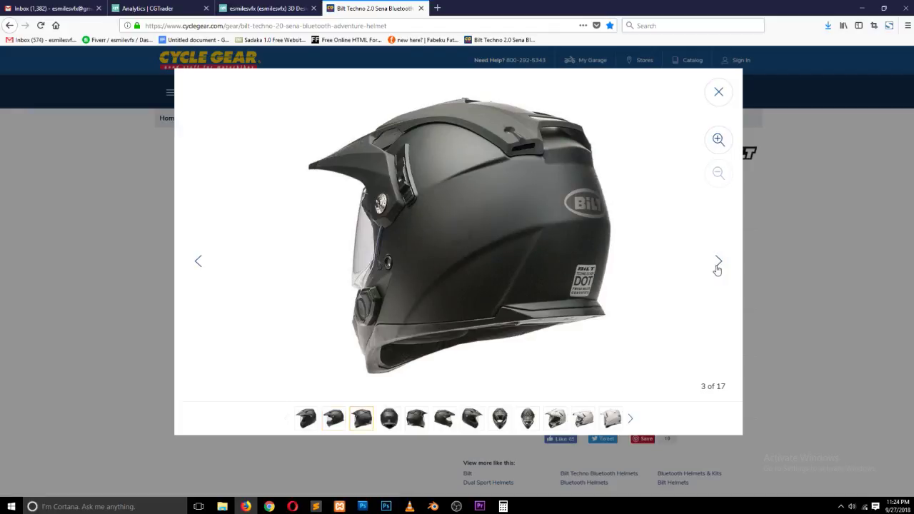
left_click(718, 265)
left_click(527, 422)
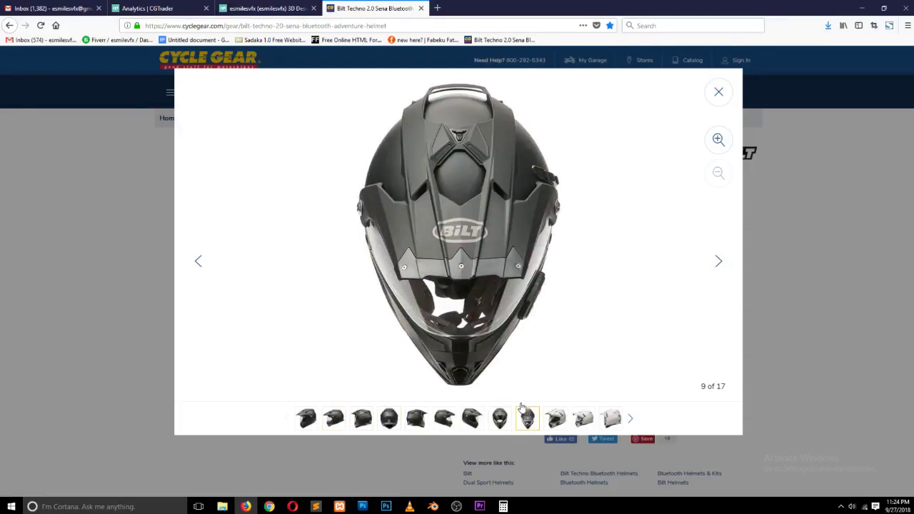
left_click(558, 175)
Step: Try saving the top-down photo, decline the overwrite and cancel, then open the saved helmet images folder
right_click(559, 174)
left_click(618, 224)
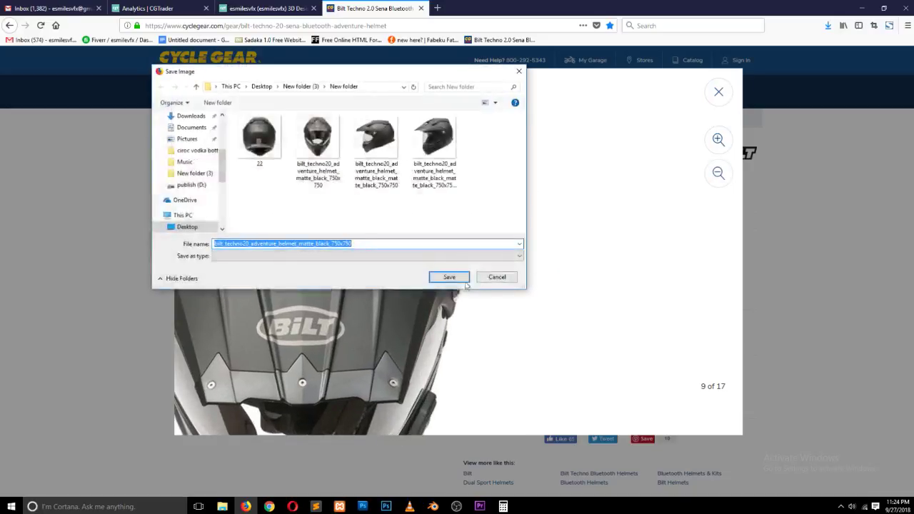
left_click(448, 278)
left_click(554, 252)
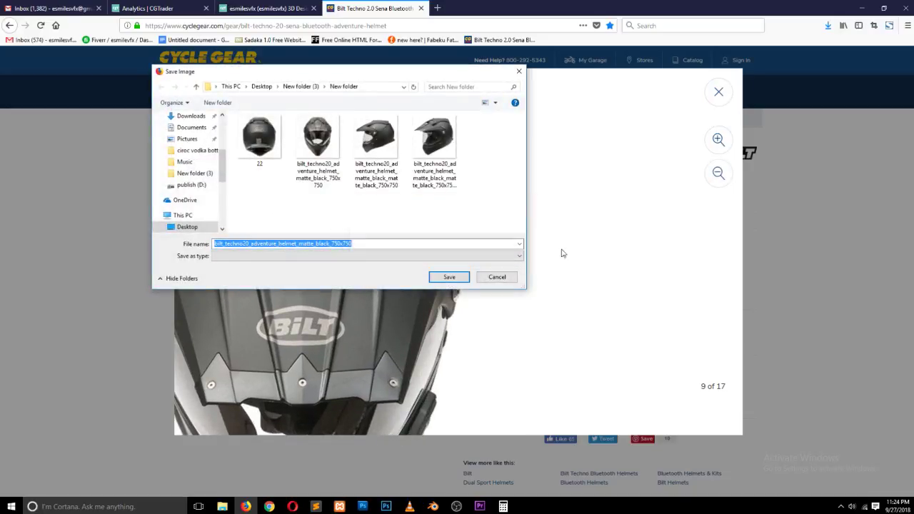
left_click(318, 142)
left_click_drag(312, 163, 434, 509)
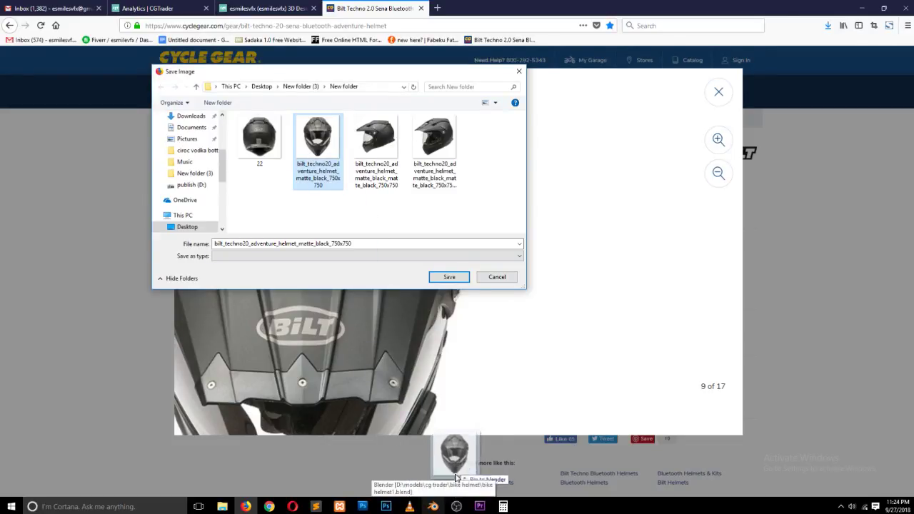
left_click_drag(433, 508, 439, 128)
left_click(497, 277)
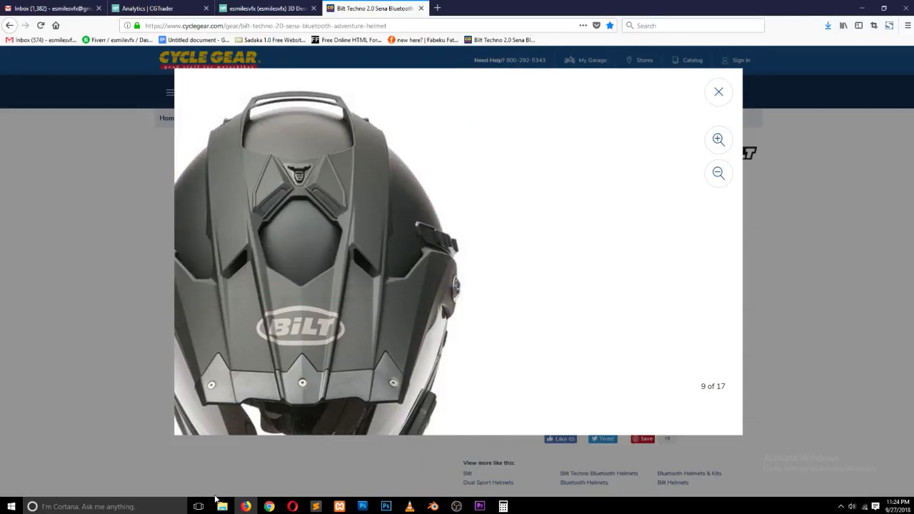
left_click(255, 468)
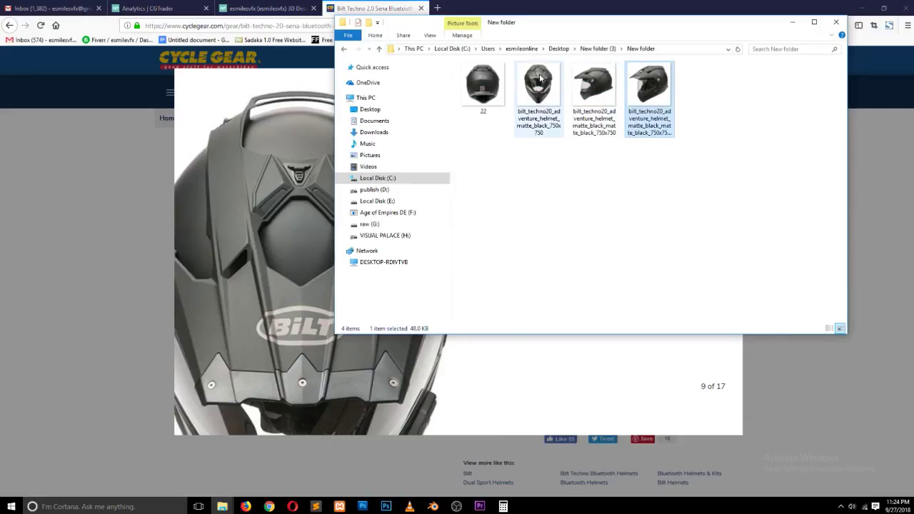
Step: Load the front-view photo as Blender's reference, then view rear-view image 22 full size and close it
left_click_drag(540, 79, 491, 457)
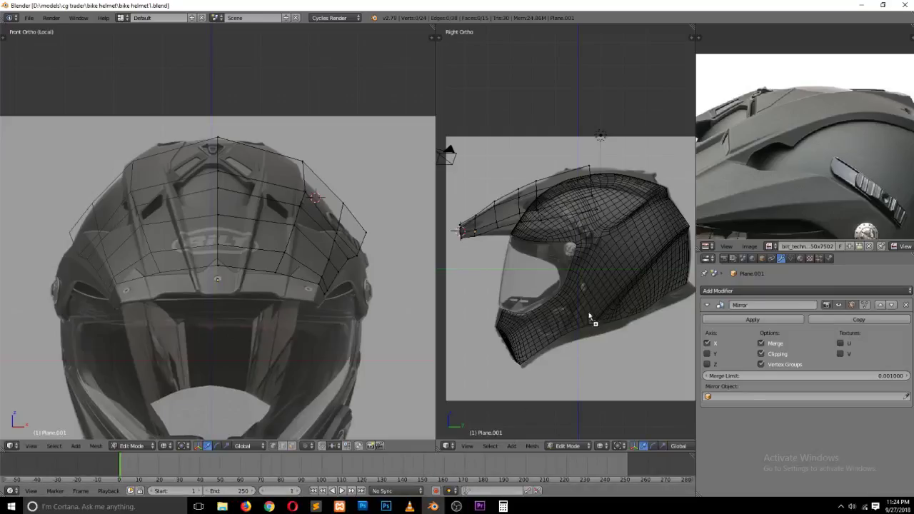
left_click_drag(739, 175, 742, 174)
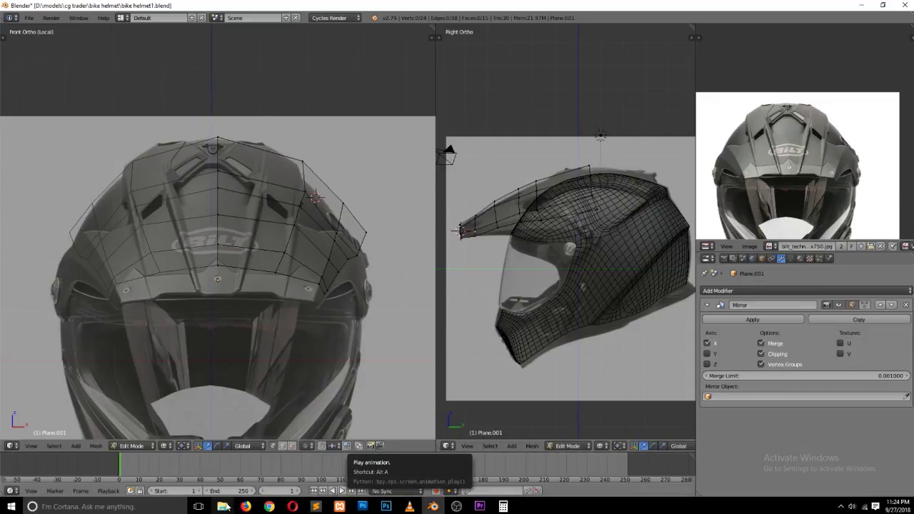
mouse_move(223, 507)
left_click(252, 470)
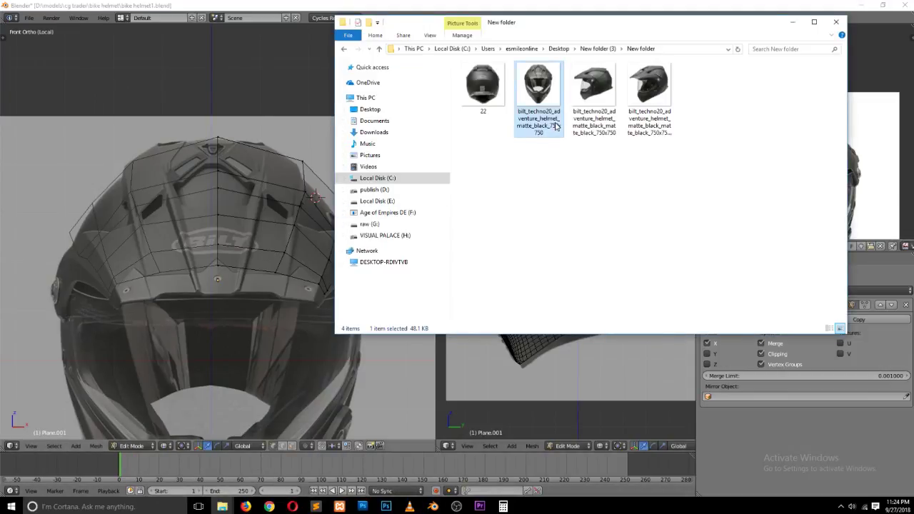
double_click(485, 97)
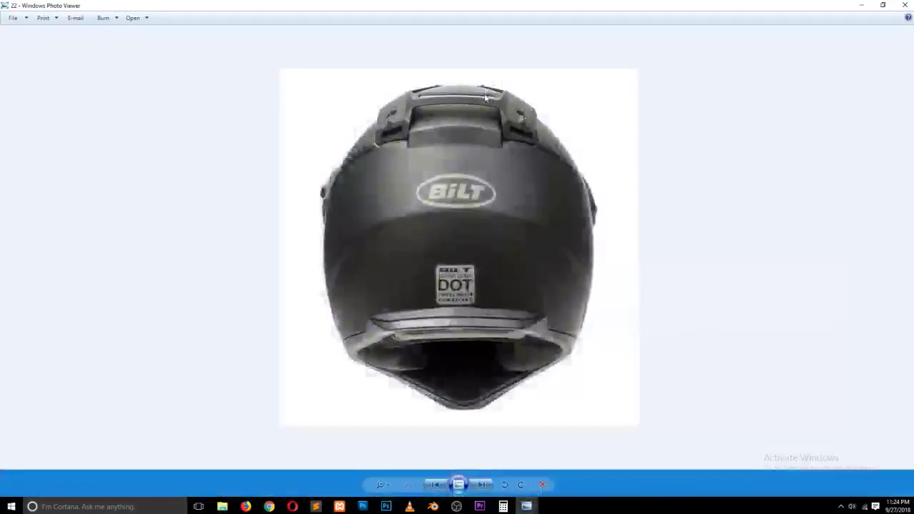
left_click(904, 7)
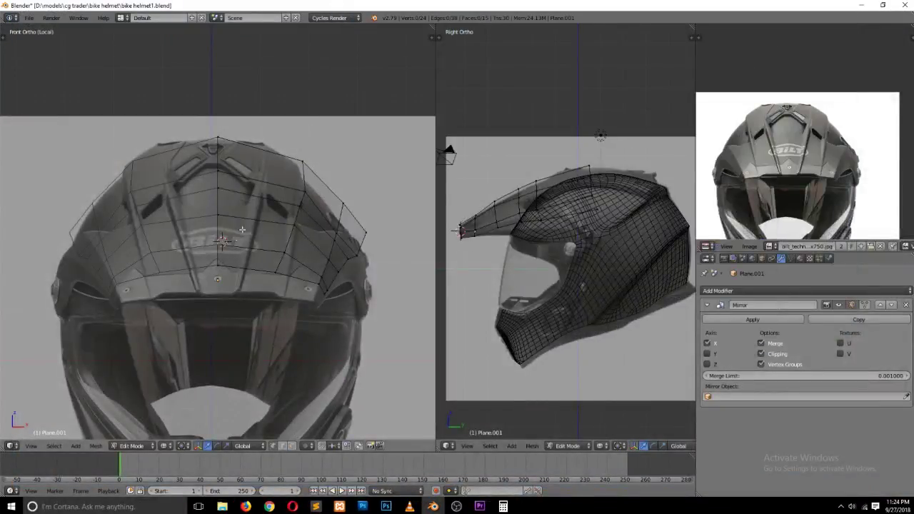
Step: Cut a vertical edge loop across the visor and slide it into place
key("ctrl+r")
left_click(266, 150)
right_click(265, 150)
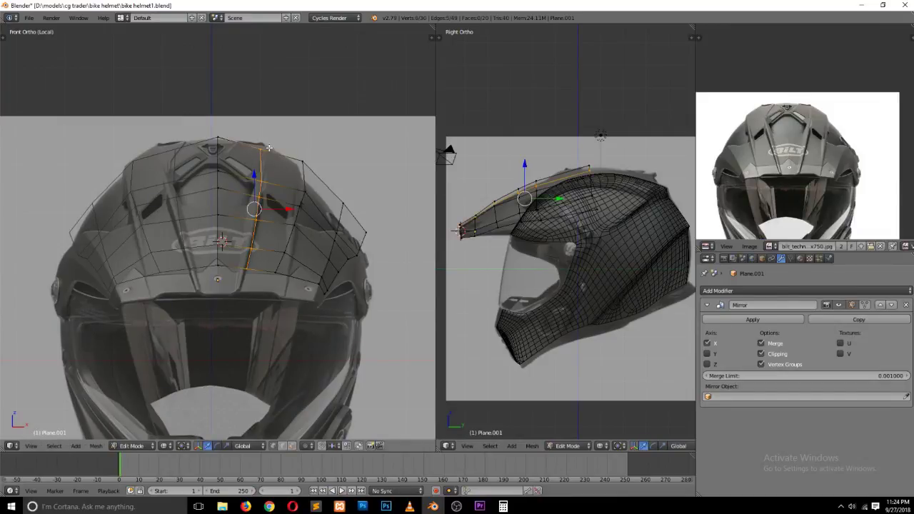
key("g")
left_click(276, 139)
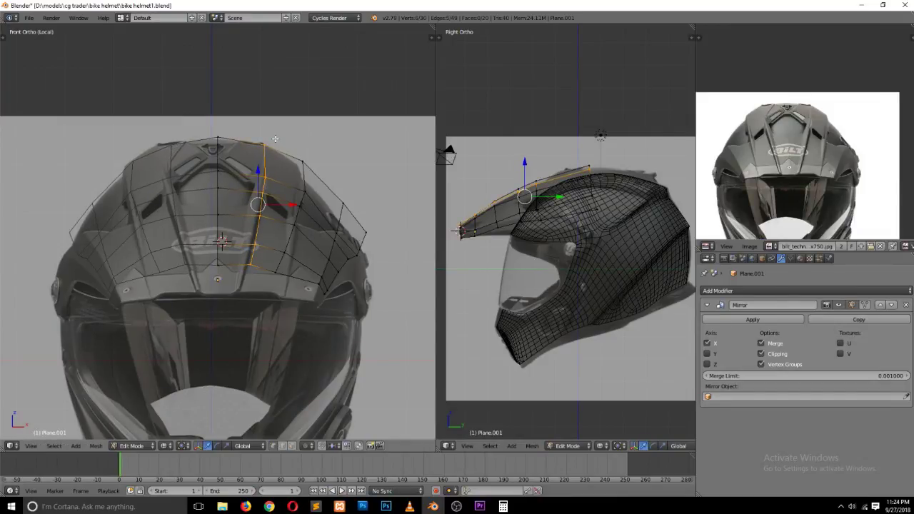
key("a")
scroll(287, 187, "up", 2)
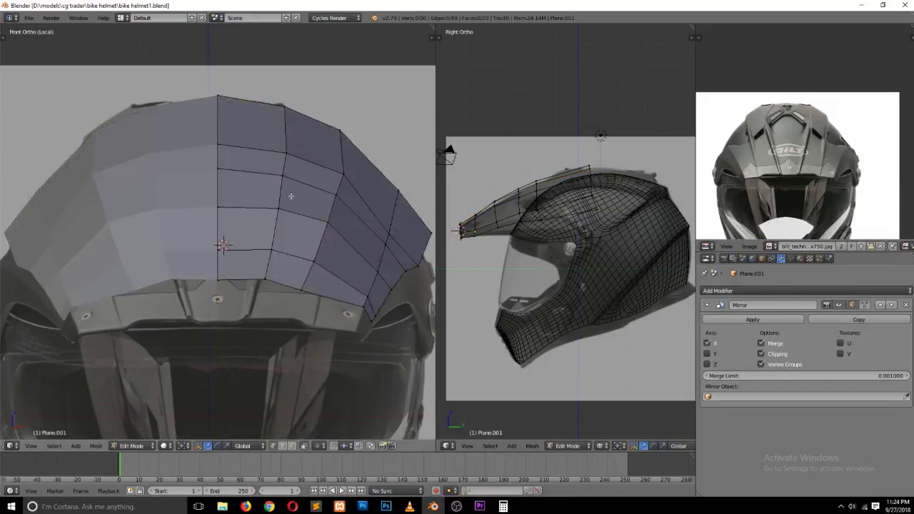
scroll(781, 160, "up", 2)
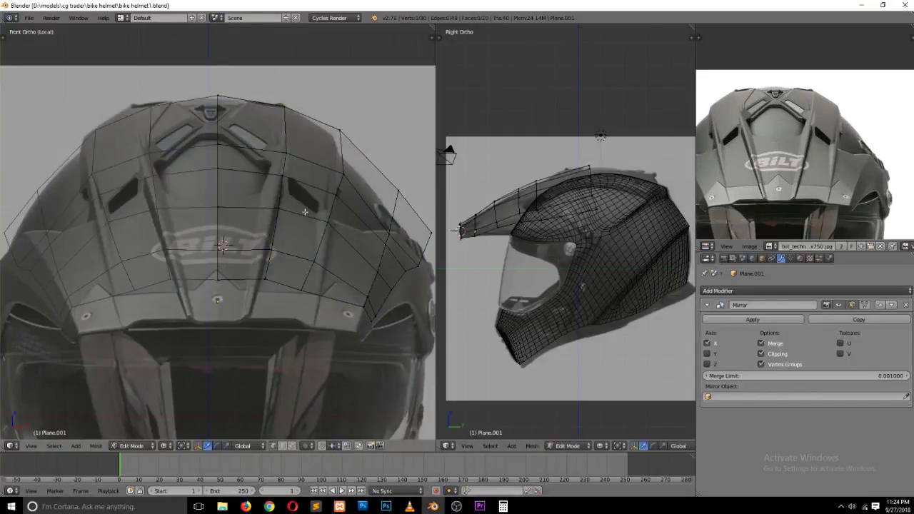
Step: Delete the visor's top centre vertex to open a gap over the vent
key("z")
key("a")
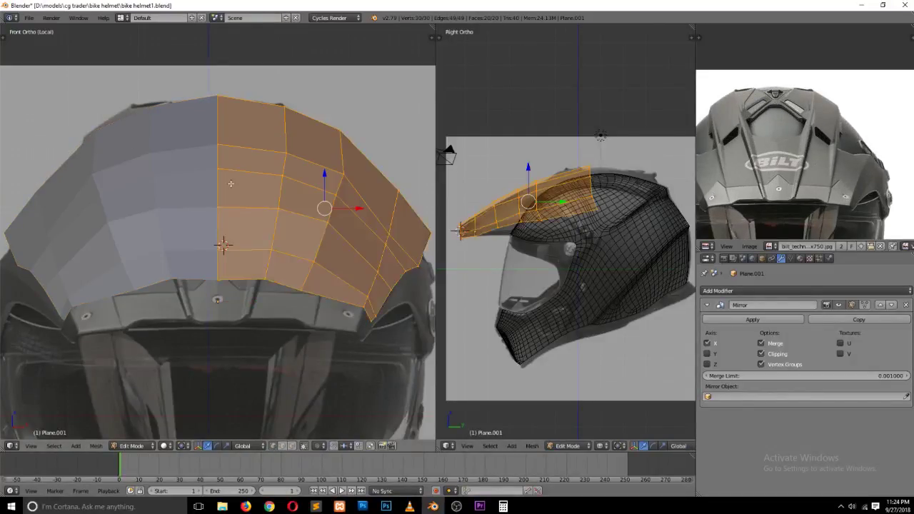
key("a")
key("z")
right_click(218, 169)
key("x")
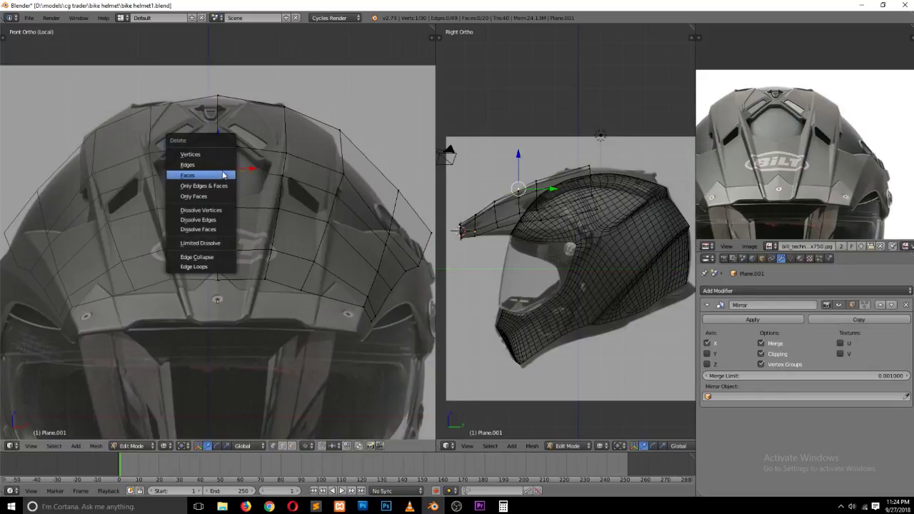
left_click(215, 155)
Step: Select the centre vertices around the top of the new gap
key("z")
right_click(233, 150)
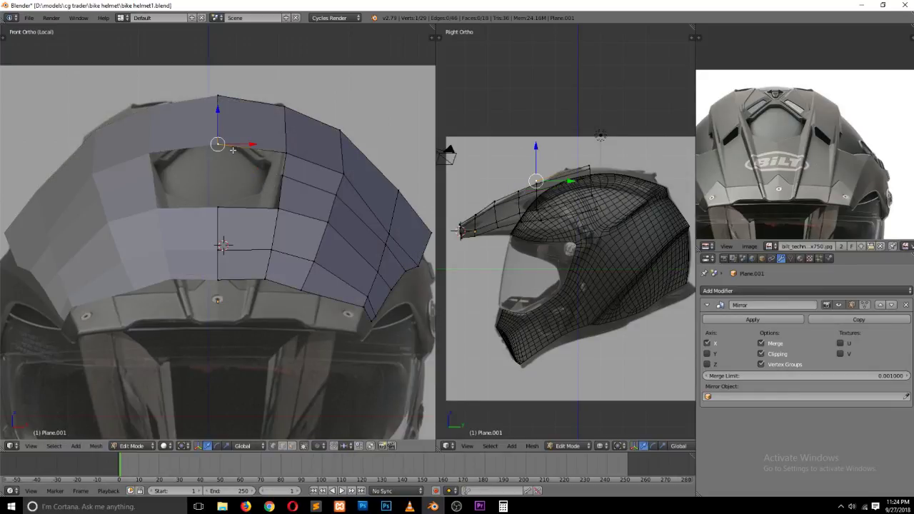
key("z")
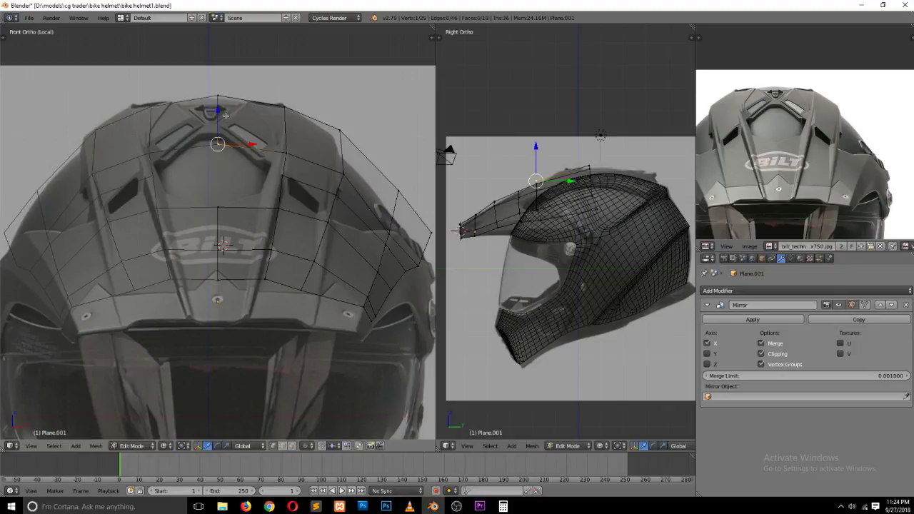
right_click(218, 113, "shift")
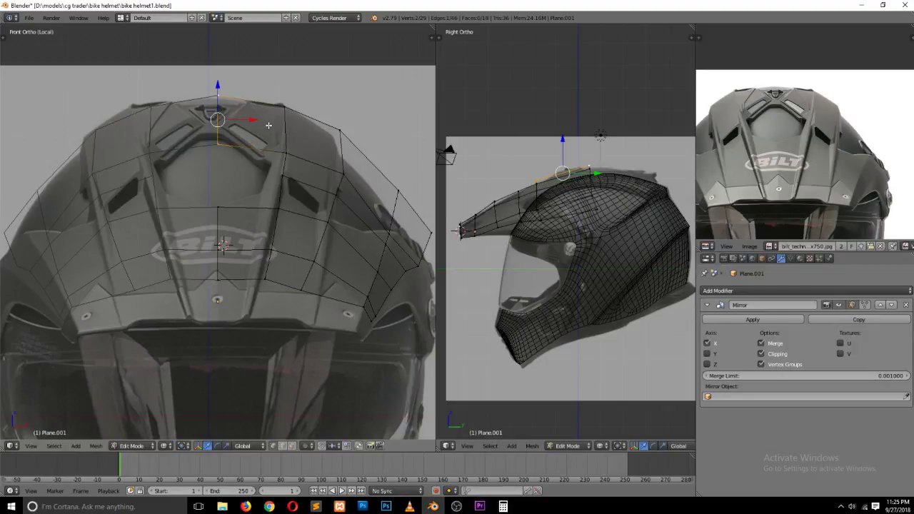
right_click(218, 96, "shift")
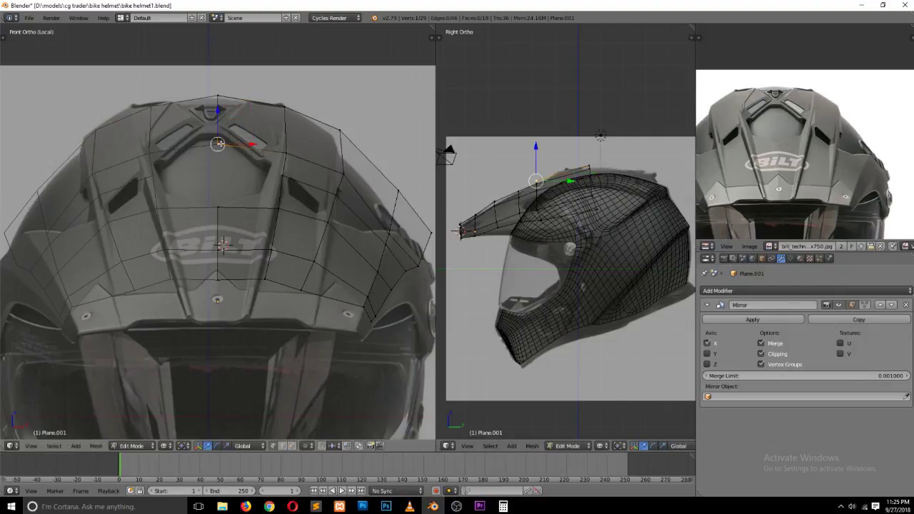
right_click(535, 176)
Step: Reposition the selected centre vertex in both the side and front views
scroll(528, 134, "up", 4)
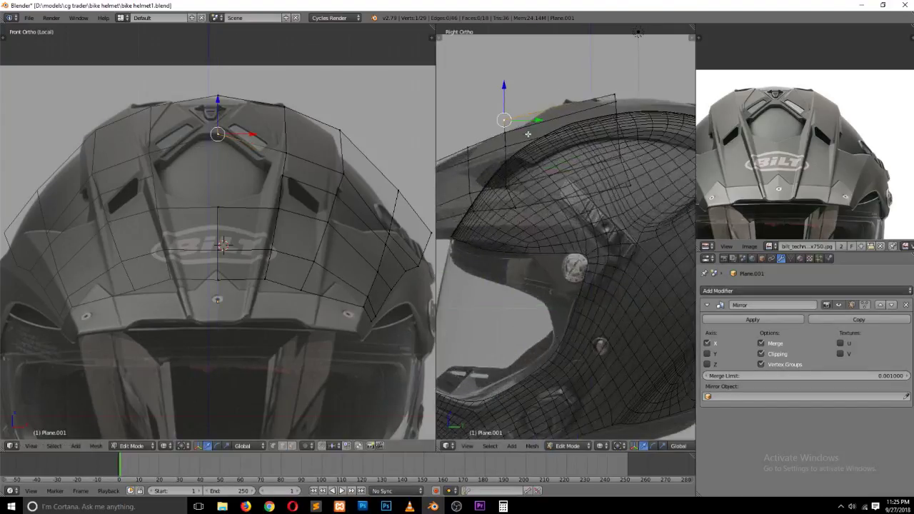
key("g")
left_click(562, 122)
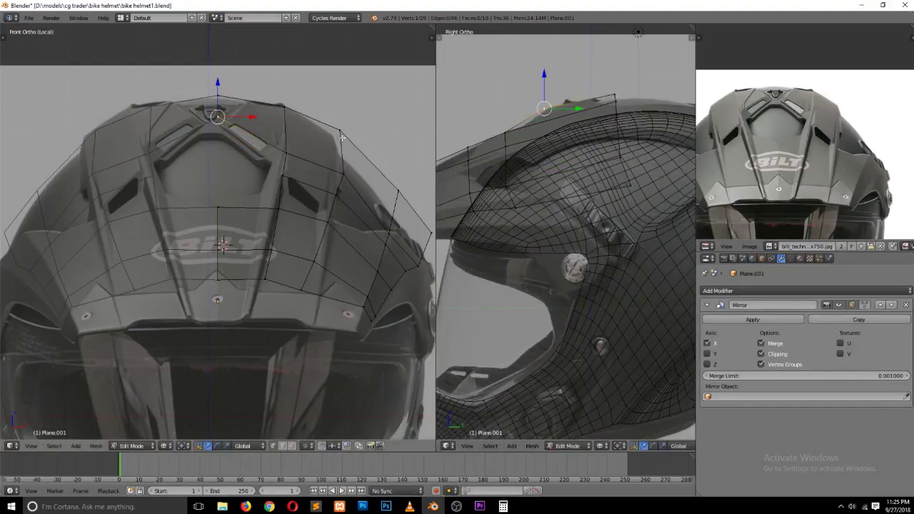
key("g")
left_click(261, 125)
Step: Cut another edge loop through the visor and place a top vertex in side and front views
key("ctrl+r")
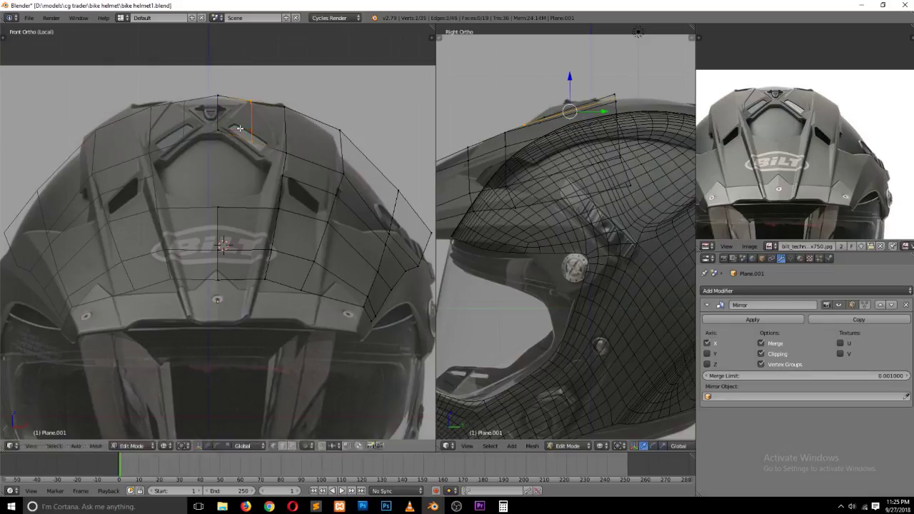
left_click(227, 123)
left_click(225, 122)
right_click(237, 136)
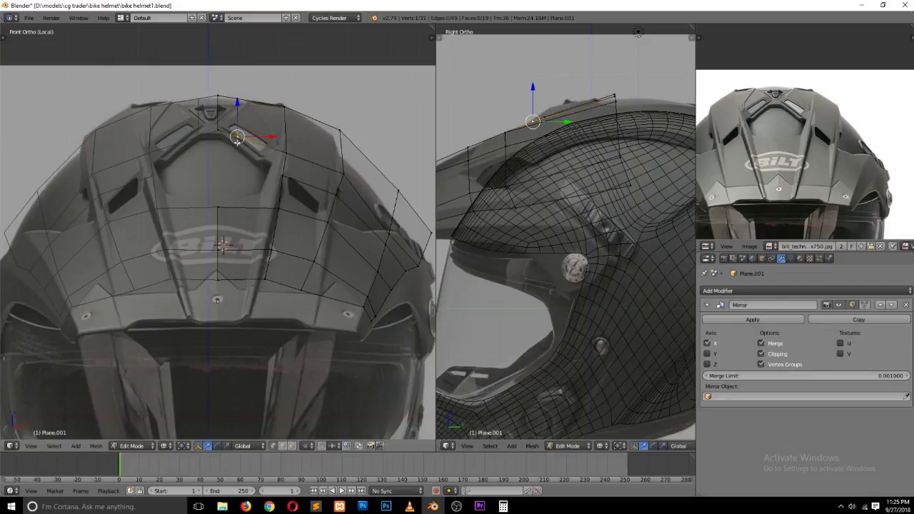
key("g")
left_click(544, 117)
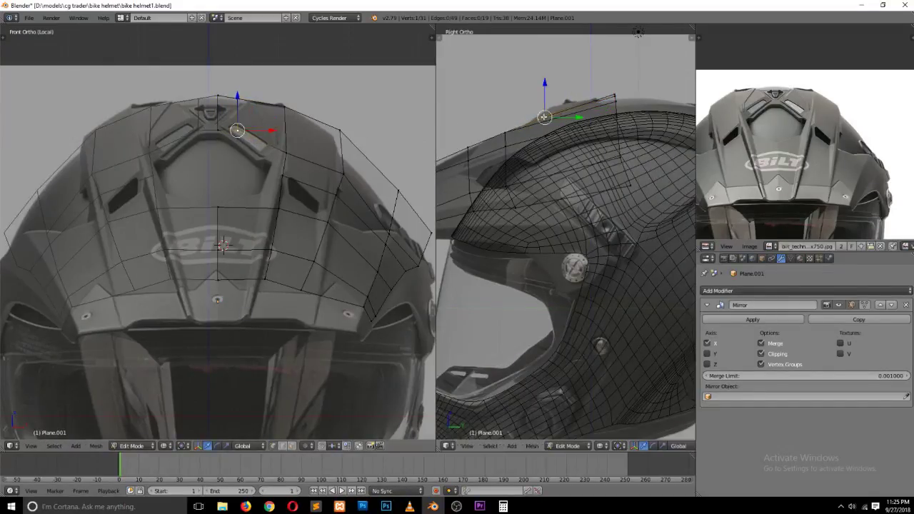
key("g")
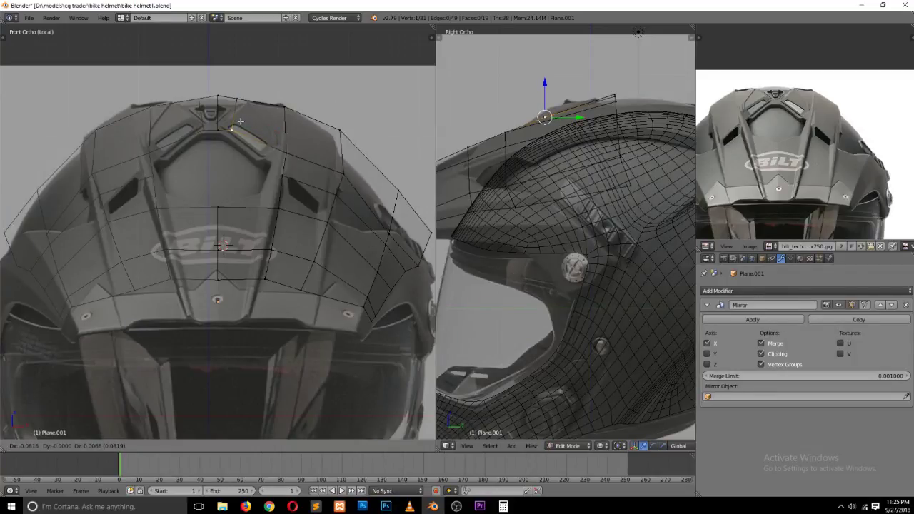
left_click(240, 122)
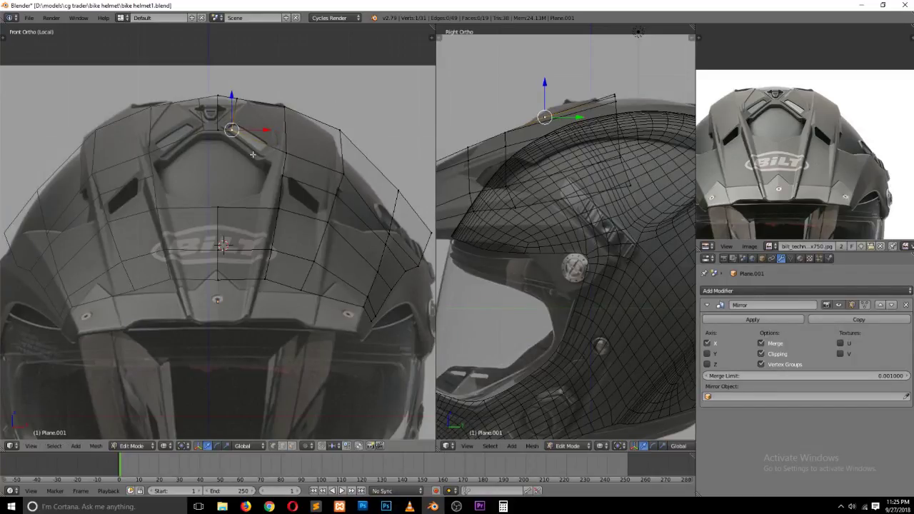
Step: Move a vertex repeatedly to follow the crown, then undo the last edits
key("g")
left_click(277, 171)
key("g")
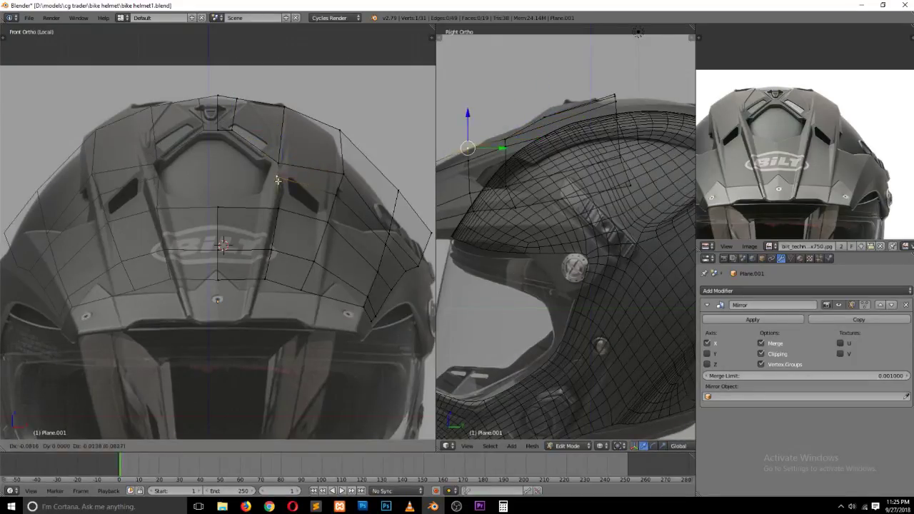
left_click(280, 179)
key("g")
left_click(282, 189)
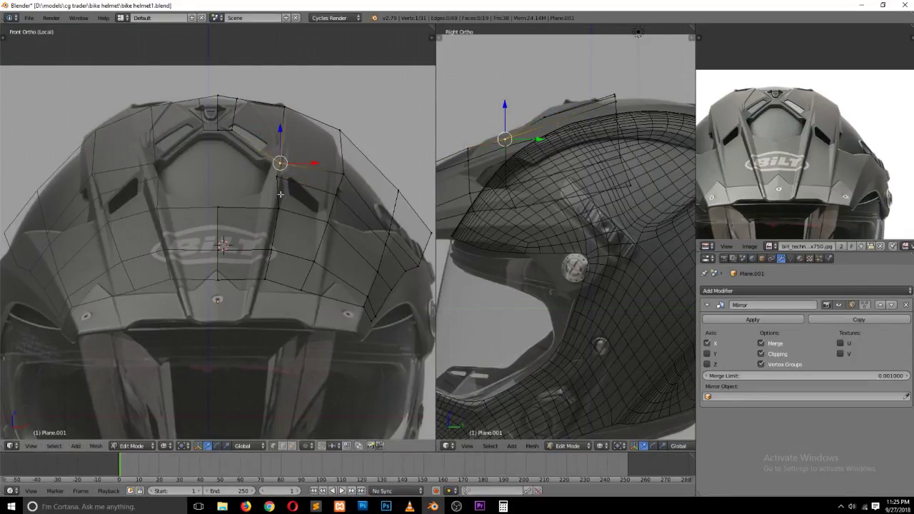
key("g")
left_click(282, 178)
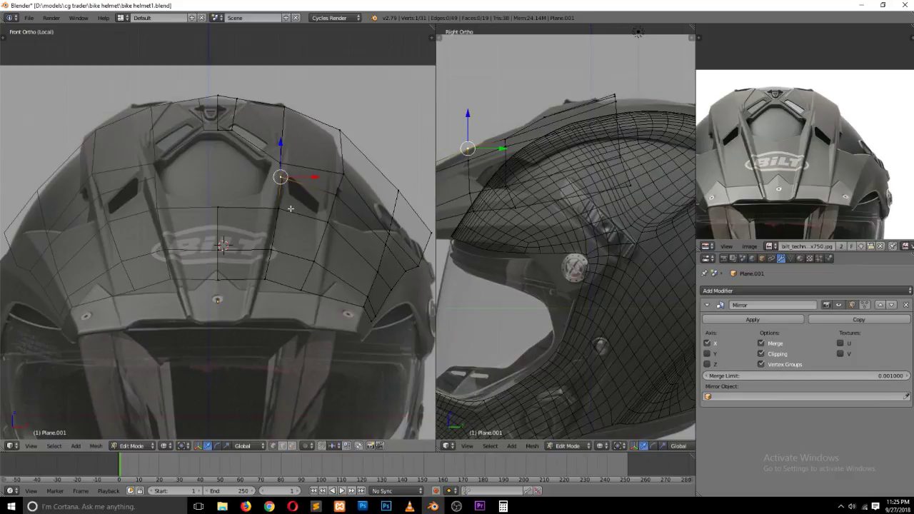
key("ctrl+z")
key("ctrl+z")
key("ctrl+z")
key("ctrl+z")
key("ctrl+z")
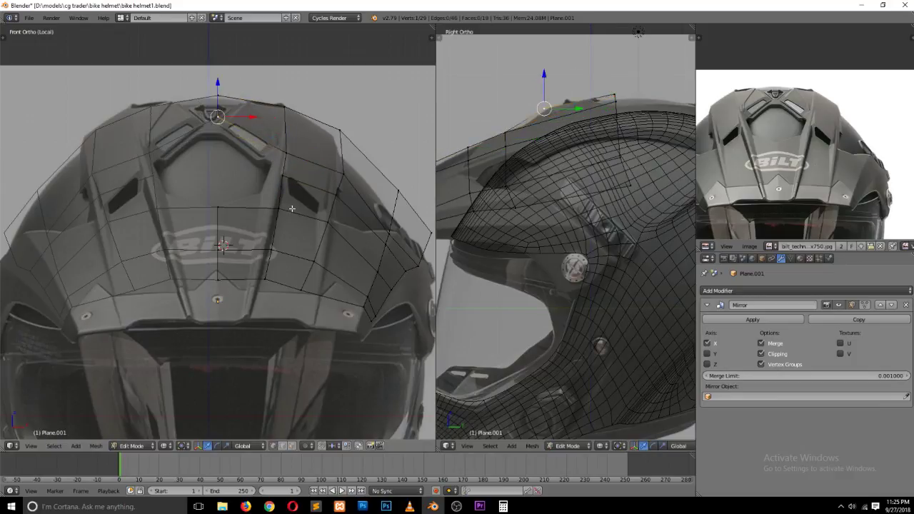
key("ctrl+z")
key("ctrl+z")
key("ctrl+z")
key("ctrl+z")
key("ctrl+z")
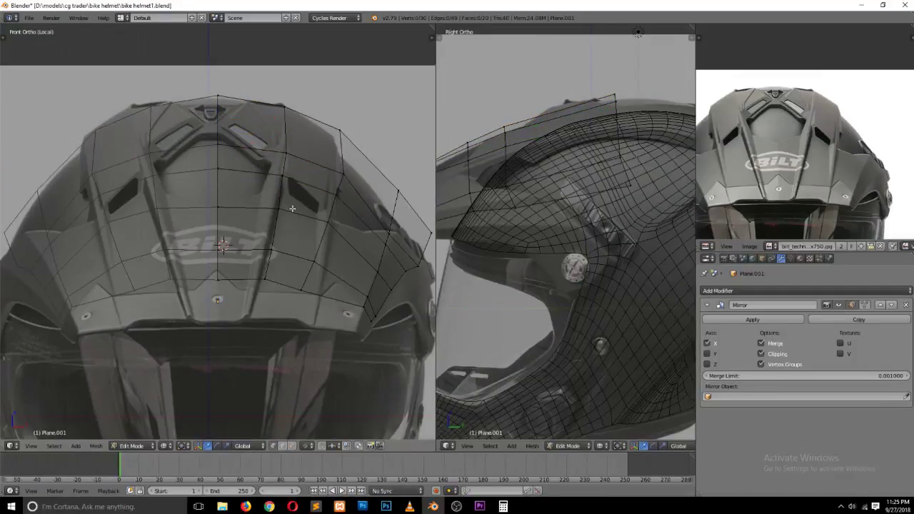
Step: Select a vertical edge loop, nudge a right-side vertex, and leave Edit Mode
key("a")
key("a")
key("ctrl+Tab")
left_click(290, 220)
right_click(286, 219, "alt")
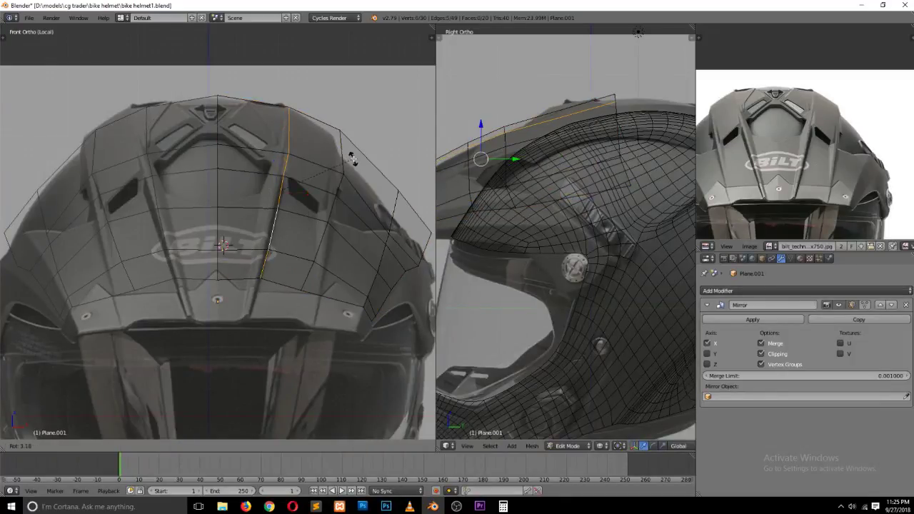
key("ctrl+Tab")
left_click(312, 153)
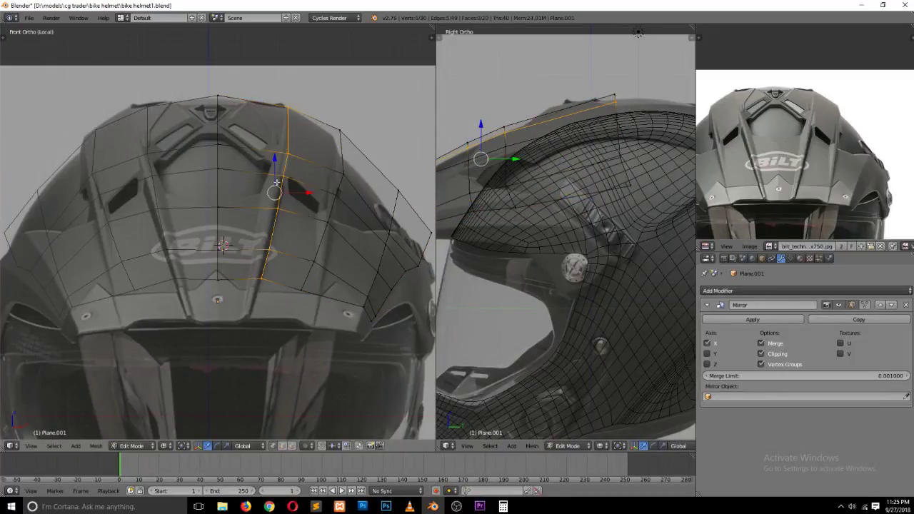
right_click(276, 206)
key("g")
left_click(281, 209)
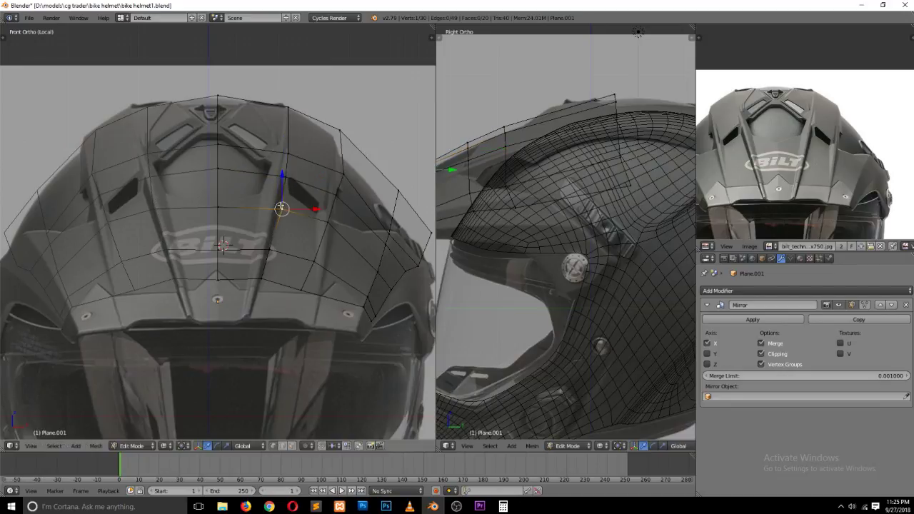
key("Tab")
Step: Add a level 2 Subdivision Surface to the visor and save over the helmet file
key("ctrl+2")
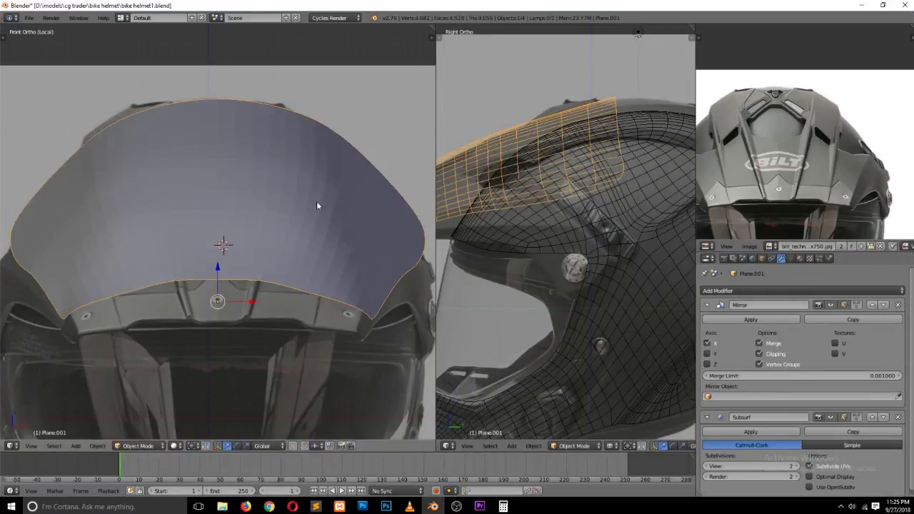
key("ctrl+s")
left_click(318, 205)
Step: Apply smooth shading to the visor, switch to solid view, and return to Edit Mode
key("t")
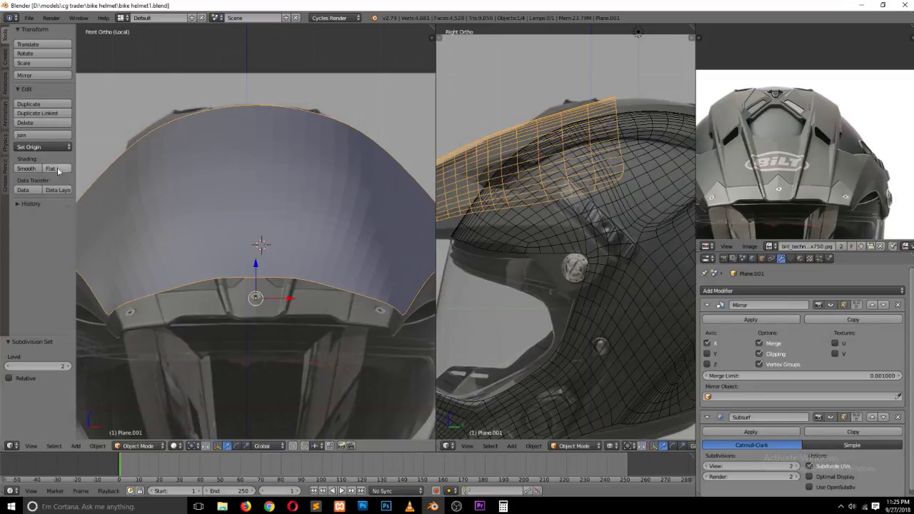
left_click(25, 169)
scroll(347, 214, "down", 1)
scroll(571, 248, "down", 2)
scroll(571, 248, "down", 3)
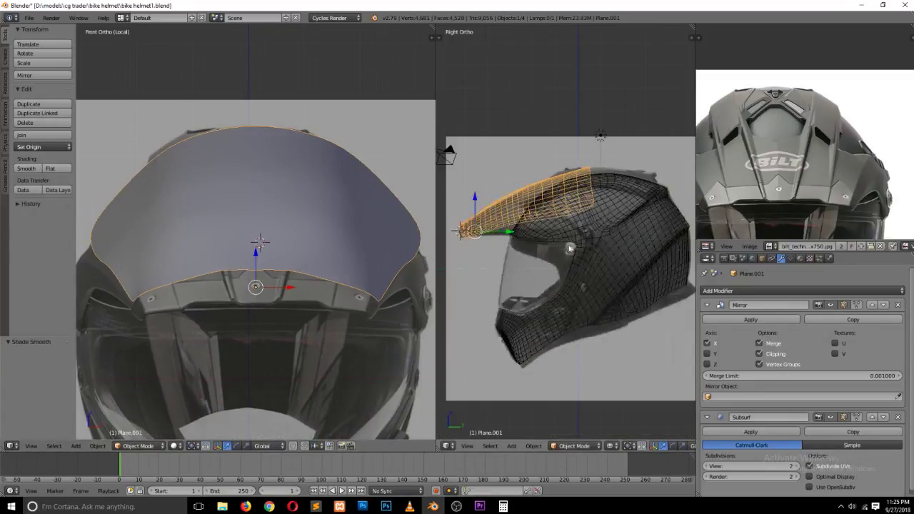
key("z")
scroll(600, 228, "up", 2)
key("Tab")
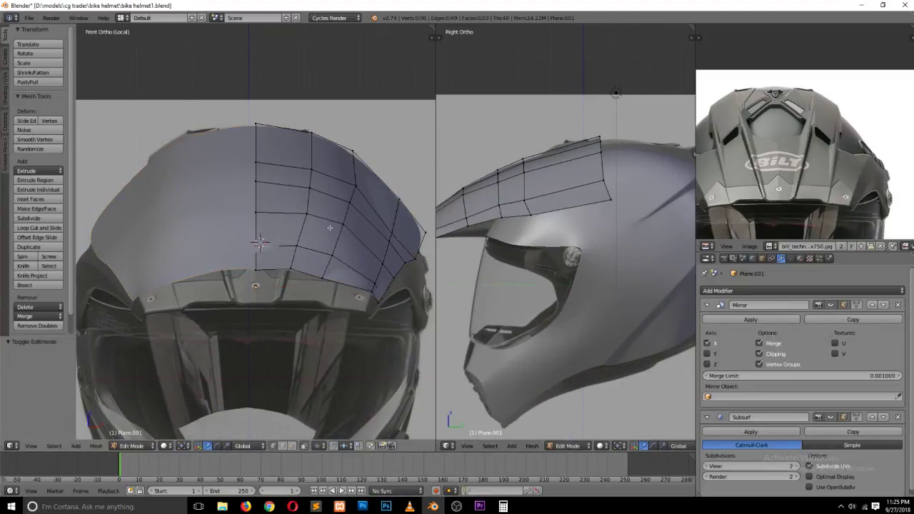
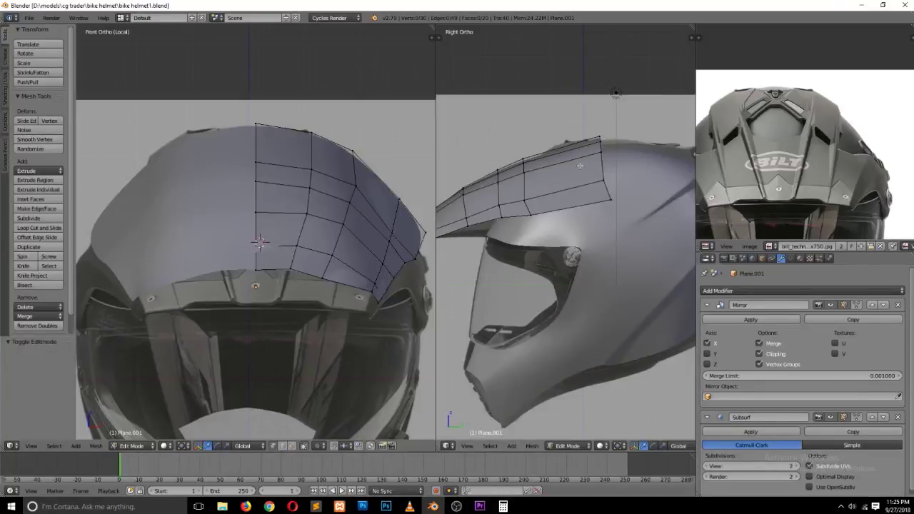
Step: In right side view, select the panel's top edge loop and hide it
middle_click_drag(580, 166, 581, 172)
key("KP_3")
right_click(602, 165)
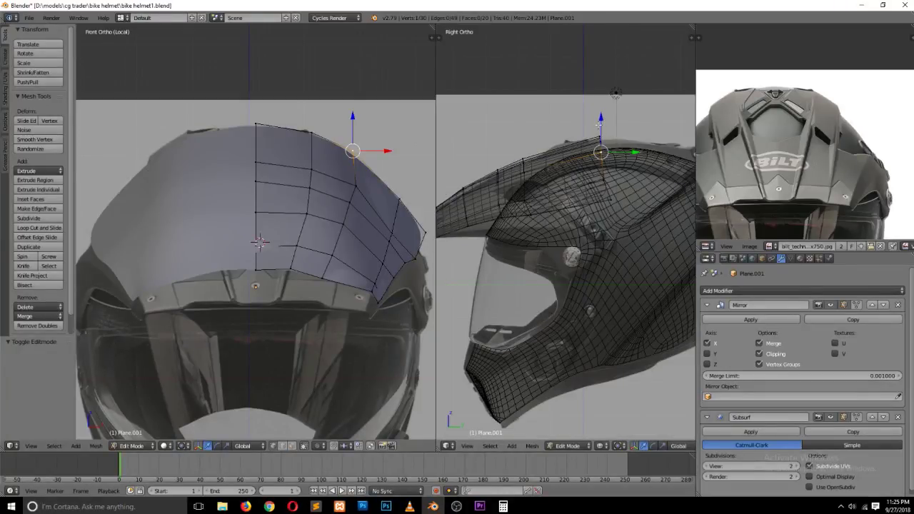
right_click(607, 156, "alt")
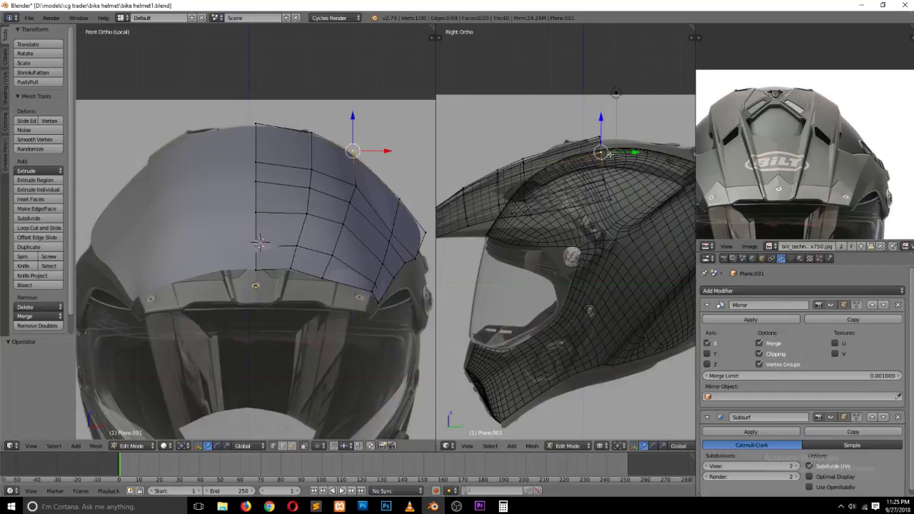
key("h")
Step: Clear the vertex selection and save over the existing helmet file
right_click(609, 199)
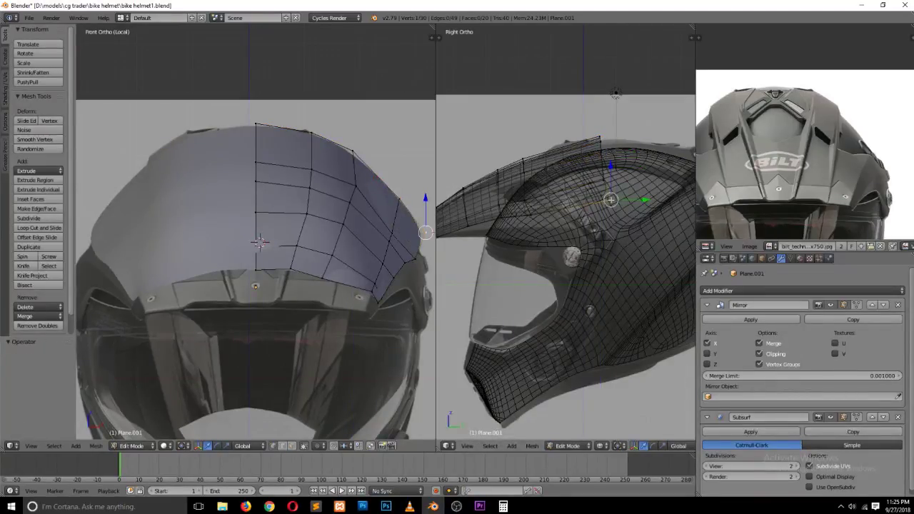
key("a")
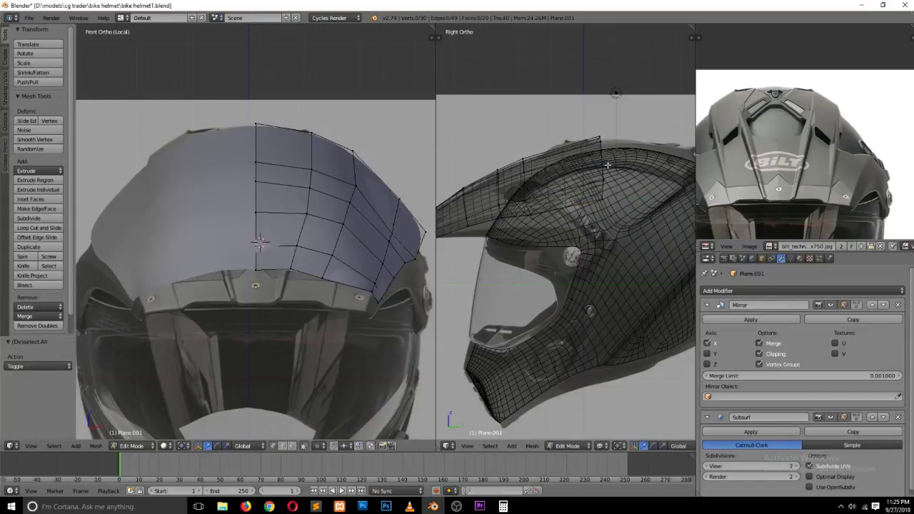
key("a")
scroll(625, 196, "down", 2, "ctrl")
scroll(612, 199, "down", 2, "ctrl")
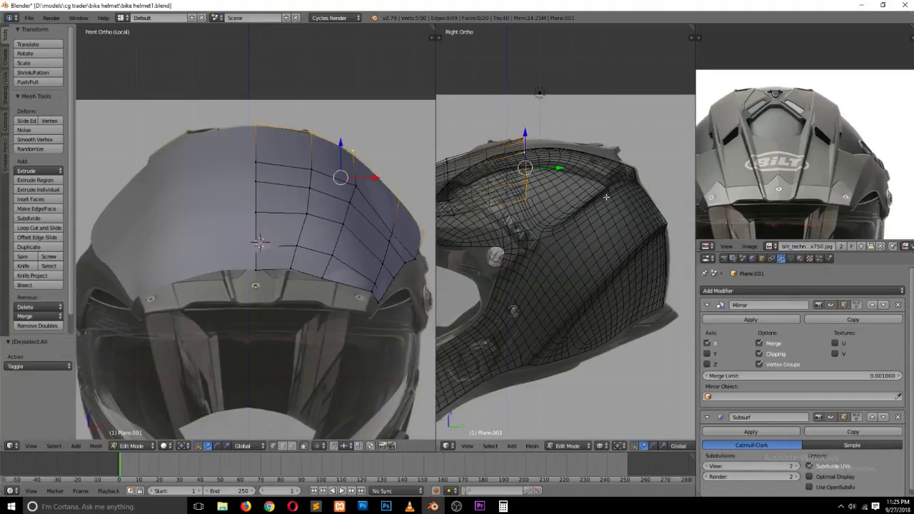
key("a")
scroll(607, 197, "up", 1)
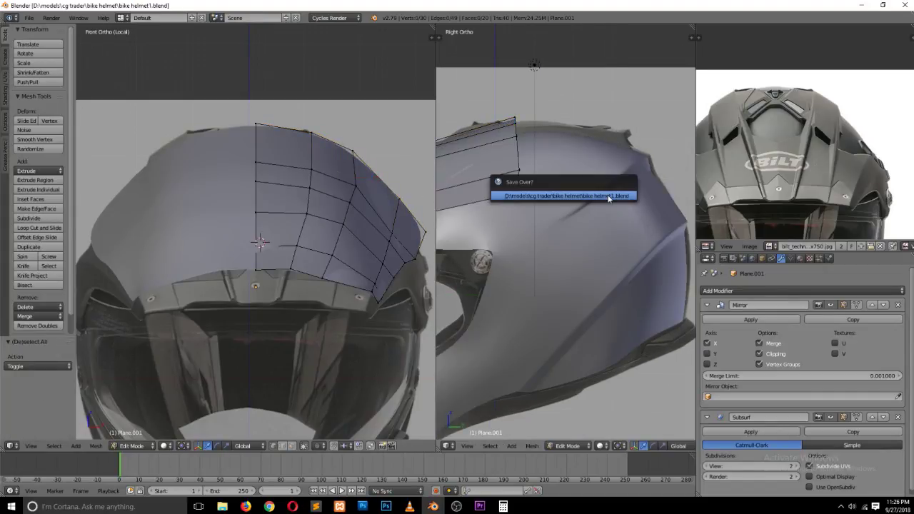
left_click(608, 198)
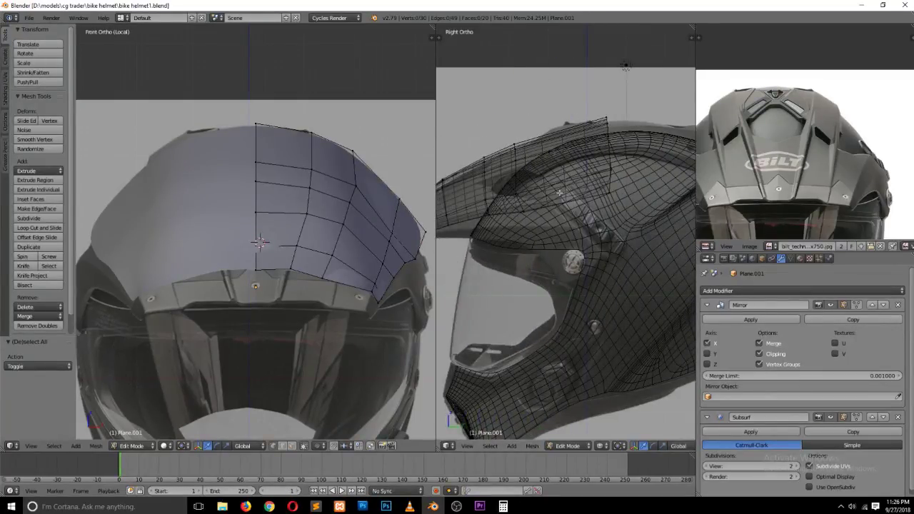
Step: Select the four vertices of the panel's lower side face and bring up the delete options
scroll(530, 206, "up", 2, "ctrl")
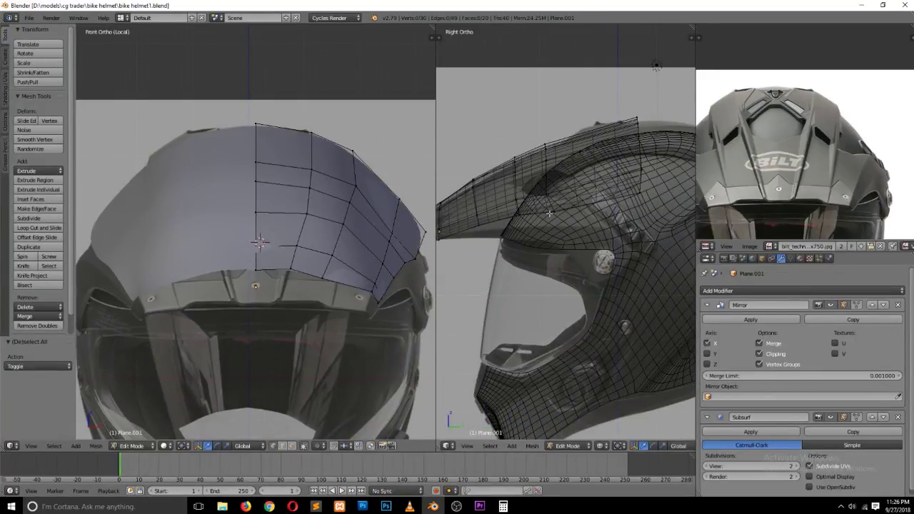
right_click(518, 214)
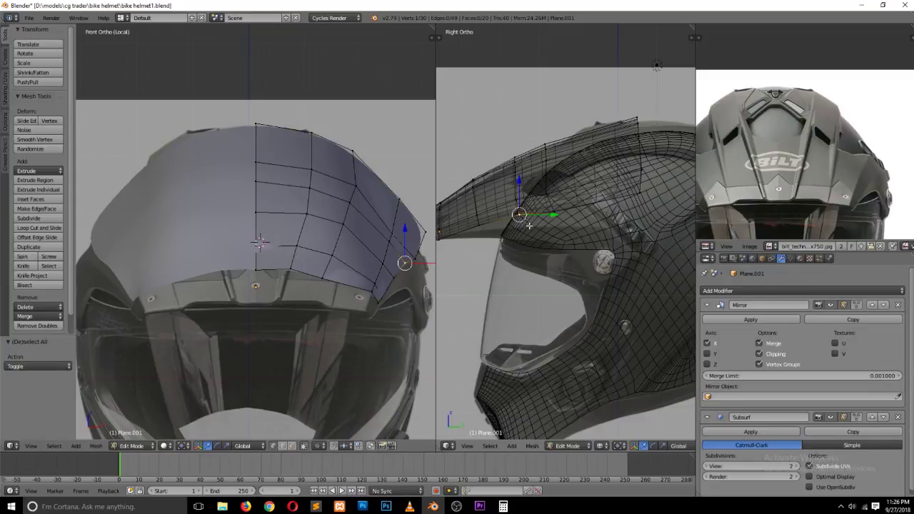
scroll(536, 227, "up", 2)
key("z")
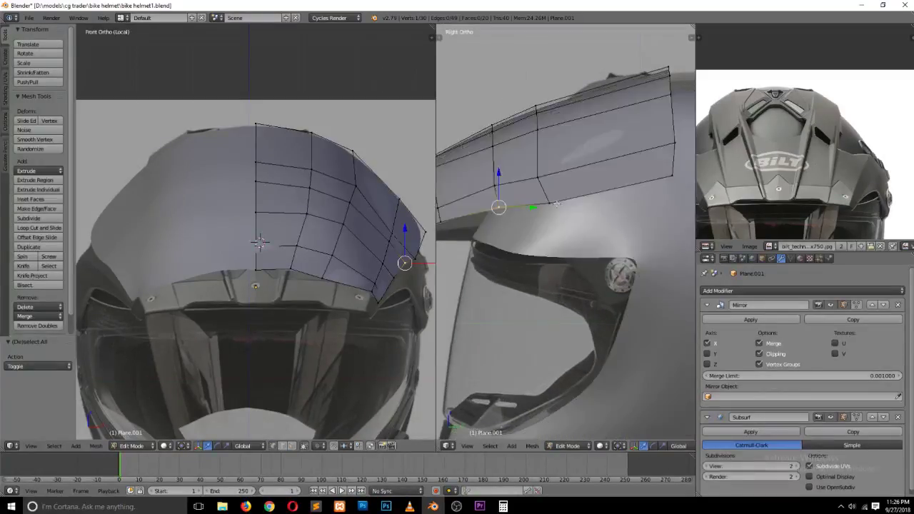
right_click(561, 202)
right_click(672, 175, "shift")
key("z")
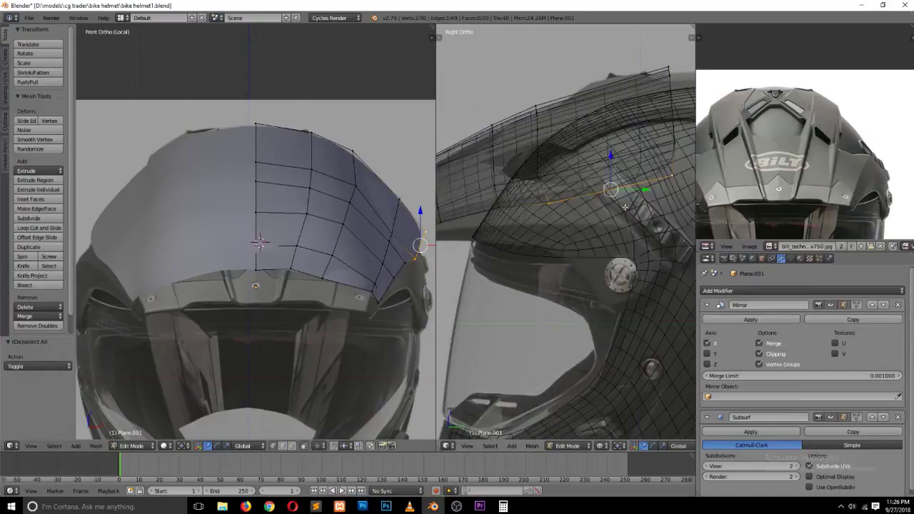
right_click(549, 175, "shift")
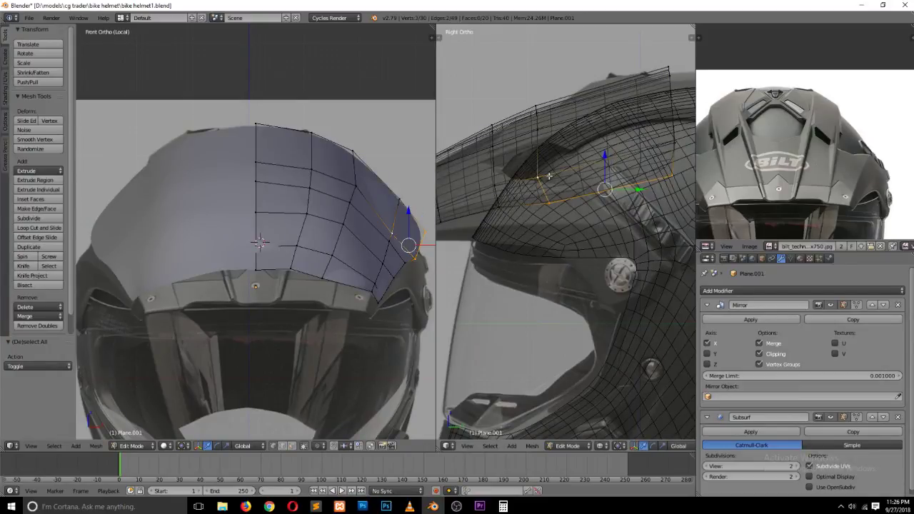
right_click(655, 160, "shift")
key("x")
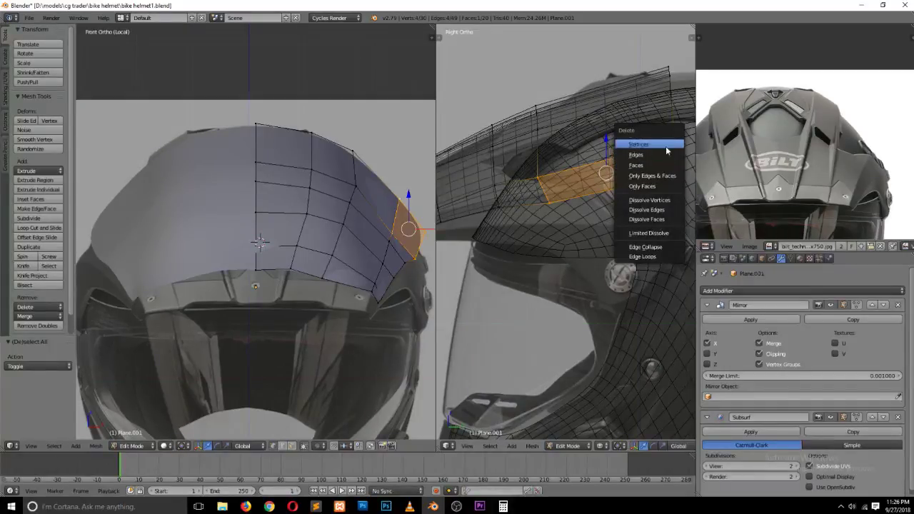
Step: Delete the selected side-face vertices and return to editing the panel in solid shading
left_click(665, 145)
key("z")
key("z")
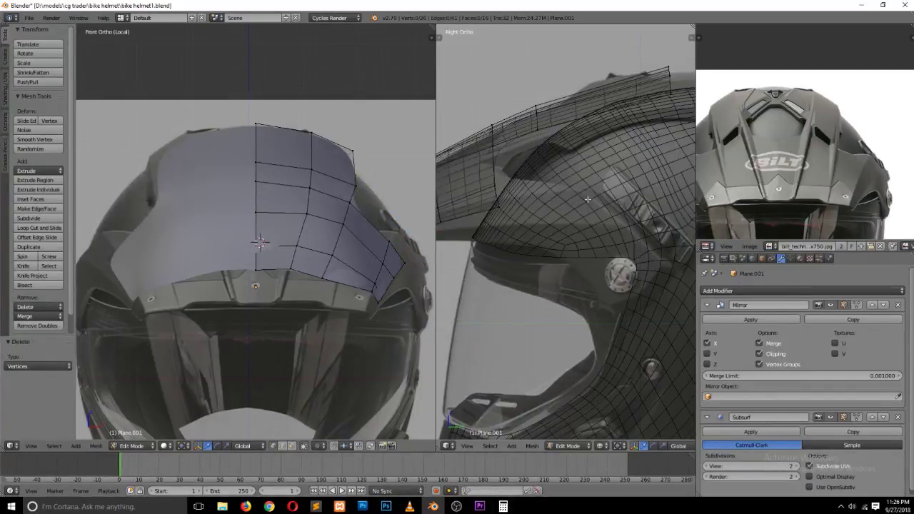
key("ctrl+alt+z")
left_click(585, 198)
key("Tab")
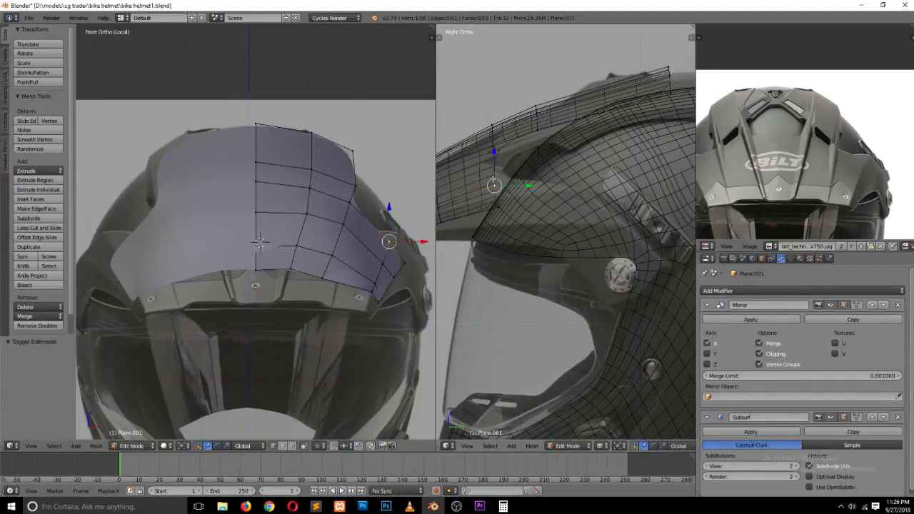
key("z")
Step: Slide and move the side vertex down-left onto the helmet edge, then frame the whole helmet
key("shift+v")
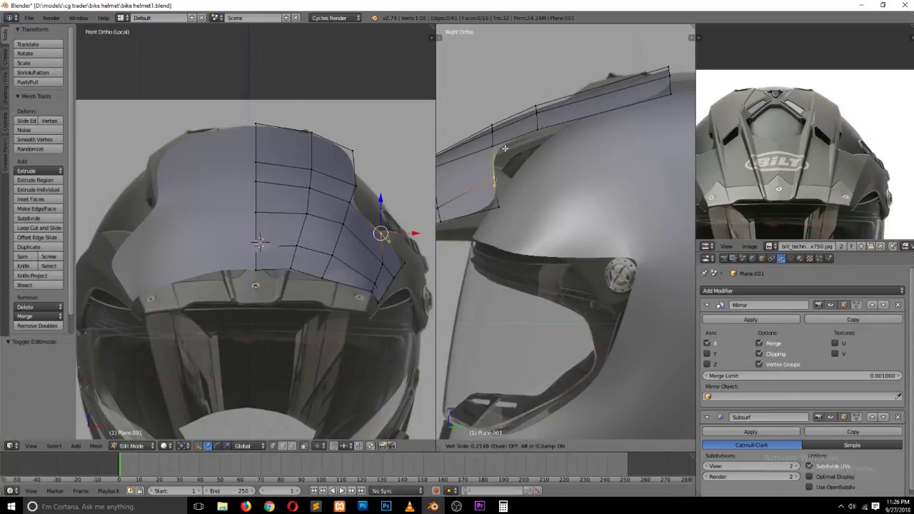
left_click(500, 165)
key("g")
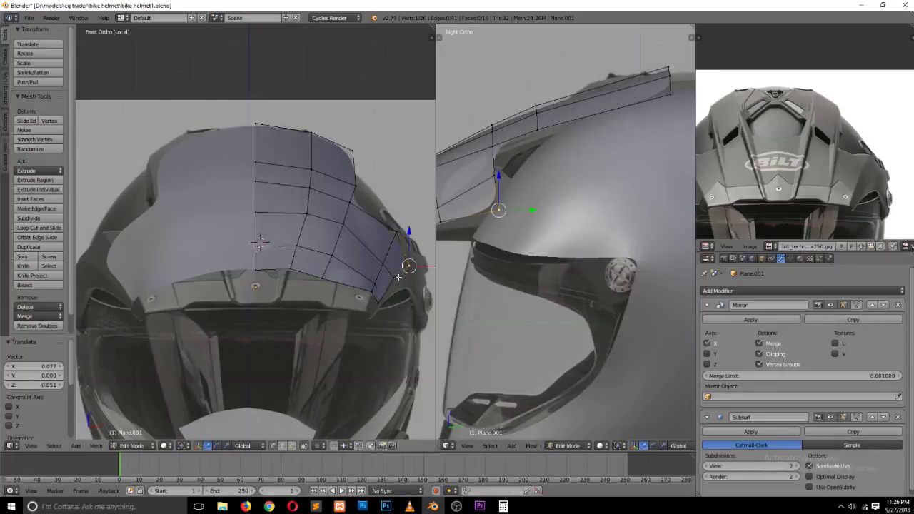
right_click_drag(405, 263, 389, 259)
key("g")
left_click(377, 275)
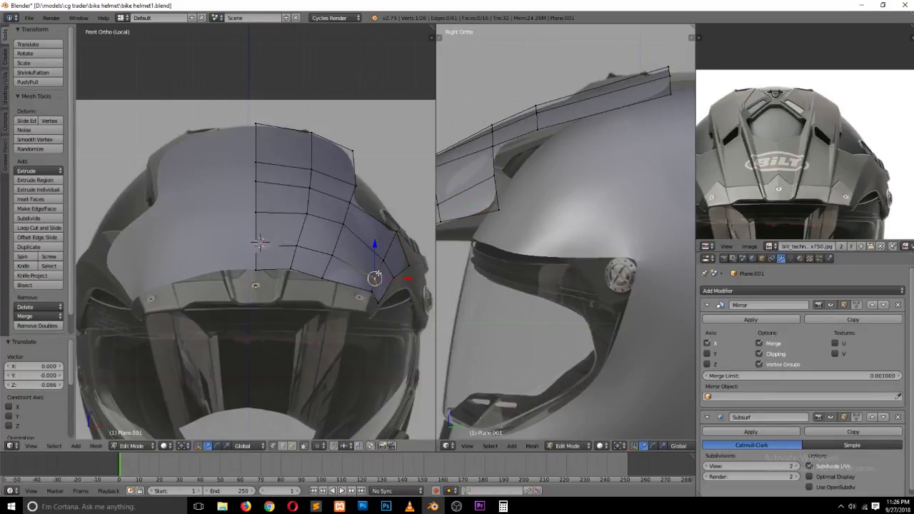
key("Tab")
key("Home")
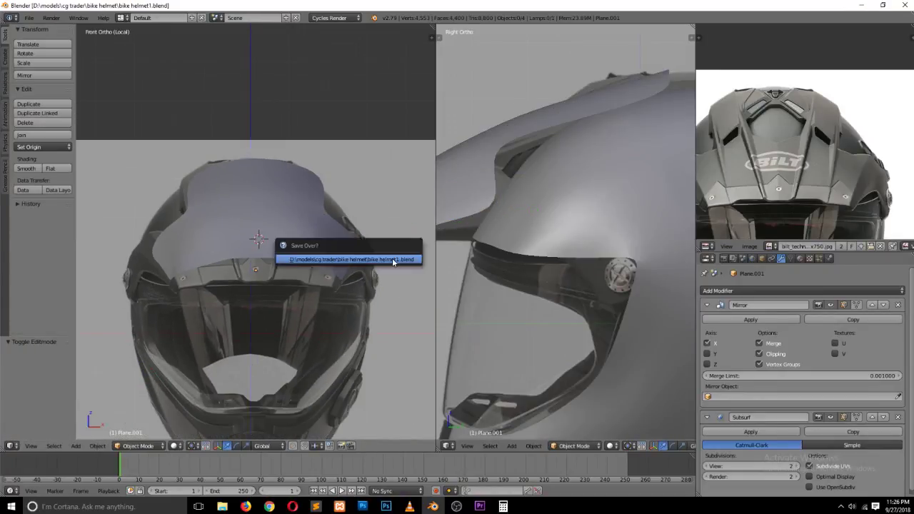
Step: Save the helmet file, then move the panel's side vertices down and back
key("Home")
scroll(538, 218, "down", 2)
scroll(539, 217, "down", 1)
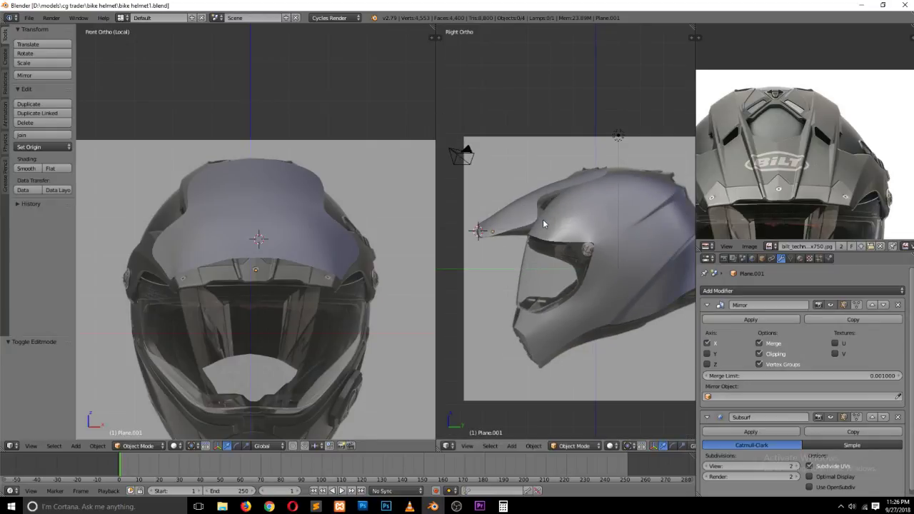
key("Tab")
scroll(544, 220, "up", 2)
scroll(544, 220, "up", 1)
key("a")
key("a")
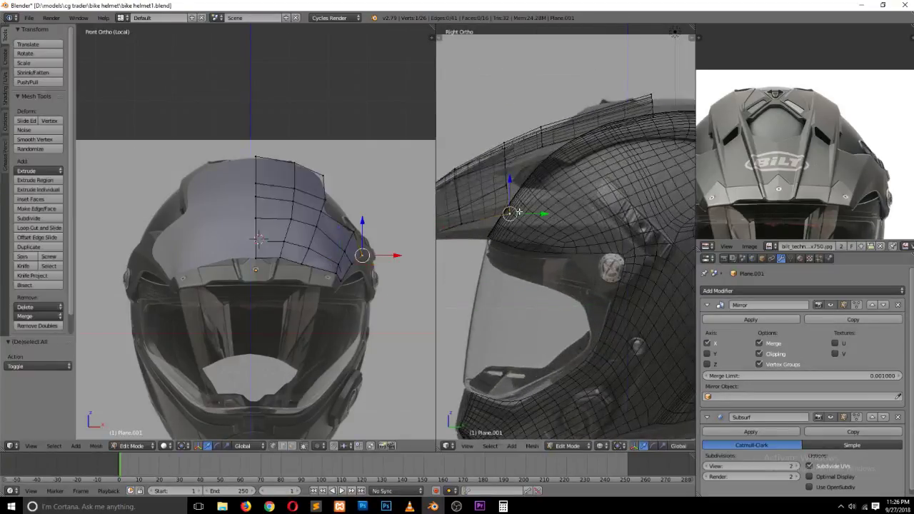
key("g")
left_click(483, 233)
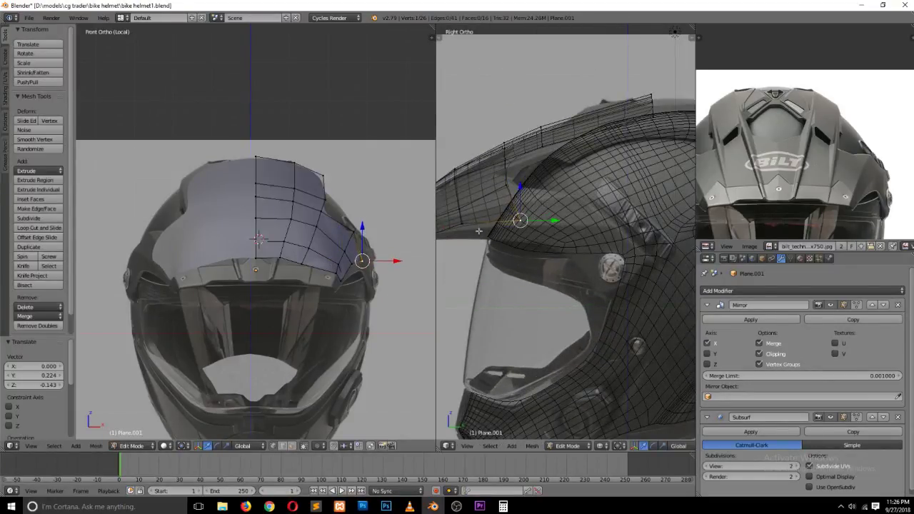
Step: Extrude a new face from two neighbouring side-edge vertices
right_click(508, 187)
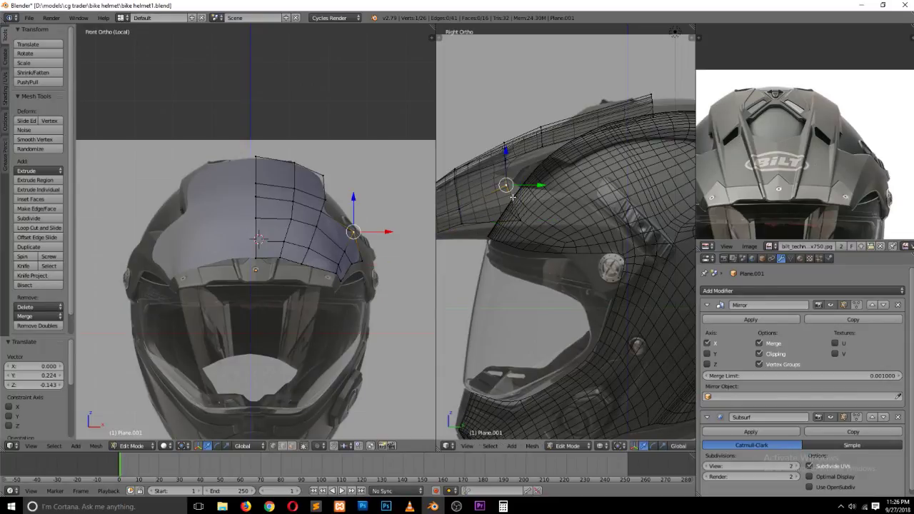
right_click(519, 219, "shift")
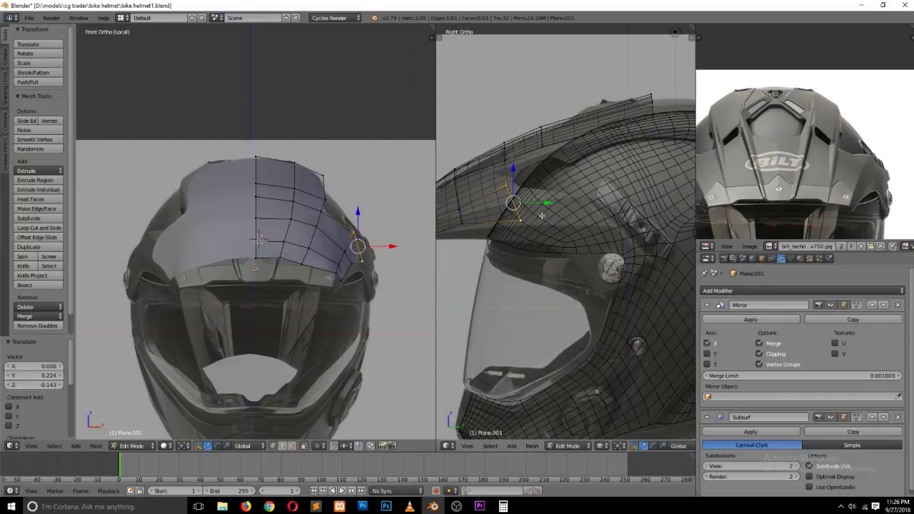
key("e")
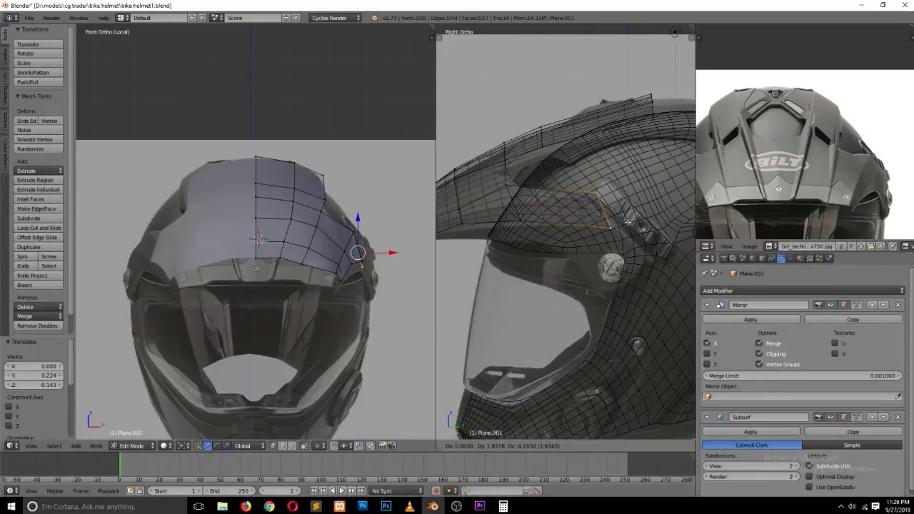
Step: Place the extruded face along the helmet side and extrude the lower brim edge further down
left_click(628, 222)
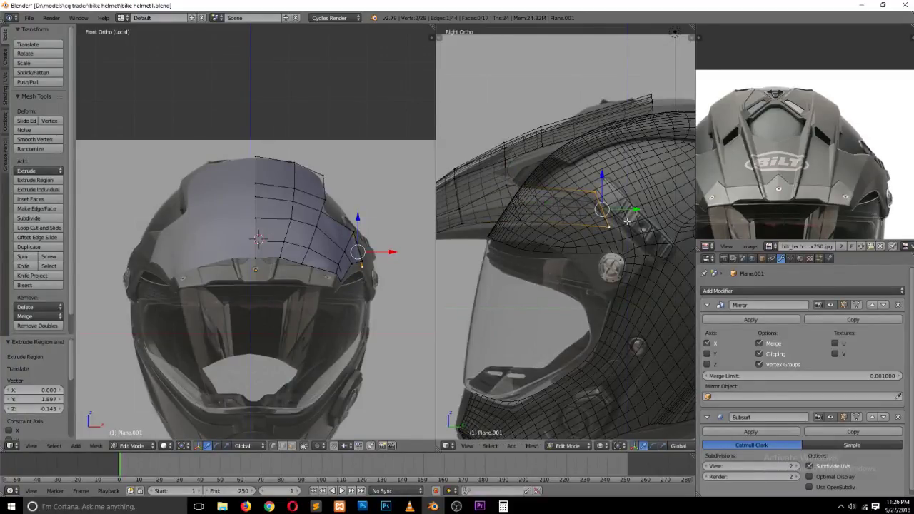
scroll(622, 227, "up", 3, "ctrl")
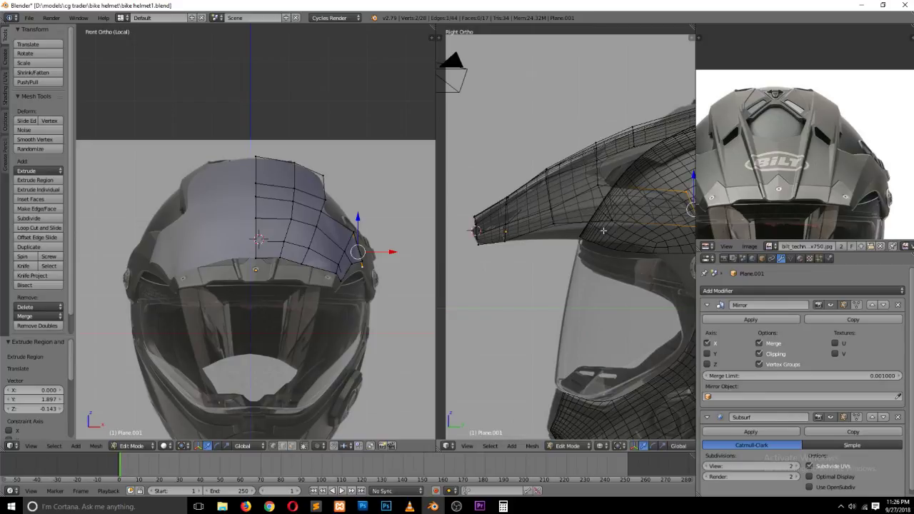
scroll(604, 230, "up", 1)
right_click(547, 222)
right_click(590, 219)
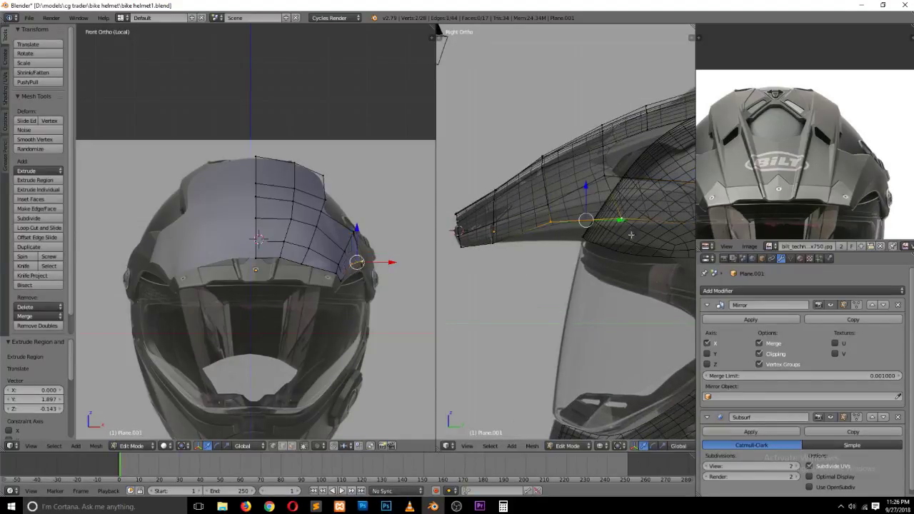
scroll(629, 230, "down", 2, "ctrl")
scroll(633, 231, "down", 2, "ctrl")
right_click(637, 227, "shift")
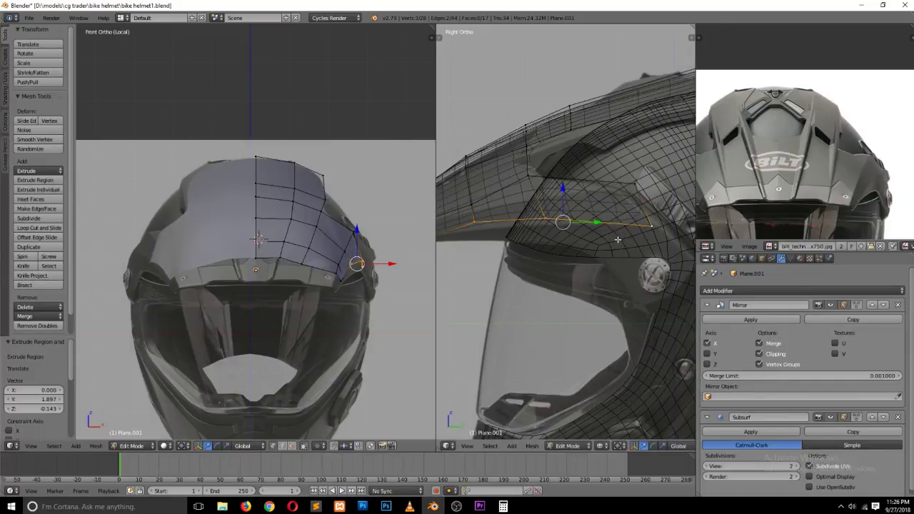
key("e")
left_click(604, 251)
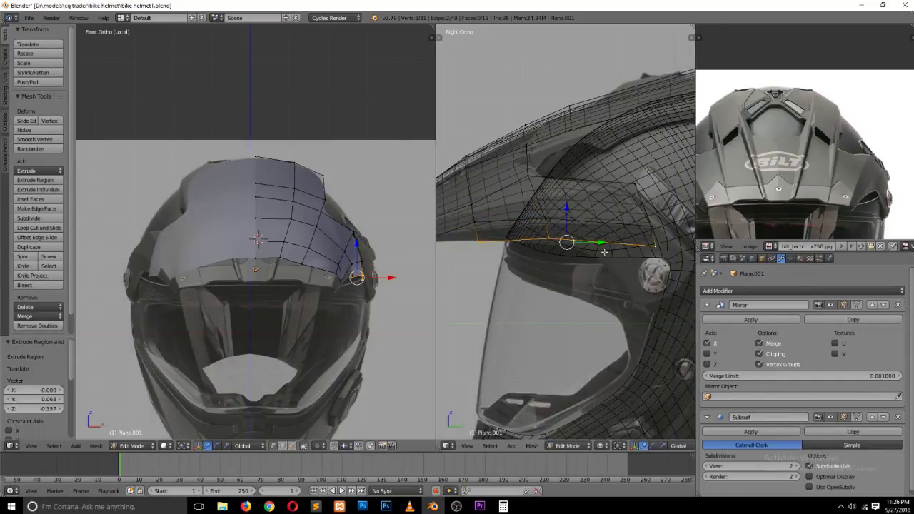
Step: In edge select mode, pick the opposite brim edges to bridge
scroll(604, 252, "up", 5, "ctrl")
key("ctrl+Tab")
left_click(598, 265)
right_click(543, 233)
right_click(579, 236, "shift")
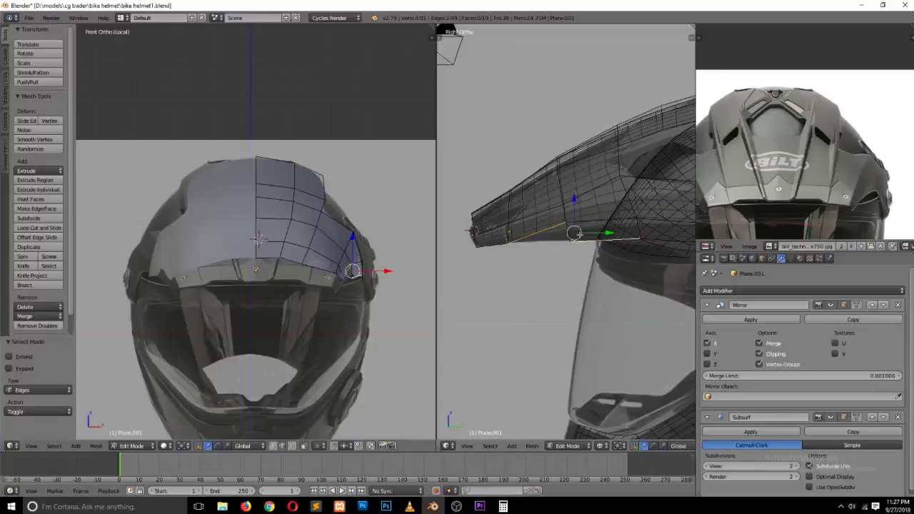
right_click(509, 241)
right_click(571, 235, "shift")
Step: Fill a face between the brim edges and nudge the brim vertices slightly along X
key("f")
scroll(395, 265, "up", 5)
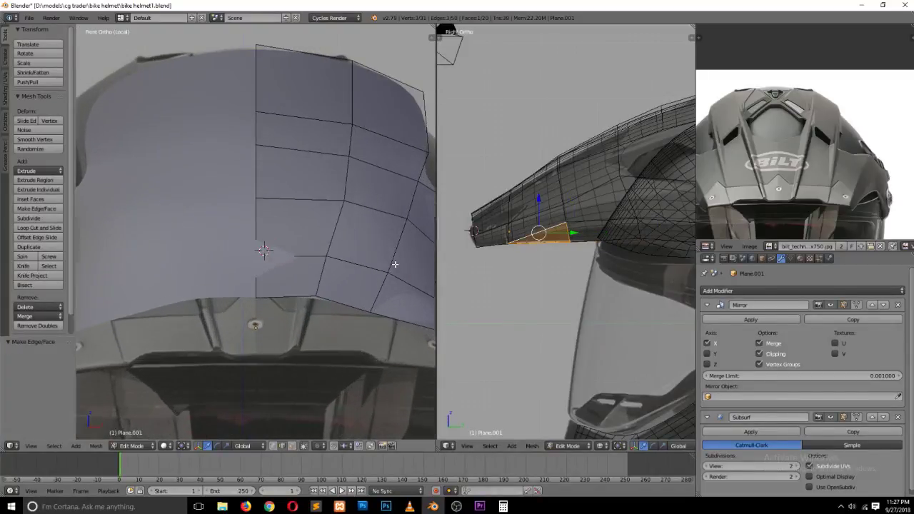
scroll(396, 267, "up", 5, "ctrl")
right_click(371, 341)
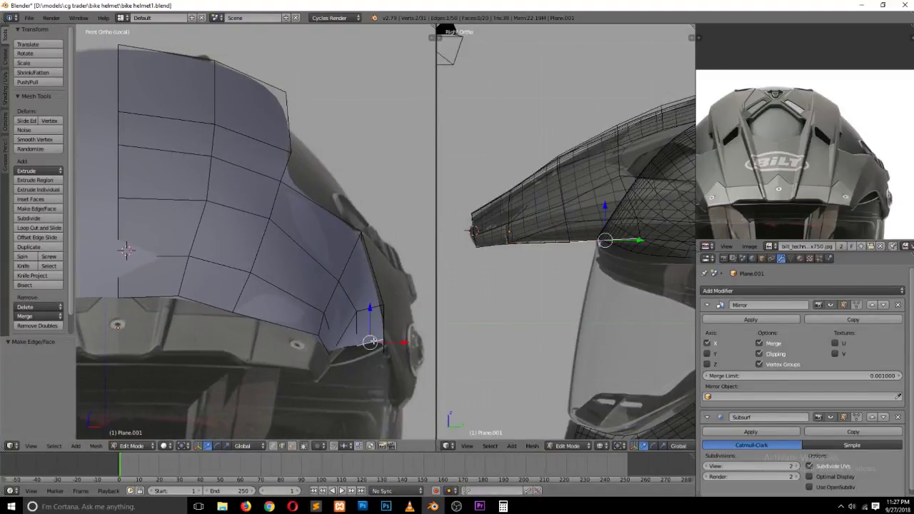
left_click_drag(388, 342, 390, 342)
scroll(548, 283, "down", 1, "ctrl")
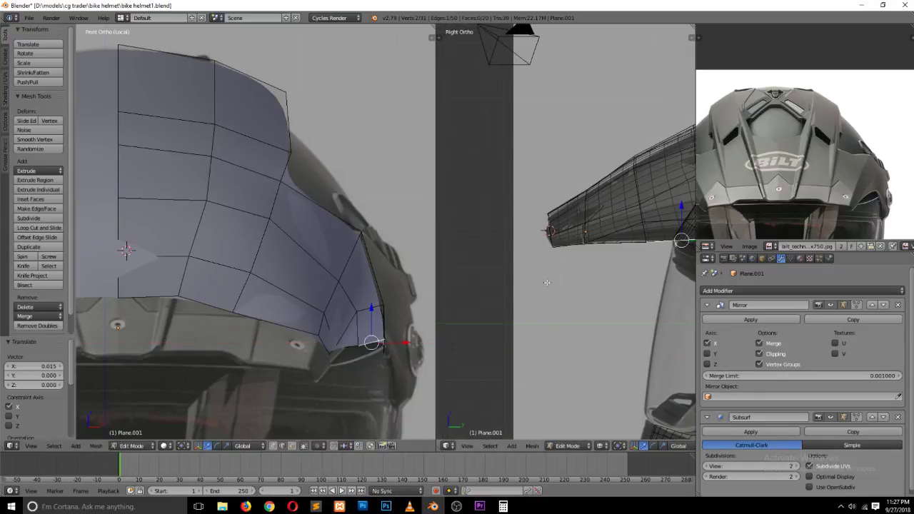
scroll(548, 282, "up", 2)
scroll(548, 282, "up", 3, "ctrl")
scroll(547, 279, "up", 2)
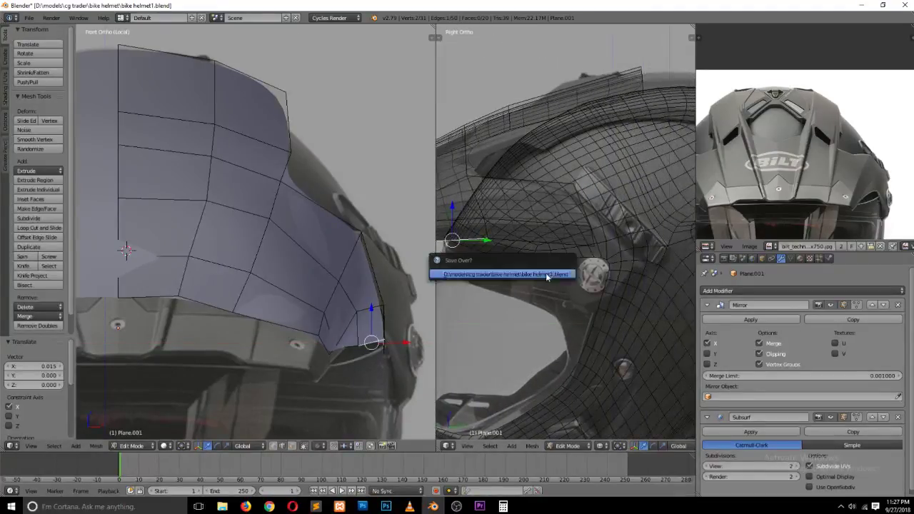
Step: Select the panel's lower side edge and move it to a new position
key("ctrl+Tab")
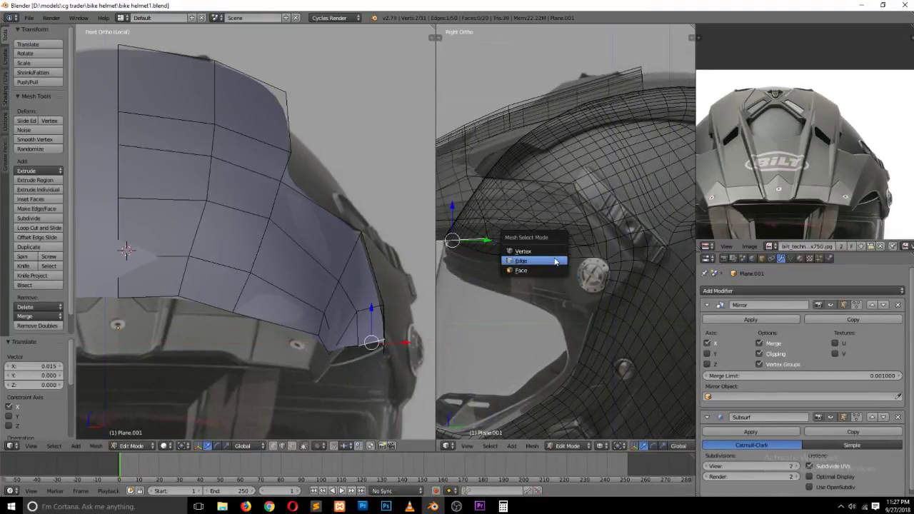
left_click(555, 249)
right_click(556, 250)
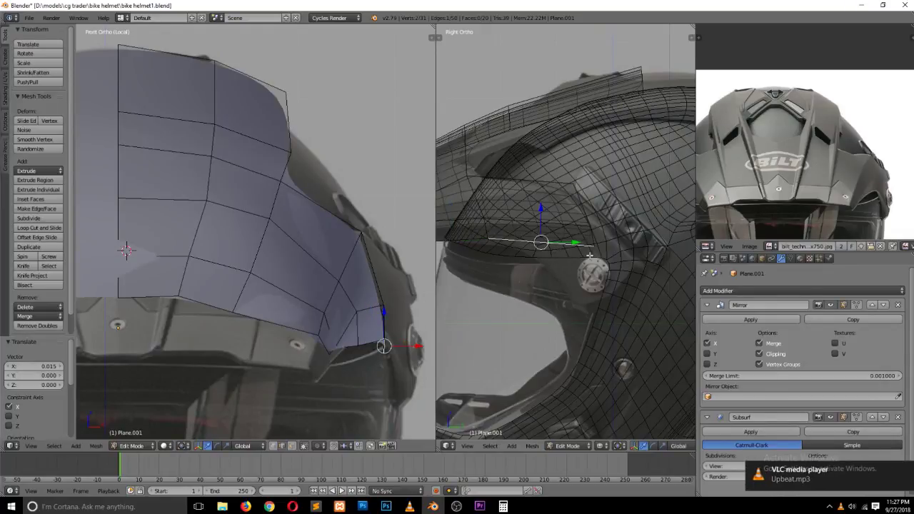
key("g")
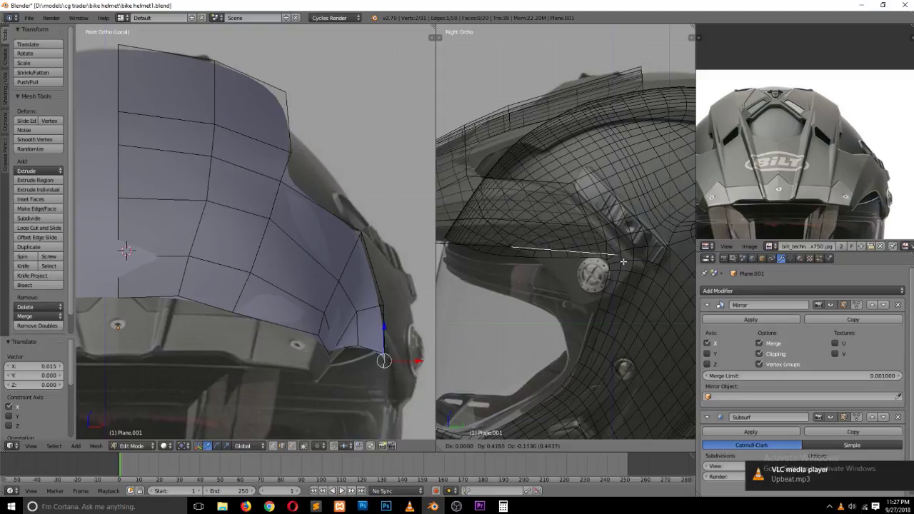
left_click(619, 250)
Step: Reposition a single panel-edge vertex lower along the helmet side, adjusting it several times
key("ctrl+Tab")
left_click(593, 212)
right_click(590, 226)
key("h")
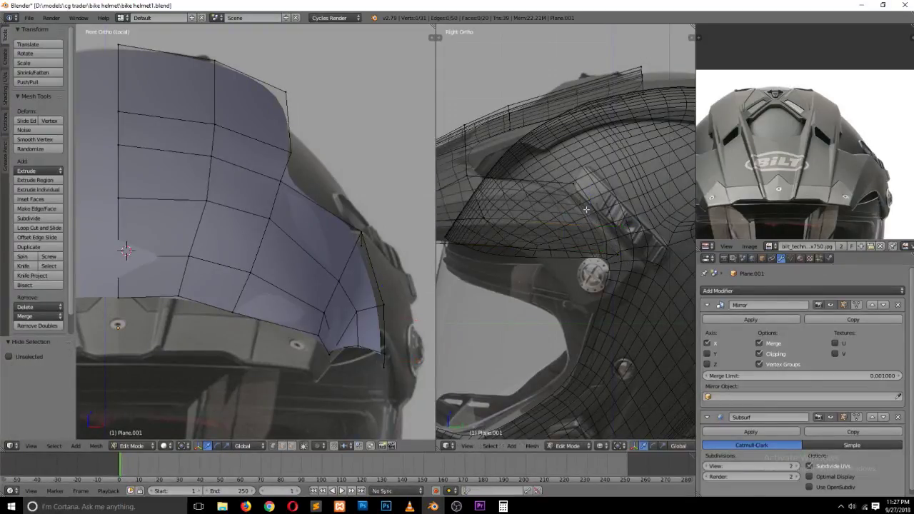
key("ctrl+z")
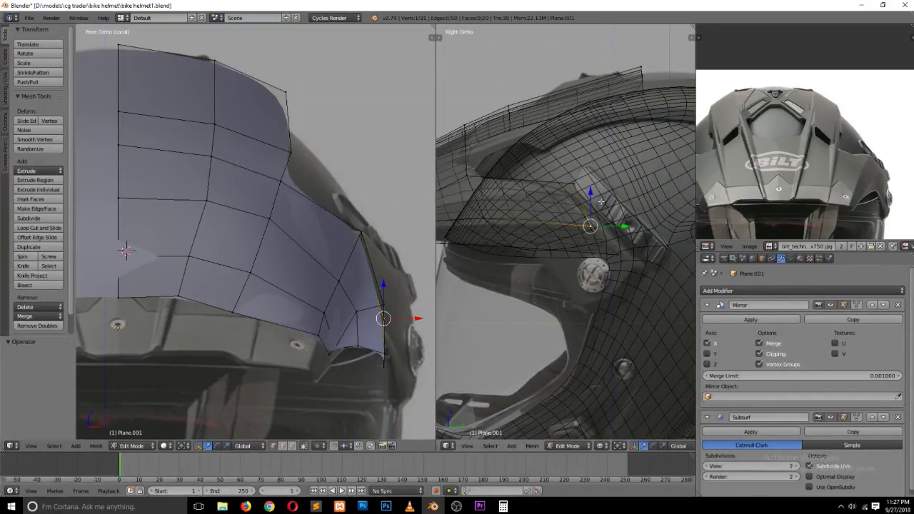
key("g")
left_click(575, 193)
key("g")
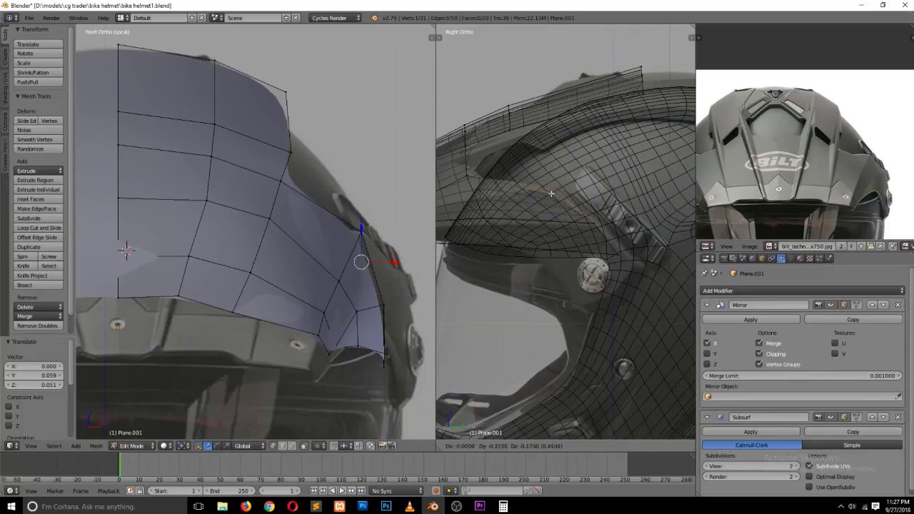
left_click(604, 241)
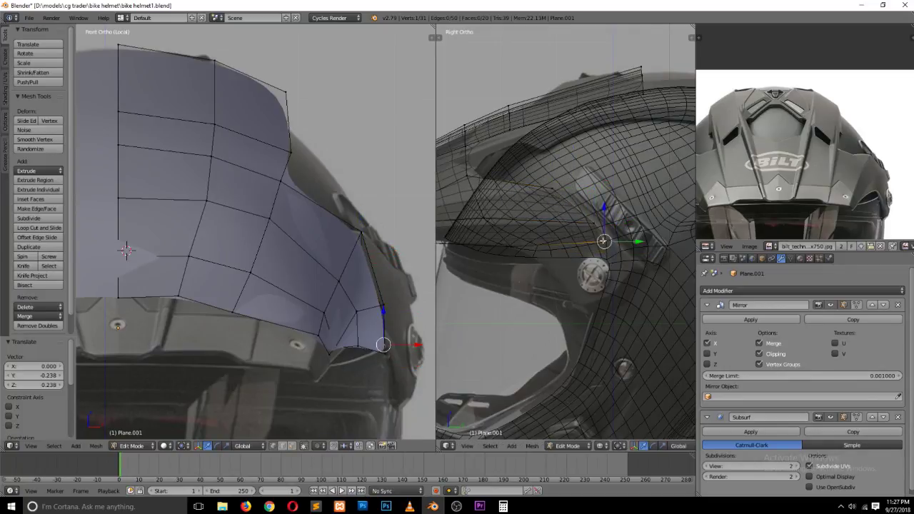
key("g")
left_click(520, 246)
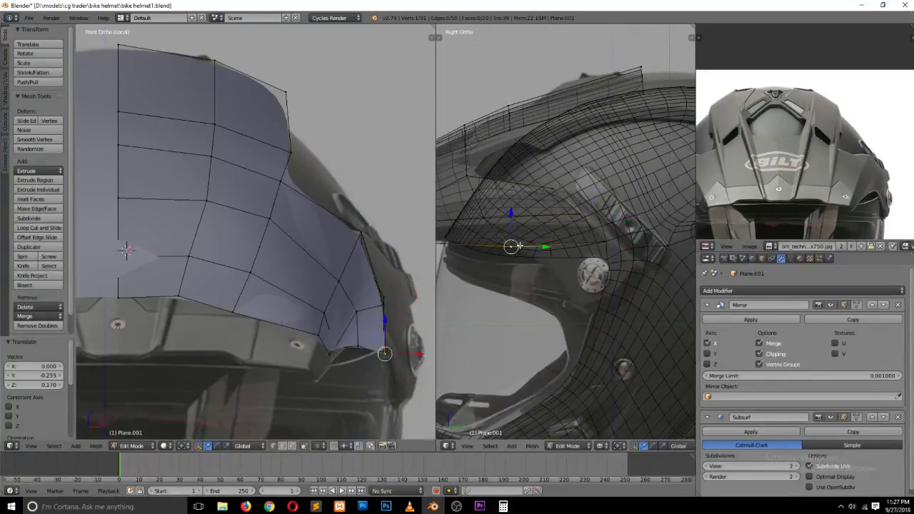
key("g")
left_click(609, 237)
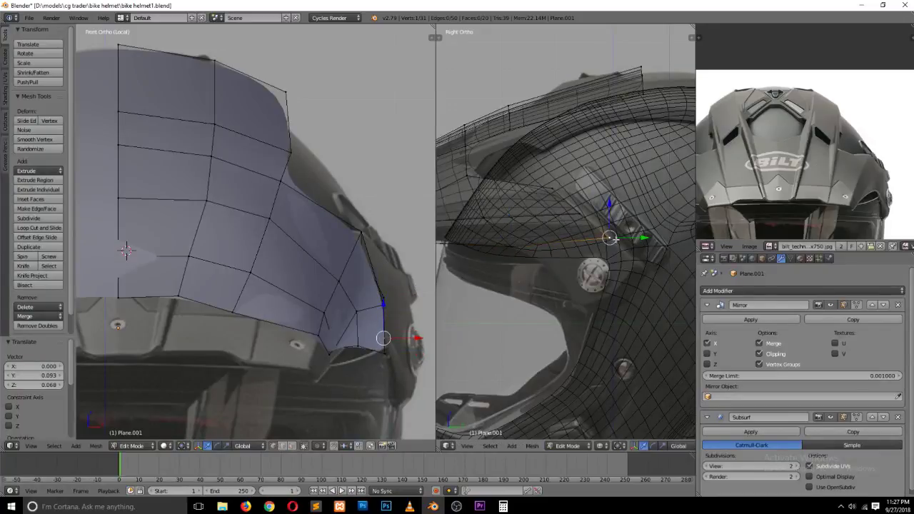
Step: Extrude the side panel's bottom edge downward into a new strip and drag its vertex further down
key("ctrl+Tab")
left_click(555, 265)
right_click(565, 244)
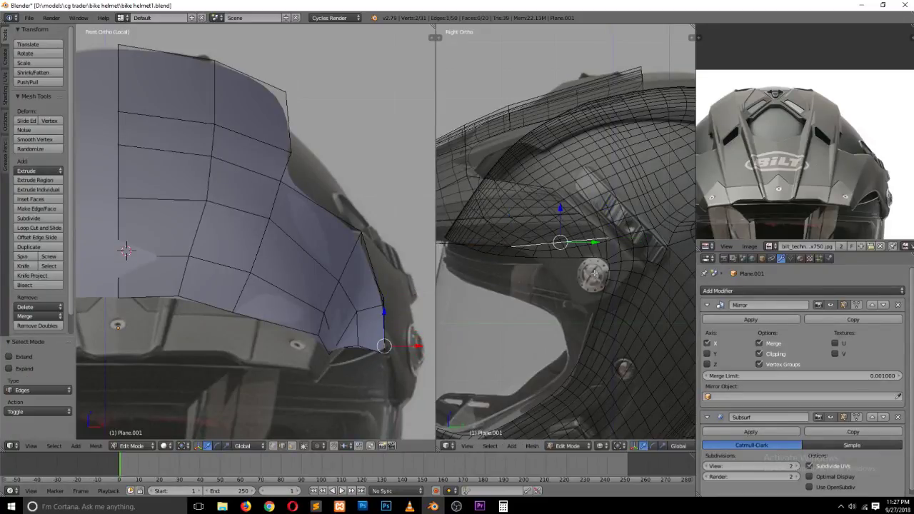
key("e")
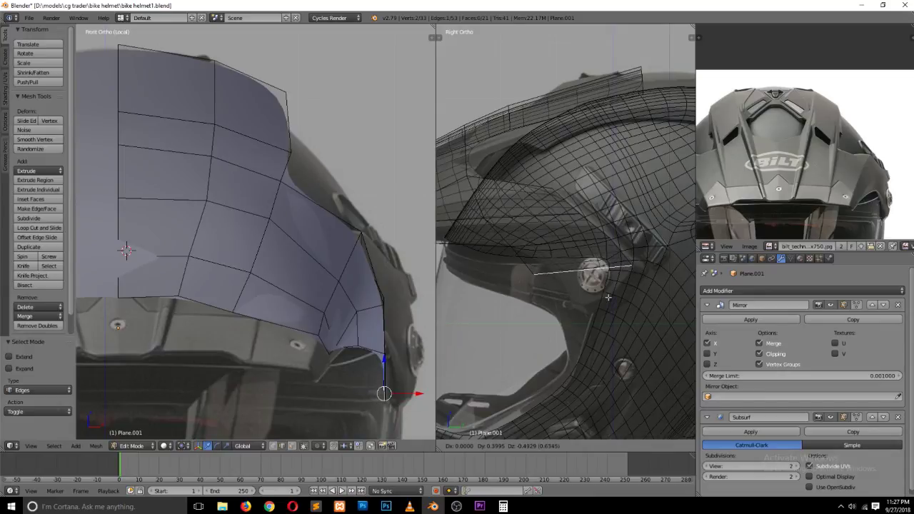
left_click(610, 295)
key("ctrl+Tab")
left_click(556, 263)
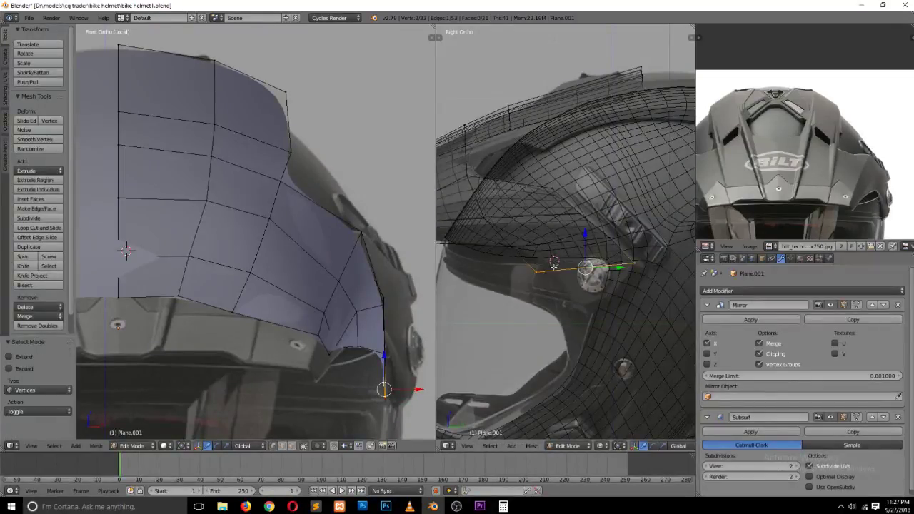
right_click(541, 273)
key("ctrl+z")
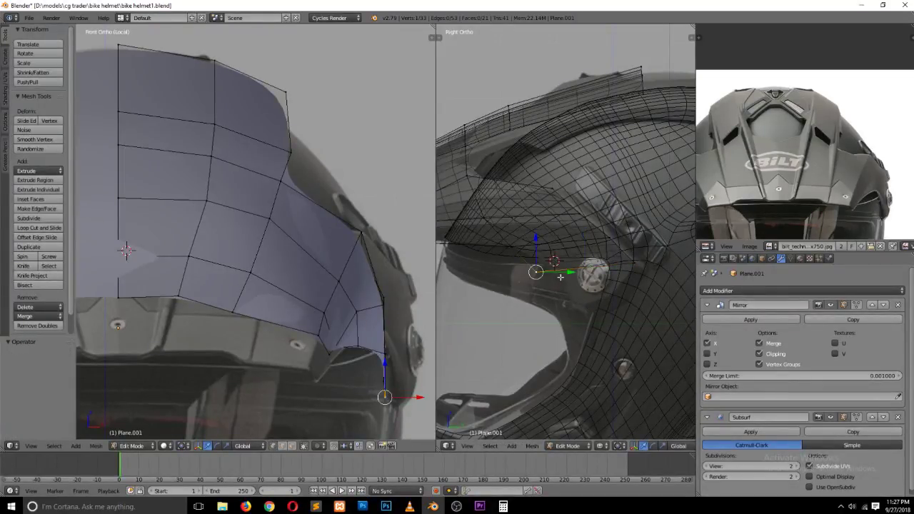
key("g")
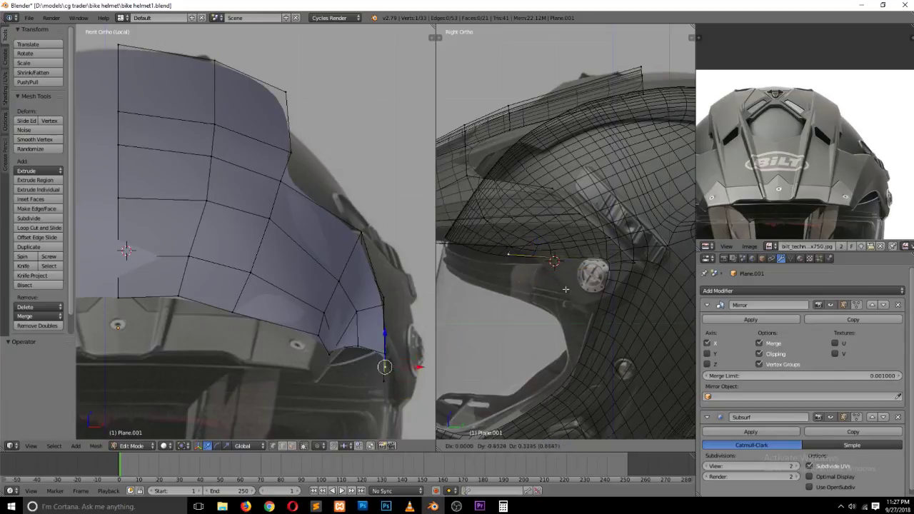
left_click(629, 334)
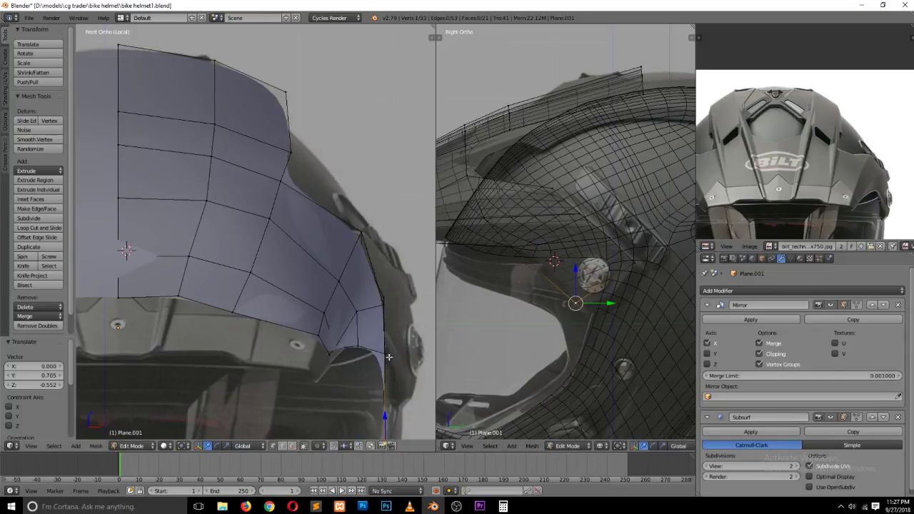
Step: Push the two new lower vertices outward along X and show subdivision smoothing in edit mode
scroll(250, 236, "down", 3, "shift")
right_click(634, 265, "shift")
scroll(412, 303, "down", 1, "shift")
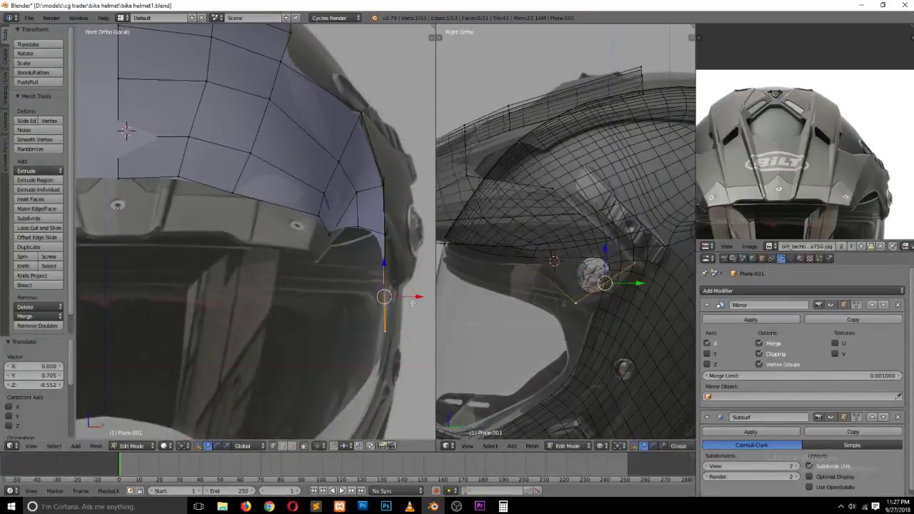
left_click_drag(412, 297, 431, 298)
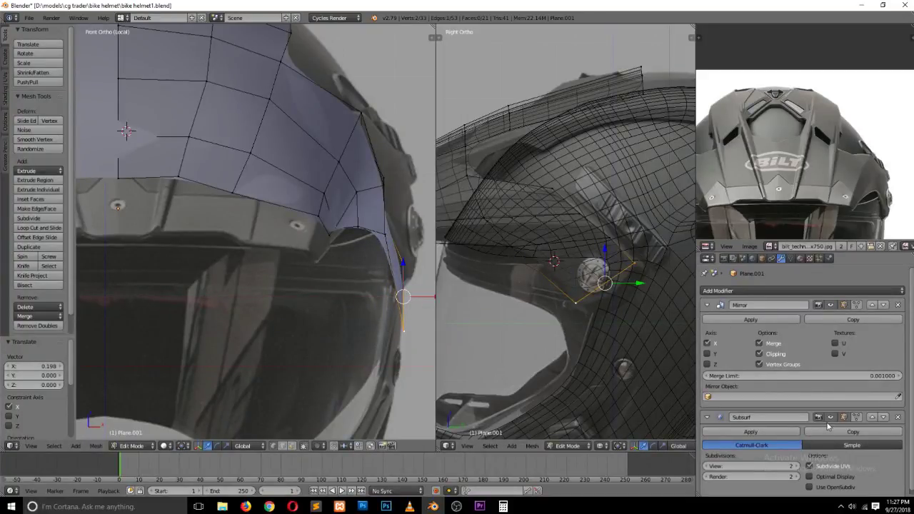
left_click(832, 418)
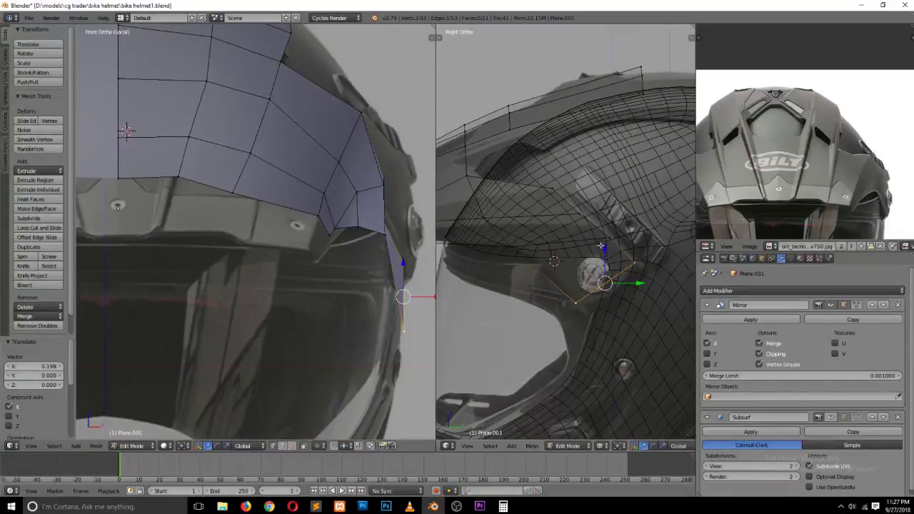
Step: Slide the side strip's corner vertex along its edge, checking the shape in solid shading
key("z")
key("a")
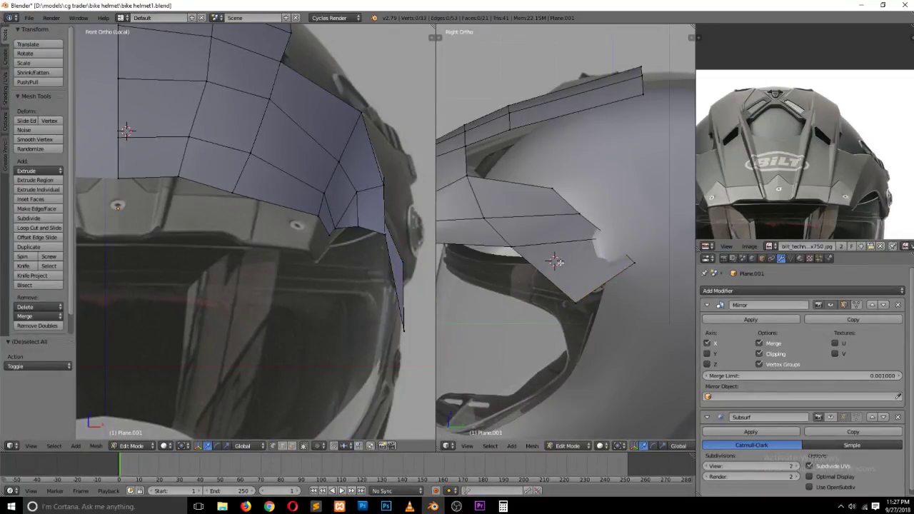
right_click(599, 241)
key("shift+v")
left_click(592, 237)
key("z")
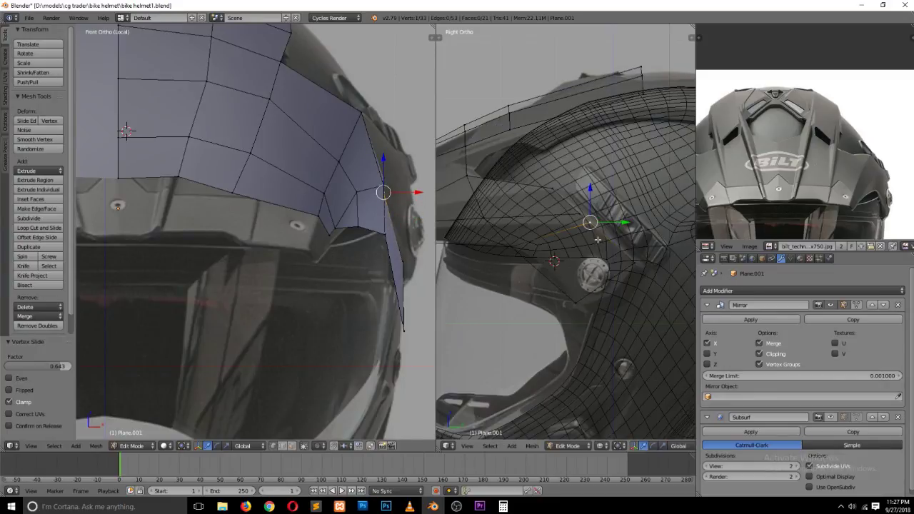
Step: Cut two new edge loops across the side strip and shift them slightly outward
key("ctrl+r")
left_click(544, 269)
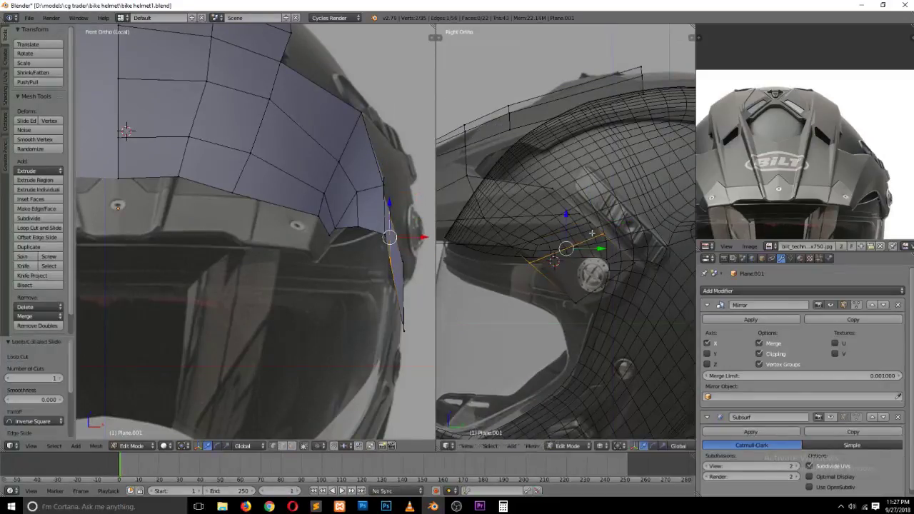
right_click_drag(537, 270, 557, 270)
key("ctrl+r")
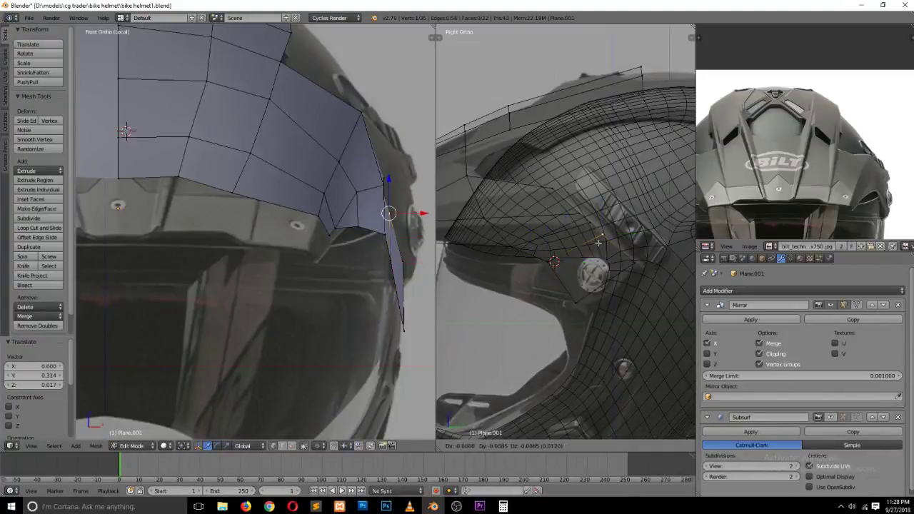
left_click(574, 252)
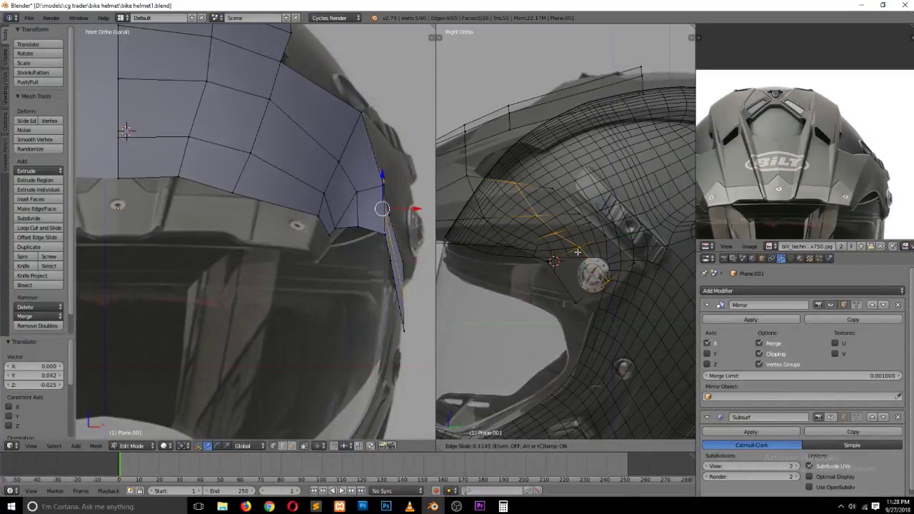
left_click(572, 243)
key("g")
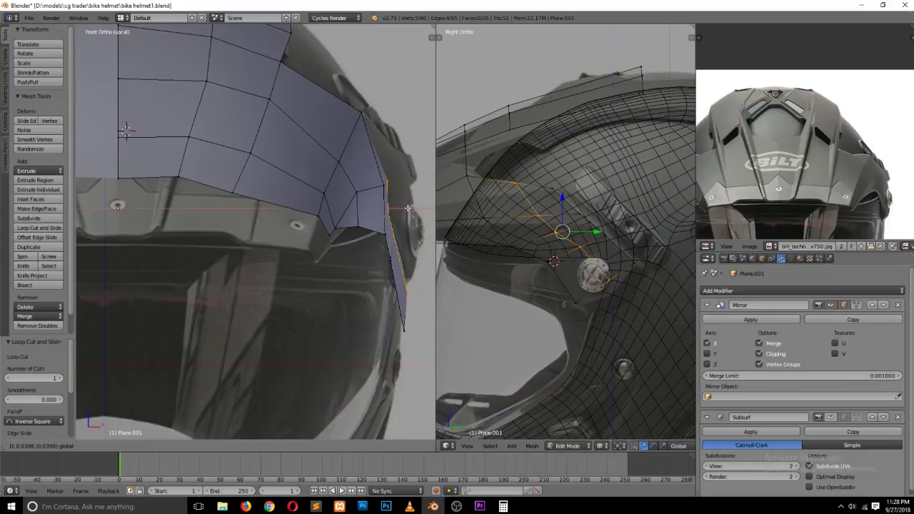
left_click(408, 208)
Step: Move the panel's side-edge vertices slightly outward to follow the reference
right_click(403, 198)
right_click(392, 212)
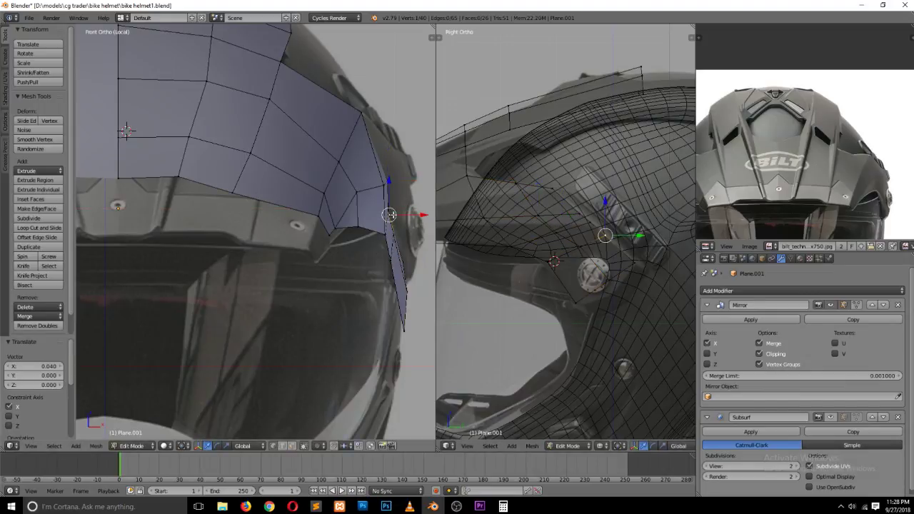
right_click(541, 219)
right_click(556, 232)
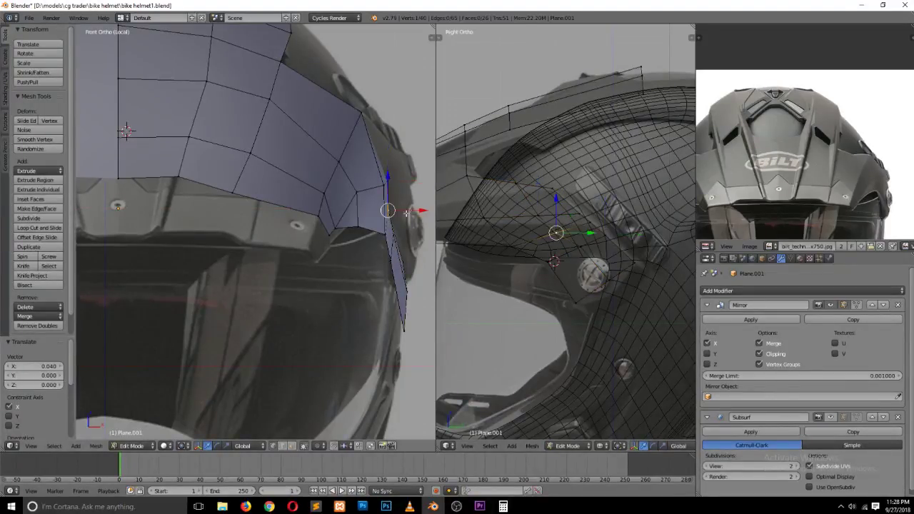
key("g")
left_click(410, 211)
right_click(392, 234)
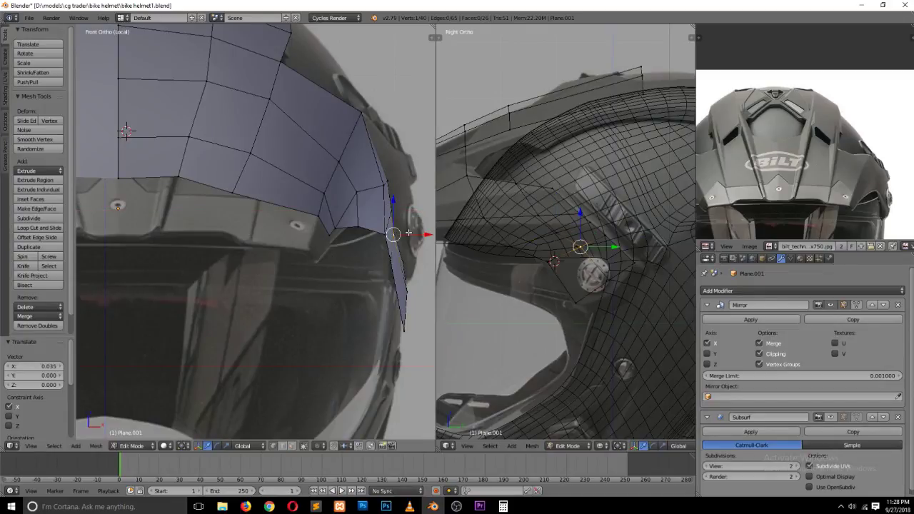
key("g")
left_click(411, 233)
Step: Drop a lower tab vertex down until it sits against the helmet reference
right_click(610, 280)
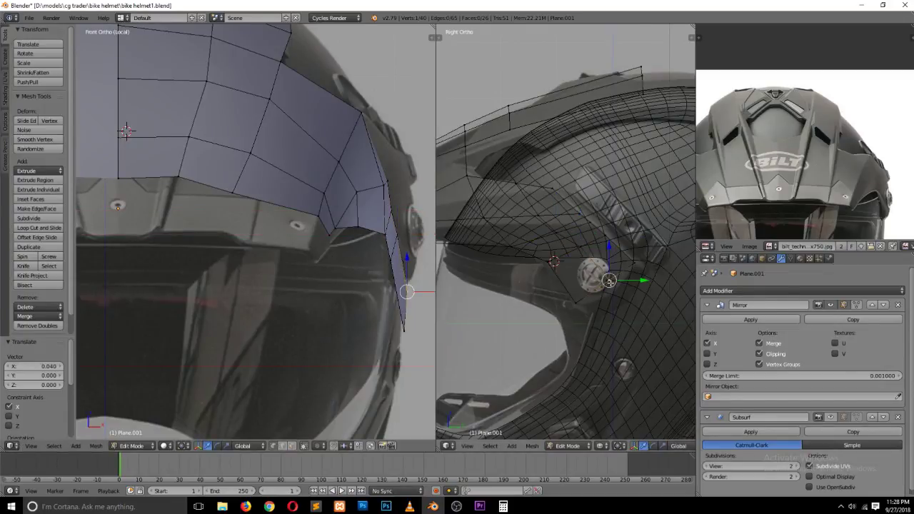
key("g")
left_click(580, 307)
key("g")
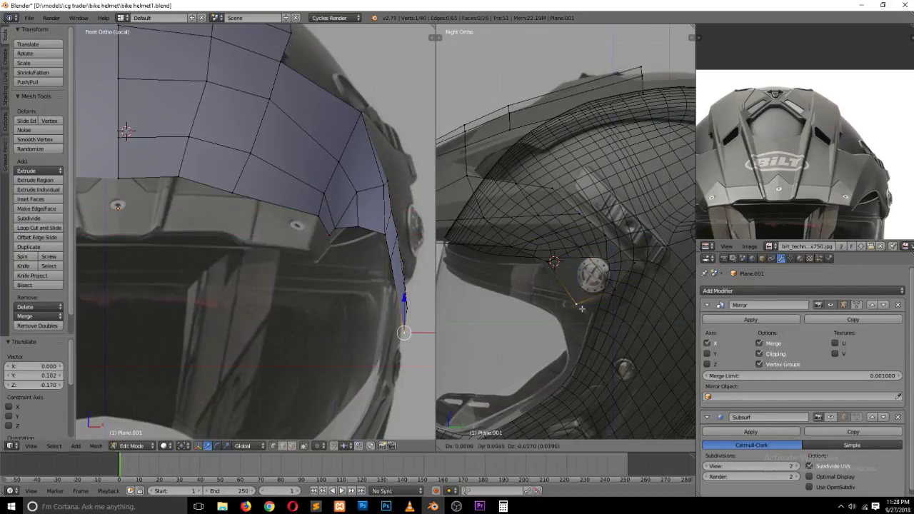
left_click(601, 300)
key("g")
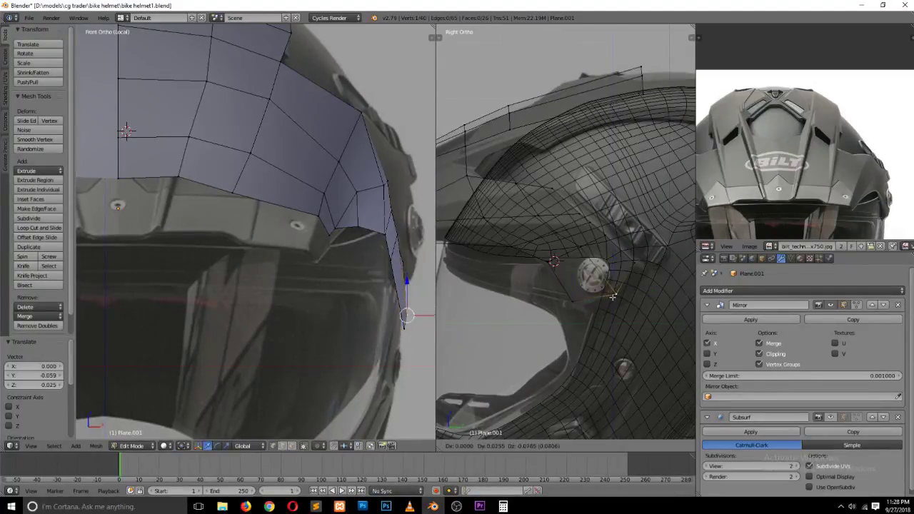
left_click(612, 293)
Step: Reshape a neighbouring vertex down toward the edge and exit Edit Mode
right_click(630, 256)
right_click(572, 208)
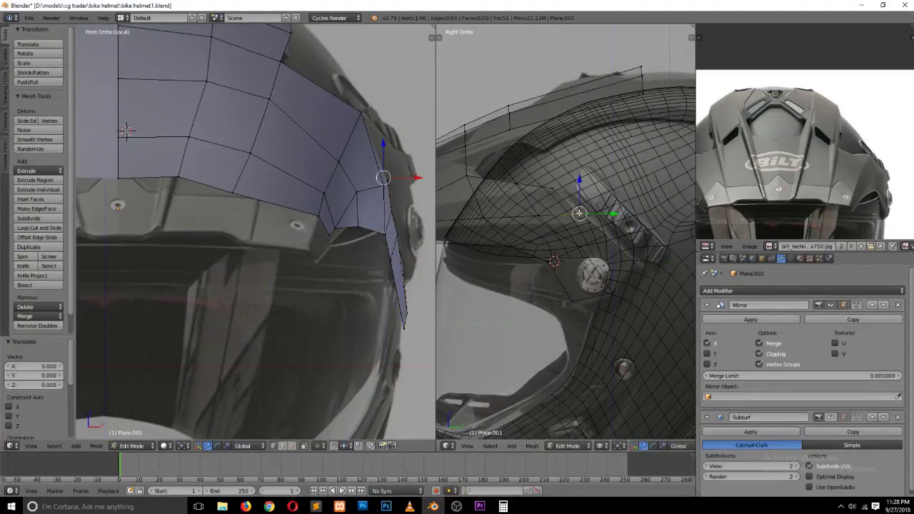
key("g")
left_click(577, 211)
key("g")
left_click(602, 234)
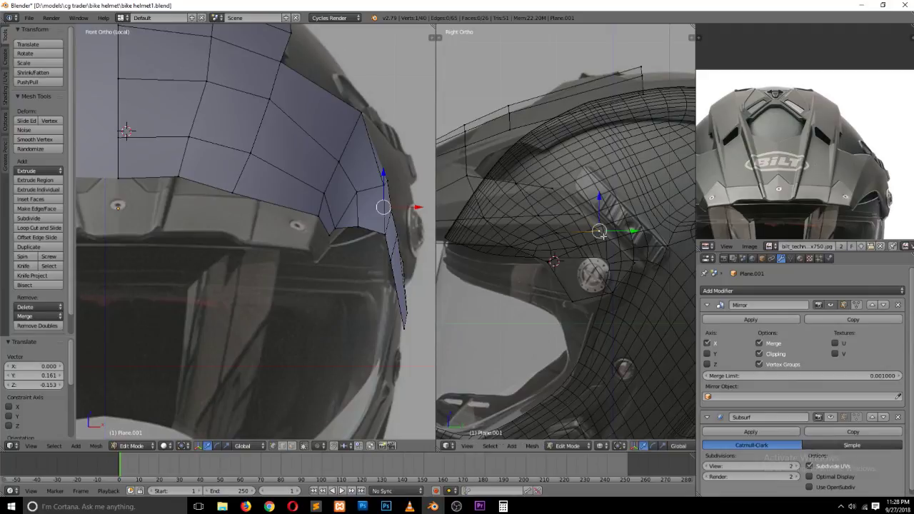
key("g")
left_click(581, 247)
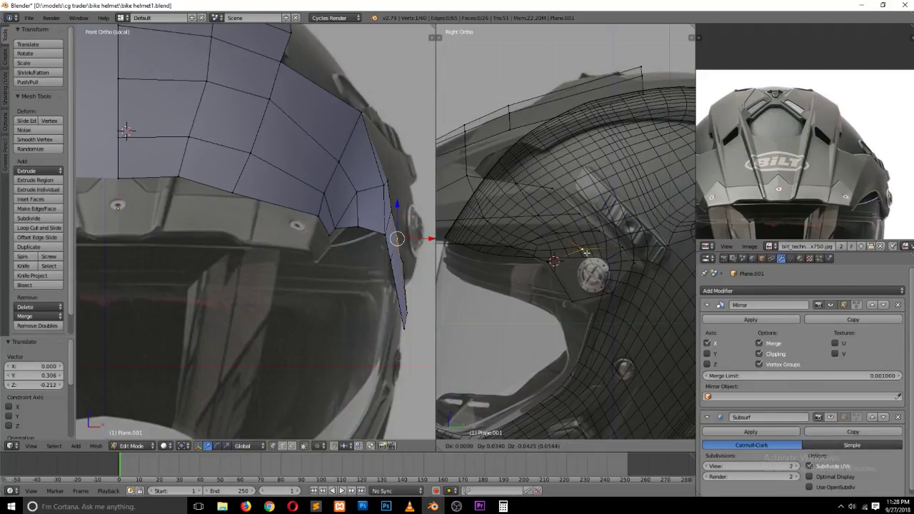
key("Tab")
scroll(361, 262, "down", 3)
Step: In right side view, move the lower flap vertex up and left, fine-tuning its position
middle_click_drag(361, 258, 193, 308)
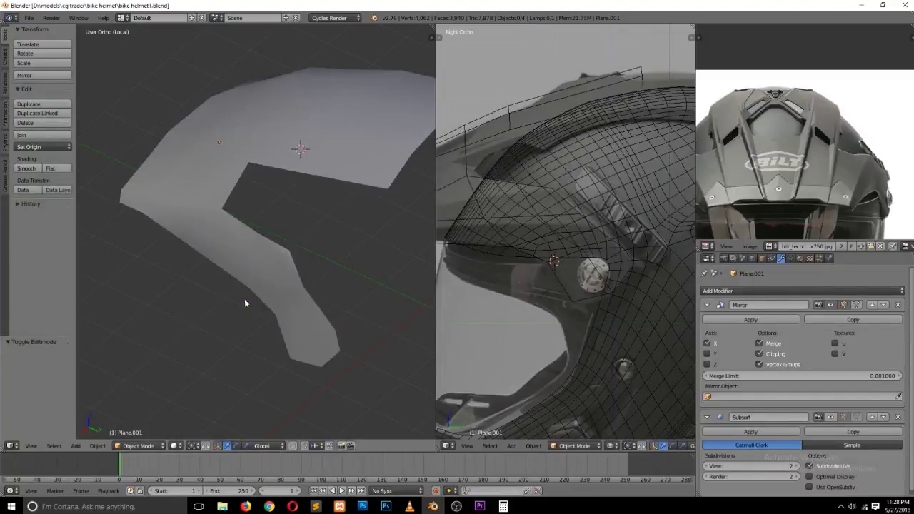
key("Tab")
key("KP_3")
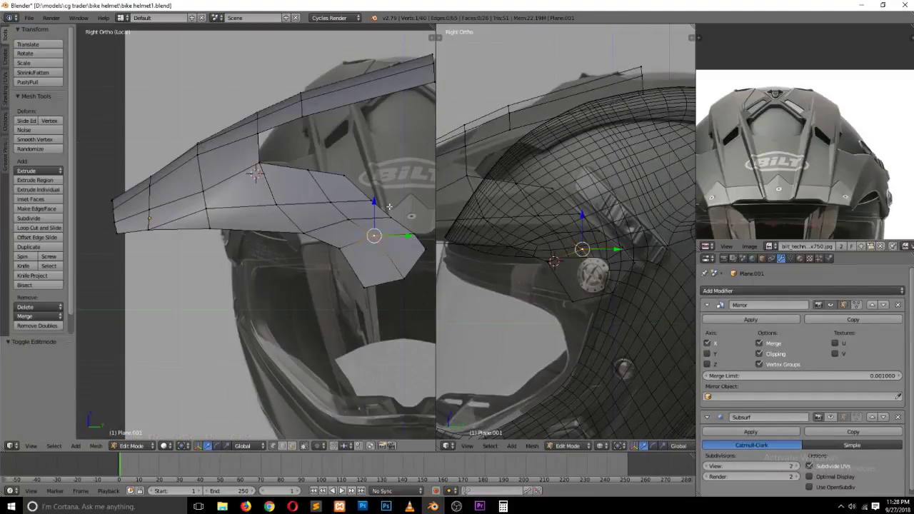
left_click_drag(381, 236, 398, 218)
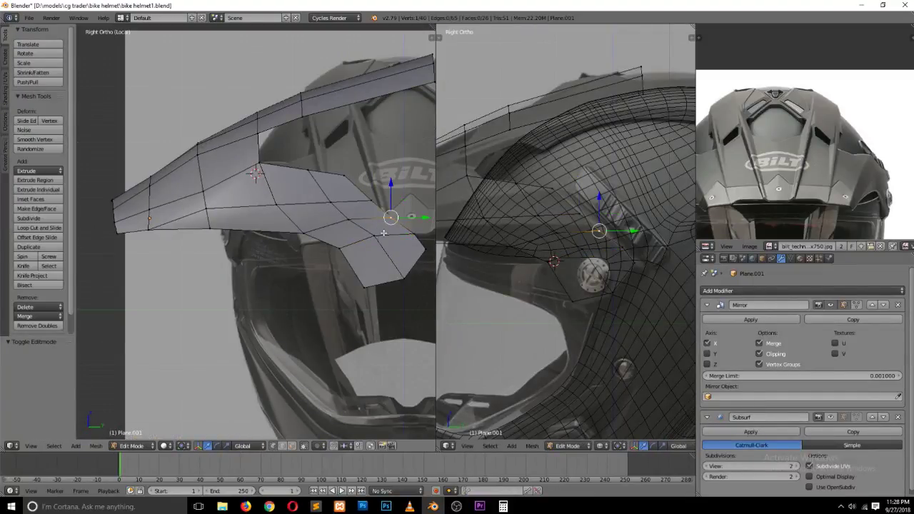
key("ctrl+z")
key("g")
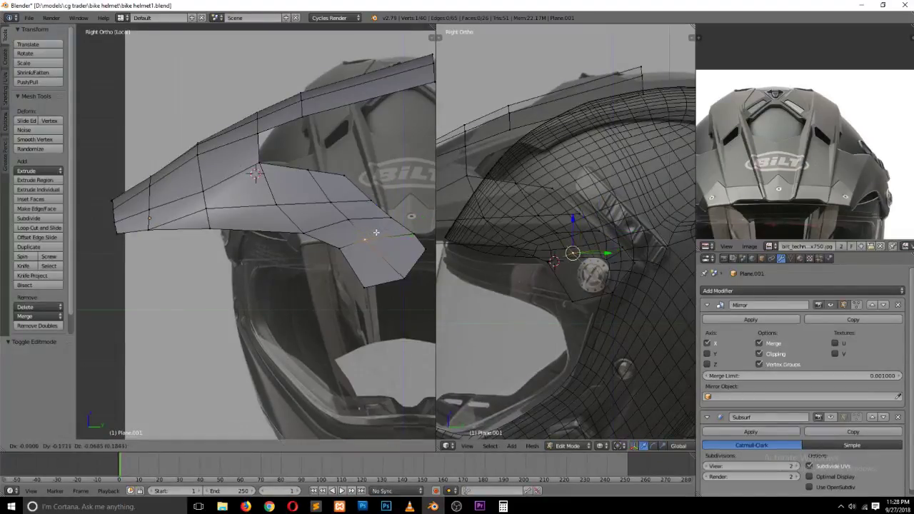
left_click(350, 219)
key("g")
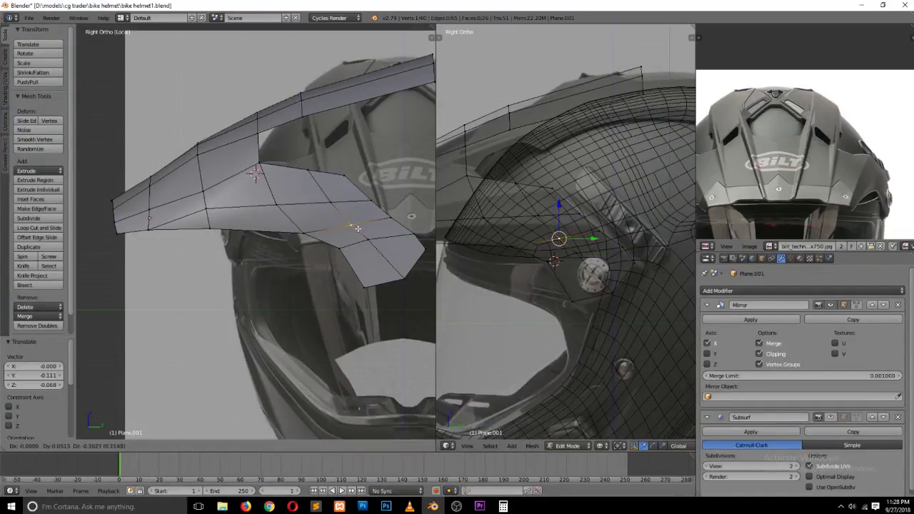
left_click(358, 228)
key("g")
left_click(361, 228)
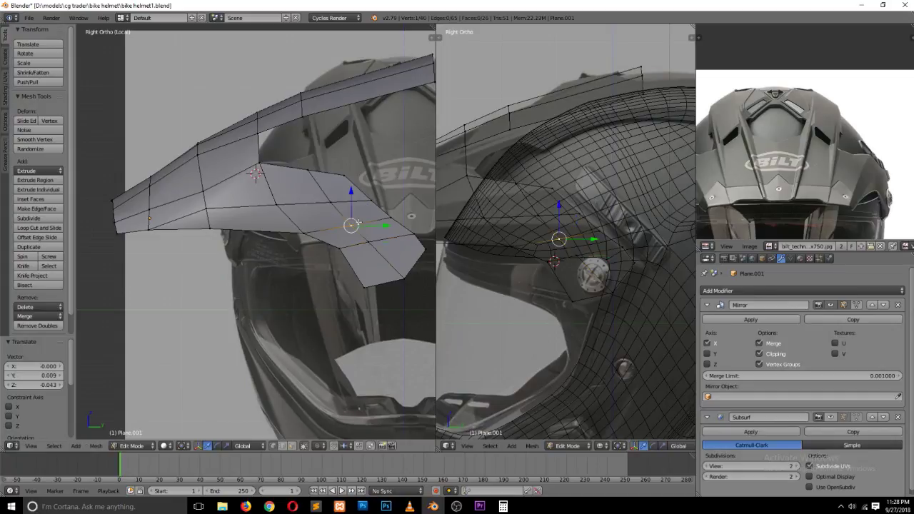
key("g")
left_click(361, 228)
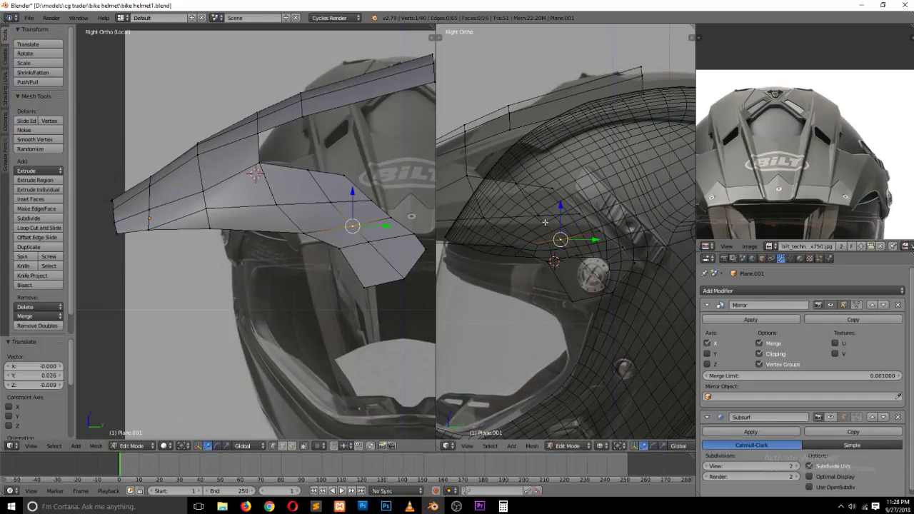
Step: Move two more flap vertices to follow the side reference, then preview the smoothed panel
right_click(277, 203)
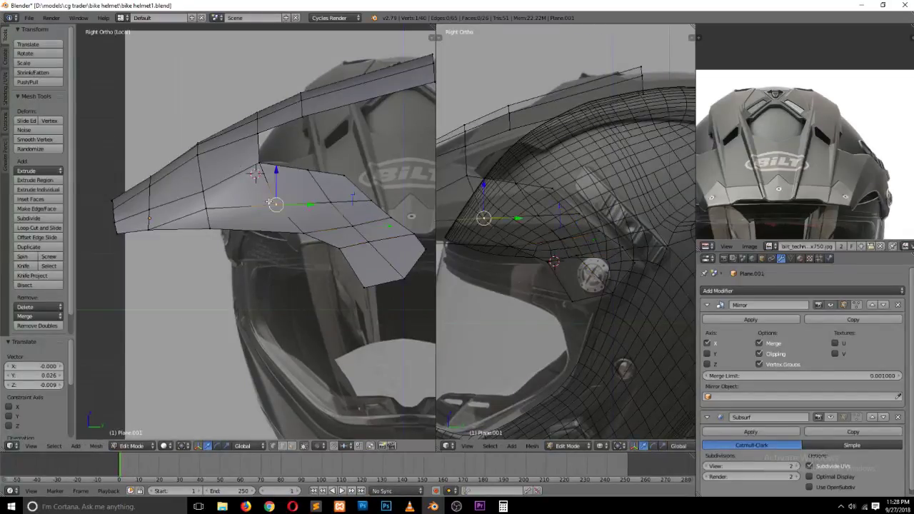
key("g")
left_click(326, 194)
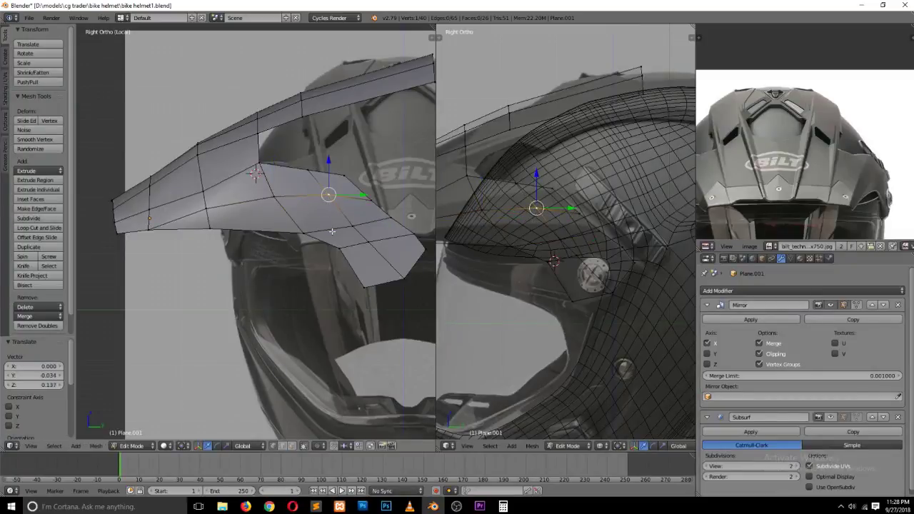
right_click(343, 220)
key("g")
left_click(388, 223)
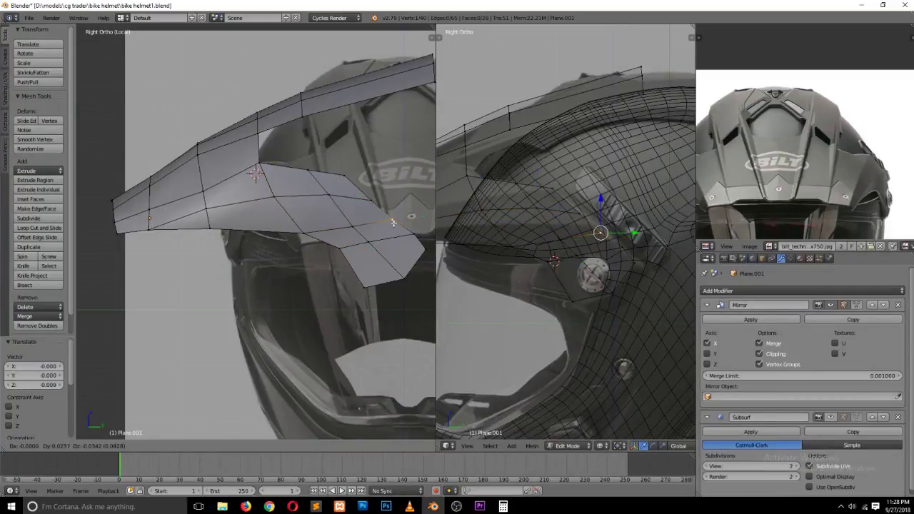
key("Tab")
Step: Slide two side-flap edge loops outward along X to even out their spacing
mouse_move(361, 232)
middle_mouse_down()
mouse_move(385, 279)
mouse_move(429, 272)
middle_mouse_up()
key("Tab")
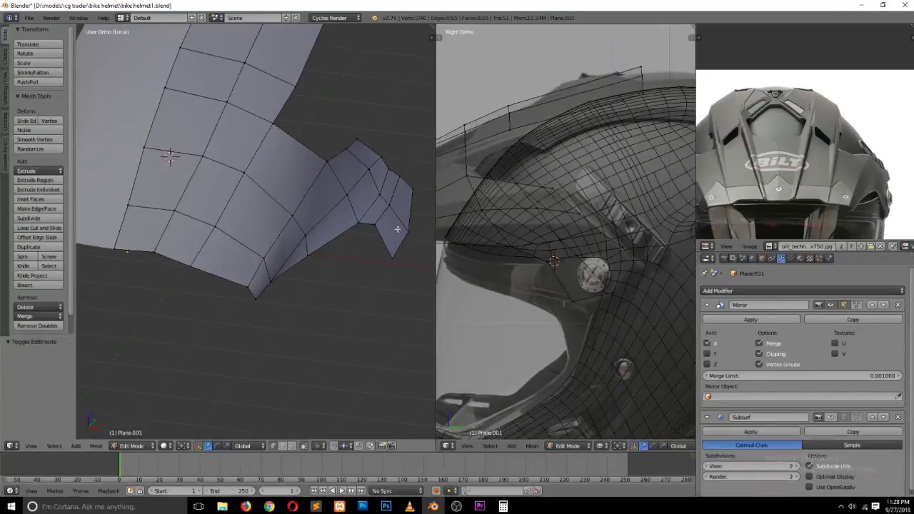
right_click(386, 208, "alt")
left_click_drag(419, 198, 369, 183)
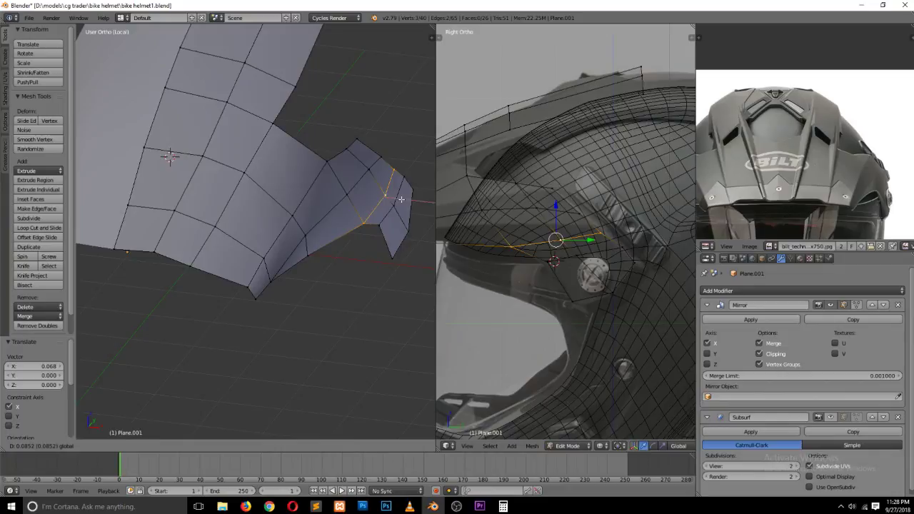
right_click(366, 178, "alt")
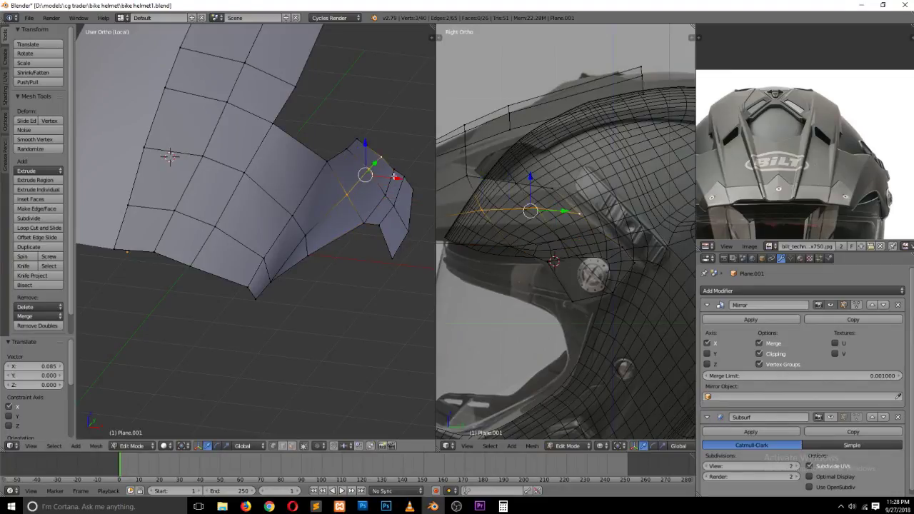
left_click_drag(392, 175, 398, 177)
Step: Check the panel from the front view and save the helmet file
key("KP_1")
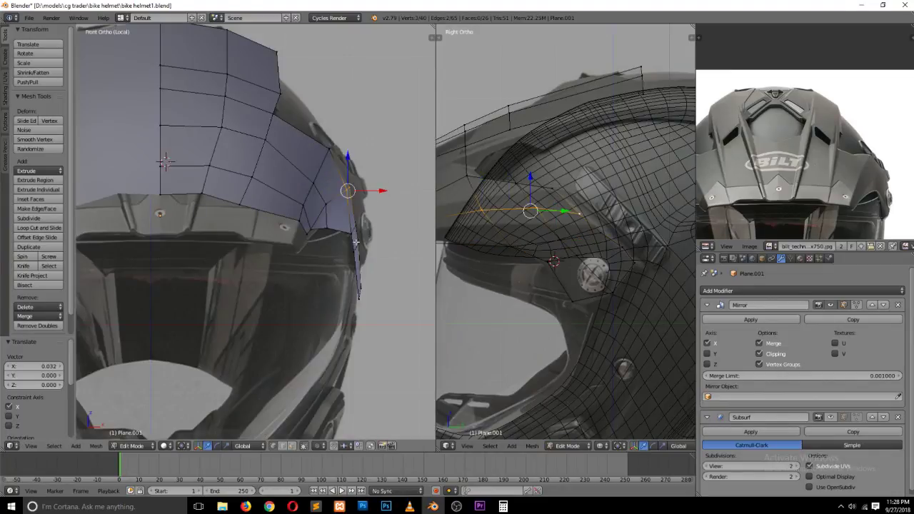
key("Tab")
key("ctrl+s")
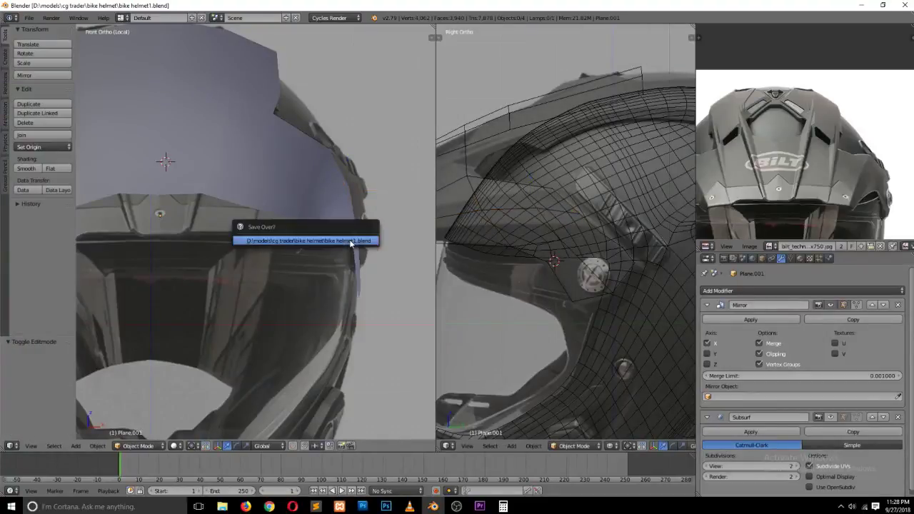
scroll(347, 224, "down", 1)
Step: Add a new edge loop across the side strip in top view and raise it slightly
scroll(511, 176, "down", 1)
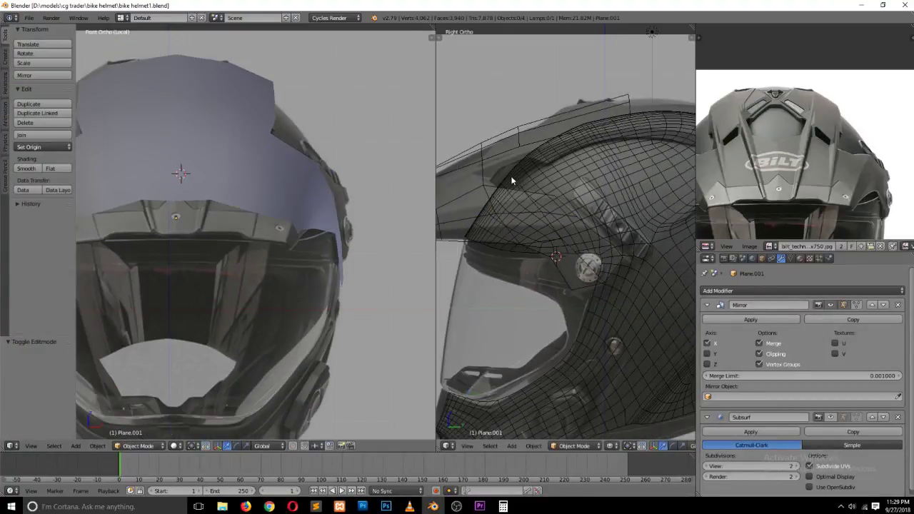
middle_click_drag(310, 187, 202, 230)
key("Tab")
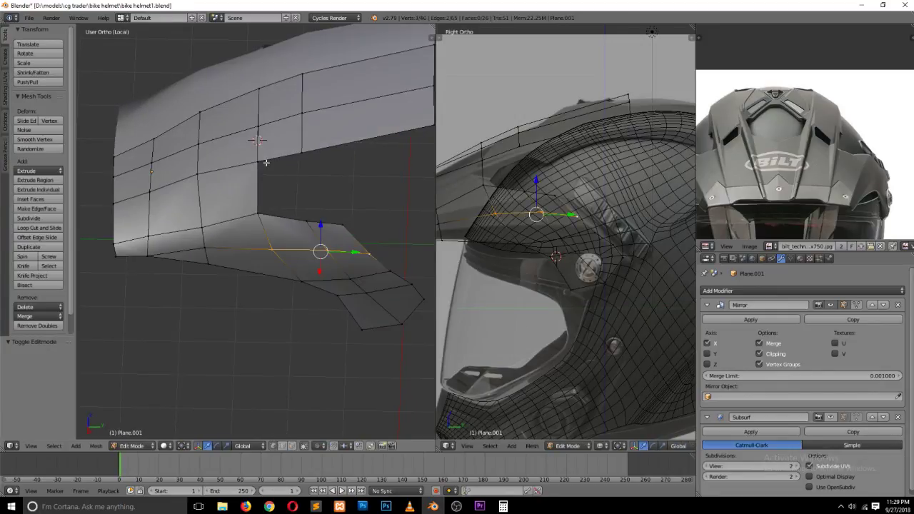
right_click(262, 162)
key("KP_1")
key("KP_7")
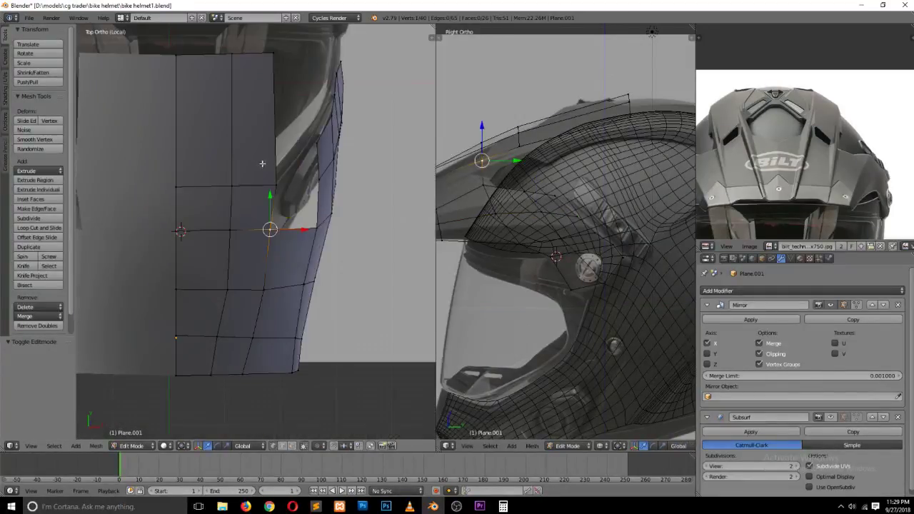
key("ctrl+r")
left_click(283, 300)
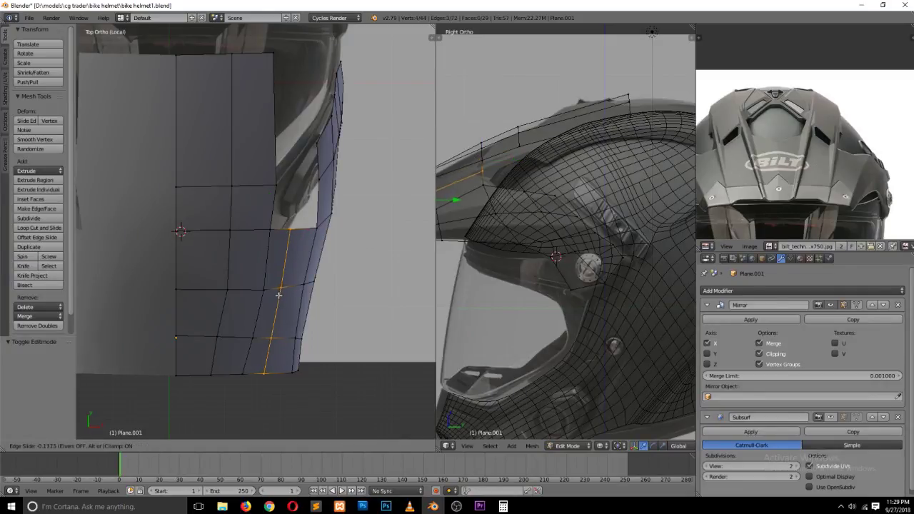
left_click(283, 295)
key("KP_Decimal")
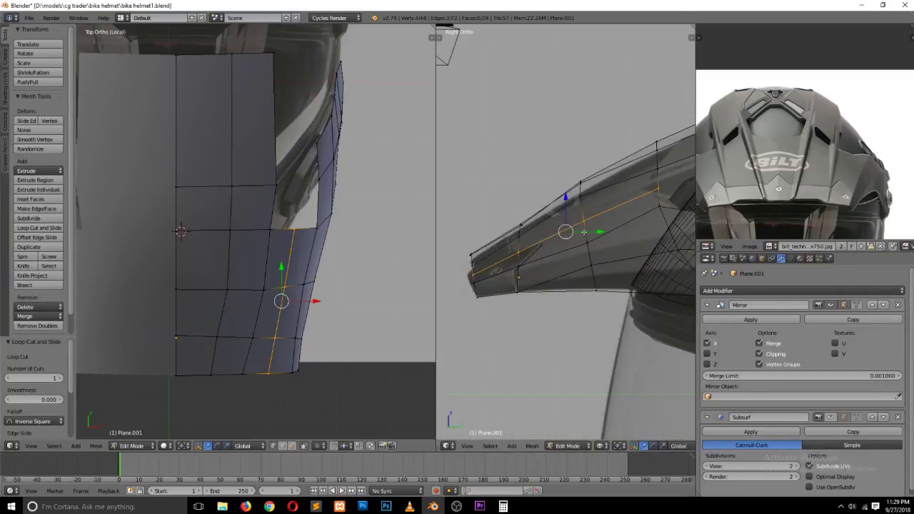
left_click_drag(566, 199, 565, 191)
Step: Move a shell-panel edge vertex onto the reference outline
right_click(529, 243)
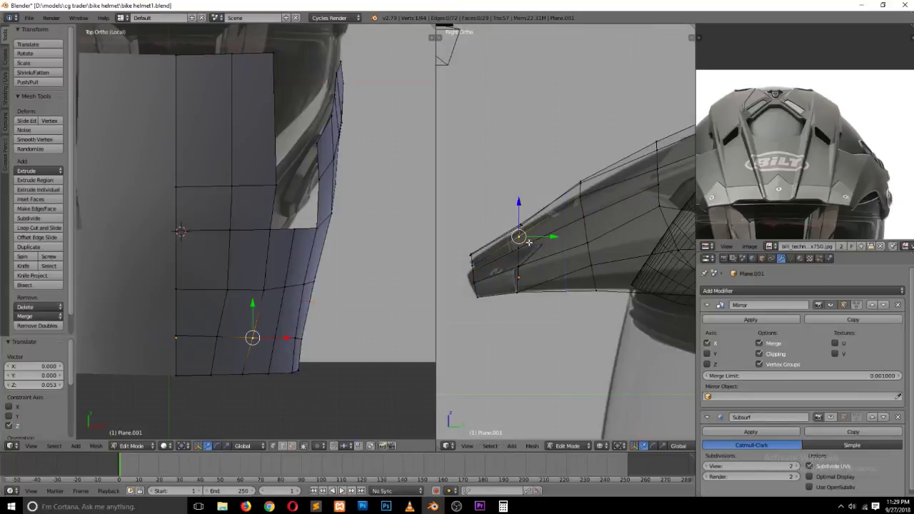
right_click(295, 230)
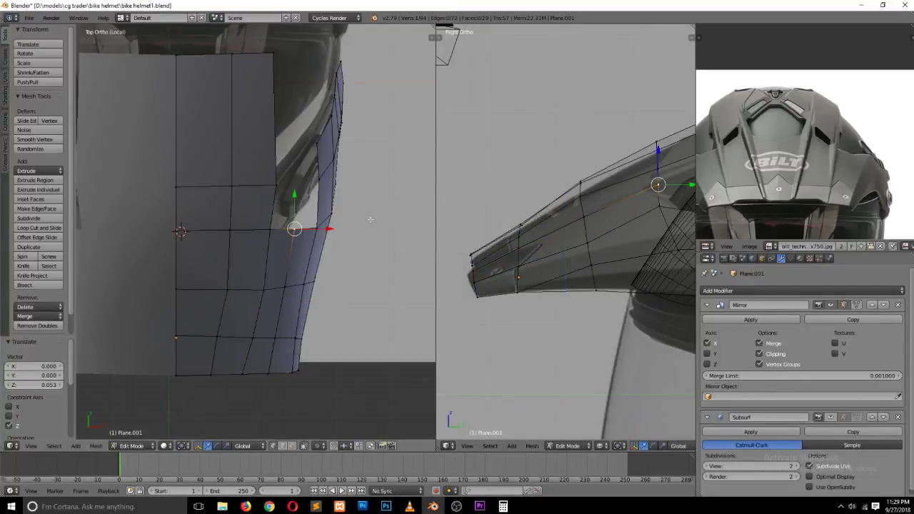
left_click_drag(658, 186, 638, 191)
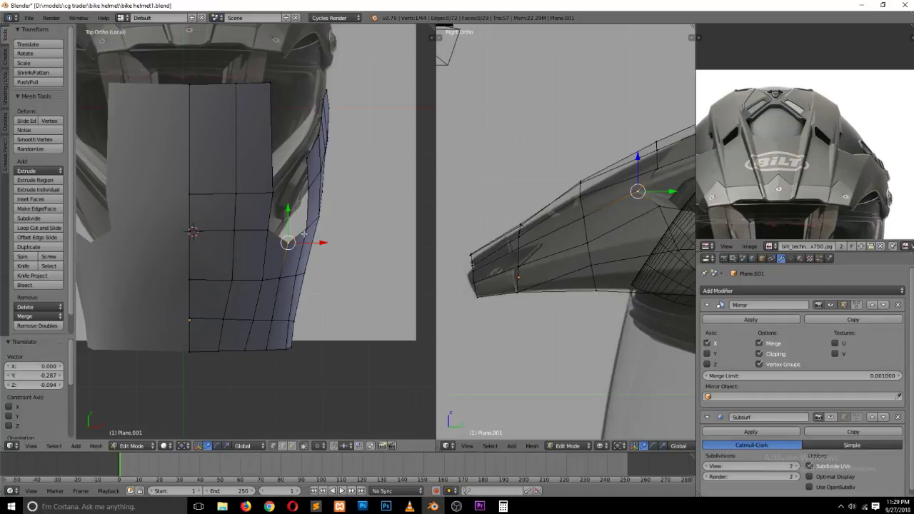
Step: In side view, reposition a vertex on the panel's upper edge
key("KP_3")
scroll(214, 179, "up", 2)
scroll(214, 180, "up", 2)
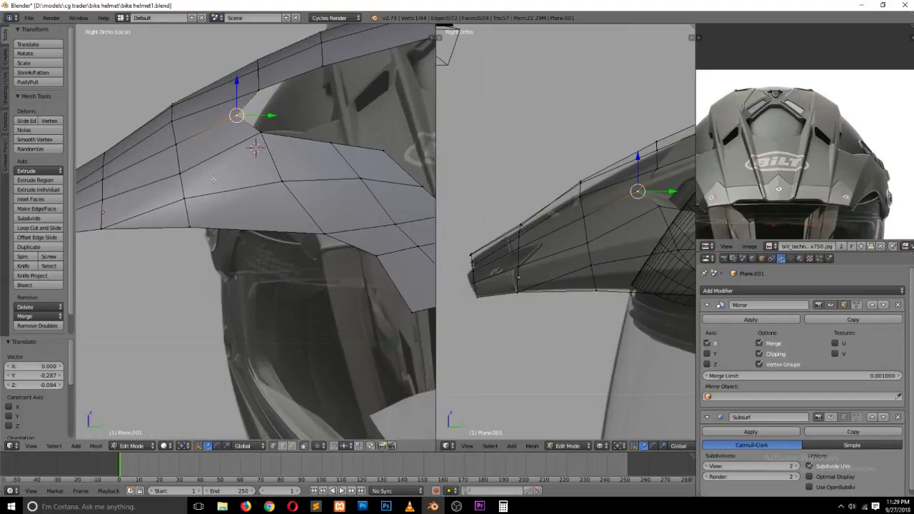
right_click(176, 146)
key("g")
left_click(227, 158)
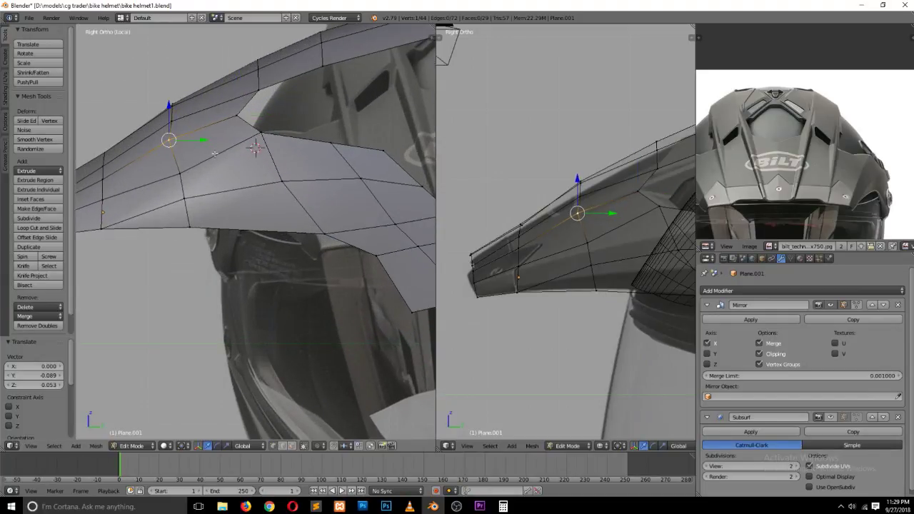
key("g")
left_click(171, 169)
Step: Adjust the vertices near the panel's front tip, lowering them along the front edge
right_click(149, 179)
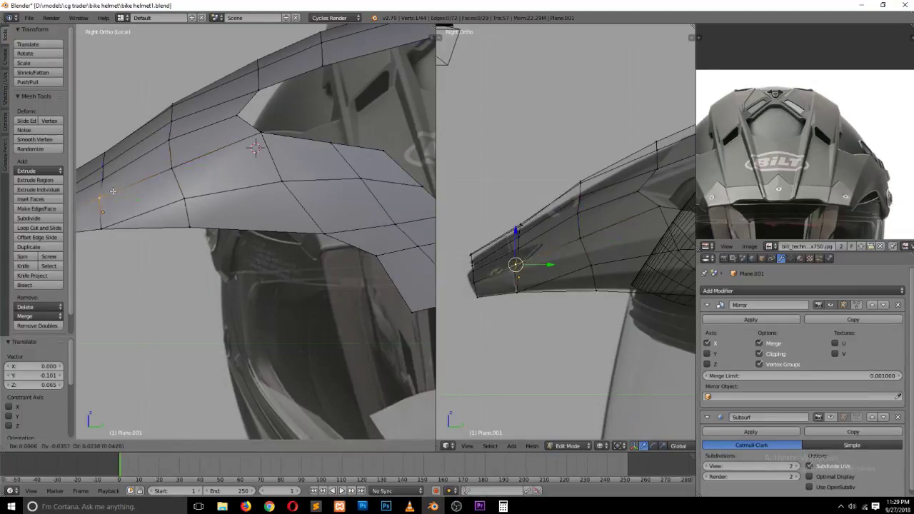
scroll(157, 173, "up", 2, "ctrl")
right_click(192, 178)
key("g")
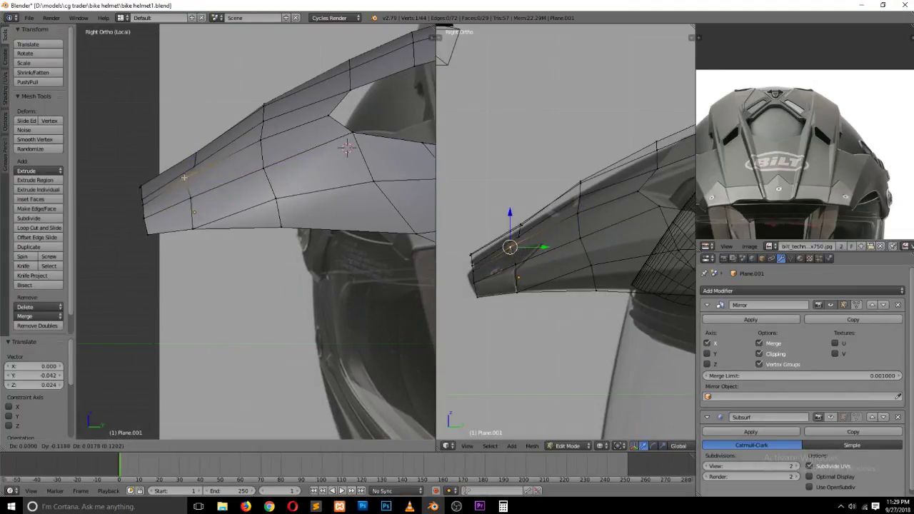
right_click(187, 175)
key("g")
left_click(187, 168)
key("g")
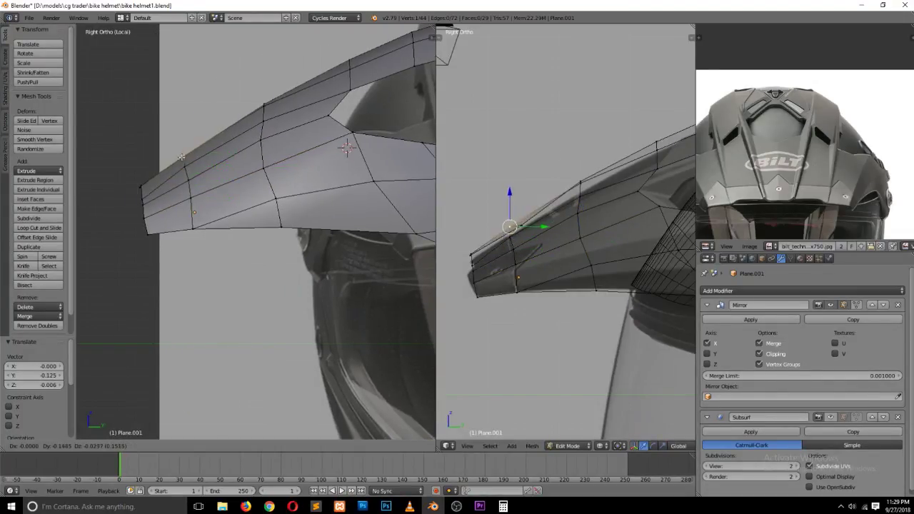
left_click(188, 179)
key("g")
left_click(184, 179)
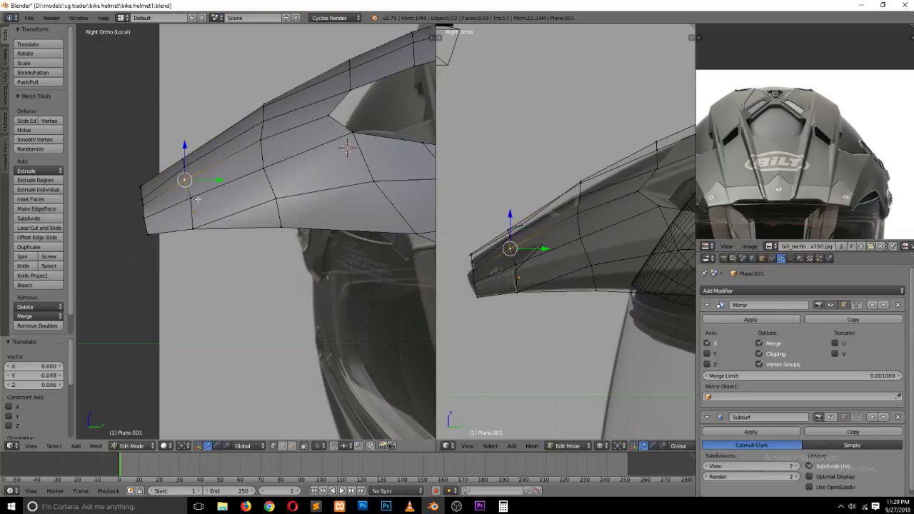
key("g")
left_click(190, 198)
key("g")
left_click(194, 197)
Step: Reposition the upper and lower front-edge vertices, then clear the selection
right_click(184, 180)
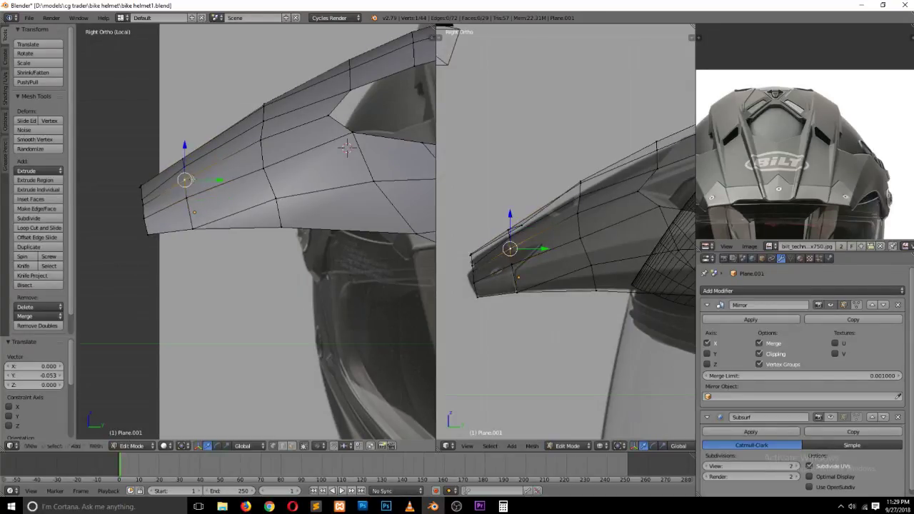
key("g")
left_click(183, 179)
right_click(187, 166)
key("g")
left_click(187, 166)
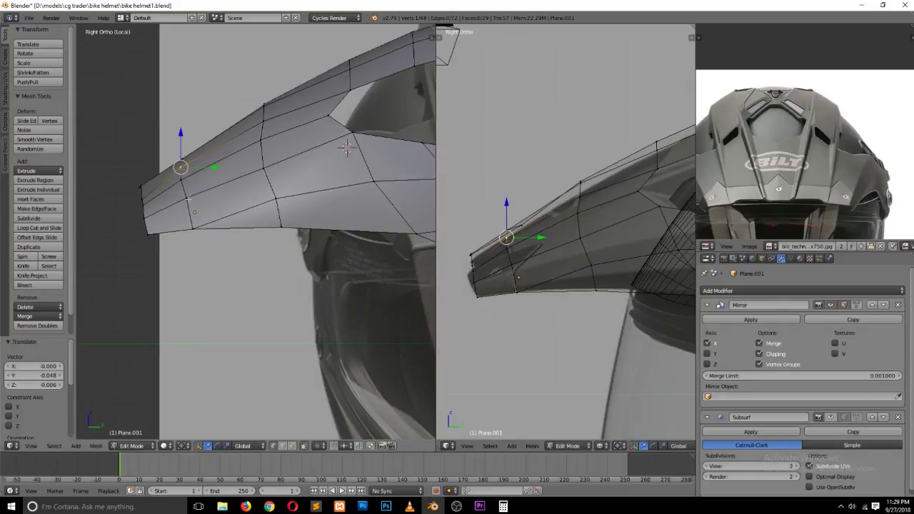
right_click(183, 197)
key("g")
left_click(206, 192)
key("a")
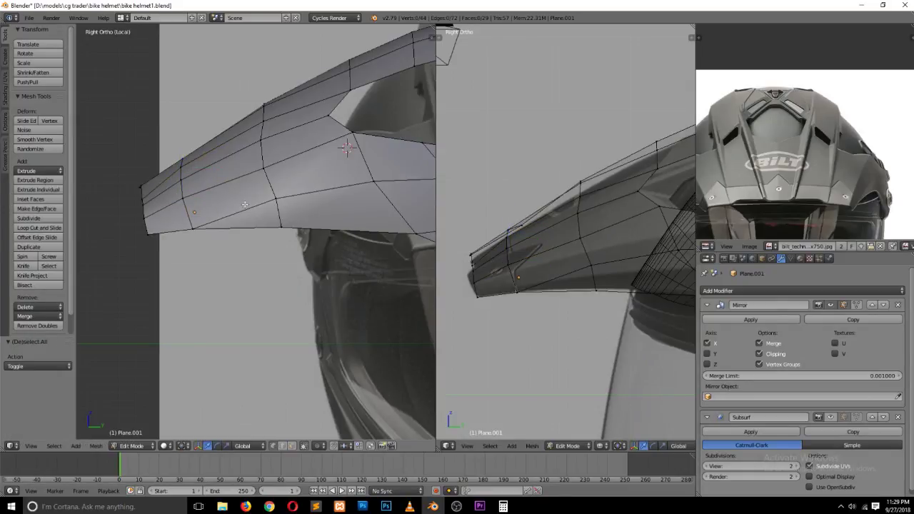
Step: Place the 3D cursor below the visor and nudge a middle-row vertex slightly
left_click(457, 507)
left_click(347, 301)
right_click(282, 188)
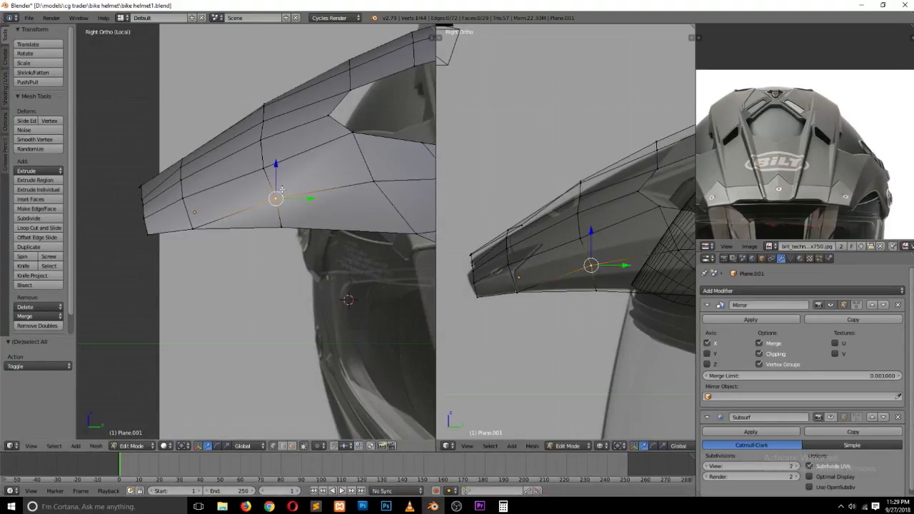
right_click(267, 167)
key("g")
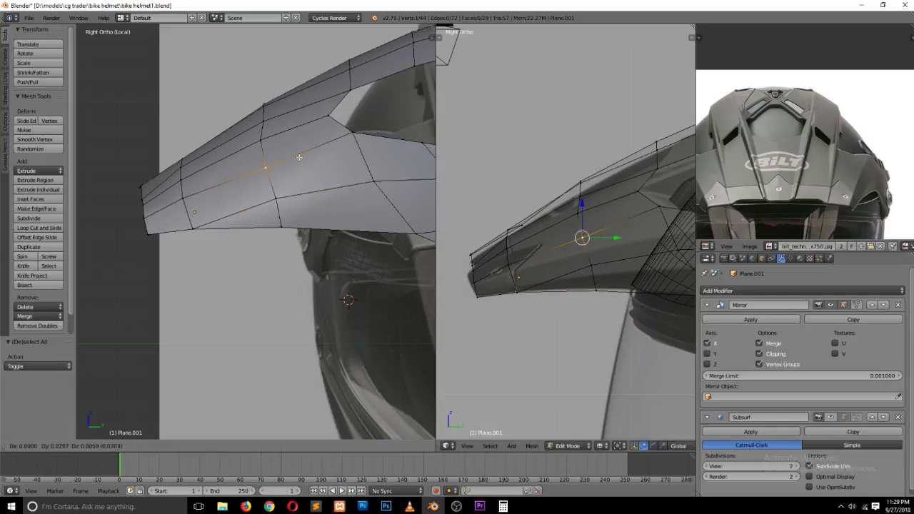
left_click(295, 160)
Step: In front view, raise the lower edge's centre vertex along Z and leave Edit Mode
key("KP_1")
scroll(312, 193, "down", 2)
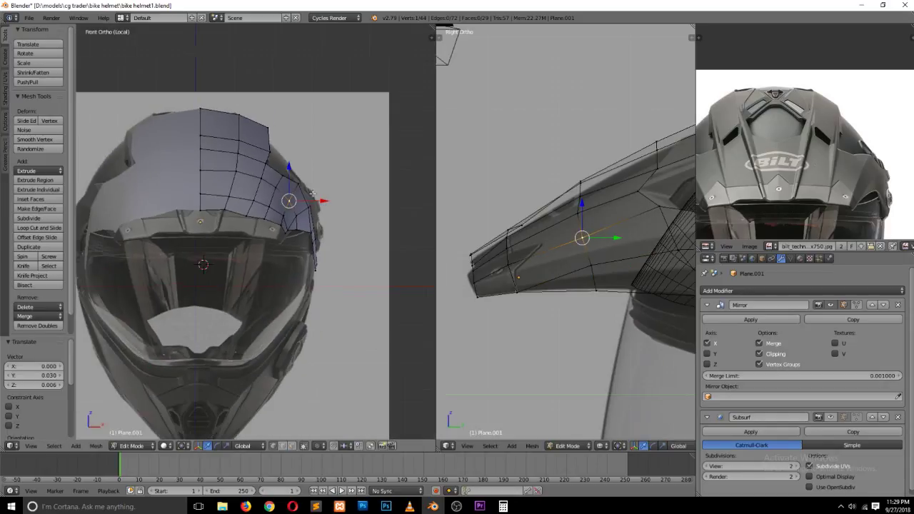
scroll(286, 190, "up", 2)
scroll(257, 186, "up", 2)
right_click(241, 187)
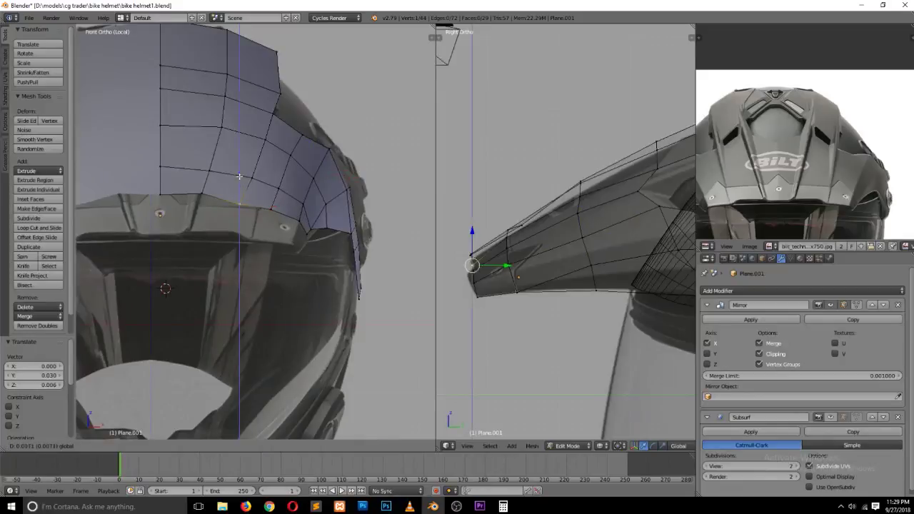
key("g")
key("z")
left_click(247, 173)
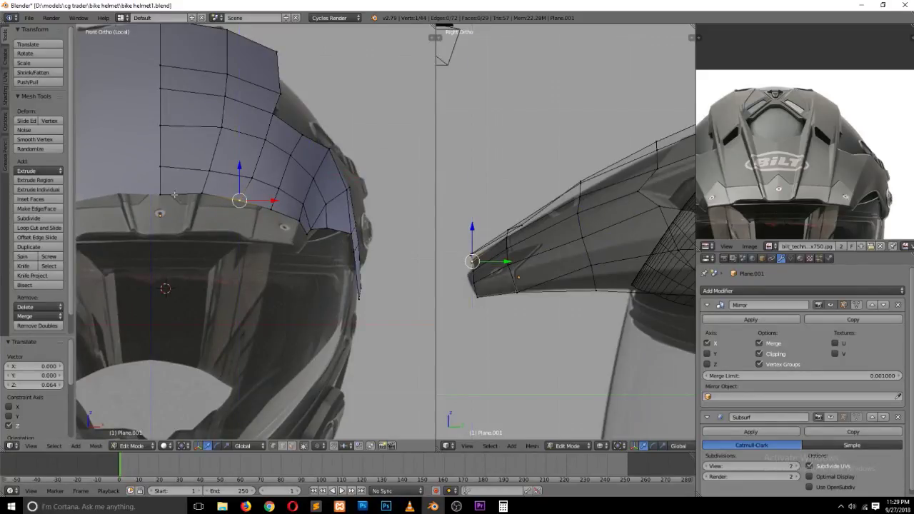
key("Tab")
Step: Save the blend file, overwriting the existing copy
key("ctrl+s")
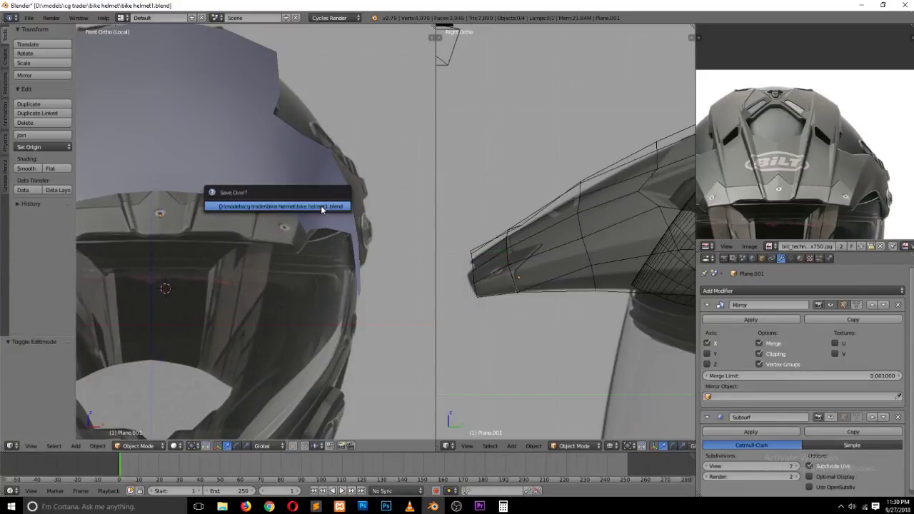
left_click(321, 205)
scroll(321, 205, "down", 1)
Step: Enter Edit Mode with nothing selected and vertex selection active
key("Tab")
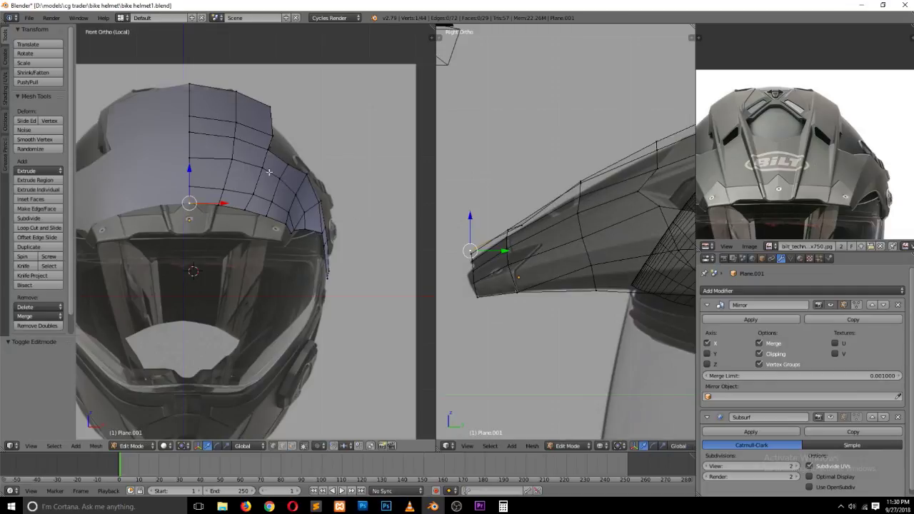
key("a")
key("ctrl+Tab")
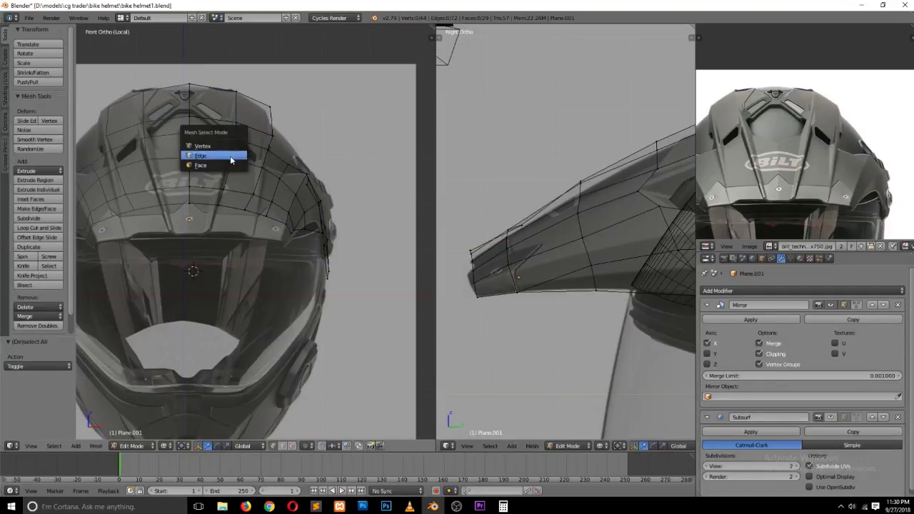
left_click(233, 144)
scroll(261, 160, "up", 1)
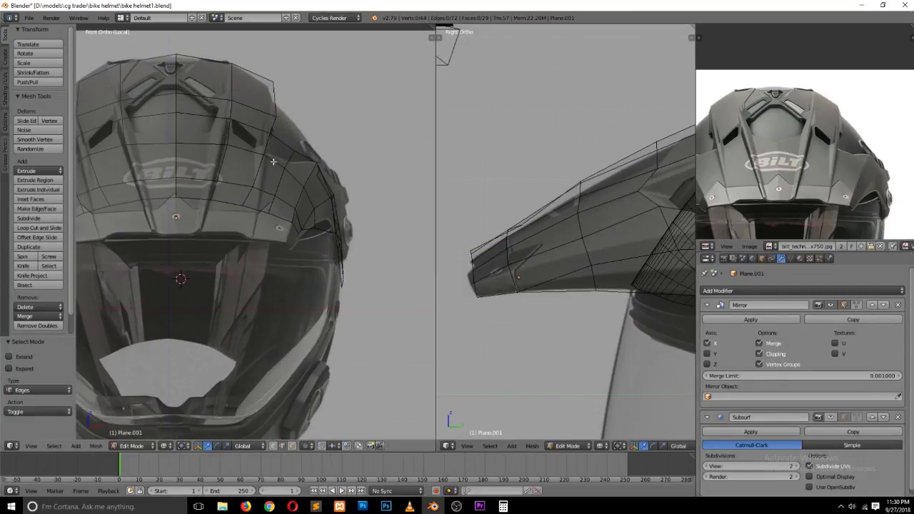
key("ctrl+Tab")
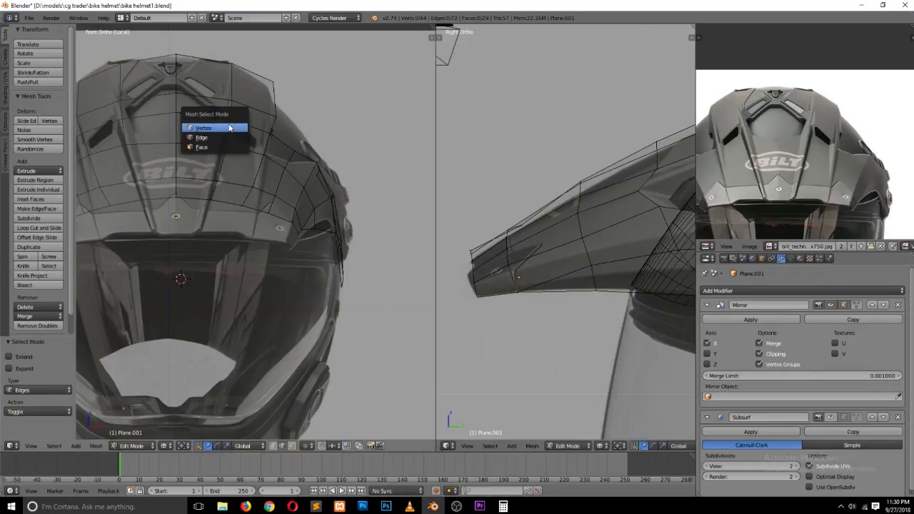
left_click(219, 125)
Step: Raise two top vertices of the panel to match the front reference
right_click(226, 144)
key("g")
left_click(236, 140)
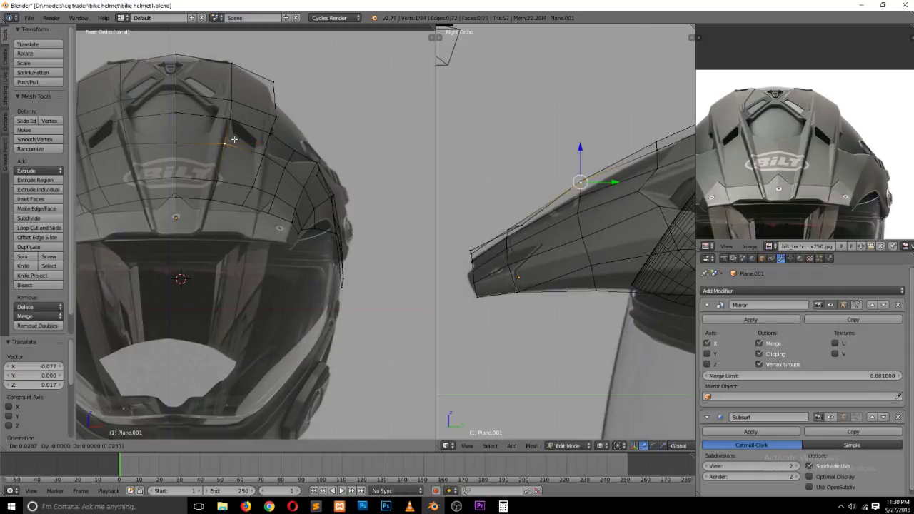
right_click(238, 115)
key("g")
left_click(241, 101)
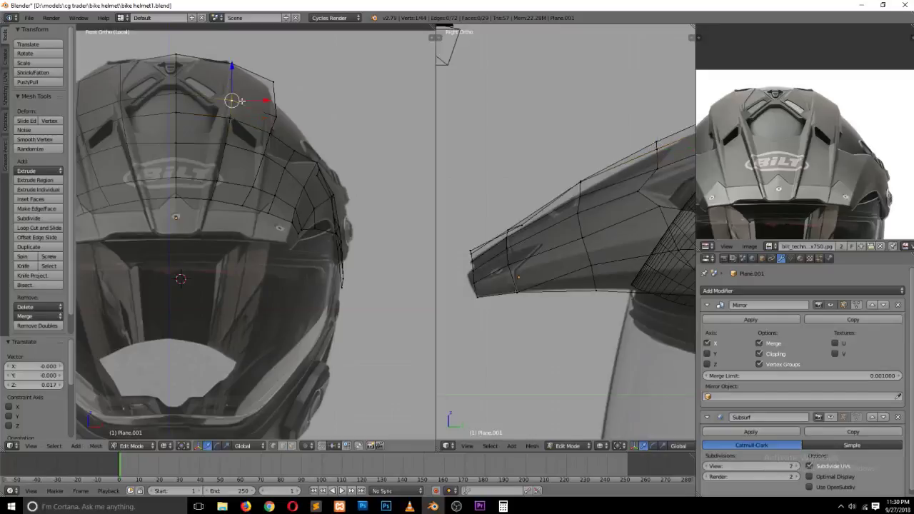
Step: Add a centred edge loop cut running along the panel's length
right_click(227, 139, "alt")
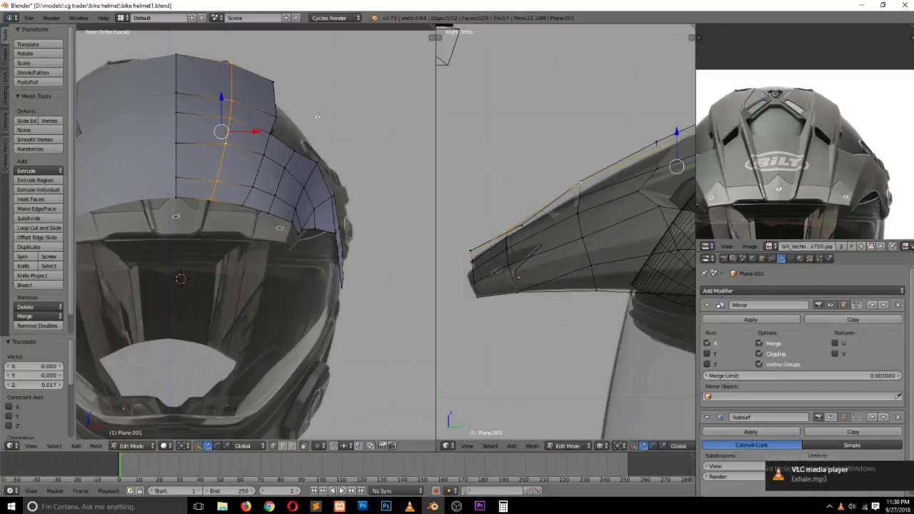
middle_click_drag(271, 142, 353, 138)
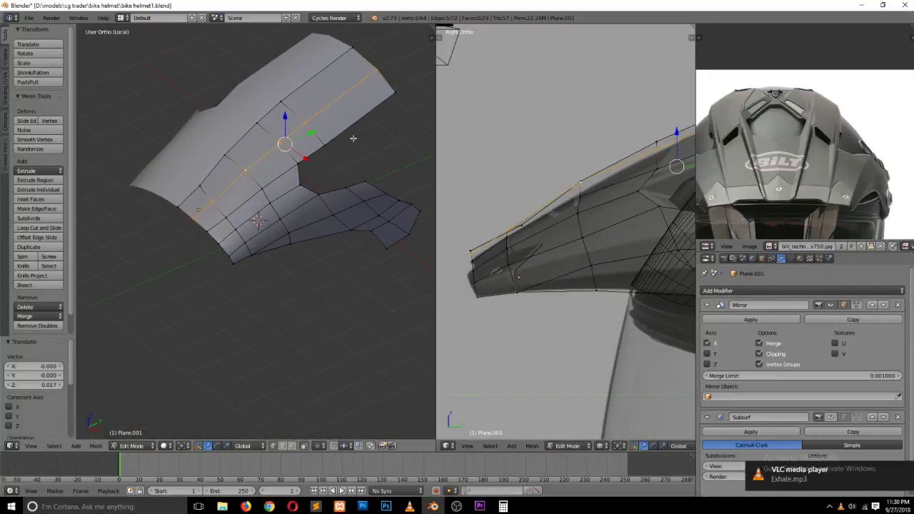
scroll(353, 138, "up", 3, "shift")
scroll(370, 171, "up", 1)
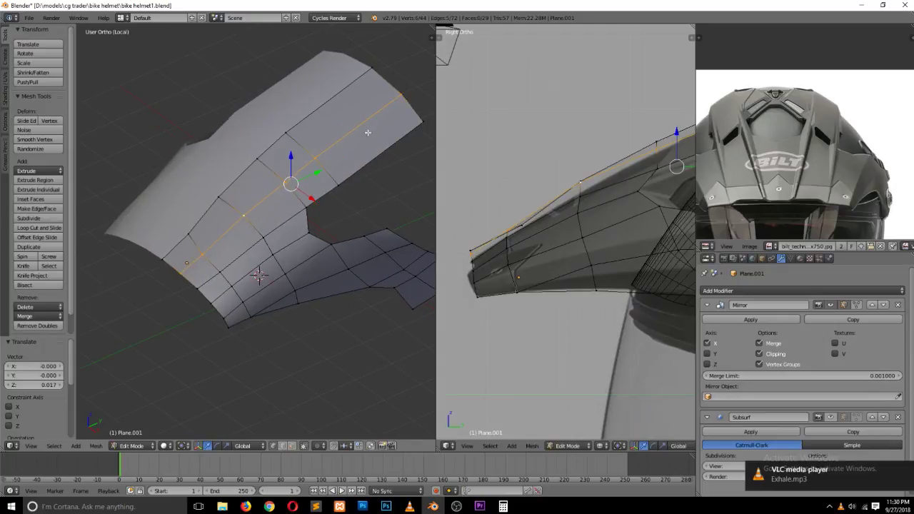
key("ctrl+r")
left_click(349, 120)
right_click(348, 121)
Step: In side view, raise the new edge loop and a neighbouring top edge slightly
key("KP_3")
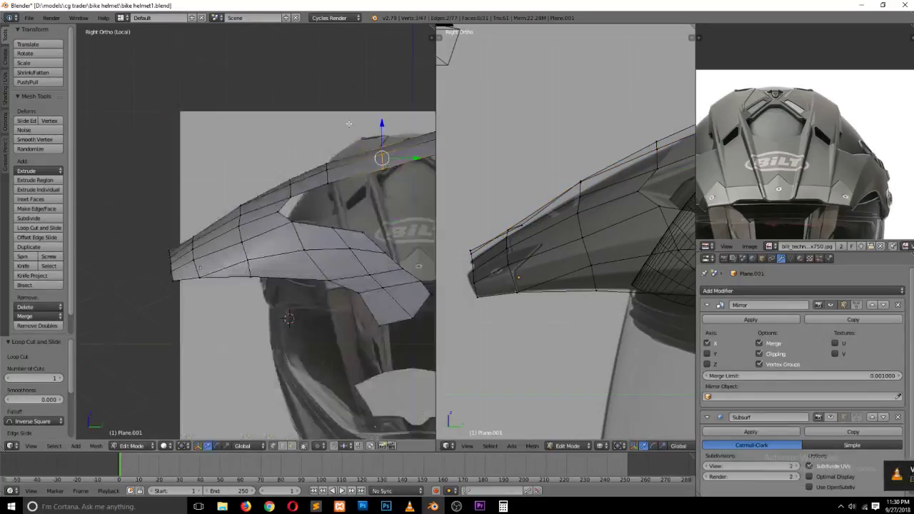
left_click_drag(378, 131, 376, 127)
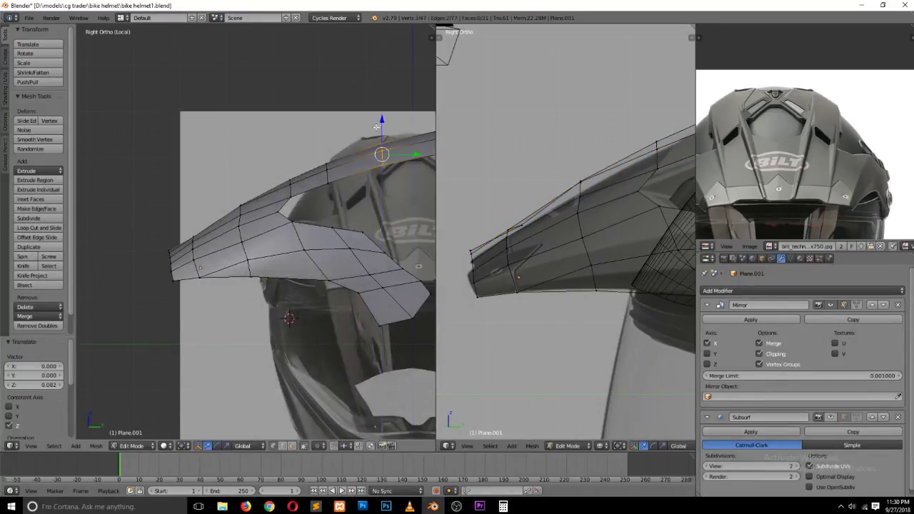
right_click(328, 172)
left_click_drag(327, 154, 327, 148)
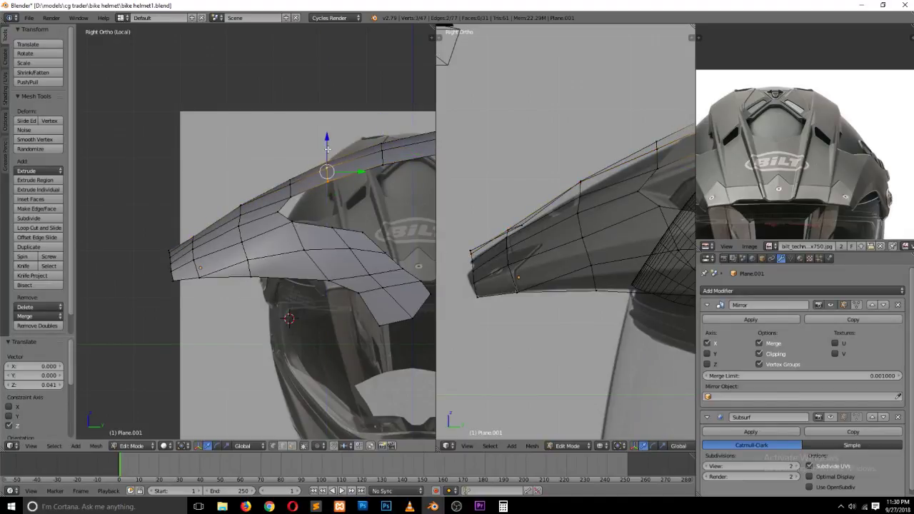
right_click(289, 183, "alt")
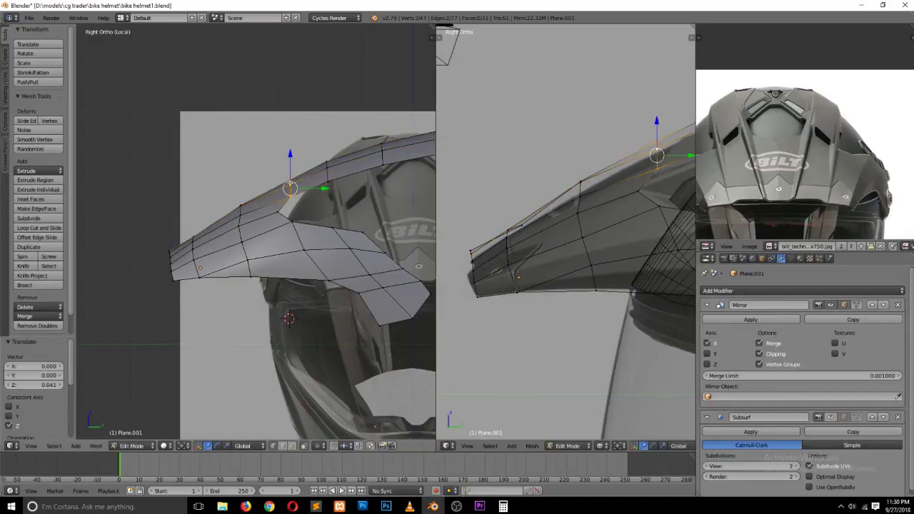
Step: Clear the selection and switch to Front view with vertex selection
key("a")
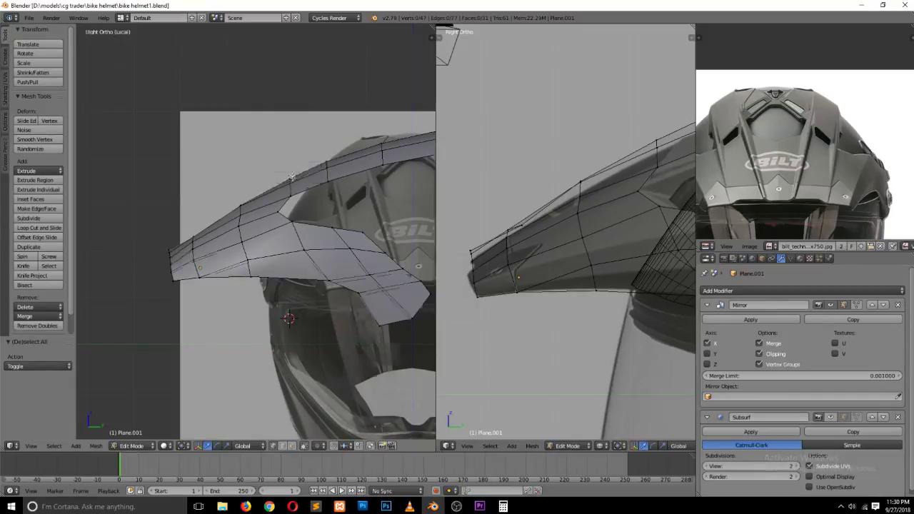
middle_click_drag(291, 175, 343, 227)
key("ctrl+Tab")
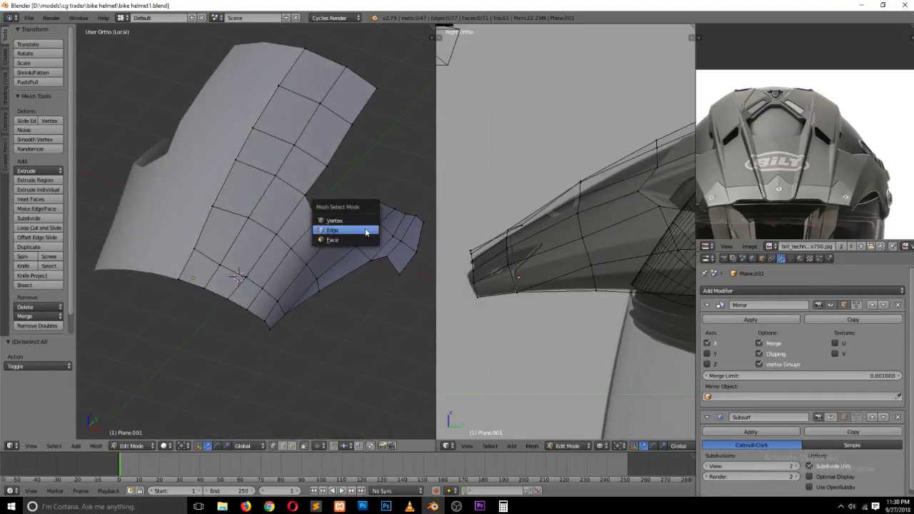
left_click(366, 230)
key("KP_1")
scroll(282, 244, "up", 1)
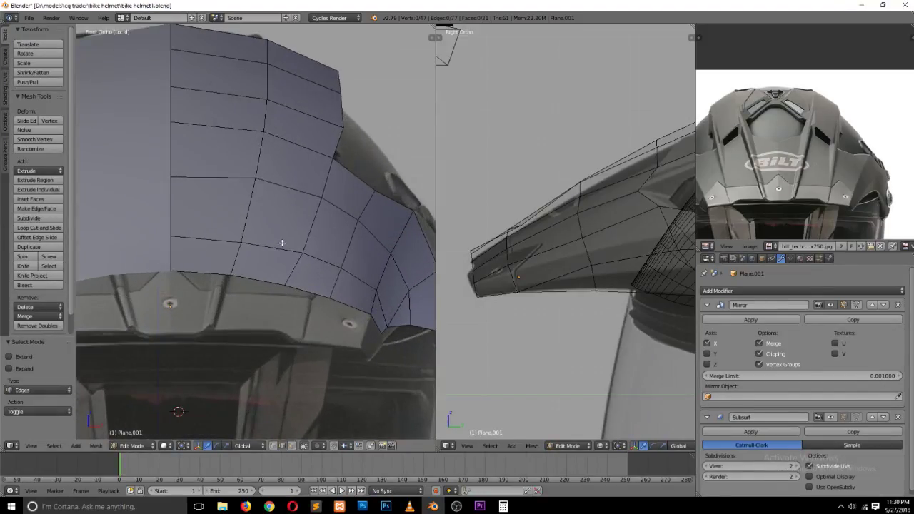
key("ctrl+Tab")
left_click(275, 222)
Step: Move the three centre-column vertices onto the front reference outline
right_click(242, 266)
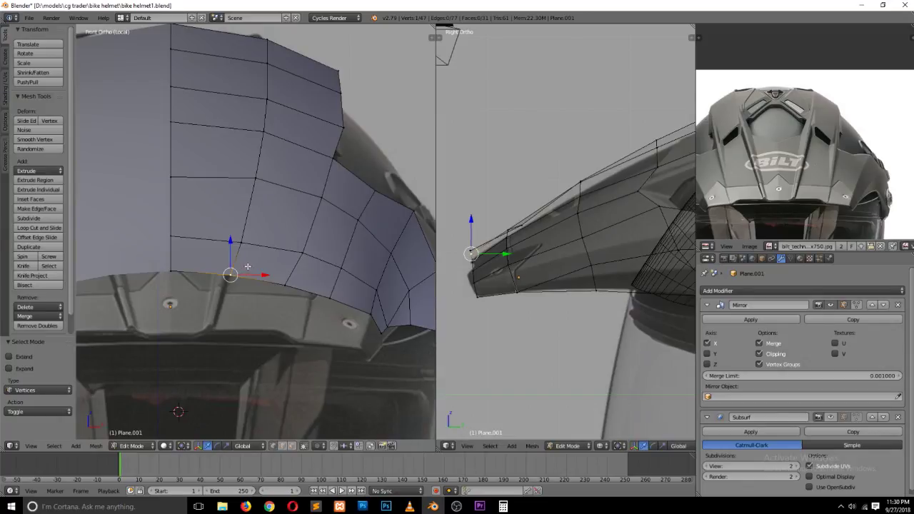
key("g")
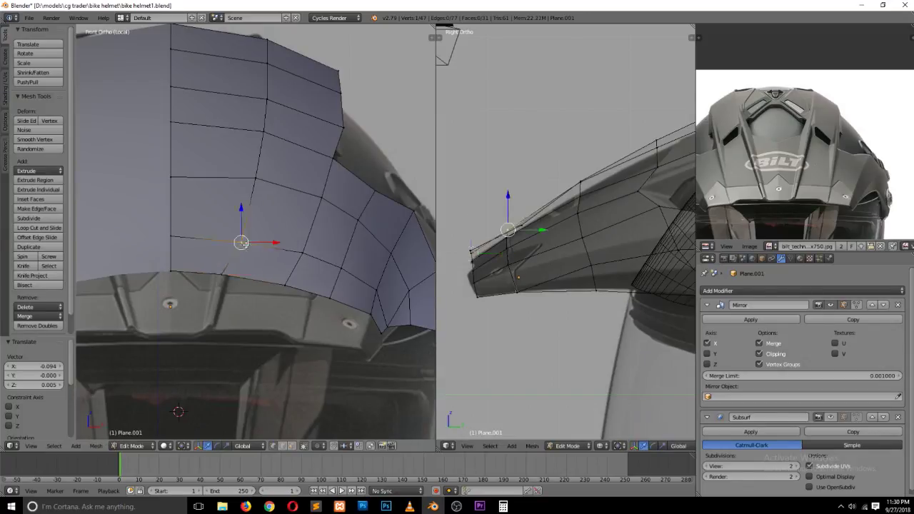
left_click(236, 239)
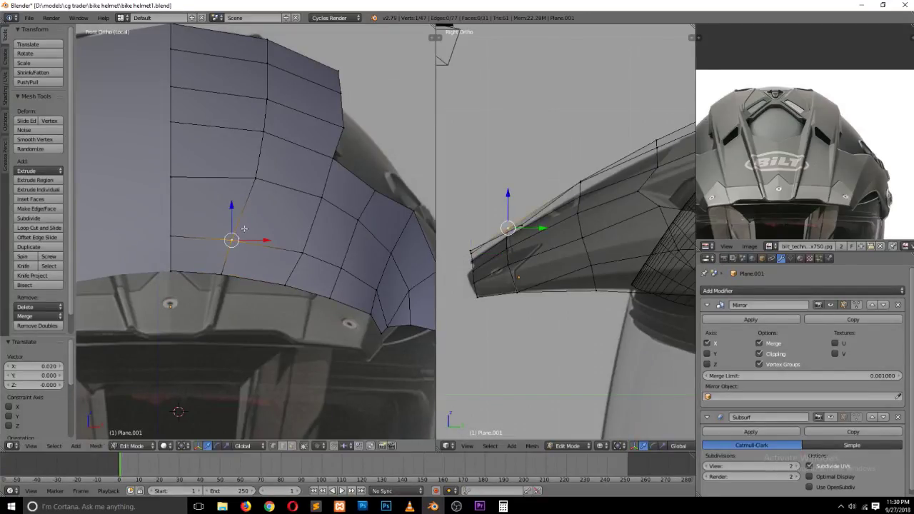
right_click(255, 176)
key("g")
left_click(256, 175)
right_click(264, 132)
key("g")
left_click(263, 137)
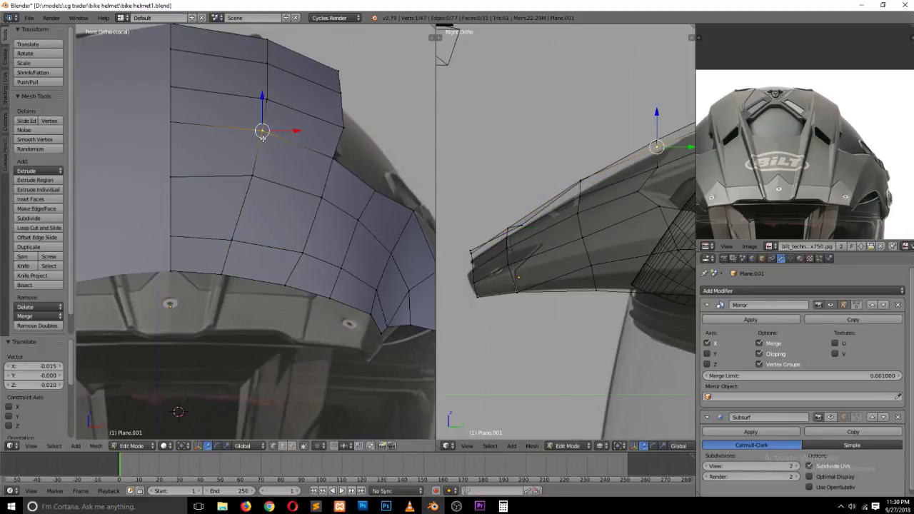
Step: Show the mesh as wireframe and select the panel's bottom edge loop
key("a")
key("z")
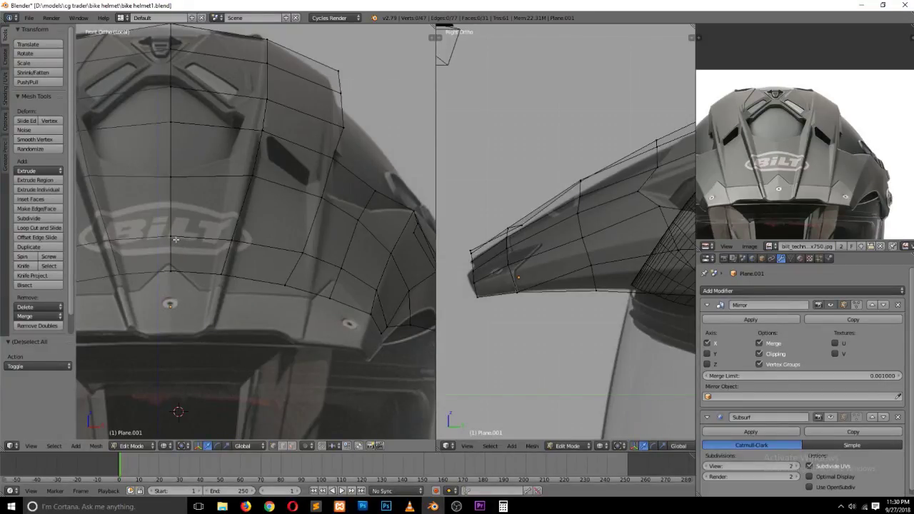
right_click(200, 271, "alt")
Step: Try extruding and scaling the bottom edge loop, then undo the extrusion
key("e")
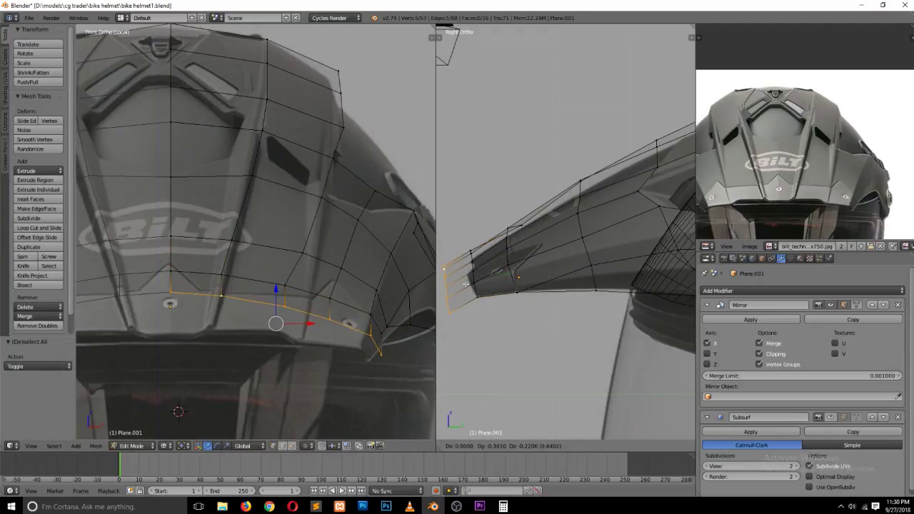
left_click(468, 286)
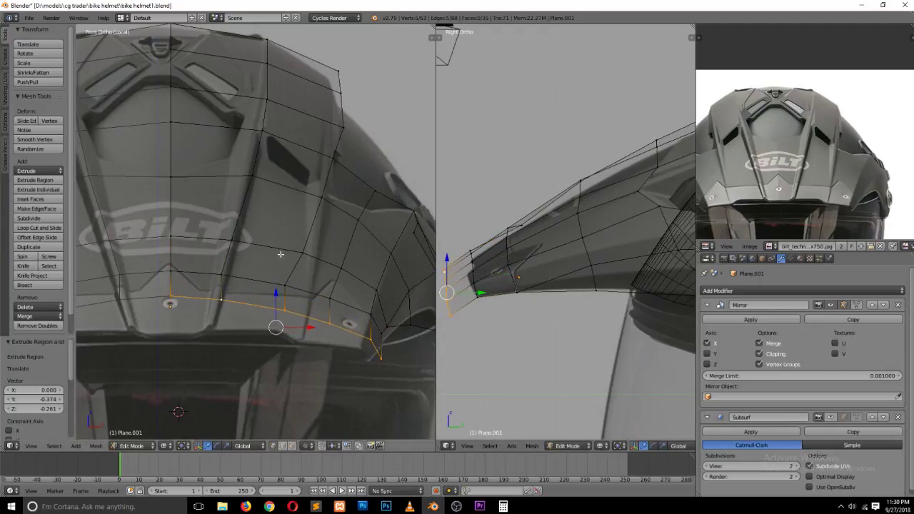
key("s")
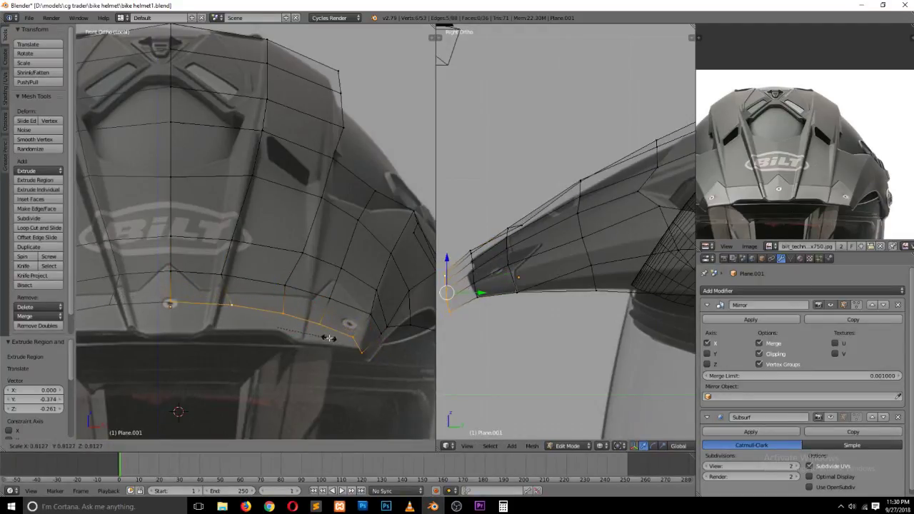
left_click(307, 333)
key("g")
right_click(276, 332)
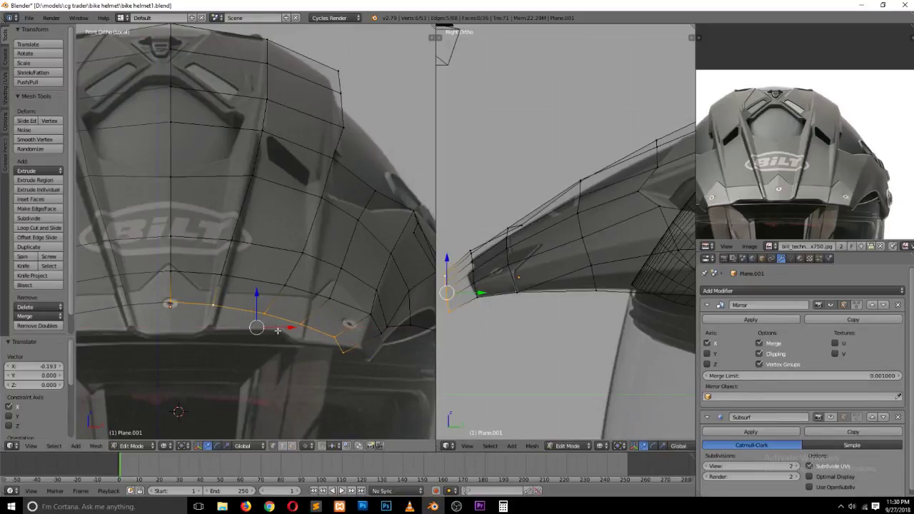
left_click_drag(256, 293, 253, 307)
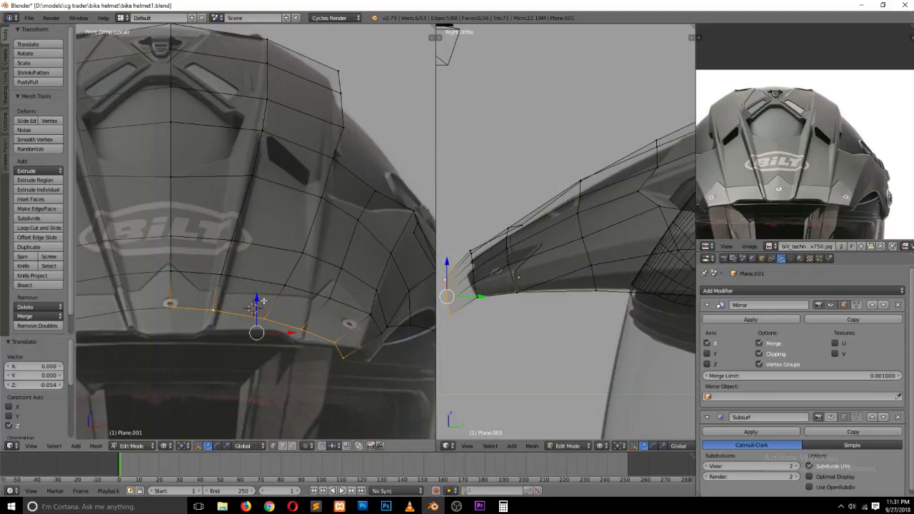
key("ctrl+z")
key("ctrl+z")
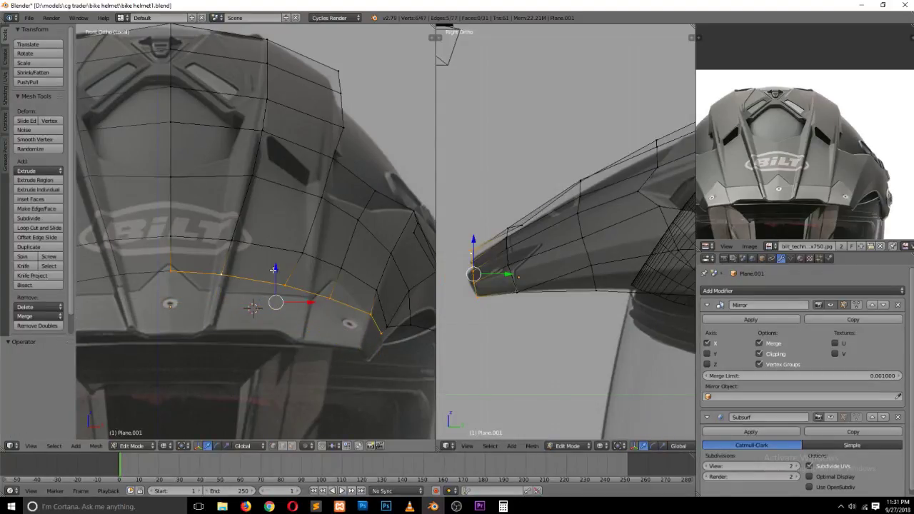
Step: Start moving the original bottom edge loop down toward the helmet rim
left_click_drag(274, 269, 263, 318)
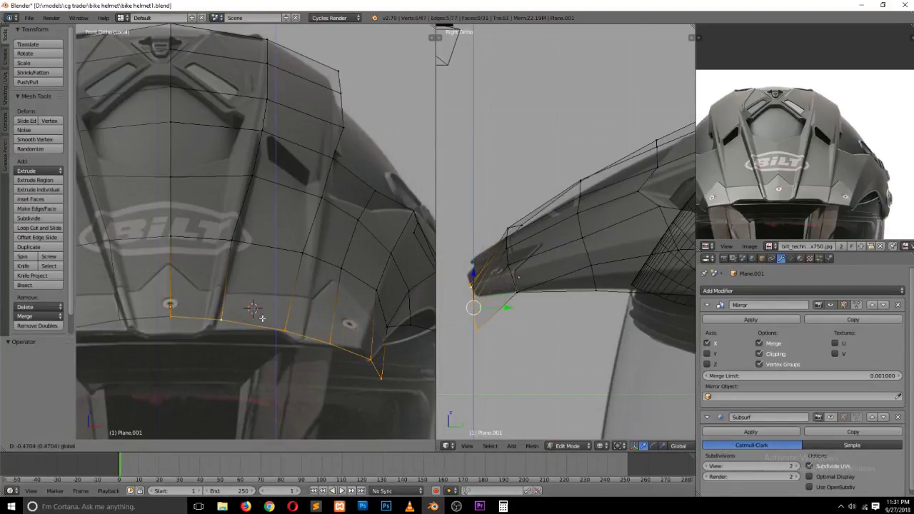
right_click(261, 318)
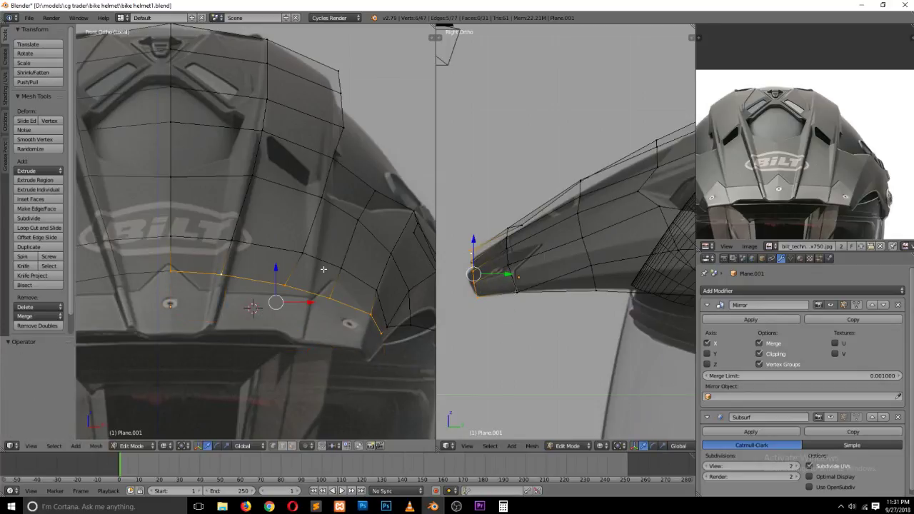
key("g")
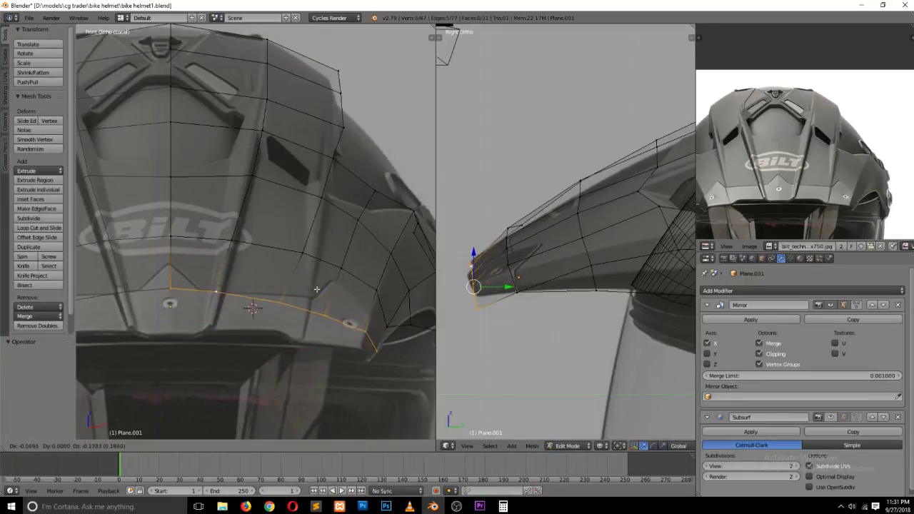
Step: Set the bottom edge on the rim and reposition the upper side-edge vertex
left_click(317, 289)
right_click(308, 254)
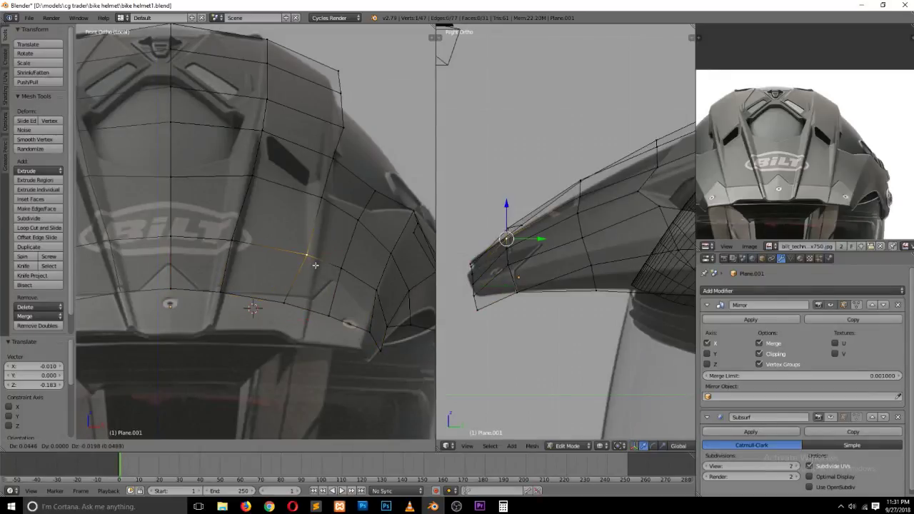
right_click(331, 195)
right_click(333, 158)
key("g")
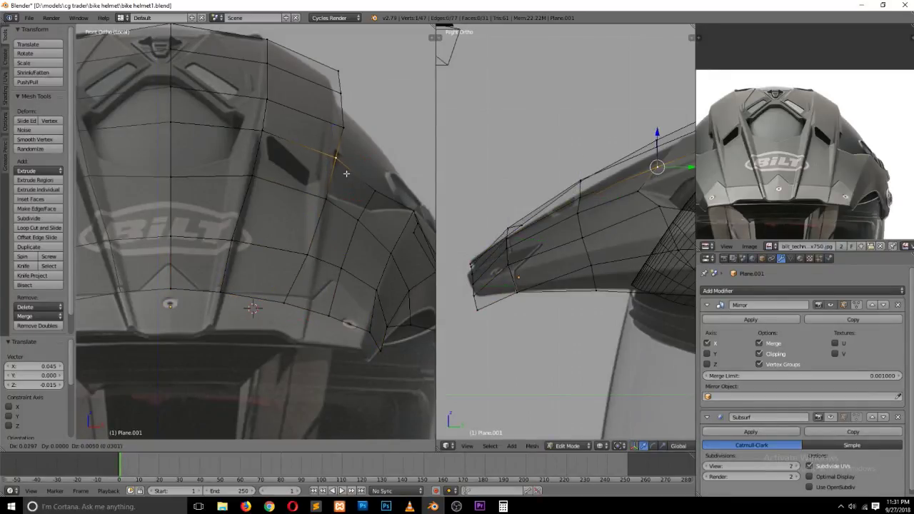
left_click(348, 173)
Step: Nudge the lower vertex of the column beside the vent onto the rib line
right_click(253, 176)
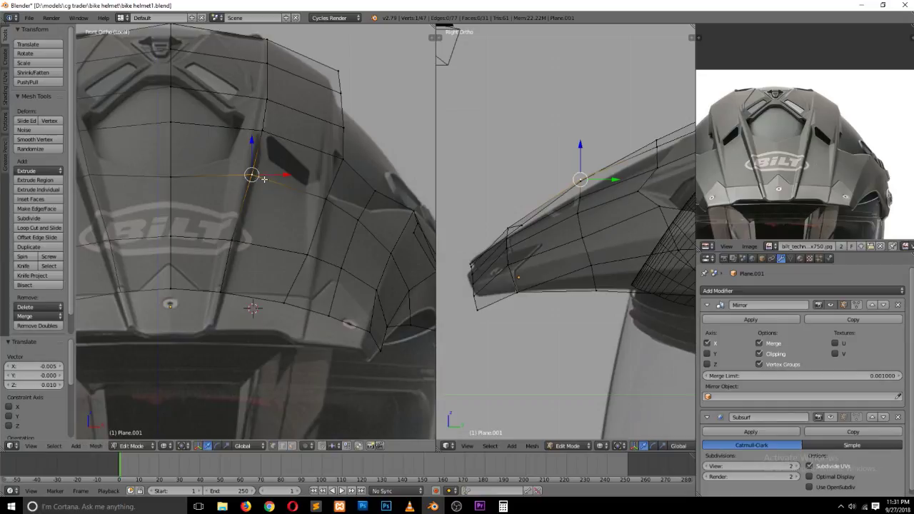
right_click(237, 242)
key("g")
left_click(238, 250)
key("a")
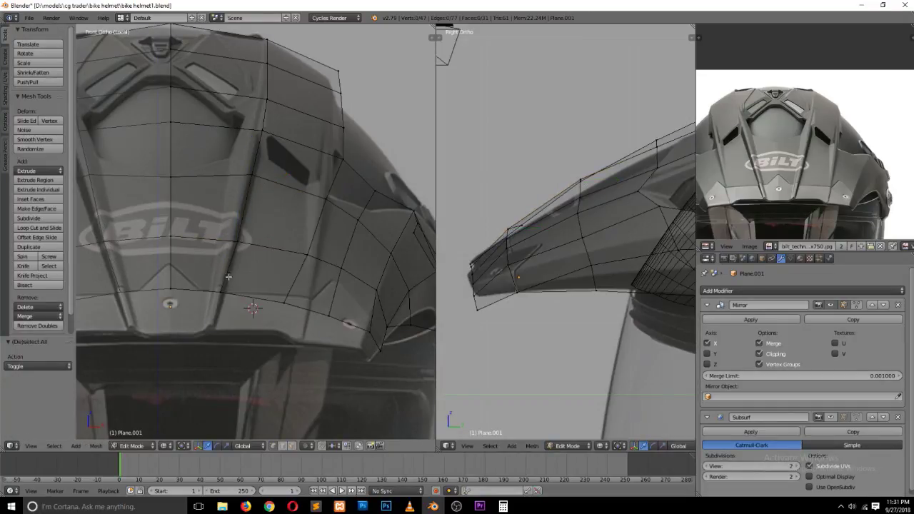
key("a")
Step: Align the top vertex above the vent with the rib and select the vertical loop
right_click(271, 134)
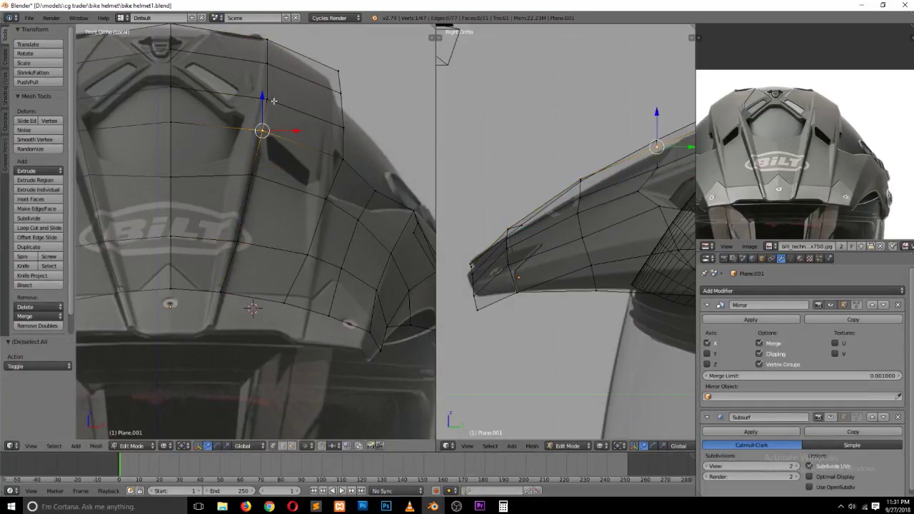
key("g")
left_click(266, 126)
key("g")
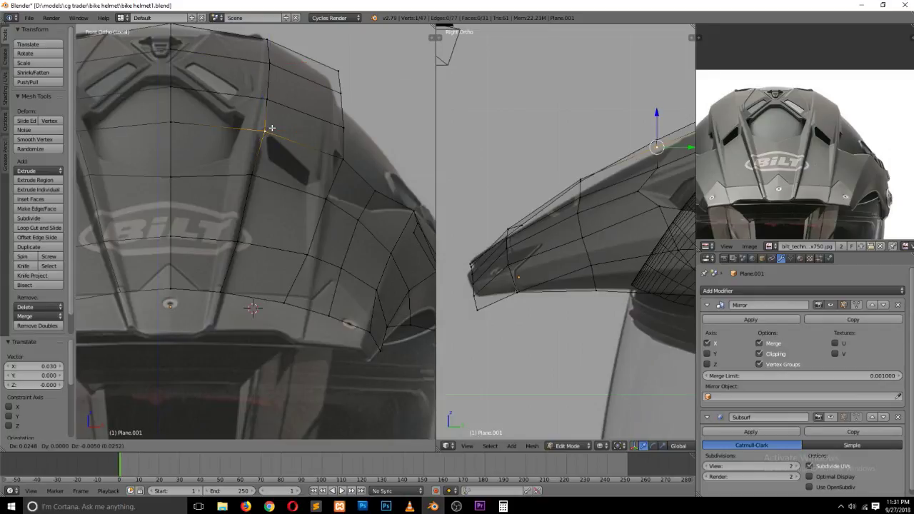
left_click(270, 130)
right_click(238, 241)
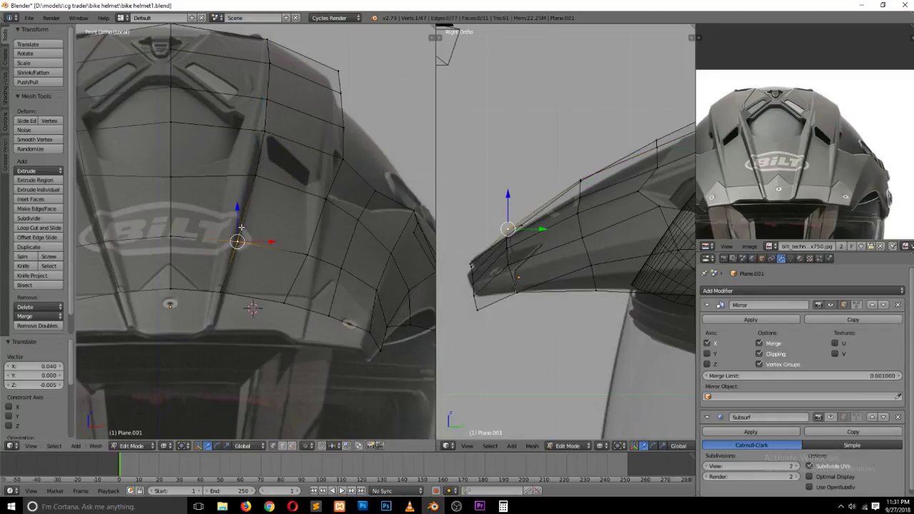
right_click(244, 217, "alt")
Step: Bevel the rib edge loop into two parallel loops with offset 0.408
key("w")
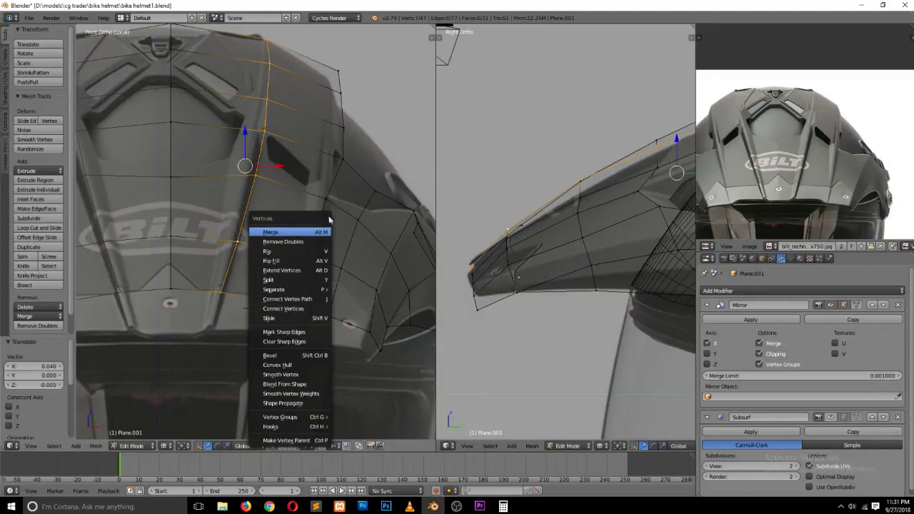
left_click(351, 165)
key("ctrl+b")
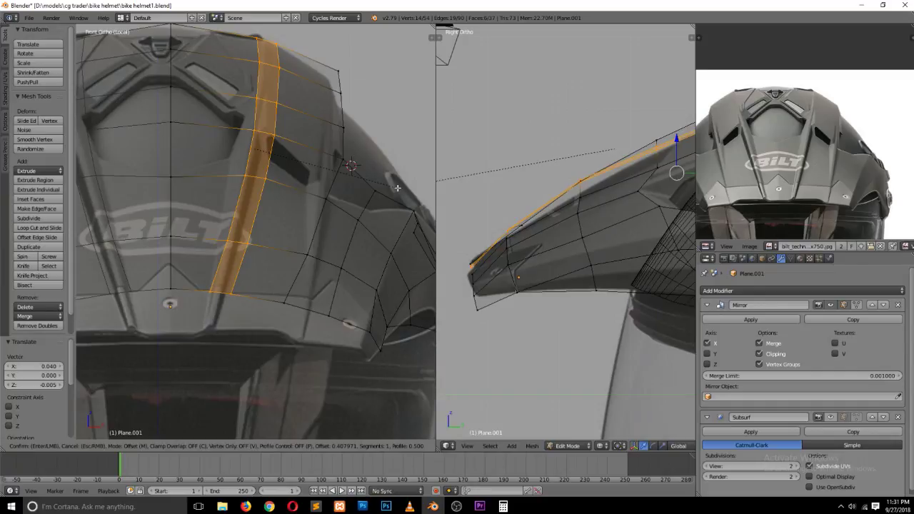
left_click(398, 188)
Step: Shift the strip's lower and middle vertices onto the vent outline
right_click(209, 286)
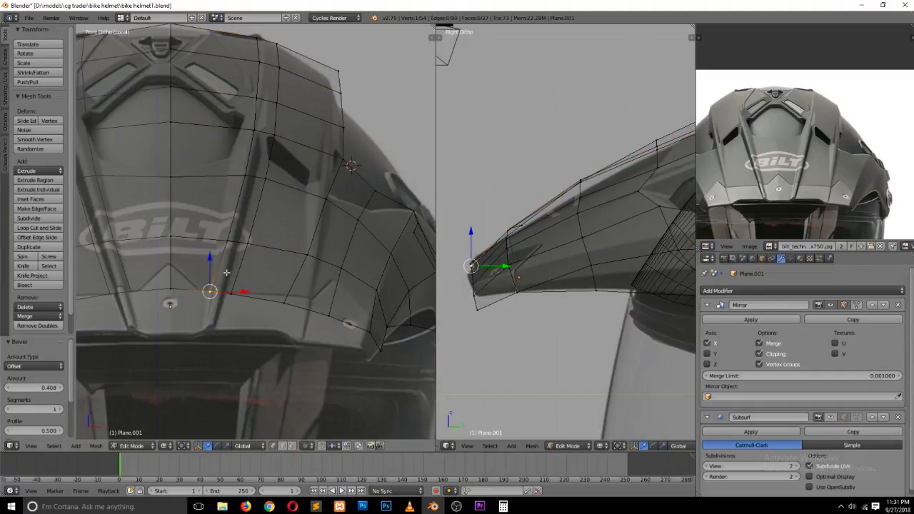
key("g")
left_click(240, 274)
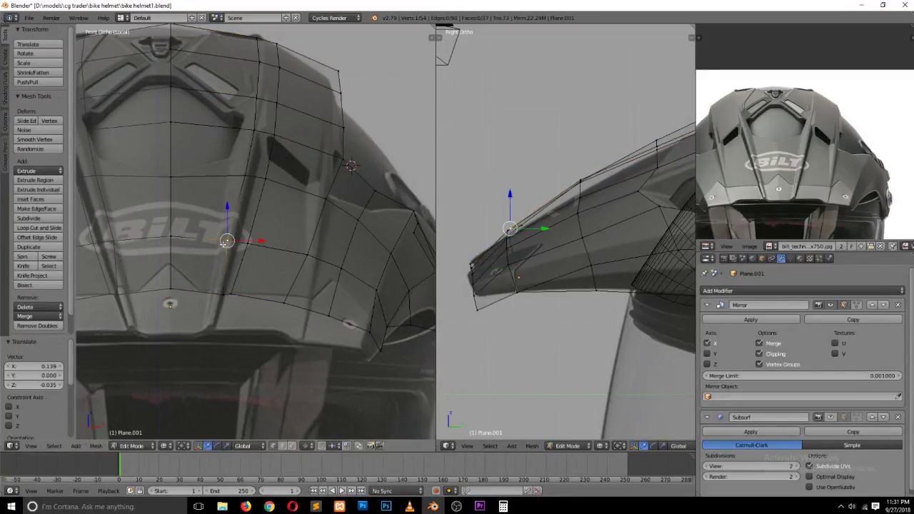
key("g")
left_click(228, 238)
right_click(243, 176)
key("g")
left_click(248, 160)
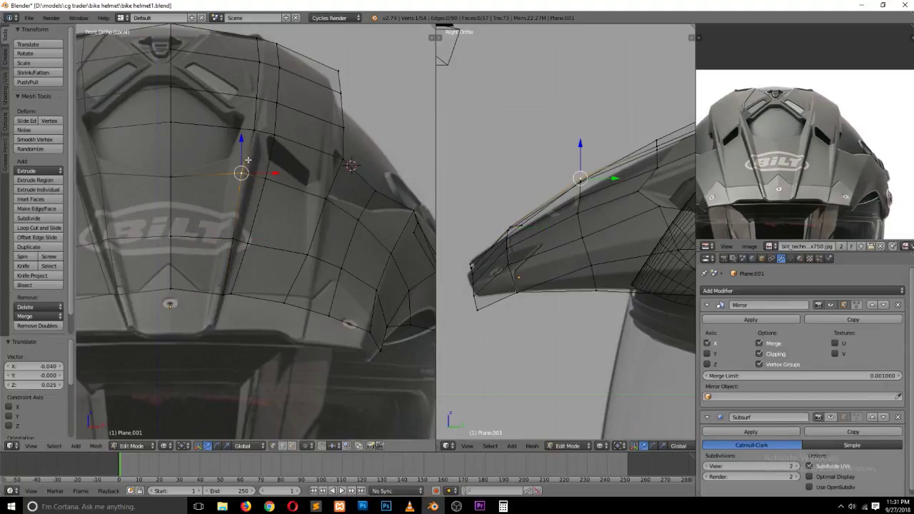
right_click(249, 129)
key("g")
left_click(249, 122)
Step: Move the strip's top vertices up onto the helmet crown outline
right_click(253, 89)
key("g")
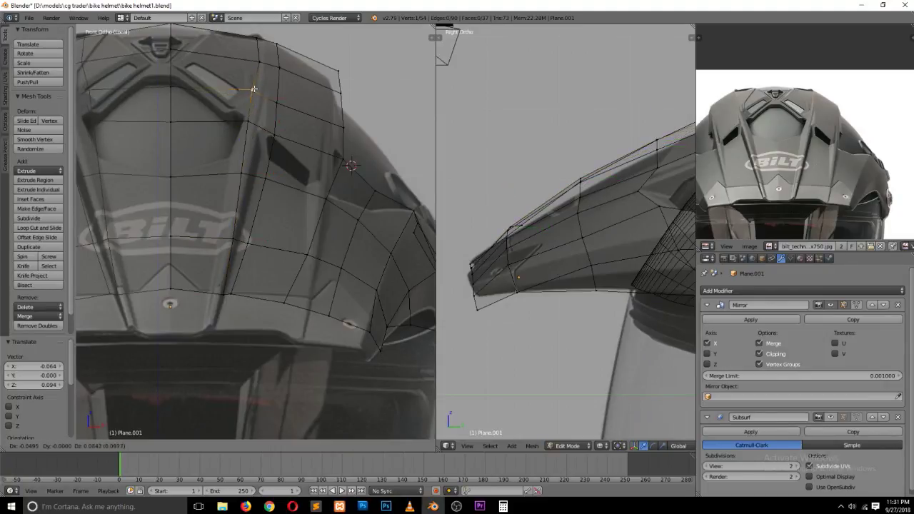
left_click(250, 88)
key("g")
left_click(252, 57)
right_click(257, 41)
key("g")
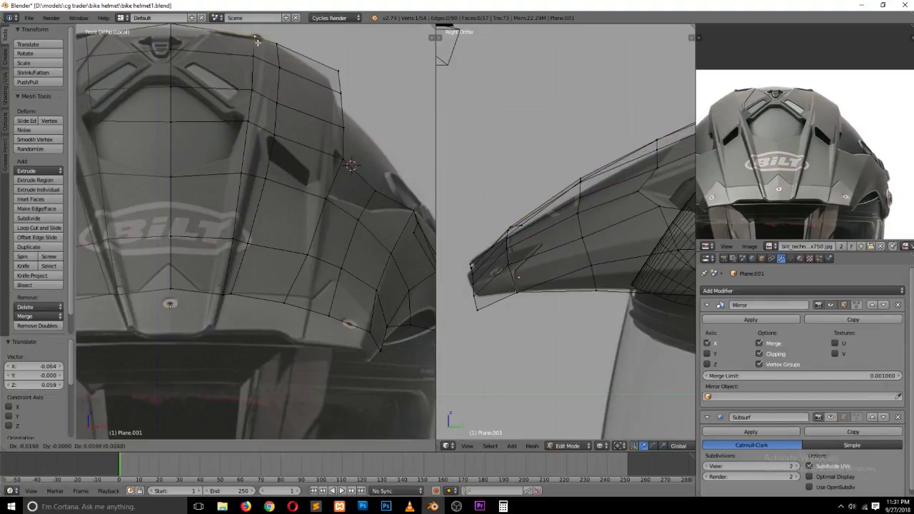
left_click(257, 41)
right_click(253, 49)
key("g")
left_click(250, 51)
Step: Nudge a lower shell vertex slightly outward and clear the selection
scroll(371, 146, "down", 1)
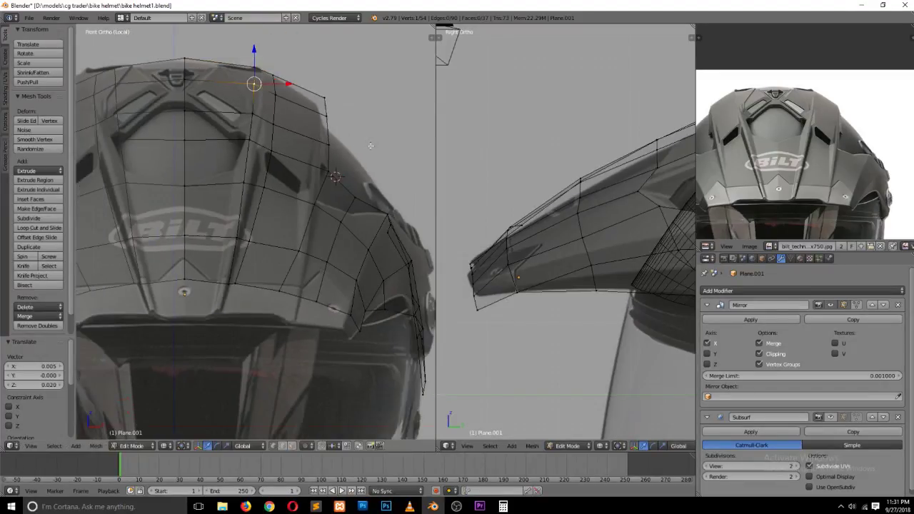
scroll(547, 172, "down", 2)
scroll(548, 172, "down", 1)
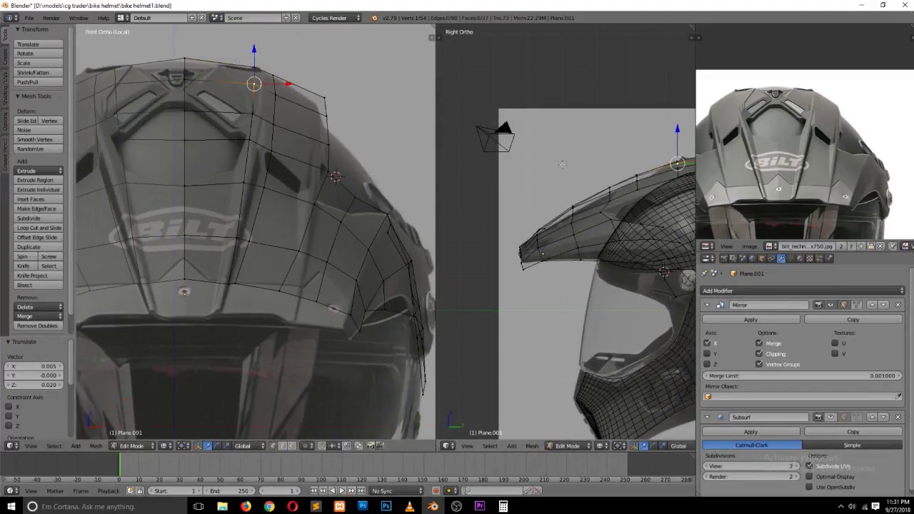
right_click(254, 113)
key("g")
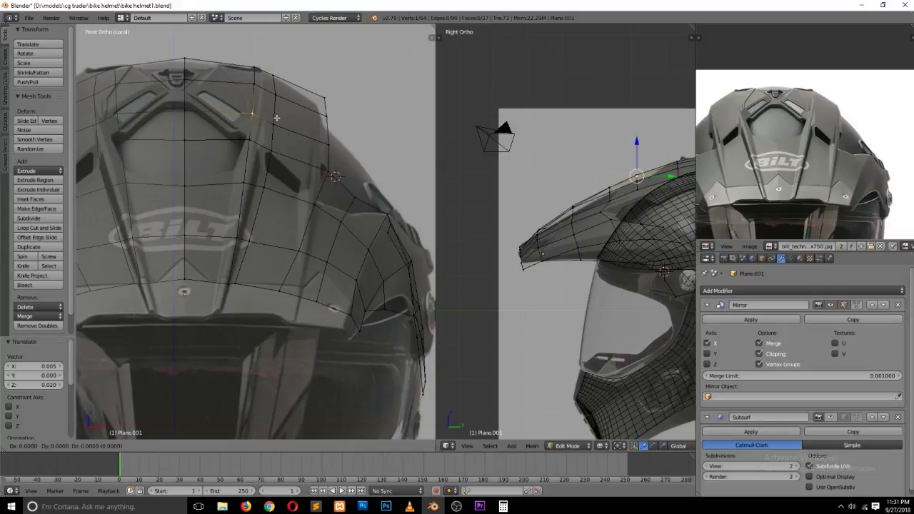
left_click(276, 118)
key("a")
key("ctrl+r")
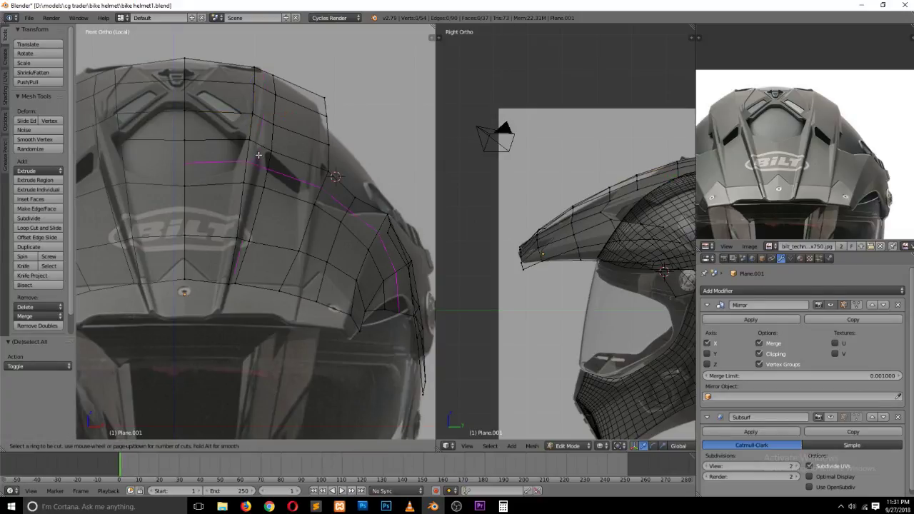
right_click(259, 149)
Step: Extrude the vertical face strip beside the vent outward as a raised rib
key("ctrl+Tab")
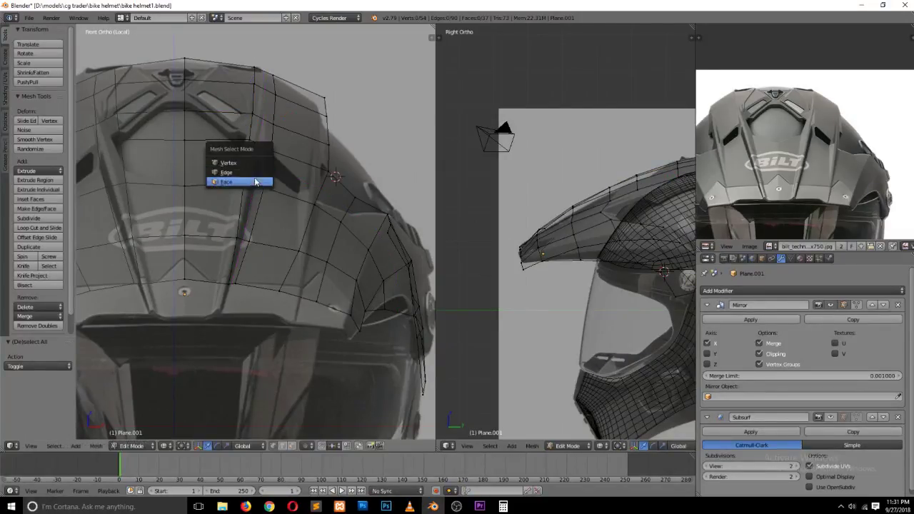
left_click(254, 180)
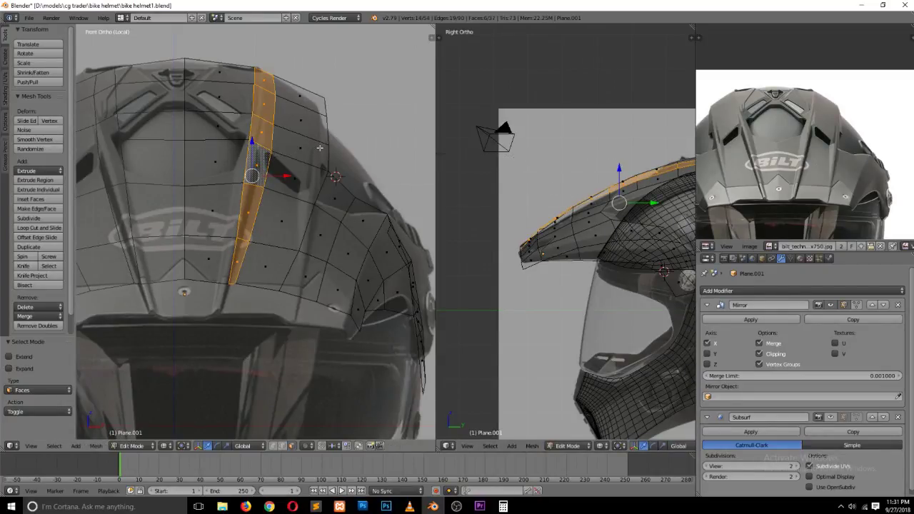
key("a")
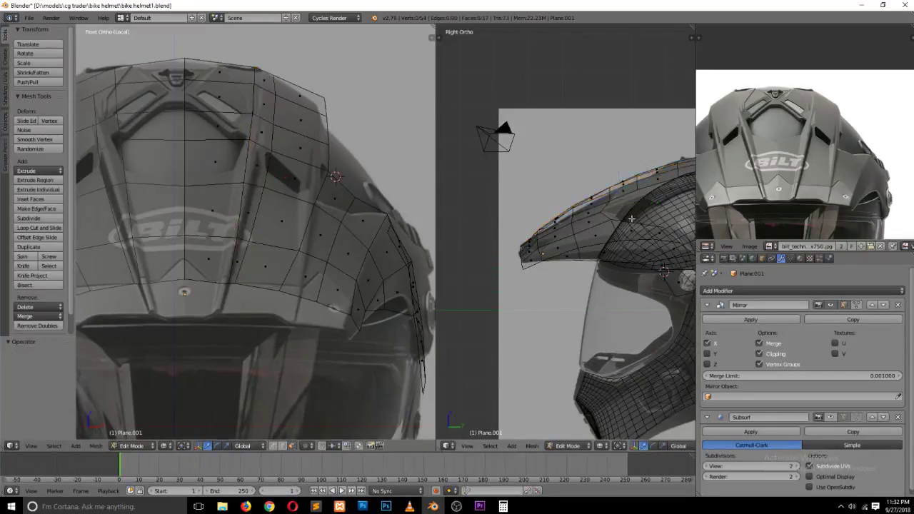
left_click(247, 236, "alt")
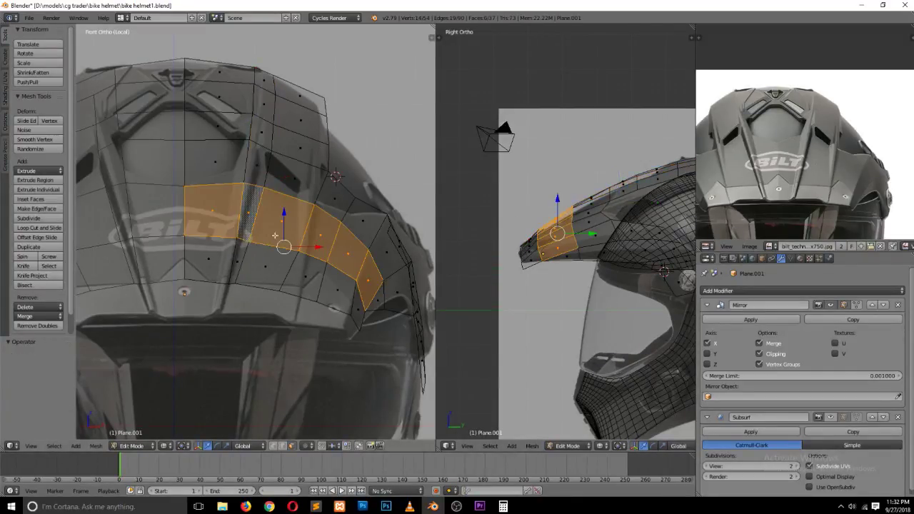
left_click(248, 185, "alt")
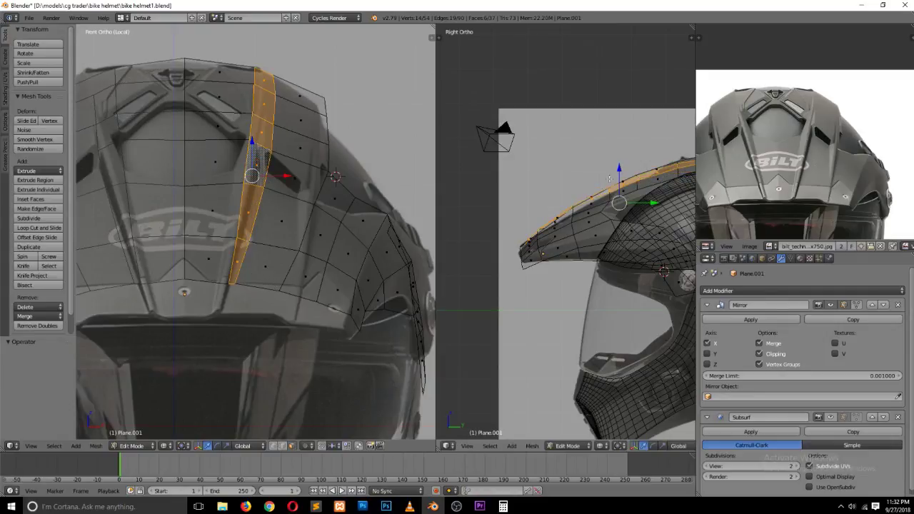
key("e")
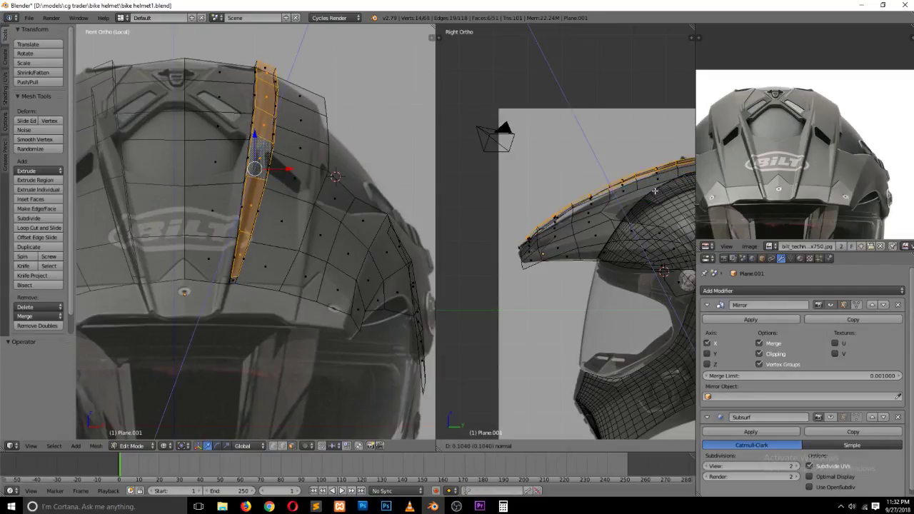
left_click(325, 172)
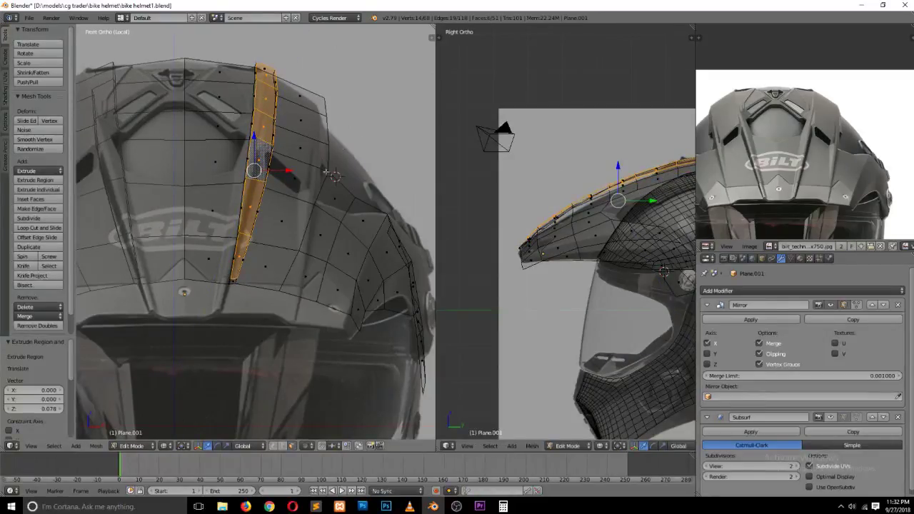
Step: Apply the panel's scale in Object Mode and save over the file
key("s")
right_click(278, 187)
key("Tab")
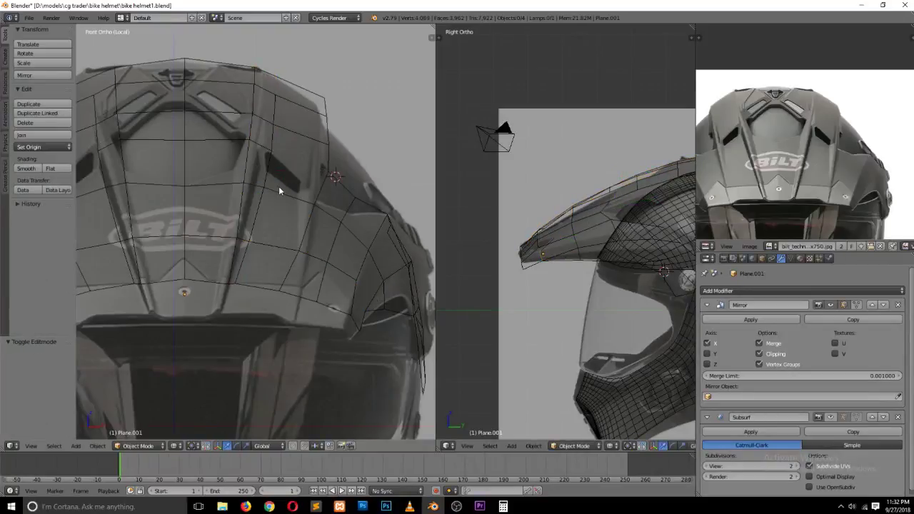
key("ctrl+a")
left_click(280, 204)
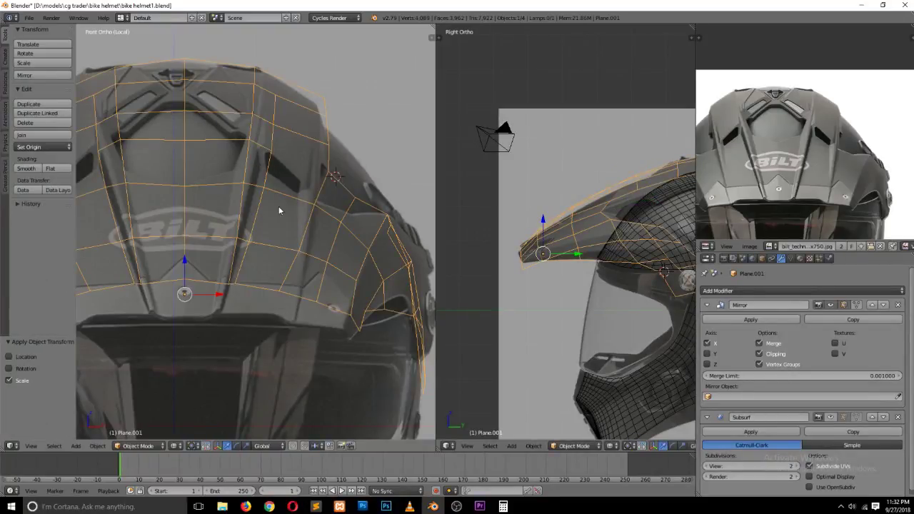
key("ctrl+s")
left_click(279, 208)
Step: Inset the rib face strip by 0.0376 and centre the view on it
key("Tab")
right_click(254, 186, "alt")
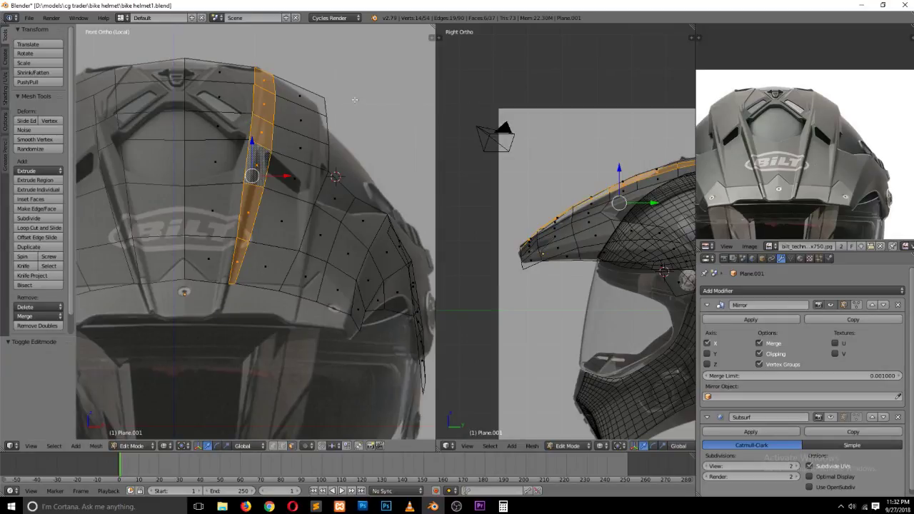
key("i")
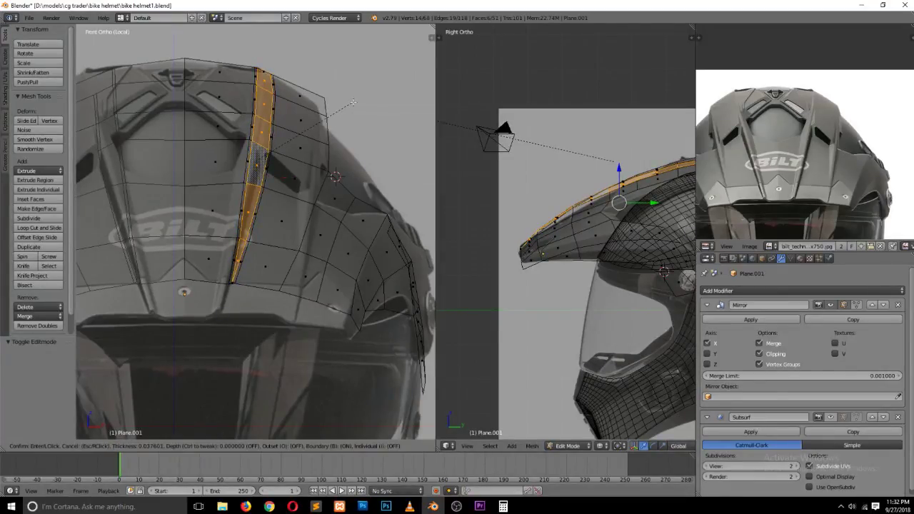
left_click(353, 102)
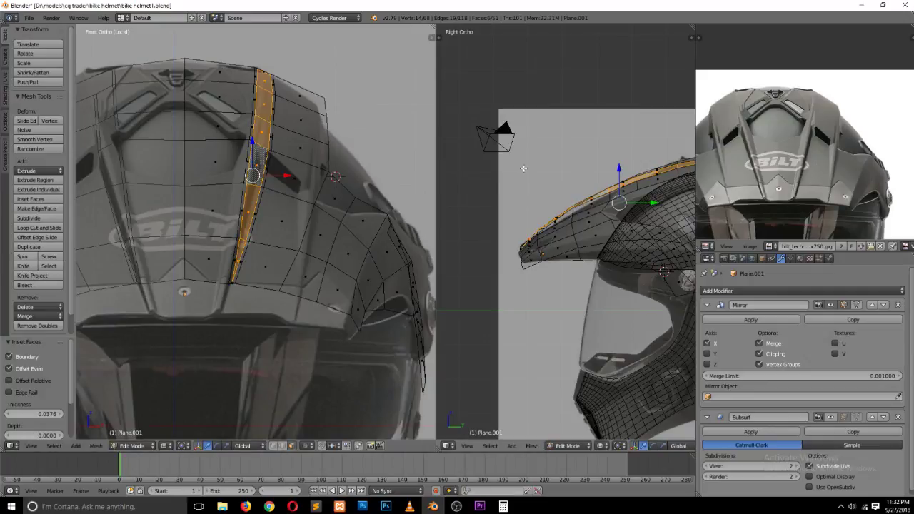
key("KP_Decimal")
scroll(563, 188, "up", 3)
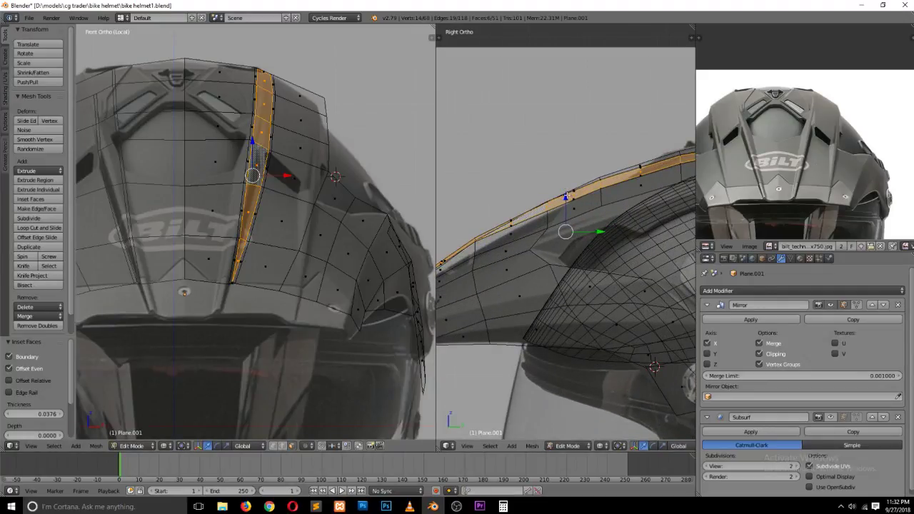
Step: Check the mesh by hiding and revealing the strip, then view it solid in Object Mode
key("h")
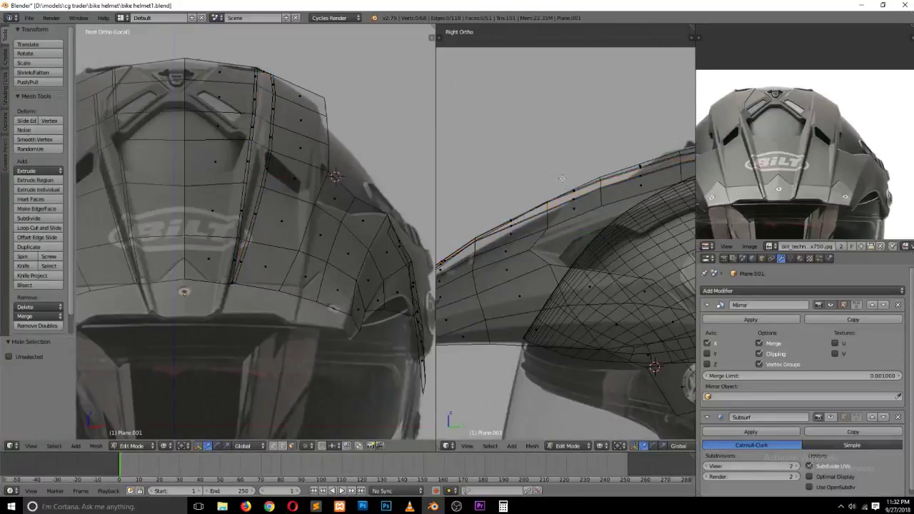
key("alt+h")
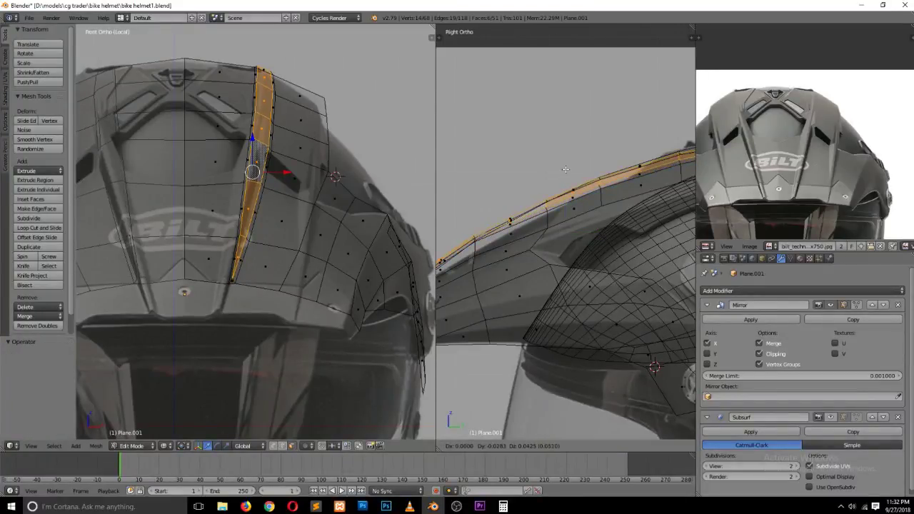
key("Tab")
key("z")
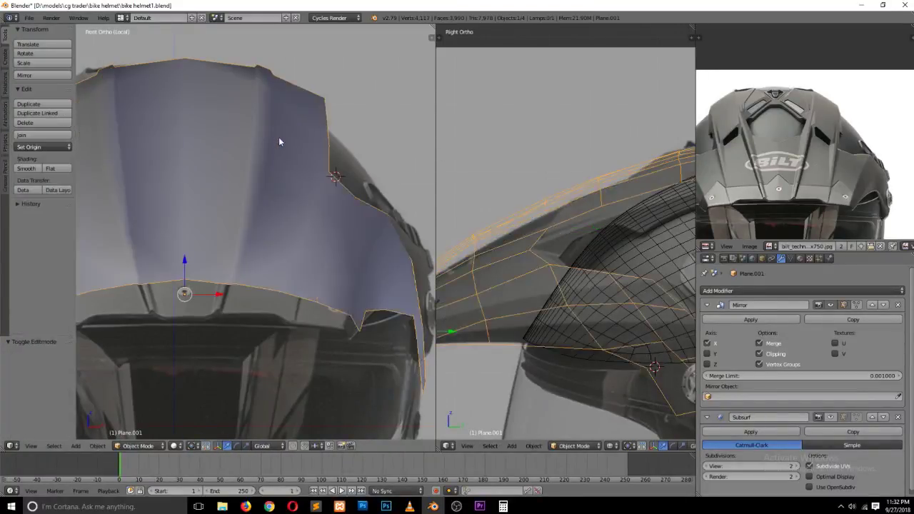
Step: Show the subdivision smoothing in the viewport and delete the selected part of the shell mesh
left_click(831, 418)
scroll(298, 187, "down", 3)
scroll(298, 187, "up", 3)
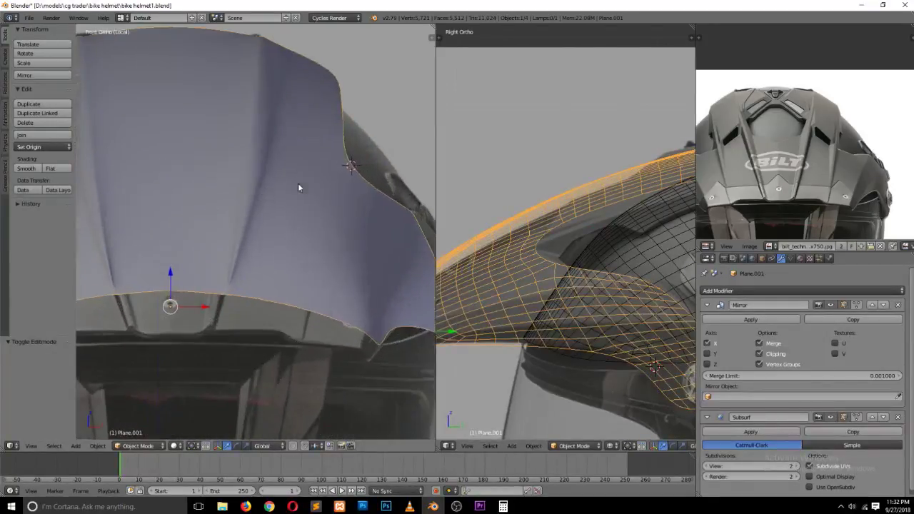
key("Tab")
scroll(247, 251, "up", 3)
key("x")
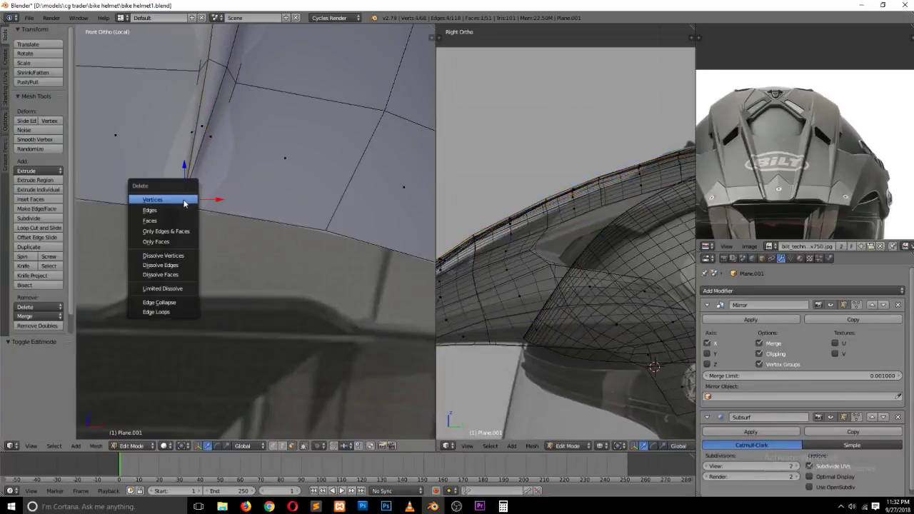
left_click(185, 218)
Step: In vertex mode with wireframe on, move the lower-edge corner vertex up and left along the edge
key("ctrl+Tab")
left_click(196, 173)
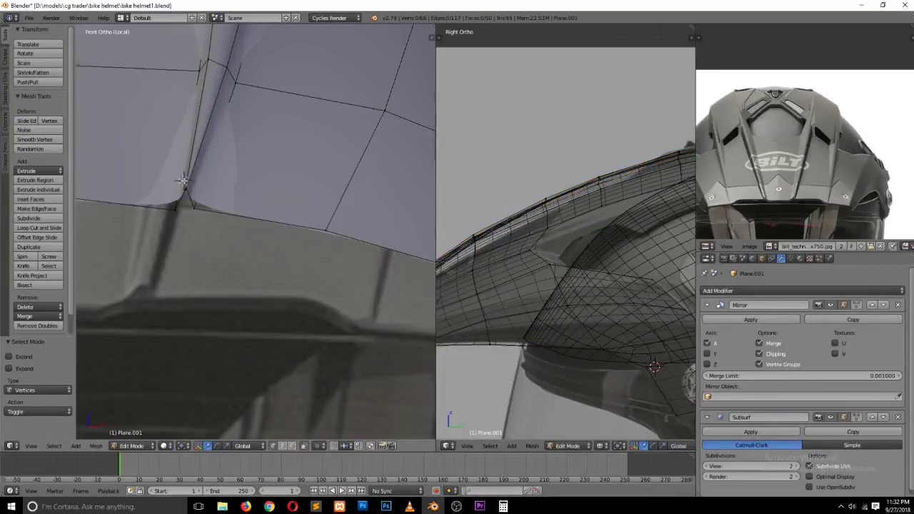
key("z")
right_click(179, 207)
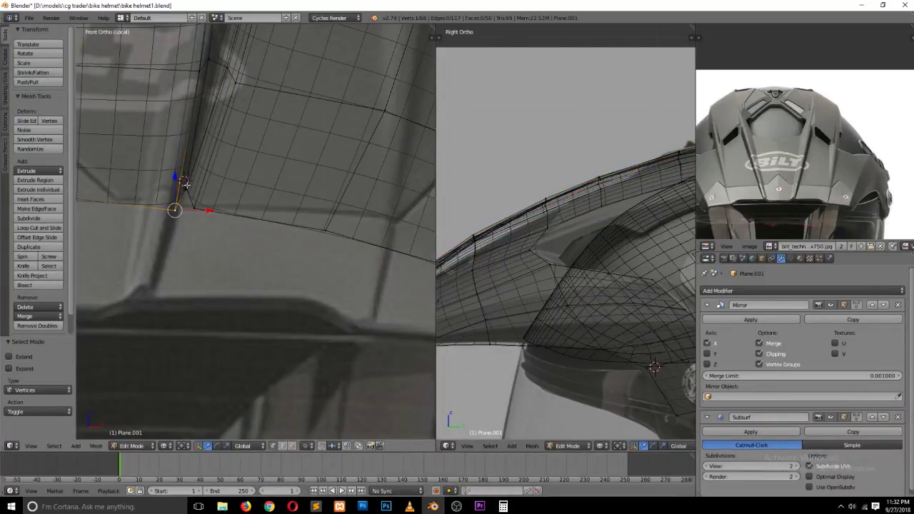
key("g")
left_click(185, 188)
key("g")
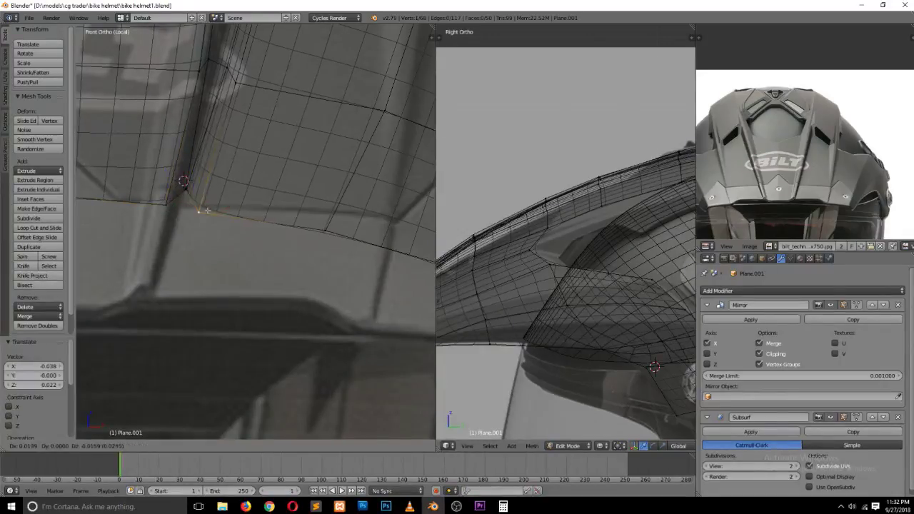
left_click(186, 194)
key("g")
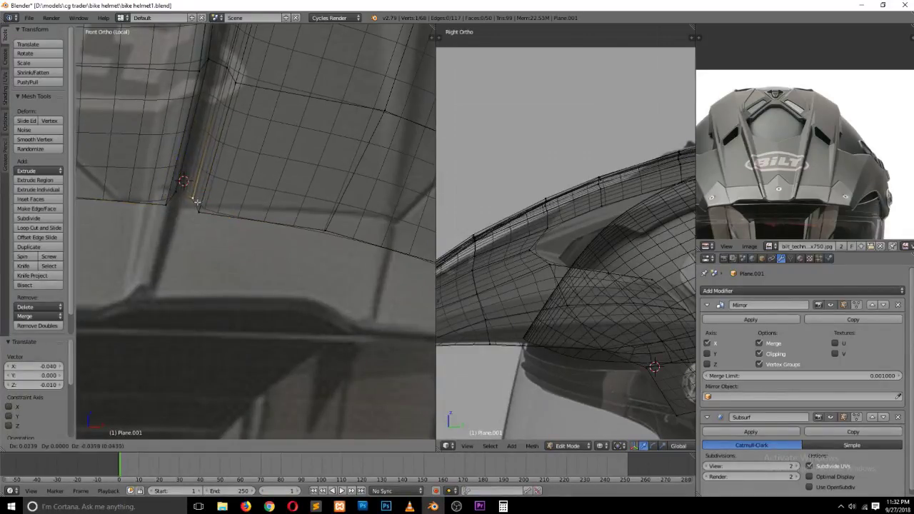
scroll(249, 119, "down", 3)
Step: Preview the smoothed shell in Object Mode, zooming out to inspect it
key("Tab")
scroll(261, 125, "down", 2)
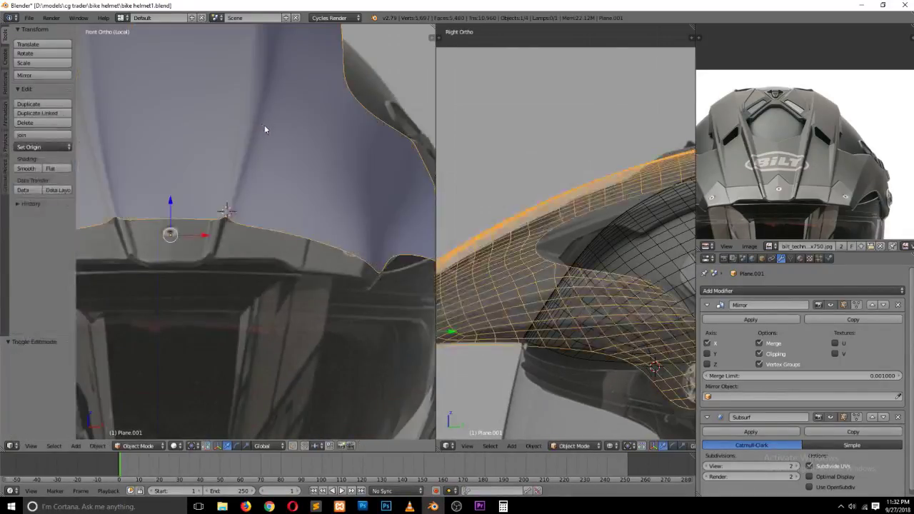
scroll(266, 132, "down", 2)
scroll(267, 143, "down", 2)
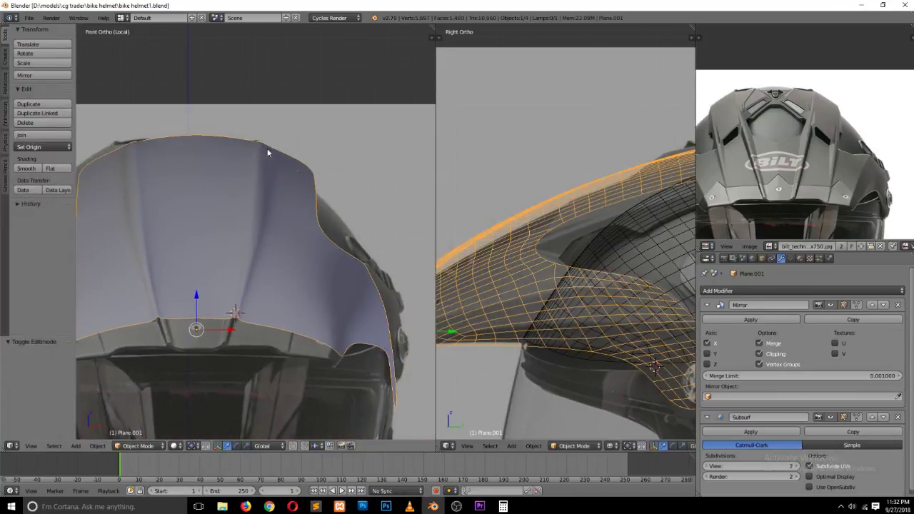
scroll(294, 175, "up", 2)
scroll(287, 190, "down", 2)
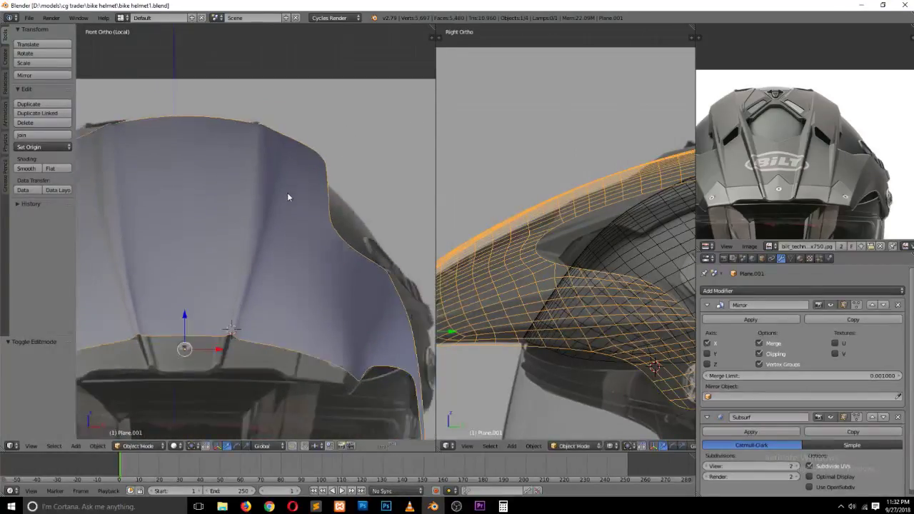
Step: Select the edge loop beside the rib and try sliding and shifting it, undoing both attempts
key("Tab")
right_click(266, 208, "alt")
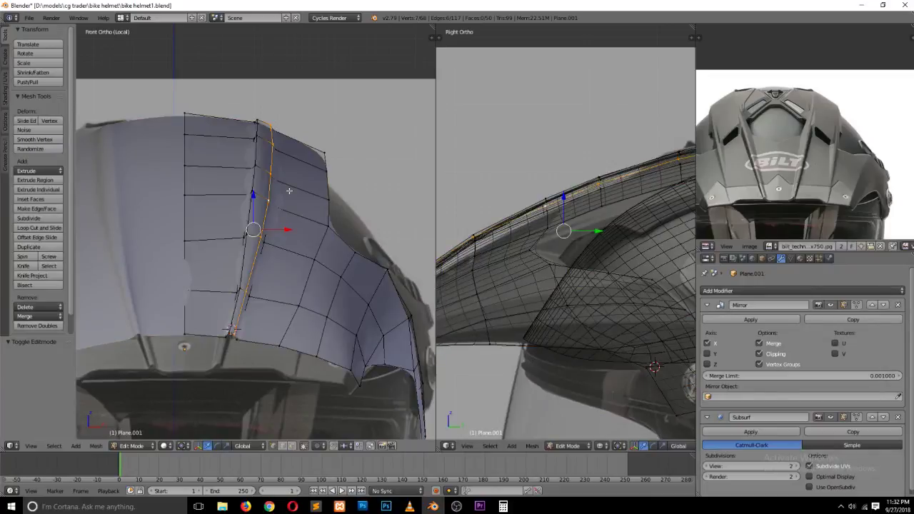
key("g")
key("g")
left_click(287, 188)
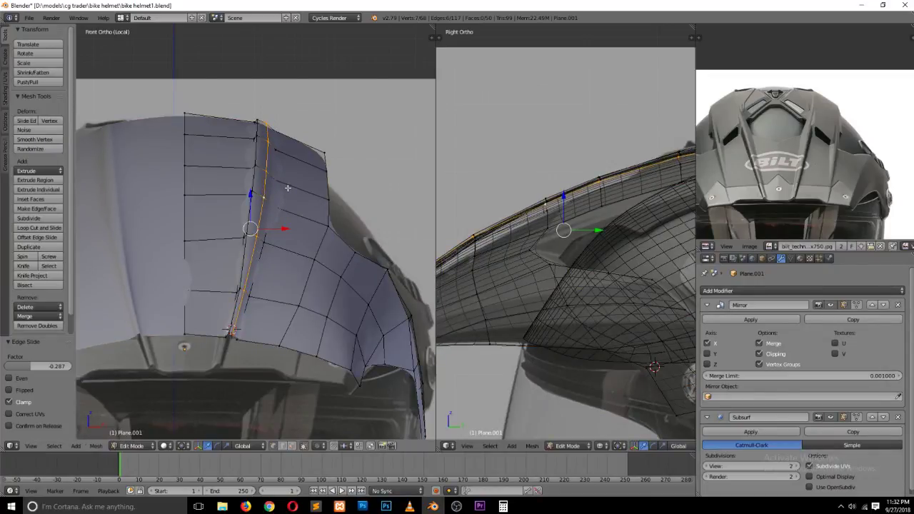
key("ctrl+z")
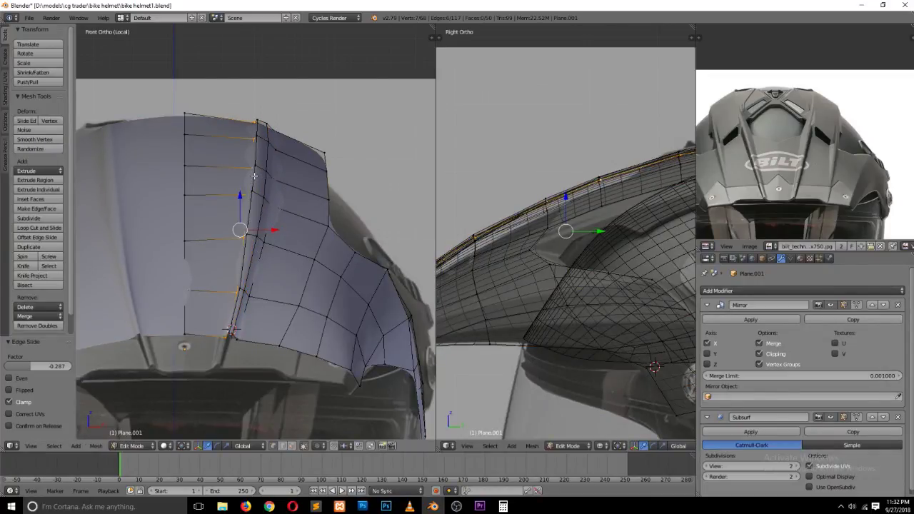
key("g")
left_click(264, 176)
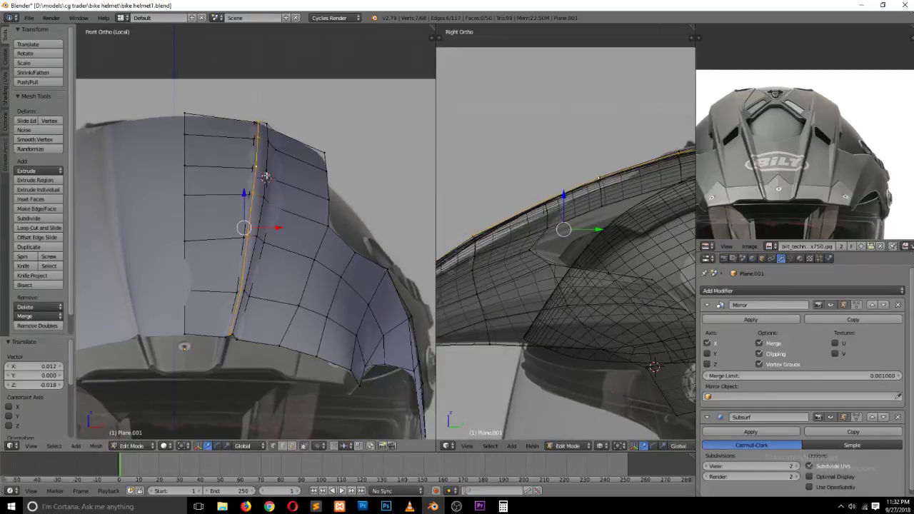
key("ctrl+z")
Step: Slide the loop tight against the rib, nudge it slightly right, and orbit the smoothed result
key("g")
key("g")
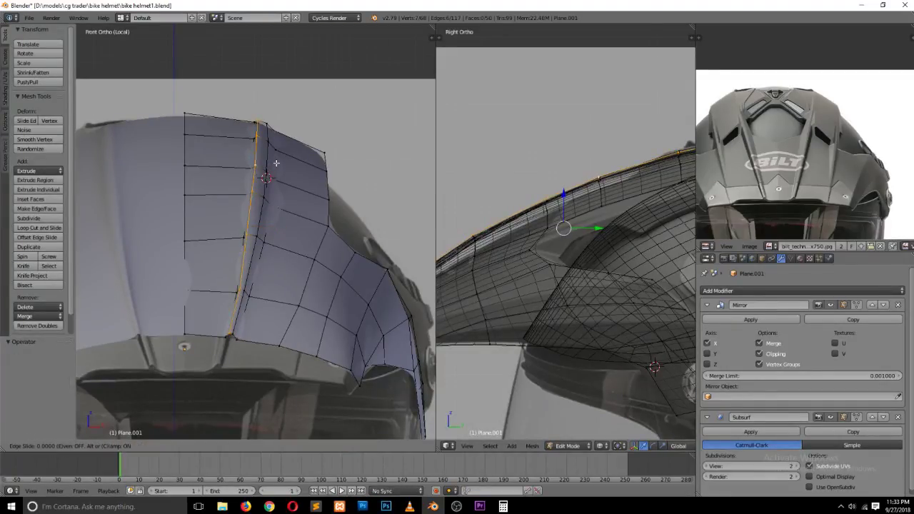
left_click(273, 160)
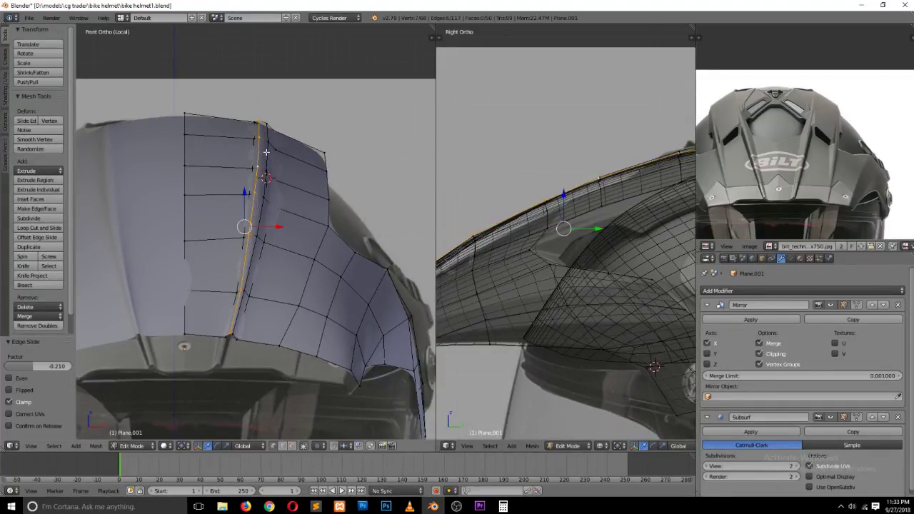
key("g")
key("g")
key("g")
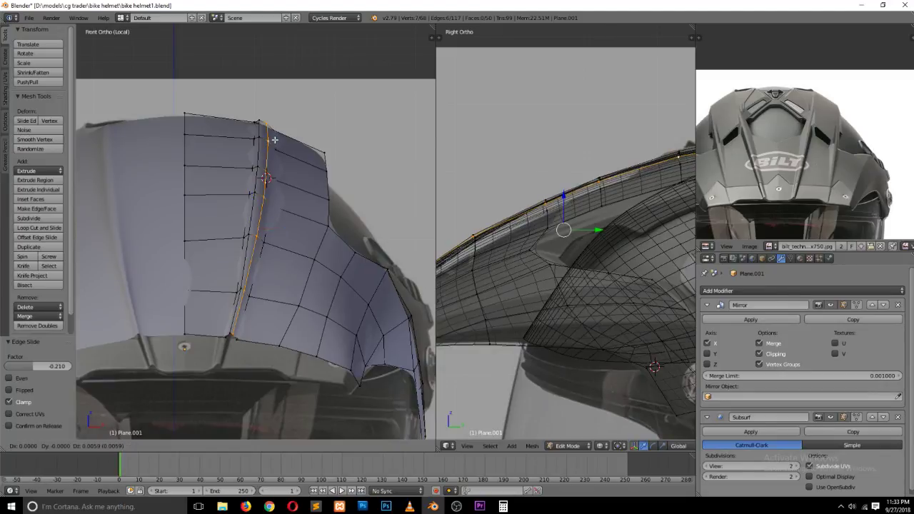
left_click(275, 138)
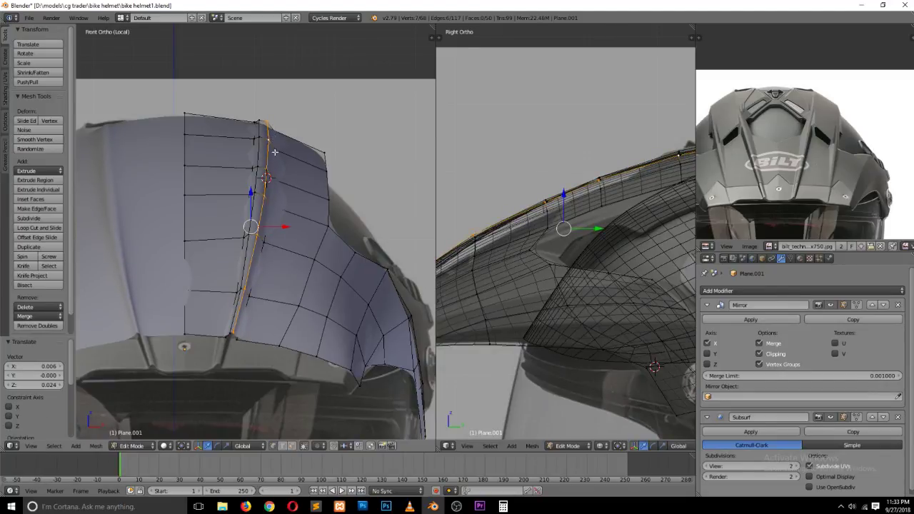
key("Tab")
mouse_move(291, 198)
middle_mouse_down()
mouse_move(226, 193)
mouse_move(236, 216)
middle_mouse_up()
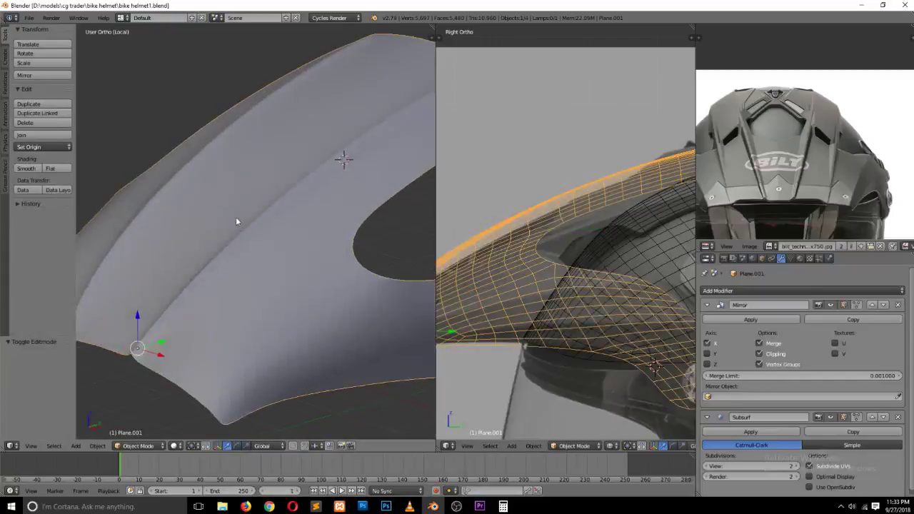
Step: Add a loop cut along the raised rib in Edit Mode
key("Tab")
scroll(236, 222, "up", 3)
scroll(242, 221, "up", 2)
key("ctrl+r")
left_click(224, 254)
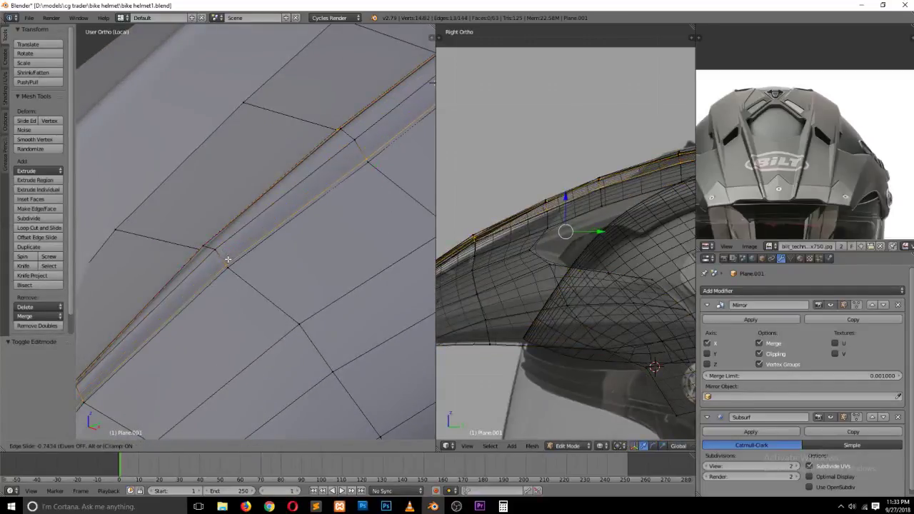
left_click(228, 262)
mouse_move(228, 261)
middle_mouse_down()
mouse_move(292, 251)
mouse_move(296, 241)
middle_mouse_up()
Step: Delete the stray face on the arc using face selection
scroll(303, 201, "down", 2)
scroll(302, 200, "down", 2)
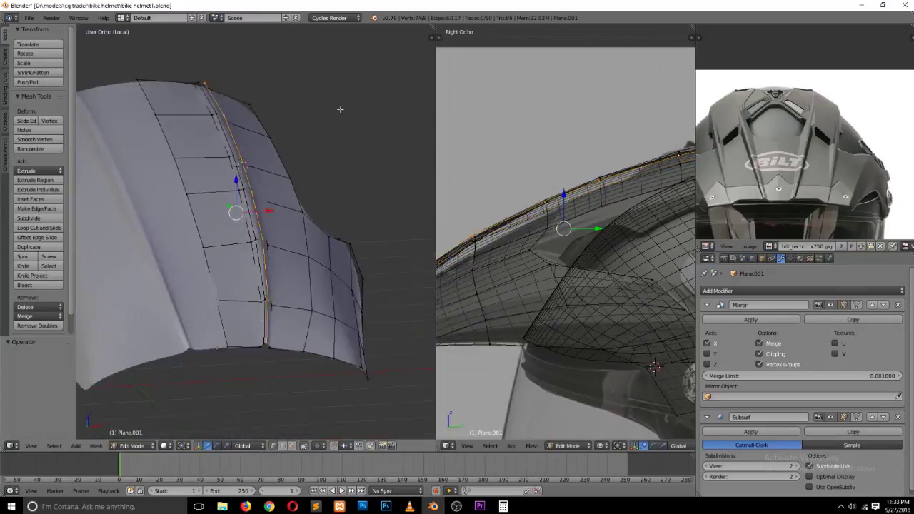
mouse_move(302, 200)
middle_mouse_down()
mouse_move(271, 152)
mouse_move(58, 136)
middle_mouse_up()
scroll(182, 219, "up", 2)
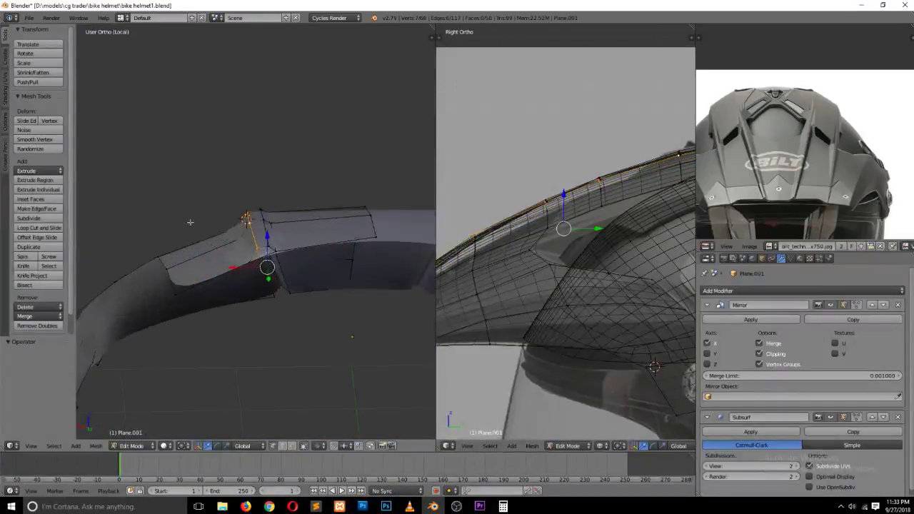
key("ctrl+Tab")
left_click(213, 265)
right_click(257, 256)
key("x")
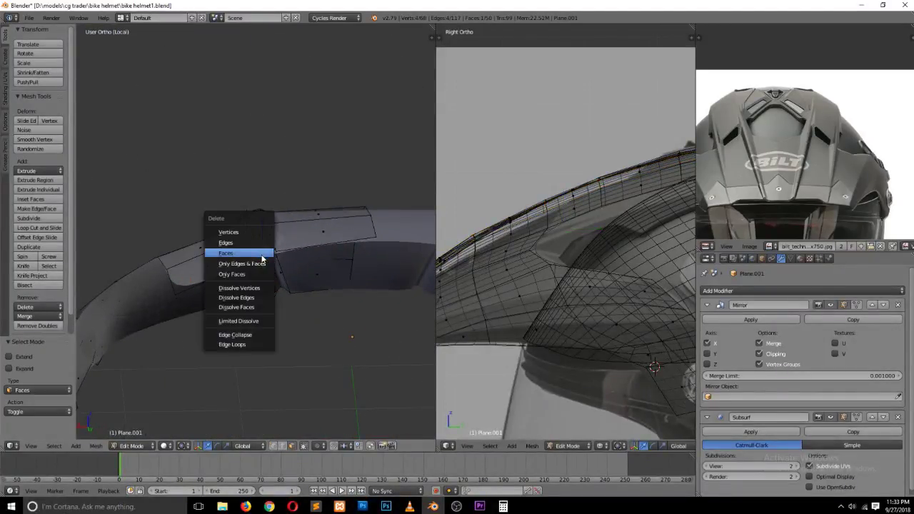
left_click(263, 256)
mouse_move(265, 275)
middle_mouse_down()
mouse_move(147, 269)
mouse_move(193, 253)
middle_mouse_up()
Step: Add three more loop cuts tight along the rib edge, then view the smoothed shell from the side
key("ctrl+r")
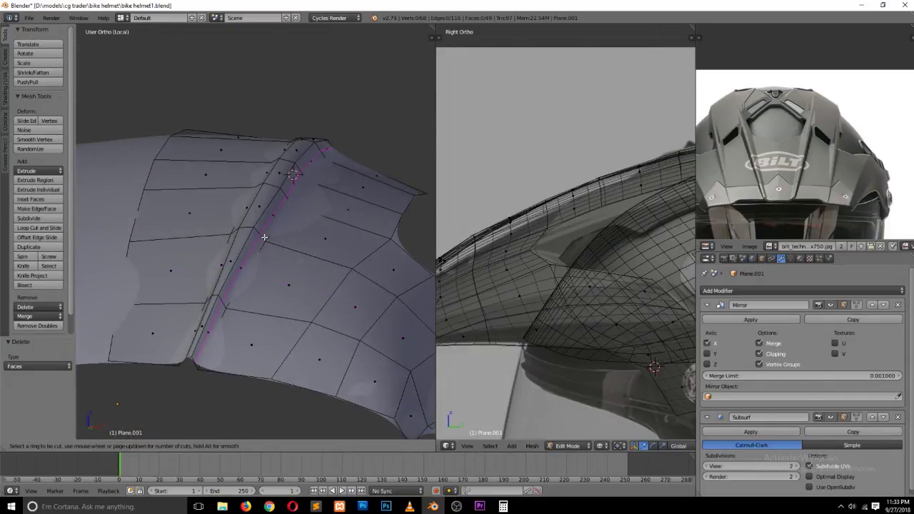
left_click(265, 241)
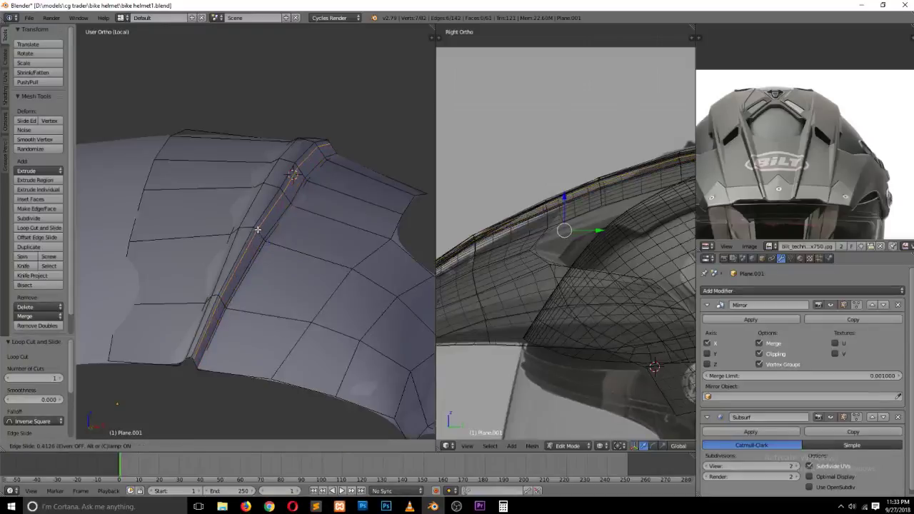
left_click(272, 214)
middle_click_drag(271, 214, 292, 247)
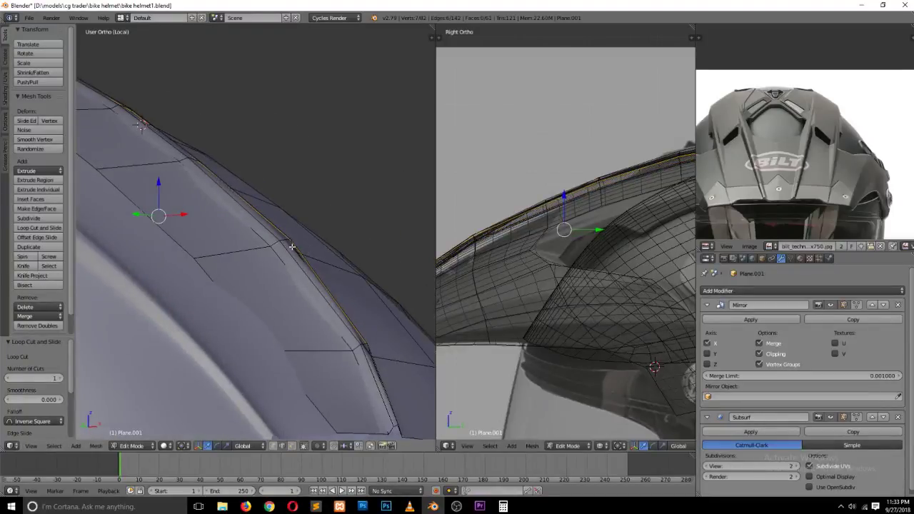
key("ctrl+r")
left_click(273, 243)
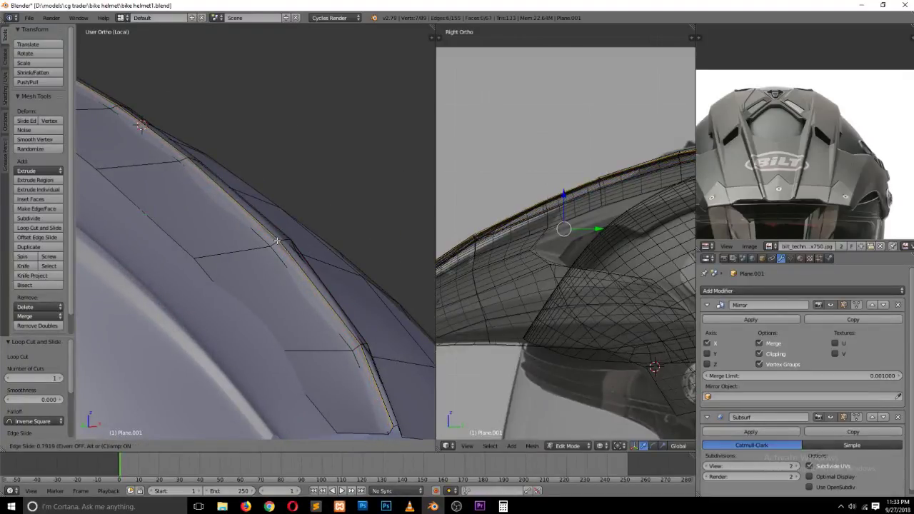
left_click(277, 241)
key("ctrl+r")
left_click(273, 243)
left_click(272, 243)
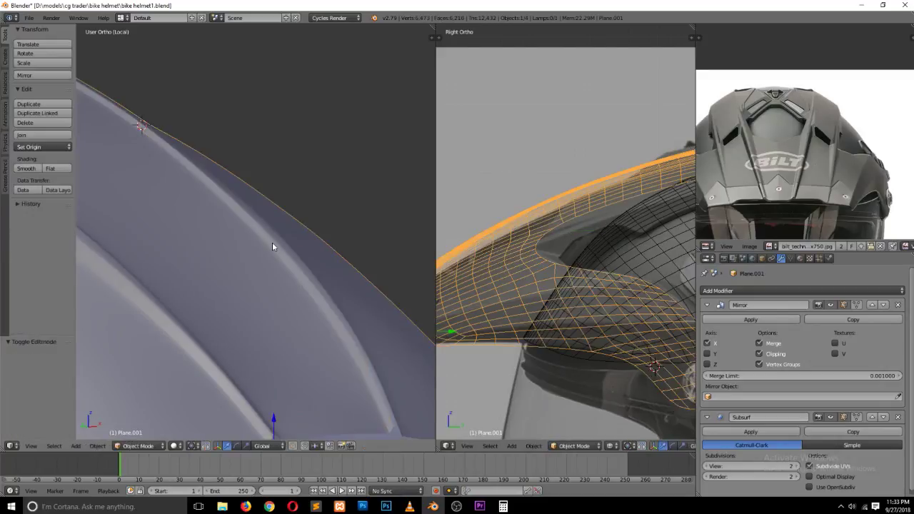
middle_click_drag(272, 242, 272, 249)
key("Tab")
key("KP_3")
Step: Check the shell from the front, then deselect all in Edit Mode and orbit around the rib
key("KP_1")
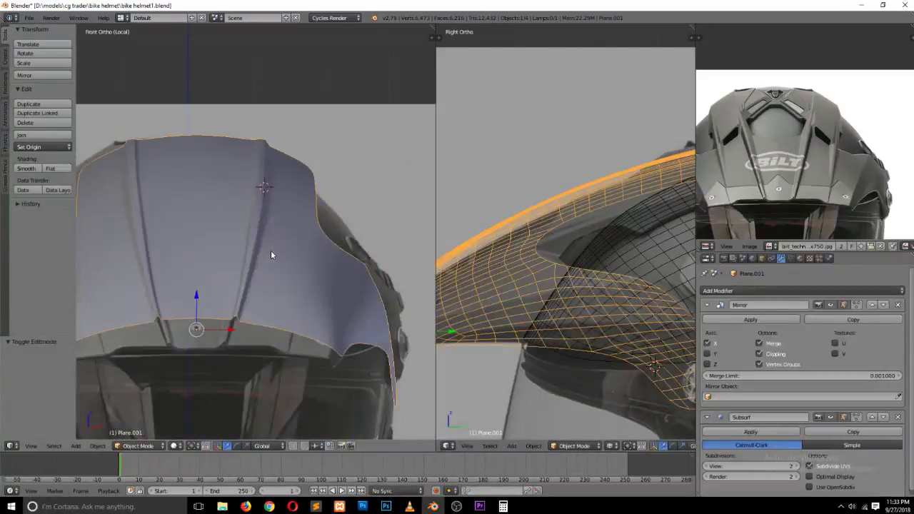
scroll(271, 253, "up", 1)
scroll(272, 255, "up", 2)
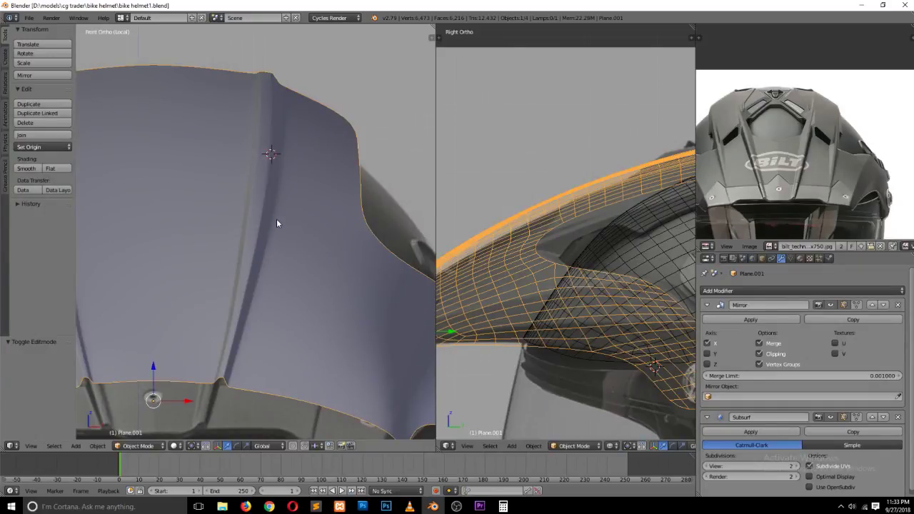
key("Tab")
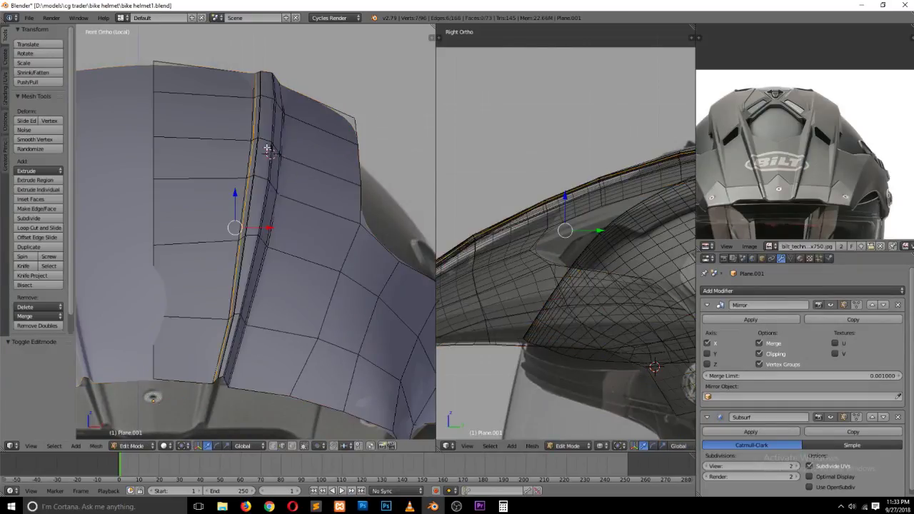
key("a")
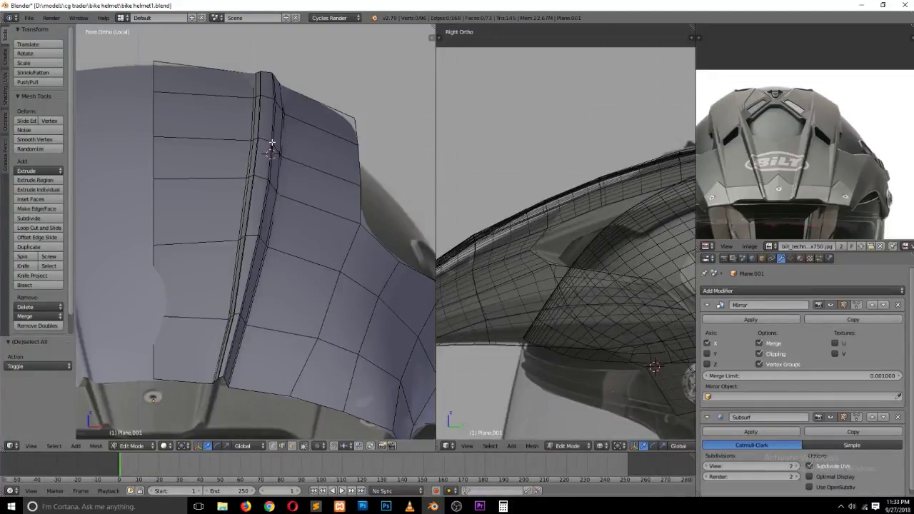
mouse_move(272, 142)
middle_mouse_down()
mouse_move(268, 202)
mouse_move(284, 149)
mouse_move(270, 165)
middle_mouse_up()
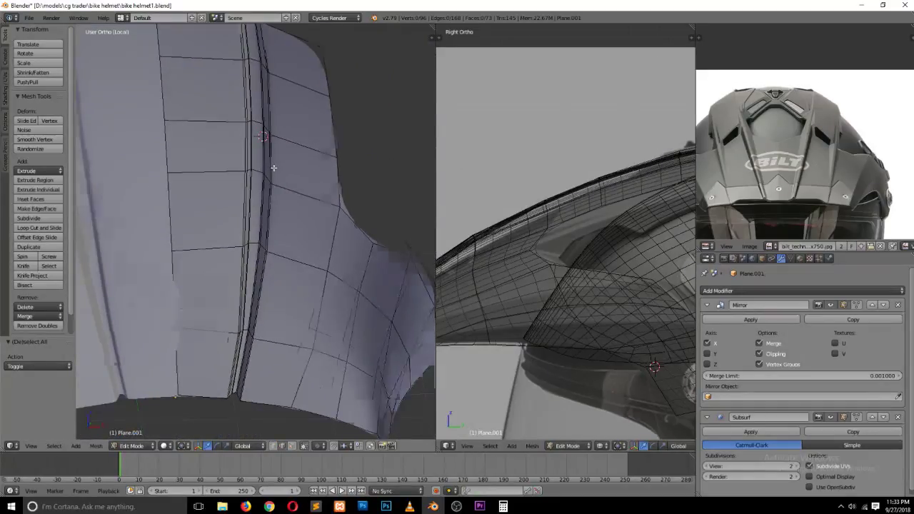
key("KP_1")
Step: Delete two inner-panel vertices, then undo the deletion and clear the selection
key("ctrl+Tab")
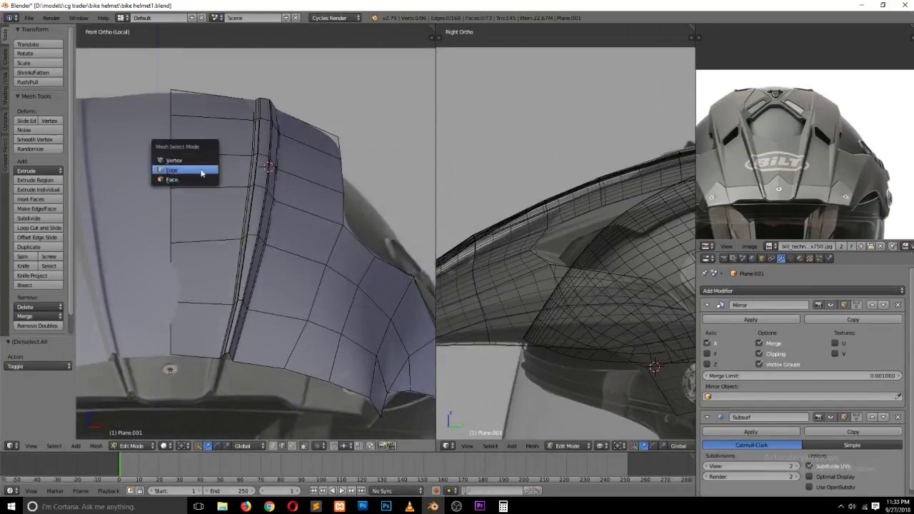
left_click(197, 159)
right_click(170, 153)
right_click(172, 183, "shift")
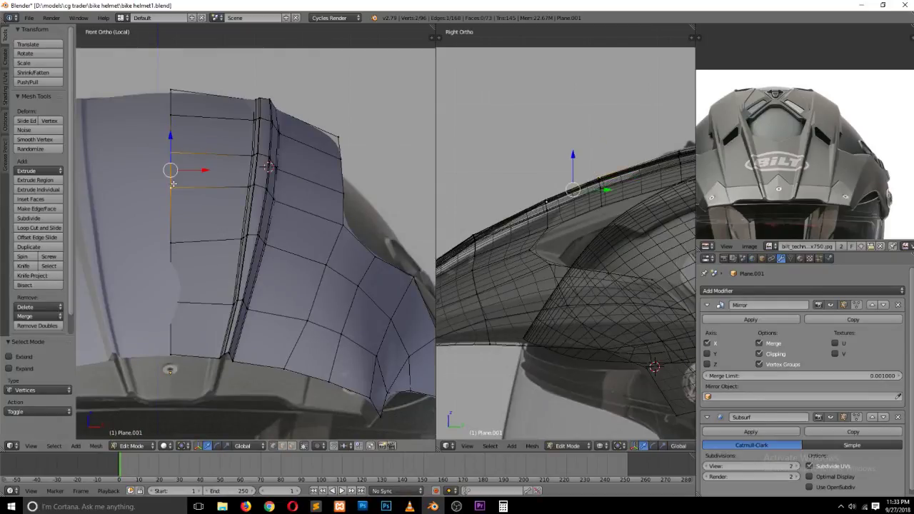
scroll(175, 181, "down", 1)
key("x")
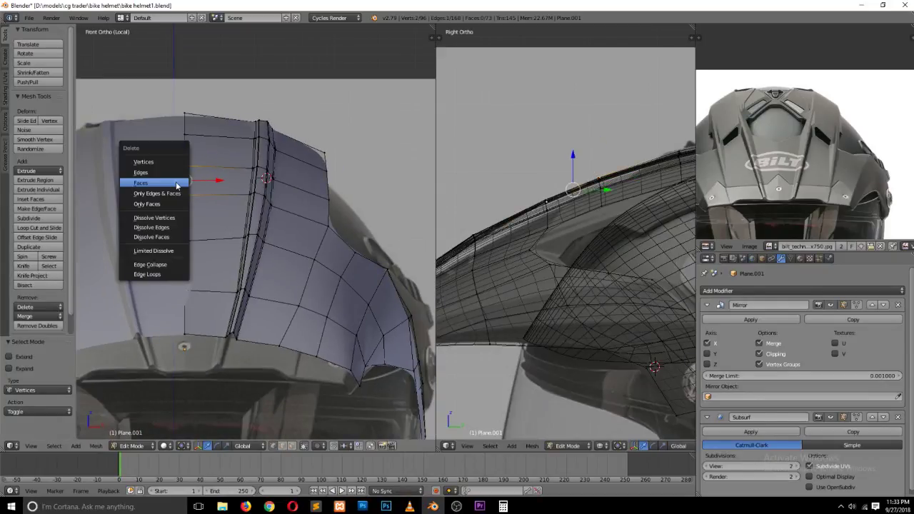
left_click(179, 172)
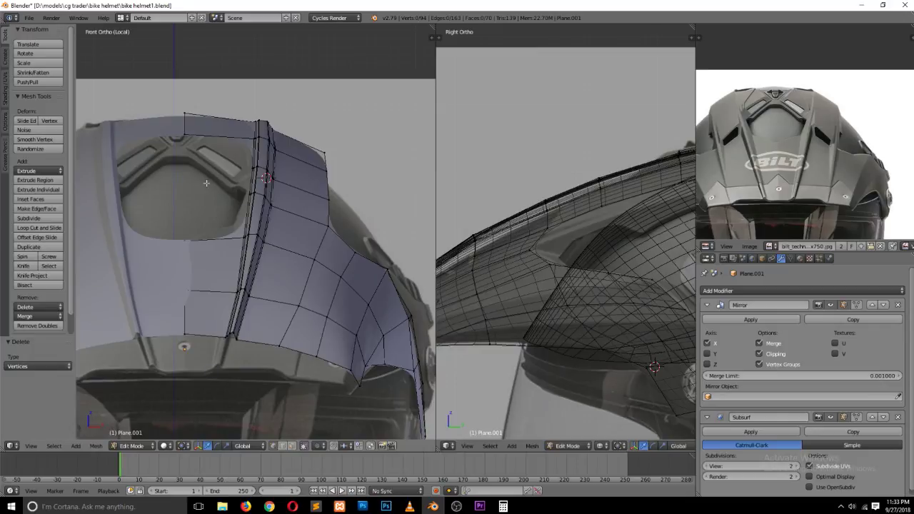
key("ctrl+z")
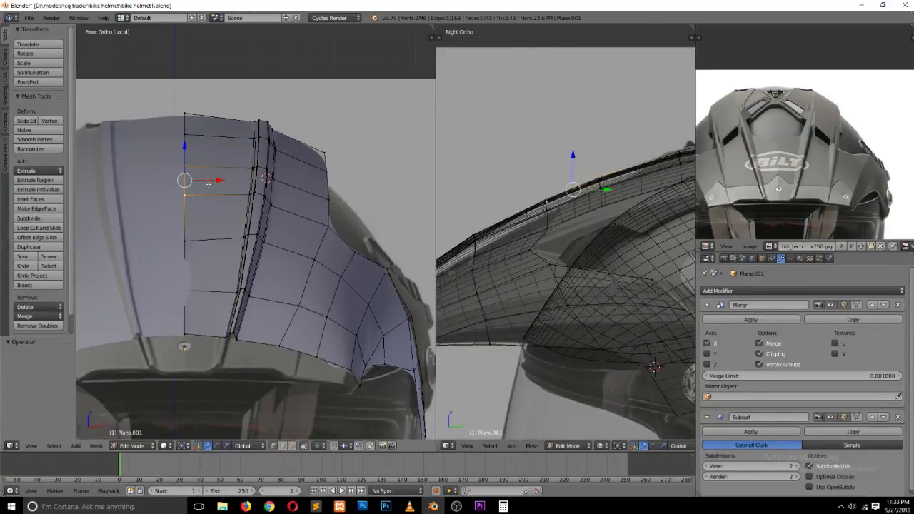
key("a")
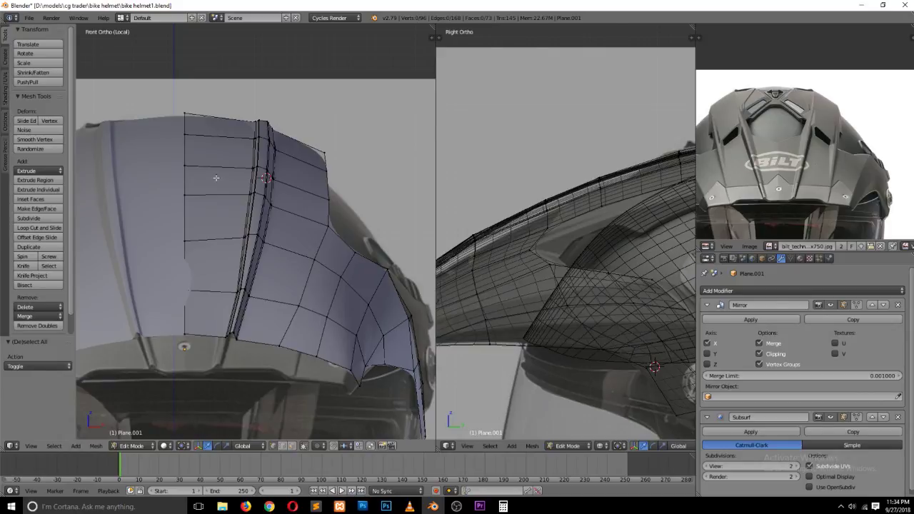
Step: In Object Mode, orbit both viewports to inspect the smoothed shell over the helmet at an angle
scroll(219, 180, "down", 2)
key("Tab")
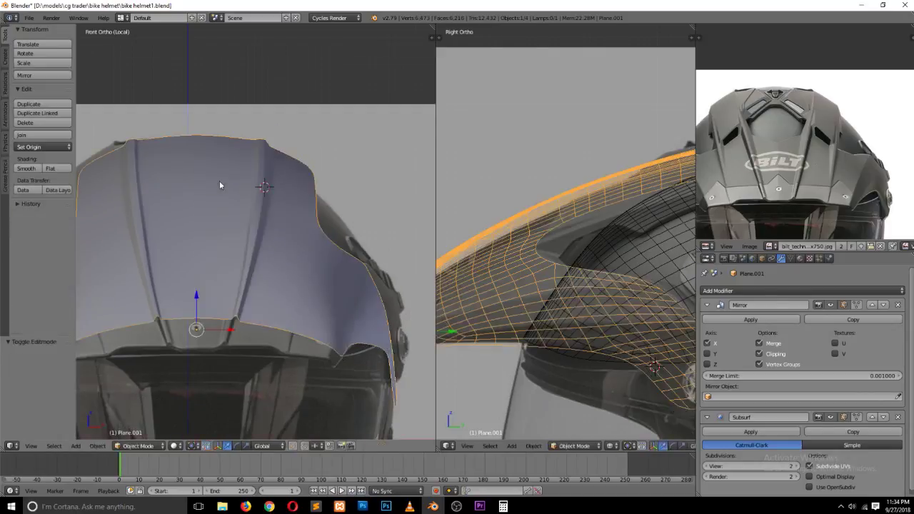
scroll(236, 200, "down", 2)
middle_click_drag(255, 210, 171, 245)
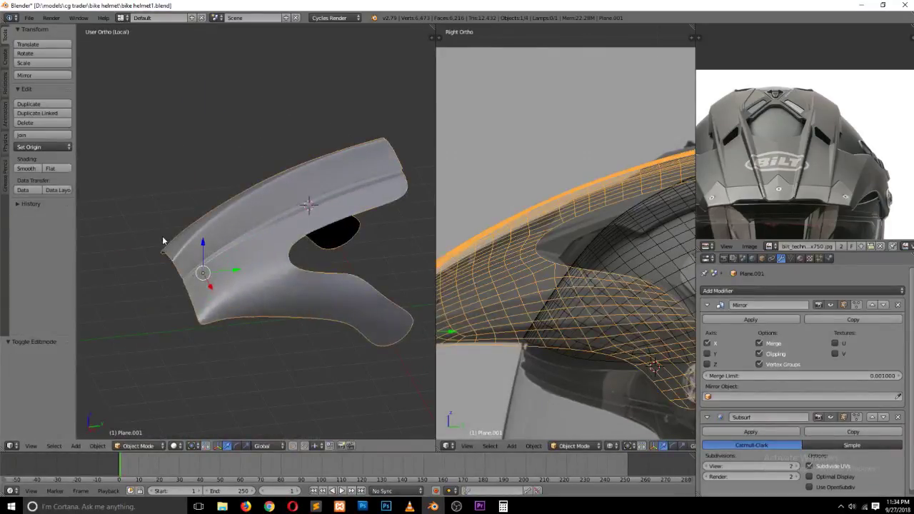
scroll(521, 289, "down", 2)
key("a")
middle_click_drag(523, 281, 610, 312)
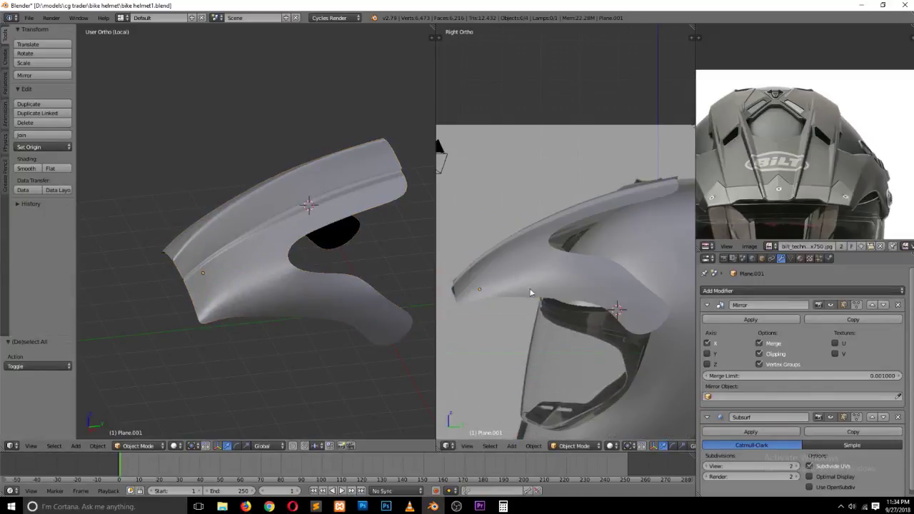
scroll(561, 312, "down", 2)
scroll(561, 312, "down", 2)
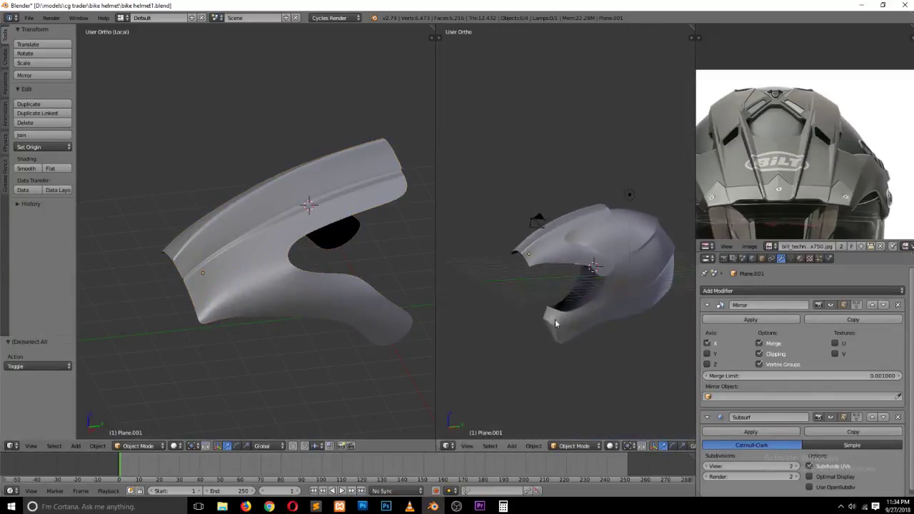
mouse_move(555, 319)
middle_mouse_down()
mouse_move(492, 318)
mouse_move(492, 364)
mouse_move(577, 350)
mouse_move(599, 334)
middle_mouse_up()
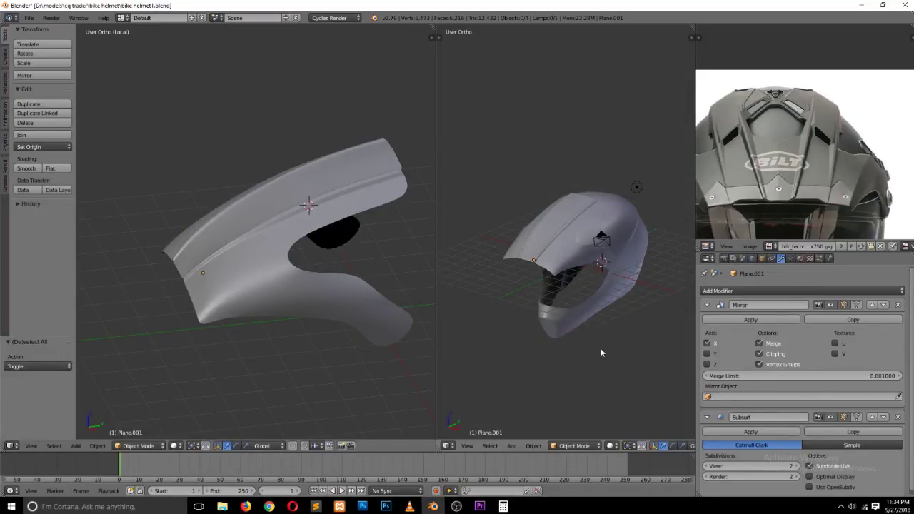
Step: Place the 3D cursor below the helmet and reopen the shell mesh from its side
left_click(603, 348)
scroll(605, 347, "up", 5)
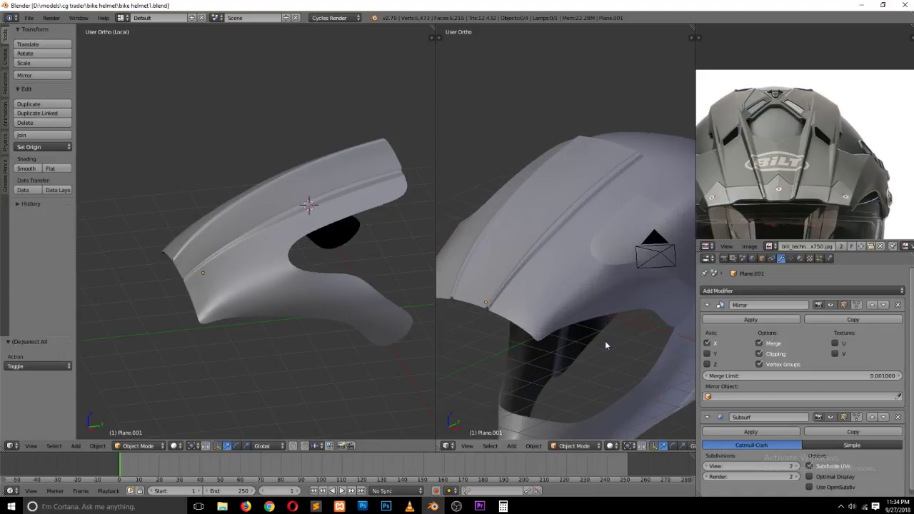
middle_click_drag(613, 332, 600, 333)
key("Tab")
middle_click_drag(536, 314, 505, 340)
Step: Select the lower side edge loop and slide it into a new position
left_click(493, 349, "alt")
key("g")
key("g")
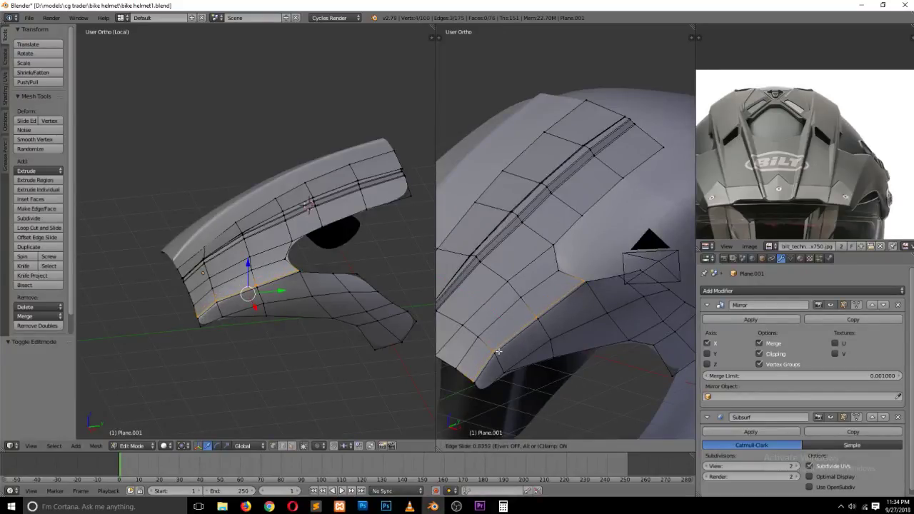
left_click(499, 351)
Step: Add two loop cuts running along the lower side edge
key("ctrl+r")
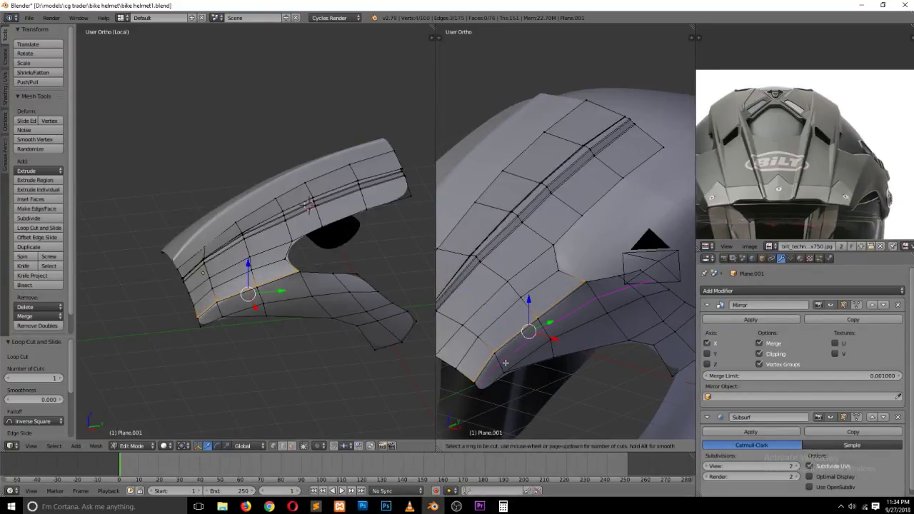
left_click(505, 363)
left_click(509, 373)
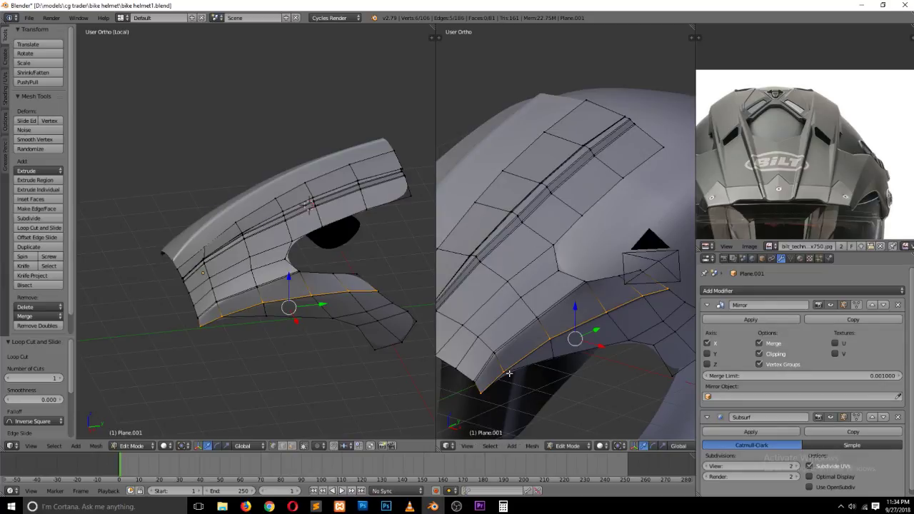
key("ctrl+r")
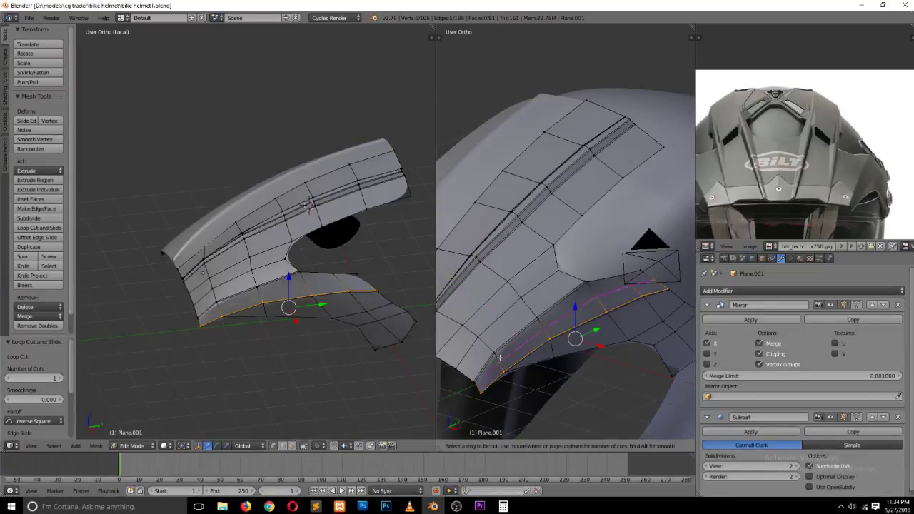
left_click(500, 357)
left_click(515, 359)
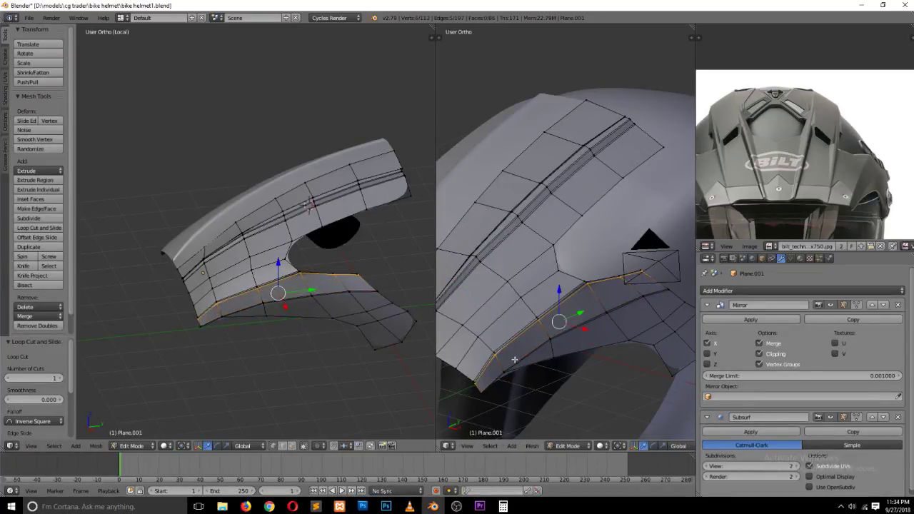
Step: Preview the smoothed shell from above, front and right-side views
key("Tab")
mouse_move(514, 360)
middle_mouse_down()
mouse_move(541, 337)
mouse_move(606, 374)
mouse_move(581, 353)
mouse_move(514, 347)
mouse_move(565, 322)
mouse_move(592, 332)
middle_mouse_up()
key("Tab")
key("Tab")
mouse_move(564, 283)
middle_mouse_down()
mouse_move(598, 310)
mouse_move(585, 302)
middle_mouse_up()
key("Tab")
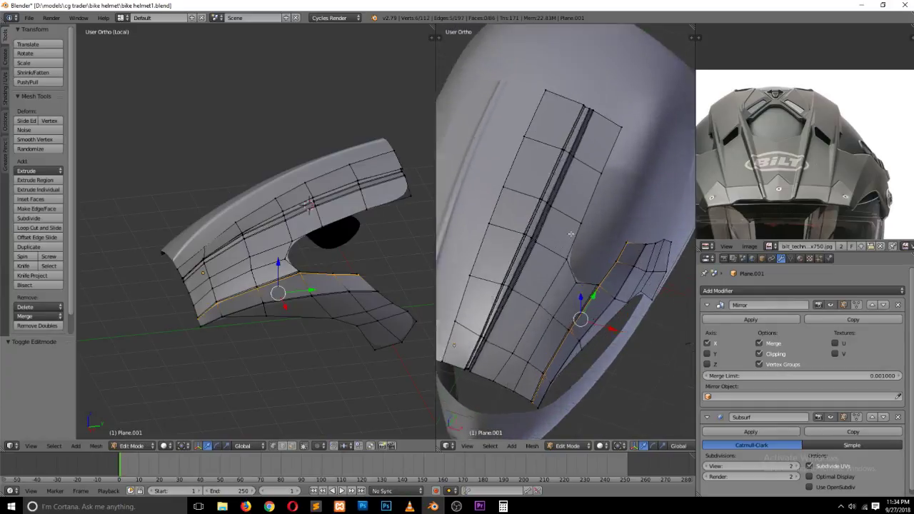
scroll(571, 234, "up", 1)
key("a")
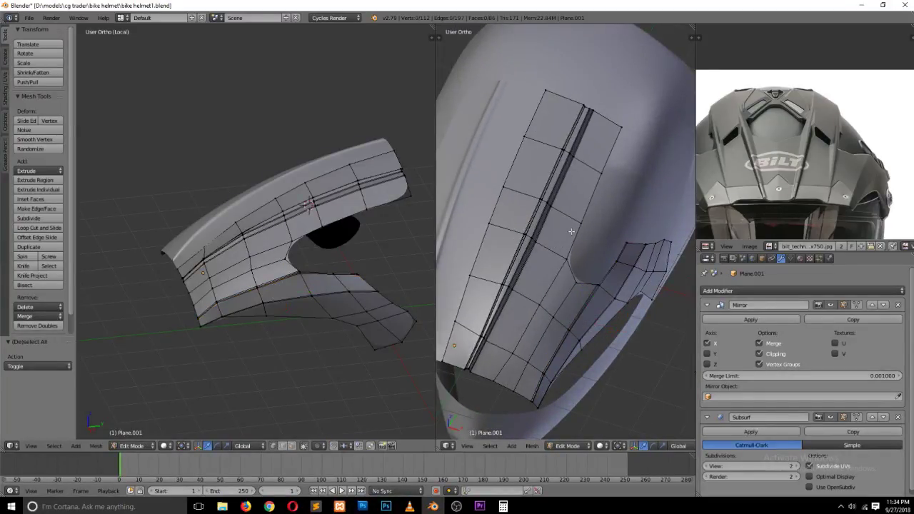
key("KP_1")
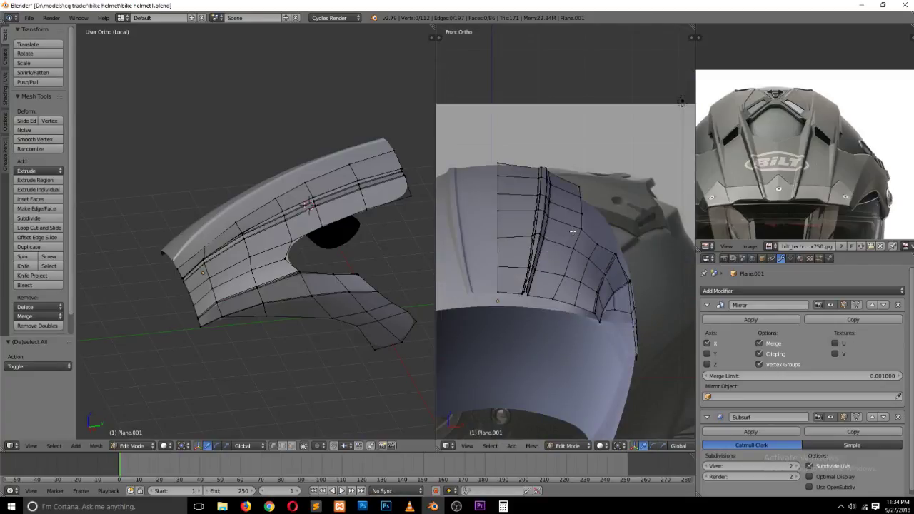
key("KP_3")
key("KP_1")
middle_click_drag(544, 228, 468, 286)
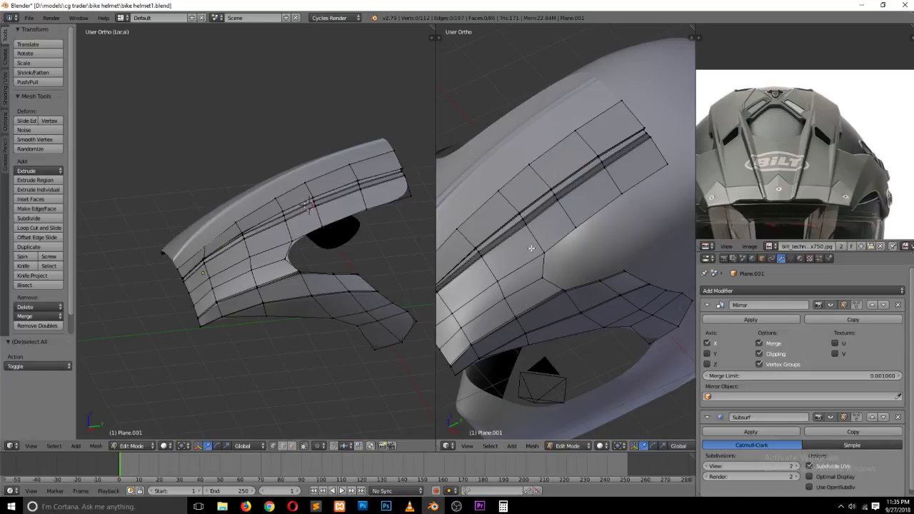
key("ctrl+Tab")
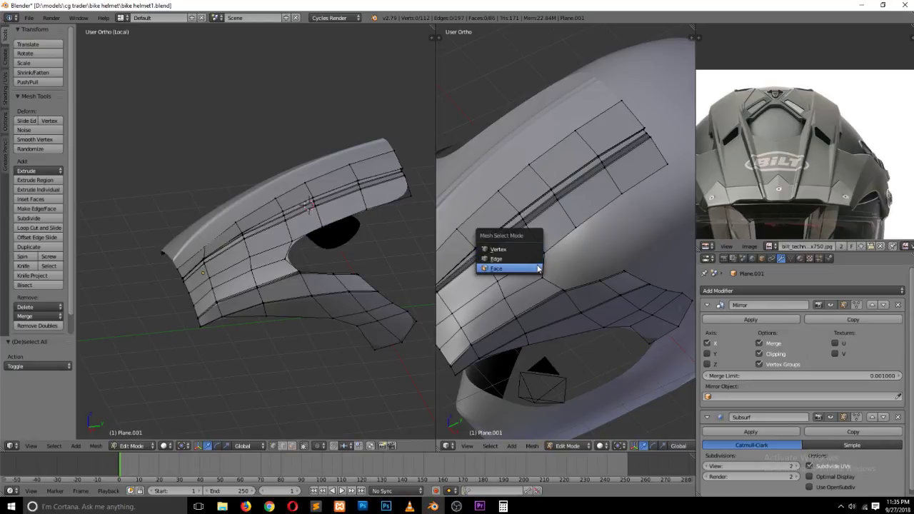
left_click(540, 269)
right_click(552, 228)
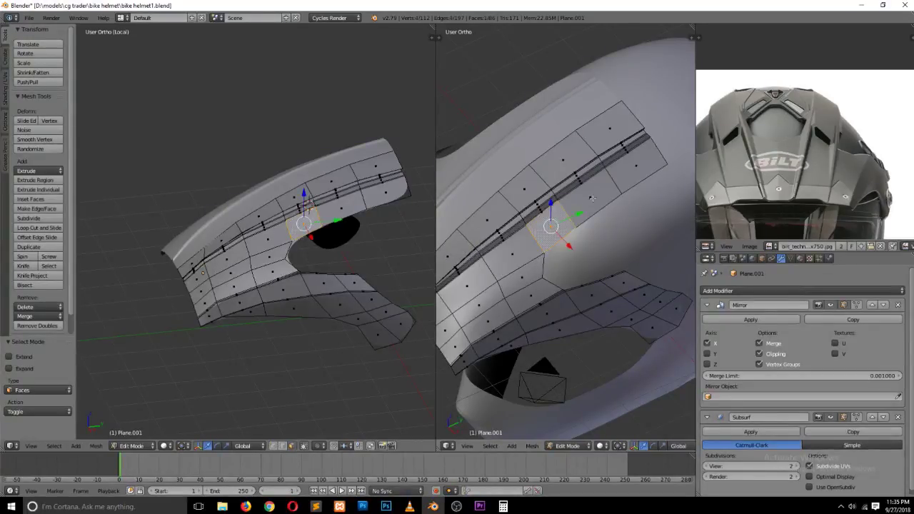
right_click(651, 162, "alt")
key("x")
left_click(614, 188)
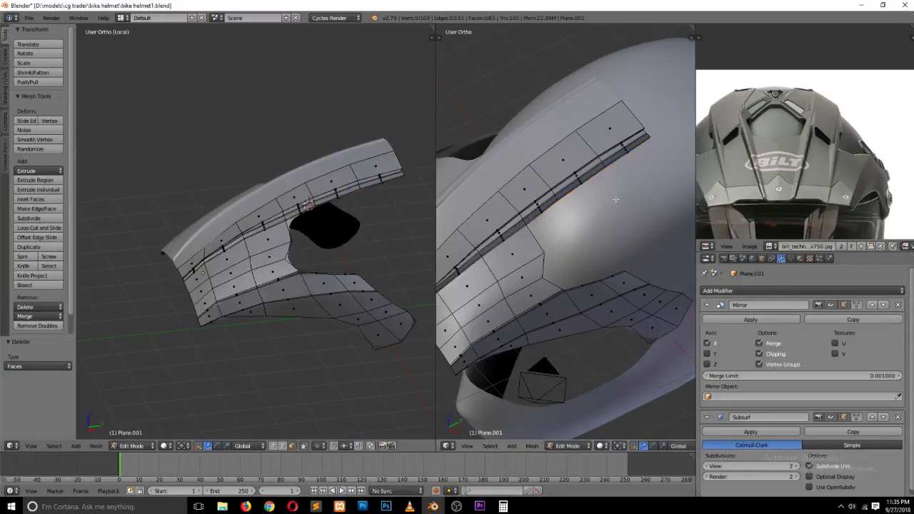
key("ctrl+Tab")
left_click(564, 213)
right_click(549, 253)
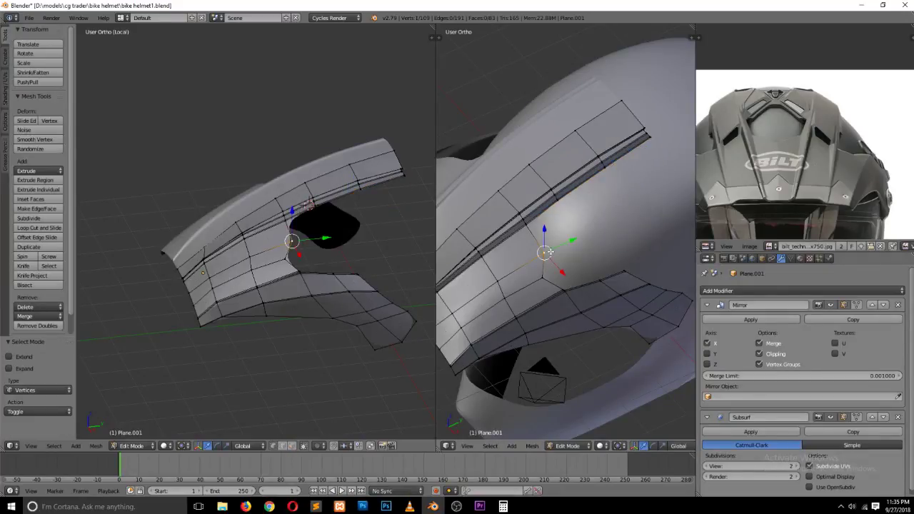
key("KP_7")
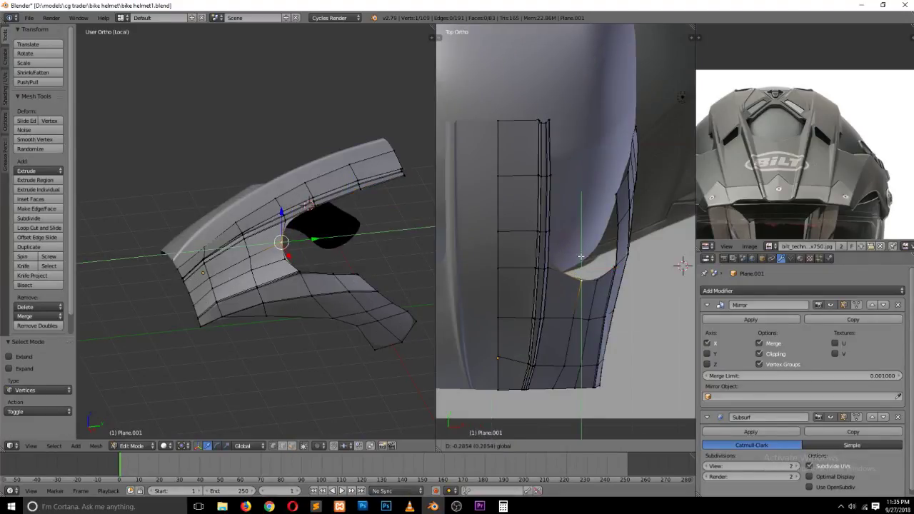
left_click_drag(580, 240, 581, 249)
key("Tab")
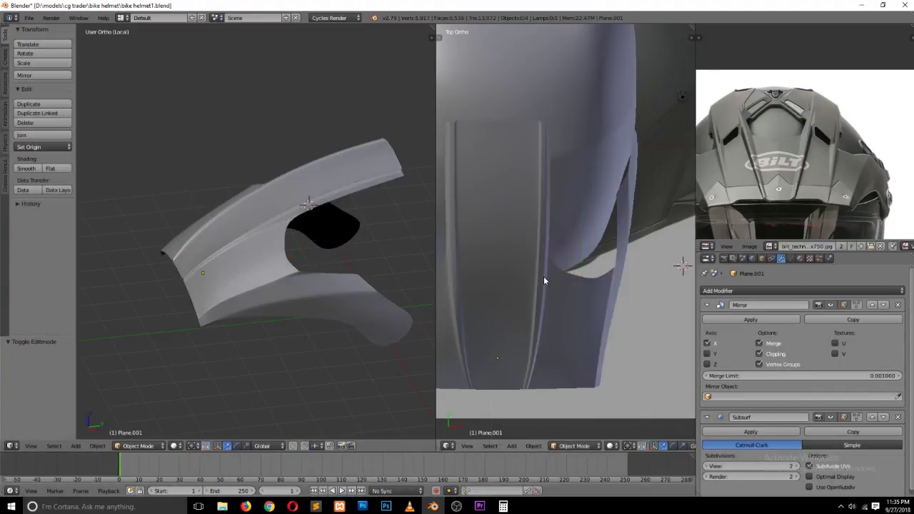
key("KP_1")
scroll(563, 275, "down", 2)
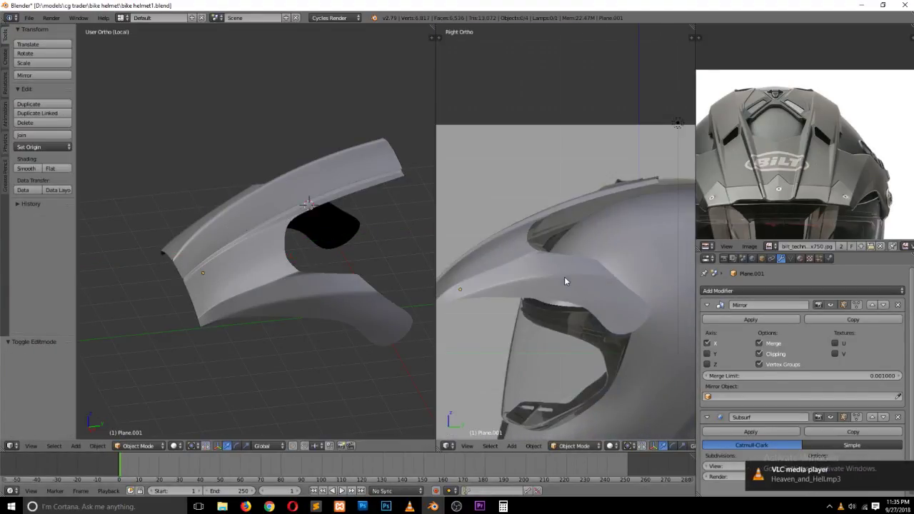
key("KP_3")
key("KP_1")
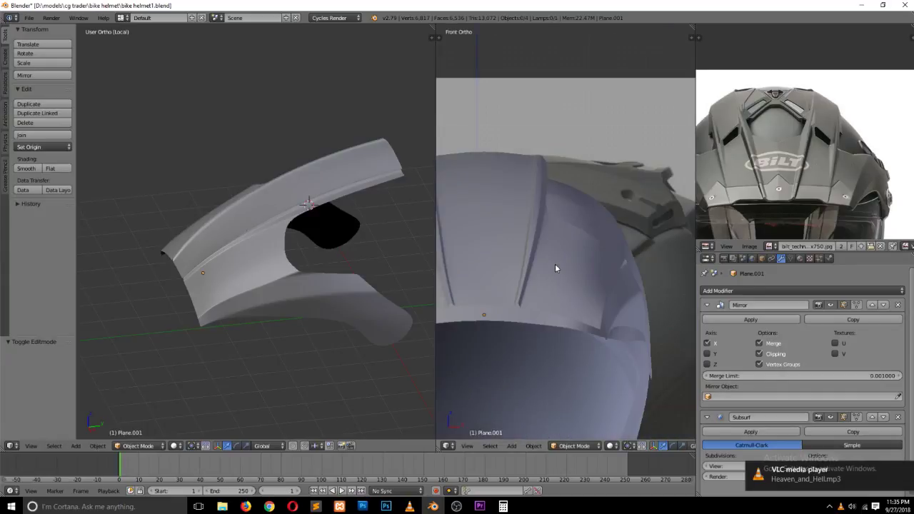
scroll(560, 262, "down", 1)
key("ctrl+s")
left_click(561, 262)
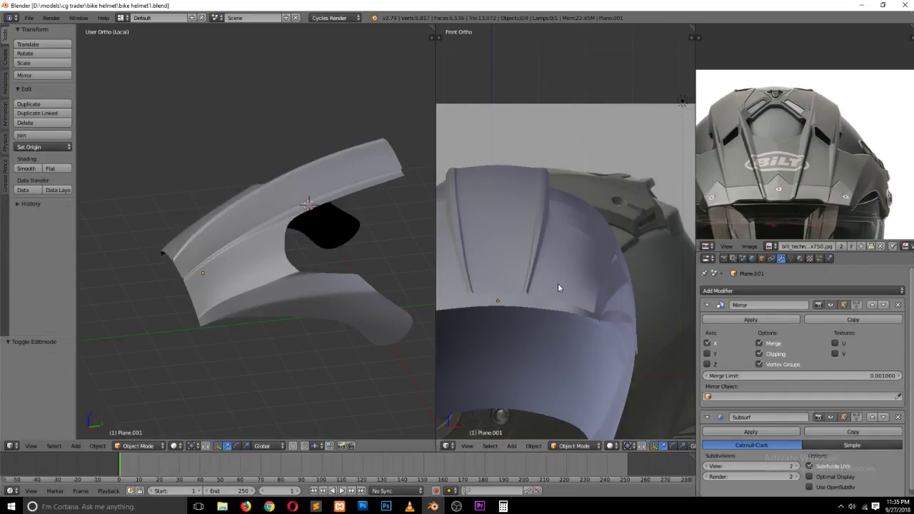
key("Tab")
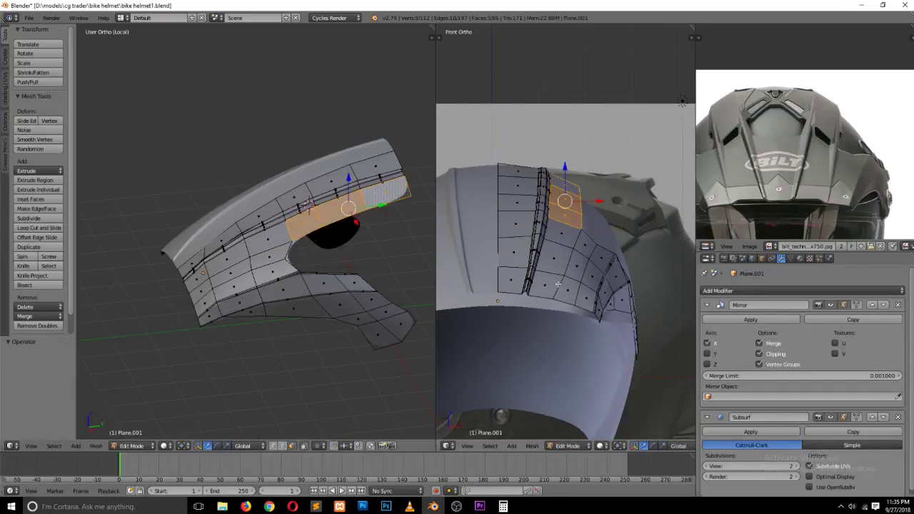
Step: Save the helmet file, overwriting the existing copy
key("Tab")
key("ctrl+s")
left_click(559, 286)
key("ctrl+s")
left_click(560, 285)
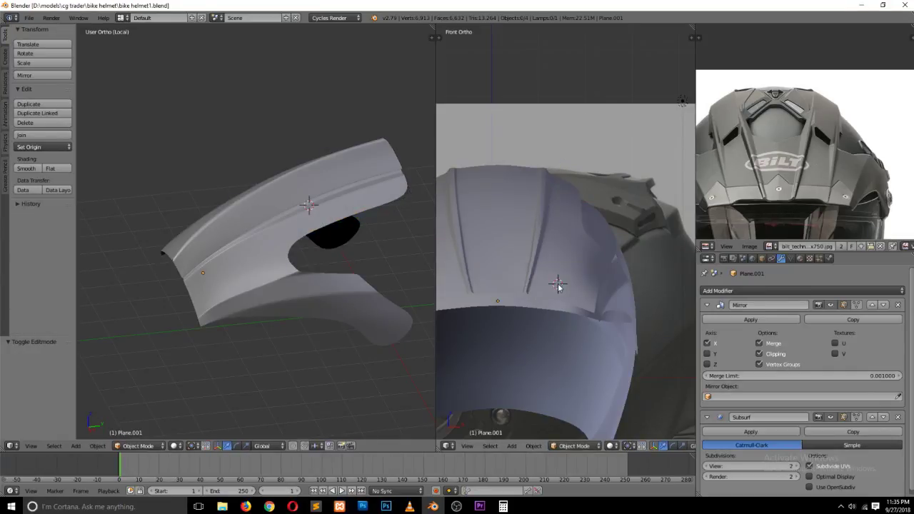
Step: Grow the selection to the whole rib band, move it into place, then save
key("Tab")
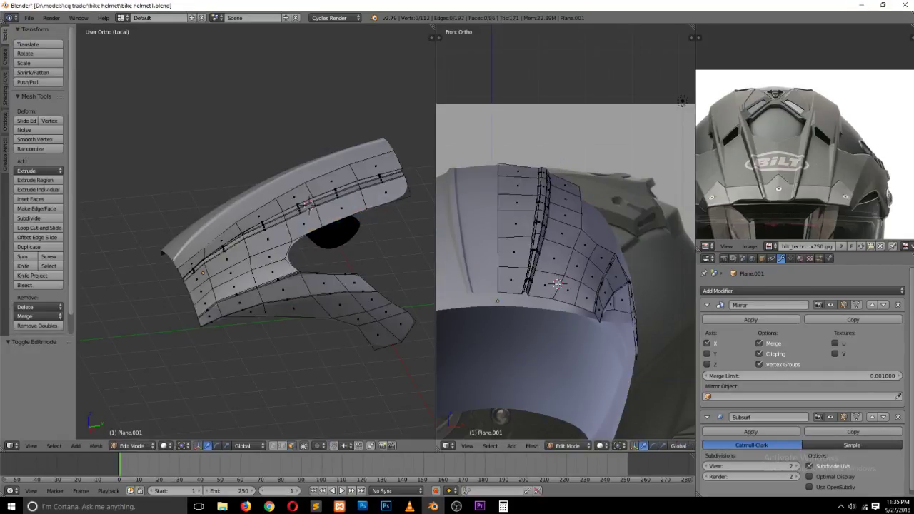
right_click(541, 214, "alt")
key("ctrl+KP_Add")
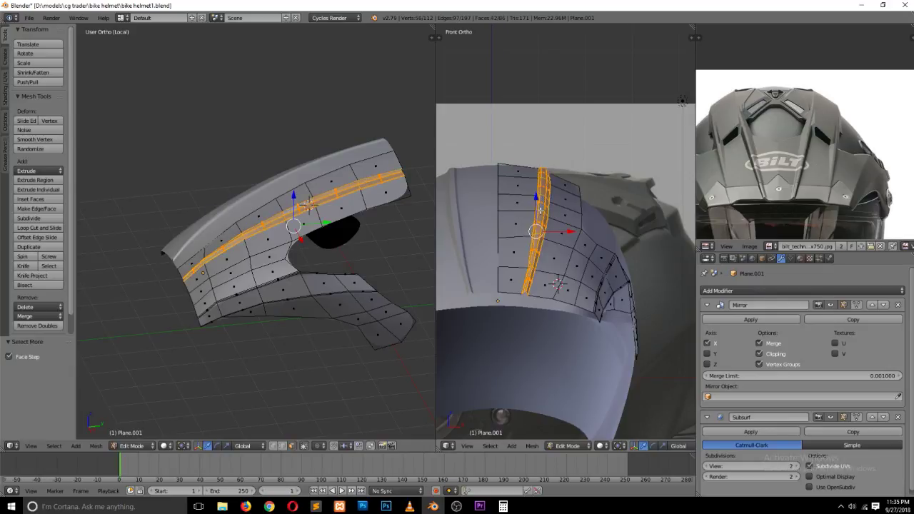
key("z")
key("g")
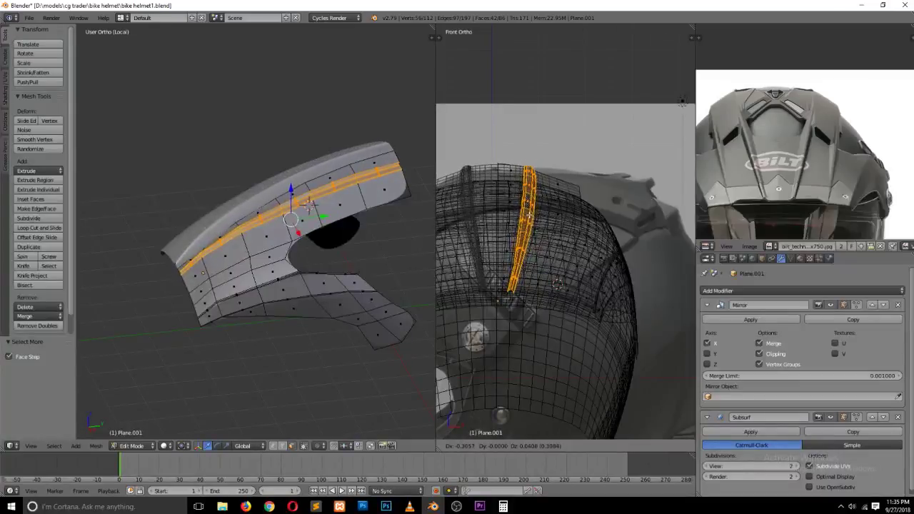
left_click(526, 213)
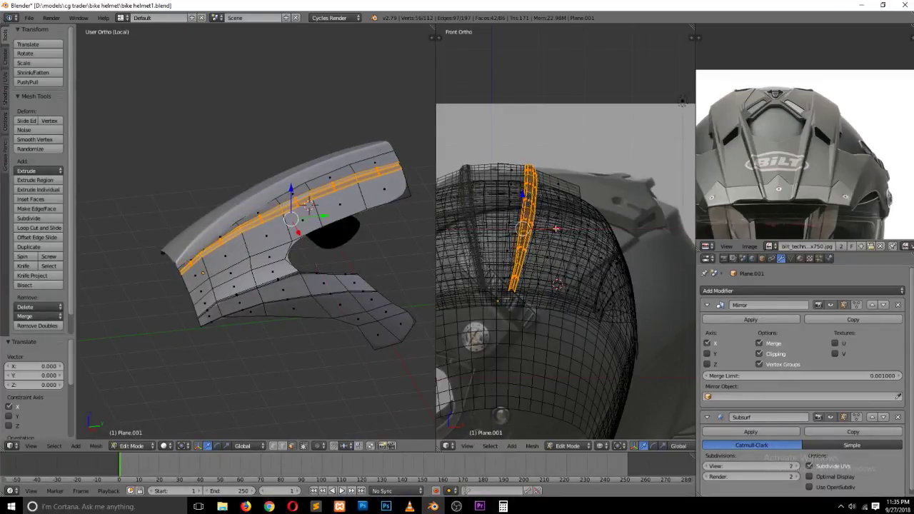
key("Tab")
key("z")
key("ctrl+s")
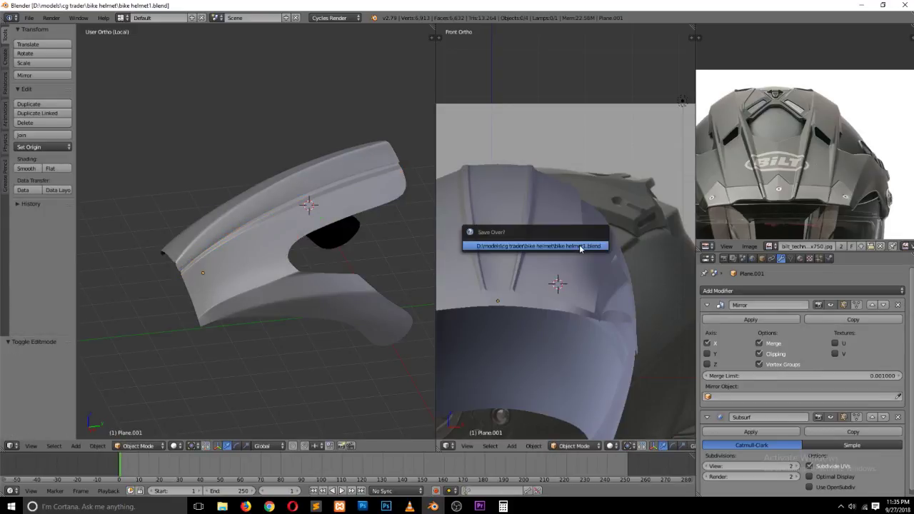
Step: In vertex select mode, pick the centre-line loop and raise it slightly
key("Tab")
key("ctrl+Tab")
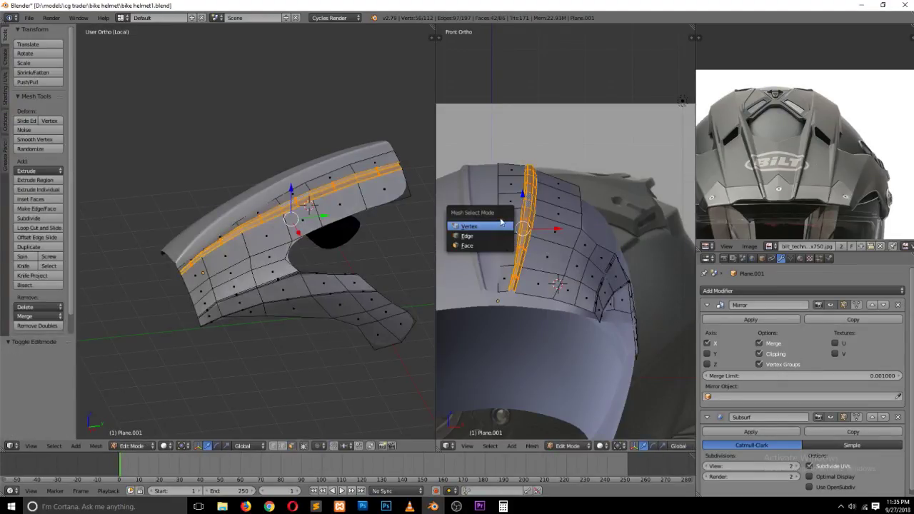
left_click(498, 227)
right_click(497, 226, "alt")
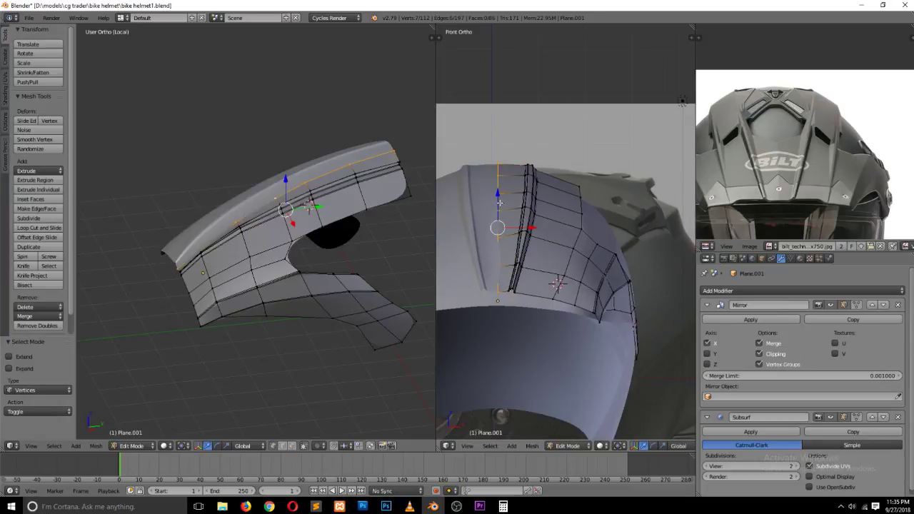
left_click_drag(499, 203, 500, 200)
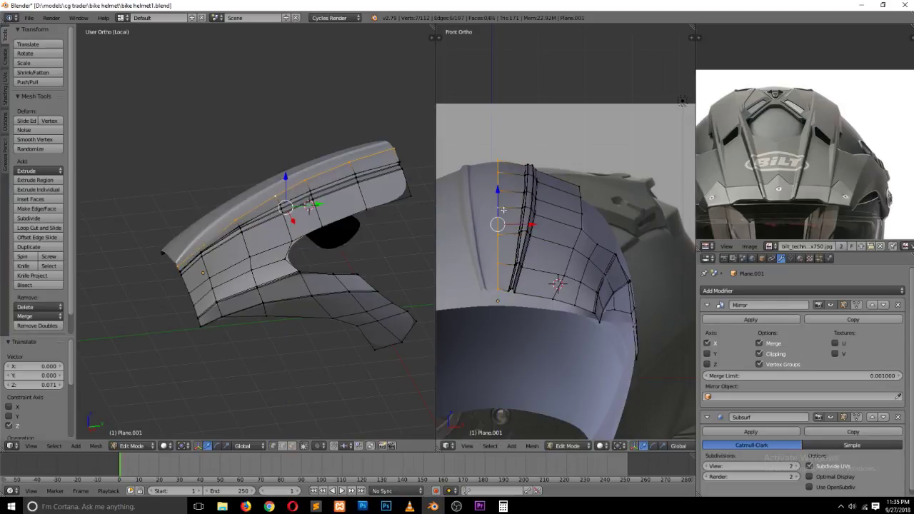
Step: Move and rotate the centre loop against the right-side reference, then save
key("KP_3")
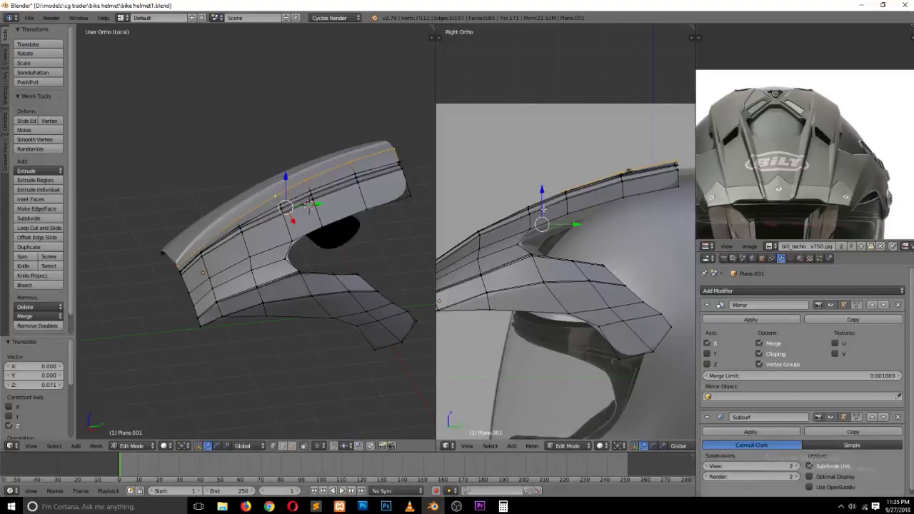
key("g")
left_click(543, 206)
scroll(605, 210, "down", 2)
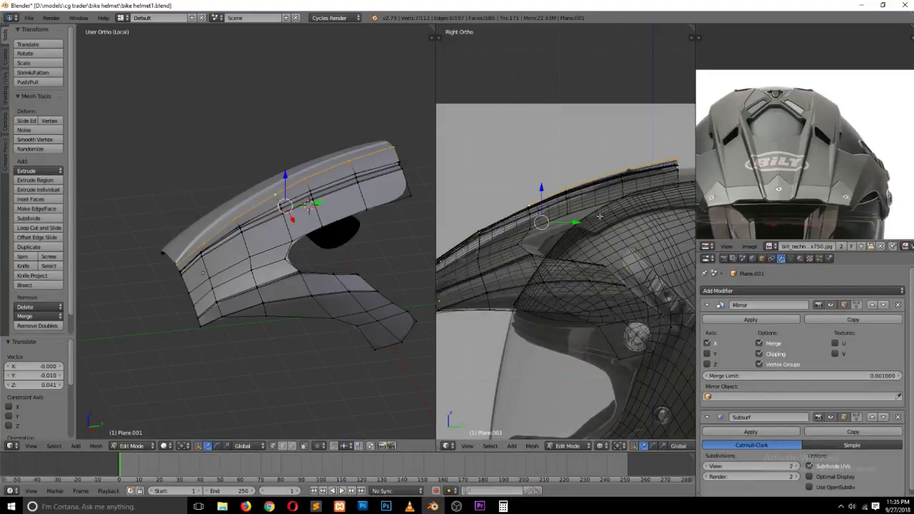
key("r")
left_click(618, 227)
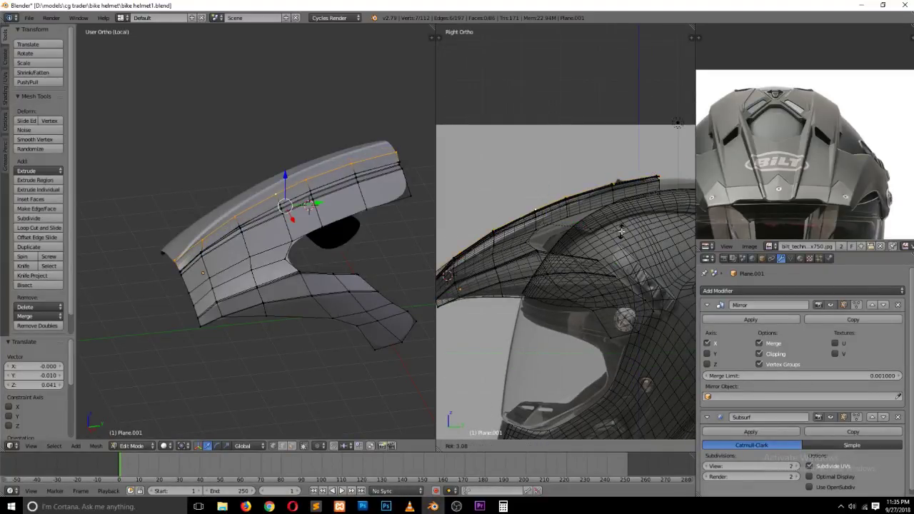
key("Tab")
key("ctrl+s")
Step: Orbit and zoom around the helmet shell and save the file again
left_click(576, 231)
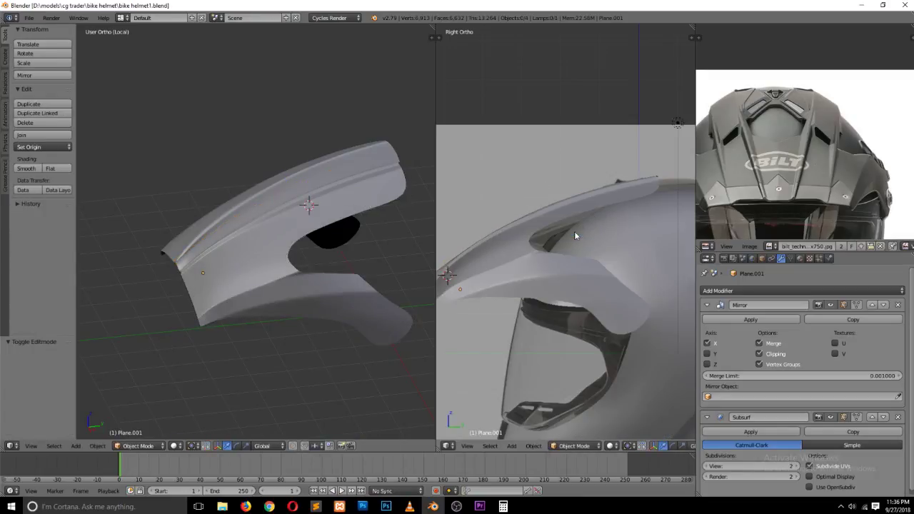
mouse_move(575, 231)
middle_mouse_down()
mouse_move(537, 226)
mouse_move(591, 260)
middle_mouse_up()
scroll(597, 260, "up", 2)
scroll(541, 255, "up", 3)
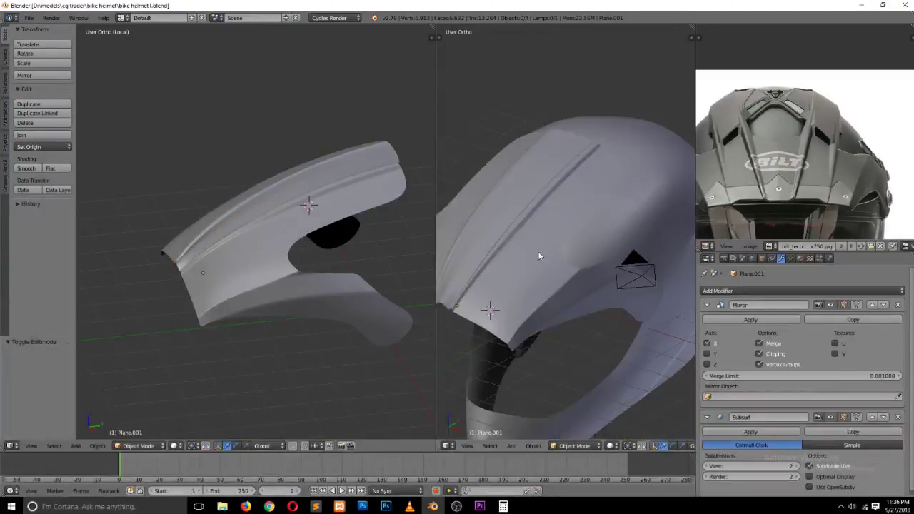
scroll(548, 255, "up", 2)
scroll(547, 254, "up", 2)
key("ctrl+s")
mouse_move(554, 264)
middle_mouse_down()
mouse_move(619, 253)
mouse_move(585, 273)
middle_mouse_up()
Step: In front view, lower the centre line's front vertex 0.187 along Z
key("Tab")
key("KP_1")
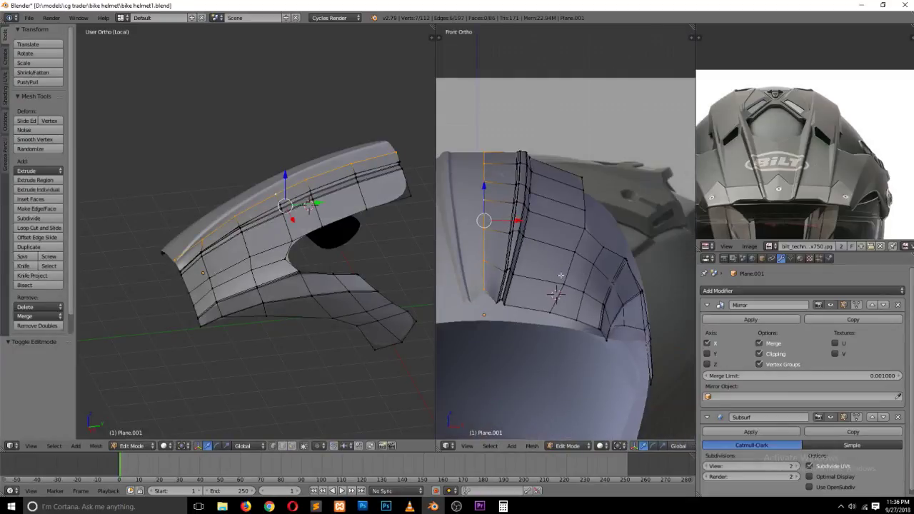
right_click(486, 286)
left_click_drag(486, 254, 489, 261)
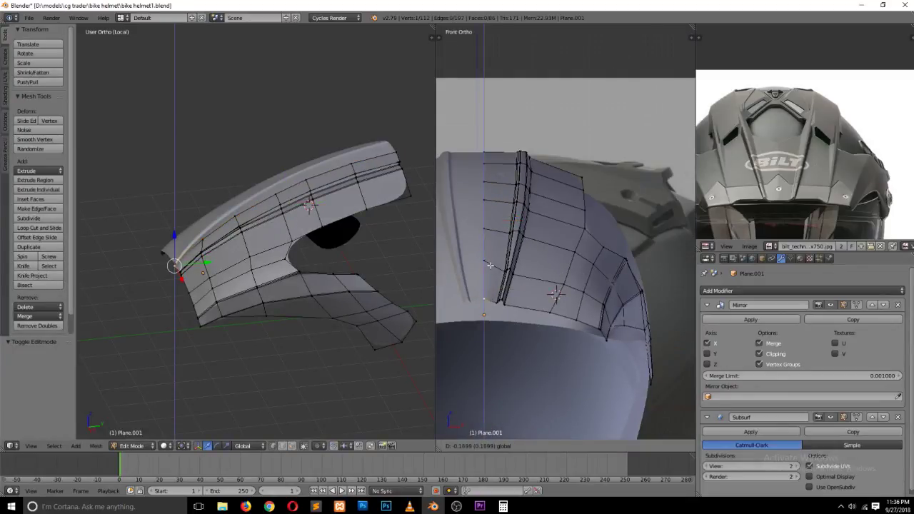
Step: In see-through right view, shift the front vertex back and down, then check in front view
middle_click_drag(493, 247, 502, 249)
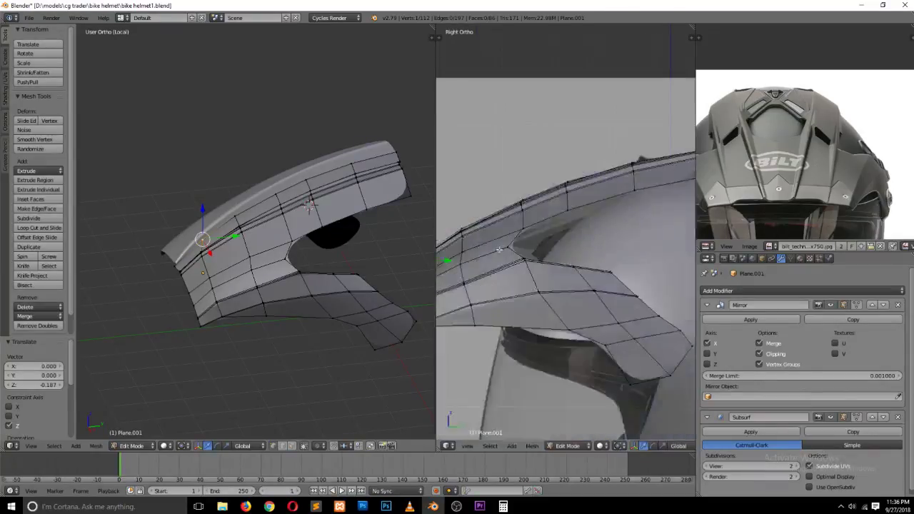
key("KP_3")
key("z")
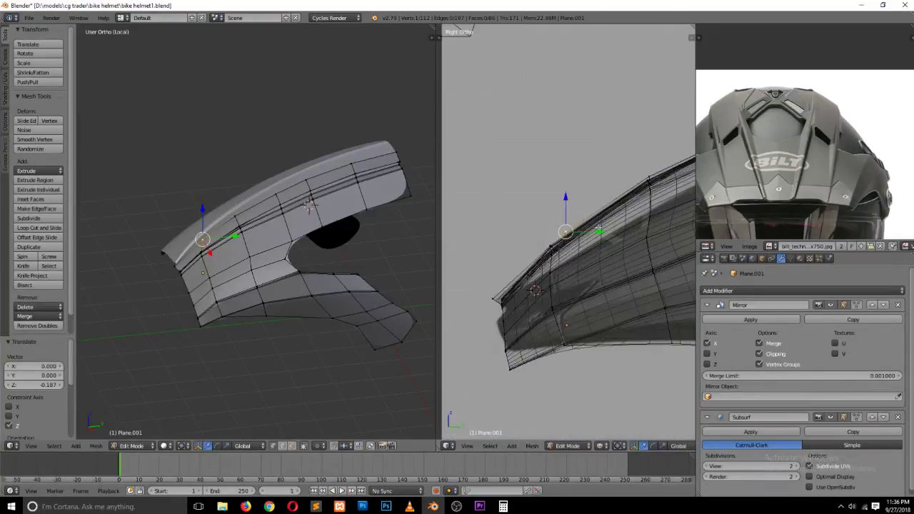
key("g")
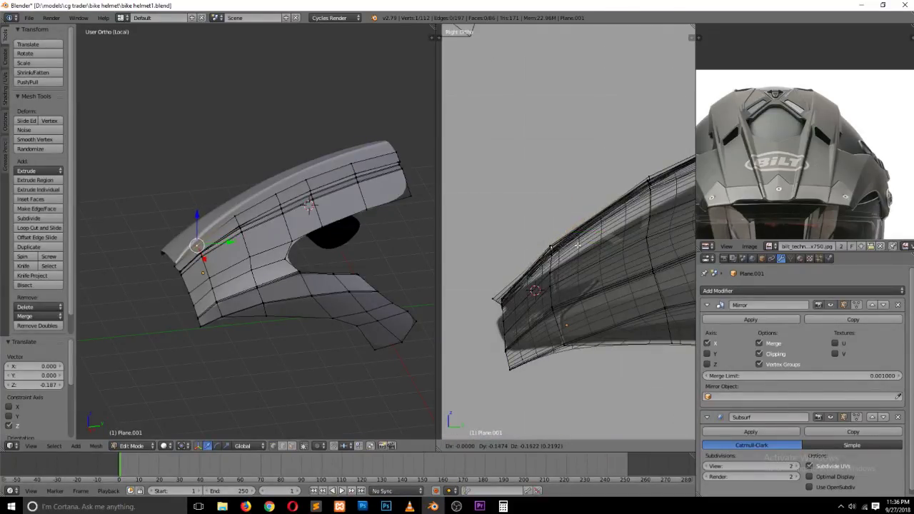
left_click(580, 243)
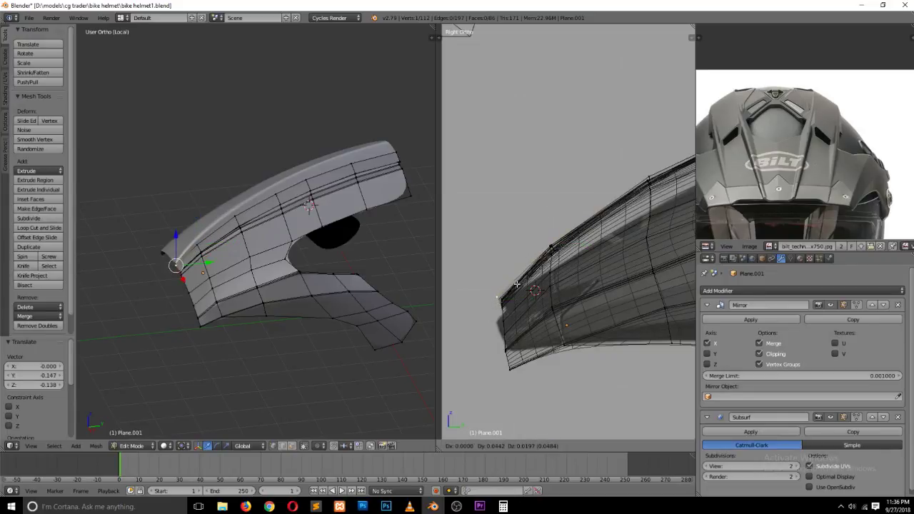
key("Tab")
middle_click_drag(521, 288, 561, 288, "shift")
key("z")
key("KP_1")
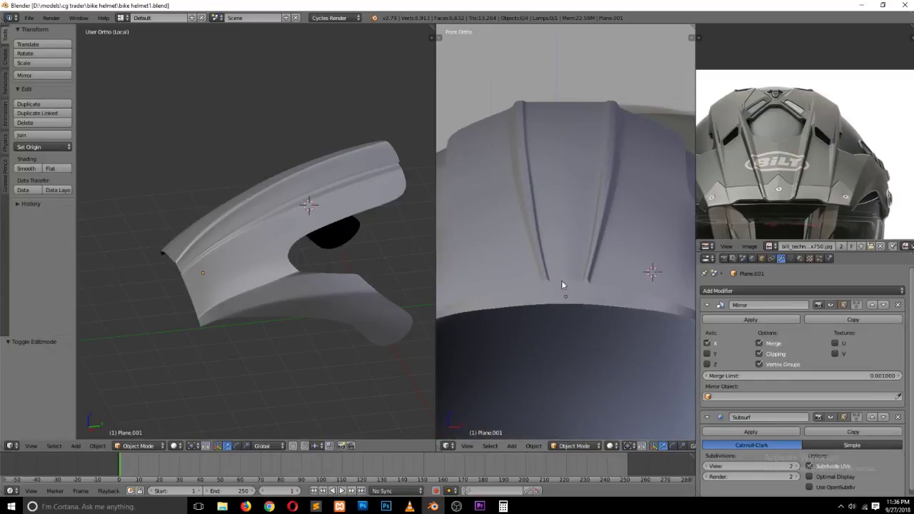
Step: Slide an edge on the shell's lower side slightly sideways
scroll(575, 286, "up", 2)
scroll(577, 284, "up", 2)
key("Tab")
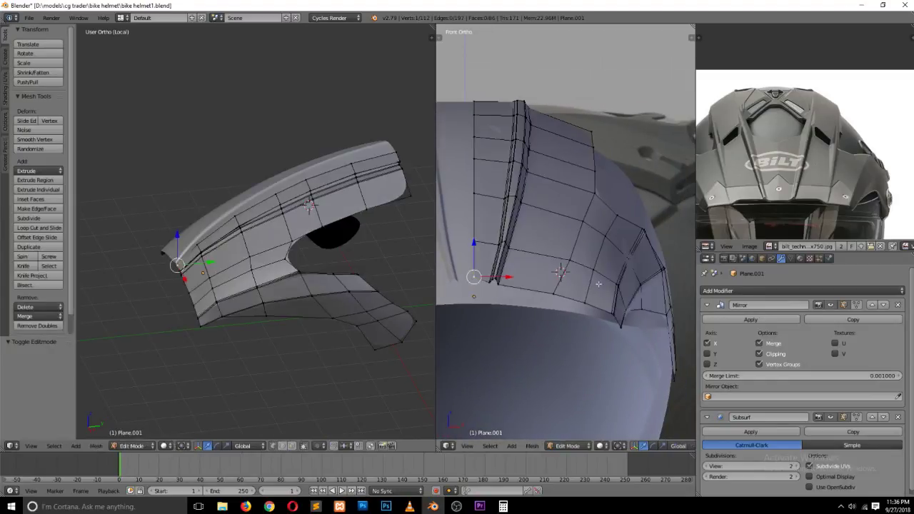
key("z")
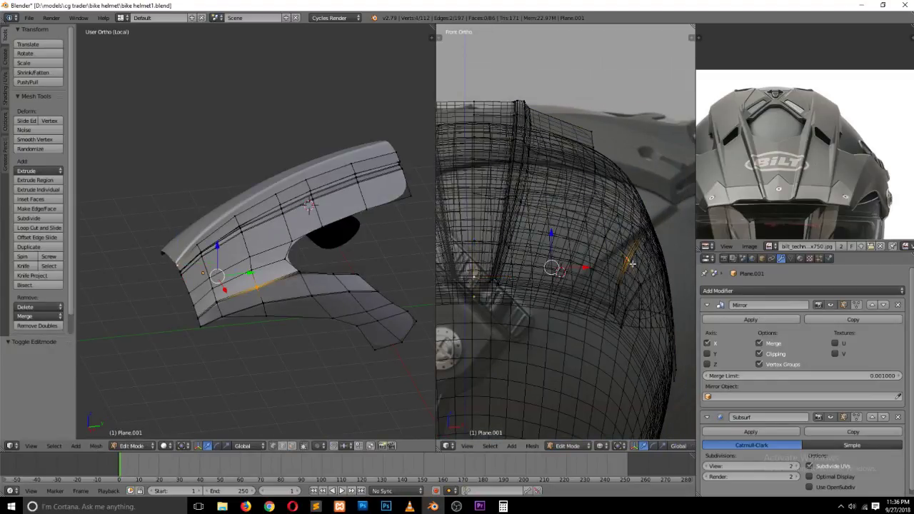
key("a")
right_click(629, 260)
key("z")
left_click_drag(646, 261, 651, 261)
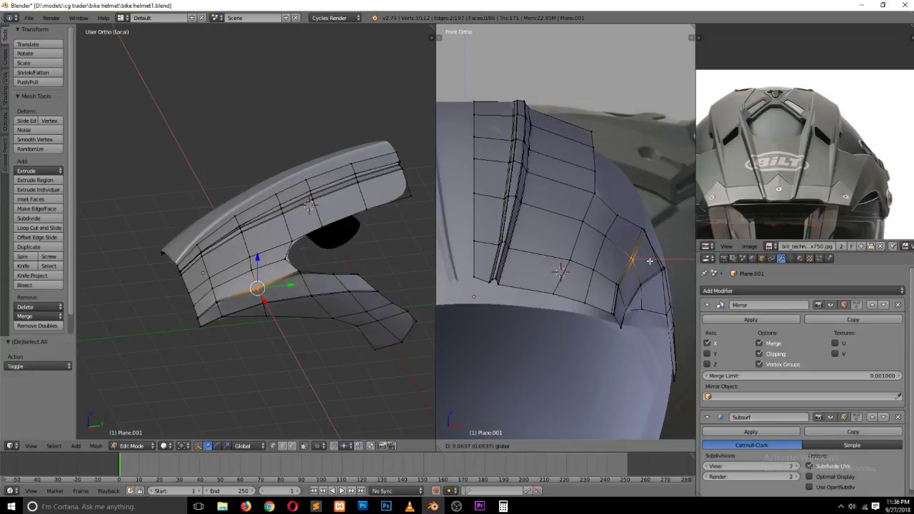
left_click(649, 261)
Step: Check side edges against the reference and nudge a side-edge vertex sideways
key("a")
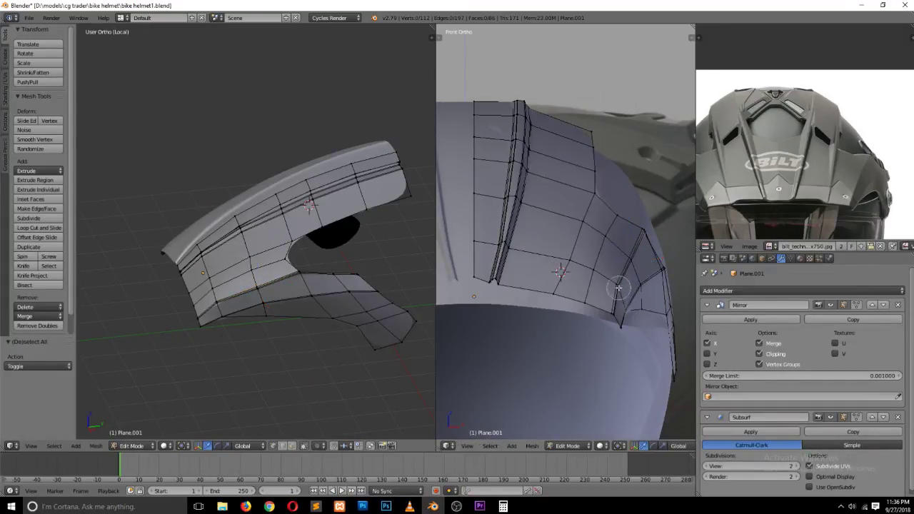
right_click(618, 286)
key("z")
key("z")
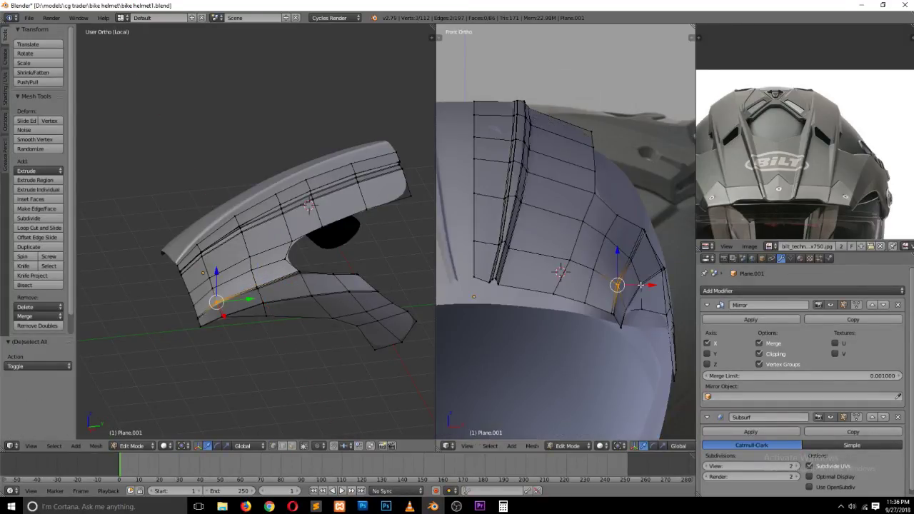
key("a")
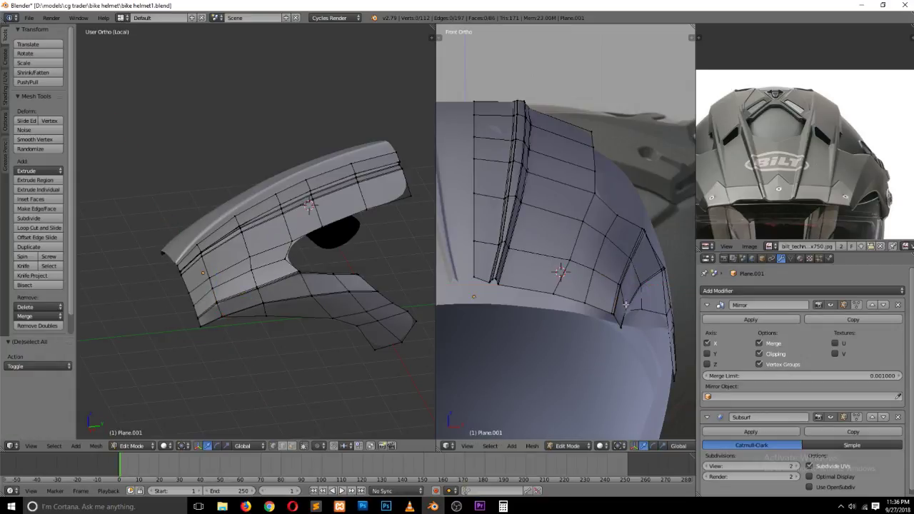
right_click(627, 307)
key("z")
key("a")
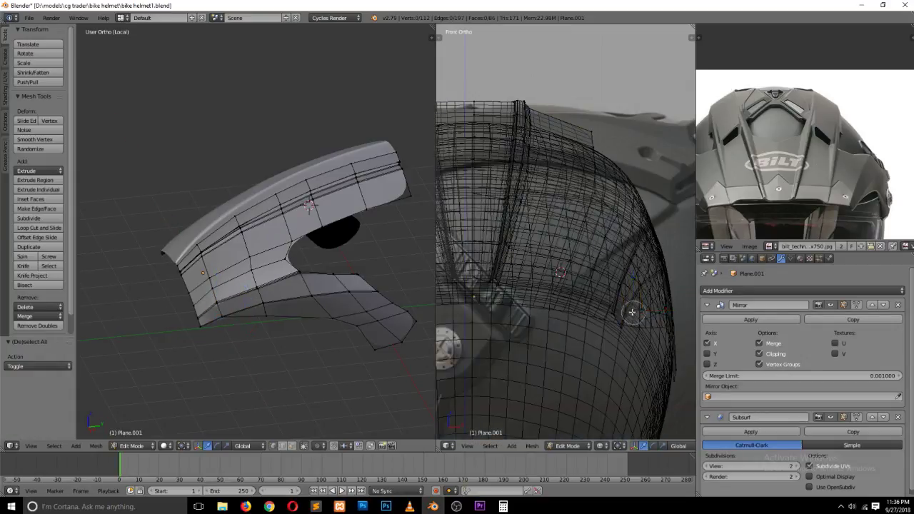
right_click(626, 310)
key("z")
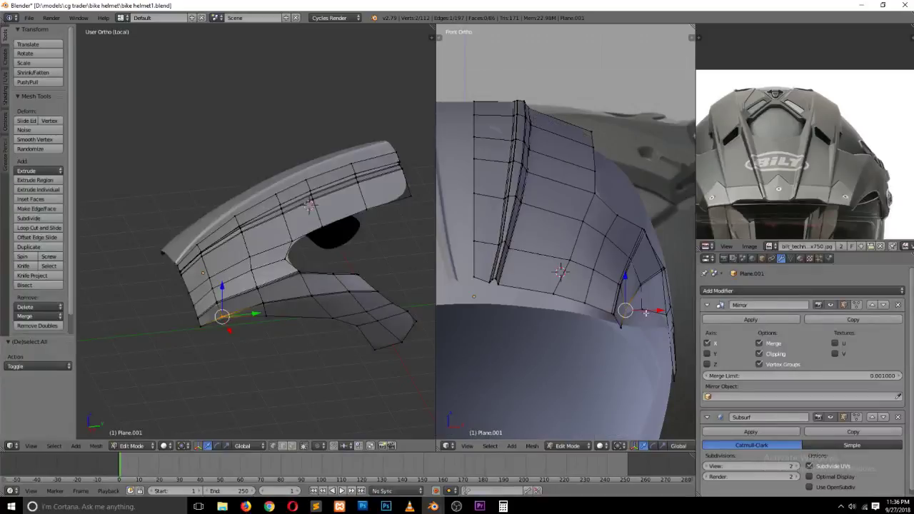
left_click_drag(646, 312, 651, 312)
Step: Shift another side-edge vertex sideways, then inspect the smoothed side from several angles
right_click(649, 312)
key("z")
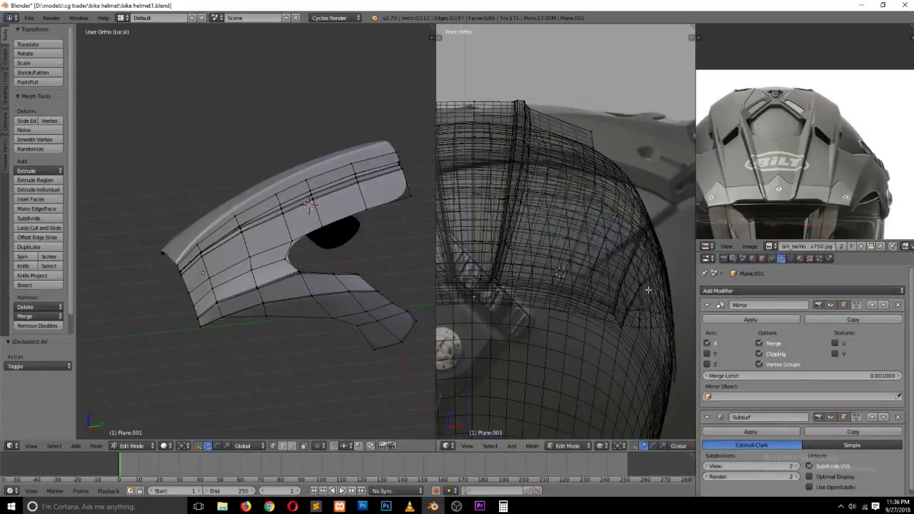
right_click(641, 285)
key("z")
left_click_drag(653, 287, 656, 287)
left_click(655, 286)
key("Tab")
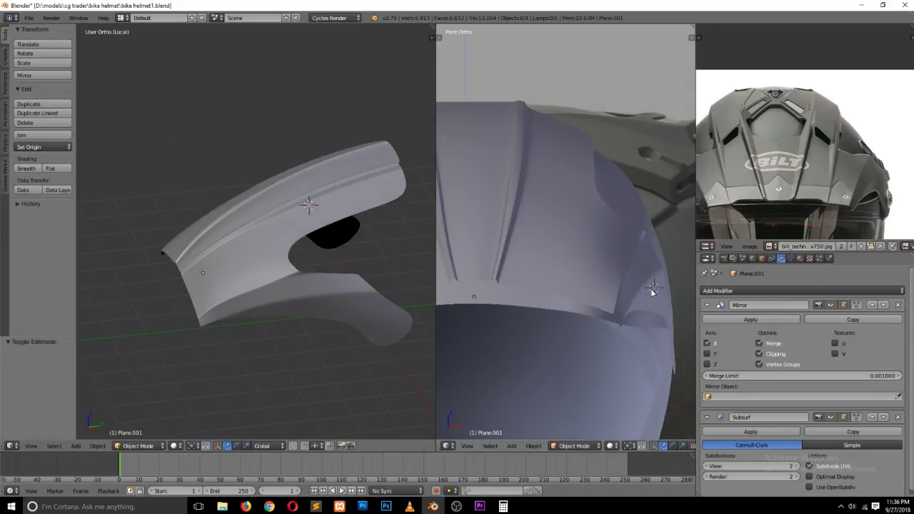
mouse_move(655, 286)
middle_mouse_down()
mouse_move(591, 277)
mouse_move(557, 326)
mouse_move(626, 355)
mouse_move(638, 334)
mouse_move(621, 331)
middle_mouse_up()
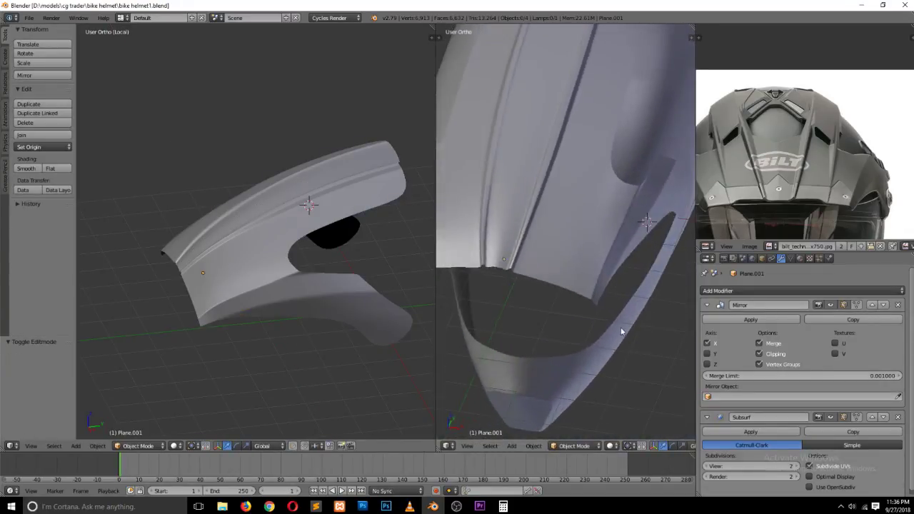
key("KP_1")
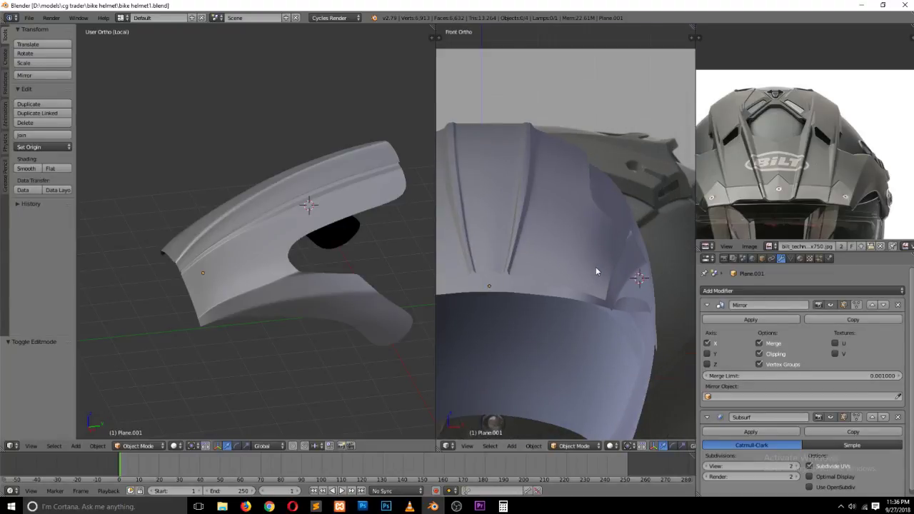
Step: Move a side-edge vertex lower, undoing and redoing the move
key("Tab")
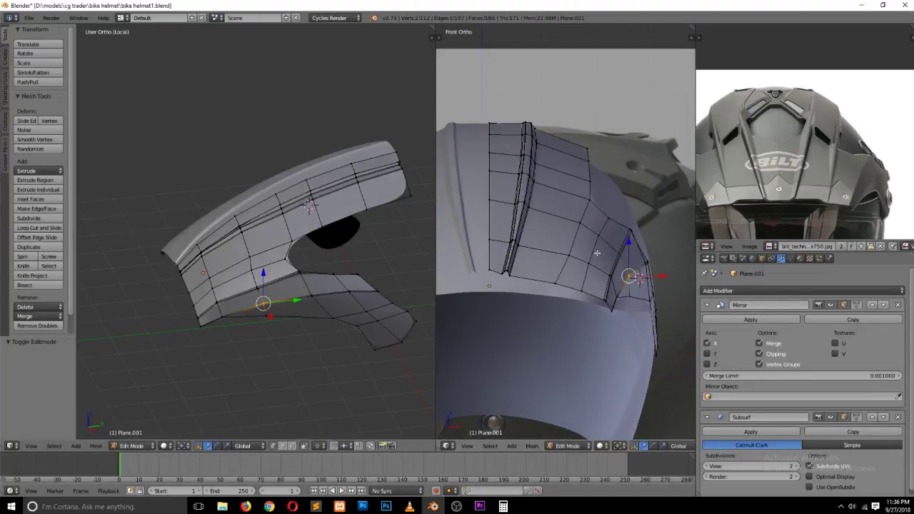
right_click(583, 223)
key("z")
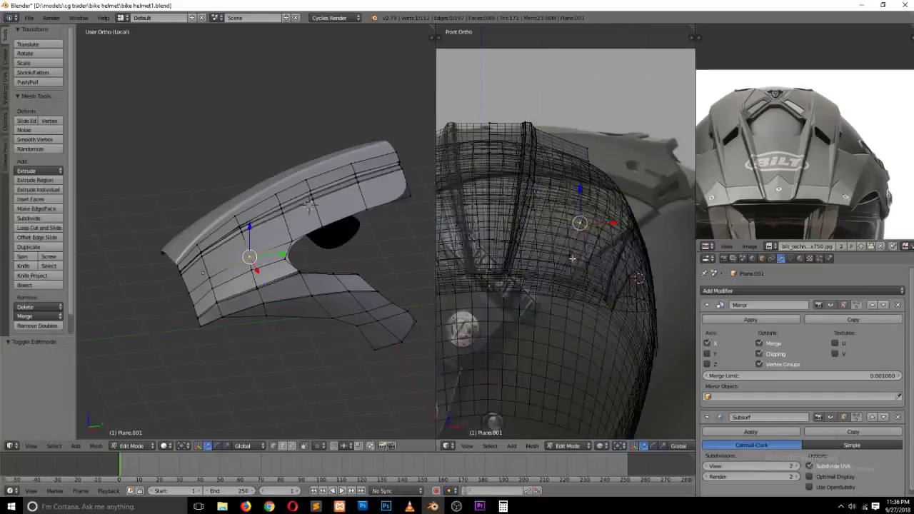
key("z")
key("g")
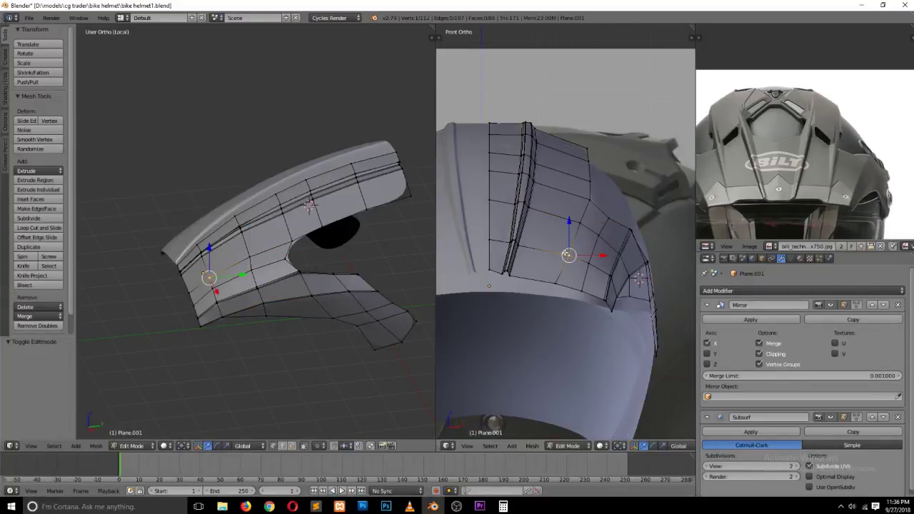
left_click(580, 236)
key("ctrl+z")
key("g")
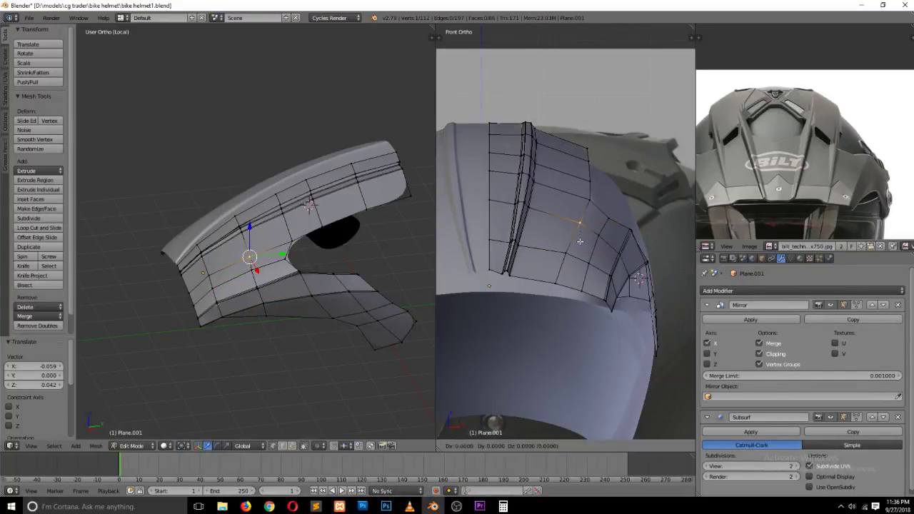
key("Escape")
key("ctrl+shift+z")
key("g")
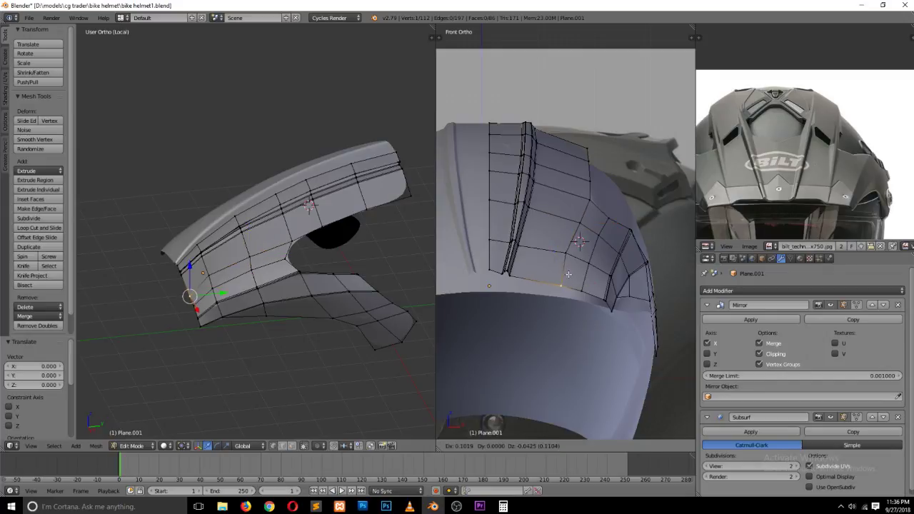
key("Escape")
Step: Fine-tune the upper side vertex's position with small moves
key("g")
left_click(579, 239)
key("g")
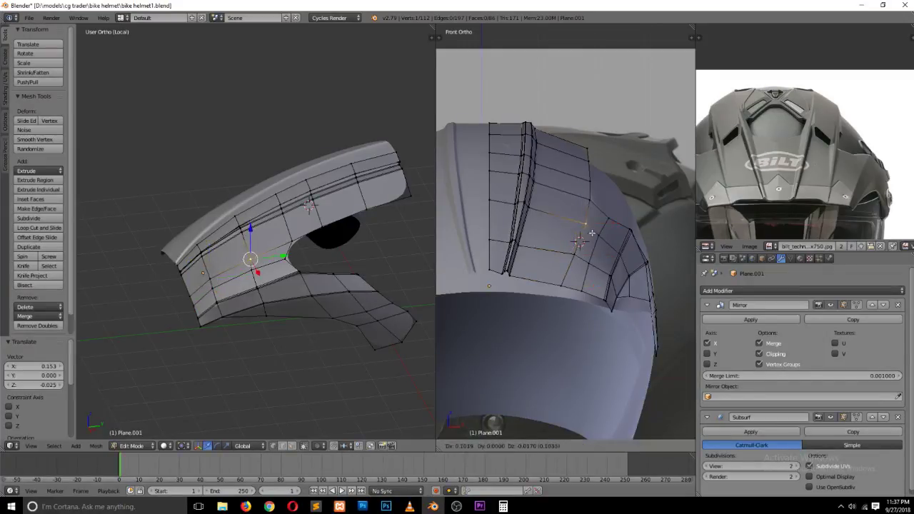
left_click(580, 237)
key("g")
left_click(580, 239)
Step: Shift the edge's lower vertex slightly outward
right_click(553, 283)
key("g")
left_click(570, 286)
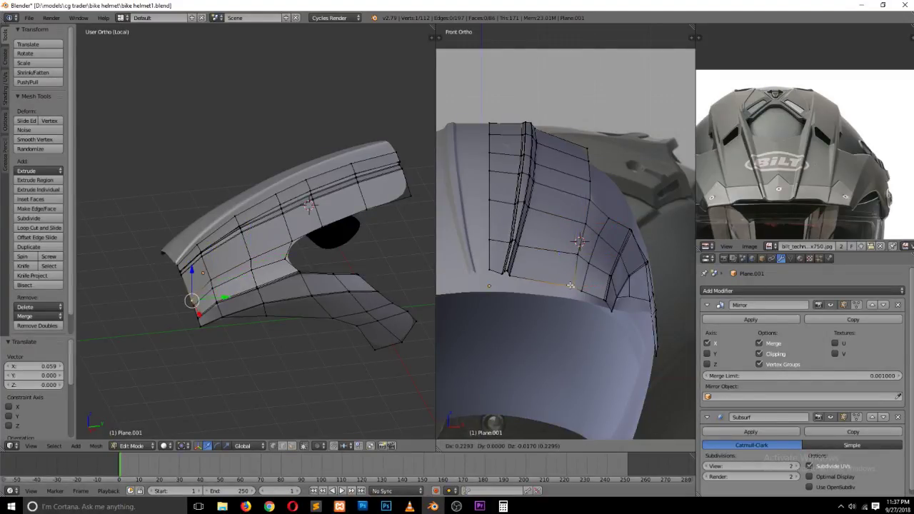
right_click(575, 263)
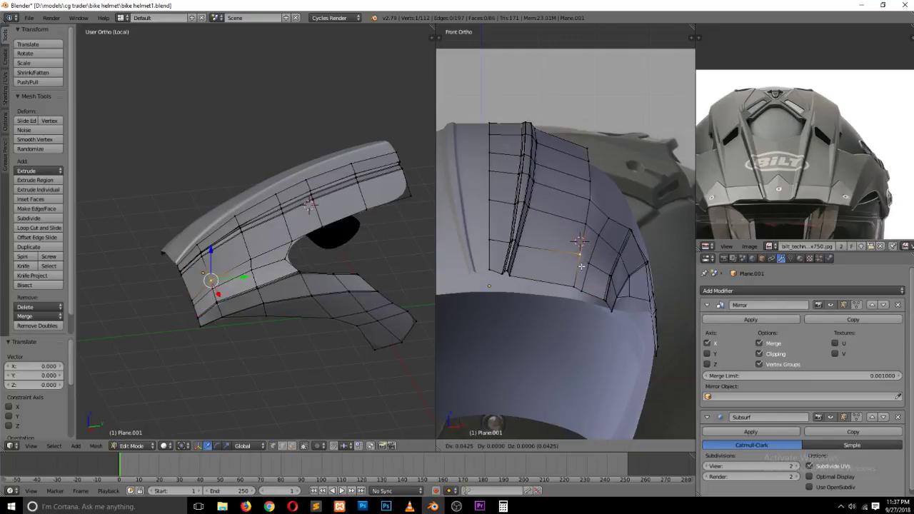
right_click(575, 286)
key("g")
left_click(578, 286)
Step: Edge-slide the side edge loop by a 0.051 factor, viewed from the right
right_click(589, 265)
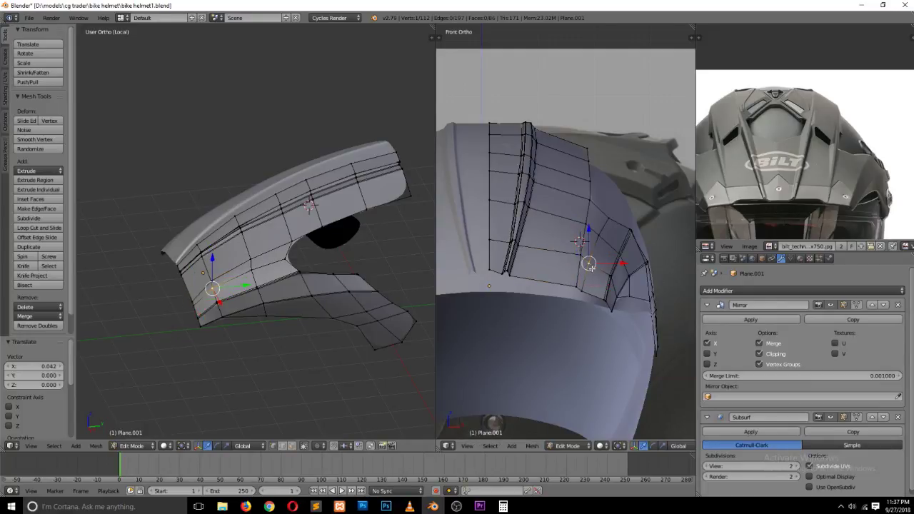
right_click(600, 259, "alt")
key("g")
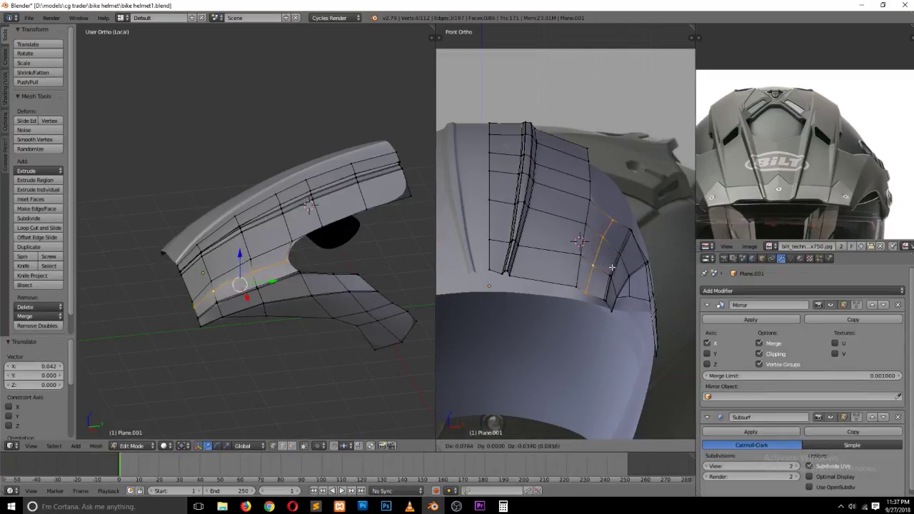
key("Escape")
key("g")
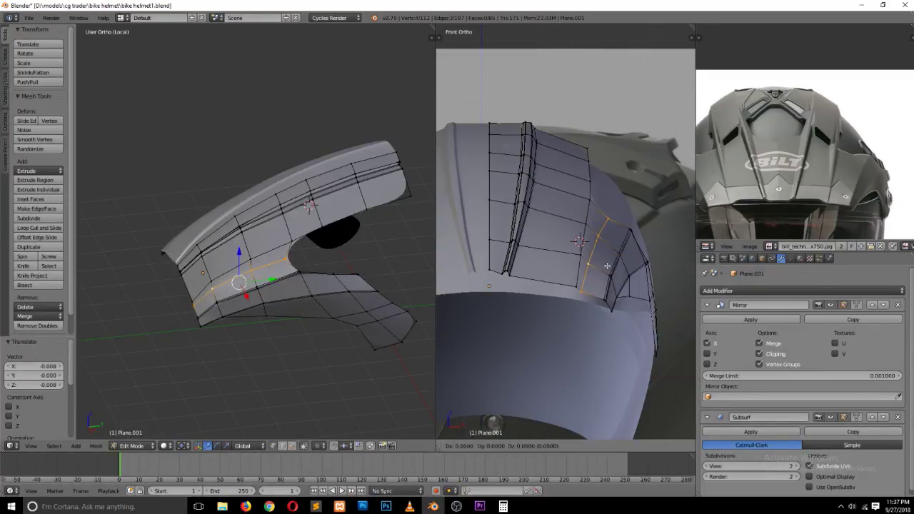
key("g")
left_click(609, 265)
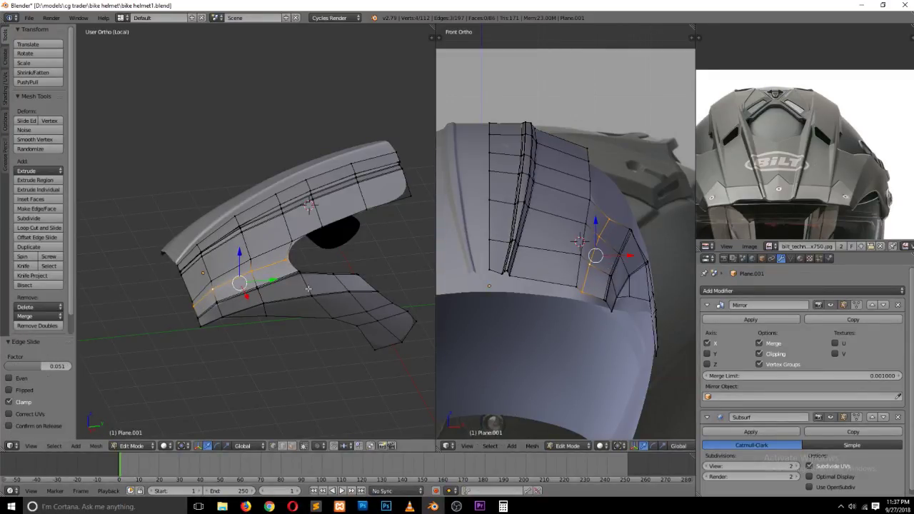
key("KP_3")
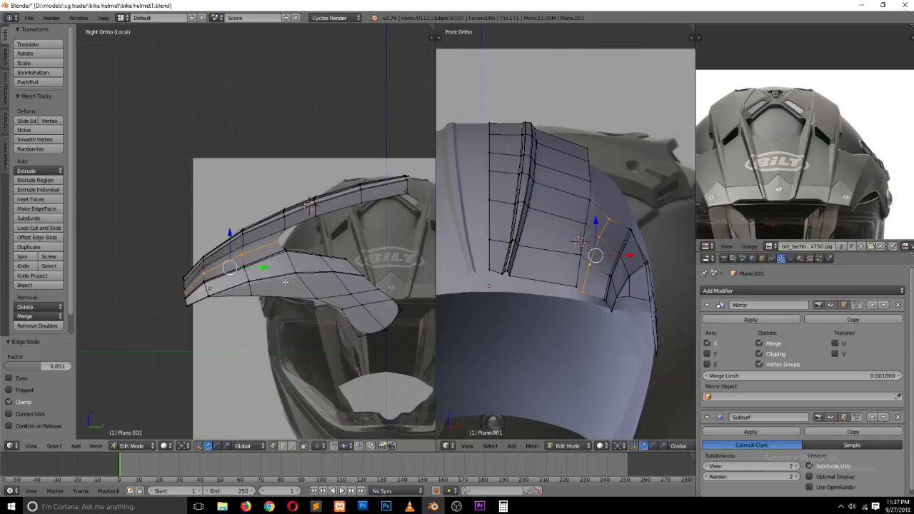
Step: Raise an upper-edge vertex and lower the front and corner vertices of the lower edge
key("KP_Decimal")
right_click(294, 199)
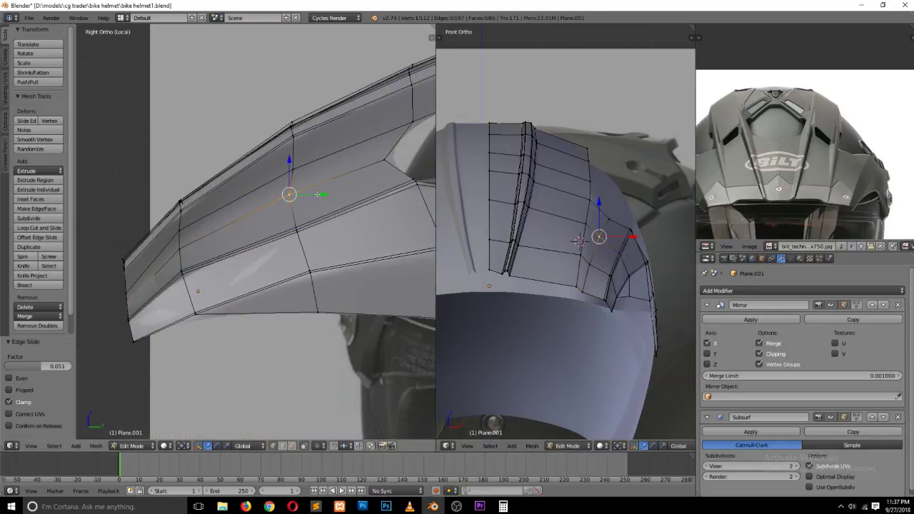
key("g")
left_click(298, 163)
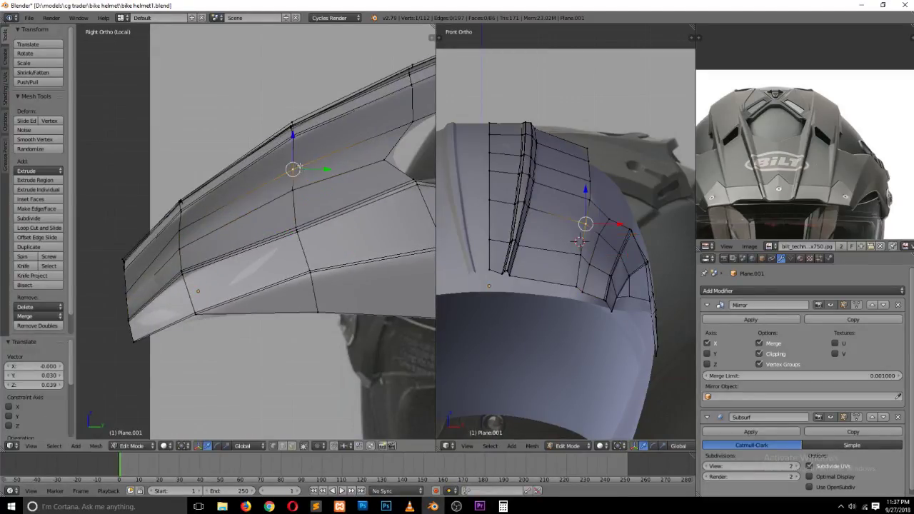
right_click(181, 233)
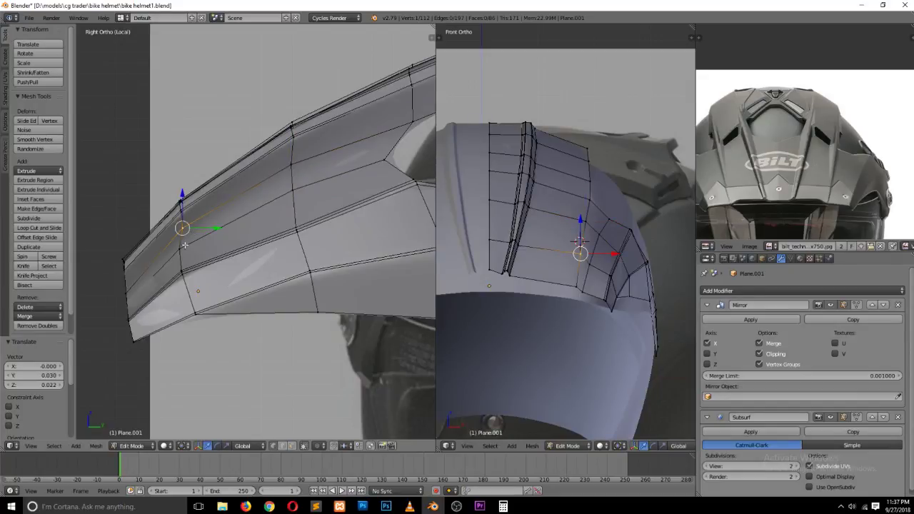
key("g")
left_click(146, 279)
right_click(127, 287)
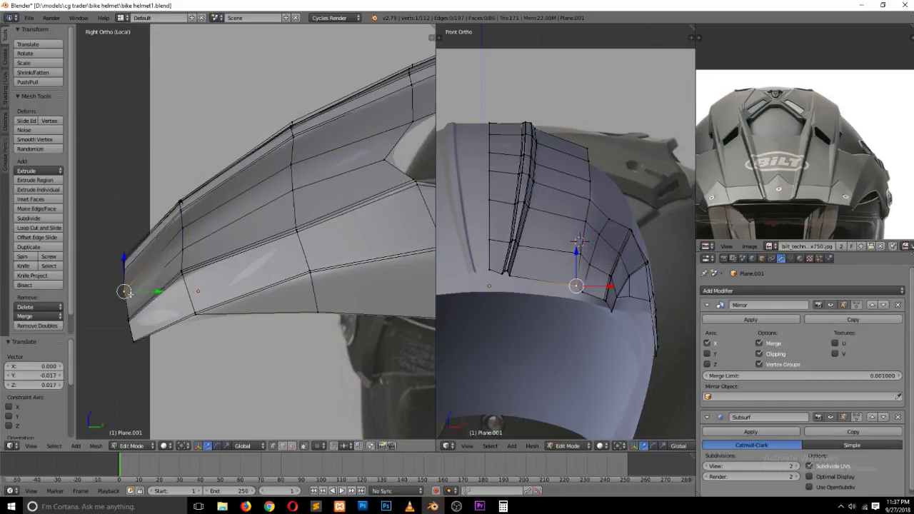
key("g")
left_click(127, 298)
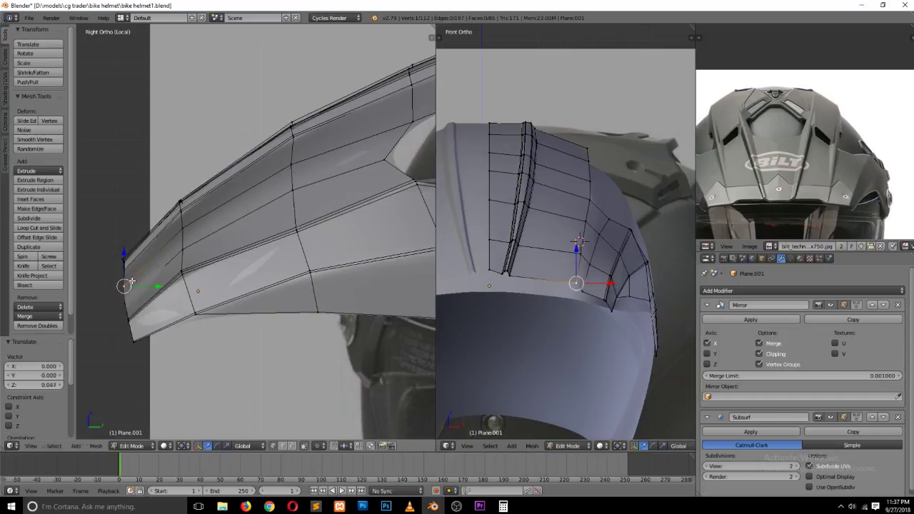
Step: Save over the file and check the smoothed shell in Object Mode
key("a")
key("ctrl+s")
left_click(223, 271)
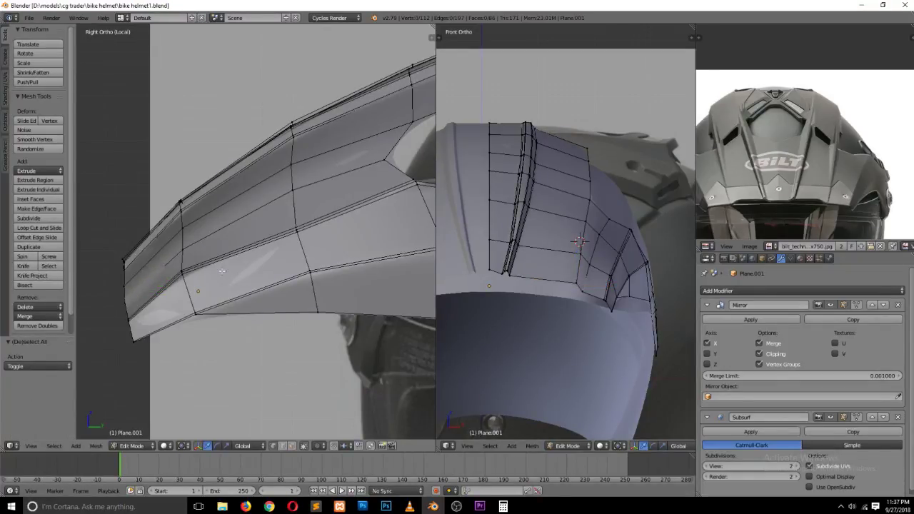
scroll(222, 271, "down", 2)
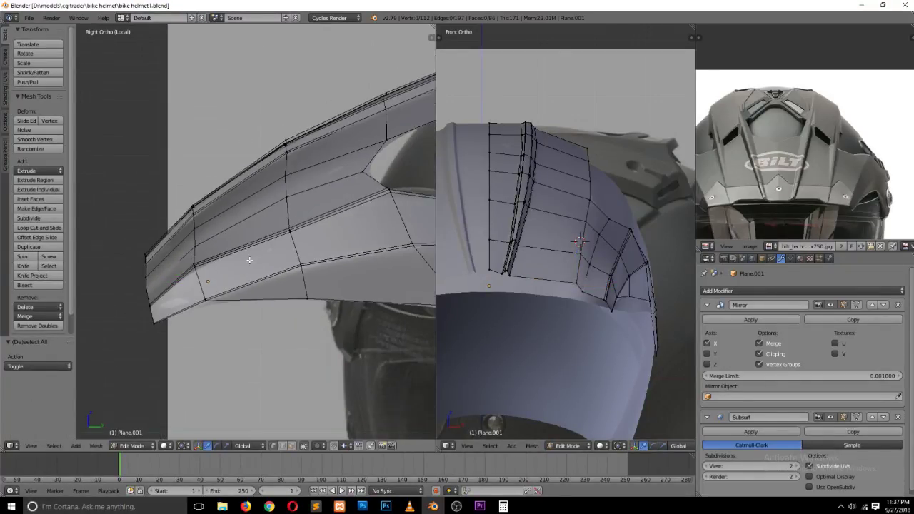
key("Tab")
key("ctrl+s")
left_click(257, 254)
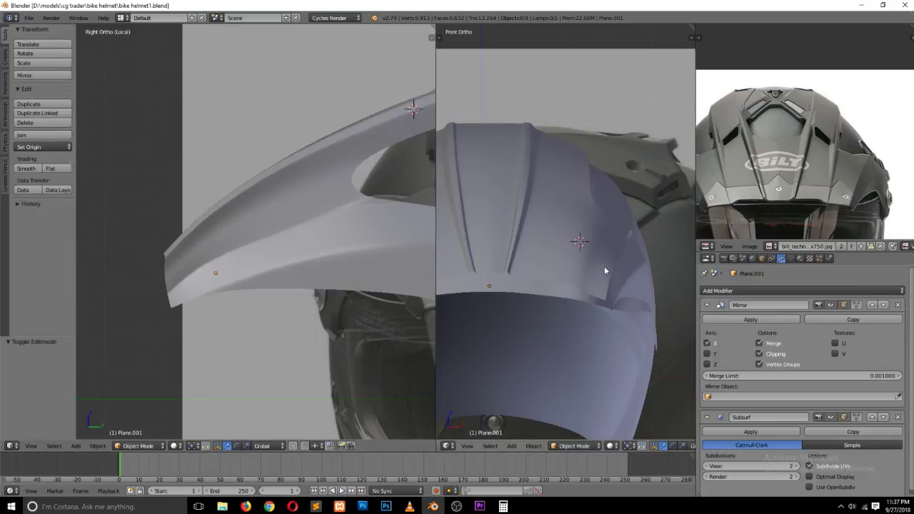
key("Tab")
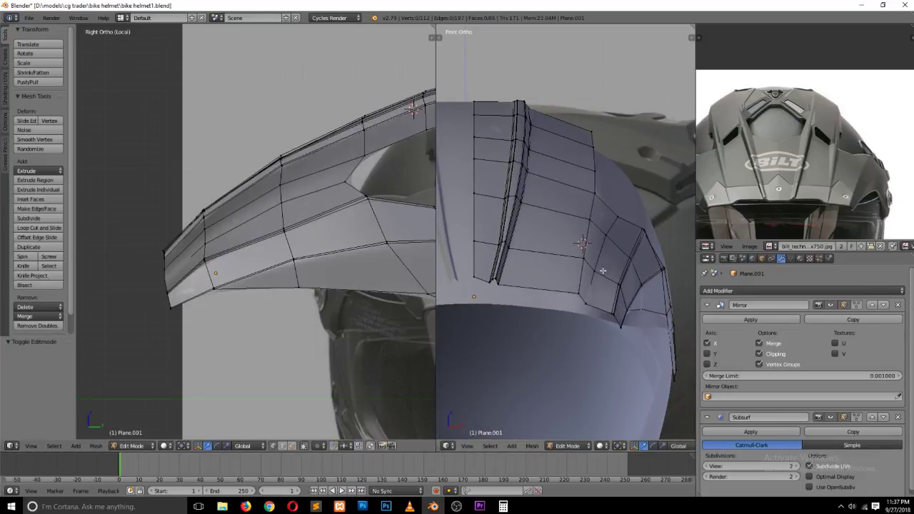
Step: Raise a lower-front vertex 0.028 on Z, shift the loop 0.028 on X, and save
right_click(584, 289)
key("g")
key("z")
left_click(595, 285)
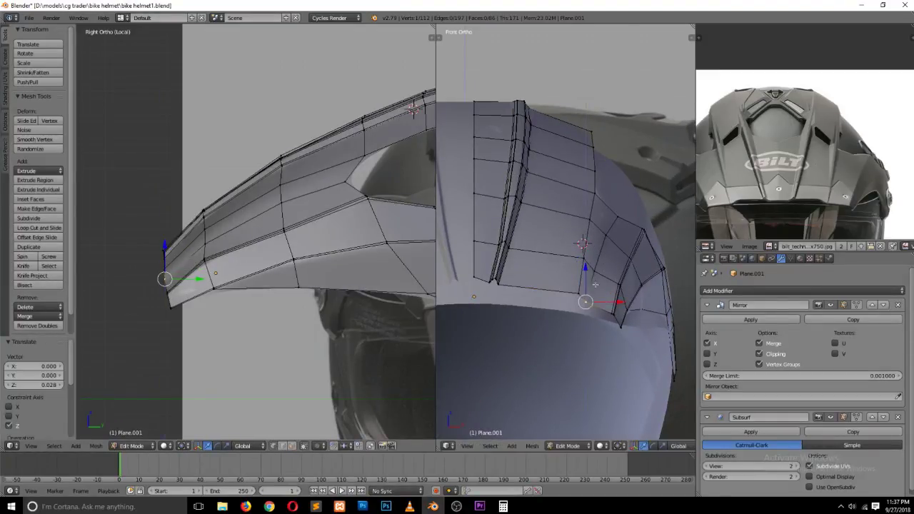
key("g")
key("x")
left_click(607, 294)
right_click(605, 293, "alt")
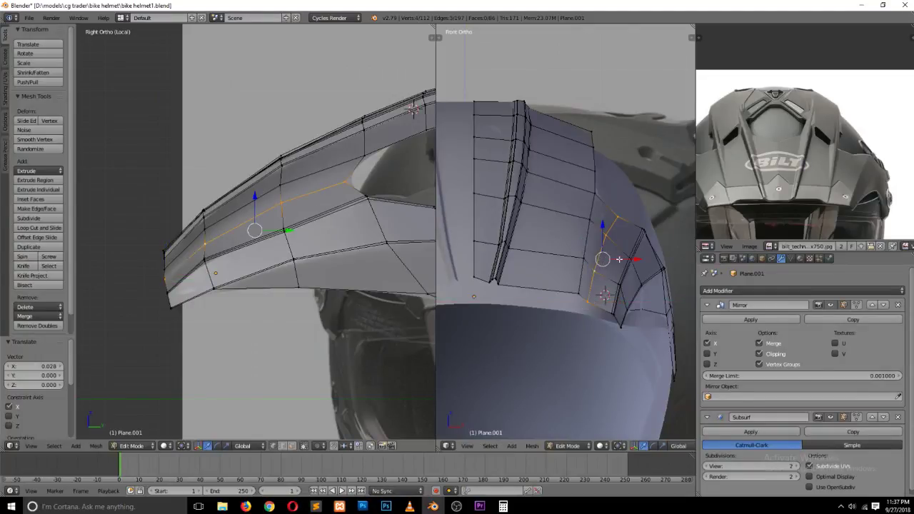
key("Tab")
key("ctrl+s")
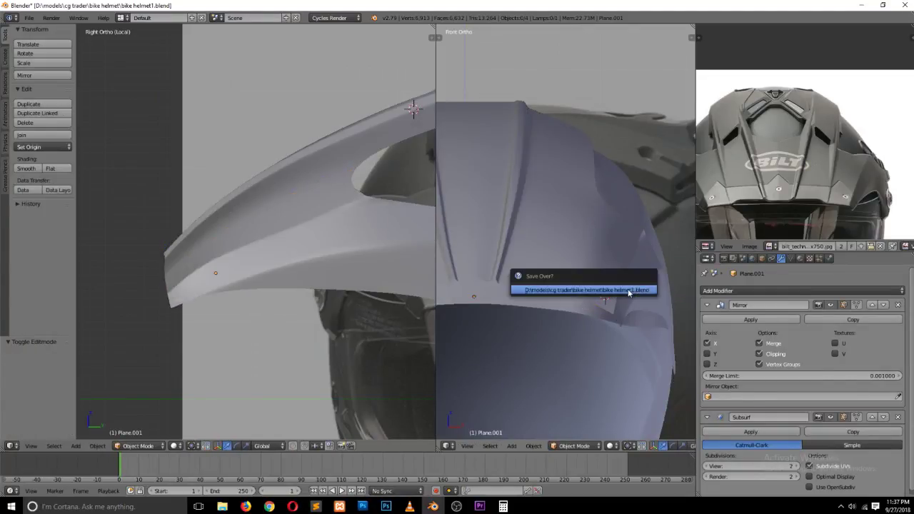
left_click(629, 290)
key("Tab")
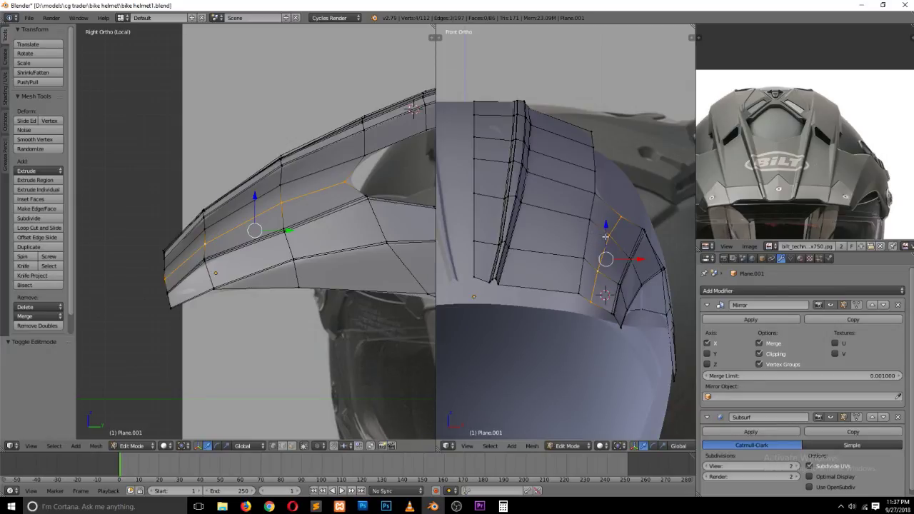
Step: Bevel the edge loop along the helmet peak into a narrow strip
right_click(590, 230, "alt")
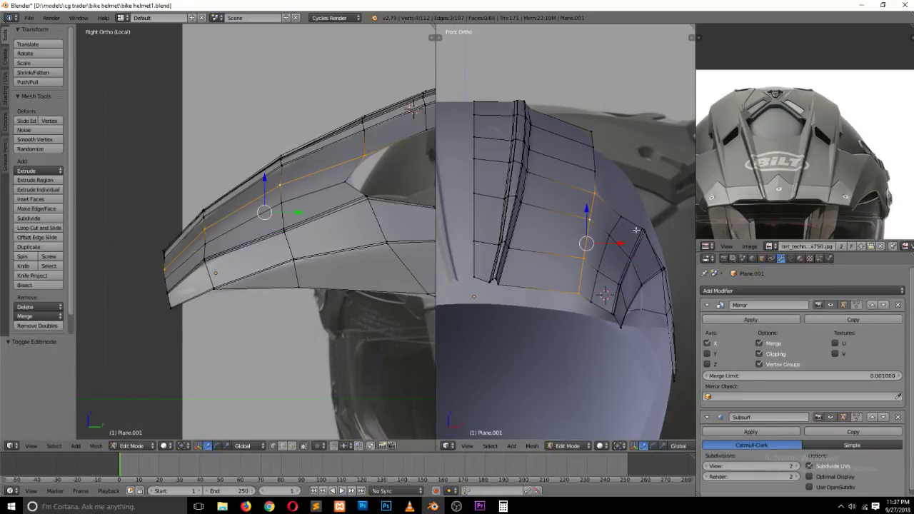
key("ctrl+b")
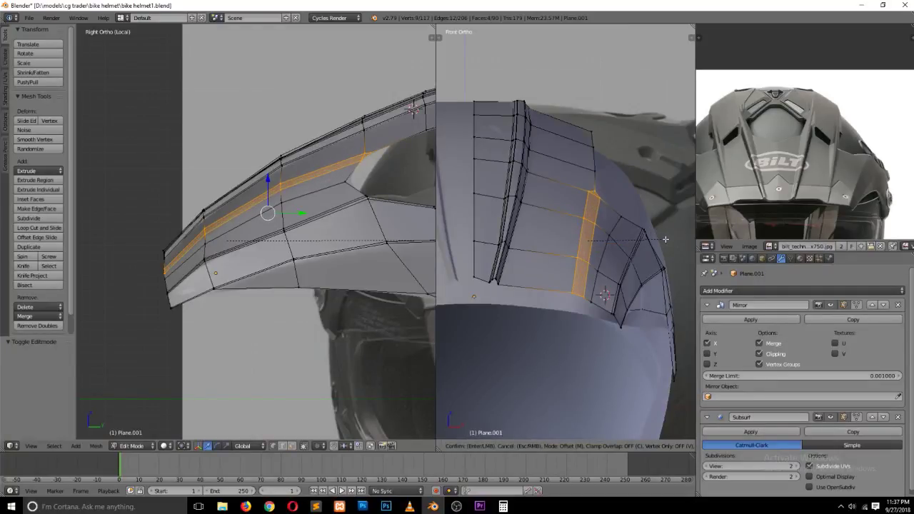
left_click(664, 239)
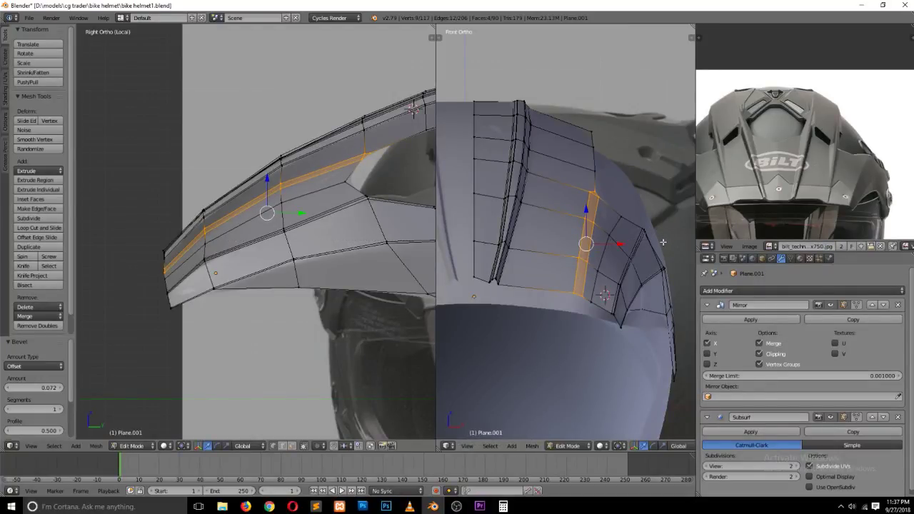
scroll(560, 230, "up", 2)
Step: Nudge the vertex at the peak's front edge slightly to the left
right_click(591, 320)
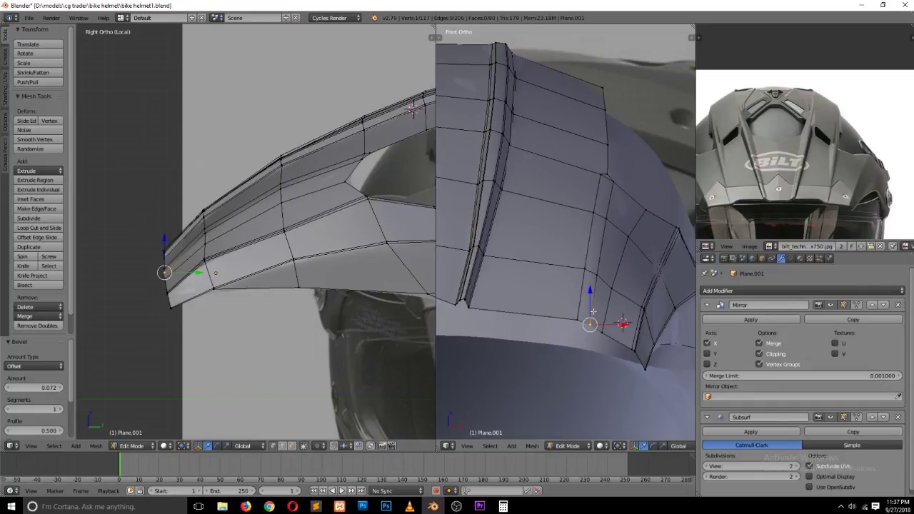
key("g")
left_click(585, 309)
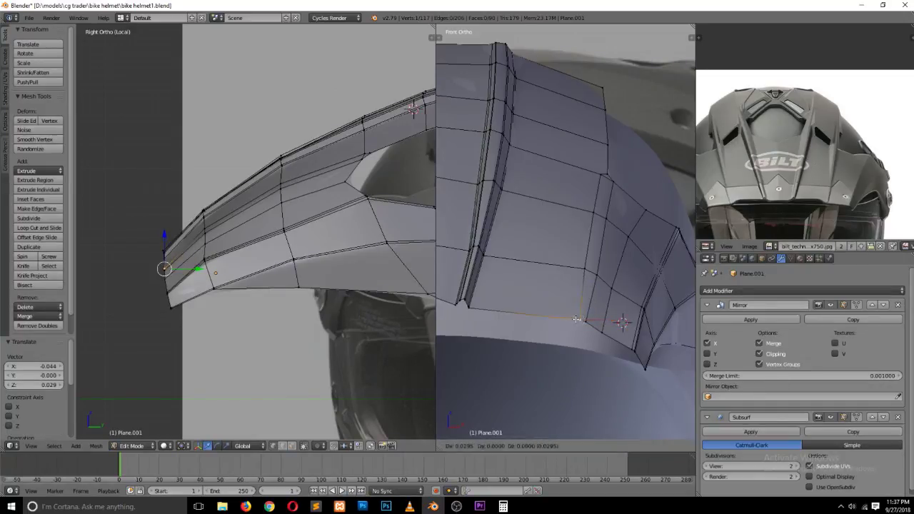
key("g")
key("Escape")
key("g")
left_click(583, 319)
Step: Reposition the upper vertices on the peak to follow the reference curve
right_click(603, 226)
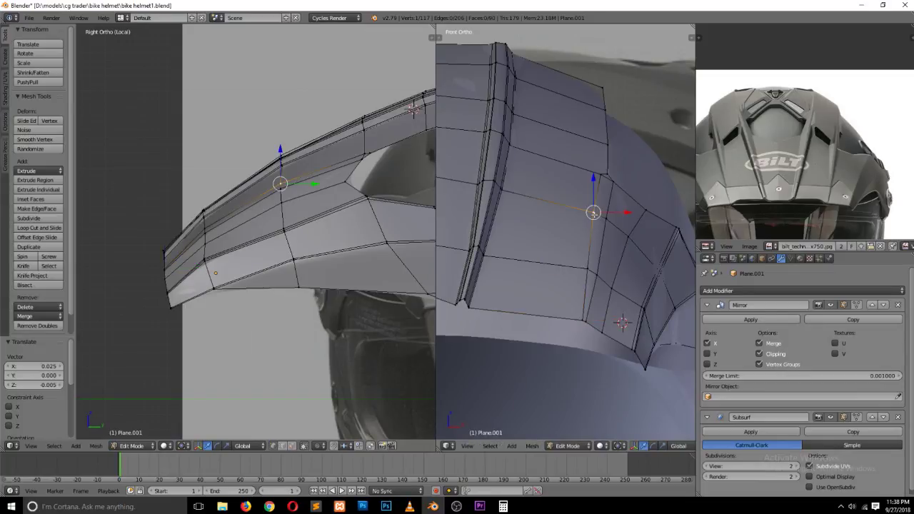
key("g")
left_click(598, 214)
right_click(598, 214, "shift")
right_click(597, 215)
key("g")
left_click(596, 212)
right_click(597, 175)
key("g")
left_click(595, 180)
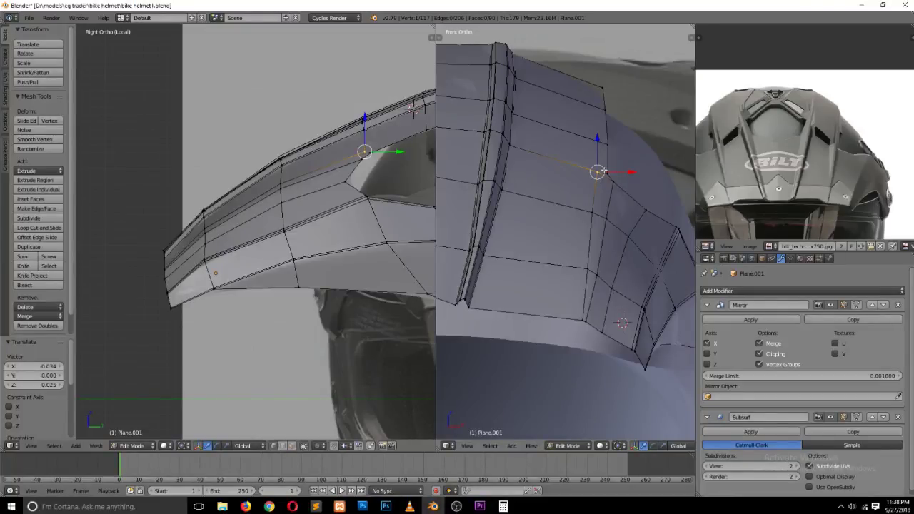
Step: Try a vertical loop cut across the top faces, then undo it
key("a")
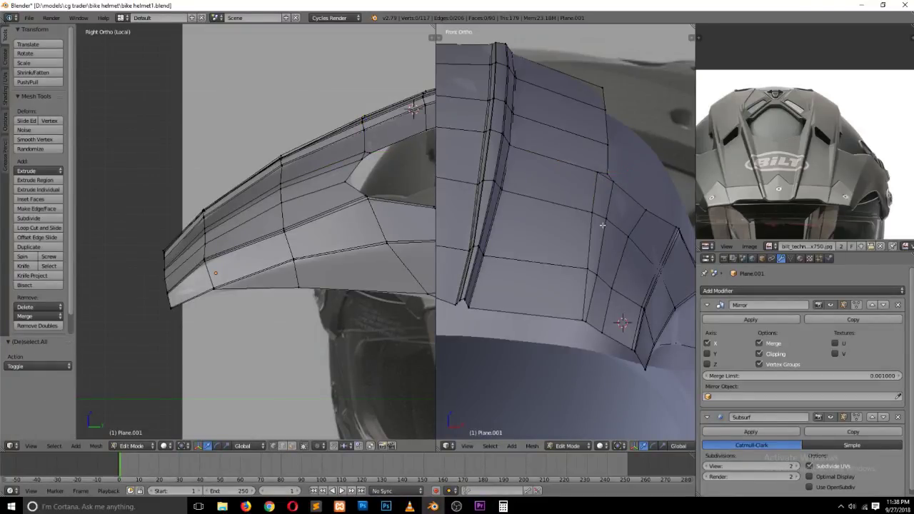
key("ctrl+r")
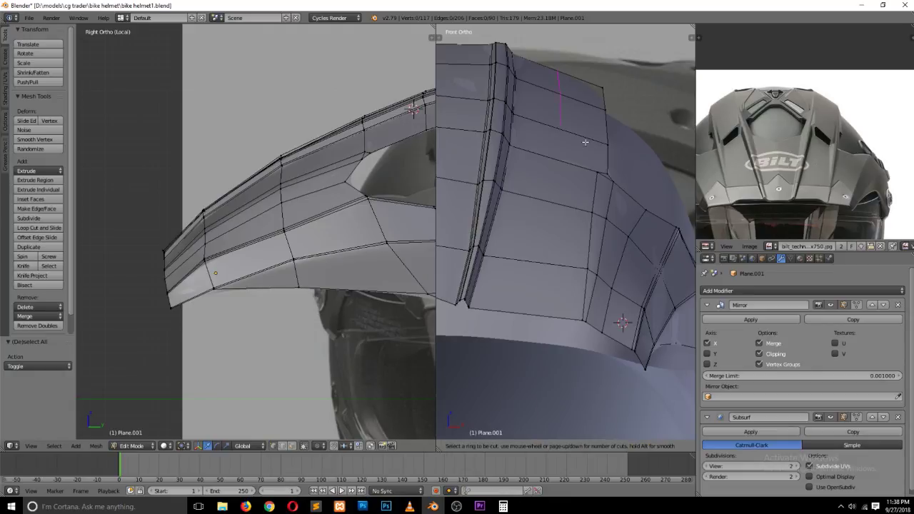
left_click(583, 142)
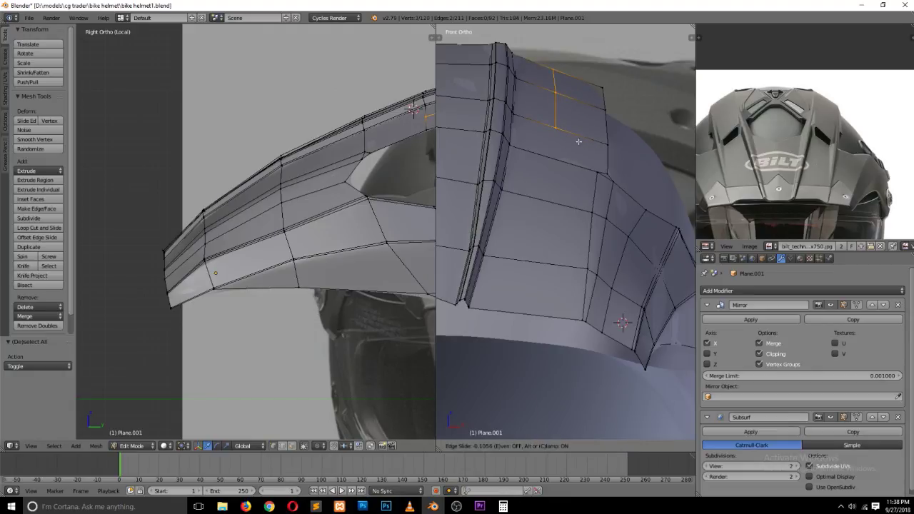
right_click(579, 142)
key("ctrl+z")
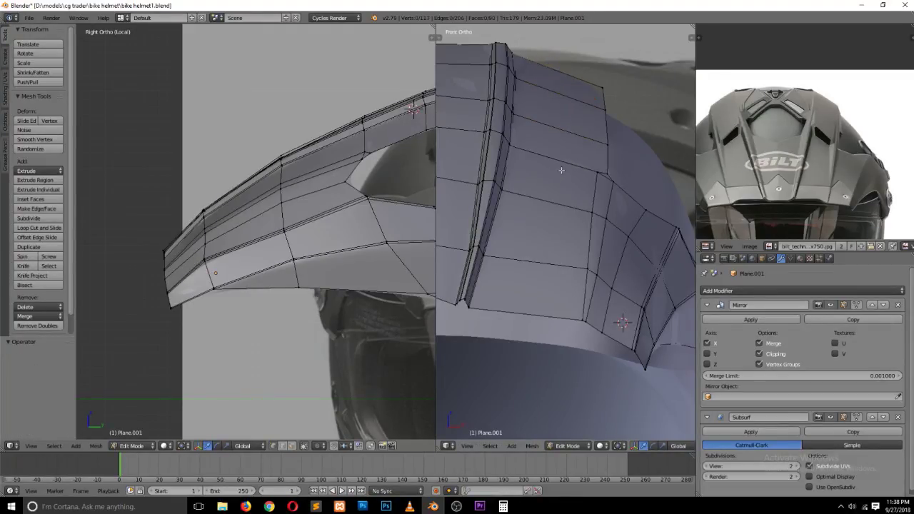
Step: In edge mode, select the vertical edge loop on the peak and dissolve it
key("ctrl+Tab")
left_click(564, 182)
key("z")
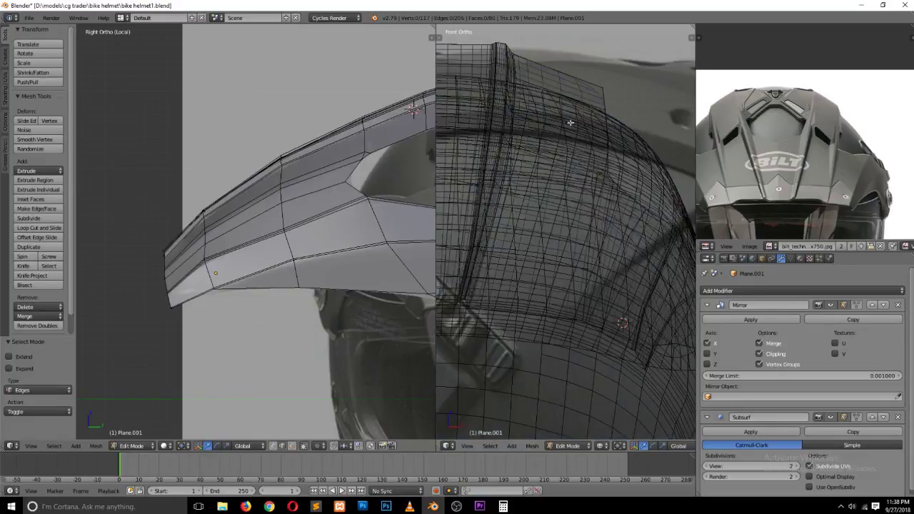
key("z")
right_click(596, 218)
right_click(598, 217)
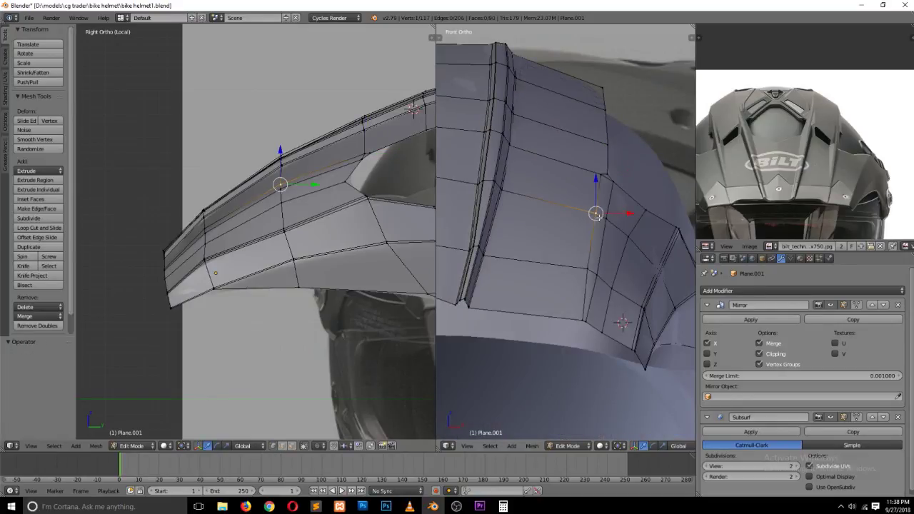
right_click(600, 216)
right_click(599, 214, "alt")
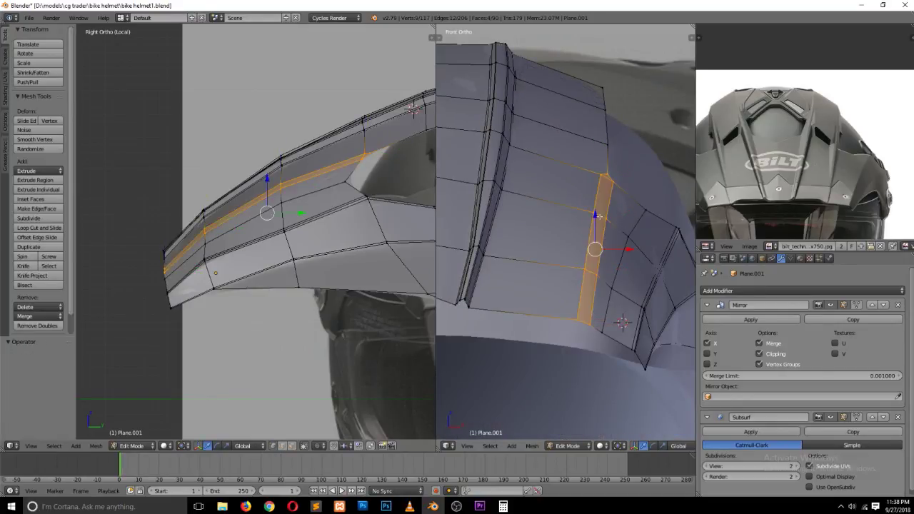
key("ctrl+x")
Step: Add a new centred vertical loop cut and raise it slightly
key("ctrl+r")
left_click(546, 156)
right_click(546, 157)
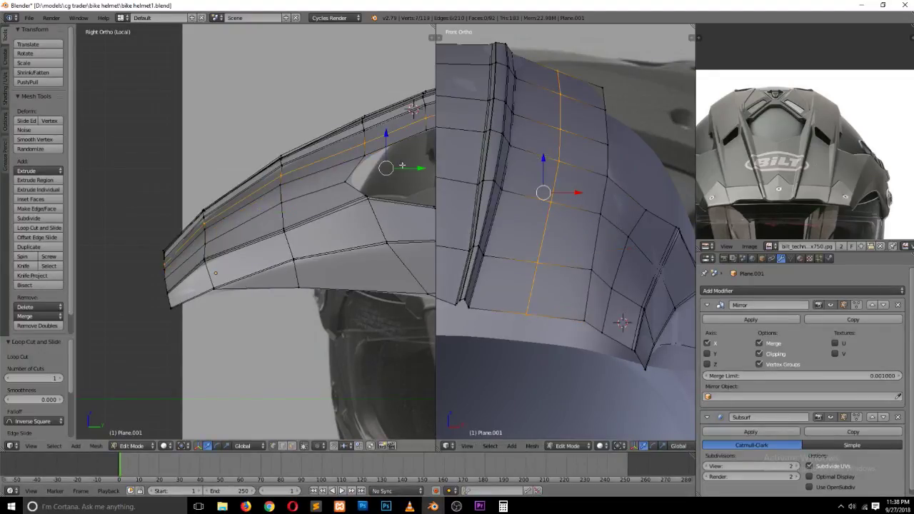
left_click_drag(385, 168, 383, 157)
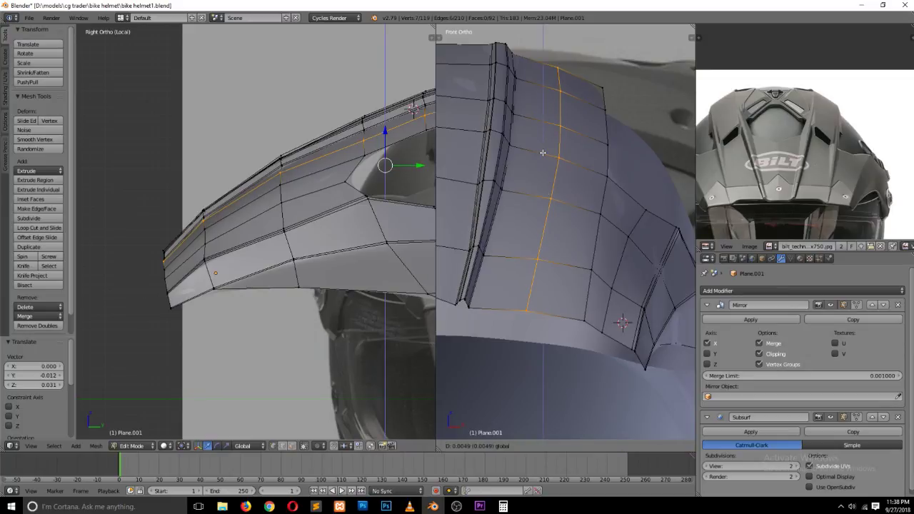
Step: Check the smoothed peak in Object Mode and save the blend file
key("Tab")
left_click(611, 168)
key("ctrl+s")
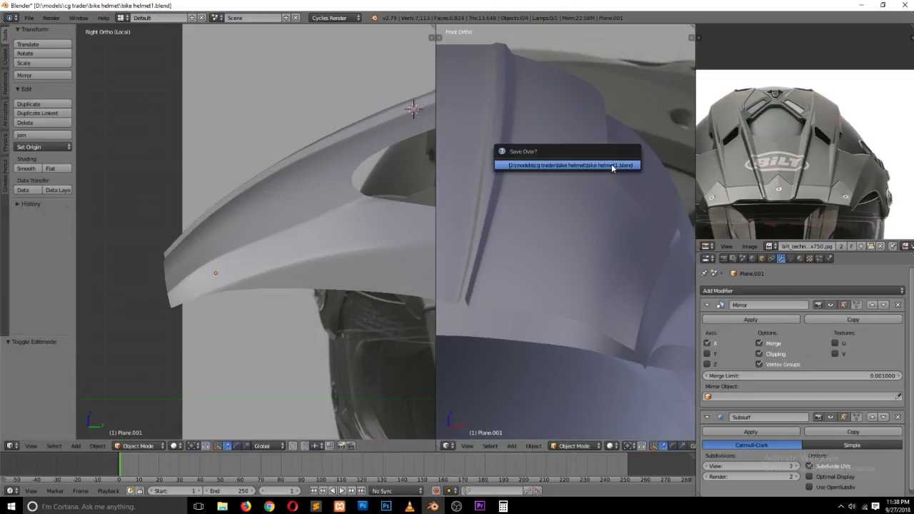
left_click(612, 167)
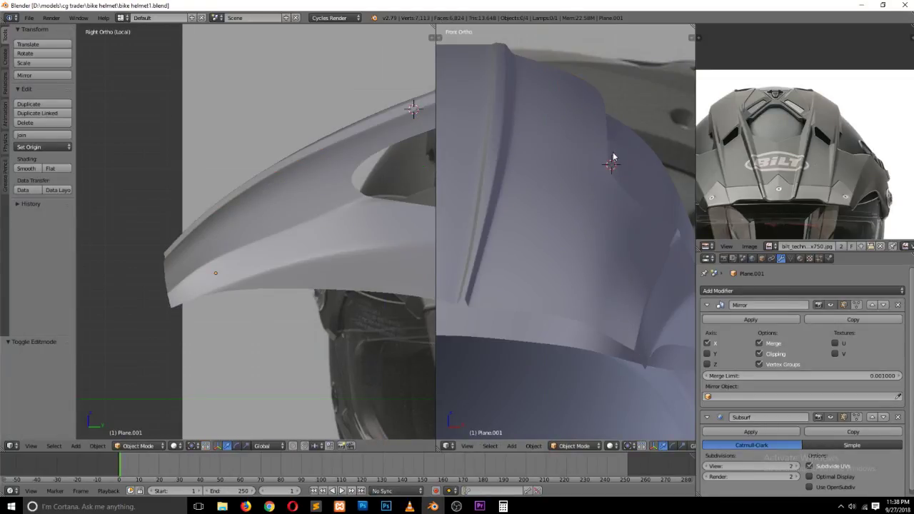
Step: Back in Edit Mode, slide a vertex on the peak top along its edge
key("Tab")
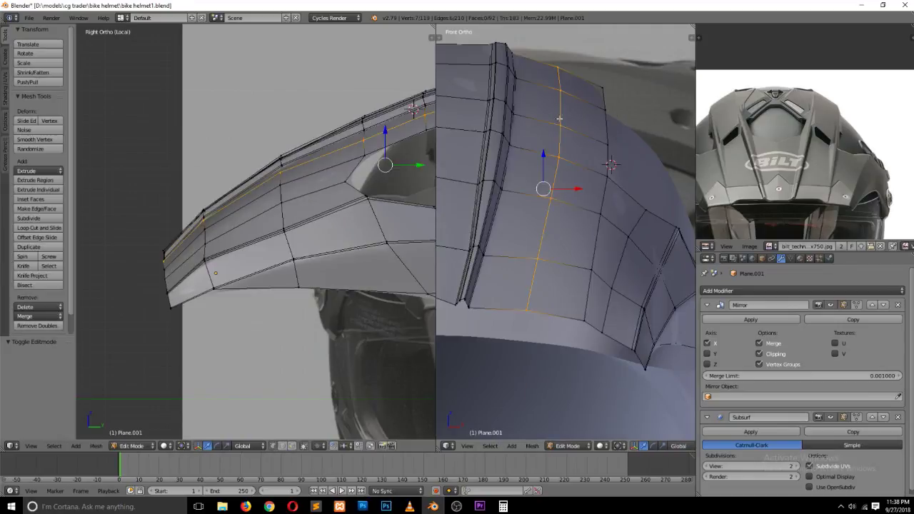
key("a")
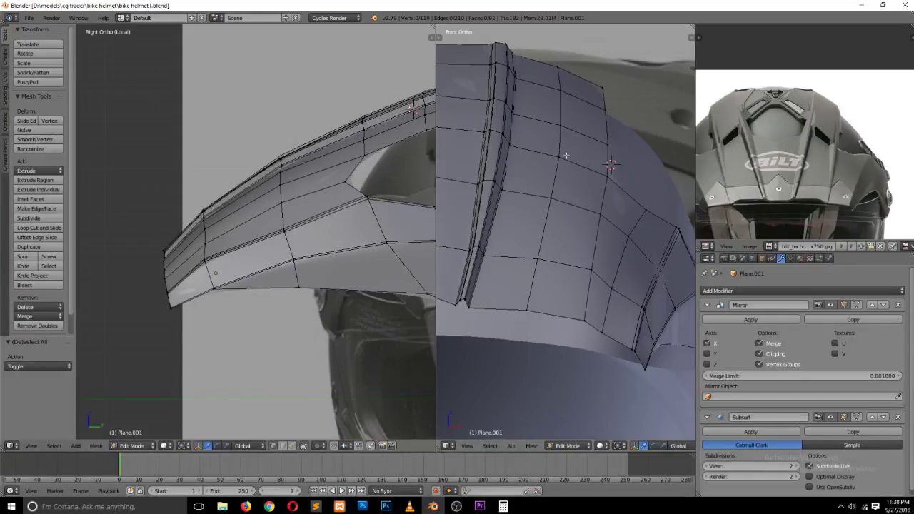
right_click(567, 156)
key("shift+v")
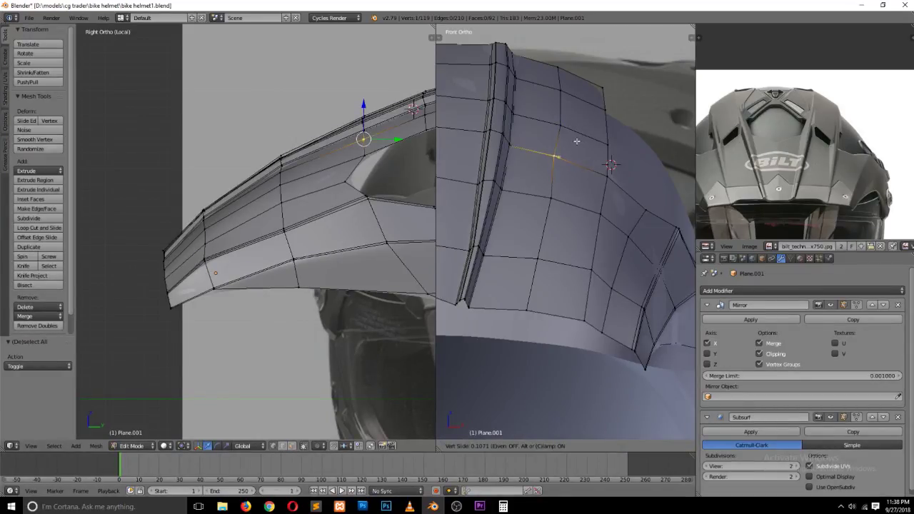
left_click(577, 142)
Step: Add another vertical edge loop across the peak
key("ctrl+r")
left_click(599, 146)
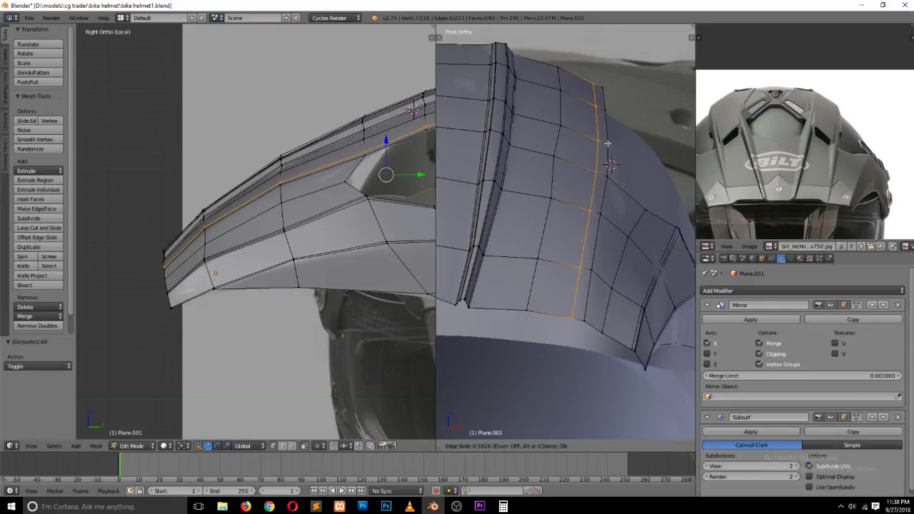
left_click(607, 143)
key("a")
Step: Select edges along the top of the peak, checking side and front views
key("ctrl+Tab")
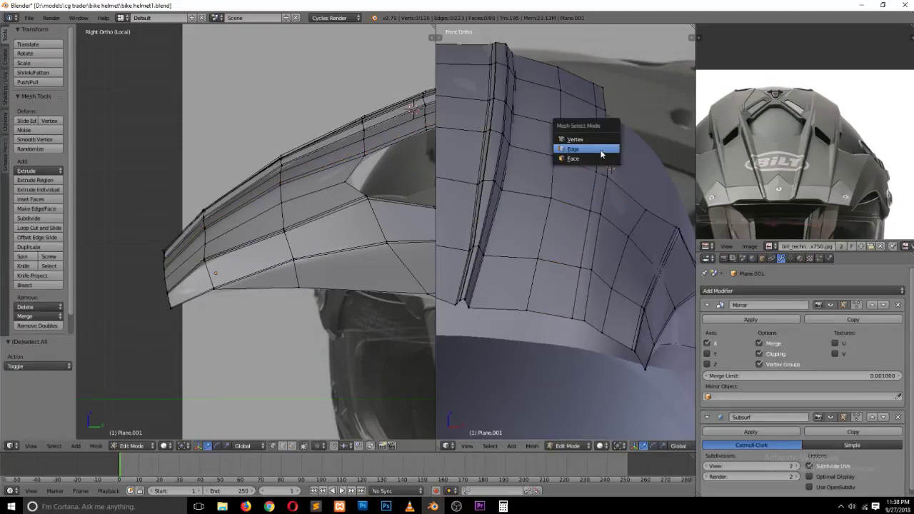
left_click(602, 149)
right_click(597, 94)
middle_click_drag(598, 115, 615, 106)
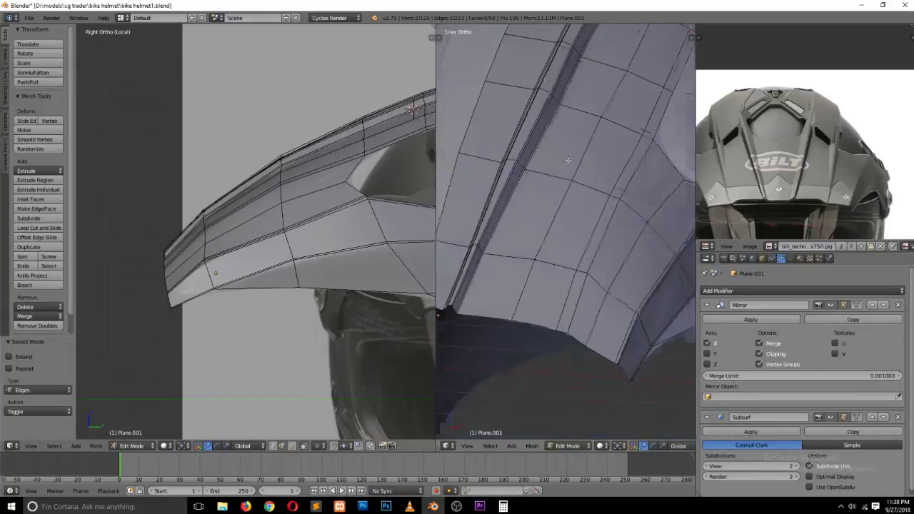
right_click(665, 86)
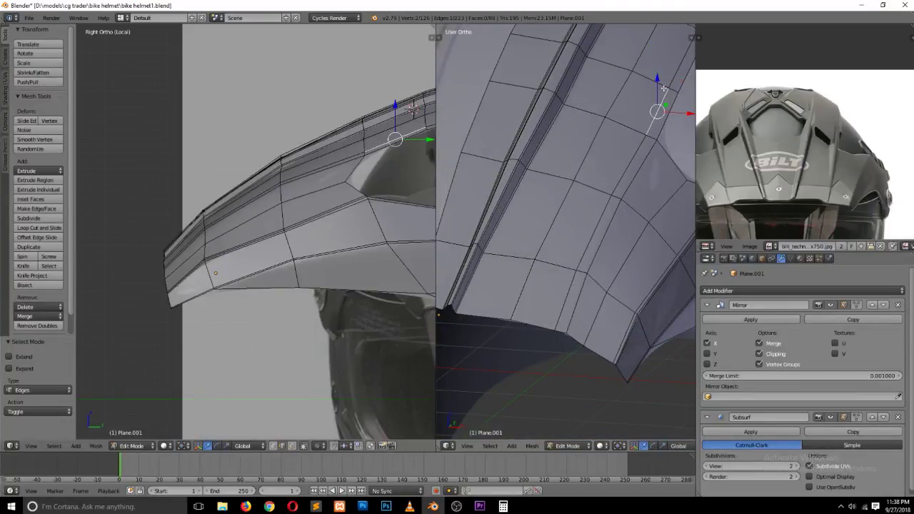
scroll(673, 75, "down", 2)
scroll(653, 116, "down", 2)
key("KP_3")
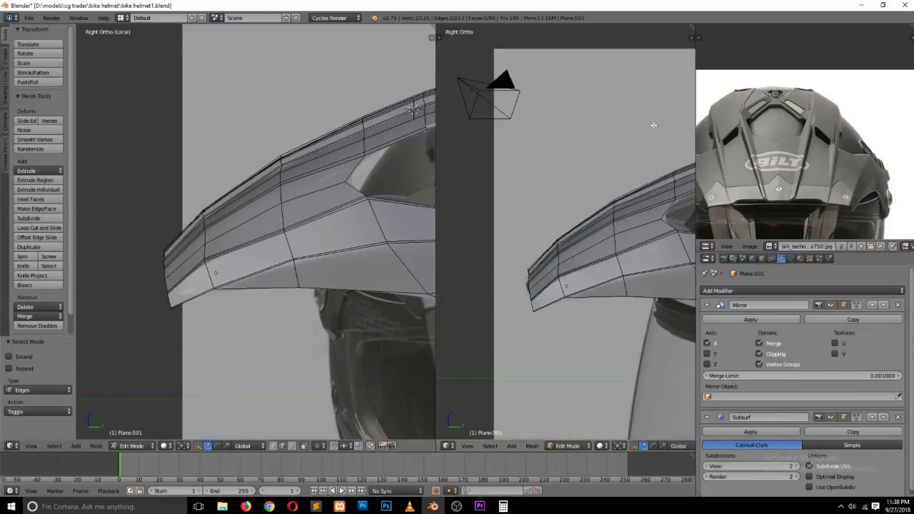
scroll(652, 135, "down", 2)
scroll(643, 159, "down", 4, "ctrl")
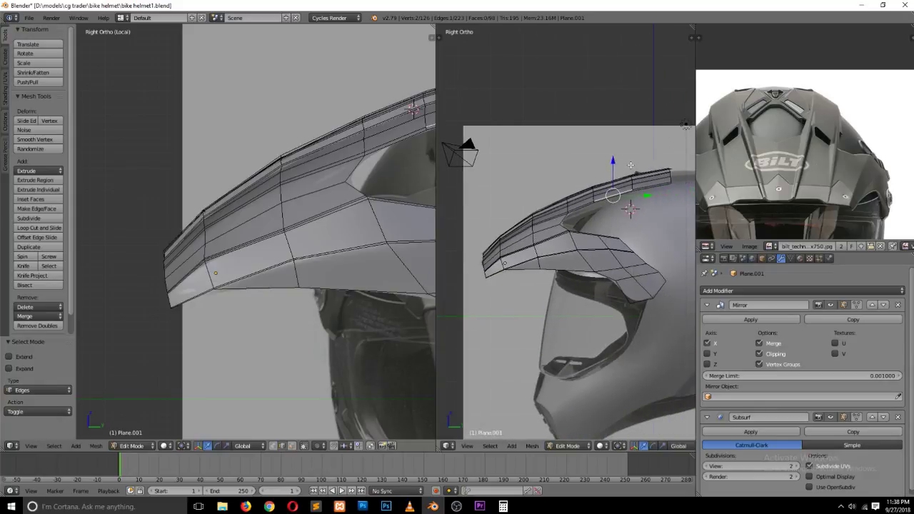
key("KP_1")
scroll(596, 186, "up", 2)
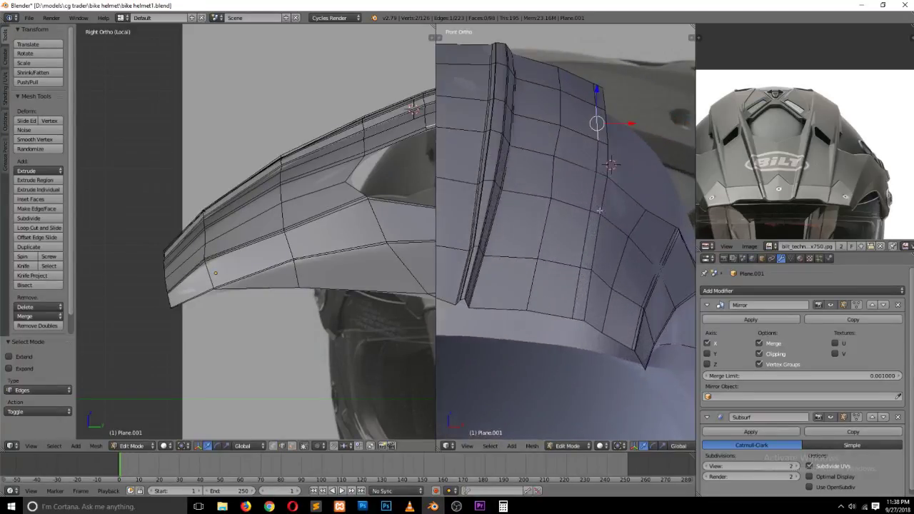
scroll(593, 178, "up", 2)
right_click(581, 300, "ctrl")
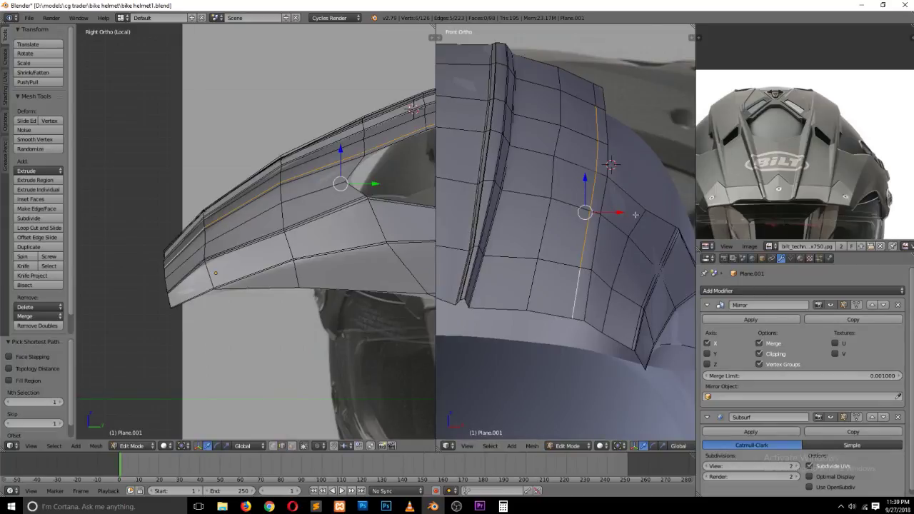
Step: Move two peak vertices up and sideways to match the reference curvature
key("ctrl+Tab")
left_click(622, 189)
right_click(597, 171)
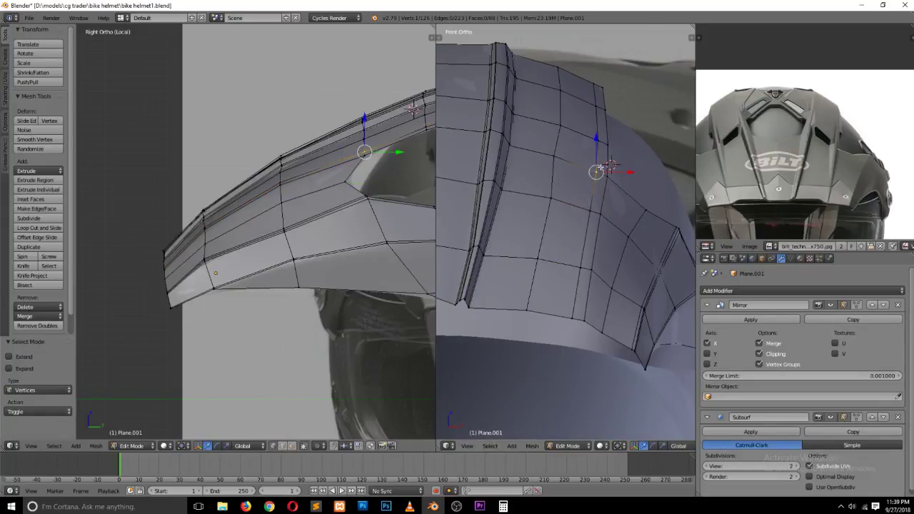
key("g")
right_click(609, 166)
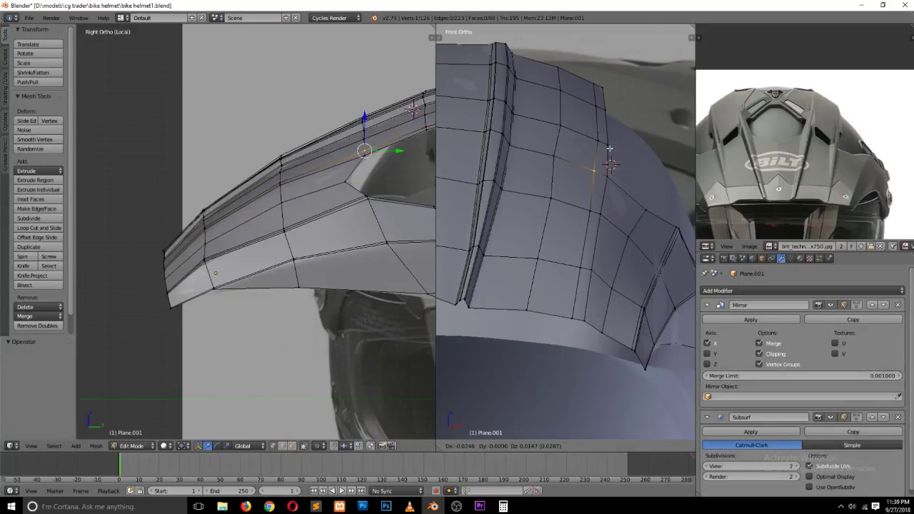
key("g")
left_click(611, 165)
key("g")
left_click(573, 183)
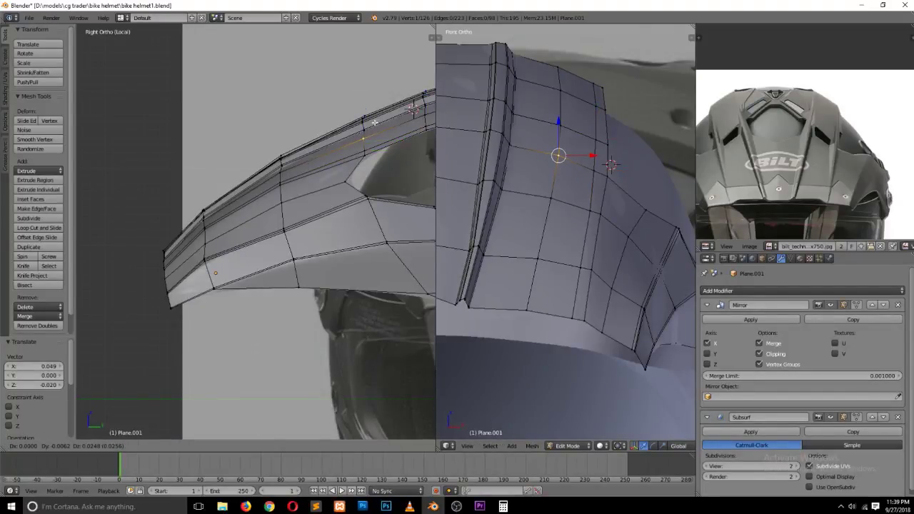
right_click(551, 198)
key("g")
left_click(590, 211)
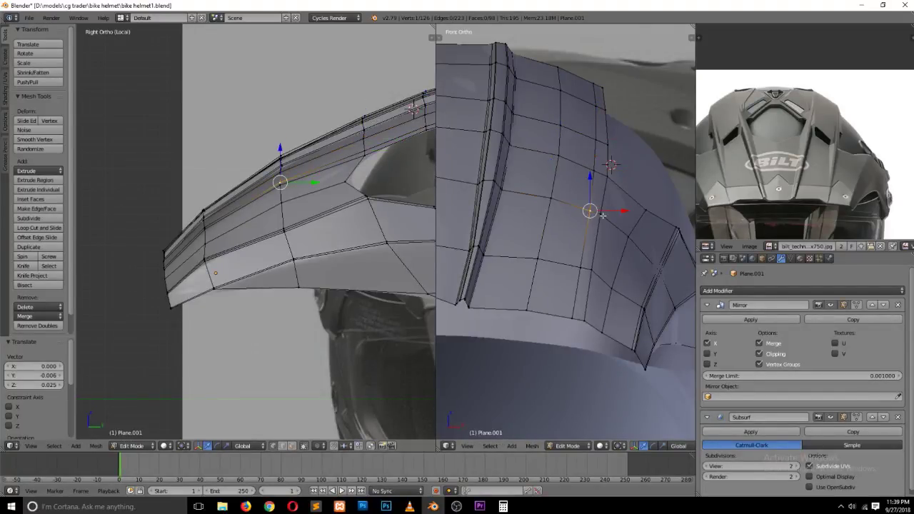
Step: Select the vertical edge run beside the vent slot as a shortest path
right_click(596, 186, "alt")
key("w")
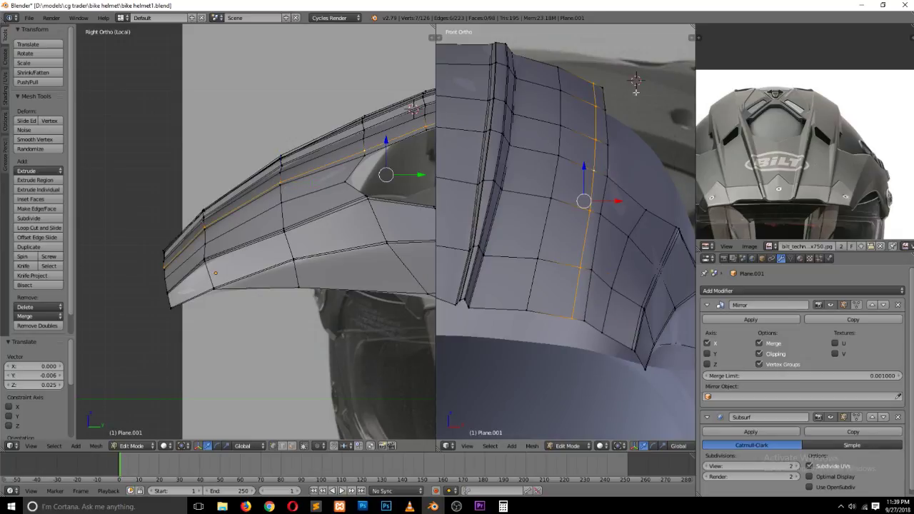
right_click(596, 107)
key("ctrl+Tab")
left_click(594, 125)
right_click(598, 124)
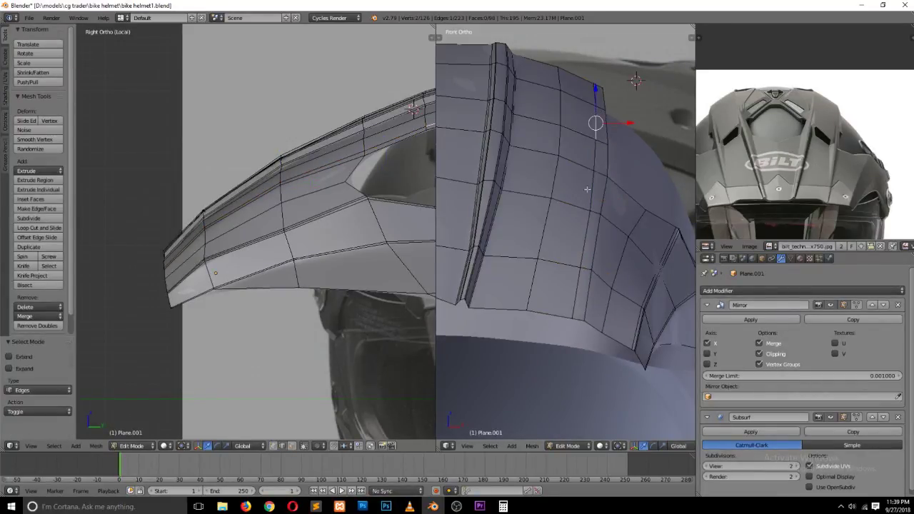
right_click(574, 298, "ctrl")
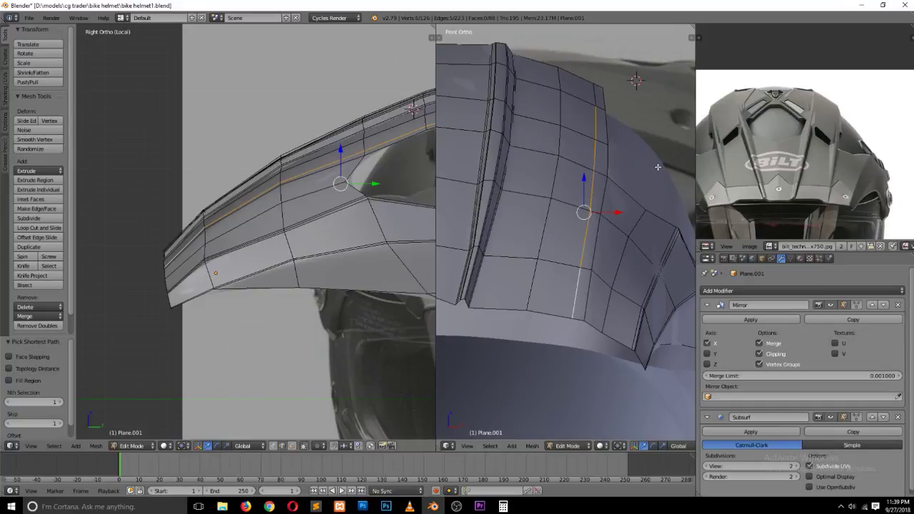
Step: Bevel the edge path into a narrow strip and slide one strip edge into place
key("ctrl+b")
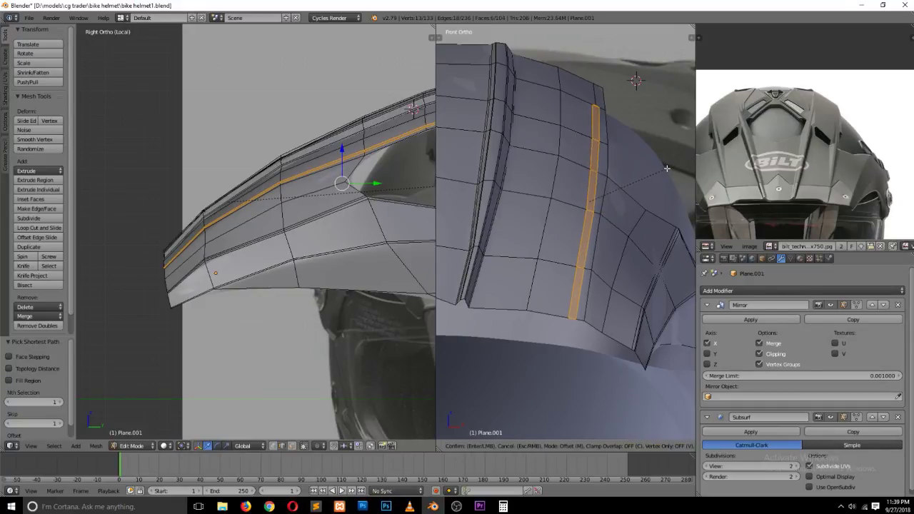
left_click(666, 169)
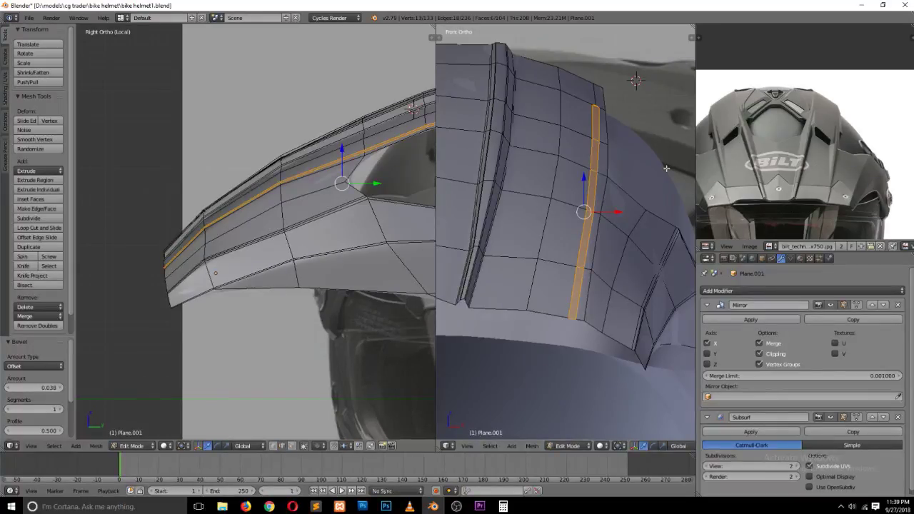
scroll(666, 169, "up", 1)
key("ctrl+Tab")
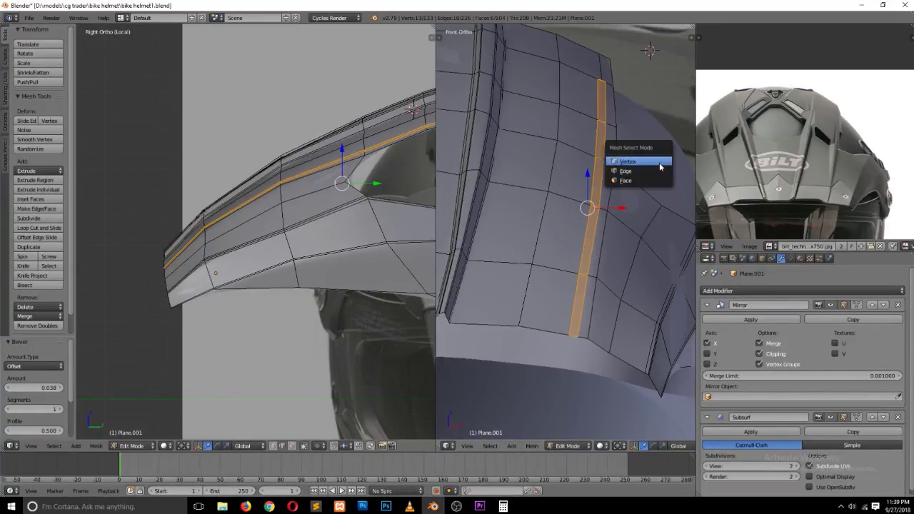
left_click(658, 173)
right_click(605, 153)
key("g")
key("g")
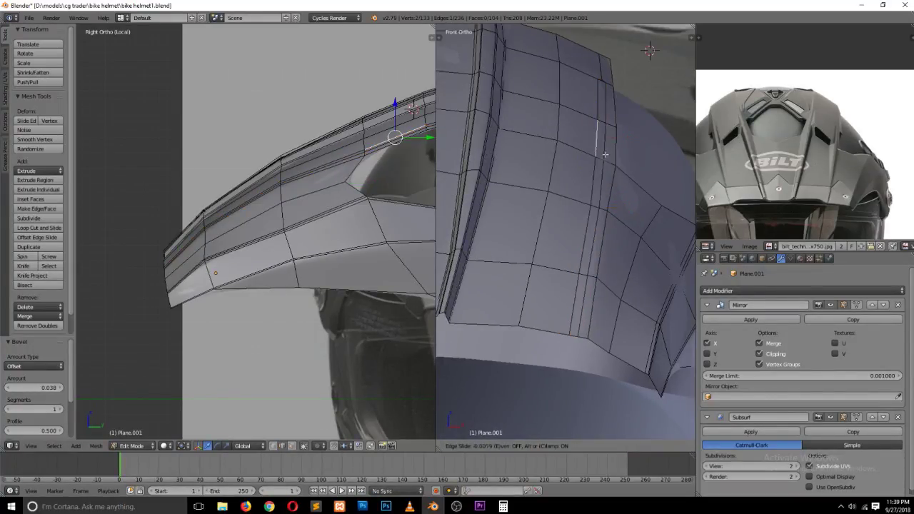
left_click(602, 152)
key("g")
key("g")
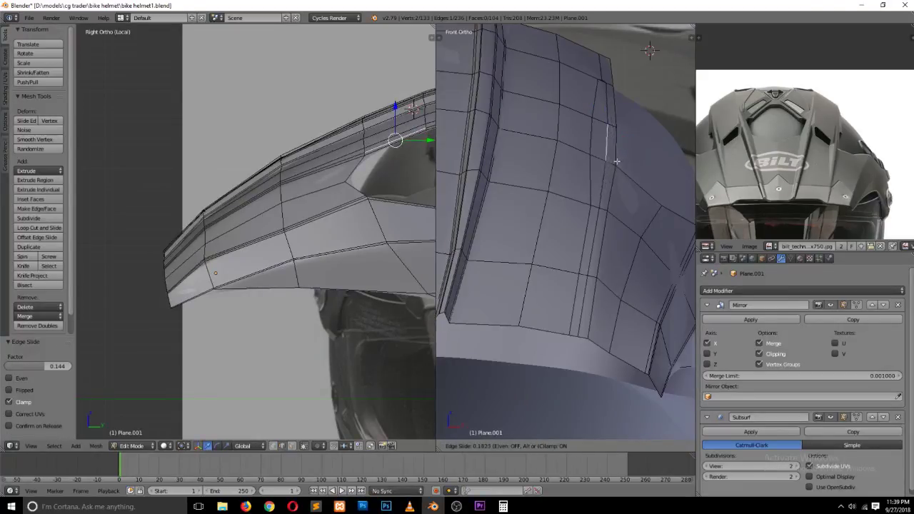
left_click(609, 163)
Step: Slide a vertex beside the slot down along its edges into position
key("ctrl+Tab")
left_click(606, 172)
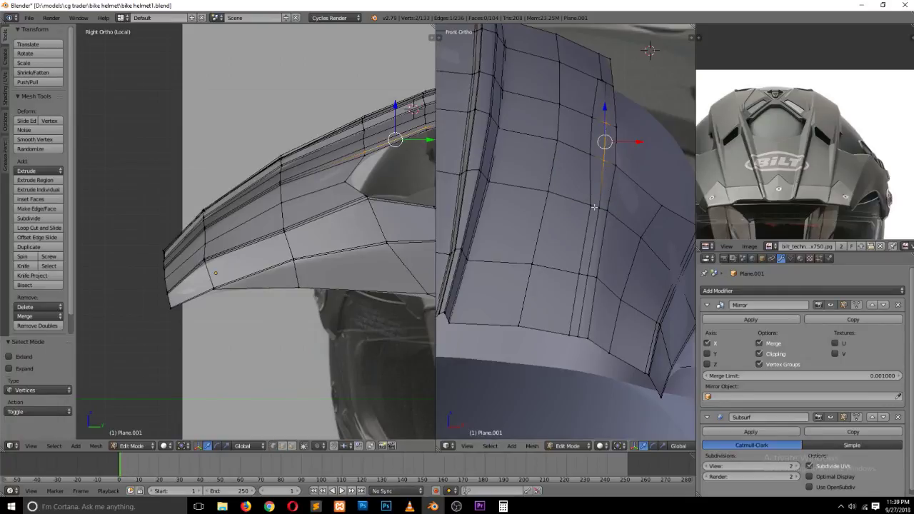
right_click(590, 205)
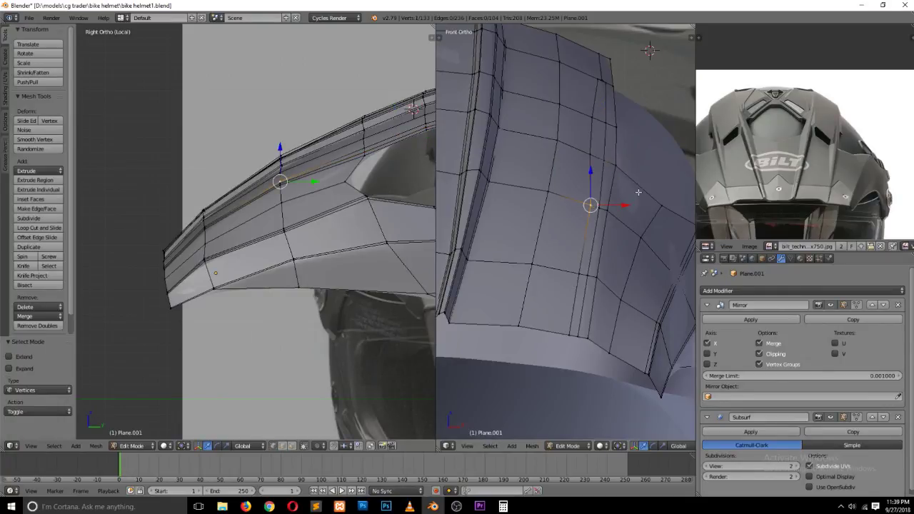
key("ctrl+x")
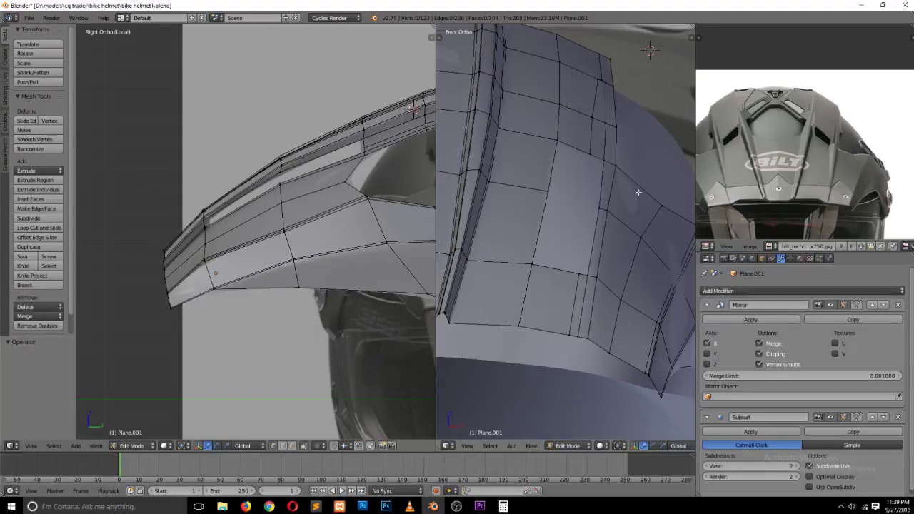
key("alt+h")
key("shift+v")
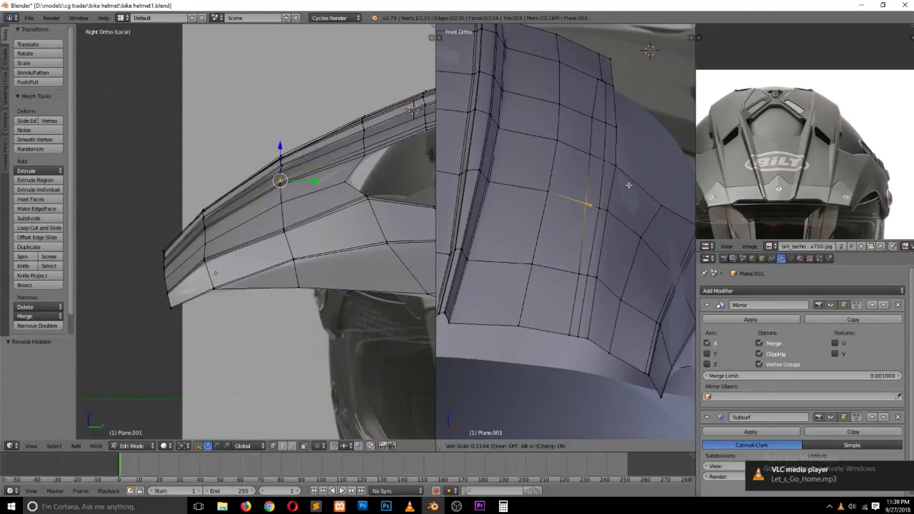
left_click(629, 184)
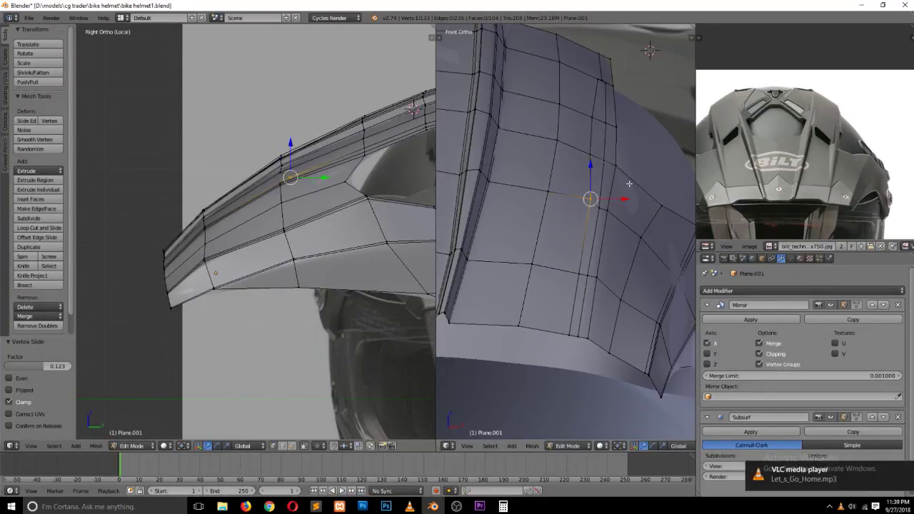
key("shift+v")
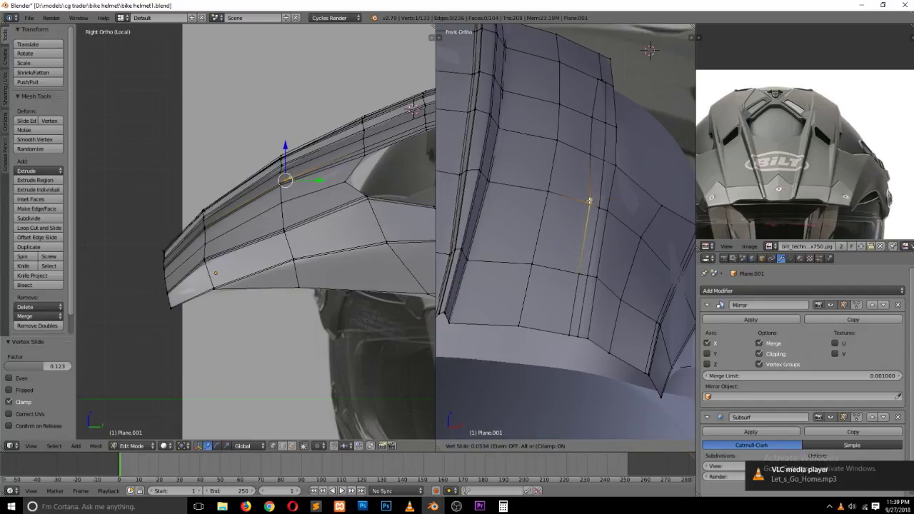
left_click(608, 202)
left_click_drag(608, 202, 603, 208)
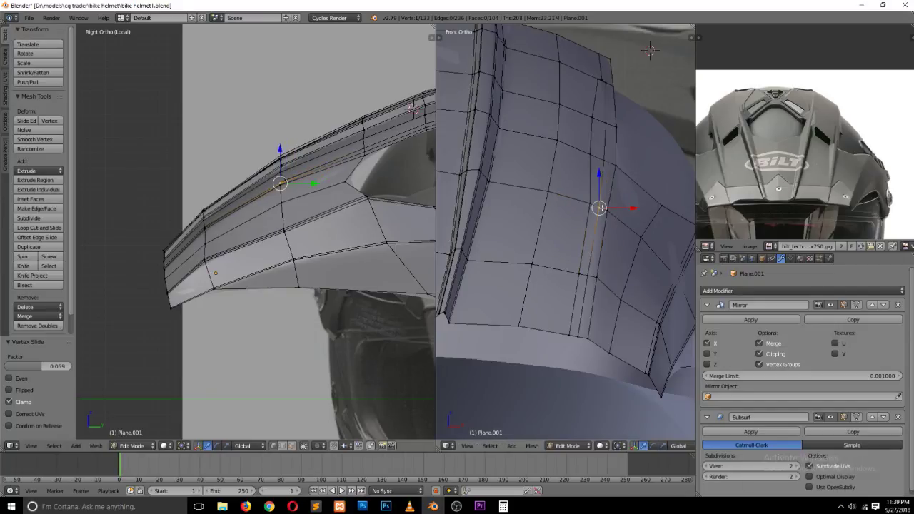
key("shift+v")
left_click(587, 272)
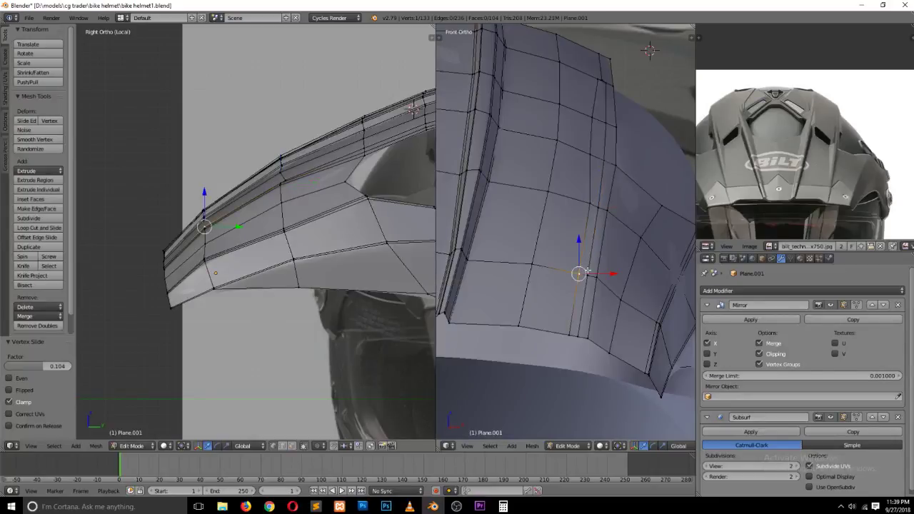
left_click_drag(587, 273, 588, 276)
Step: Scale the middle and bottom-edge vertex pairs closer together
right_click(580, 275, "shift")
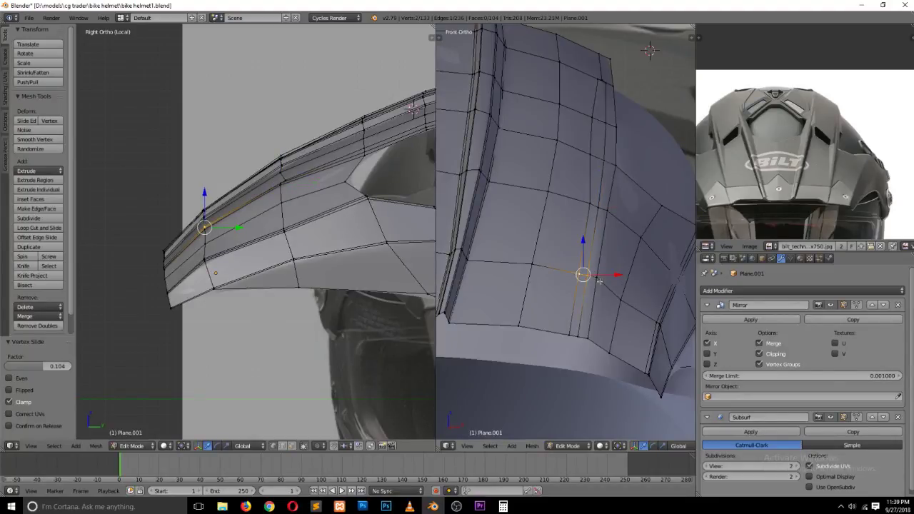
key("s")
left_click(593, 284)
right_click(580, 337)
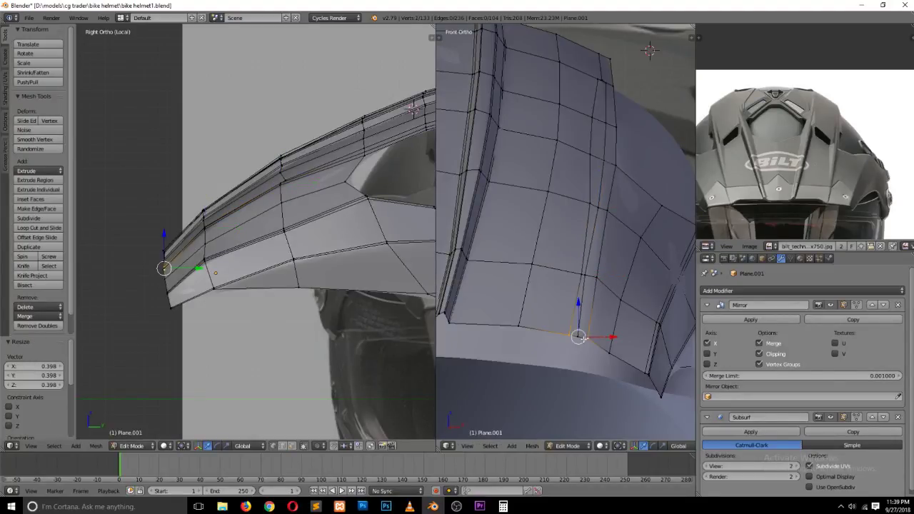
key("a")
right_click(577, 336)
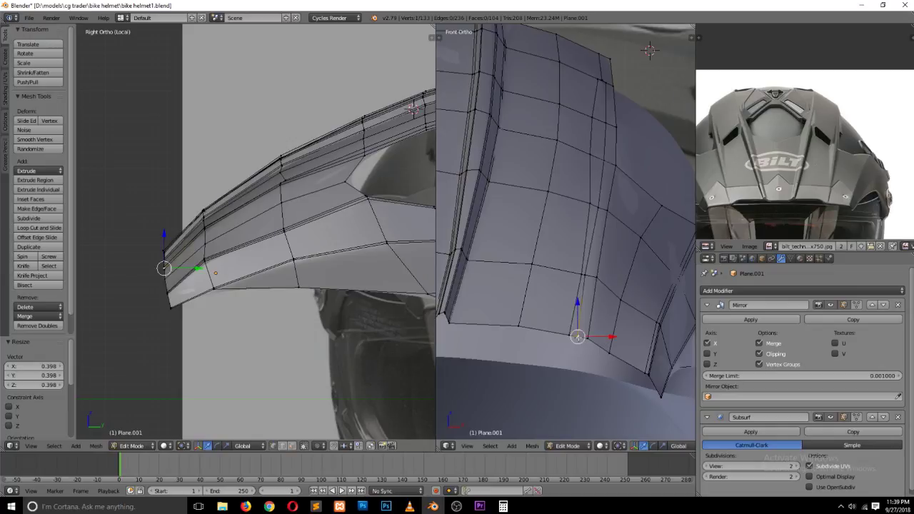
right_click(575, 335, "shift")
key("s")
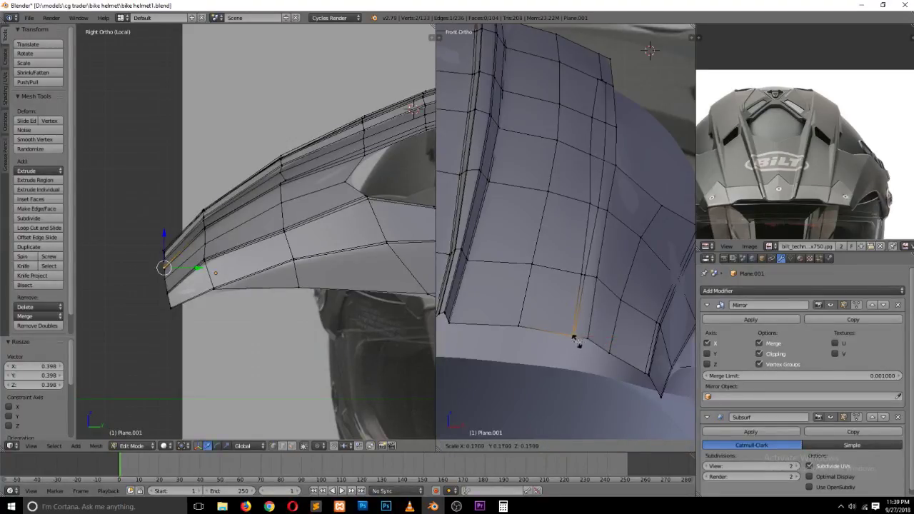
left_click(577, 338)
Step: Scale an upper slot-side vertex, slide it, and move it along Y
right_click(595, 206)
key("s")
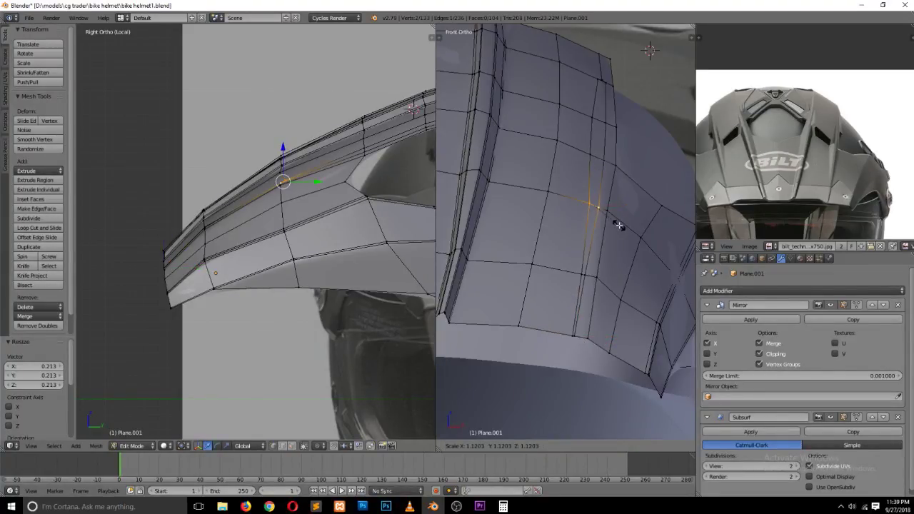
left_click(618, 225)
right_click(593, 205)
key("shift+v")
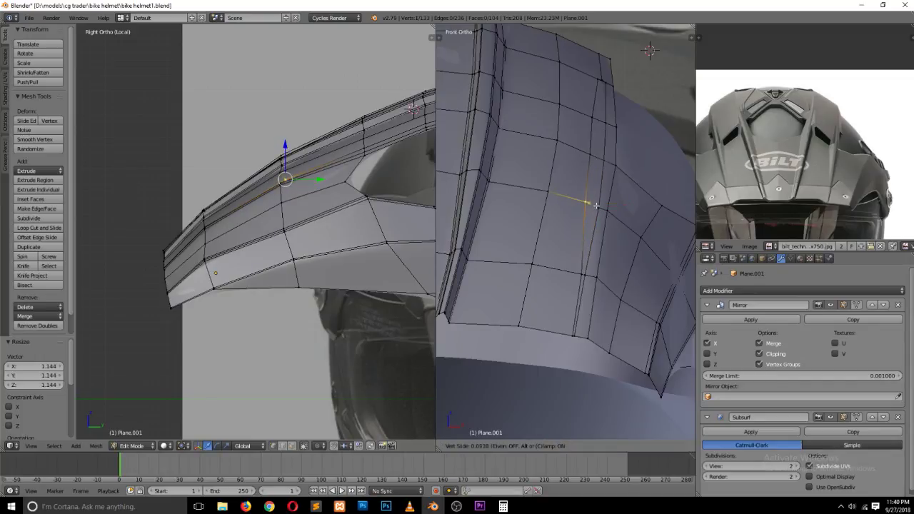
left_click(598, 206)
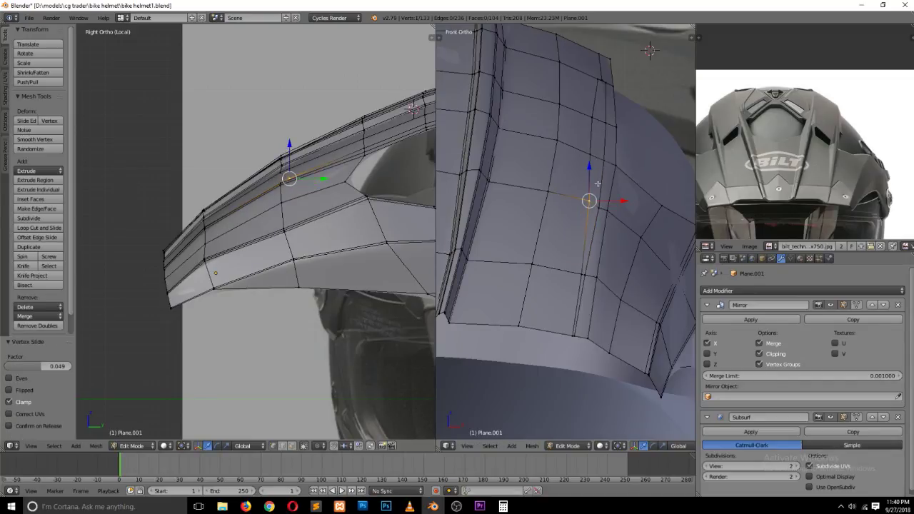
key("g")
key("y")
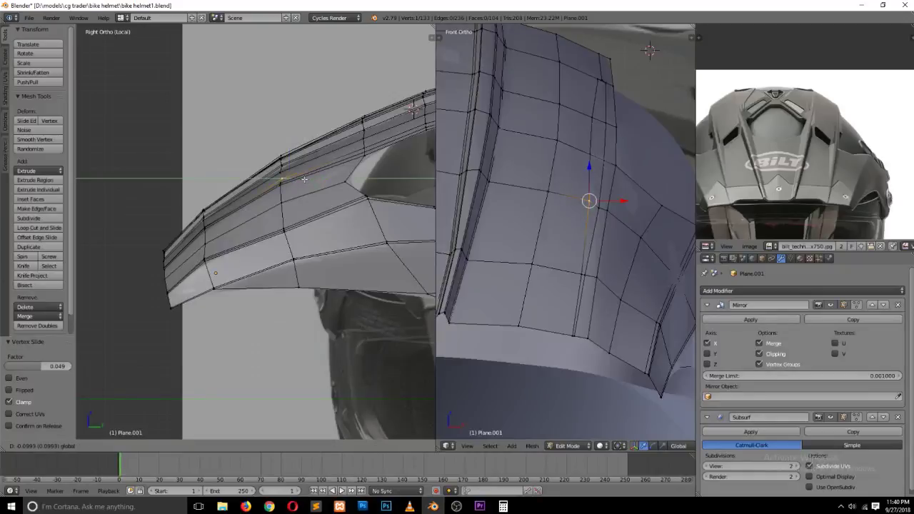
left_click(304, 179)
key("a")
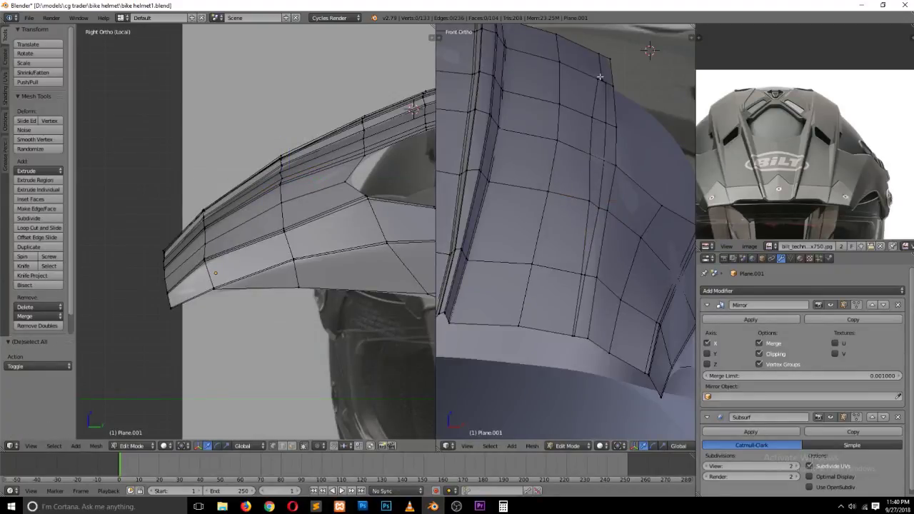
Step: Pull the slot's top vertices together and slide a mid-slot vertex by factor 0.073
right_click(604, 83)
right_click(602, 80, "shift")
key("s")
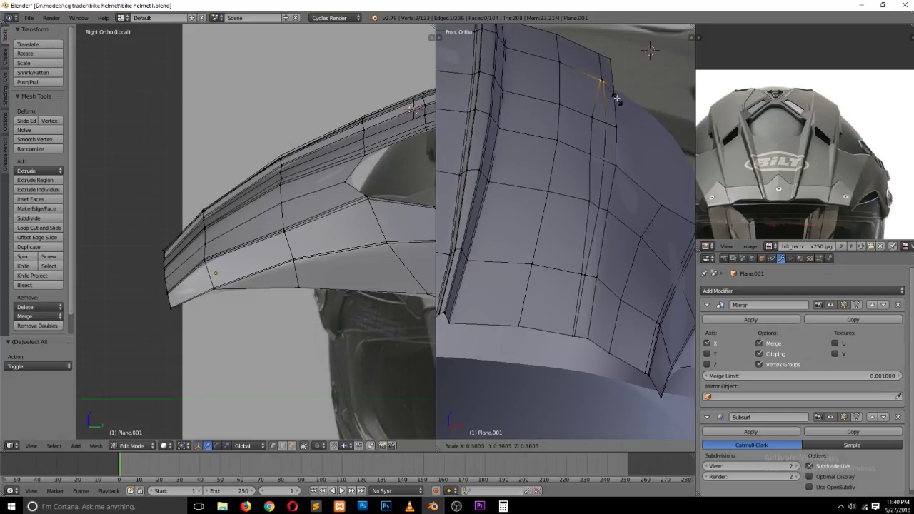
left_click(602, 83)
key("s")
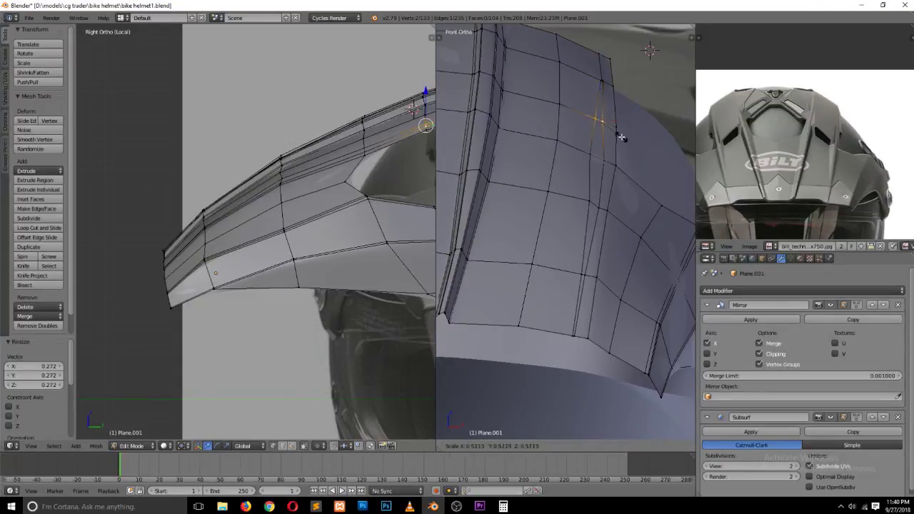
left_click(621, 137)
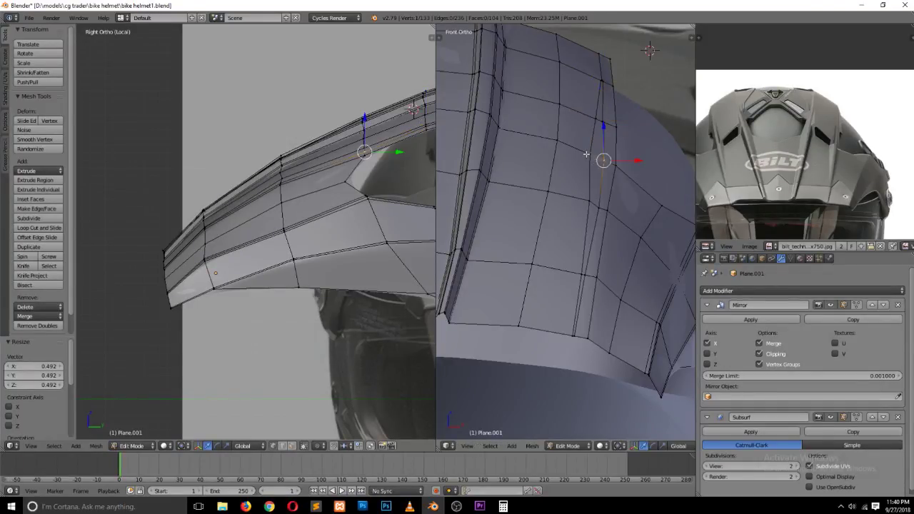
right_click(575, 213)
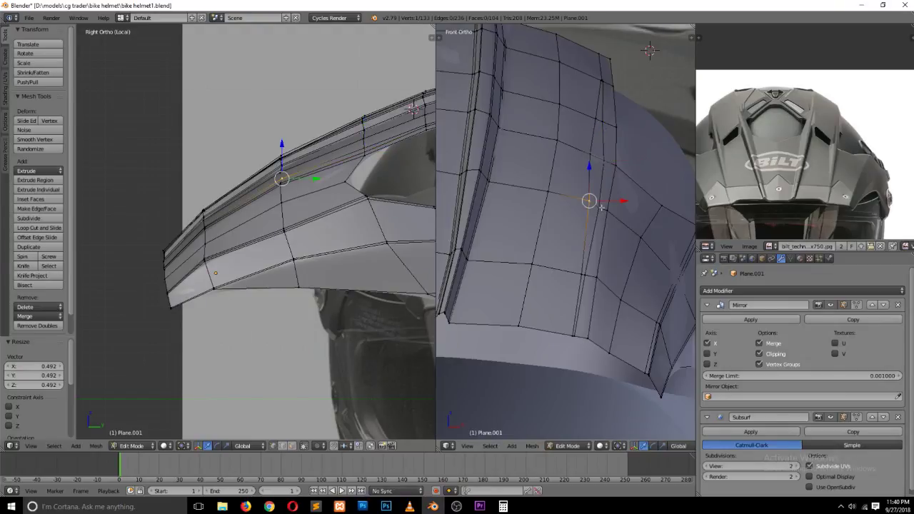
key("s")
left_click(625, 219)
key("g")
key("g")
left_click(601, 200)
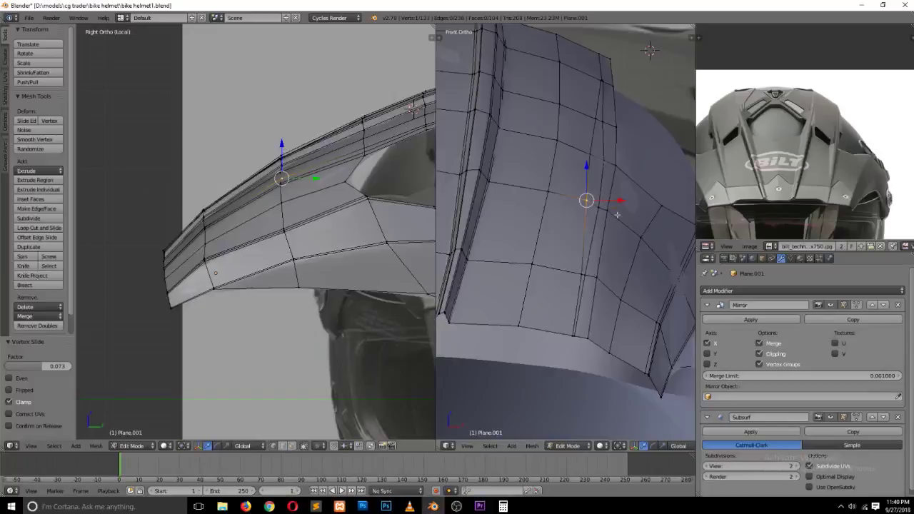
key("a")
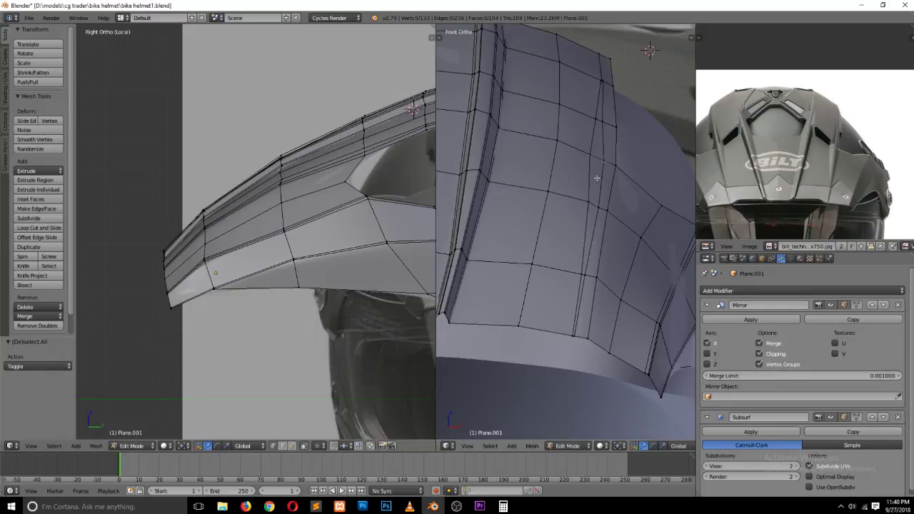
Step: In face select mode, select the narrow column of faces running down the helmet peak
key("ctrl+r")
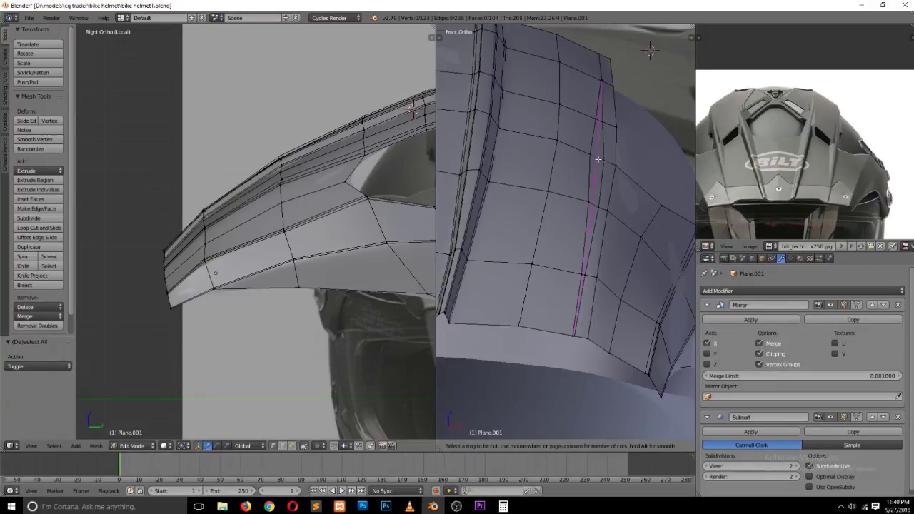
key("Escape")
key("ctrl+Tab")
left_click(599, 186)
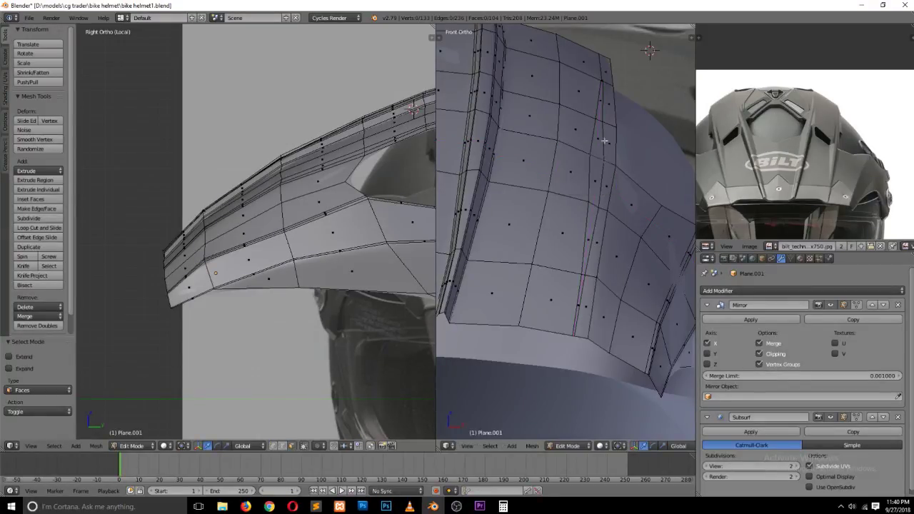
right_click(602, 94)
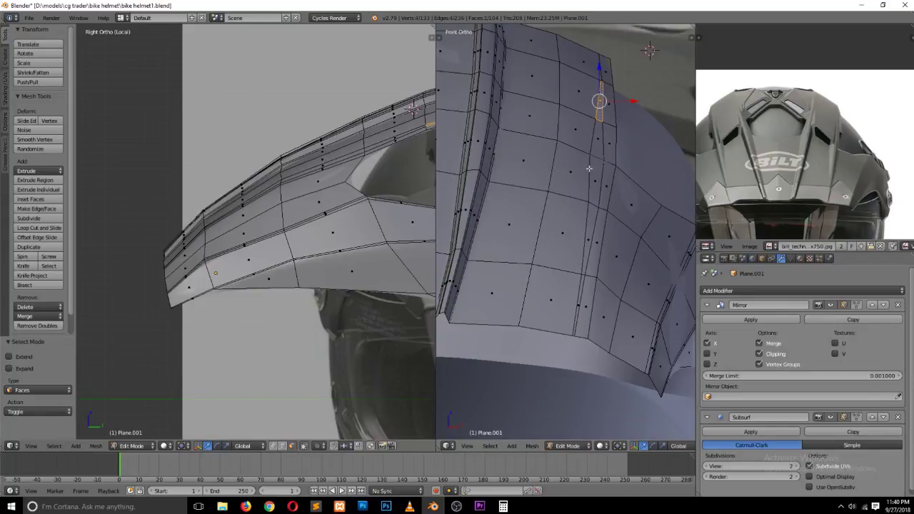
right_click(581, 307, "ctrl")
key("ctrl+z")
key("ctrl+shift+z")
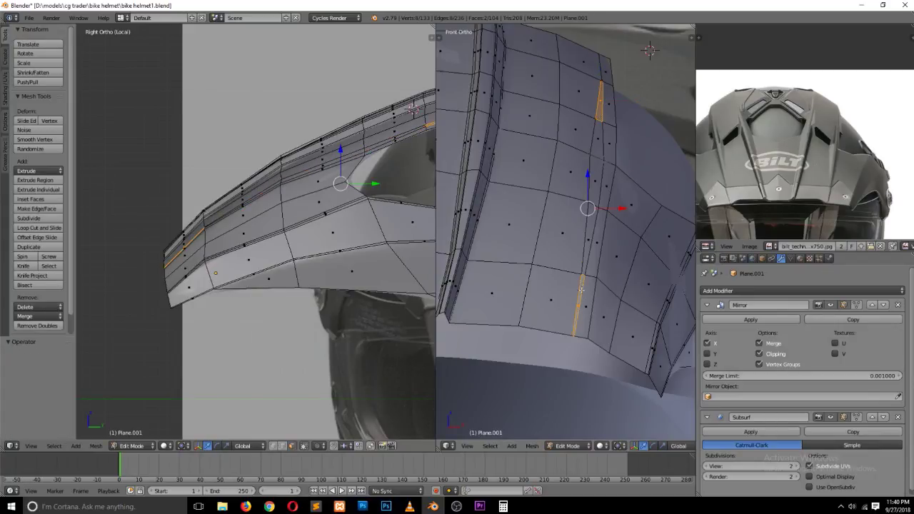
key("ctrl+z")
right_click(578, 287, "ctrl")
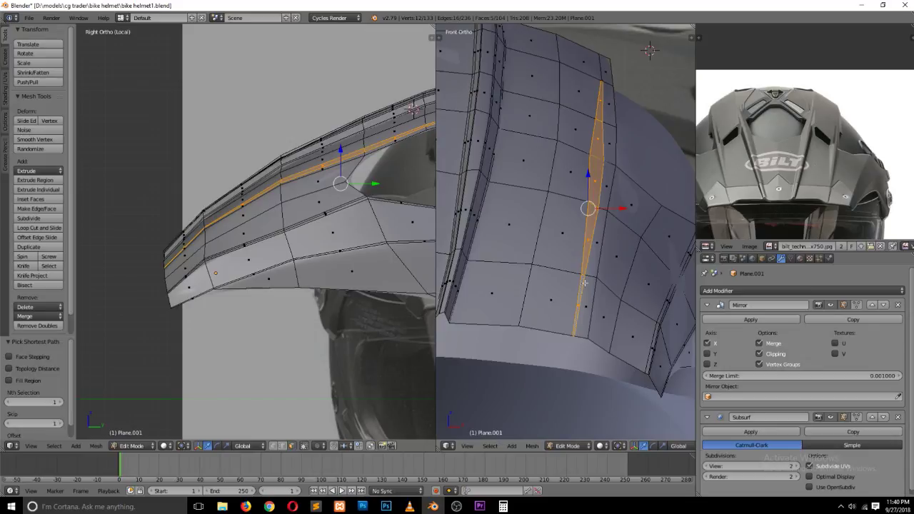
key("ctrl+z")
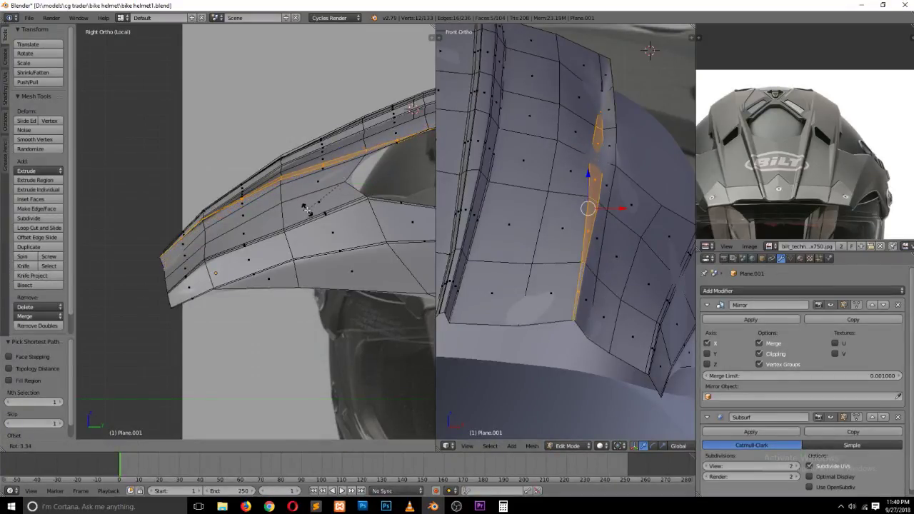
key("ctrl+shift+z")
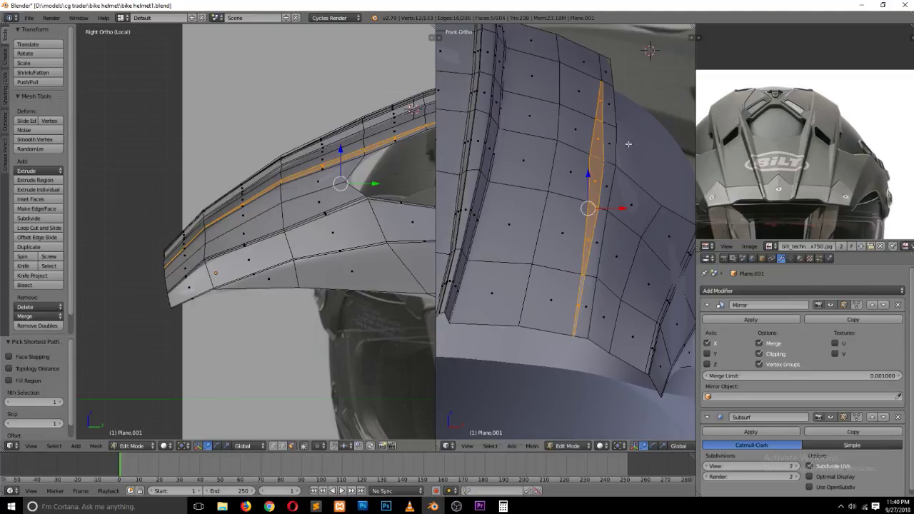
Step: Inset the face strip by 0.0041 and raise it slightly to form the vent slot
key("i")
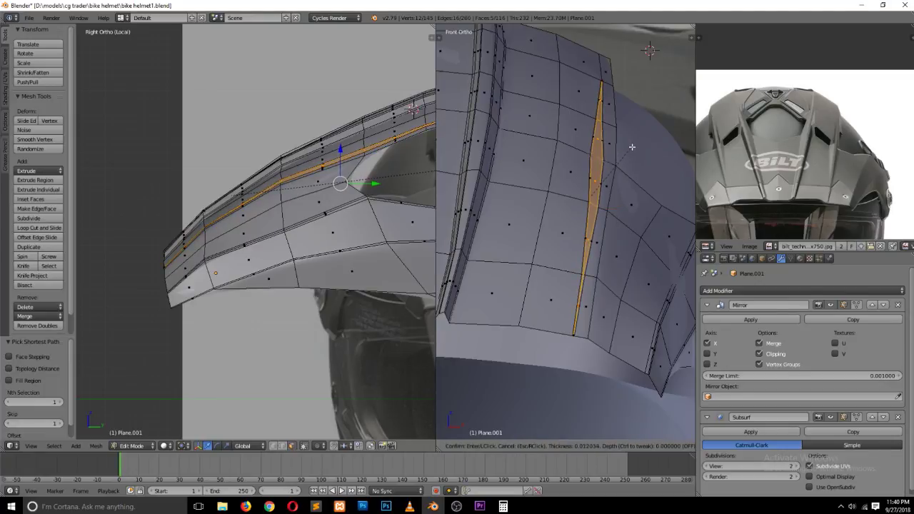
left_click(604, 186)
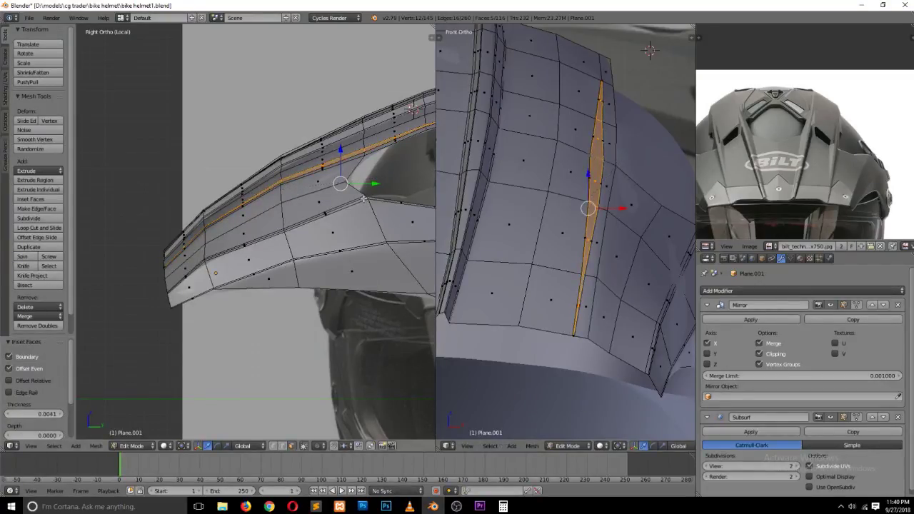
key("ctrl+z")
key("ctrl+shift+z")
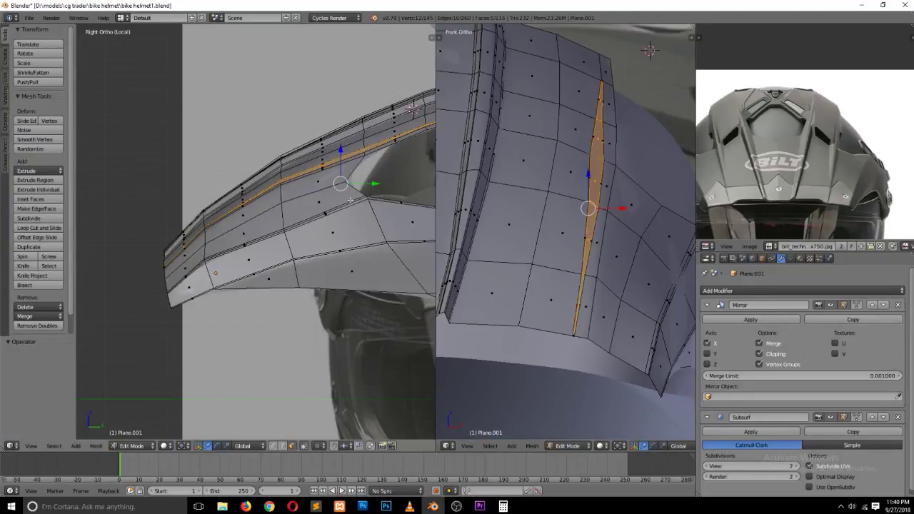
key("g")
left_click(348, 196)
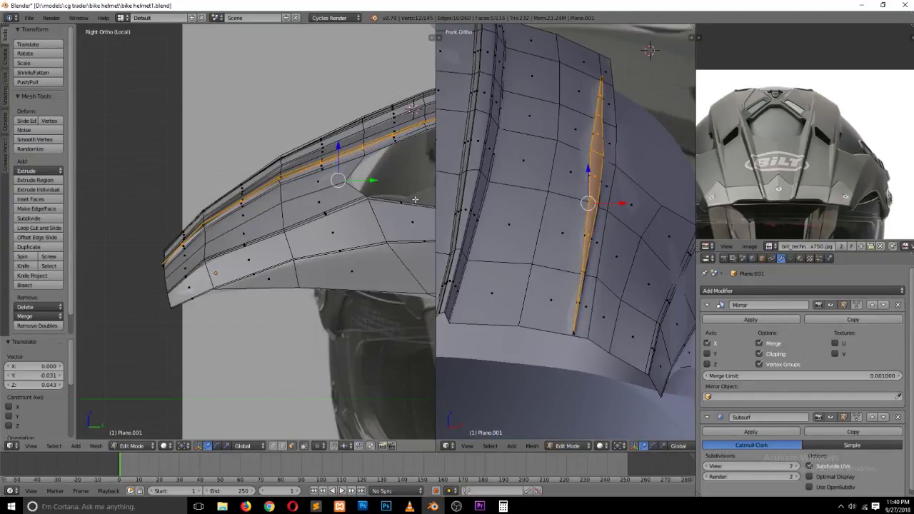
Step: Leave Edit Mode and save the helmet file
key("Tab")
key("ctrl+s")
left_click(382, 199)
Step: Confirm the save overwrite, then edge-slide two loops toward the vent slot, the last at factor 0.333
key("ctrl+s")
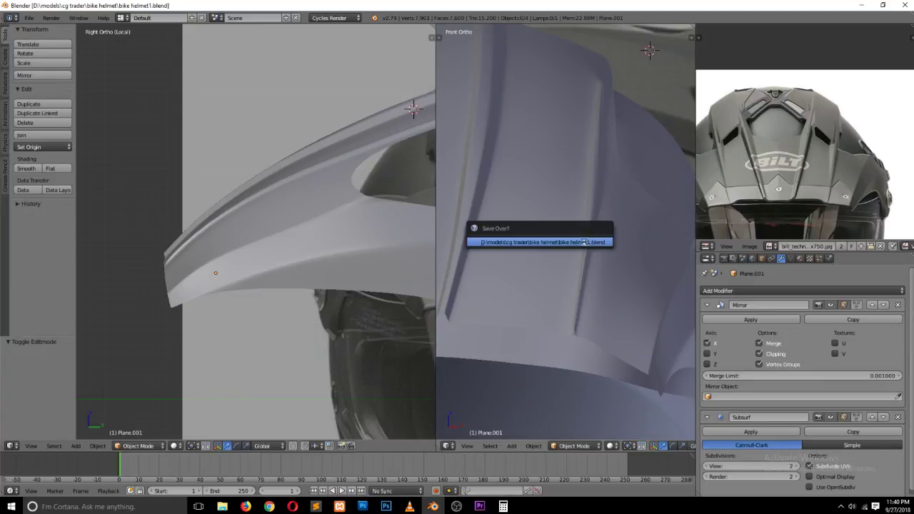
left_click(584, 242)
key("Tab")
key("ctrl+Tab")
left_click(580, 210)
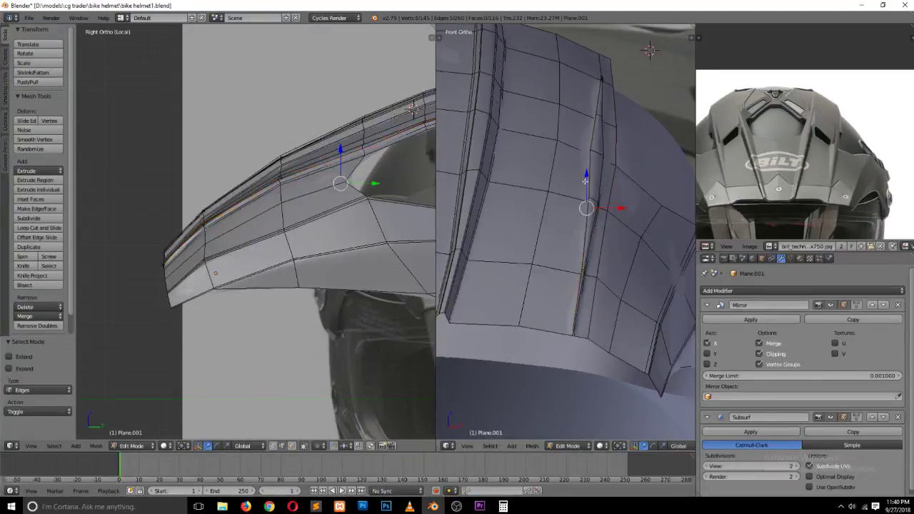
key("g")
key("g")
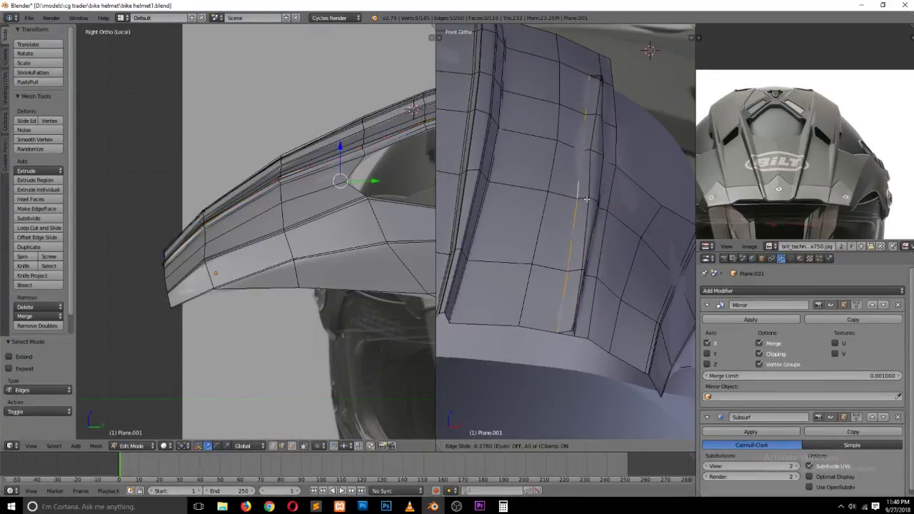
left_click(590, 201)
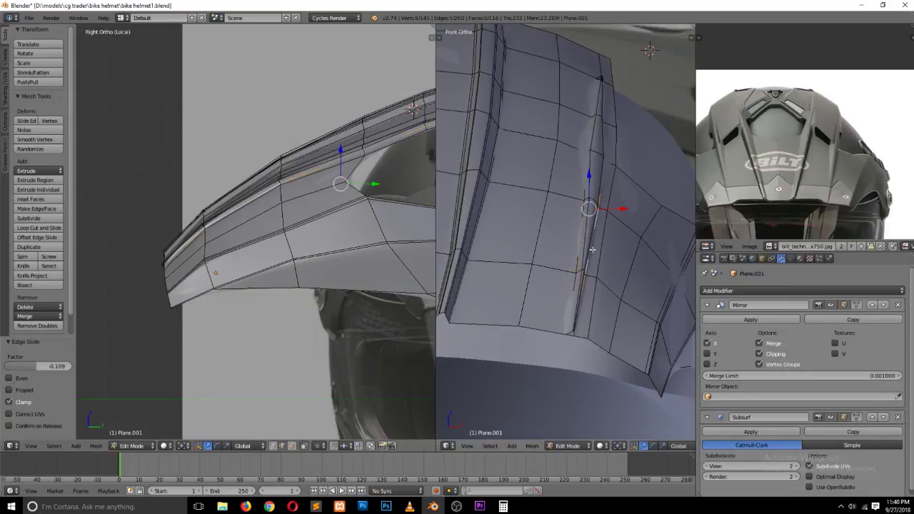
key("g")
key("g")
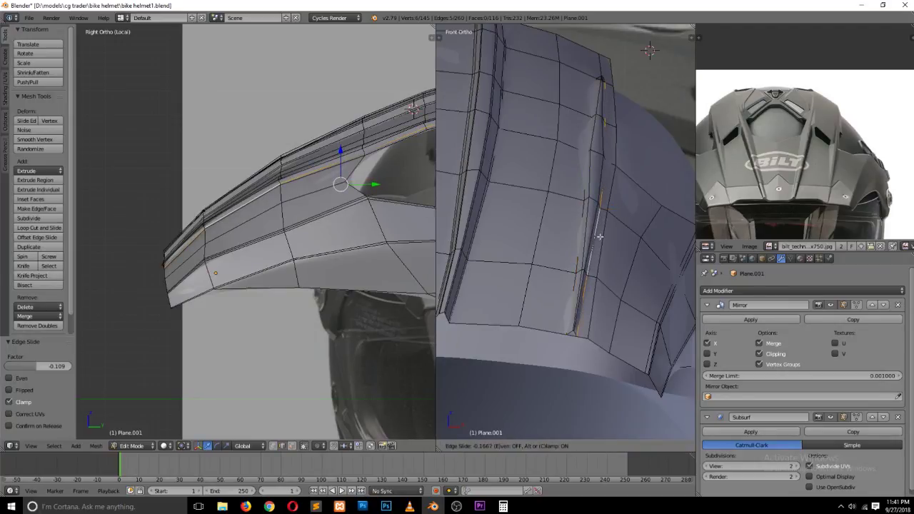
left_click(594, 237)
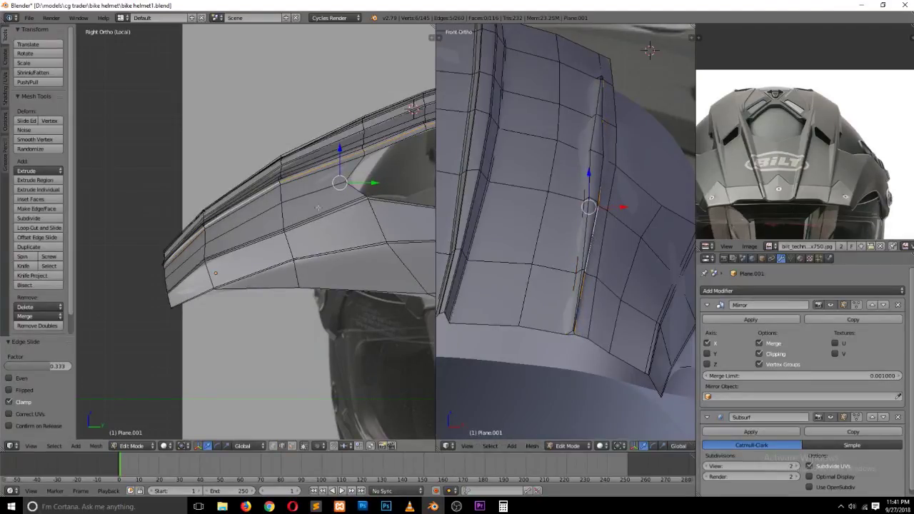
Step: Preview the smoothed subsurf result, then return to face selection in Edit Mode
key("Tab")
scroll(548, 288, "up", 1)
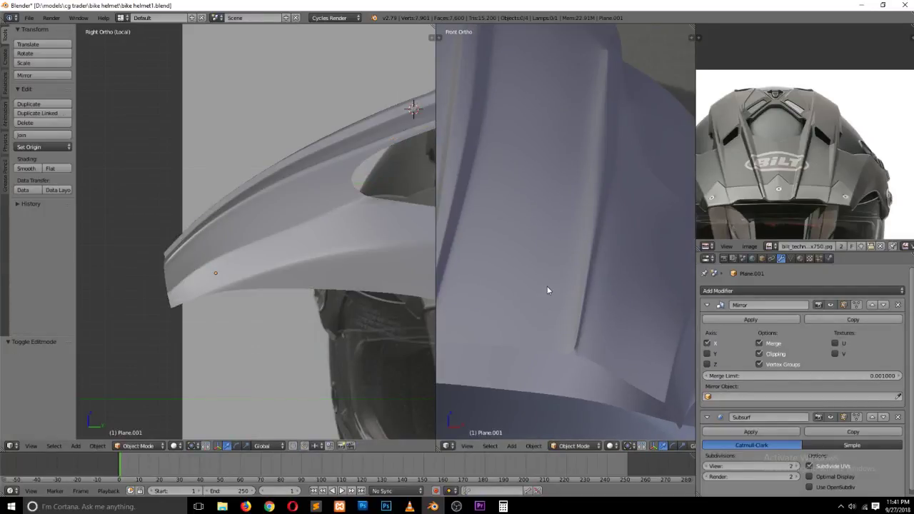
key("Tab")
key("ctrl+Tab")
left_click(558, 348)
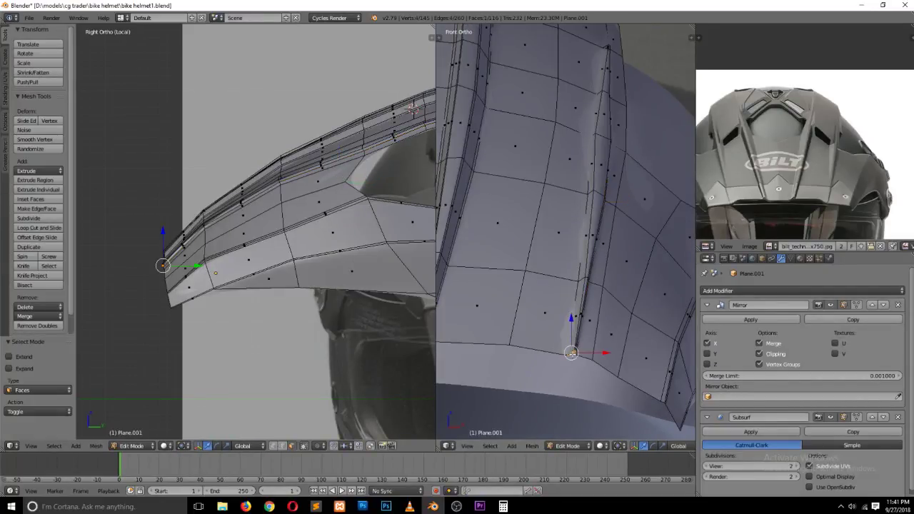
Step: Delete the stray face at the vent slot's bottom end and save the file
right_click(572, 353)
key("x")
left_click(573, 355)
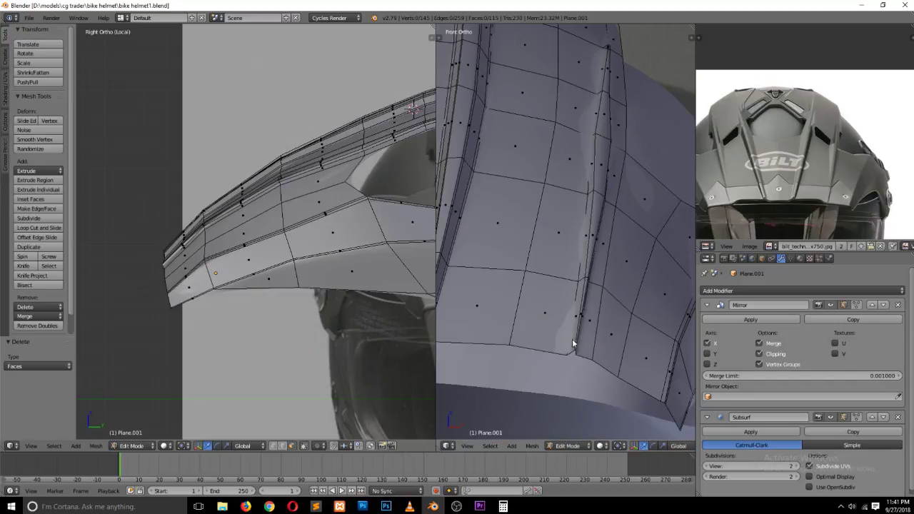
key("Tab")
key("ctrl+s")
left_click(576, 334)
Step: At the peak's rim corner, join two vertices with a new edge
mouse_move(587, 203)
middle_mouse_down()
mouse_move(589, 177)
mouse_move(541, 172)
mouse_move(524, 219)
mouse_move(547, 218)
mouse_move(439, 210)
mouse_move(651, 229)
middle_mouse_up()
mouse_move(614, 267)
middle_mouse_down()
mouse_move(605, 272)
mouse_move(629, 290)
mouse_move(580, 246)
middle_mouse_up()
key("Tab")
key("ctrl+Tab")
left_click(613, 276)
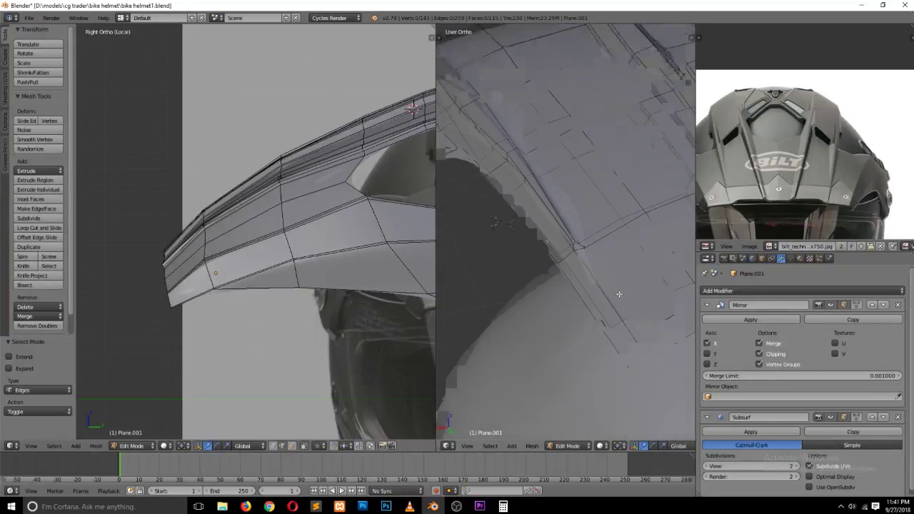
key("ctrl+Tab")
left_click(583, 241)
right_click(578, 242)
right_click(671, 286, "shift")
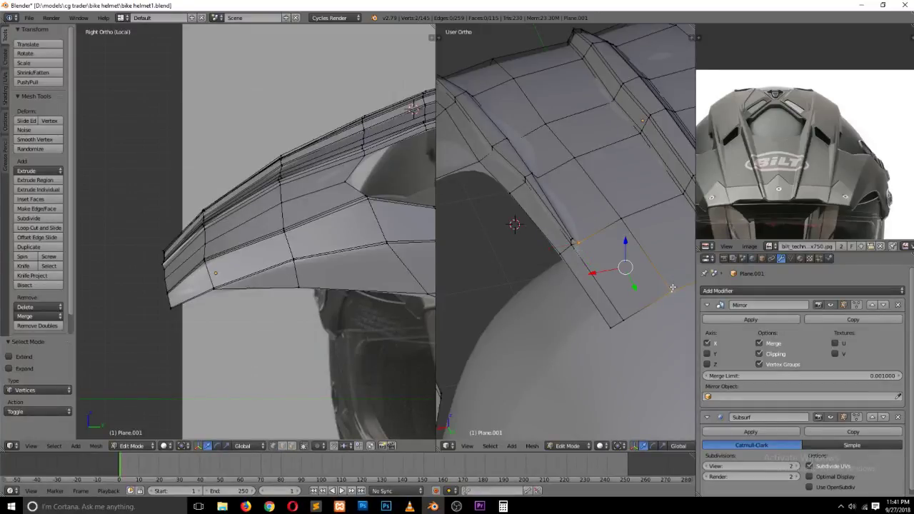
key("j")
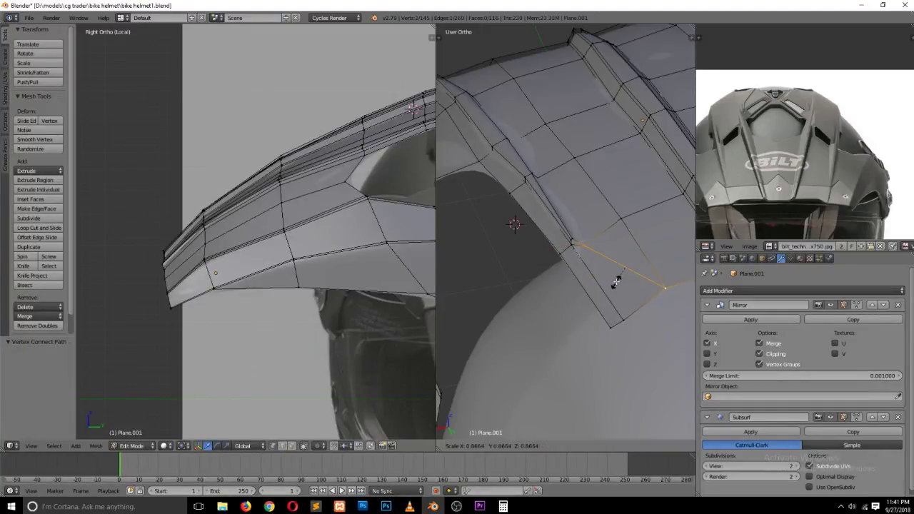
Step: Dissolve the rim-corner vertex, then restore the earlier mesh from the undo history
scroll(572, 258, "up", 2)
scroll(543, 251, "up", 1)
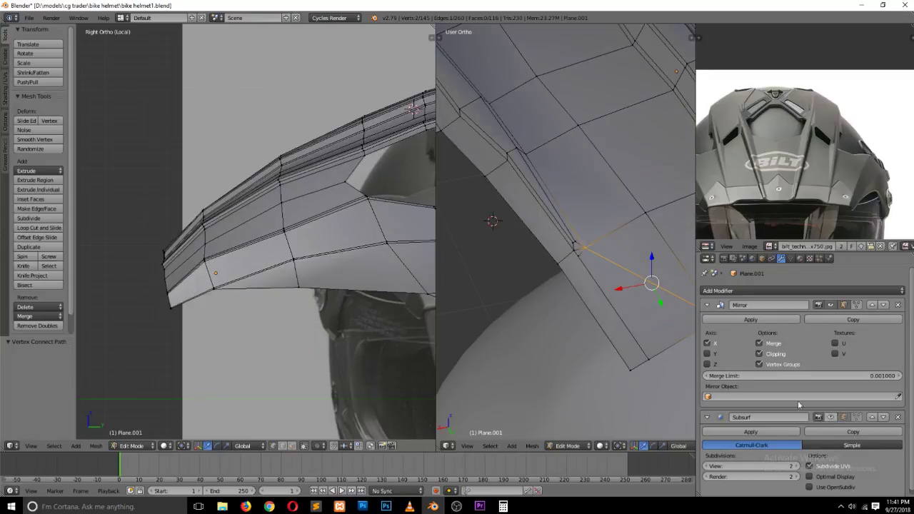
key("a")
scroll(543, 251, "up", 1)
right_click(582, 263)
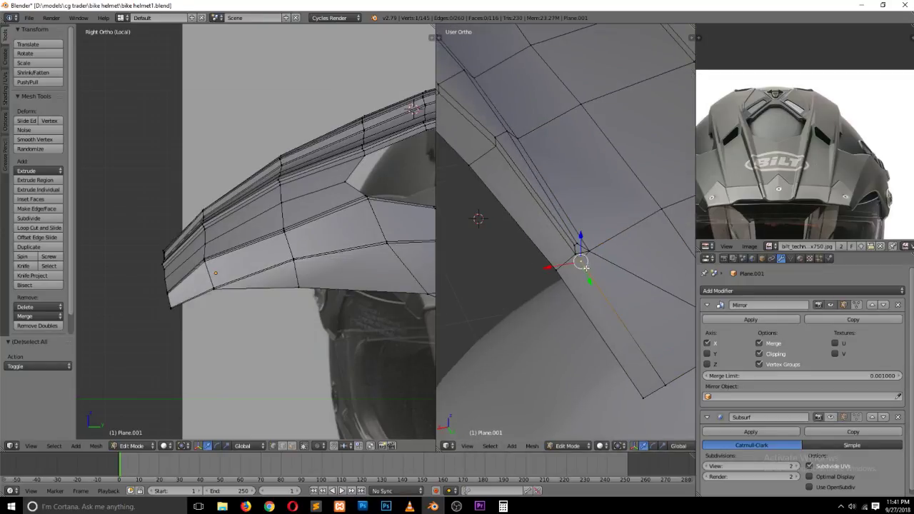
key("x")
left_click(588, 304)
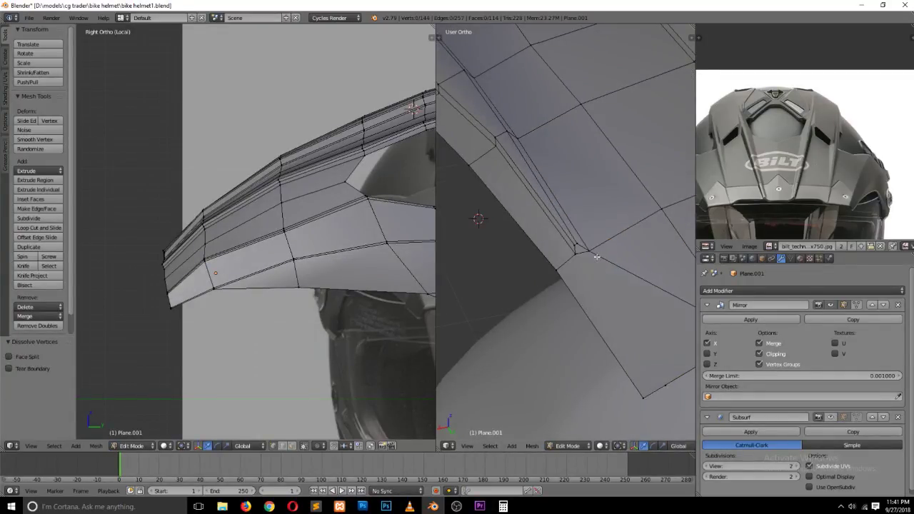
key("ctrl+alt+z")
left_click(595, 269)
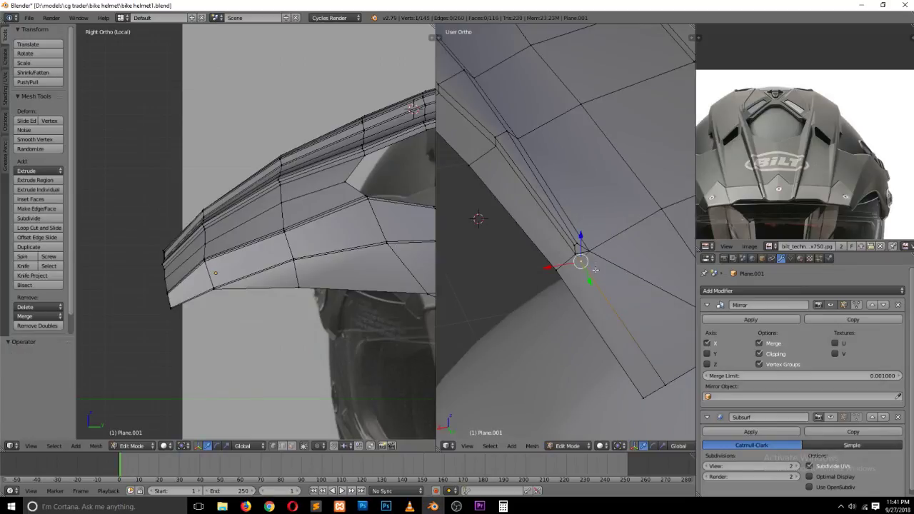
key("ctrl+alt+z")
Step: Dissolve the extra edge at the rim corner and preview the smoothed peak
key("ctrl+Tab")
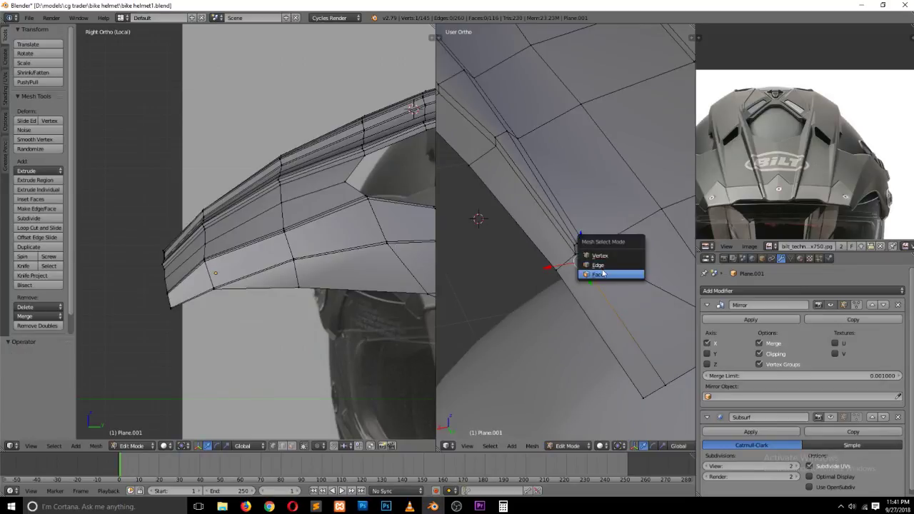
left_click(599, 265)
key("x")
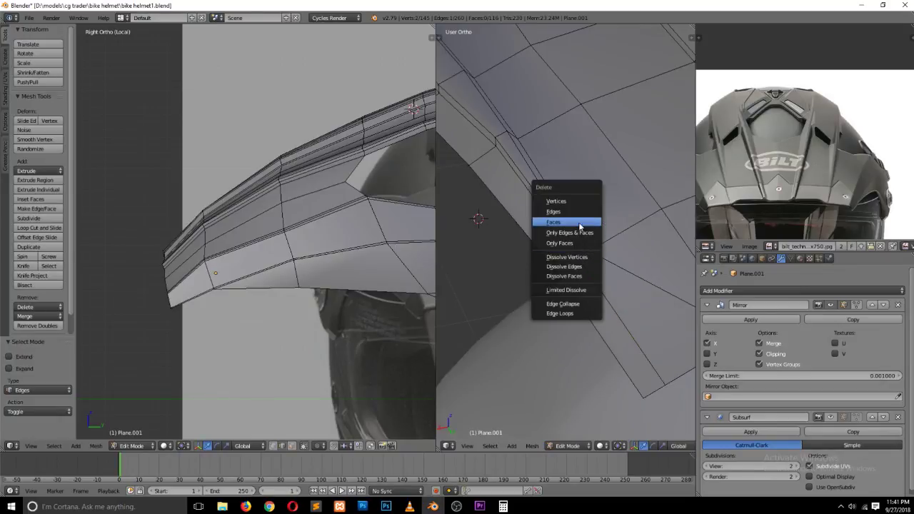
left_click(597, 267)
key("a")
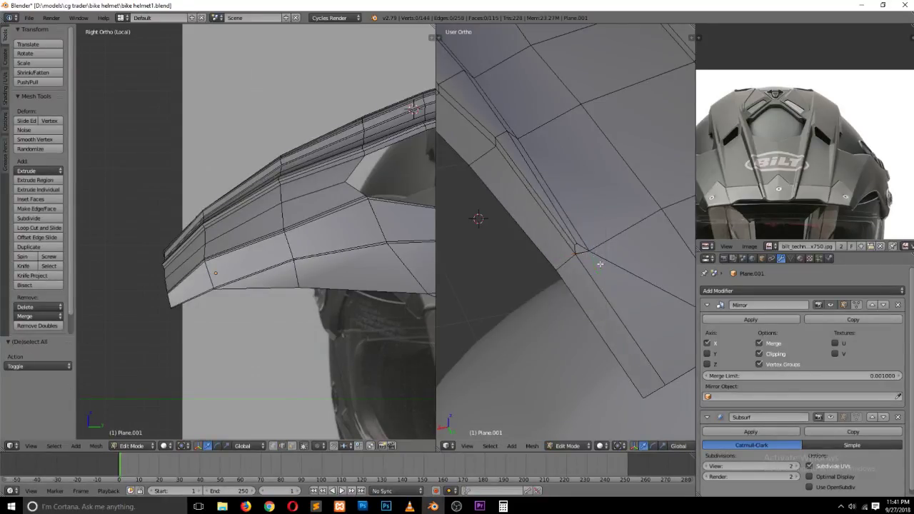
middle_click_drag(600, 264, 604, 279)
key("ctrl+Tab")
left_click(602, 262)
key("Tab")
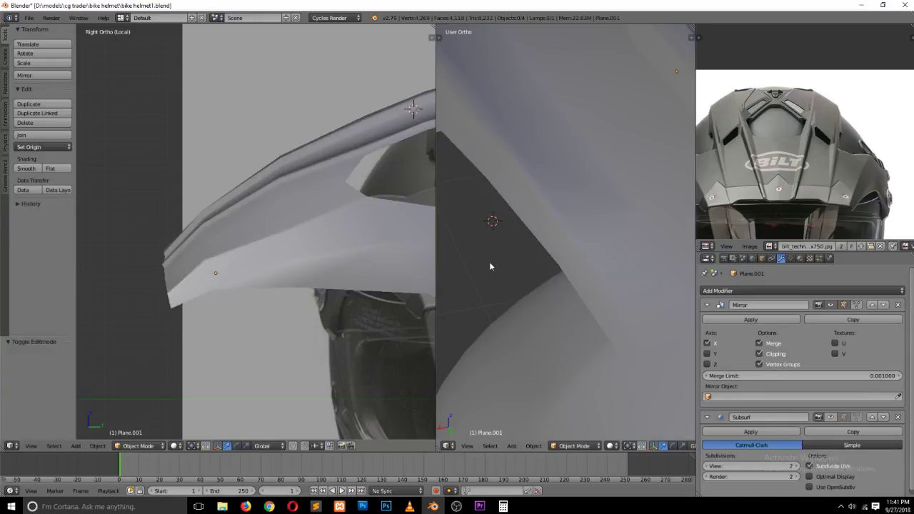
Step: In front view, loop-cut a new edge loop beside the vent slot
middle_click_drag(489, 267, 628, 276)
scroll(647, 234, "down", 2)
scroll(650, 235, "down", 2)
scroll(597, 247, "down", 1)
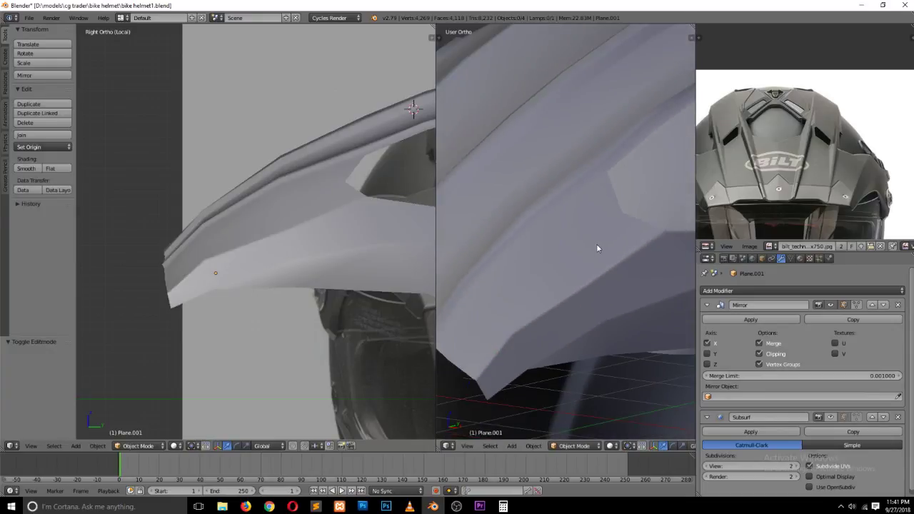
key("Tab")
scroll(558, 232, "up", 1)
key("KP_1")
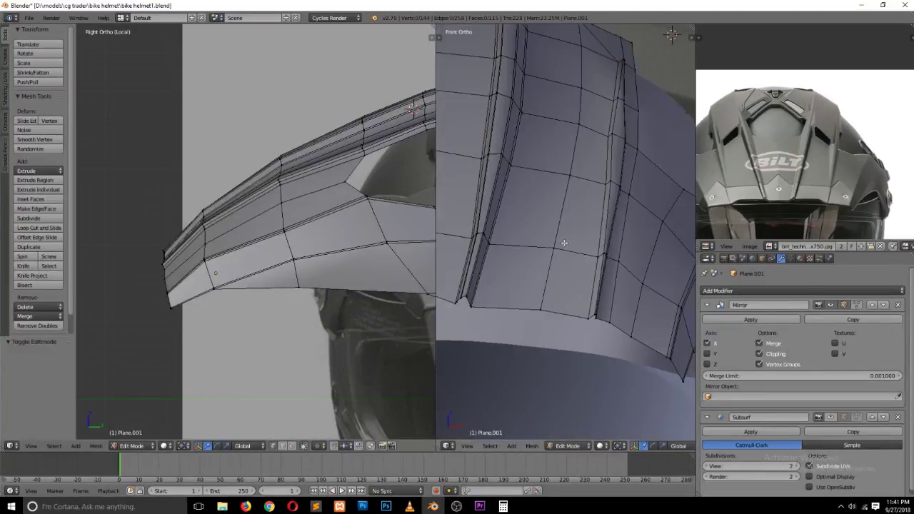
scroll(594, 204, "up", 1)
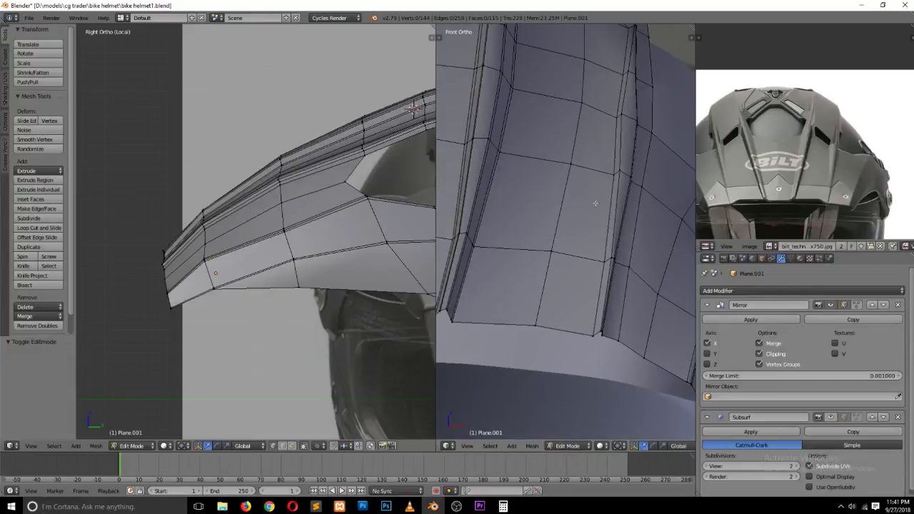
key("ctrl+r")
left_click(620, 117)
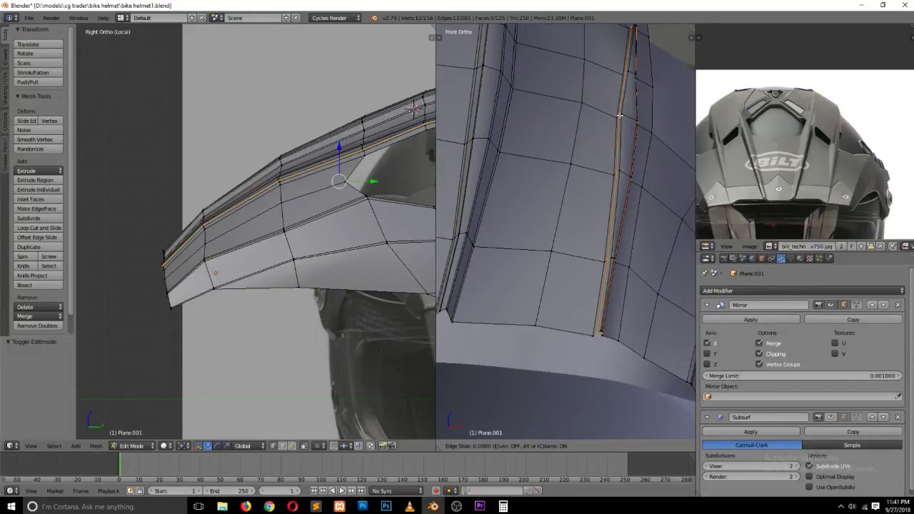
left_click(622, 118)
Step: Check the smoothed shape, then undo that loop and the edit before it
key("Tab")
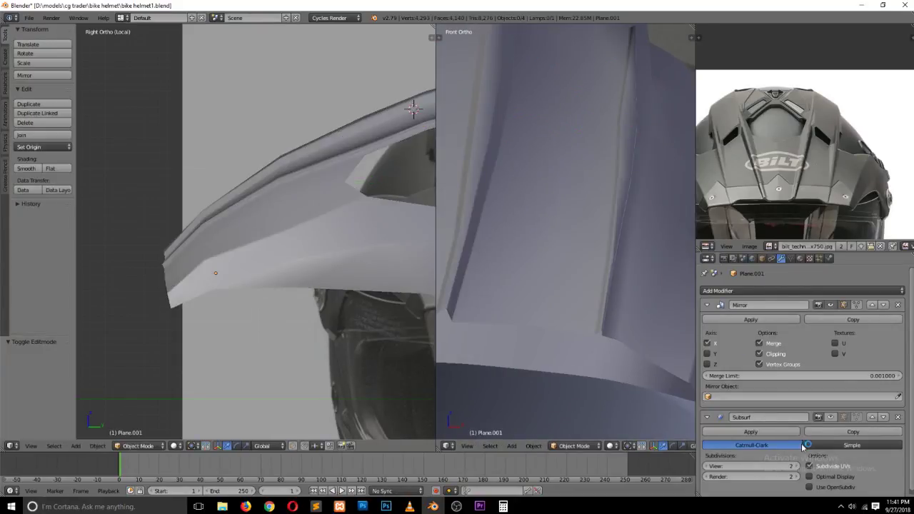
left_click(827, 418)
scroll(559, 215, "down", 2)
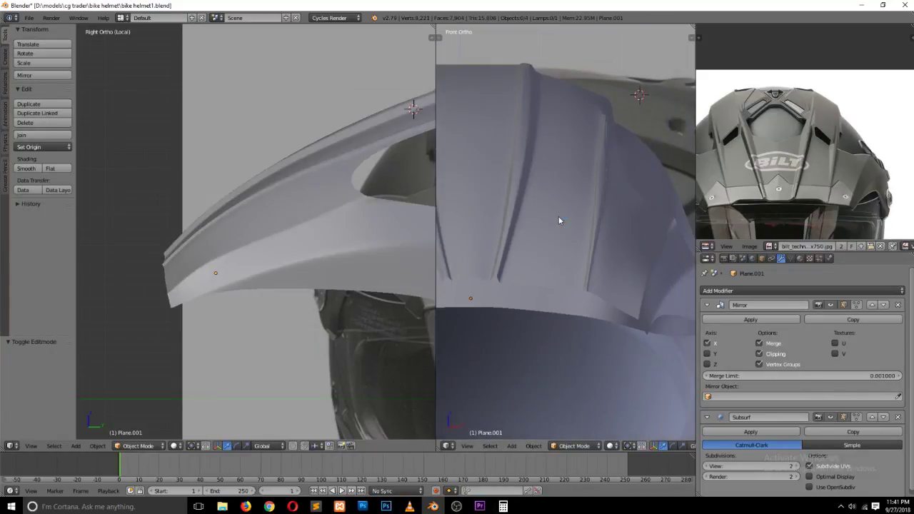
scroll(594, 215, "up", 2)
key("Tab")
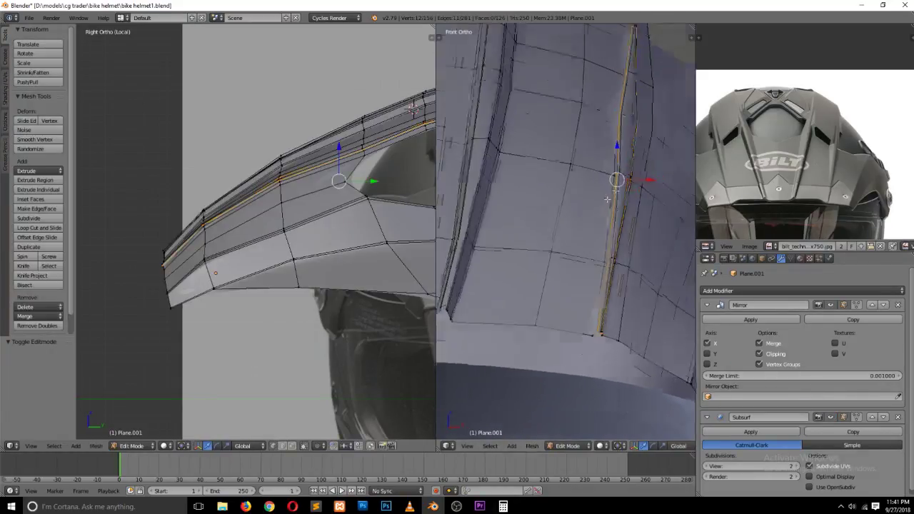
key("ctrl+z")
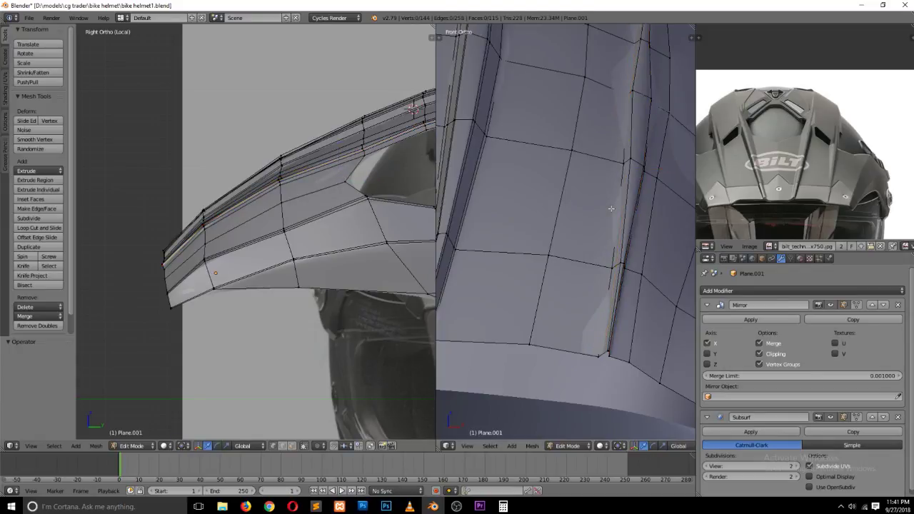
key("ctrl+z")
Step: Add two vertical loop cuts beside the vent slot, sliding the second one toward it
key("ctrl+r")
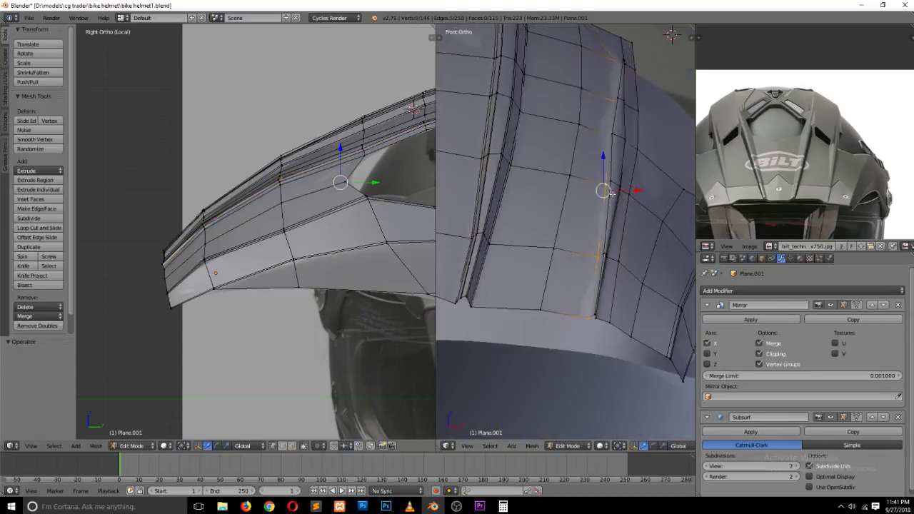
left_click(610, 195)
left_click(610, 193)
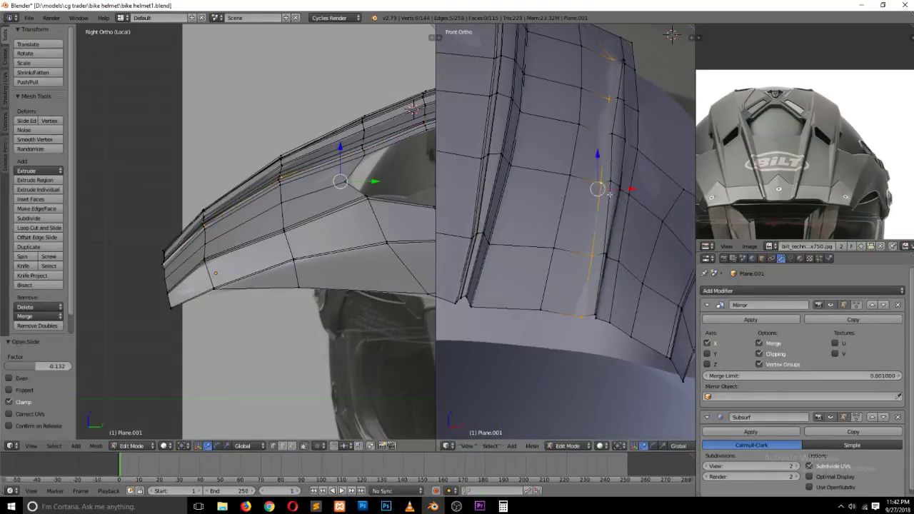
key("ctrl+r")
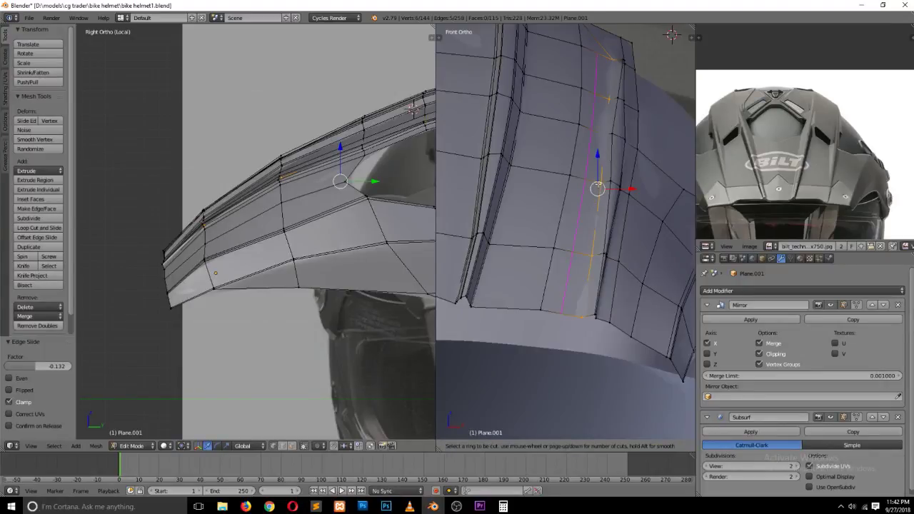
left_click(599, 187)
left_click(609, 196)
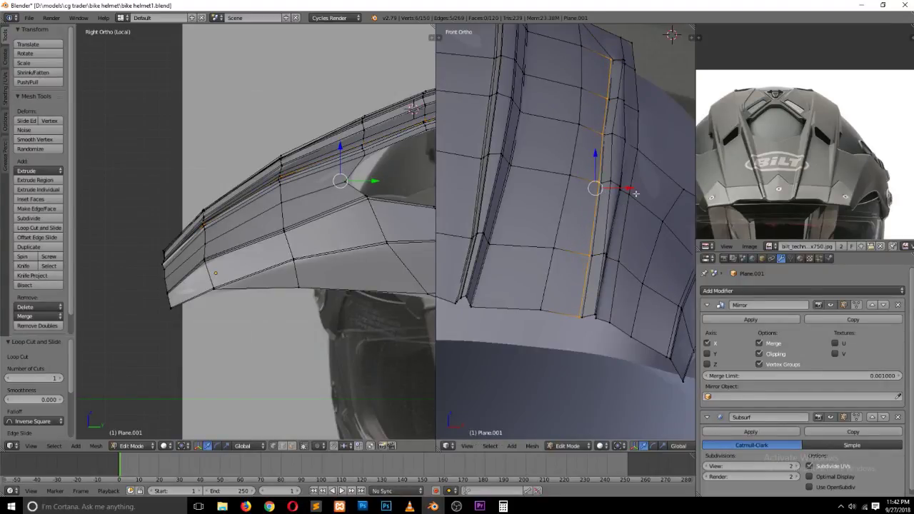
key("Tab")
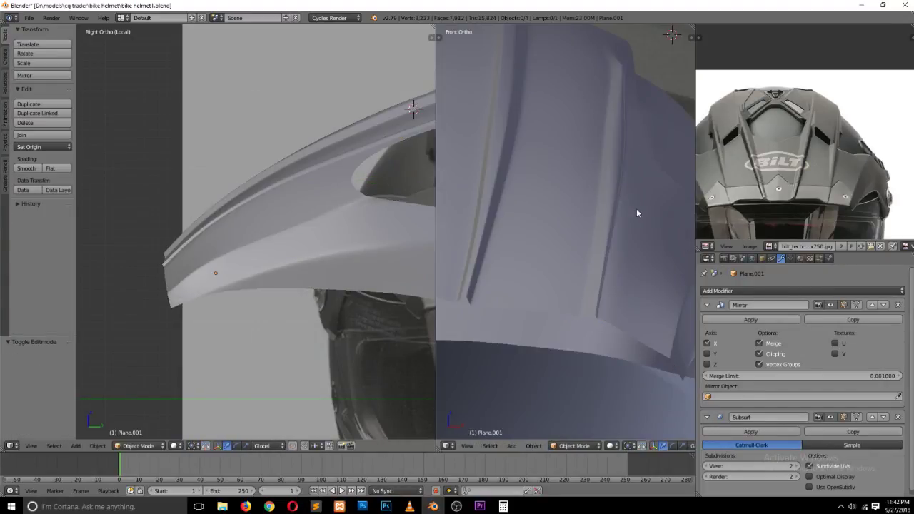
Step: Slide the brim edge loop slightly and add a new supporting loop along the brim
mouse_move(637, 209)
middle_mouse_down()
mouse_move(584, 197)
mouse_move(610, 212)
middle_mouse_up()
key("Tab")
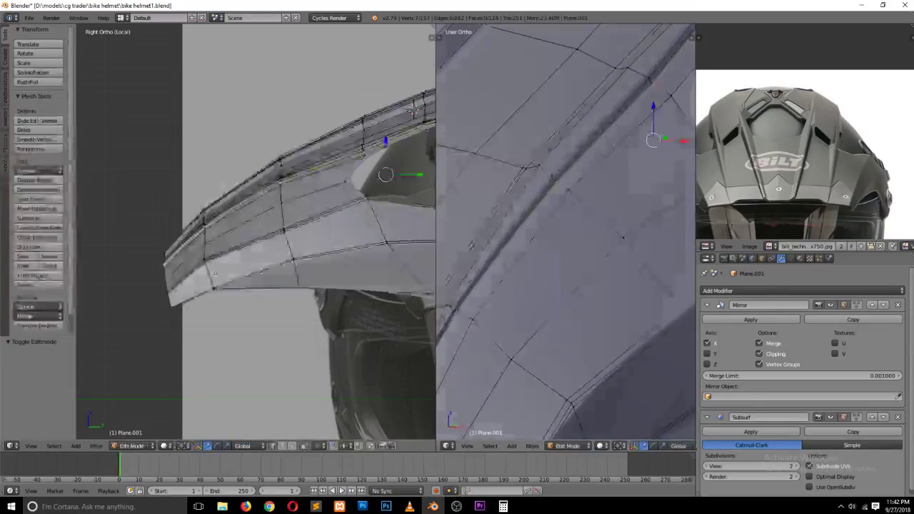
left_click(558, 169, "alt")
key("g")
key("g")
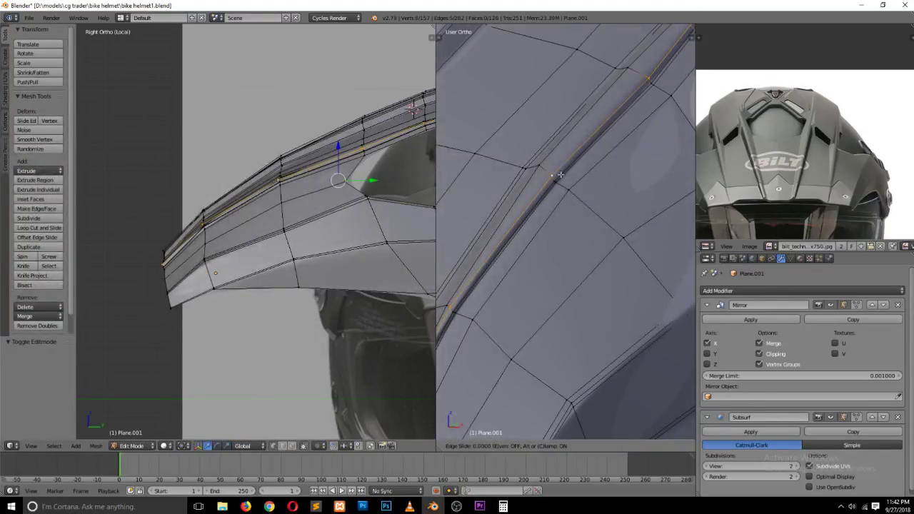
left_click(548, 169)
key("ctrl+r")
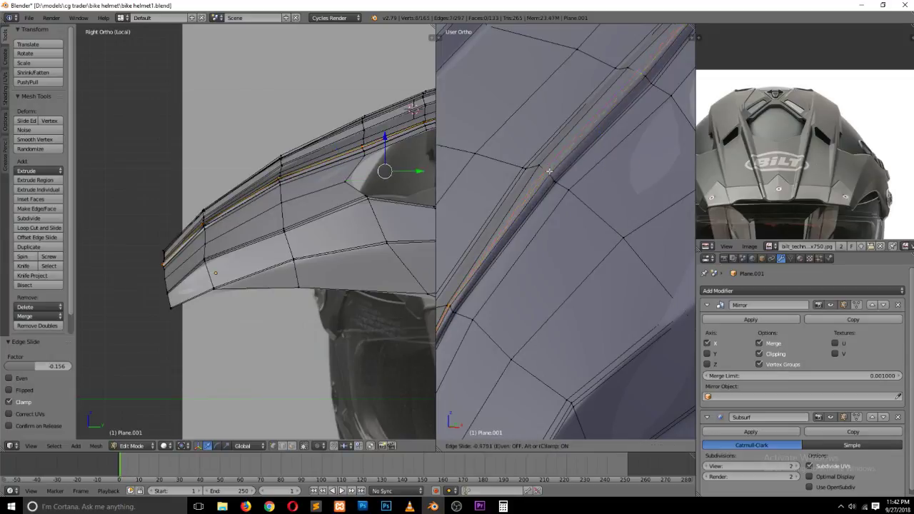
left_click(547, 167)
left_click(542, 165)
Step: Check the smoothed peak from the front and save the helmet file
key("Tab")
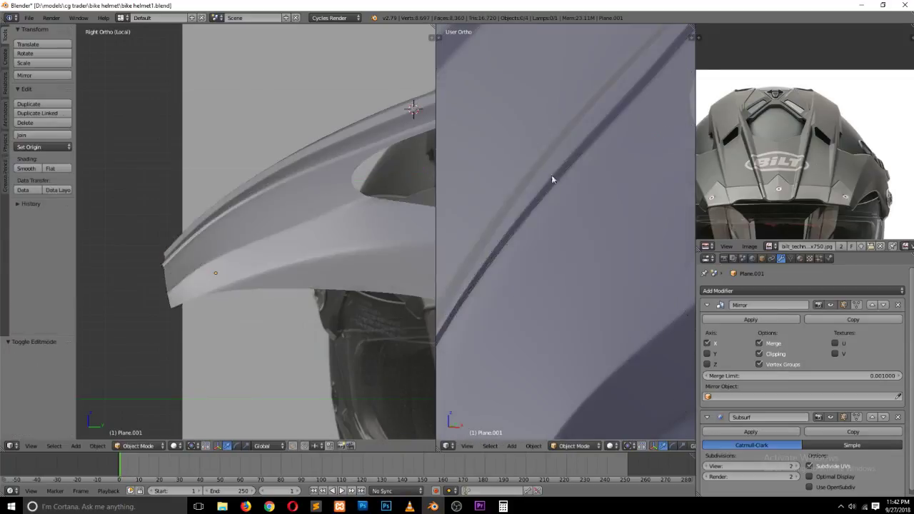
scroll(556, 199, "down", 3)
scroll(559, 200, "down", 2)
middle_click_drag(559, 200, 562, 214)
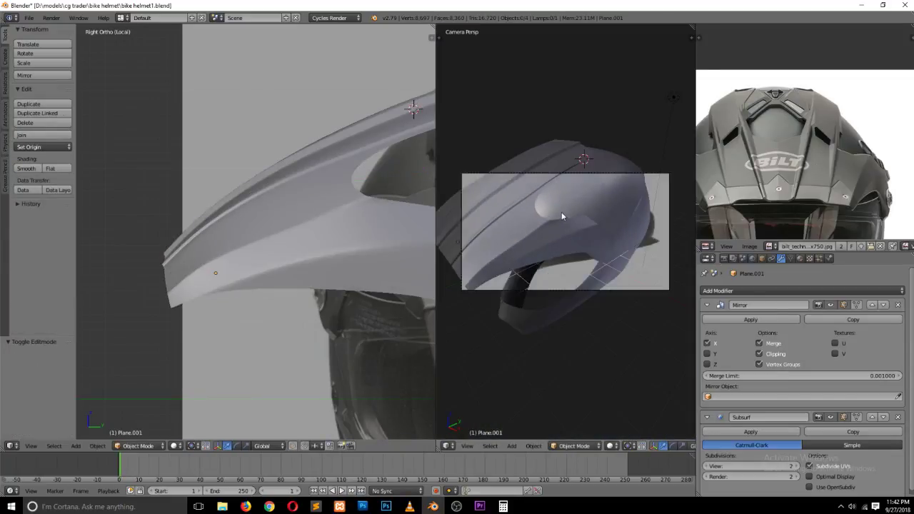
key("KP_1")
scroll(586, 223, "up", 2)
scroll(587, 226, "up", 2)
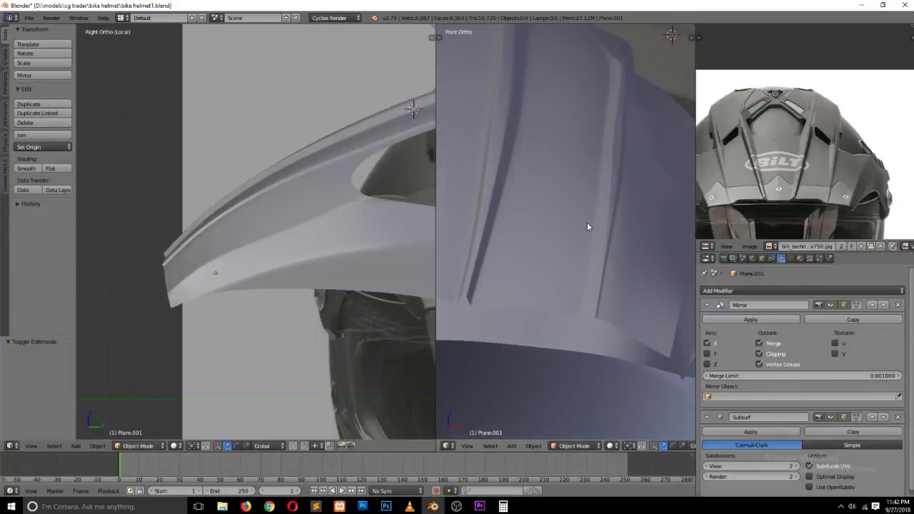
key("ctrl+s")
left_click(588, 227)
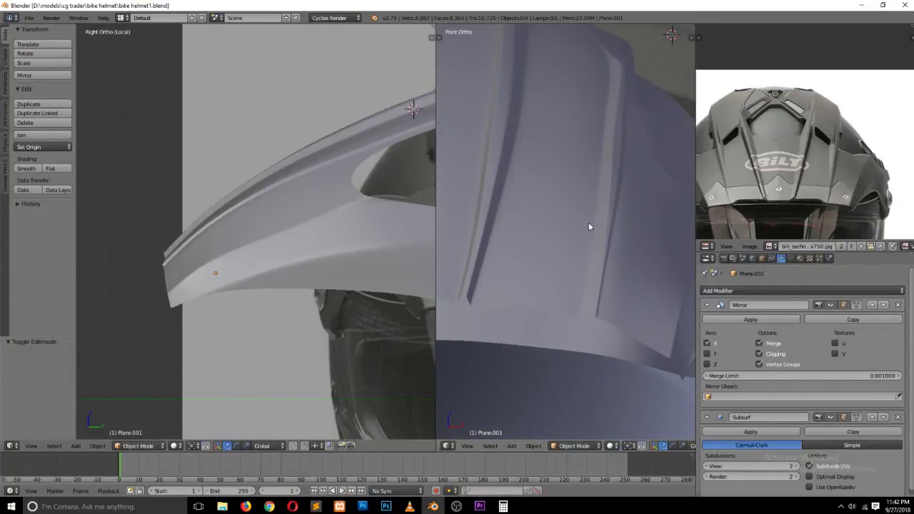
mouse_move(589, 222)
middle_mouse_down()
mouse_move(601, 215)
mouse_move(557, 240)
mouse_move(592, 225)
middle_mouse_up()
Step: Enter Edit Mode in front view, clear the selection and switch to edge select
key("Tab")
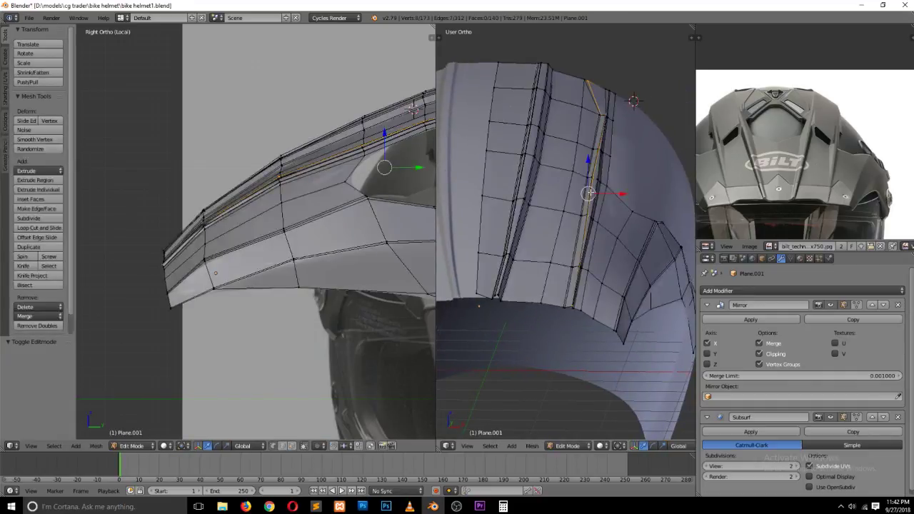
key("KP_1")
scroll(596, 186, "up", 1)
scroll(596, 185, "up", 1)
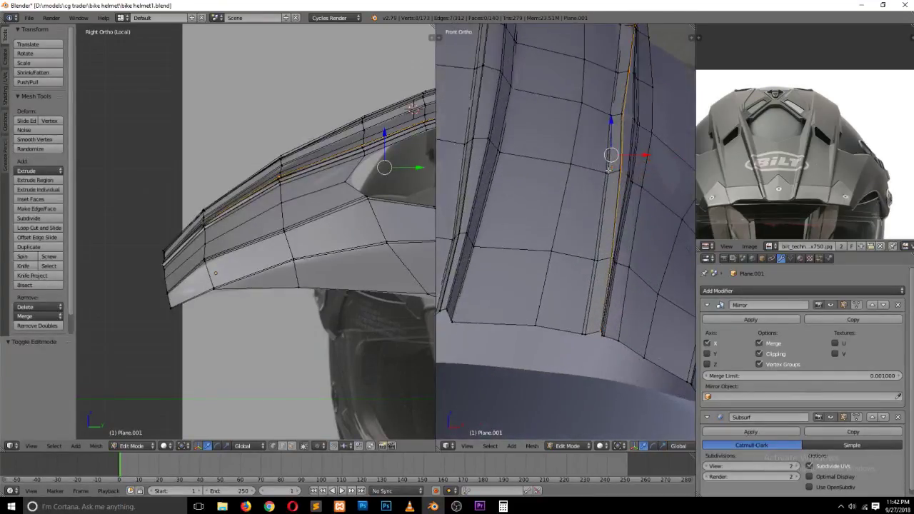
scroll(609, 172, "up", 1)
scroll(603, 181, "up", 3, "shift")
key("a")
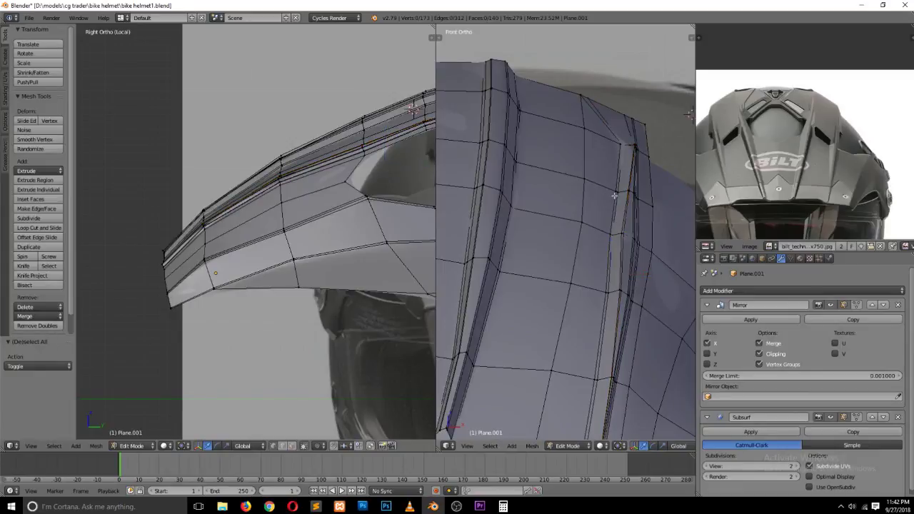
scroll(623, 195, "up", 1, "shift")
scroll(622, 194, "up", 1)
key("ctrl+Tab")
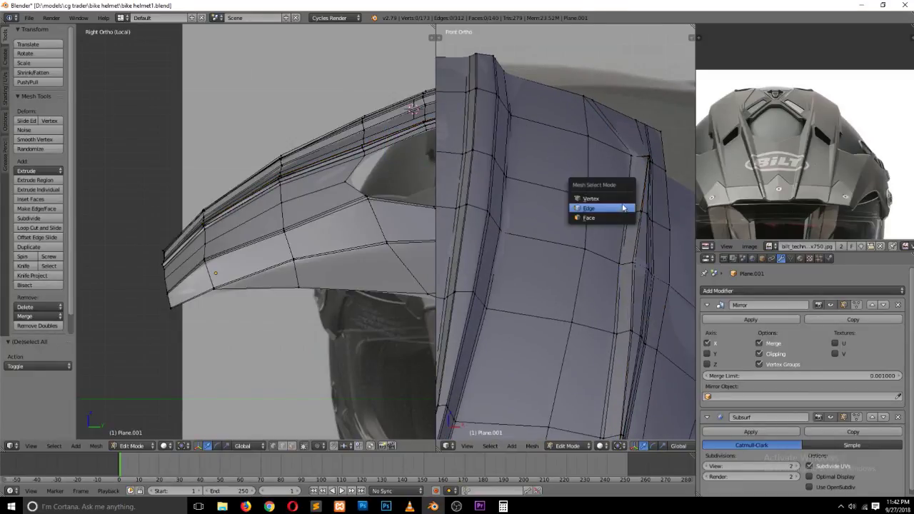
left_click(623, 217)
key("ctrl+Tab")
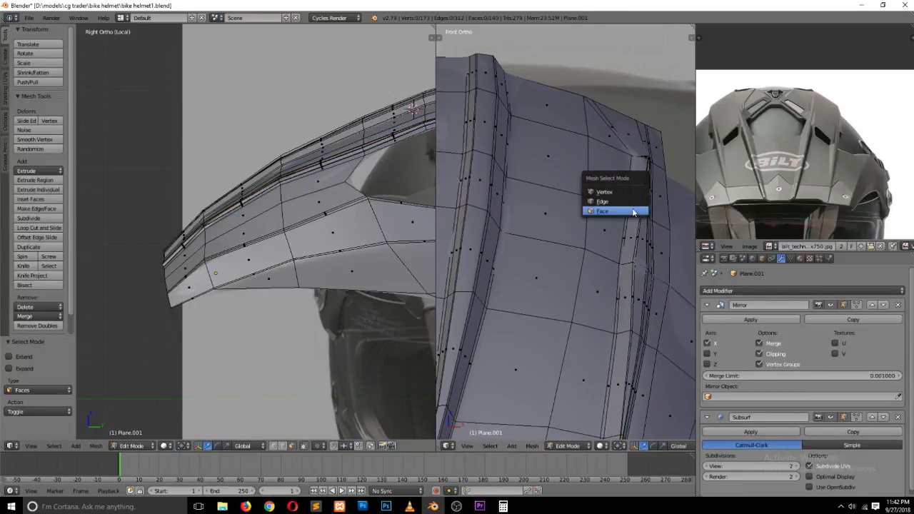
left_click(631, 204)
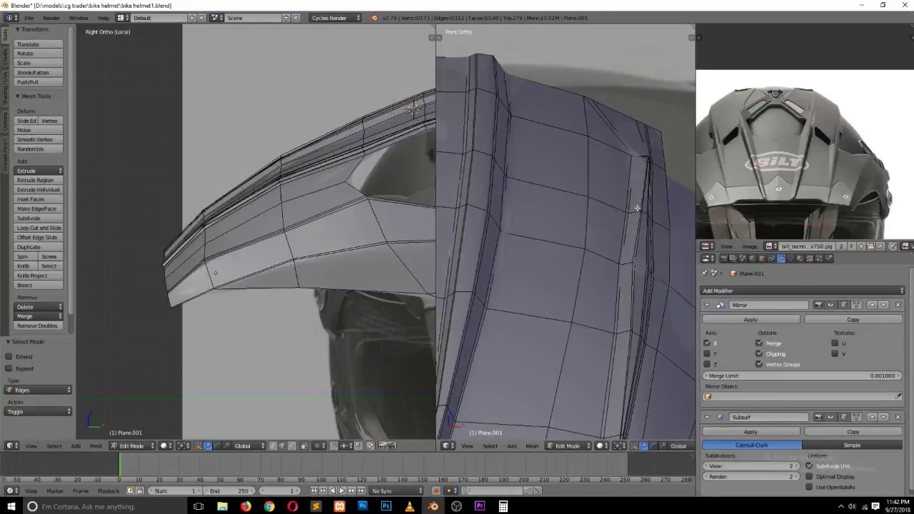
Step: Select the shortest edge path across the peak's front face toward the vent slot
left_click(637, 208)
left_click(494, 159, "ctrl")
key("KP_Decimal")
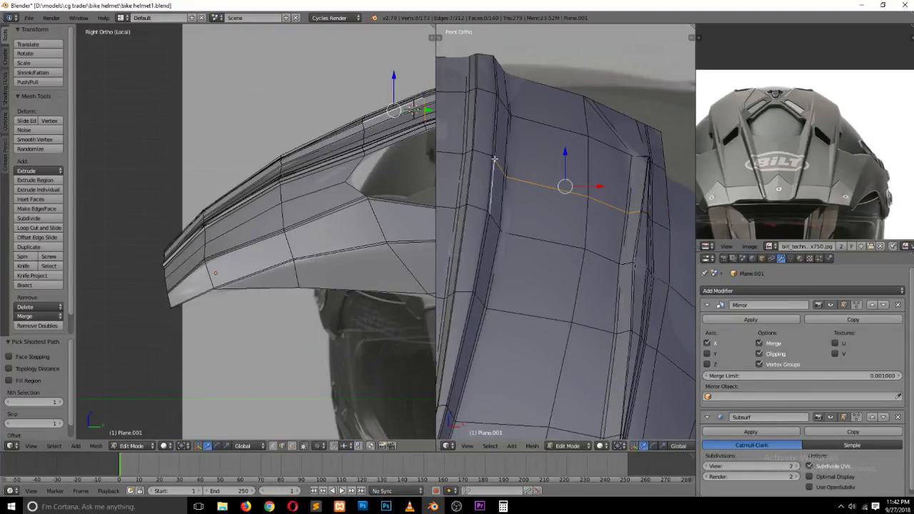
scroll(688, 210, "up", 2)
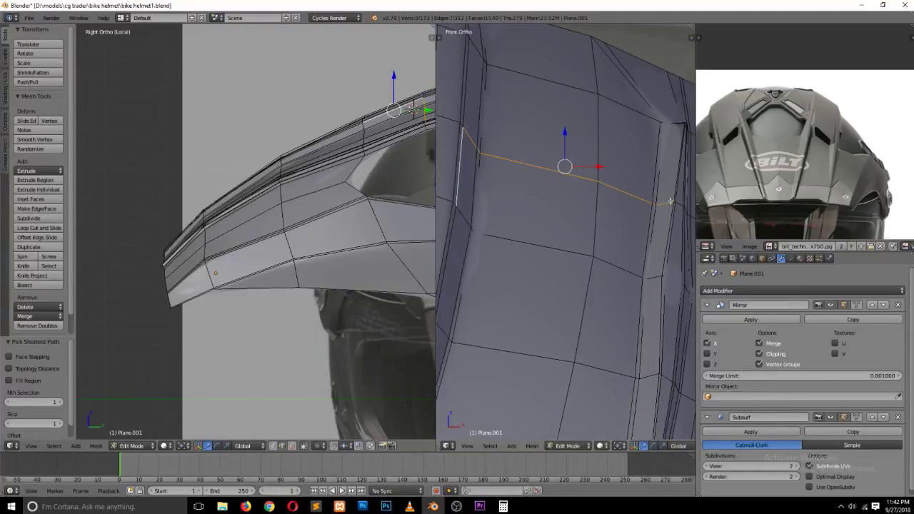
left_click(672, 202)
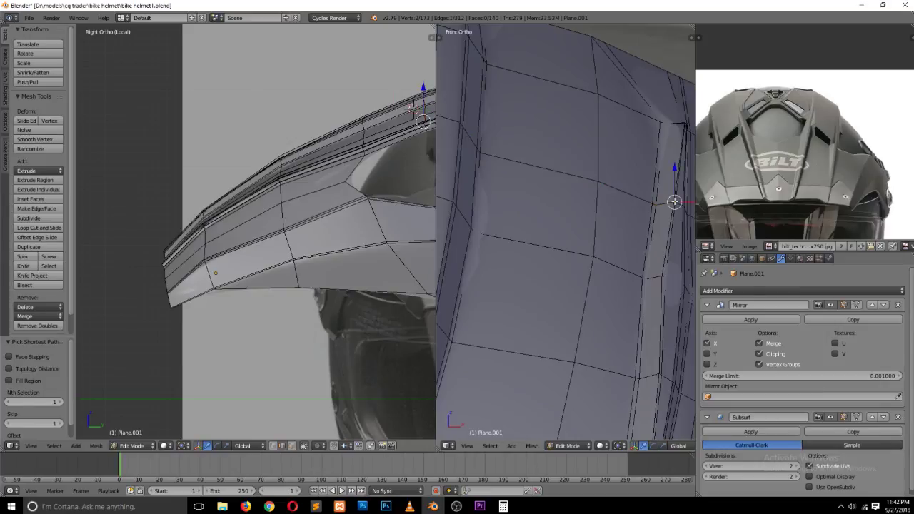
left_click(463, 125, "alt")
key("ctrl+z")
left_click(461, 124, "ctrl")
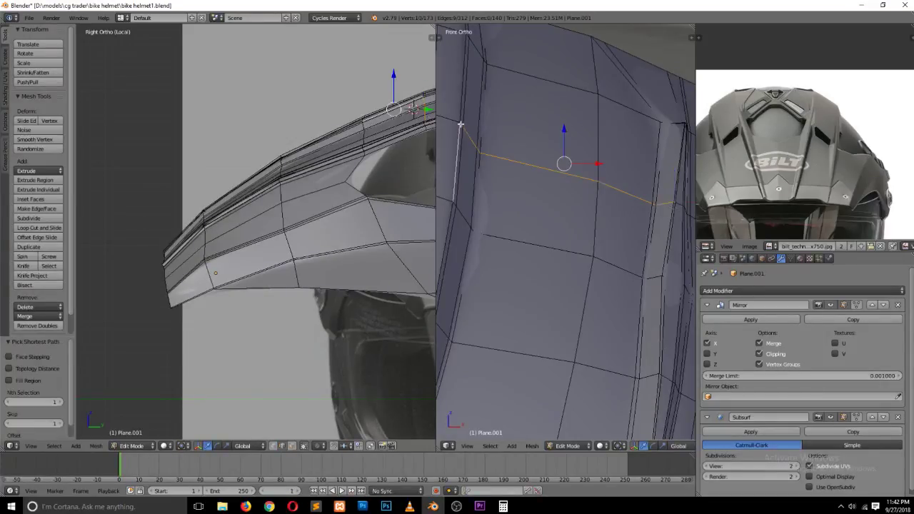
left_click(484, 154)
Step: Bridge the selected slot edges with new faces using Bridge Edge Loops
key("w")
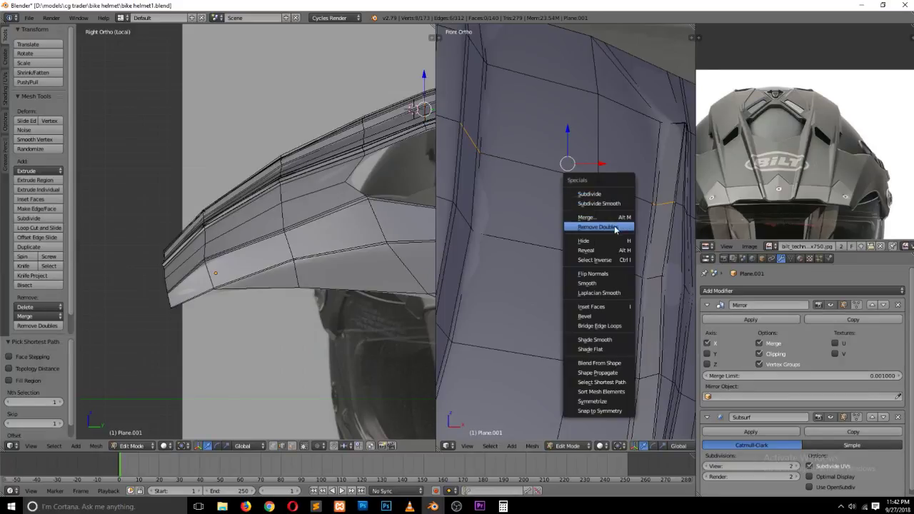
left_click(618, 226)
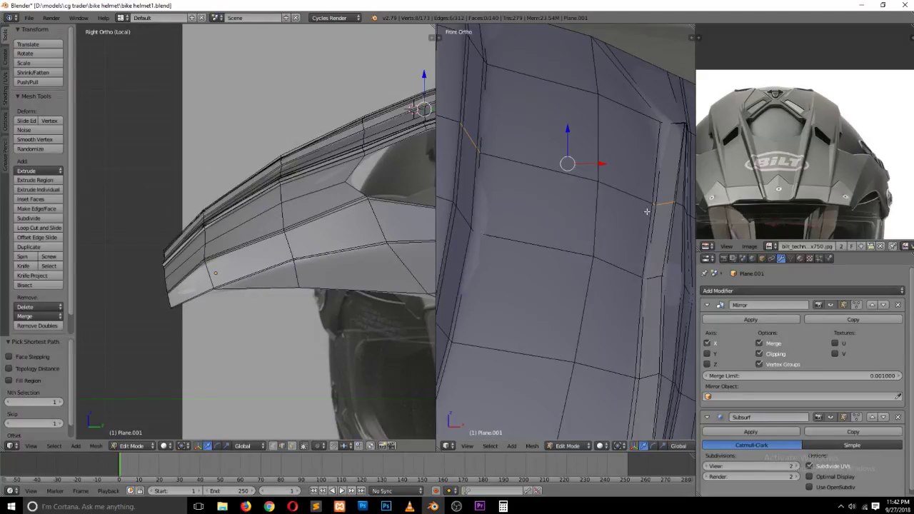
key("w")
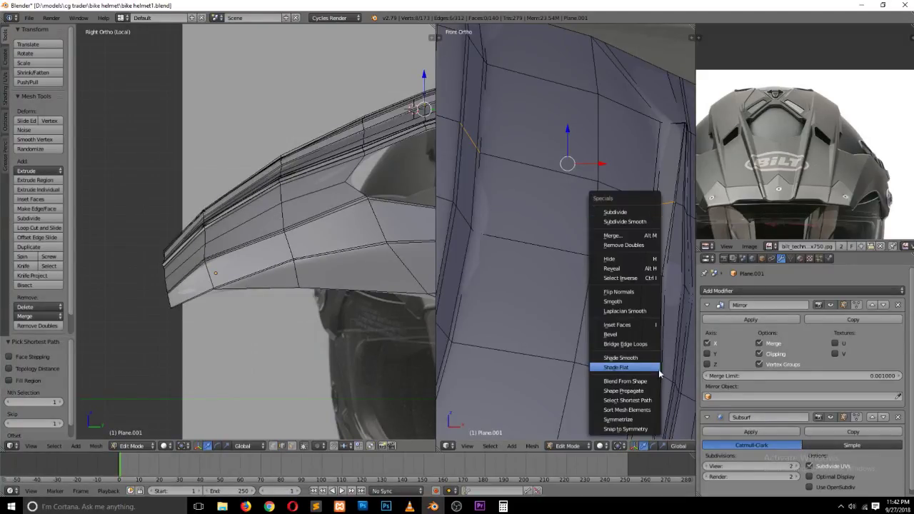
left_click(657, 341)
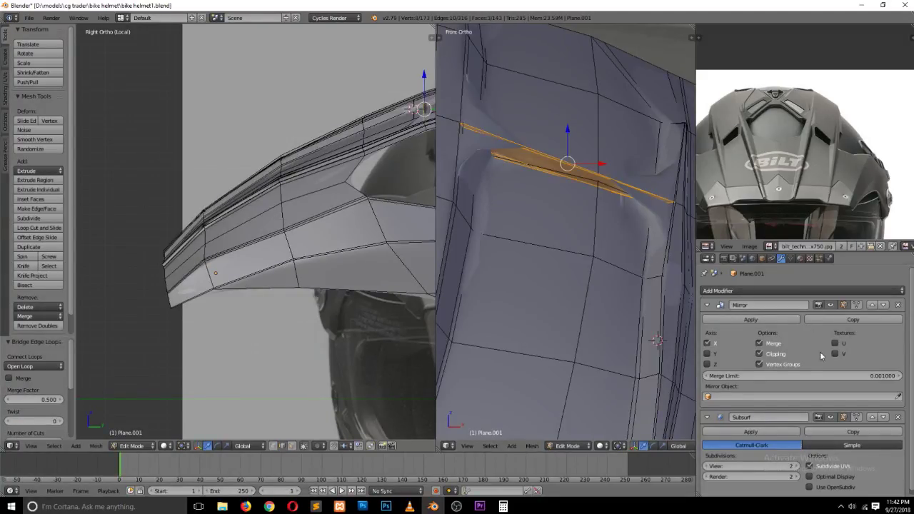
Step: Turn off the Subsurf modifier's viewport display and save the helmet file
left_click(830, 419)
left_click(830, 418)
key("ctrl+s")
left_click(638, 267)
Step: Delete the three trial bridge faces across the vent slot
middle_click_drag(638, 267, 507, 269)
key("KP_Decimal")
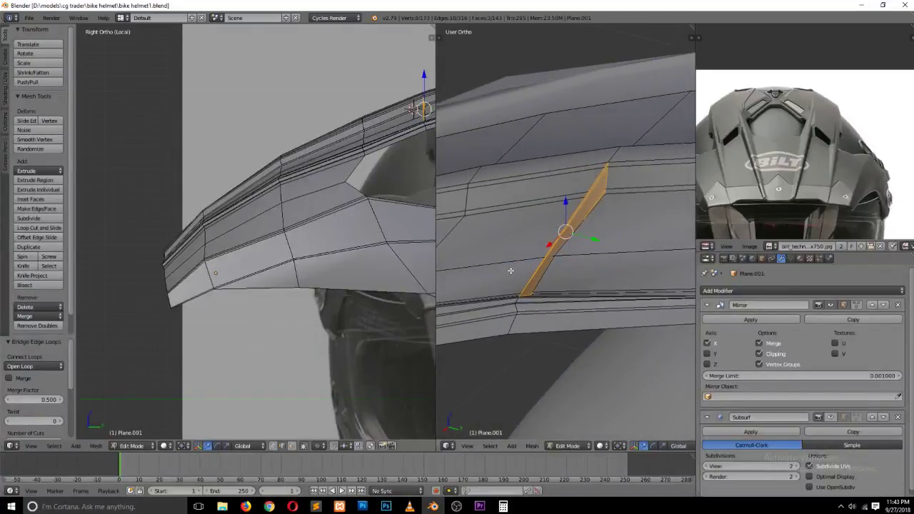
key("x")
left_click(512, 272)
Step: Deselect the whole mesh and switch to face selection mode
middle_click_drag(512, 272, 660, 263)
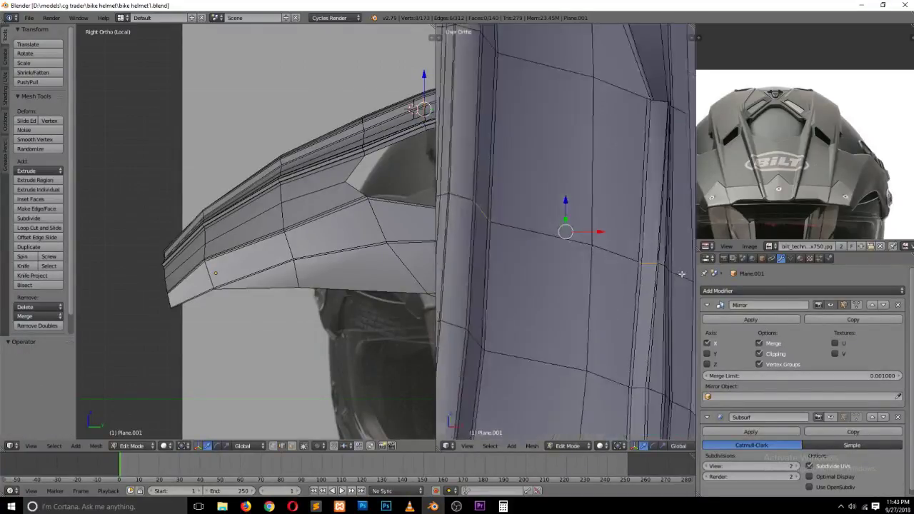
key("a")
key("ctrl+Tab")
left_click(657, 280)
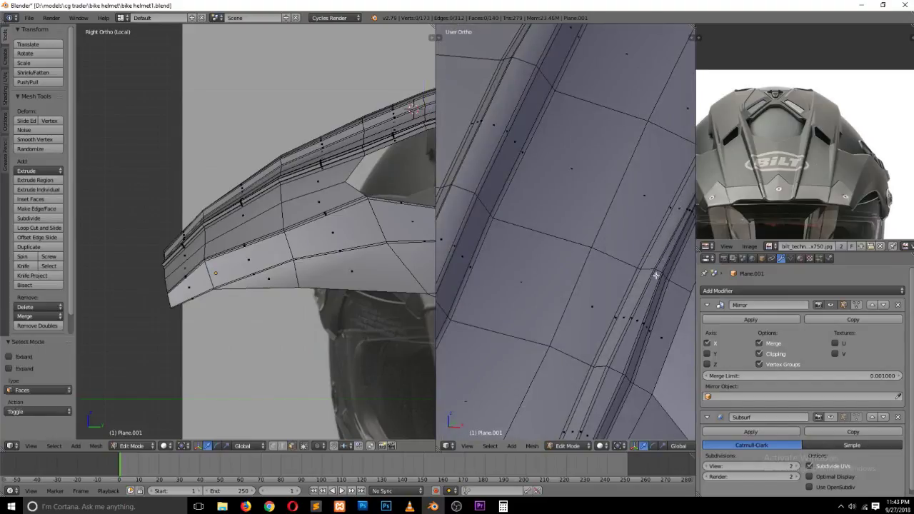
mouse_move(665, 257)
middle_mouse_down()
mouse_move(691, 249)
mouse_move(464, 292)
middle_mouse_up()
key("ctrl+Tab")
left_click(661, 228)
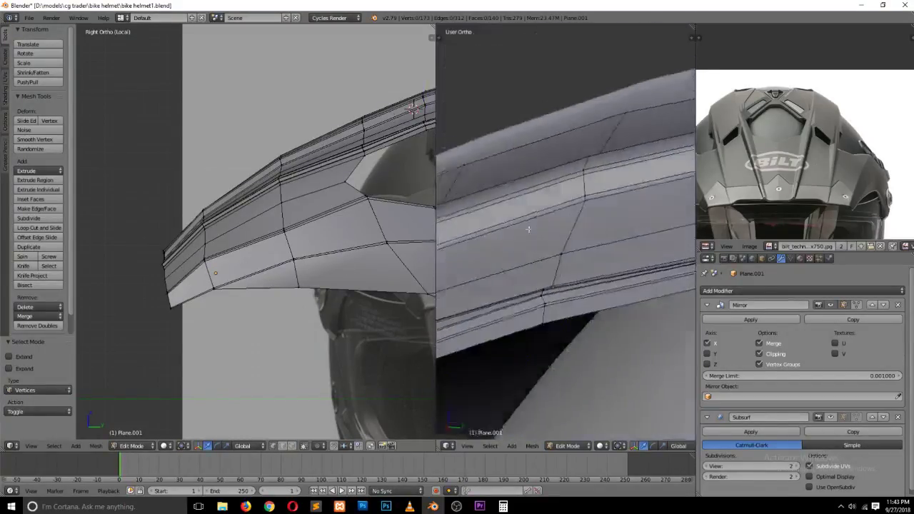
scroll(539, 369, "up", 2)
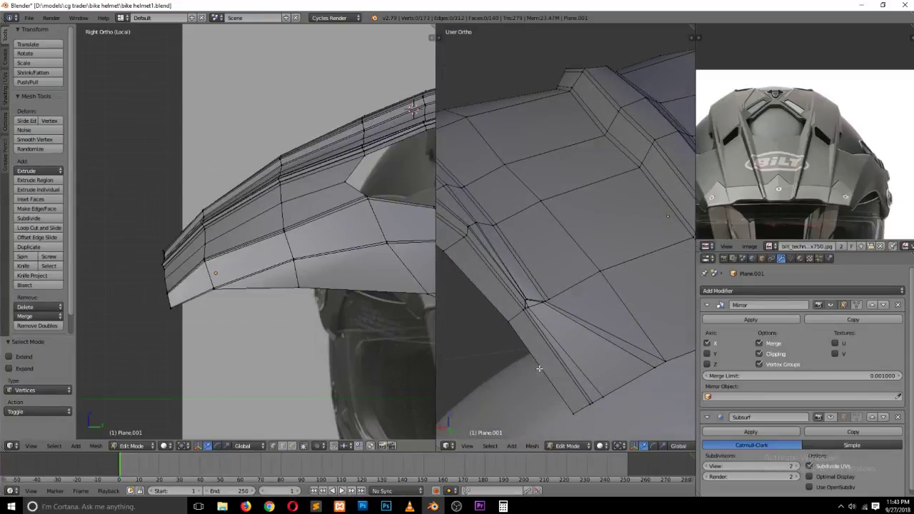
scroll(539, 368, "up", 1)
middle_click_drag(539, 368, 484, 342)
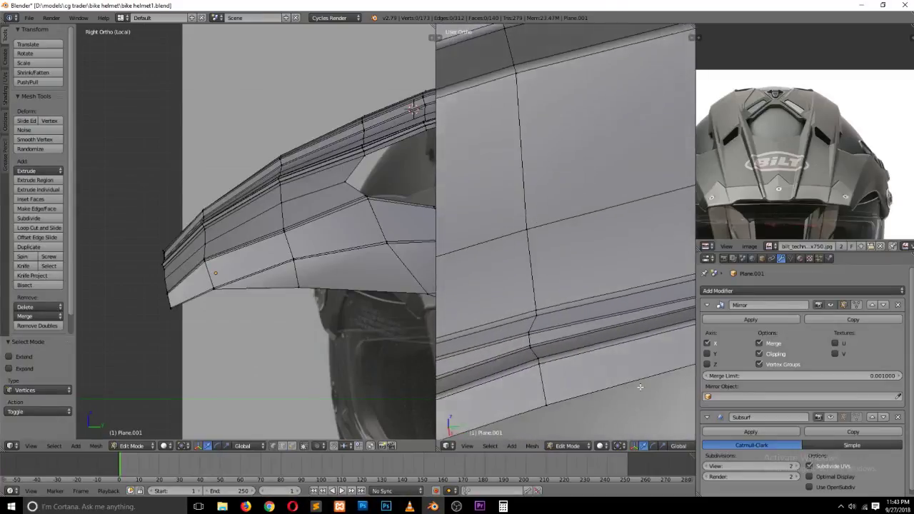
scroll(484, 341, "down", 2)
scroll(490, 321, "down", 2)
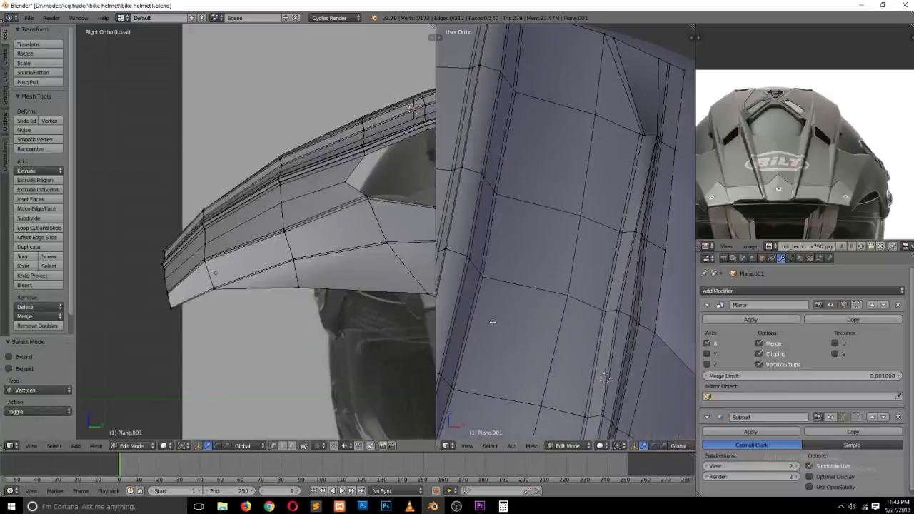
key("ctrl+Tab")
left_click(500, 338)
middle_click_drag(500, 338, 555, 297)
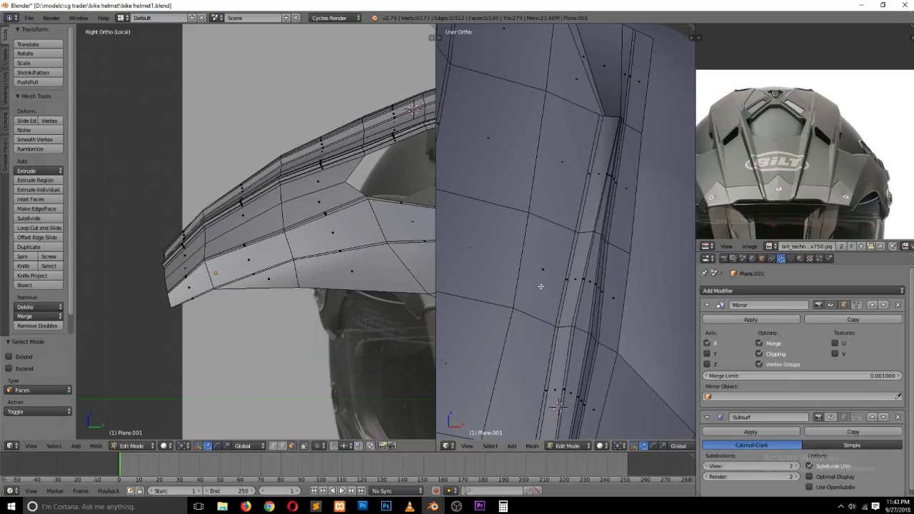
scroll(541, 287, "down", 2)
mouse_move(541, 286)
middle_mouse_down()
mouse_move(555, 269)
mouse_move(544, 300)
middle_mouse_up()
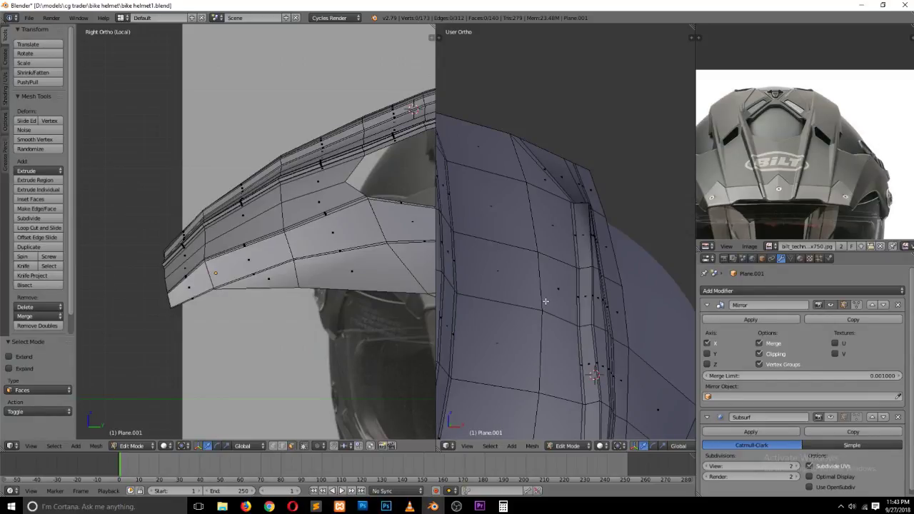
middle_click_drag(545, 301, 546, 303)
Step: Select the band of faces across the peak, test an inset, then undo it
right_click(546, 302)
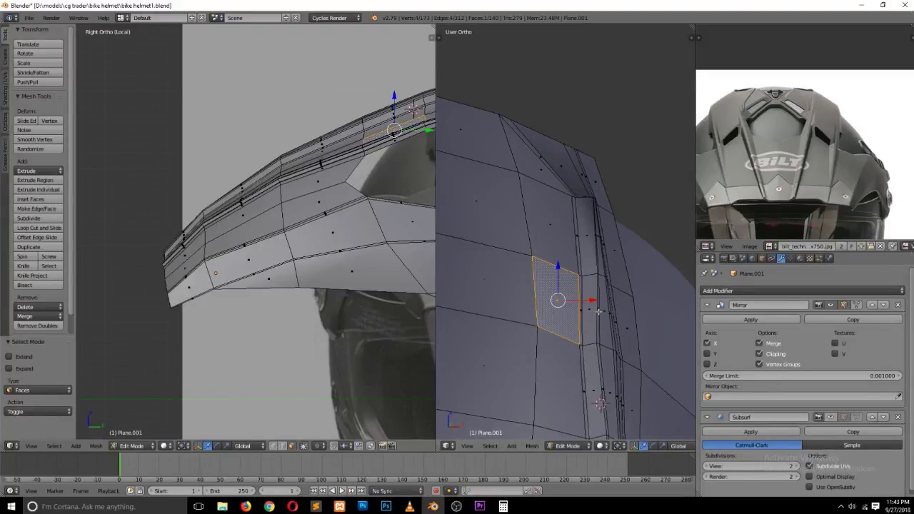
right_click(598, 312)
middle_click_drag(599, 312, 571, 315)
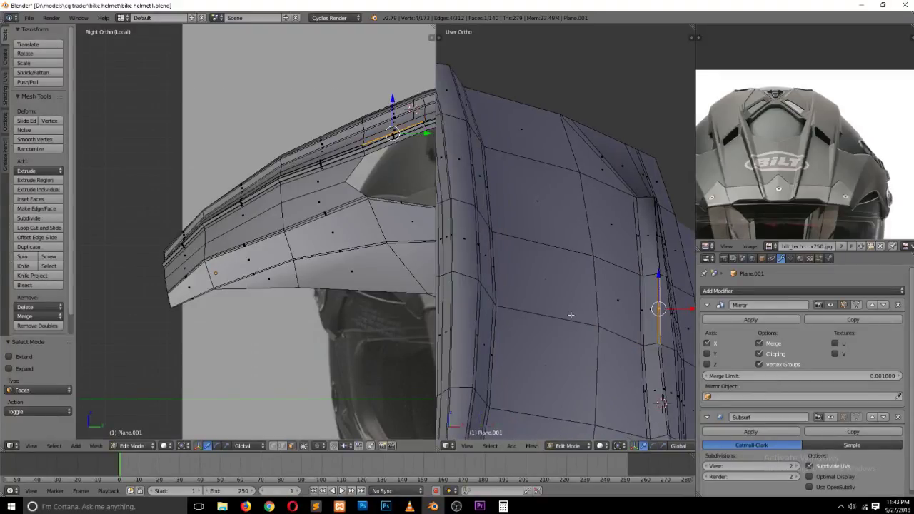
right_click(485, 250, "ctrl")
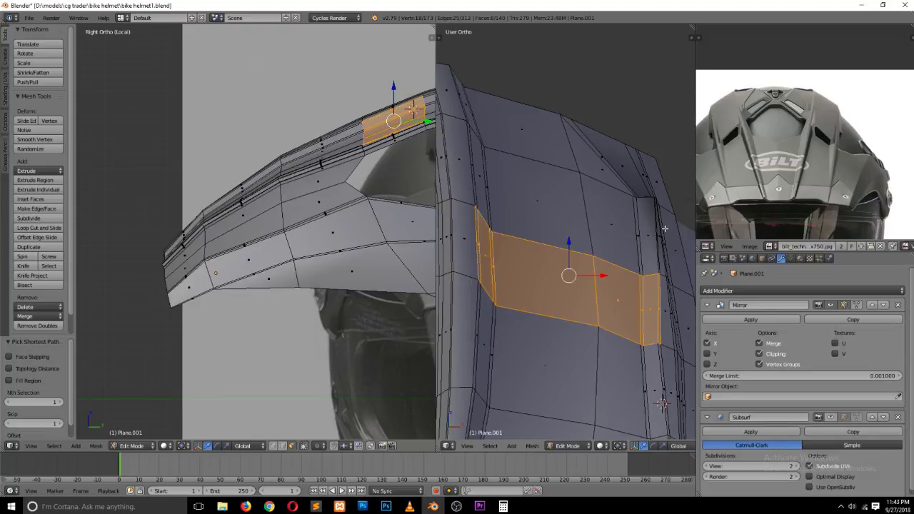
key("i")
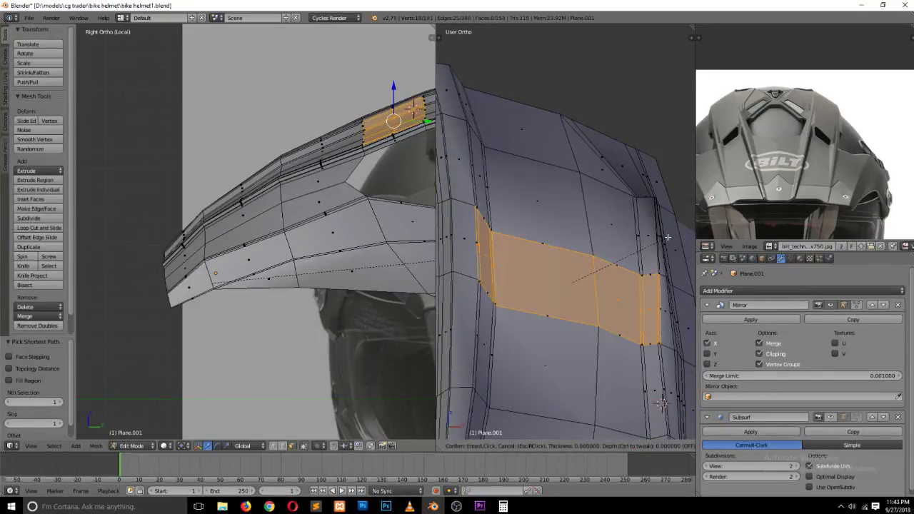
left_click(666, 237)
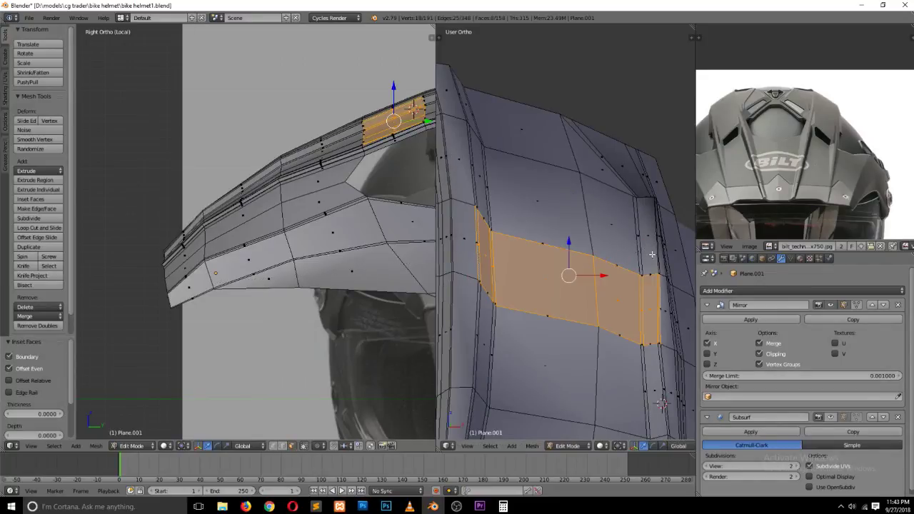
key("a")
Step: Reselect the shortest-path band of faces and frame it in the side view
key("ctrl+Tab")
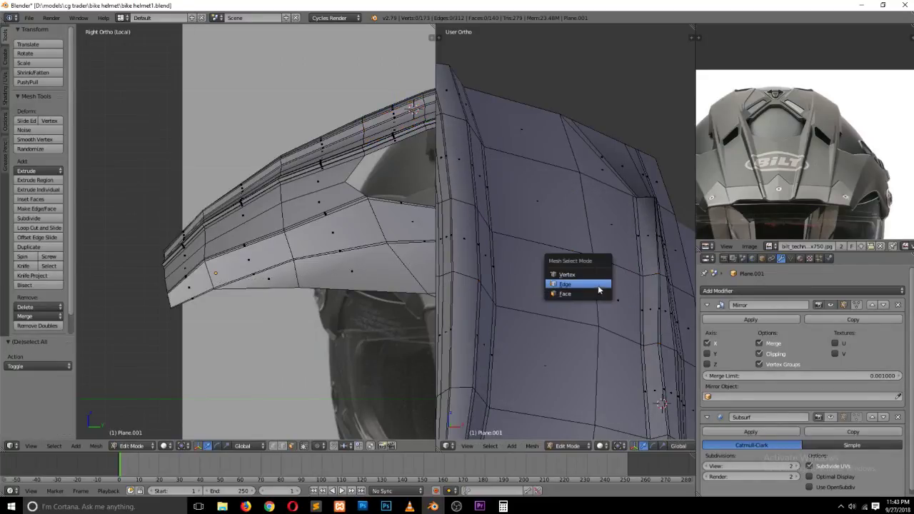
right_click(659, 319, "alt")
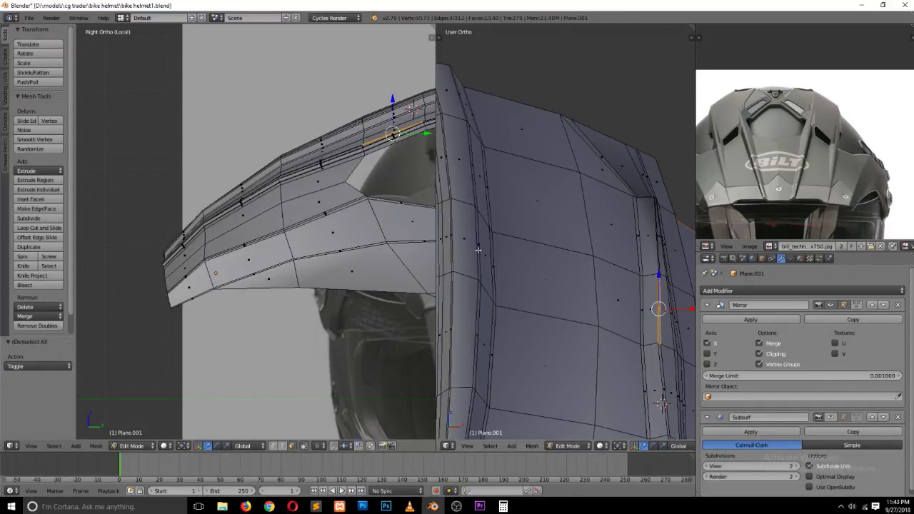
right_click(479, 255, "ctrl")
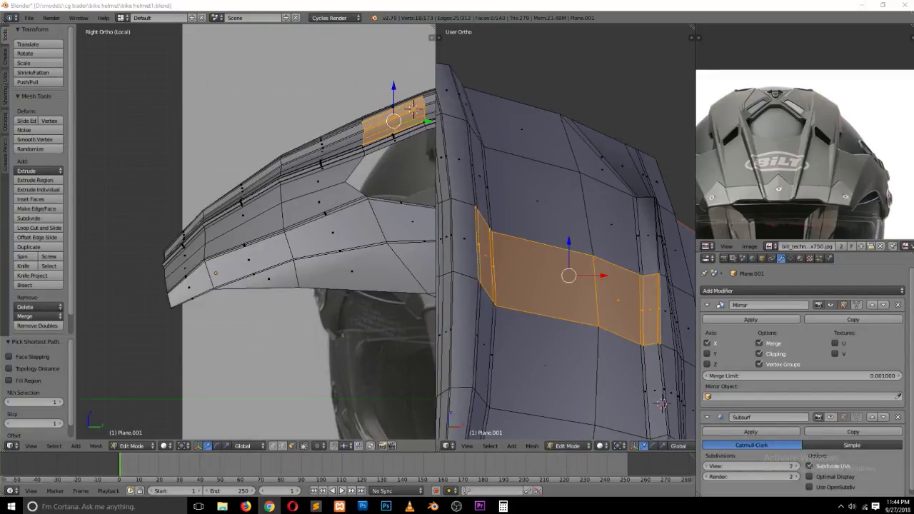
scroll(322, 211, "up", 2)
scroll(322, 211, "down", 2)
left_click(383, 237)
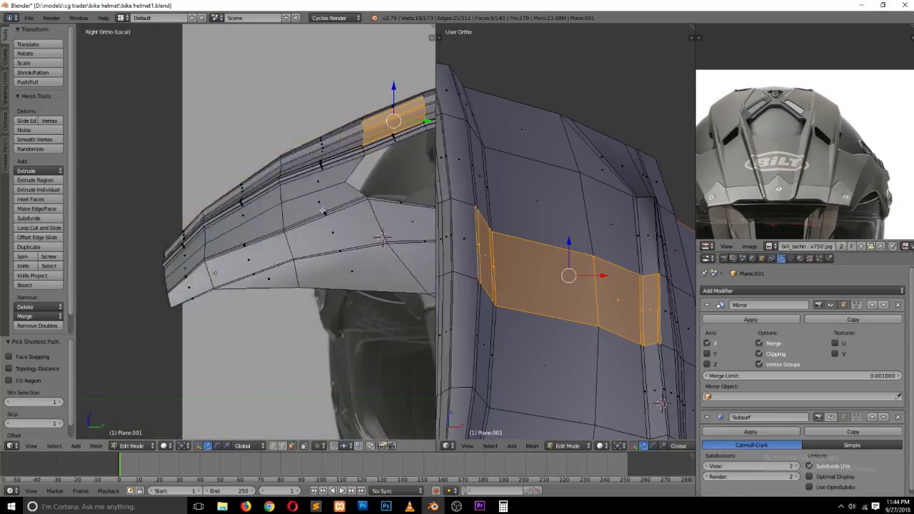
key("KP_Decimal")
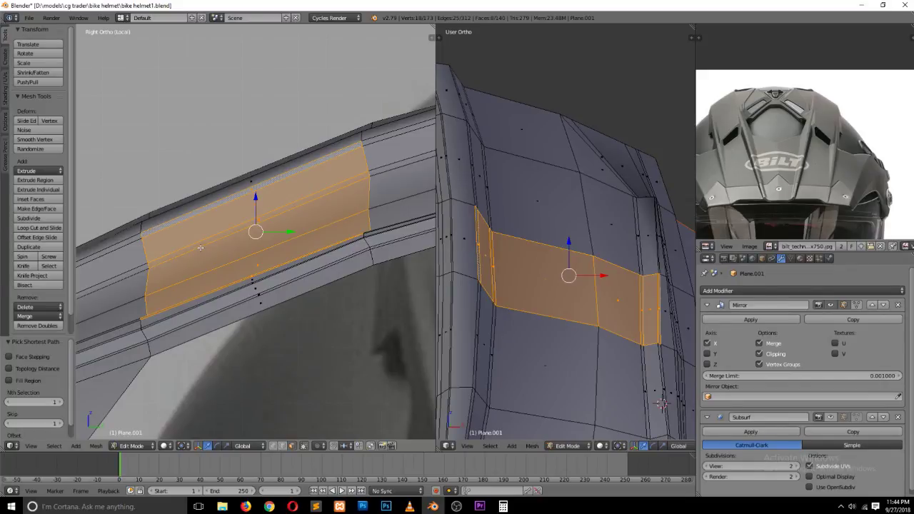
Step: Extrude the selected band and delete the edge loop along its top
key("e")
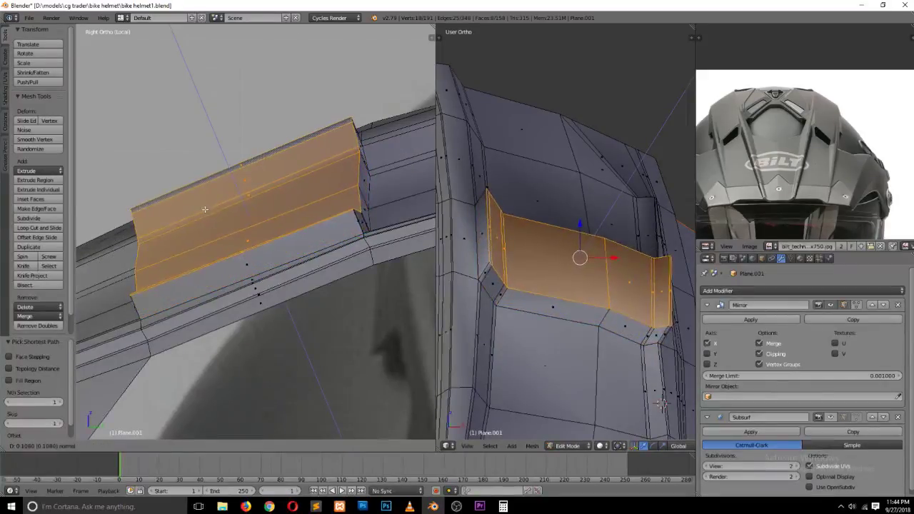
left_click(204, 208)
key("ctrl+Tab")
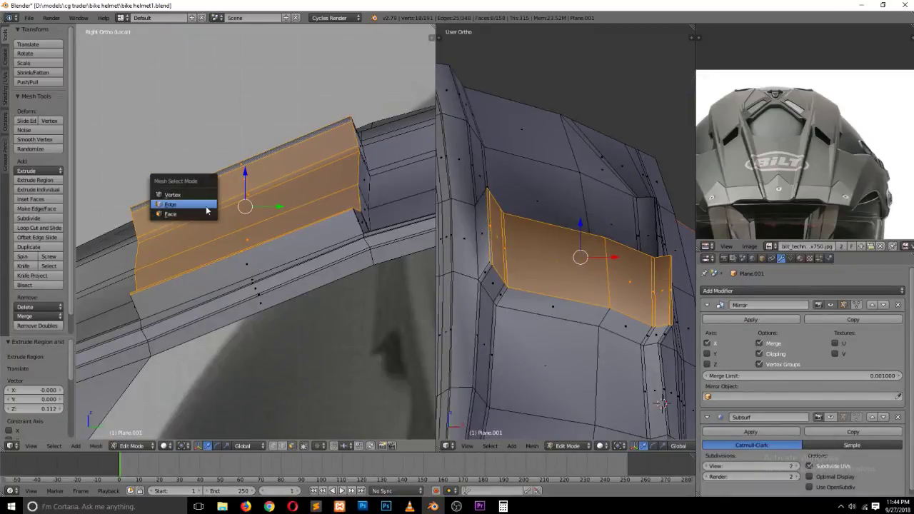
left_click(205, 207)
left_click(349, 193, "alt")
key("x")
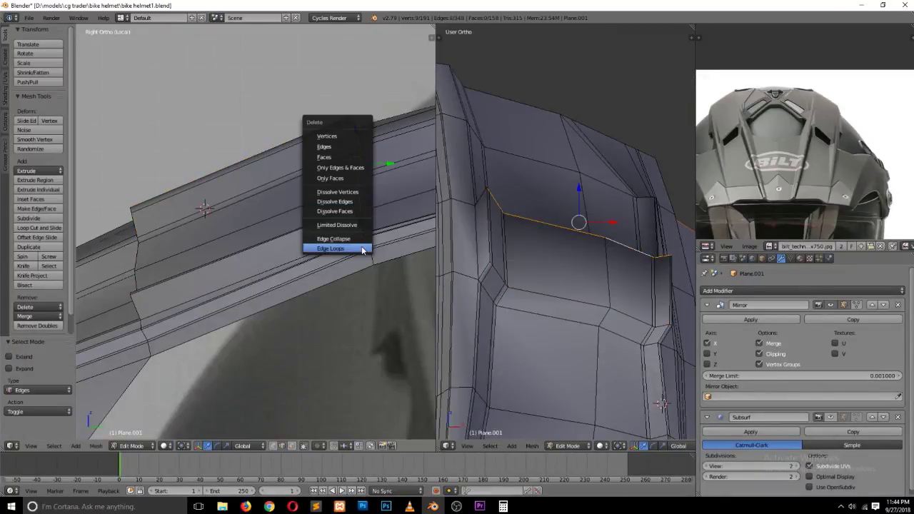
left_click(362, 246)
Step: Mirror the edge loop along the slot's bottom across the Z axis in Right Ortho view
key("Tab")
mouse_move(293, 232)
middle_mouse_down()
mouse_move(245, 273)
mouse_move(316, 253)
mouse_move(305, 260)
middle_mouse_up()
key("Tab")
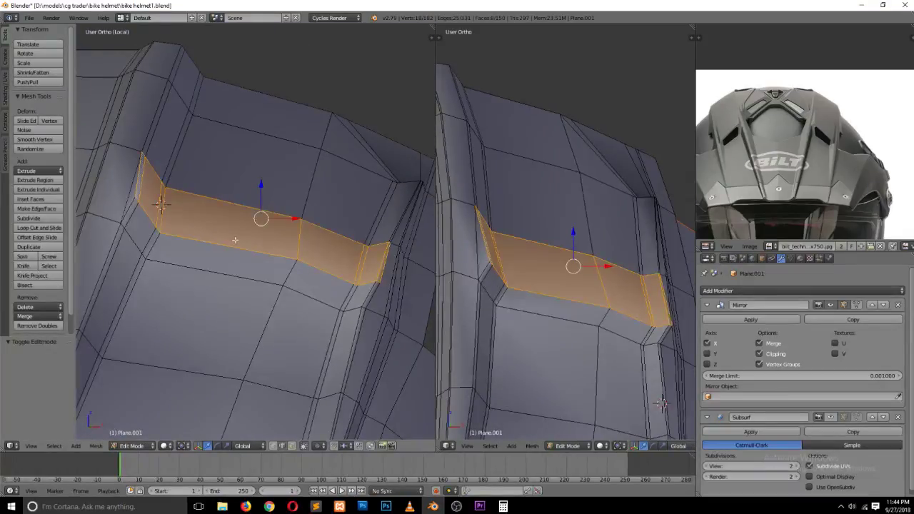
left_click(239, 245, "alt")
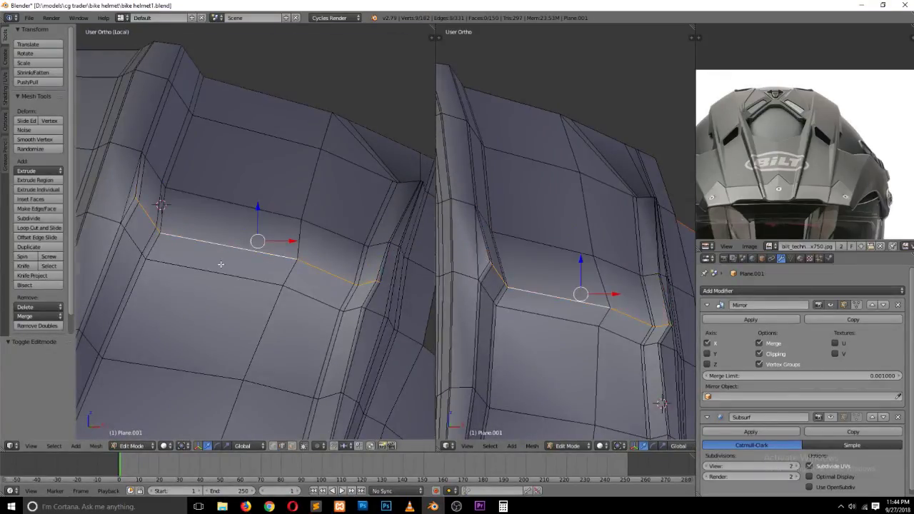
key("KP_3")
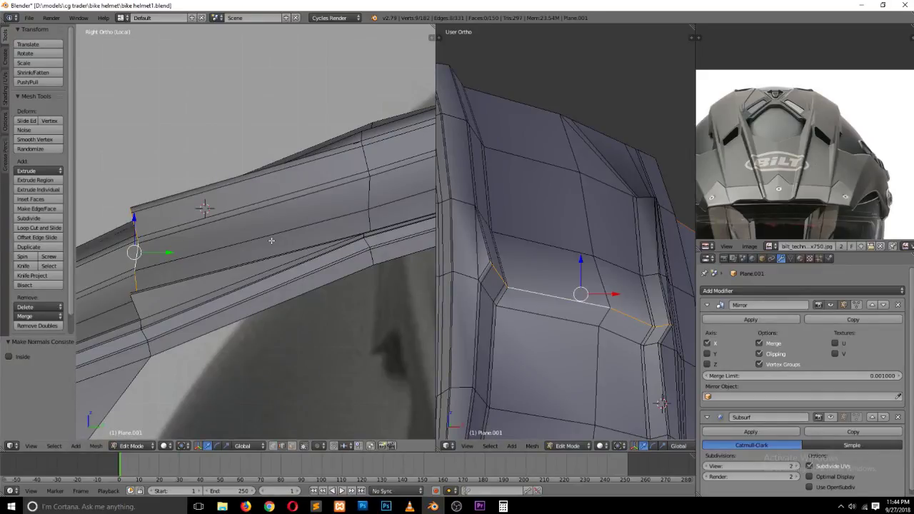
right_click(165, 250, "ctrl")
key("ctrl+z")
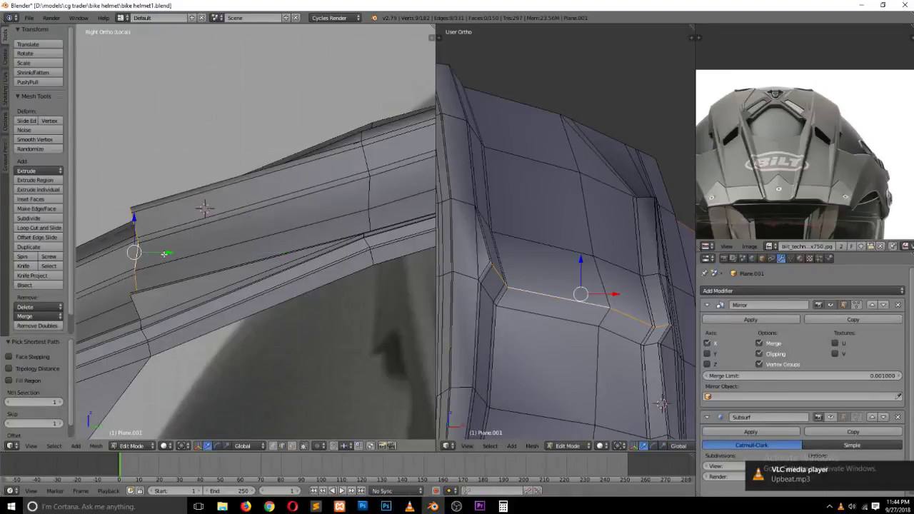
key("ctrl+m")
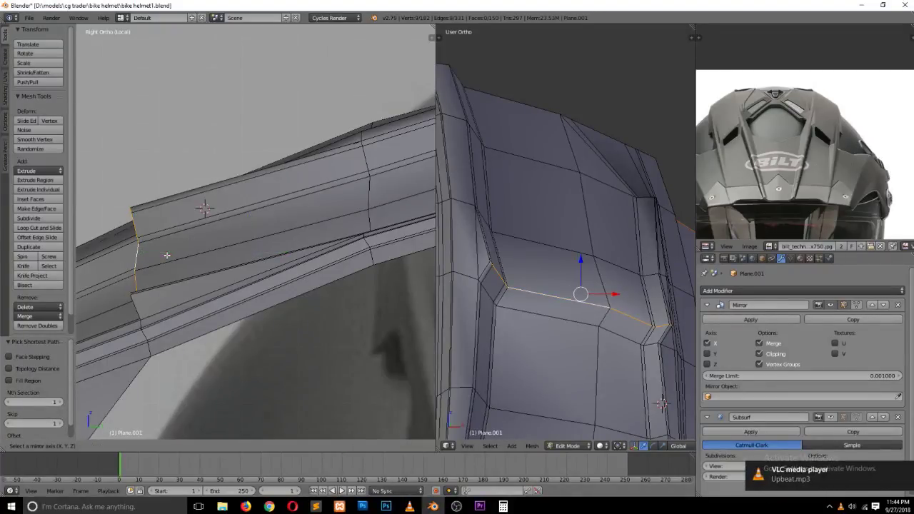
key("z")
left_click(166, 257)
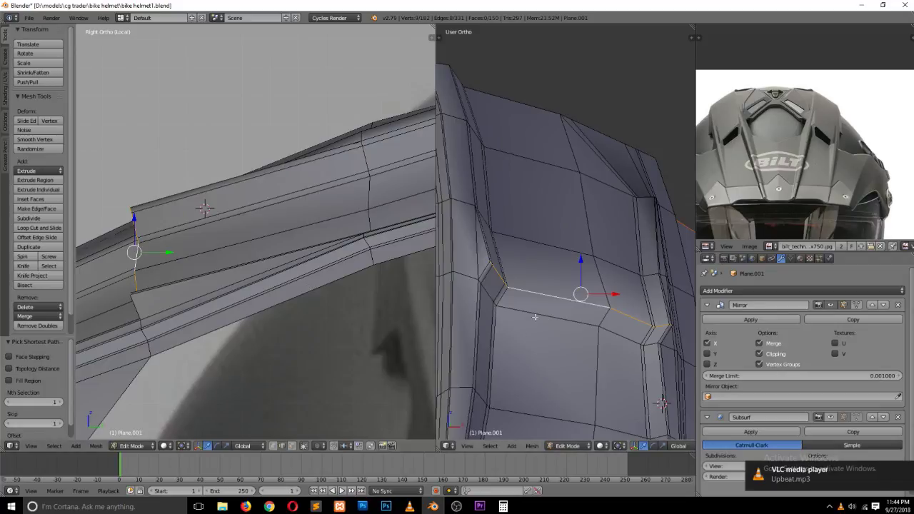
Step: Select the edge path along the slot and raise it to match the side profile
left_click(507, 287)
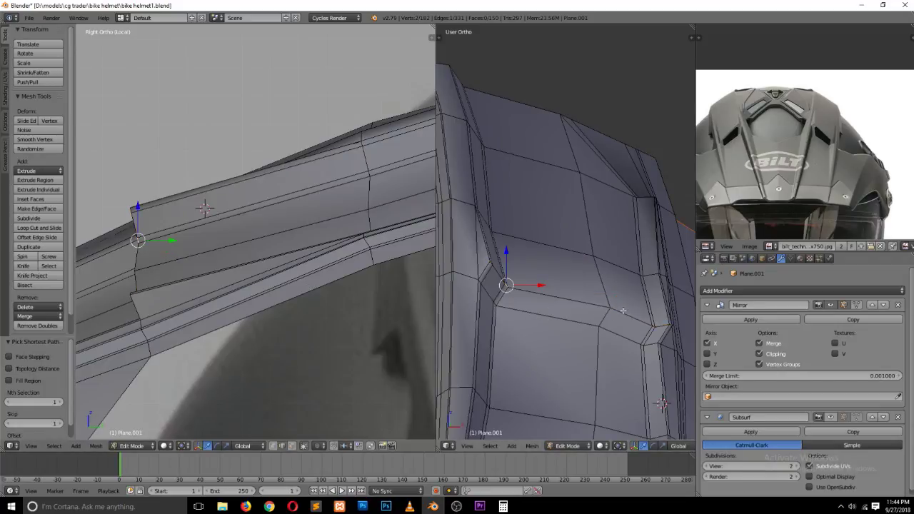
right_click(652, 322, "ctrl")
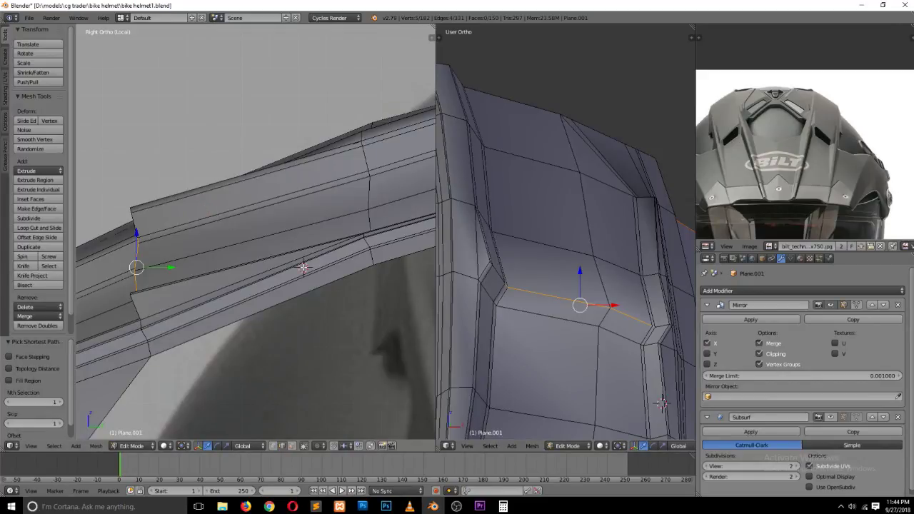
middle_click_drag(298, 271, 304, 267)
key("KP_1")
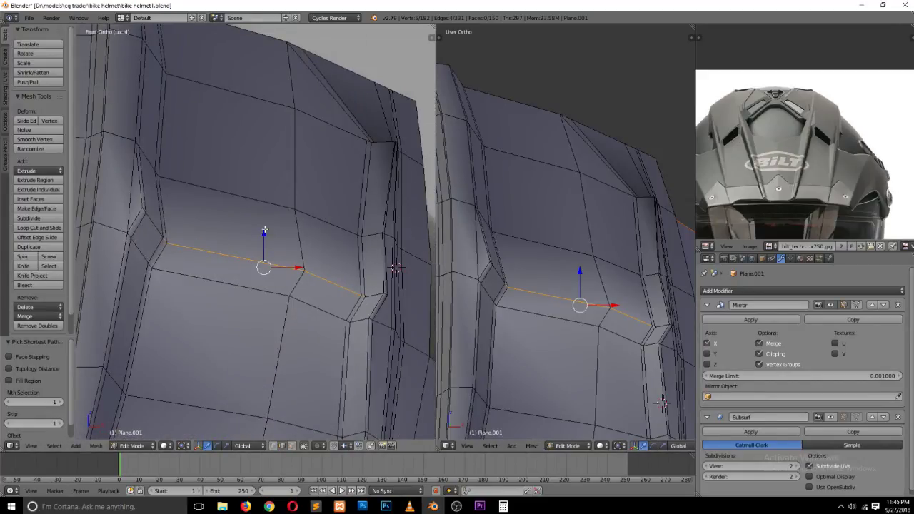
key("KP_3")
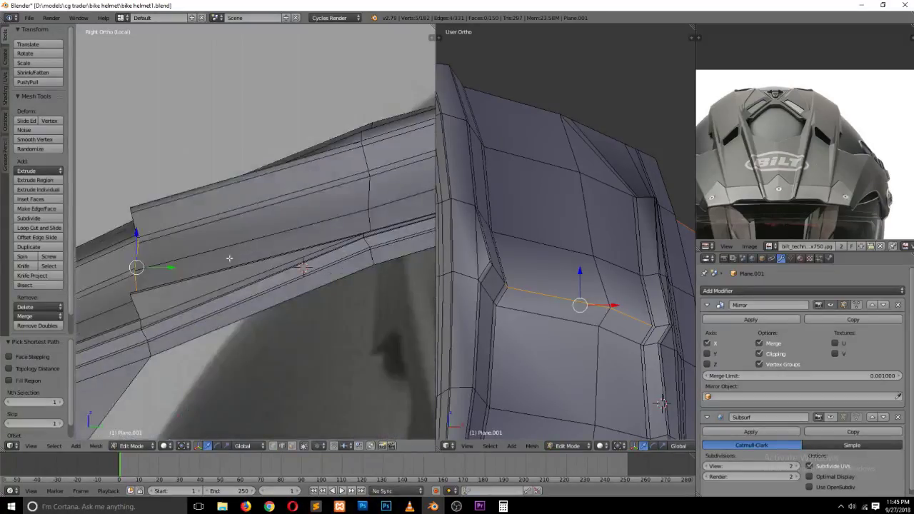
key("g")
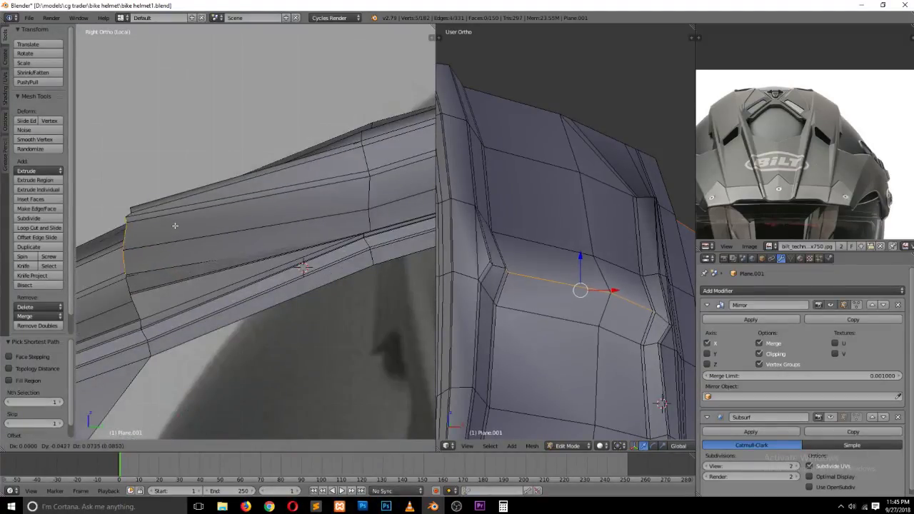
left_click(175, 222)
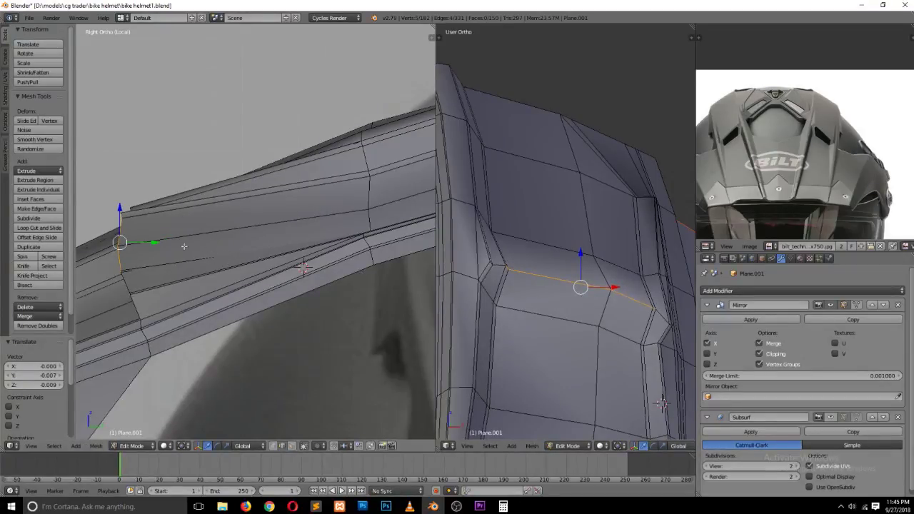
Step: Switch the mesh to face selection mode
mouse_move(514, 315)
middle_mouse_down()
mouse_move(536, 326)
mouse_move(541, 318)
mouse_move(468, 287)
mouse_move(456, 302)
mouse_move(493, 322)
mouse_move(584, 311)
mouse_move(492, 292)
middle_mouse_up()
key("Tab")
key("Tab")
key("ctrl+Tab")
left_click(532, 325)
Step: Inset the strip of faces for the slot and delete only the inset faces
right_click(586, 311)
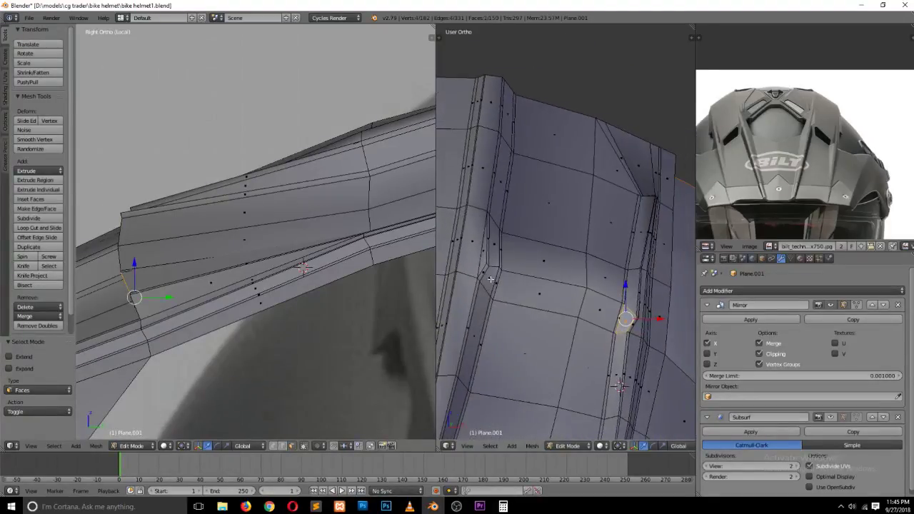
right_click(486, 275, "ctrl")
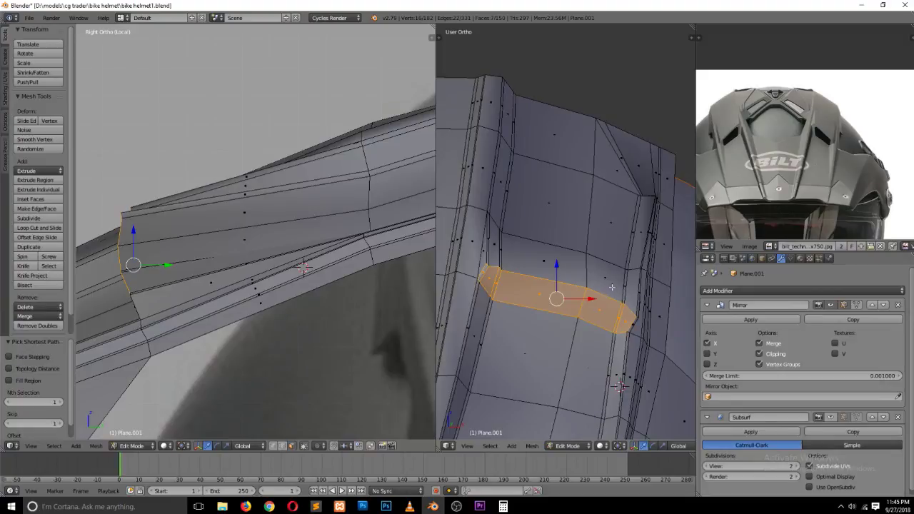
key("i")
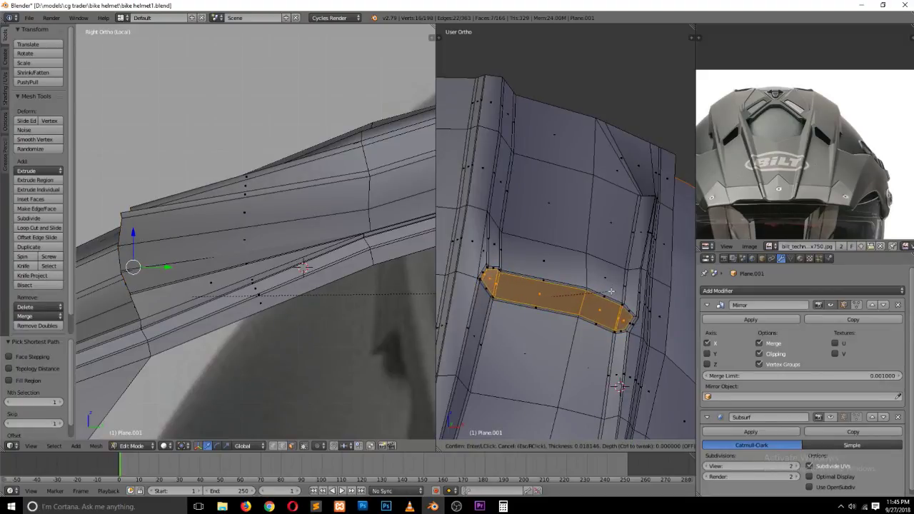
left_click(610, 292)
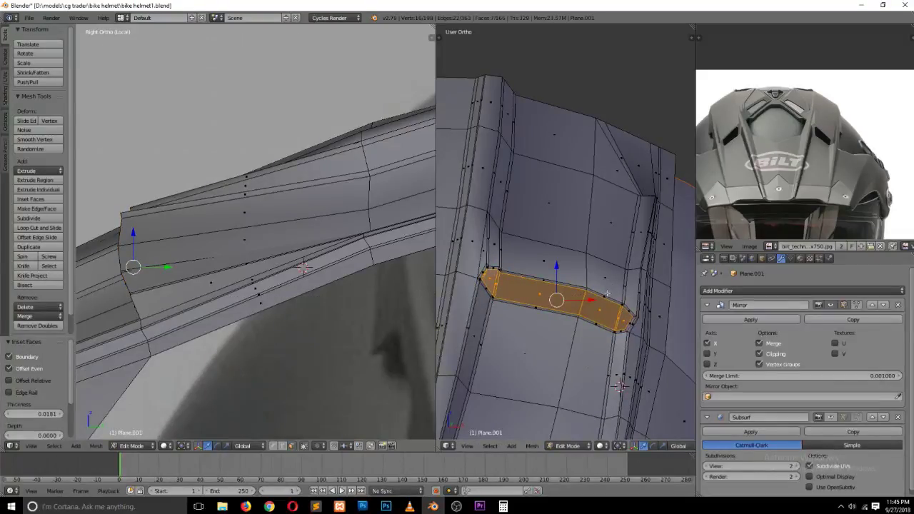
key("x")
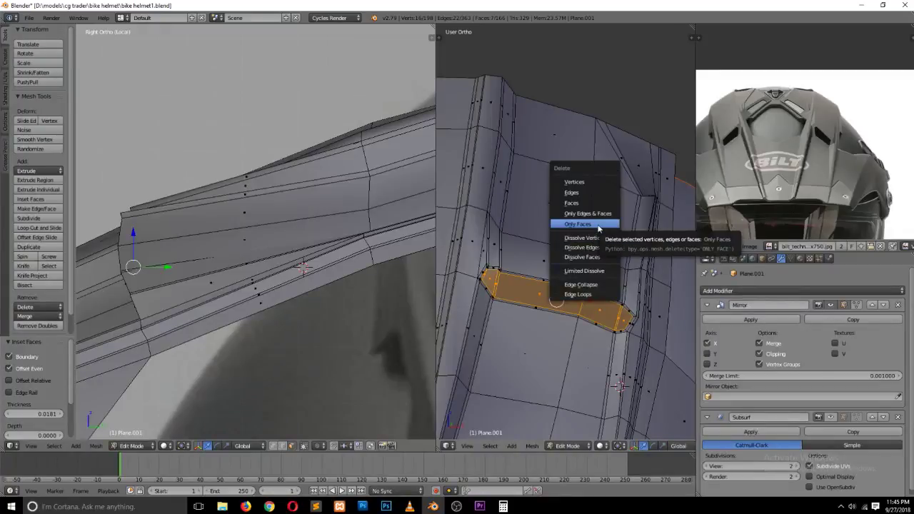
left_click(595, 214)
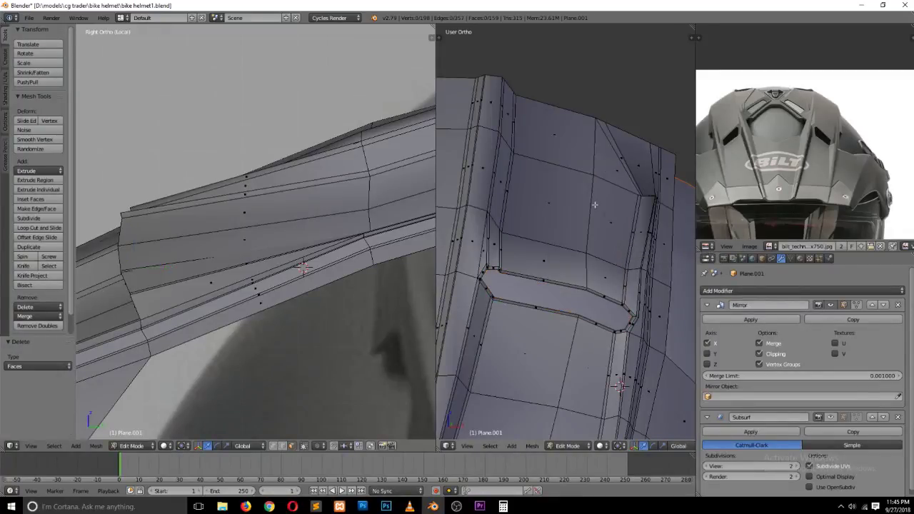
Step: Re-enable the subsurf display in Object Mode to inspect the smoothed slot, then resume editing
key("Tab")
left_click(831, 416)
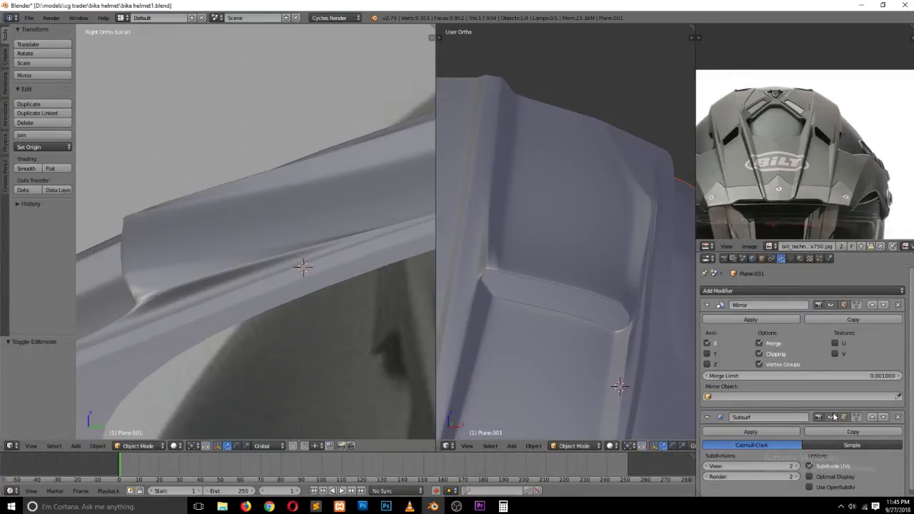
mouse_move(559, 321)
middle_mouse_down()
mouse_move(517, 321)
mouse_move(536, 337)
mouse_move(550, 316)
middle_mouse_up()
scroll(551, 314, "up", 2)
scroll(550, 304, "down", 3, "ctrl")
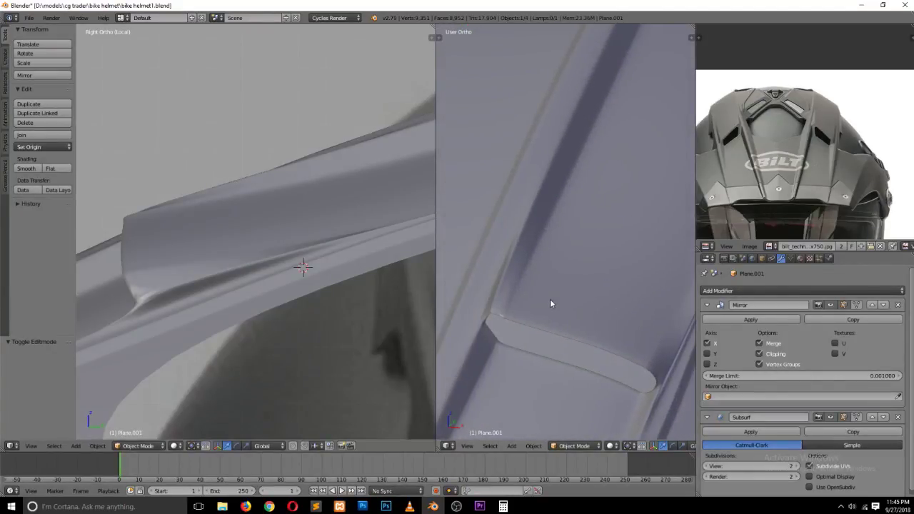
key("Tab")
key("ctrl+Tab")
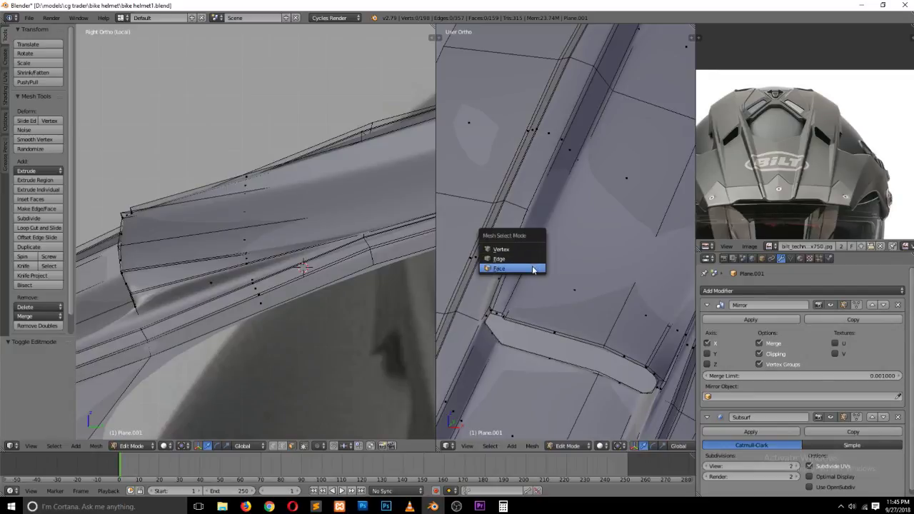
Step: Nudge the vertex at the slot's corner upward in the front view
right_click(504, 316)
key("KP_1")
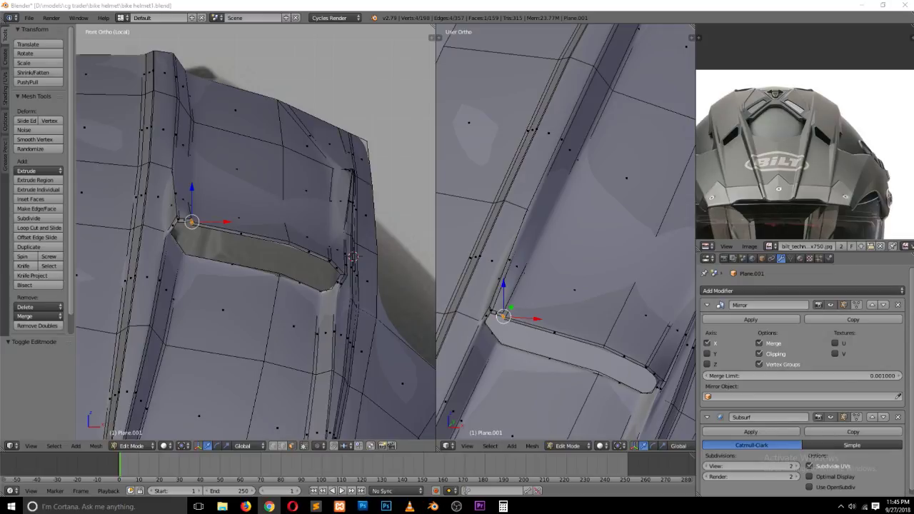
scroll(325, 241, "up", 1)
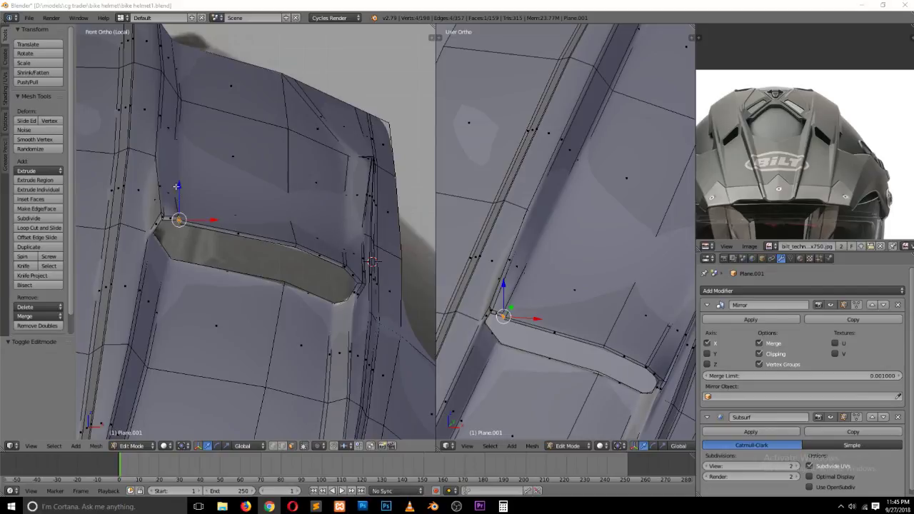
left_click_drag(181, 189, 185, 185)
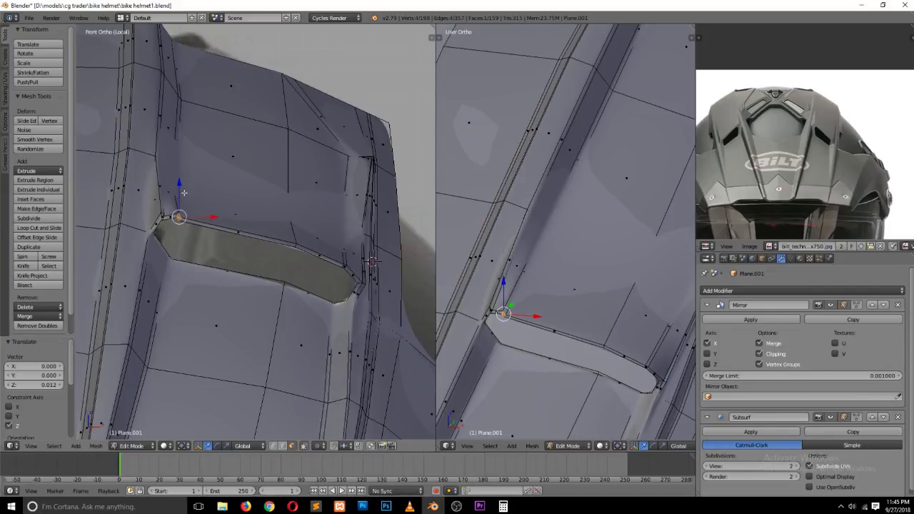
scroll(178, 200, "up", 2)
key("ctrl+Tab")
left_click(183, 180)
scroll(168, 207, "up", 3)
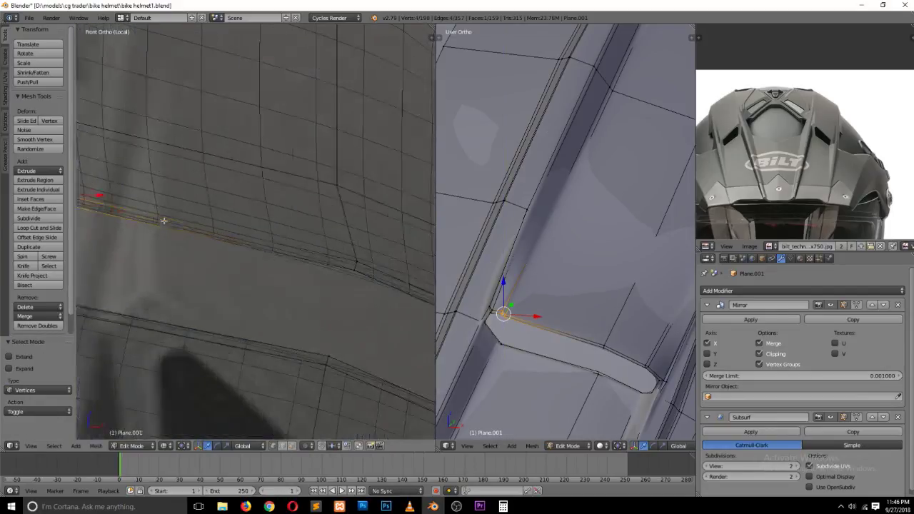
scroll(163, 220, "down", 2)
scroll(136, 207, "up", 2, "ctrl")
key("a")
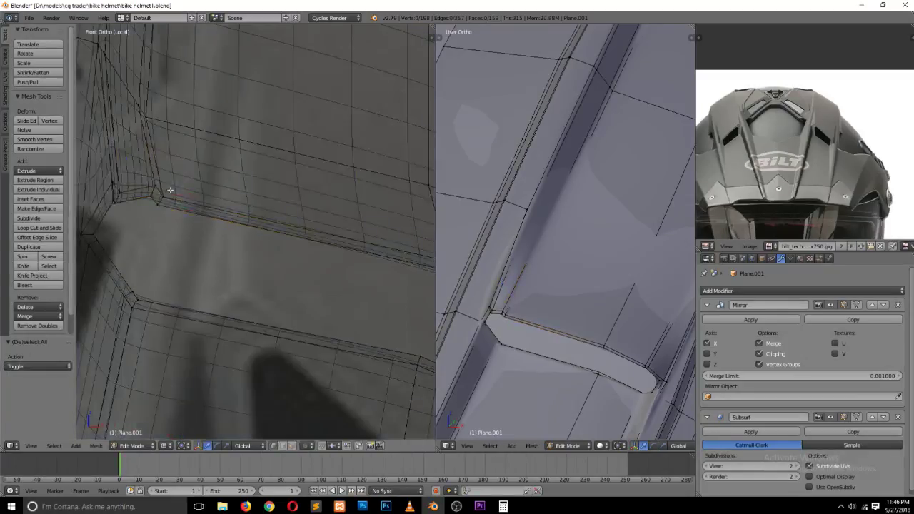
right_click(161, 200)
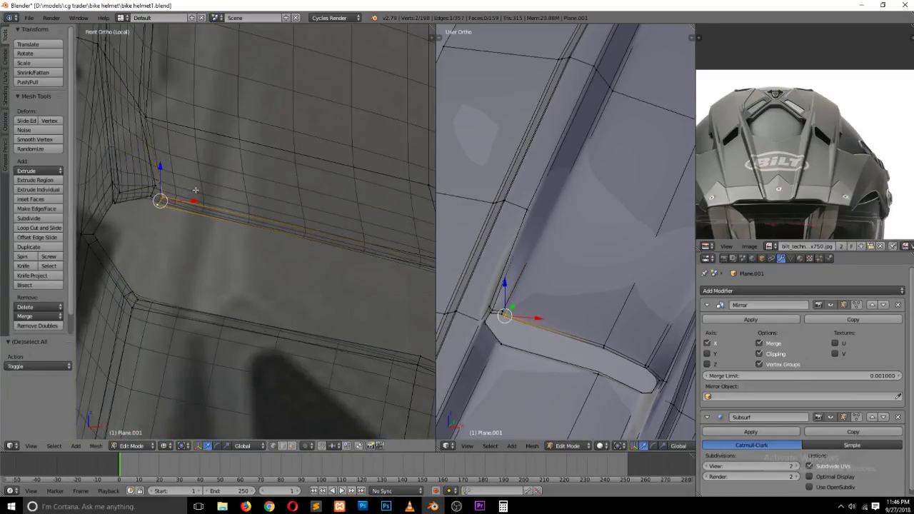
key("g")
left_click(197, 183)
Step: Raise the upper corner vertex and a peak-edge vertex vertically along Z in the side view
right_click(157, 118)
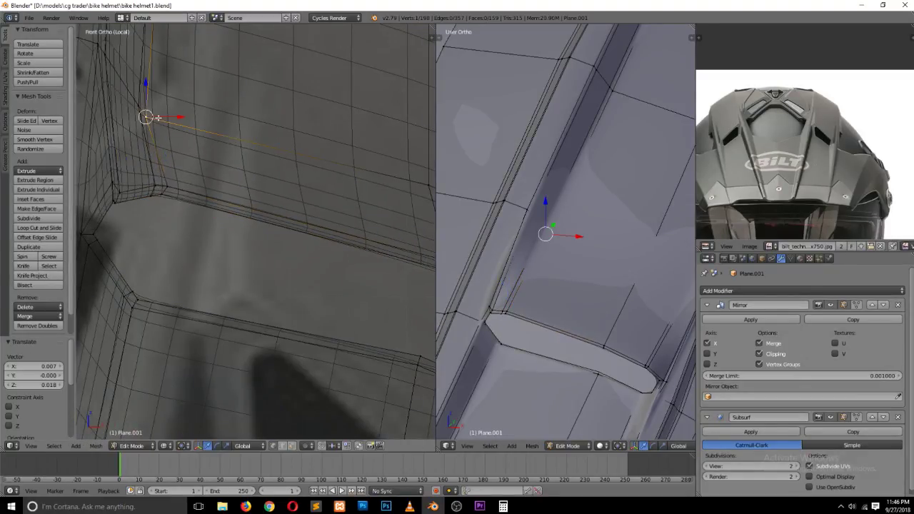
scroll(347, 218, "down", 5)
scroll(347, 218, "down", 2)
scroll(566, 255, "down", 1)
scroll(311, 221, "up", 1)
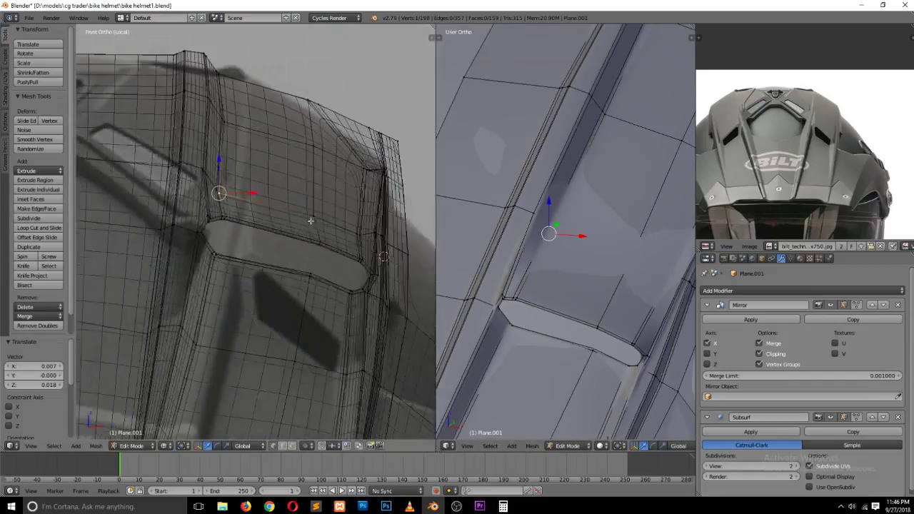
key("KP_3")
scroll(310, 242, "up", 2)
scroll(311, 275, "up", 2)
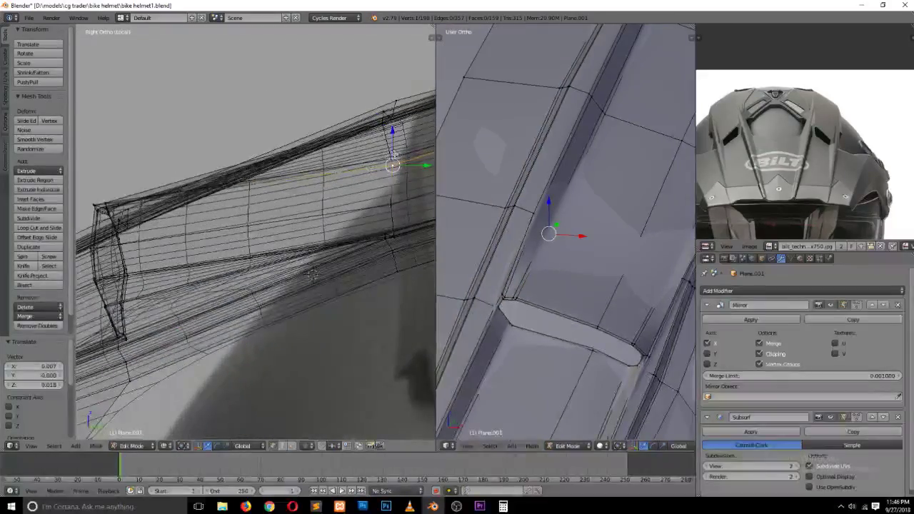
left_click_drag(393, 155, 388, 106)
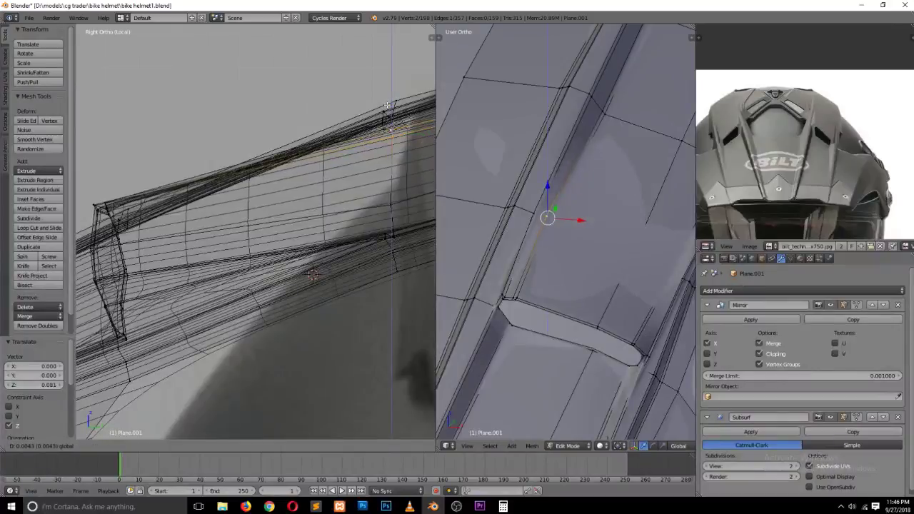
left_click(388, 106)
right_click(391, 108)
key("g")
key("z")
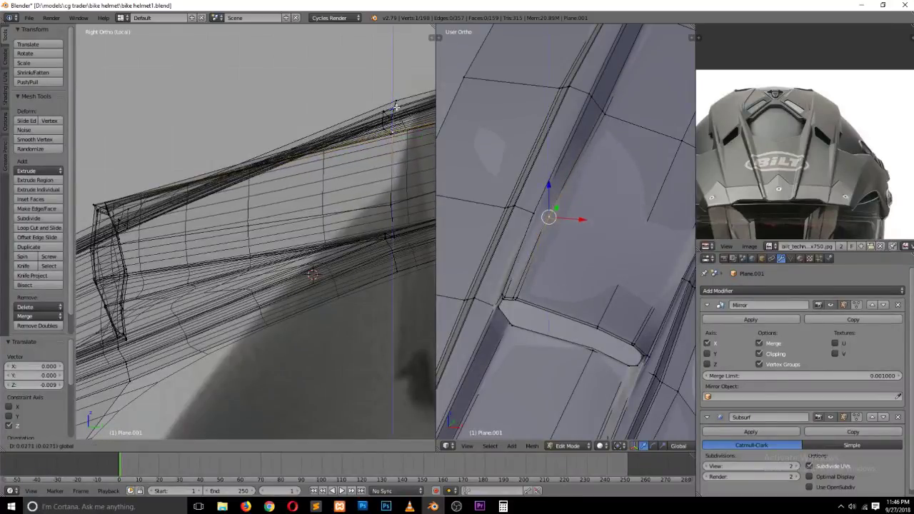
left_click(395, 106)
Step: Move two more peak-edge vertices and one peak vertex upward in the side view
key("a")
key("z")
scroll(338, 292, "up", 3)
mouse_move(343, 257)
middle_mouse_down()
mouse_move(338, 291)
mouse_move(300, 286)
middle_mouse_up()
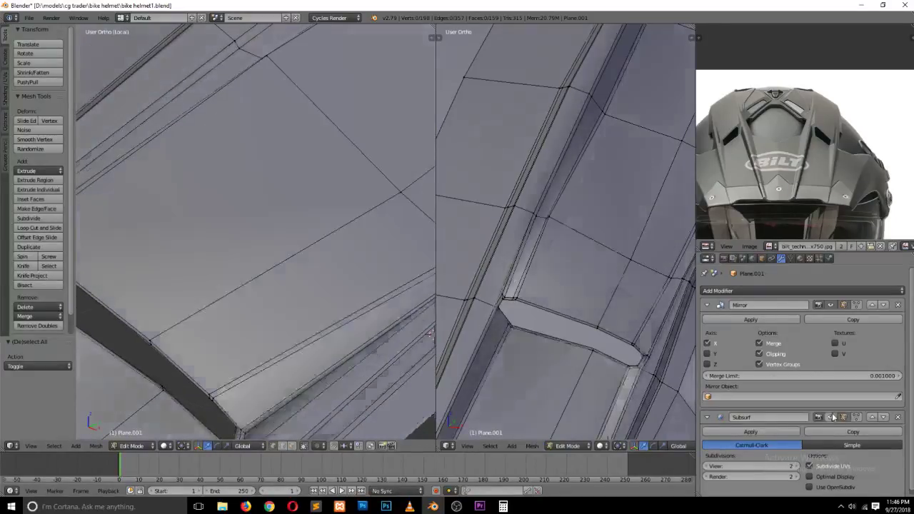
middle_click_drag(286, 238, 353, 247)
right_click(353, 247)
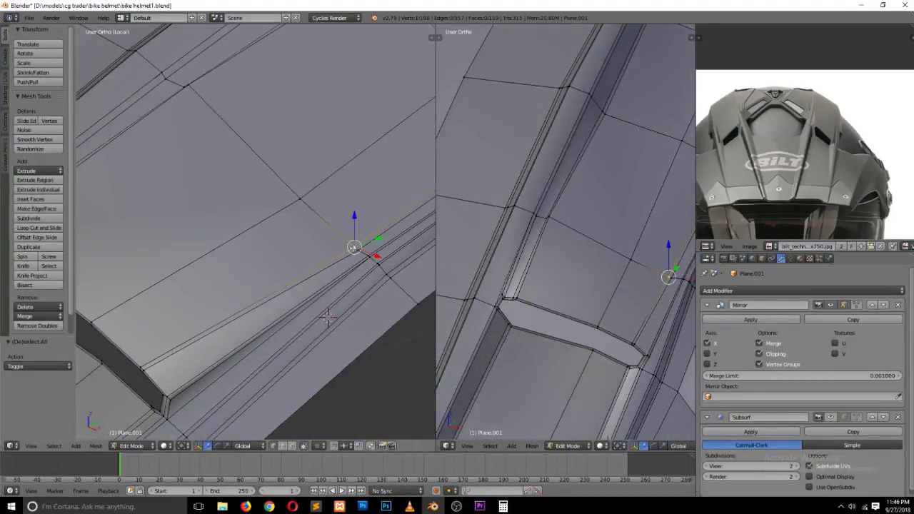
right_click(355, 249, "shift")
key("KP_3")
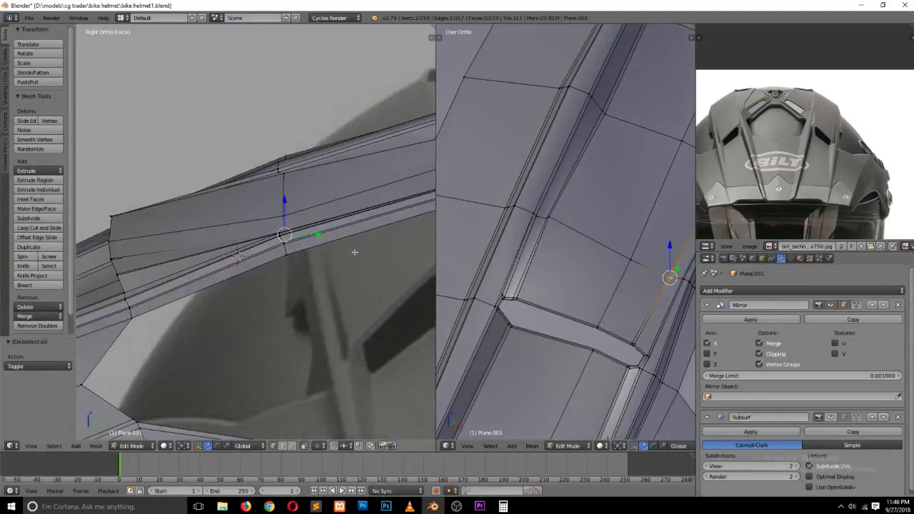
key("g")
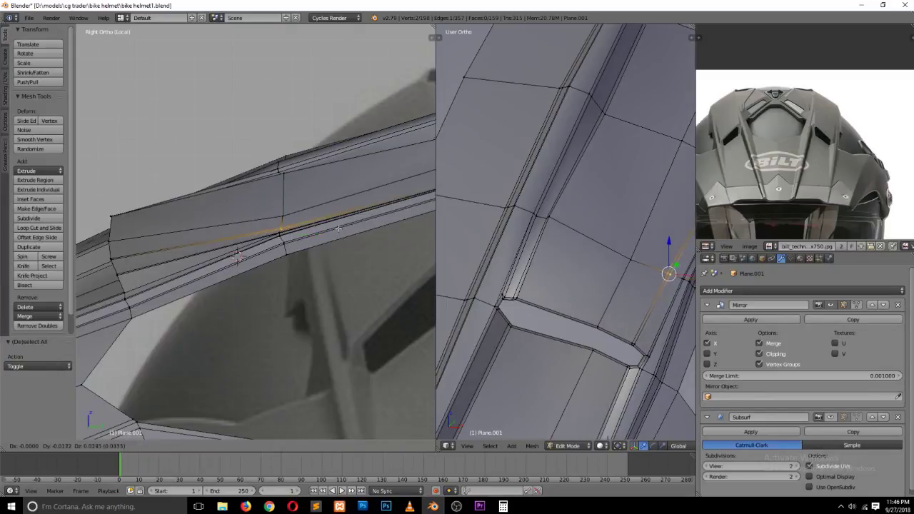
left_click(337, 223)
right_click(303, 209)
key("g")
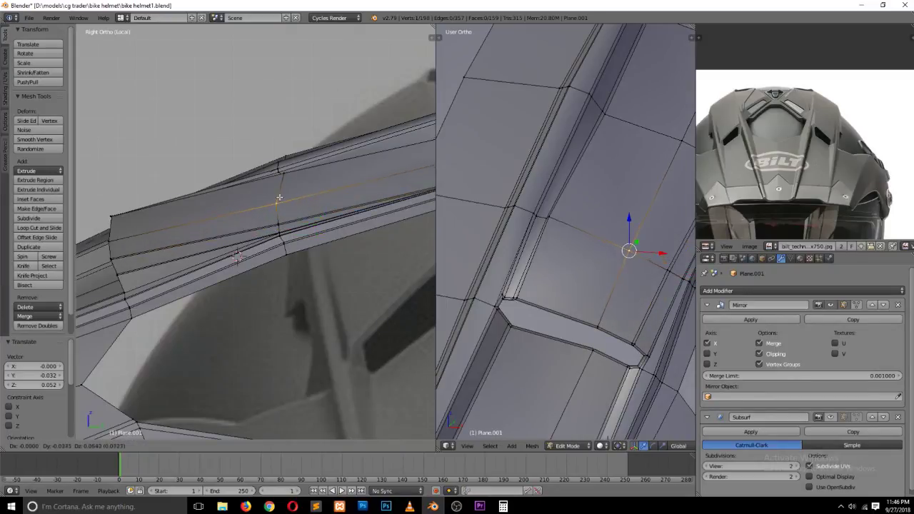
left_click(279, 202)
Step: Return to Object Mode and save the helmet file
key("Tab")
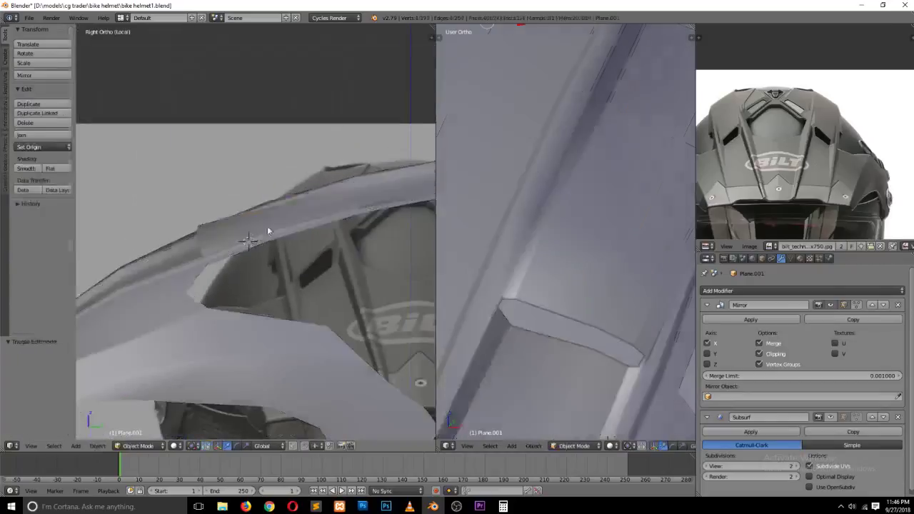
key("ctrl+s")
left_click(246, 254)
mouse_move(245, 254)
middle_mouse_down()
mouse_move(291, 281)
mouse_move(343, 275)
mouse_move(392, 306)
mouse_move(346, 307)
middle_mouse_up()
scroll(345, 303, "up", 2)
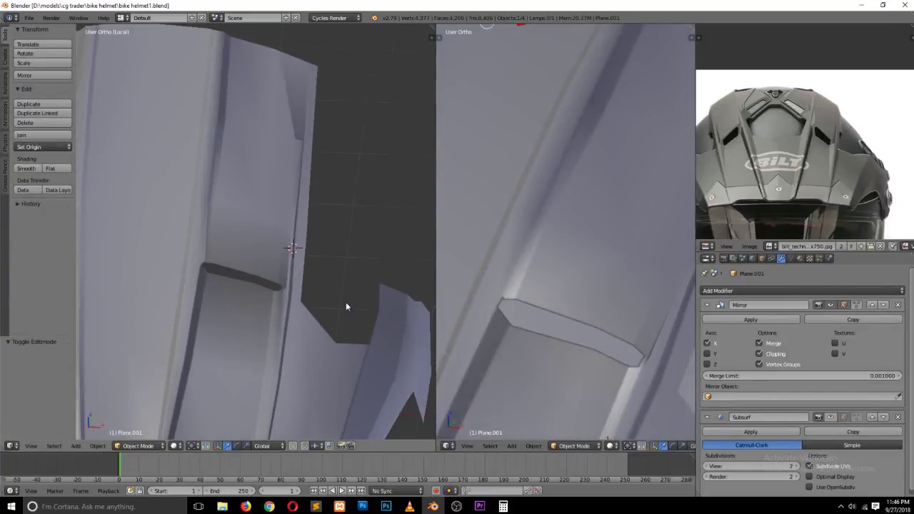
scroll(346, 302, "up", 2)
key("KP_3")
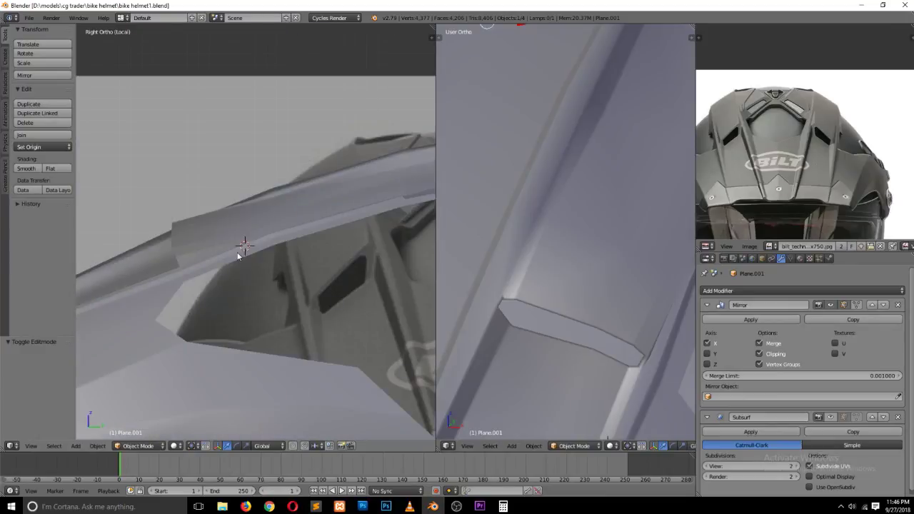
scroll(222, 251, "up", 1)
Step: In face select mode, select the vent slot's end face and the strip of faces along its top
key("Tab")
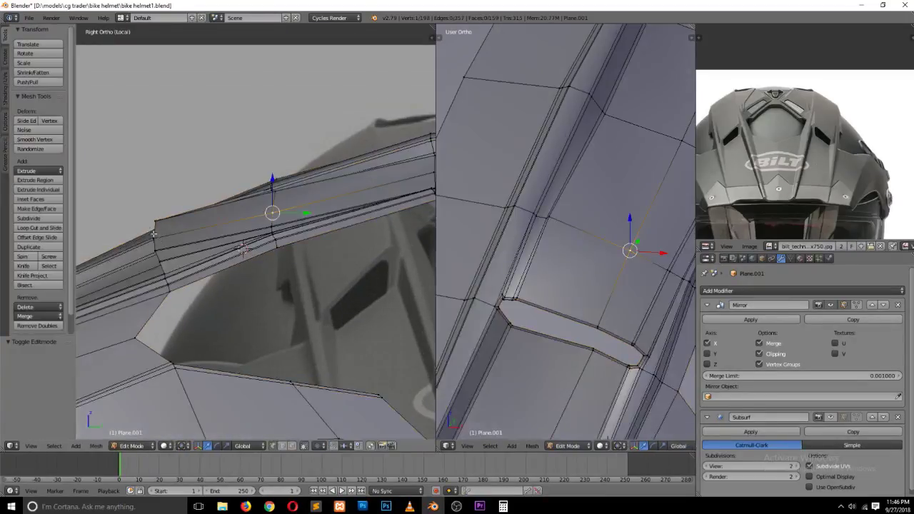
right_click(155, 234)
right_click(154, 234)
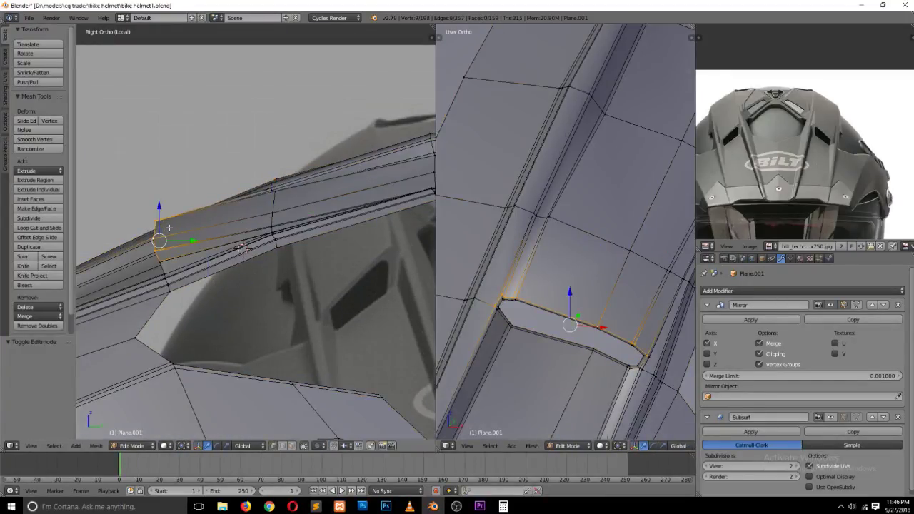
mouse_move(174, 228)
middle_mouse_down()
mouse_move(252, 238)
mouse_move(254, 254)
middle_mouse_up()
key("ctrl+Tab")
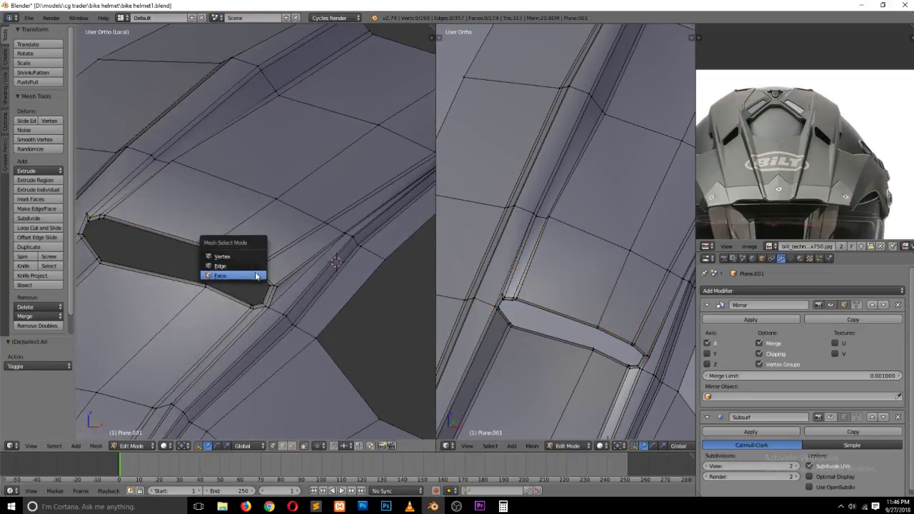
left_click(259, 281)
right_click(266, 279)
scroll(182, 240, "up", 5, "ctrl")
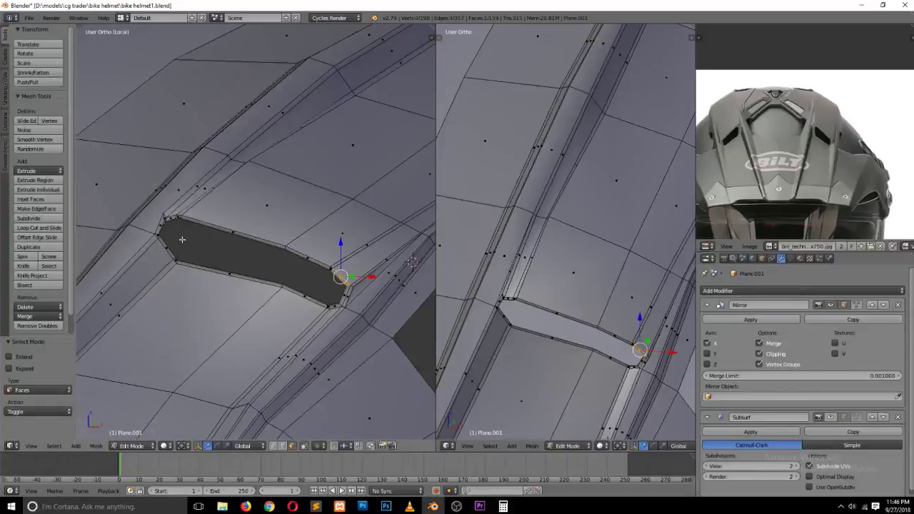
right_click(166, 219, "ctrl")
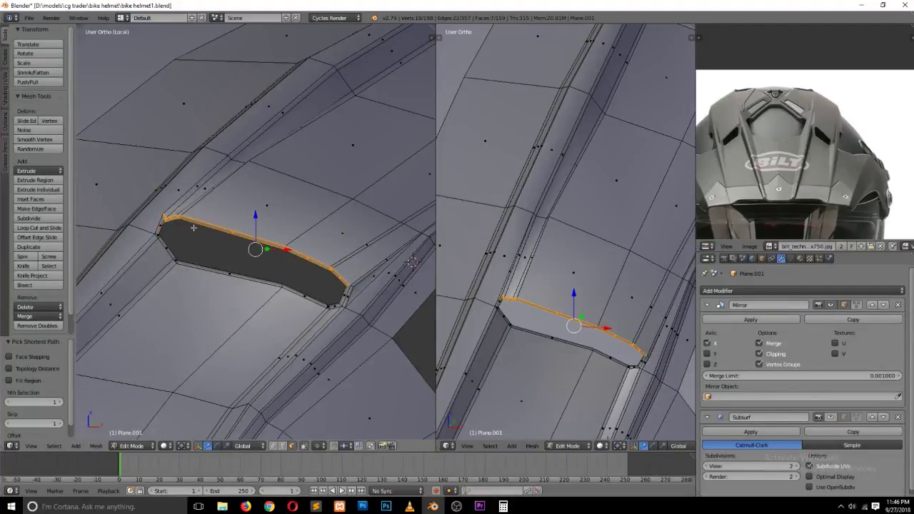
Step: In Right view wireframe, move the slot's top edge loop by Y 0.031 and Z 0.059
key("KP_3")
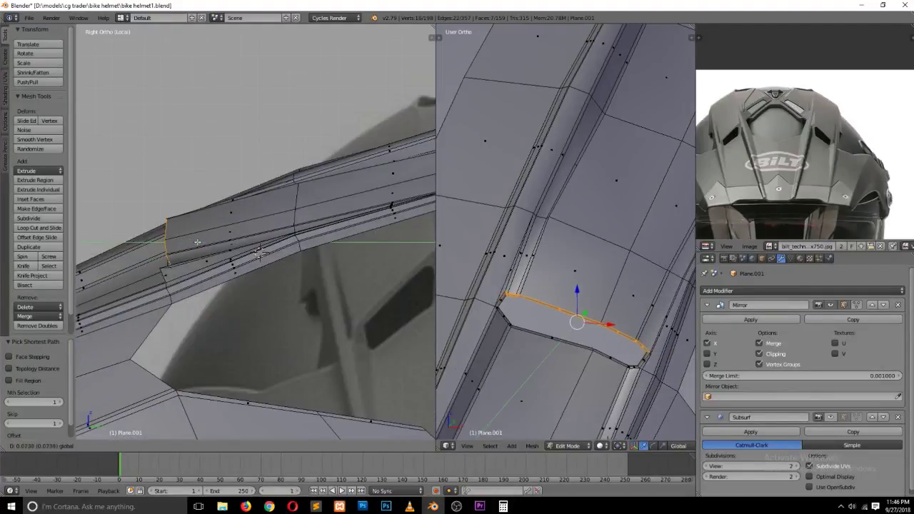
right_click(159, 243)
scroll(194, 241, "up", 1)
key("z")
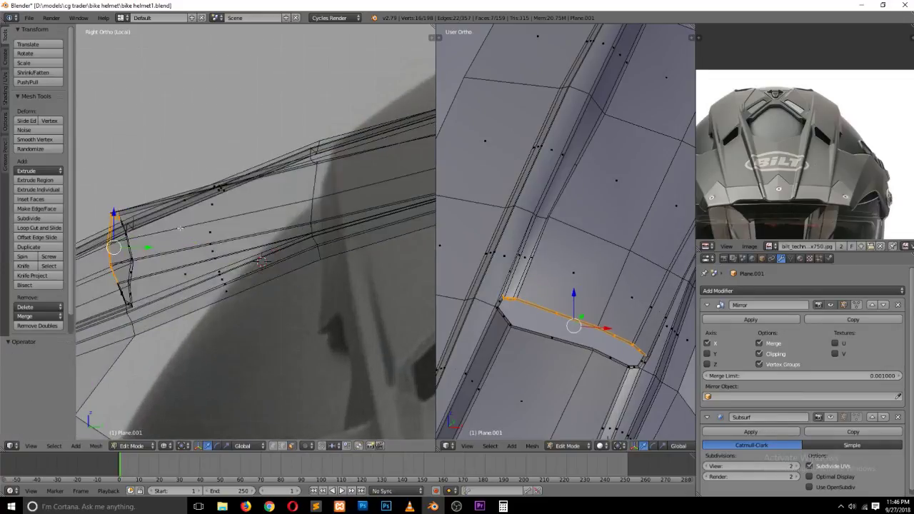
key("g")
left_click(185, 213)
Step: Switch to vertex selection and select one vertex at the slot edge
key("ctrl+Tab")
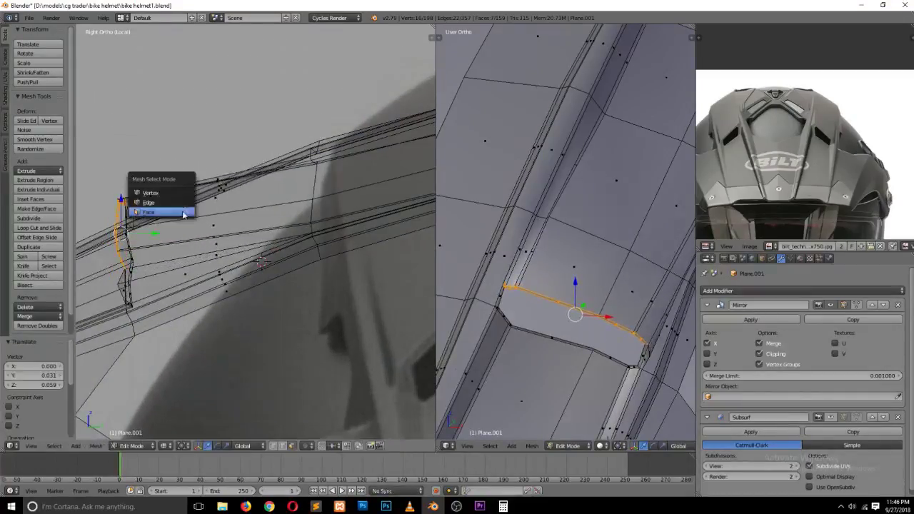
left_click(168, 188)
right_click(130, 278)
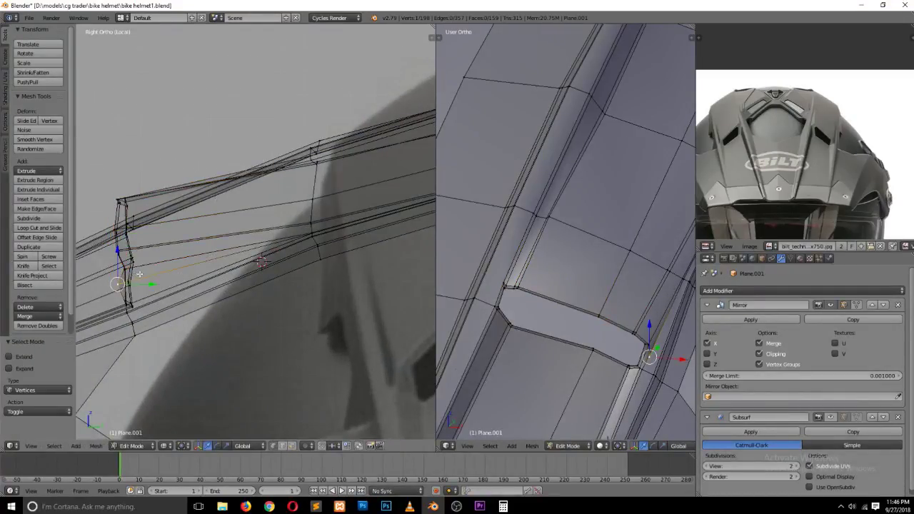
Step: Check the reshaped slot lip in solid shading in Object Mode, then return to Edit Mode
key("Tab")
key("z")
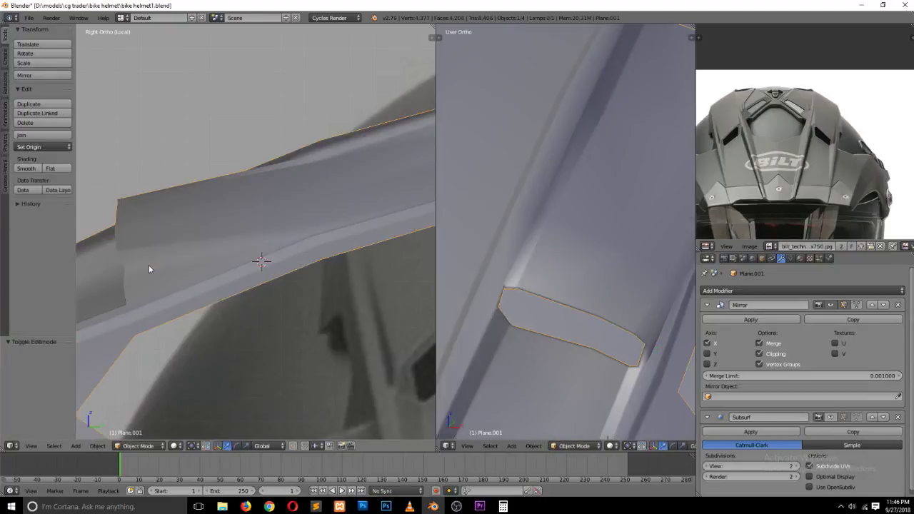
mouse_move(150, 269)
middle_mouse_down()
mouse_move(247, 286)
mouse_move(111, 284)
mouse_move(243, 320)
middle_mouse_up()
scroll(247, 286, "down", 2)
scroll(256, 284, "down", 3)
scroll(180, 306, "up", 2)
key("Tab")
scroll(183, 307, "up", 1)
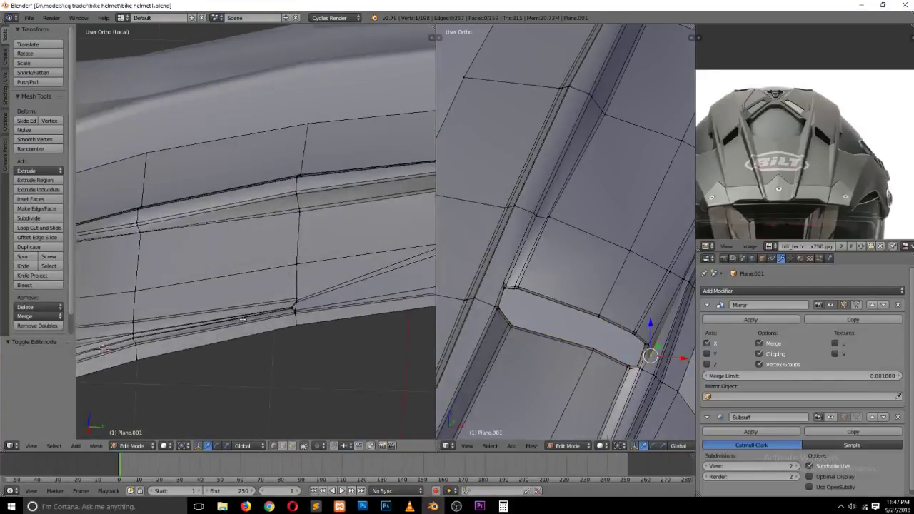
Step: Select the recess corner vertex and slide it along its edge into a cleaner position
scroll(243, 319, "up", 2)
scroll(243, 319, "up", 2)
scroll(243, 319, "up", 1)
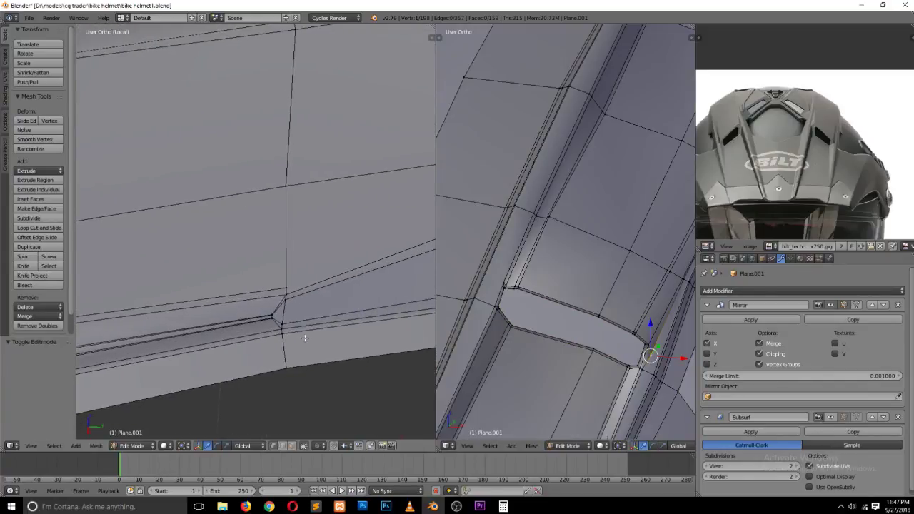
middle_click_drag(305, 338, 295, 264)
right_click(294, 202, "alt")
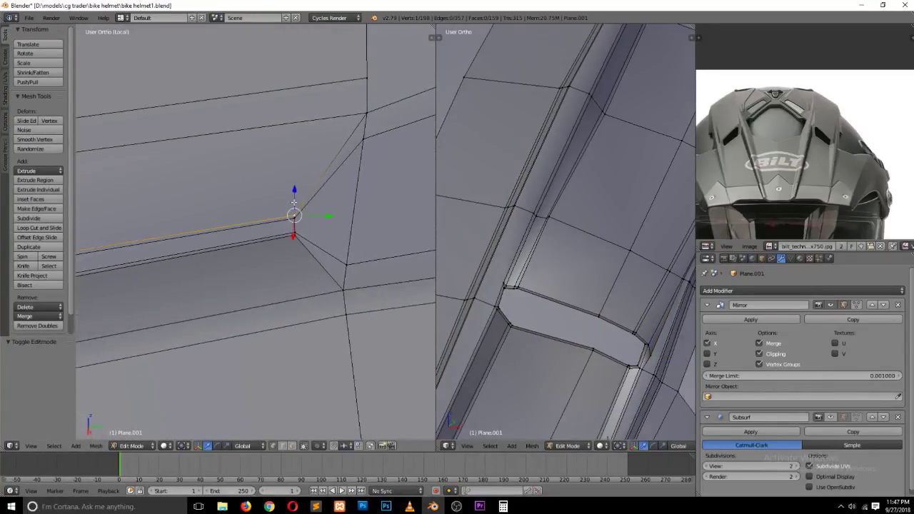
key("g")
key("g")
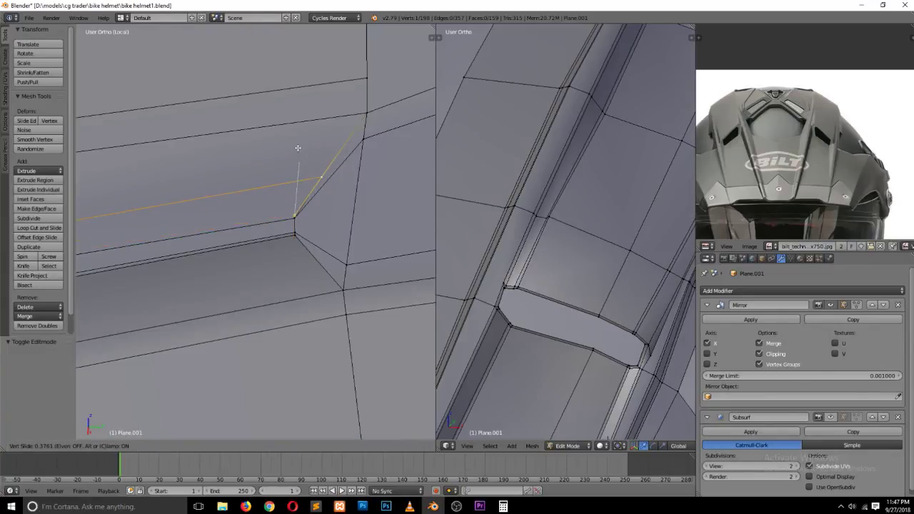
left_click(315, 174)
key("g")
left_click(271, 165)
key("g")
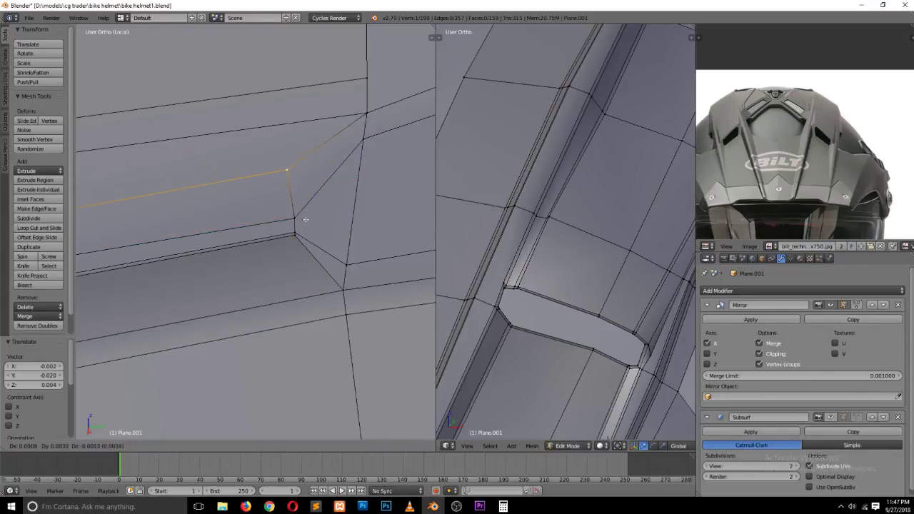
right_click(298, 215)
key("g")
right_click(308, 219)
key("g")
key("g")
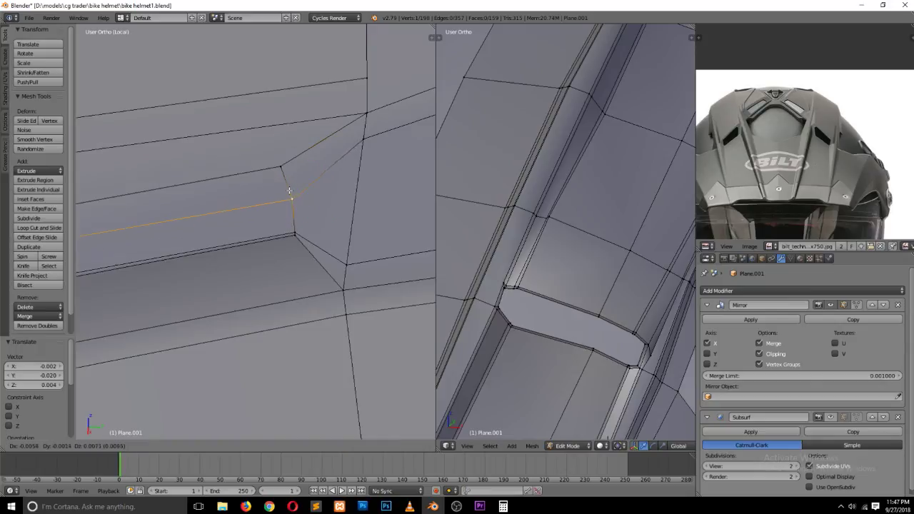
left_click(289, 184)
Step: In top view centred on the vertex, slide it left along its edge at factor 0.522
scroll(289, 185, "down", 4)
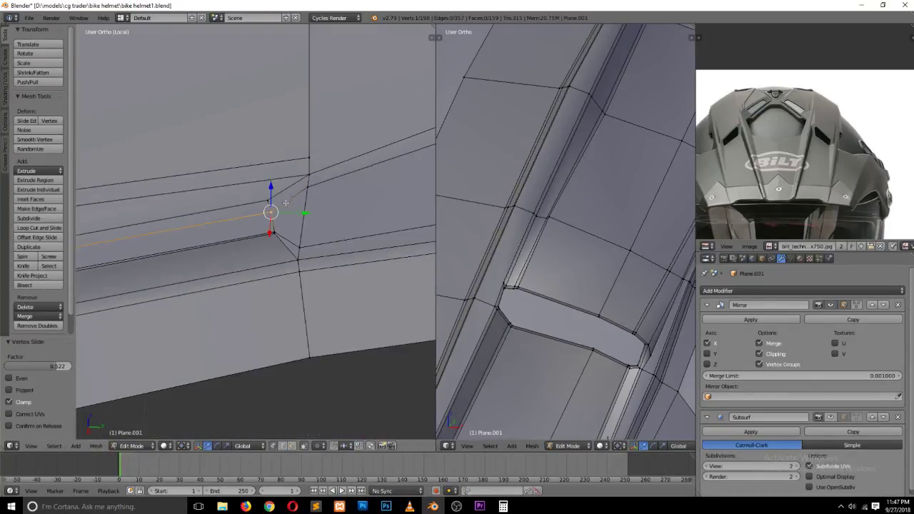
key("KP_7")
key("KP_Decimal")
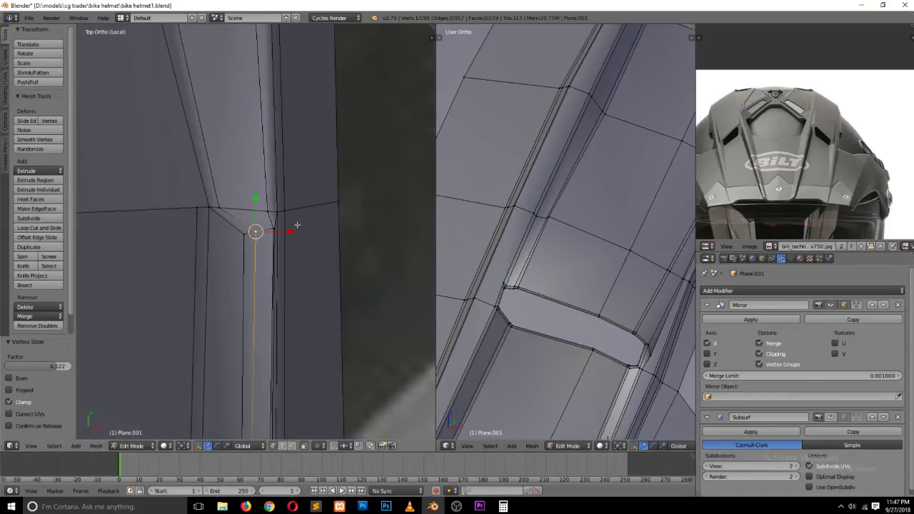
scroll(298, 227, "up", 2)
key("g")
key("g")
left_click(247, 238)
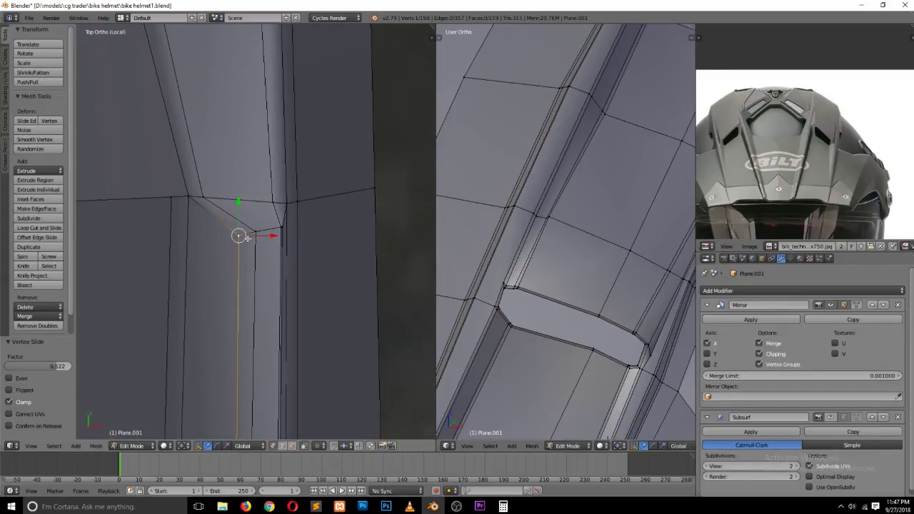
Step: Delete the redundant vertical edge loop from the peak mesh
right_click(270, 235, "alt")
key("x")
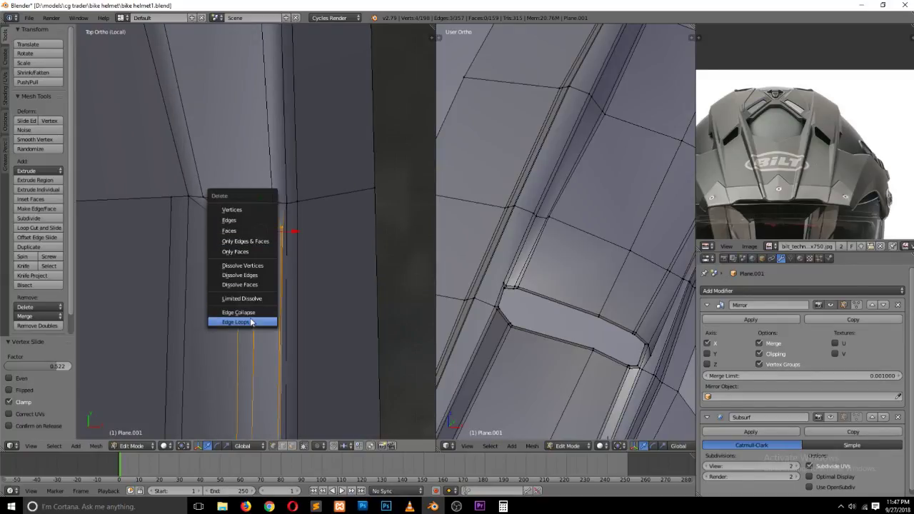
left_click(251, 322)
scroll(266, 308, "down", 2)
Step: Inspect the whole helmet with both vent slots in Object Mode, then zoom into Front view and re-enter Edit Mode
key("Tab")
scroll(284, 344, "up", 3)
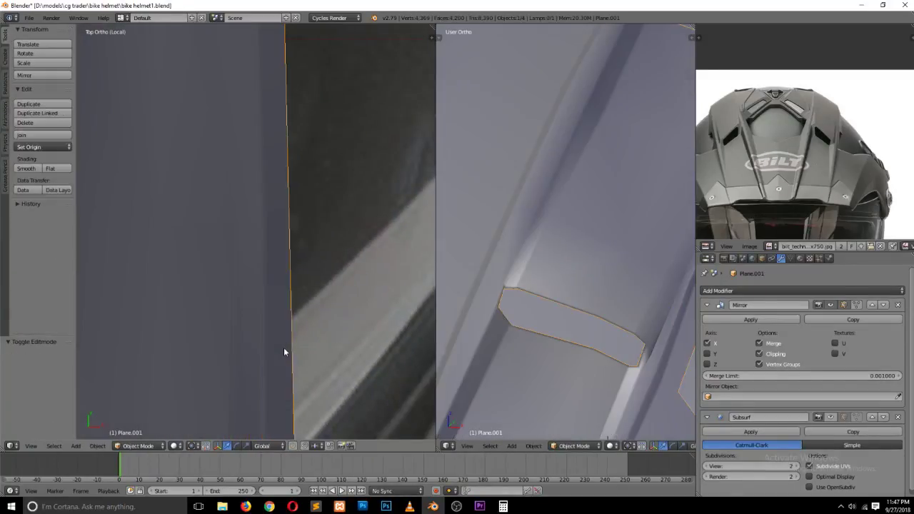
mouse_move(284, 347)
middle_mouse_down()
mouse_move(239, 304)
mouse_move(224, 239)
mouse_move(252, 244)
mouse_move(219, 271)
mouse_move(272, 273)
middle_mouse_up()
key("a")
scroll(267, 287, "down", 3)
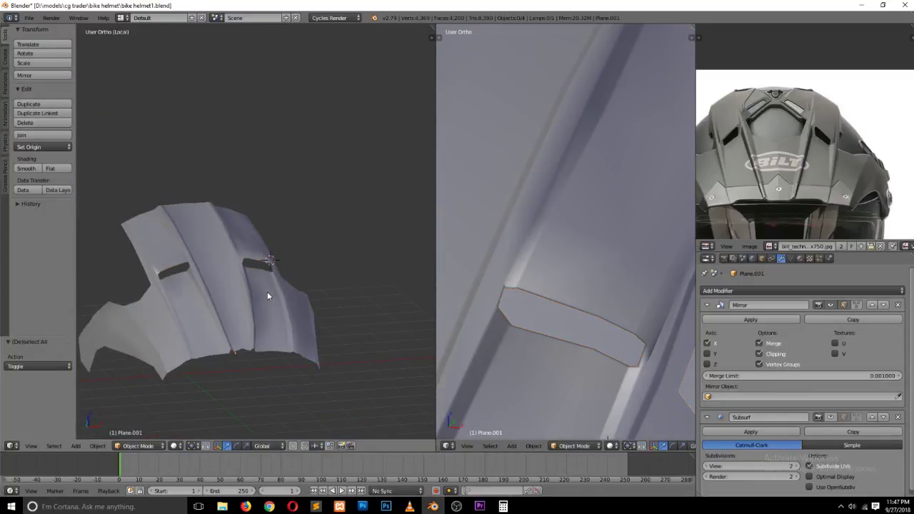
key("KP_1")
key("KP_3")
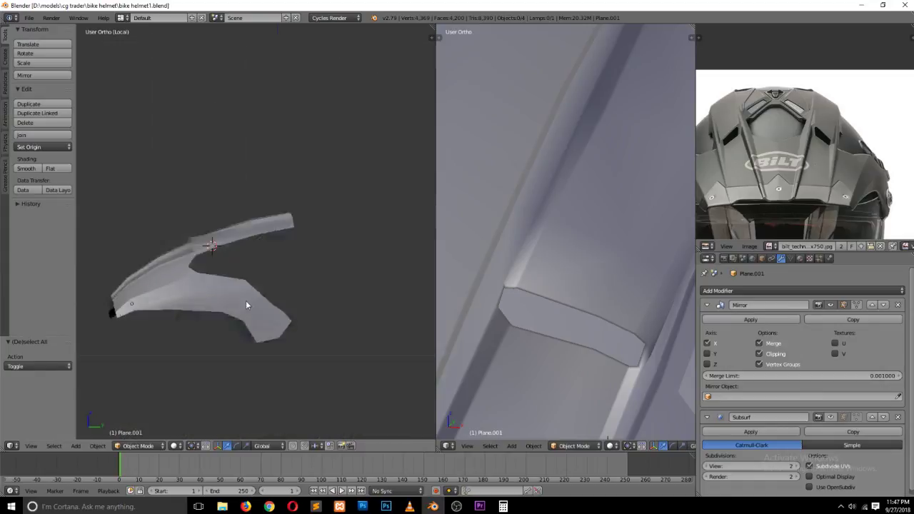
key("KP_1")
scroll(249, 301, "up", 1)
scroll(249, 300, "up", 2, "ctrl")
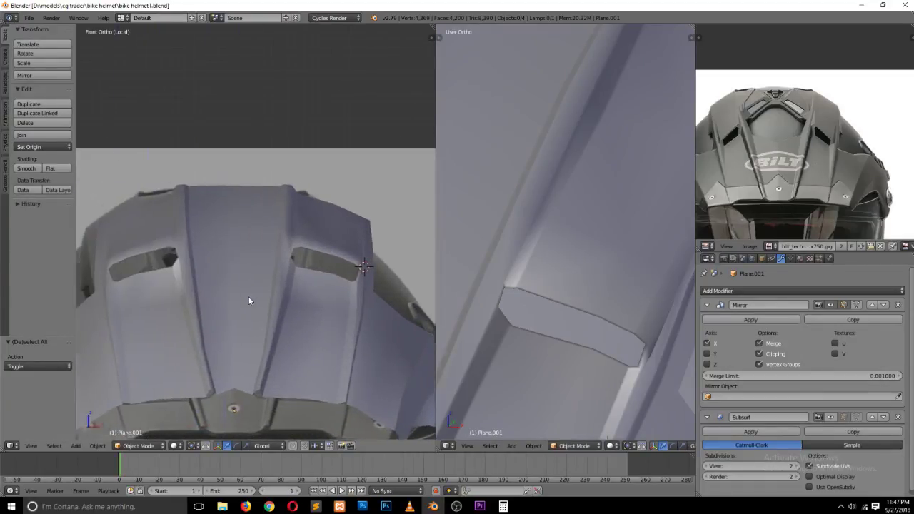
scroll(248, 299, "up", 1)
key("Tab")
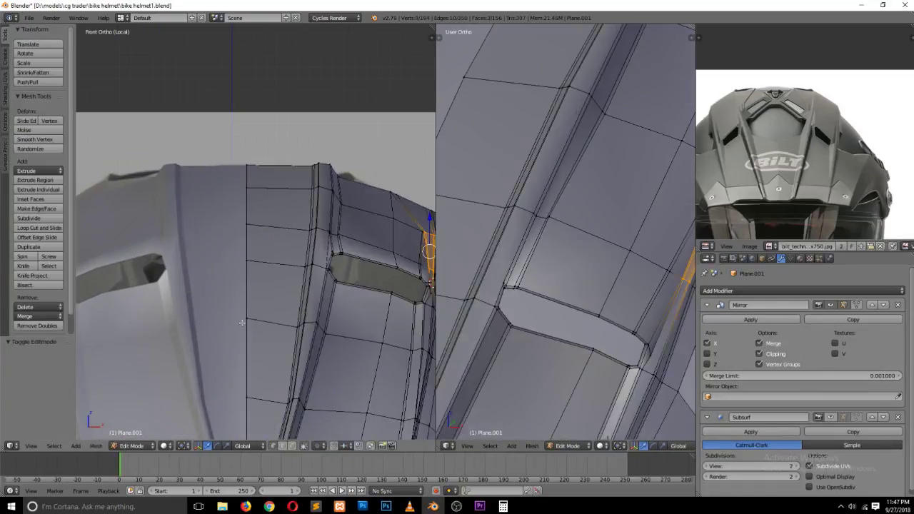
Step: Slide front-panel vertices beside the vent along their edges, the first at factor 0.406
right_click(248, 318)
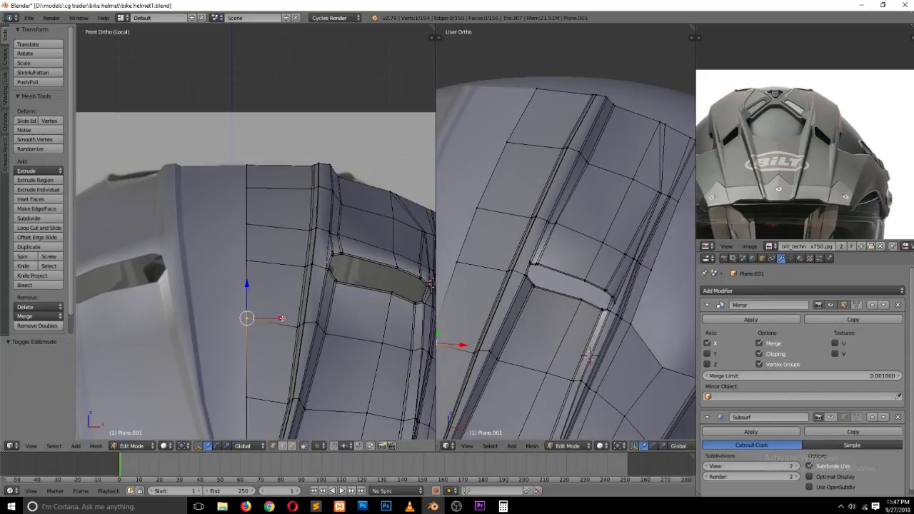
key("shift+v")
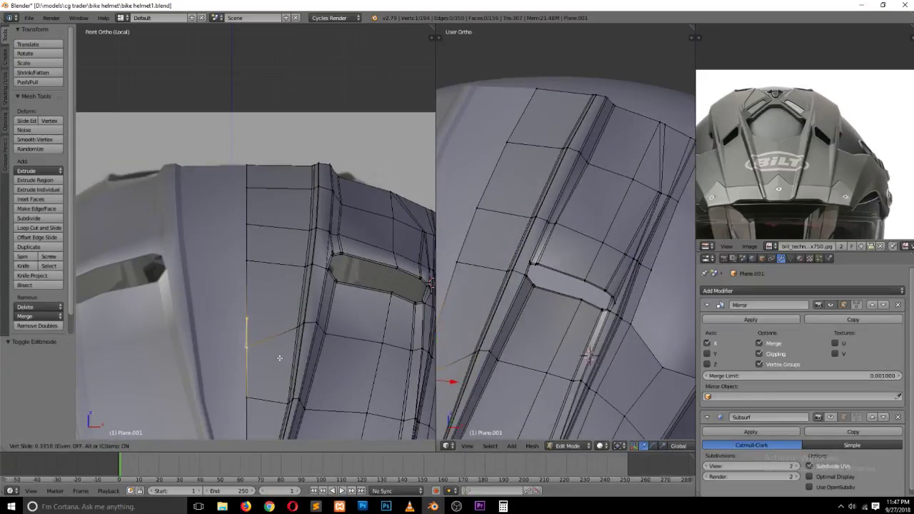
left_click(280, 360)
right_click(246, 261)
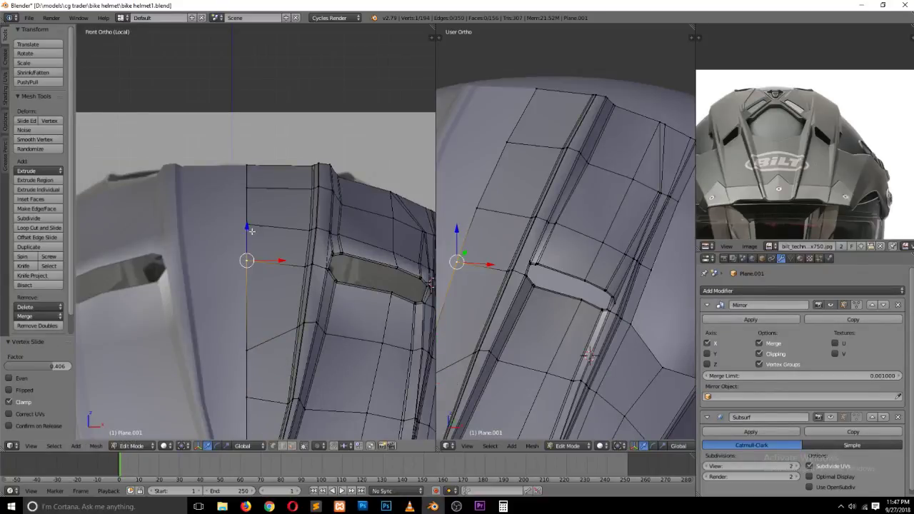
key("shift+v")
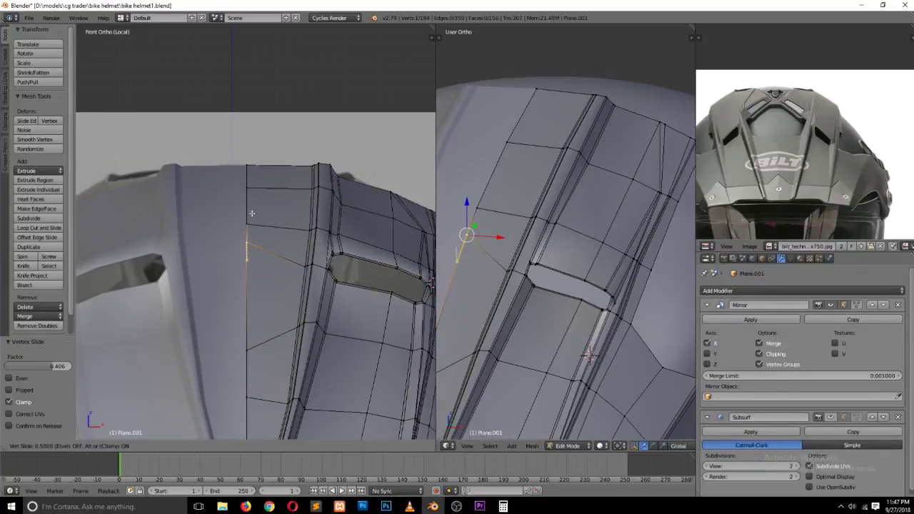
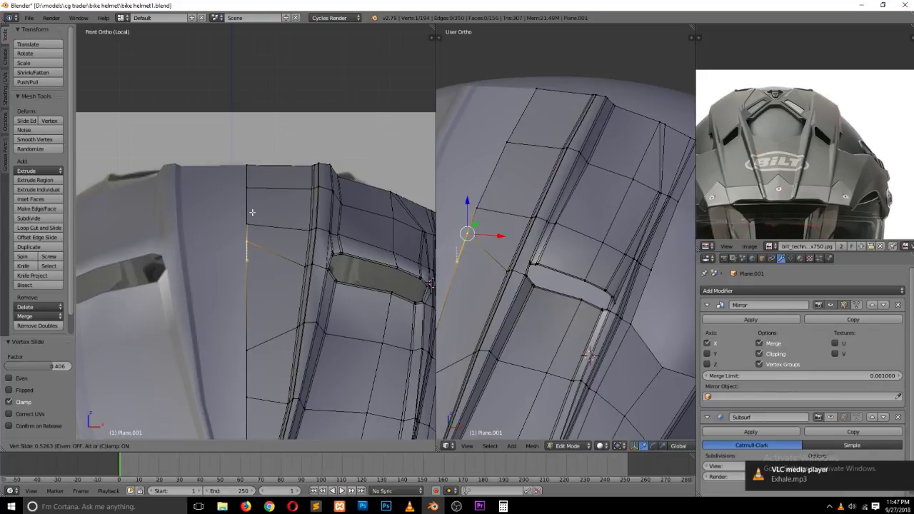
Step: Slide the vent rim vertices and edge upward to reshape the opening's outline
left_click(267, 259)
scroll(268, 260, "up", 2)
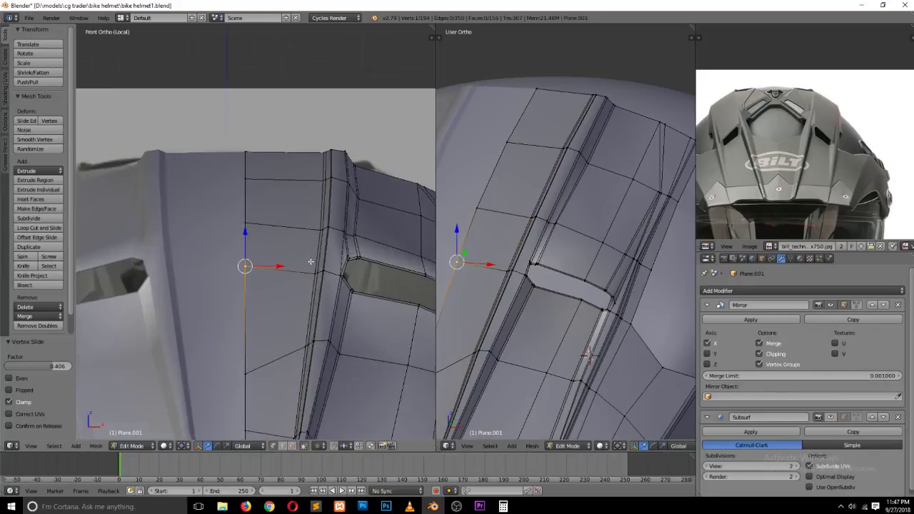
scroll(310, 261, "up", 1)
right_click(330, 281, "ctrl")
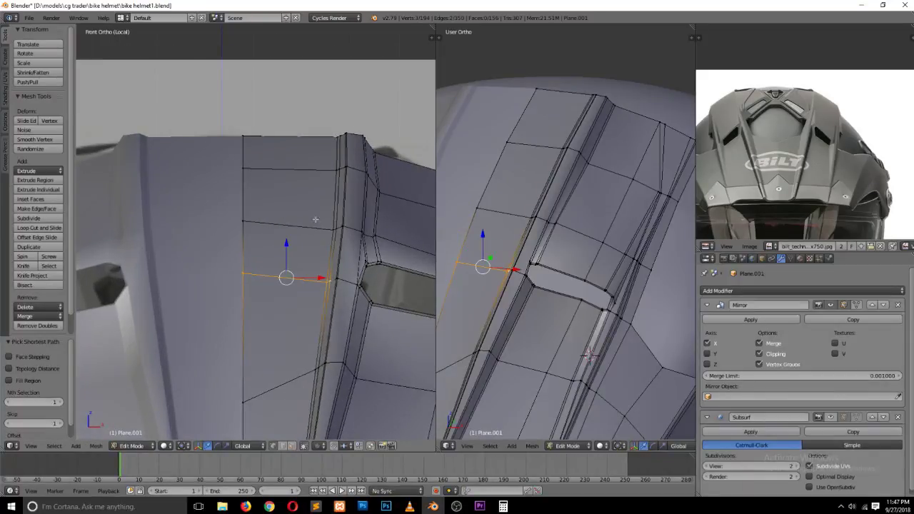
key("g")
key("g")
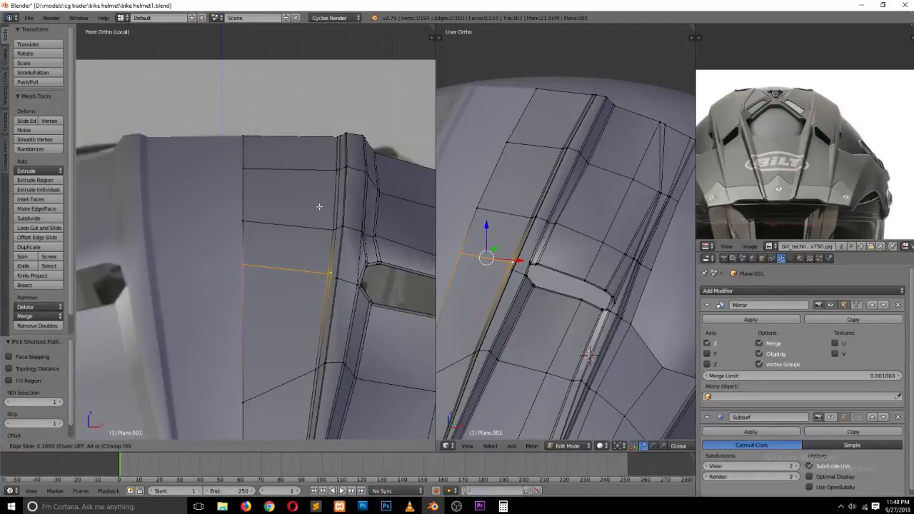
left_click(322, 202)
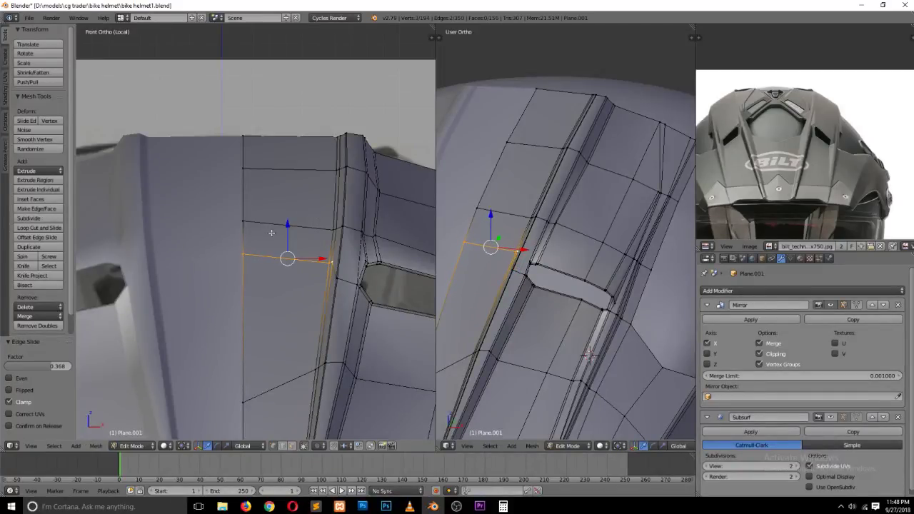
right_click(247, 254)
key("shift+v")
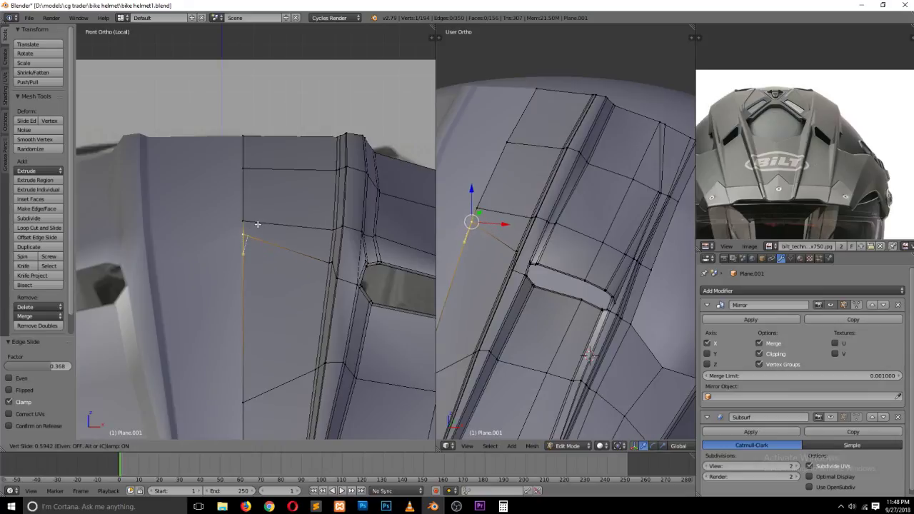
left_click(258, 225)
Step: Delete the face beside the central vent to widen it into a hexagonal opening
scroll(262, 230, "down", 2)
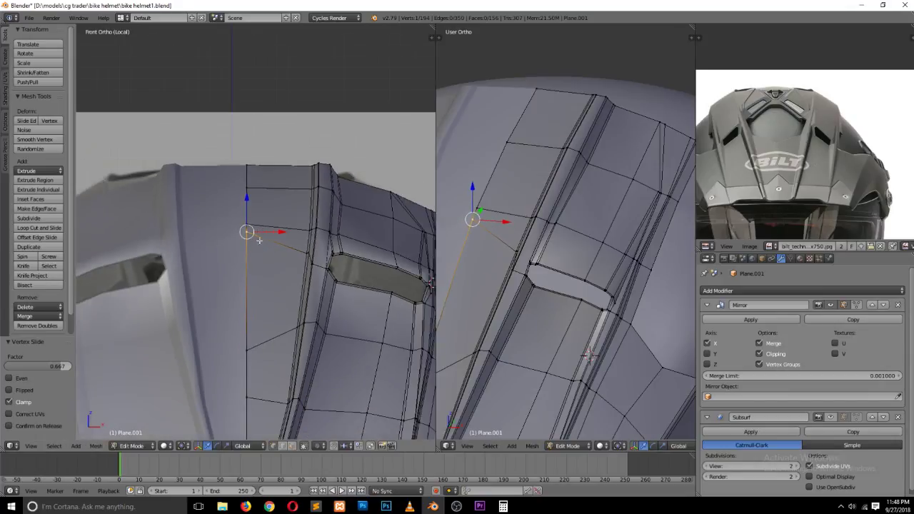
key("ctrl+Tab")
left_click(261, 264)
right_click(273, 275)
key("x")
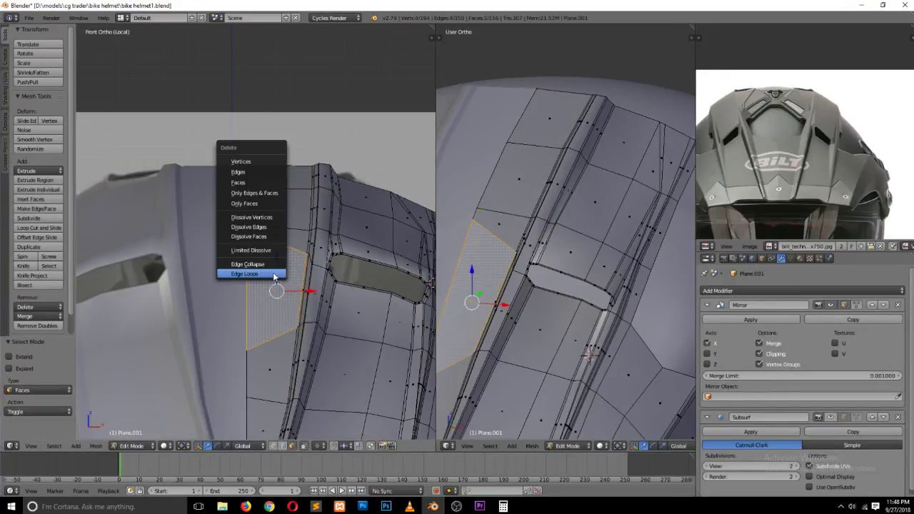
left_click(269, 183)
Step: Save the helmet file from Object Mode, then go back into Edit Mode
key("Tab")
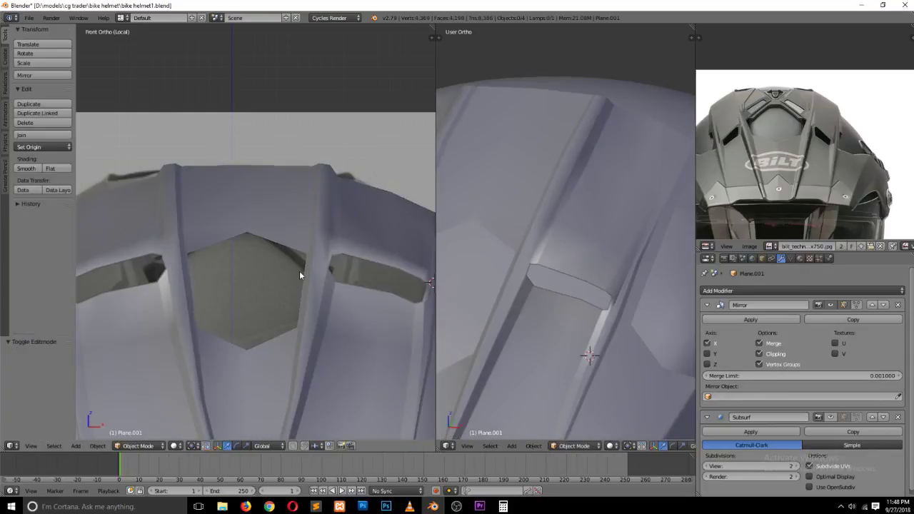
key("ctrl+s")
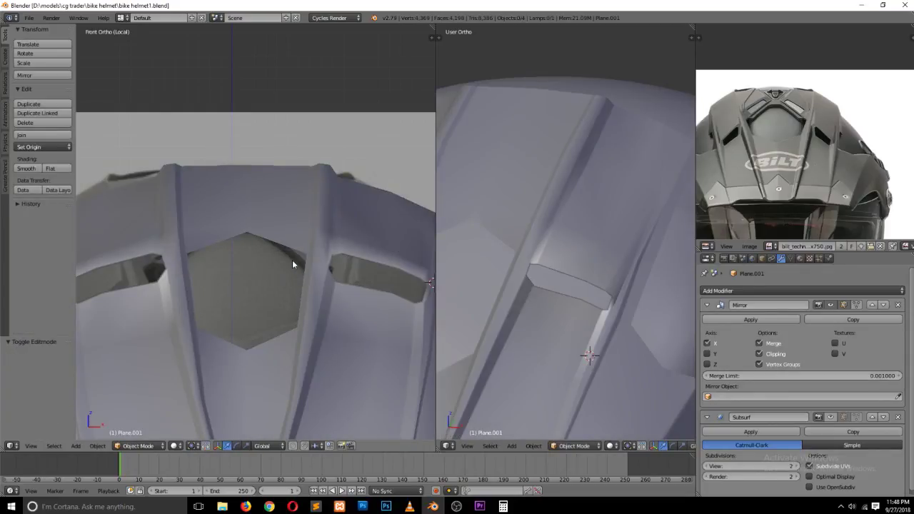
key("Tab")
Step: Add a vertical edge loop above the central vent and lift the top loops slightly
key("ctrl+r")
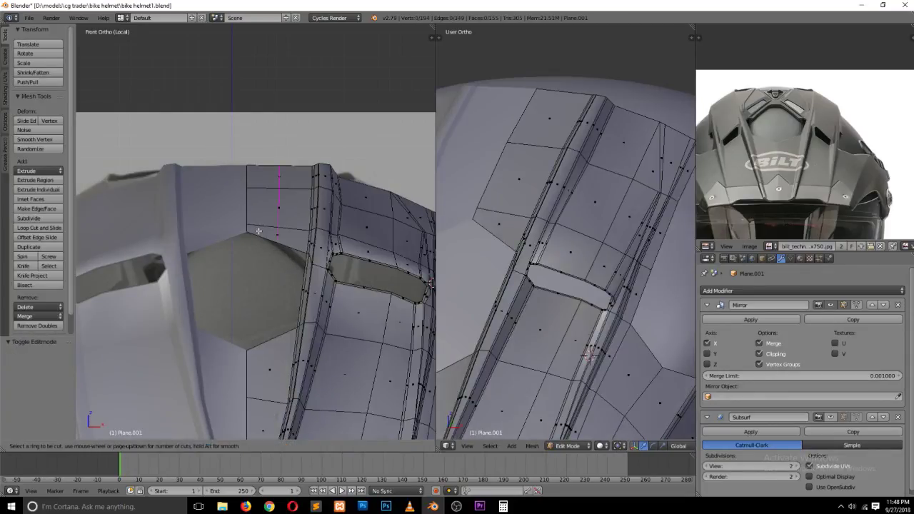
left_click(259, 231)
left_click(258, 225)
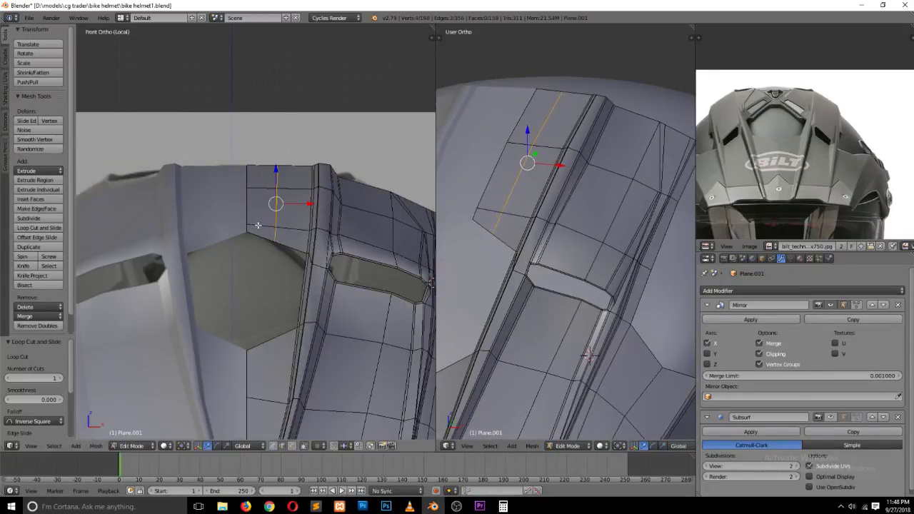
right_click(249, 187, "alt+shift")
left_click_drag(258, 171, 258, 167)
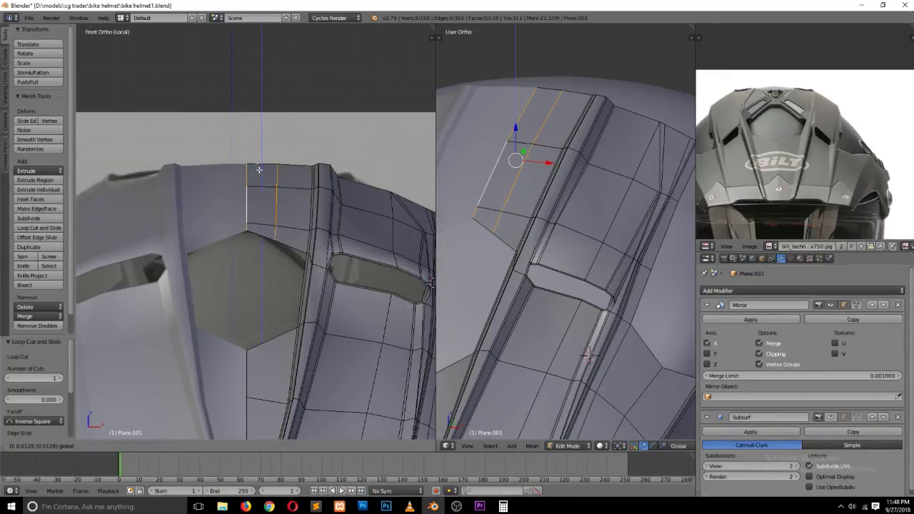
right_click(275, 173, "alt")
right_click(248, 187, "alt")
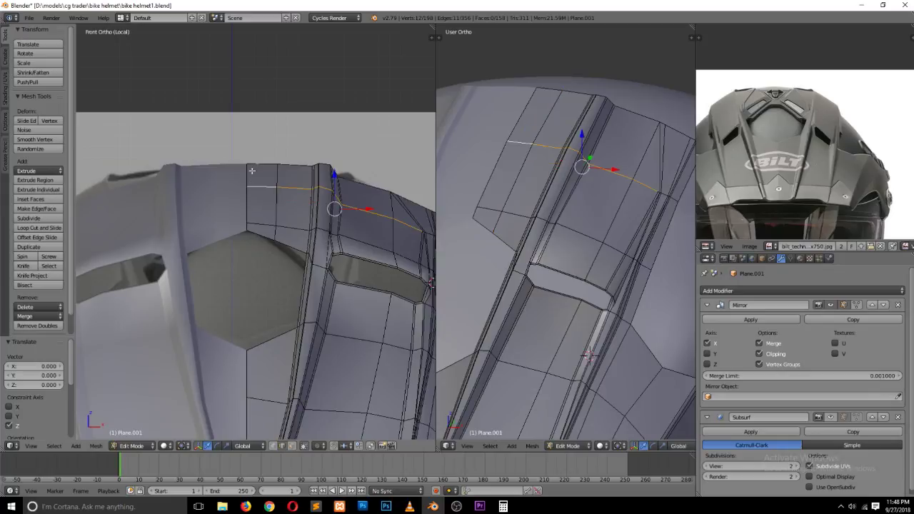
left_click_drag(247, 172, 248, 169)
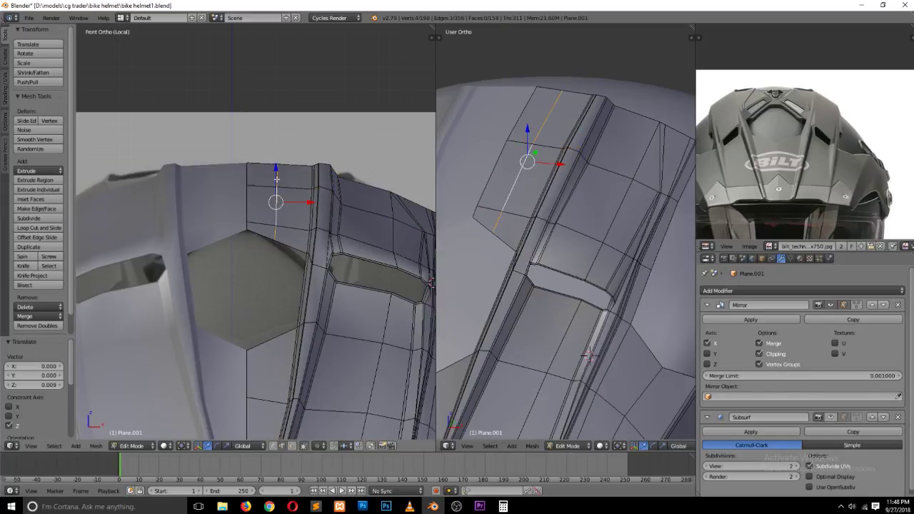
Step: Slide a vent rim vertex along its edge to refine the opening
key("a")
key("ctrl+Tab")
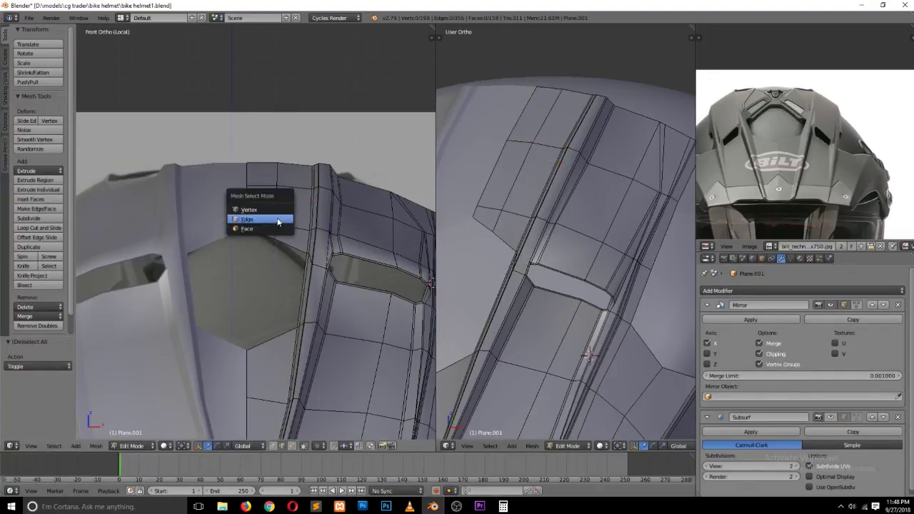
left_click(275, 208)
right_click(274, 238)
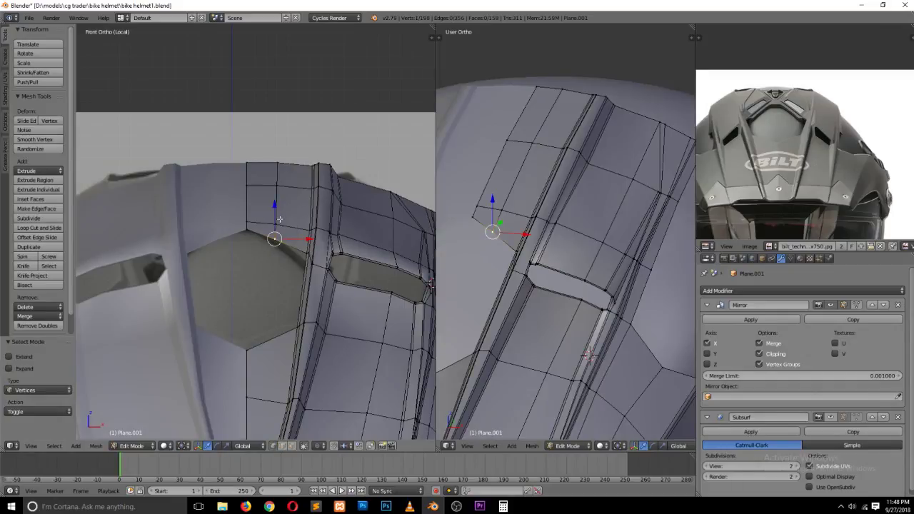
key("shift+v")
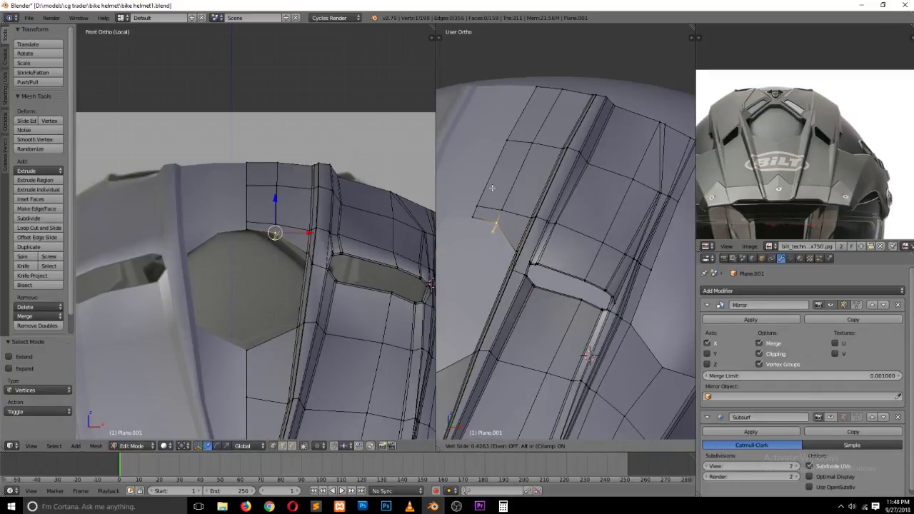
left_click(493, 192)
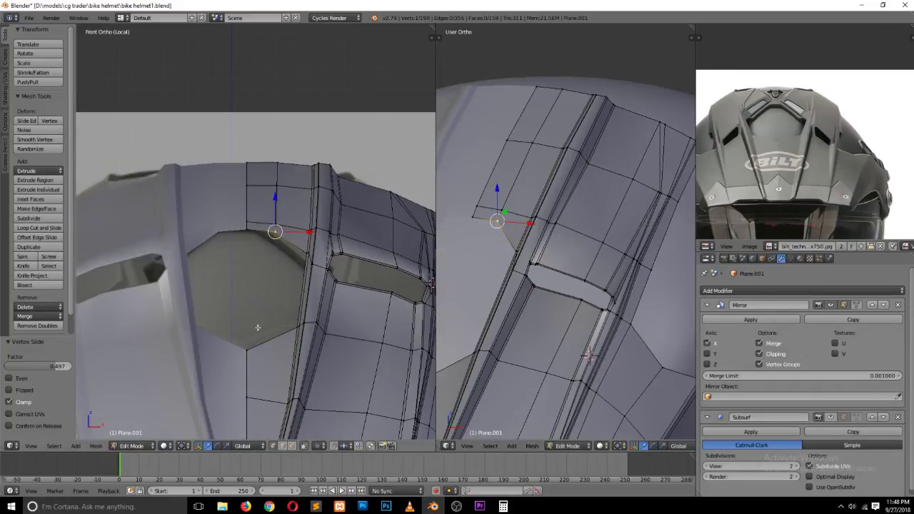
Step: Check the smoothed shell in Object Mode and save the helmet file
key("Tab")
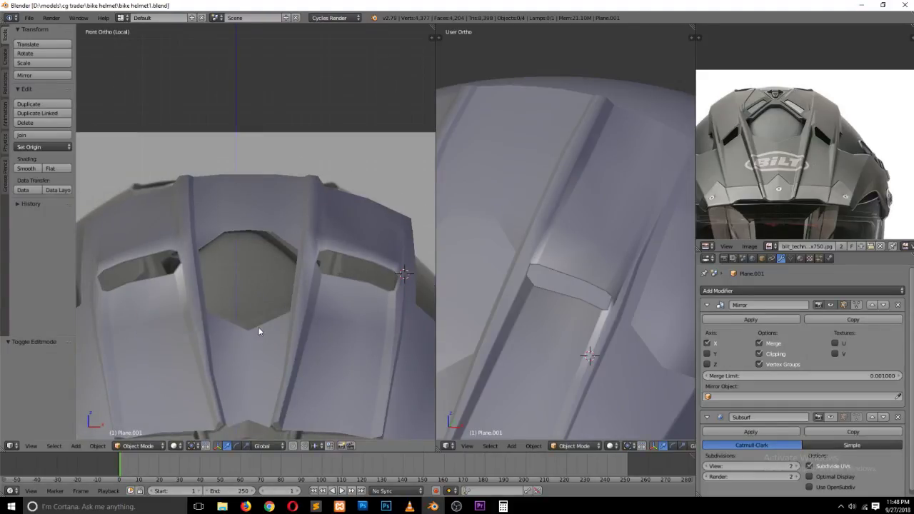
scroll(298, 292, "up", 3)
scroll(299, 291, "up", 2)
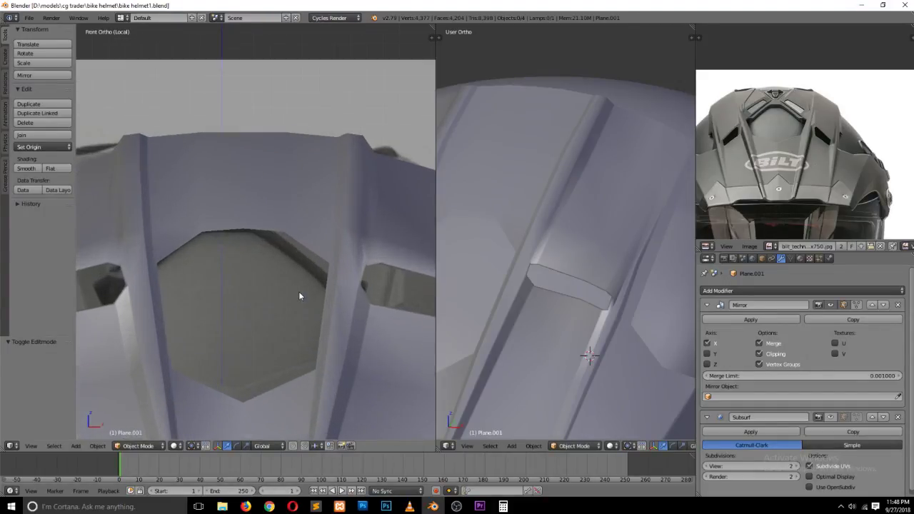
key("Tab")
key("a")
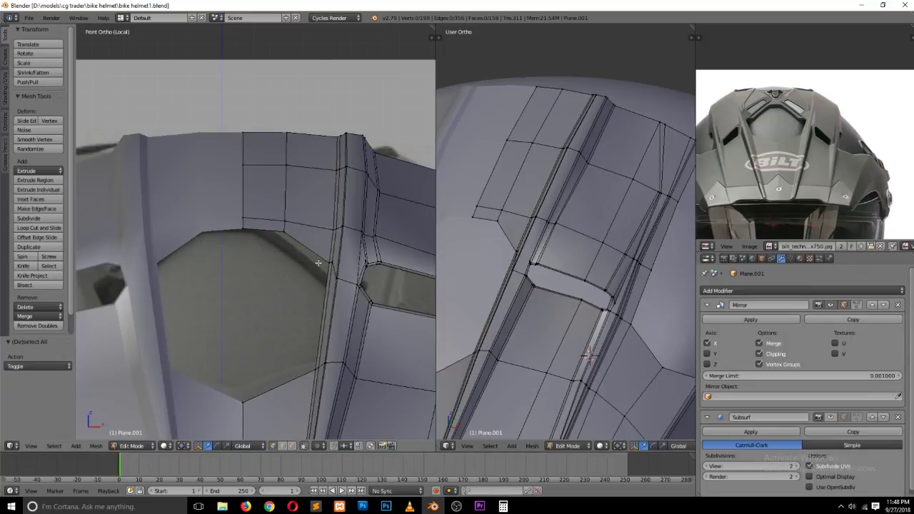
key("Tab")
key("ctrl+s")
left_click(318, 262)
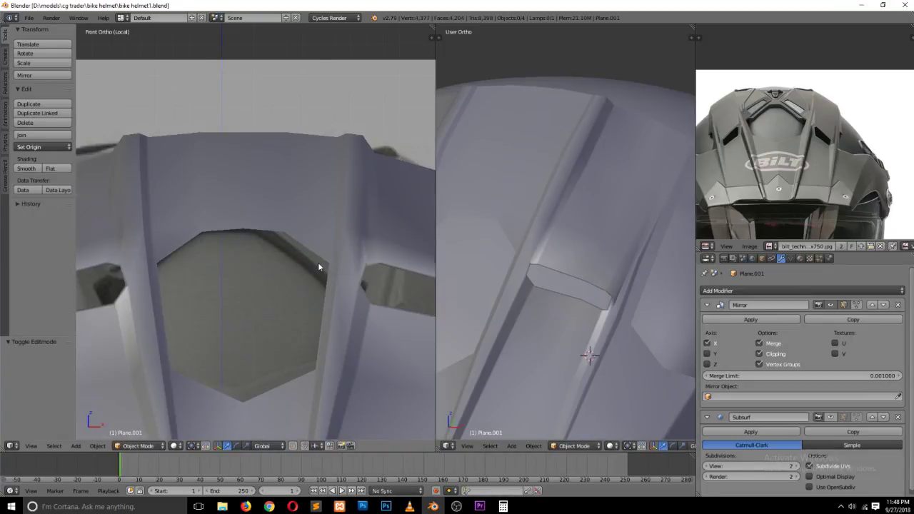
Step: Orbit to an angled view and select the helmet shell object
scroll(322, 322, "down", 4)
mouse_move(323, 326)
middle_mouse_down()
mouse_move(293, 365)
mouse_move(313, 355)
middle_mouse_up()
right_click(314, 354)
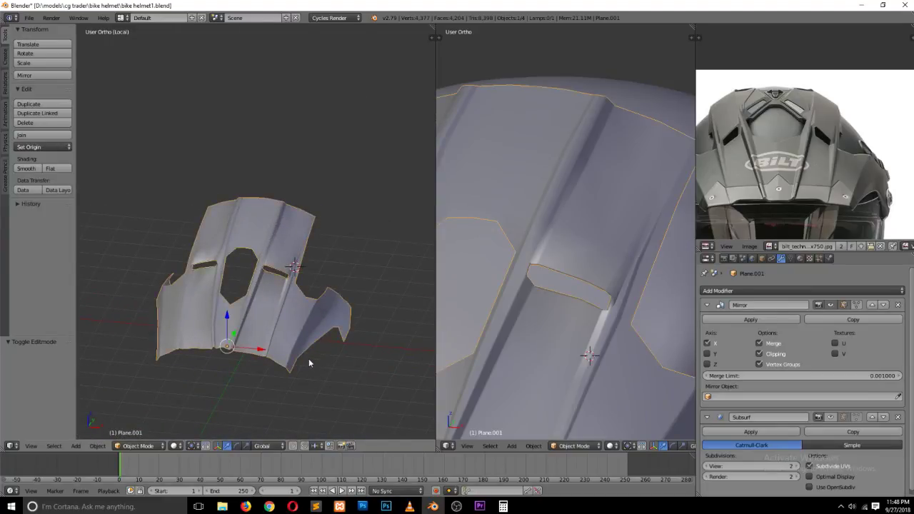
Step: Raise the shell's subdivision display and enter Edit Mode in front view with nothing selected
left_click(831, 418)
key("KP_1")
scroll(258, 285, "up", 3)
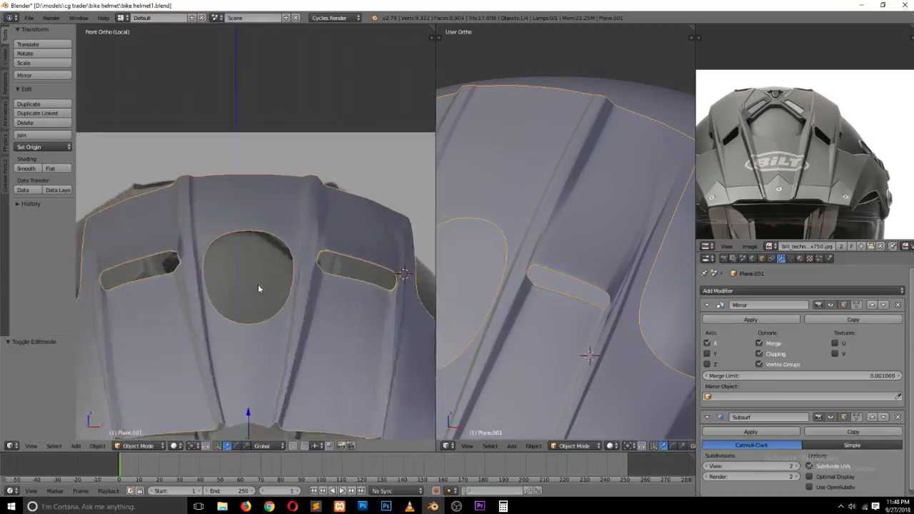
scroll(258, 284, "up", 1)
key("Tab")
key("a")
scroll(274, 252, "up", 2)
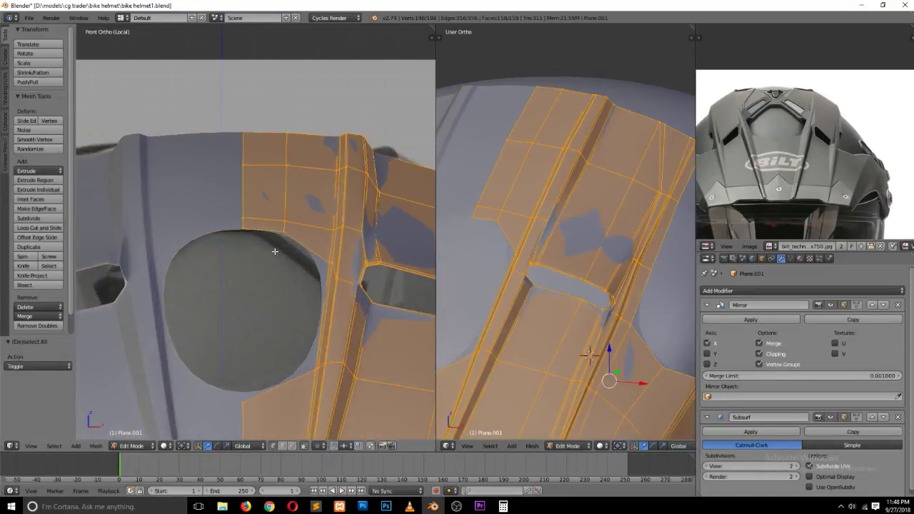
key("a")
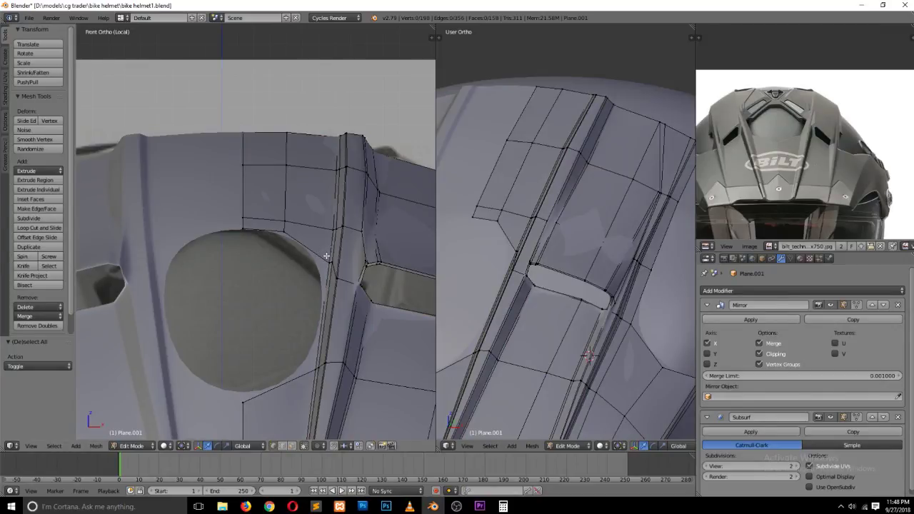
Step: Add an edge loop beside the side slot
key("ctrl+r")
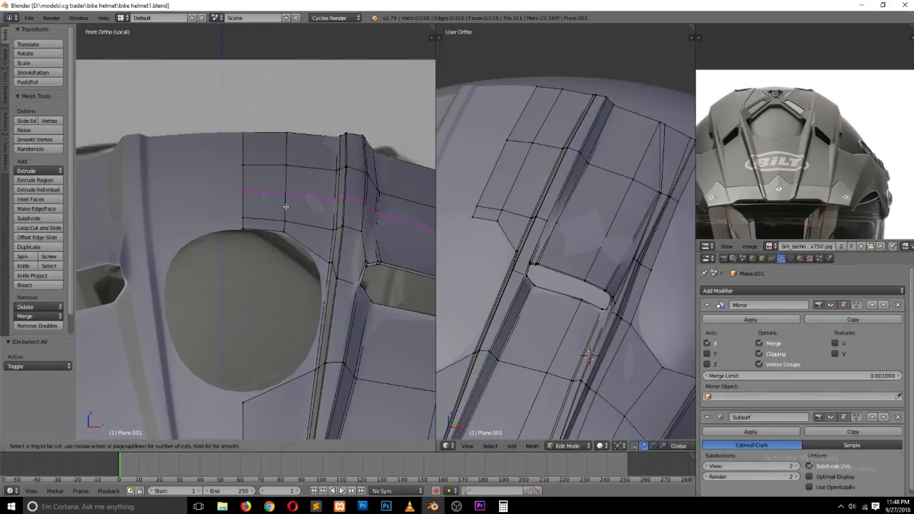
key("Escape")
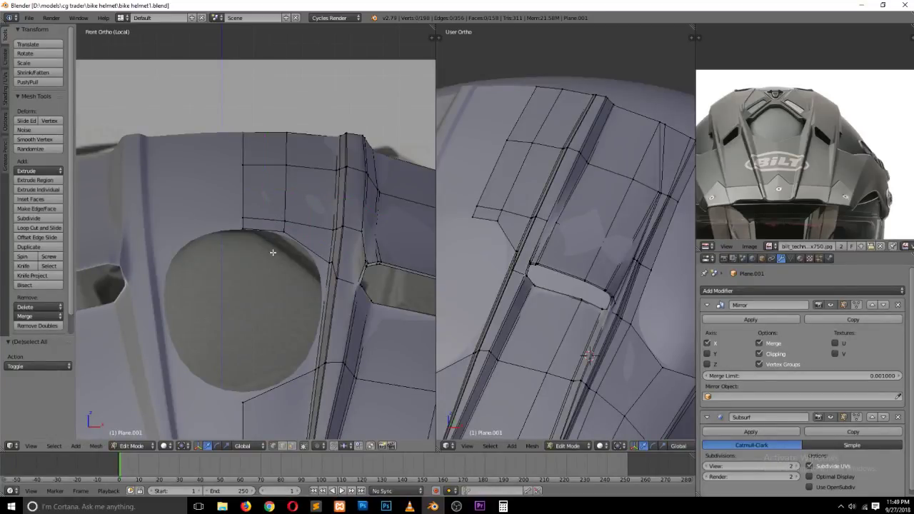
scroll(336, 289, "down", 2)
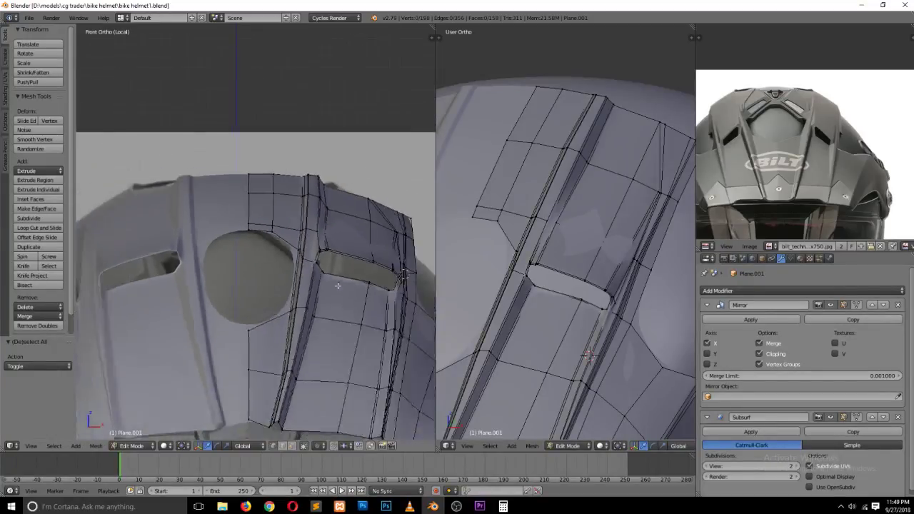
scroll(332, 284, "down", 1)
scroll(329, 280, "up", 1)
key("ctrl+r")
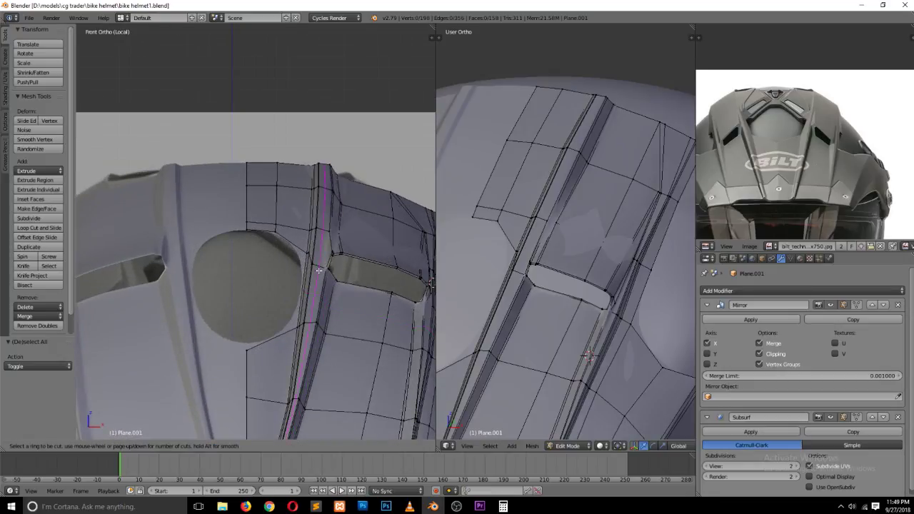
left_click(324, 281)
Step: Inspect the smoothed shell from several angles, then return to front view in Edit Mode
key("Tab")
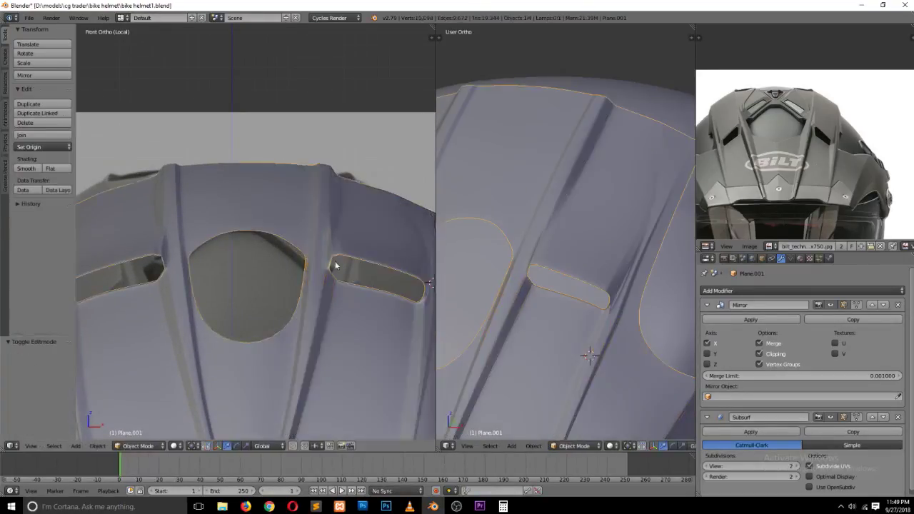
scroll(322, 286, "down", 2)
middle_click_drag(310, 294, 235, 319)
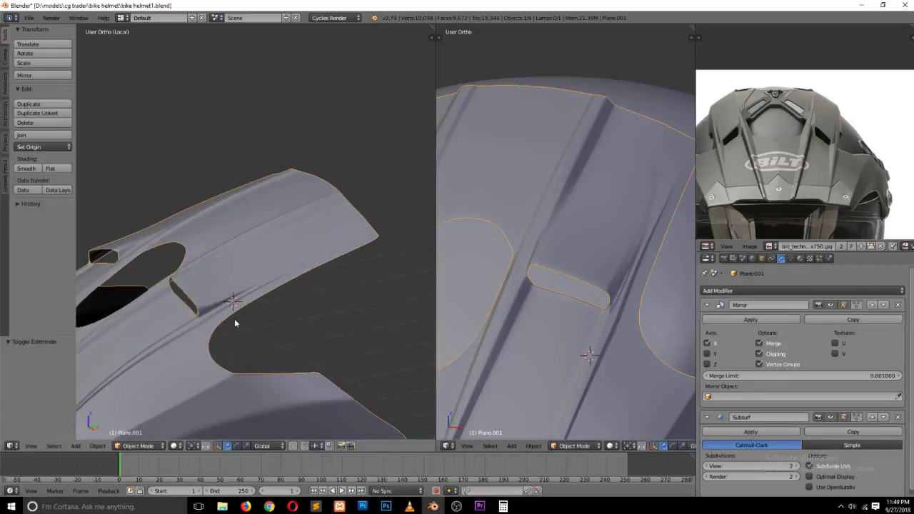
key("Tab")
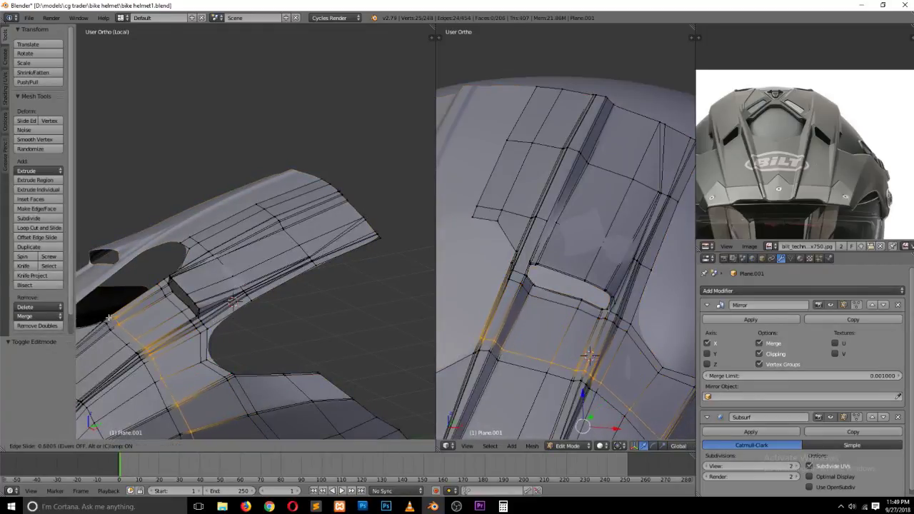
key("Tab")
scroll(105, 324, "down", 4)
middle_click_drag(122, 316, 189, 330)
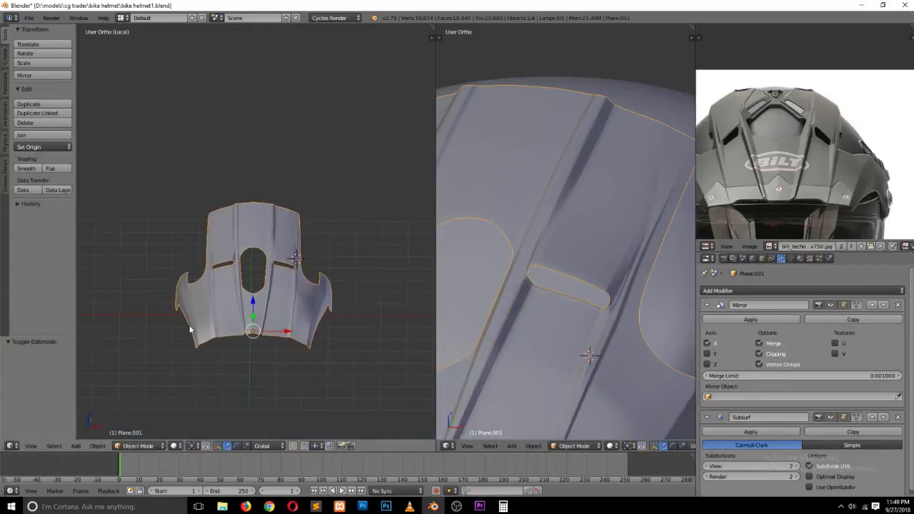
key("KP_1")
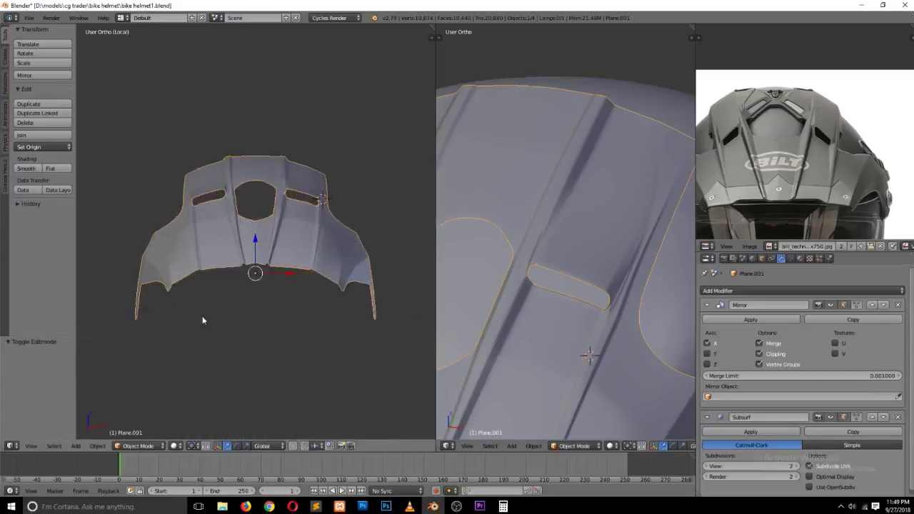
scroll(205, 319, "up", 5)
scroll(215, 316, "up", 3)
key("Tab")
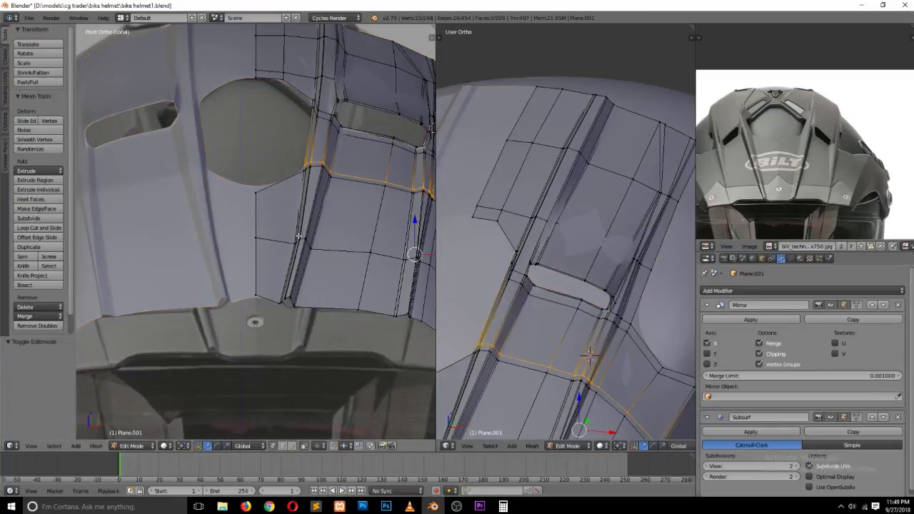
key("a")
key("a")
scroll(285, 190, "up", 2)
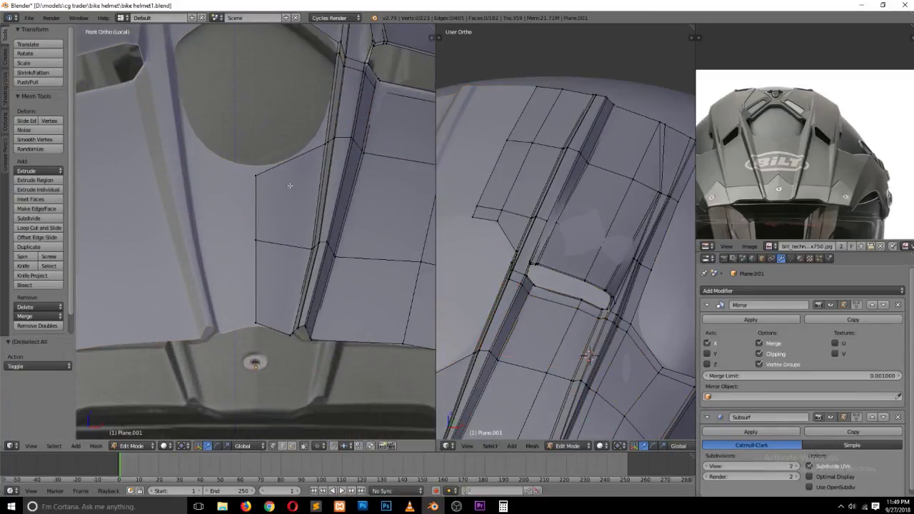
Step: Add an edge loop below the central vent and slide it toward the vent's lower point
key("ctrl+r")
left_click(329, 155)
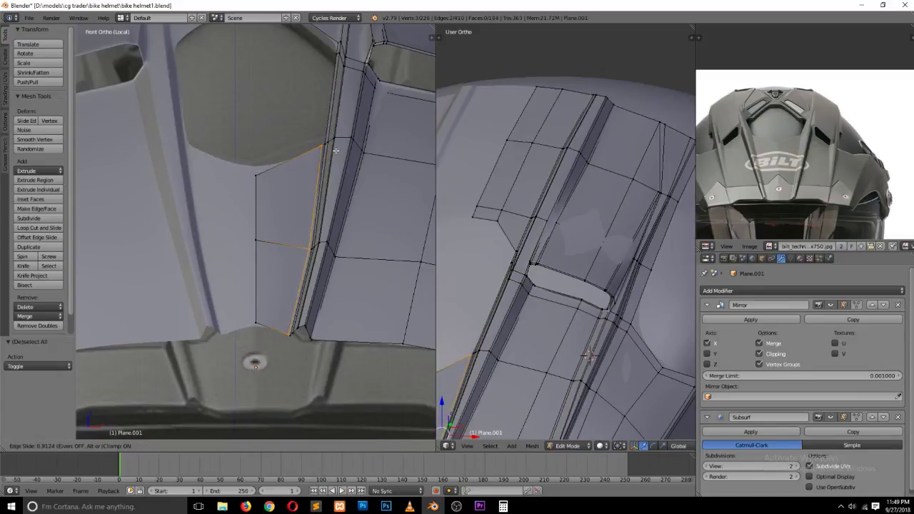
left_click(335, 150)
key("Tab")
mouse_move(300, 178)
middle_mouse_down()
mouse_move(295, 239)
mouse_move(308, 239)
mouse_move(275, 245)
middle_mouse_up()
key("Tab")
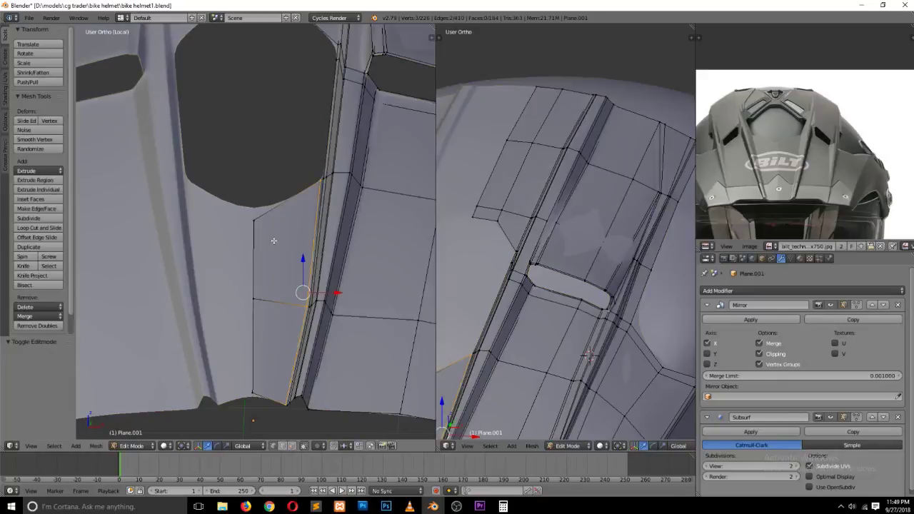
key("ctrl+z")
key("g")
key("g")
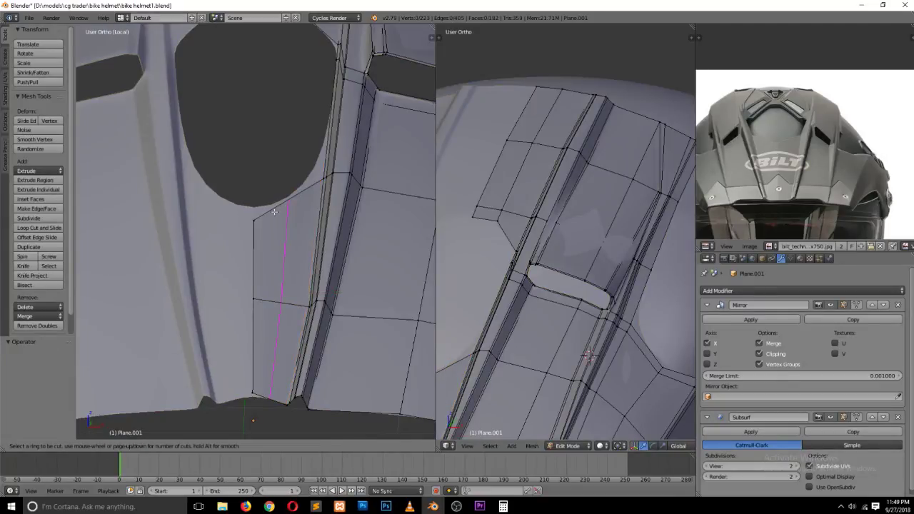
left_click(240, 229)
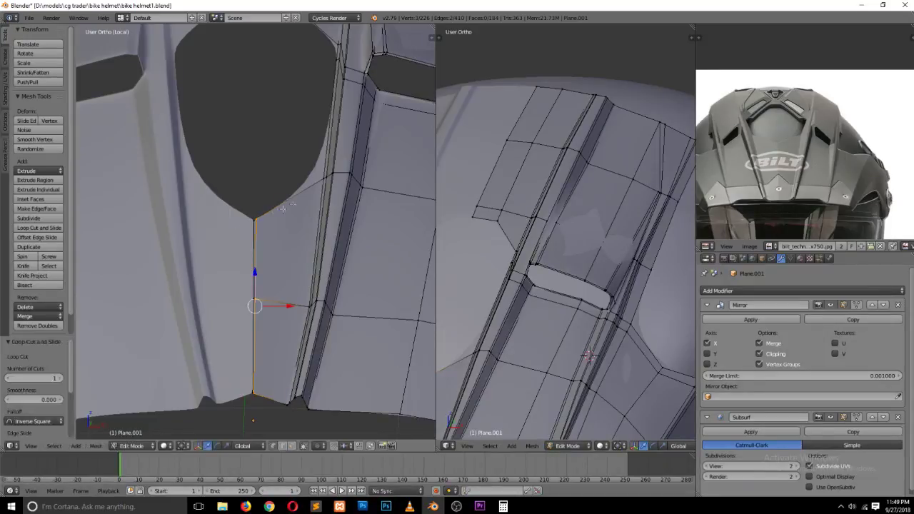
Step: Preview the smoothed shell in Object Mode, zooming in on the vent area
scroll(303, 202, "down", 4)
key("Tab")
key("Tab")
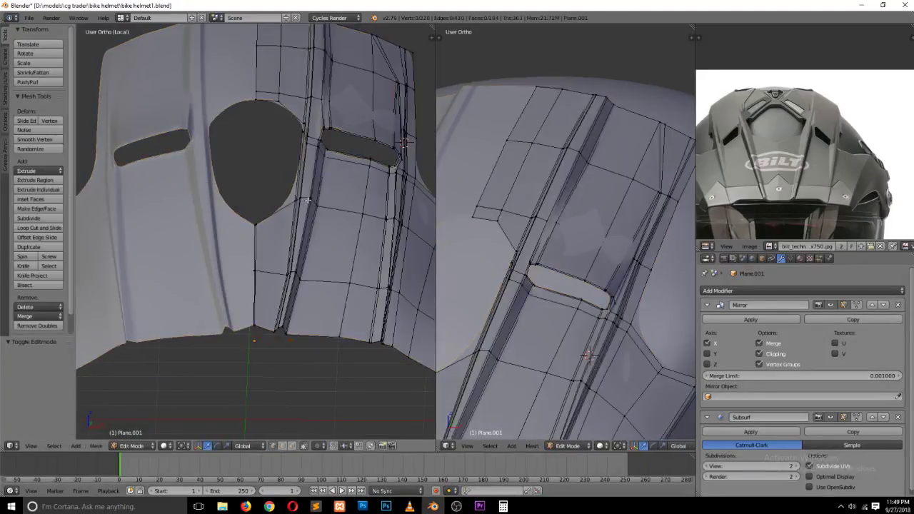
scroll(308, 199, "up", 3)
scroll(309, 199, "down", 3)
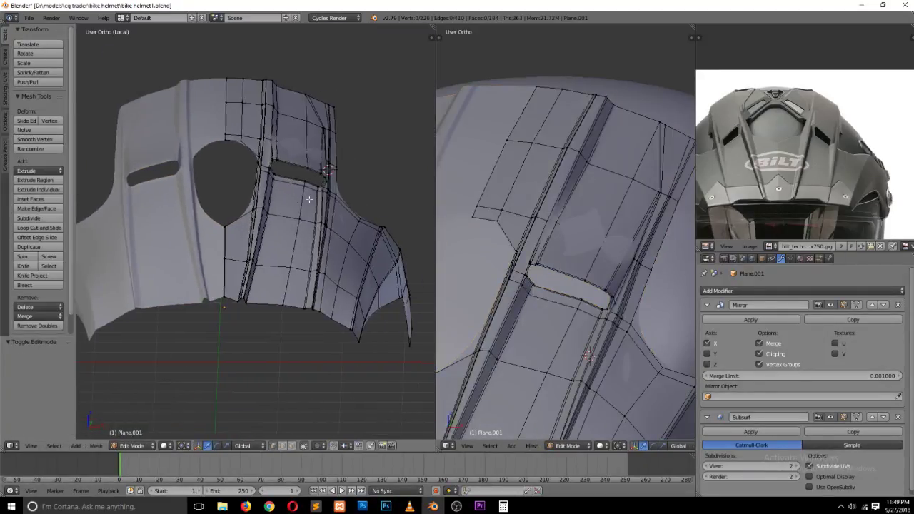
scroll(308, 199, "up", 2)
scroll(309, 200, "up", 2)
scroll(310, 201, "up", 2)
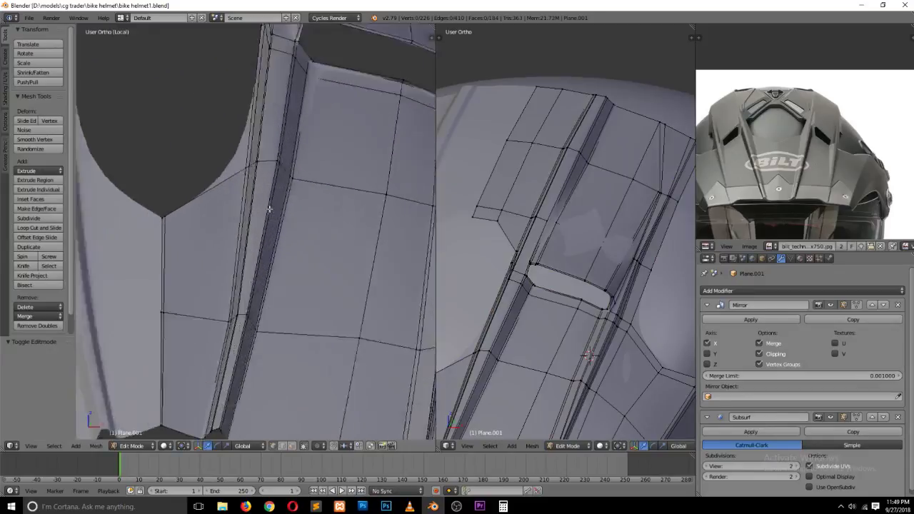
scroll(310, 201, "up", 1)
Step: Slide the edge beside the right rib closer to it to tighten that crease
key("ctrl+Tab")
left_click(262, 220)
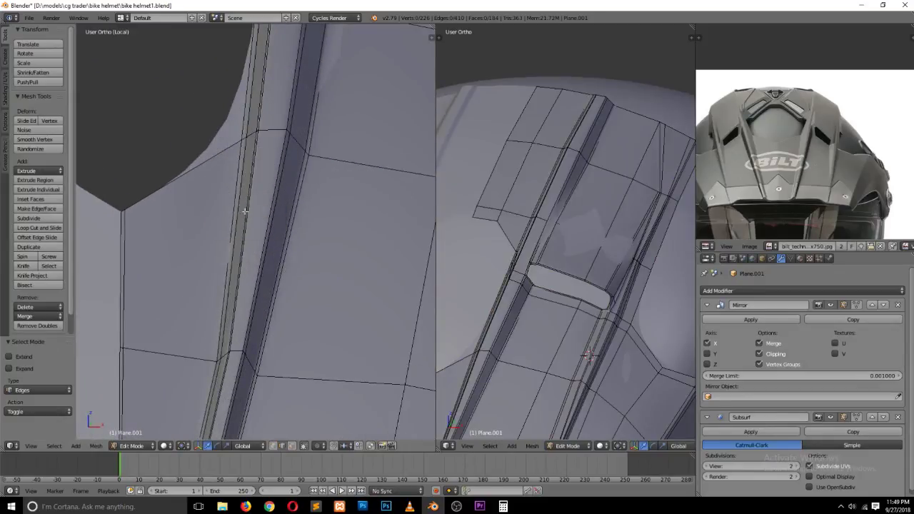
left_click(228, 155, "alt")
key("g")
key("g")
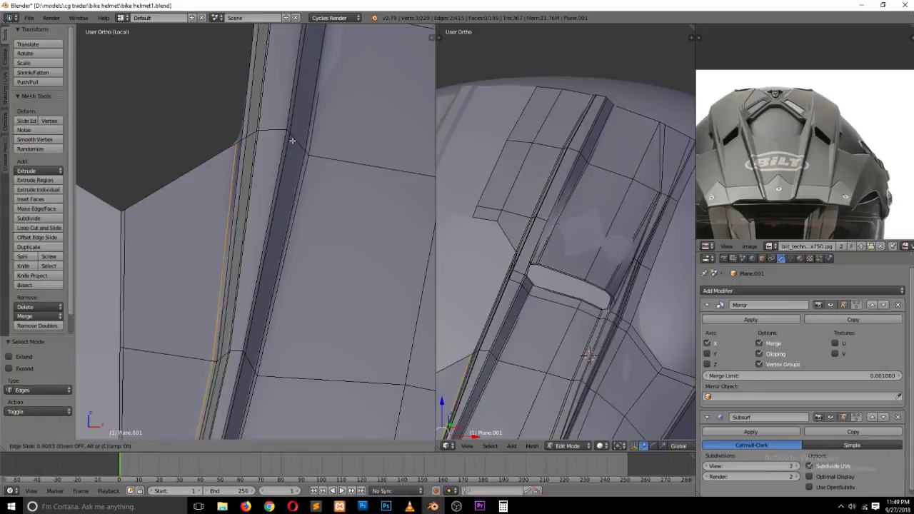
left_click(292, 141)
key("Tab")
scroll(237, 231, "down", 3)
mouse_move(236, 231)
middle_mouse_down()
mouse_move(288, 263)
mouse_move(268, 251)
mouse_move(258, 257)
mouse_move(212, 313)
middle_mouse_up()
Step: Reselect the helmet shell and pick an edge beside the central vent in Edit Mode
key("x")
key("a")
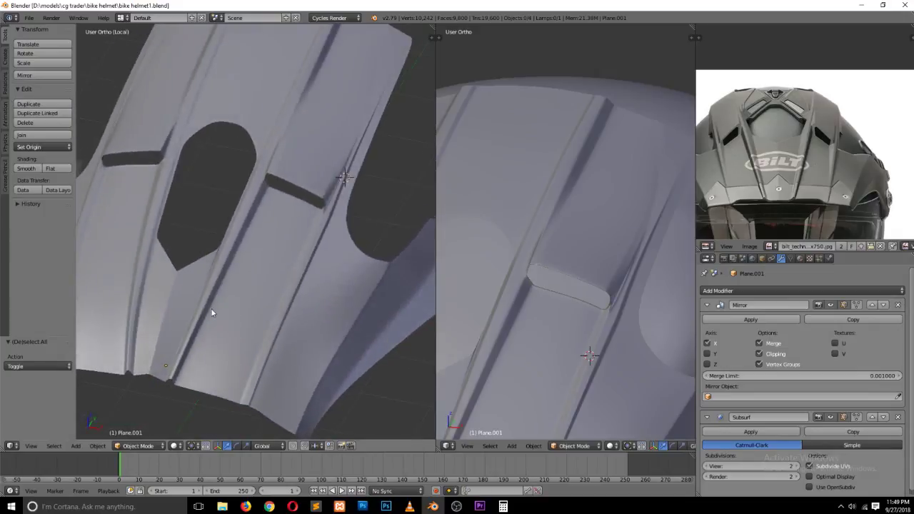
right_click(213, 312)
key("Tab")
right_click(189, 295)
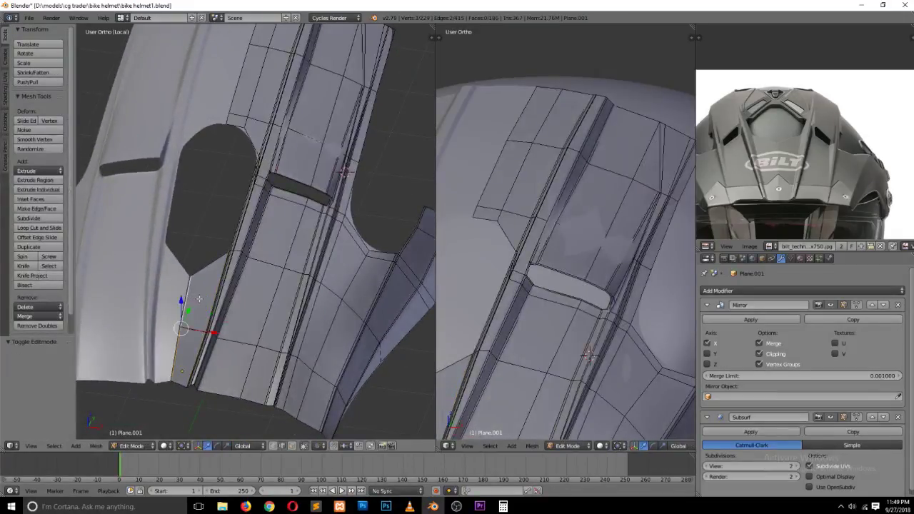
key("Tab")
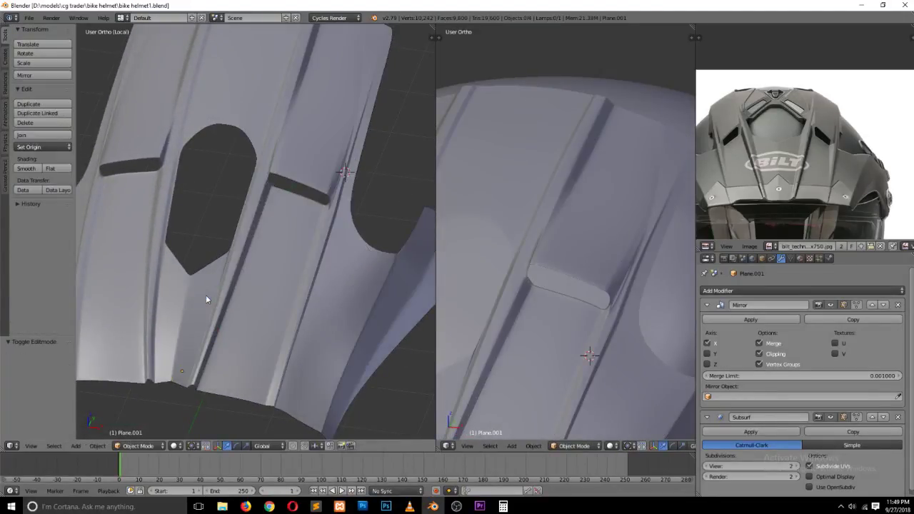
mouse_move(205, 300)
middle_mouse_down()
mouse_move(231, 279)
mouse_move(249, 215)
middle_mouse_up()
key("Tab")
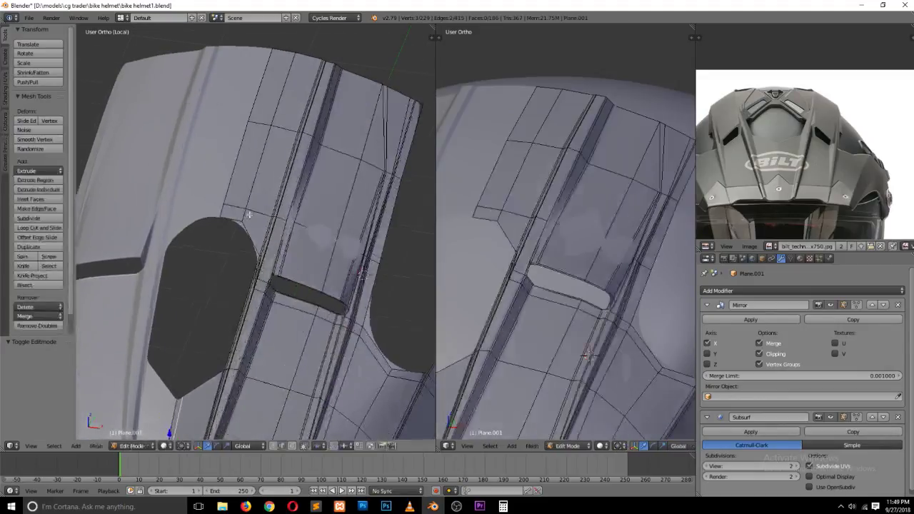
Step: Add two edge loops near the vent's upper corner and slide one tight against the rib
key("ctrl+r")
left_click(247, 219)
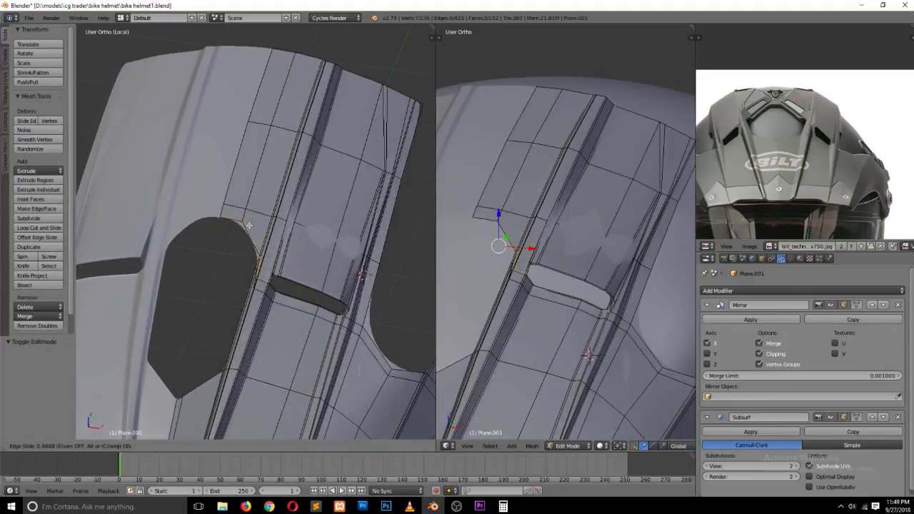
left_click(250, 224)
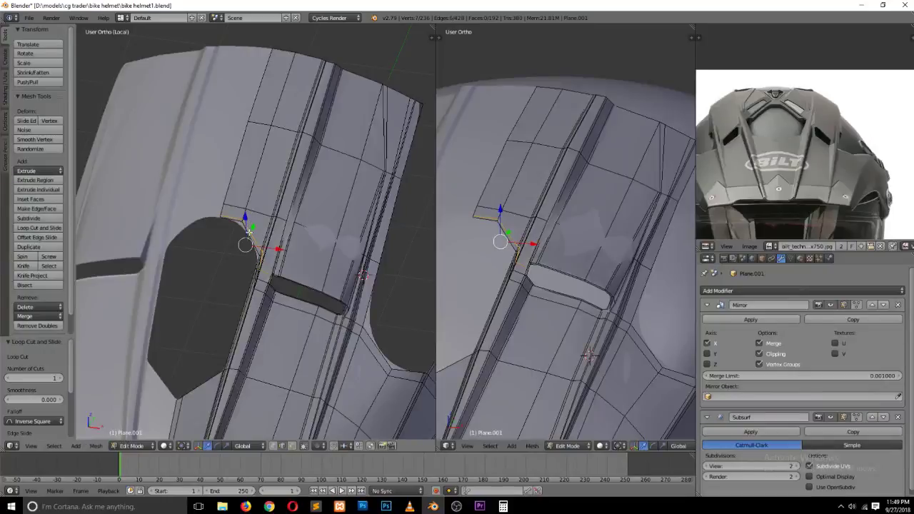
key("ctrl+r")
left_click(250, 232)
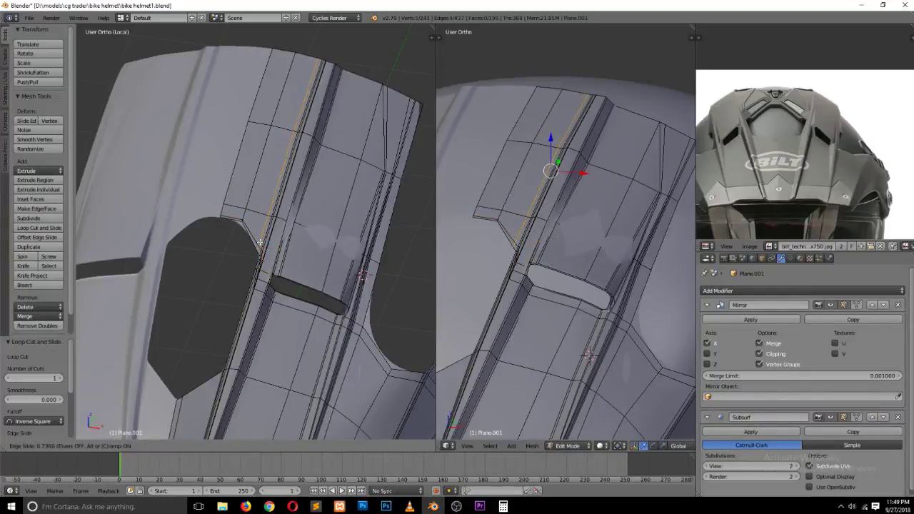
left_click(249, 230)
key("g")
key("g")
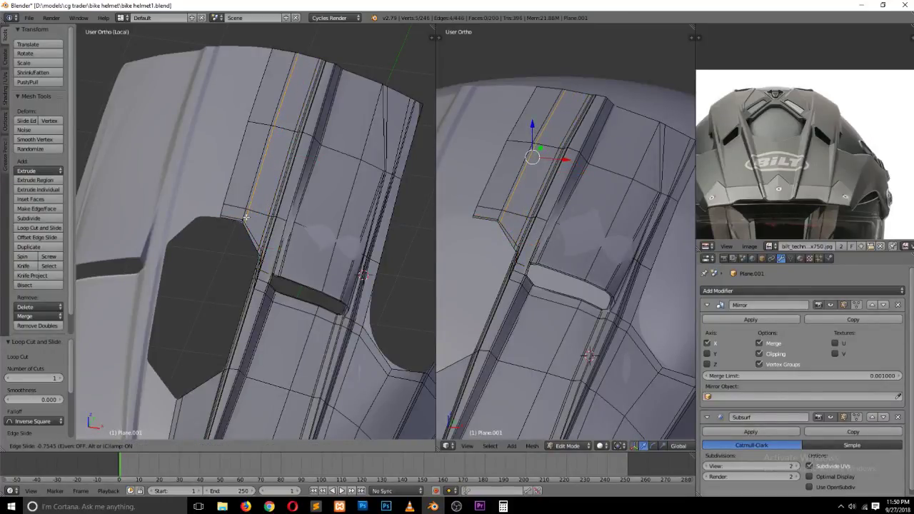
left_click(245, 246)
Step: Compare the smoothed shell with the reference photo in front view, then re-enter Edit Mode
key("Tab")
scroll(246, 251, "down", 5)
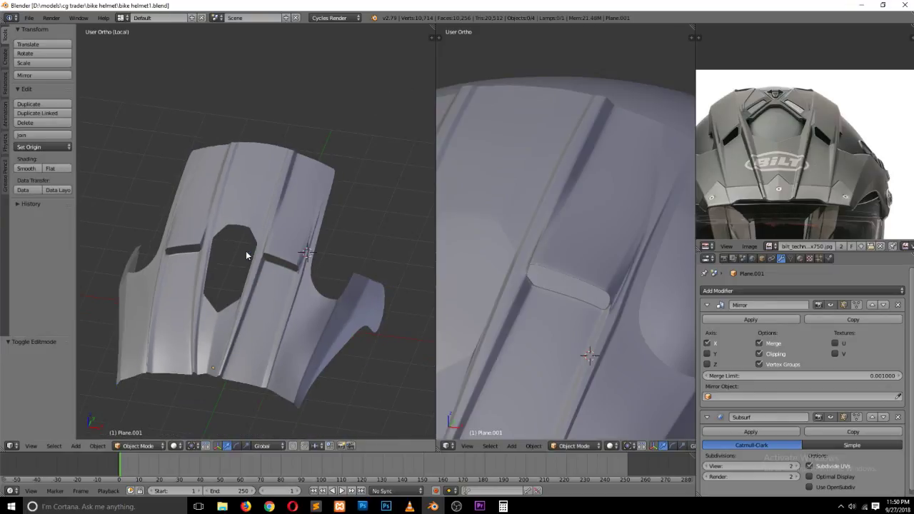
key("KP_1")
scroll(248, 255, "up", 2)
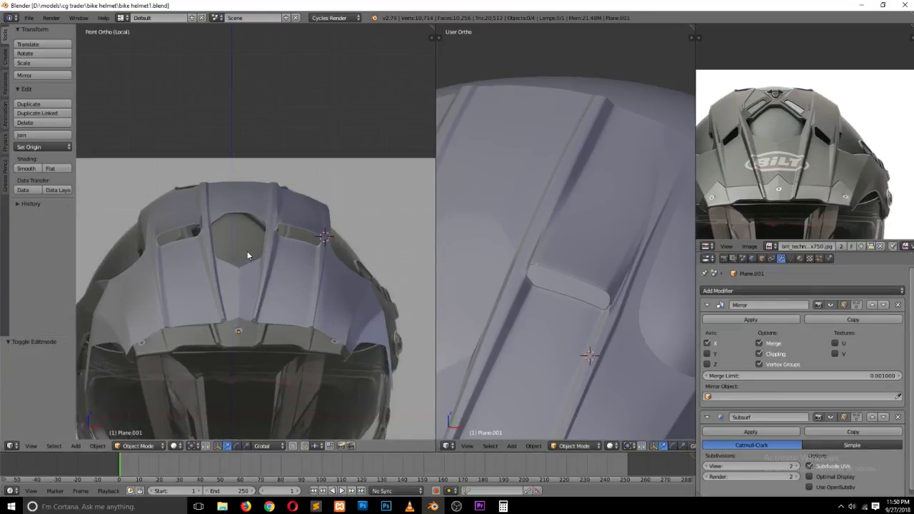
key("KP_5")
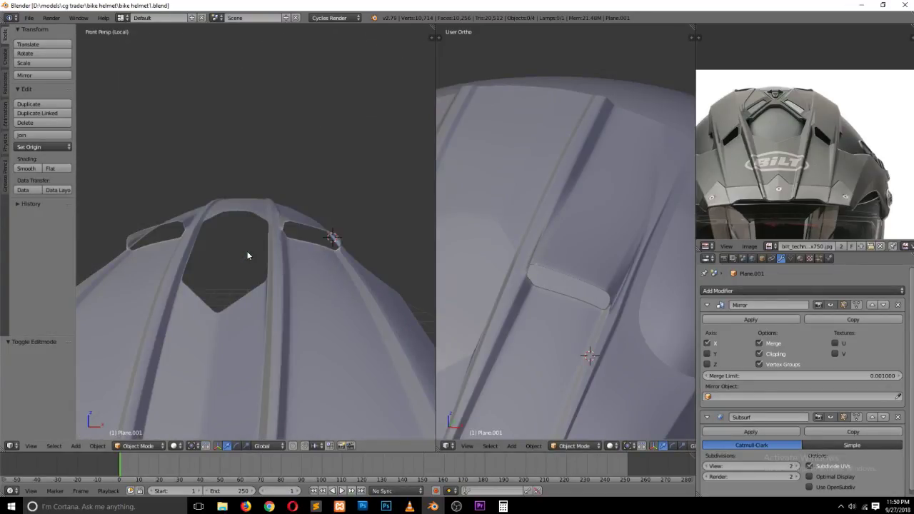
key("KP_5")
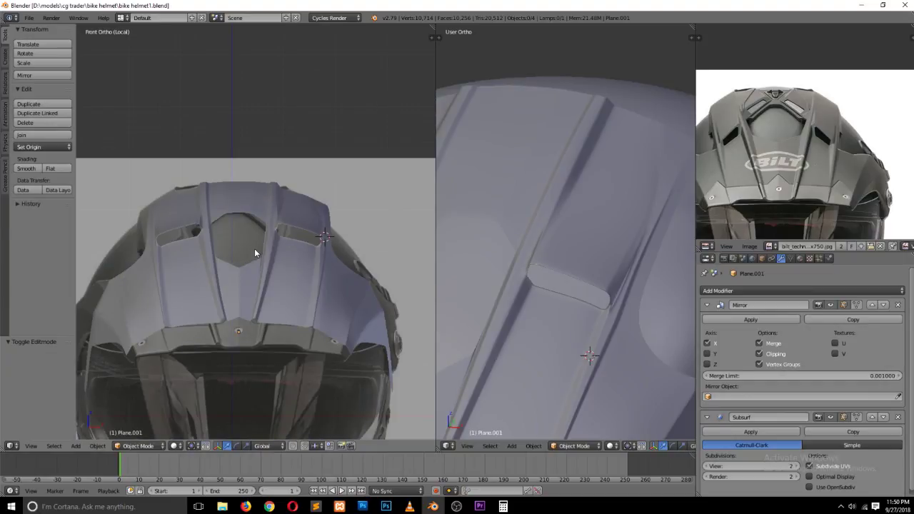
key("Tab")
Step: Switch to vertex selection and turn on see-through (X-ray) display of the mesh
key("ctrl+Tab")
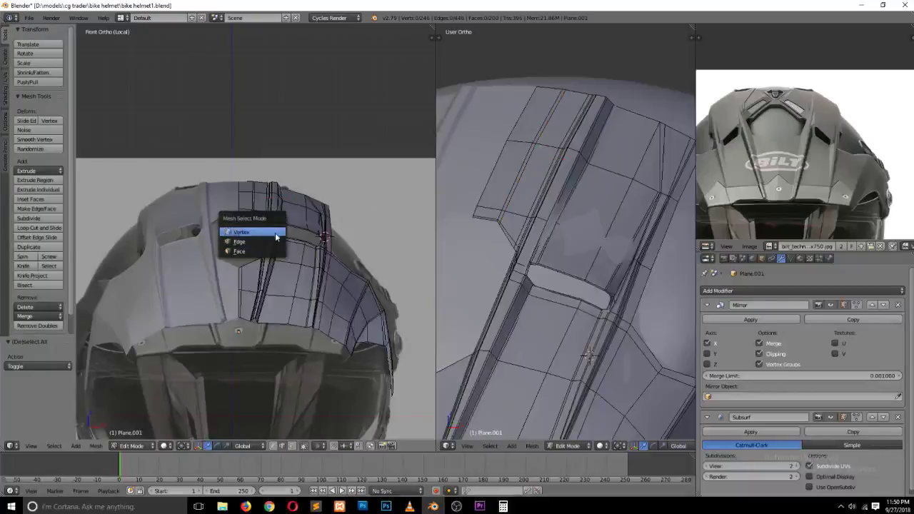
left_click(276, 234)
key("alt+z")
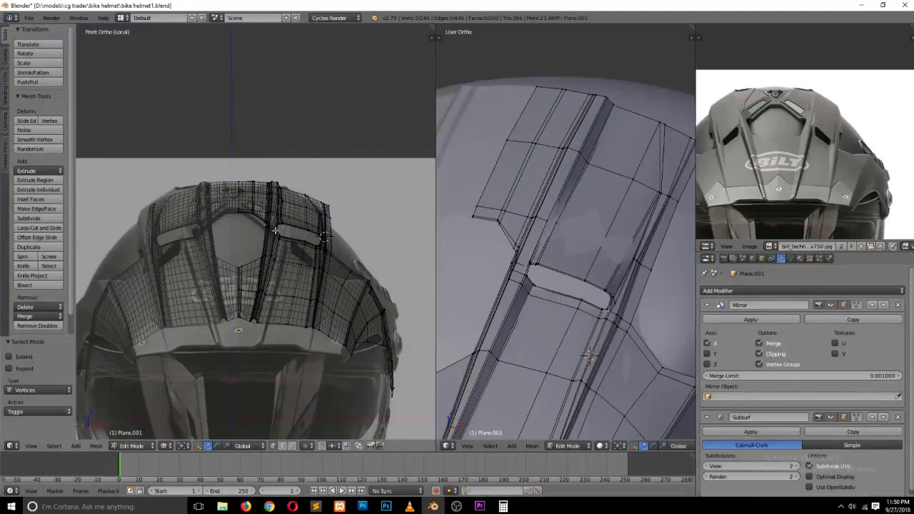
key("alt+z")
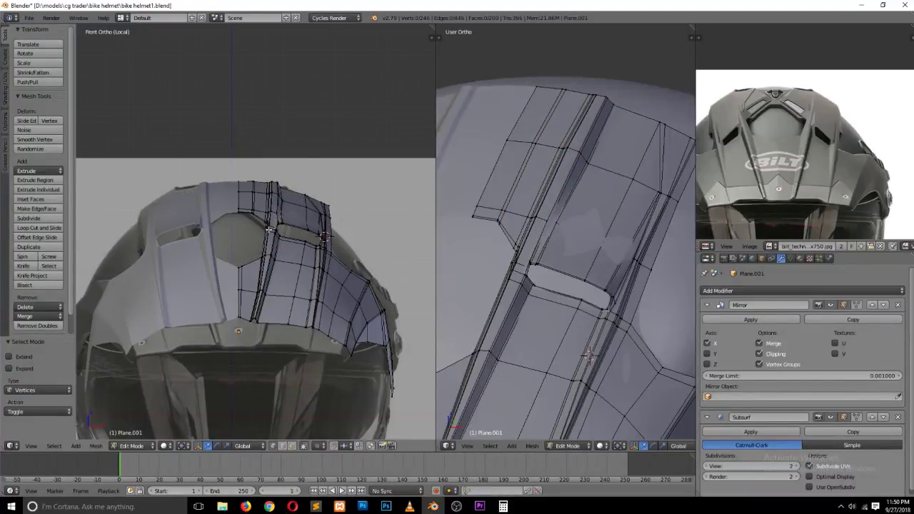
key("alt+z")
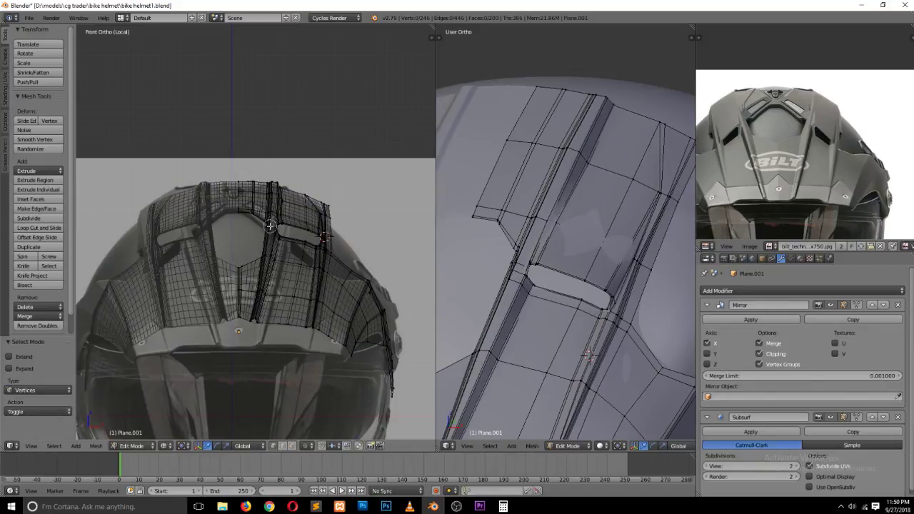
Step: Move the side slot's inner-corner vertex with proportional editing enabled
right_click(271, 227)
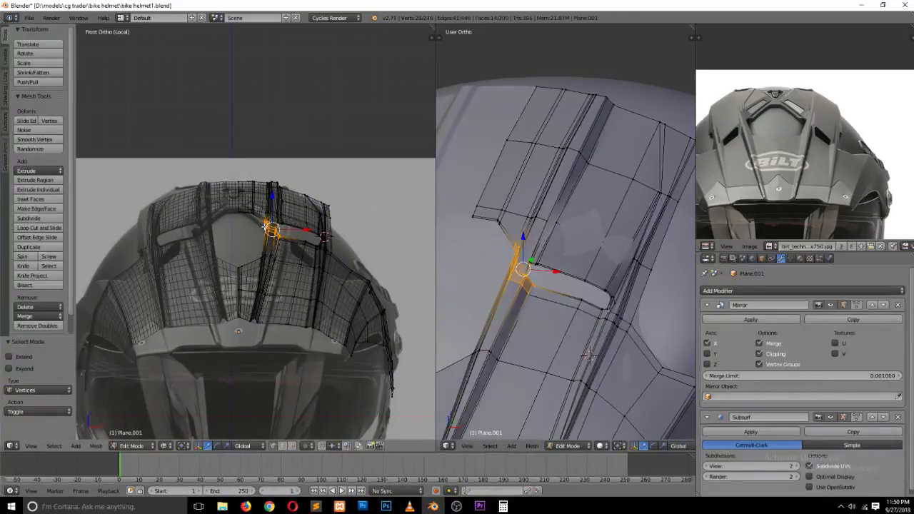
key("o")
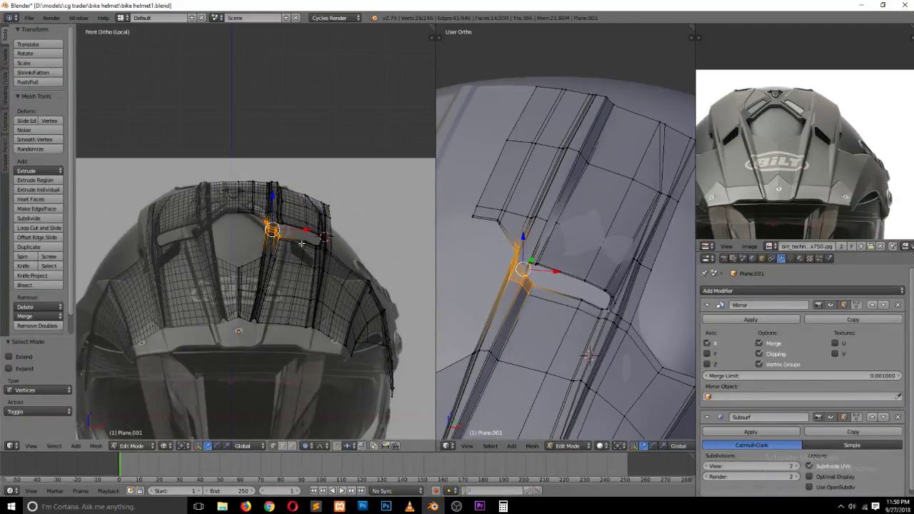
key("g")
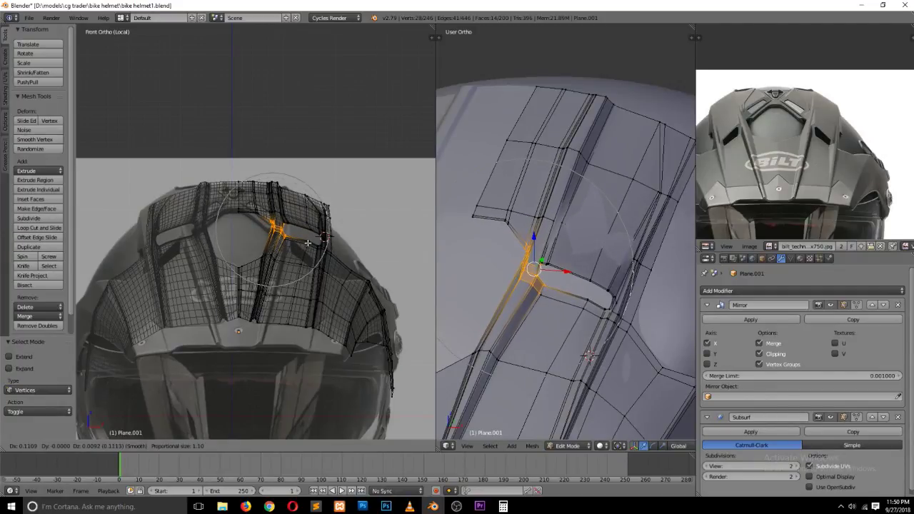
left_click(308, 244)
Step: Refine the vertex position in the side view, then again in the front view
key("KP_3")
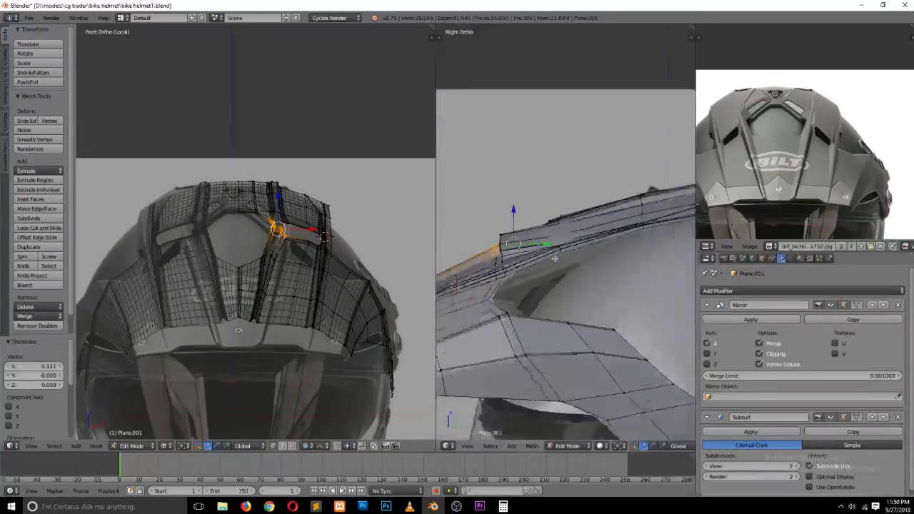
scroll(554, 257, "down", 1)
scroll(556, 247, "down", 1)
scroll(558, 237, "down", 1)
scroll(561, 229, "down", 1)
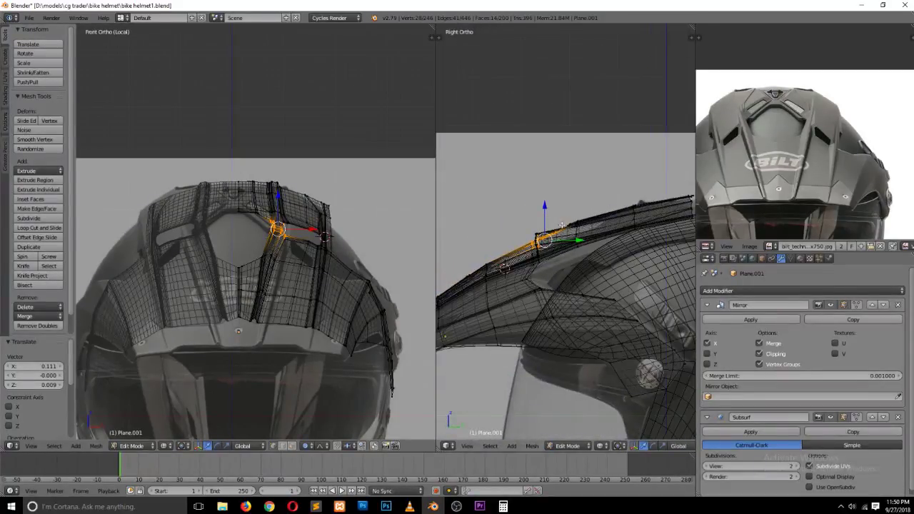
key("g")
left_click(557, 221)
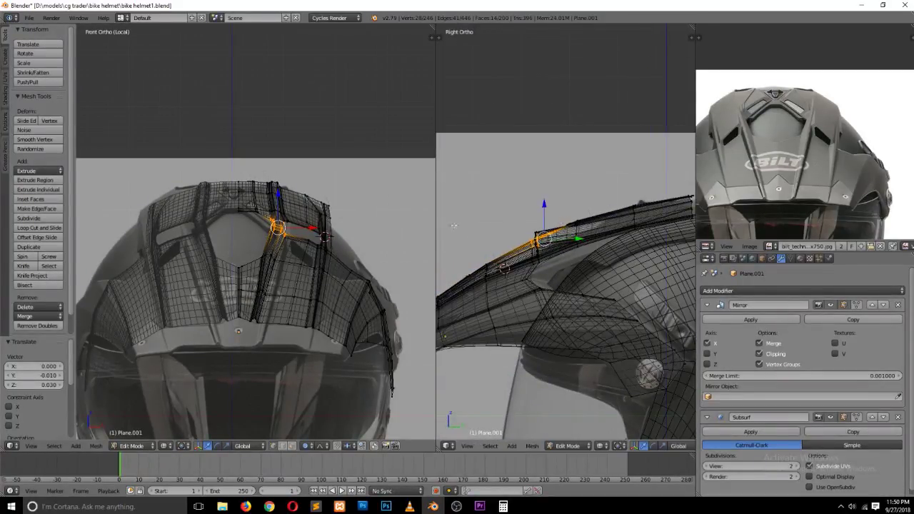
key("g")
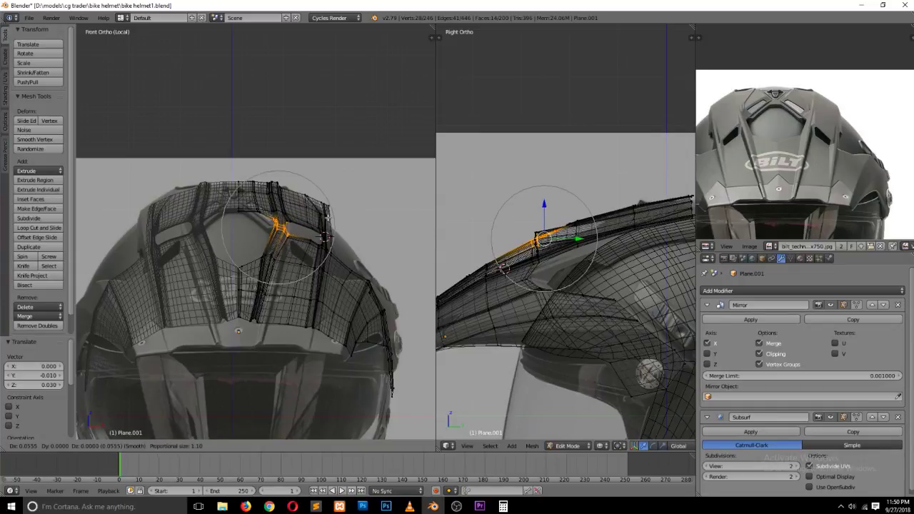
left_click(327, 217)
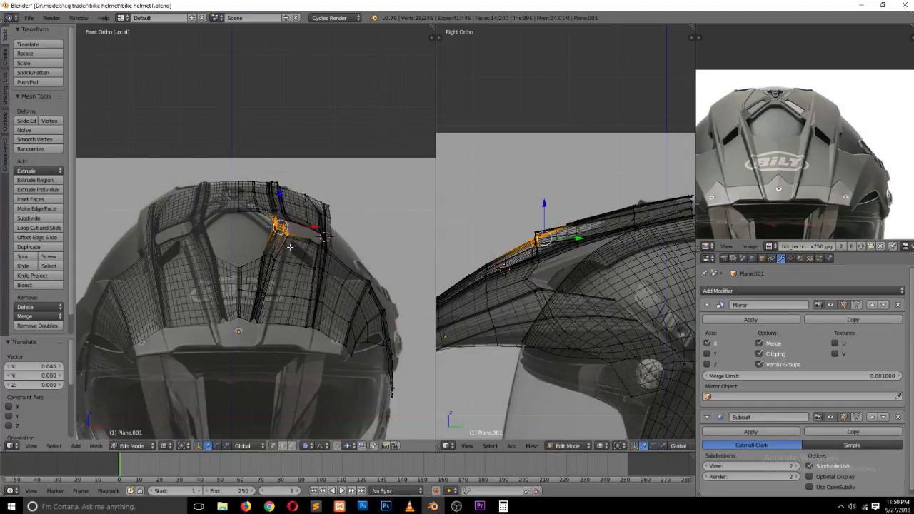
scroll(290, 247, "up", 1)
scroll(282, 258, "up", 1)
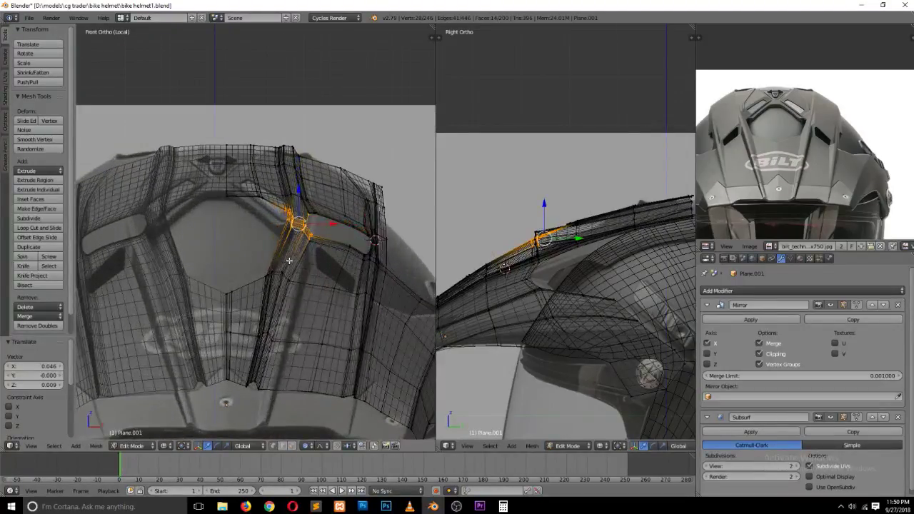
Step: Check the smoothed shape, then move three edge loops on the central rib together
key("Tab")
scroll(288, 260, "down", 1)
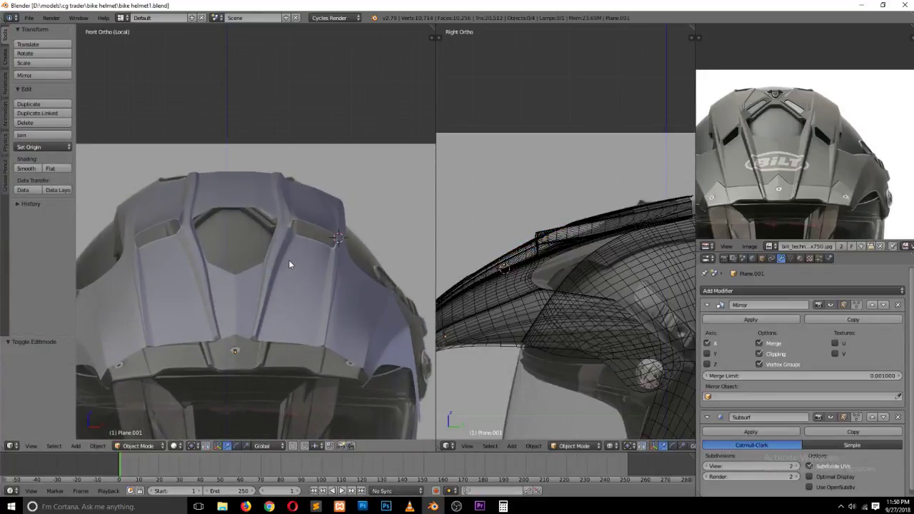
key("Tab")
scroll(289, 263, "up", 2)
key("a")
right_click(286, 273, "alt")
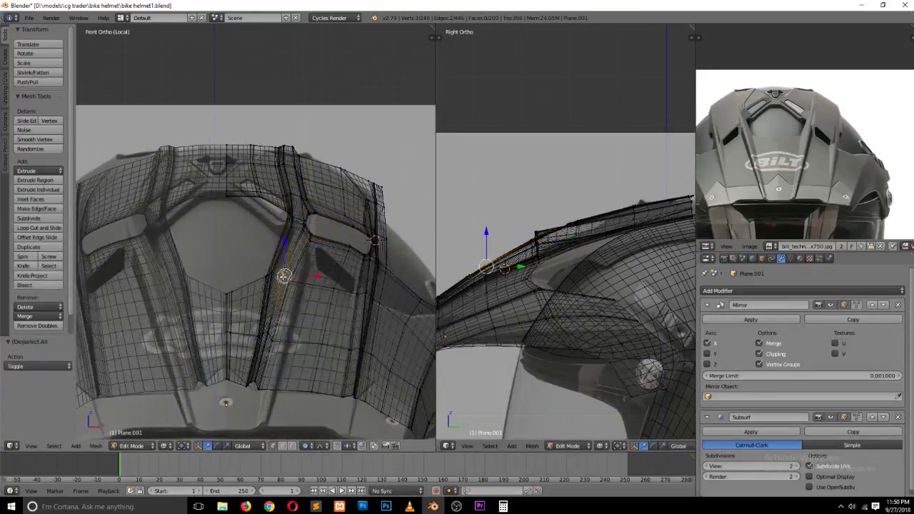
right_click(281, 273, "alt+shift")
right_click(290, 280, "alt+shift")
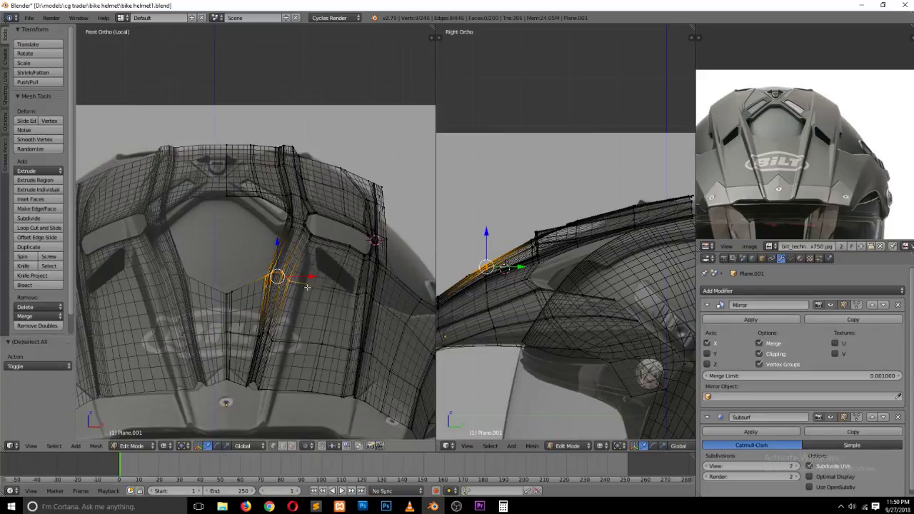
key("g")
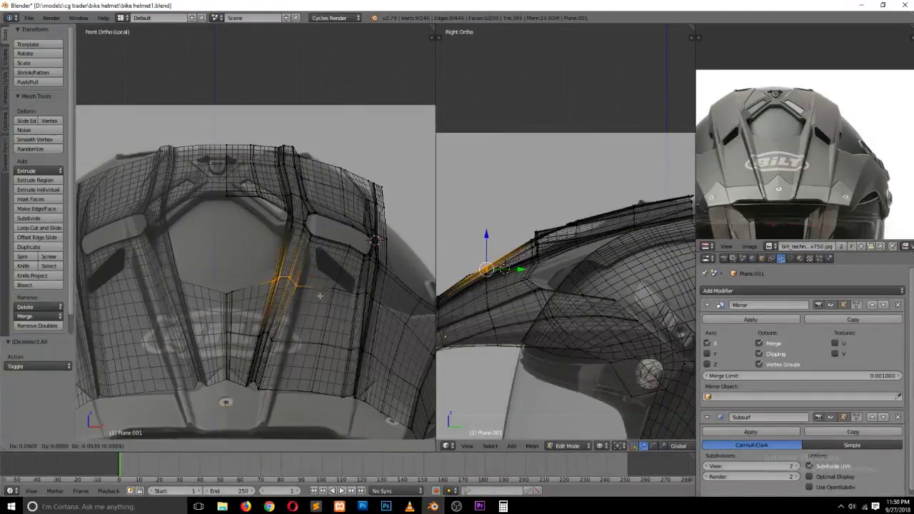
left_click(320, 296)
Step: Collapse the extra edges, shift the lower horizontal loop, and nudge the loop beside the vent
key("alt+m")
left_click(257, 386)
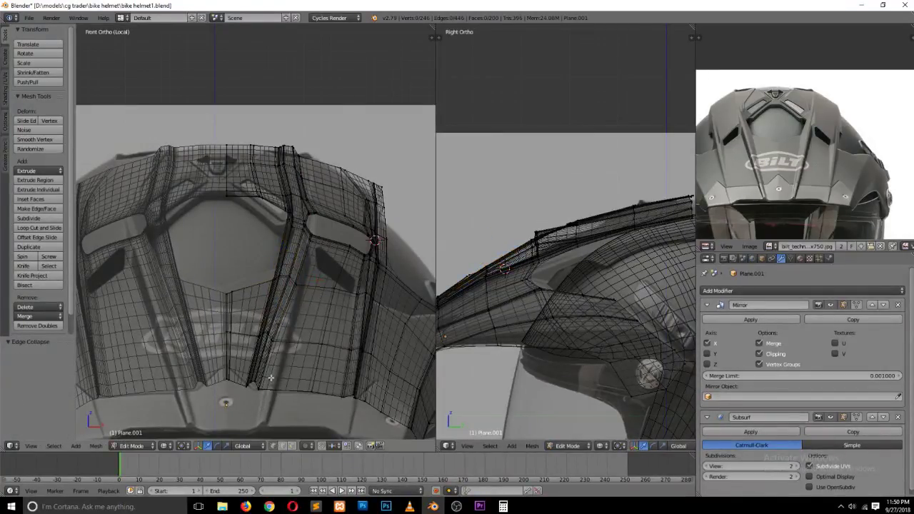
right_click(256, 386, "alt")
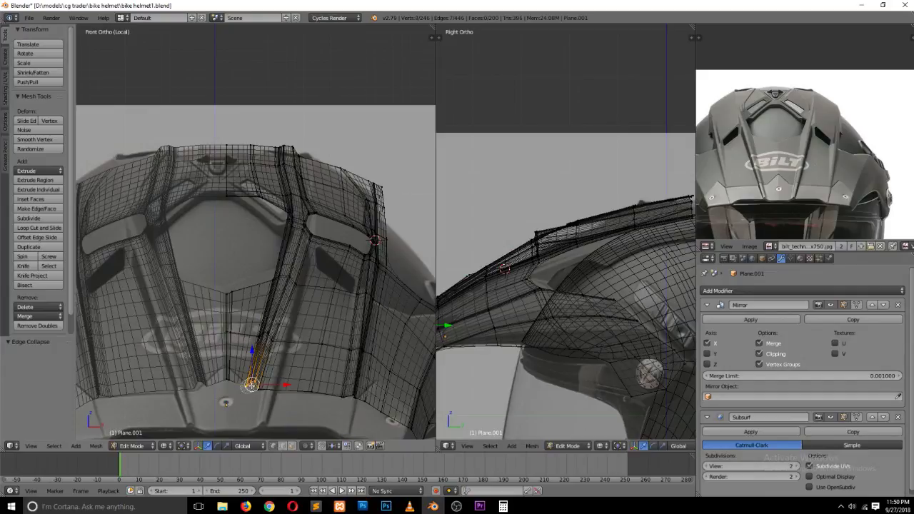
key("g")
left_click(282, 368)
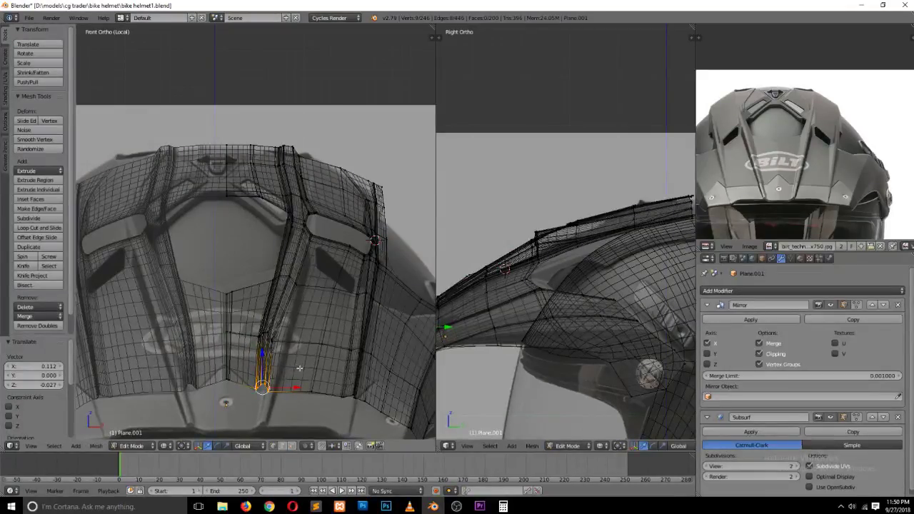
key("a")
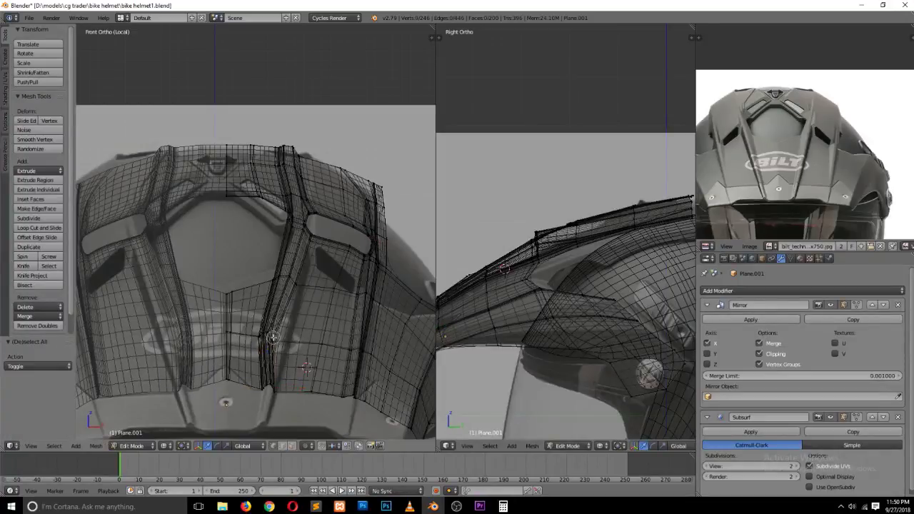
right_click(306, 368, "alt")
key("g")
left_click(307, 367)
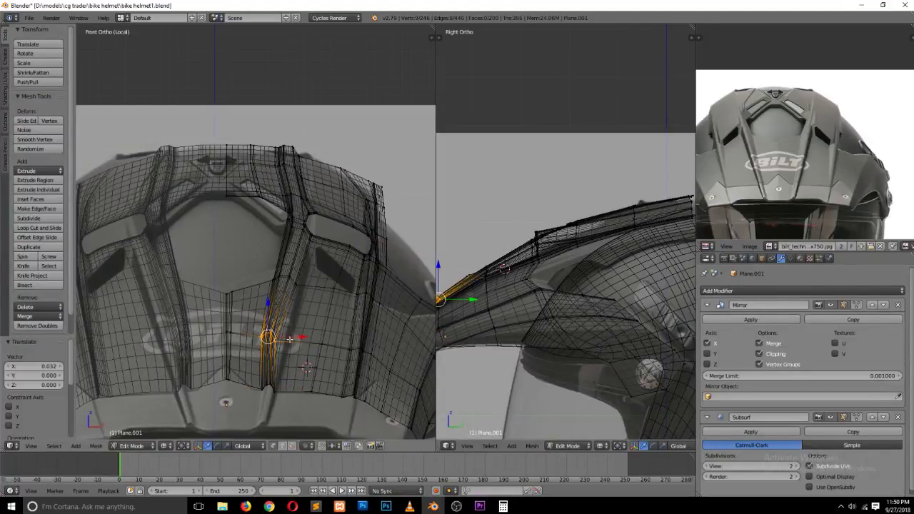
Step: Reposition a loop near the side slot and a vertical rib loop, then return to Object Mode
key("a")
right_click(294, 280, "alt")
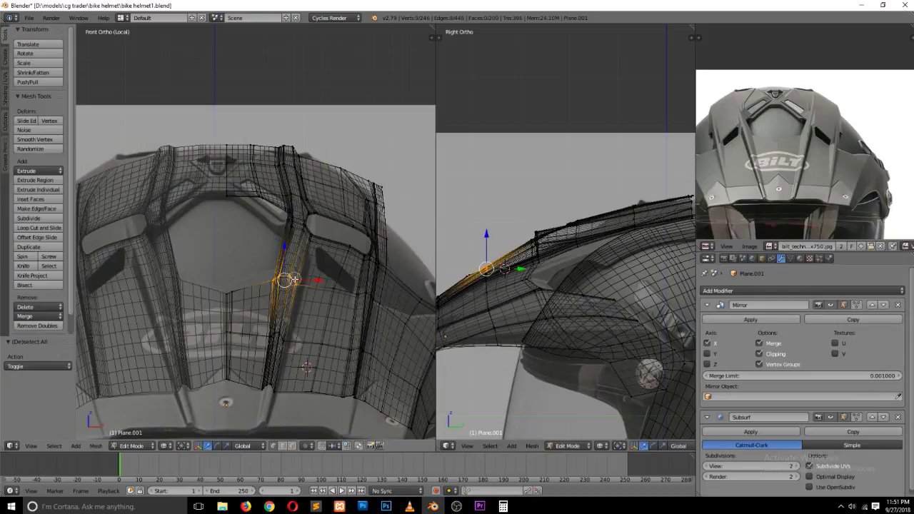
key("g")
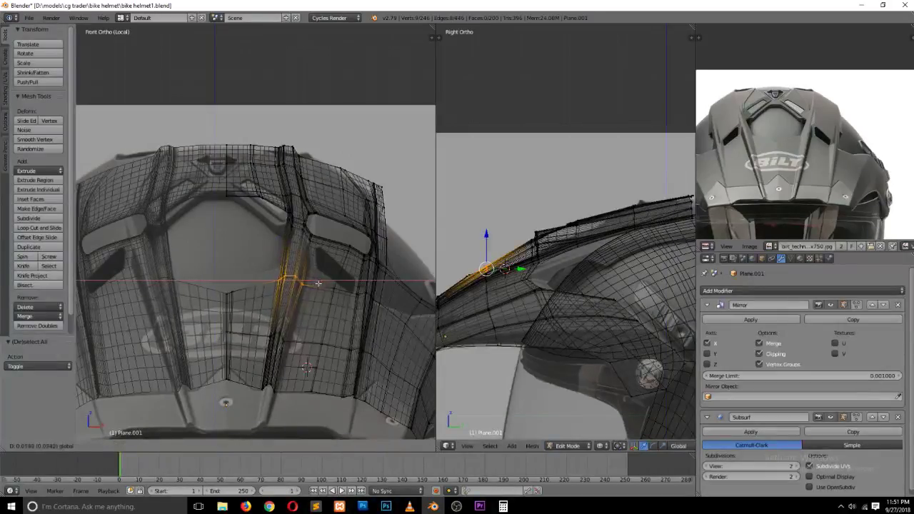
left_click(300, 282)
key("a")
right_click(280, 339, "alt")
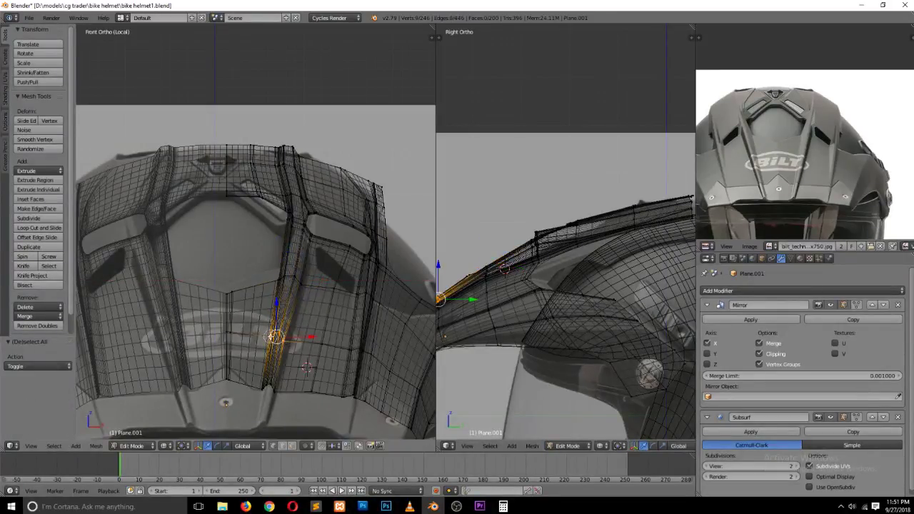
key("g")
left_click(276, 379)
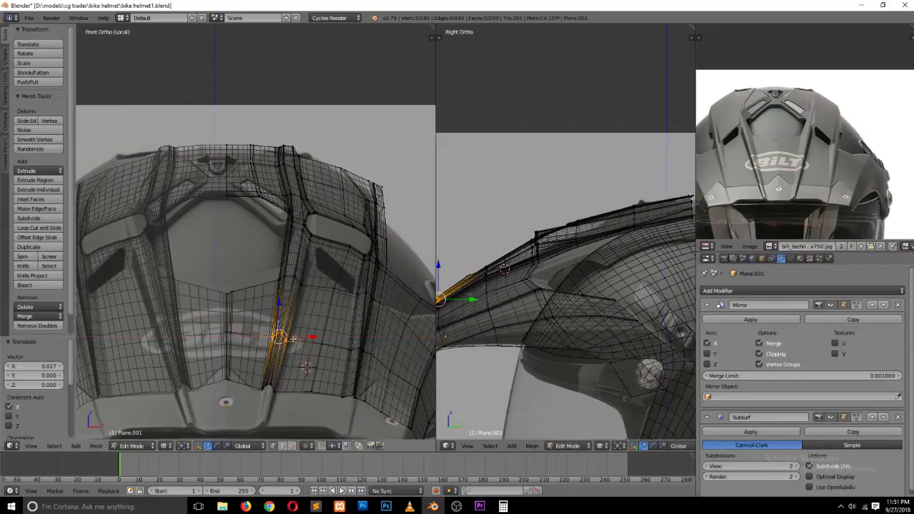
key("a")
key("Tab")
Step: Save over the helmet file and return to mesh editing
key("ctrl+s")
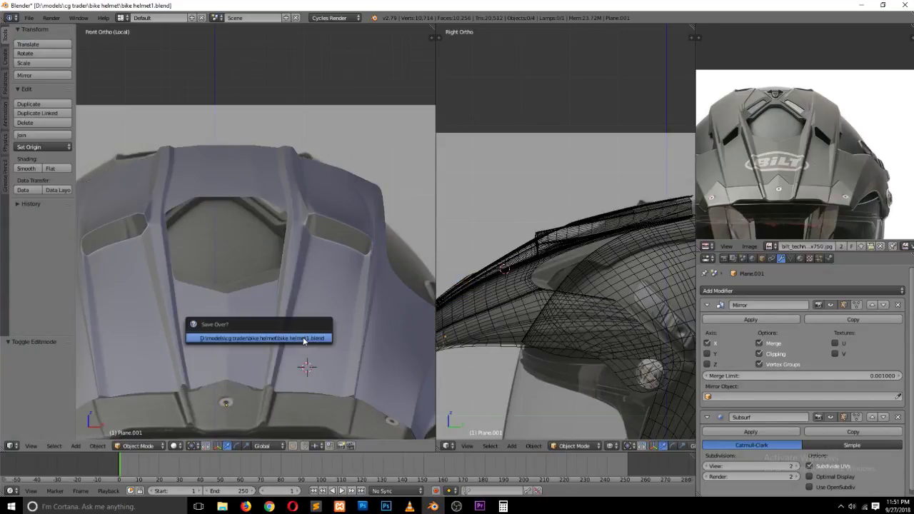
left_click(304, 338)
scroll(302, 337, "up", 3)
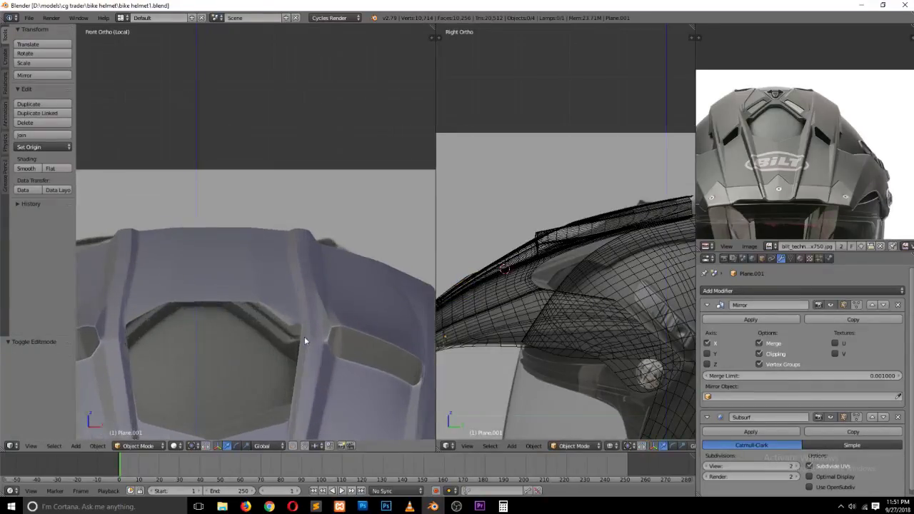
key("Tab")
Step: Shift the edge loop beside the vent left along X and raise the neighbouring strip along Z
right_click(261, 303)
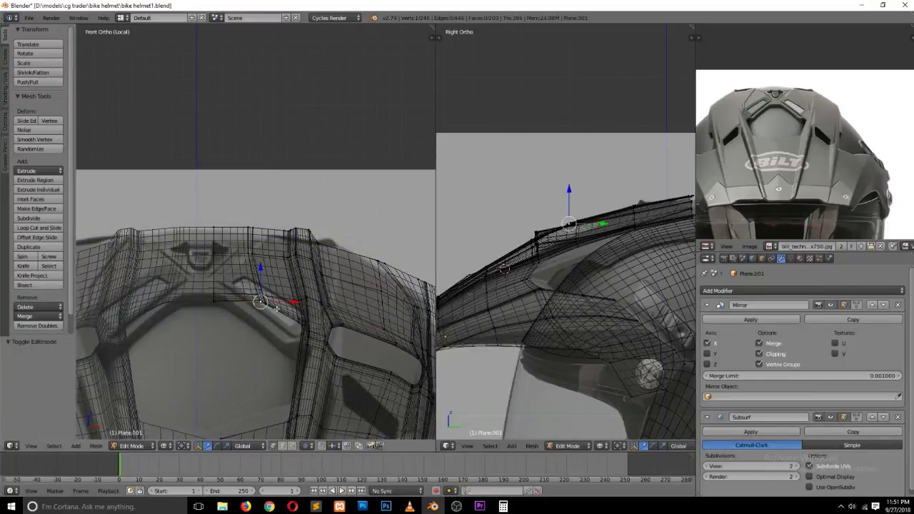
right_click(264, 271, "alt")
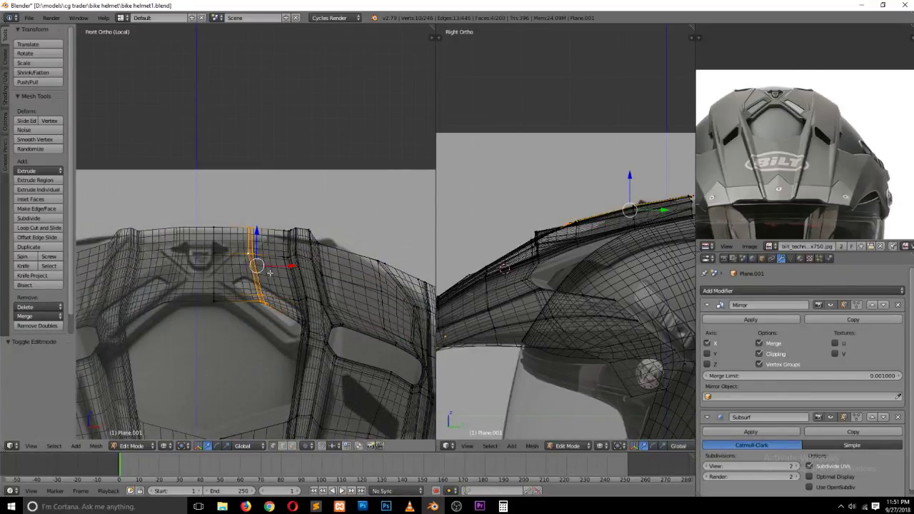
left_click_drag(276, 269, 250, 266)
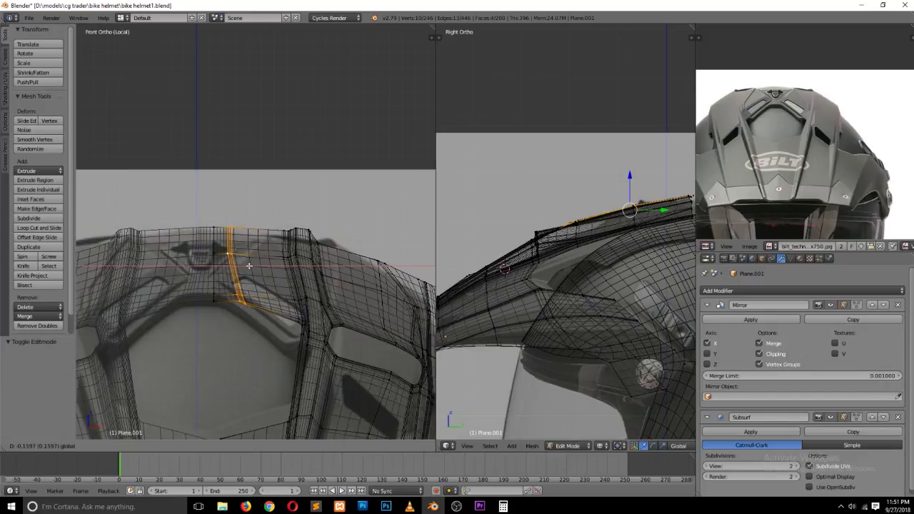
left_click(249, 266)
right_click(215, 259, "alt+shift")
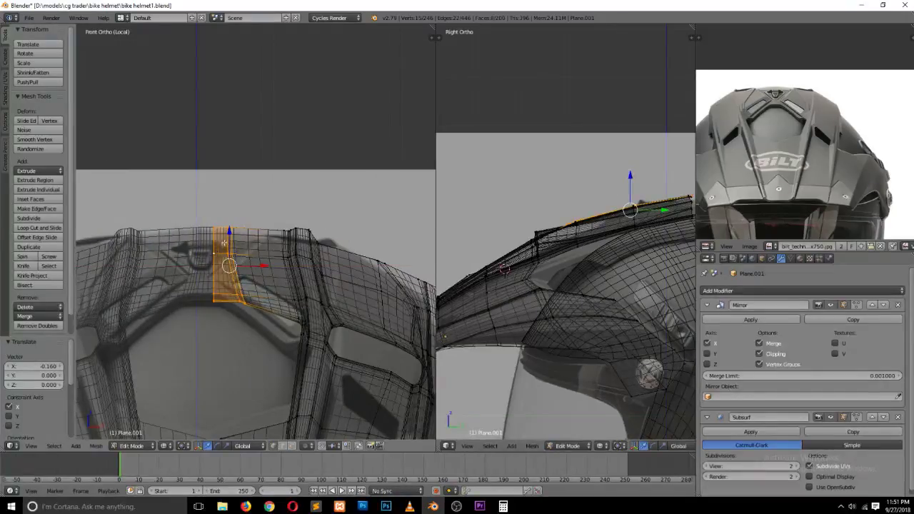
key("g")
key("z")
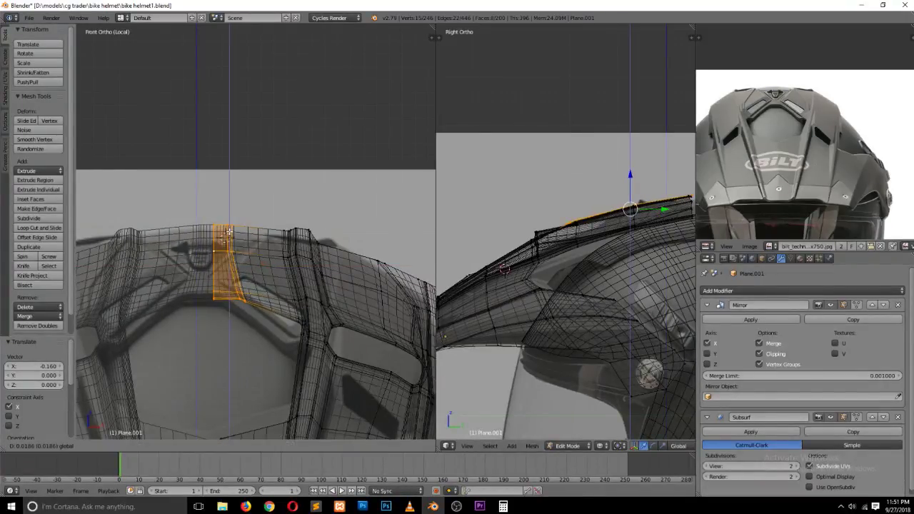
left_click(257, 305)
right_click(244, 300)
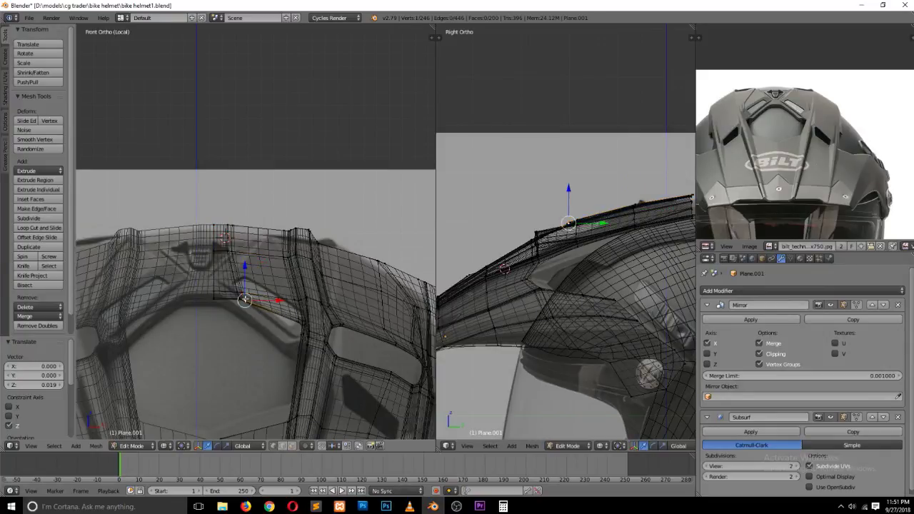
key("shift+s")
left_click(245, 300)
Step: Slide the vertical strip by the vent along X and raise the short edge below the vent
right_click(232, 271, "alt")
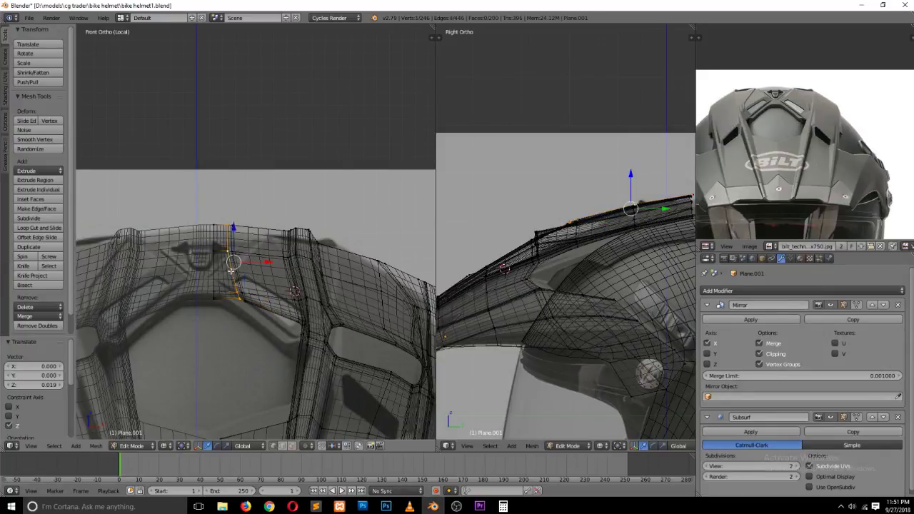
key("g")
key("x")
left_click(262, 267)
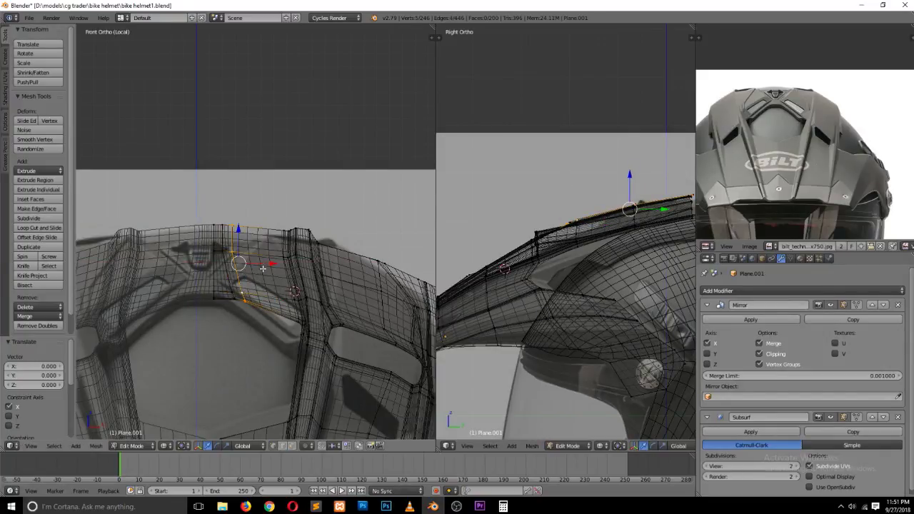
key("g")
key("x")
left_click(258, 269)
key("a")
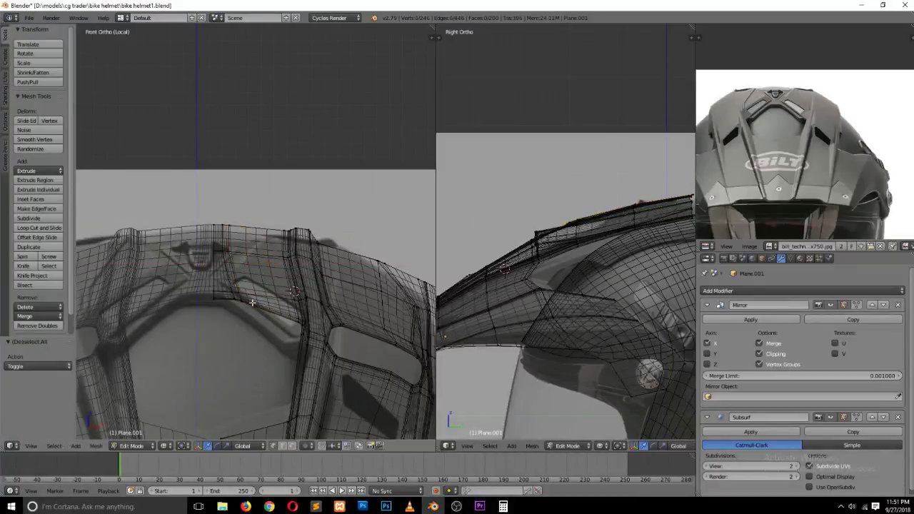
right_click(233, 294)
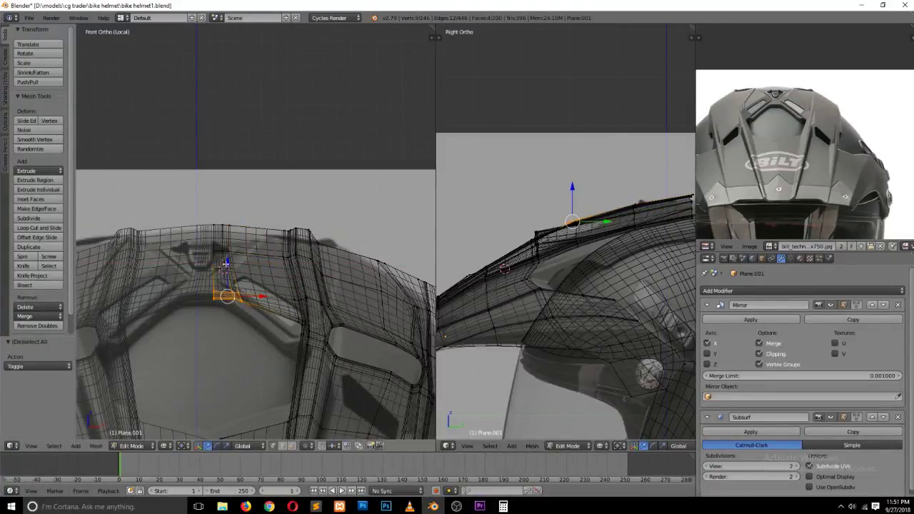
key("g")
key("z")
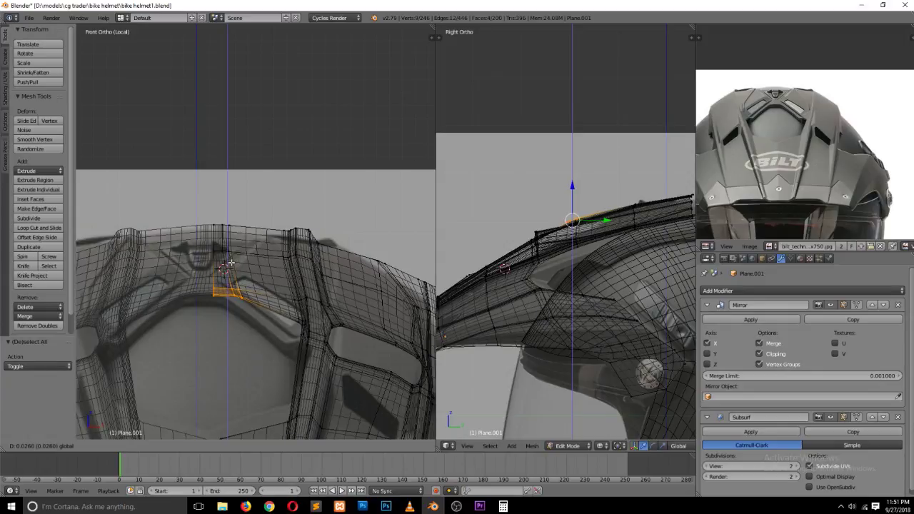
left_click(256, 305)
Step: Check the smoothed shell from above, front, a solid-shaded side view and top, then re-enter Edit Mode
key("Tab")
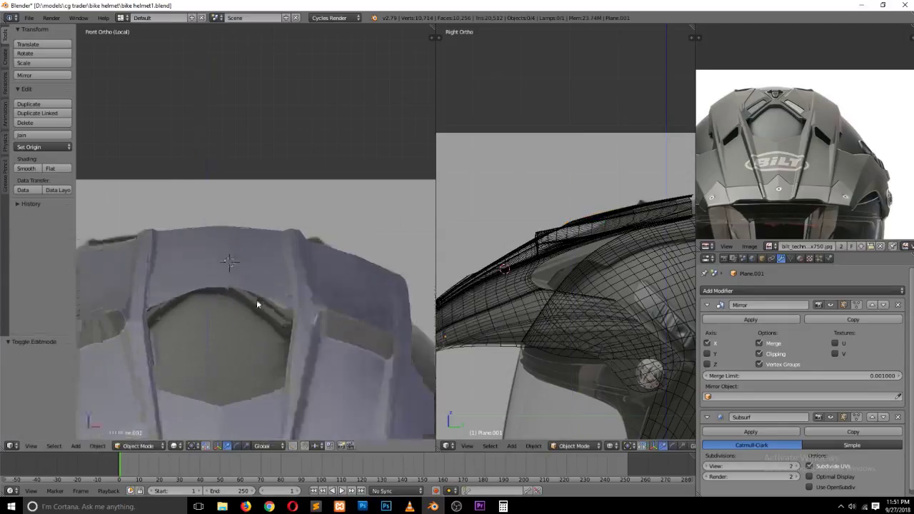
mouse_move(272, 320)
middle_mouse_down()
mouse_move(330, 351)
mouse_move(290, 365)
mouse_move(283, 357)
middle_mouse_up()
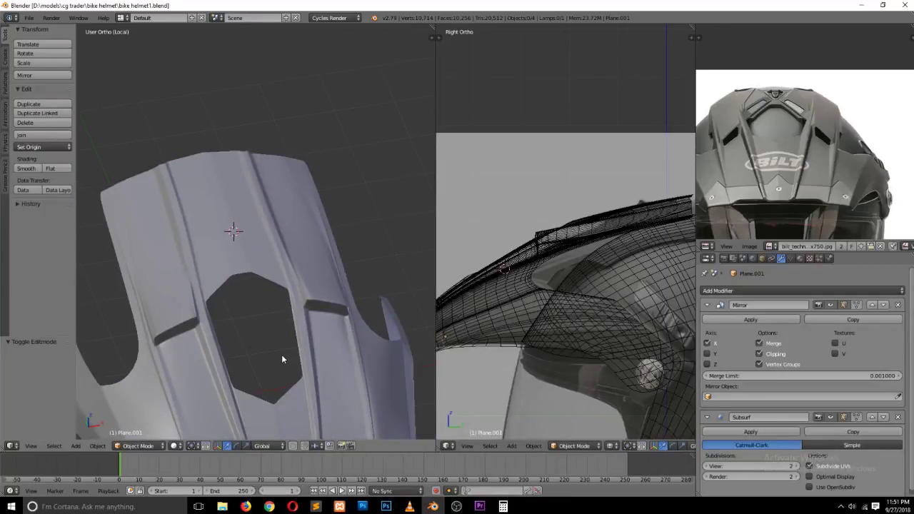
key("KP_1")
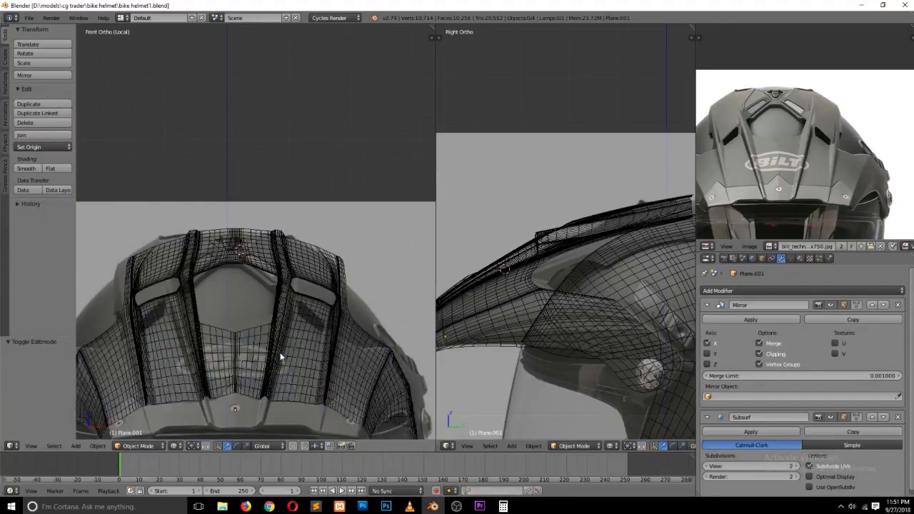
scroll(280, 352, "down", 2)
scroll(510, 333, "down", 2)
key("z")
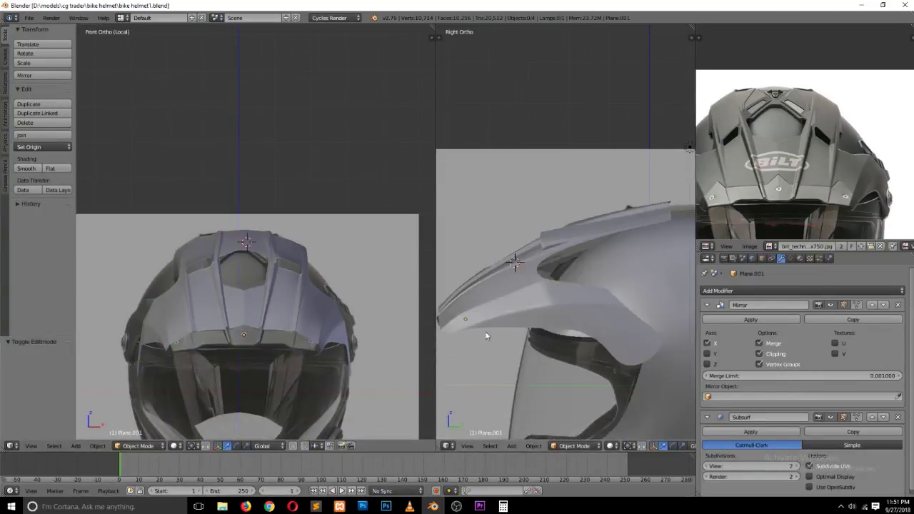
scroll(520, 307, "down", 2)
mouse_move(519, 307)
middle_mouse_down()
mouse_move(612, 347)
mouse_move(653, 322)
mouse_move(641, 311)
mouse_move(518, 328)
mouse_move(534, 342)
middle_mouse_up()
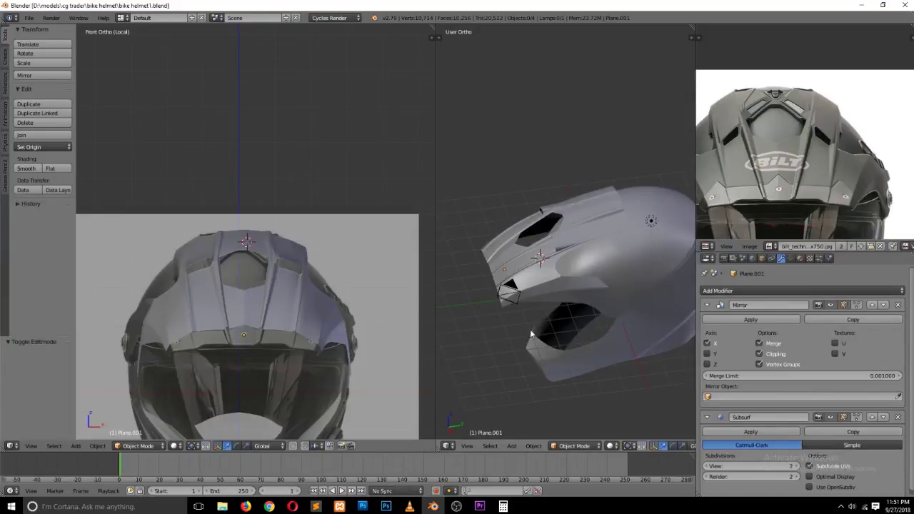
key("KP_7")
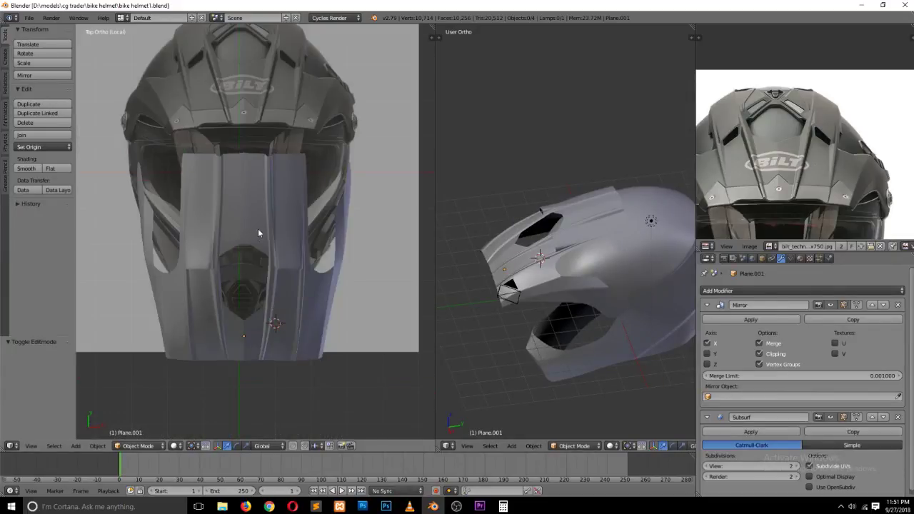
scroll(257, 229, "up", 2)
scroll(258, 228, "down", 2)
key("Tab")
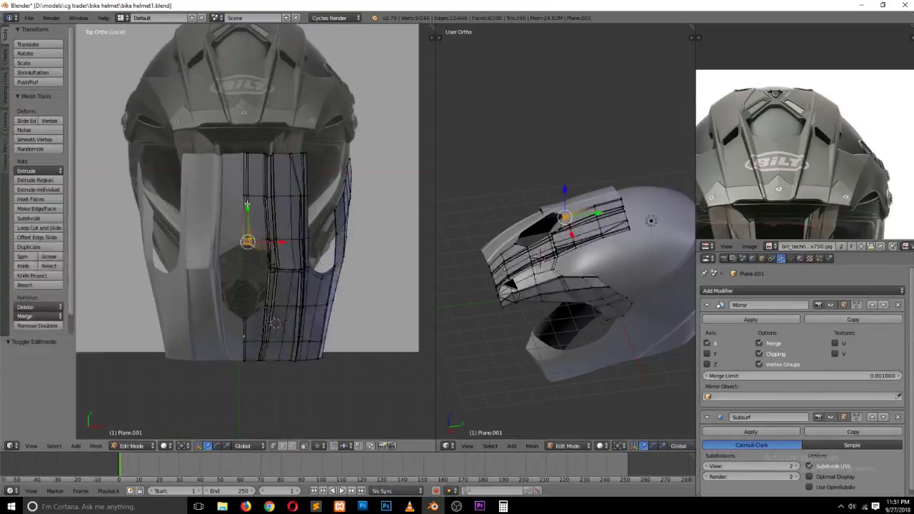
Step: Deselect everything and toggle between solid and wireframe shading
scroll(246, 206, "up", 2)
key("a")
scroll(247, 206, "up", 1)
key("v")
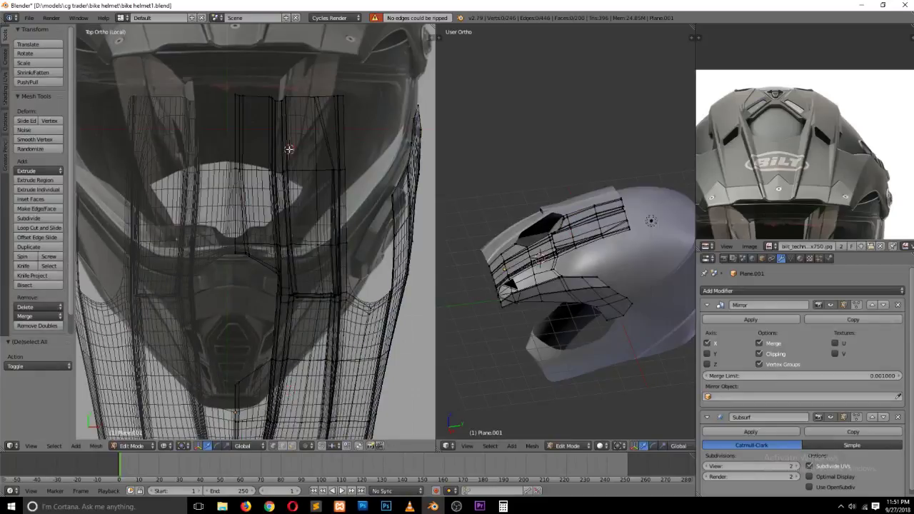
key("z")
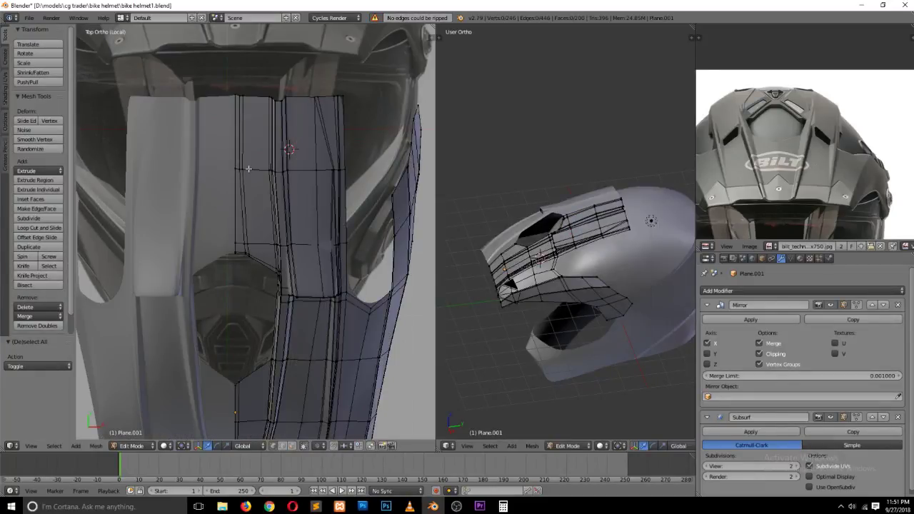
key("z")
Step: Edge-slide a vertex on top of the shell downward, undoing an initial free move
right_click(239, 169)
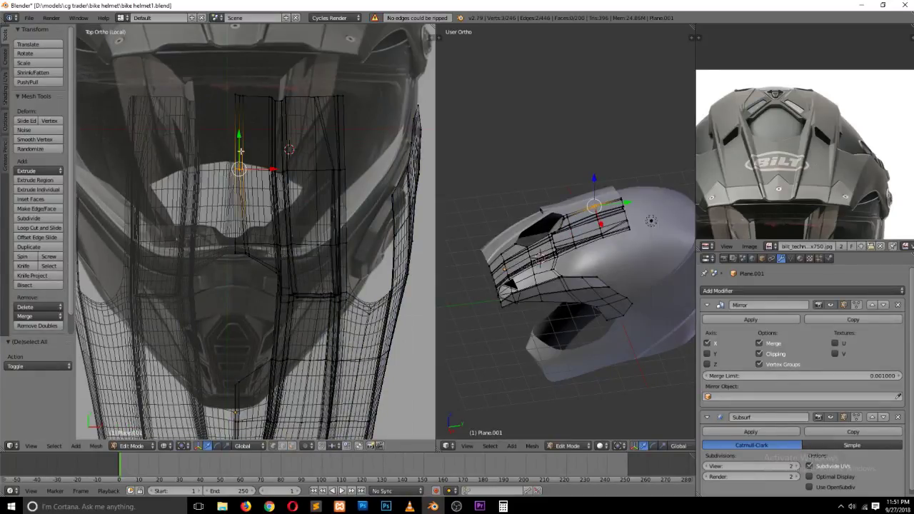
key("z")
left_click_drag(241, 152, 246, 189)
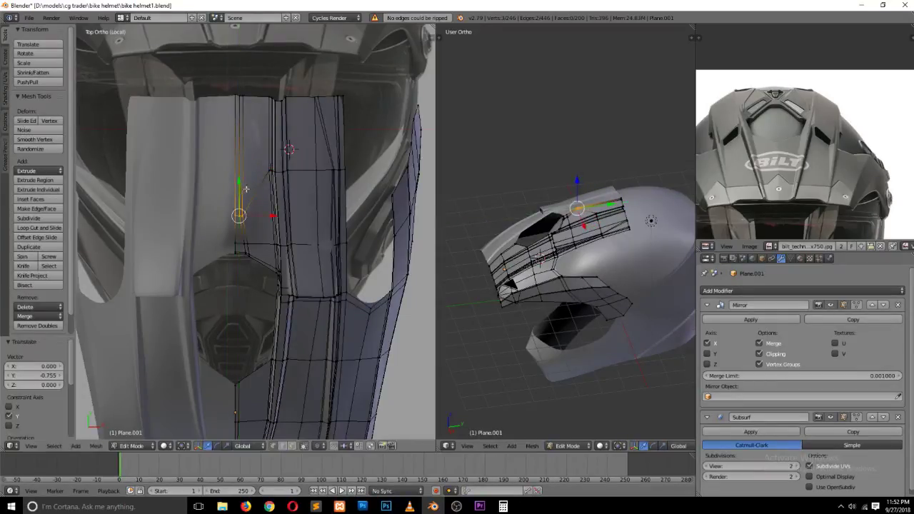
key("ctrl+z")
key("g")
key("g")
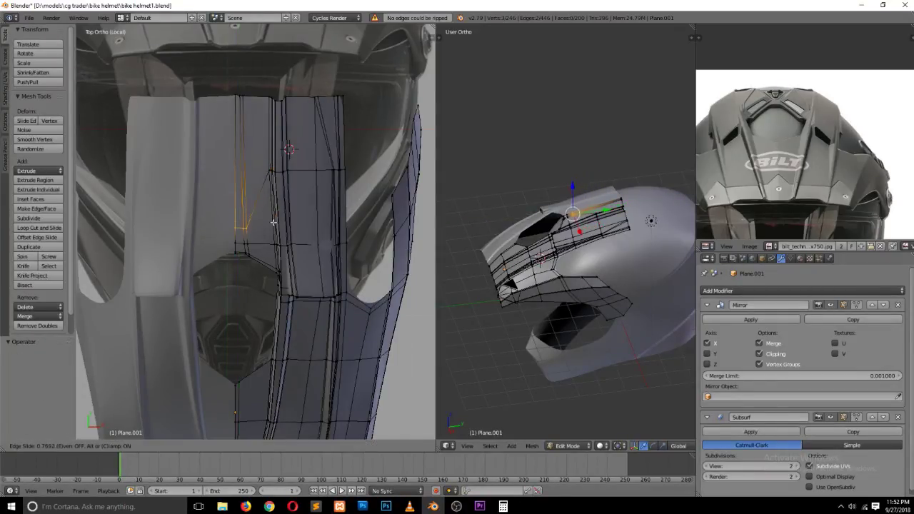
left_click(276, 222)
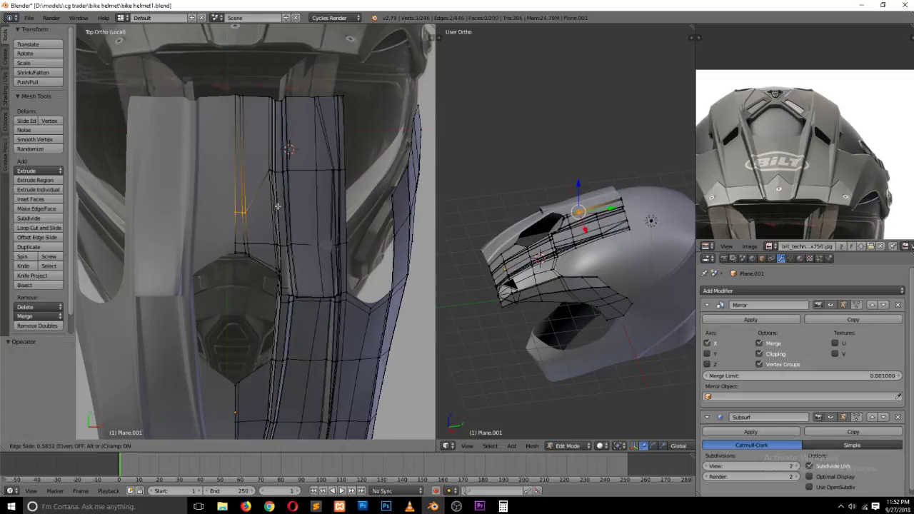
Step: Check the smoothed result, then switch to face select mode in Edit Mode
key("Tab")
key("Tab")
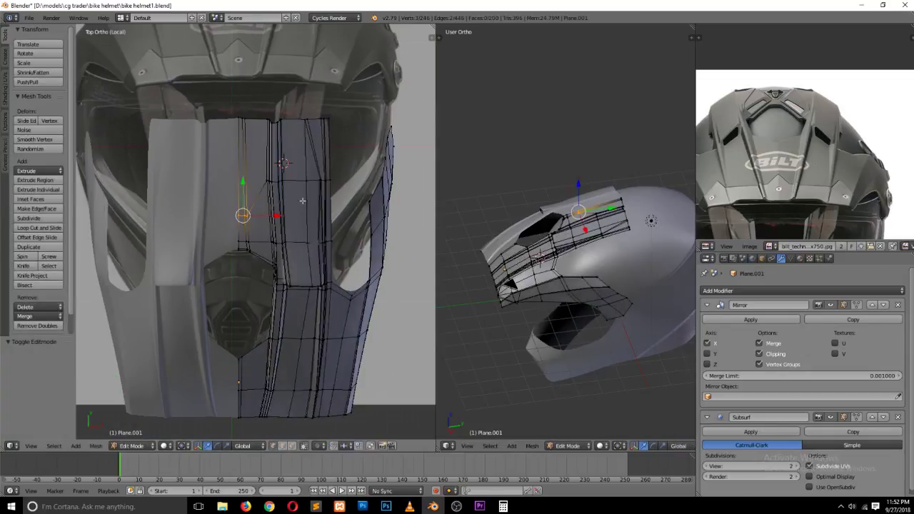
key("Tab")
key("Tab")
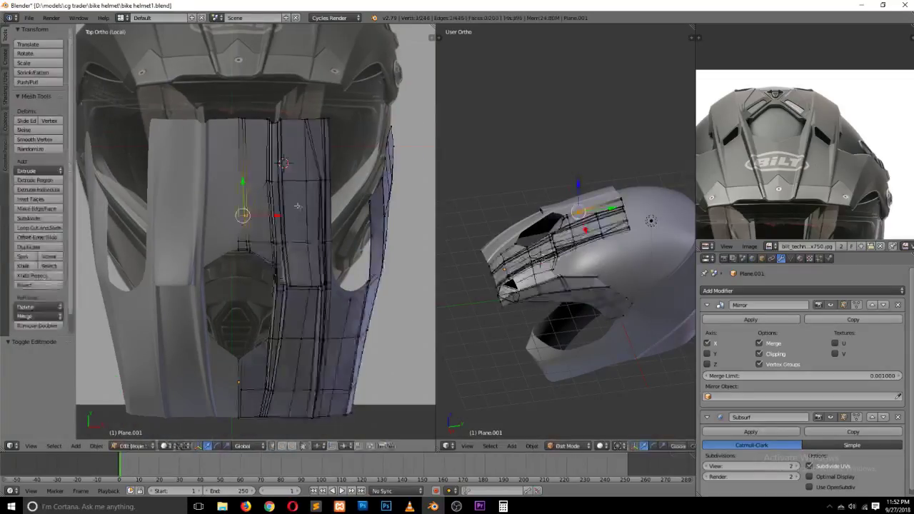
key("ctrl+Tab")
left_click(273, 212)
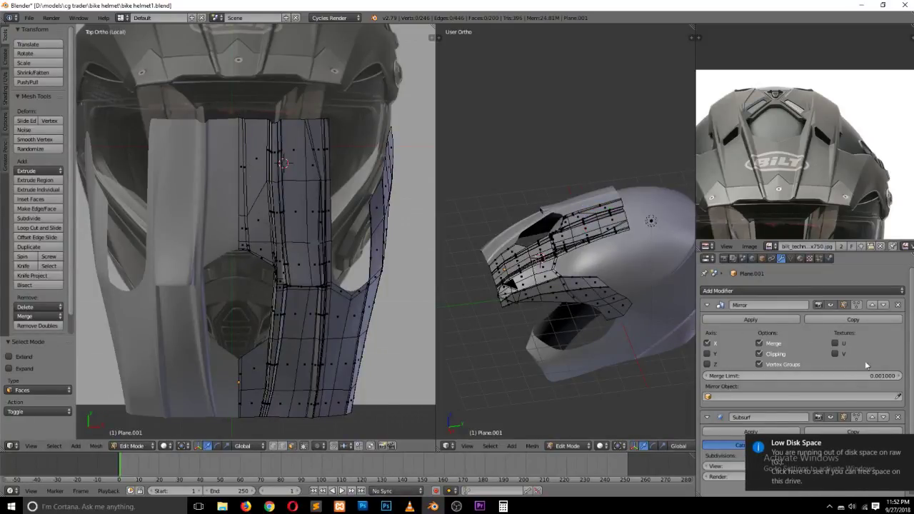
left_click(456, 508)
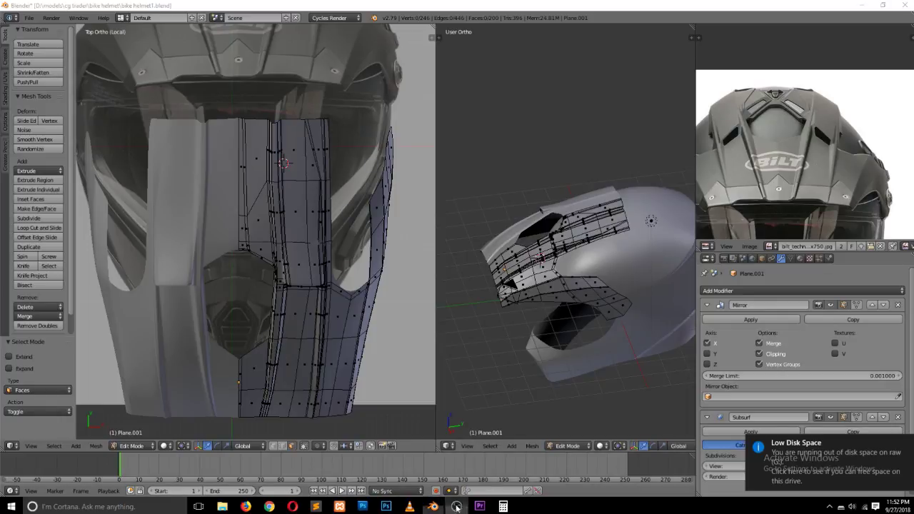